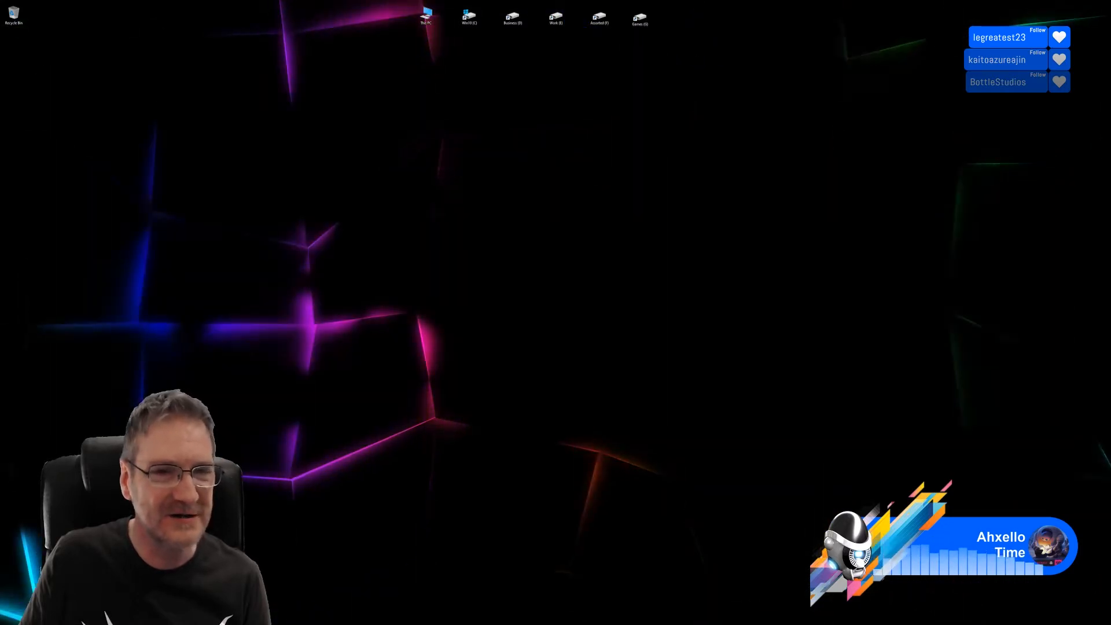
# Step: View the enlarged main photo in the Carpenters' Hall Wikipedia article, and return to the vanity scene in 3ds Max
pyautogui.hotkey('alt', 'Tab')
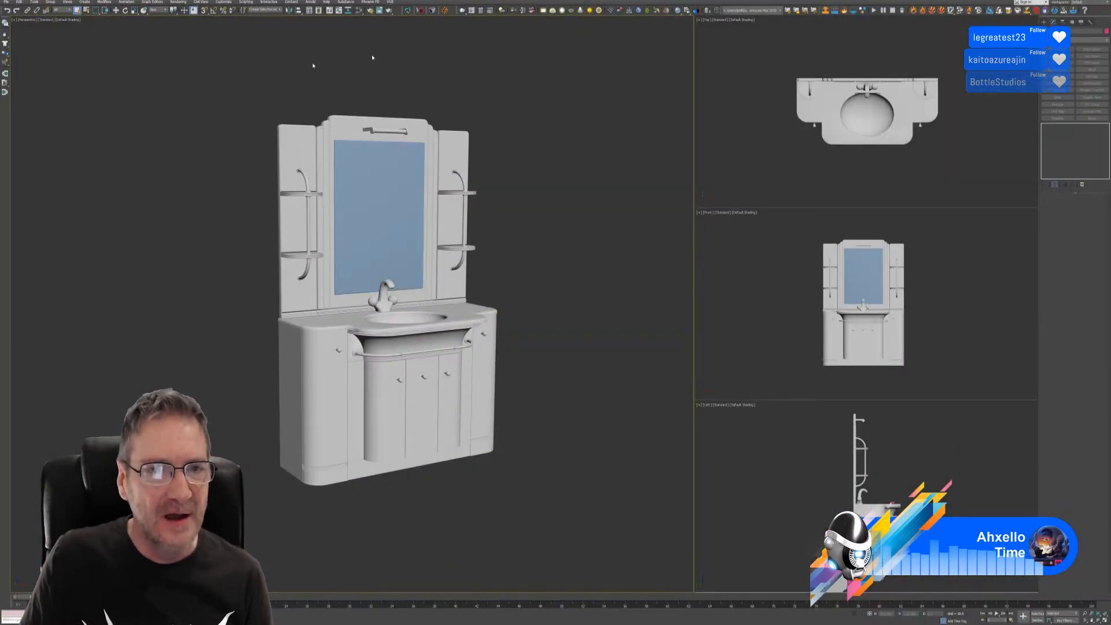
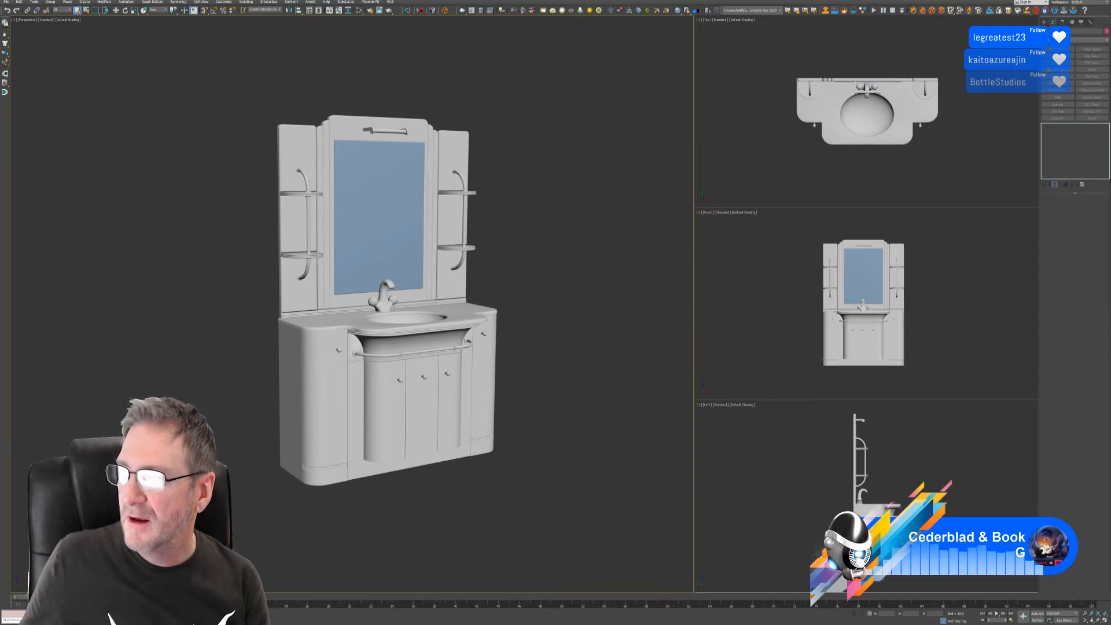
pyautogui.moveTo(1109, 5); pyautogui.dragTo(434, 3)
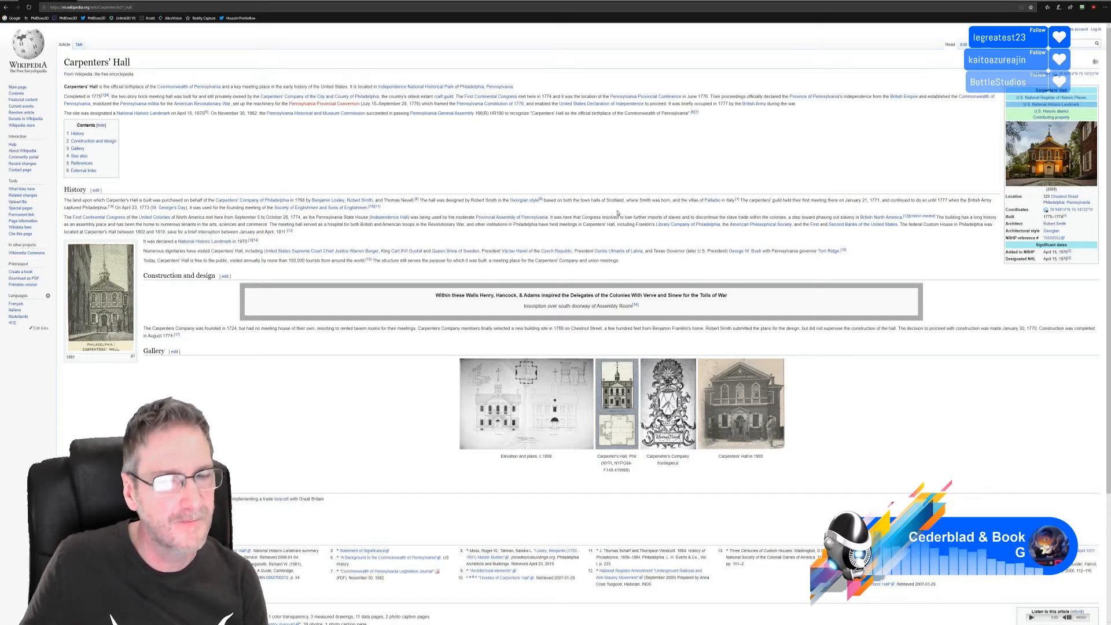
pyautogui.click(1064, 153)
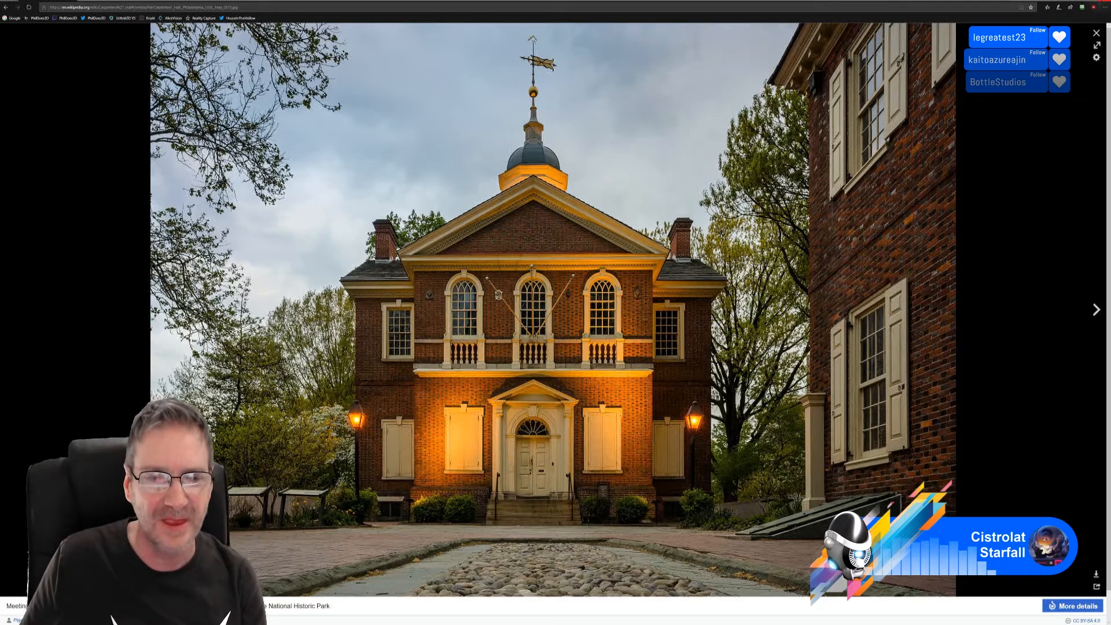
pyautogui.hotkey('alt', 'Tab')
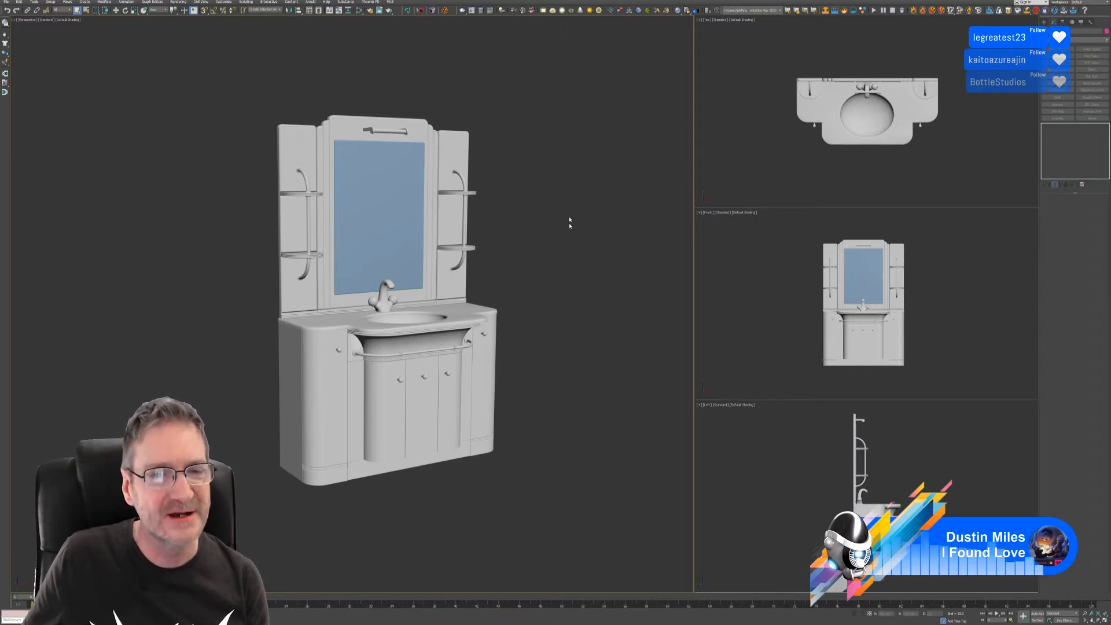
# Step: Attach the opposite shelf panel, the mirror frame and the countertop to the shelf panel on the vanity's near side
pyautogui.click(304, 144)
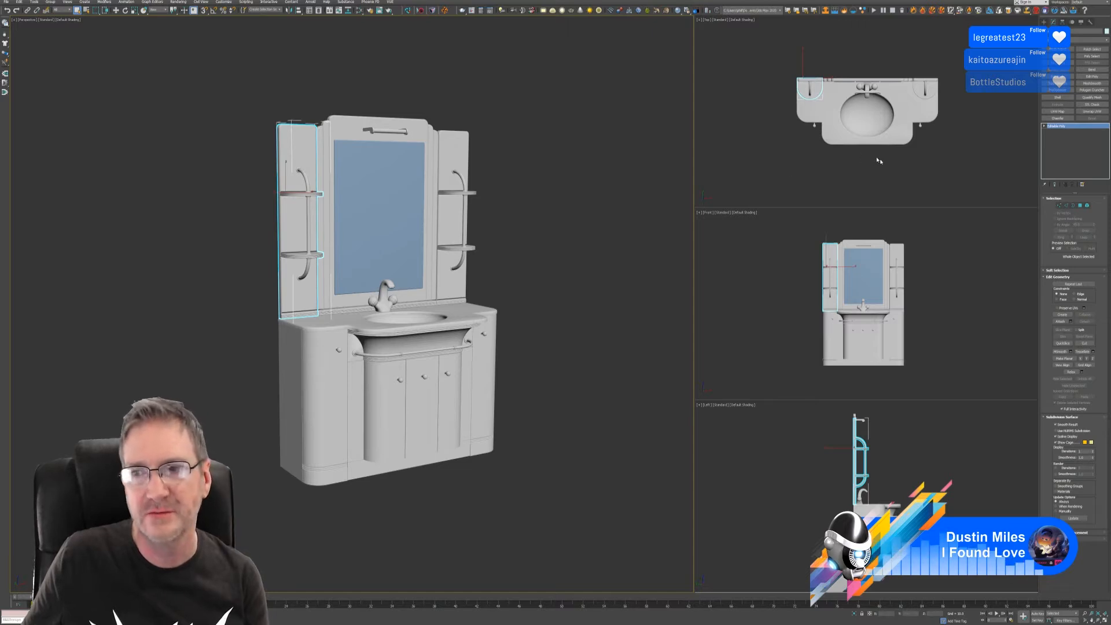
pyautogui.click(1061, 321)
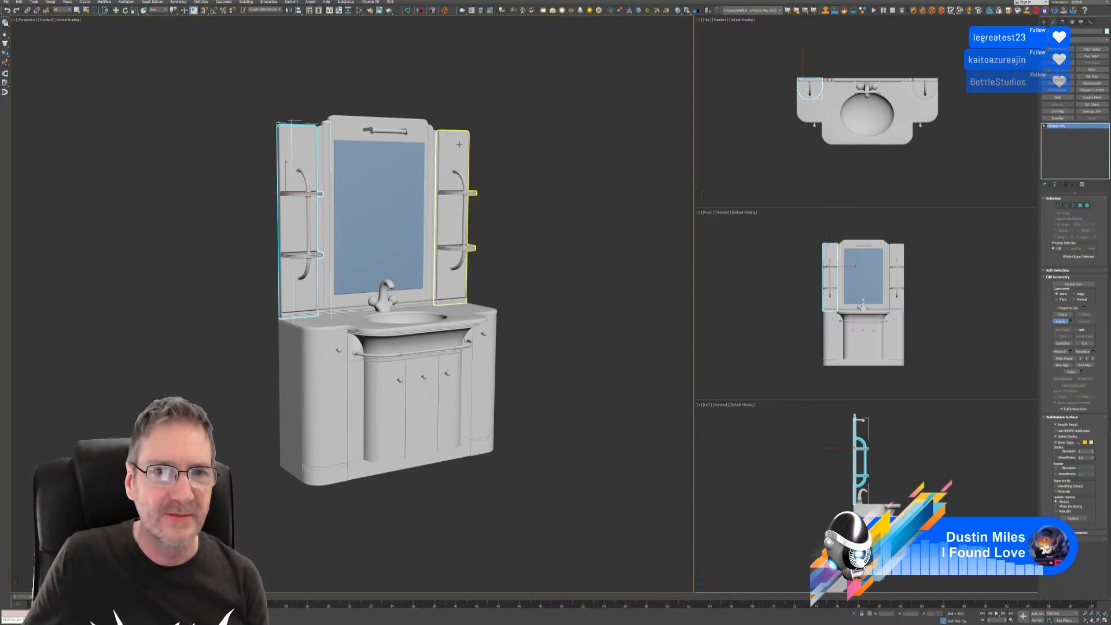
pyautogui.click(459, 144)
pyautogui.click(379, 122)
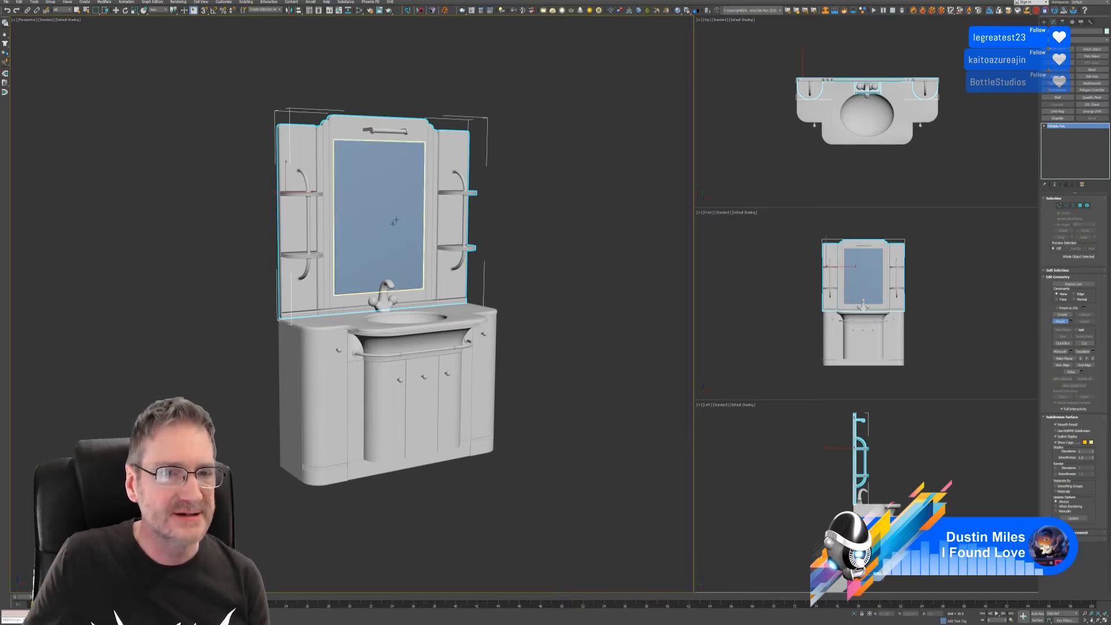
pyautogui.click(318, 322)
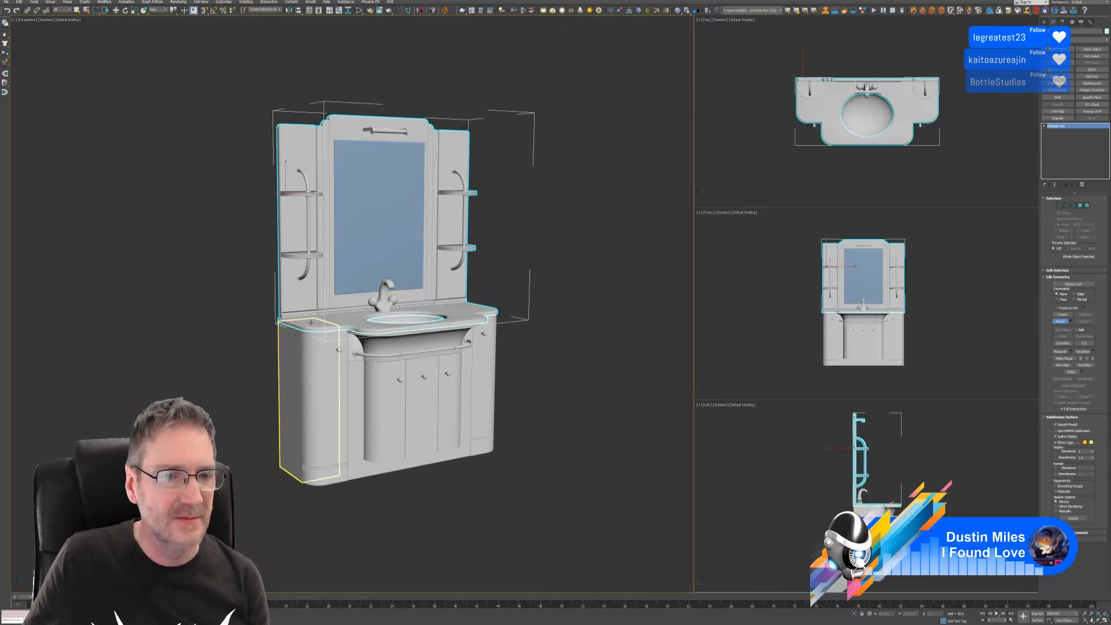
# Step: Attach the side cabinet fronts and the three central doors to the vanity mesh
pyautogui.click(332, 365)
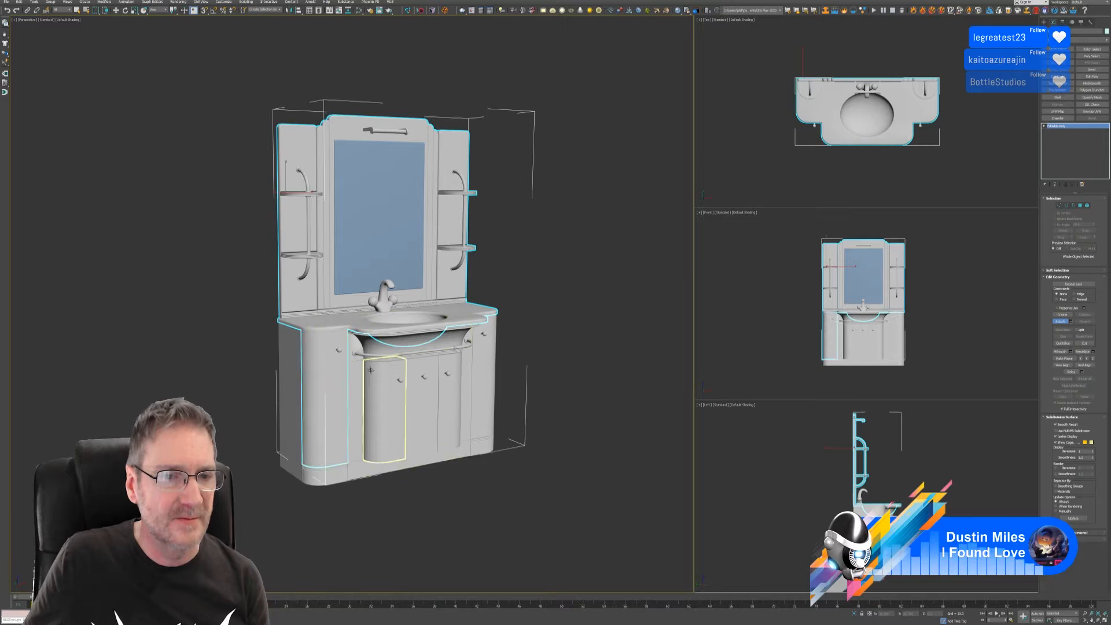
pyautogui.click(385, 371)
pyautogui.click(427, 369)
pyautogui.click(449, 369)
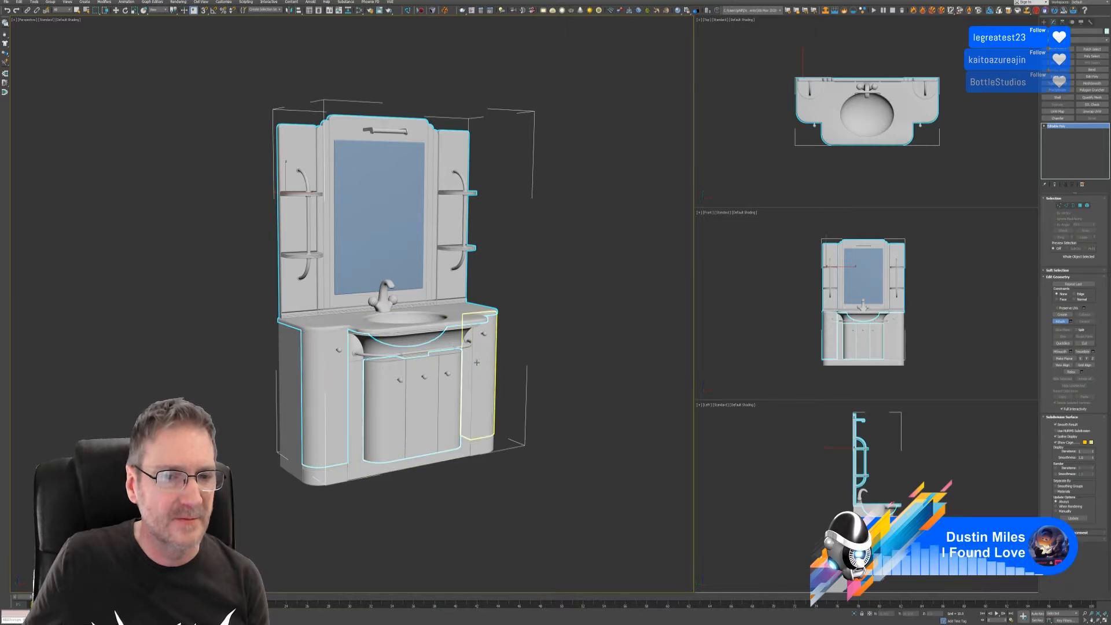
pyautogui.click(477, 363)
# Step: Attach the cabinet body, the basin with its curved apron and the towel rail to the vanity mesh
pyautogui.click(372, 440)
pyautogui.click(373, 440)
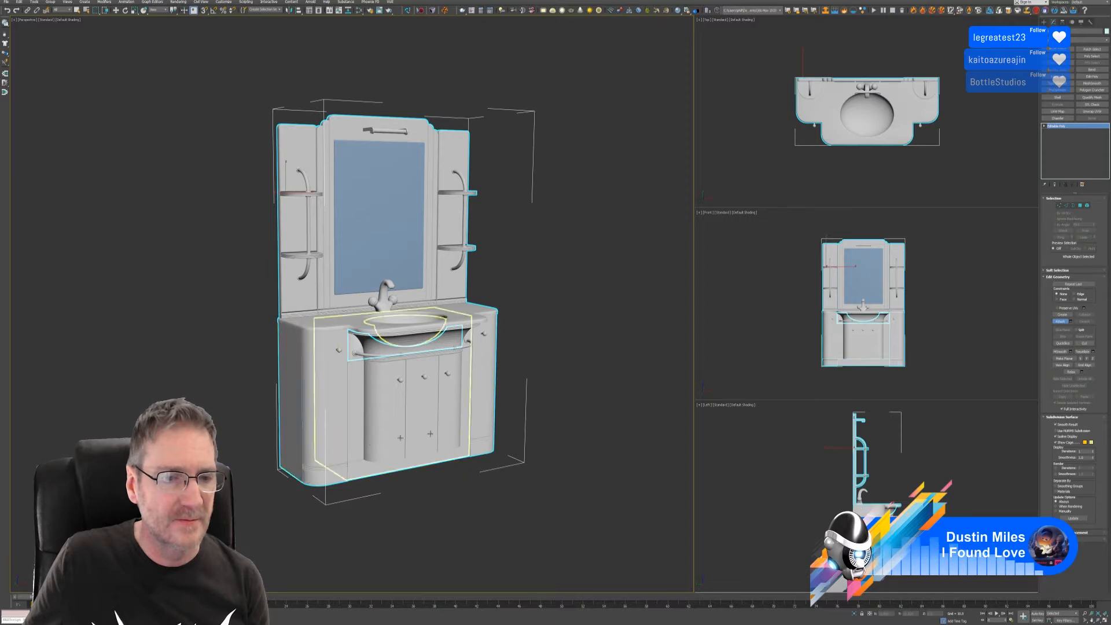
pyautogui.click(441, 338)
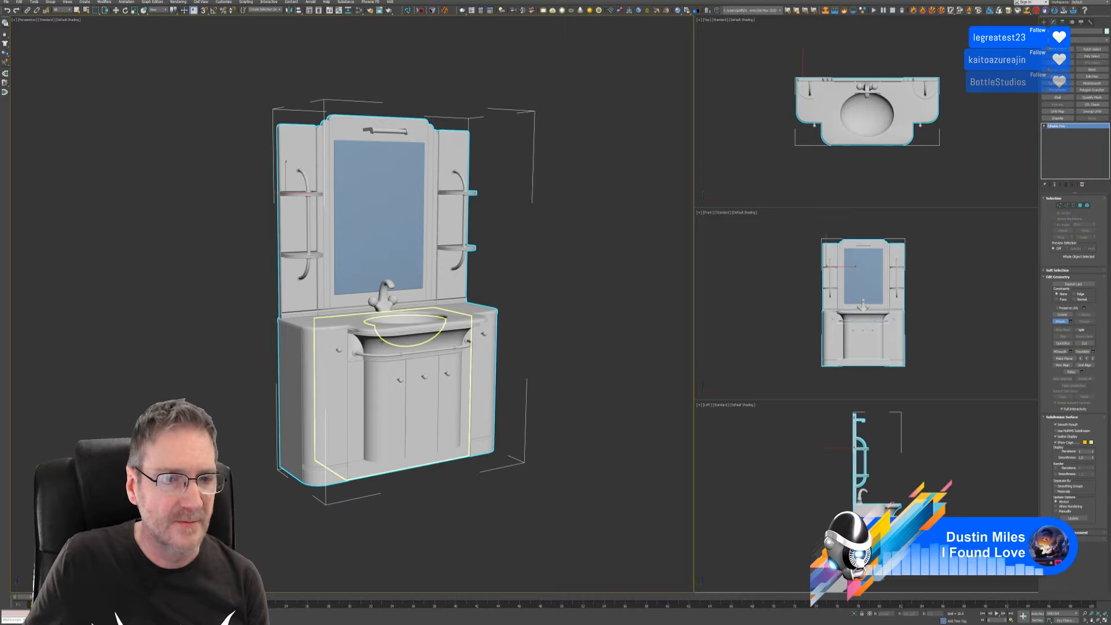
pyautogui.click(363, 354)
pyautogui.click(355, 353)
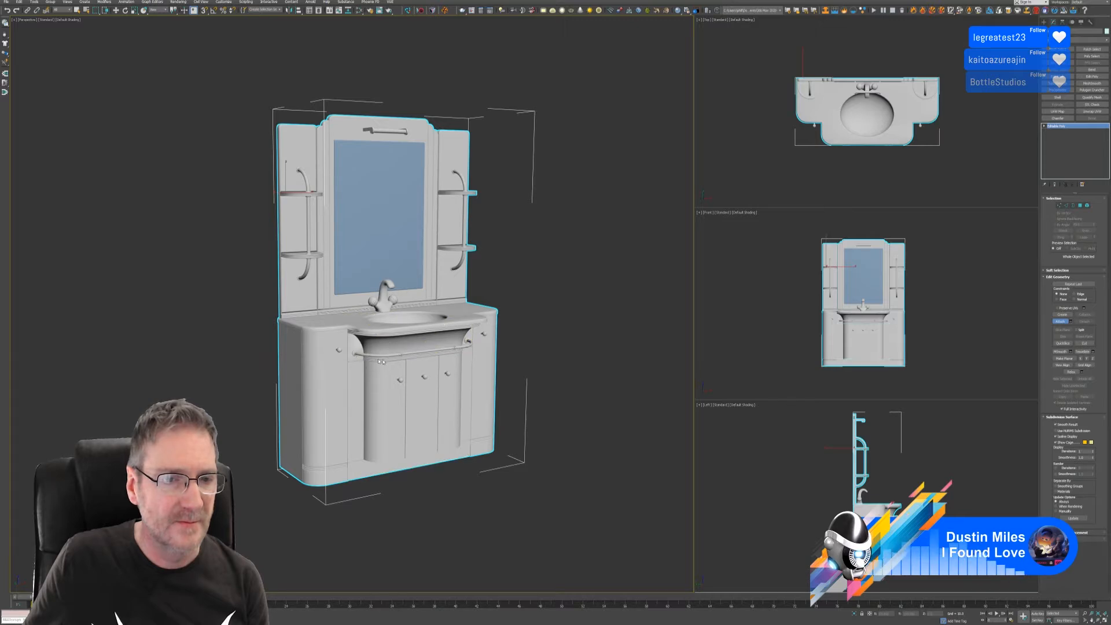
# Step: Attach the cabinet door knobs to the vanity mesh
pyautogui.scroll(5, 446, 357)
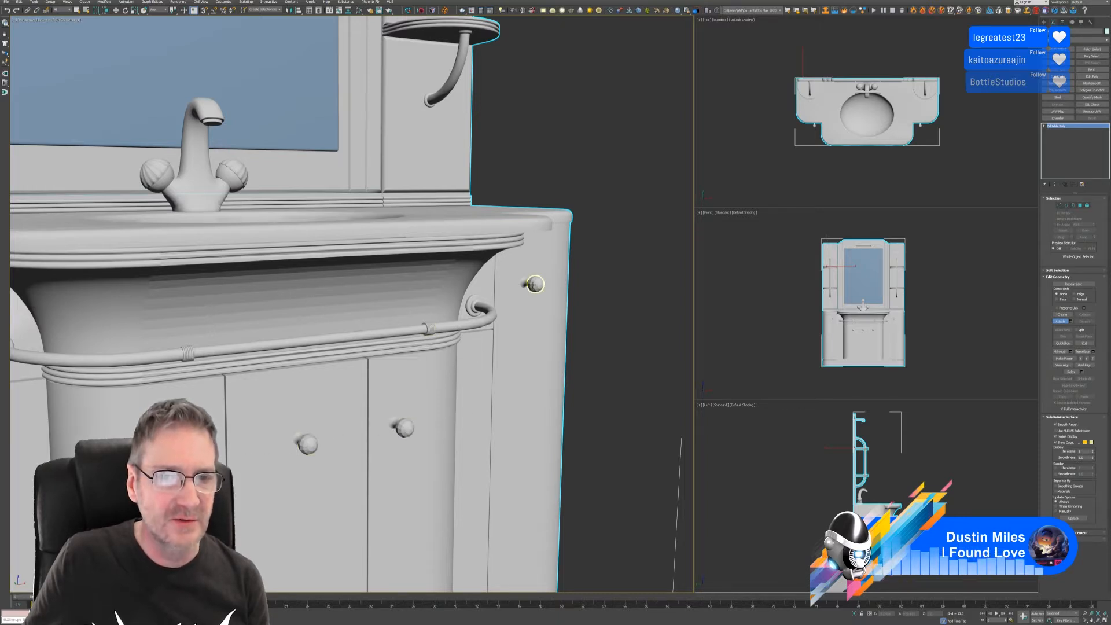
pyautogui.scroll(-4, 252, 358)
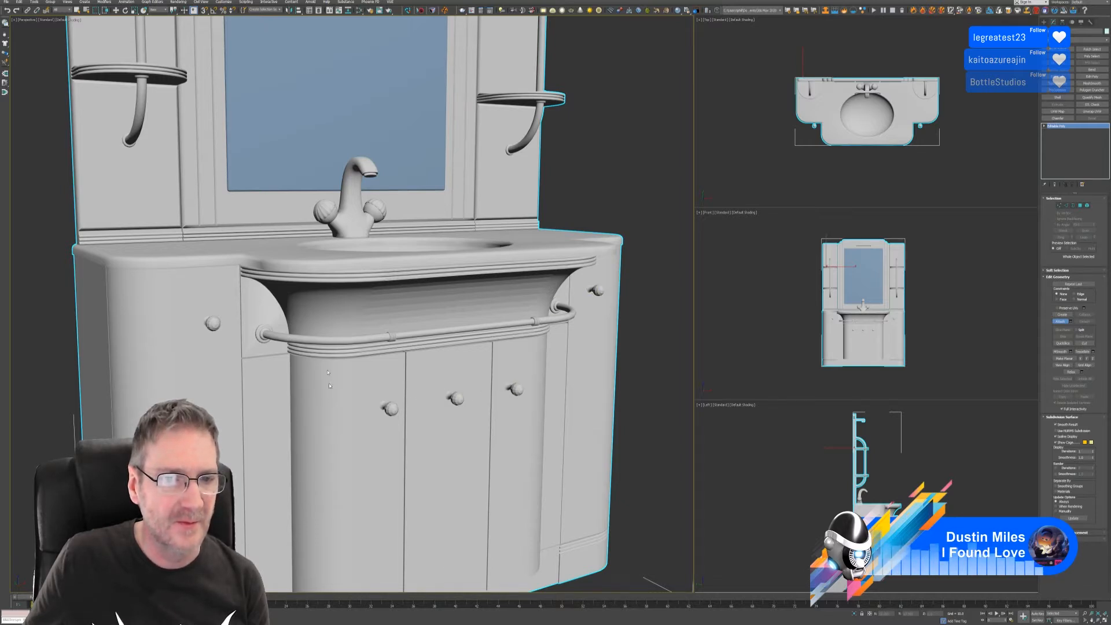
pyautogui.press('z')
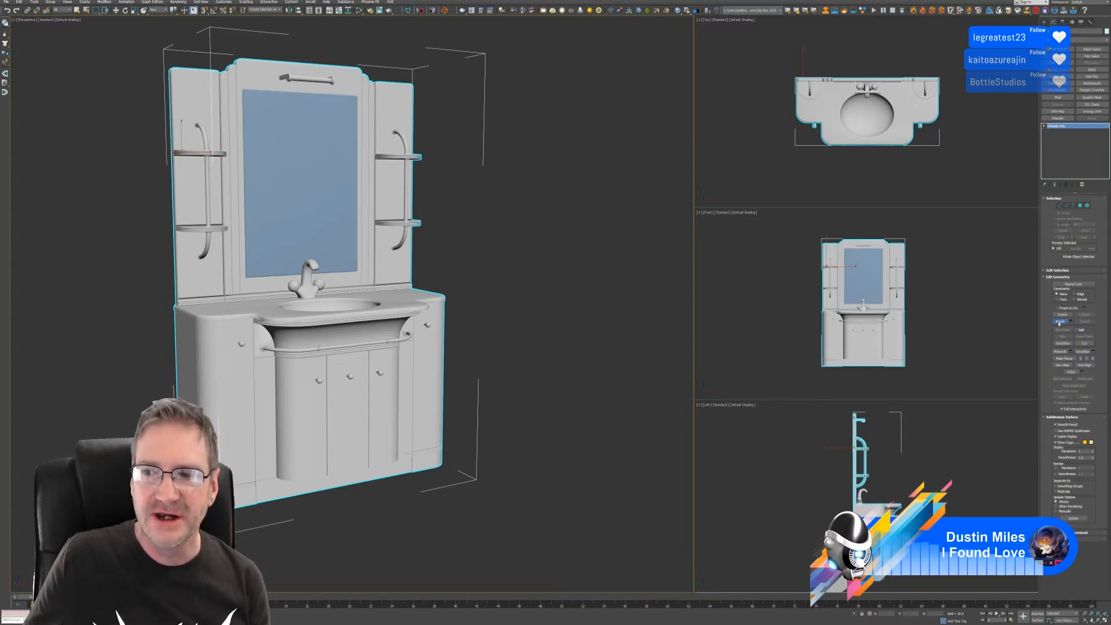
pyautogui.press('w')
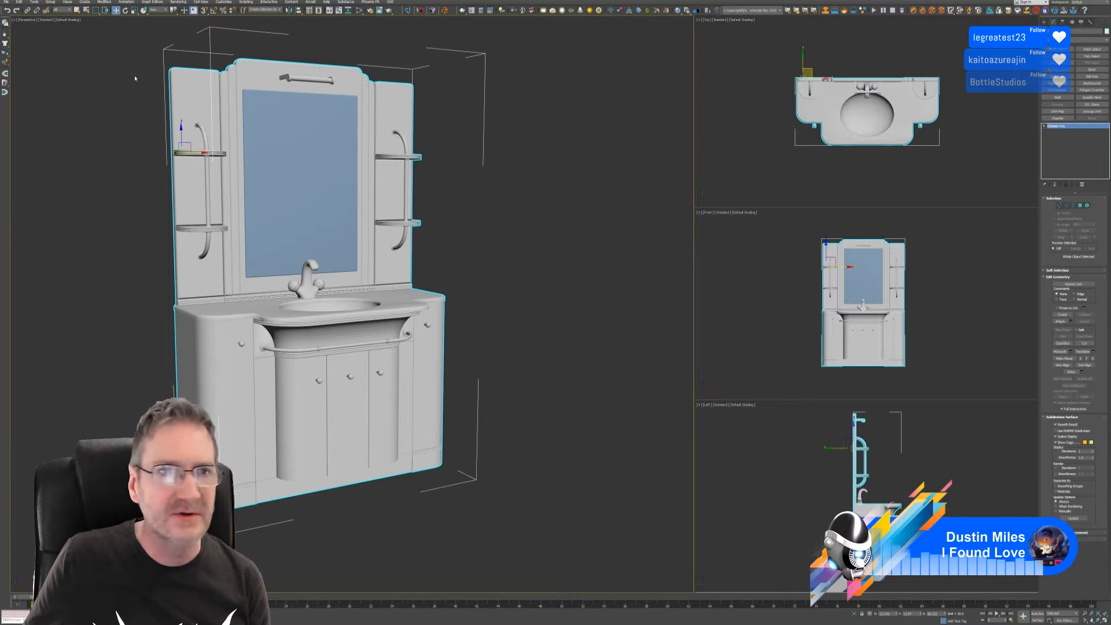
# Step: Select the mirror pane from the scene's object list and rename it Mirror
pyautogui.click(87, 10)
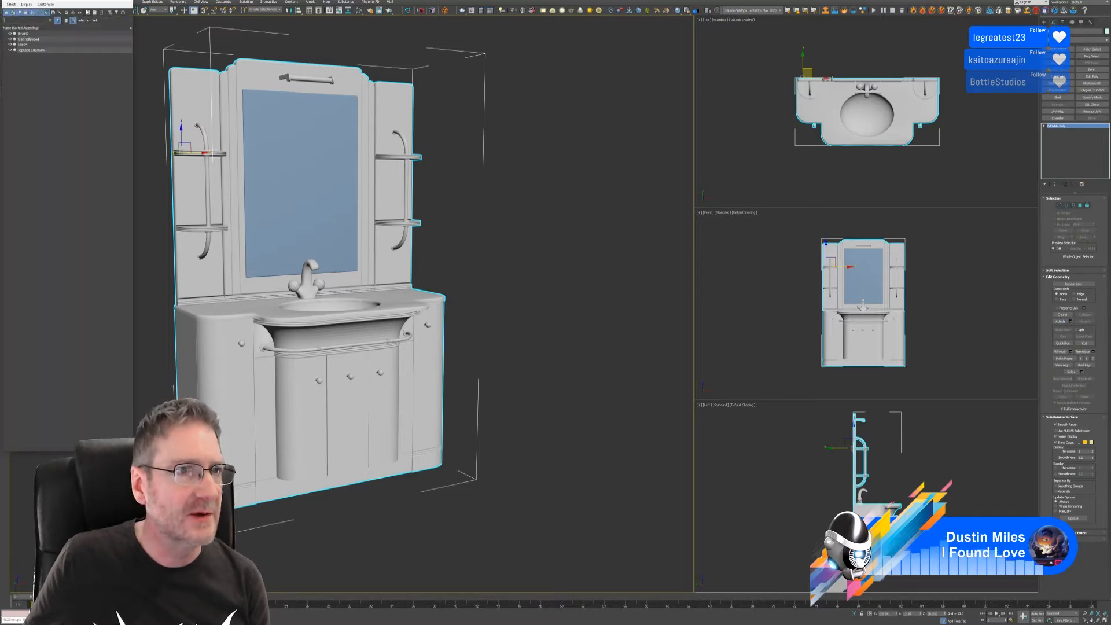
pyautogui.click(30, 35)
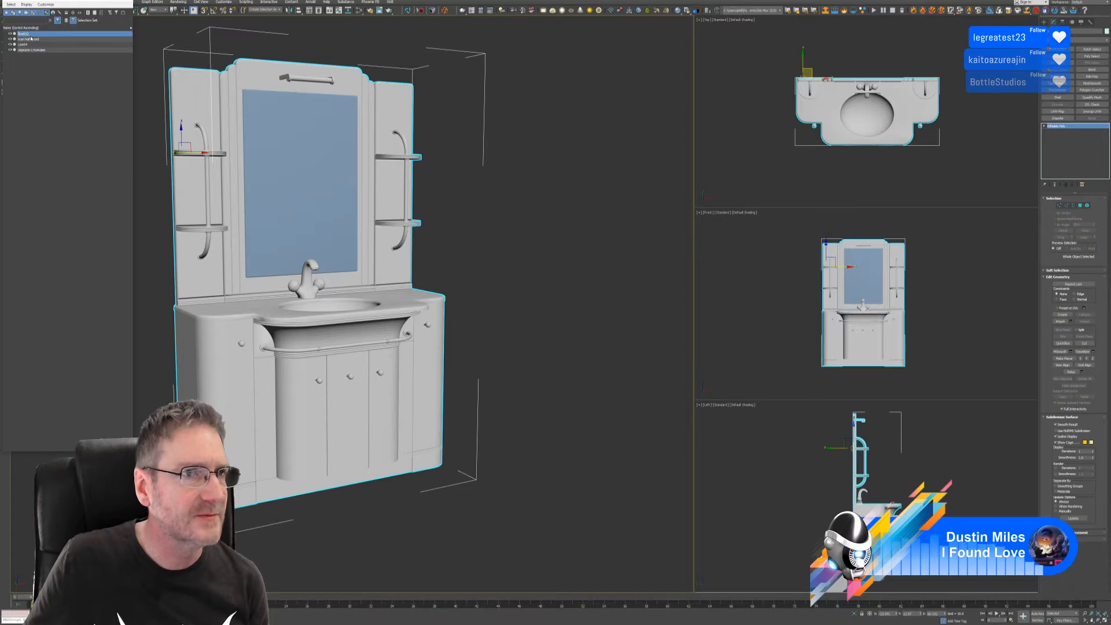
pyautogui.press('Return')
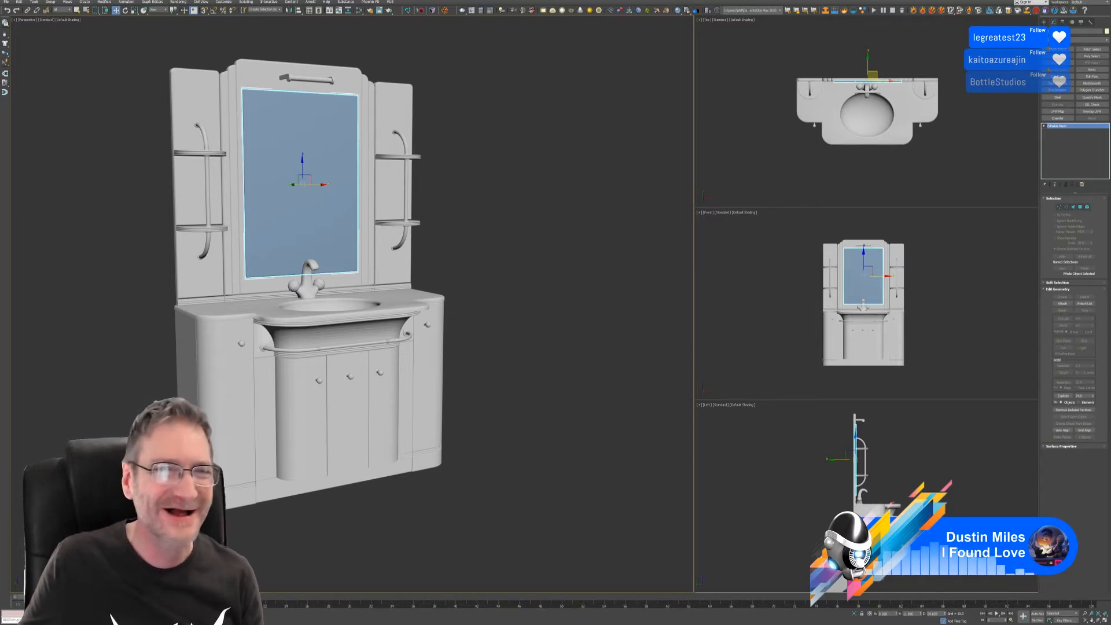
pyautogui.click(95, 60)
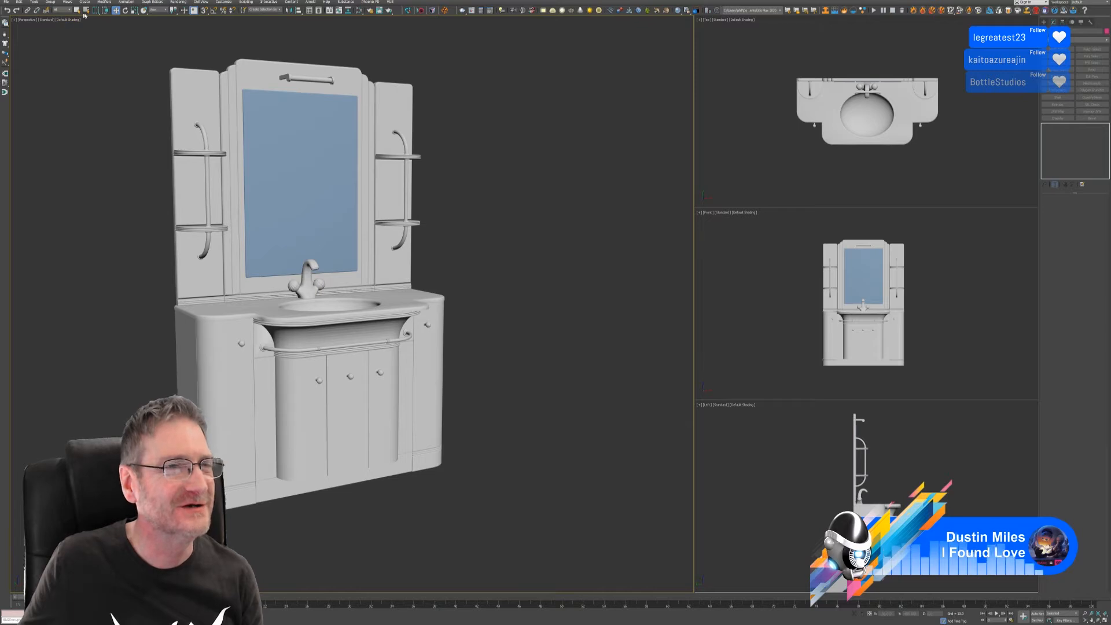
# Step: Pick out the faucet from the scene's object list and attach it to the vanity mesh
pyautogui.click(85, 10)
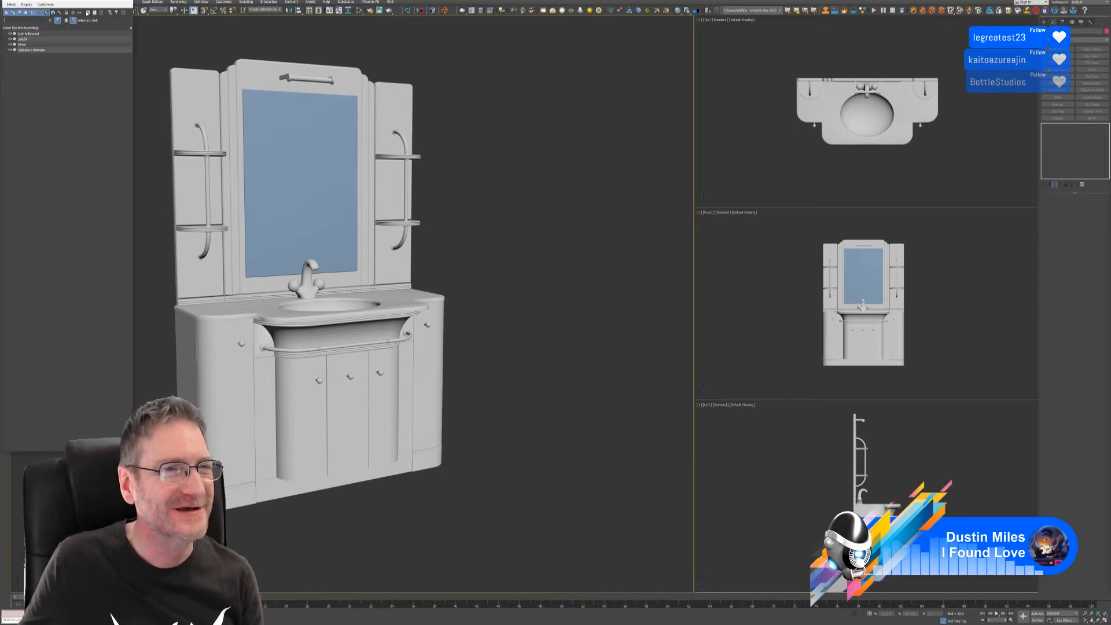
pyautogui.click(34, 33)
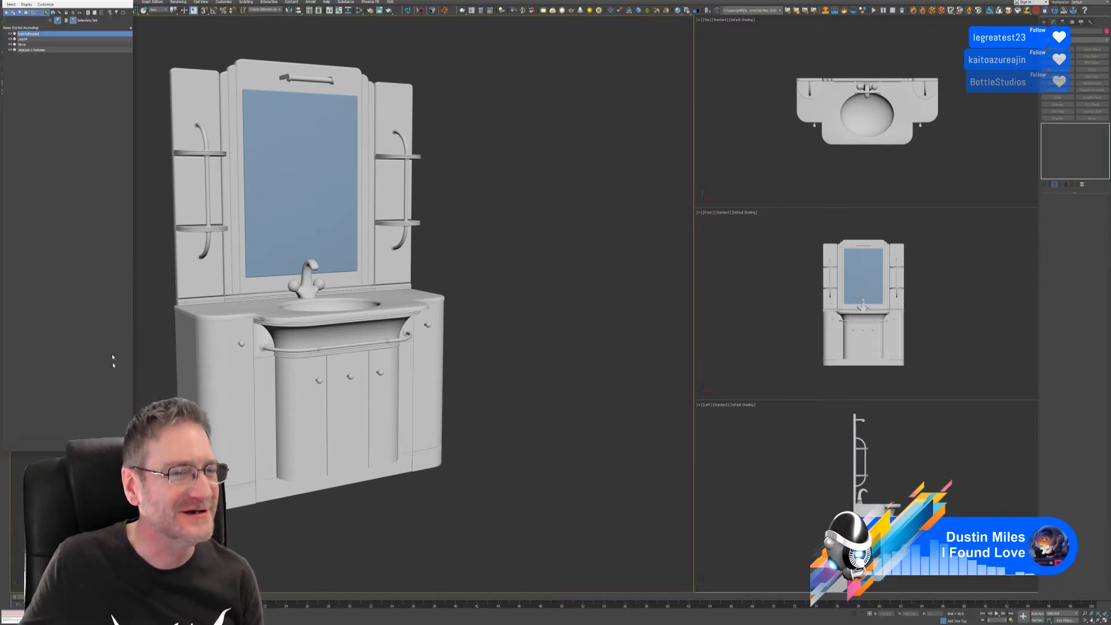
pyautogui.press('Return')
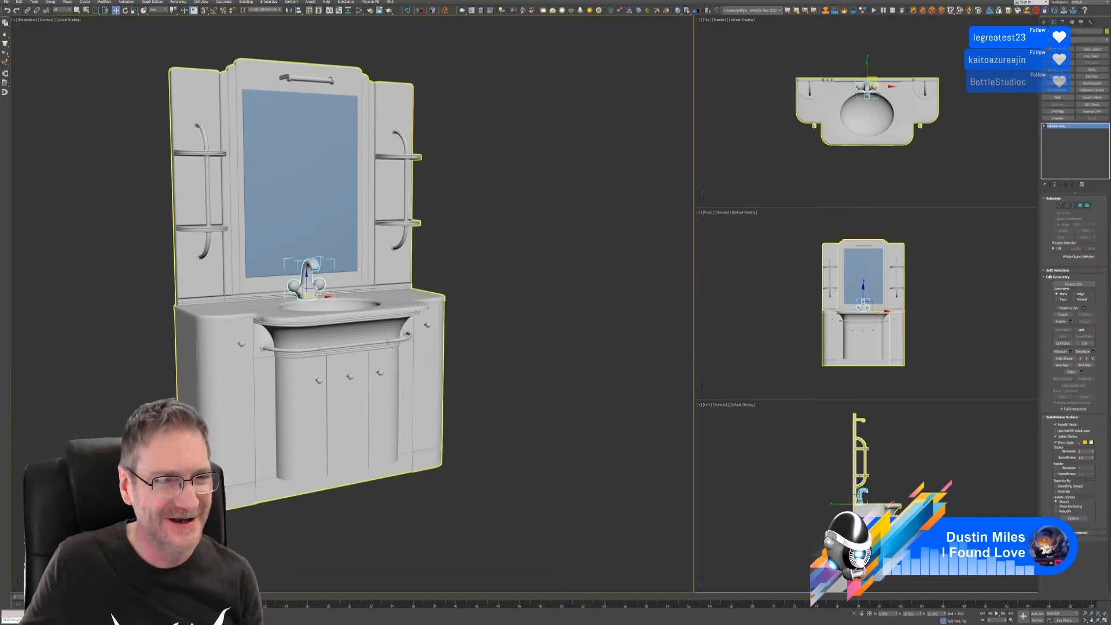
pyautogui.click(557, 392)
pyautogui.click(421, 359)
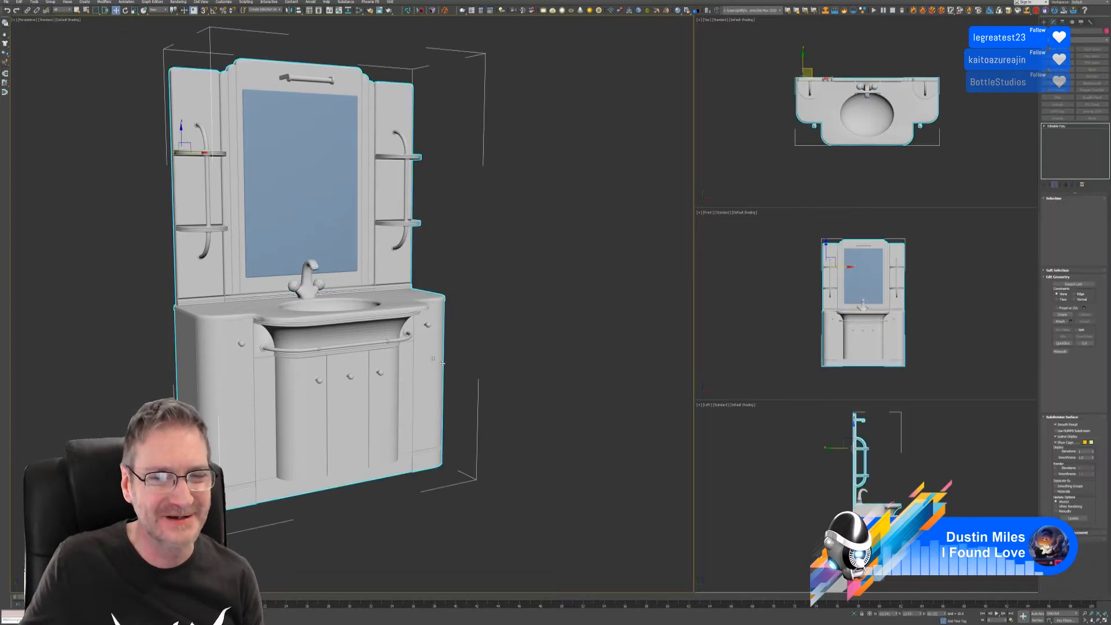
pyautogui.click(1063, 321)
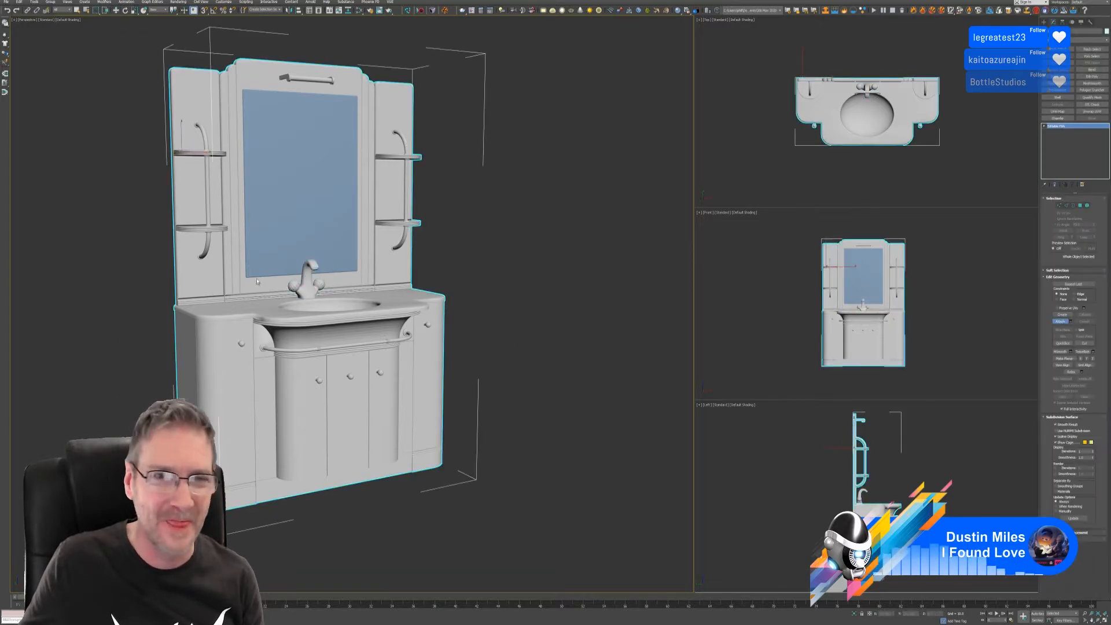
pyautogui.click(305, 294)
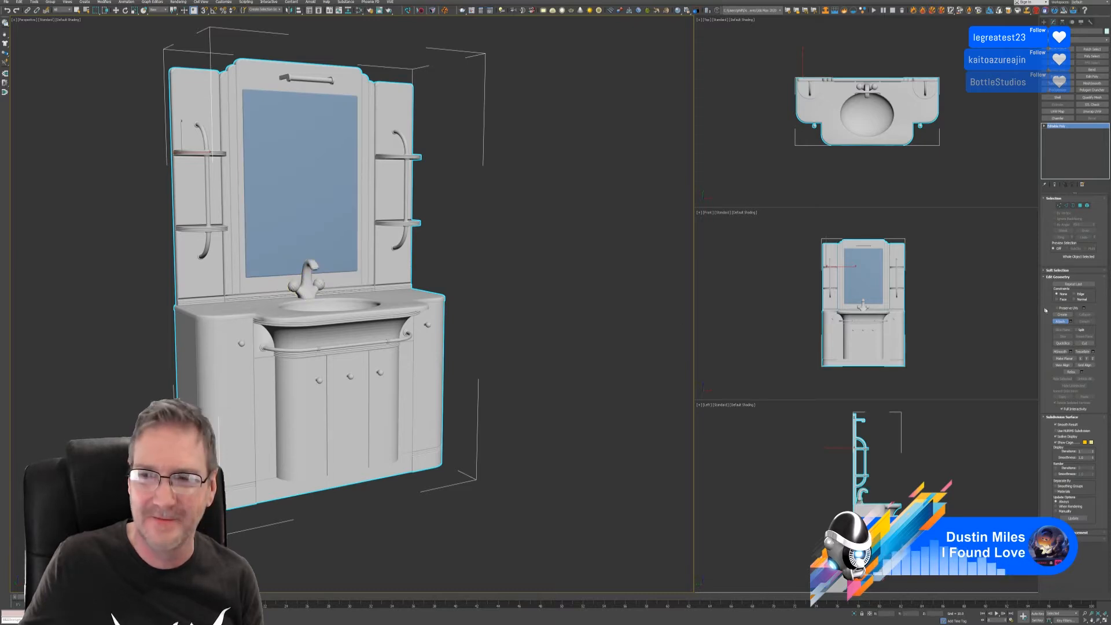
pyautogui.click(1062, 320)
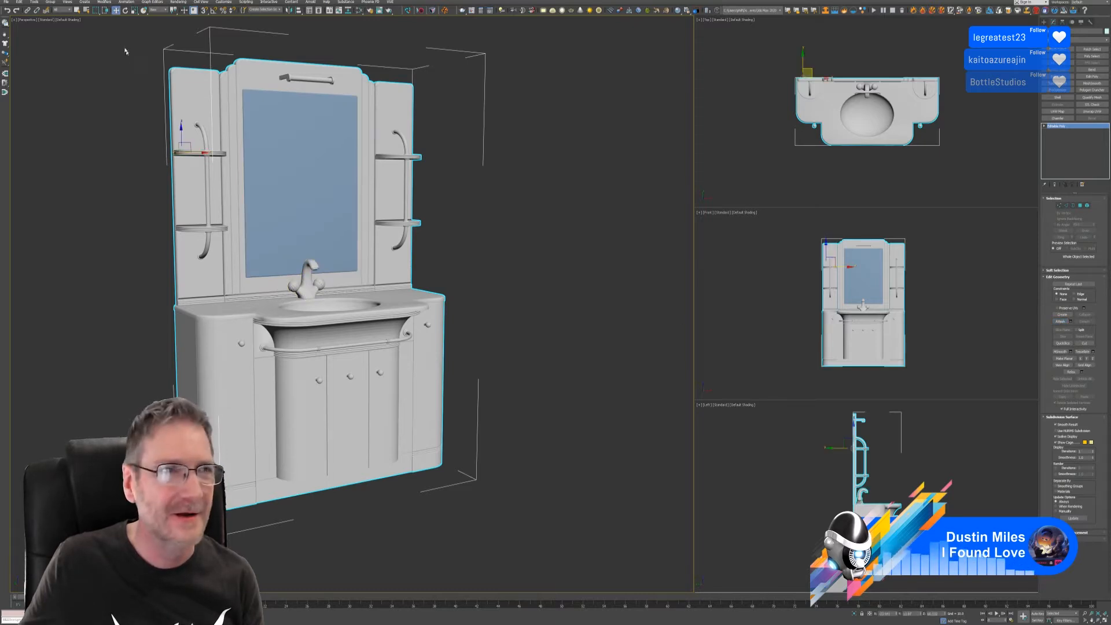
# Step: Pick out the leftover towel rail end fitting from the scene's object list and attach it to the vanity mesh
pyautogui.click(86, 10)
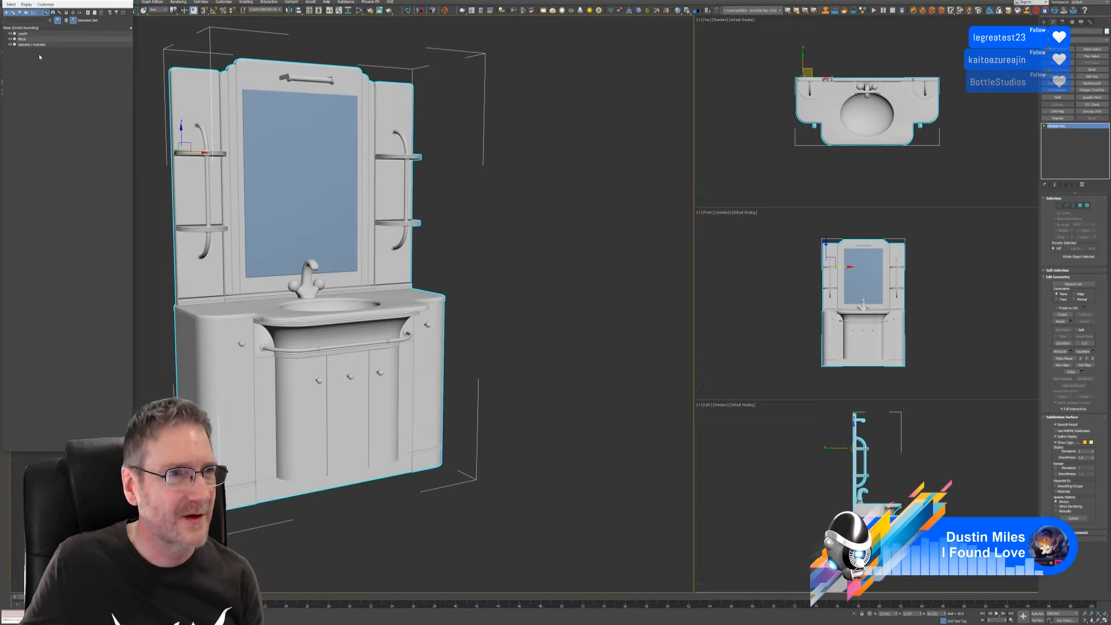
pyautogui.click(26, 33)
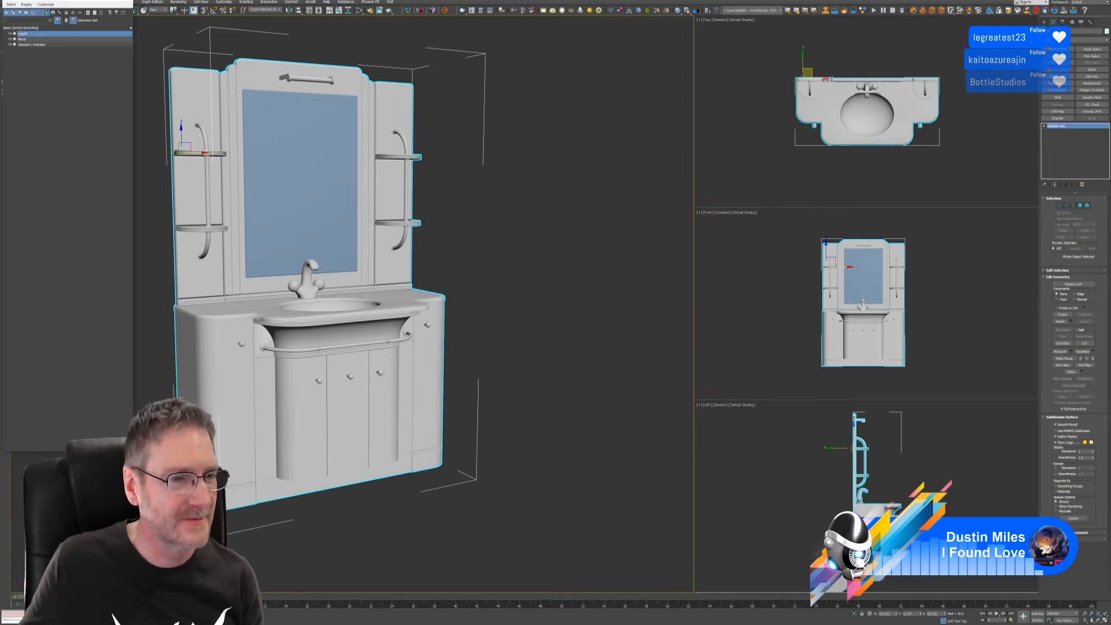
pyautogui.press('Return')
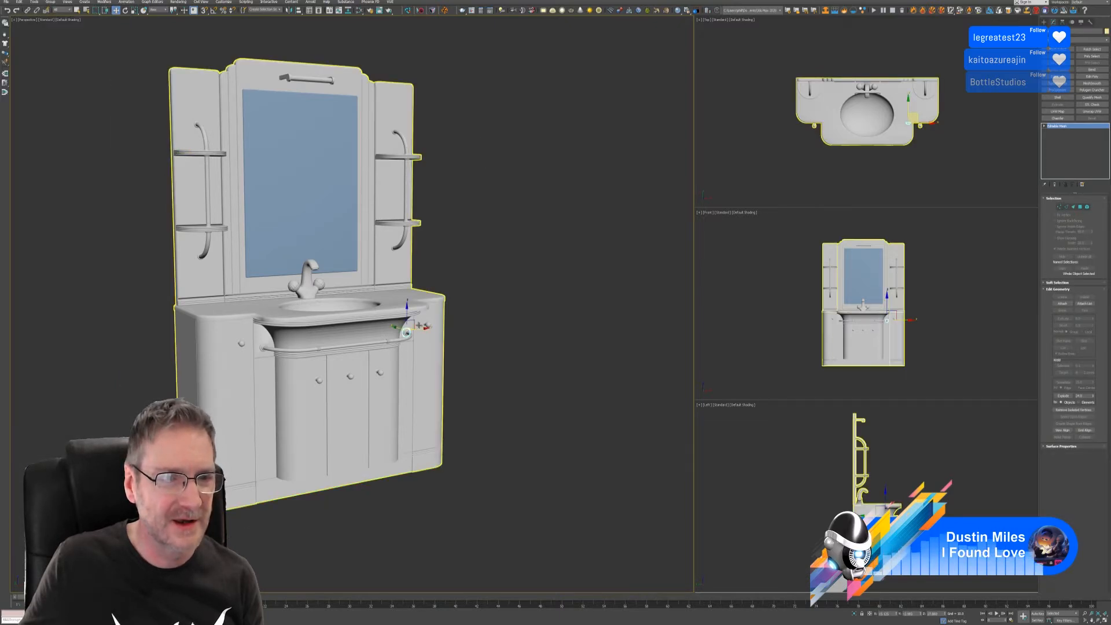
pyautogui.scroll(4, 420, 325)
pyautogui.moveTo(297, 381); pyautogui.dragTo(374, 358, button='middle')
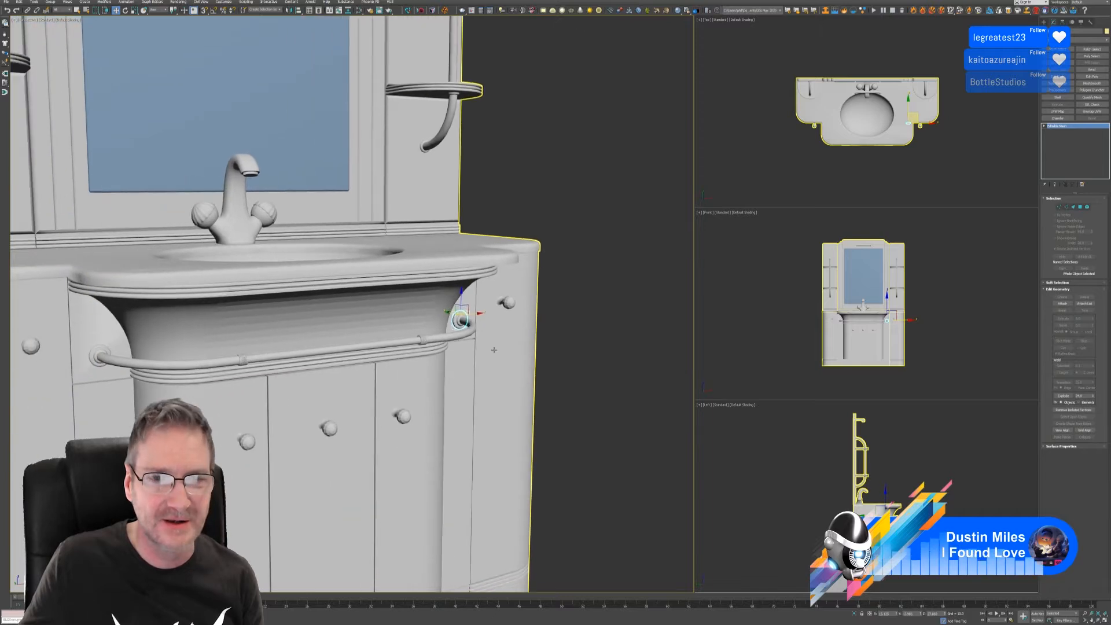
pyautogui.click(520, 341)
pyautogui.click(1060, 322)
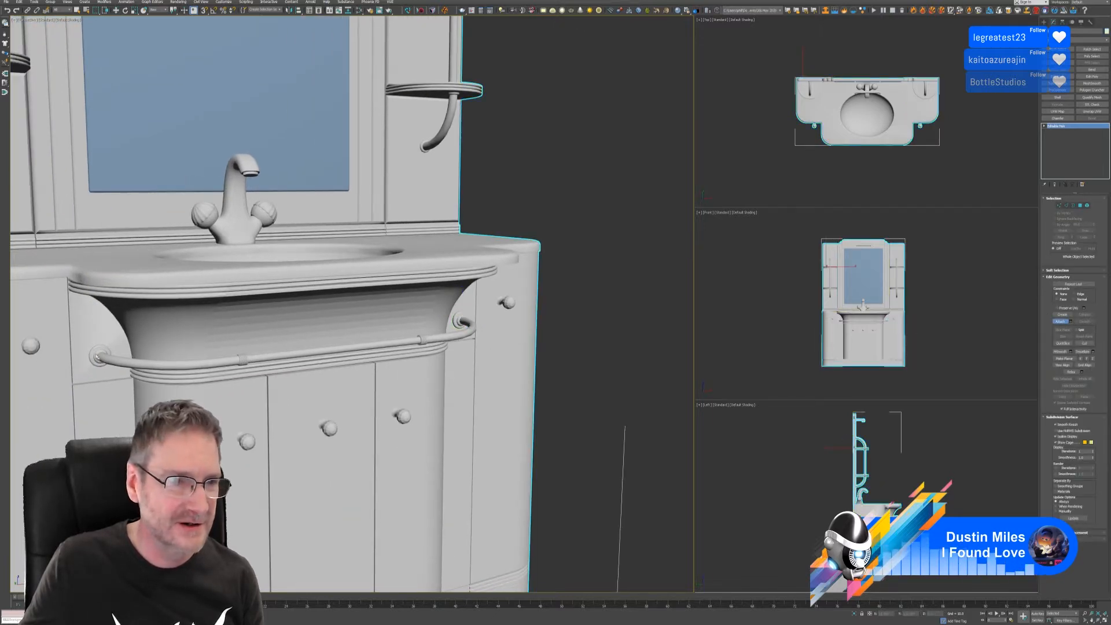
pyautogui.press('w')
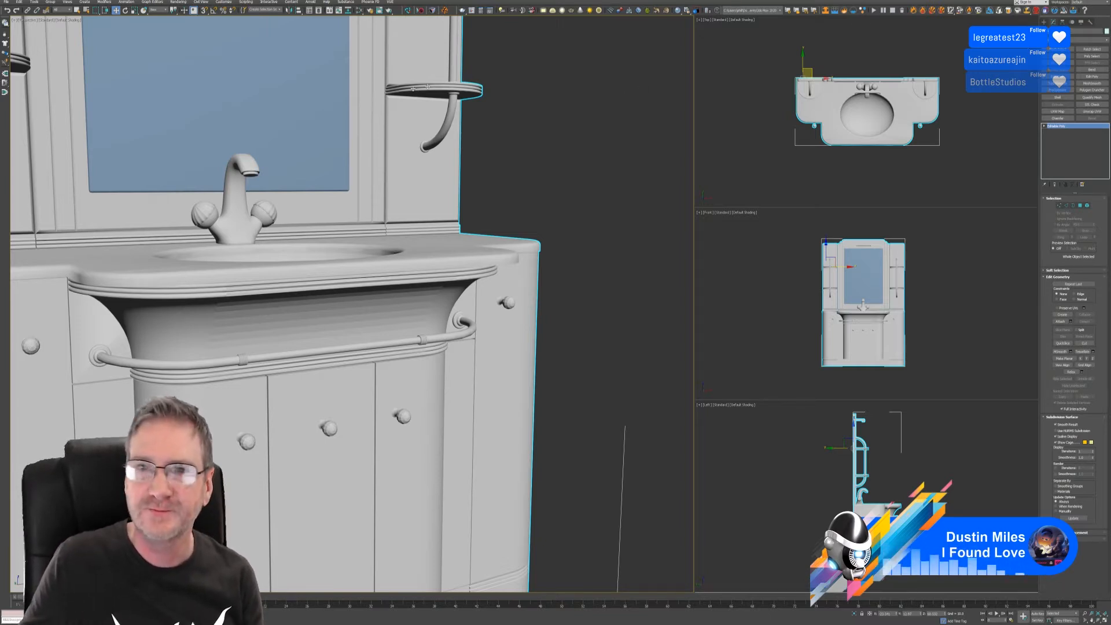
# Step: Check the scene's object list for leftover separate parts and review the whole vanity model
pyautogui.click(85, 10)
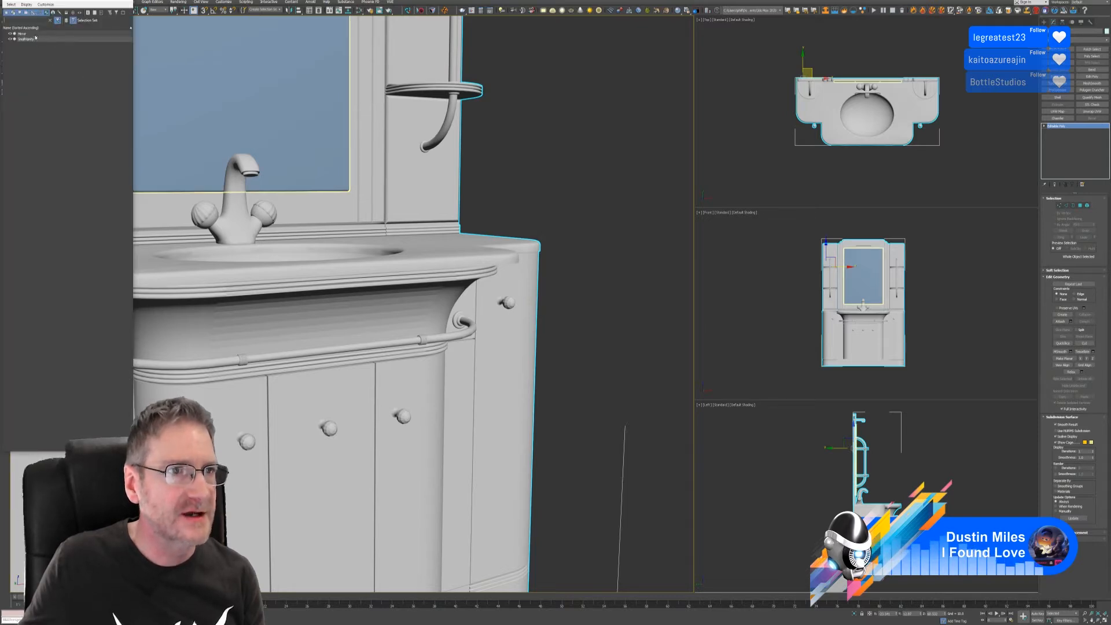
pyautogui.click(126, 3)
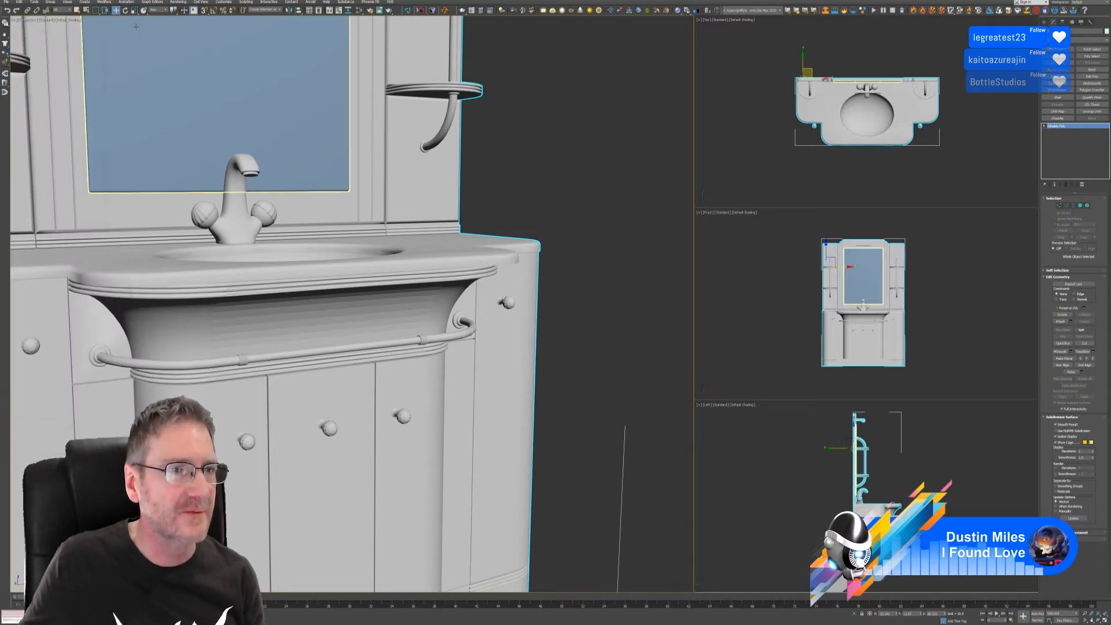
pyautogui.scroll(-6, 234, 274)
pyautogui.press('z')
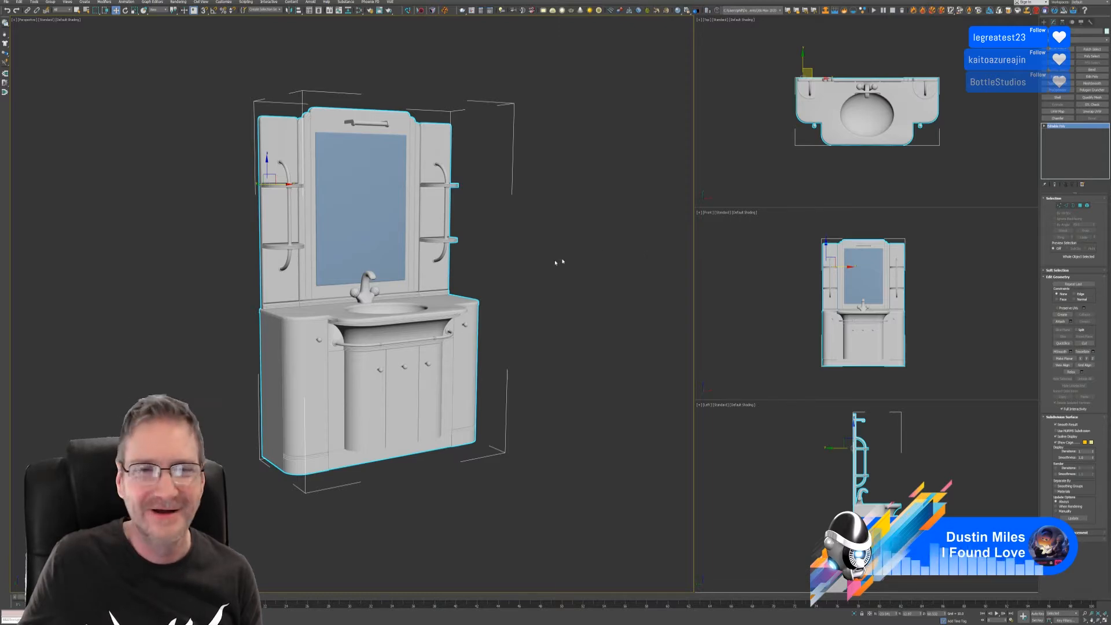
pyautogui.moveTo(571, 228); pyautogui.dragTo(573, 231, button='middle')
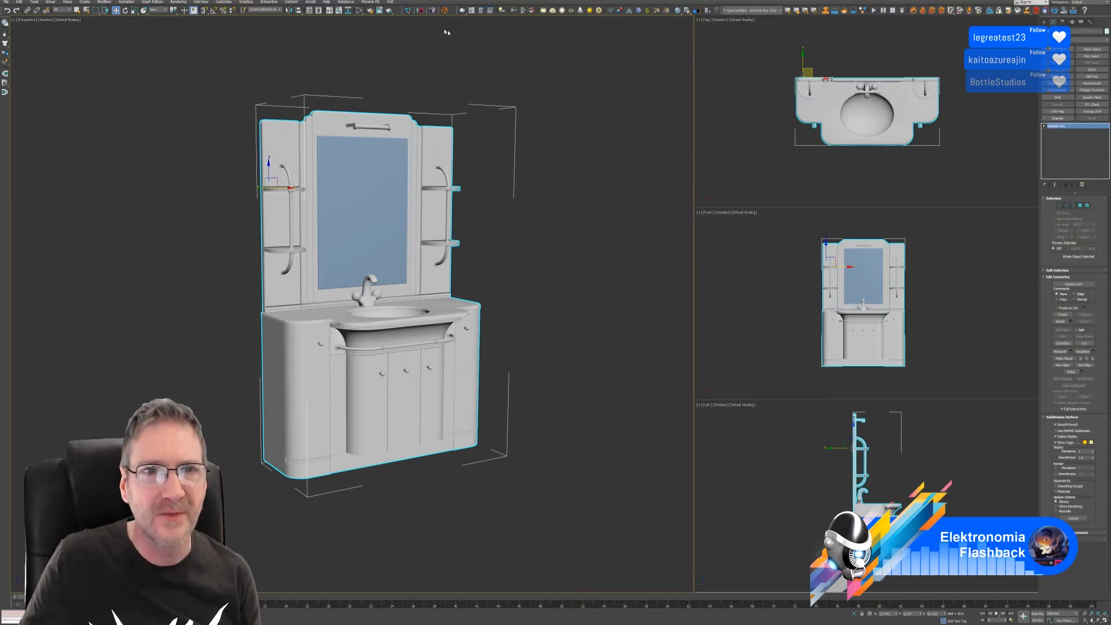
# Step: Send the combined vanity mesh to RizomUV through the RizomUV Bridge for UV unwrapping
pyautogui.click(408, 9)
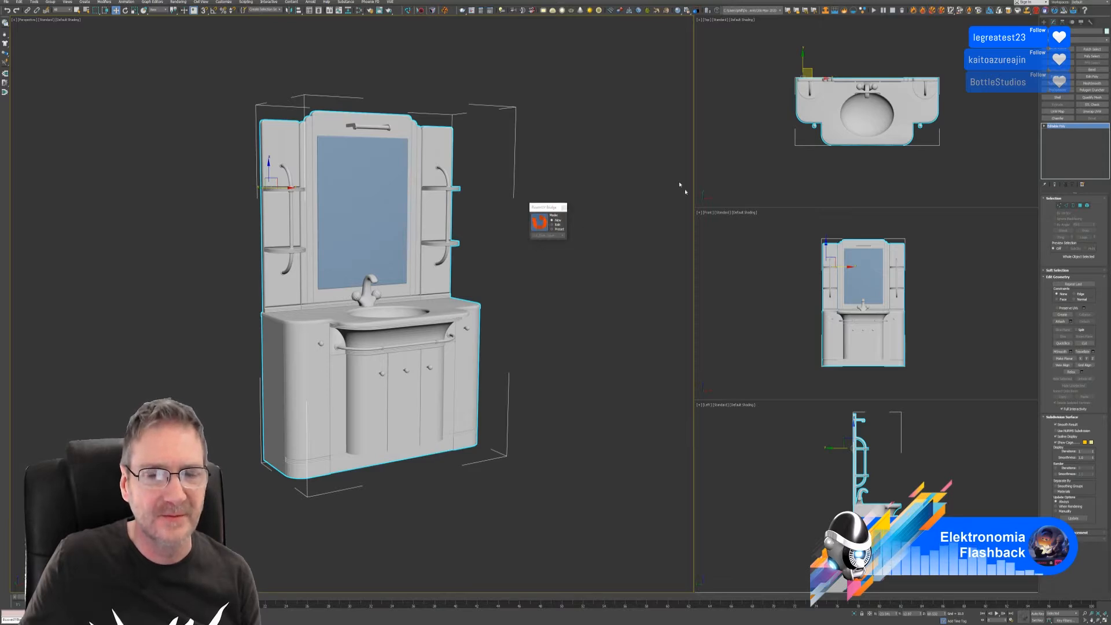
pyautogui.click(644, 169)
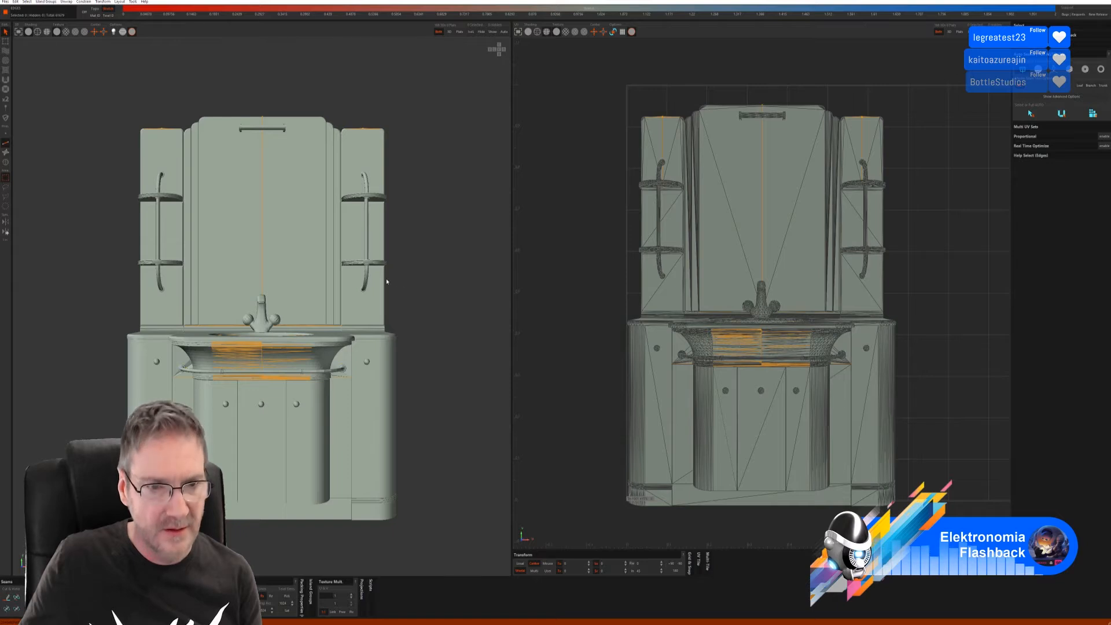
pyautogui.keyDown('alt'); pyautogui.moveTo(416, 284); pyautogui.dragTo(414, 297); pyautogui.keyUp('alt')
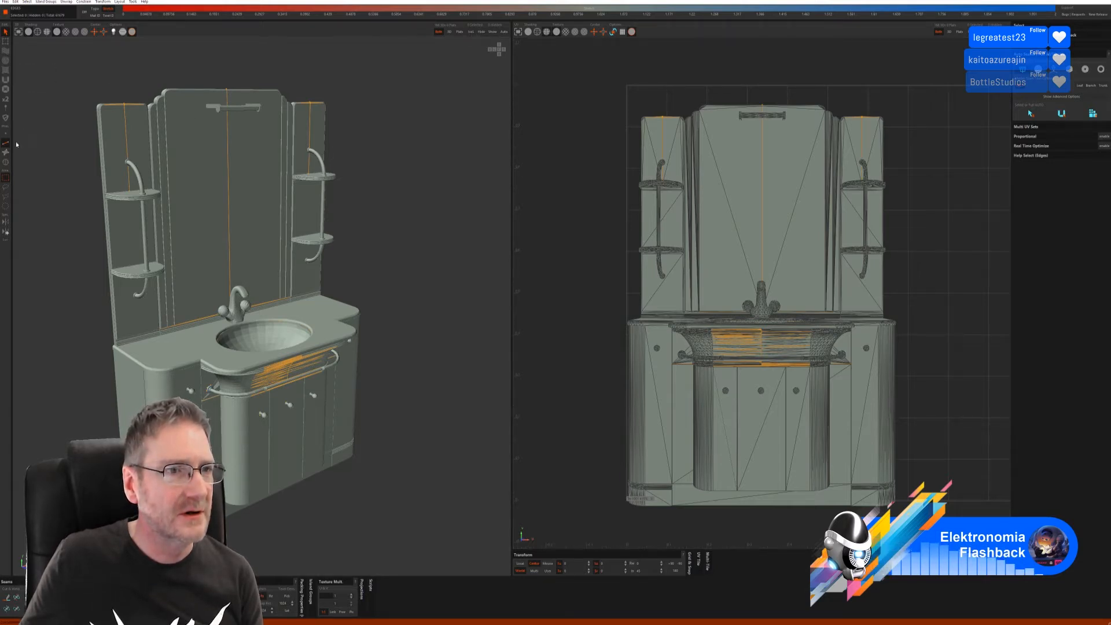
# Step: Select the six back panel pieces behind the shelves, three on each side of the mirror board, and isolate them
pyautogui.click(6, 162)
pyautogui.click(123, 154)
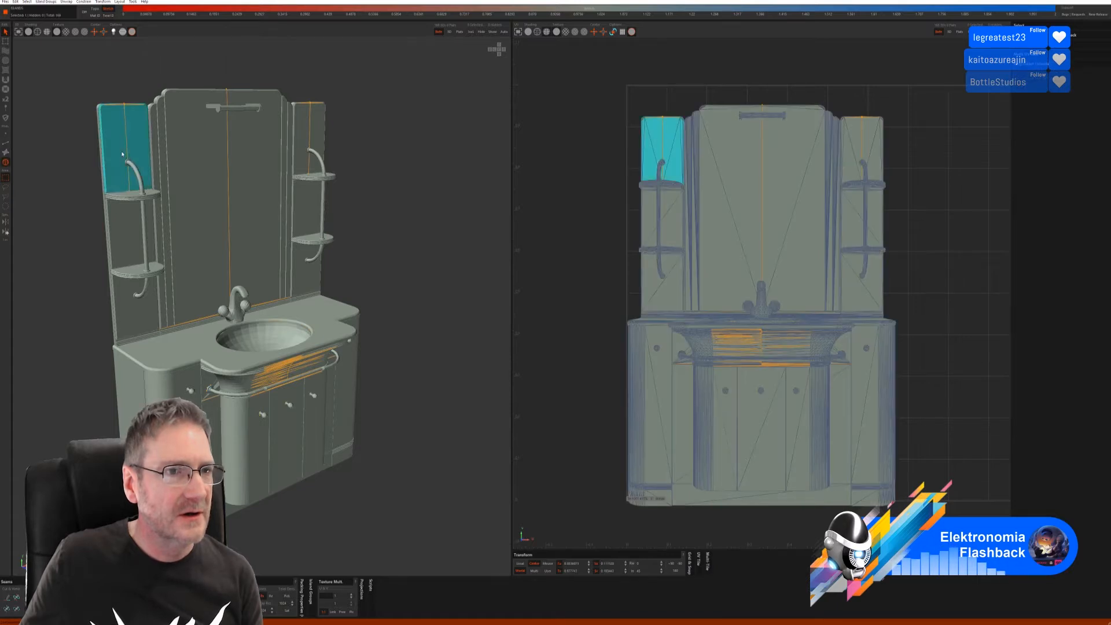
pyautogui.keyDown('shift'); pyautogui.click(129, 222); pyautogui.keyUp('shift')
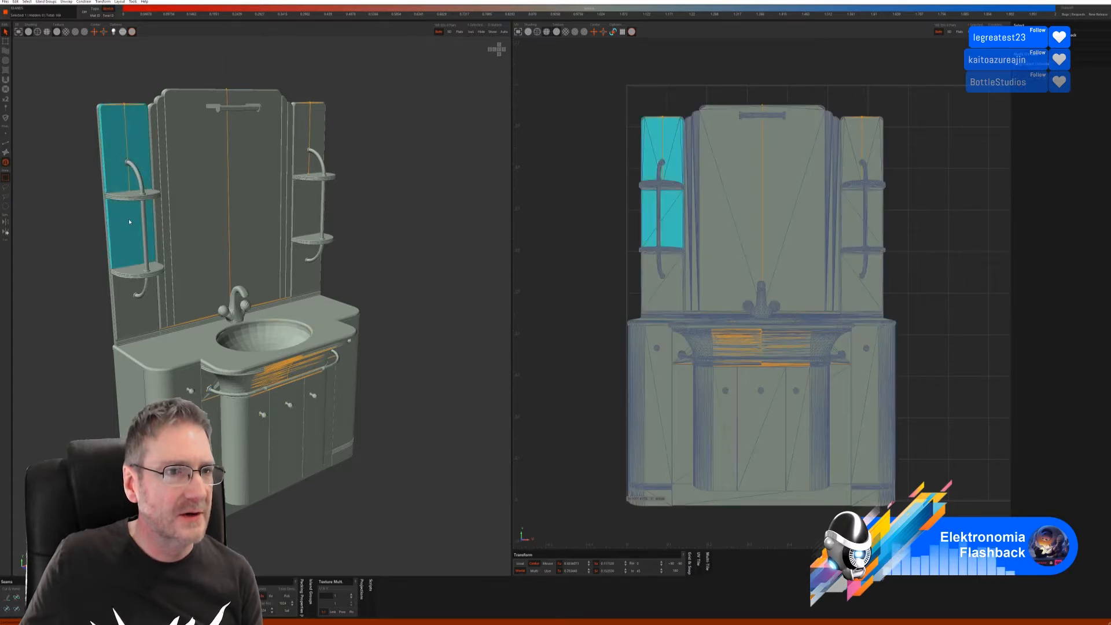
pyautogui.keyDown('shift'); pyautogui.click(135, 296); pyautogui.keyUp('shift')
pyautogui.keyDown('shift'); pyautogui.click(313, 135); pyautogui.keyUp('shift')
pyautogui.keyDown('shift'); pyautogui.click(312, 214); pyautogui.keyUp('shift')
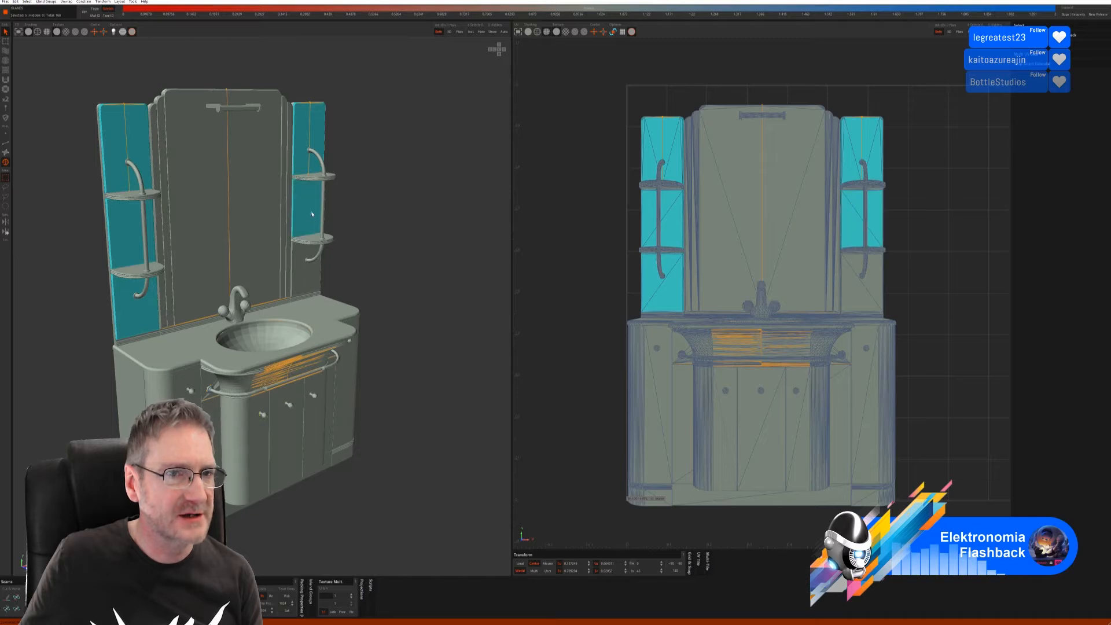
pyautogui.keyDown('shift'); pyautogui.click(303, 283); pyautogui.keyUp('shift')
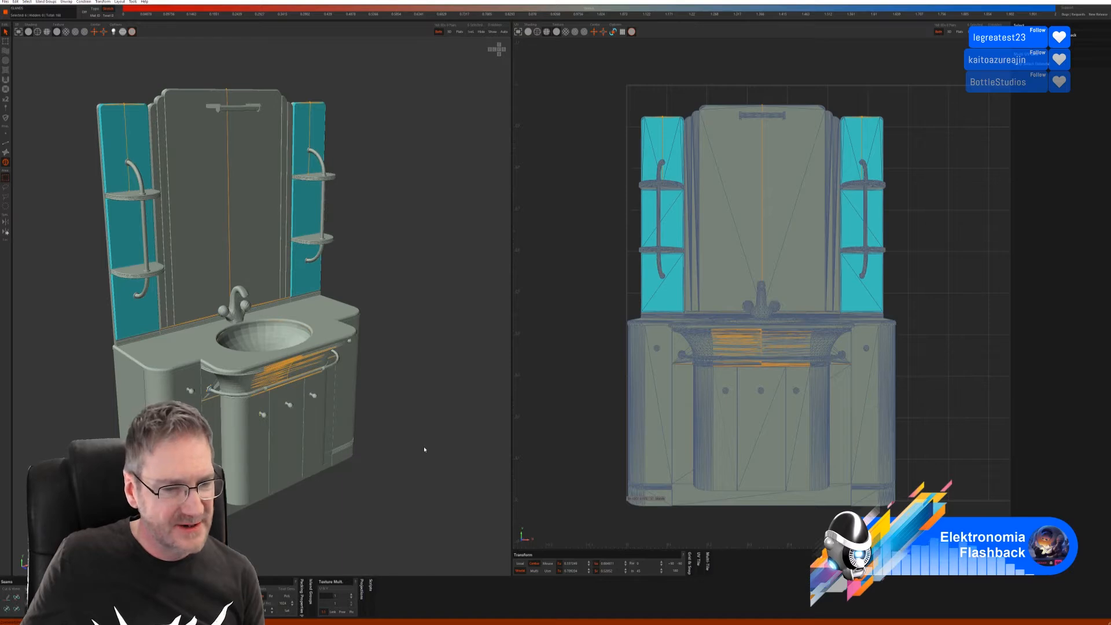
pyautogui.click(470, 32)
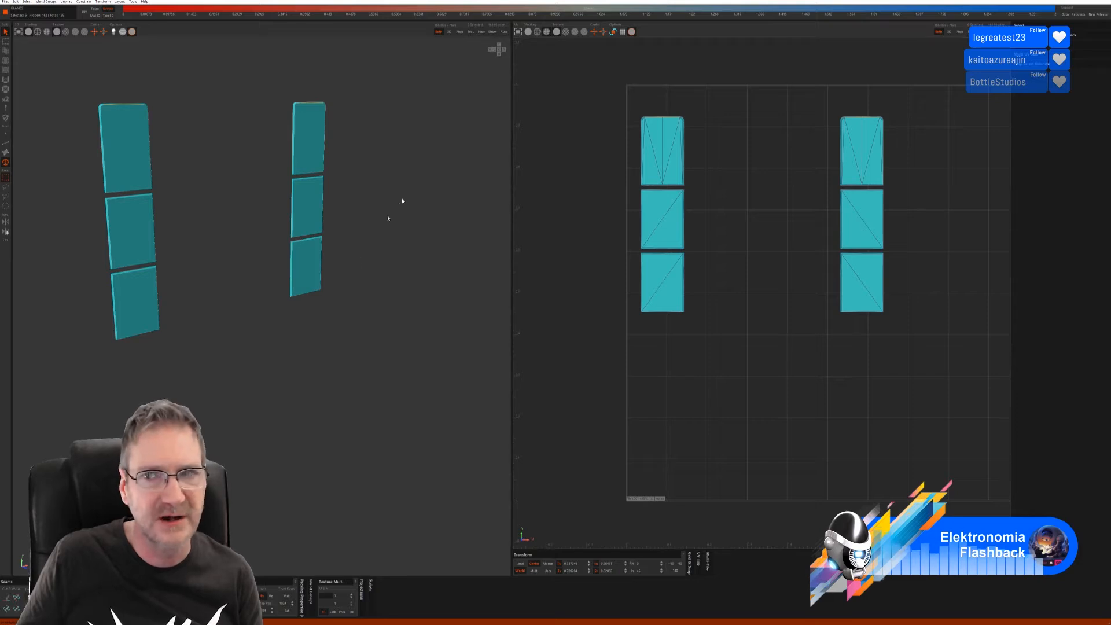
# Step: Try to unwrap the six isolated panels from automatically selected seam edges, checking distortion with a checker texture
pyautogui.click(6, 143)
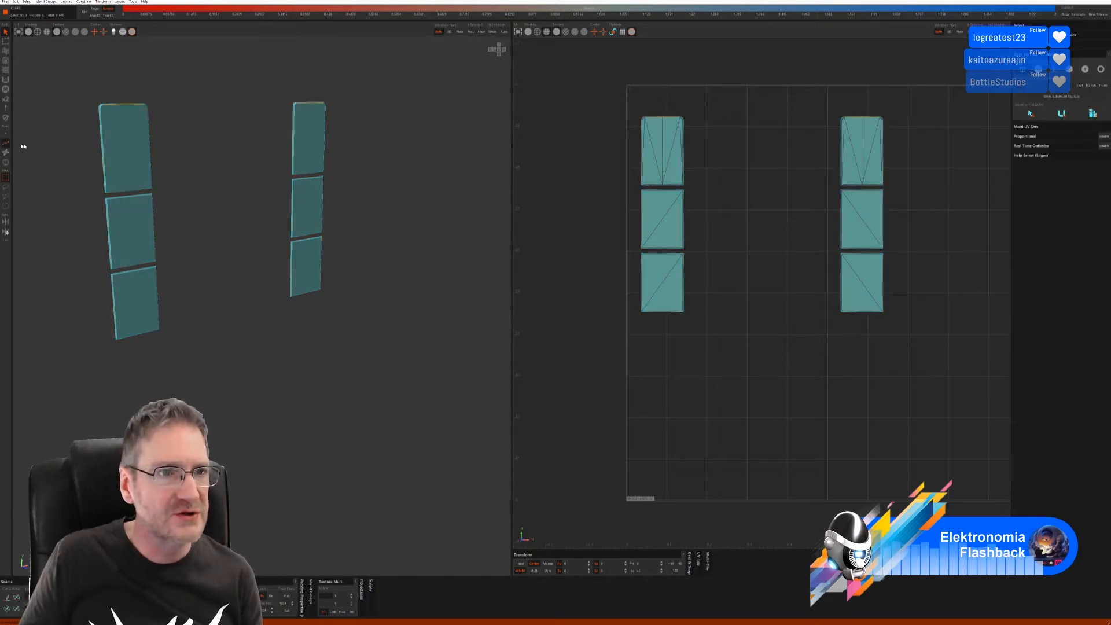
pyautogui.click(1033, 116)
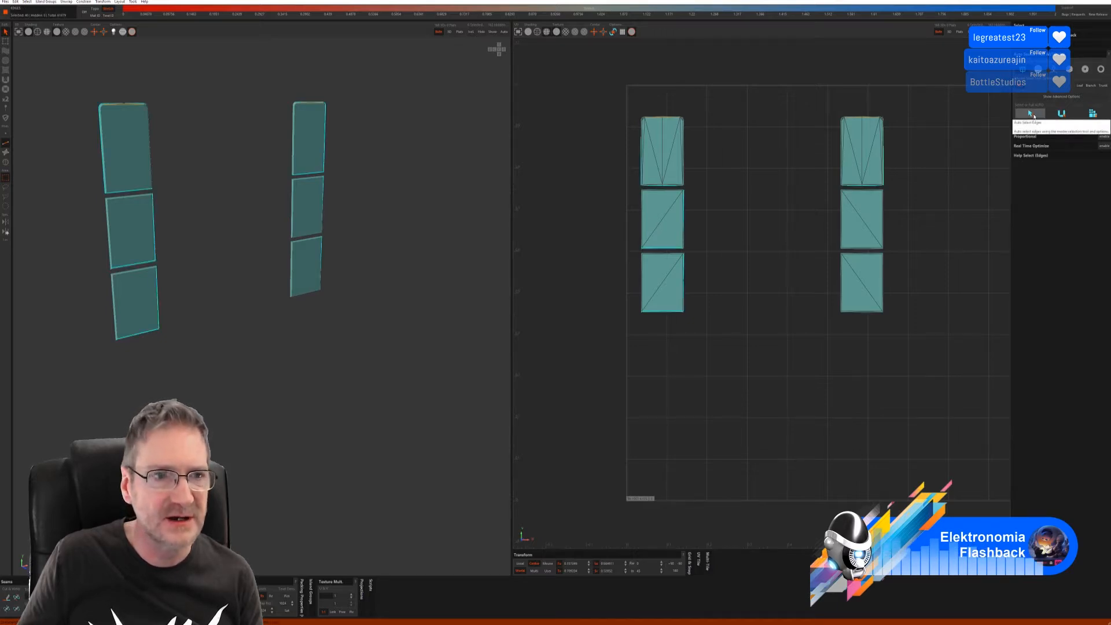
pyautogui.moveTo(198, 323); pyautogui.dragTo(266, 307, button='middle')
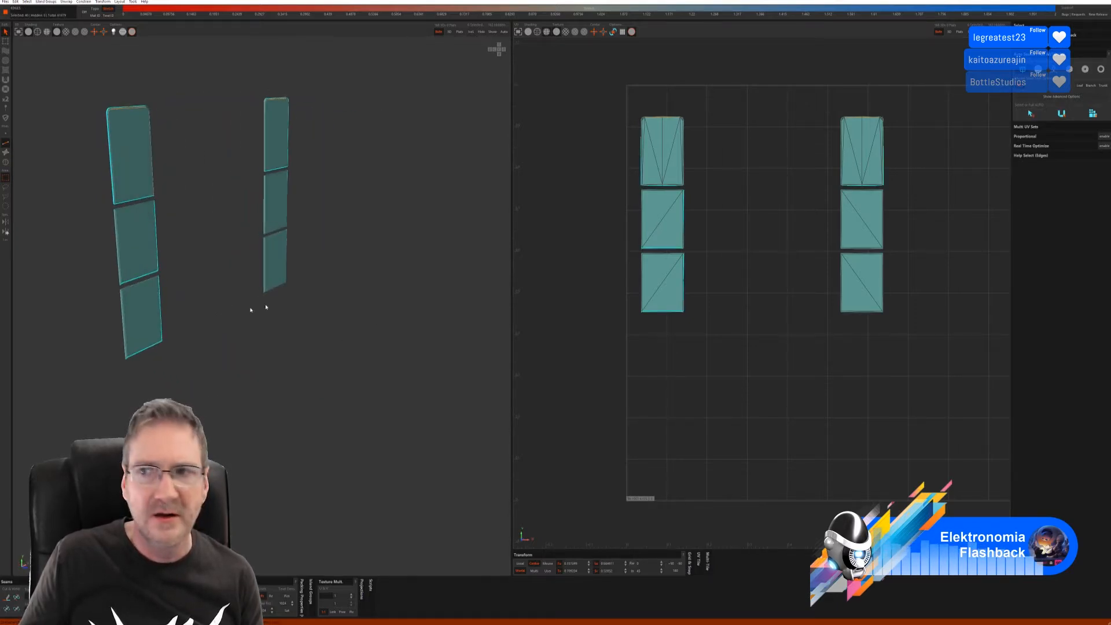
pyautogui.click(1062, 115)
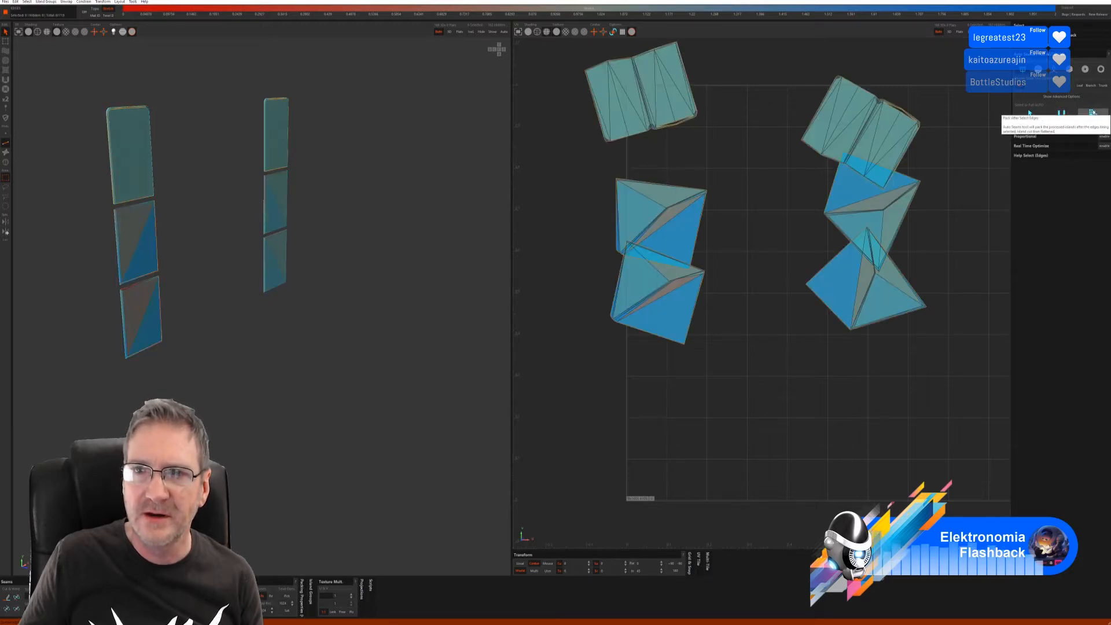
pyautogui.click(66, 32)
pyautogui.keyDown('alt'); pyautogui.moveTo(208, 234); pyautogui.dragTo(154, 220); pyautogui.keyUp('alt')
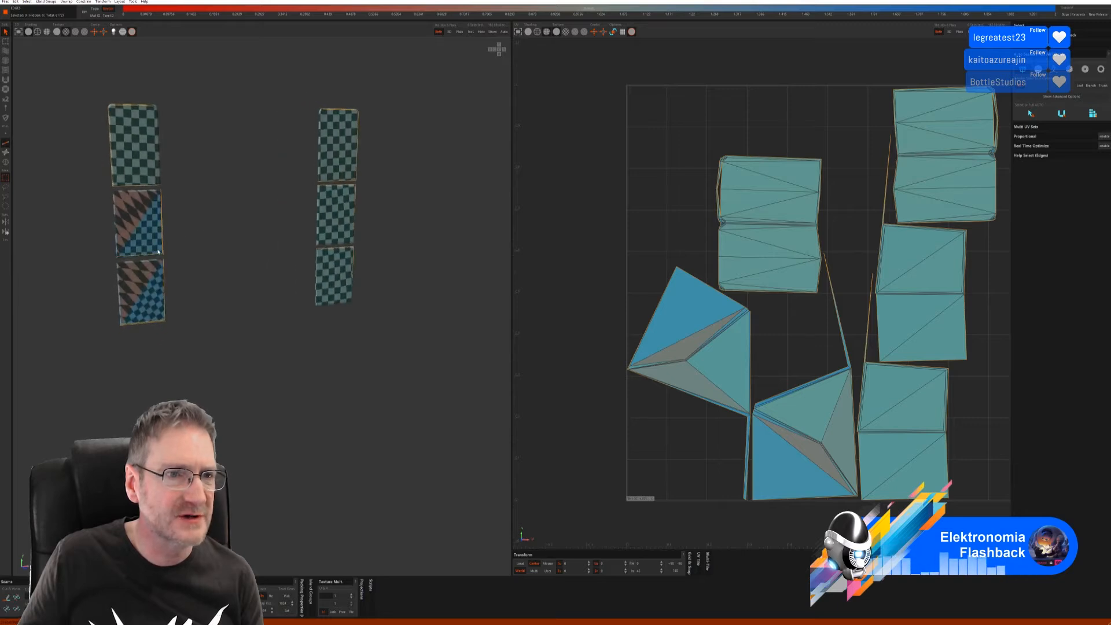
pyautogui.hotkey('ctrl', 'z')
pyautogui.hotkey('ctrl', 'z')
pyautogui.hotkey('ctrl', 'z')
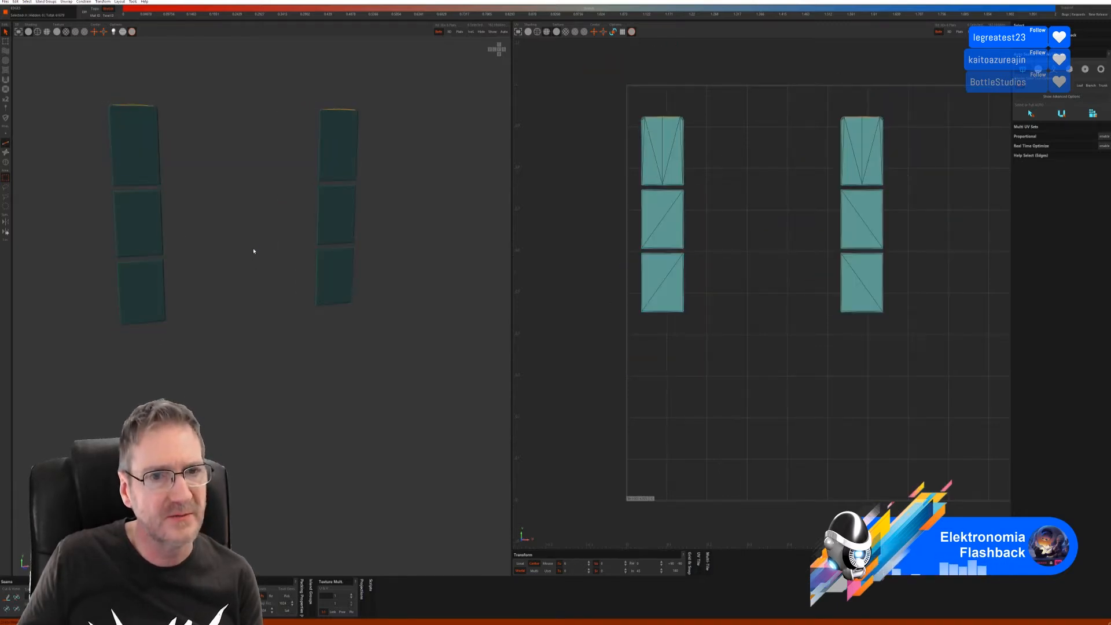
# Step: Try to unwrap and pack the six isolated panels with a different automatic seam selection method
pyautogui.click(1030, 122)
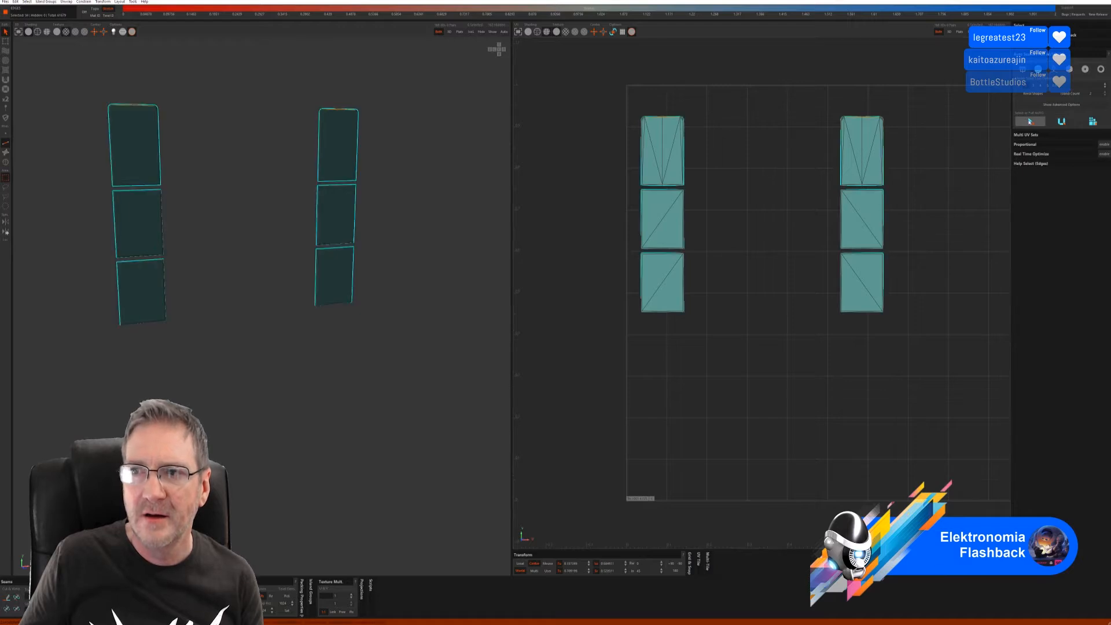
pyautogui.click(1090, 122)
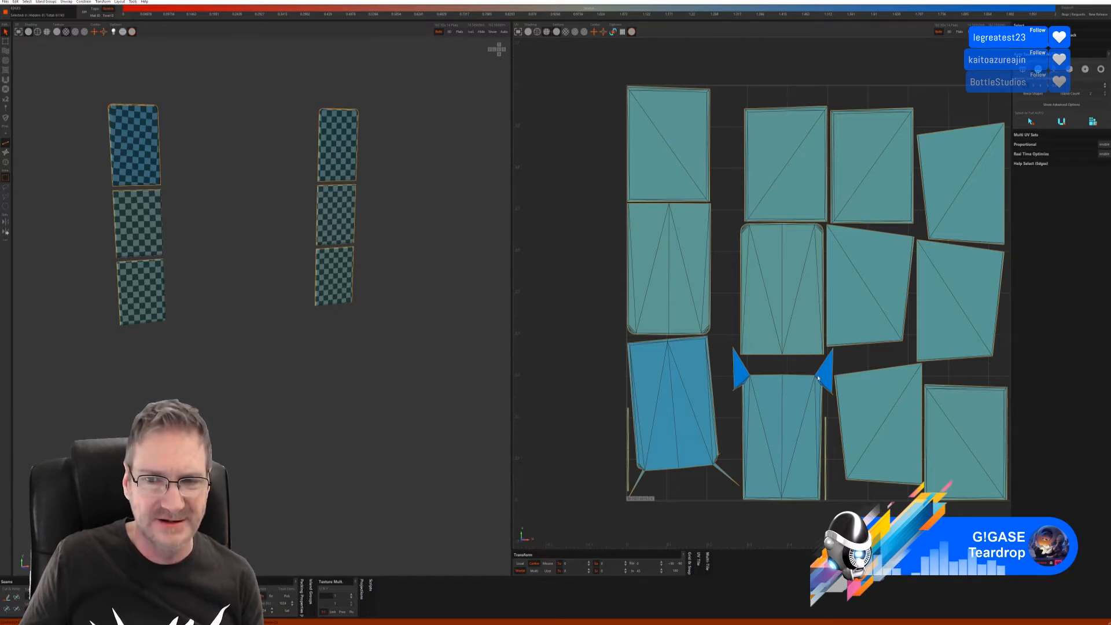
pyautogui.moveTo(315, 356)
pyautogui.keyDown('alt'); pyautogui.mouseDown()
pyautogui.moveTo(443, 345)
pyautogui.moveTo(328, 346)
pyautogui.mouseUp(); pyautogui.keyUp('alt')
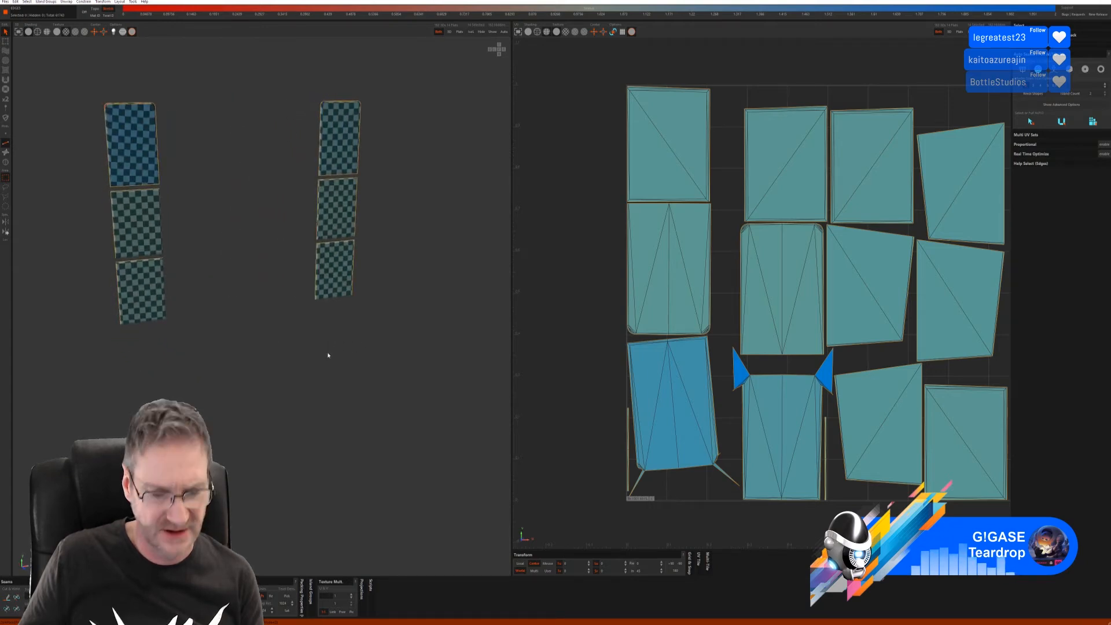
pyautogui.hotkey('ctrl', 'z')
pyautogui.hotkey('ctrl', 'z')
pyautogui.click(327, 351)
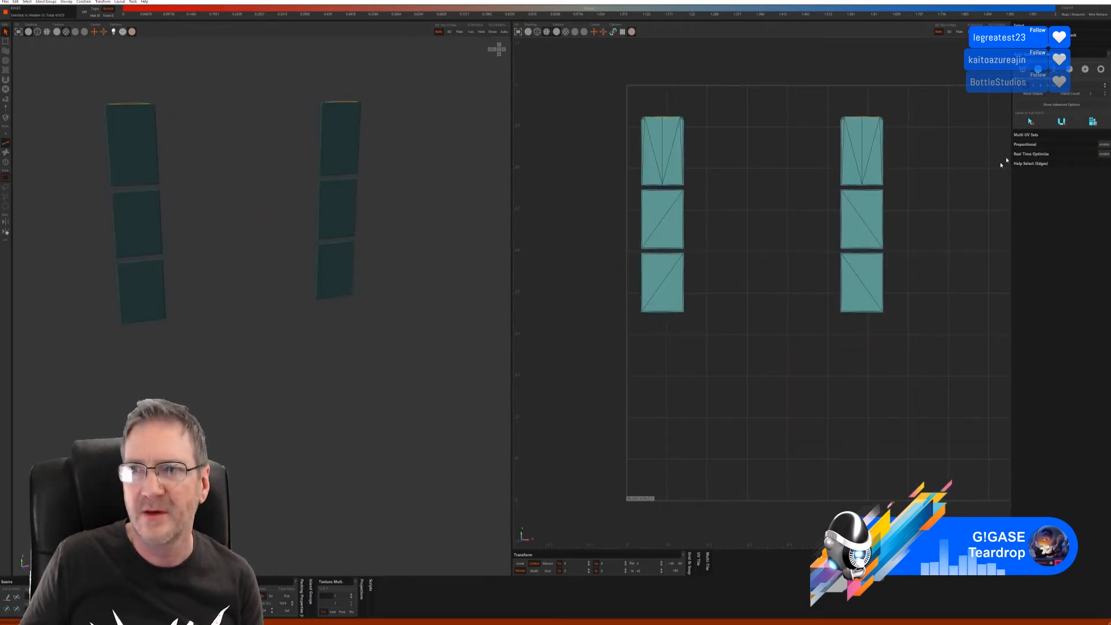
# Step: Auto-select seams on the six isolated panels with a third selection method, unfold and pack them, and inspect the checker texture
pyautogui.click(1053, 69)
pyautogui.click(1032, 113)
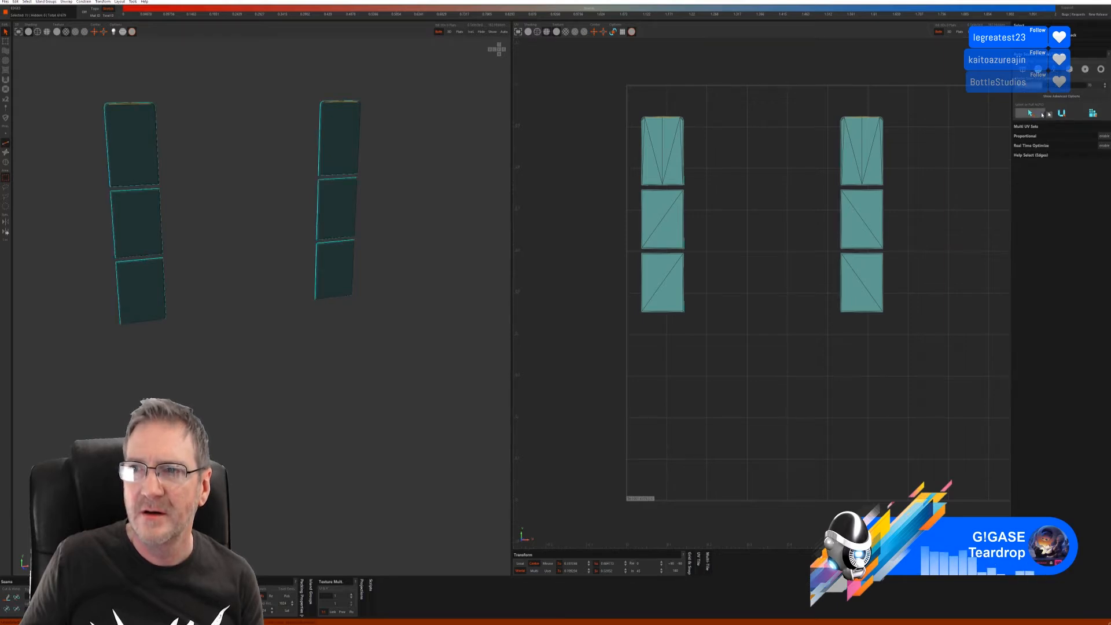
pyautogui.click(1061, 113)
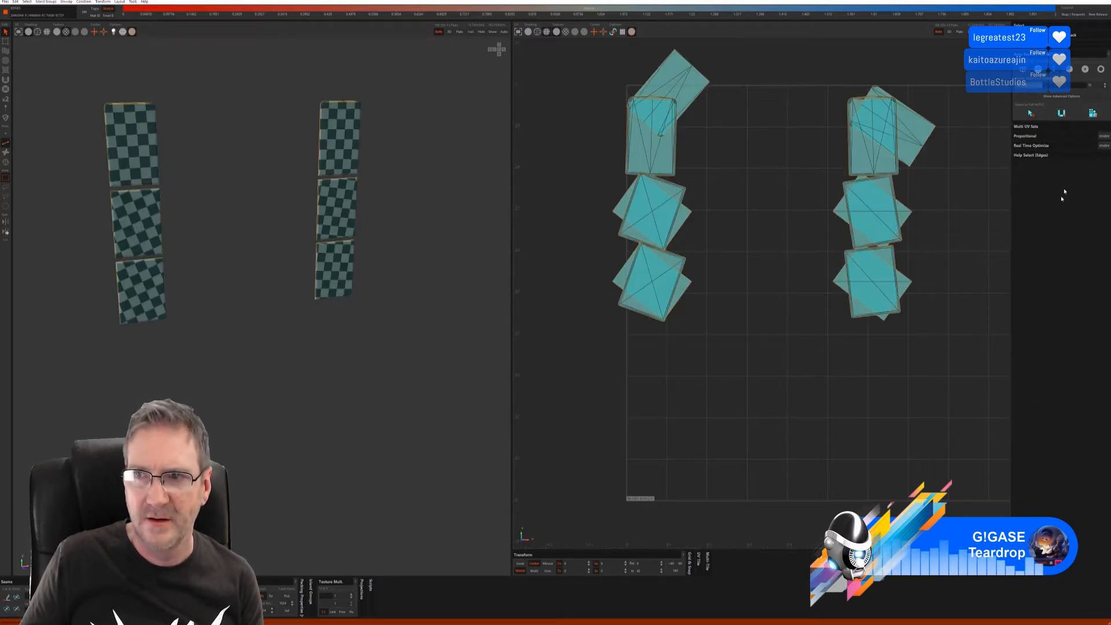
pyautogui.click(1093, 114)
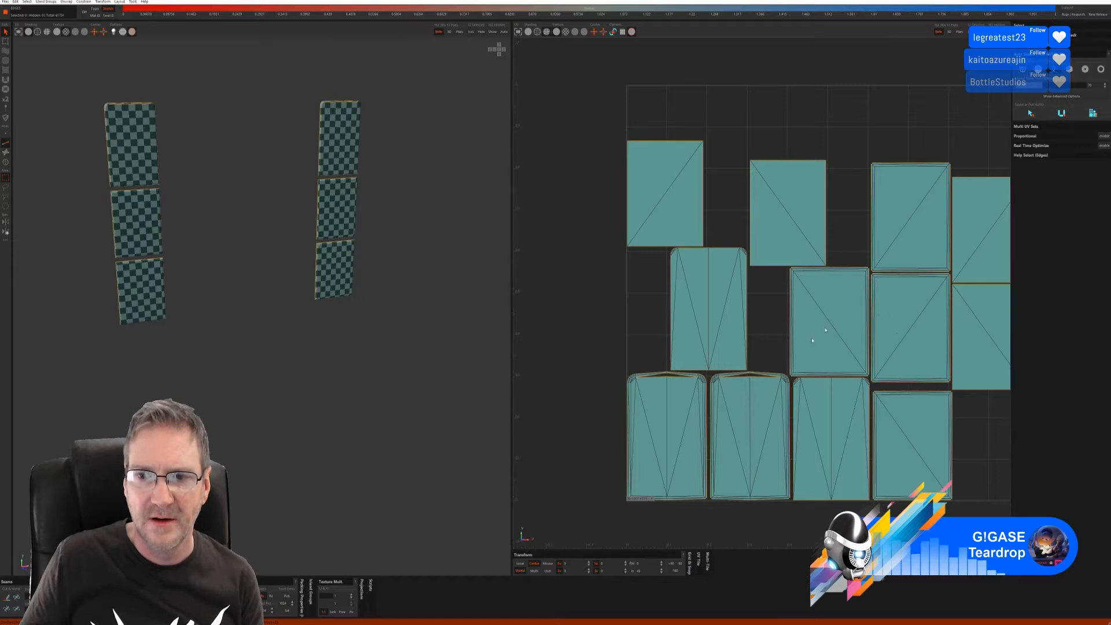
pyautogui.keyDown('alt'); pyautogui.moveTo(396, 411); pyautogui.dragTo(309, 376); pyautogui.keyUp('alt')
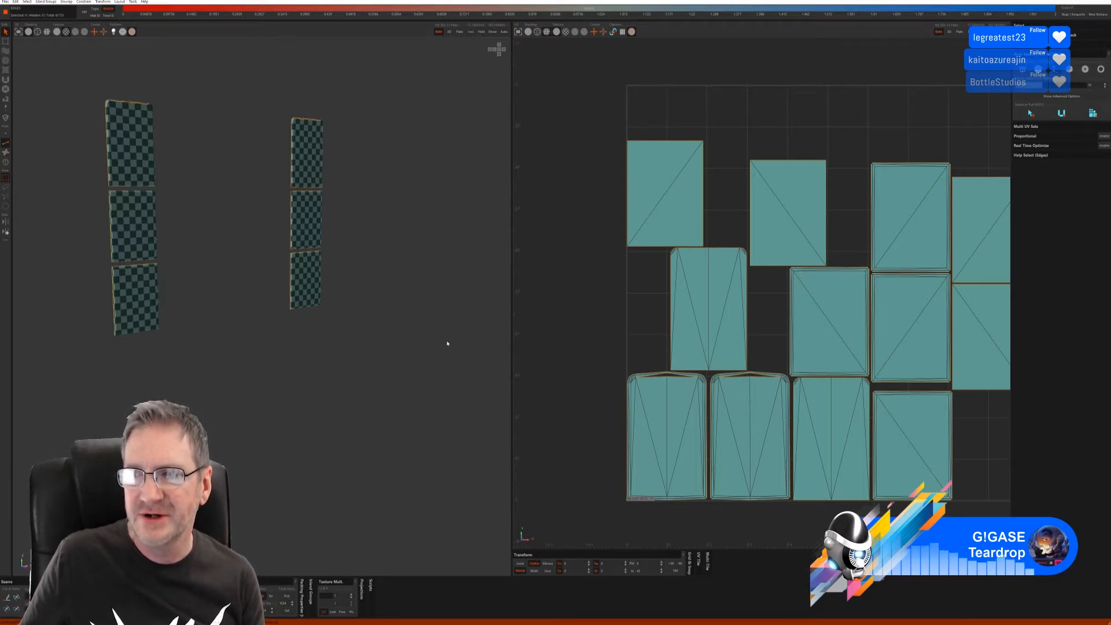
pyautogui.keyDown('alt'); pyautogui.moveTo(280, 349); pyautogui.dragTo(258, 345); pyautogui.keyUp('alt')
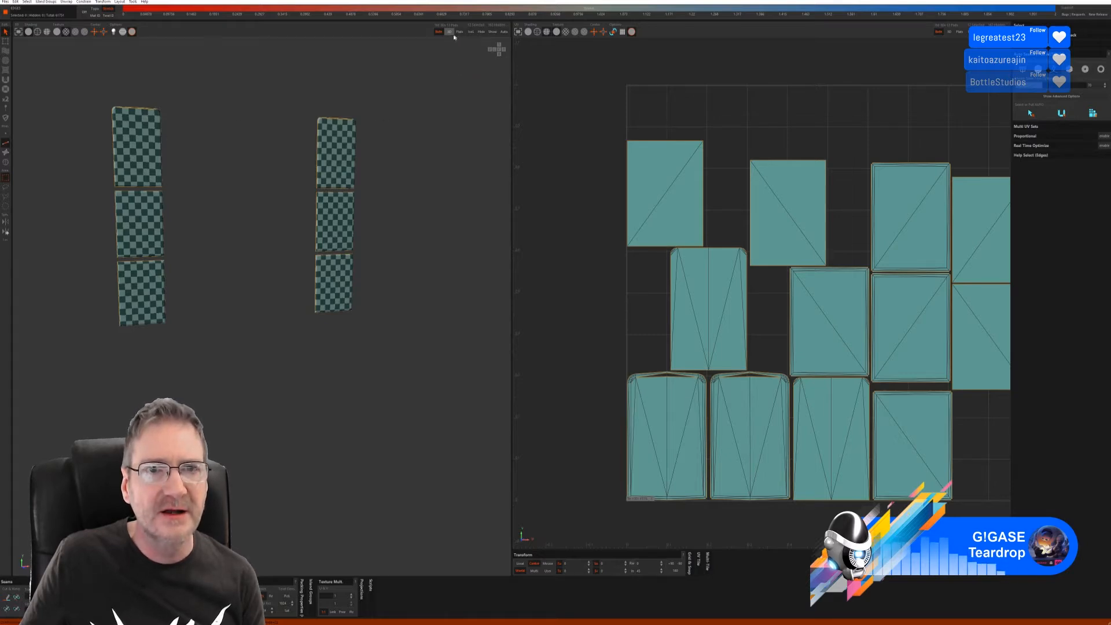
# Step: Show the whole vanity again, select the stepped mirror backboard between the side panels and isolate it
pyautogui.click(492, 32)
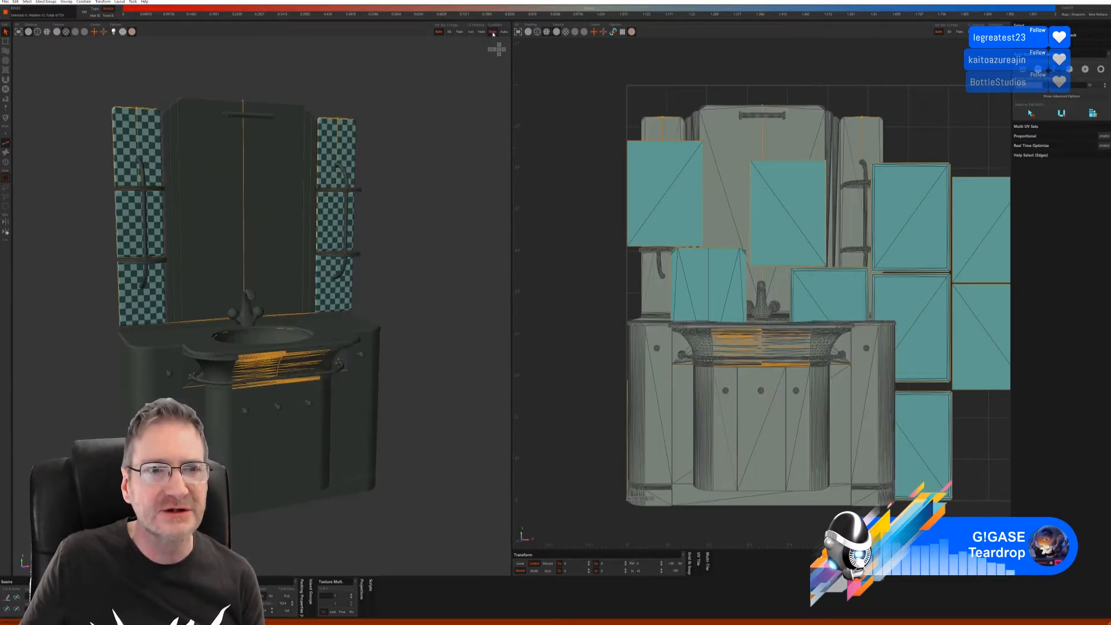
pyautogui.click(166, 140)
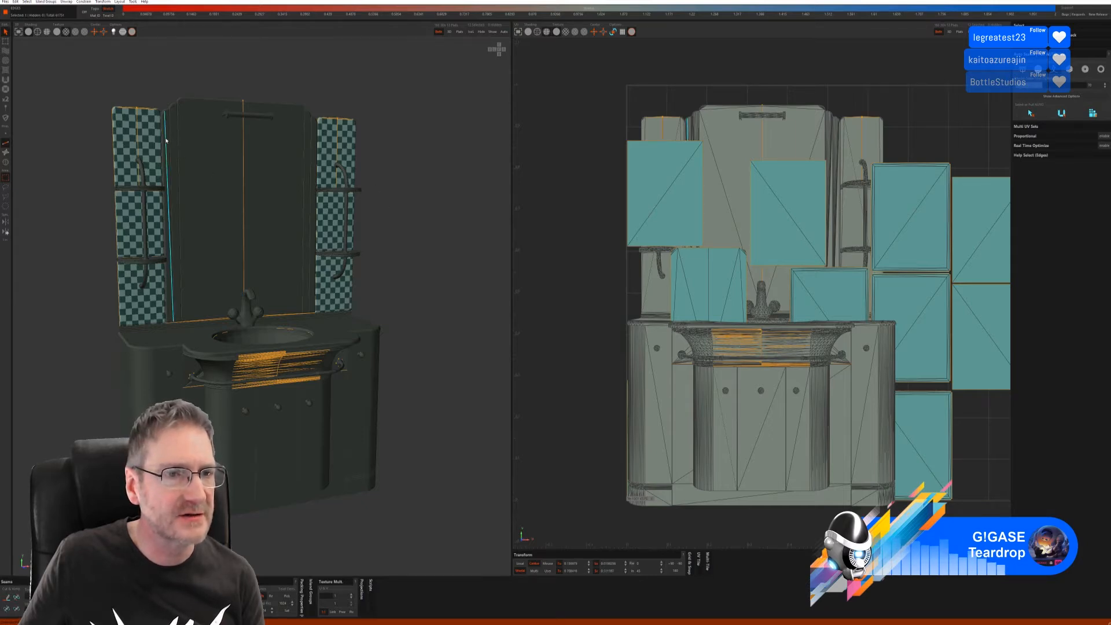
pyautogui.click(6, 162)
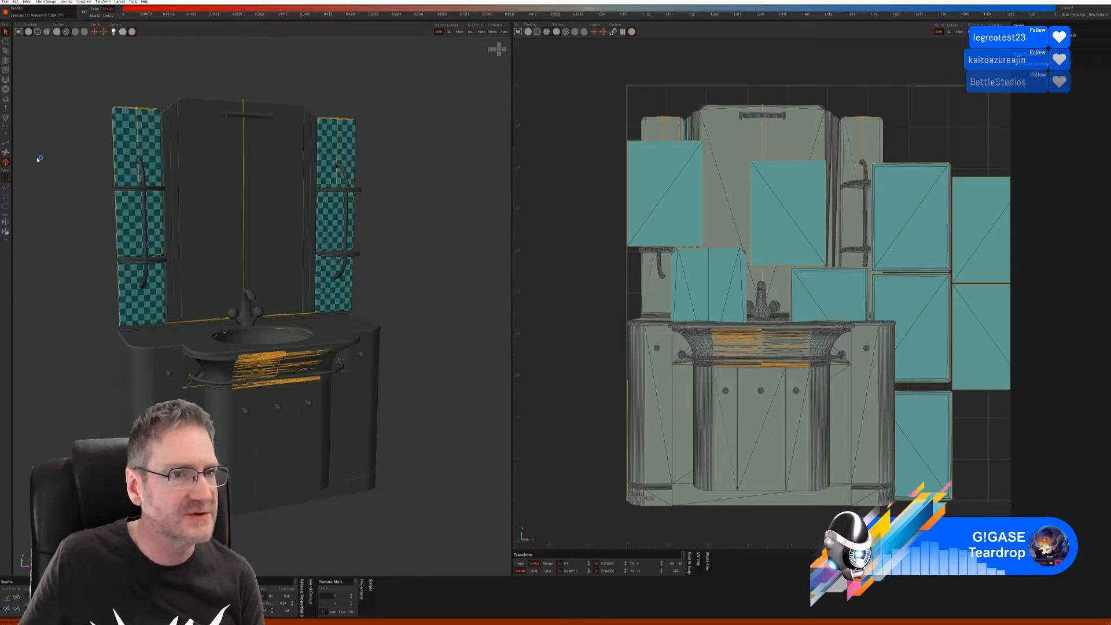
pyautogui.click(166, 137)
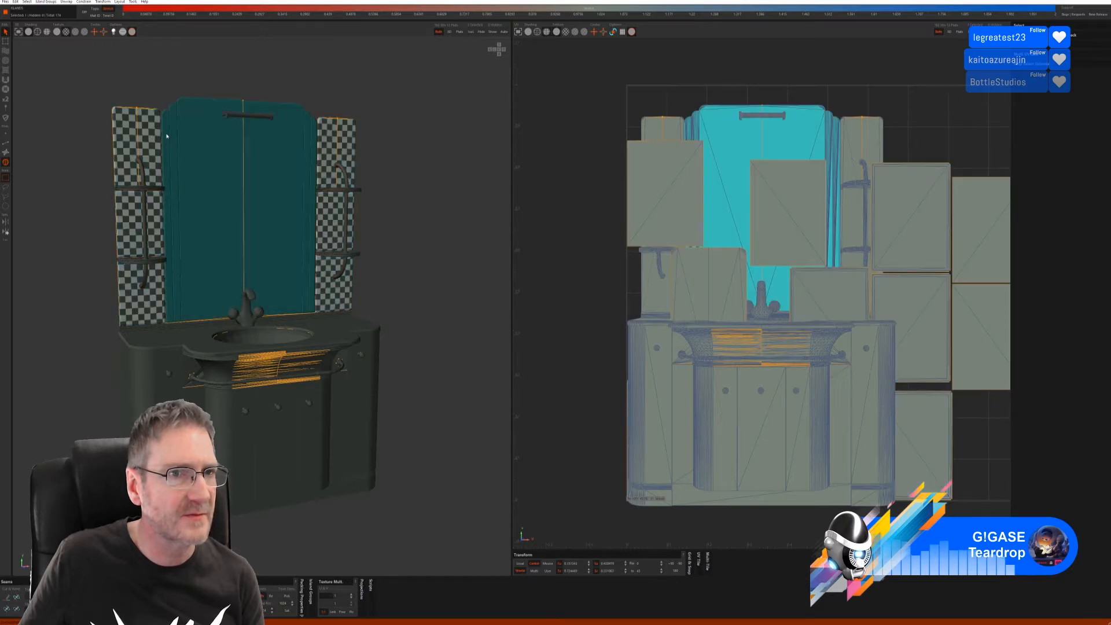
pyautogui.click(470, 33)
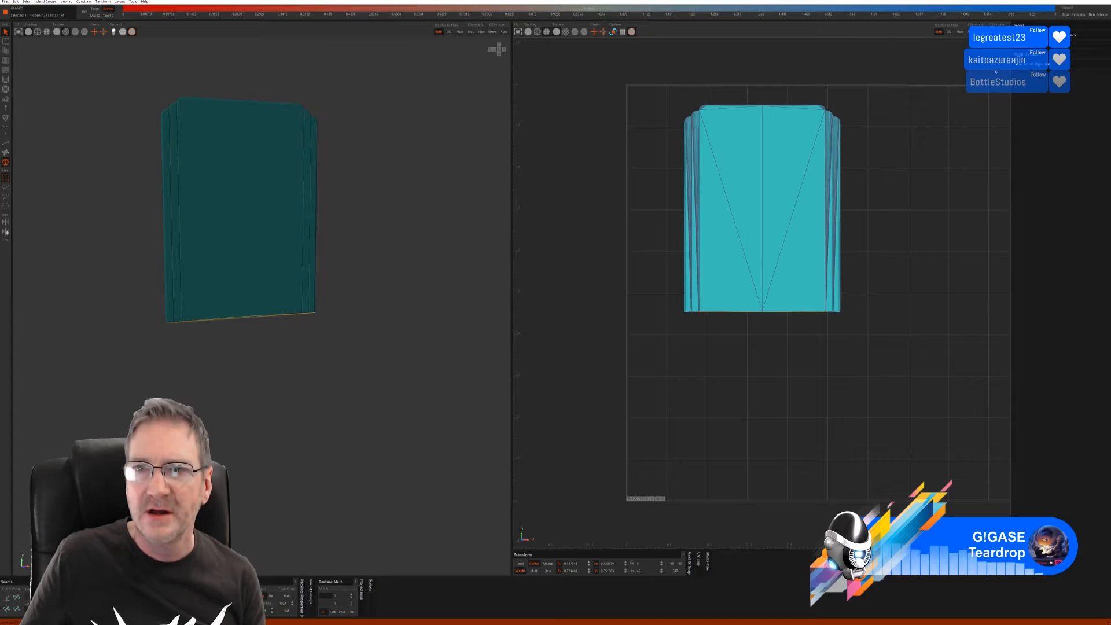
# Step: Auto-select seam edges on the isolated mirror backboard, then unfold and pack it
pyautogui.click(7, 145)
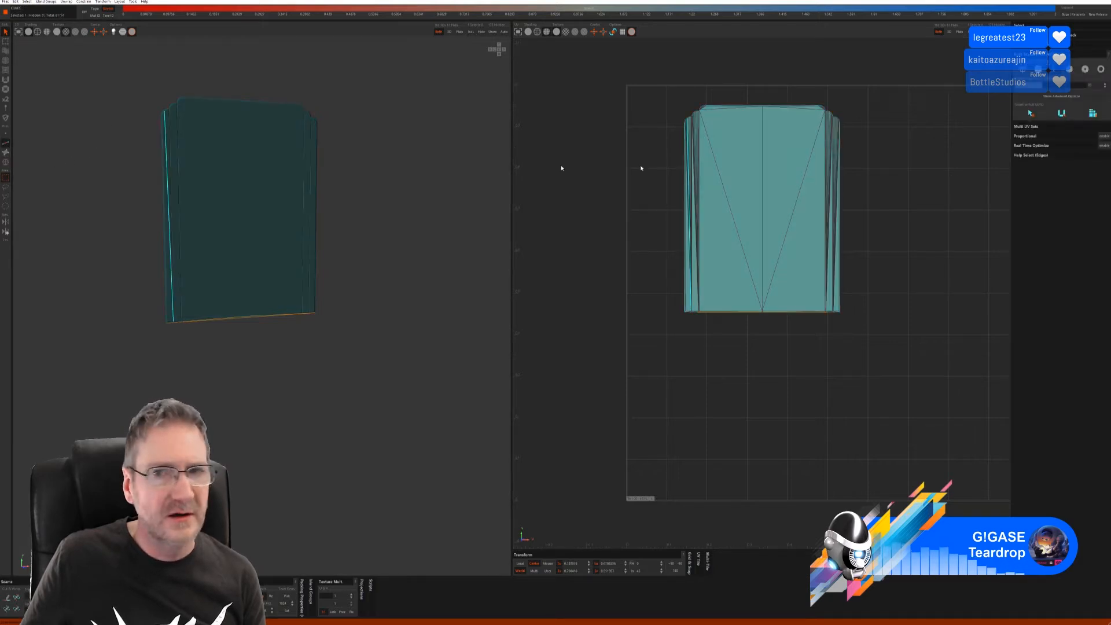
pyautogui.click(1061, 112)
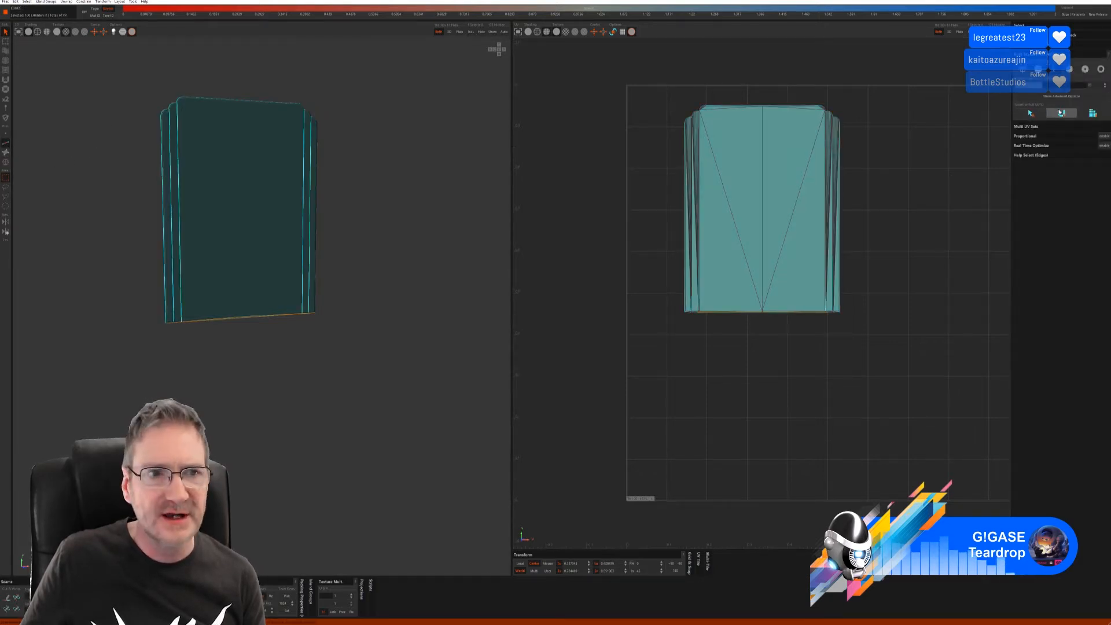
pyautogui.click(1092, 115)
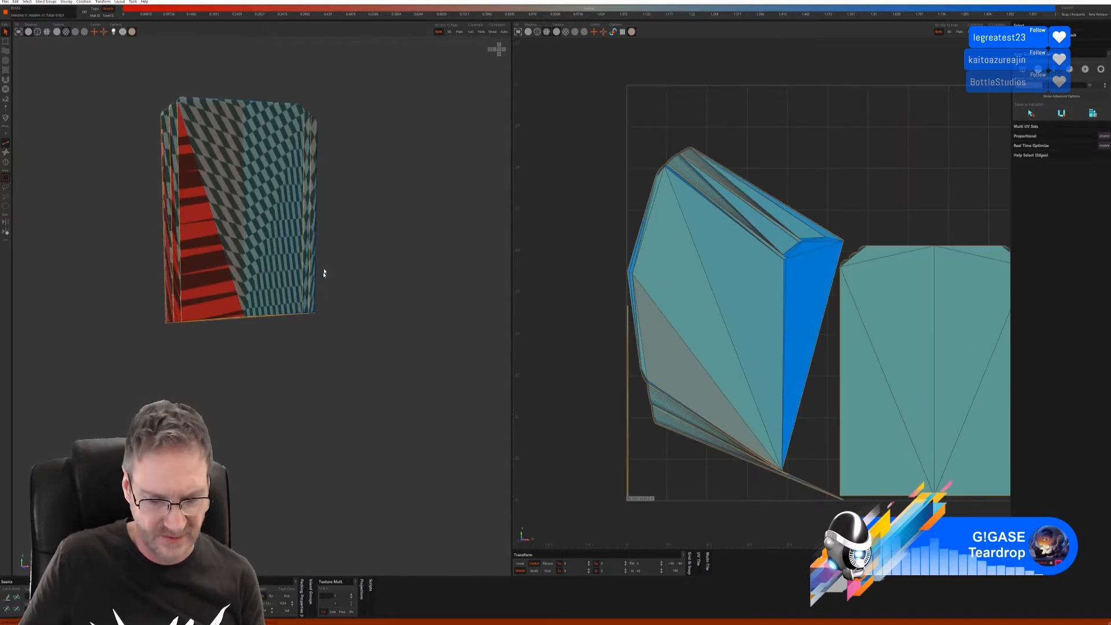
# Step: Undo the mirror backboard's unwrap back to the full vanity view and isolate the backboard again
pyautogui.hotkey('ctrl', 'z')
pyautogui.hotkey('ctrl', 'z')
pyautogui.hotkey('ctrl', 'z')
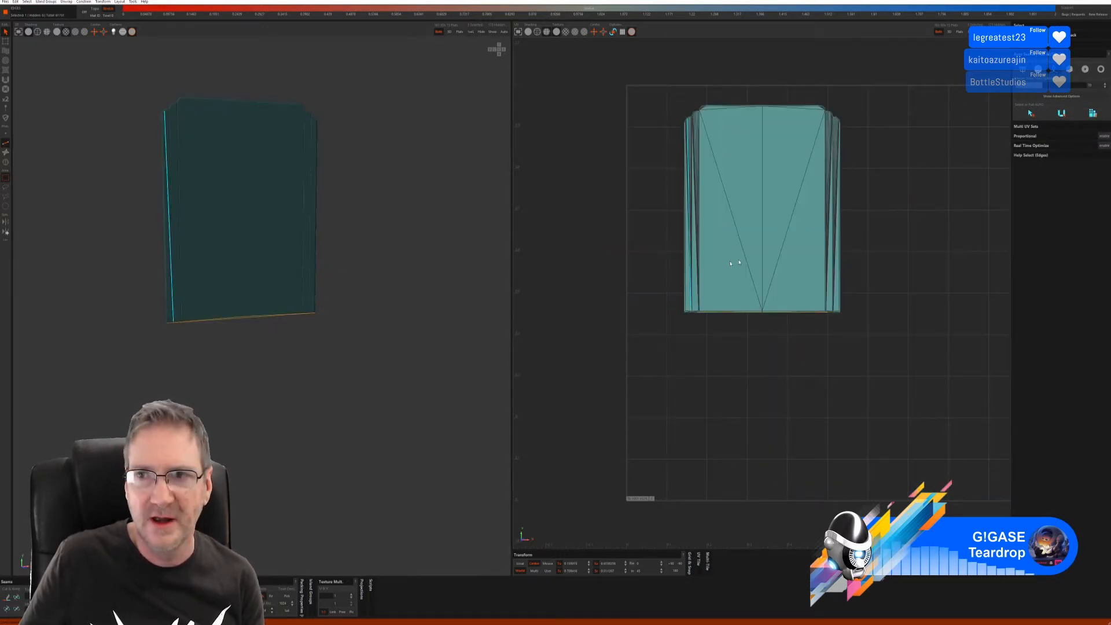
pyautogui.hotkey('ctrl', 'z')
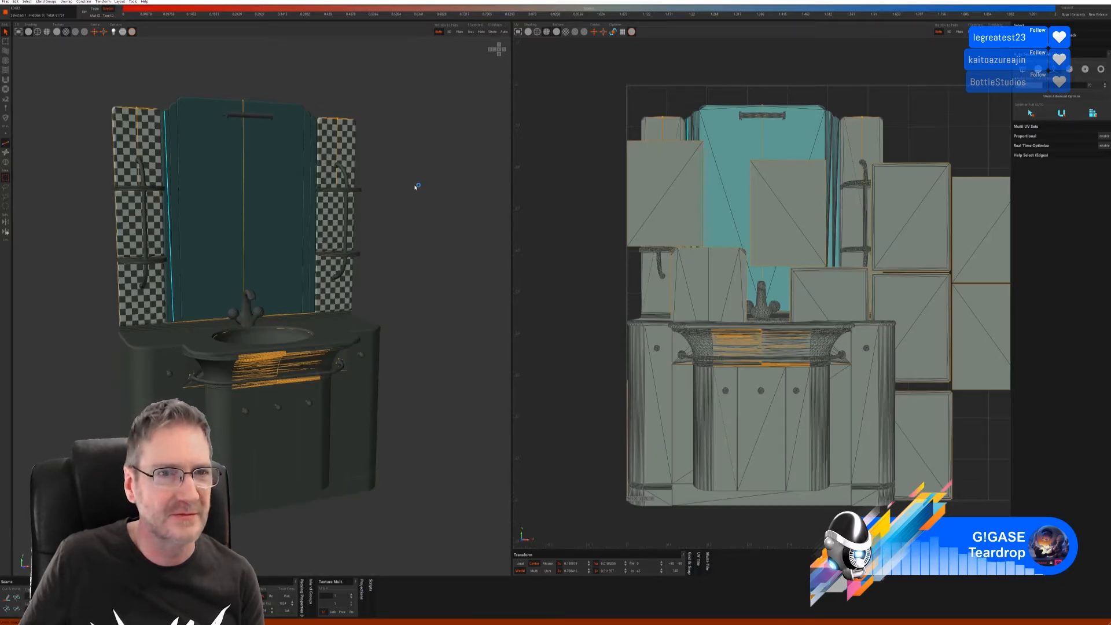
pyautogui.click(6, 162)
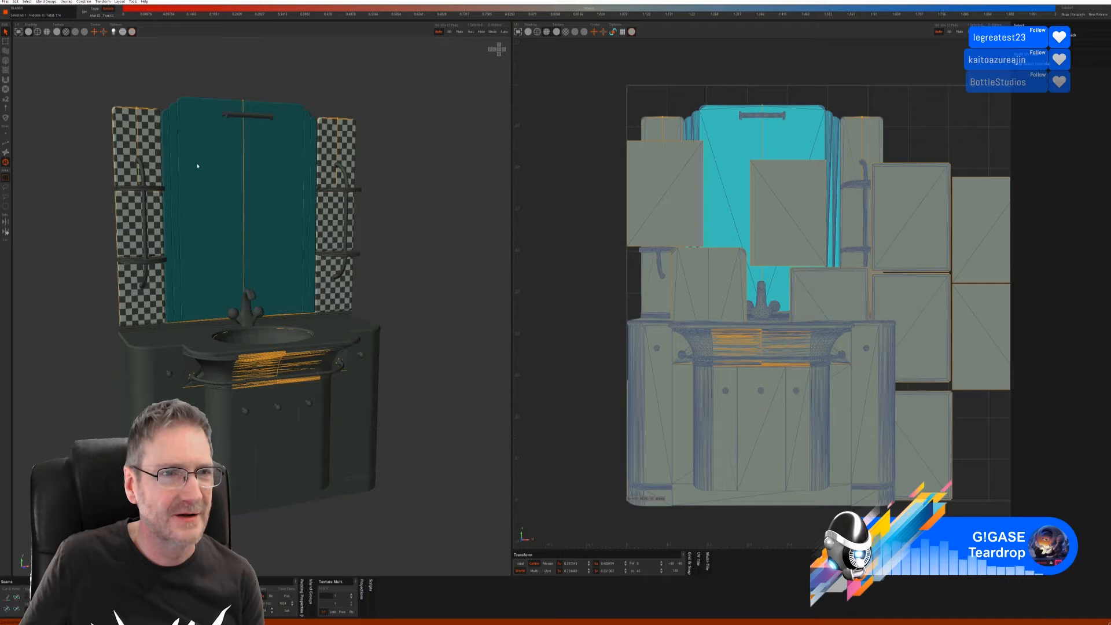
pyautogui.click(470, 31)
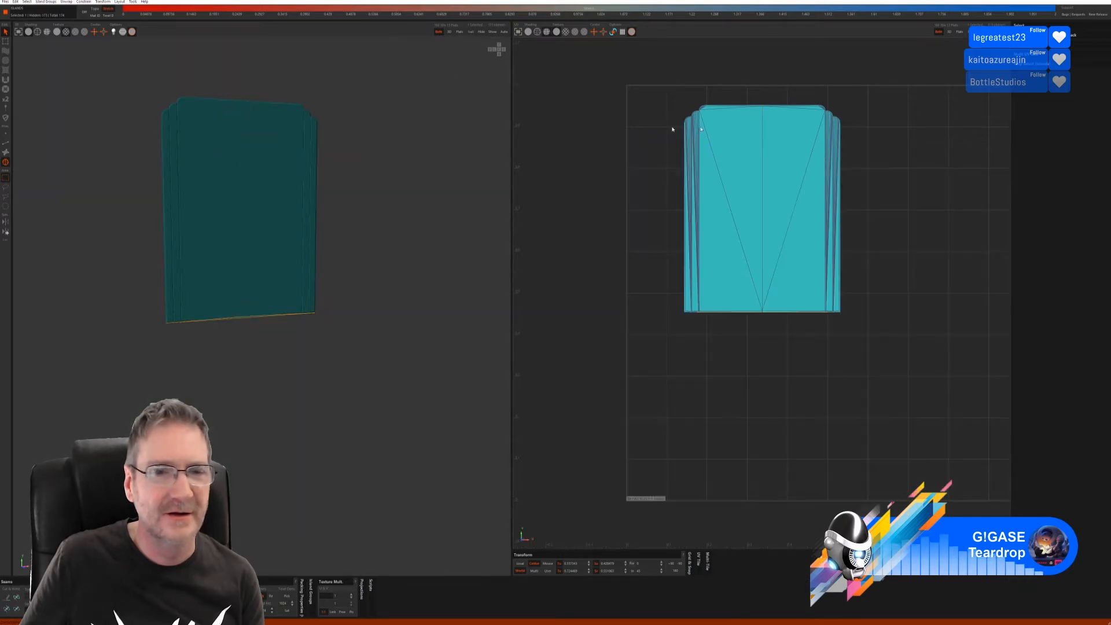
# Step: Auto-select seams on the isolated mirror backboard with the box-style method, then unfold and pack it
pyautogui.click(6, 143)
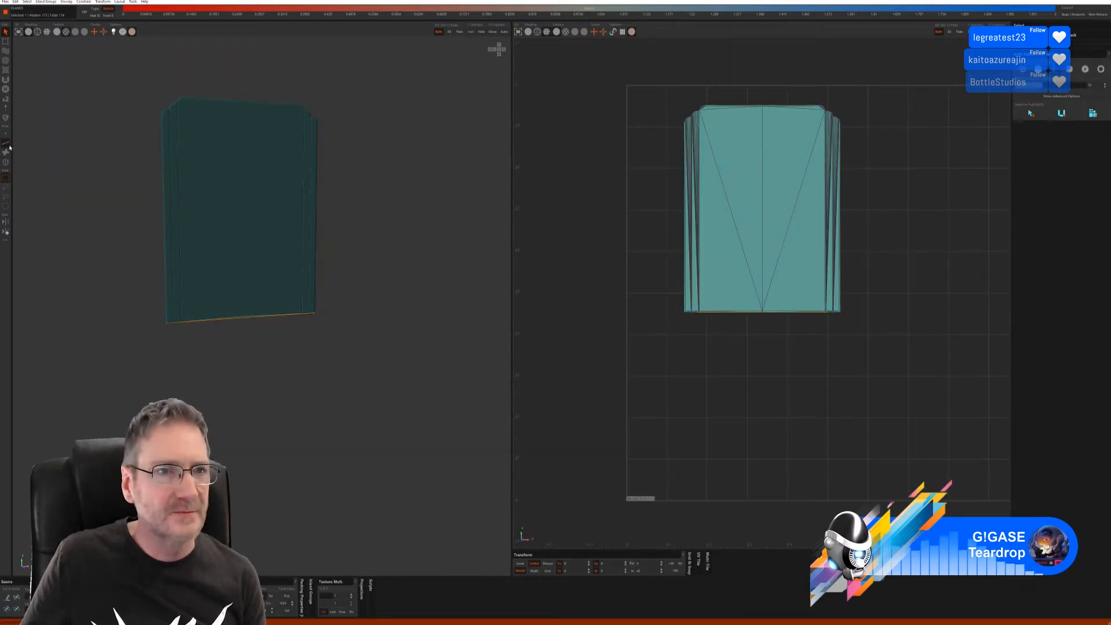
pyautogui.click(1070, 70)
pyautogui.click(1024, 129)
pyautogui.click(1044, 130)
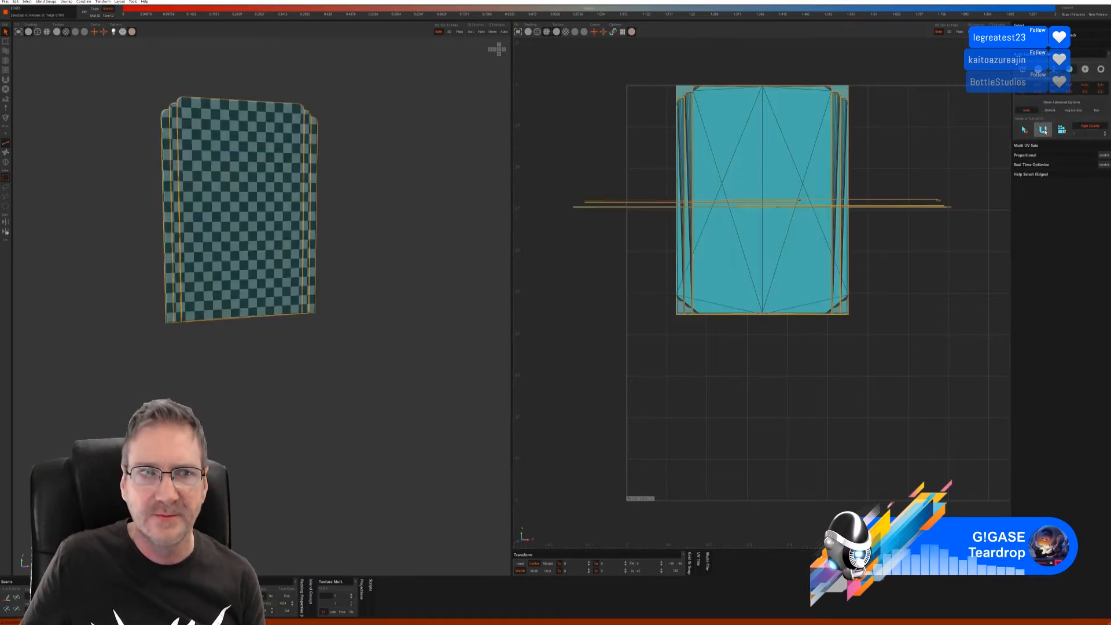
pyautogui.click(1062, 130)
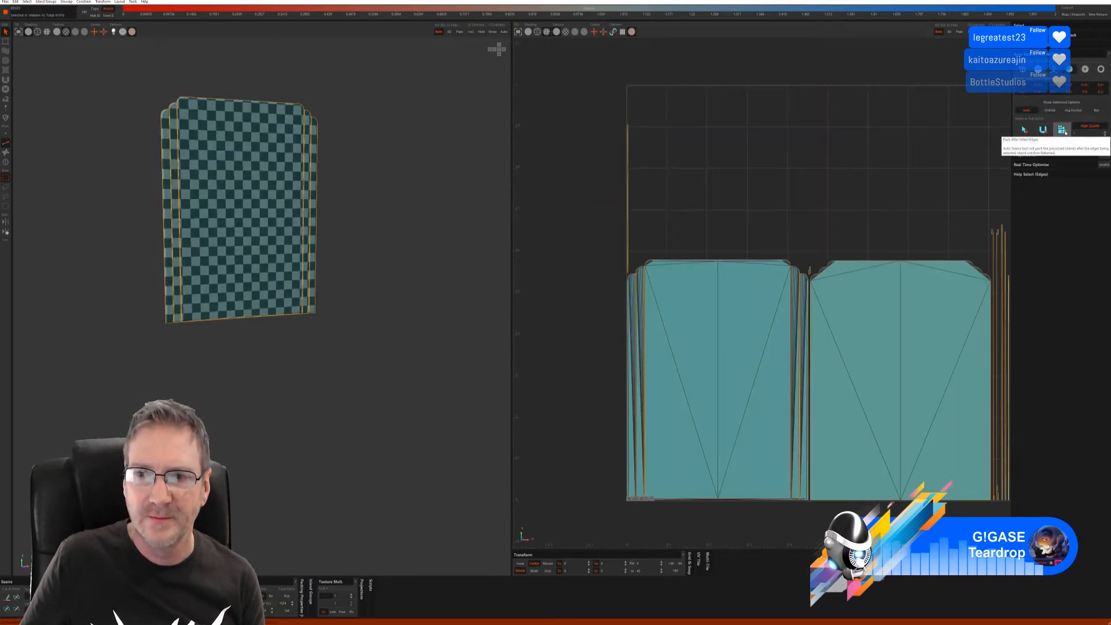
pyautogui.moveTo(347, 310)
pyautogui.keyDown('alt'); pyautogui.mouseDown()
pyautogui.moveTo(449, 302)
pyautogui.moveTo(462, 315)
pyautogui.moveTo(372, 310)
pyautogui.moveTo(312, 284)
pyautogui.moveTo(352, 310)
pyautogui.mouseUp(); pyautogui.keyUp('alt')
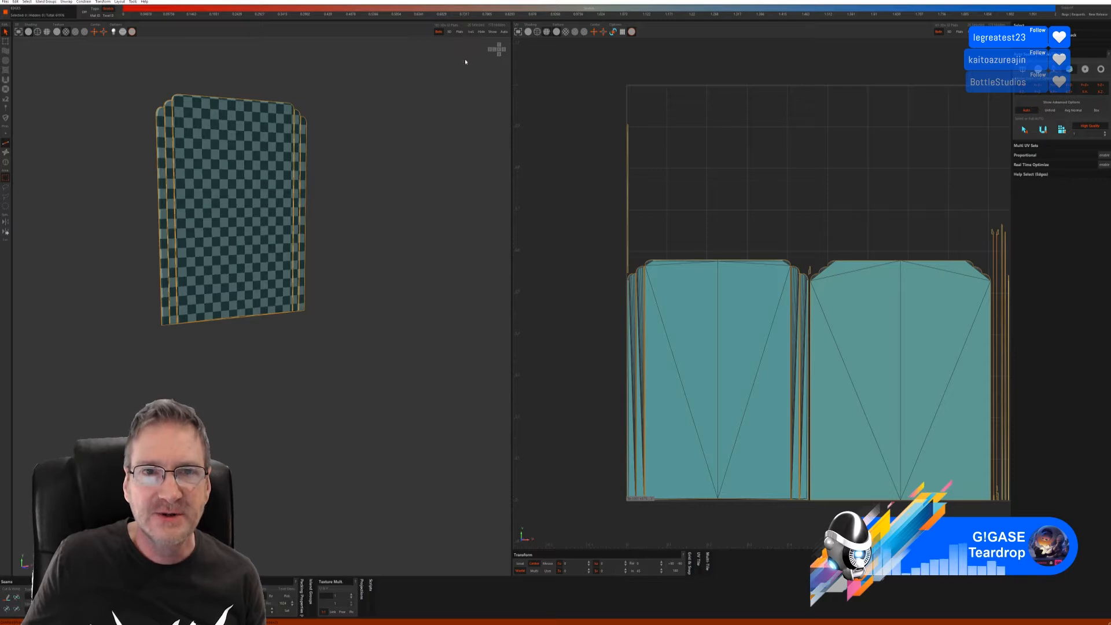
# Step: Show the whole vanity again, select the bar and end brackets near the top of the mirror, and isolate them
pyautogui.click(493, 32)
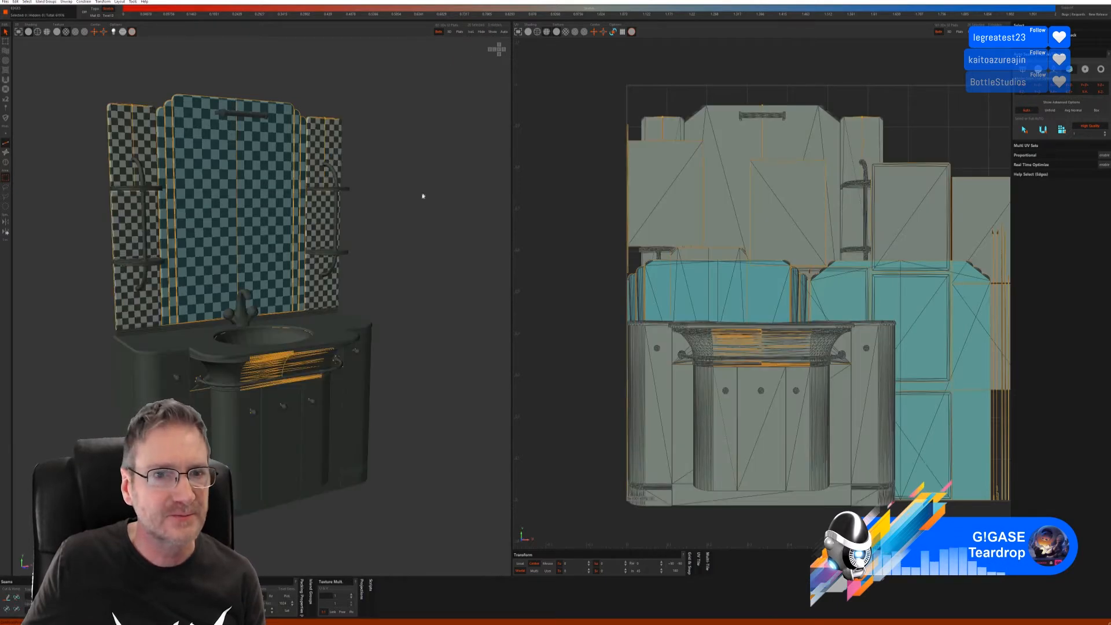
pyautogui.keyDown('alt'); pyautogui.moveTo(405, 206); pyautogui.dragTo(412, 213); pyautogui.keyUp('alt')
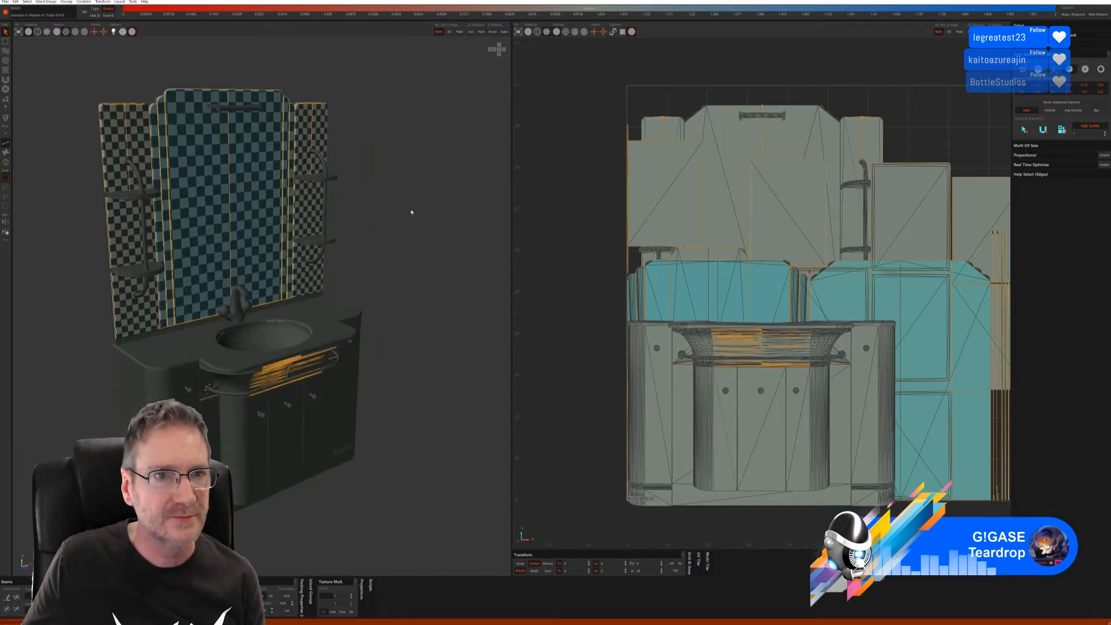
pyautogui.click(5, 162)
pyautogui.click(224, 113)
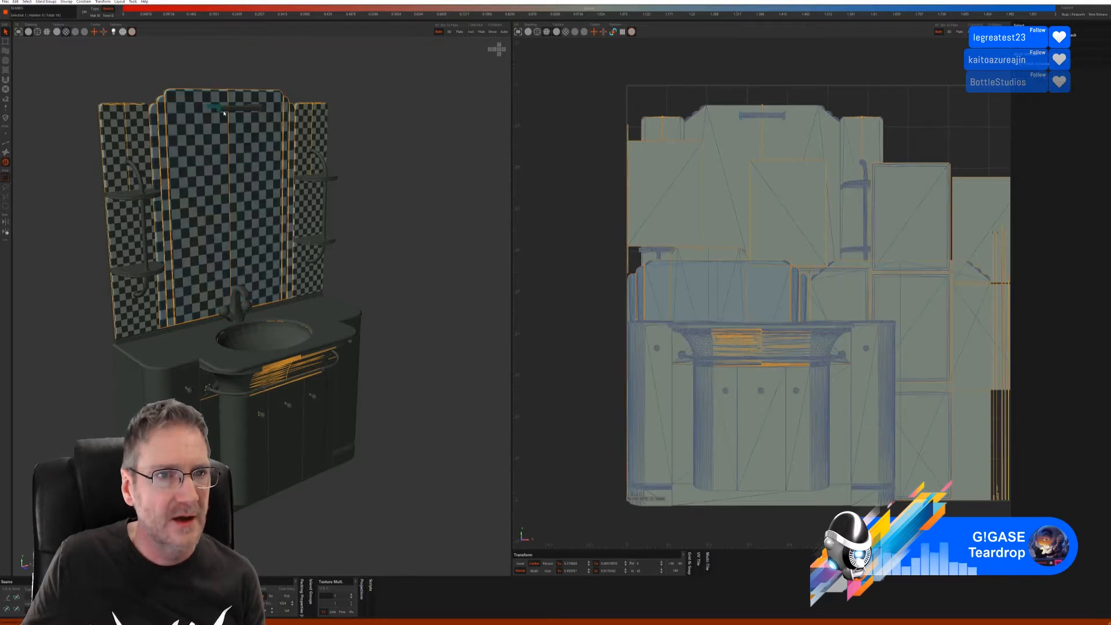
pyautogui.scroll(5, 234, 115)
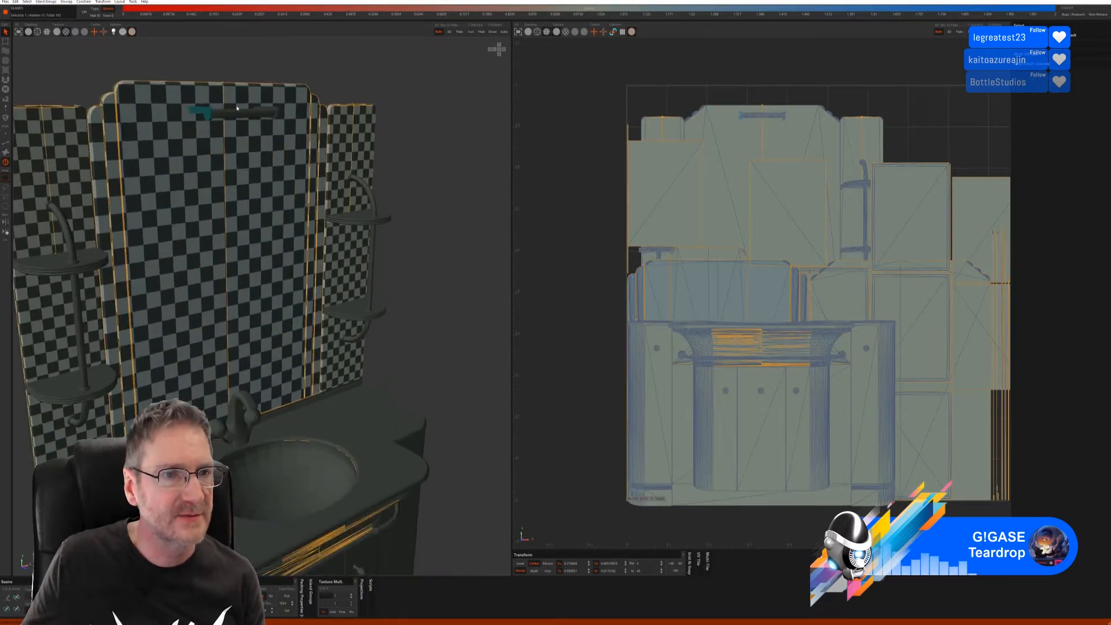
pyautogui.click(273, 114)
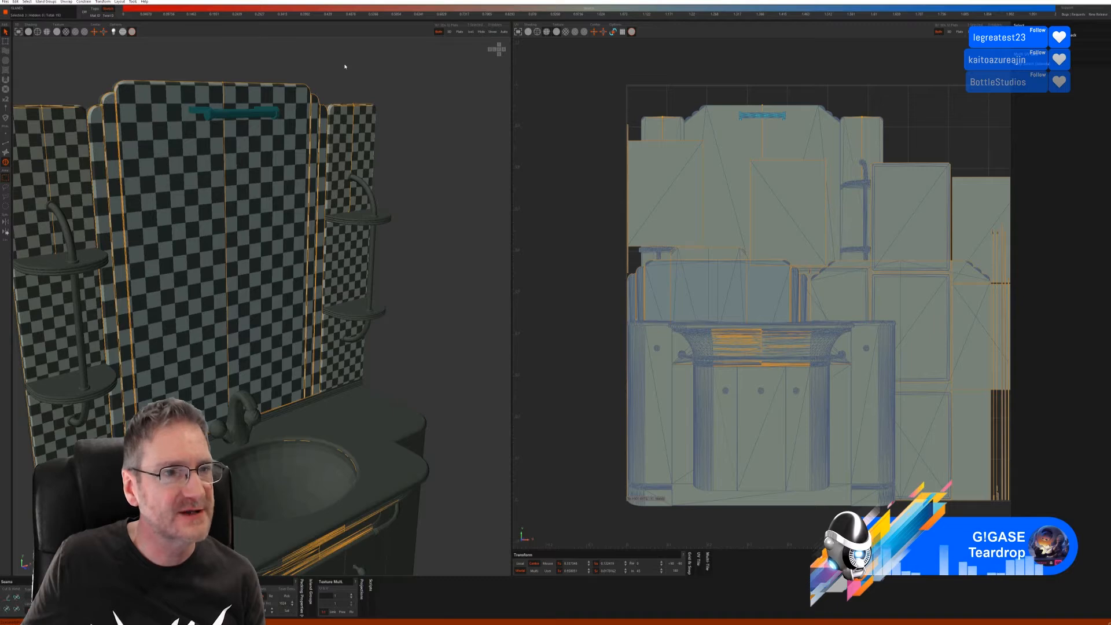
pyautogui.click(470, 32)
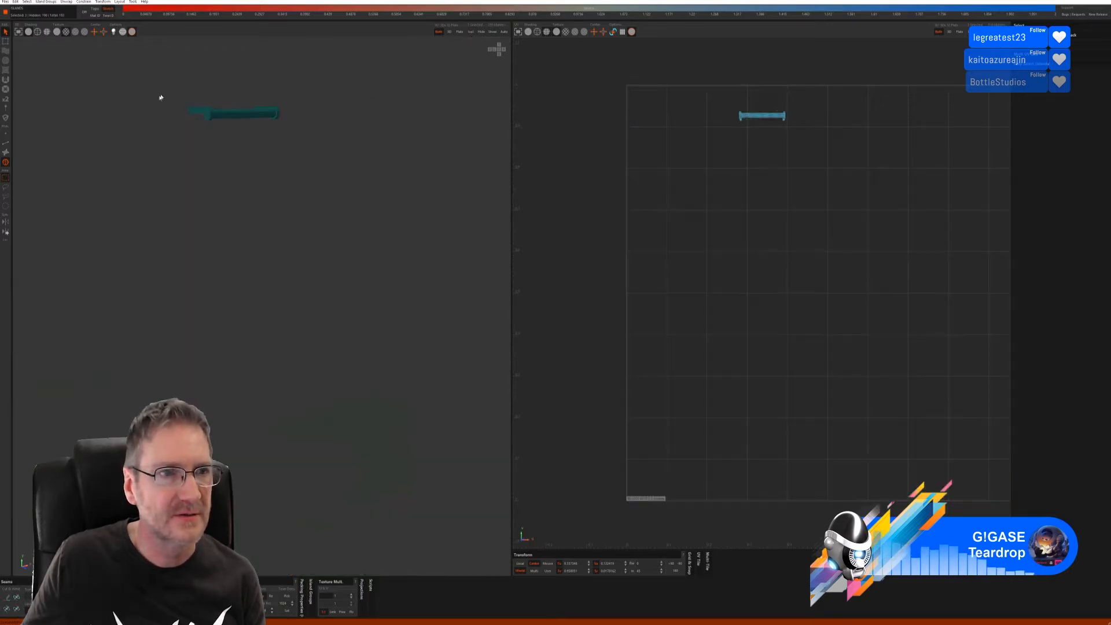
# Step: Try to auto-select seams on the isolated bar and brackets with the current method, unfold and pack them
pyautogui.click(5, 143)
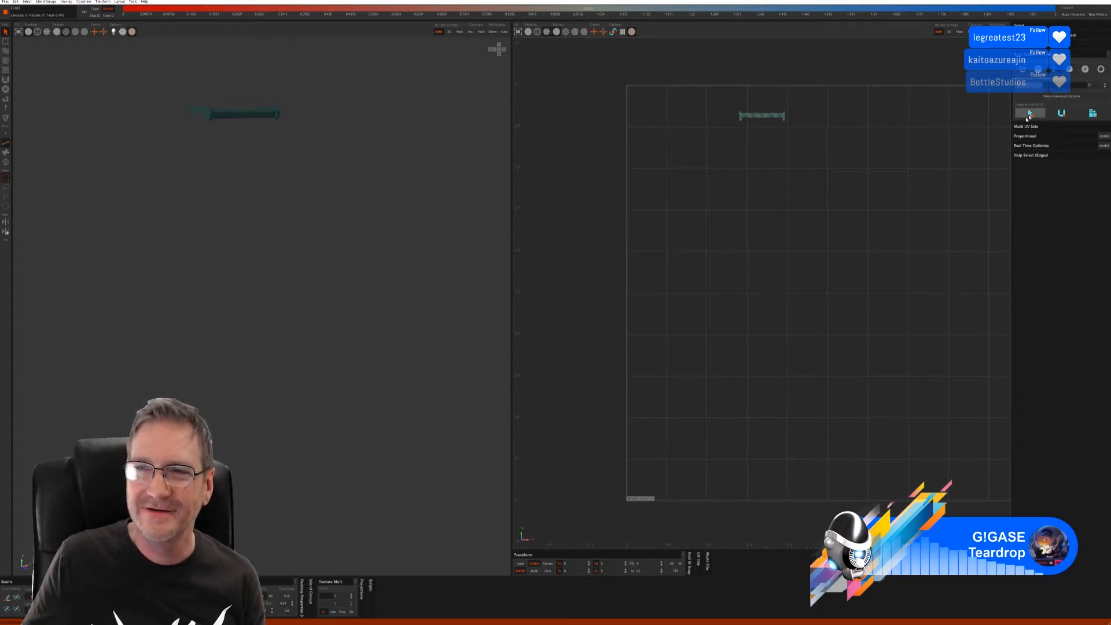
pyautogui.click(1030, 114)
pyautogui.click(1089, 116)
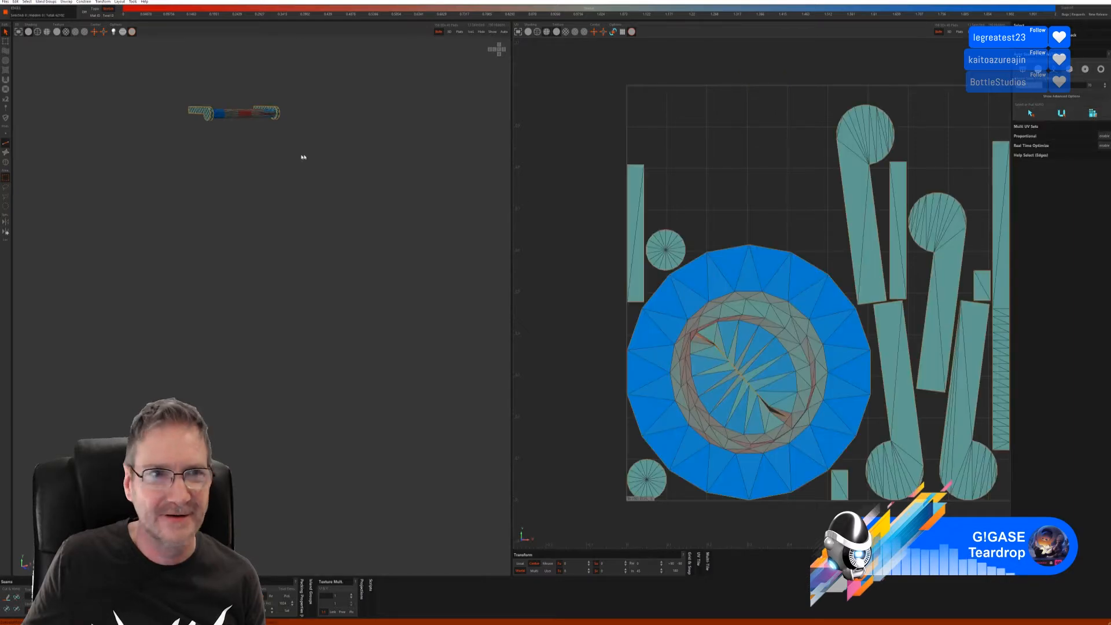
pyautogui.scroll(5, 236, 122)
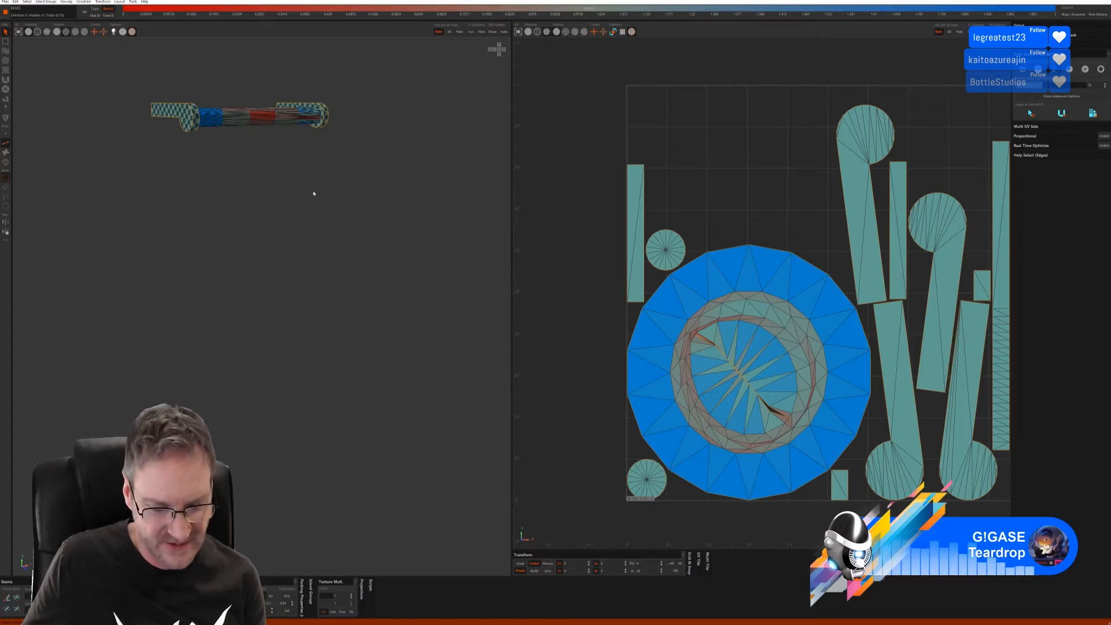
pyautogui.hotkey('ctrl', 'z')
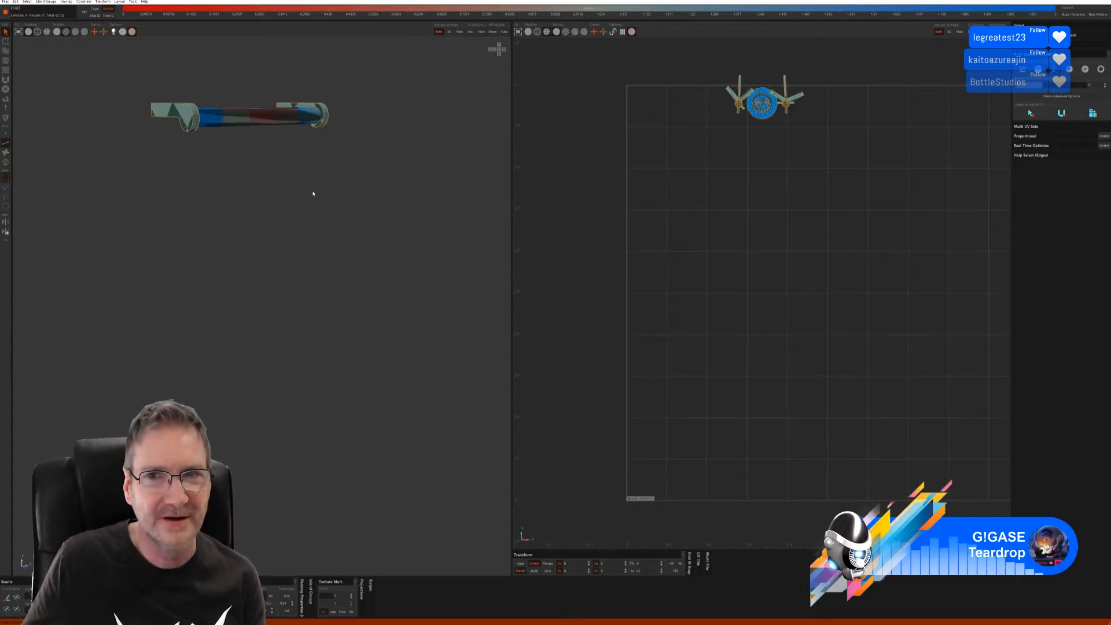
pyautogui.hotkey('ctrl', 'z')
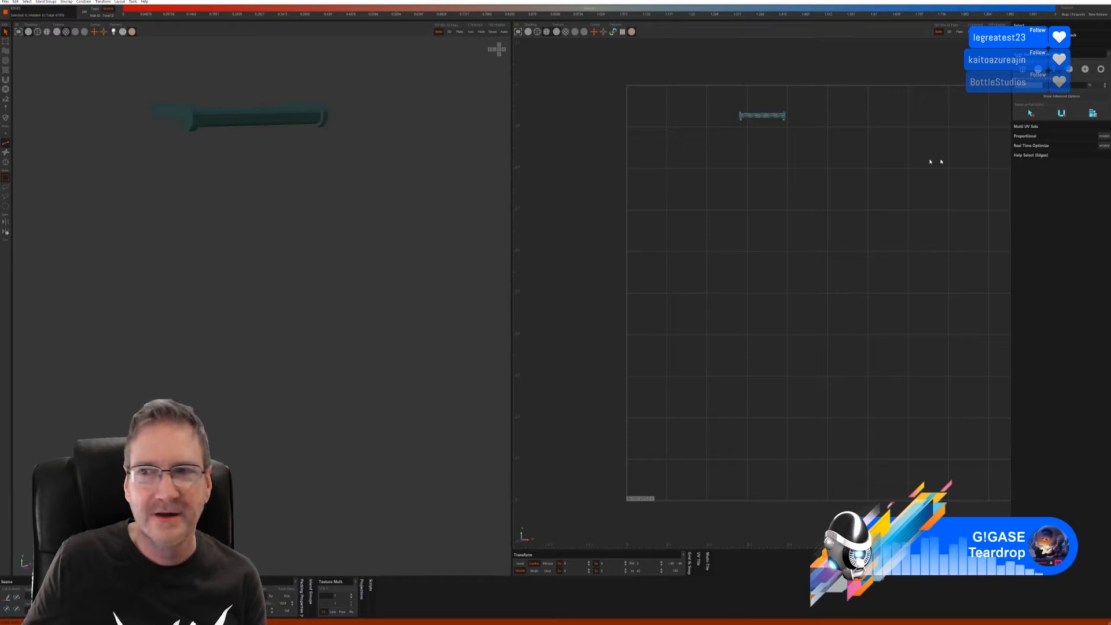
# Step: Try to unwrap and pack the isolated bar and brackets with the Leaf/Branch/Trunk seam selection method
pyautogui.click(1053, 69)
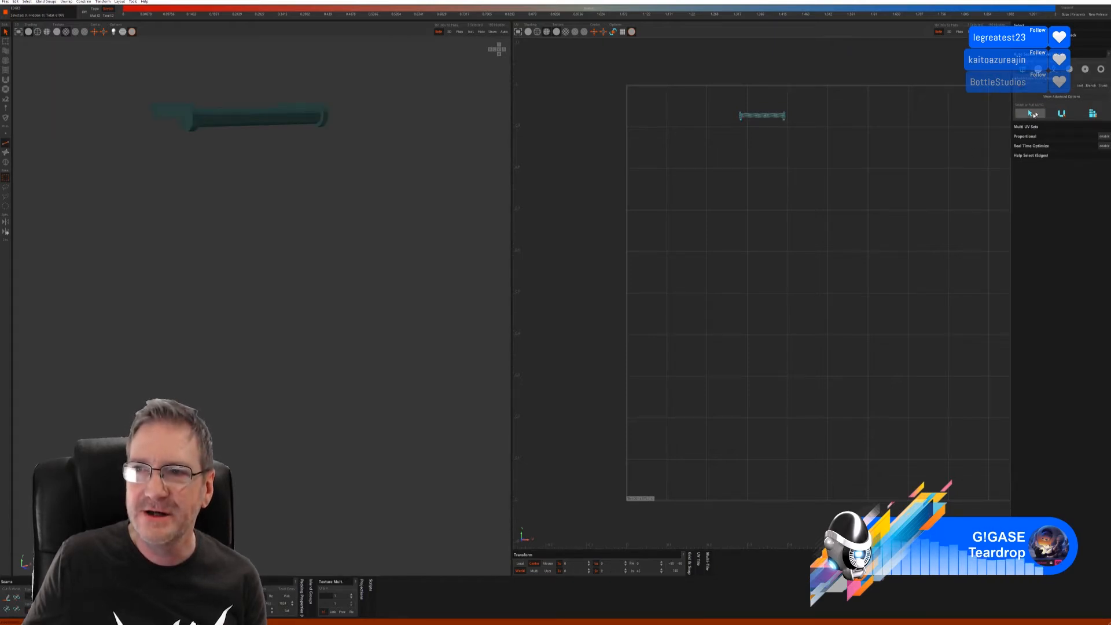
pyautogui.click(1061, 114)
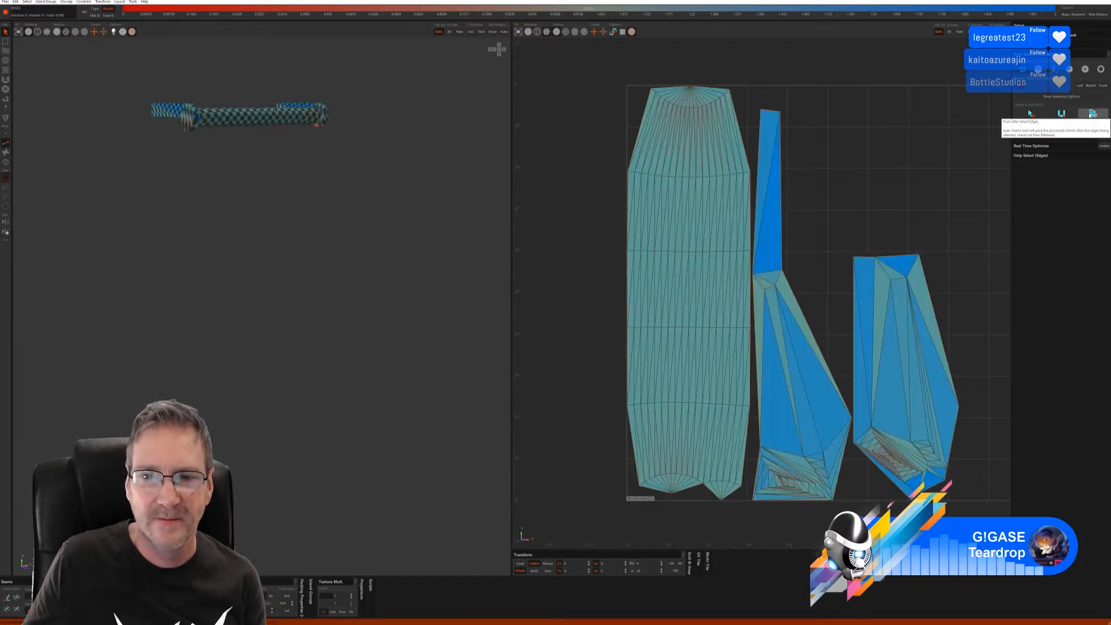
pyautogui.moveTo(282, 181); pyautogui.dragTo(266, 150, button='middle')
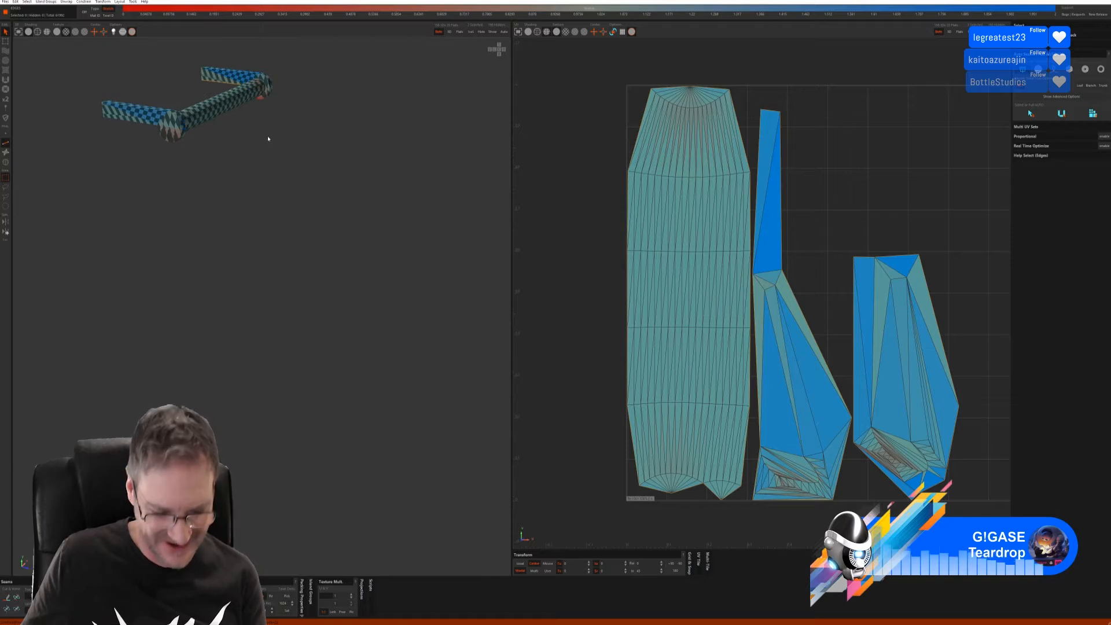
pyautogui.hotkey('ctrl', 'z')
pyautogui.hotkey('ctrl', 'z')
pyautogui.click(354, 155)
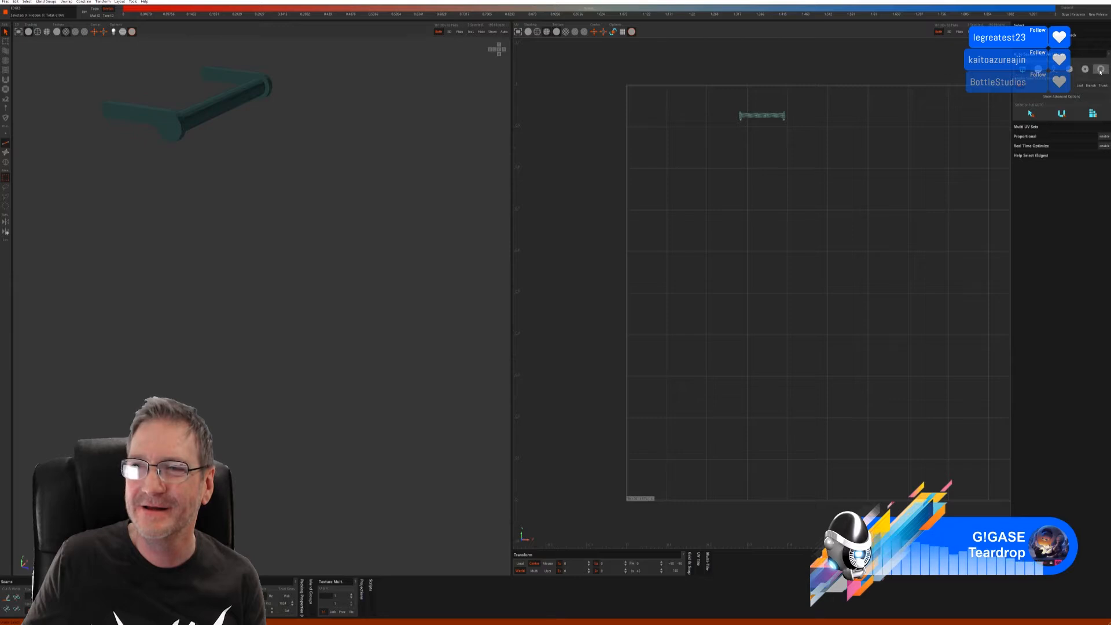
# Step: Show the whole vanity again, select only the two end brackets of the mirror bar, and isolate them
pyautogui.keyDown('alt'); pyautogui.moveTo(352, 177); pyautogui.dragTo(325, 164); pyautogui.keyUp('alt')
pyautogui.keyDown('alt'); pyautogui.moveTo(325, 163); pyautogui.dragTo(320, 231, button='middle'); pyautogui.keyUp('alt')
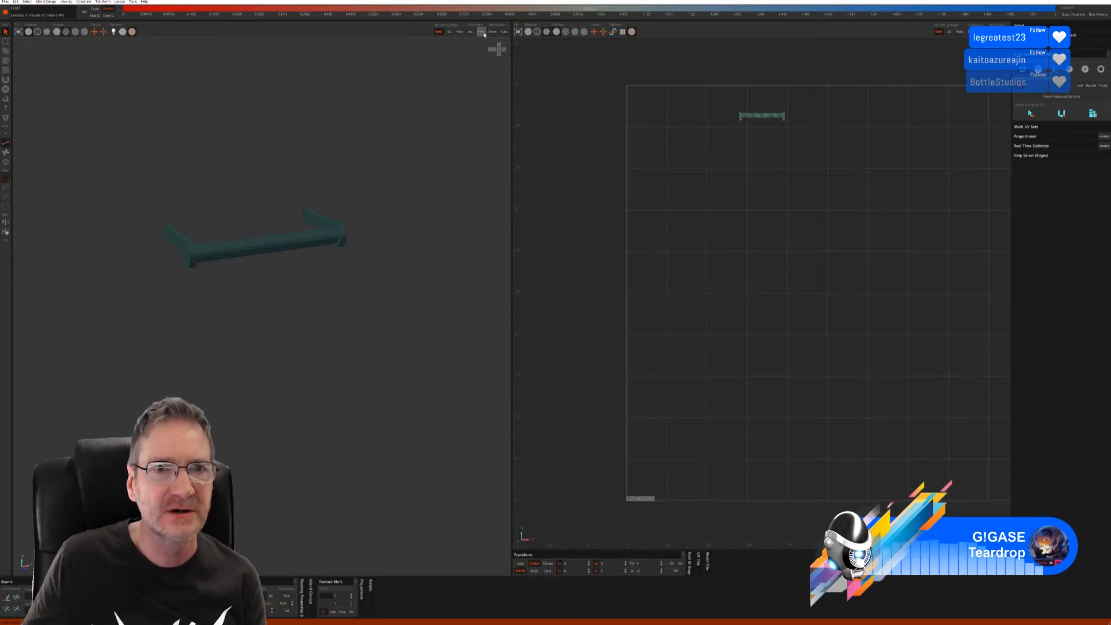
pyautogui.click(493, 32)
pyautogui.click(6, 162)
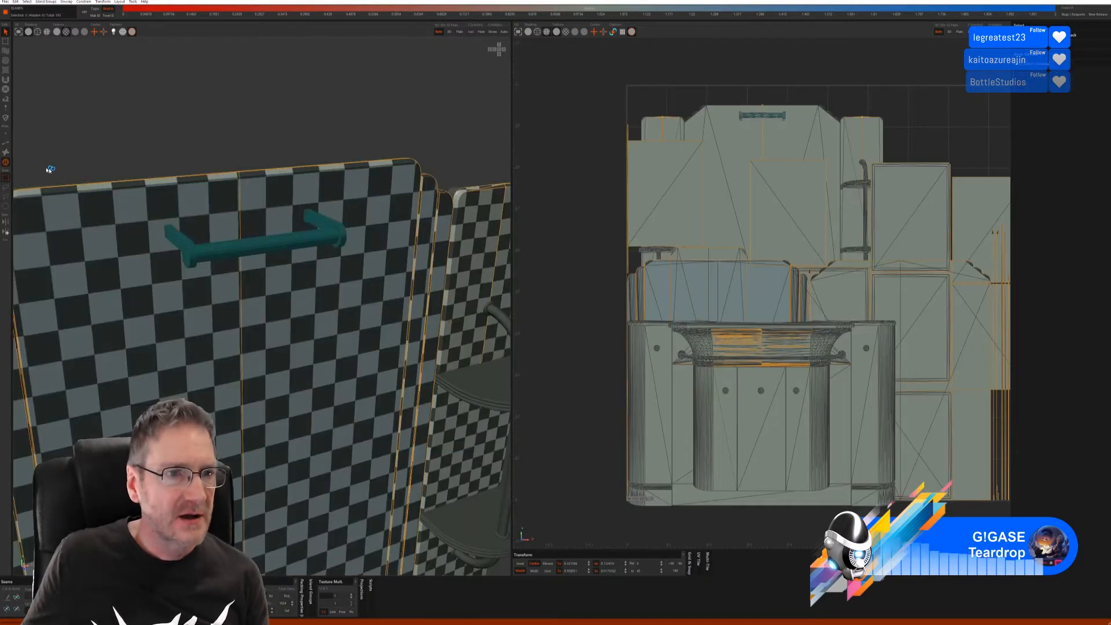
pyautogui.click(188, 252)
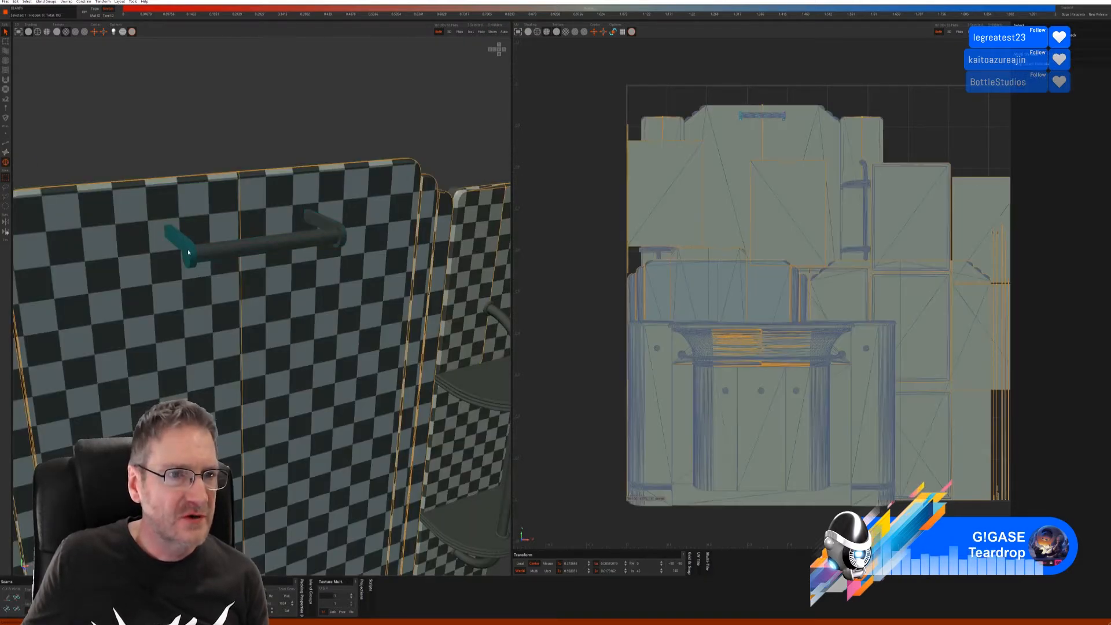
pyautogui.keyDown('shift'); pyautogui.click(345, 234); pyautogui.keyUp('shift')
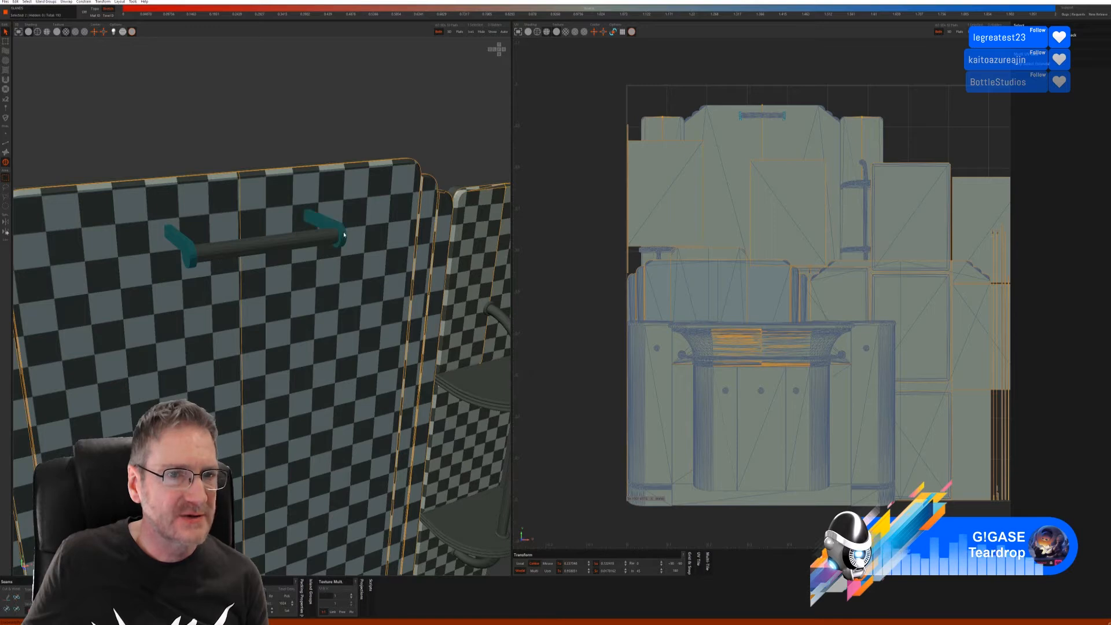
pyautogui.click(473, 31)
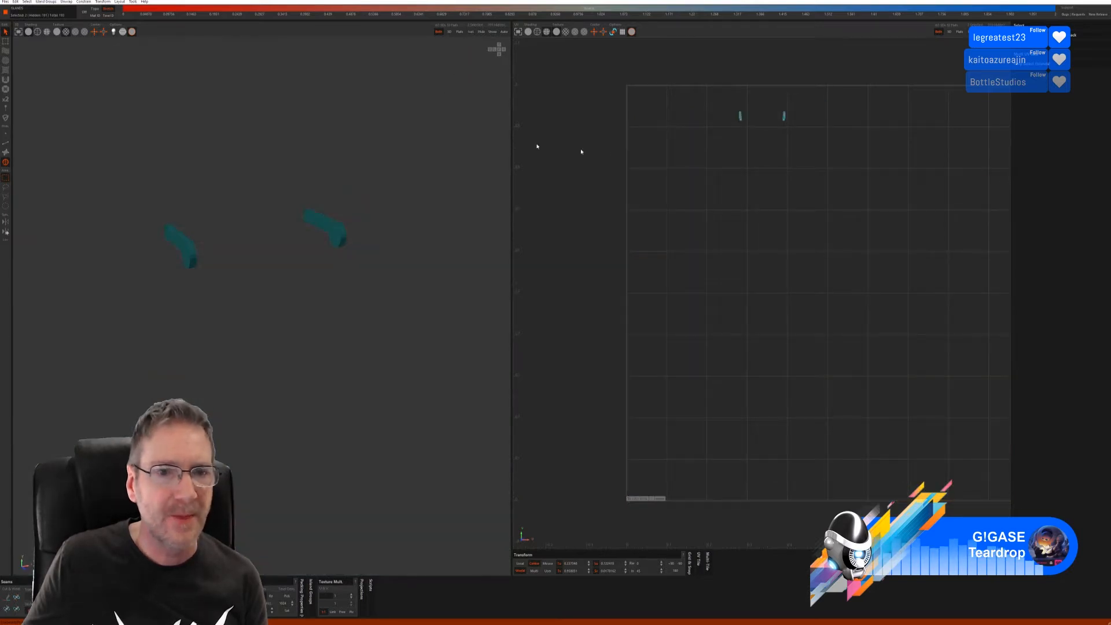
# Step: Auto-select seams on the two isolated brackets with the box-style method, unfold and pack them, and inspect the checker texture
pyautogui.click(6, 143)
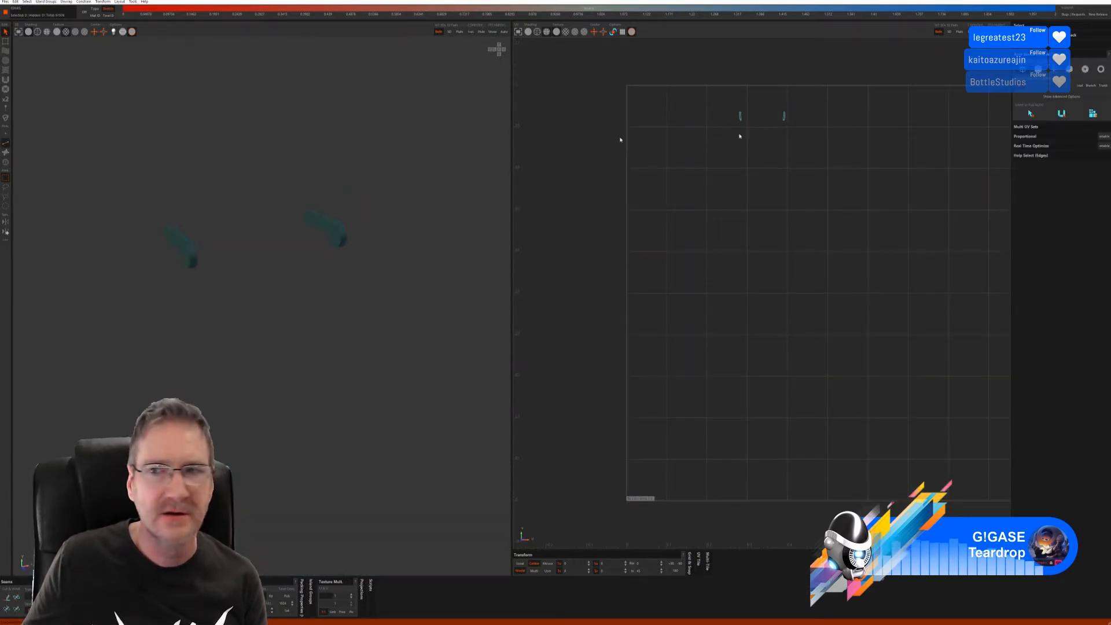
pyautogui.click(1069, 70)
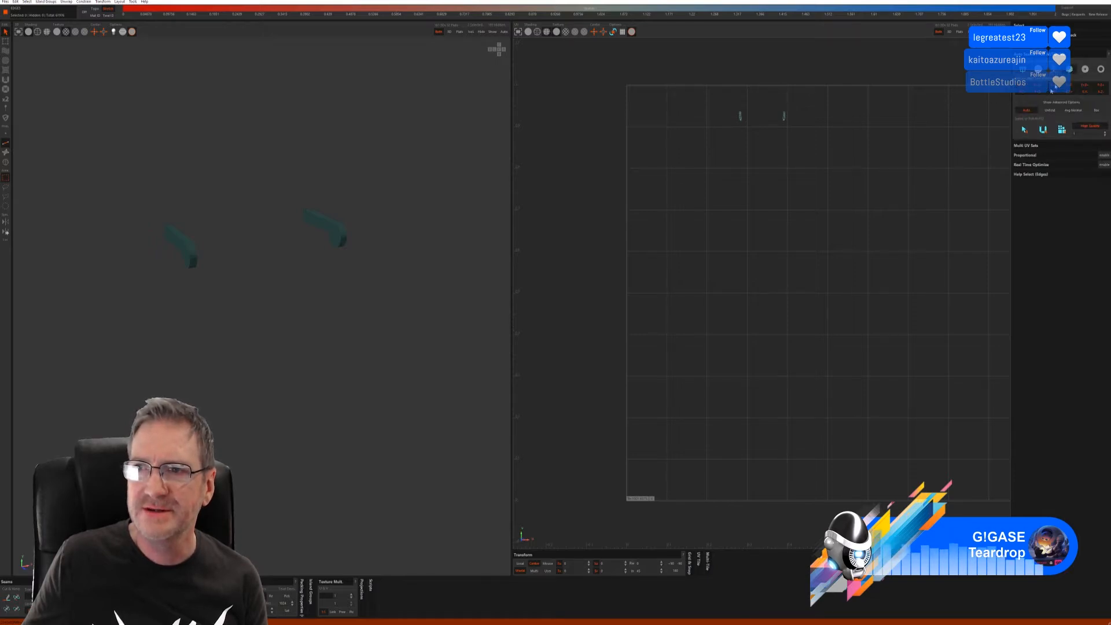
pyautogui.click(1029, 129)
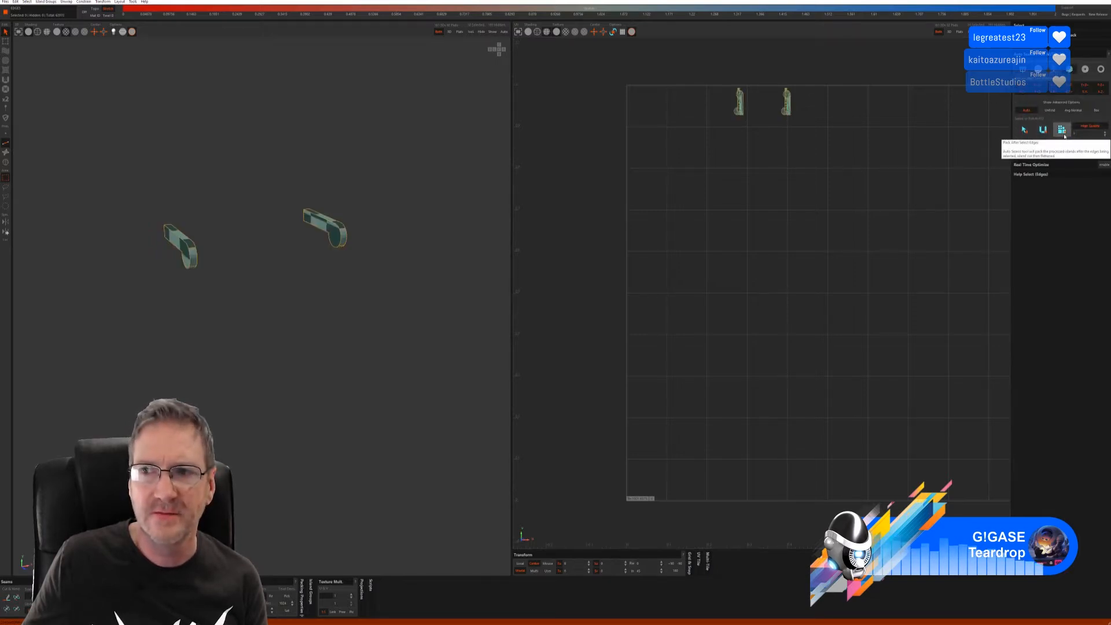
pyautogui.click(1061, 130)
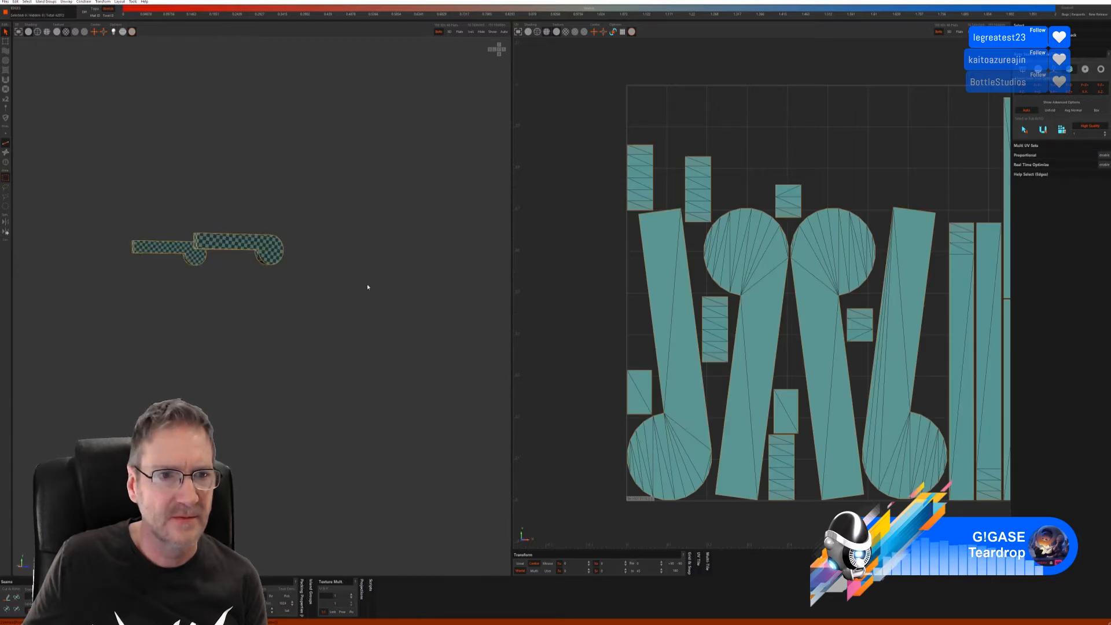
pyautogui.keyDown('alt'); pyautogui.moveTo(367, 287); pyautogui.dragTo(314, 295); pyautogui.keyUp('alt')
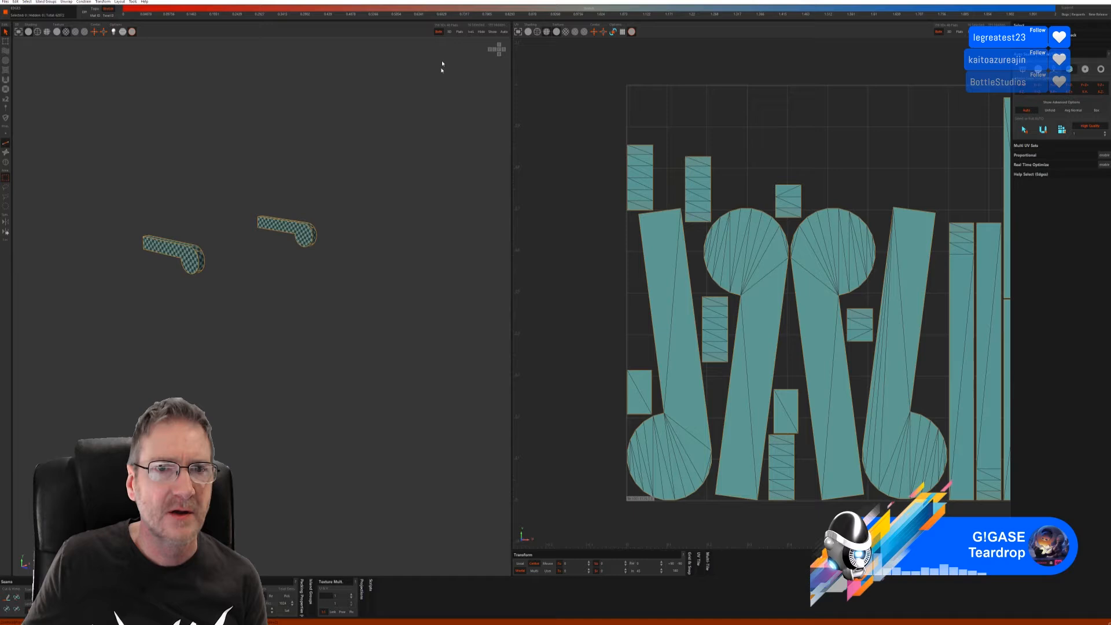
# Step: Show the whole vanity again, select only the round bar between the two mirror brackets, isolate it, and switch to edge selection
pyautogui.click(471, 32)
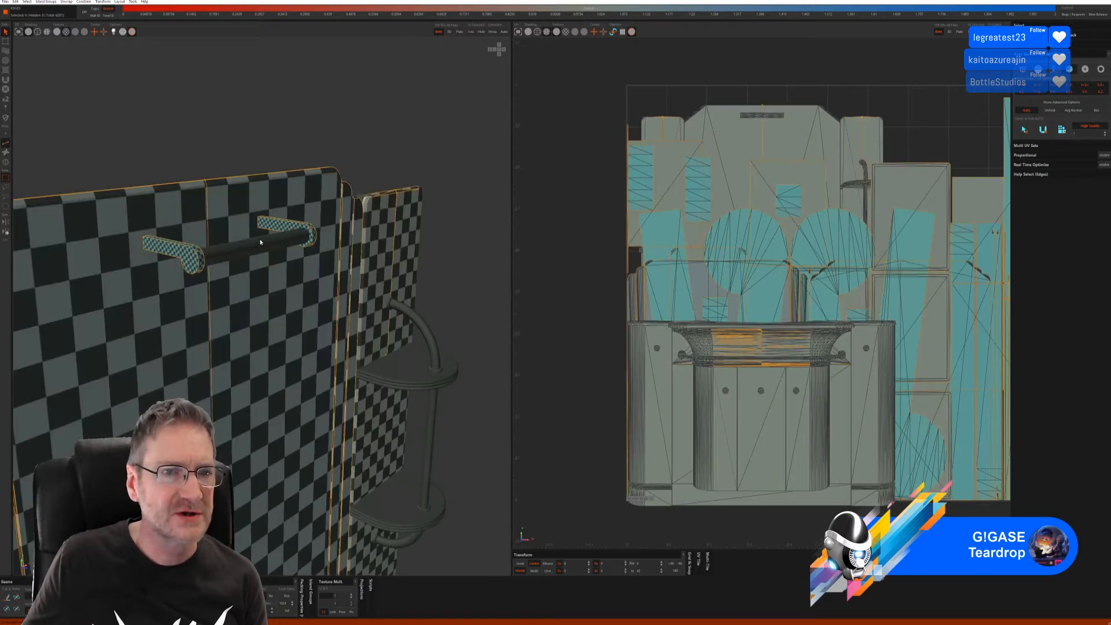
pyautogui.click(5, 162)
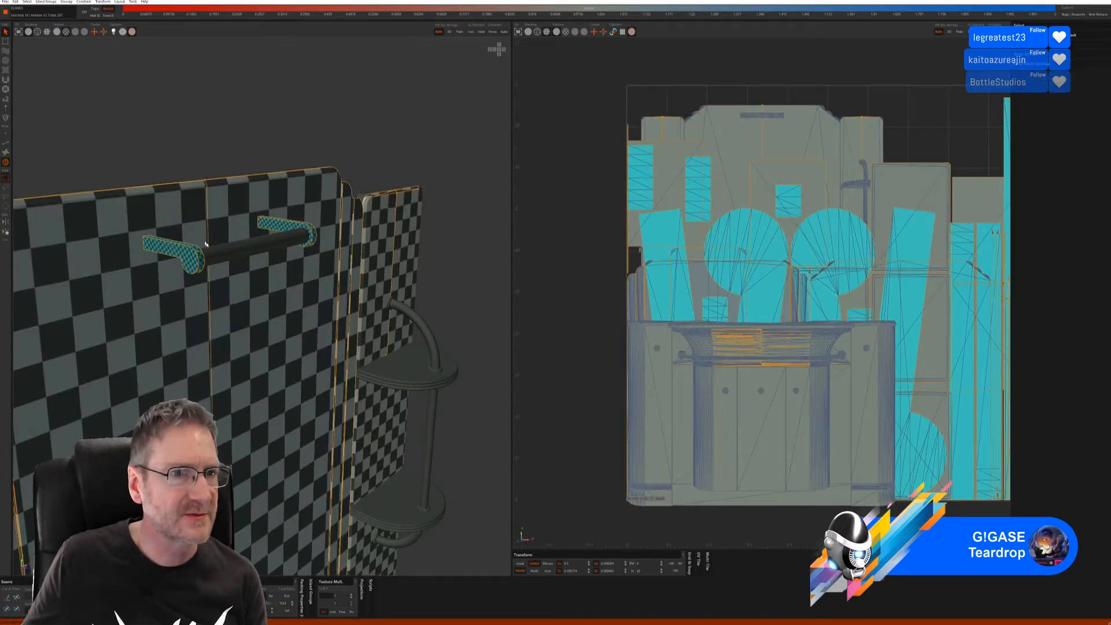
pyautogui.click(279, 252)
pyautogui.click(250, 253)
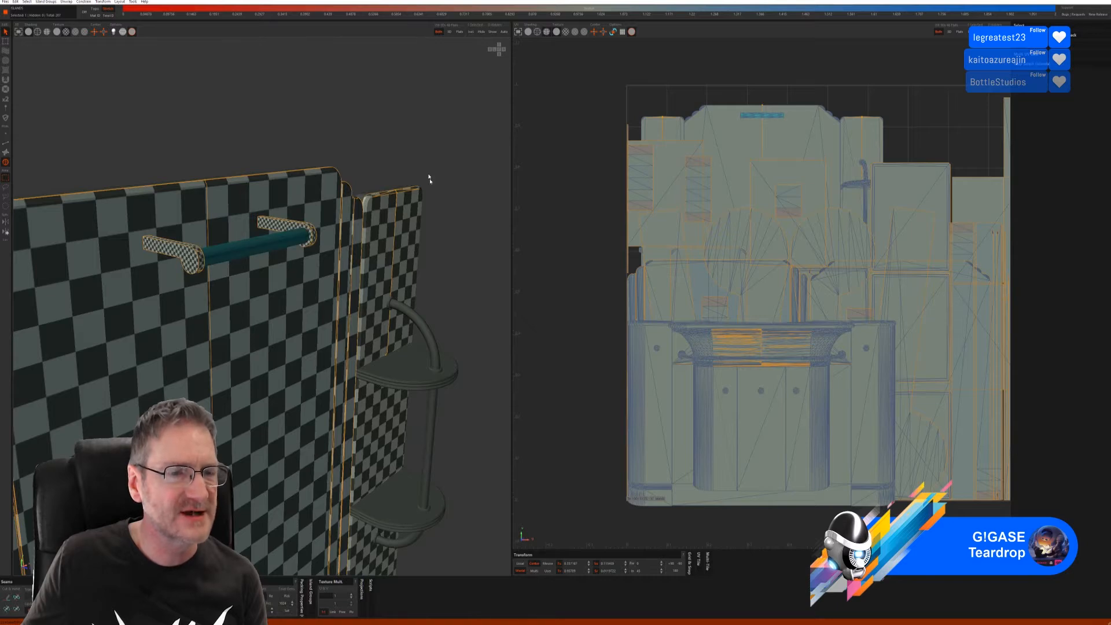
pyautogui.click(471, 34)
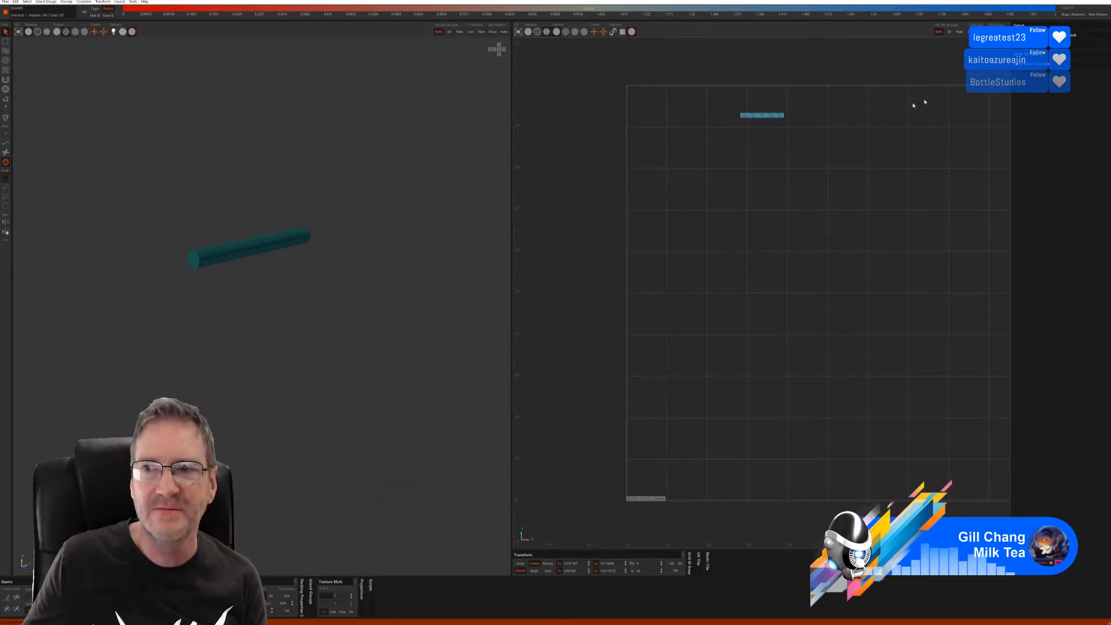
pyautogui.click(5, 143)
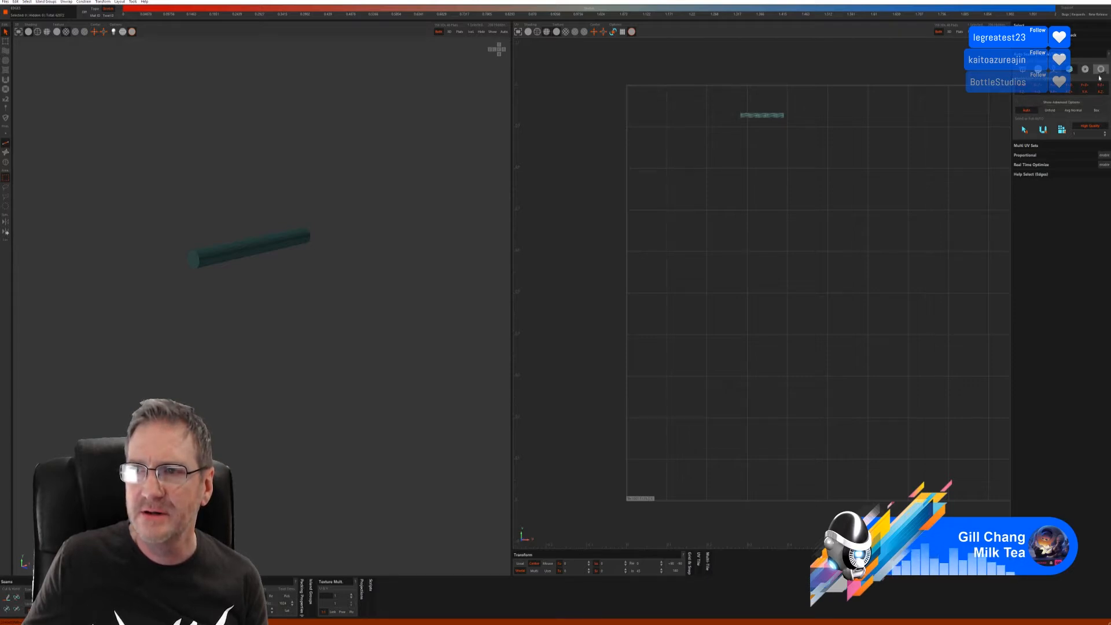
# Step: Try to unwrap and pack the isolated bar with the Leaf/Branch/Trunk seam selection method, and undo the result
pyautogui.click(1053, 69)
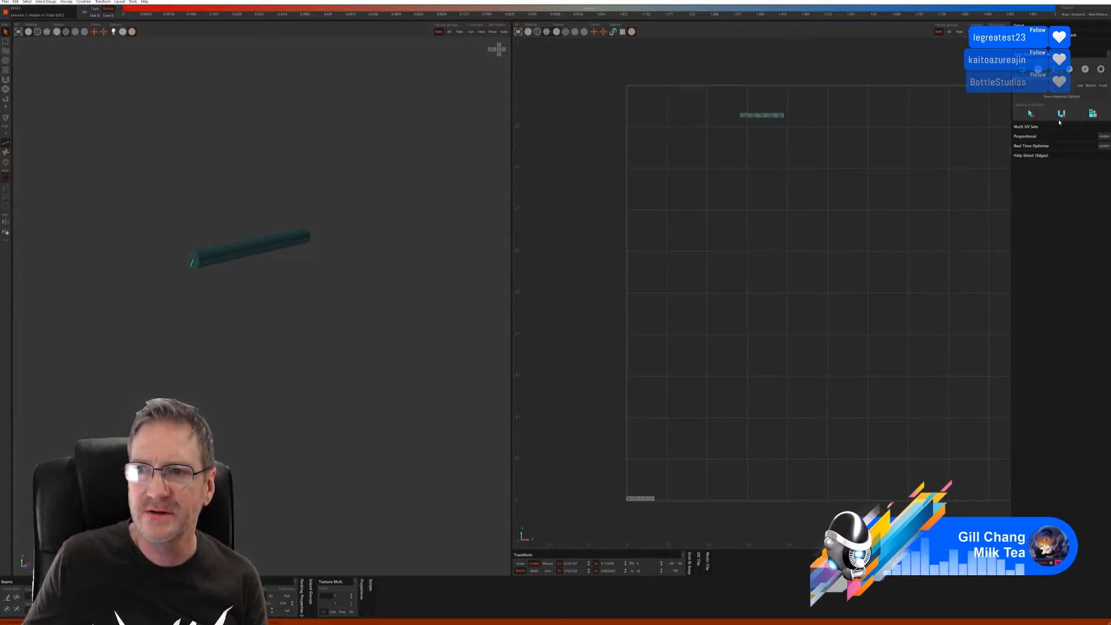
pyautogui.click(1092, 113)
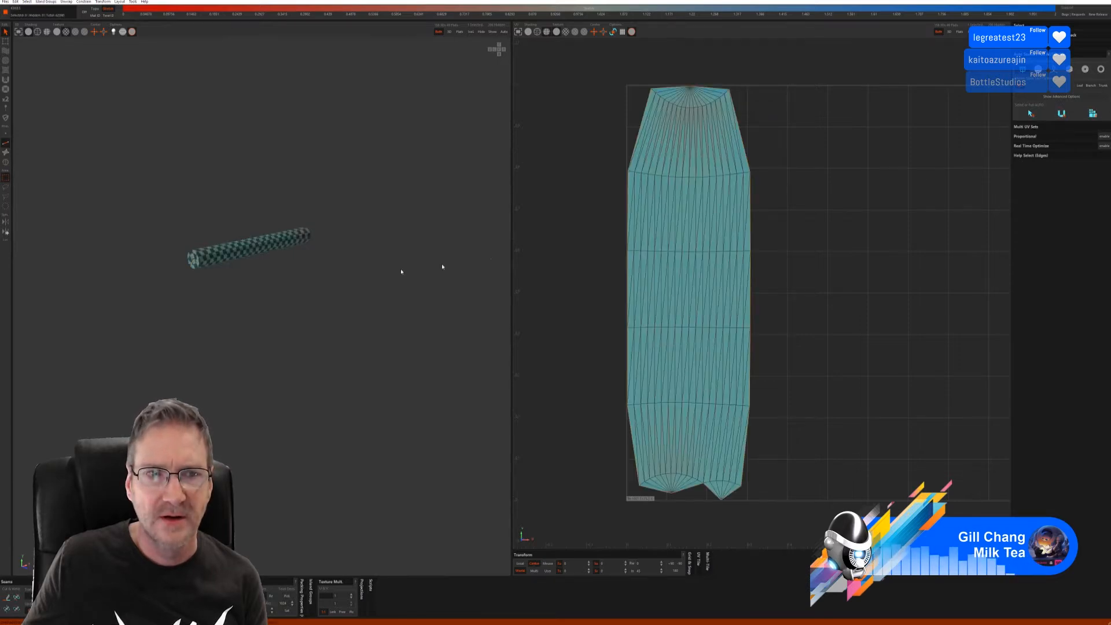
pyautogui.keyDown('alt'); pyautogui.moveTo(347, 270); pyautogui.dragTo(250, 255); pyautogui.keyUp('alt')
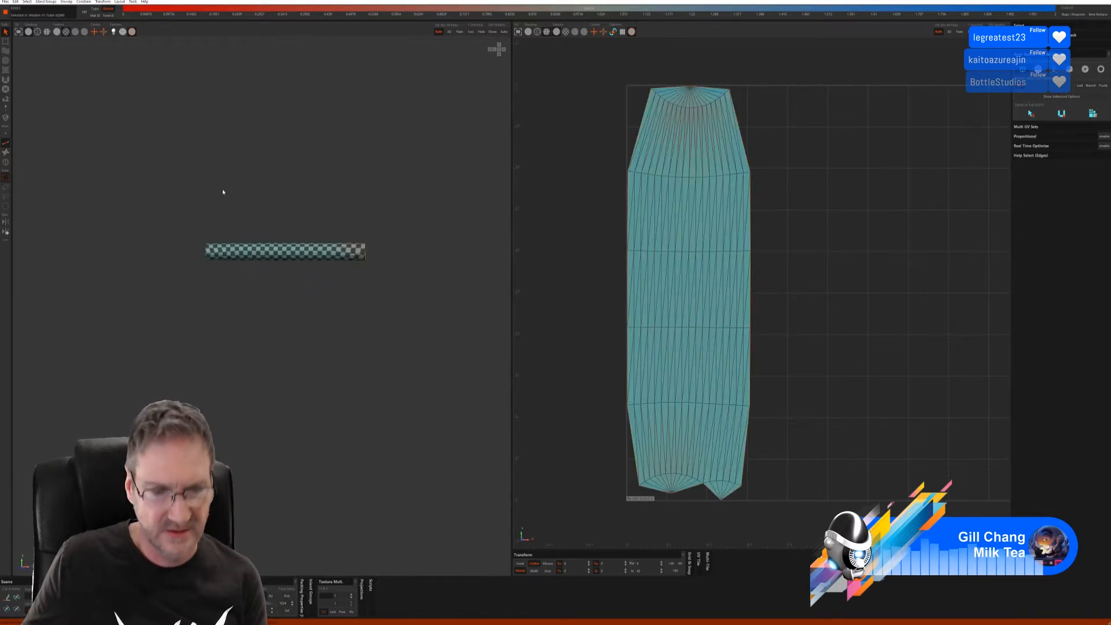
pyautogui.hotkey('ctrl', 'z')
pyautogui.hotkey('ctrl', 'z')
pyautogui.click(227, 198)
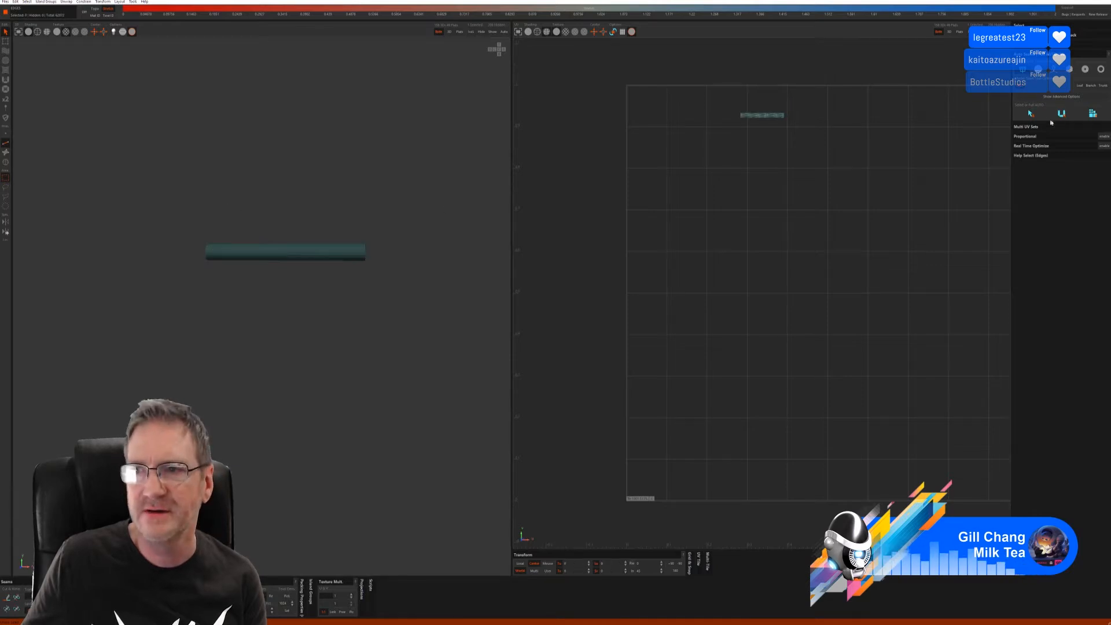
# Step: Auto-select seams on the isolated bar with a different method that splits it lengthwise into two shells, unfold and pack them
pyautogui.click(1063, 122)
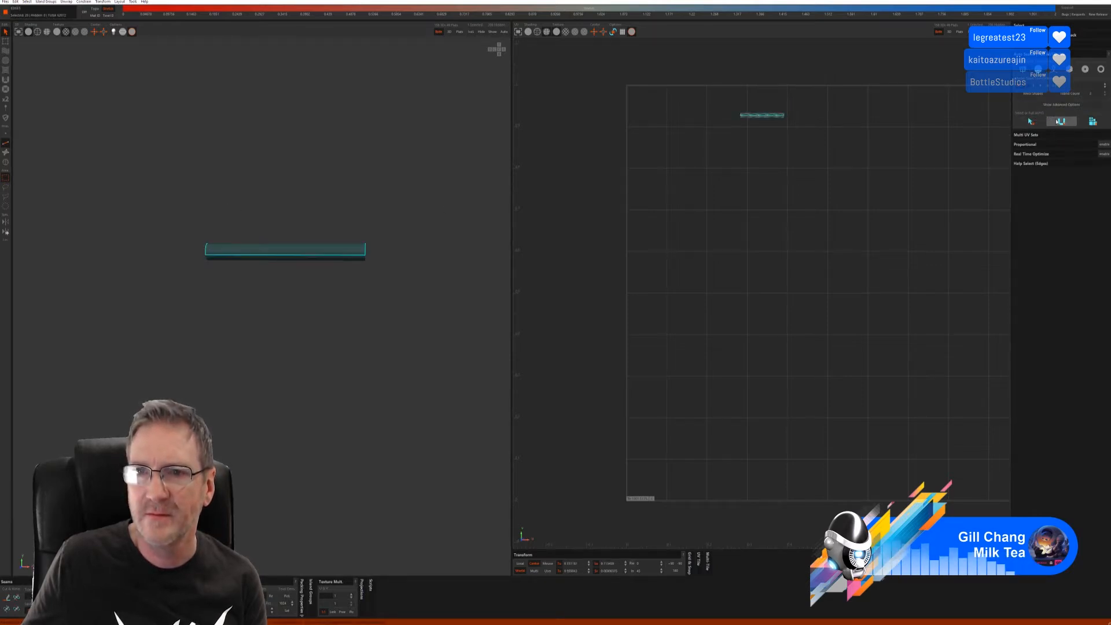
pyautogui.click(1090, 121)
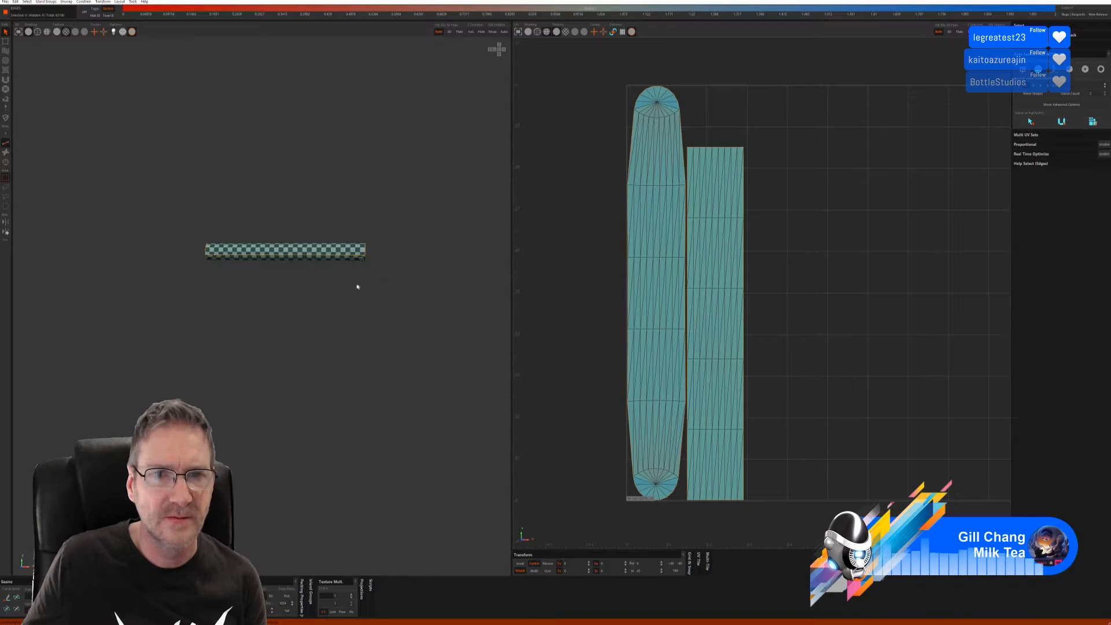
pyautogui.moveTo(305, 291); pyautogui.dragTo(325, 303, button='middle')
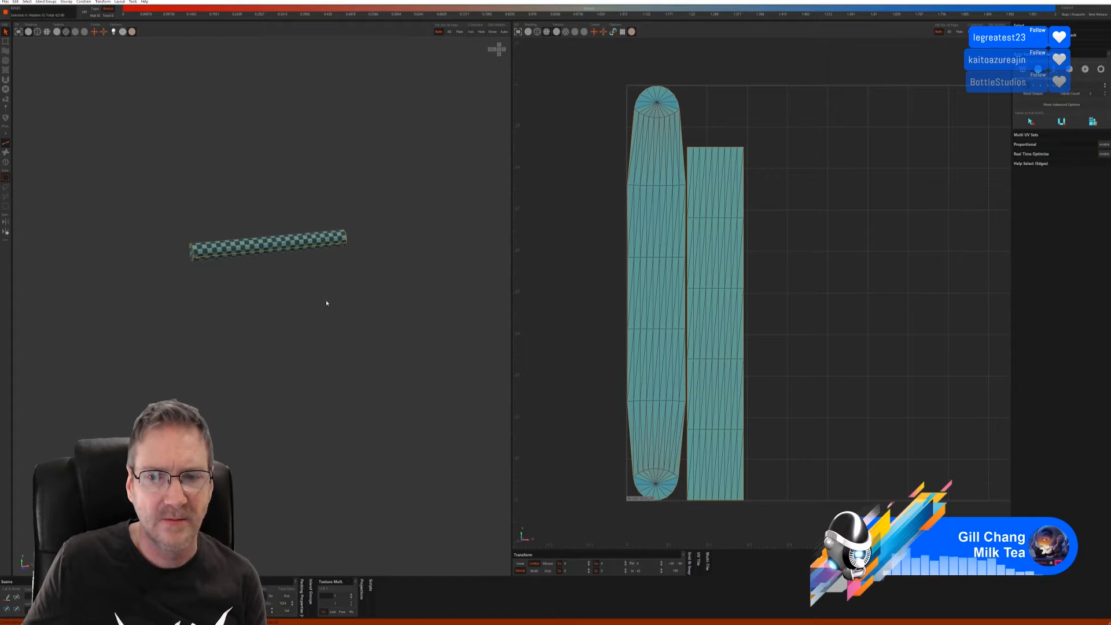
# Step: Select the rim edges between the bar's side and its upper end cap on the rounded UV shell, and cut along them
pyautogui.scroll(6, 599, 107)
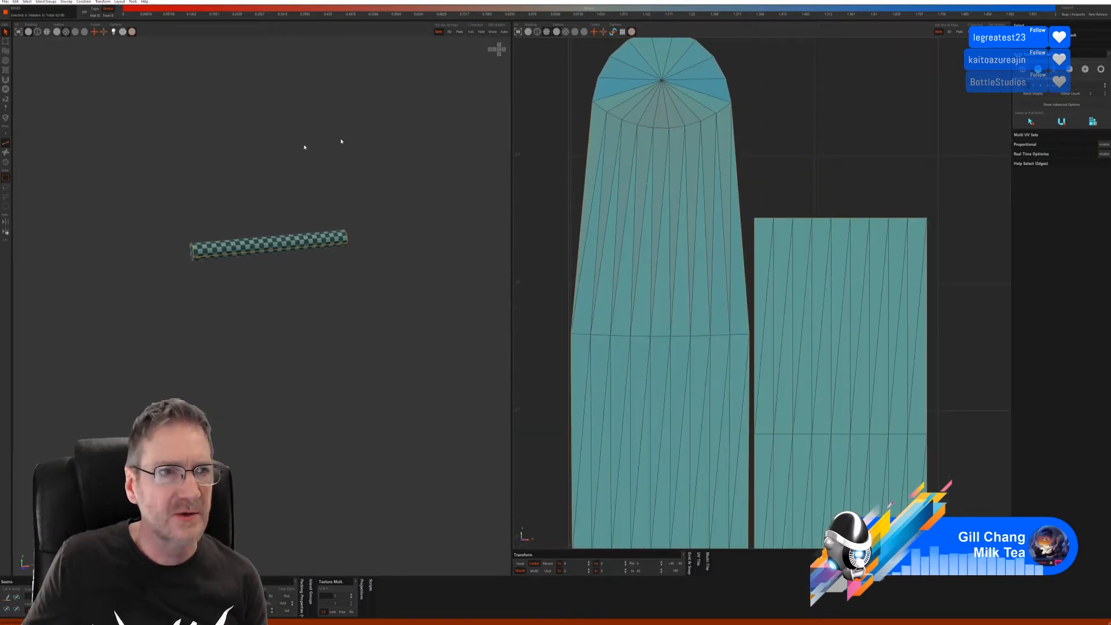
pyautogui.click(600, 108)
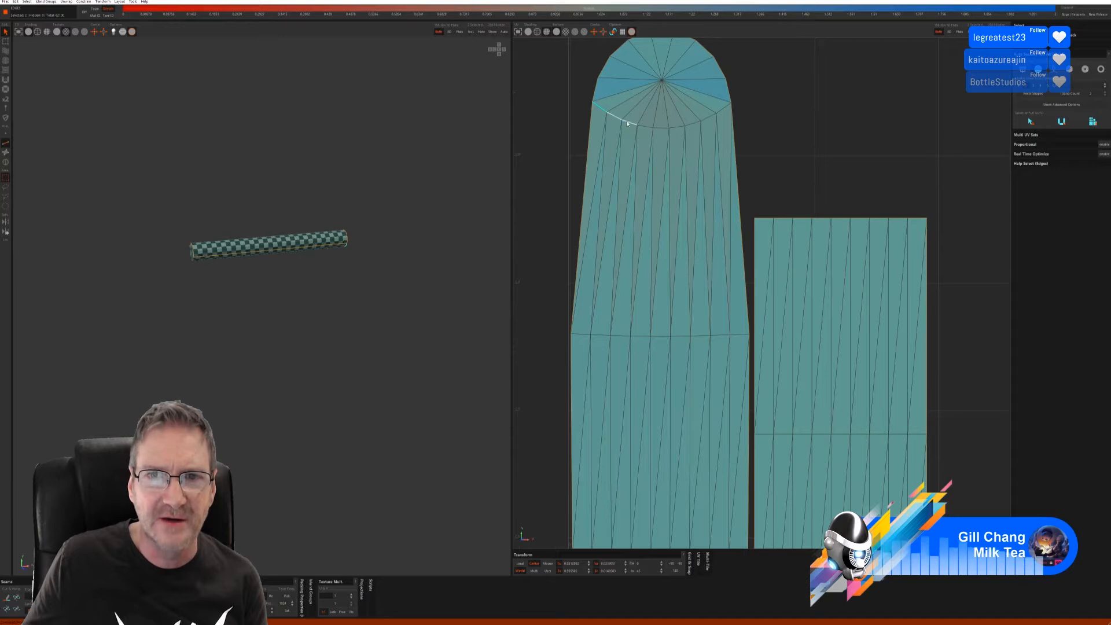
pyautogui.click(671, 128)
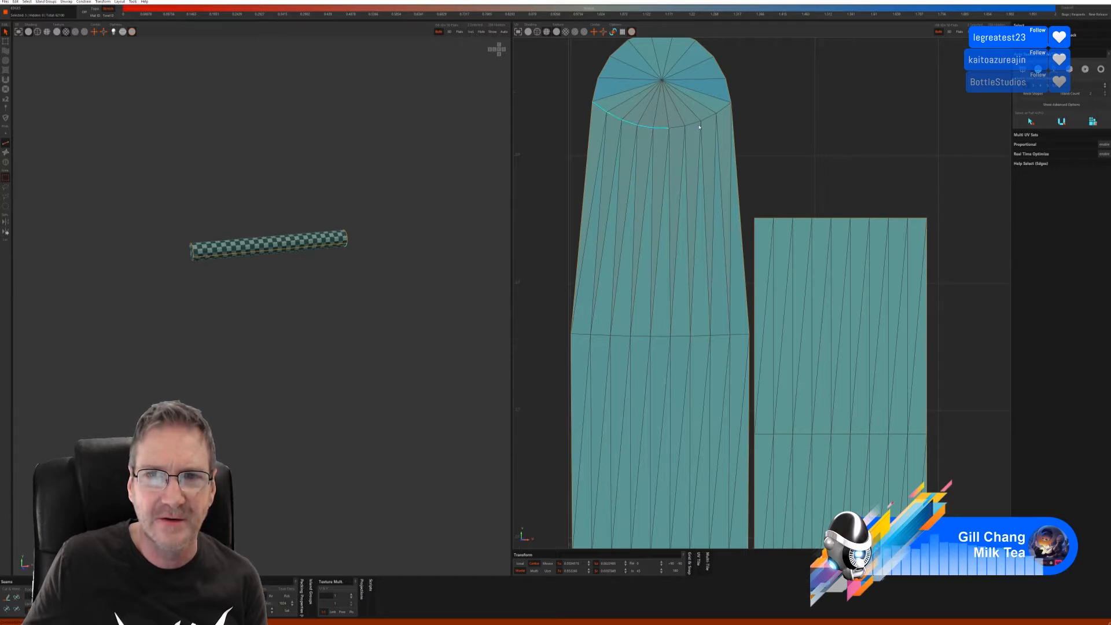
pyautogui.click(723, 110)
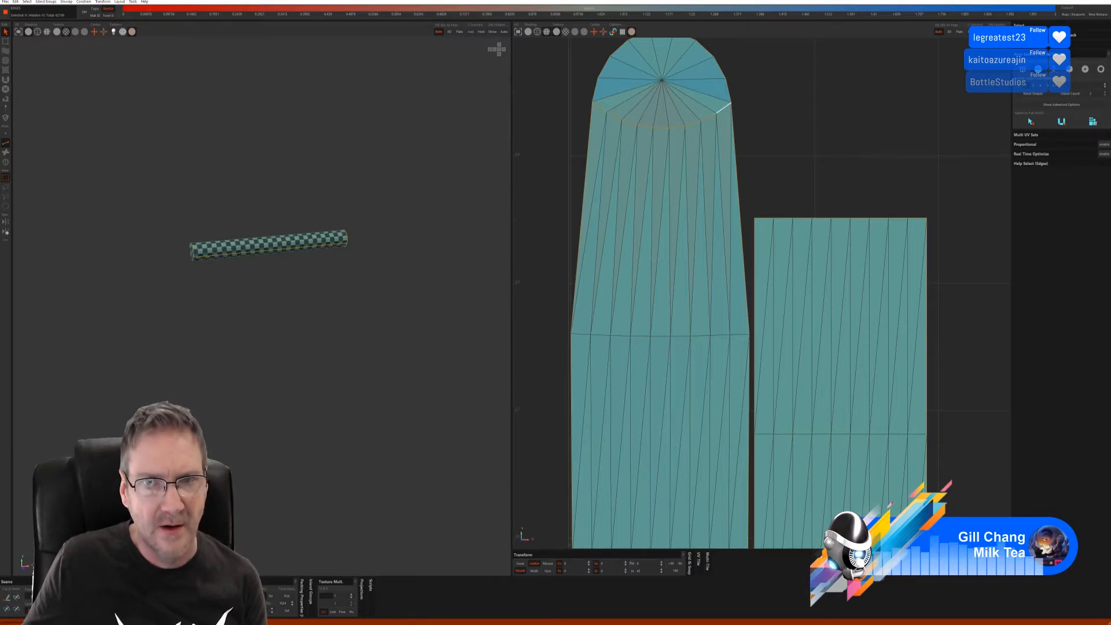
# Step: Select the full row of rim edges at the lower end cap of the rounded UV shell, and cut along them
pyautogui.scroll(-3, 632, 367)
pyautogui.keyDown('alt'); pyautogui.moveTo(858, 415); pyautogui.dragTo(850, 109, button='middle'); pyautogui.keyUp('alt')
pyautogui.scroll(3, 663, 330)
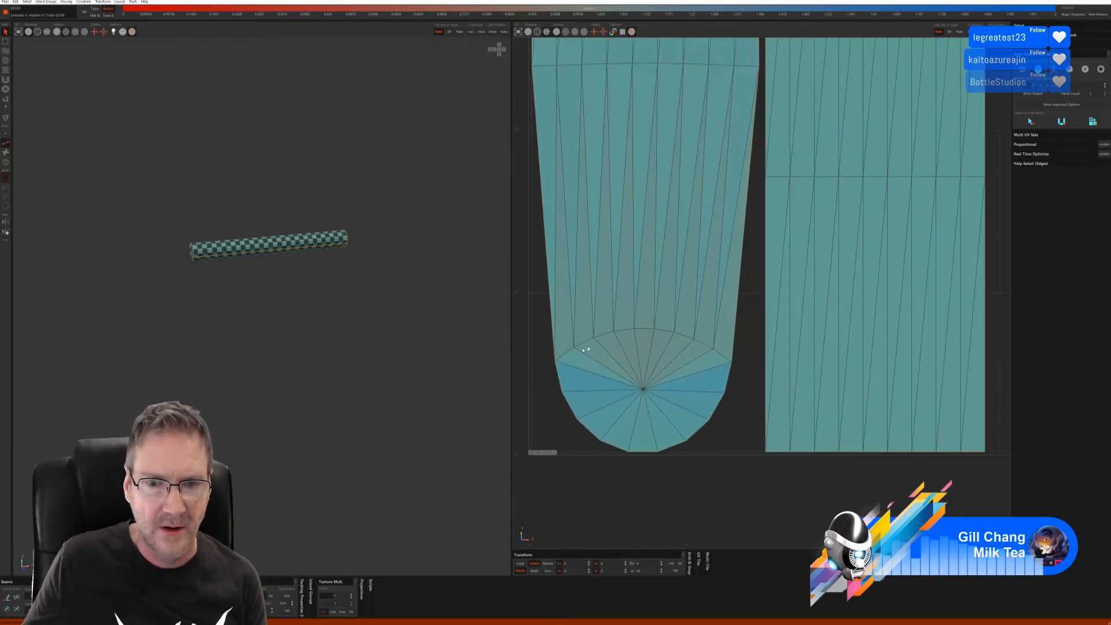
pyautogui.click(568, 355)
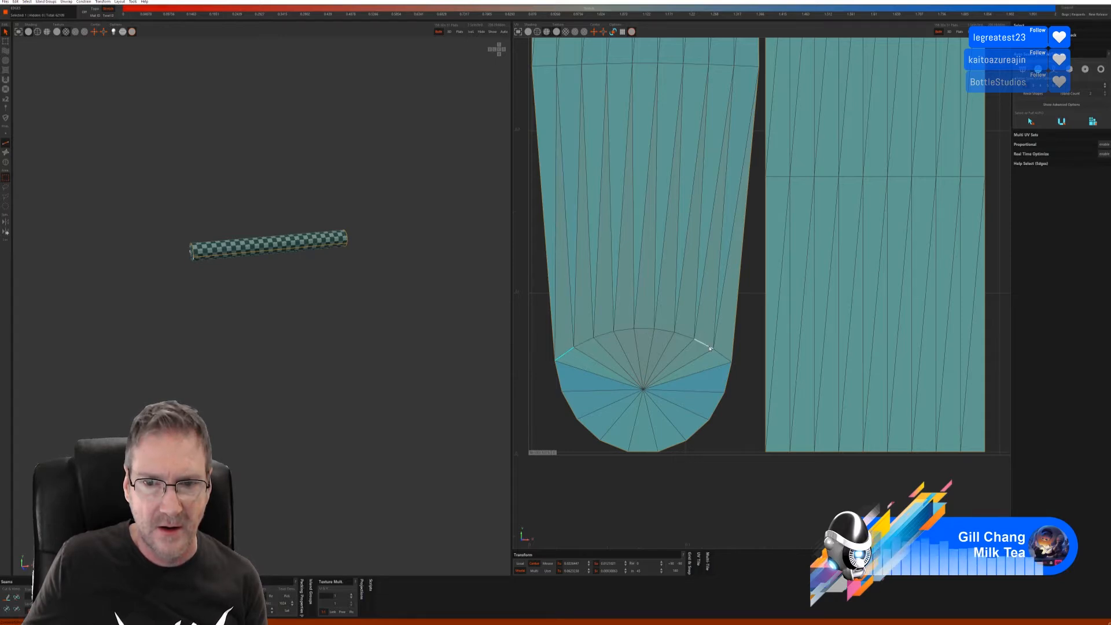
pyautogui.keyDown('shift'); pyautogui.click(585, 345); pyautogui.keyUp('shift')
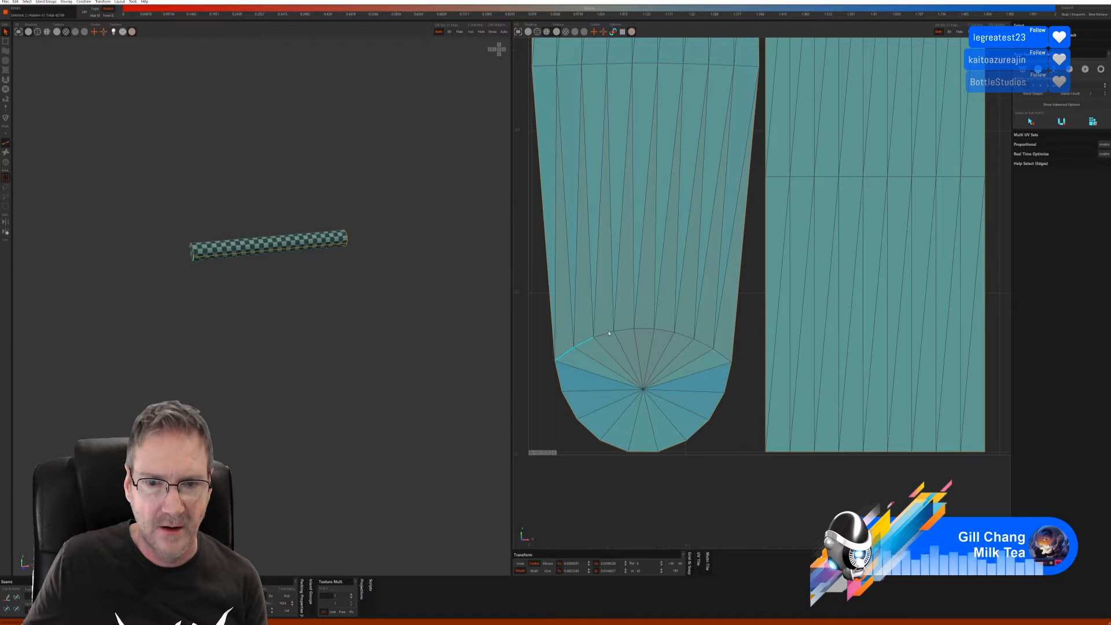
pyautogui.click(552, 398)
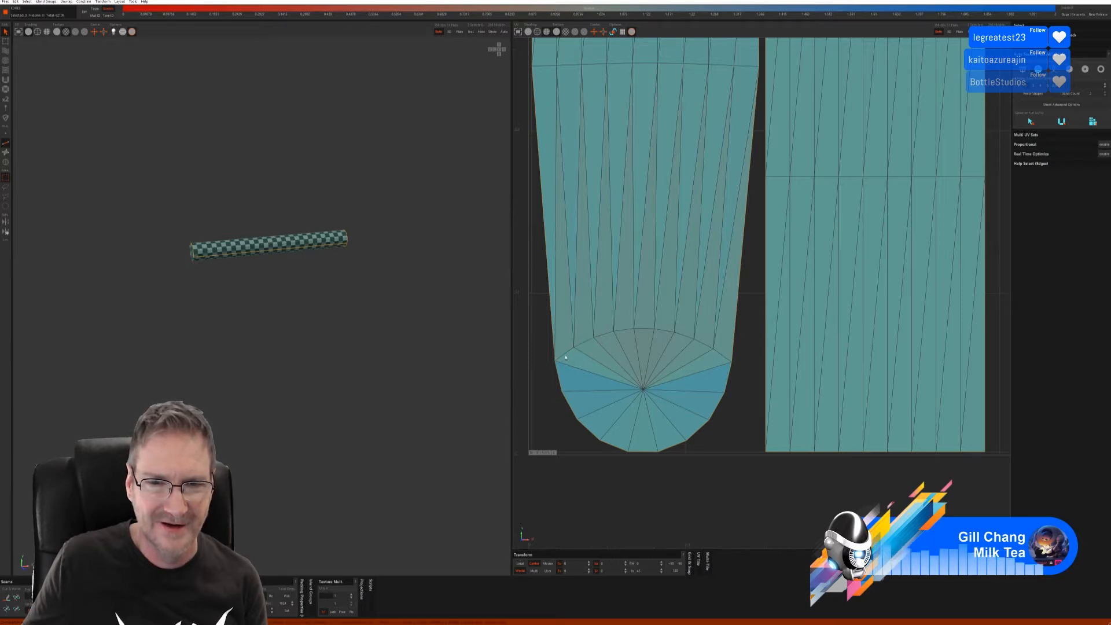
pyautogui.click(567, 350)
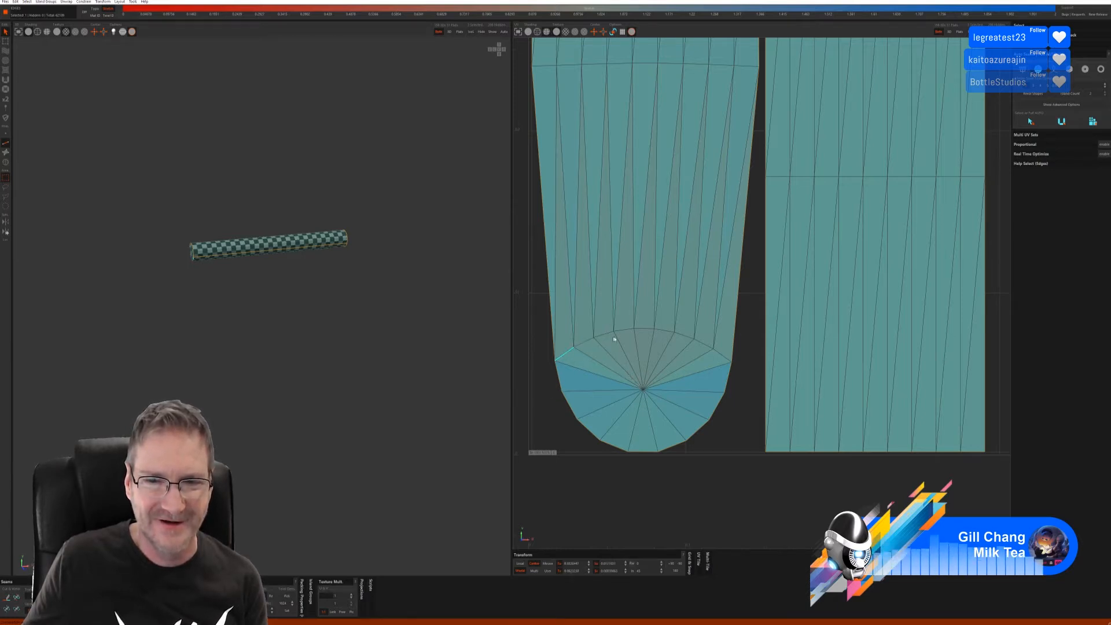
pyautogui.keyDown('shift'); pyautogui.click(646, 331); pyautogui.keyUp('shift')
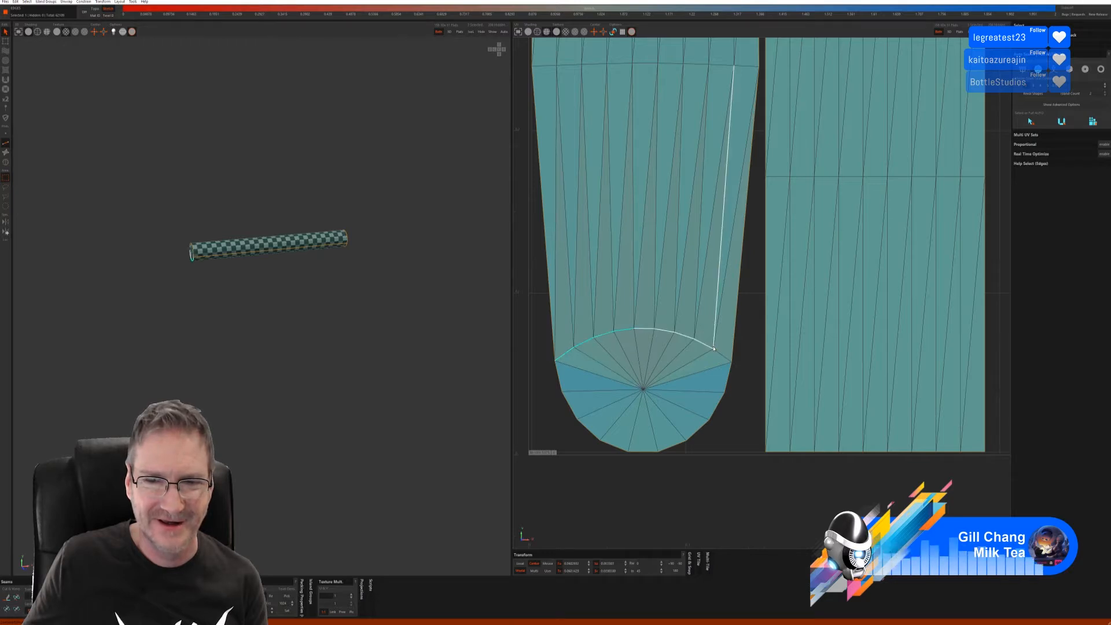
pyautogui.keyDown('shift'); pyautogui.click(717, 358); pyautogui.keyUp('shift')
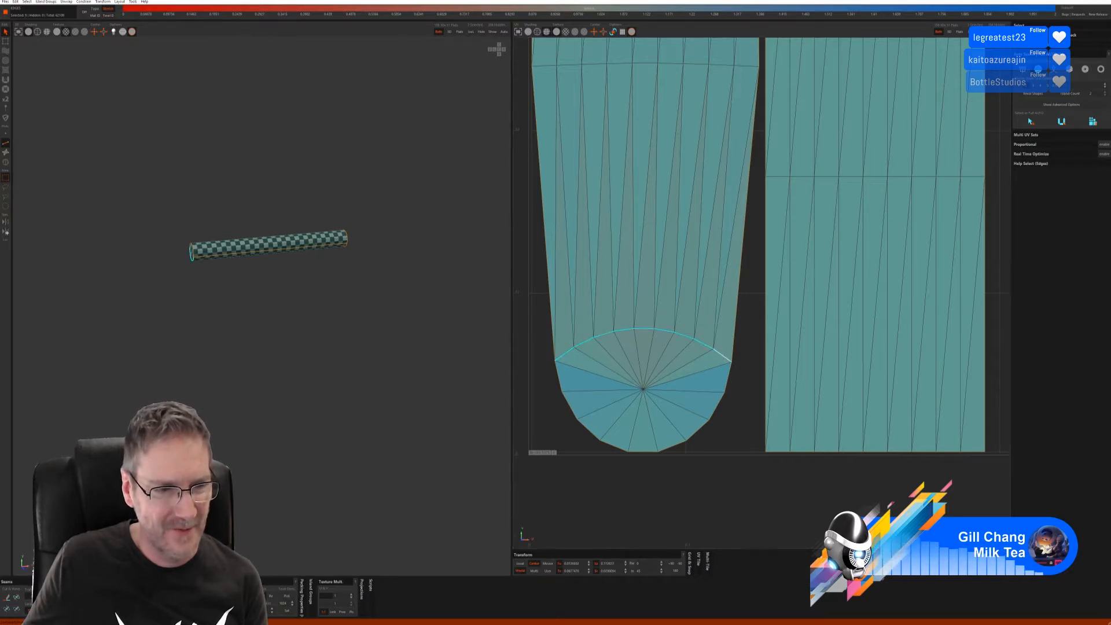
pyautogui.click(7, 597)
# Step: Unfold and pack the bar's two side strips and separate round end caps, and inspect the checker texture
pyautogui.scroll(-10, 655, 364)
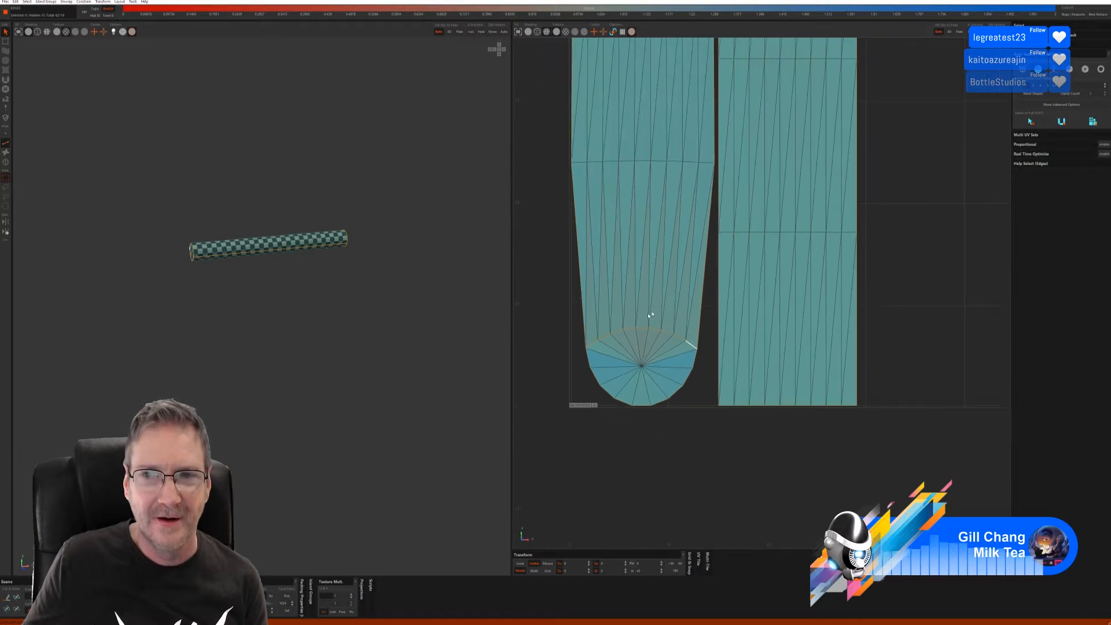
pyautogui.click(1093, 121)
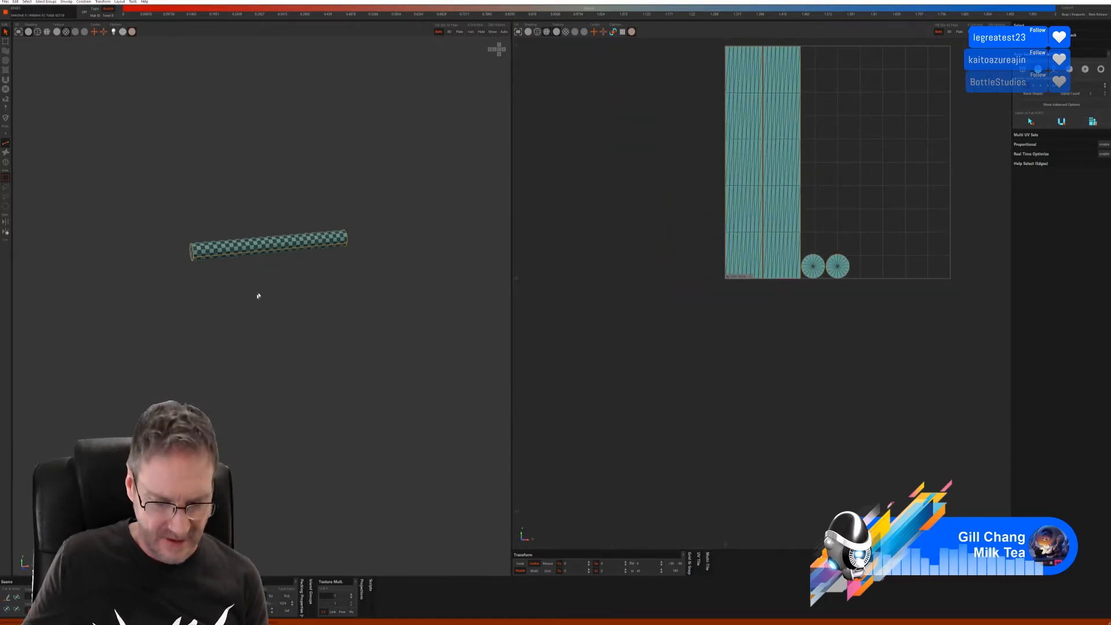
pyautogui.keyDown('alt'); pyautogui.moveTo(258, 295); pyautogui.dragTo(236, 290); pyautogui.keyUp('alt')
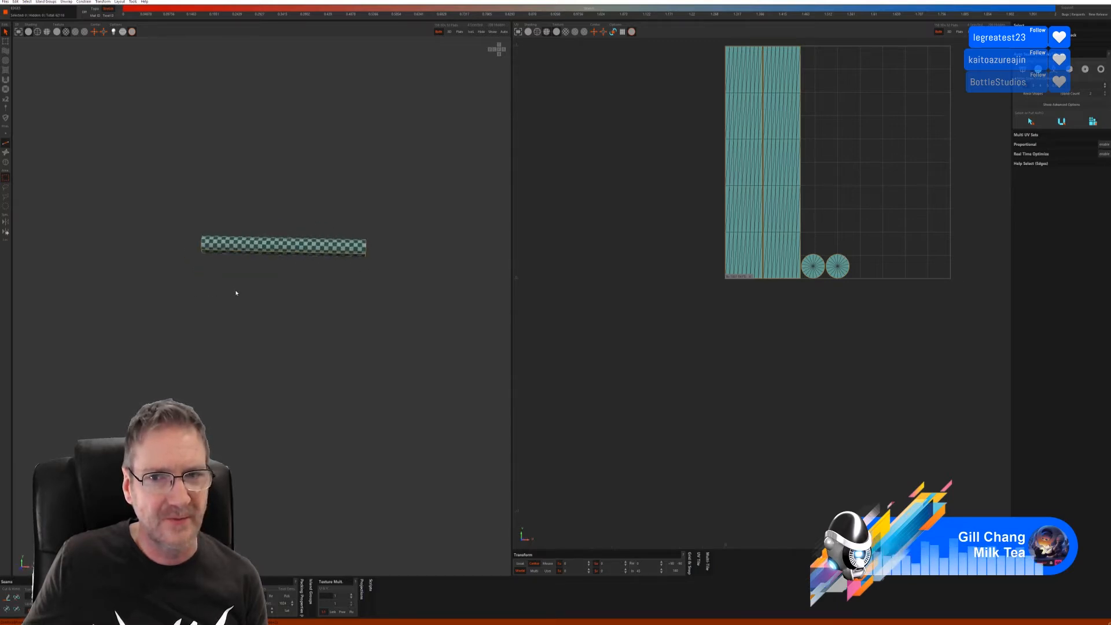
# Step: Show the whole vanity again and select both rounded shelves beside the left edge of the mirror as whole elements
pyautogui.click(492, 32)
pyautogui.scroll(-5, 221, 284)
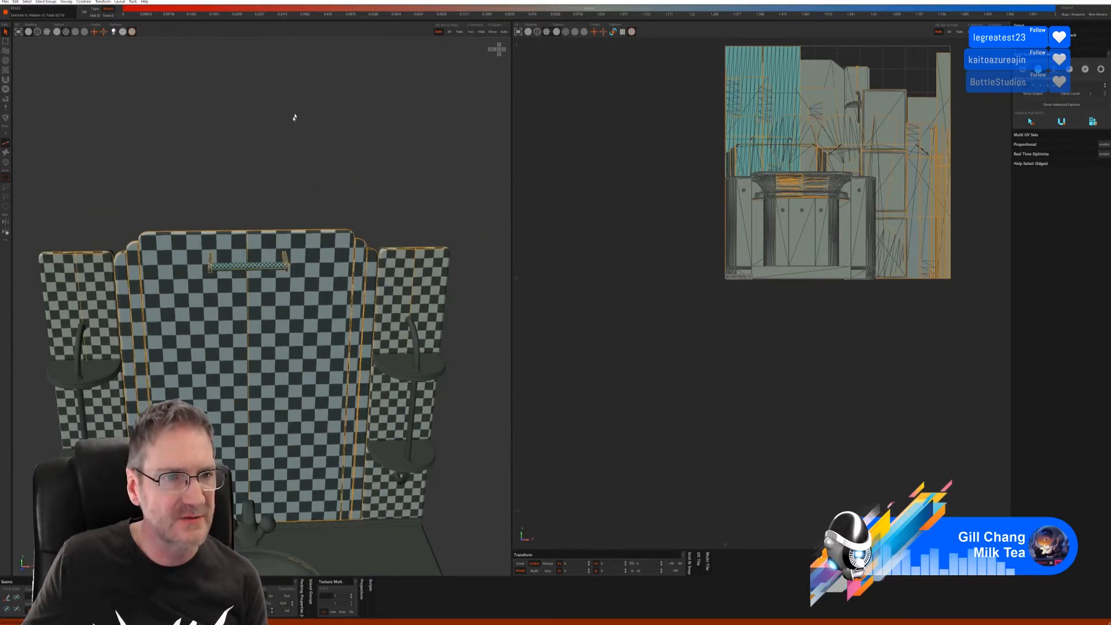
pyautogui.keyDown('alt'); pyautogui.moveTo(241, 197); pyautogui.dragTo(292, 61, button='middle'); pyautogui.keyUp('alt')
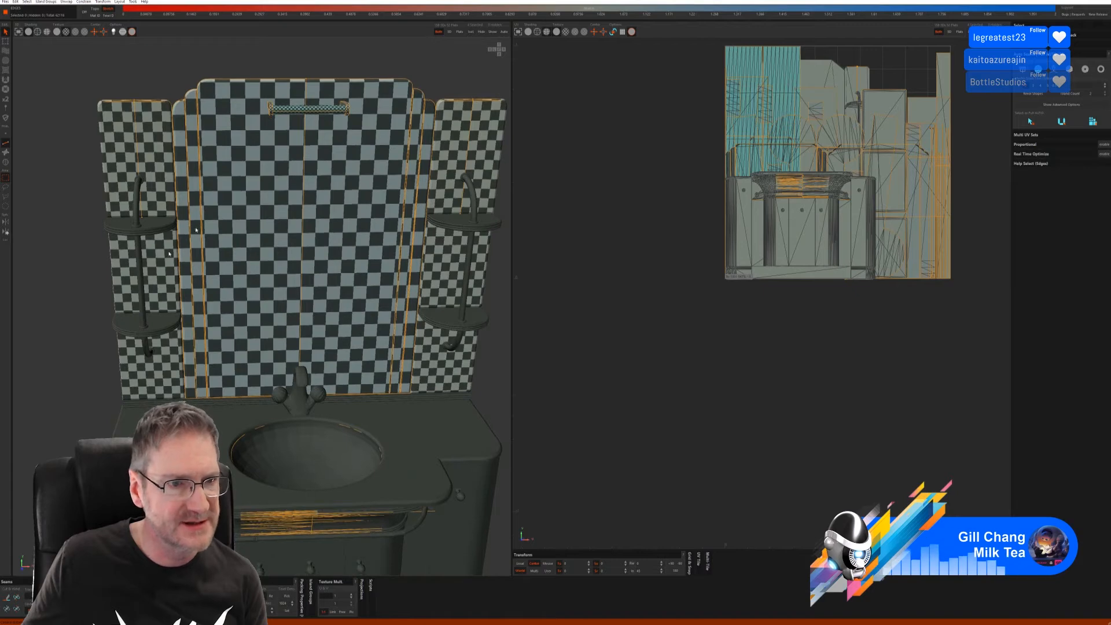
pyautogui.keyDown('alt'); pyautogui.moveTo(62, 328); pyautogui.dragTo(90, 327); pyautogui.keyUp('alt')
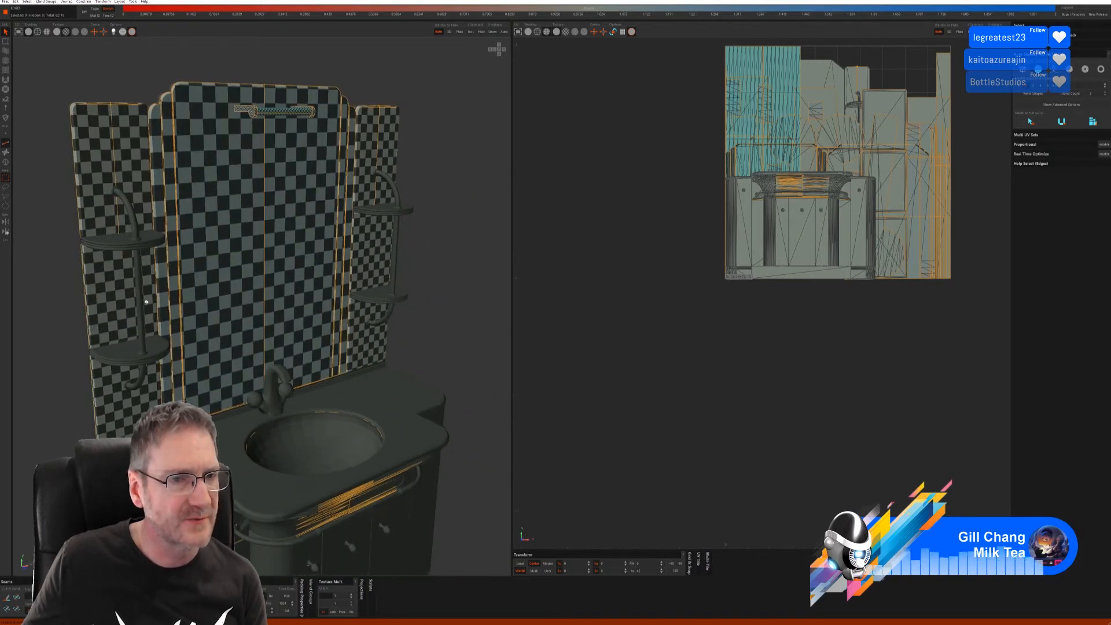
pyautogui.click(6, 162)
pyautogui.click(126, 242)
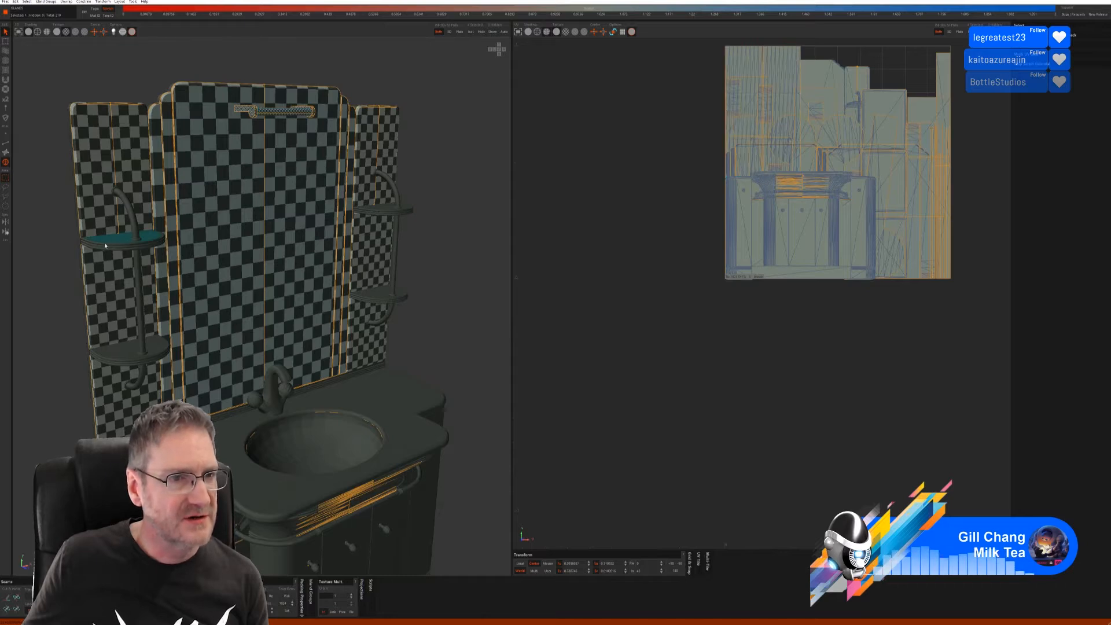
pyautogui.scroll(5, 105, 246)
pyautogui.keyDown('shift'); pyautogui.click(75, 250); pyautogui.keyUp('shift')
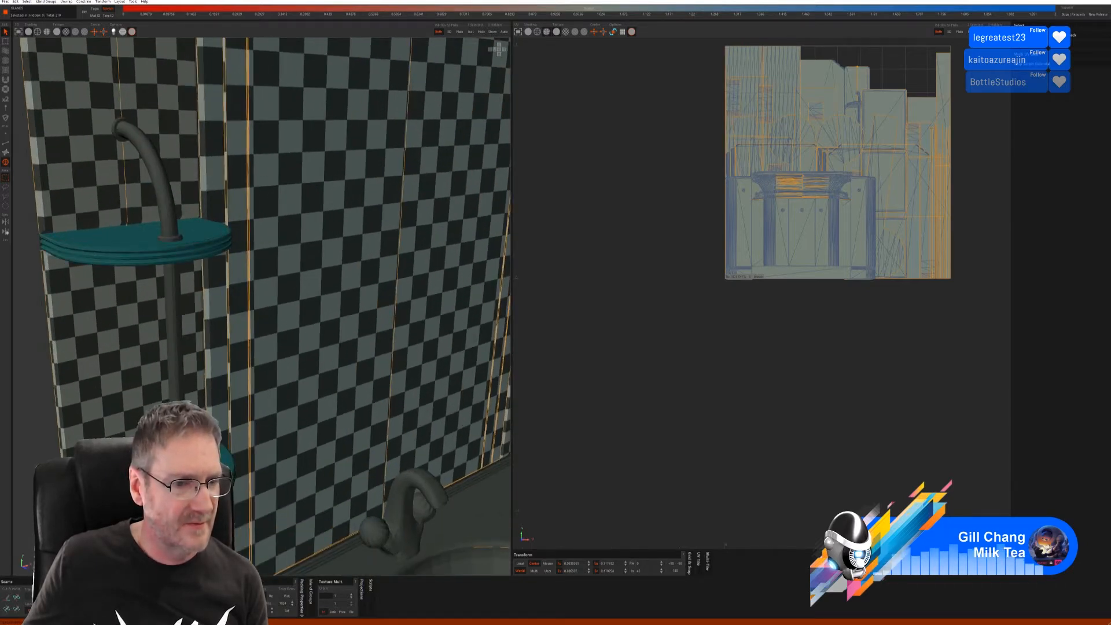
# Step: Add the two rounded shelves beside the right edge of the mirror to the selection
pyautogui.scroll(-4, 133, 243)
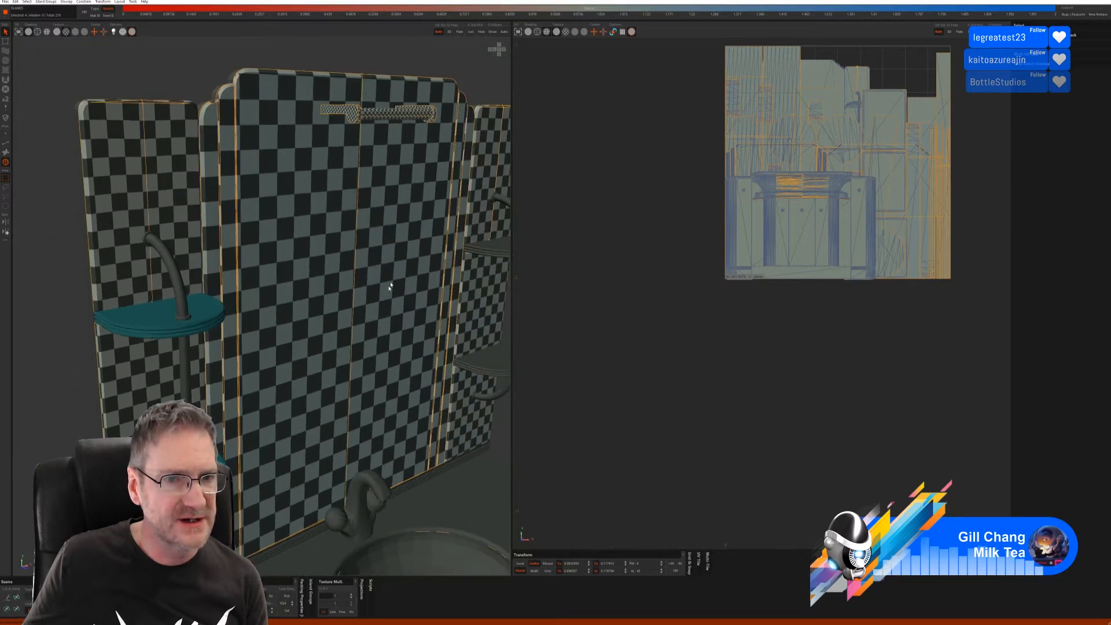
pyautogui.keyDown('alt'); pyautogui.moveTo(387, 308); pyautogui.dragTo(412, 270); pyautogui.keyUp('alt')
pyautogui.keyDown('shift'); pyautogui.click(412, 271); pyautogui.keyUp('shift')
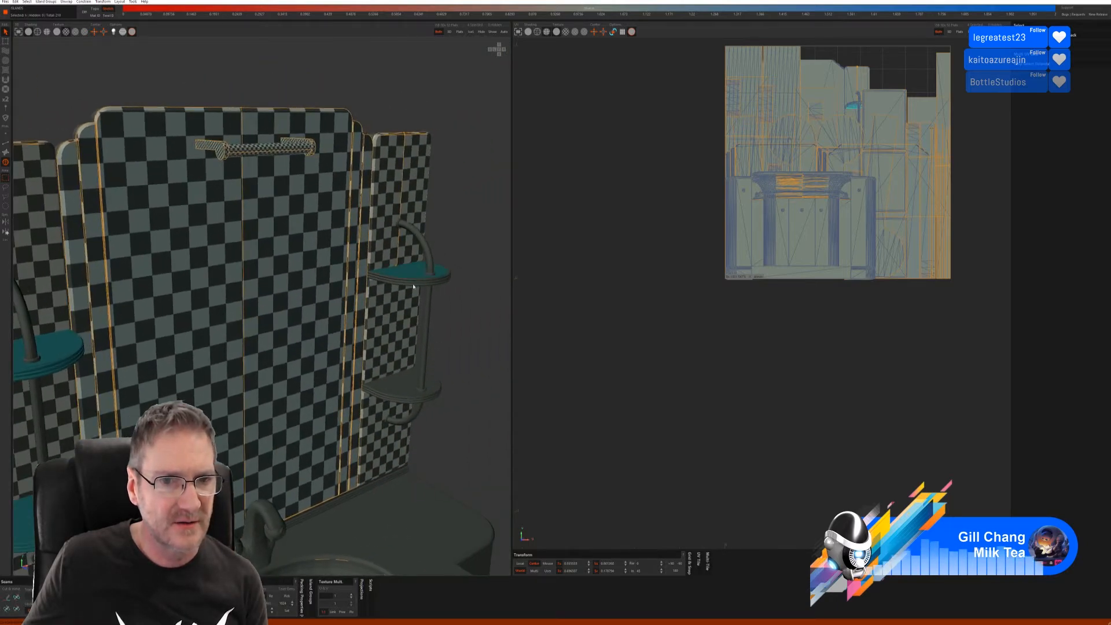
pyautogui.scroll(-5, 395, 404)
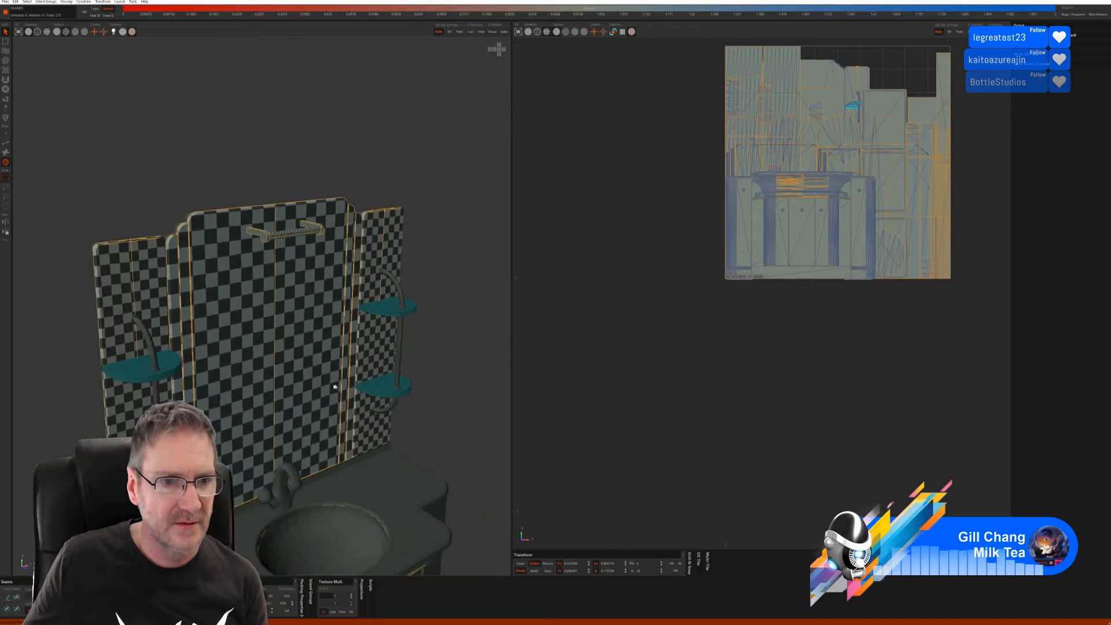
pyautogui.scroll(2, 443, 376)
pyautogui.keyDown('alt'); pyautogui.moveTo(438, 368); pyautogui.dragTo(447, 319); pyautogui.keyUp('alt')
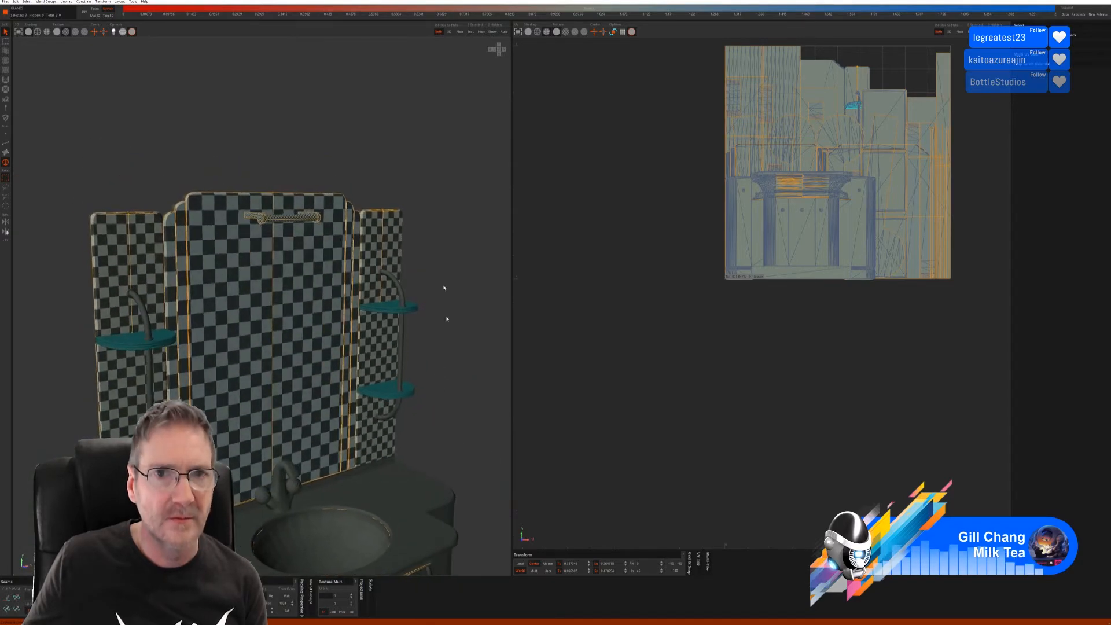
# Step: Isolate the four selected mirror shelves and switch to edge selection
pyautogui.click(470, 32)
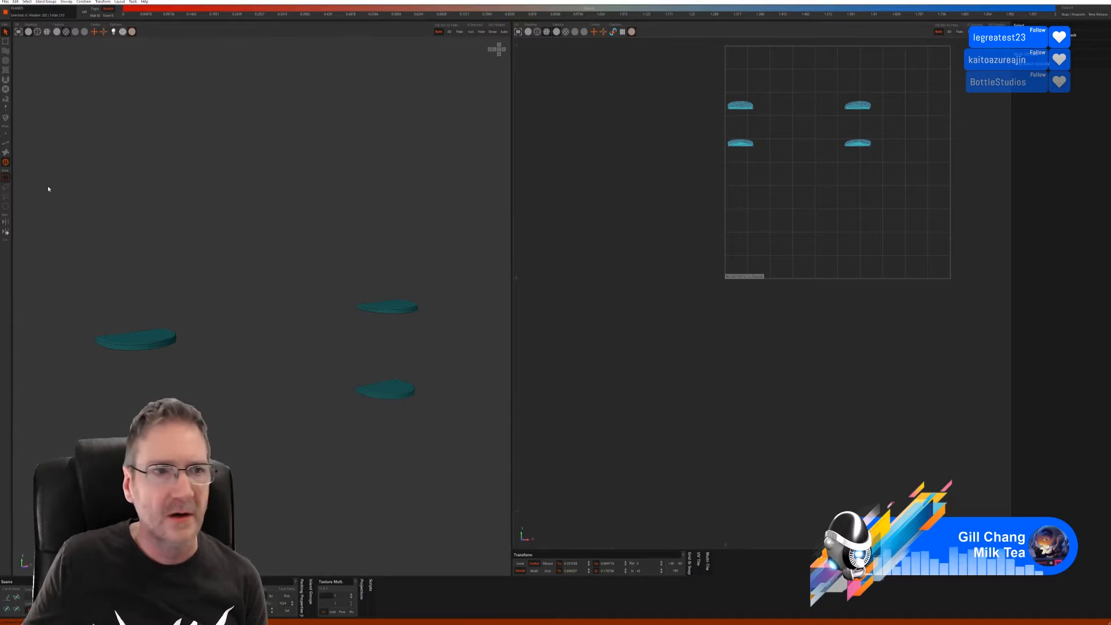
pyautogui.click(8, 144)
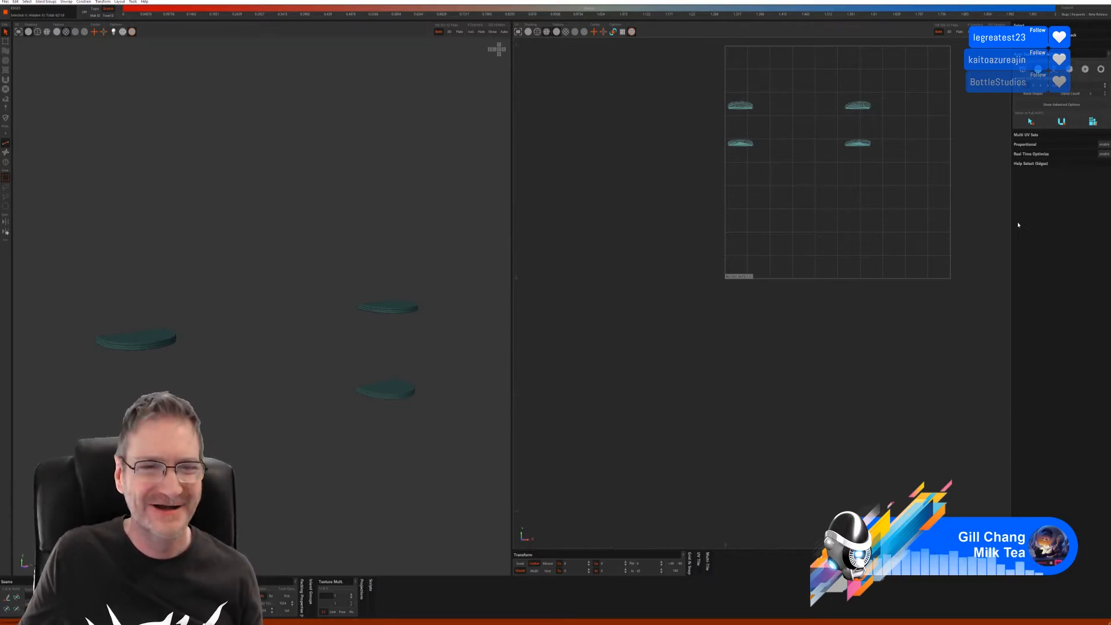
# Step: Try the automatic seam selection with the leaf, branch and trunk options on the four shelves, unfolding and packing the result
pyautogui.click(1023, 70)
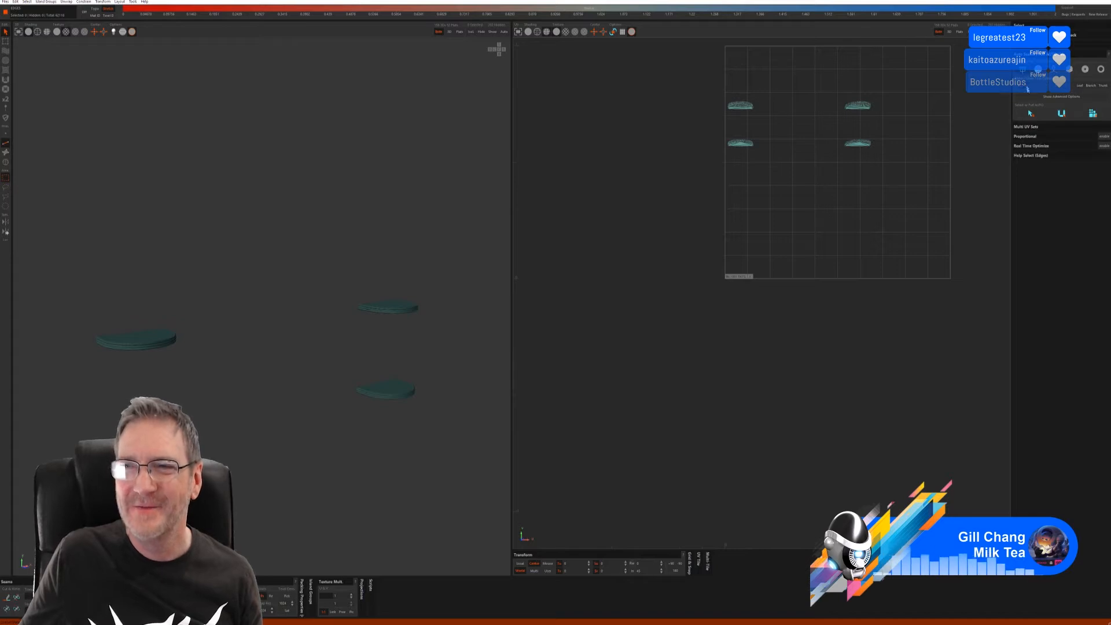
pyautogui.click(1063, 114)
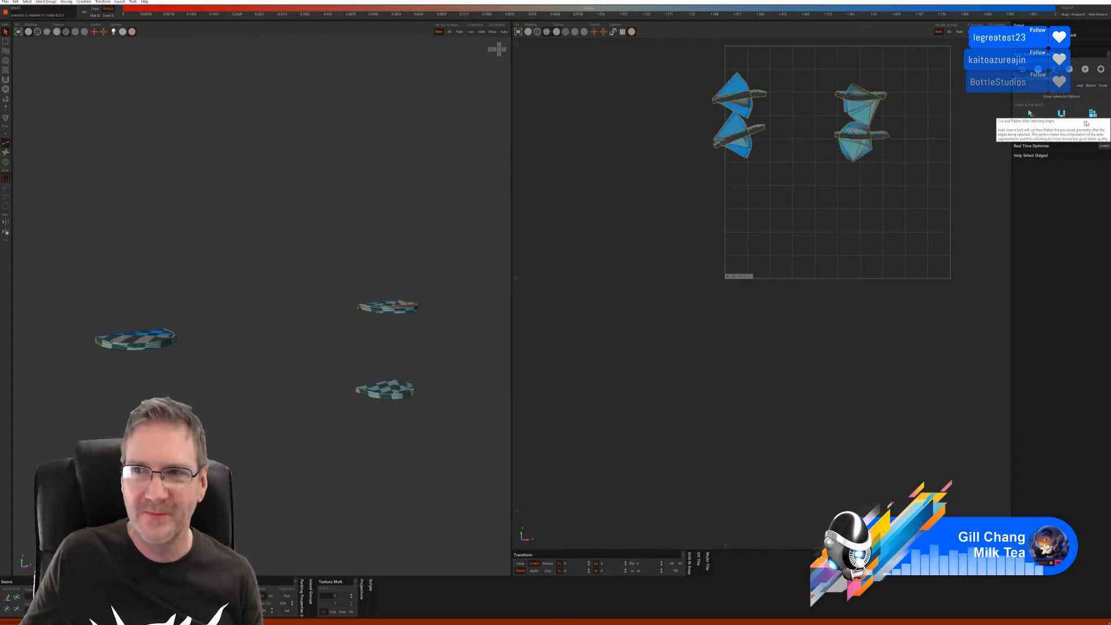
pyautogui.click(1093, 114)
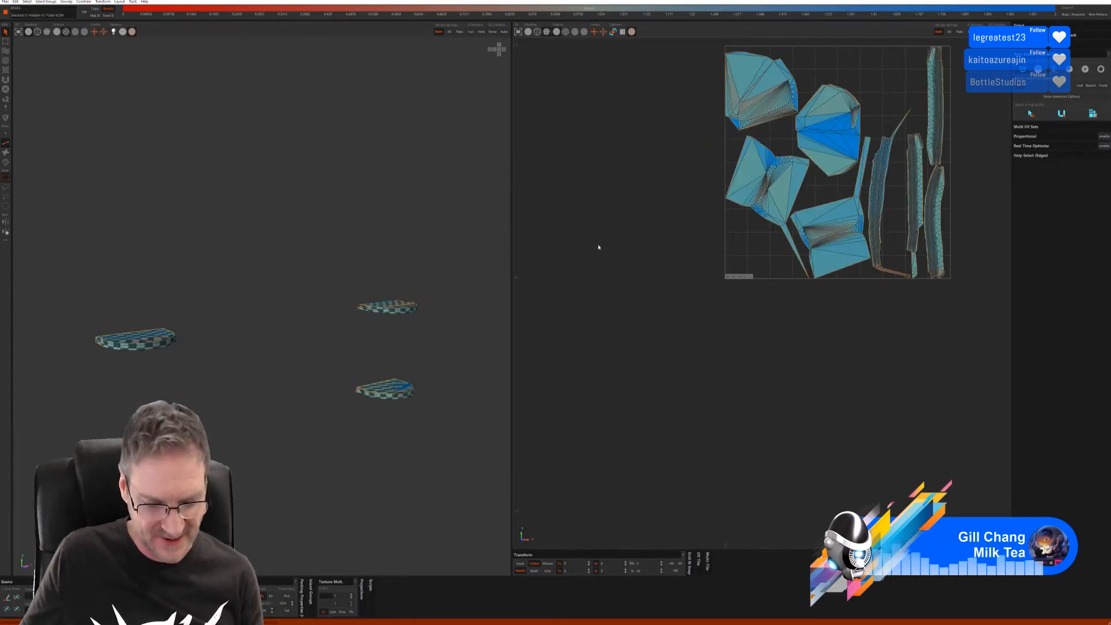
pyautogui.hotkey('ctrl', 'z')
pyautogui.hotkey('ctrl', 'z')
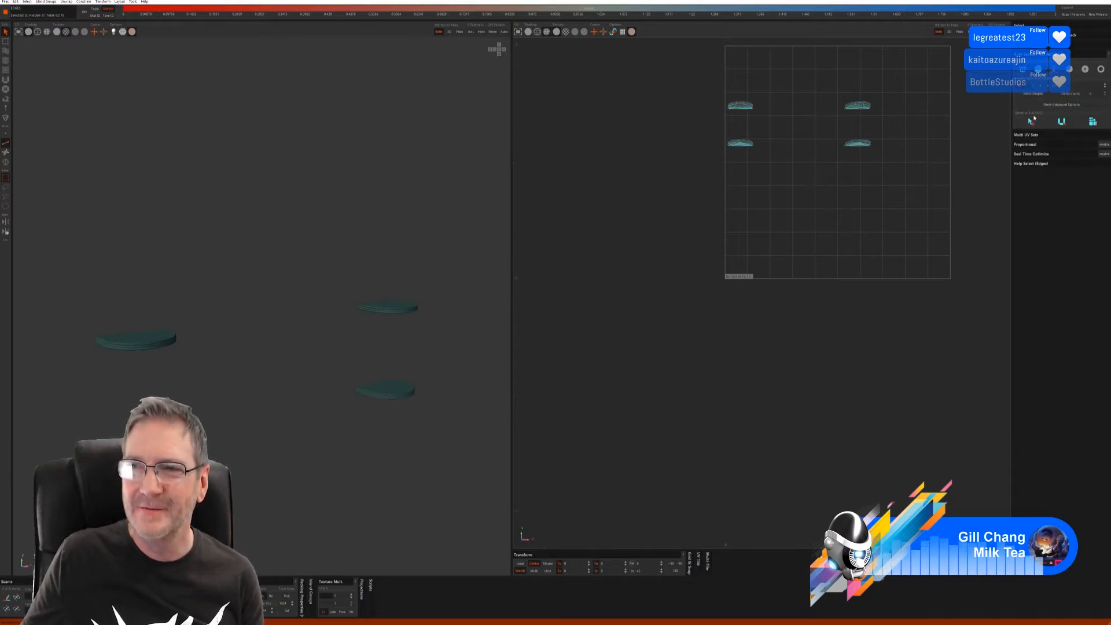
# Step: Try a different automatic seam method on the four shelves, cutting, unfolding and packing their islands
pyautogui.click(1060, 122)
pyautogui.click(1091, 122)
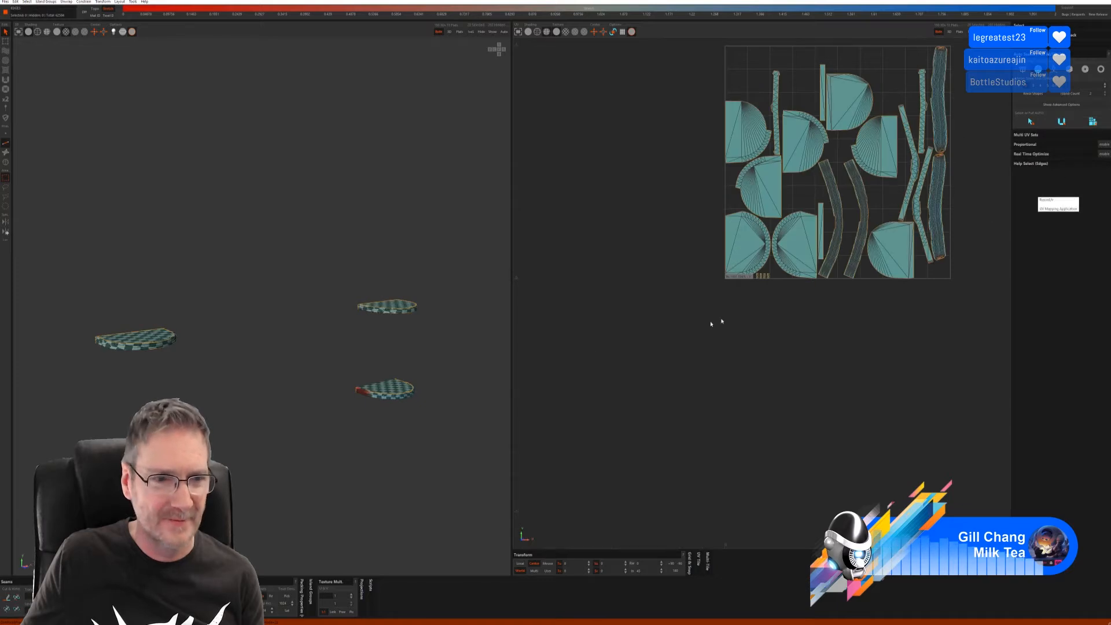
pyautogui.hotkey('ctrl', 'z')
pyautogui.hotkey('ctrl', 'z')
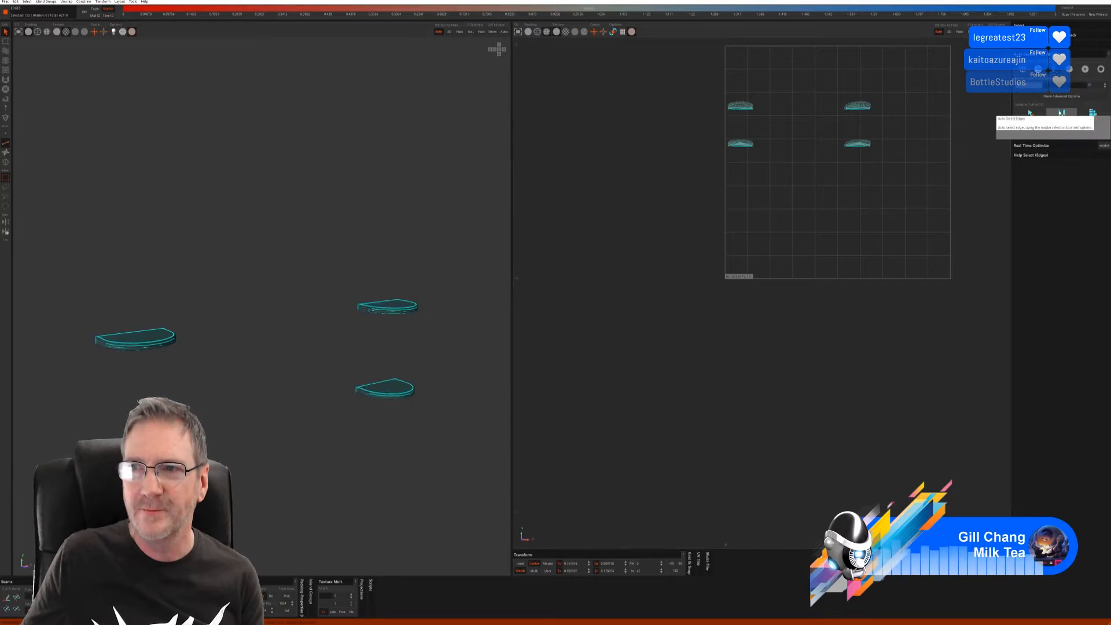
# Step: Cut, unfold and pack the four shelves along their automatically selected sharp rim edges, and inspect the checker texture
pyautogui.click(1091, 113)
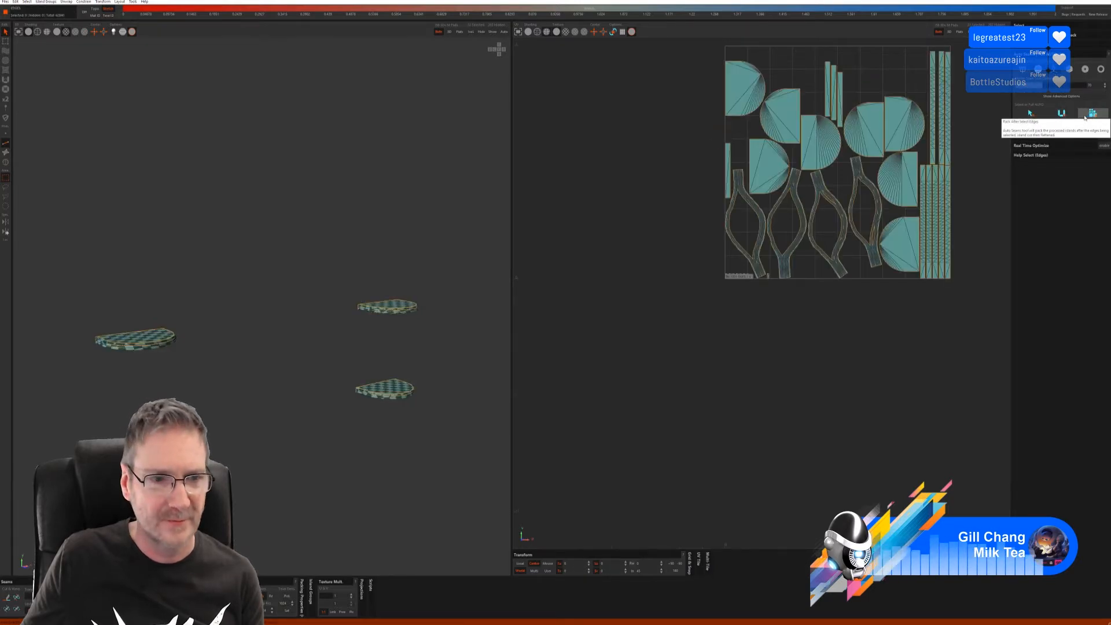
pyautogui.keyDown('alt'); pyautogui.moveTo(236, 382); pyautogui.dragTo(278, 353); pyautogui.keyUp('alt')
pyautogui.keyDown('alt'); pyautogui.moveTo(375, 315); pyautogui.dragTo(245, 392); pyautogui.keyUp('alt')
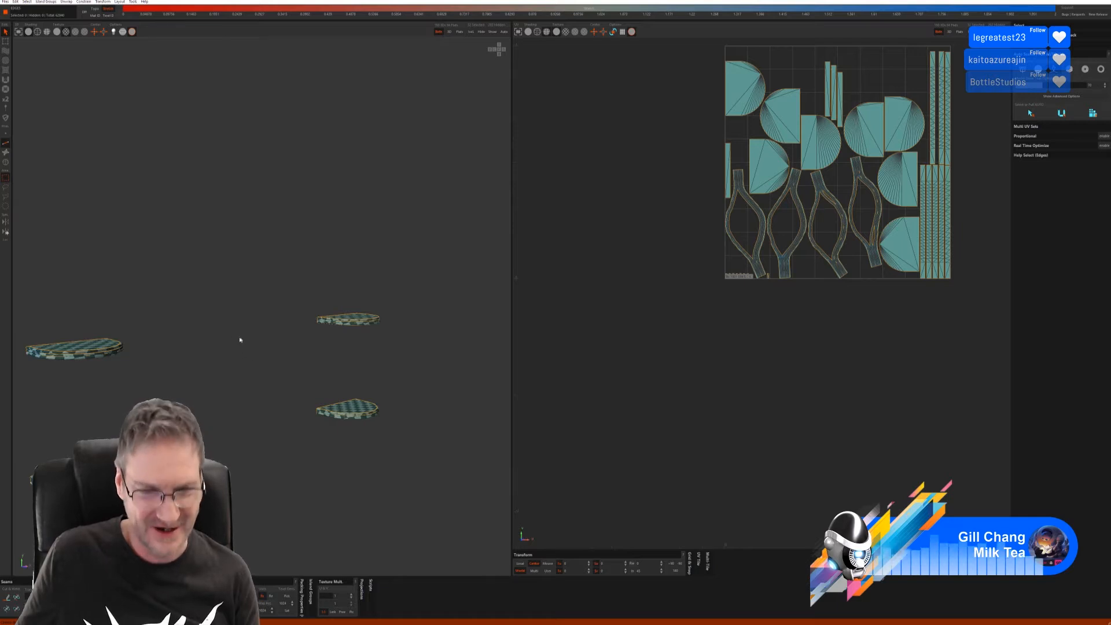
pyautogui.keyDown('alt'); pyautogui.moveTo(240, 339); pyautogui.dragTo(270, 317); pyautogui.keyUp('alt')
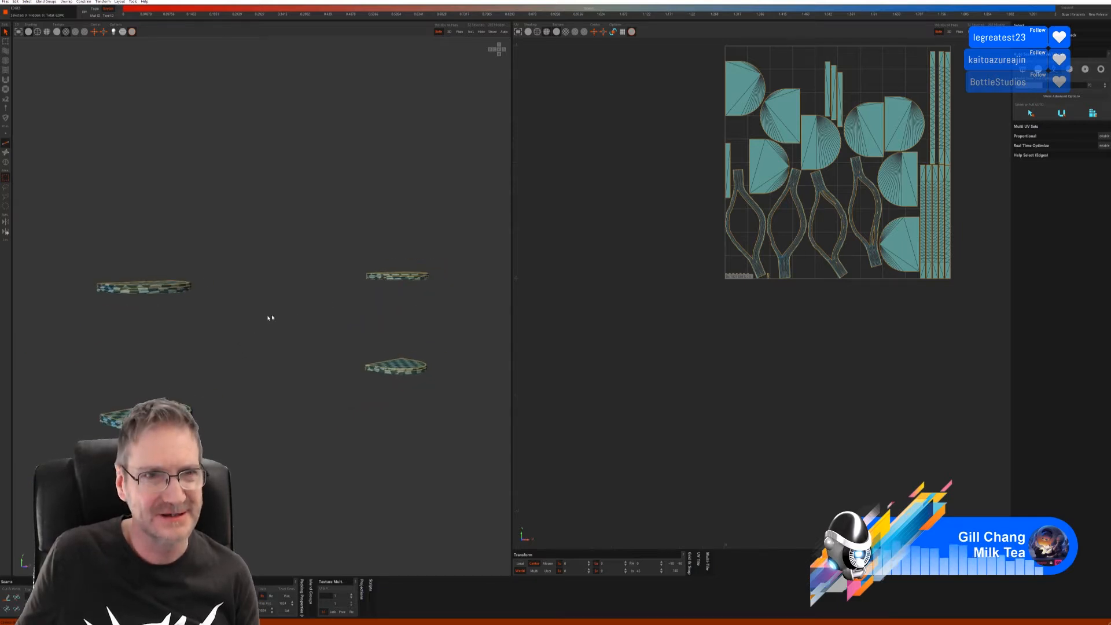
# Step: Show the whole vanity again and select the upper curved tube above the left mirror shelf as a whole element
pyautogui.click(493, 31)
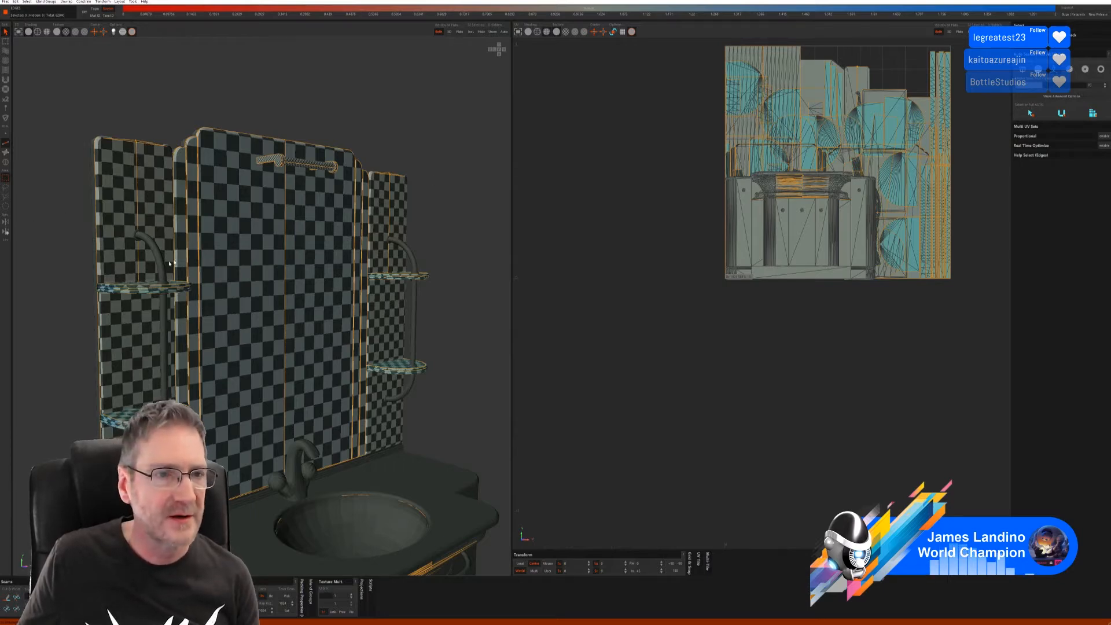
pyautogui.scroll(5, 170, 263)
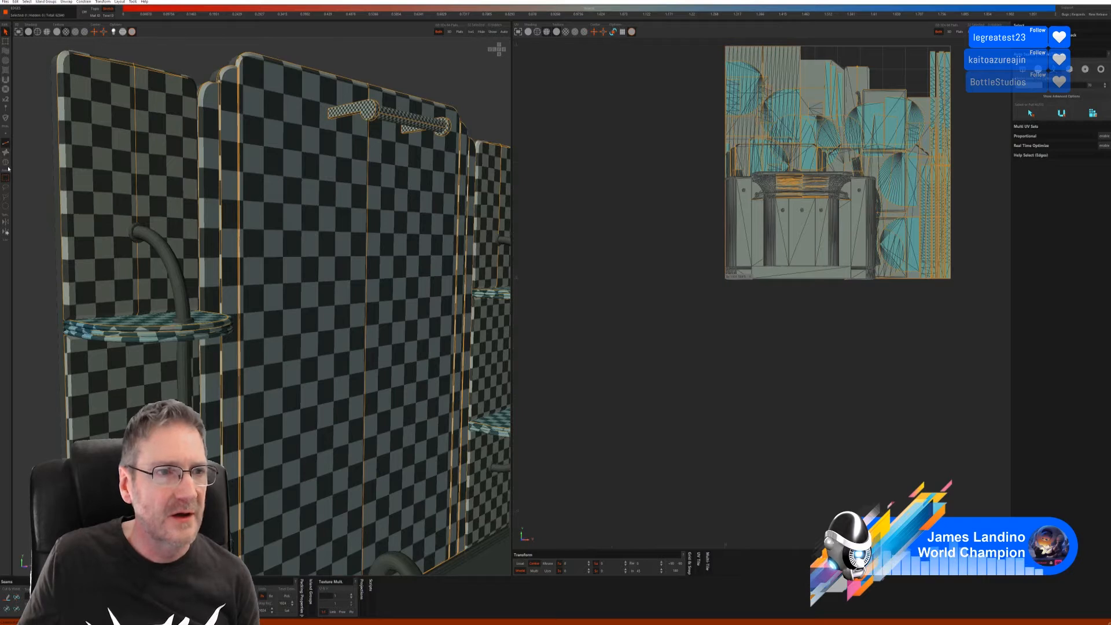
pyautogui.click(6, 162)
pyautogui.click(133, 230)
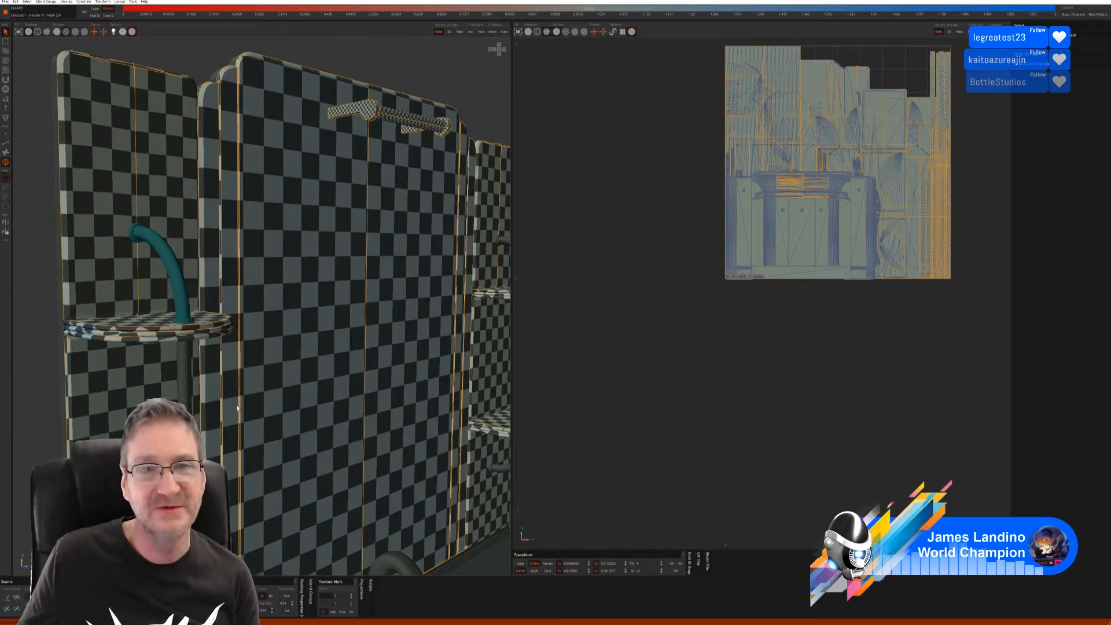
# Step: Add the remaining sections of the support tubes on both sides of the mirror to the selection
pyautogui.keyDown('alt'); pyautogui.moveTo(239, 406); pyautogui.dragTo(239, 356, button='middle'); pyautogui.keyUp('alt')
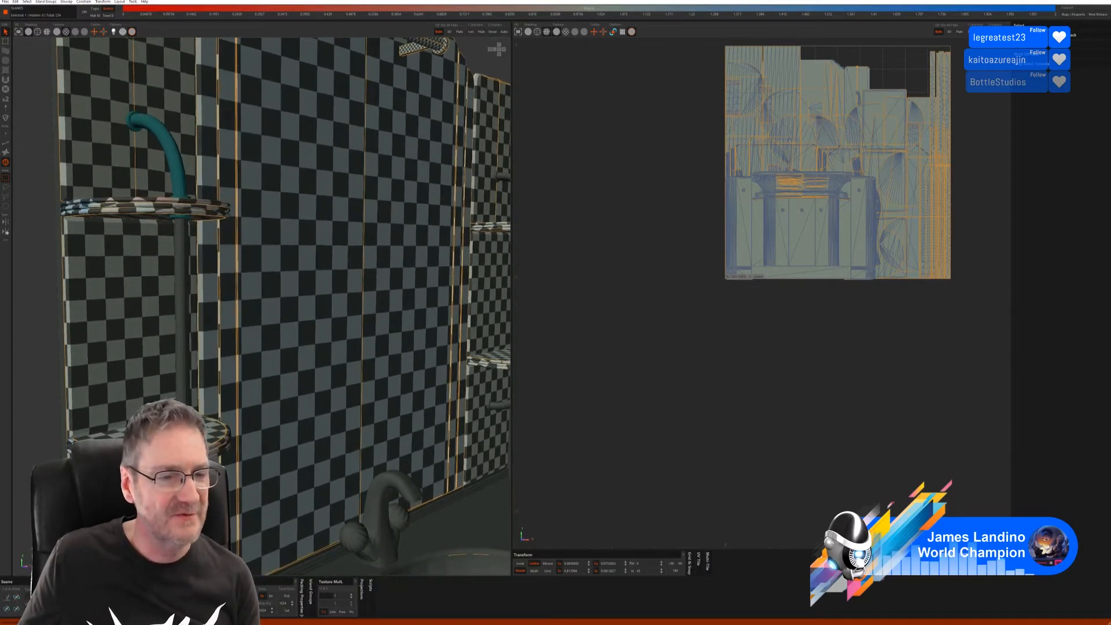
pyautogui.keyDown('alt'); pyautogui.moveTo(255, 371); pyautogui.dragTo(243, 377); pyautogui.keyUp('alt')
pyautogui.keyDown('alt'); pyautogui.moveTo(460, 99); pyautogui.dragTo(405, 98, button='middle'); pyautogui.keyUp('alt')
pyautogui.scroll(3, 432, 203)
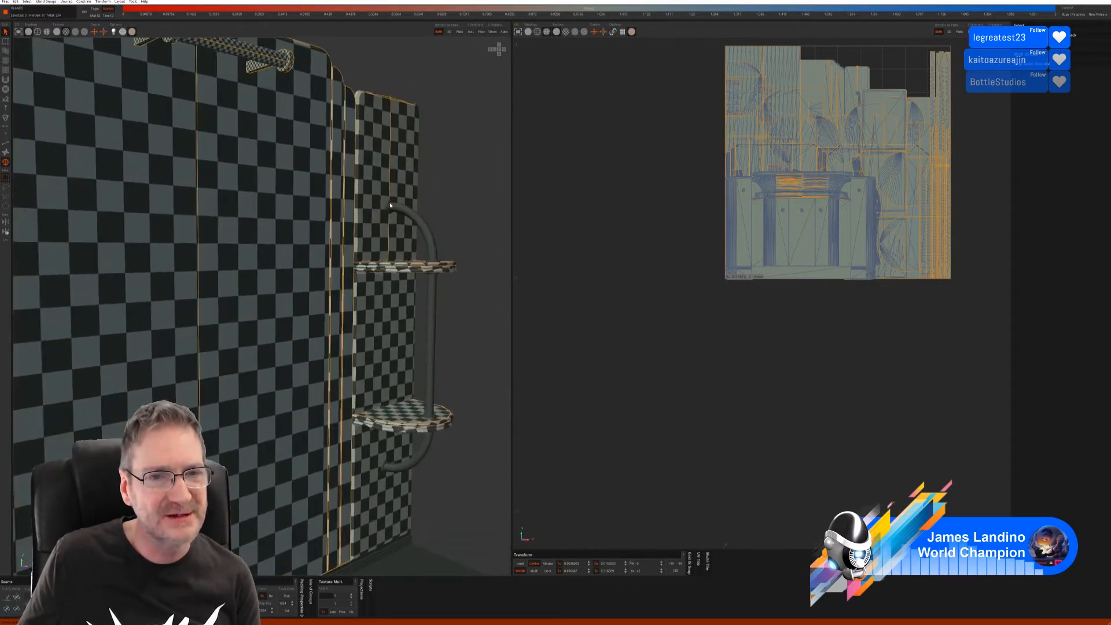
pyautogui.keyDown('shift'); pyautogui.click(435, 313); pyautogui.keyUp('shift')
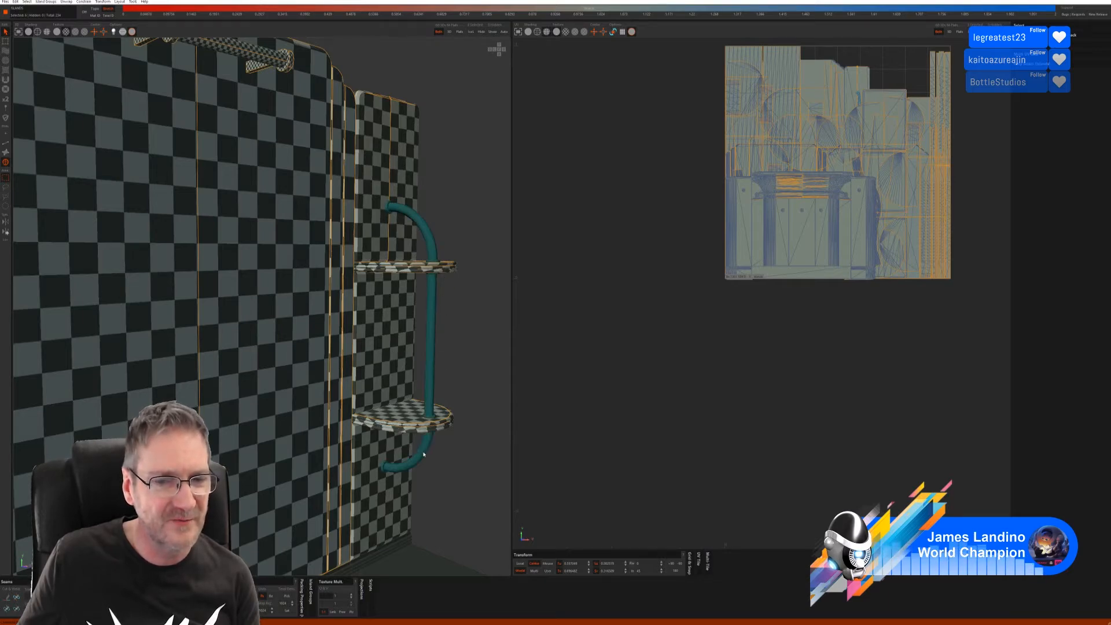
pyautogui.scroll(-6, 455, 401)
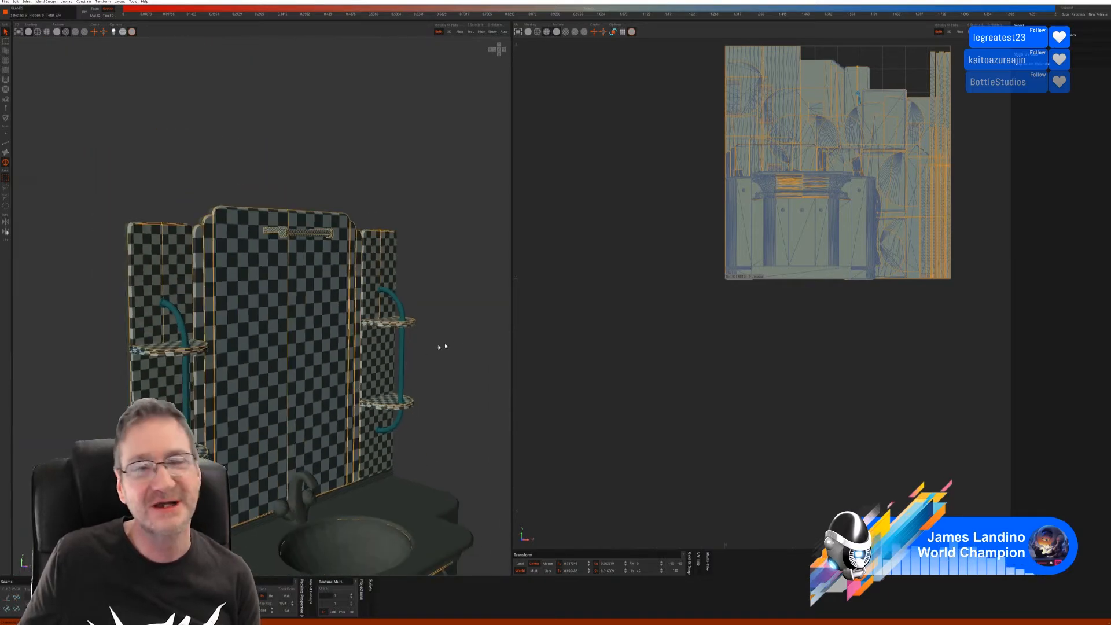
pyautogui.moveTo(435, 334); pyautogui.dragTo(431, 297, button='middle')
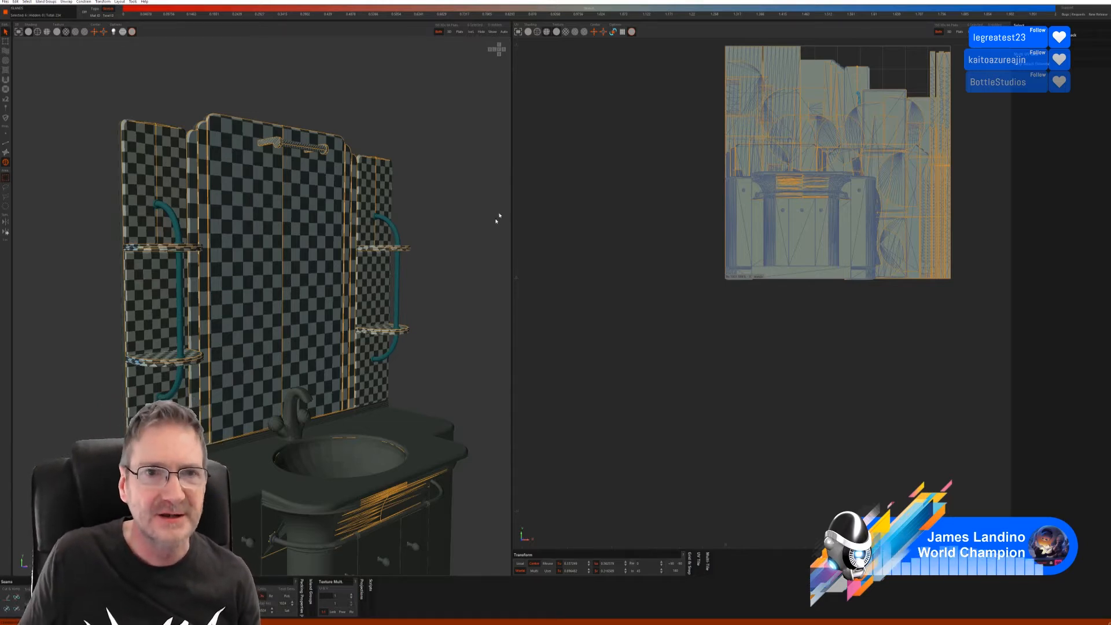
# Step: Isolate the two selected support tubes and switch to edge selection
pyautogui.click(482, 32)
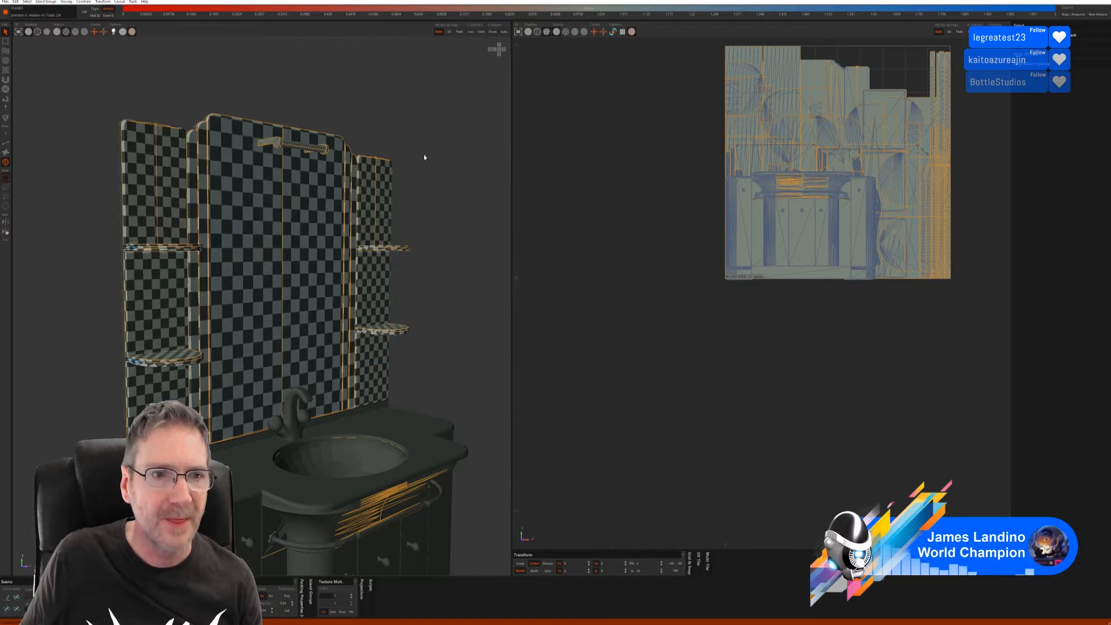
pyautogui.click(492, 32)
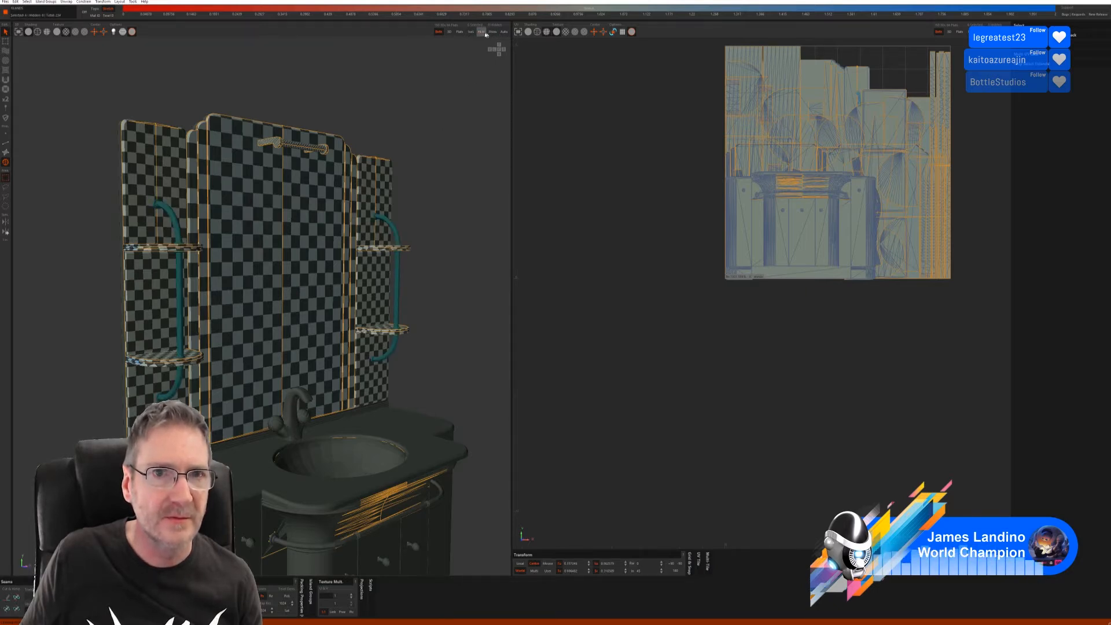
pyautogui.click(470, 32)
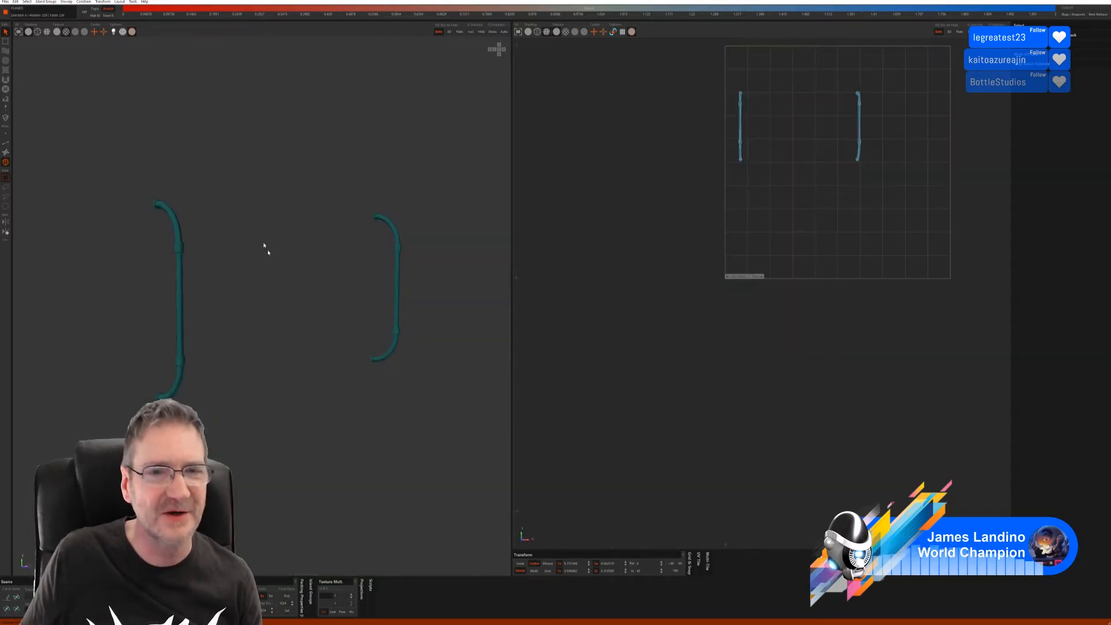
pyautogui.click(5, 143)
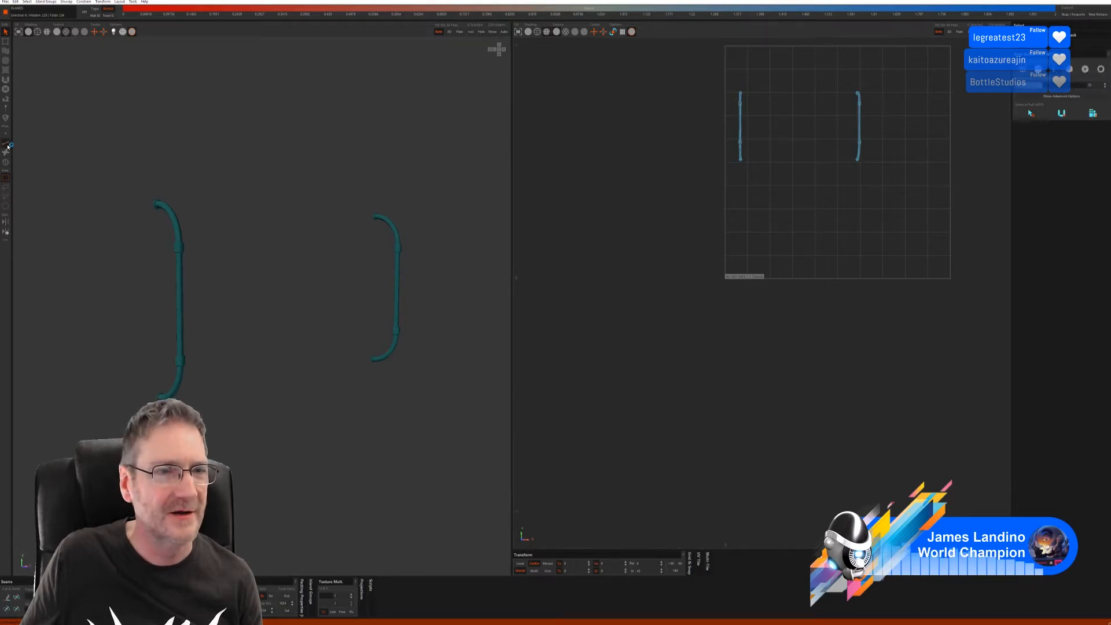
# Step: Try the automatic seam selection with the leaf, branch and trunk options on both support tubes, unfolding and packing the result
pyautogui.click(1040, 113)
pyautogui.click(1093, 113)
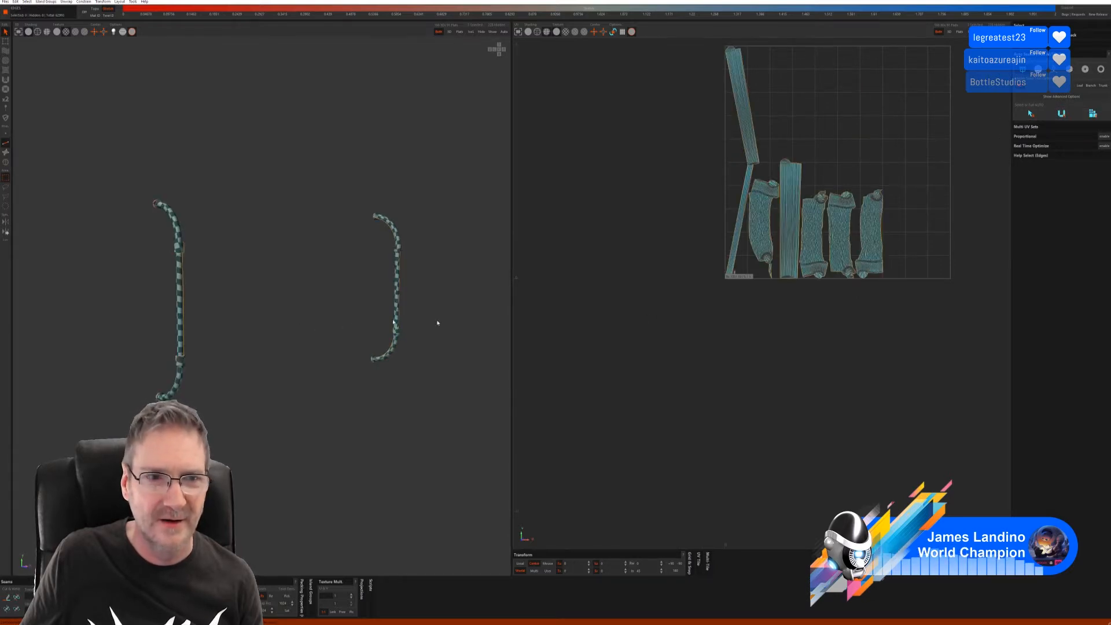
pyautogui.moveTo(230, 360); pyautogui.dragTo(248, 340, button='middle')
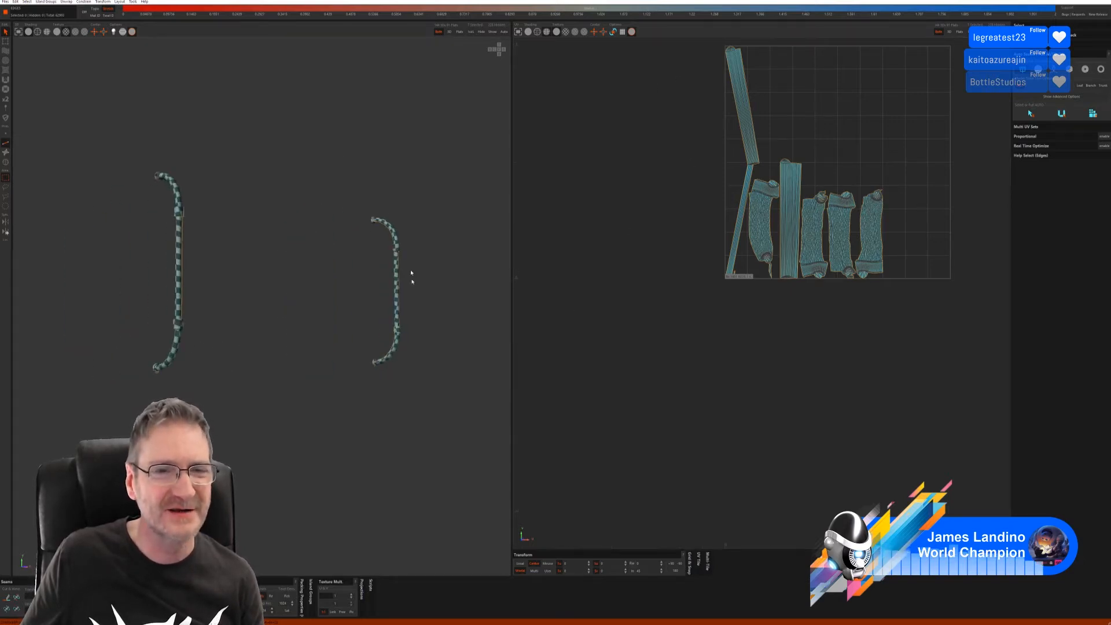
pyautogui.hotkey('ctrl', 'z')
pyautogui.hotkey('ctrl', 'z')
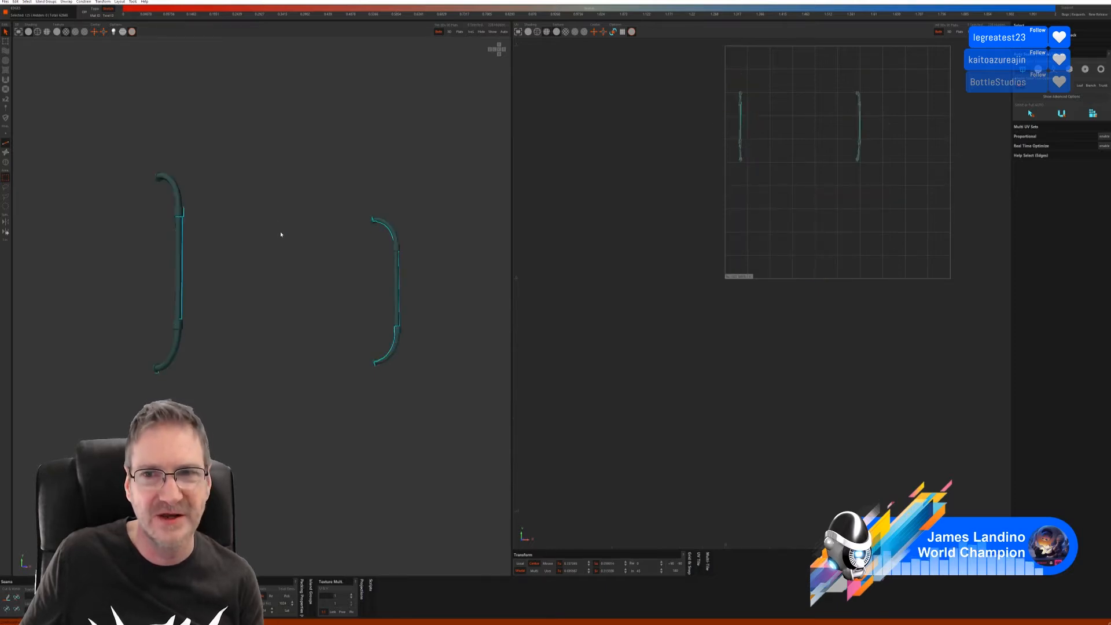
pyautogui.hotkey('ctrl', 'z')
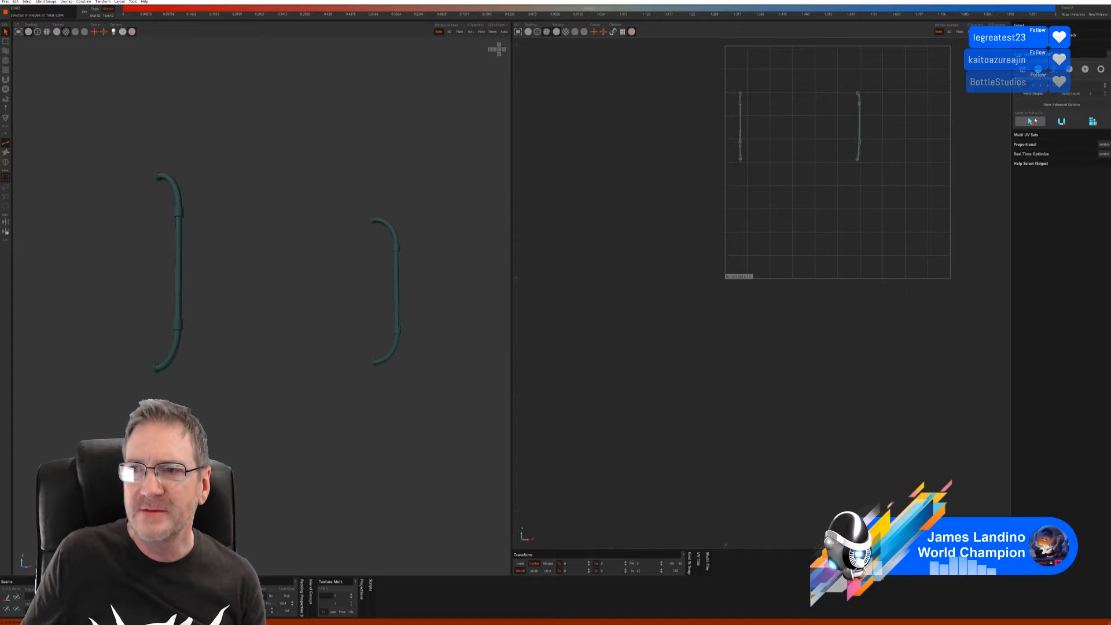
# Step: Try a different automatic seam method on the support tubes, unfold and pack them, and inspect the checker texture
pyautogui.click(1054, 124)
pyautogui.click(1091, 122)
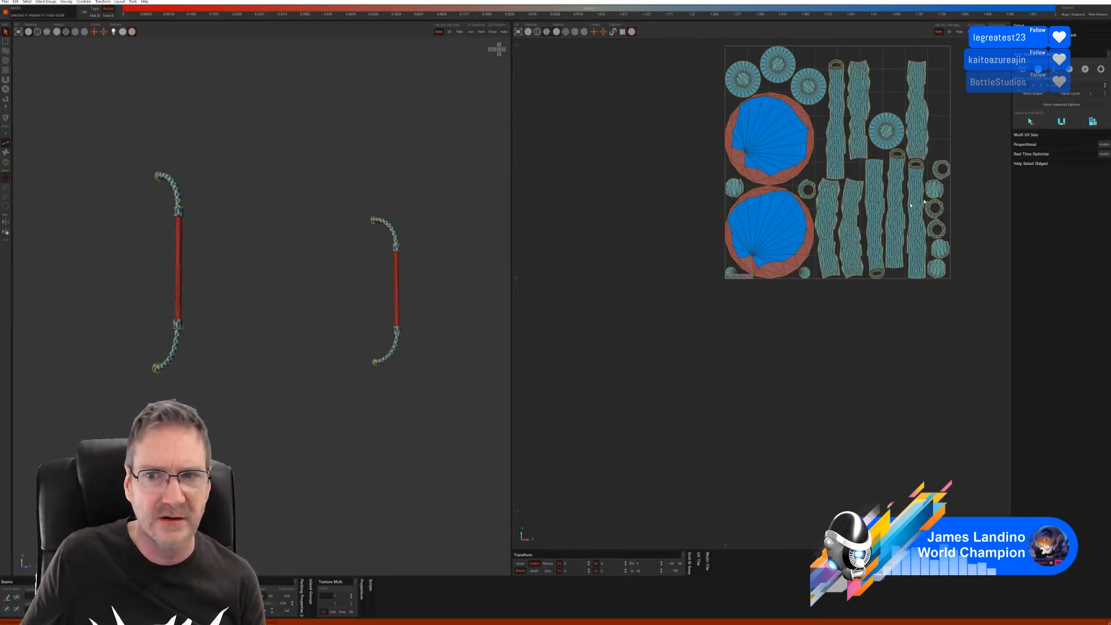
pyautogui.moveTo(305, 324); pyautogui.dragTo(252, 346, button='middle')
pyautogui.scroll(5, 341, 304)
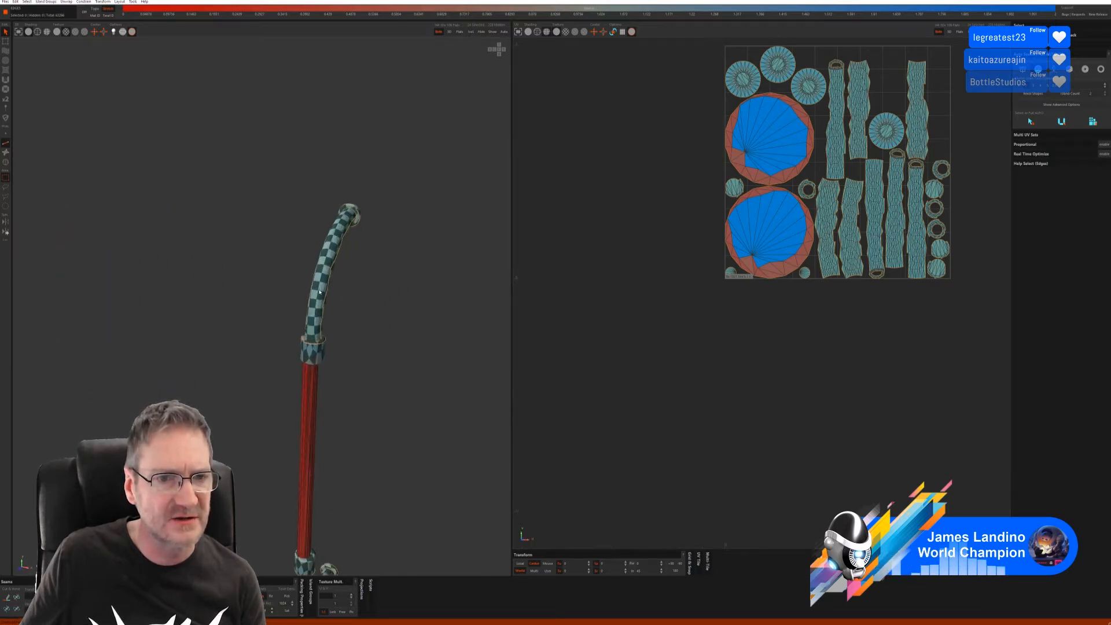
pyautogui.scroll(-3, 341, 321)
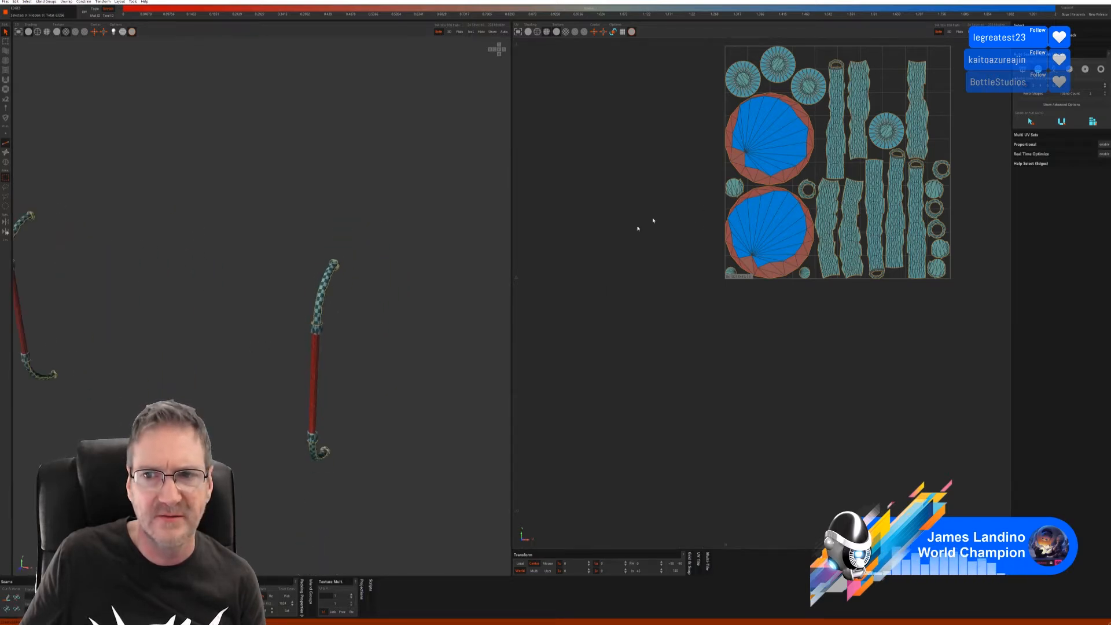
pyautogui.moveTo(241, 308); pyautogui.dragTo(292, 355, button='middle')
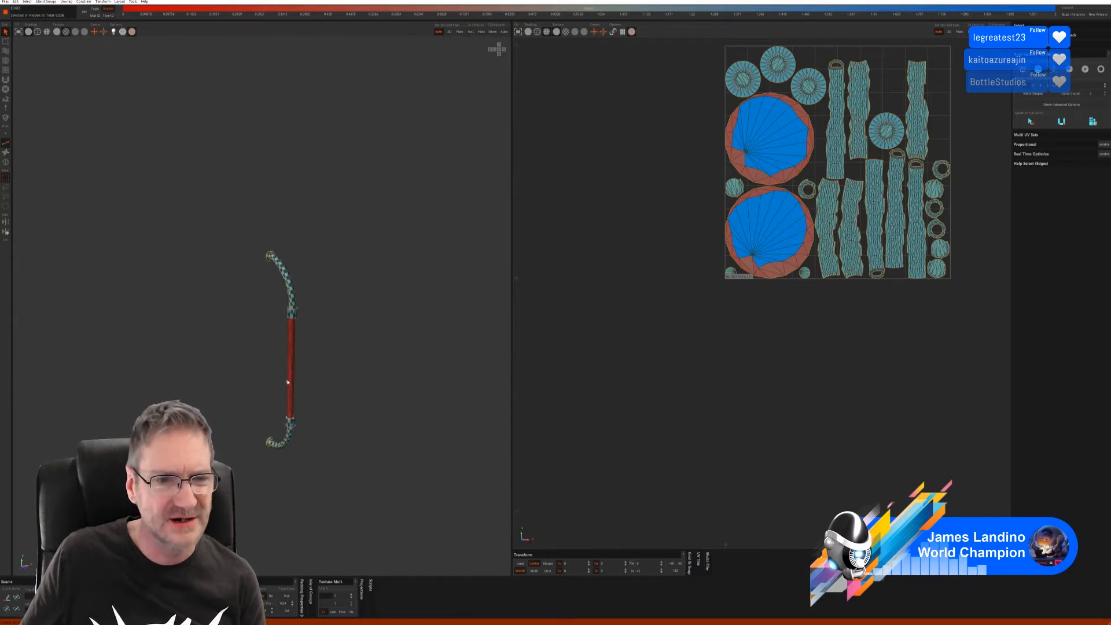
pyautogui.hotkey('ctrl', 'z')
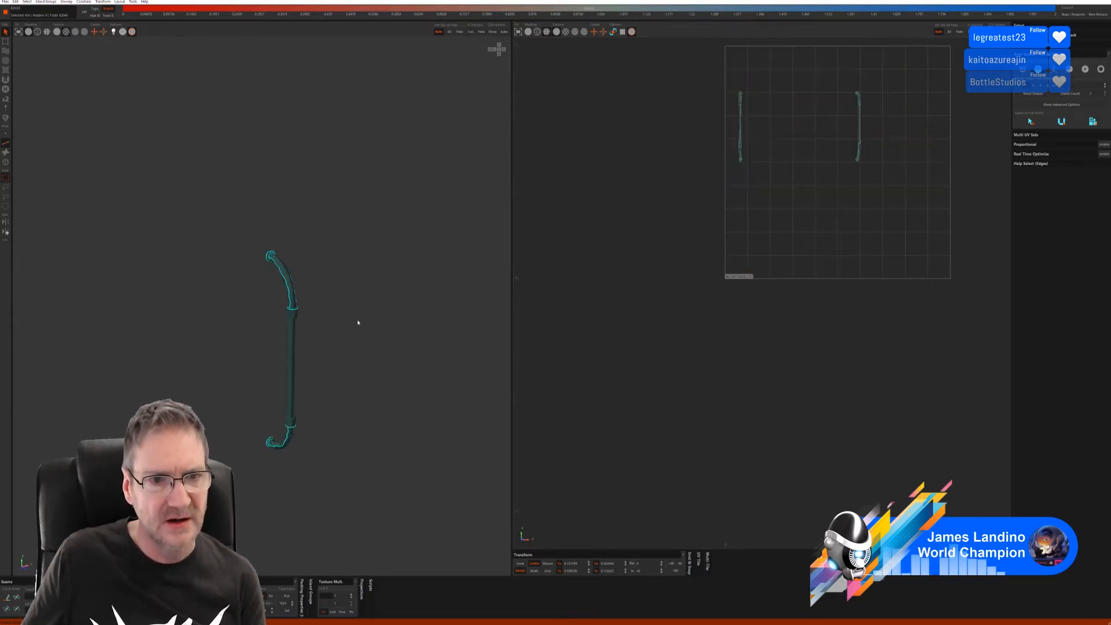
# Step: Try automatic sharp-edge seams on the support tubes, cutting, unfolding and packing their islands
pyautogui.click(1054, 71)
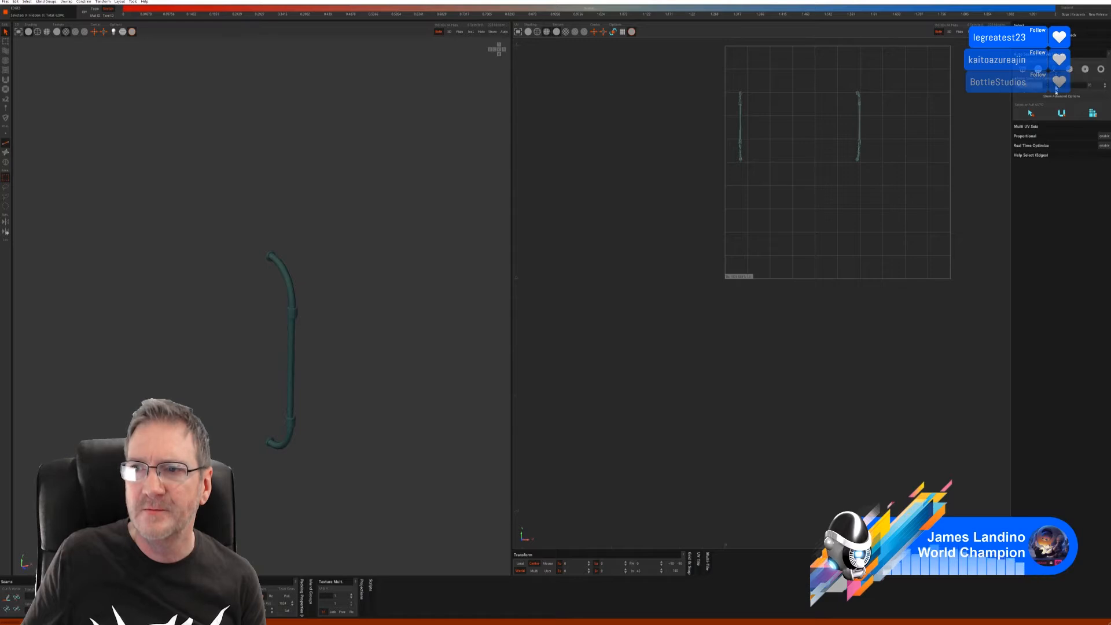
pyautogui.click(1086, 115)
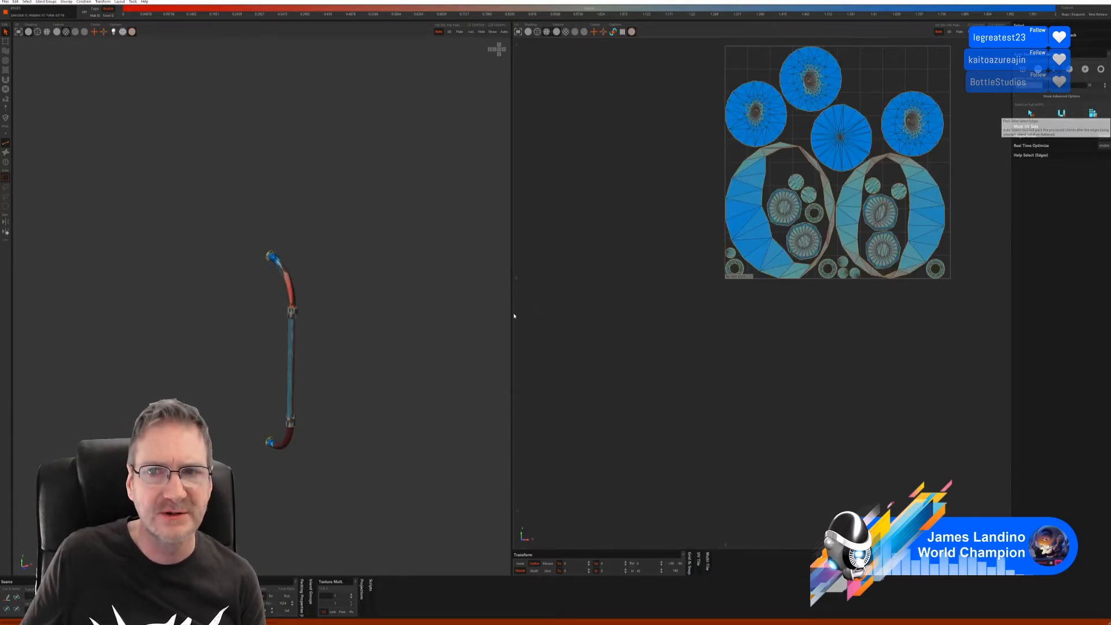
pyautogui.hotkey('ctrl', 'z')
pyautogui.hotkey('ctrl', 'z')
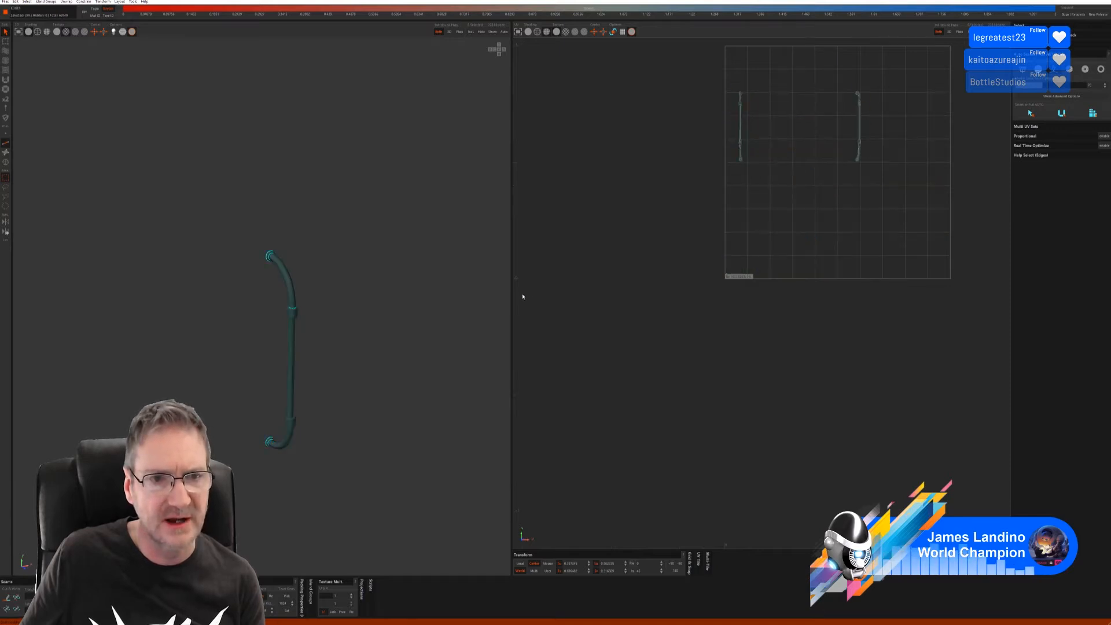
# Step: Cut both support tubes with automatic box seams, unfold and pack their islands, and inspect the checker texture
pyautogui.click(909, 216)
pyautogui.click(1062, 96)
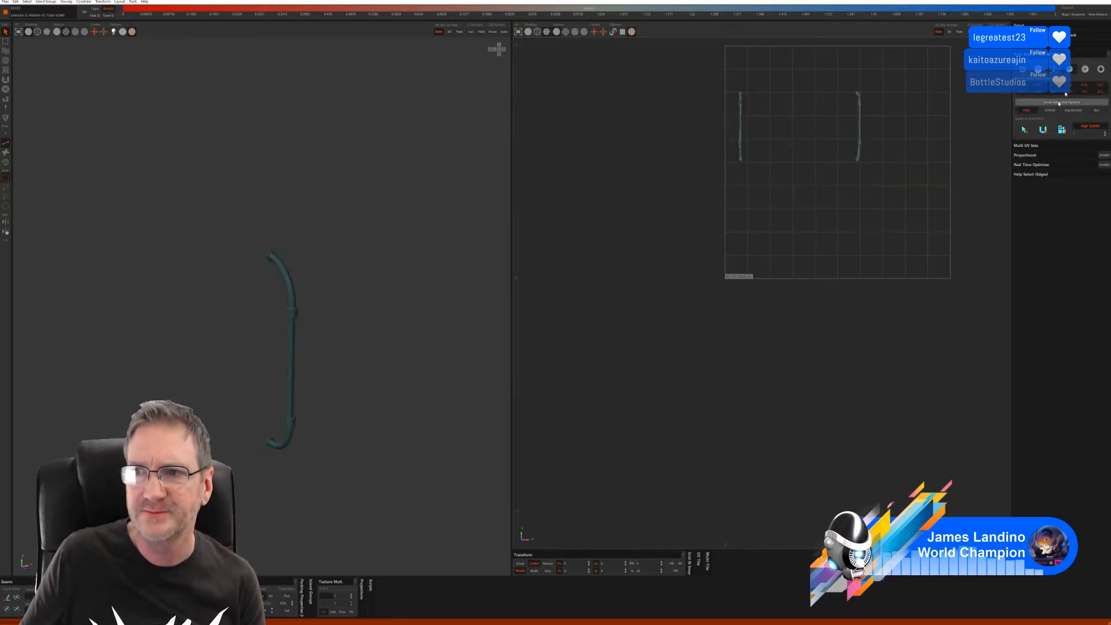
pyautogui.click(1042, 130)
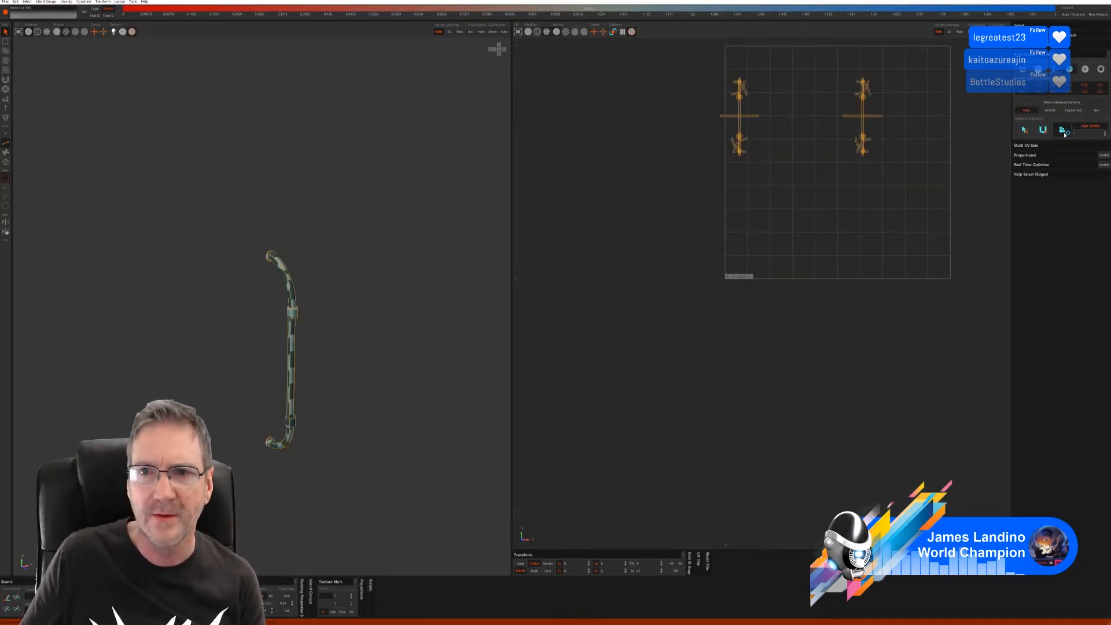
pyautogui.keyDown('alt'); pyautogui.moveTo(369, 341); pyautogui.dragTo(297, 377); pyautogui.keyUp('alt')
pyautogui.keyDown('alt'); pyautogui.moveTo(327, 342); pyautogui.dragTo(317, 331); pyautogui.keyUp('alt')
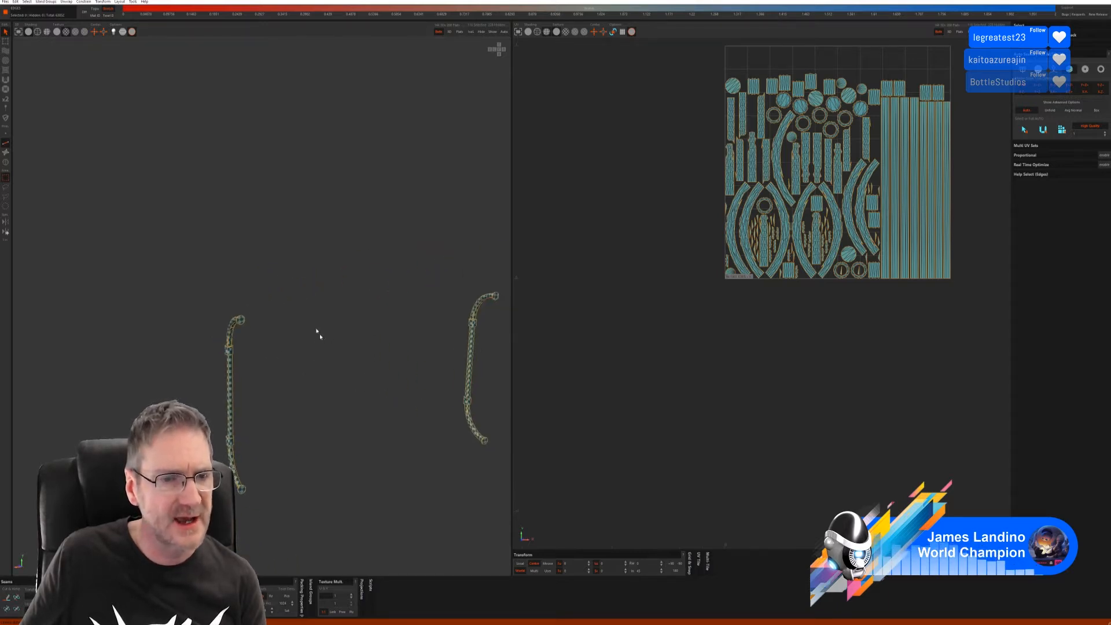
pyautogui.keyDown('alt'); pyautogui.moveTo(320, 333); pyautogui.dragTo(265, 272, button='middle'); pyautogui.keyUp('alt')
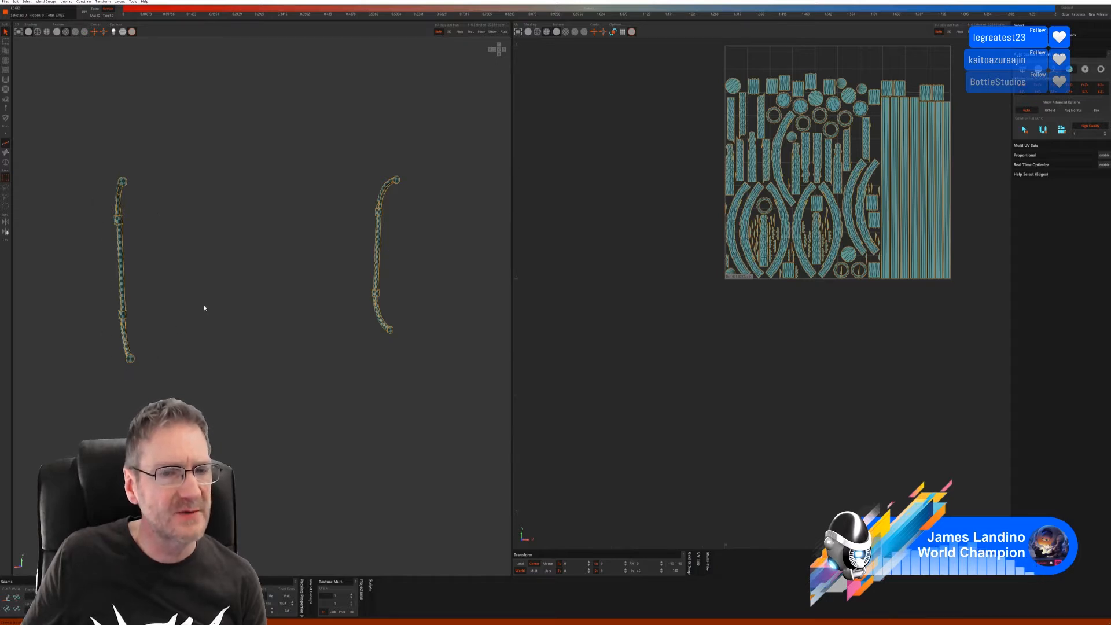
pyautogui.keyDown('alt'); pyautogui.moveTo(203, 307); pyautogui.dragTo(240, 304); pyautogui.keyUp('alt')
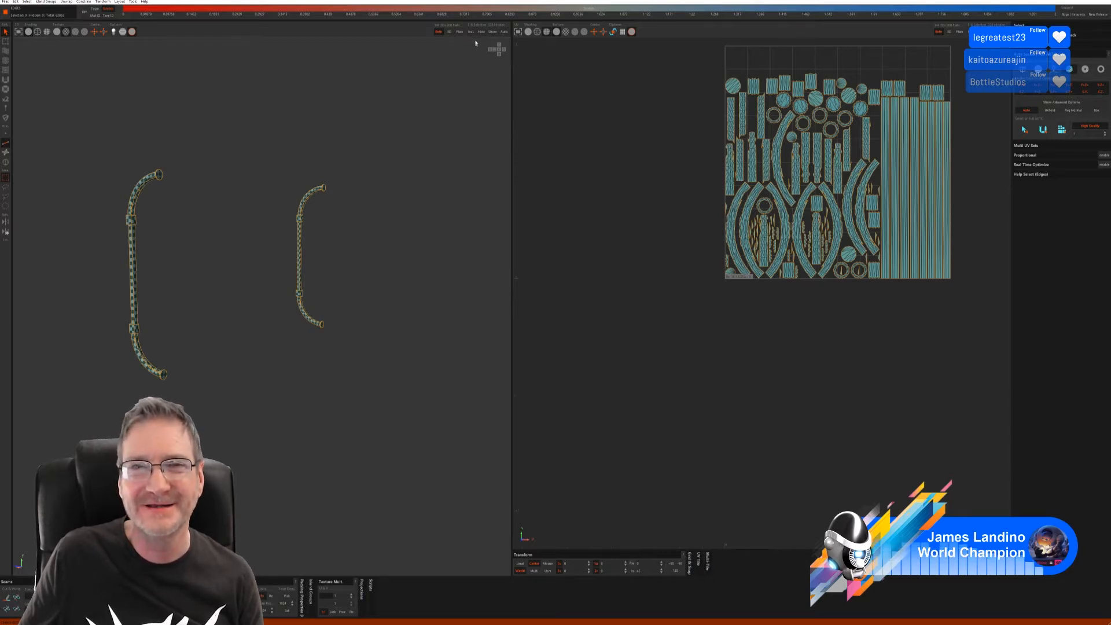
# Step: Show the whole vanity again, isolate the countertop, and switch to edge selection
pyautogui.click(492, 31)
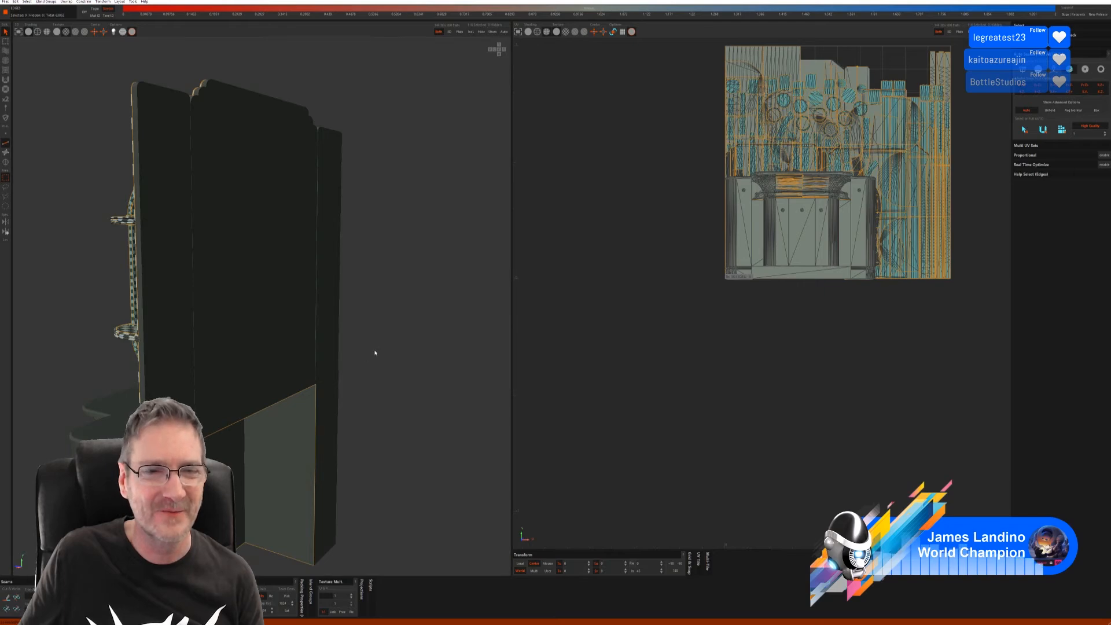
pyautogui.keyDown('alt'); pyautogui.moveTo(453, 350); pyautogui.dragTo(439, 280); pyautogui.keyUp('alt')
pyautogui.scroll(-3, 394, 362)
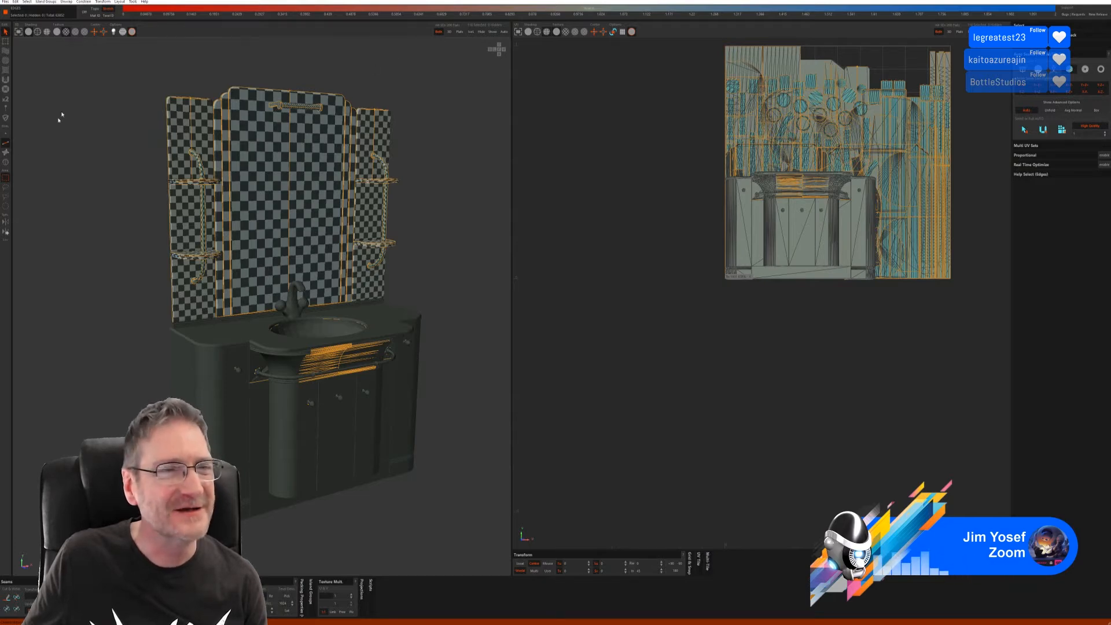
pyautogui.click(6, 162)
pyautogui.click(382, 257)
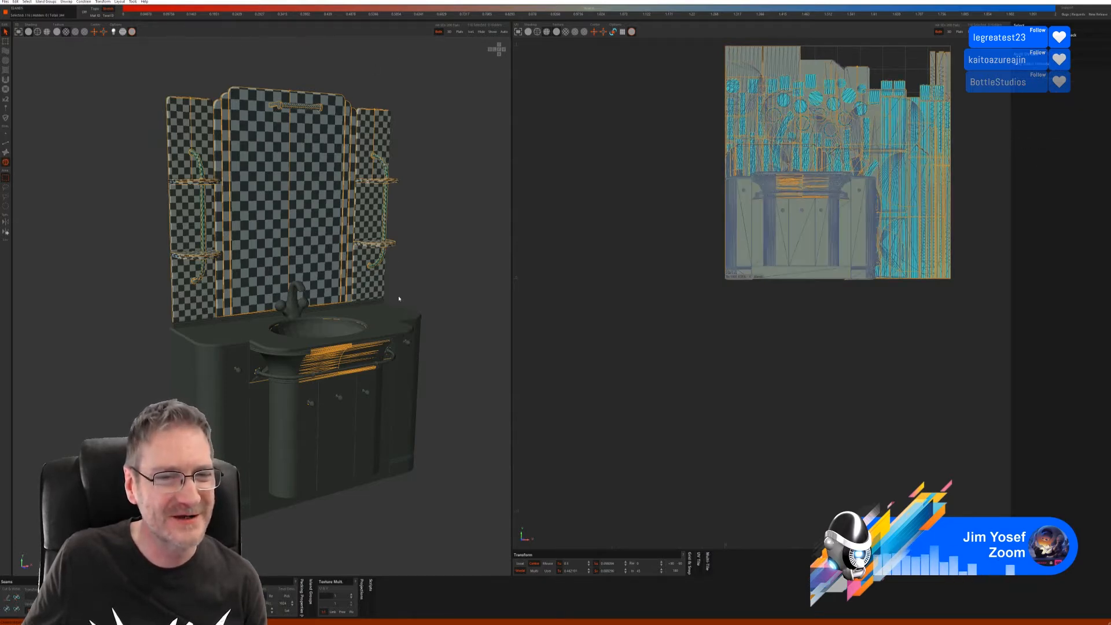
pyautogui.click(229, 334)
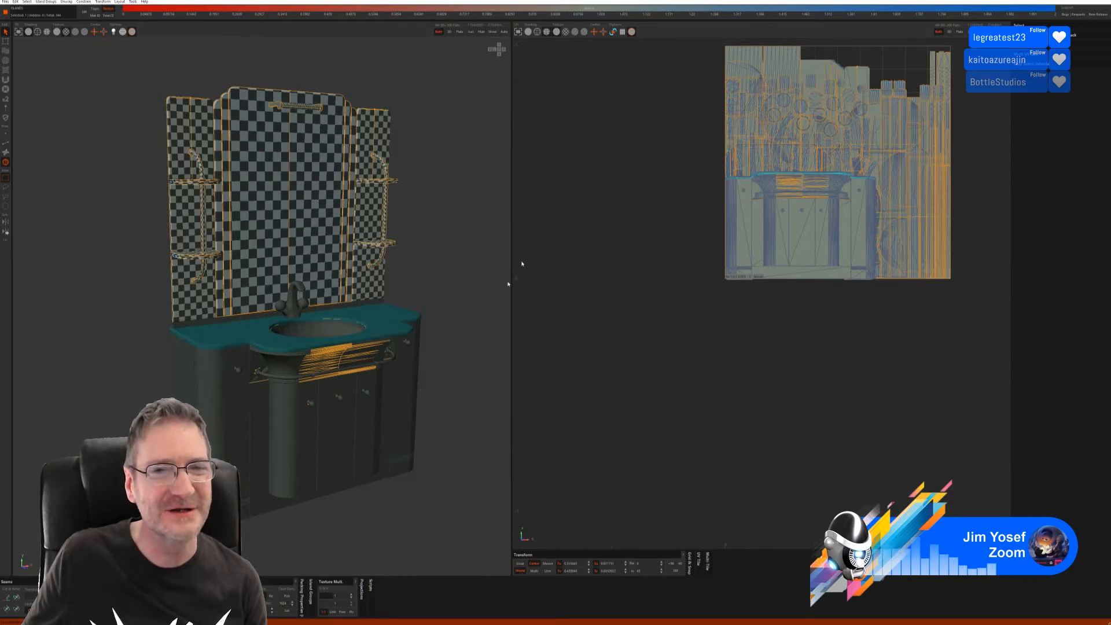
pyautogui.click(470, 31)
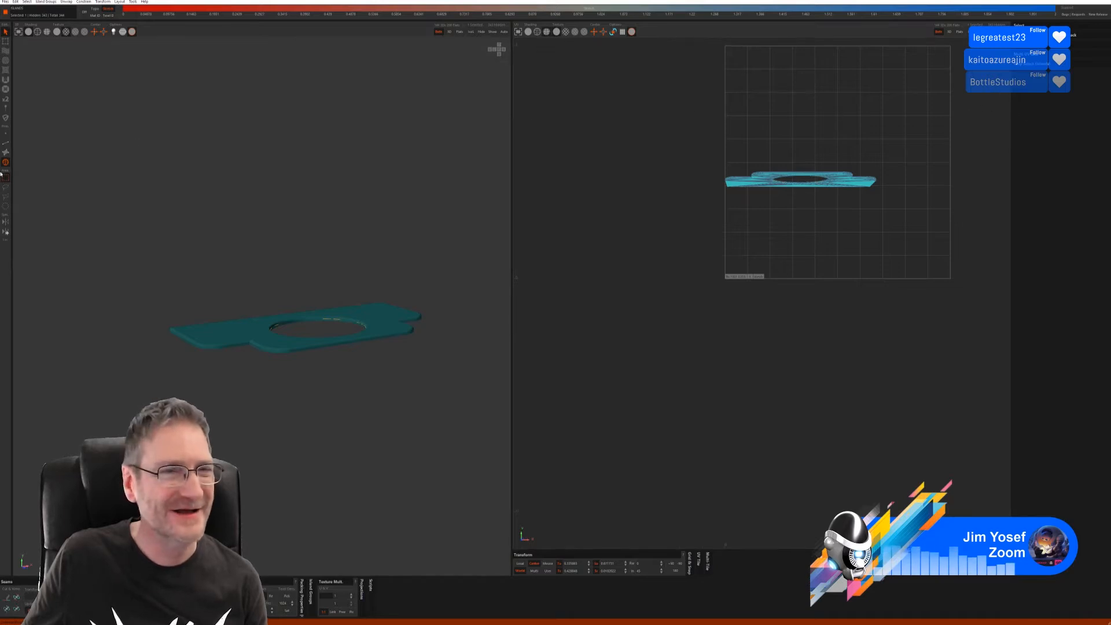
pyautogui.click(7, 143)
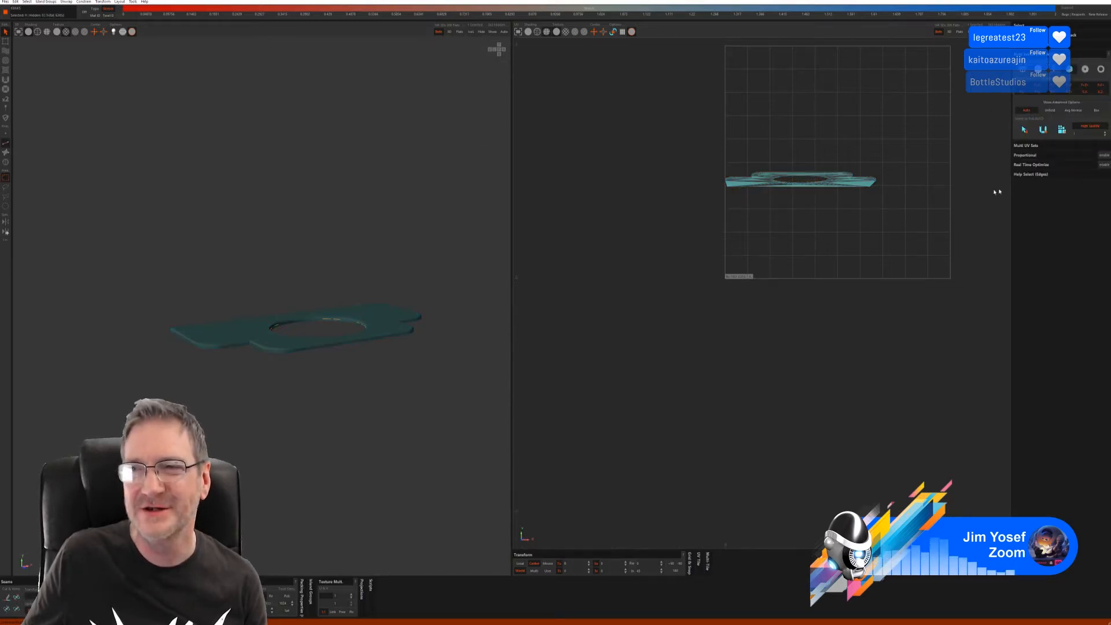
# Step: Try the automatic seam selection with the leaf, branch and trunk options on the countertop, unfolding and packing it, and undo the result
pyautogui.click(1022, 70)
pyautogui.click(1032, 114)
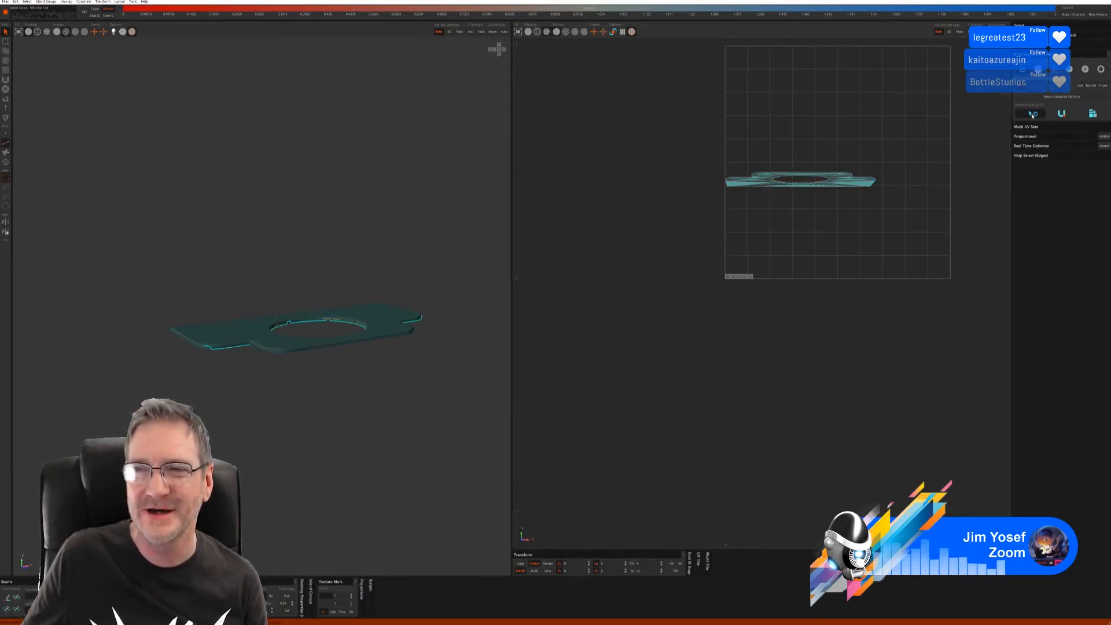
pyautogui.click(1062, 115)
pyautogui.click(1093, 114)
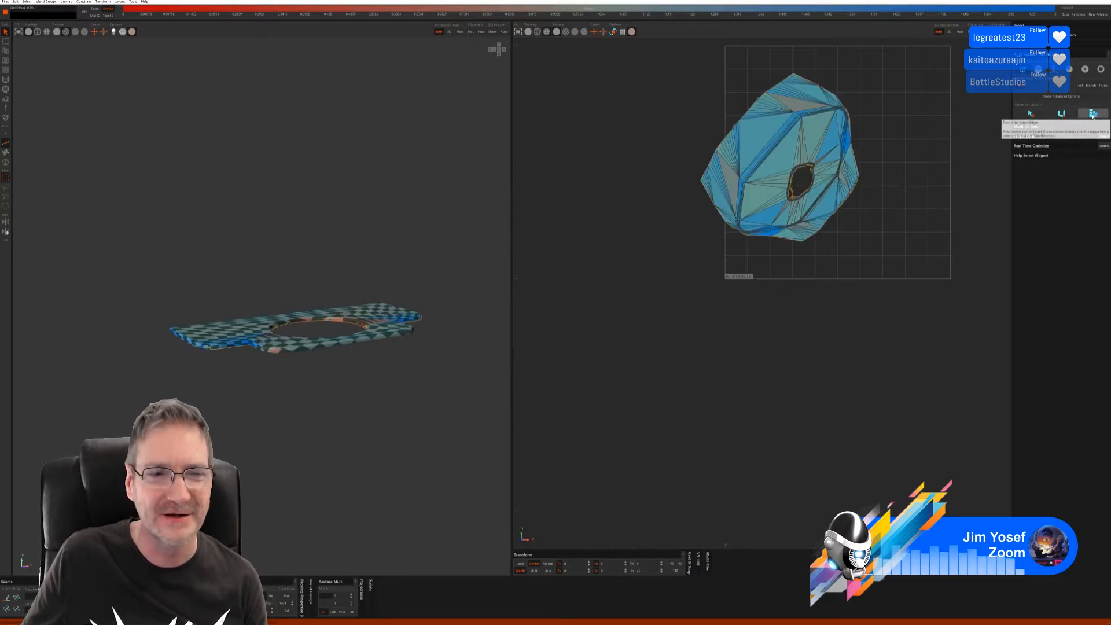
pyautogui.hotkey('ctrl', 'z')
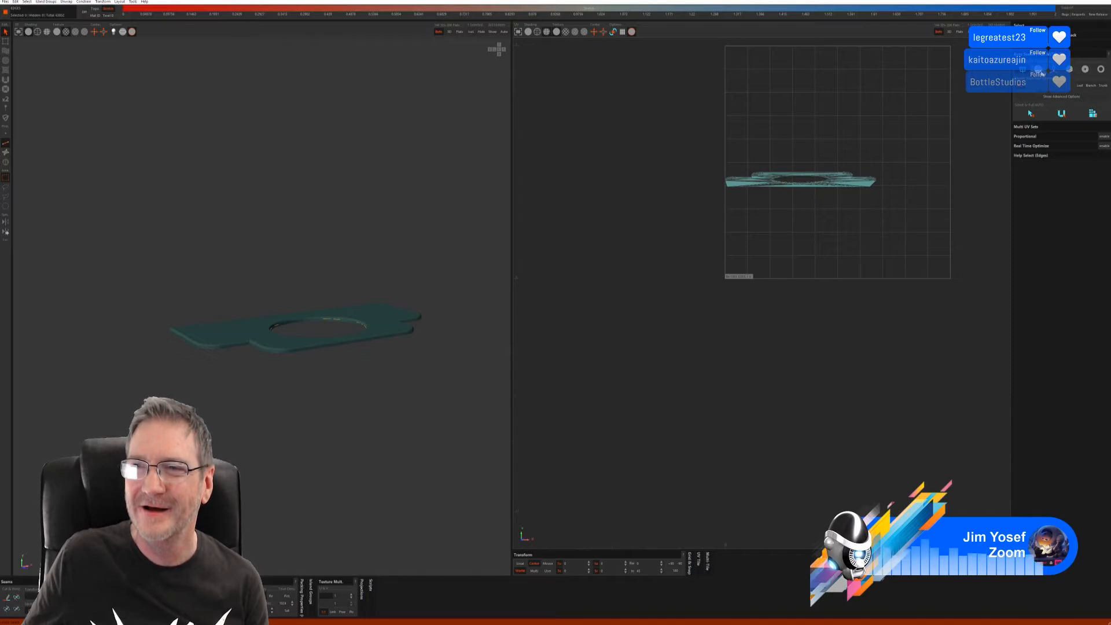
# Step: Try automatic mosaic seams on the countertop, unfold and pack it, and undo the result after inspecting the checker texture
pyautogui.click(1053, 123)
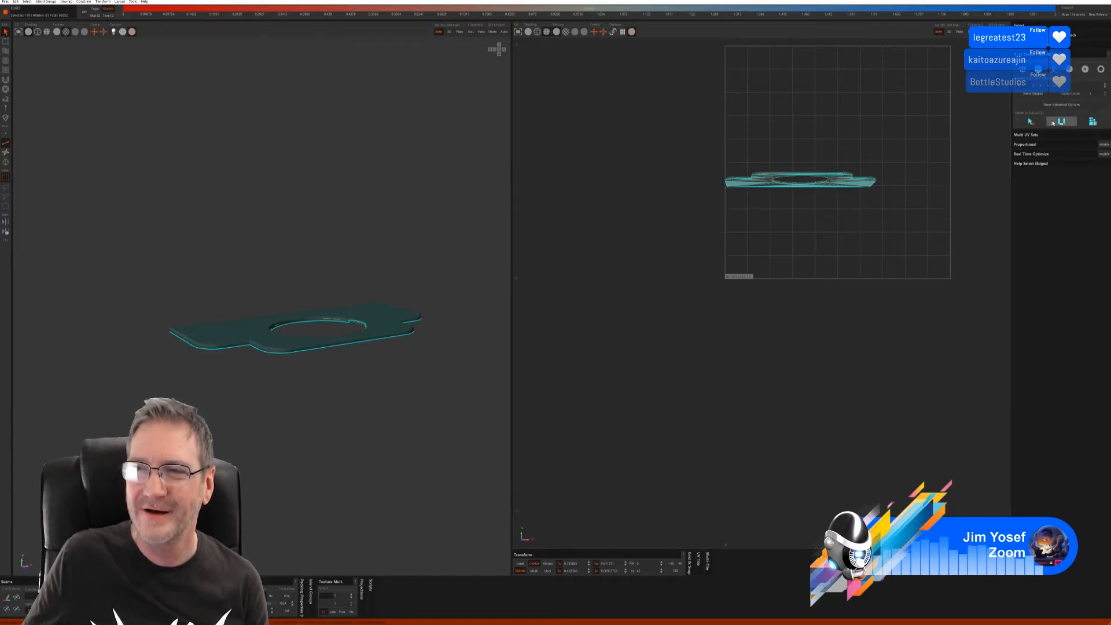
pyautogui.click(1093, 121)
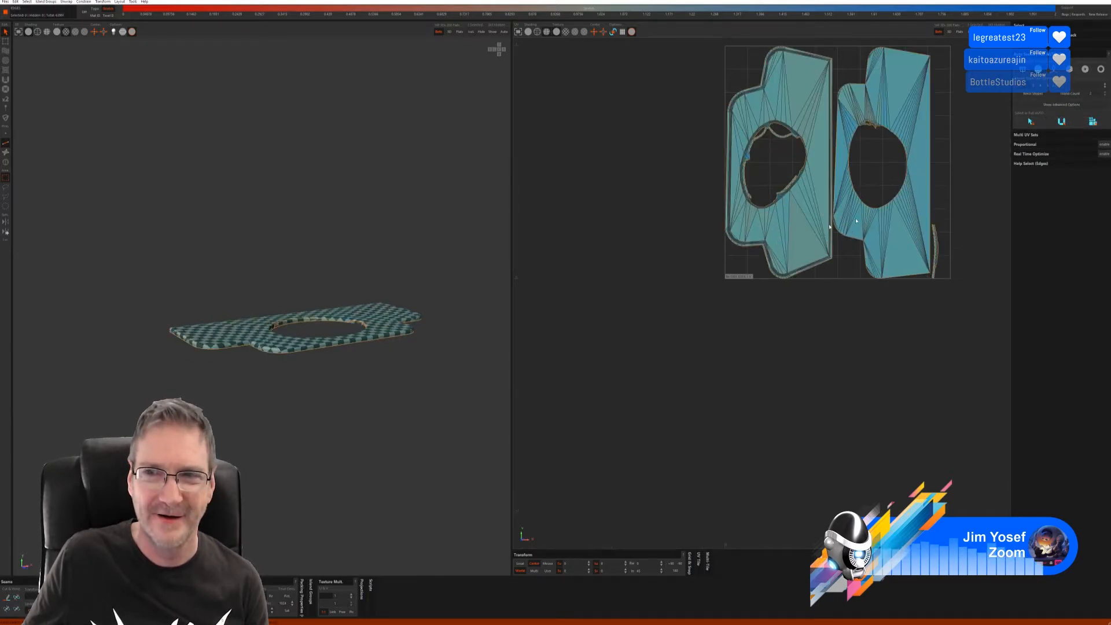
pyautogui.keyDown('alt'); pyautogui.moveTo(410, 294); pyautogui.dragTo(405, 307); pyautogui.keyUp('alt')
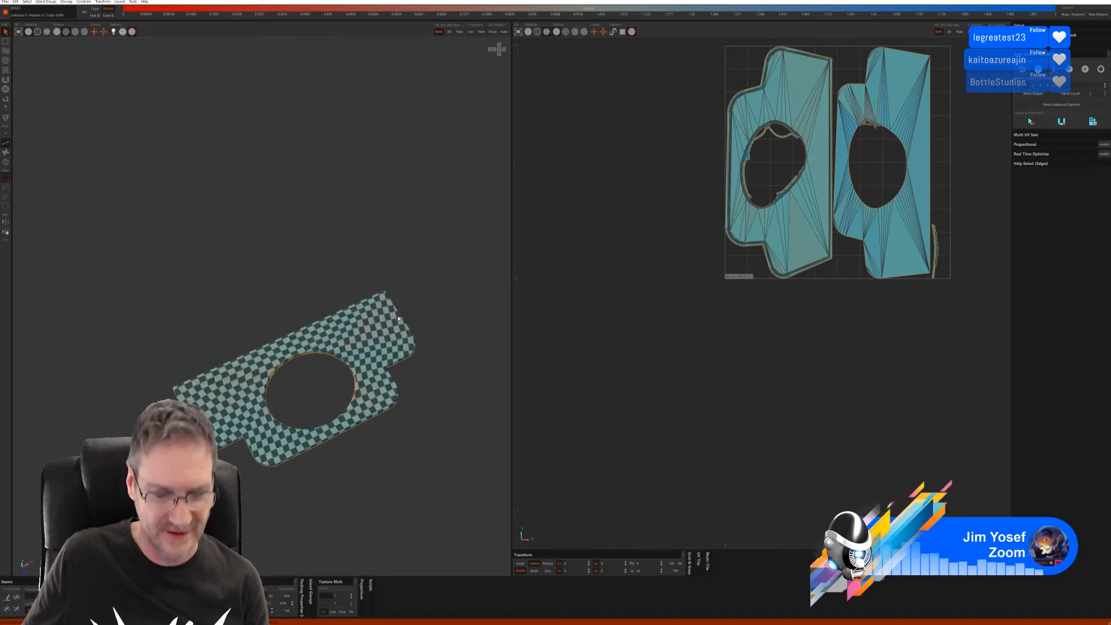
pyautogui.hotkey('ctrl', 'z')
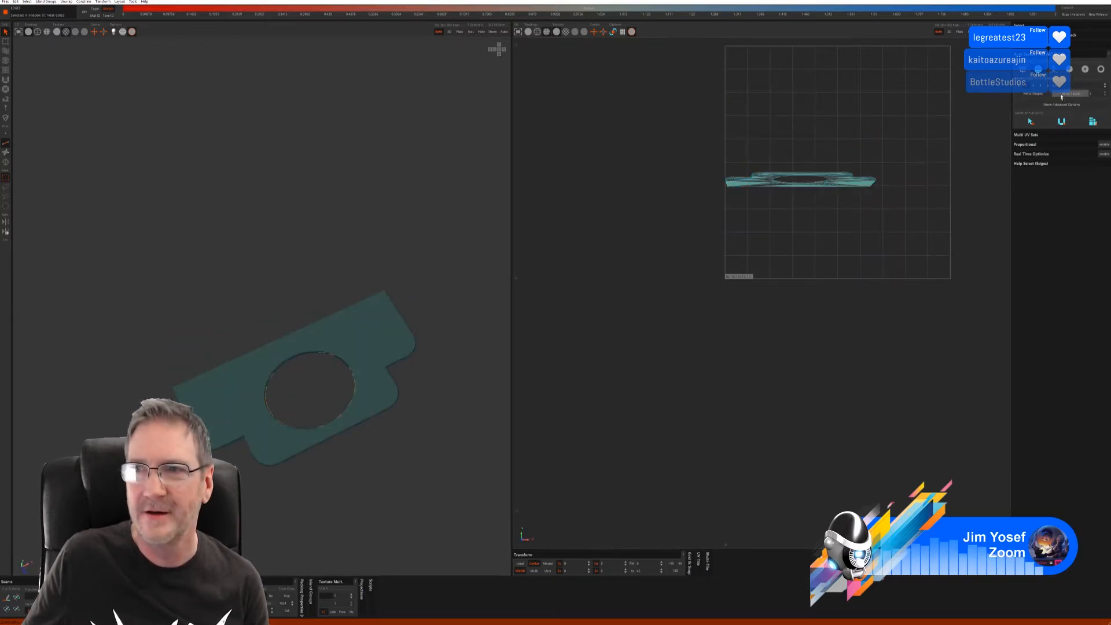
# Step: Try automatic sharp-edge seams on the countertop, unfold and pack its islands, and undo the result
pyautogui.click(1023, 69)
pyautogui.click(1038, 114)
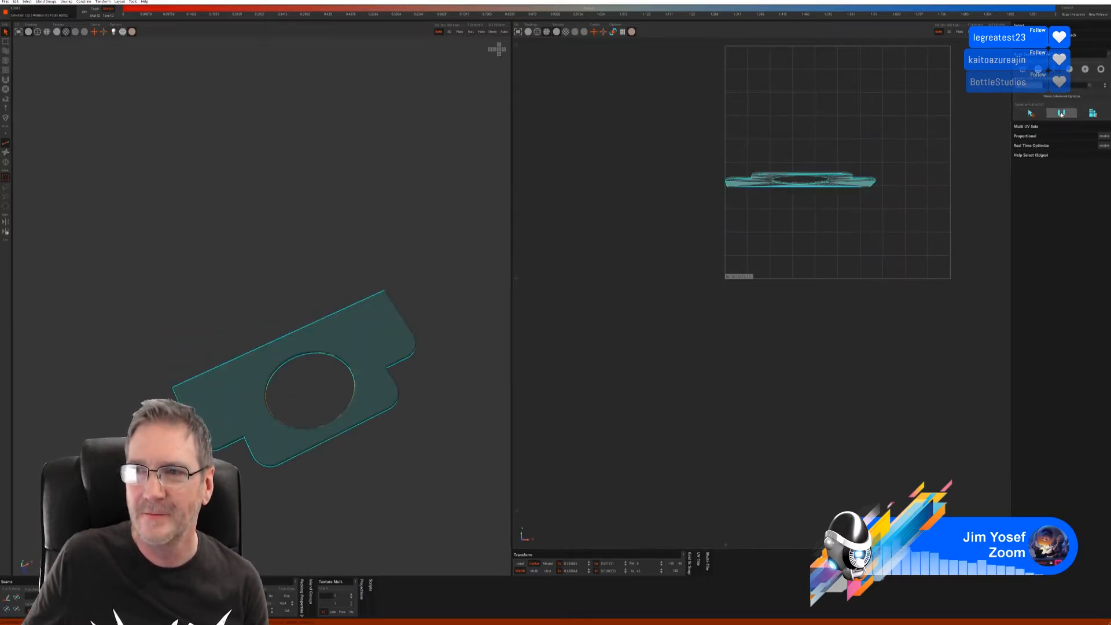
pyautogui.click(1093, 113)
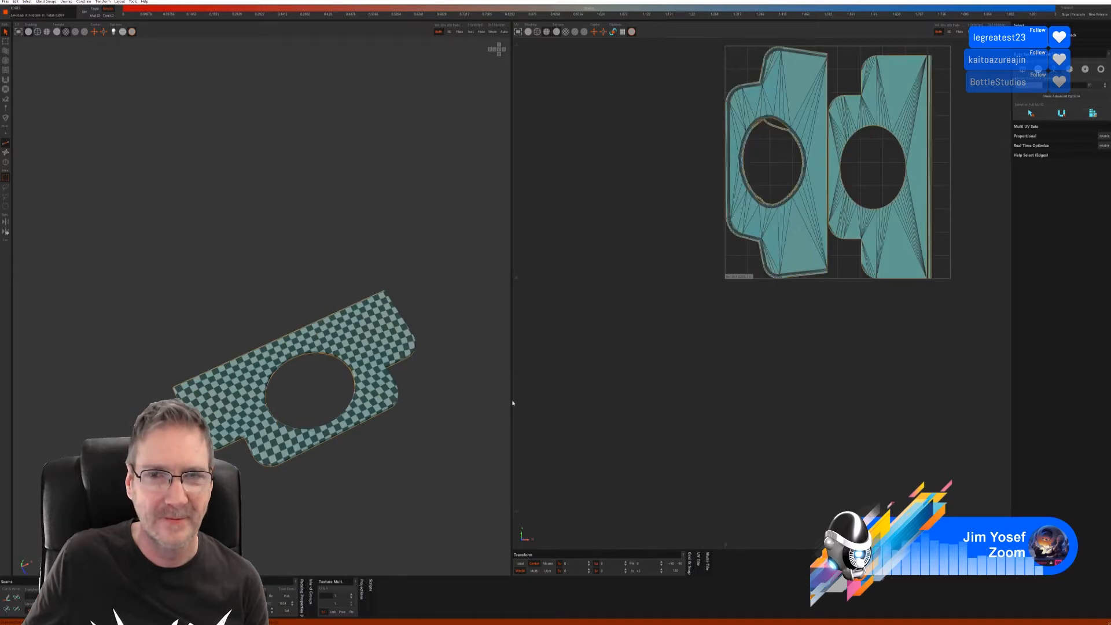
pyautogui.moveTo(471, 409); pyautogui.dragTo(464, 370, button='middle')
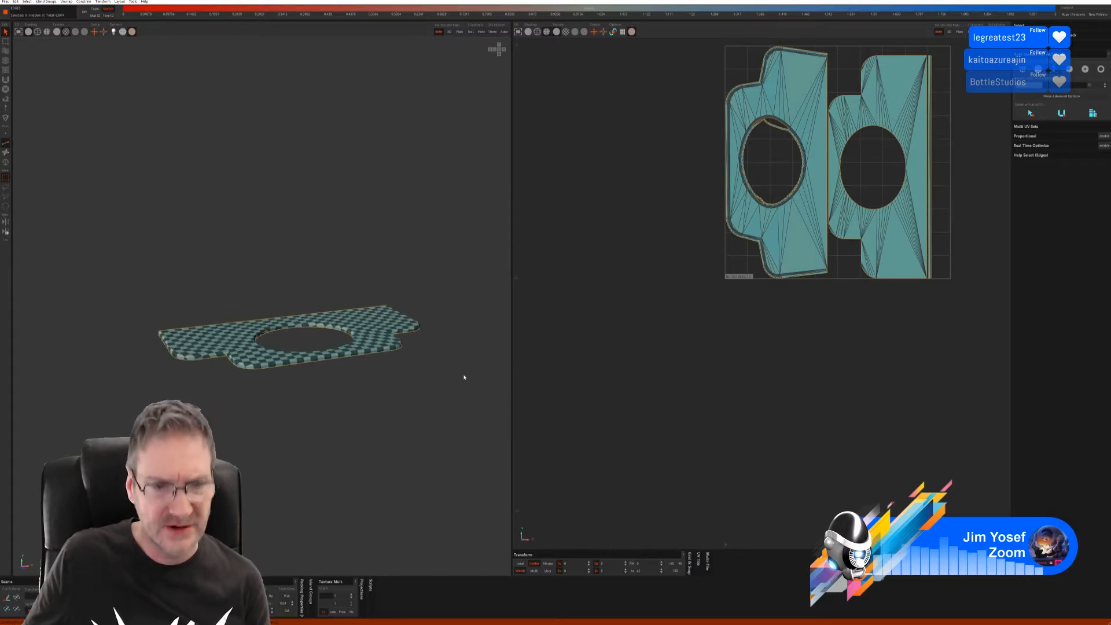
pyautogui.hotkey('ctrl', 'z')
pyautogui.hotkey('ctrl', 'z')
pyautogui.hotkey('ctrl', 'z')
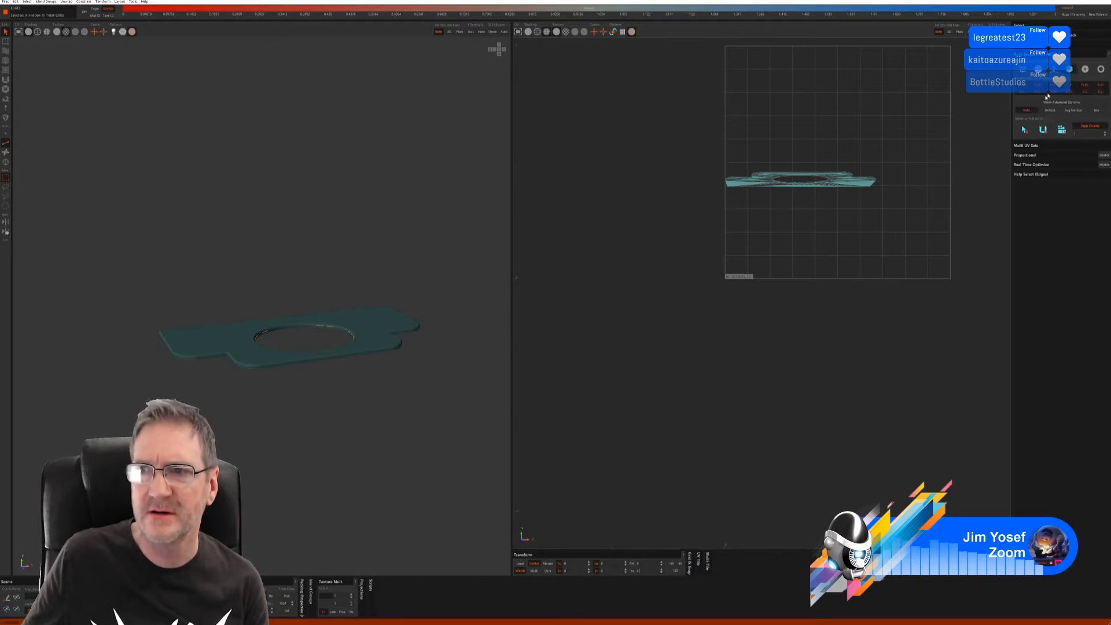
# Step: Cut the countertop with automatic box seams, unfold and pack its islands, and inspect the checker texture
pyautogui.click(1042, 131)
pyautogui.click(1061, 130)
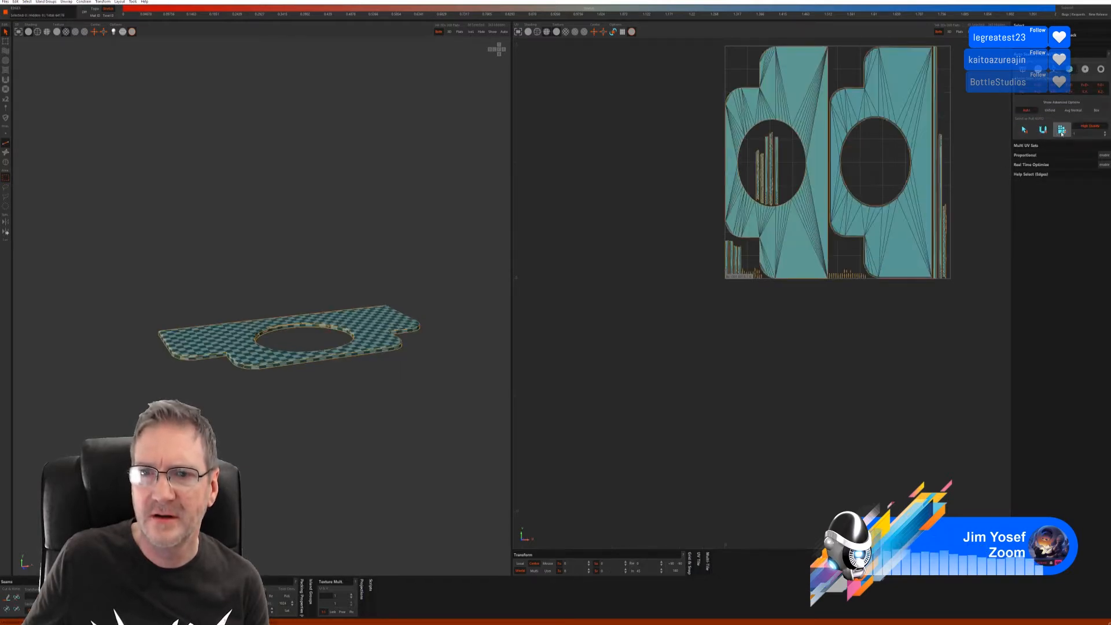
pyautogui.moveTo(378, 400); pyautogui.dragTo(264, 342, button='middle')
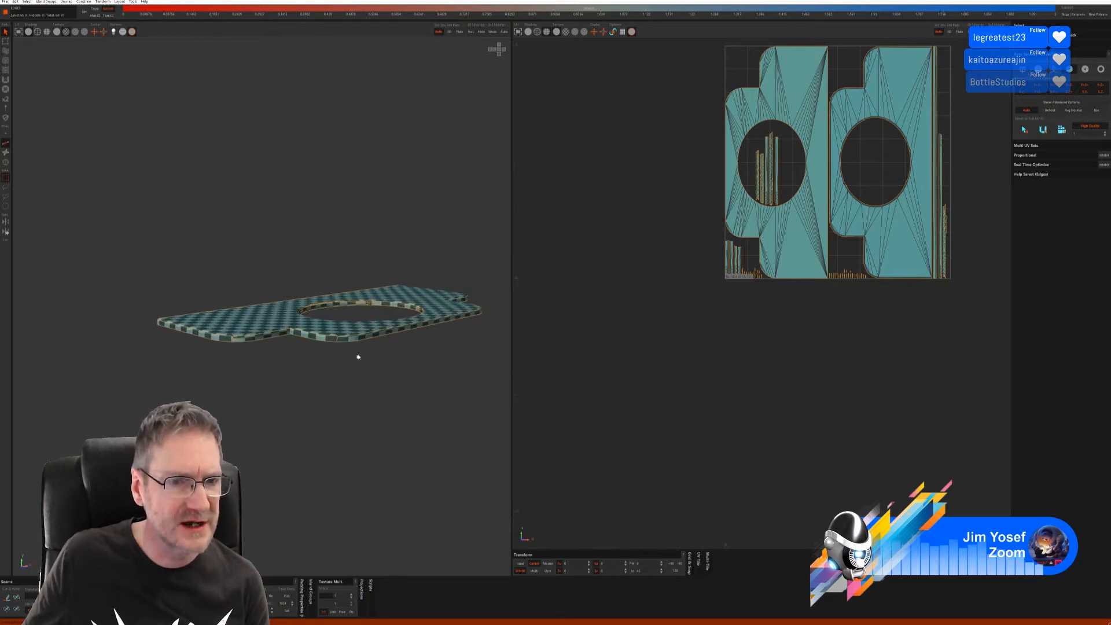
pyautogui.moveTo(357, 354); pyautogui.dragTo(398, 220, button='middle')
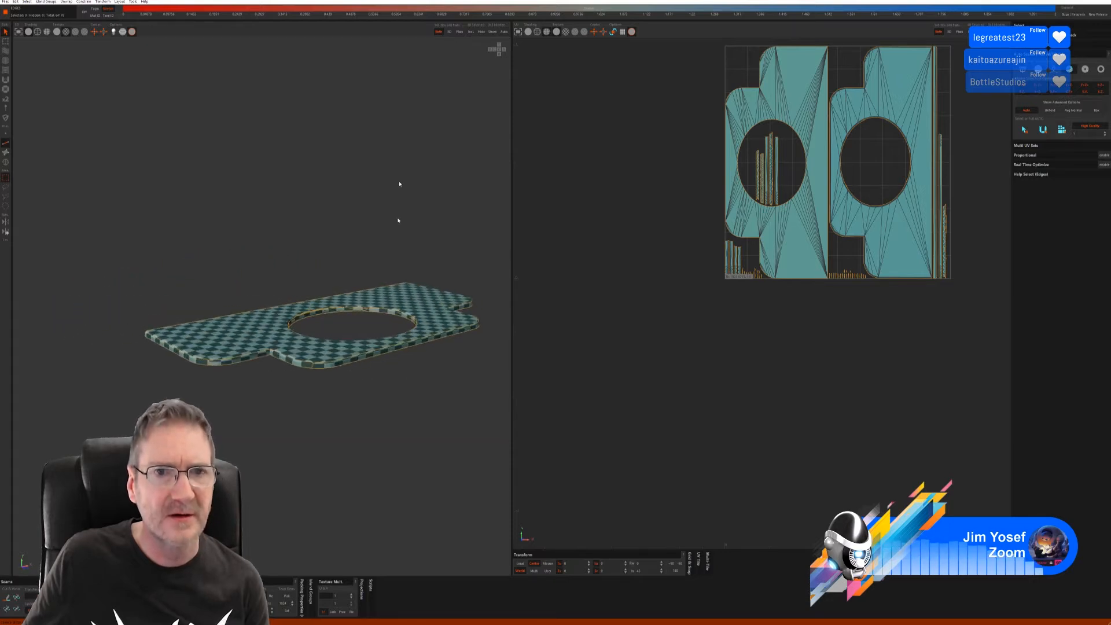
# Step: Show the whole vanity again, isolate the sink basin, and switch to edge selection
pyautogui.click(492, 32)
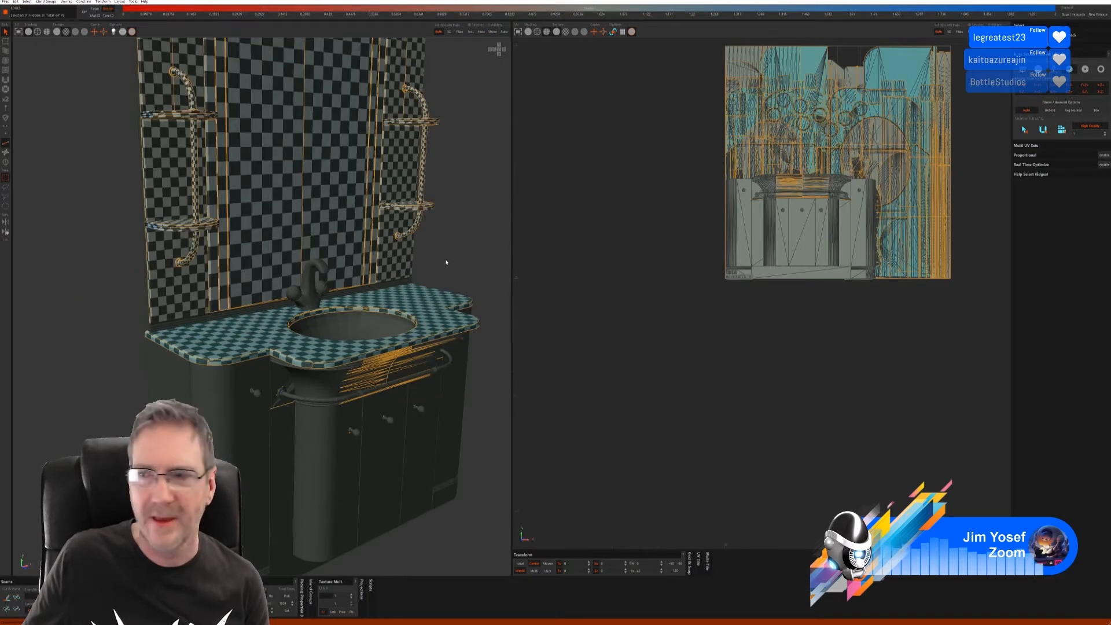
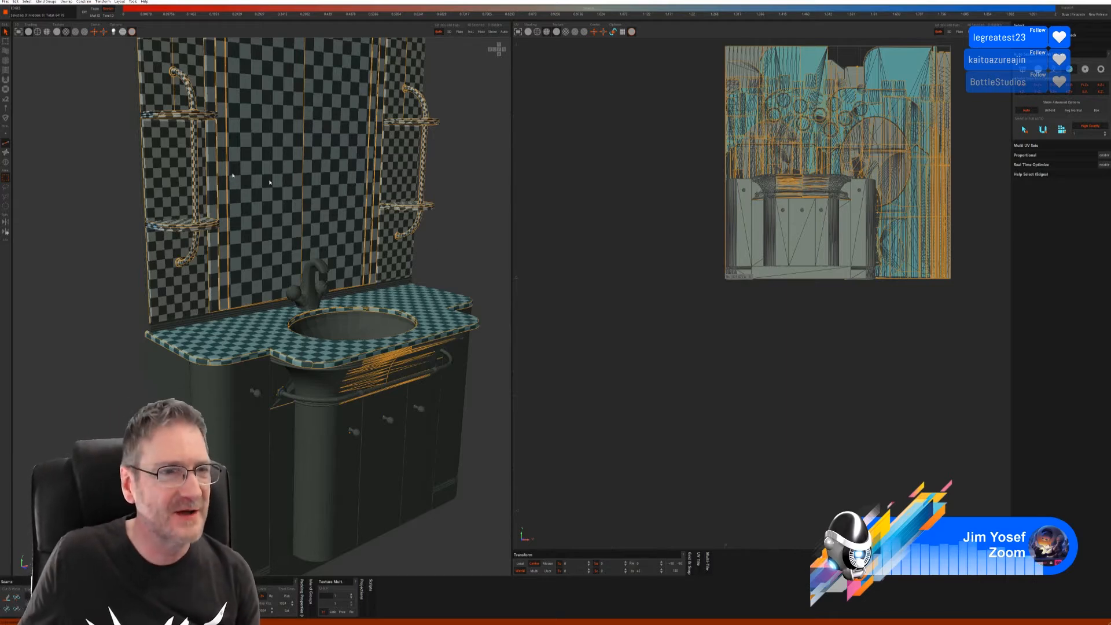
pyautogui.click(5, 162)
pyautogui.hotkey('ctrl', 'a')
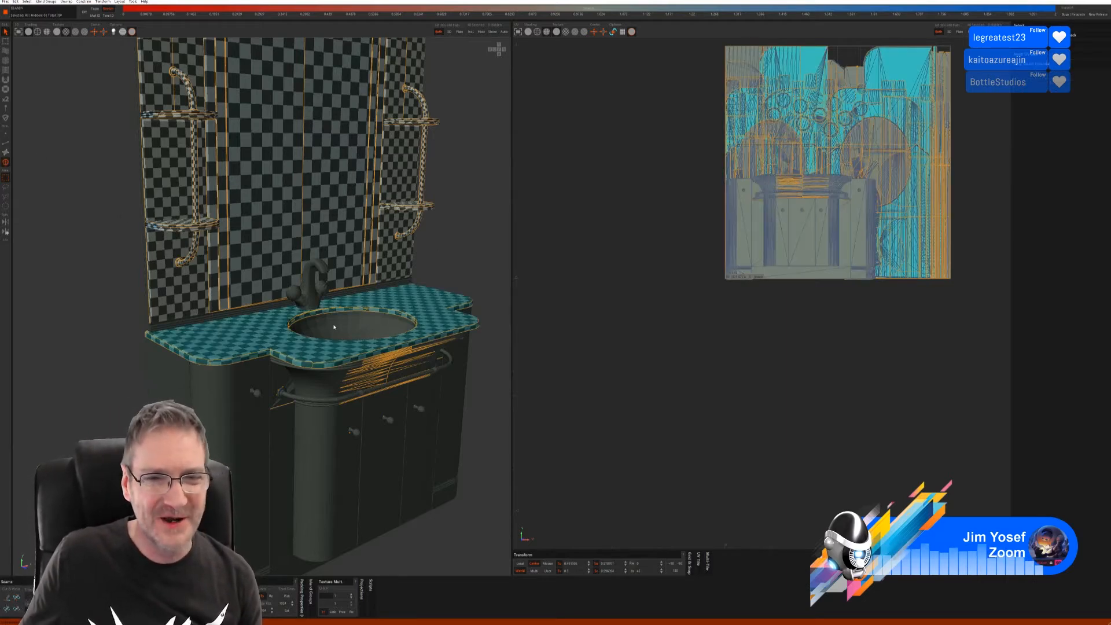
pyautogui.click(334, 327)
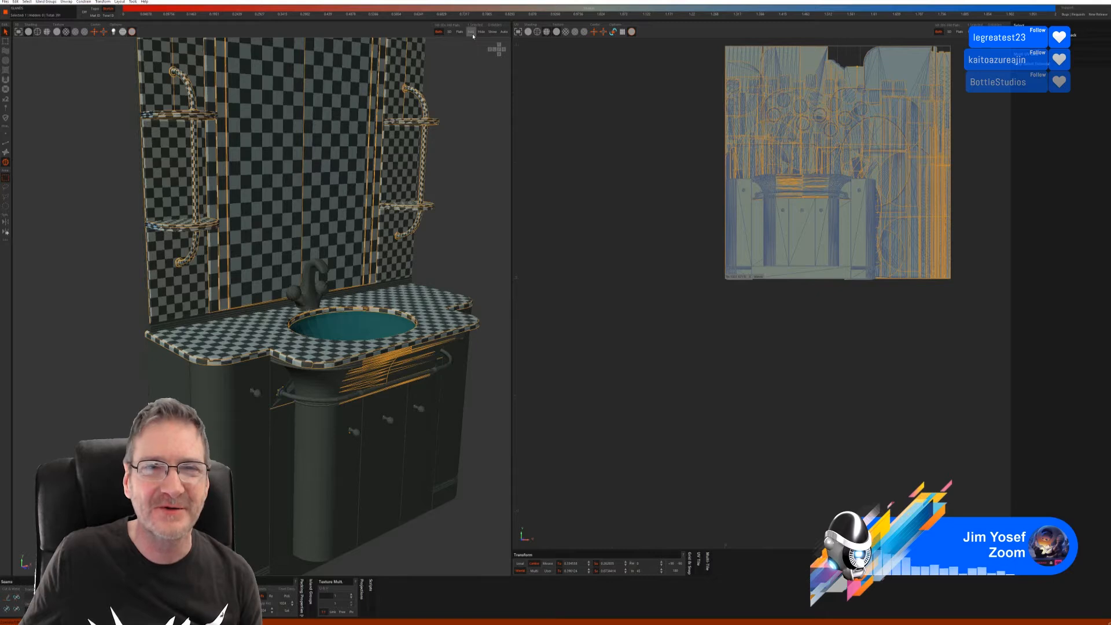
pyautogui.press('i')
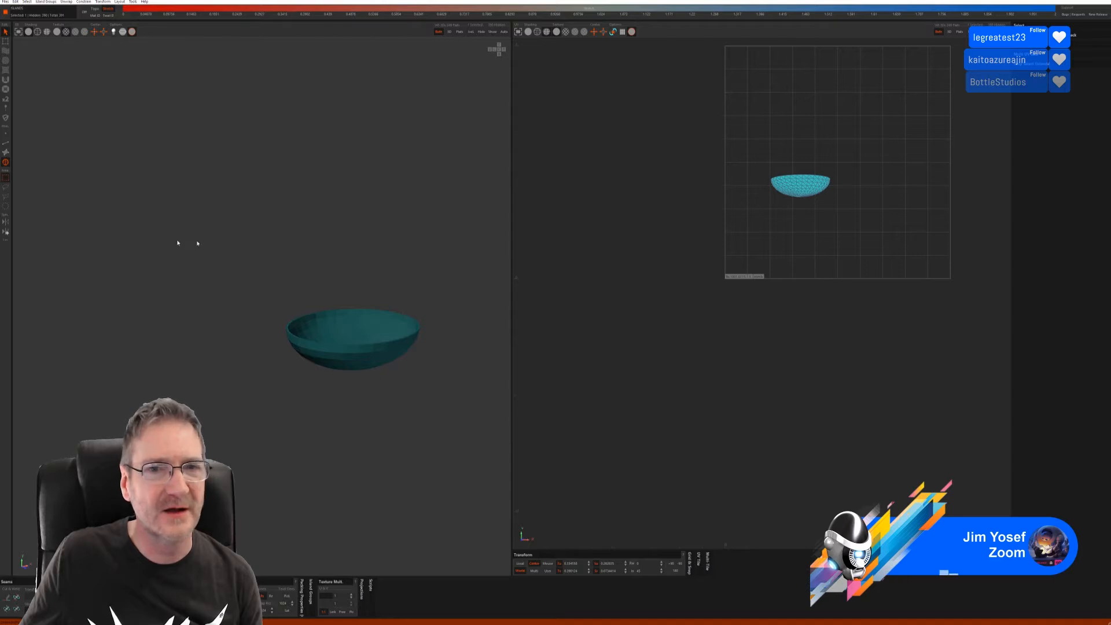
pyautogui.click(6, 147)
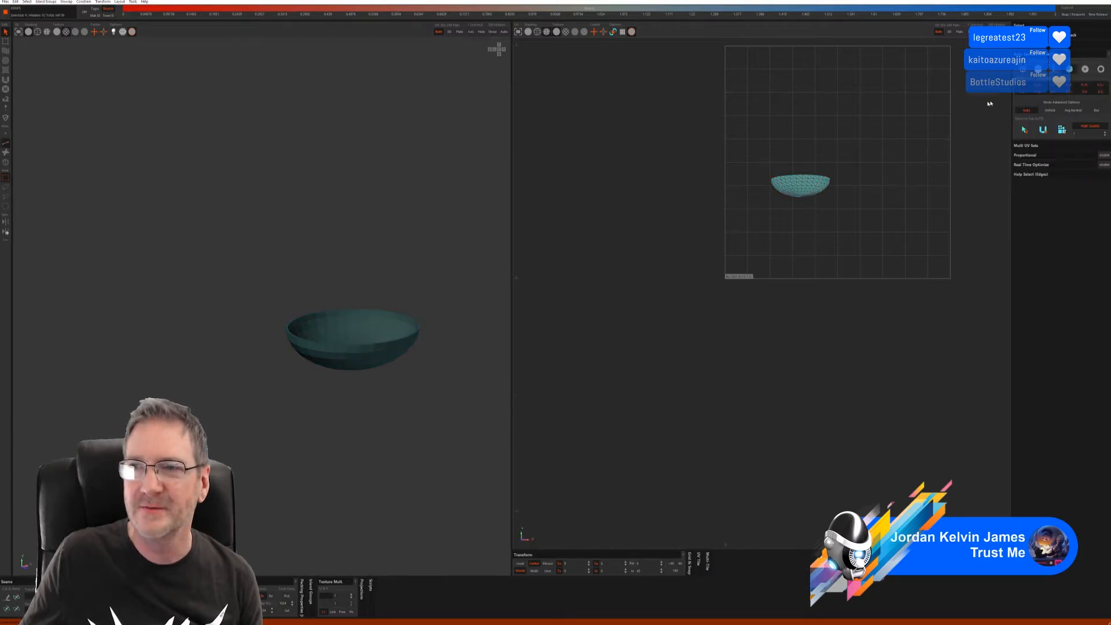
# Step: Unwrap and pack the sink basin using automatic mosaic seams, and bring the whole vanity back into view
pyautogui.click(1038, 69)
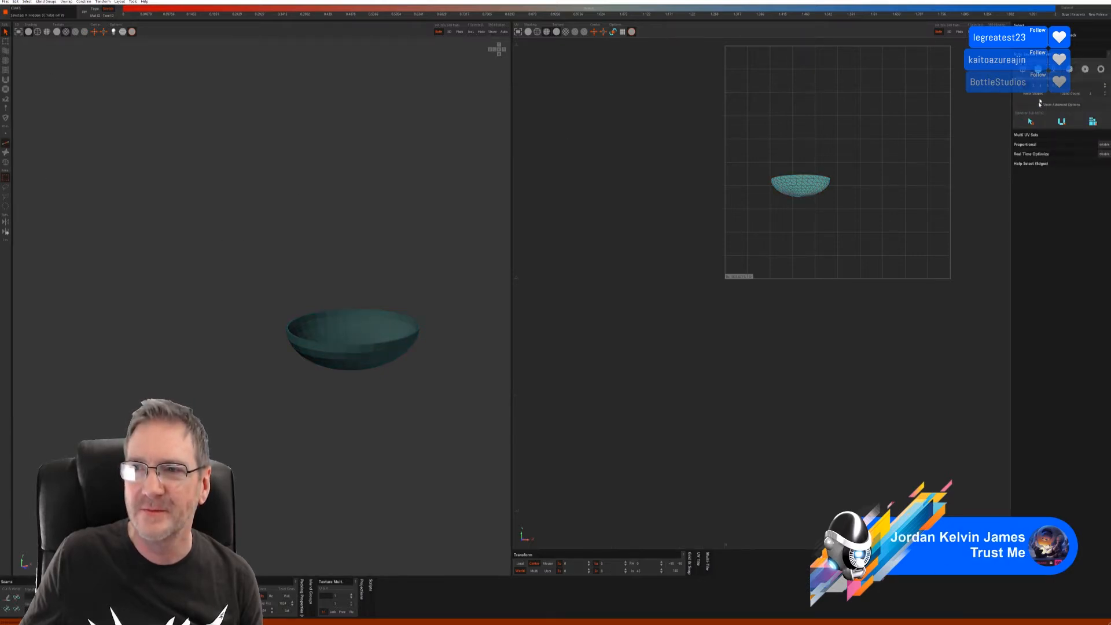
pyautogui.click(1093, 121)
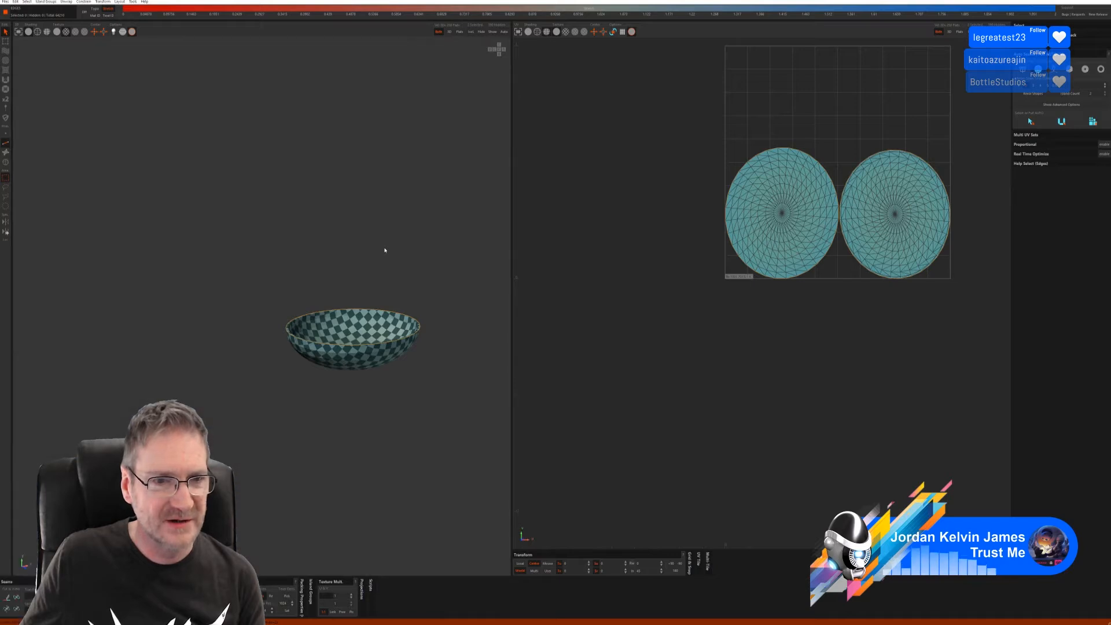
pyautogui.moveTo(385, 250)
pyautogui.keyDown('alt'); pyautogui.mouseDown()
pyautogui.moveTo(374, 276)
pyautogui.moveTo(374, 220)
pyautogui.moveTo(373, 260)
pyautogui.mouseUp(); pyautogui.keyUp('alt')
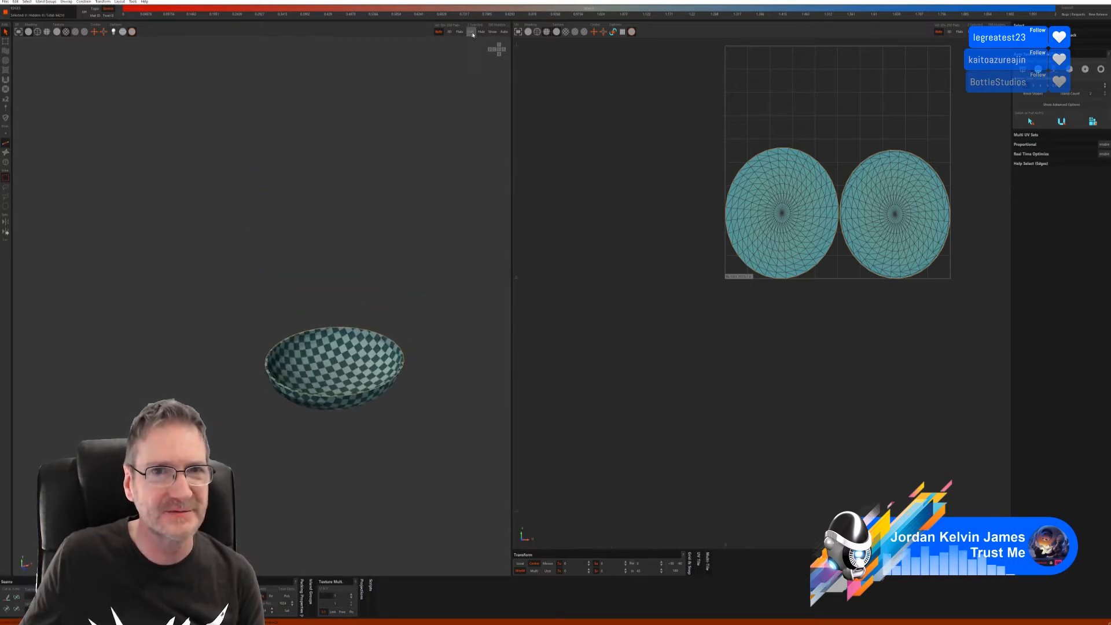
pyautogui.click(492, 32)
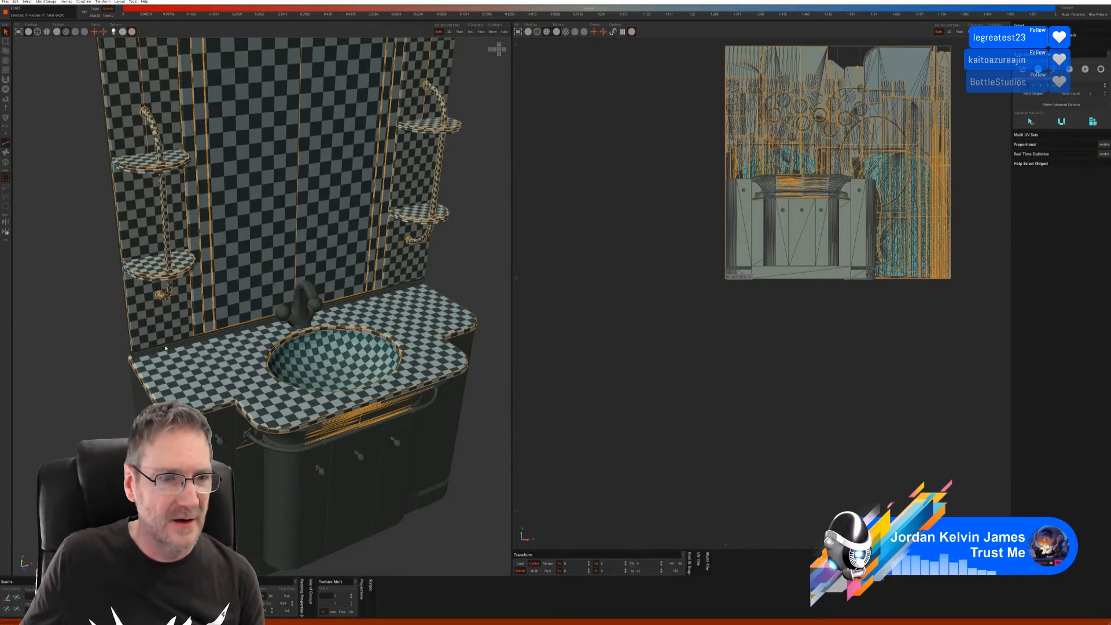
# Step: Select the thin backsplash strip island along the countertop's rear edge and isolate it
pyautogui.click(4, 163)
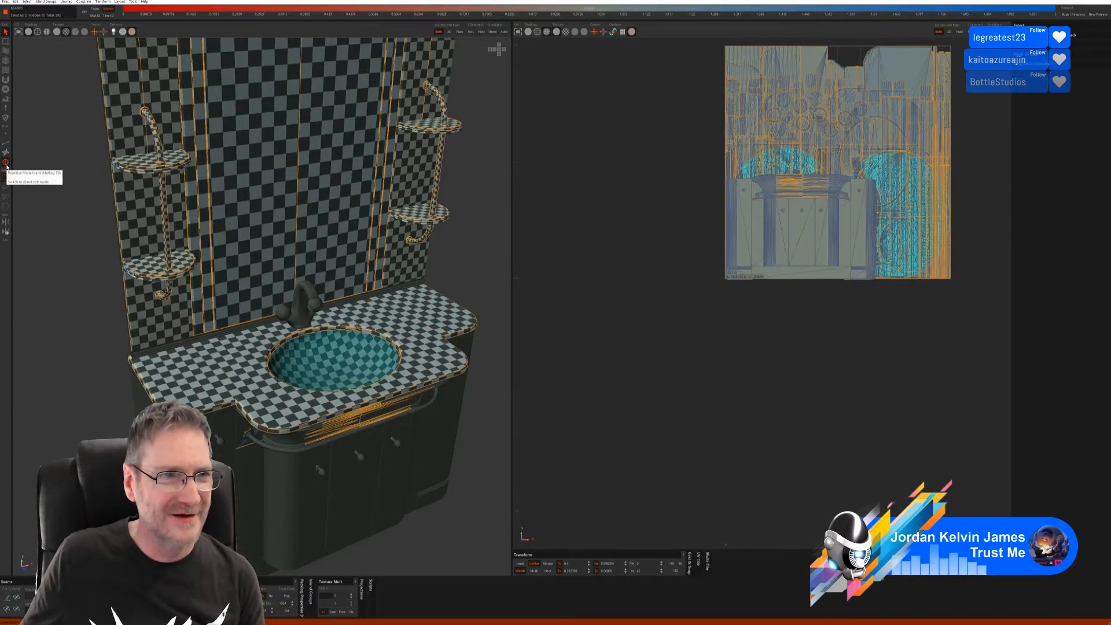
pyautogui.click(178, 346)
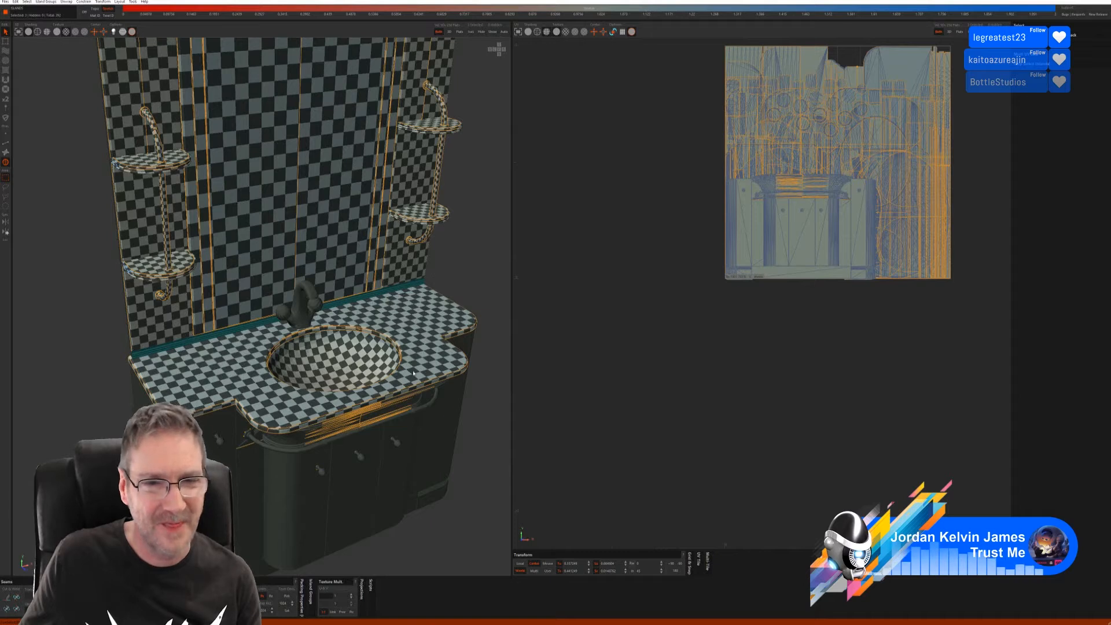
pyautogui.click(480, 33)
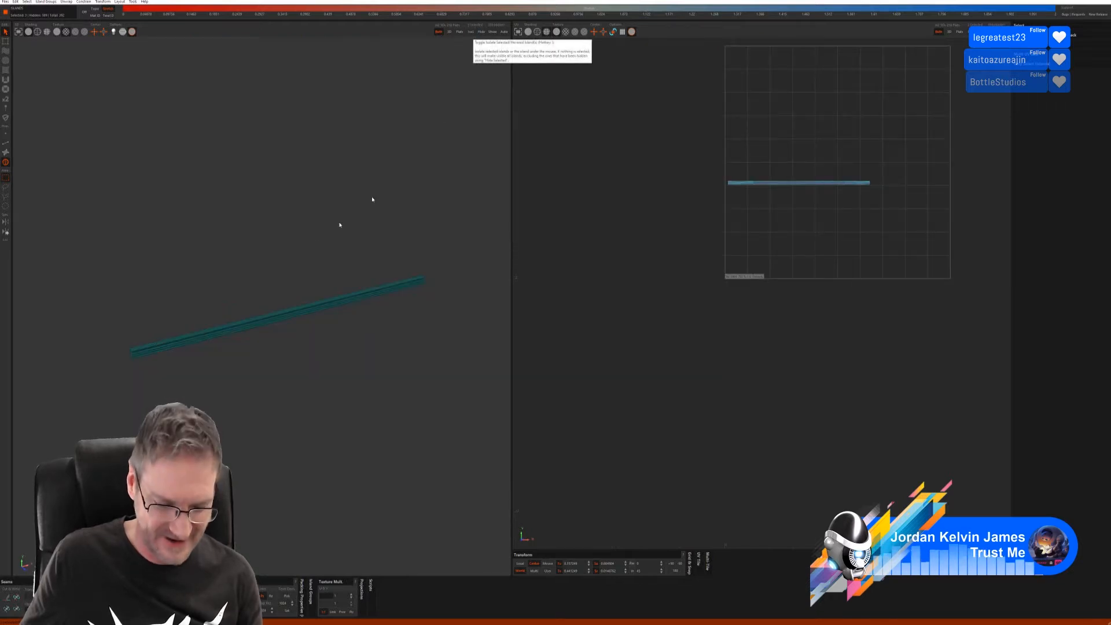
pyautogui.moveTo(330, 345)
pyautogui.mouseDown(button='middle')
pyautogui.moveTo(295, 327)
pyautogui.moveTo(336, 332)
pyautogui.mouseUp(button='middle')
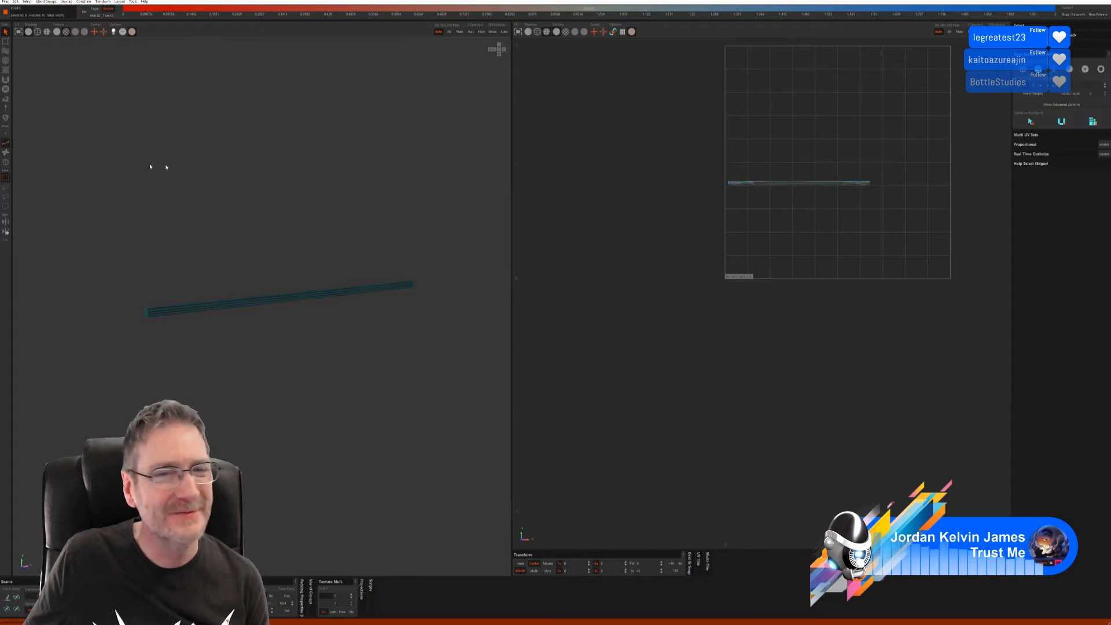
# Step: Try automatic pelt seams on the backsplash strip, unfold and pack its islands, and undo the result
pyautogui.click(6, 142)
pyautogui.click(1023, 70)
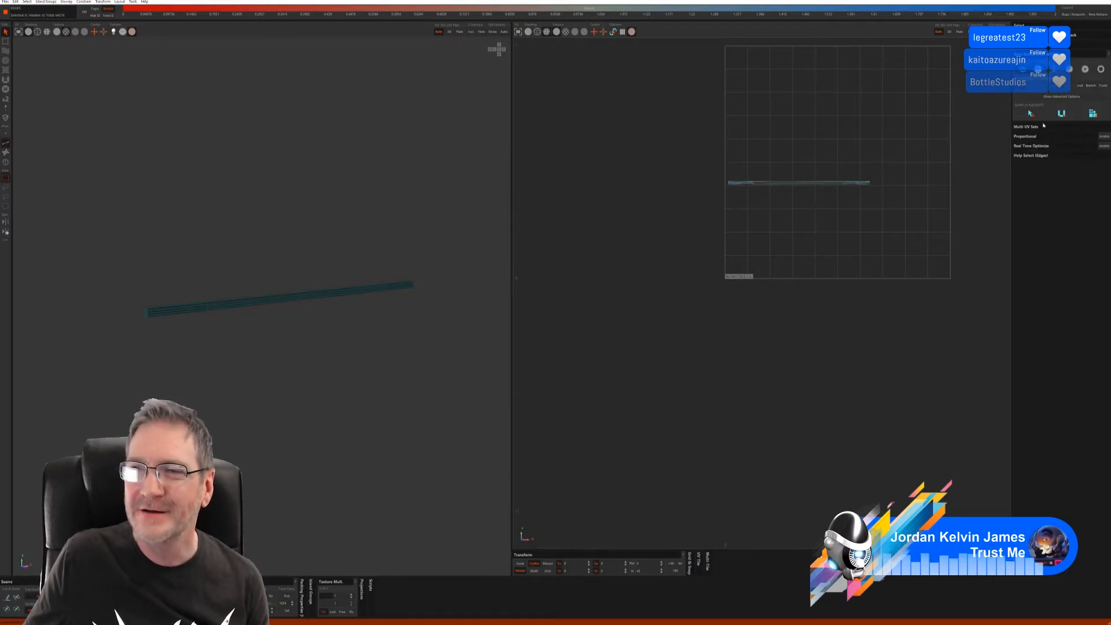
pyautogui.click(1061, 112)
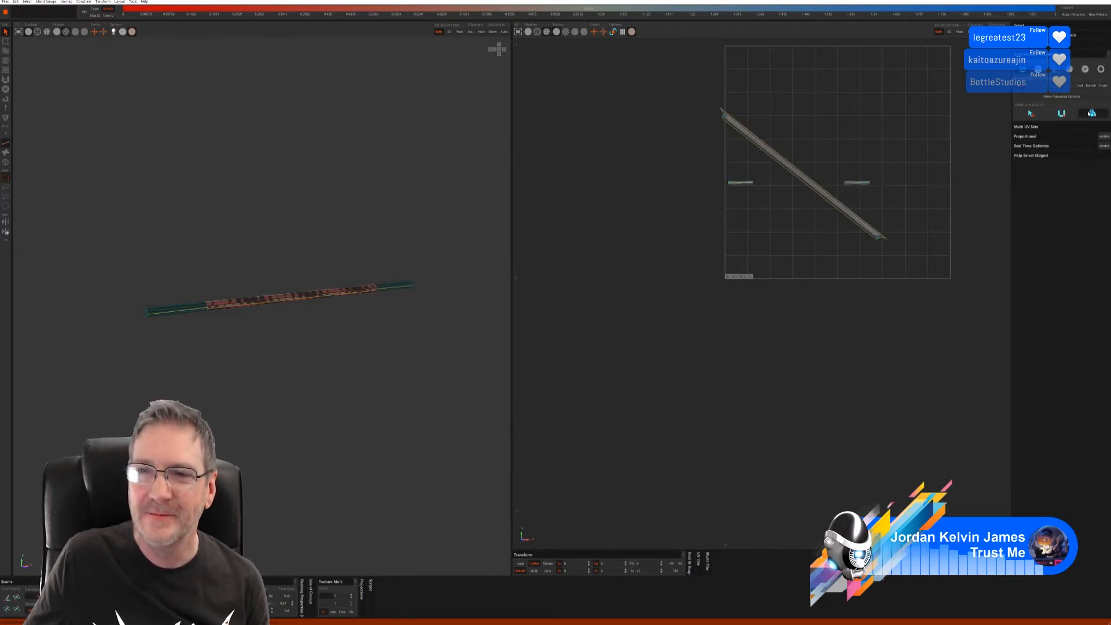
pyautogui.click(1092, 114)
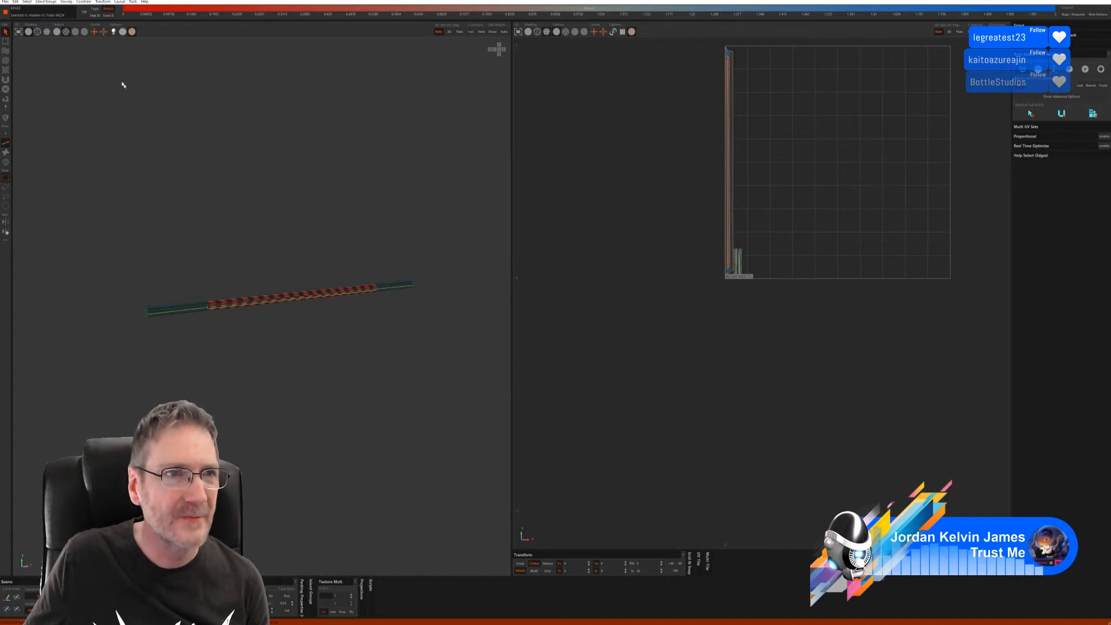
pyautogui.hotkey('ctrl', 'z')
pyautogui.hotkey('ctrl', 'z')
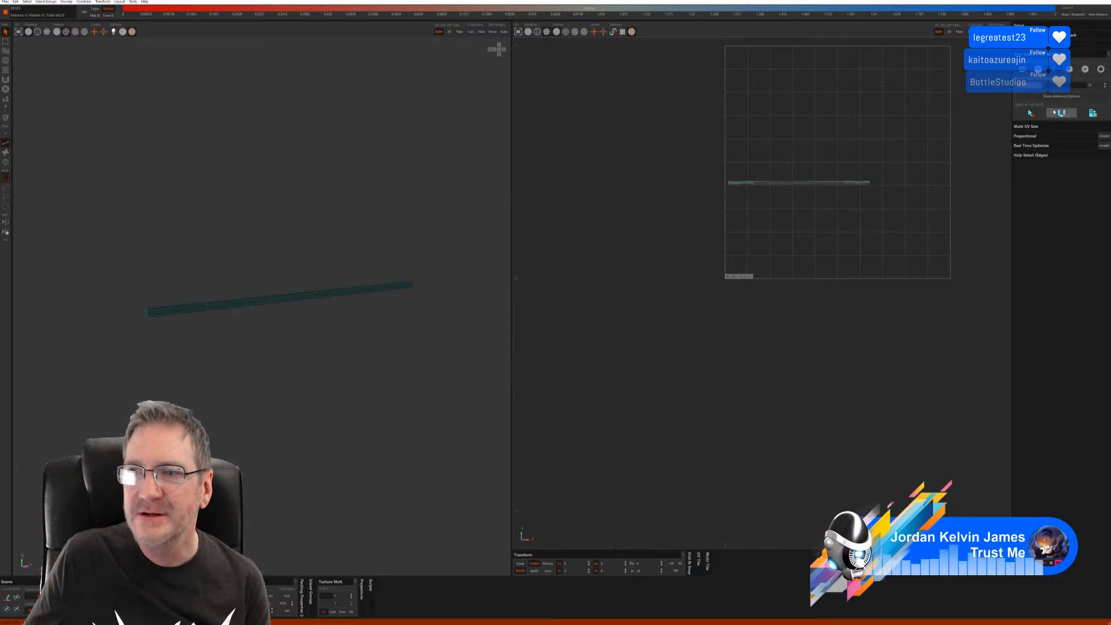
# Step: Unwrap and pack the backsplash strip using automatic sharp-edge seams, and bring the whole vanity back into view
pyautogui.click(1033, 113)
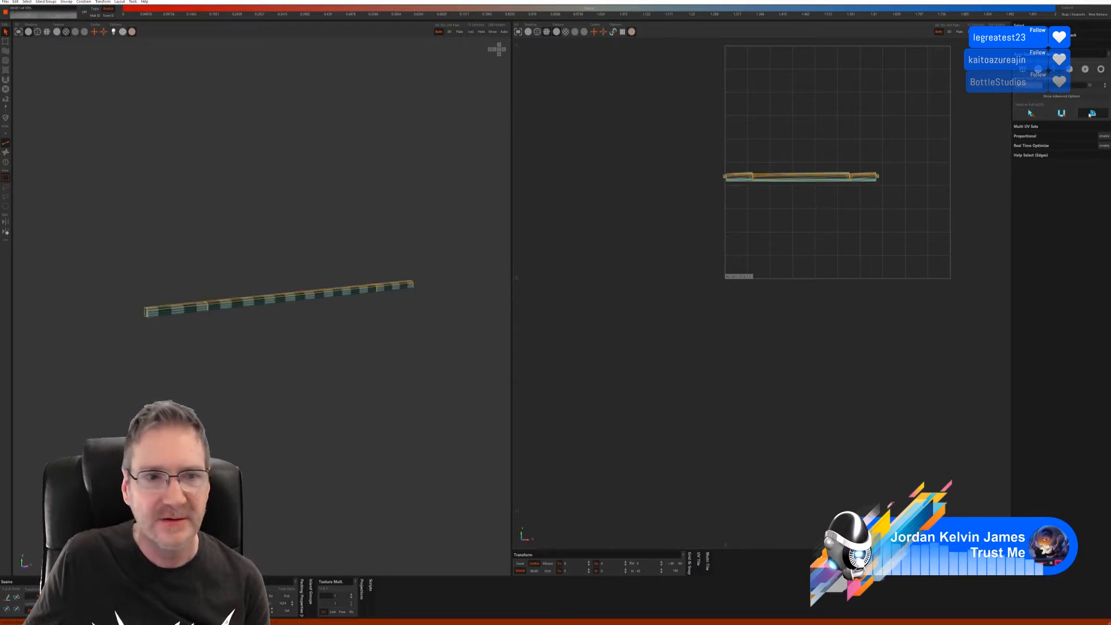
pyautogui.keyDown('alt'); pyautogui.moveTo(342, 327); pyautogui.dragTo(365, 323); pyautogui.keyUp('alt')
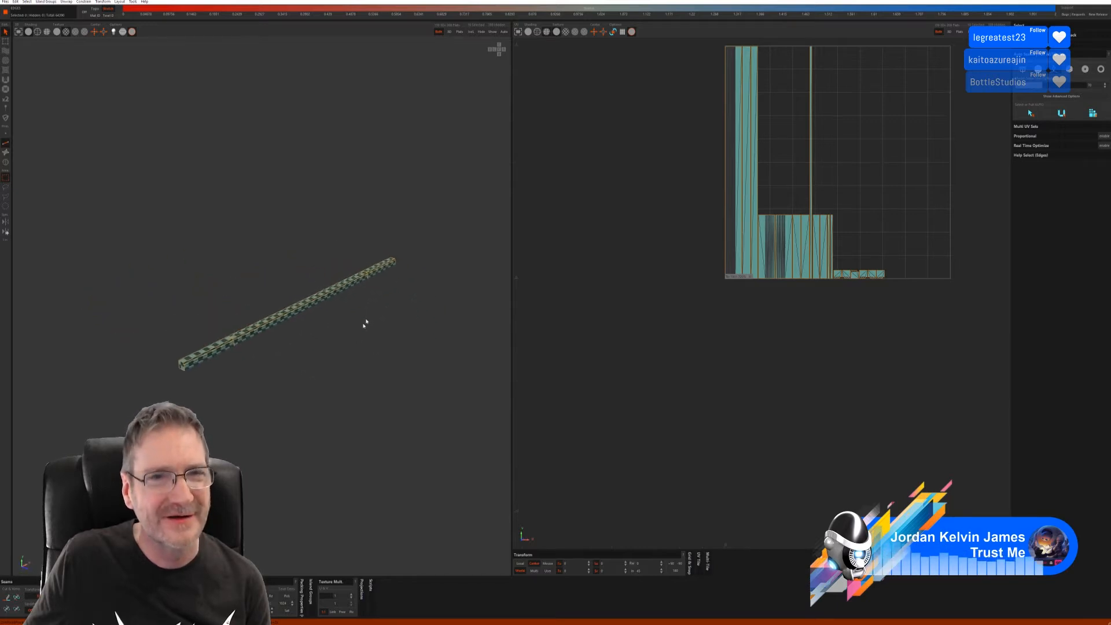
pyautogui.click(482, 33)
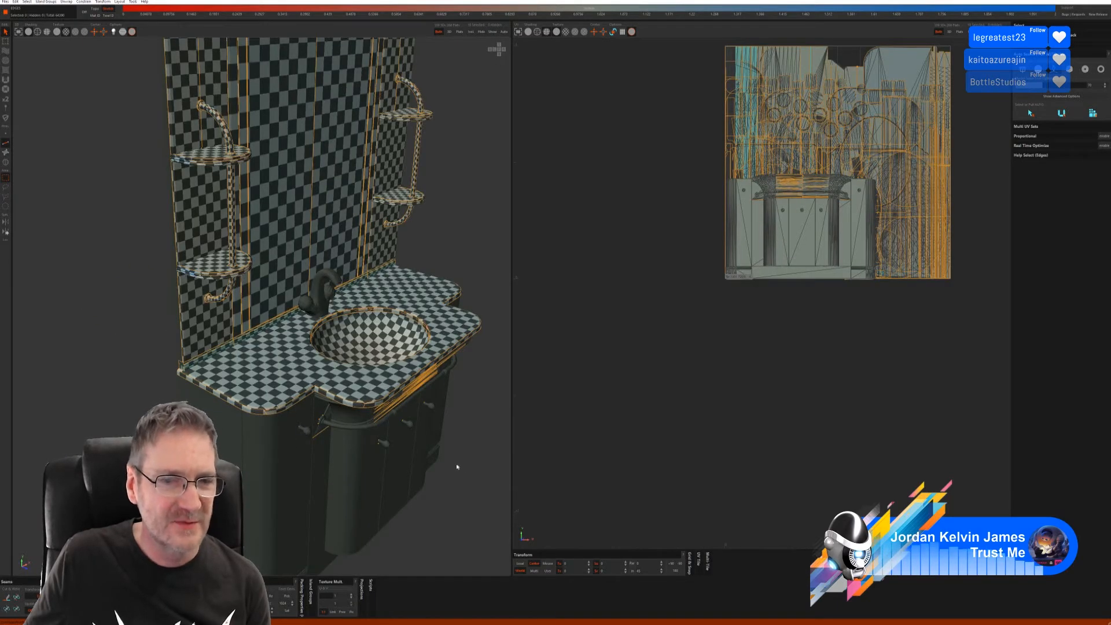
# Step: Select the flat-sided box carcasses at both outer ends of the vanity cabinet as islands and isolate them
pyautogui.keyDown('alt'); pyautogui.moveTo(447, 463); pyautogui.dragTo(405, 422); pyautogui.keyUp('alt')
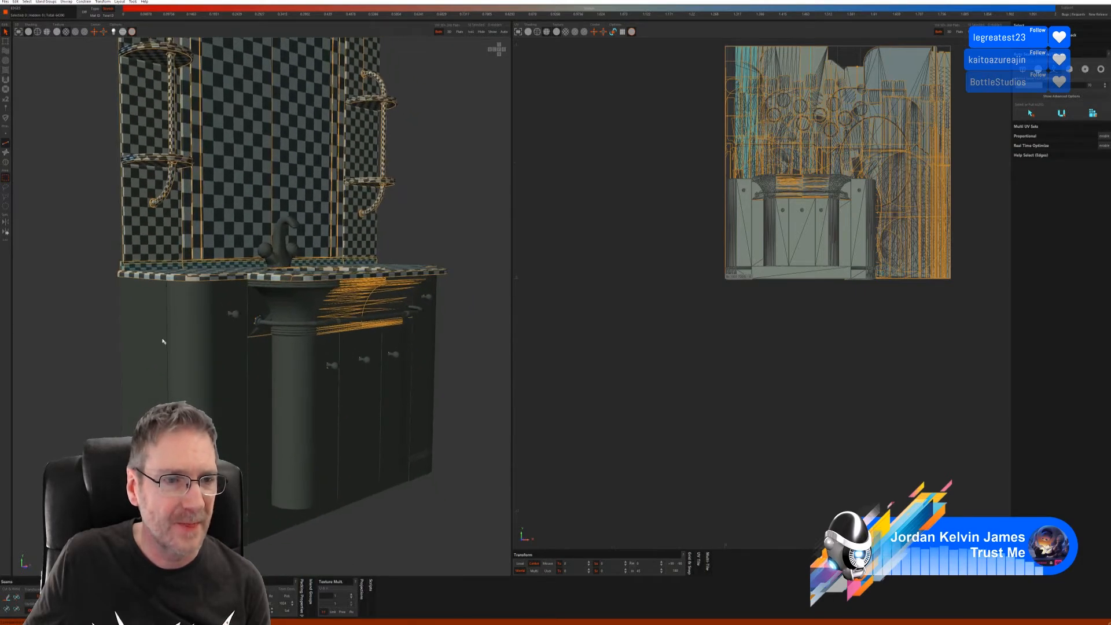
pyautogui.click(6, 162)
pyautogui.click(158, 348)
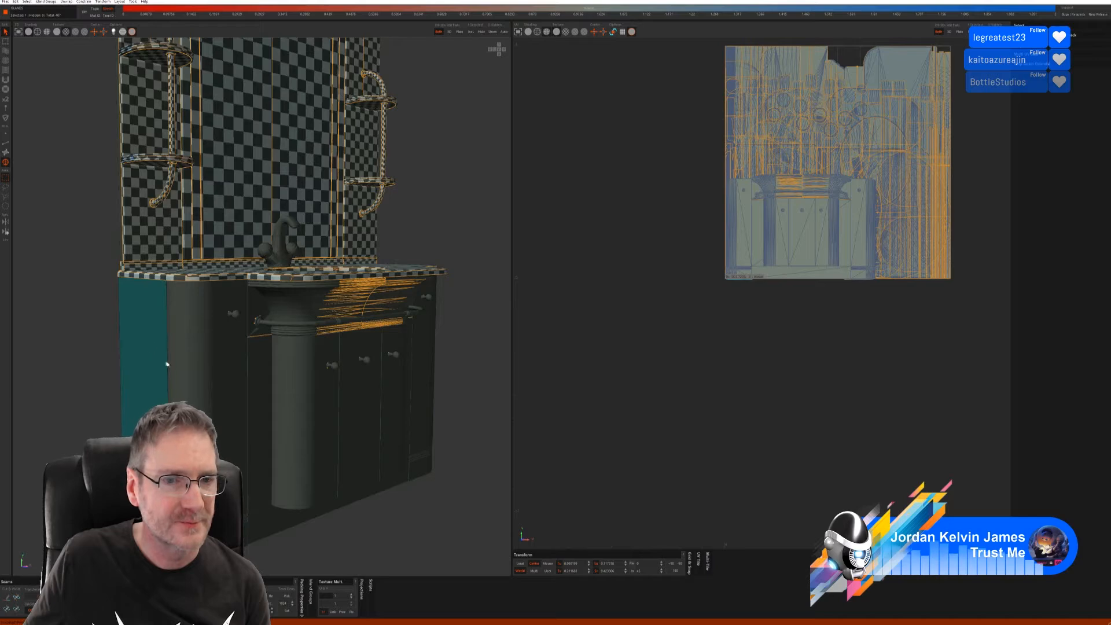
pyautogui.keyDown('alt'); pyautogui.moveTo(466, 362); pyautogui.dragTo(397, 352); pyautogui.keyUp('alt')
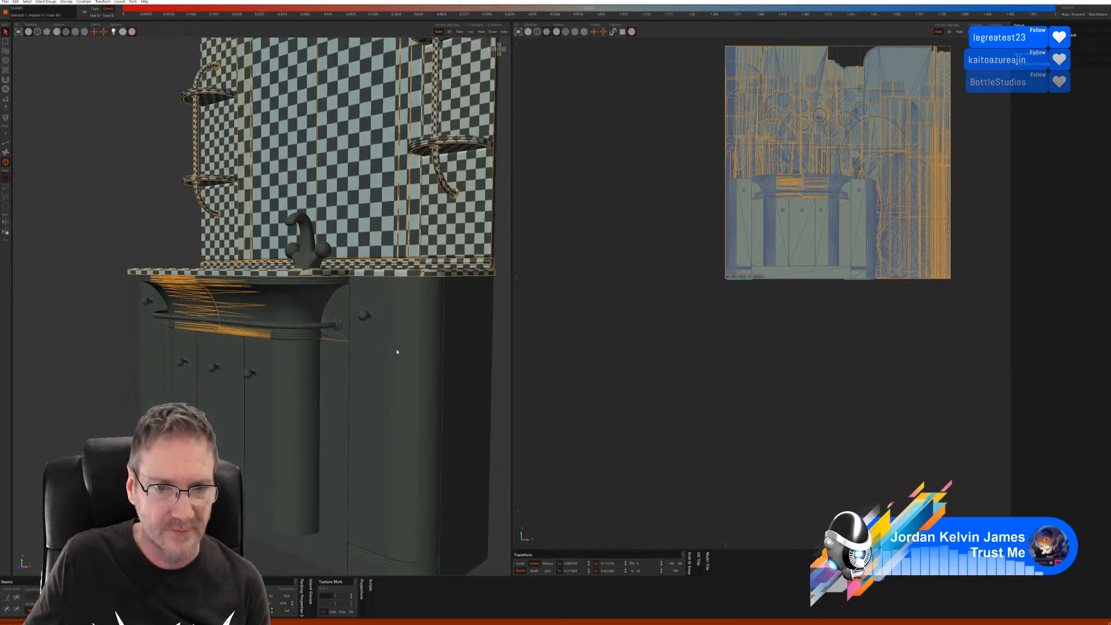
pyautogui.keyDown('alt'); pyautogui.moveTo(466, 360); pyautogui.dragTo(343, 333); pyautogui.keyUp('alt')
pyautogui.click(471, 32)
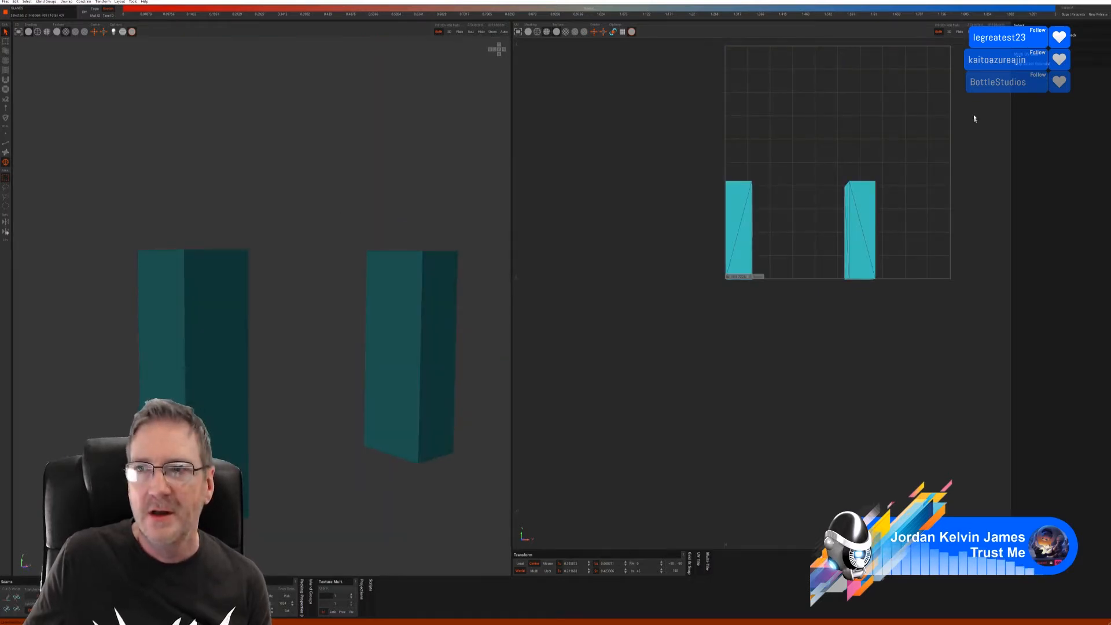
# Step: Cut the two end boxes with automatic box seams, unfold and pack their islands, and show the whole vanity again
pyautogui.click(6, 144)
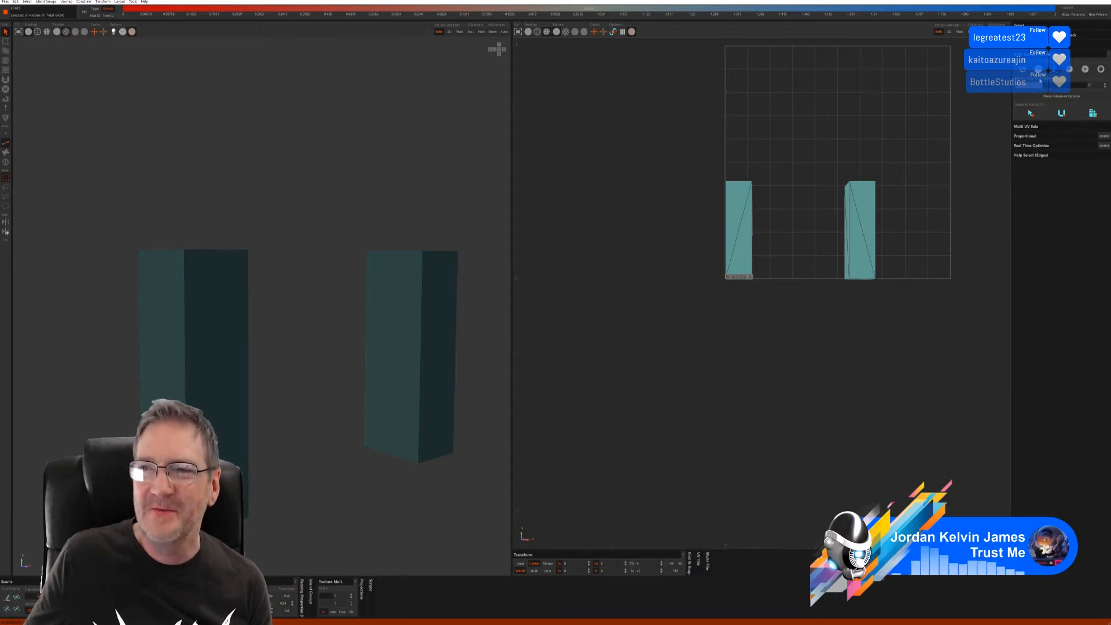
pyautogui.click(1069, 69)
pyautogui.click(1023, 129)
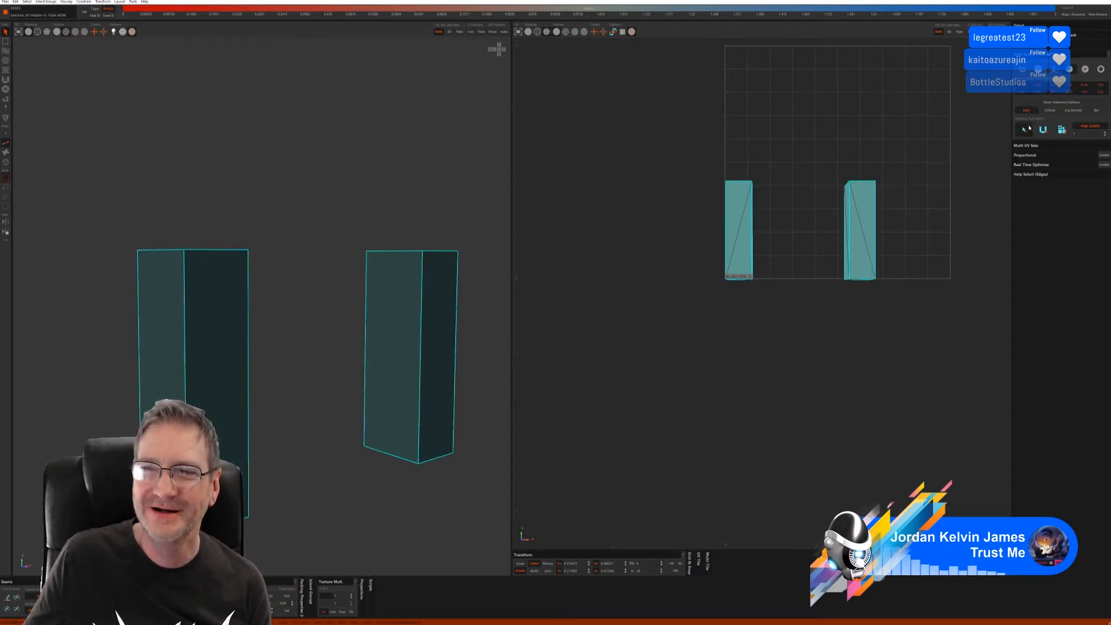
pyautogui.click(1043, 130)
pyautogui.click(1062, 130)
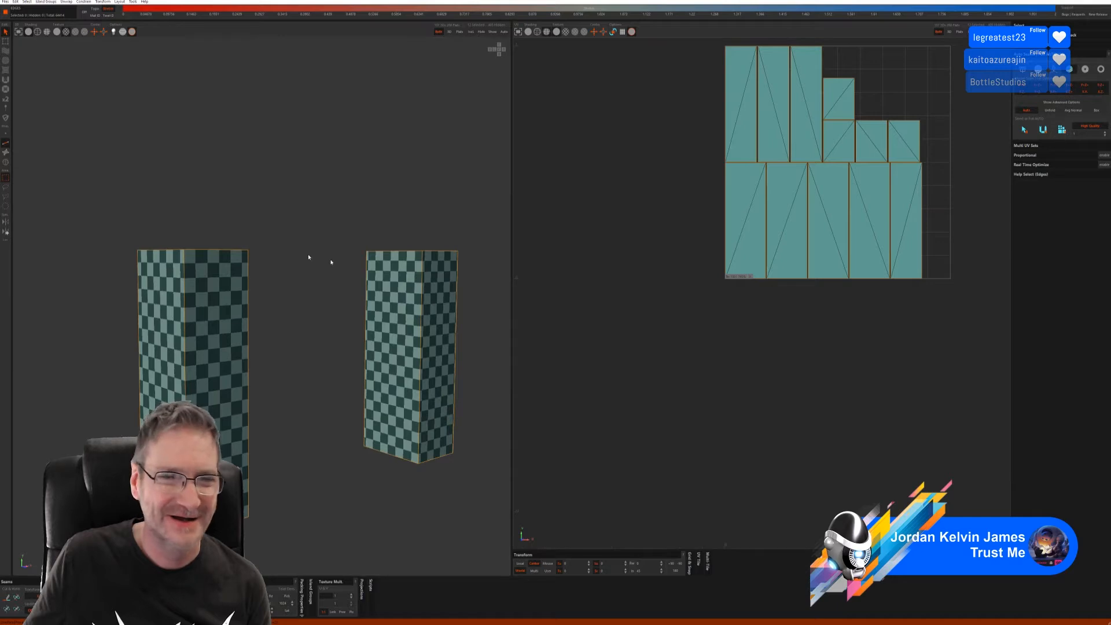
pyautogui.keyDown('alt'); pyautogui.moveTo(310, 257); pyautogui.dragTo(291, 252); pyautogui.keyUp('alt')
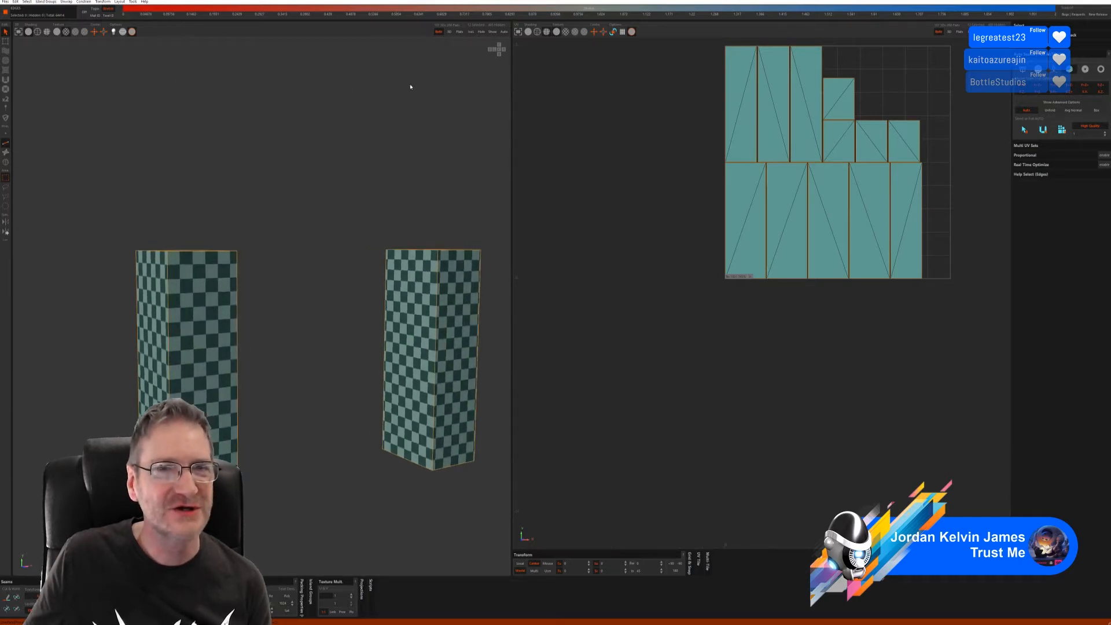
pyautogui.click(493, 32)
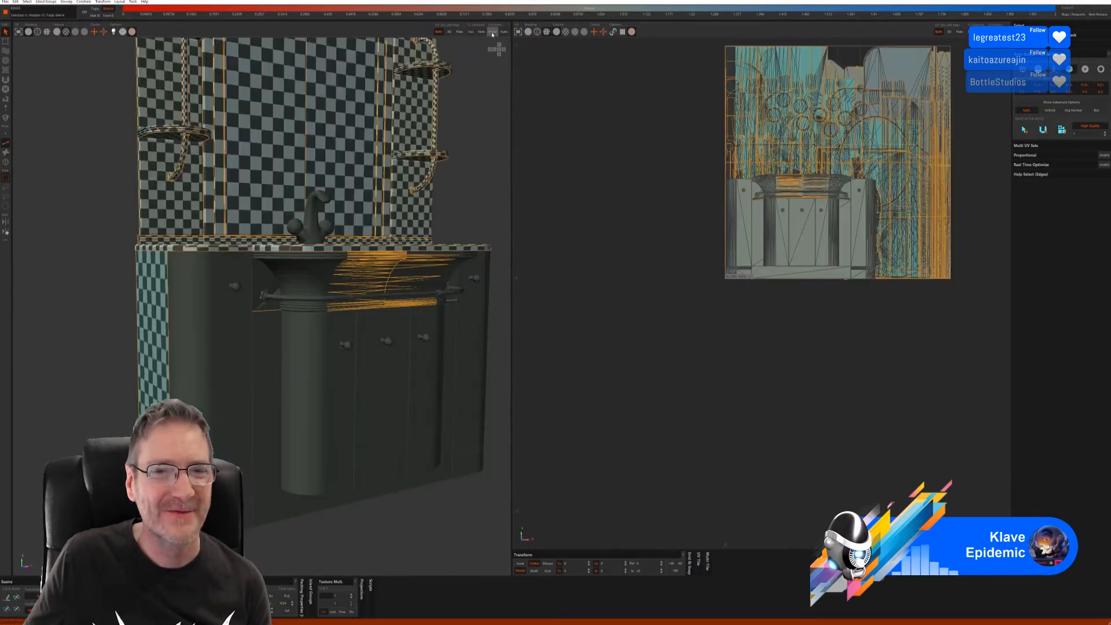
# Step: Select the rounded front cabinet sections at both ends of the vanity as islands and isolate them
pyautogui.click(204, 355)
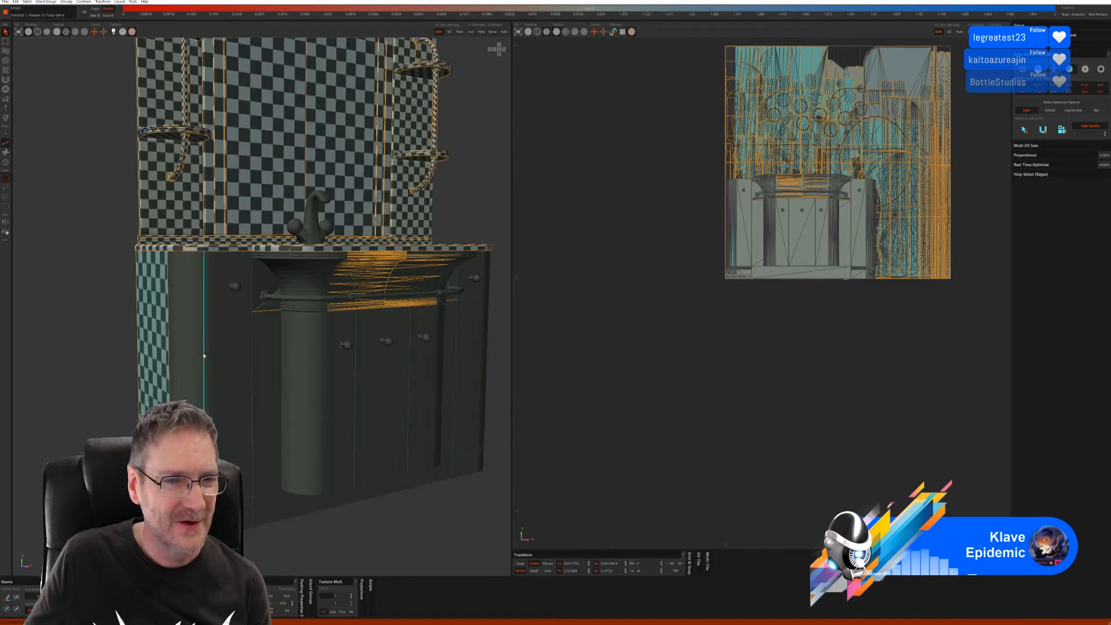
pyautogui.click(82, 357)
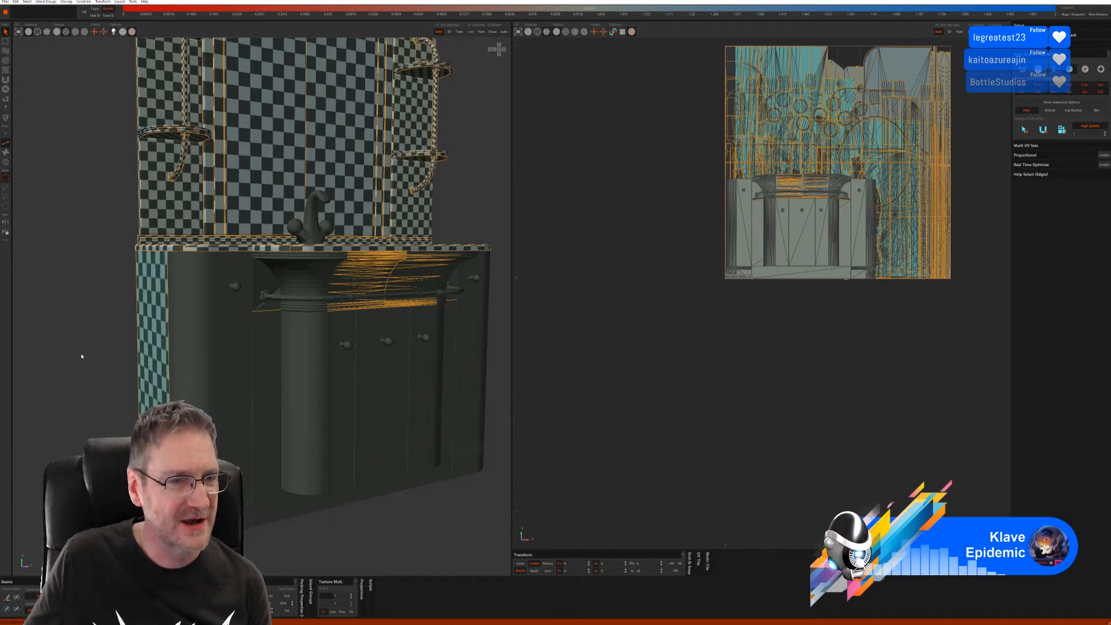
pyautogui.click(7, 163)
pyautogui.click(160, 299)
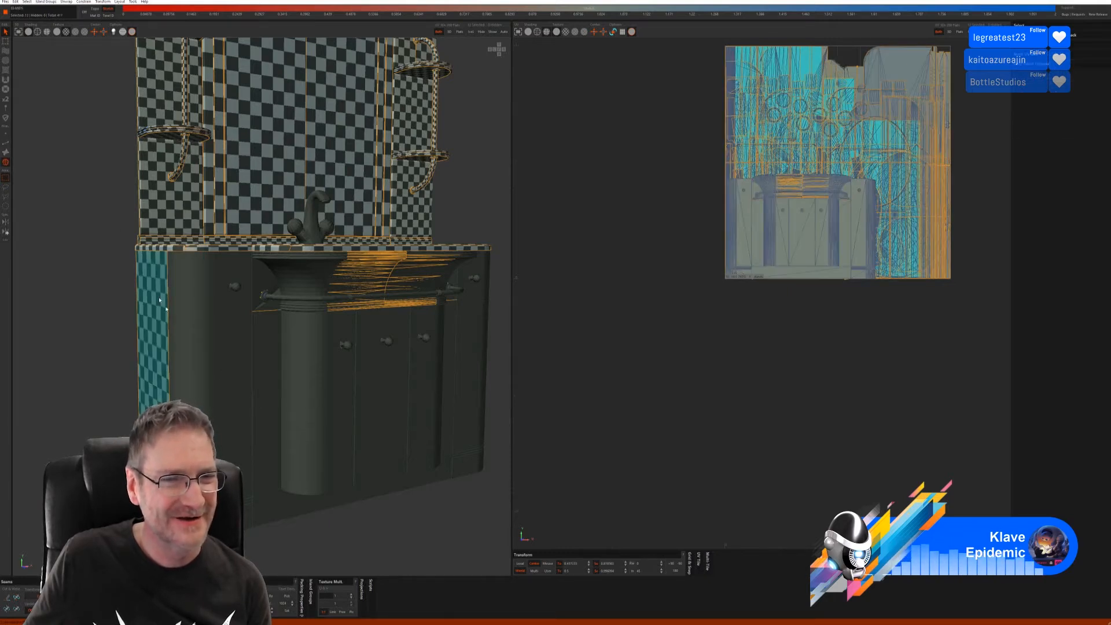
pyautogui.click(201, 324)
pyautogui.keyDown('shift'); pyautogui.click(478, 332); pyautogui.keyUp('shift')
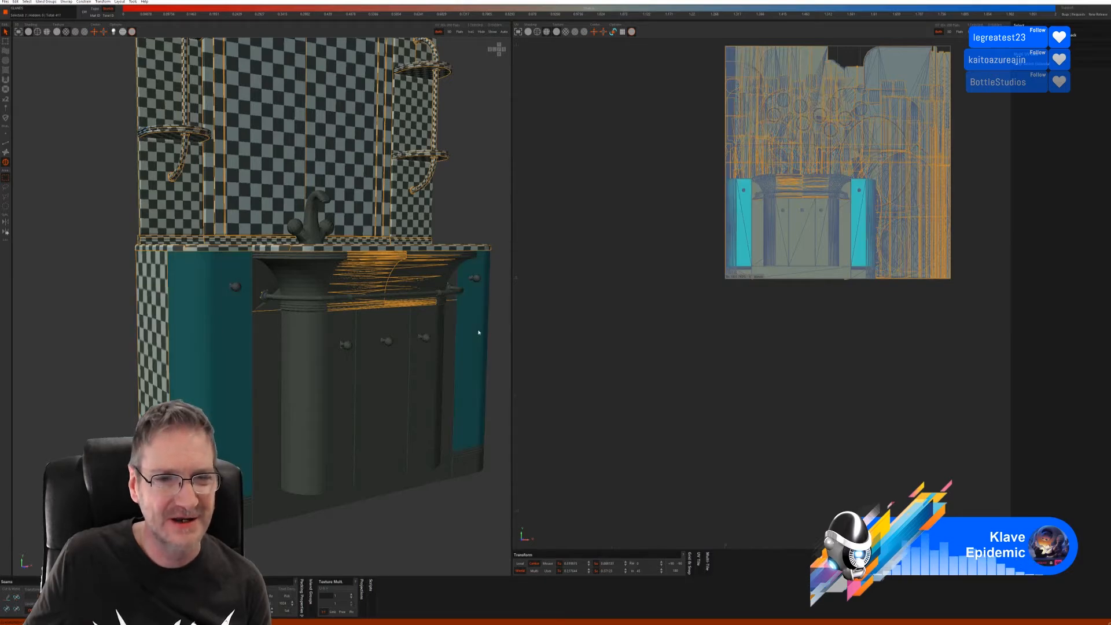
pyautogui.moveTo(458, 222)
pyautogui.keyDown('alt'); pyautogui.mouseDown()
pyautogui.moveTo(353, 252)
pyautogui.moveTo(315, 217)
pyautogui.moveTo(456, 213)
pyautogui.mouseUp(); pyautogui.keyUp('alt')
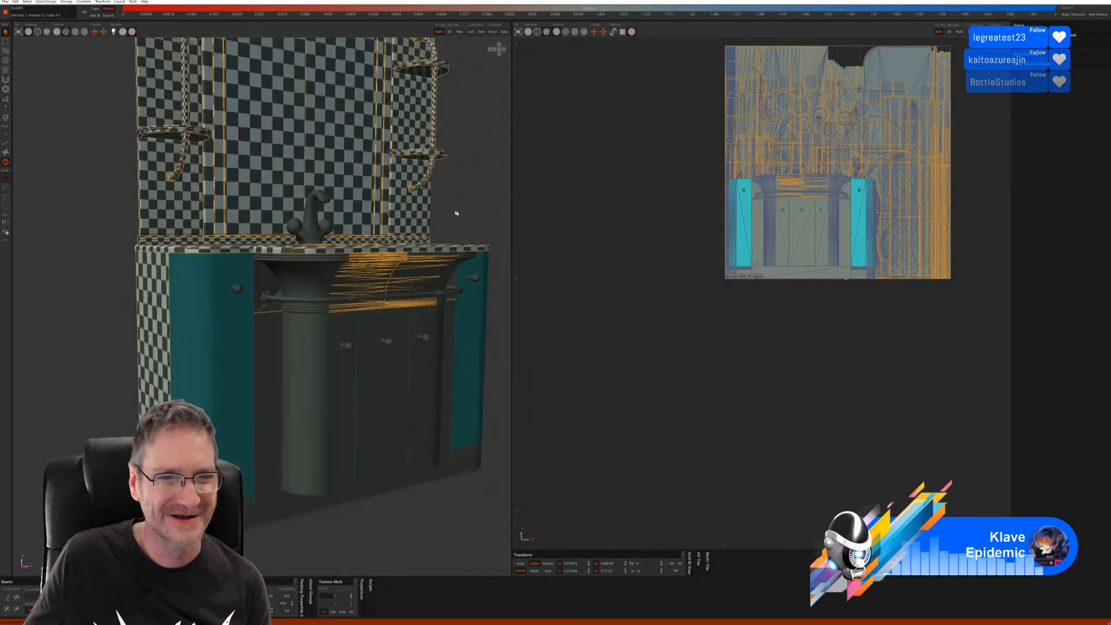
pyautogui.click(472, 32)
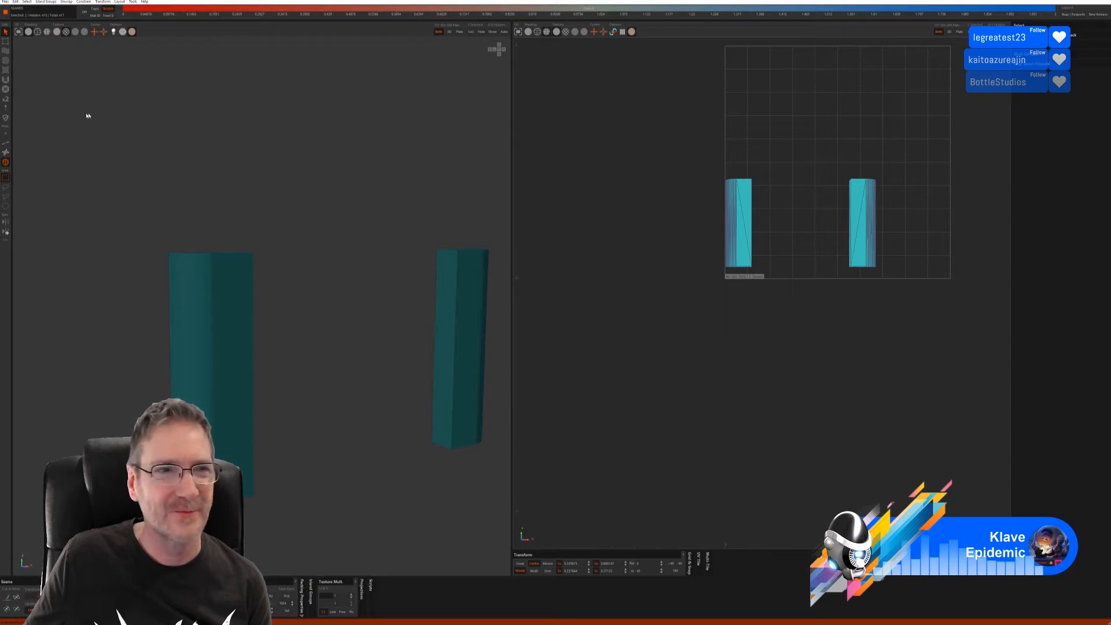
# Step: Unwrap and pack the two rounded cabinet sections using automatic box seams, and bring the whole vanity back into view
pyautogui.click(7, 144)
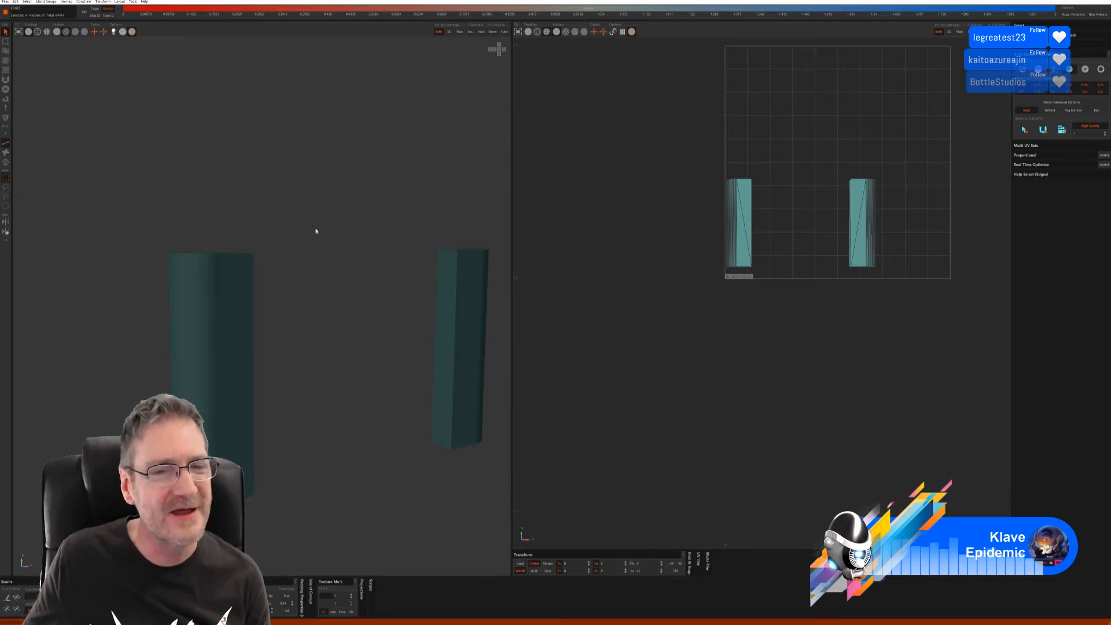
pyautogui.moveTo(325, 265); pyautogui.dragTo(276, 276, button='middle')
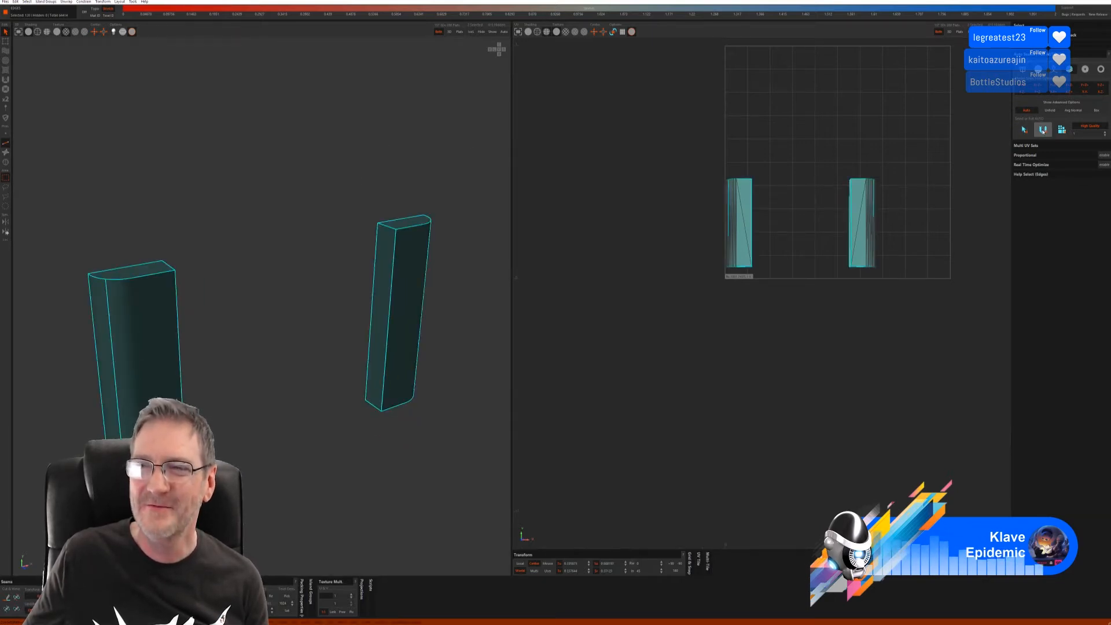
pyautogui.click(1062, 130)
pyautogui.moveTo(328, 389); pyautogui.dragTo(321, 353, button='middle')
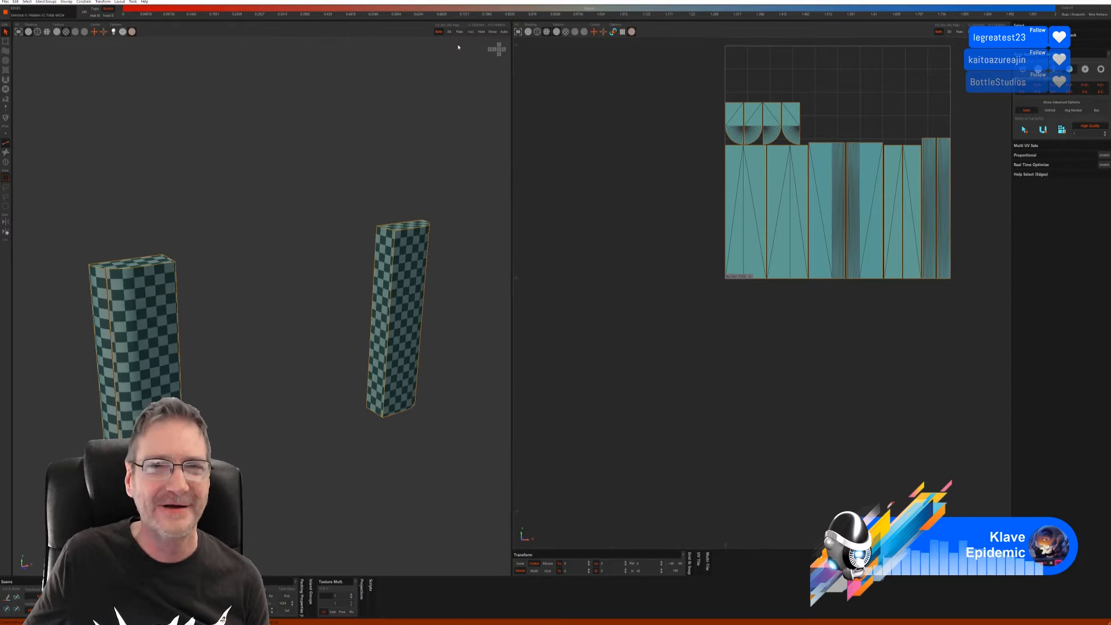
pyautogui.click(490, 33)
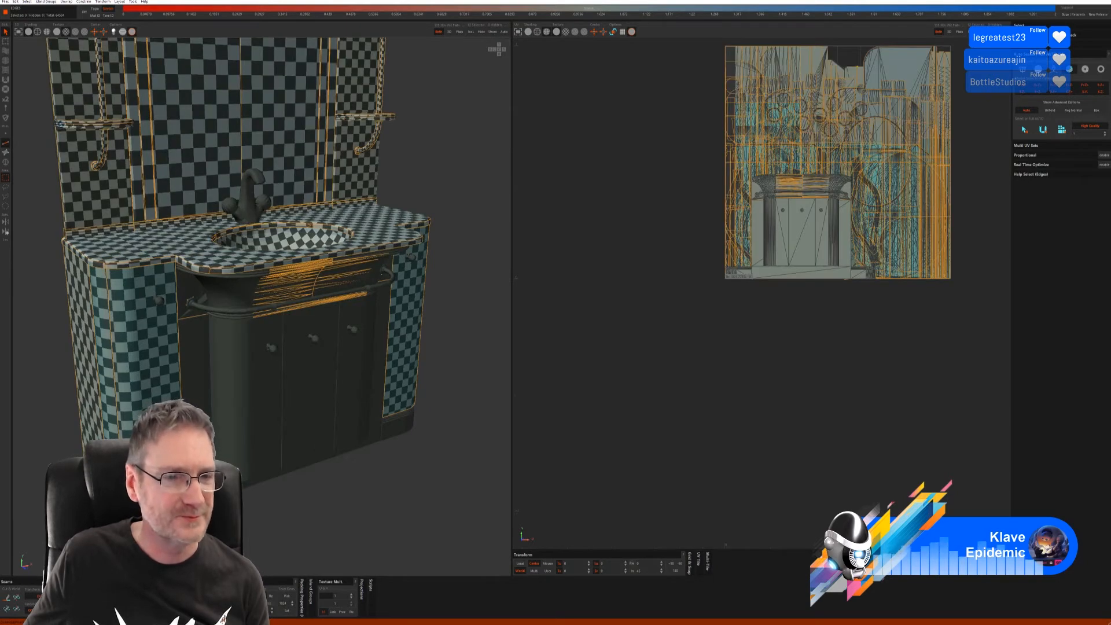
# Step: Select the recessed flat panel behind the central cabinet as an island and isolate it
pyautogui.press('F4')
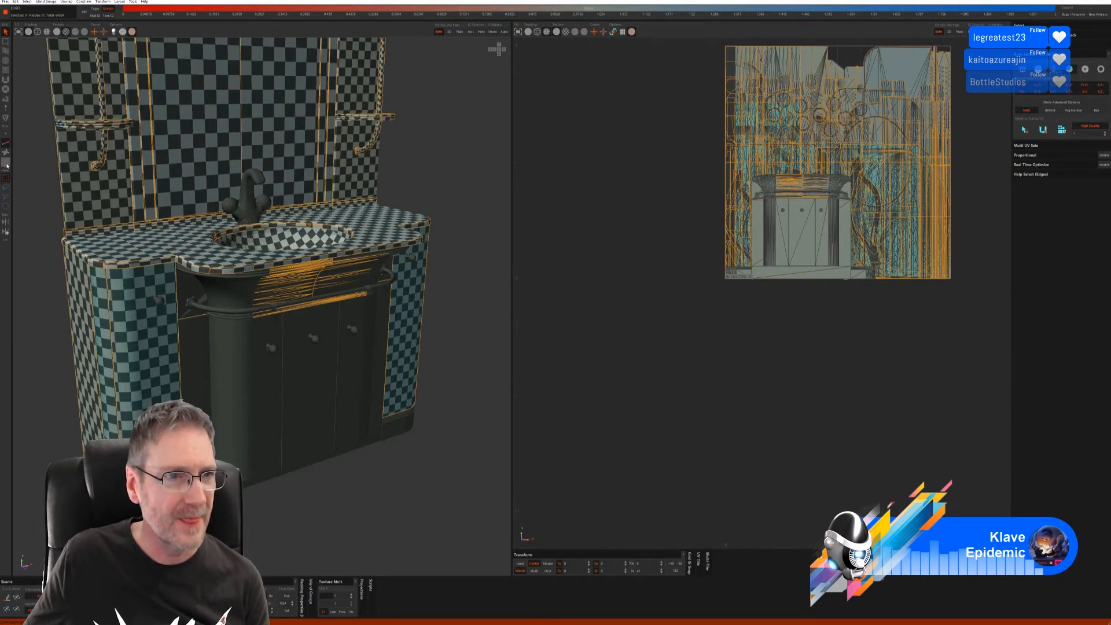
pyautogui.click(188, 351)
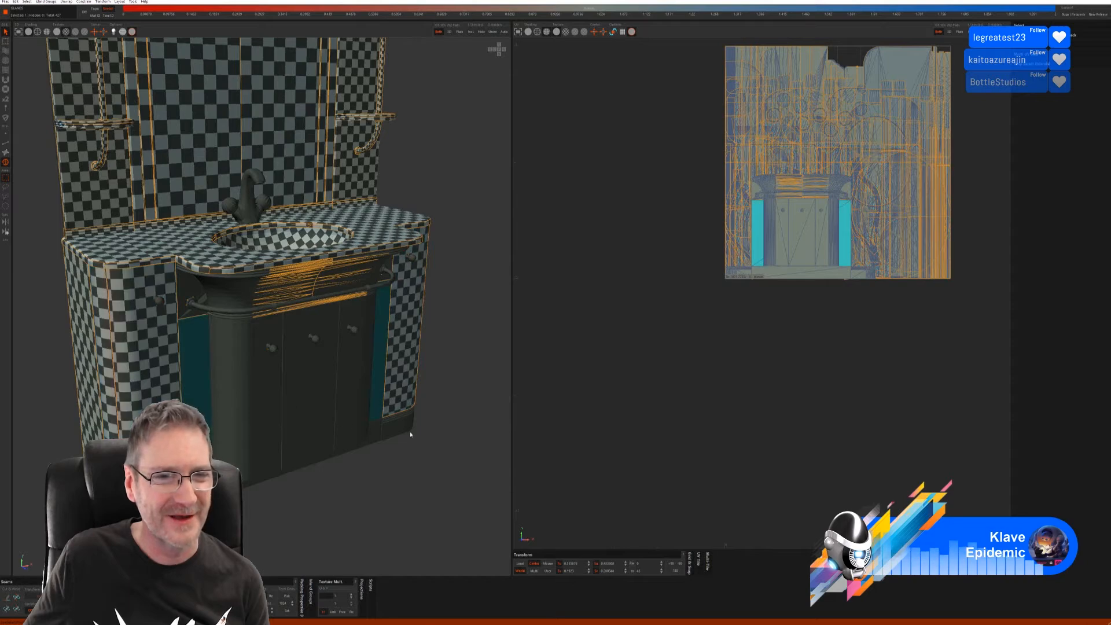
pyautogui.moveTo(411, 463)
pyautogui.keyDown('alt'); pyautogui.mouseDown()
pyautogui.moveTo(378, 439)
pyautogui.moveTo(402, 449)
pyautogui.mouseUp(); pyautogui.keyUp('alt')
pyautogui.click(471, 31)
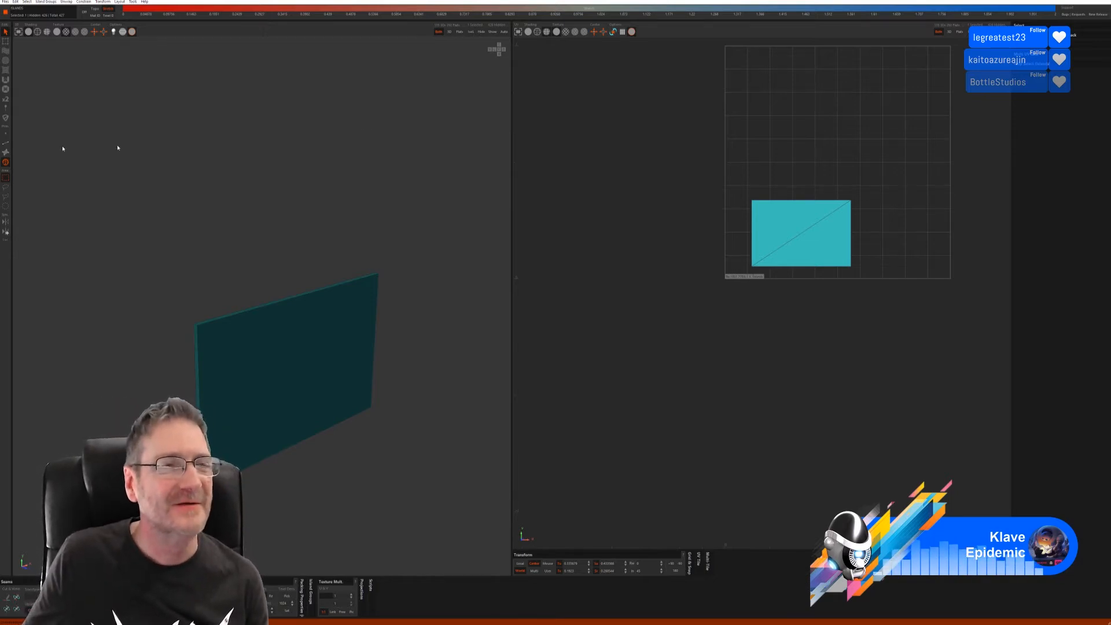
# Step: Cut the recessed center panel with automatic box seams, then unfold and pack its islands
pyautogui.press('F2')
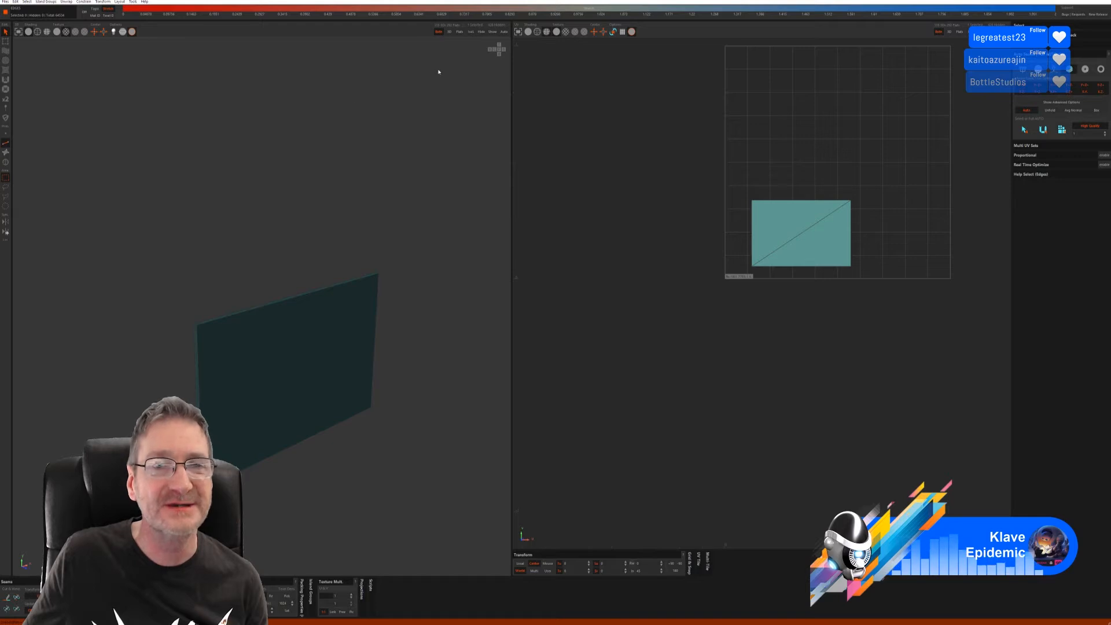
pyautogui.click(1037, 132)
pyautogui.click(1041, 131)
pyautogui.click(1061, 130)
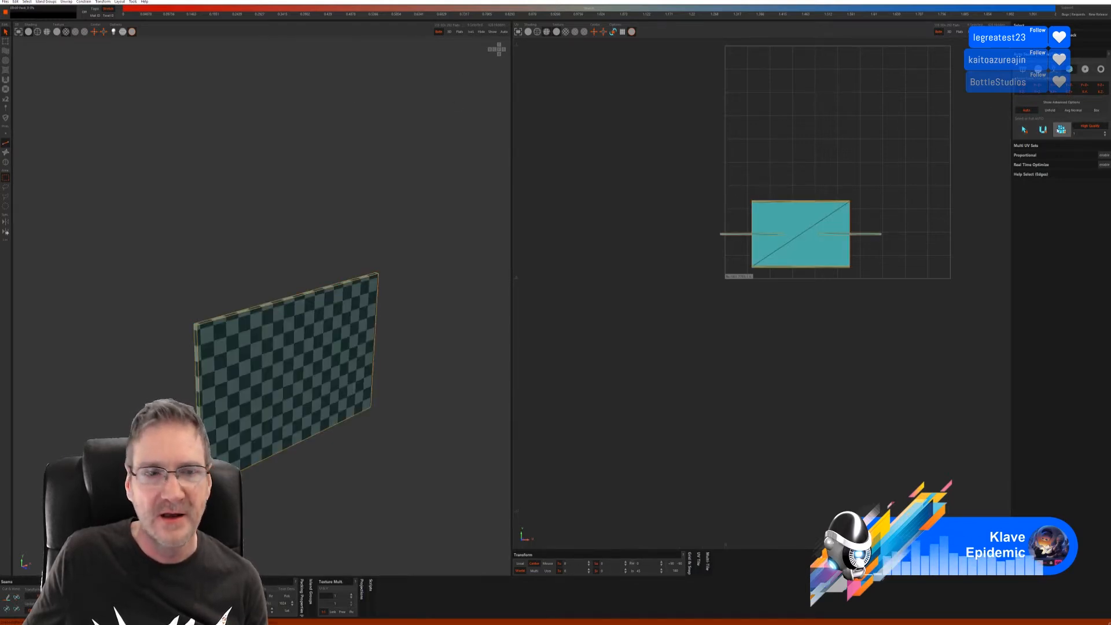
# Step: Restore the whole vanity, then select the panel with the semicircular basin cutout as an island and isolate it
pyautogui.keyDown('alt'); pyautogui.moveTo(349, 260); pyautogui.dragTo(268, 246); pyautogui.keyUp('alt')
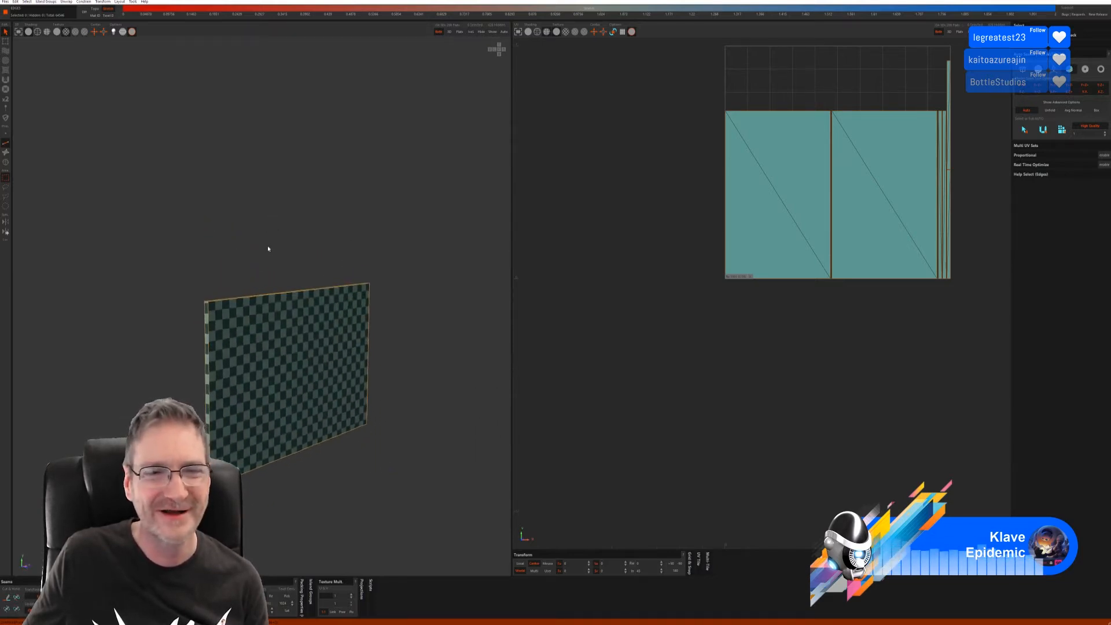
pyautogui.click(492, 32)
pyautogui.keyDown('alt'); pyautogui.moveTo(423, 364); pyautogui.dragTo(421, 360); pyautogui.keyUp('alt')
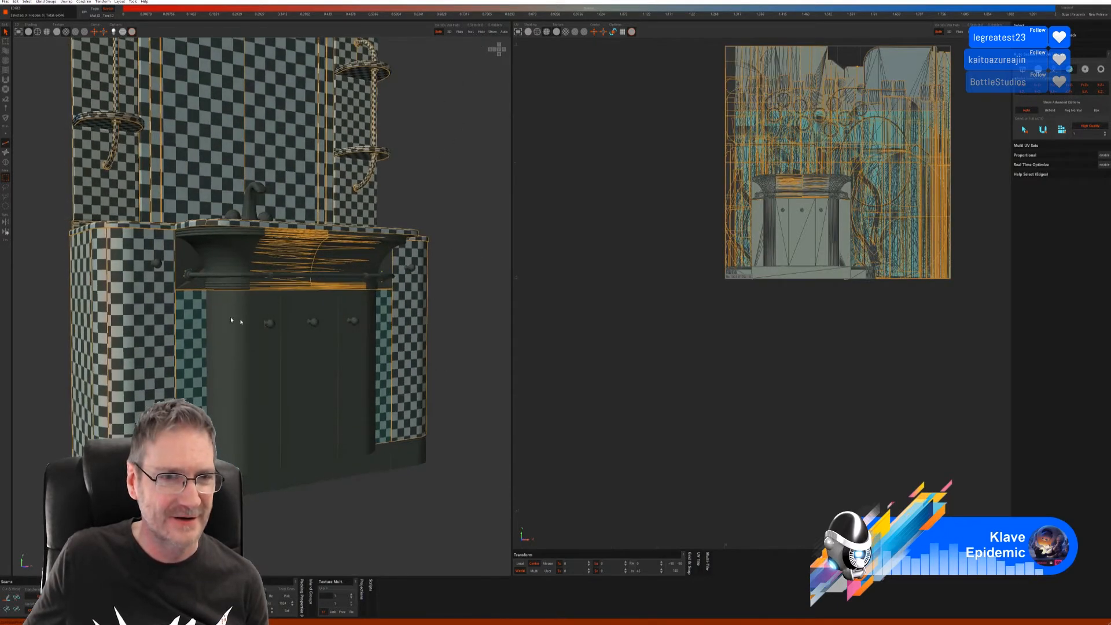
pyautogui.click(6, 162)
pyautogui.click(186, 258)
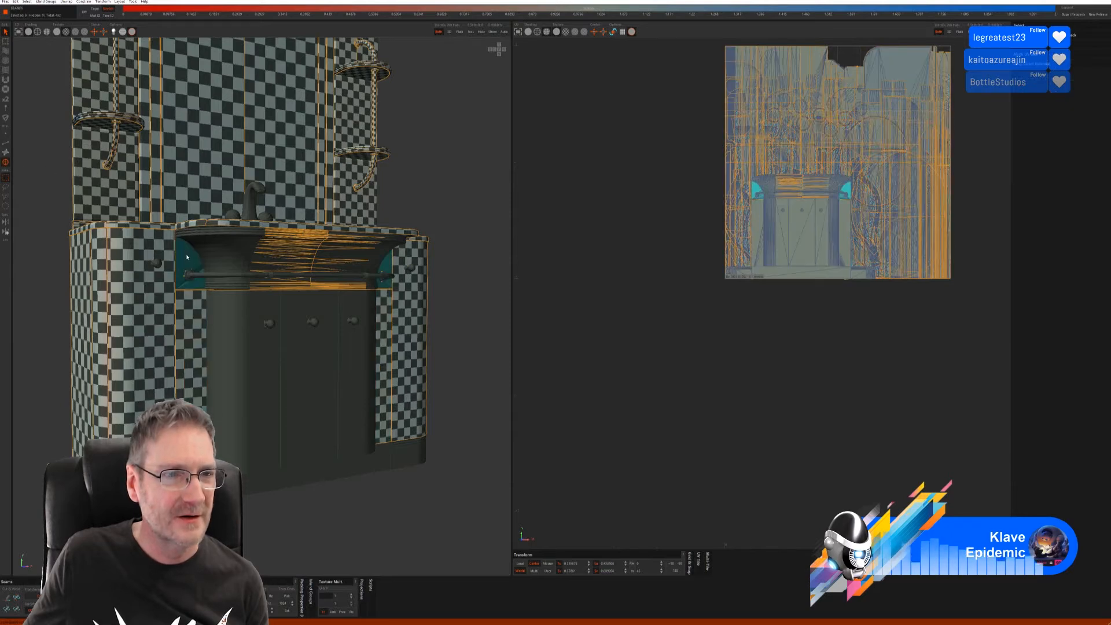
pyautogui.click(470, 32)
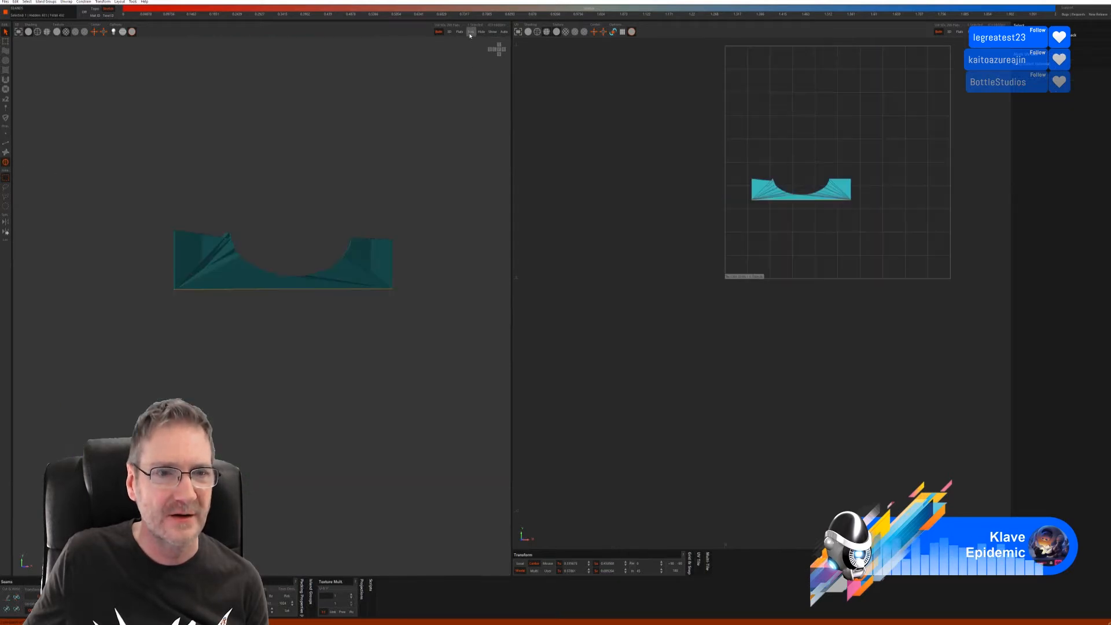
pyautogui.moveTo(230, 278); pyautogui.dragTo(262, 235, button='middle')
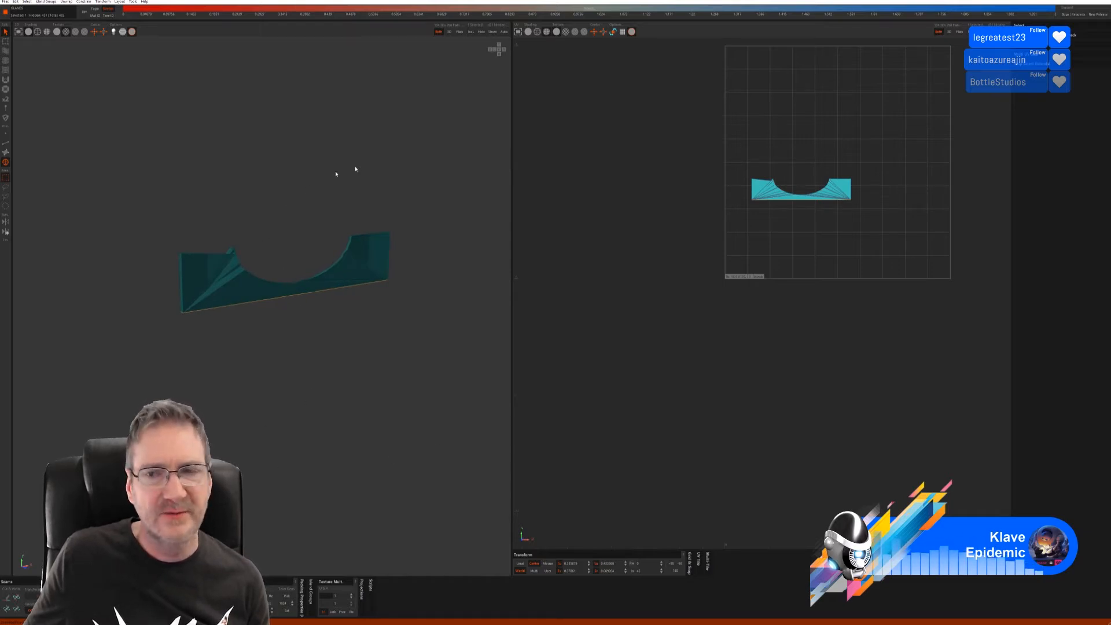
# Step: Try cutting, unfolding and packing the basin cutout panel with automatic box seams, and undo the attempt
pyautogui.click(7, 144)
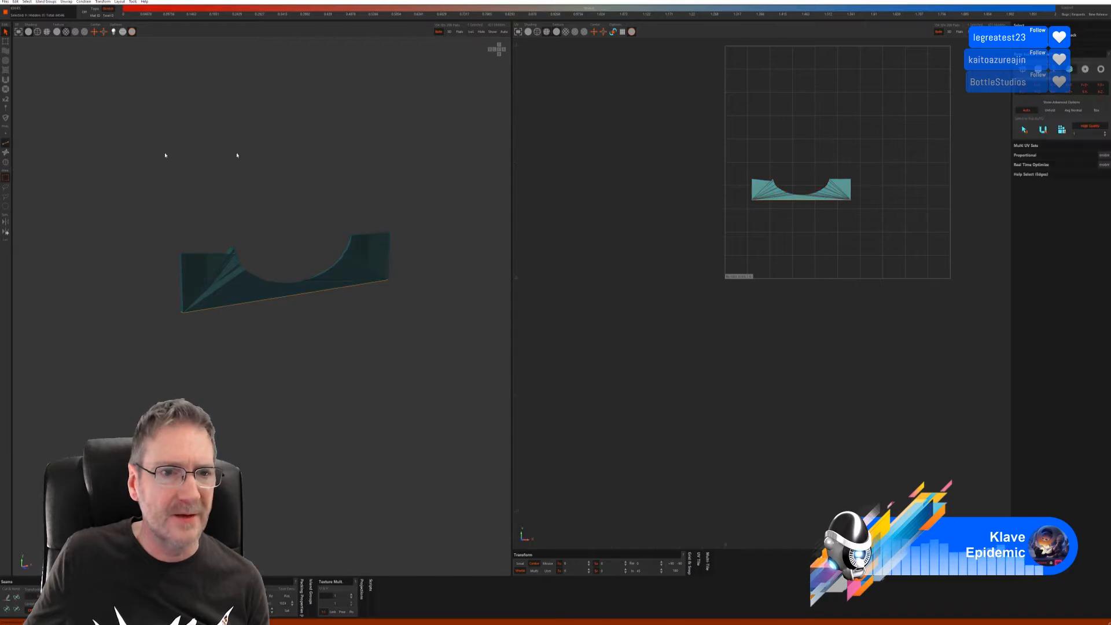
pyautogui.click(1023, 130)
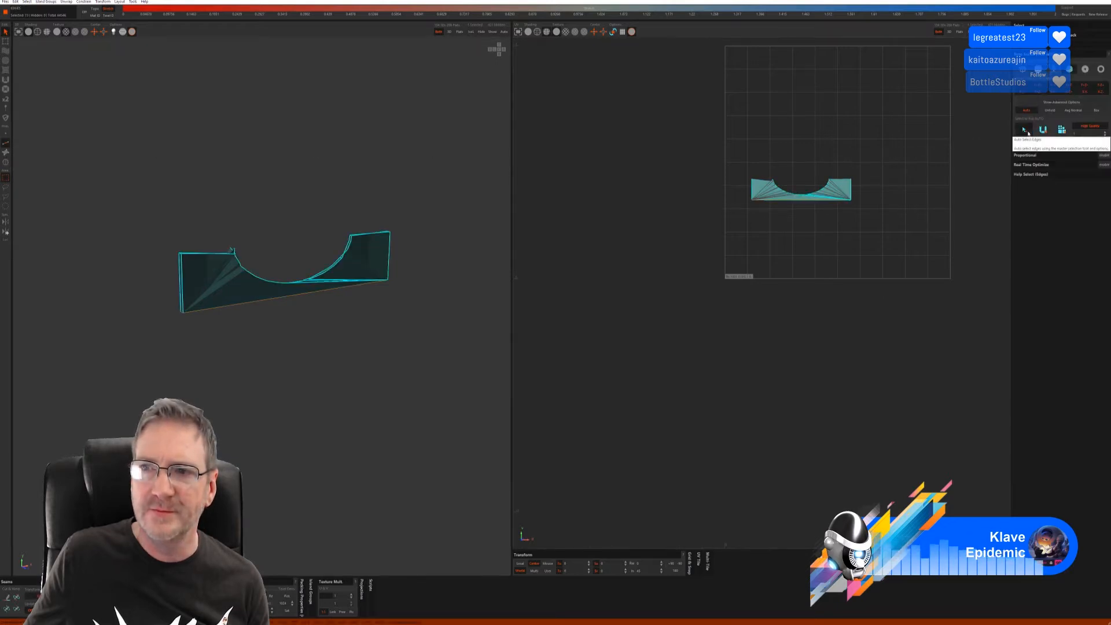
pyautogui.keyDown('alt'); pyautogui.moveTo(310, 354); pyautogui.dragTo(286, 350); pyautogui.keyUp('alt')
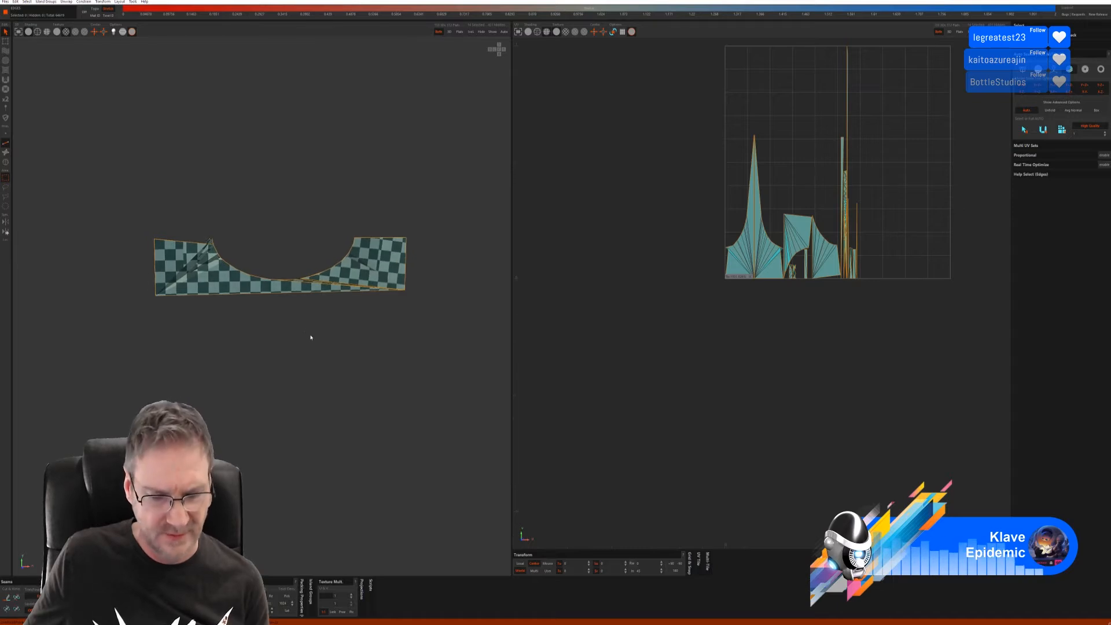
pyautogui.hotkey('ctrl', 'z')
pyautogui.hotkey('ctrl', 'z')
pyautogui.hotkey('ctrl', 'z')
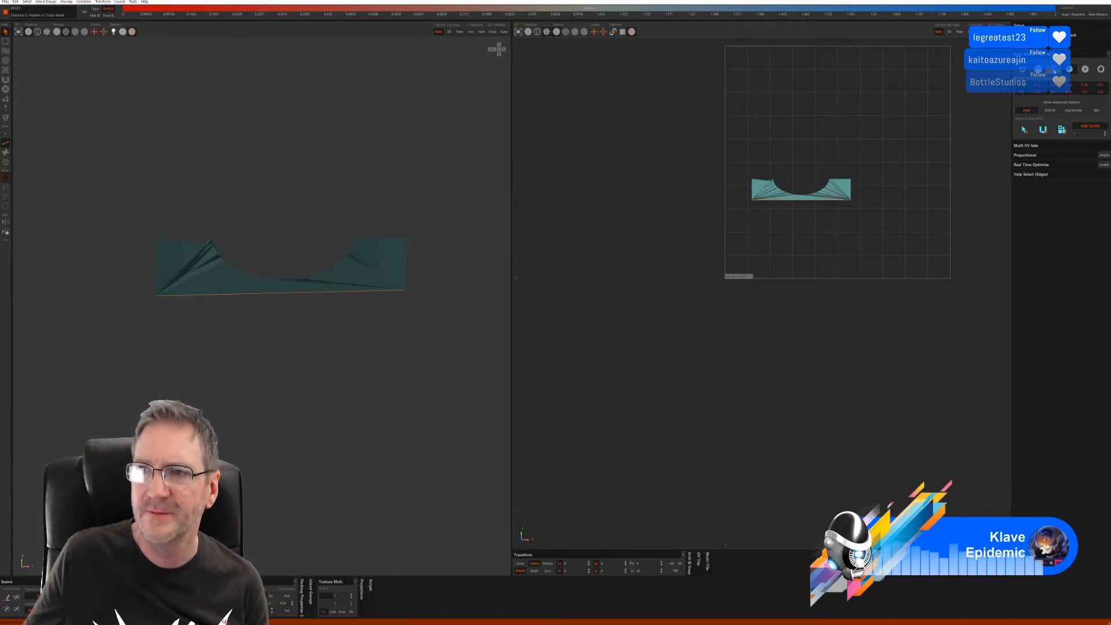
# Step: Try unwrapping the basin cutout panel with automatic pelt seams, and undo the result
pyautogui.click(1022, 70)
pyautogui.click(1083, 112)
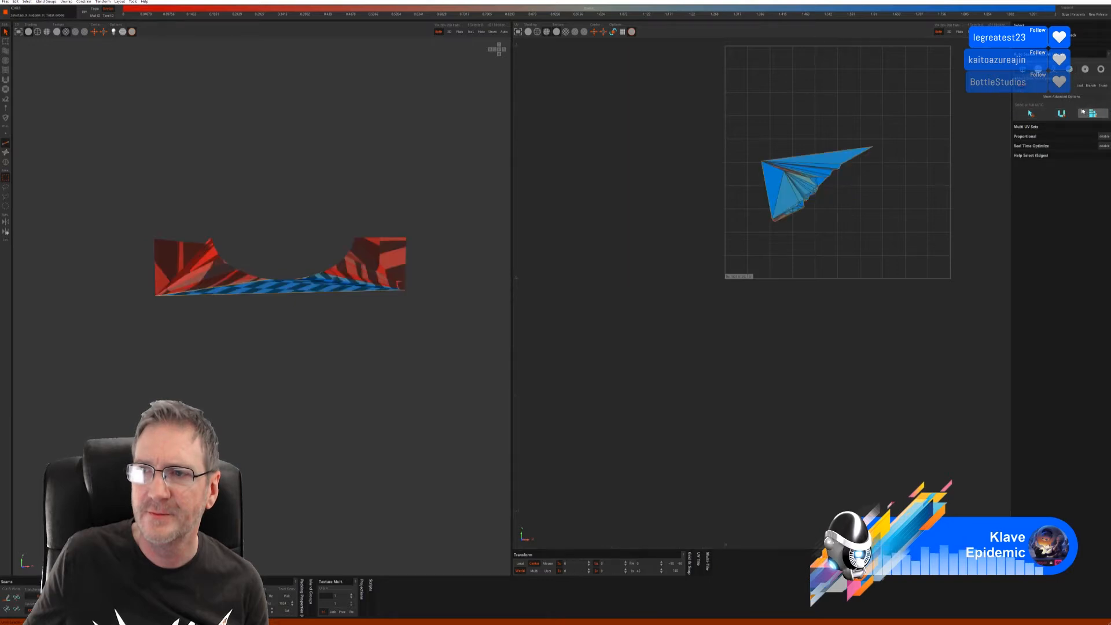
pyautogui.hotkey('ctrl', 'z')
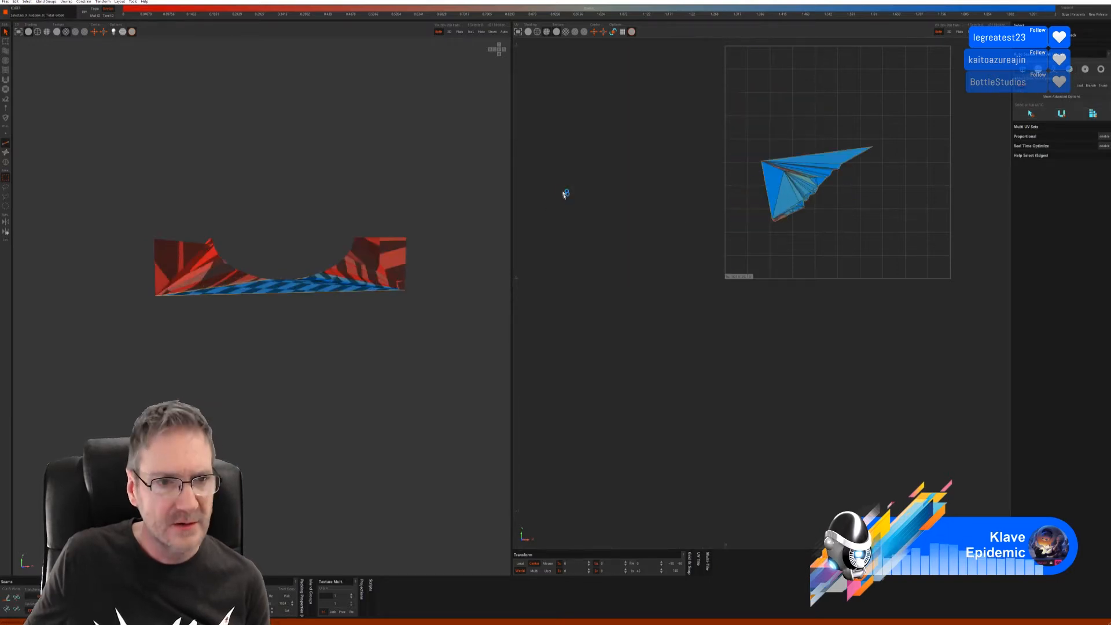
pyautogui.hotkey('ctrl', 'z')
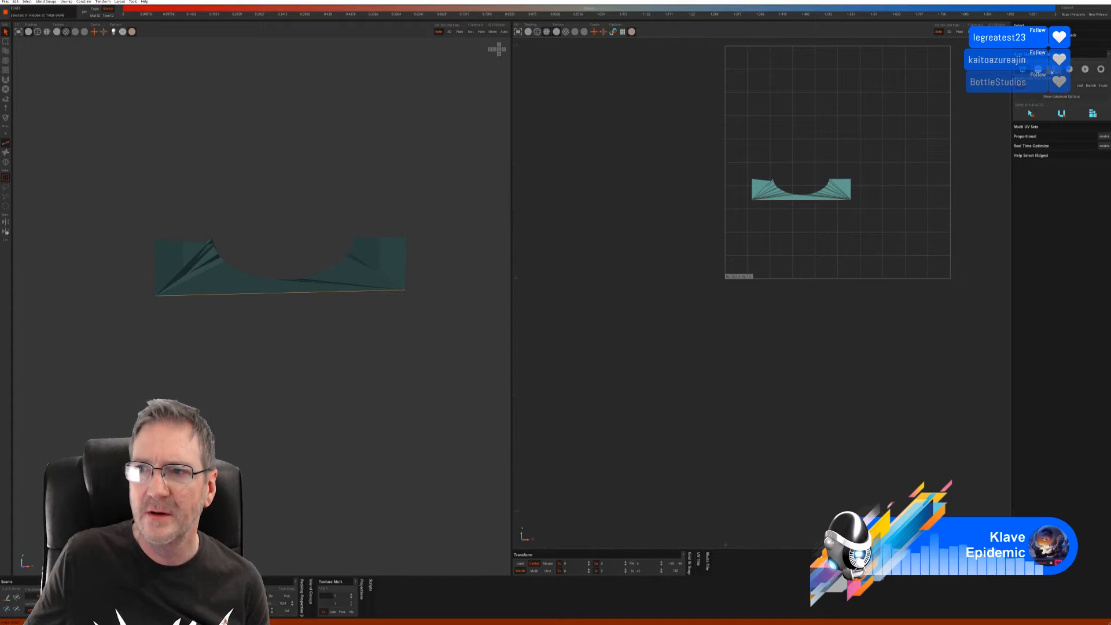
# Step: Try unwrapping the basin cutout panel with a finer automatic seam selection, inspect the checker pattern, and undo it
pyautogui.click(1030, 114)
pyautogui.click(1086, 114)
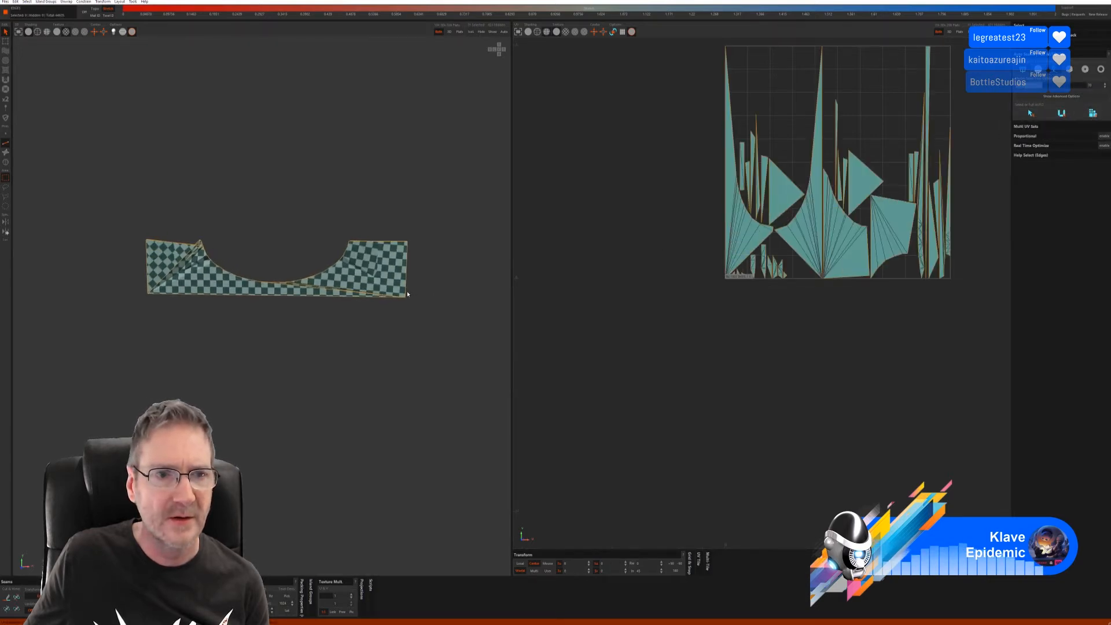
pyautogui.moveTo(407, 294); pyautogui.dragTo(445, 293, button='middle')
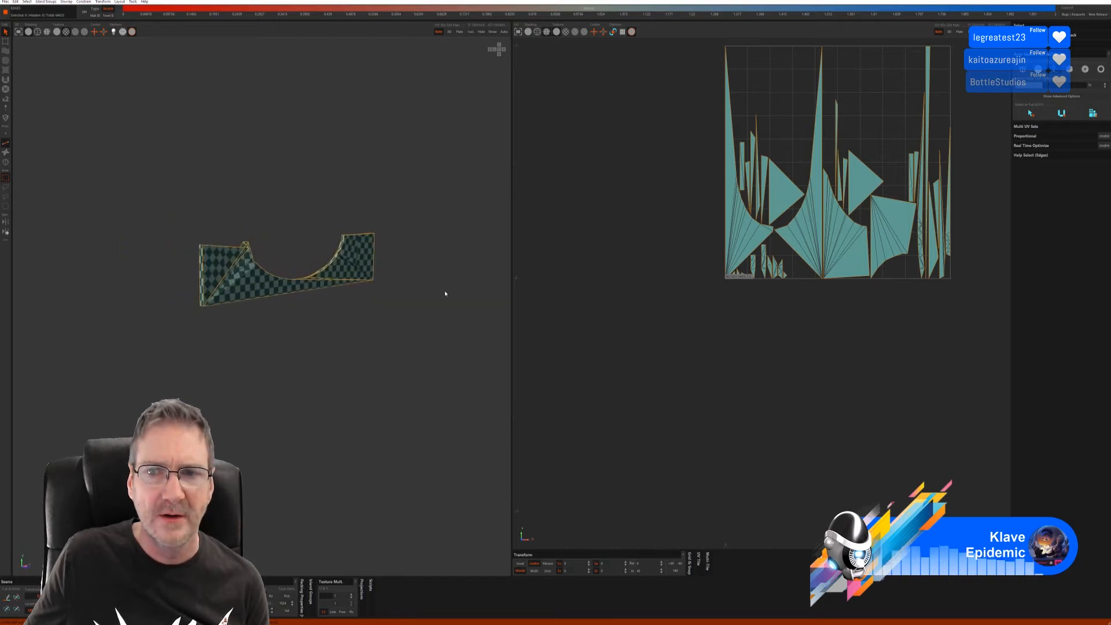
pyautogui.hotkey('ctrl', 'z')
pyautogui.hotkey('ctrl', 'z')
pyautogui.hotkey('ctrl', 'z')
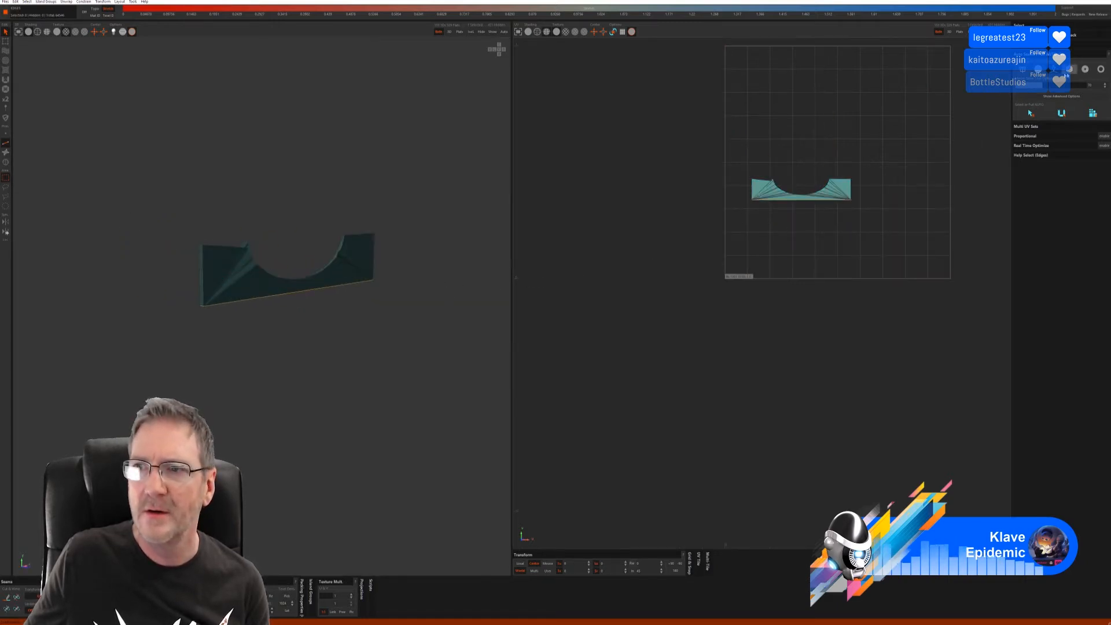
# Step: Retry the box seam unwrap on the basin cutout panel for comparison, and undo it
pyautogui.click(1069, 69)
pyautogui.click(1024, 130)
pyautogui.click(1043, 129)
pyautogui.click(1061, 130)
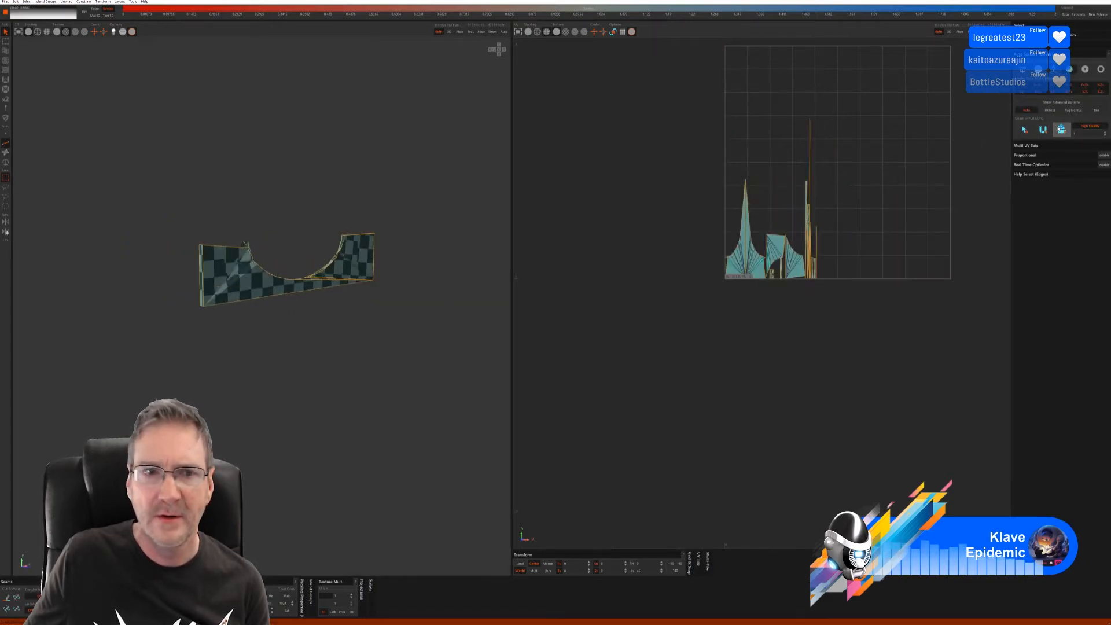
pyautogui.hotkey('ctrl', 'z')
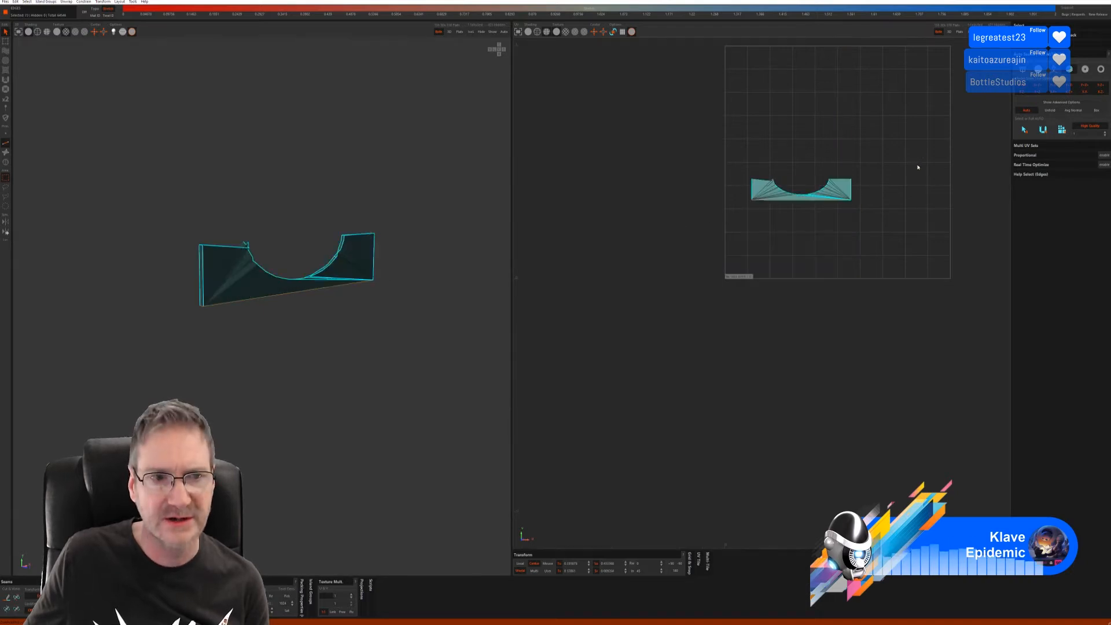
# Step: Unwrap and pack the basin cutout panel using the finer automatic seam selection, and bring the whole vanity back into view
pyautogui.click(1062, 70)
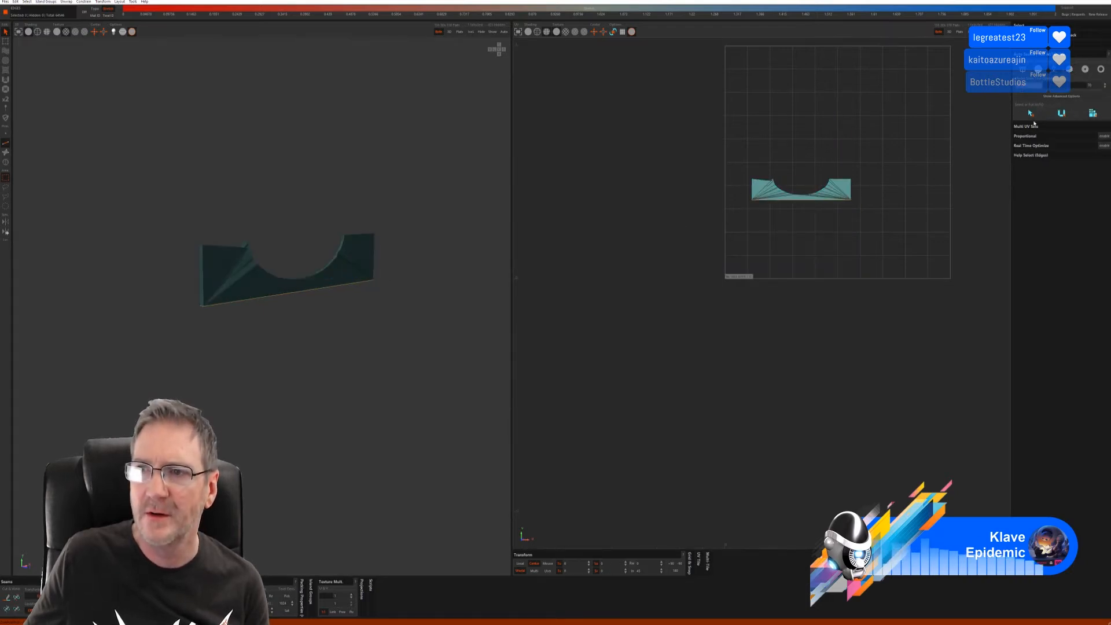
pyautogui.click(1030, 113)
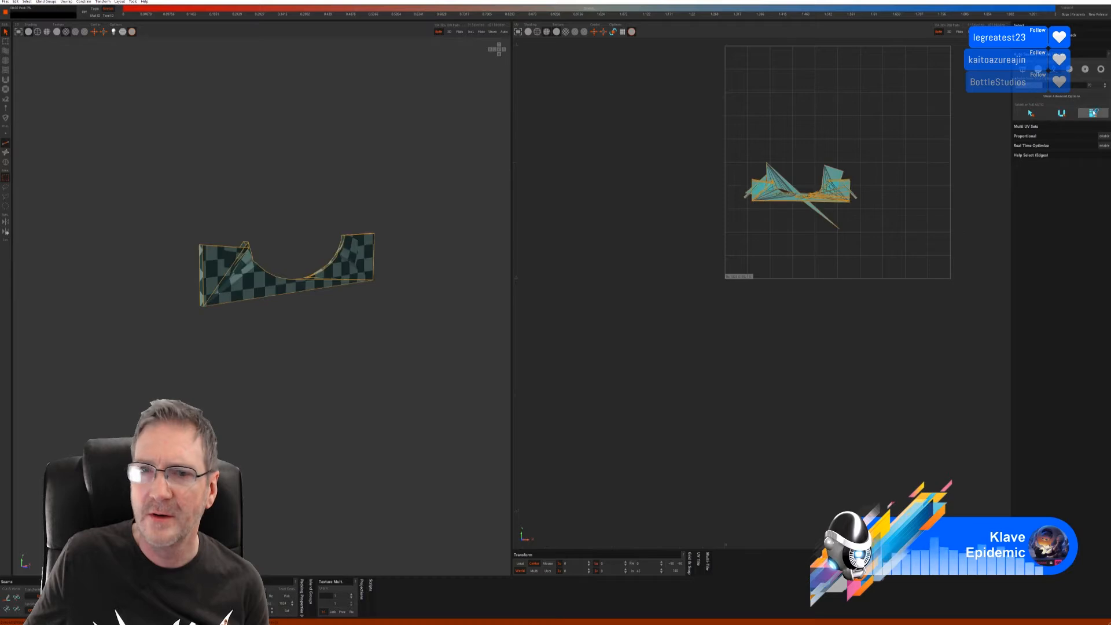
pyautogui.keyDown('alt'); pyautogui.moveTo(334, 311); pyautogui.dragTo(356, 306); pyautogui.keyUp('alt')
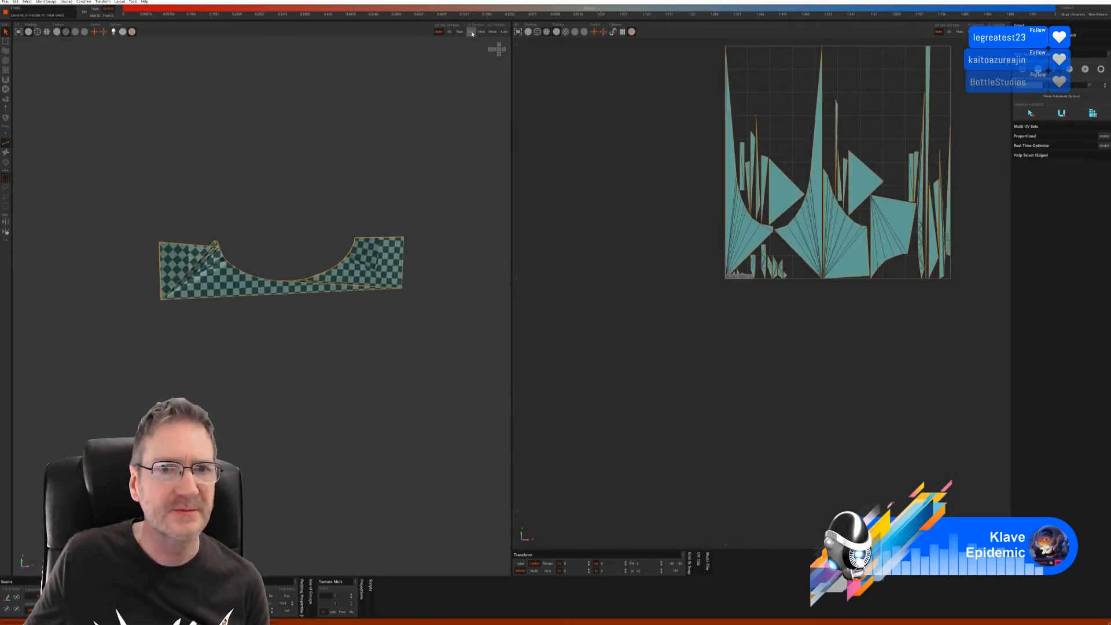
pyautogui.click(492, 33)
pyautogui.scroll(-1, 423, 348)
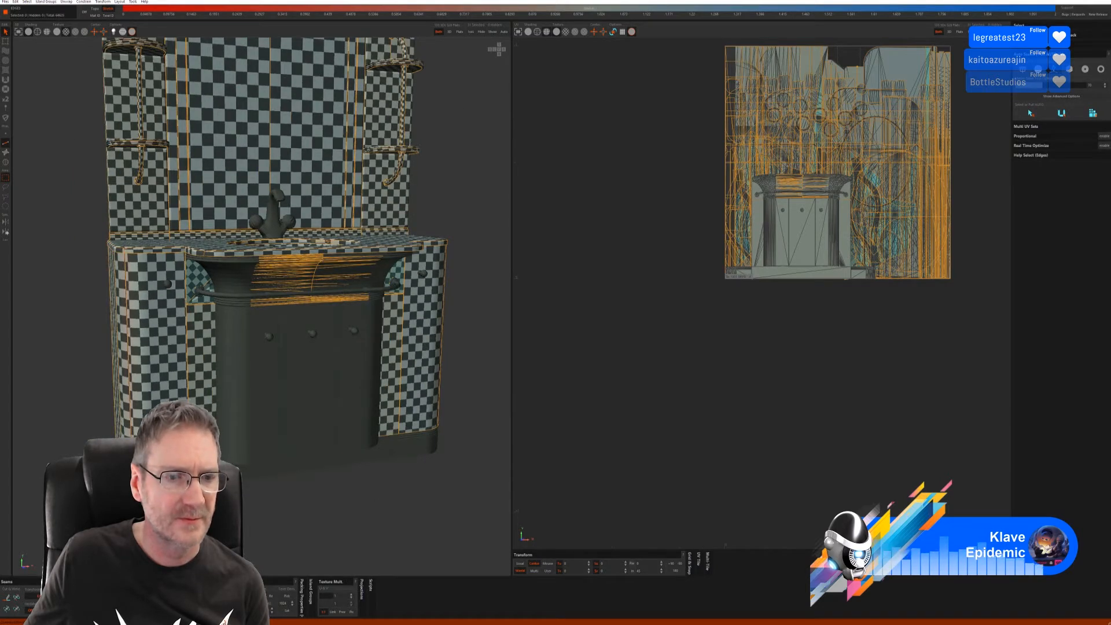
# Step: Select the plinth blocks at both ends of the vanity base as islands and isolate them
pyautogui.click(5, 162)
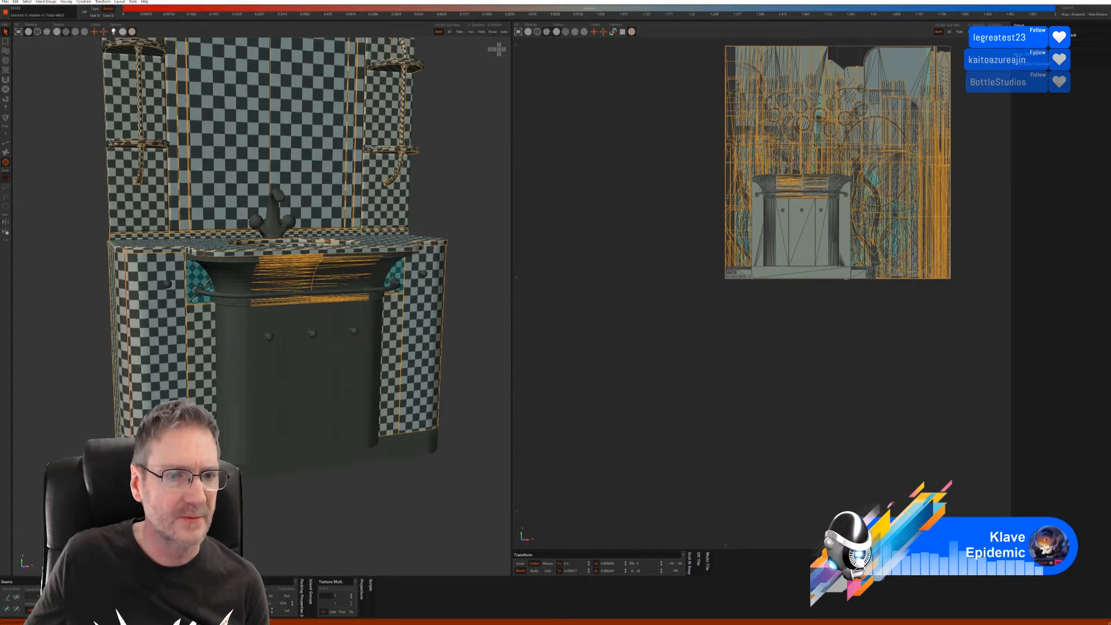
pyautogui.click(738, 271)
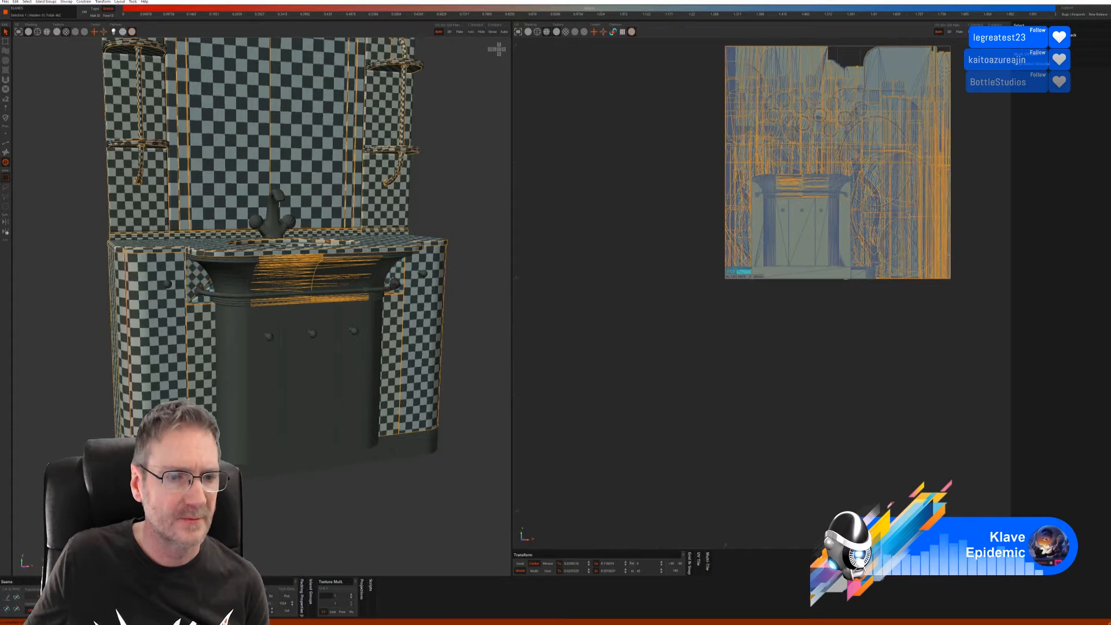
pyautogui.keyDown('ctrl'); pyautogui.click(418, 451); pyautogui.keyUp('ctrl')
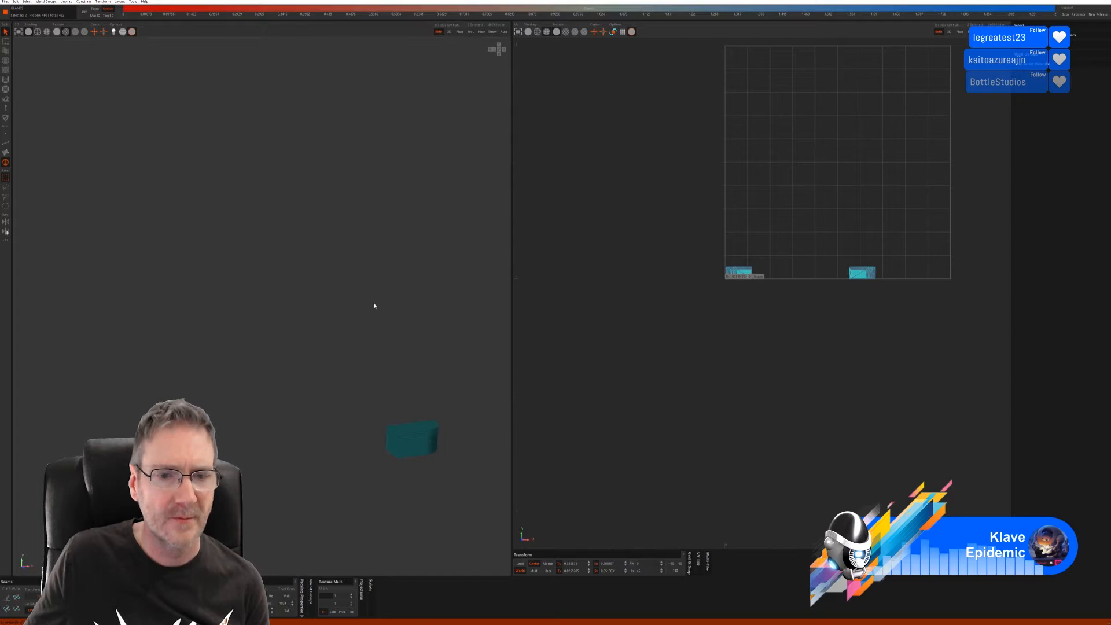
# Step: Unwrap and pack the two end plinth blocks using automatic box seams, check their texturing, and restore the whole vanity
pyautogui.click(5, 143)
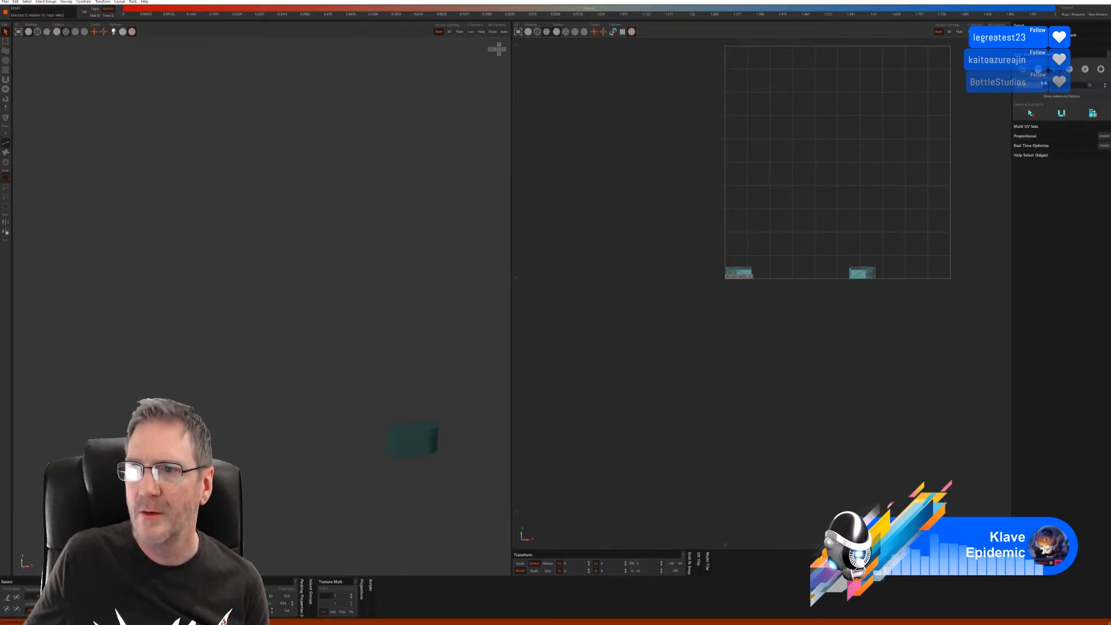
pyautogui.click(1041, 130)
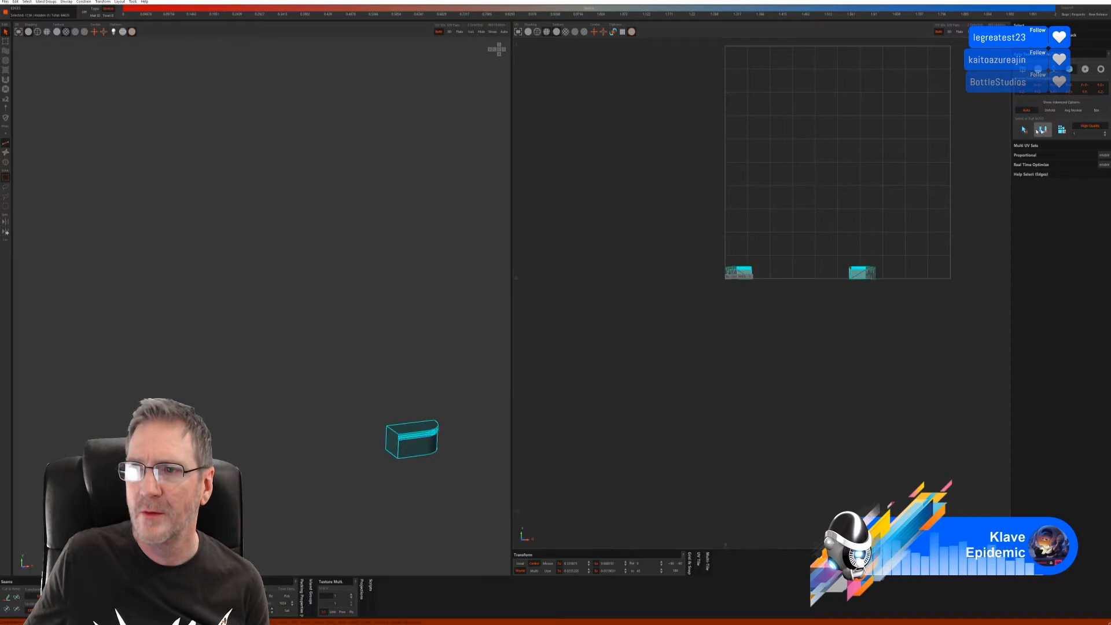
pyautogui.click(1062, 130)
pyautogui.keyDown('alt'); pyautogui.moveTo(424, 329); pyautogui.dragTo(287, 370); pyautogui.keyUp('alt')
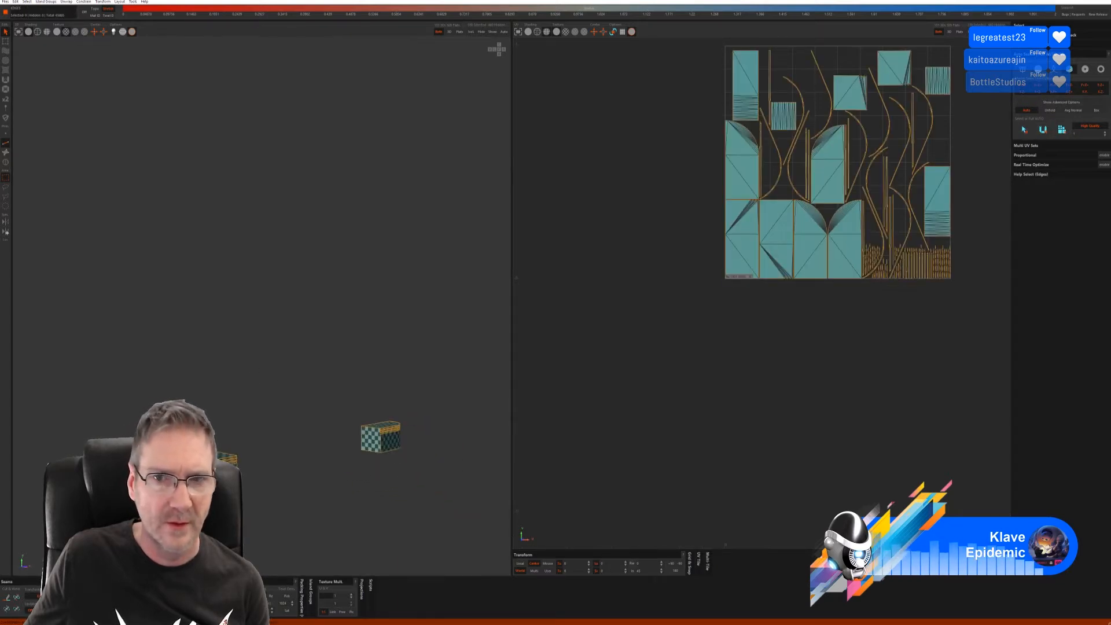
pyautogui.scroll(4, 156, 510)
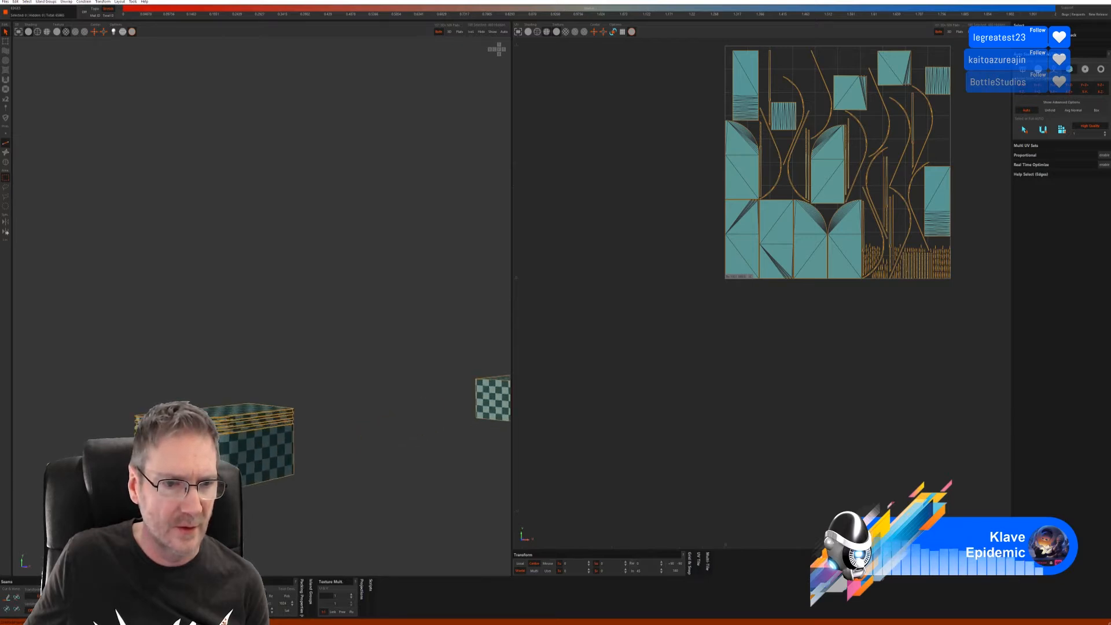
pyautogui.scroll(-3, 145, 500)
pyautogui.keyDown('alt'); pyautogui.moveTo(342, 484); pyautogui.dragTo(317, 389); pyautogui.keyUp('alt')
pyautogui.scroll(-3, 302, 493)
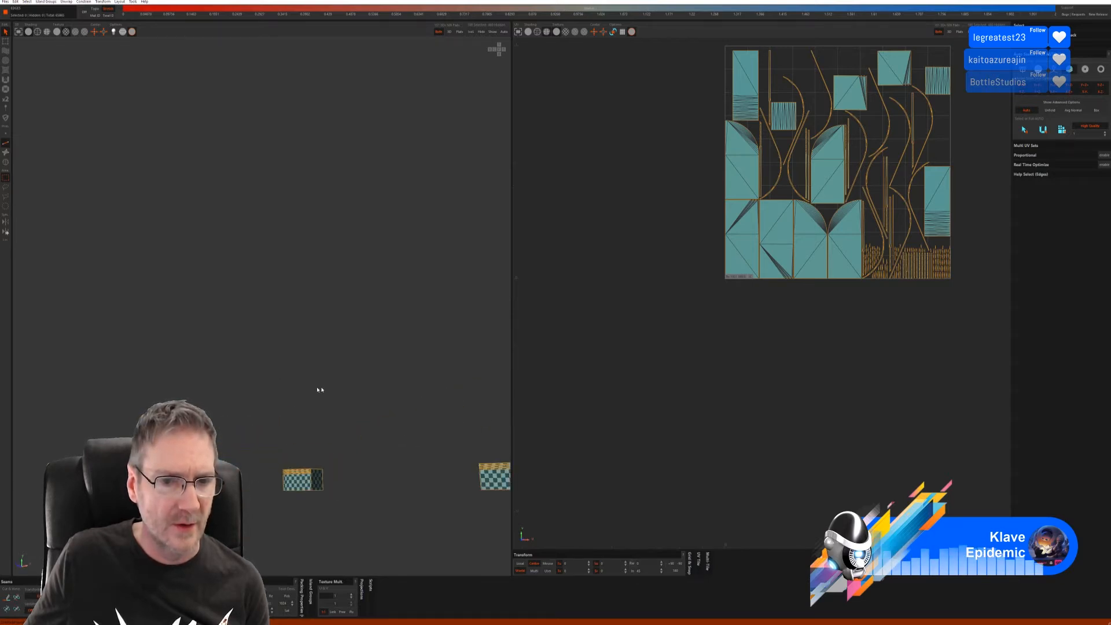
pyautogui.click(493, 32)
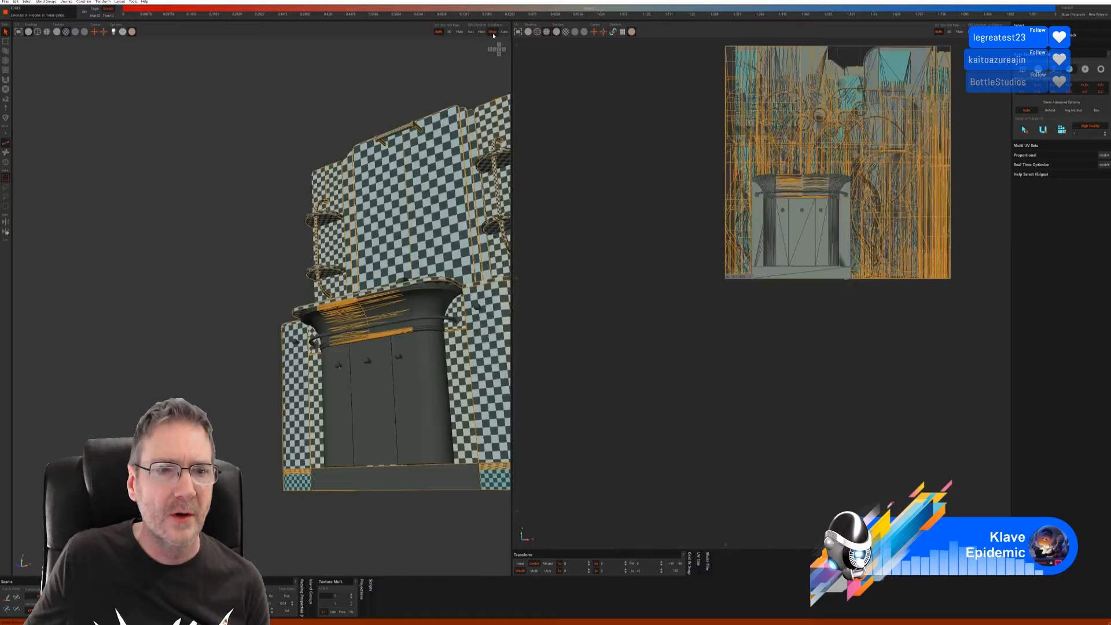
# Step: Select the flat plinth strip beneath the central cabinet as an island and isolate it
pyautogui.click(7, 163)
pyautogui.click(395, 485)
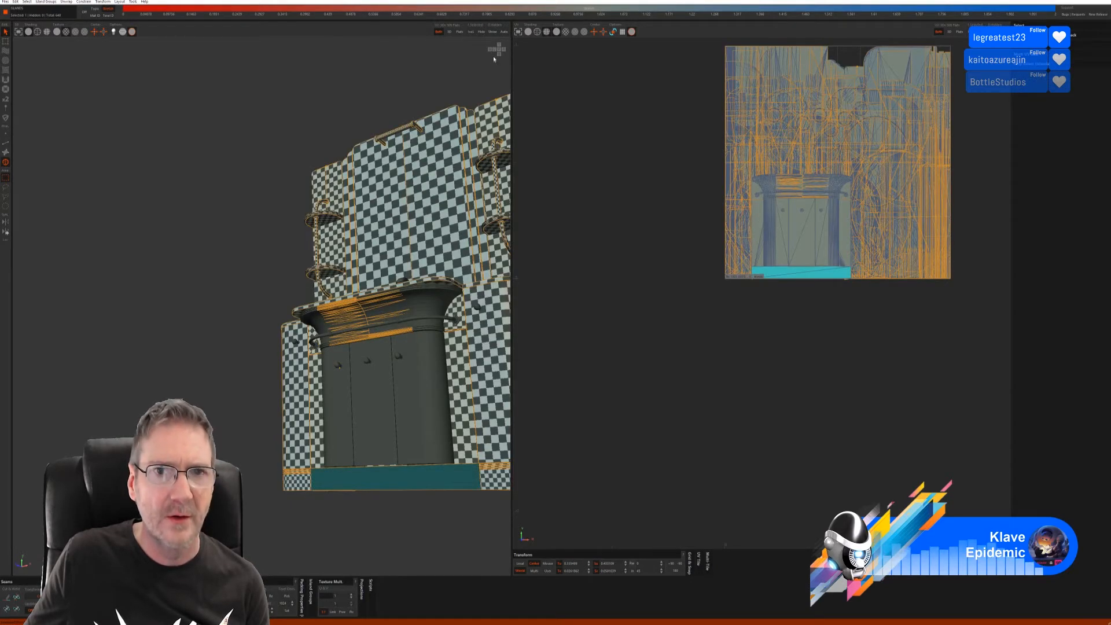
pyautogui.click(470, 32)
pyautogui.keyDown('alt'); pyautogui.moveTo(362, 337); pyautogui.dragTo(413, 356); pyautogui.keyUp('alt')
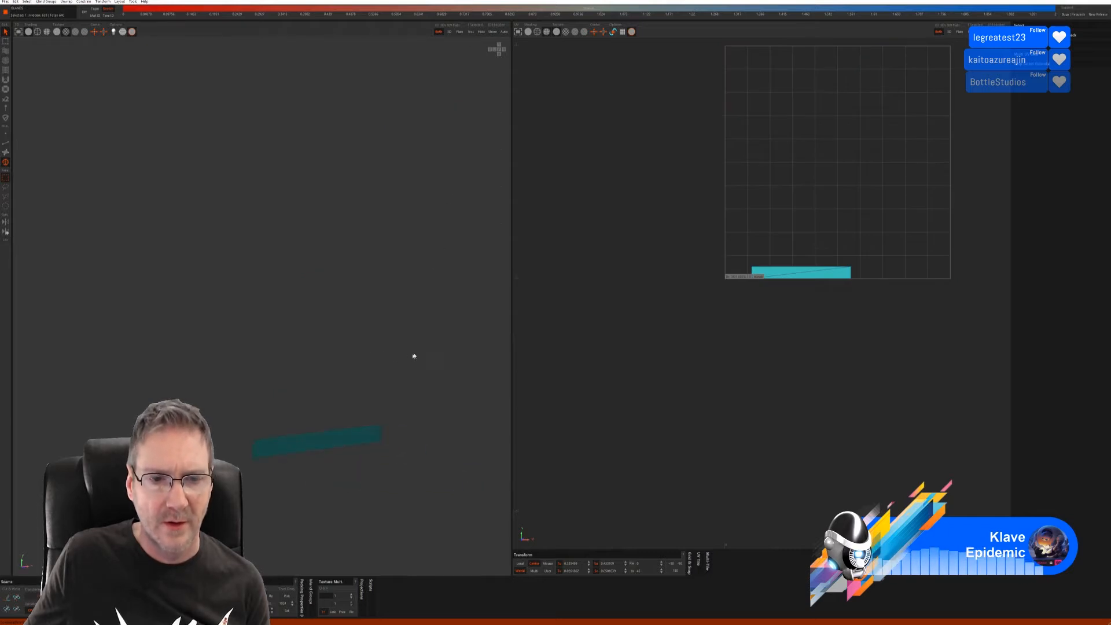
# Step: Cut the central plinth strip with automatic box seams, then unfold and pack its islands
pyautogui.click(6, 146)
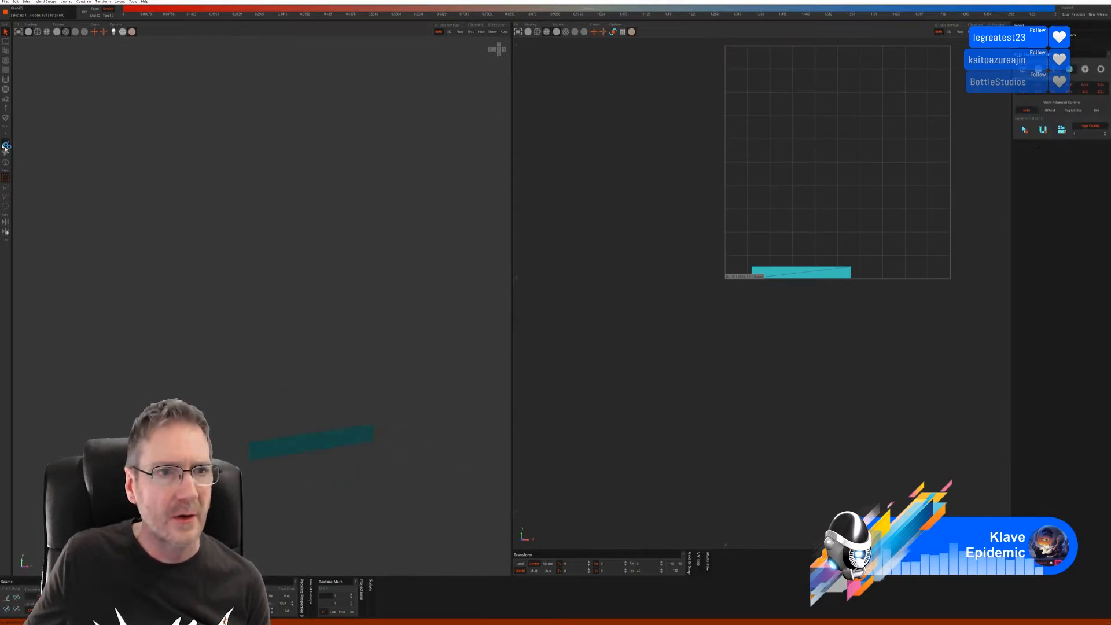
pyautogui.click(5, 144)
pyautogui.click(1043, 130)
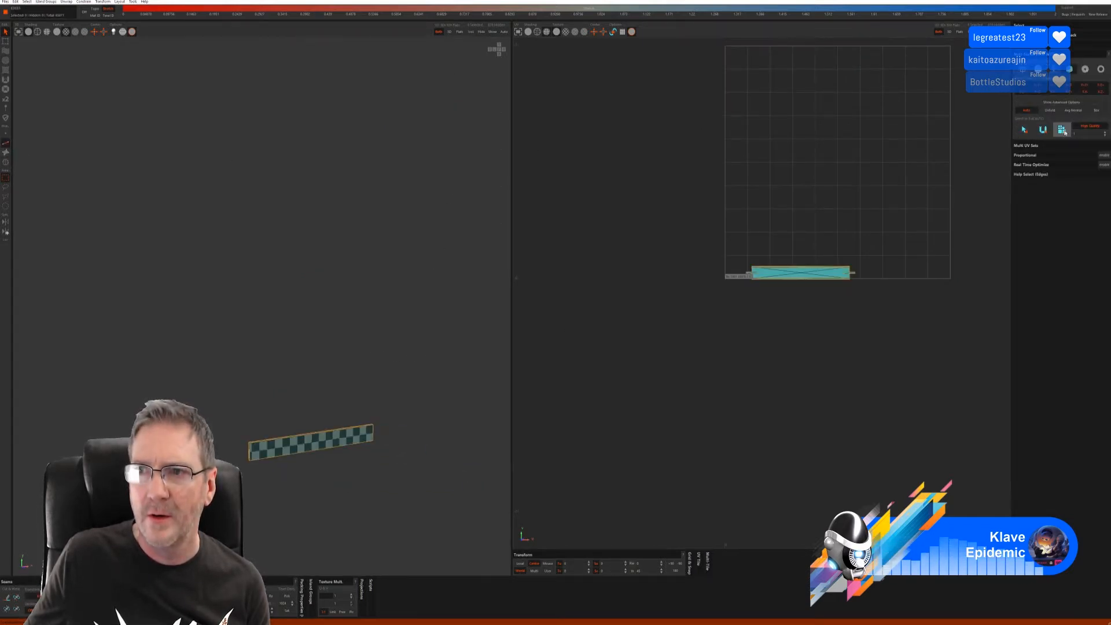
pyautogui.keyDown('alt'); pyautogui.moveTo(323, 383); pyautogui.dragTo(370, 378); pyautogui.keyUp('alt')
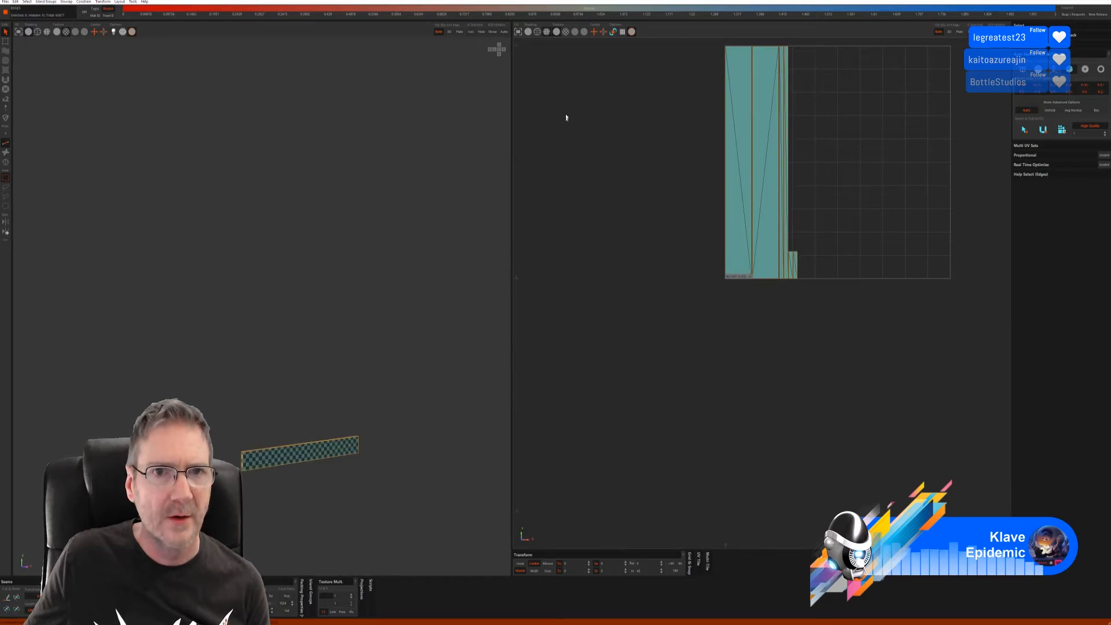
# Step: Restore the whole vanity, then select the three central cabinet doors as islands and isolate them
pyautogui.click(492, 31)
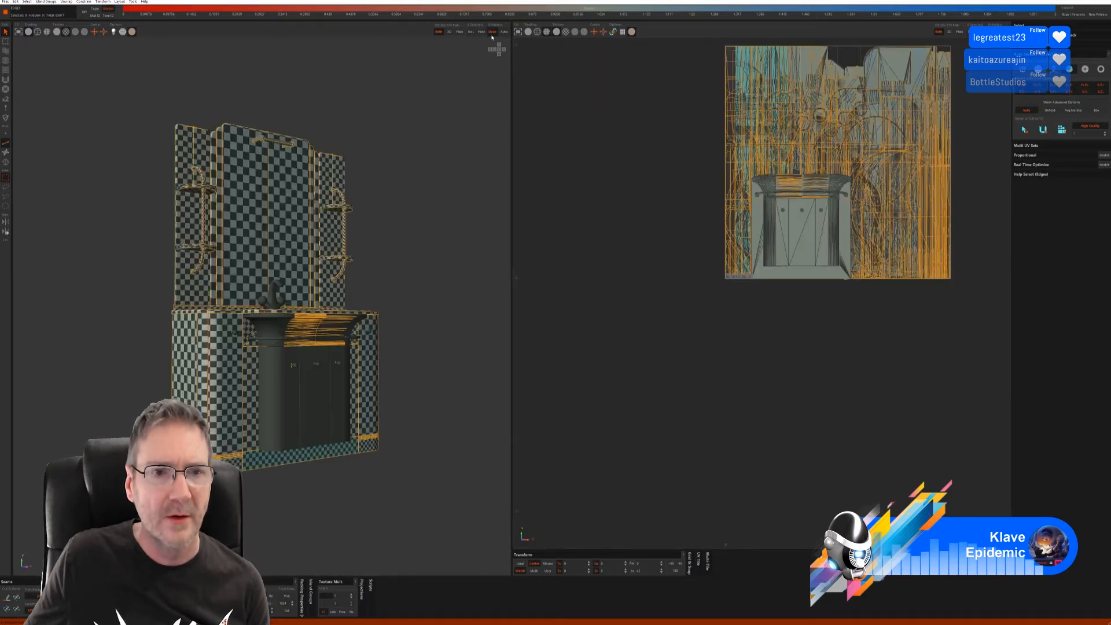
pyautogui.click(6, 162)
pyautogui.click(281, 371)
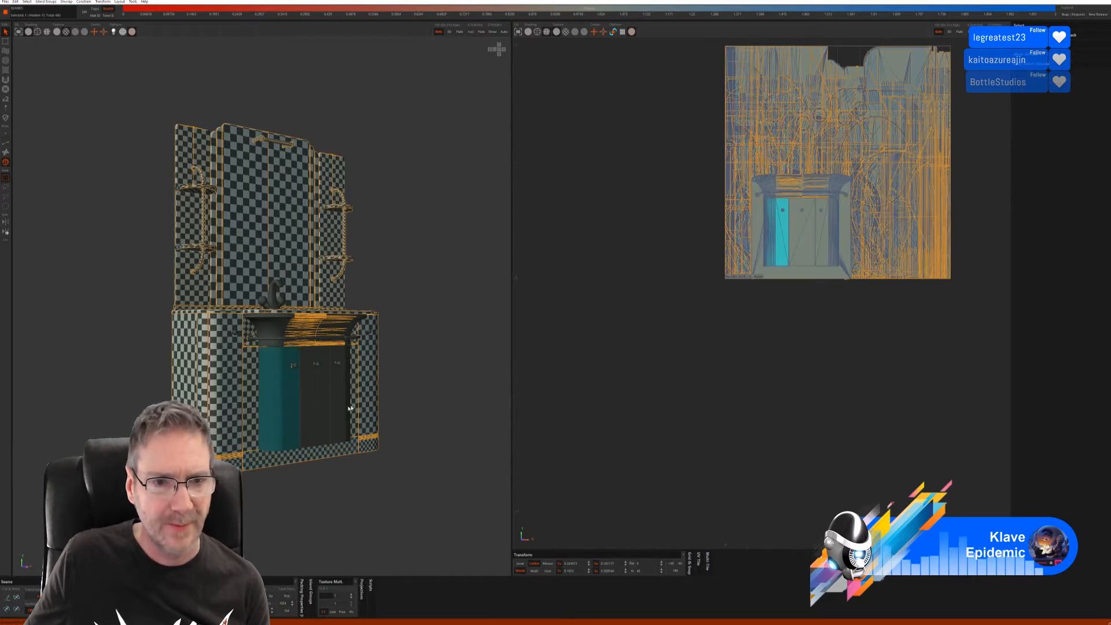
pyautogui.keyDown('shift'); pyautogui.click(341, 399); pyautogui.keyUp('shift')
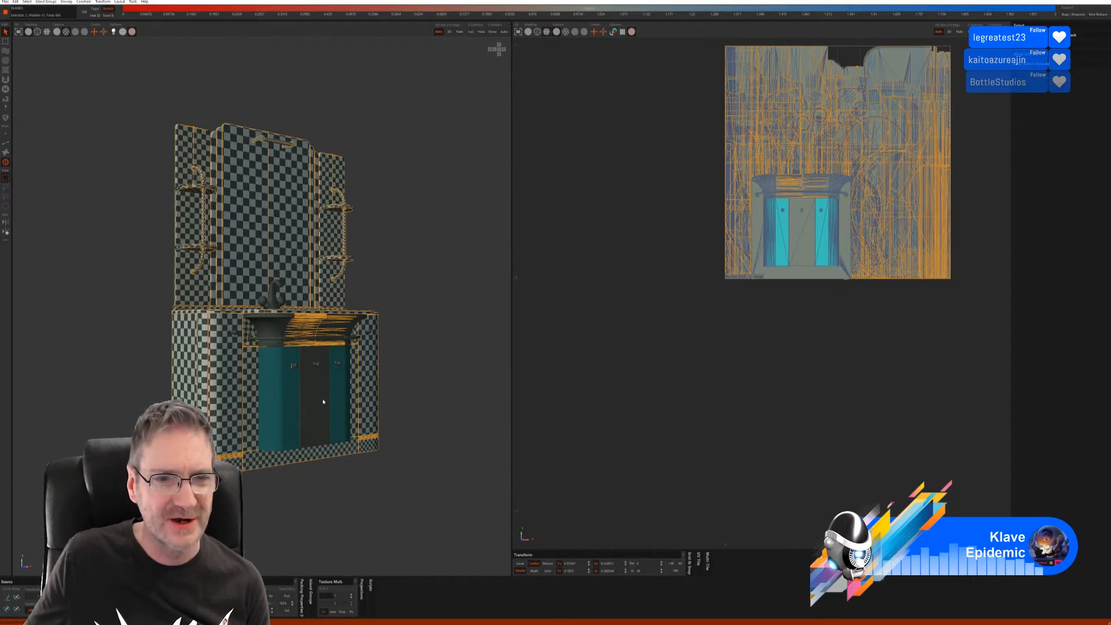
pyautogui.keyDown('shift'); pyautogui.click(316, 399); pyautogui.keyUp('shift')
pyautogui.moveTo(415, 375)
pyautogui.keyDown('alt'); pyautogui.mouseDown()
pyautogui.moveTo(361, 371)
pyautogui.moveTo(414, 375)
pyautogui.mouseUp(); pyautogui.keyUp('alt')
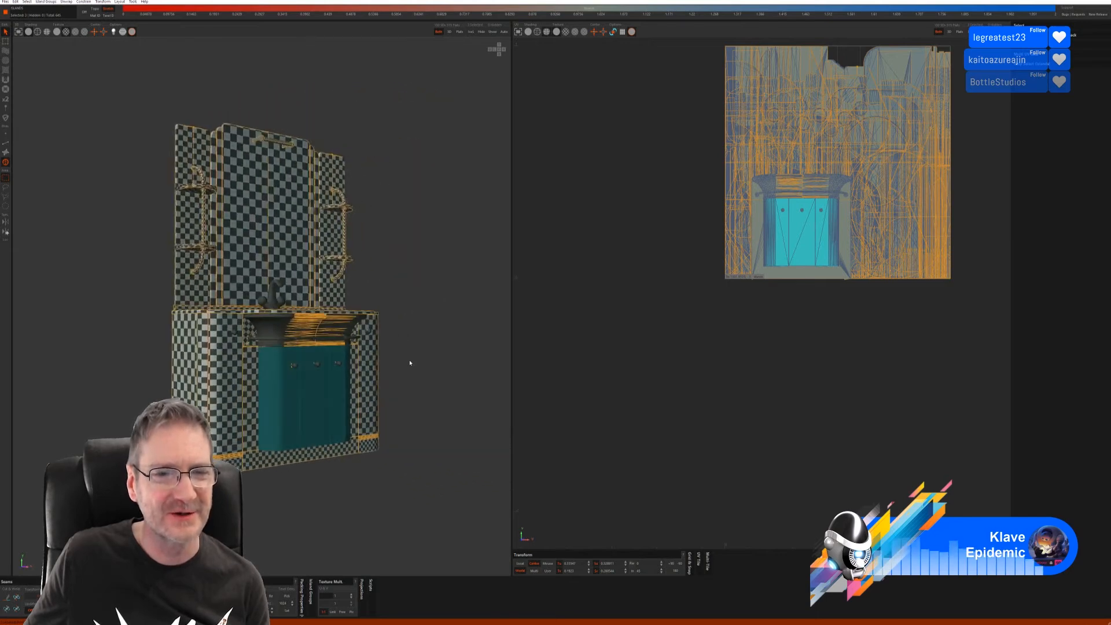
pyautogui.click(471, 32)
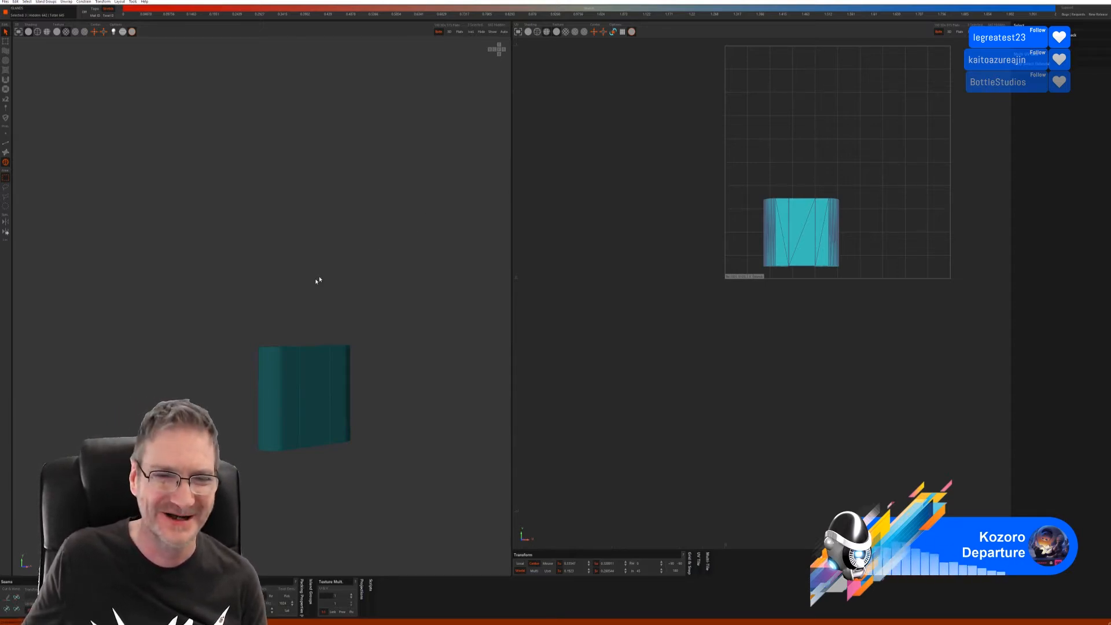
pyautogui.moveTo(317, 281); pyautogui.dragTo(411, 240, button='middle')
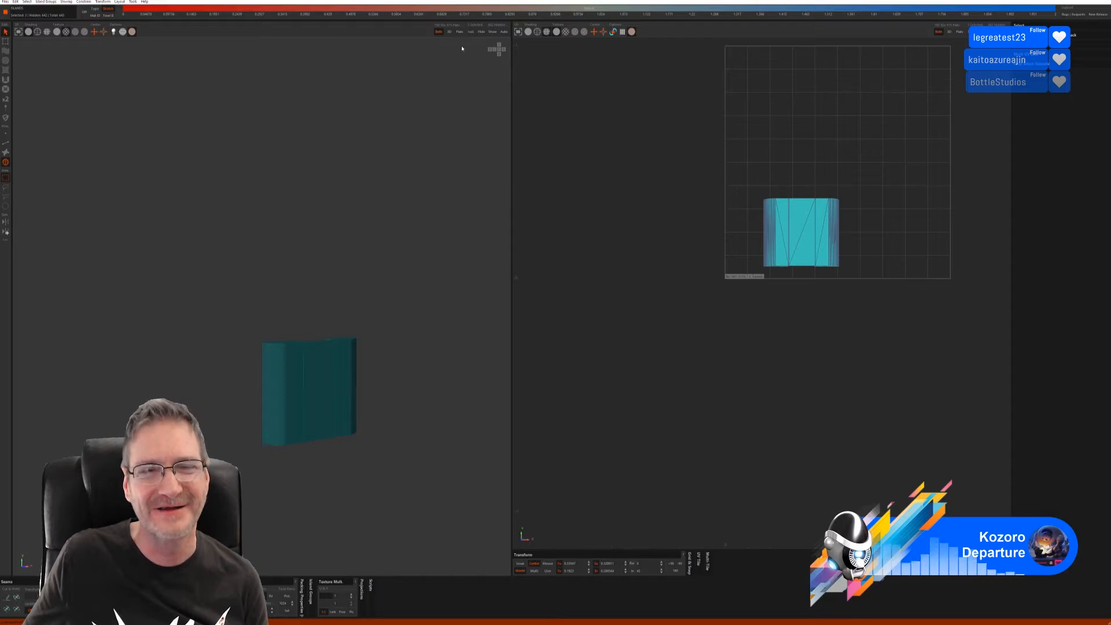
# Step: Unwrap and pack the three cabinet doors using automatic box seams, check their texturing, and restore the whole vanity
pyautogui.click(5, 143)
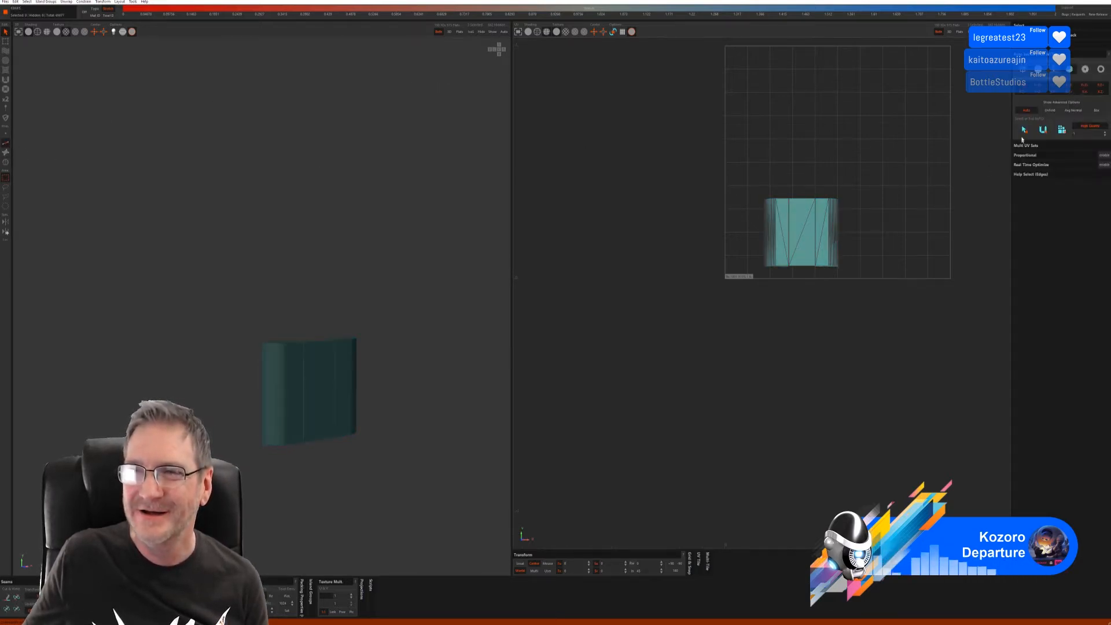
pyautogui.click(1024, 131)
pyautogui.click(1042, 129)
pyautogui.click(1061, 131)
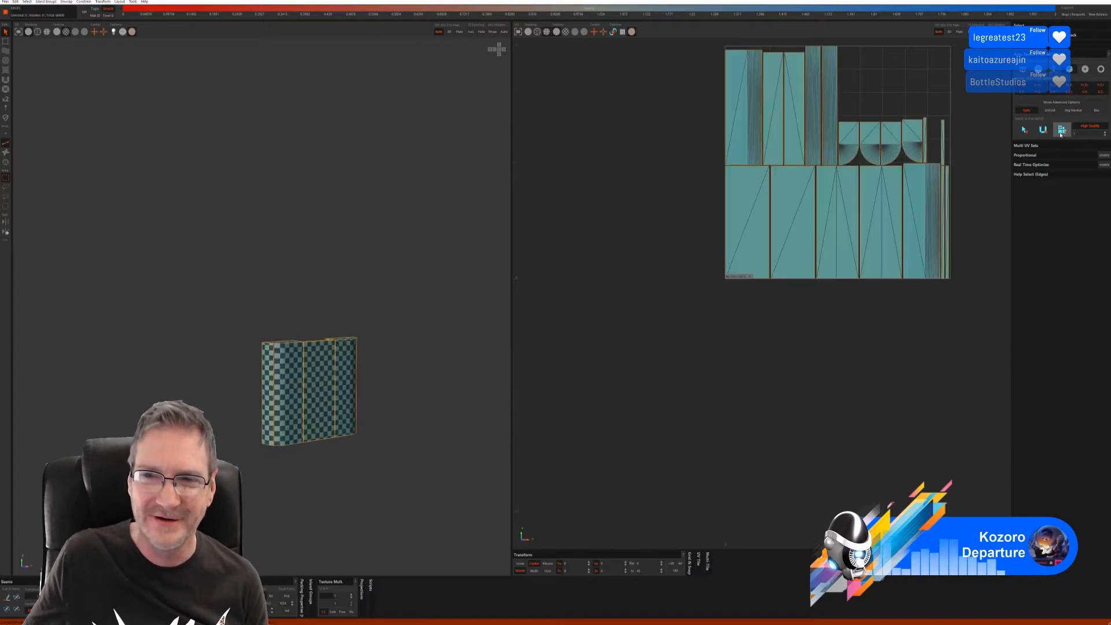
pyautogui.moveTo(402, 374); pyautogui.dragTo(367, 364, button='middle')
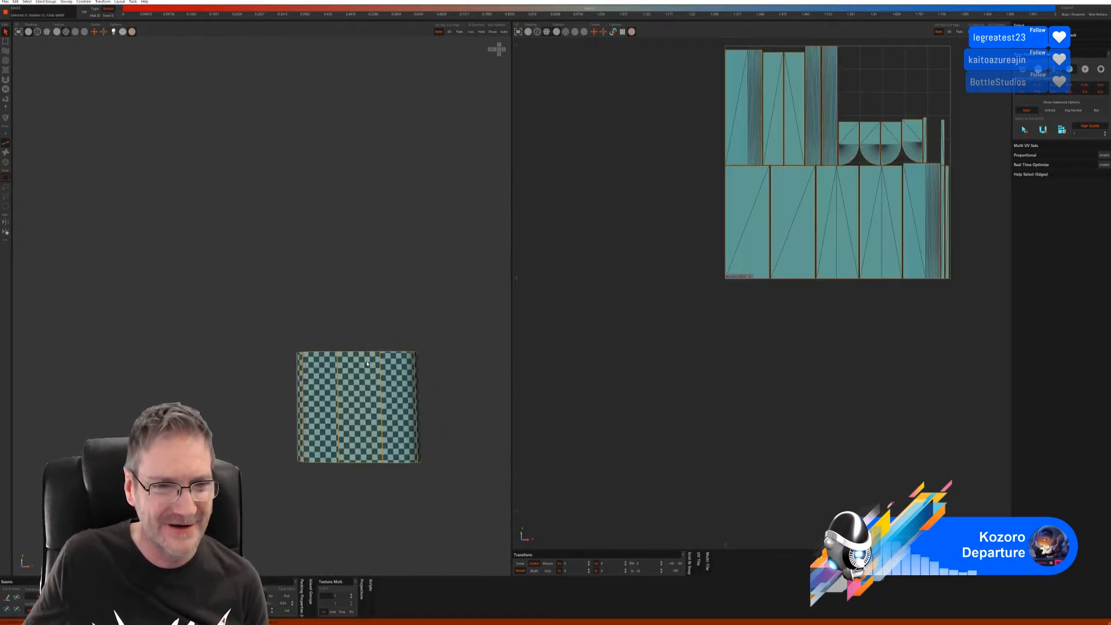
pyautogui.click(493, 32)
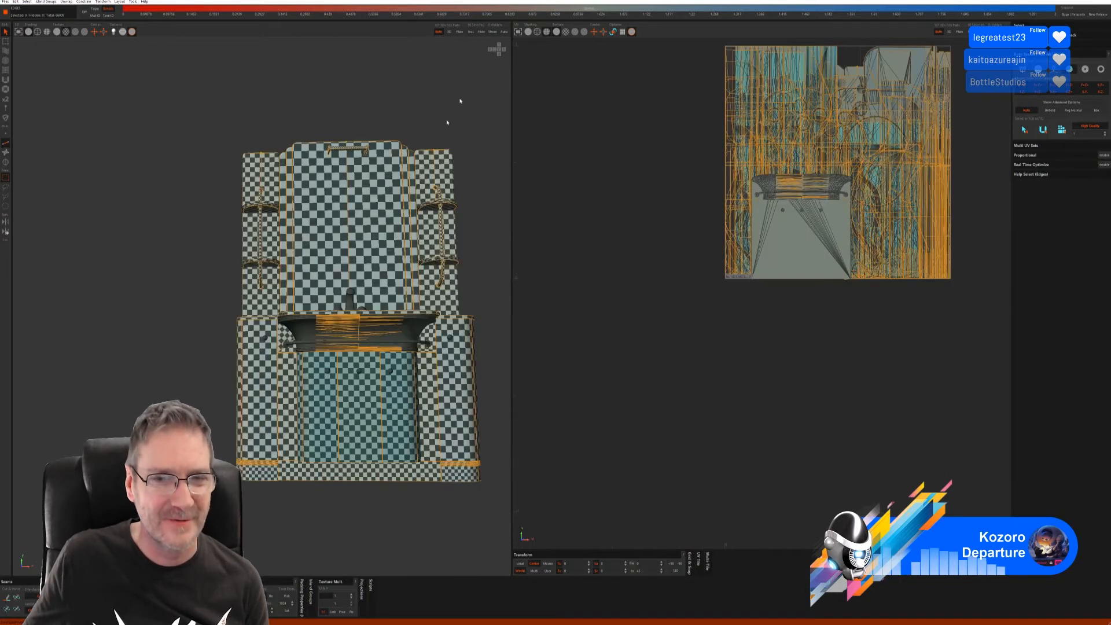
# Step: Select the flared basin above the cabinet doors as an island and isolate it
pyautogui.scroll(2, 291, 368)
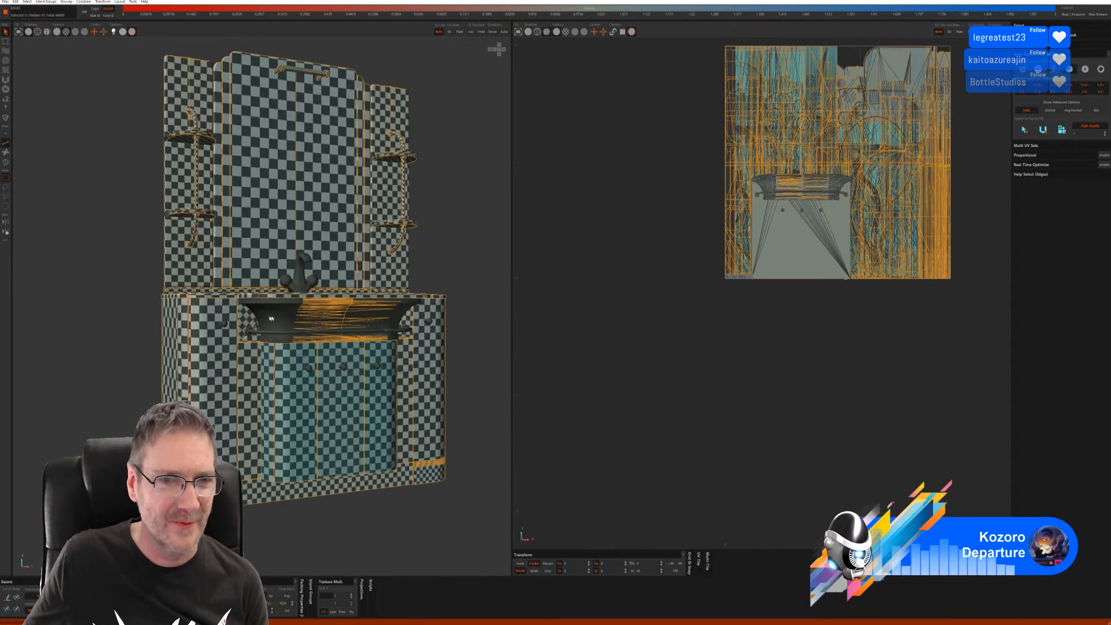
pyautogui.click(6, 162)
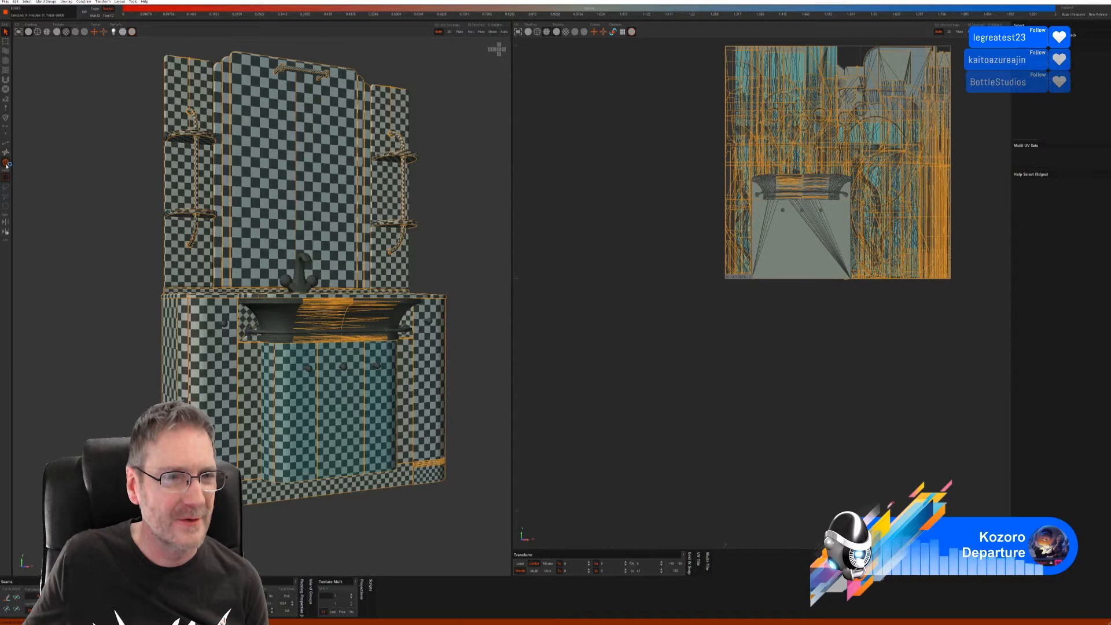
pyautogui.click(270, 315)
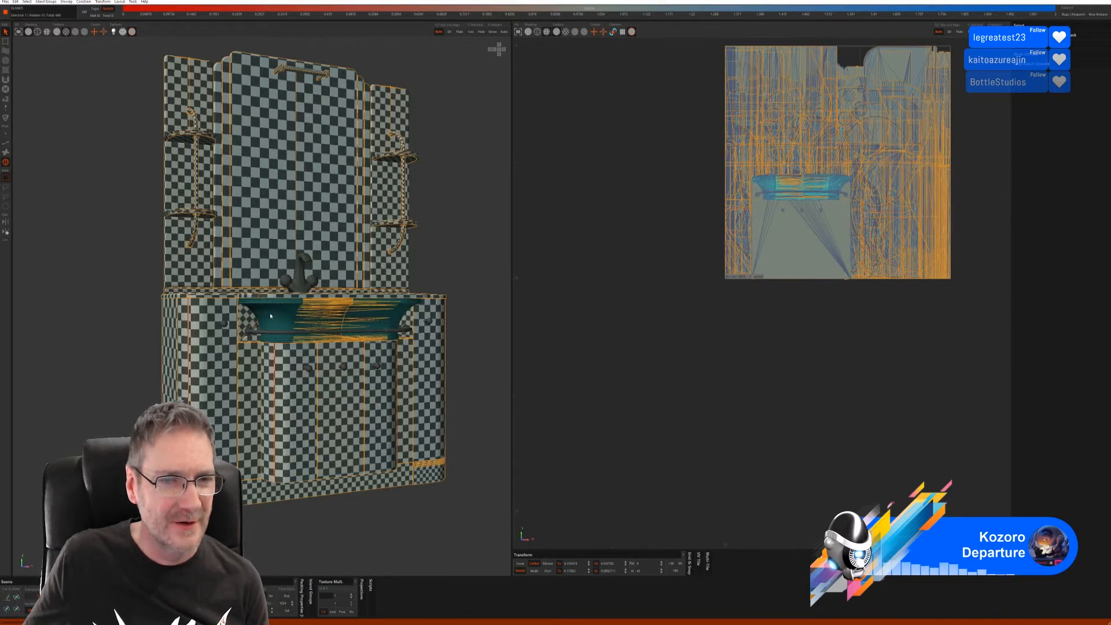
pyautogui.click(470, 33)
pyautogui.moveTo(325, 261); pyautogui.dragTo(348, 266, button='middle')
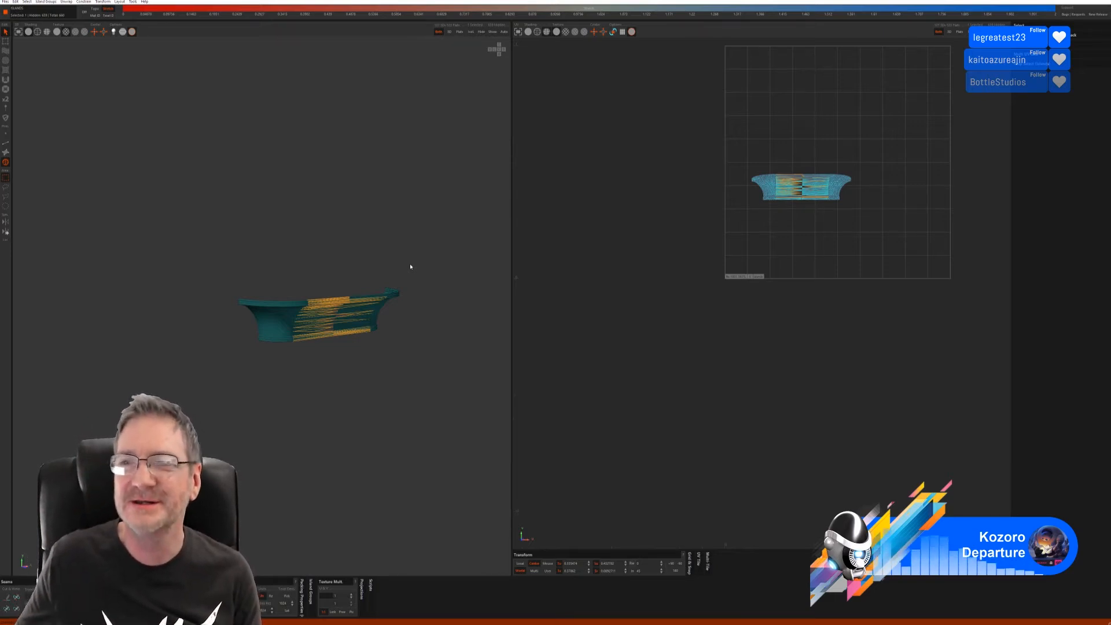
# Step: Try unwrapping the isolated basin with automatic pelt seams, then undo the attempt
pyautogui.click(6, 143)
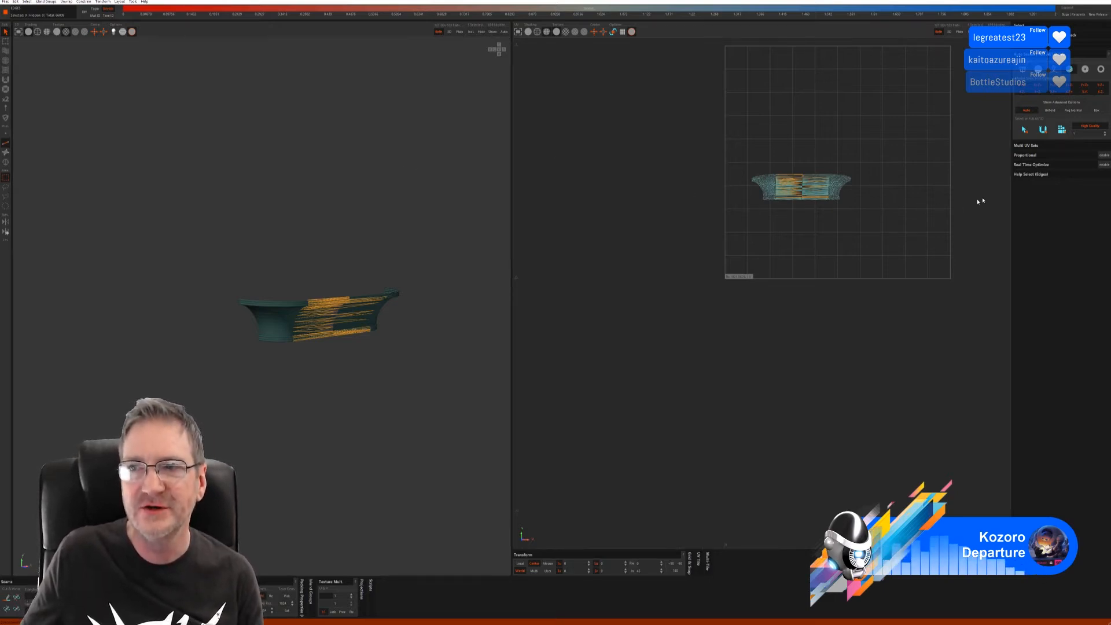
pyautogui.click(1053, 69)
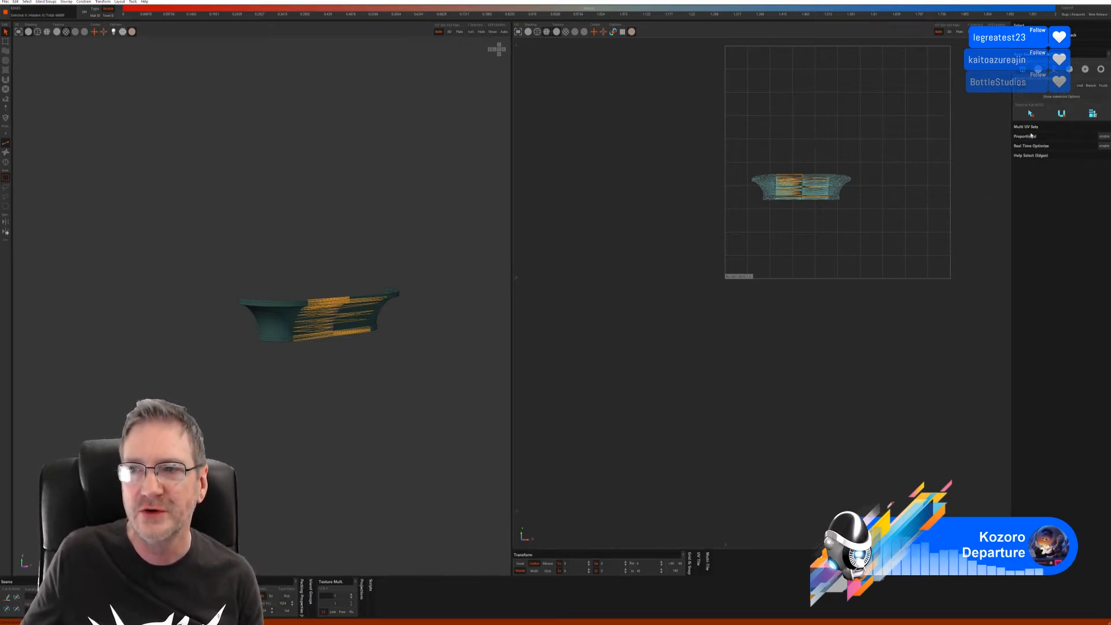
pyautogui.click(1092, 114)
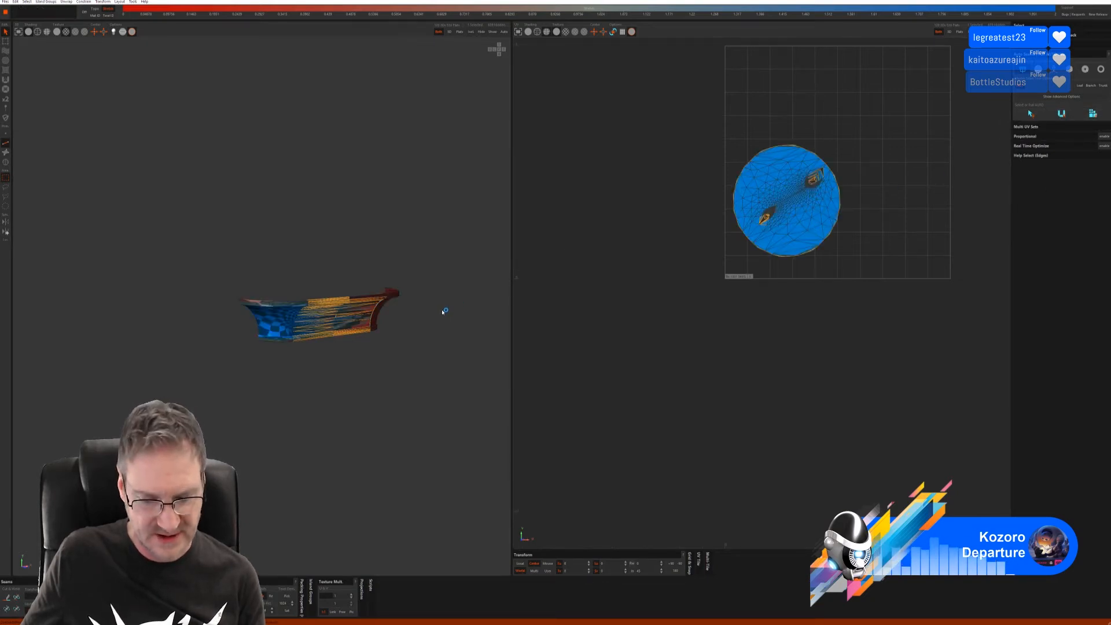
pyautogui.hotkey('ctrl', 'z')
pyautogui.hotkey('ctrl', 'z')
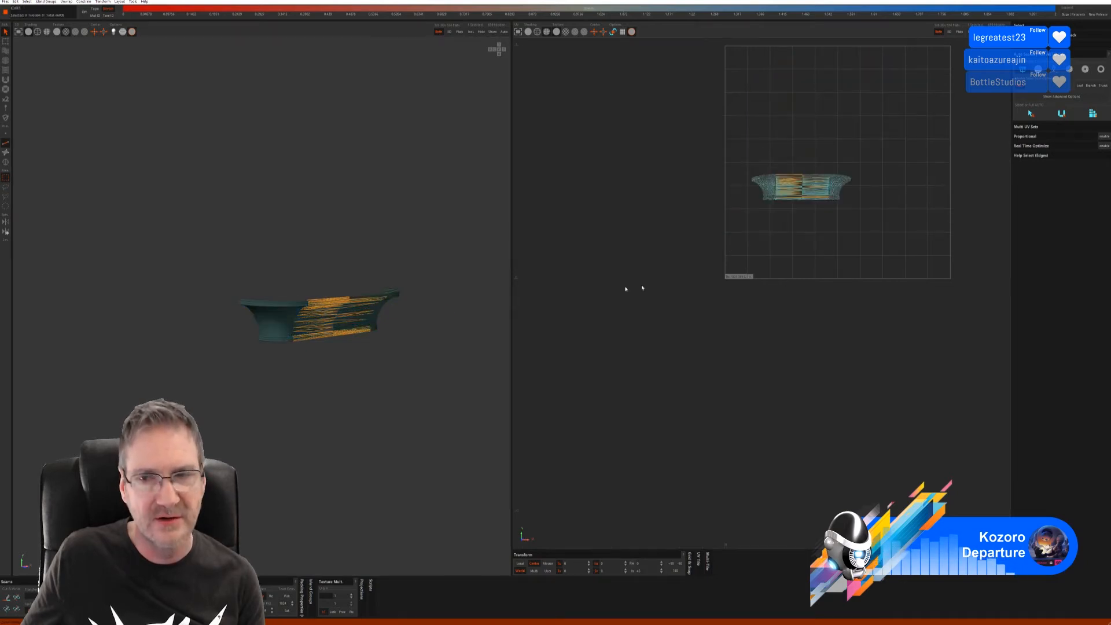
# Step: Try unwrapping the basin with automatic mosaic seams, then undo the result
pyautogui.click(1038, 69)
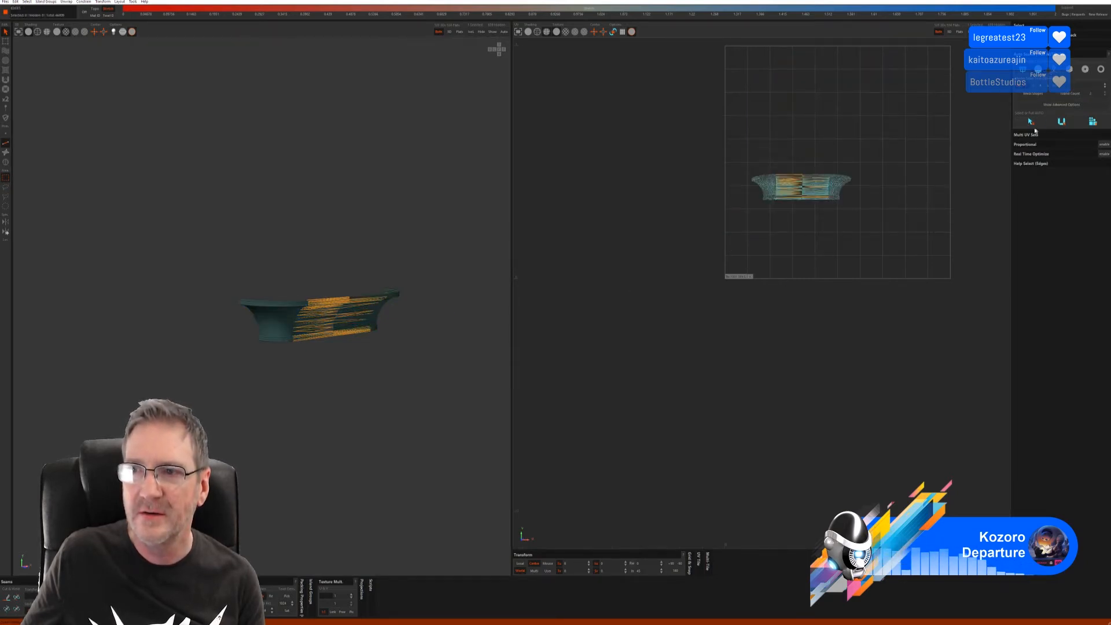
pyautogui.click(1031, 123)
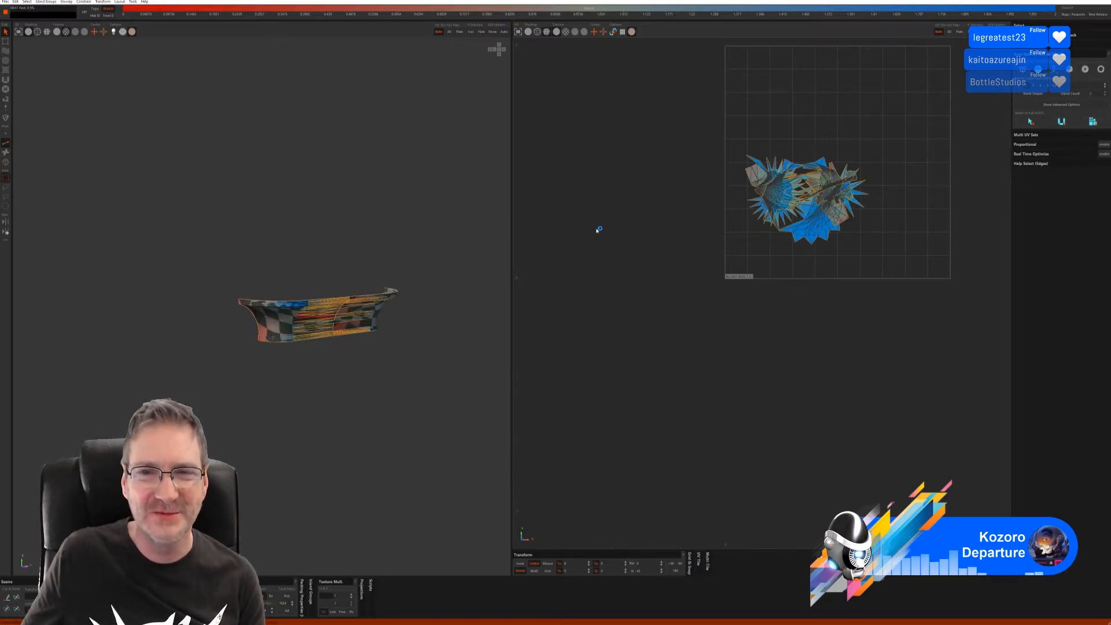
pyautogui.hotkey('ctrl', 'z')
pyautogui.hotkey('ctrl', 'z')
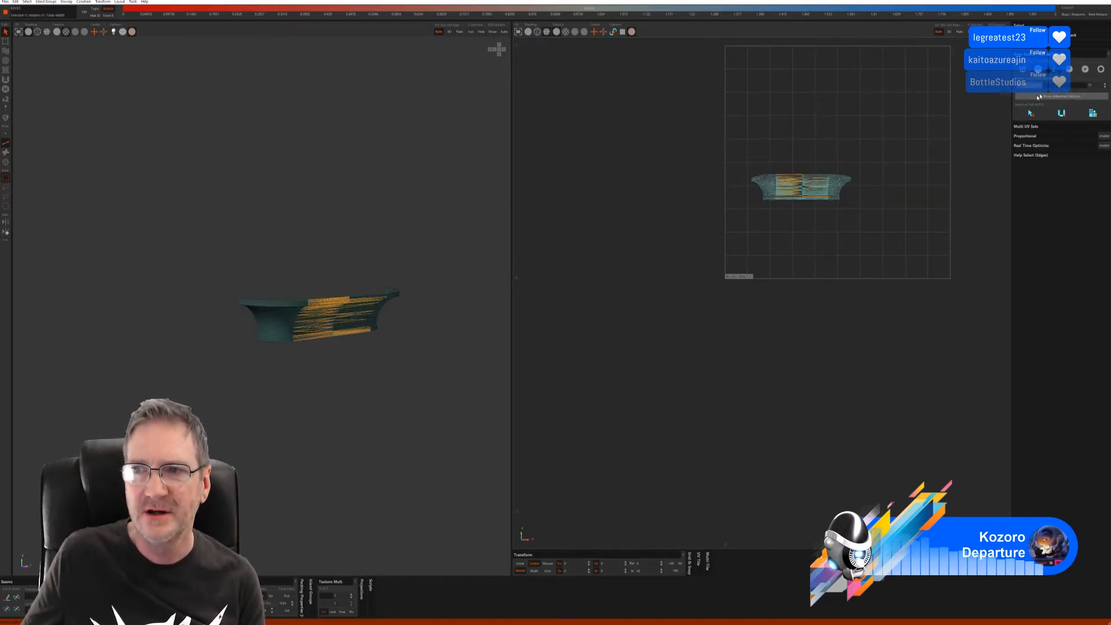
# Step: Try cutting the basin along automatically selected sharp edges, unfold and pack it, then undo the unwrap
pyautogui.click(1060, 114)
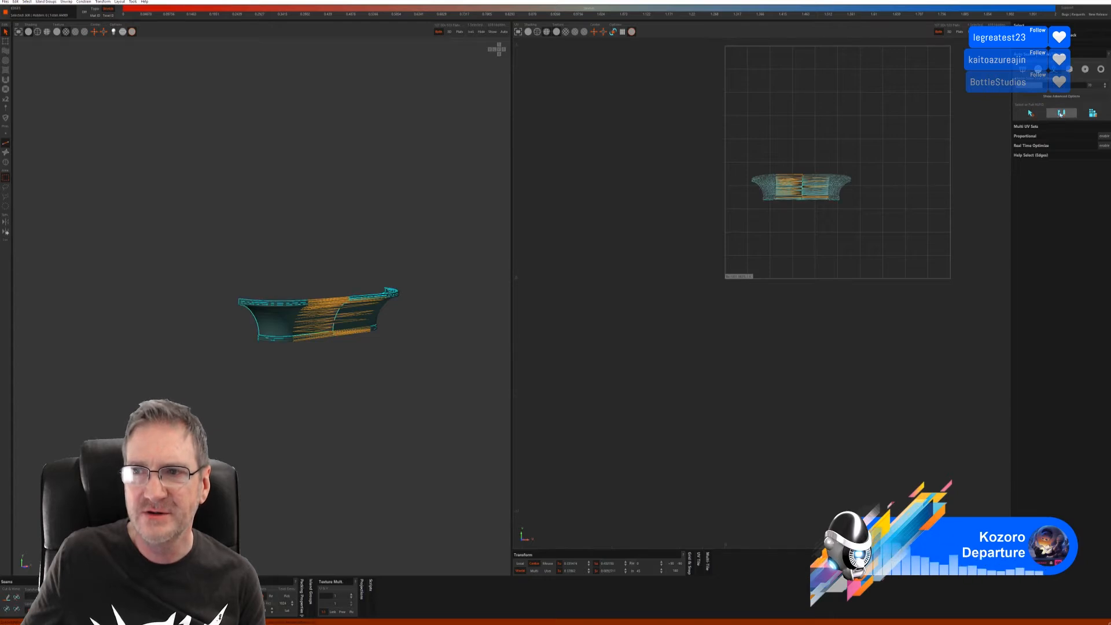
pyautogui.press('u')
pyautogui.click(1092, 113)
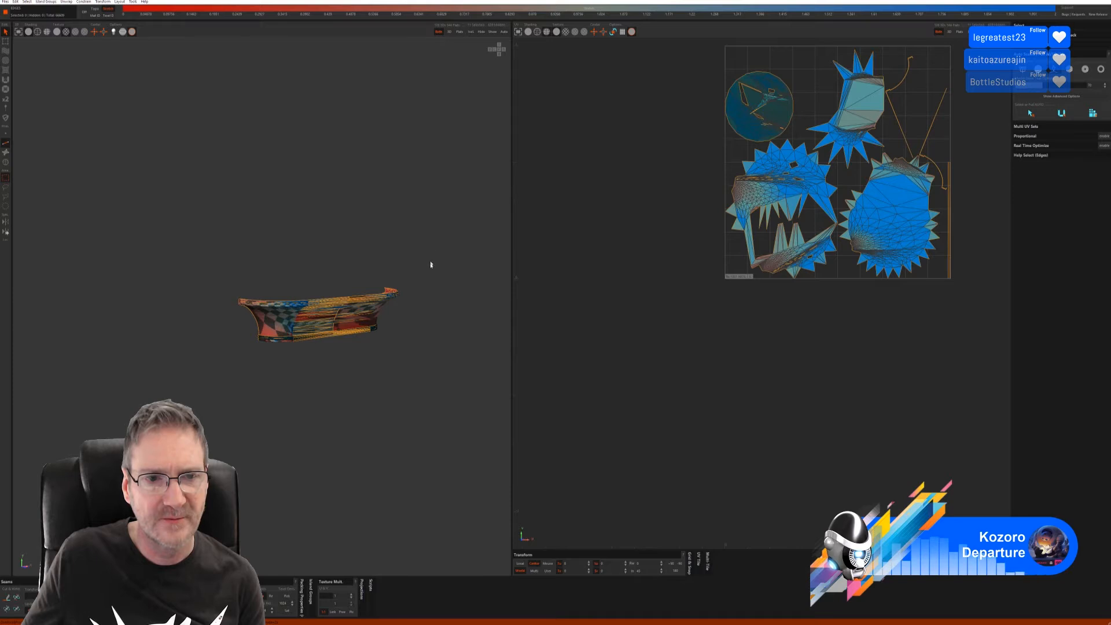
pyautogui.hotkey('ctrl', 'z')
pyautogui.hotkey('ctrl', 'z')
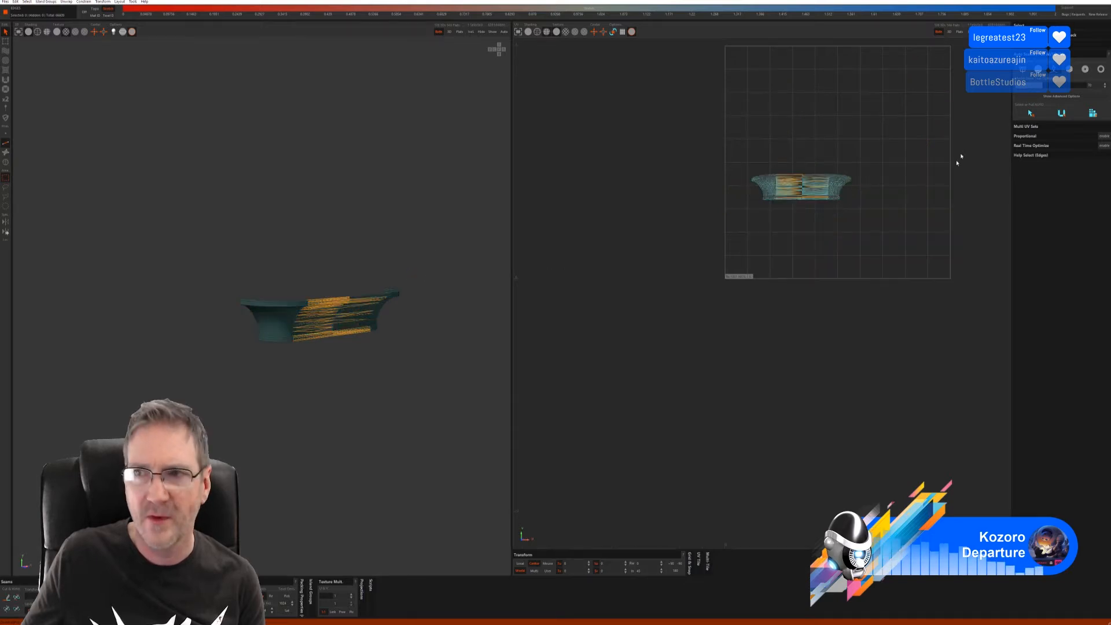
# Step: Try automatic box seams on the basin, inspect the packed result around the rim, and undo it
pyautogui.click(1068, 97)
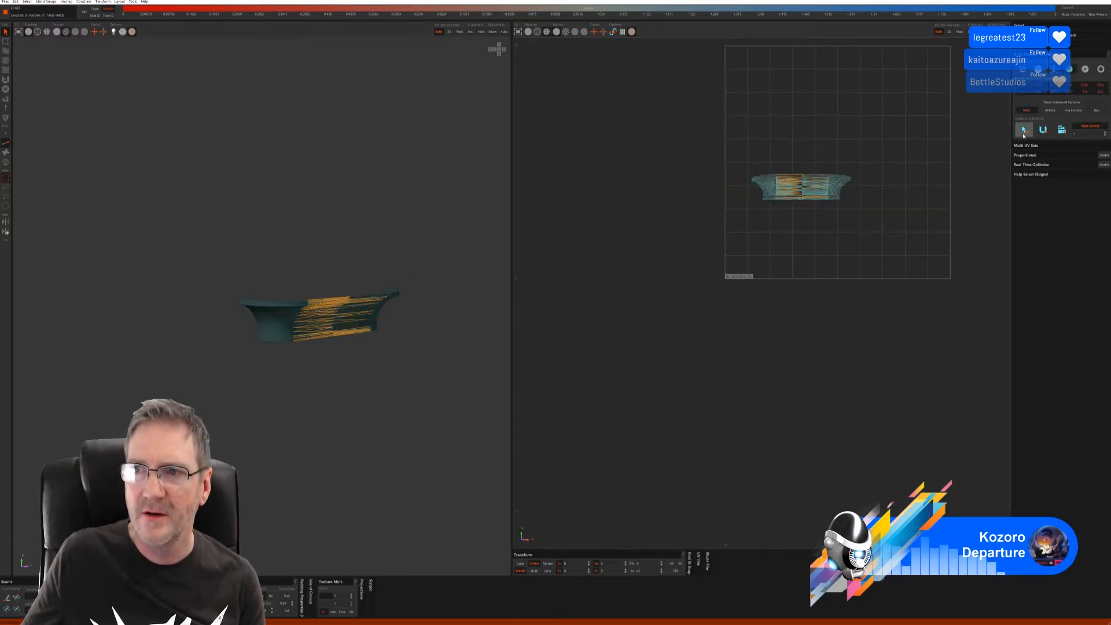
pyautogui.click(1041, 133)
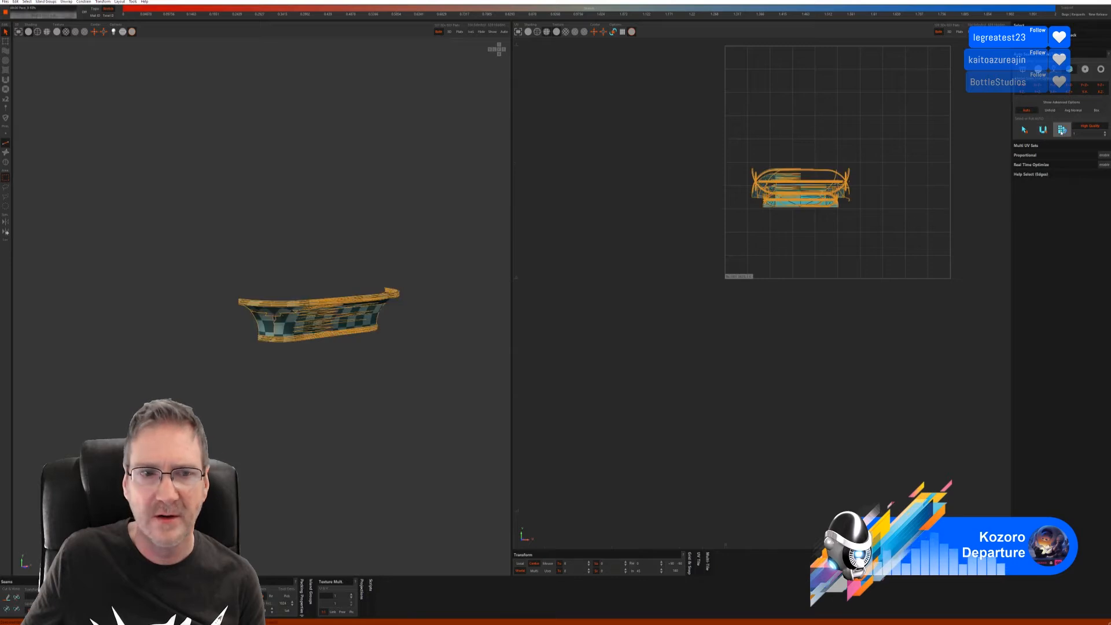
pyautogui.moveTo(376, 308); pyautogui.dragTo(371, 355, button='middle')
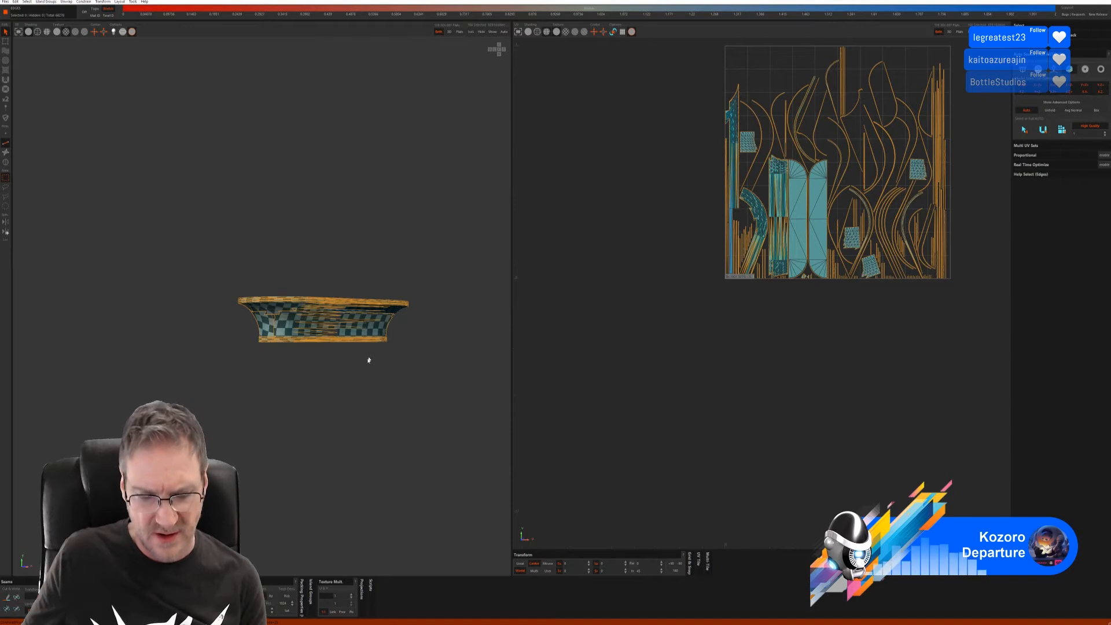
pyautogui.hotkey('ctrl', 'z')
pyautogui.hotkey('ctrl', 'z')
pyautogui.hotkey('ctrl', 'z')
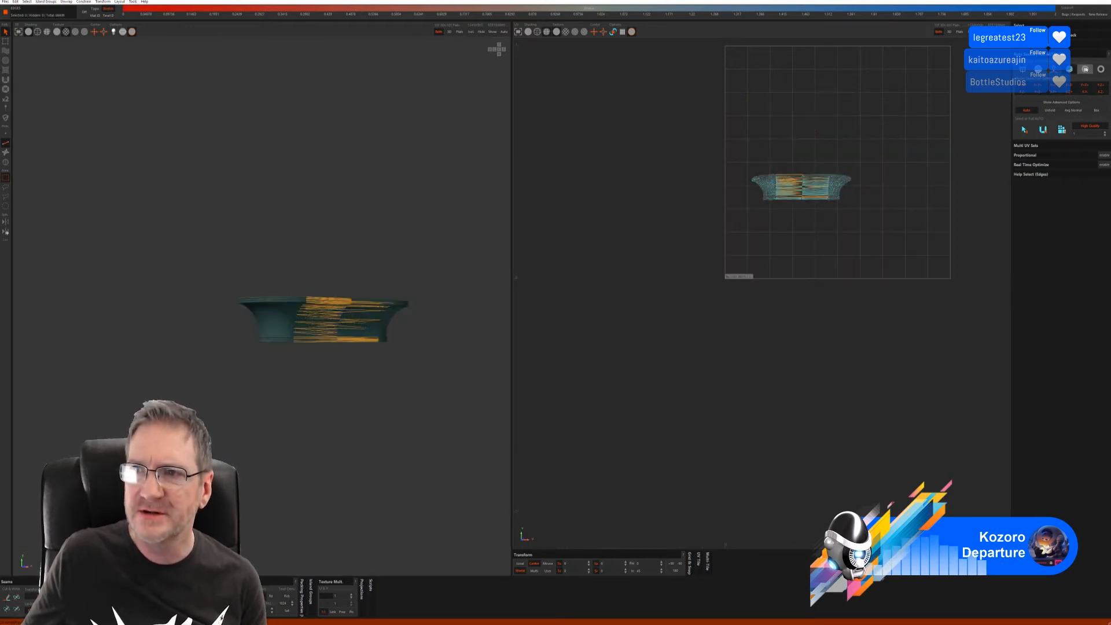
# Step: Try cutting and unfolding the basin with a different automatic seam method instead of box, then undo it
pyautogui.click(1062, 102)
pyautogui.click(1037, 108)
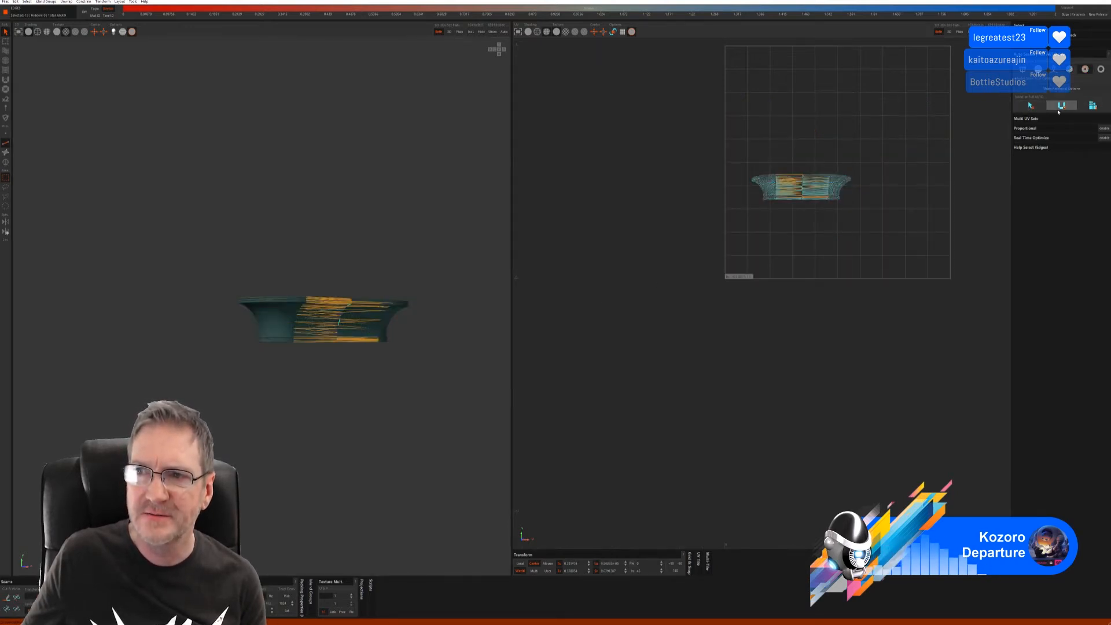
pyautogui.click(1060, 108)
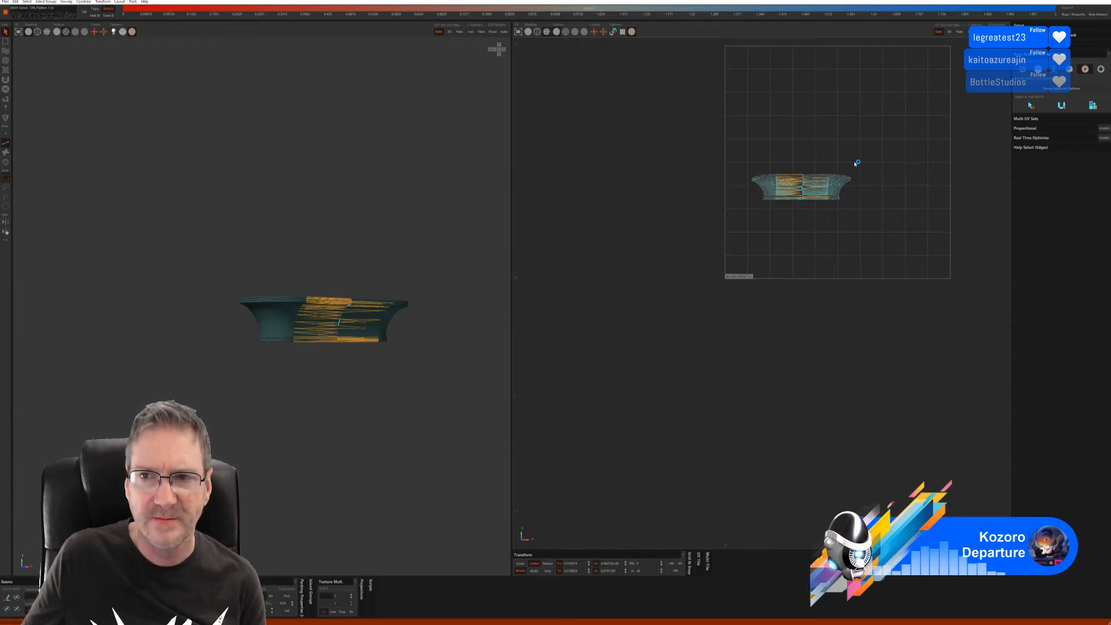
pyautogui.press('u')
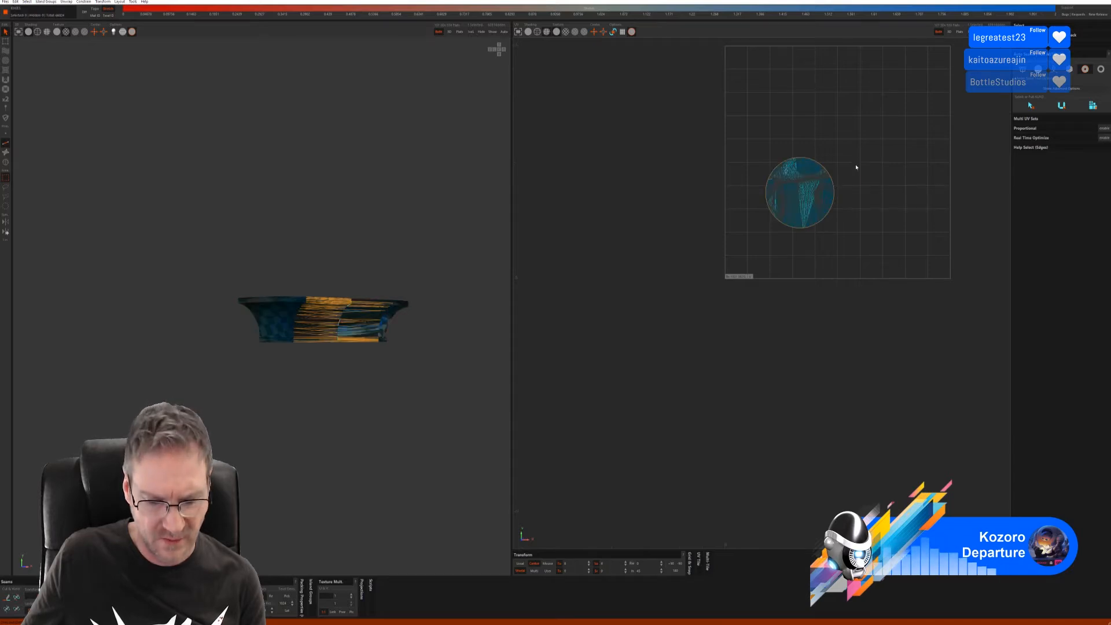
pyautogui.hotkey('ctrl', 'z')
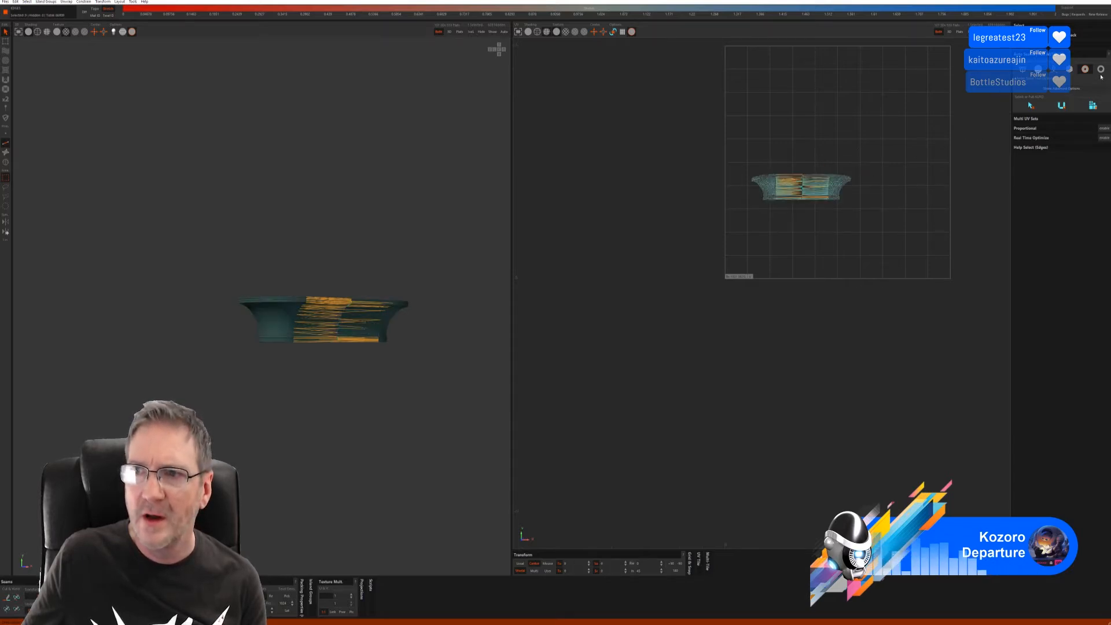
# Step: Cut the basin with automatic box seams again, unfold and pack its islands, and check the texturing
pyautogui.click(1063, 89)
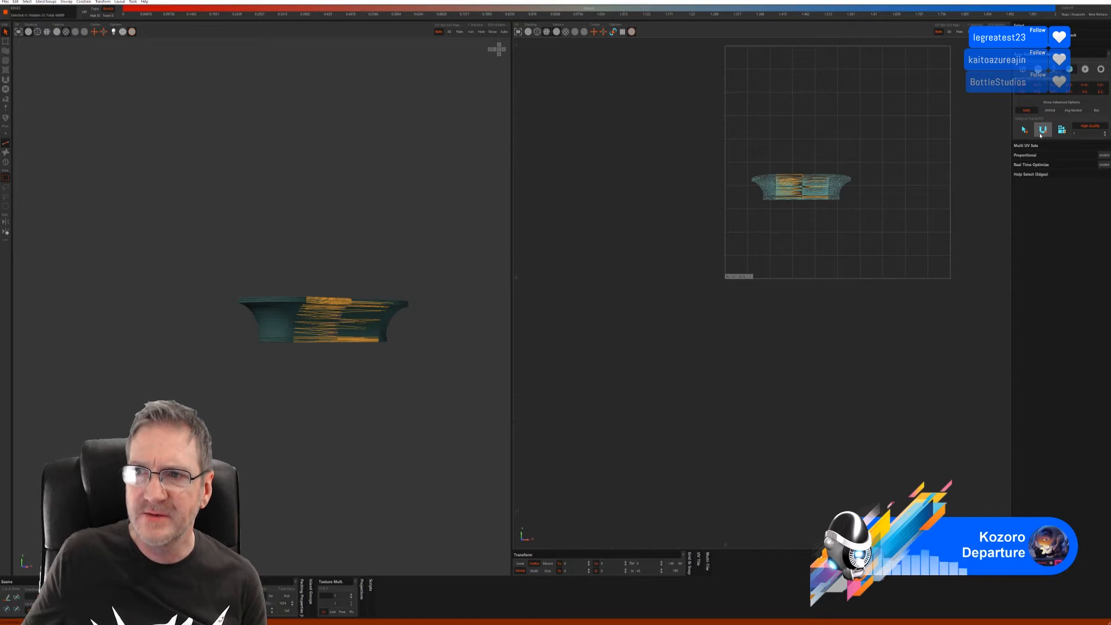
pyautogui.click(1060, 131)
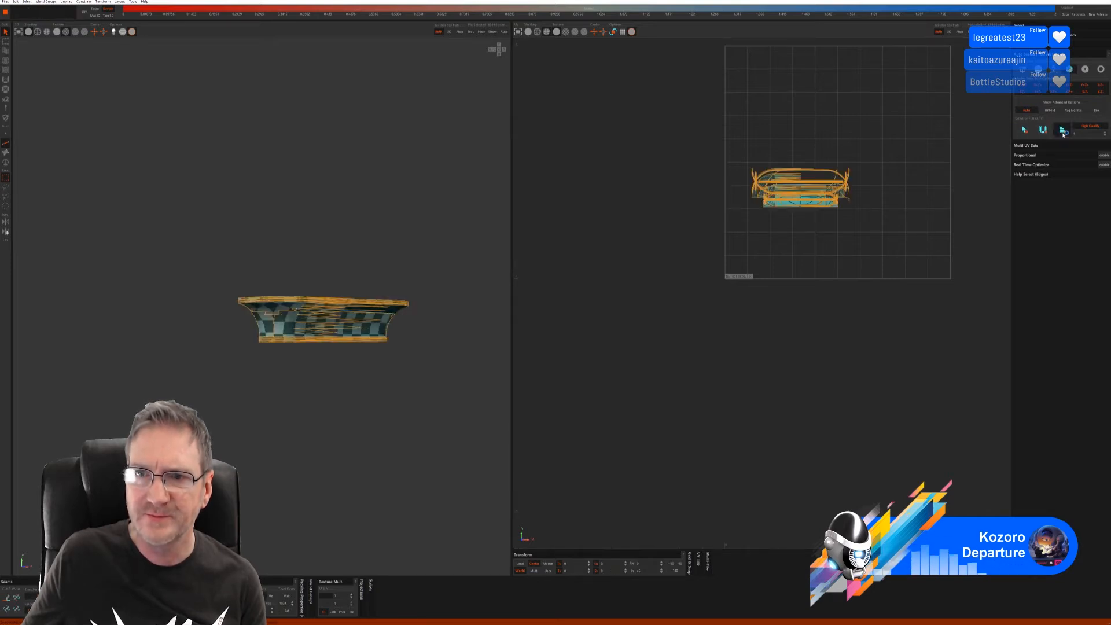
pyautogui.moveTo(397, 382); pyautogui.dragTo(409, 350, button='middle')
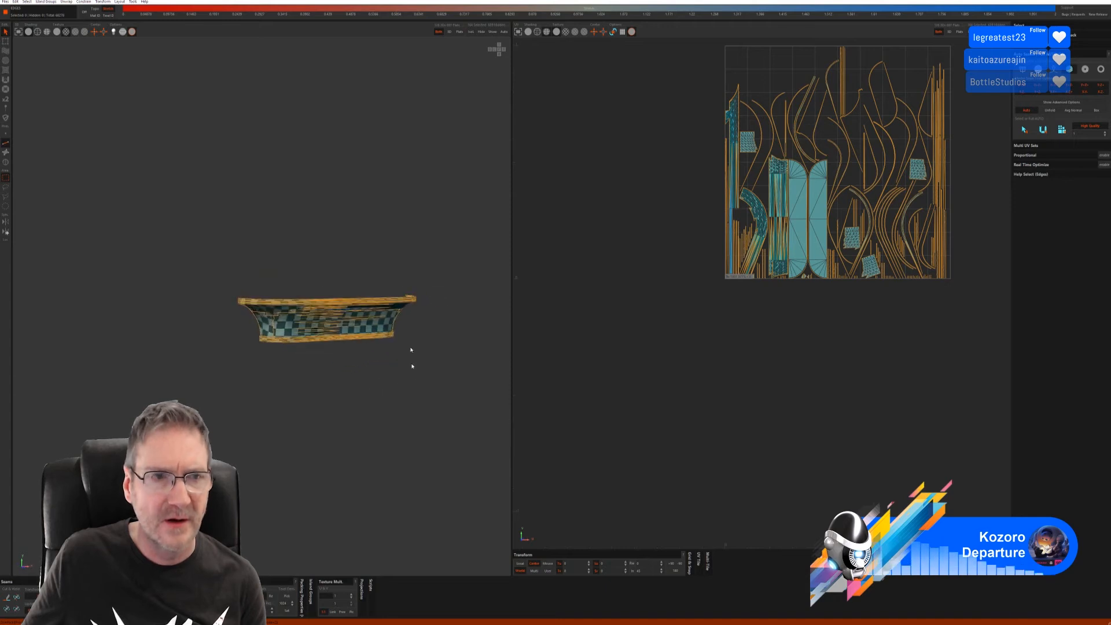
# Step: Show all islands of the vanity again, select the curved faucet spout behind the basin and isolate it
pyautogui.click(494, 32)
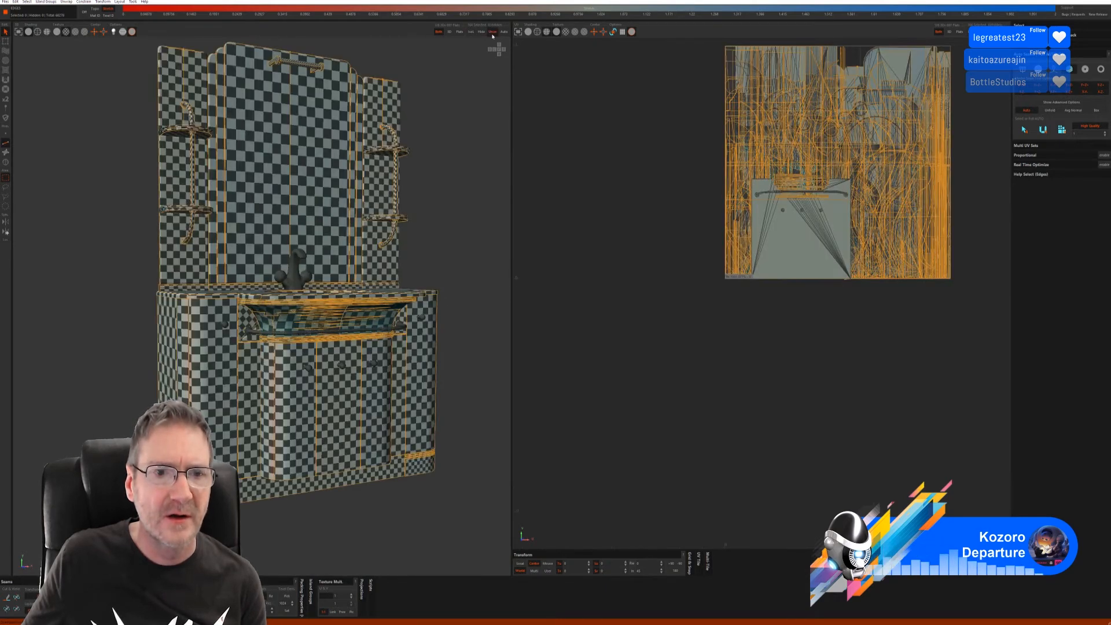
pyautogui.click(6, 163)
pyautogui.click(468, 277)
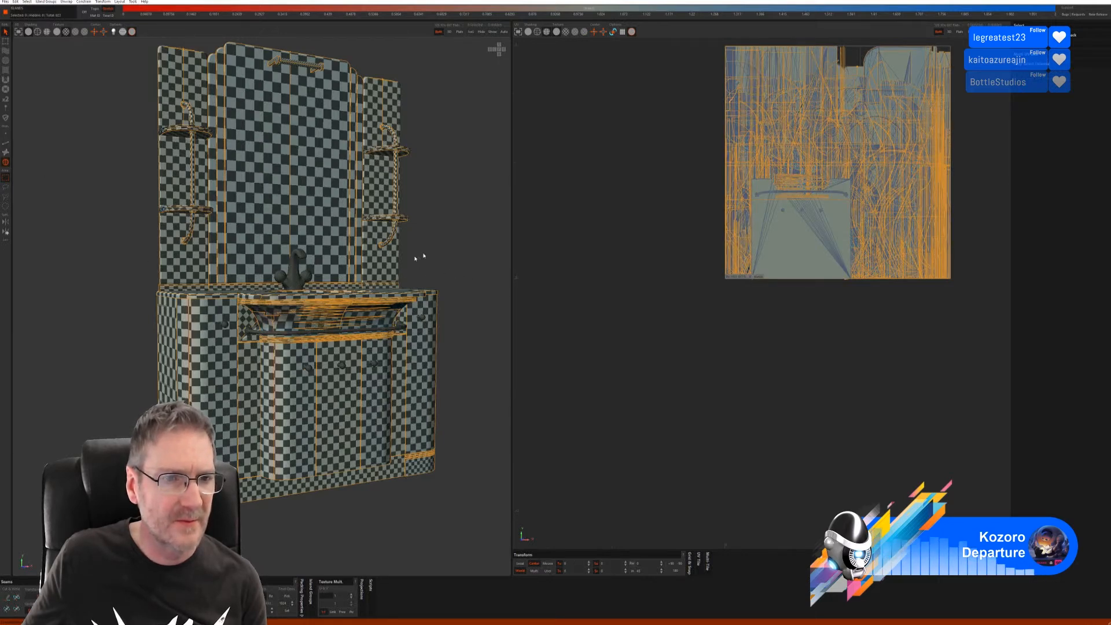
pyautogui.moveTo(423, 255); pyautogui.dragTo(440, 268, button='middle')
pyautogui.click(271, 241)
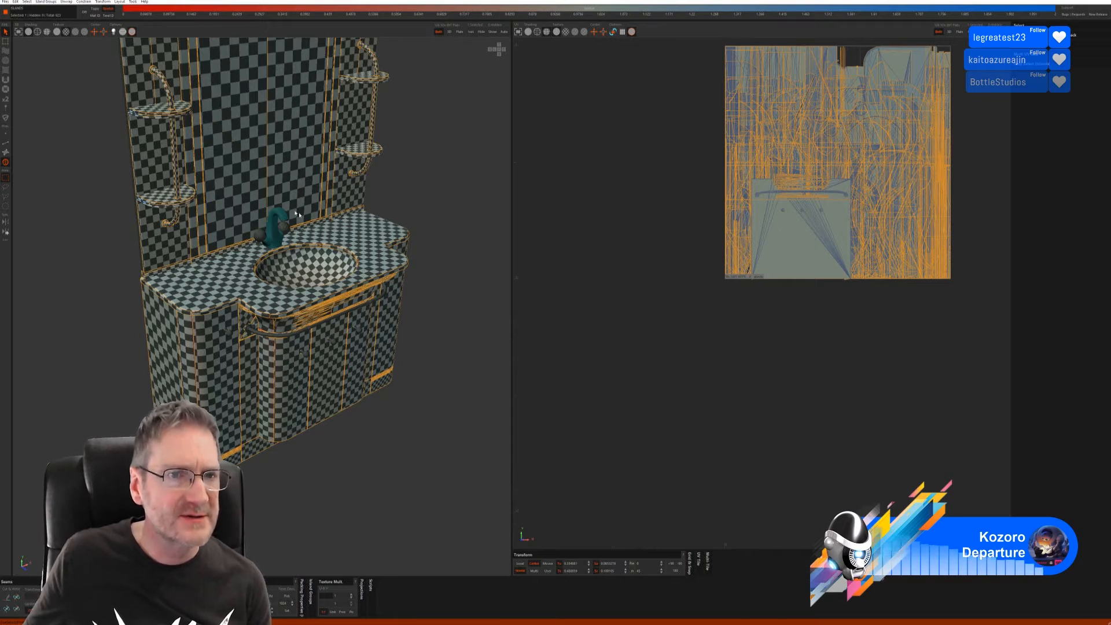
pyautogui.click(470, 31)
pyautogui.scroll(3, 310, 225)
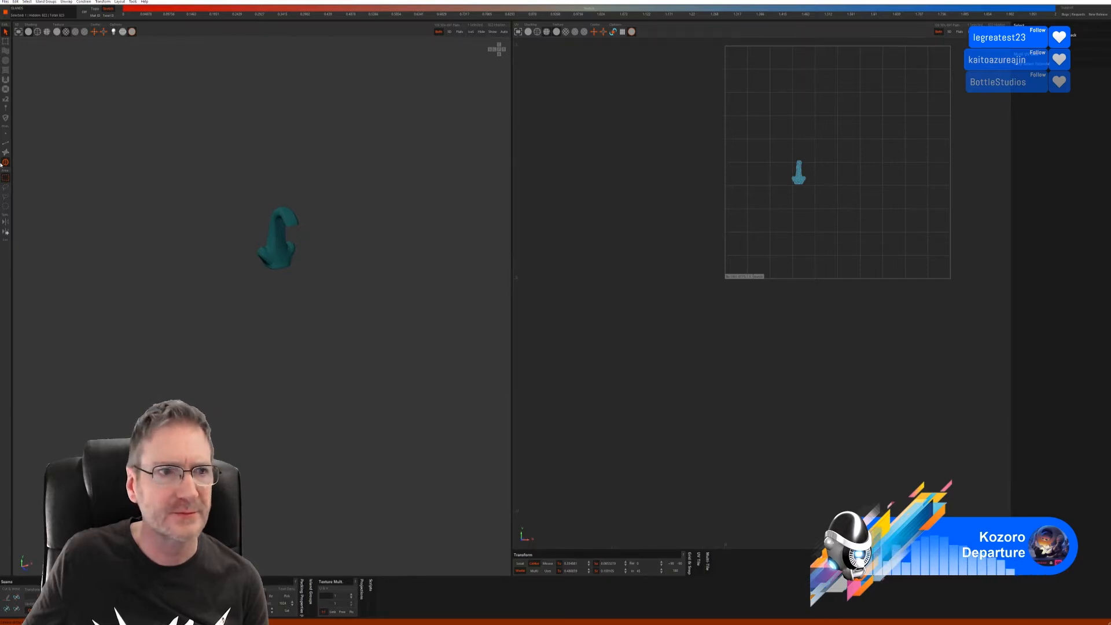
# Step: Cut the isolated faucet spout along automatic Mosaic seams, unfold and pack its islands, and check the checker texture around it
pyautogui.click(6, 143)
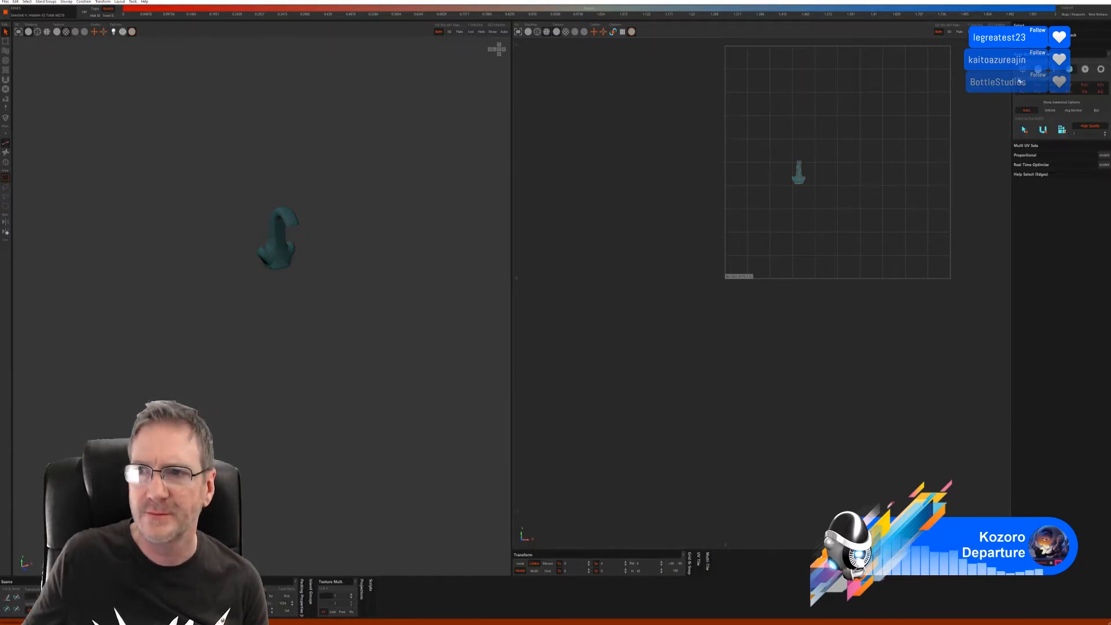
pyautogui.click(1038, 69)
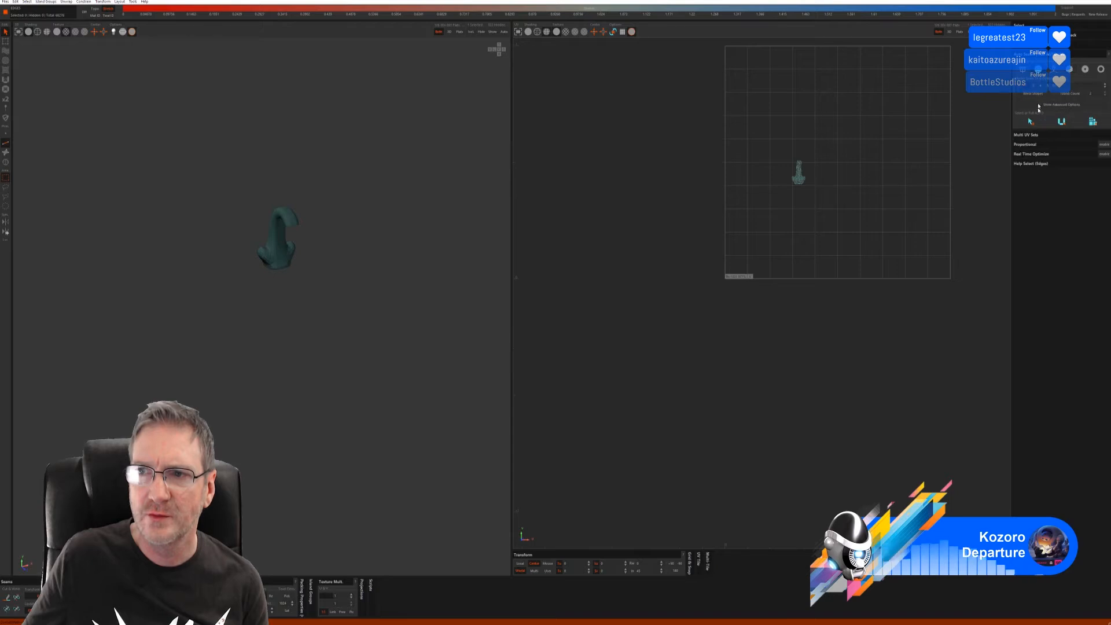
pyautogui.click(1030, 121)
pyautogui.click(1061, 122)
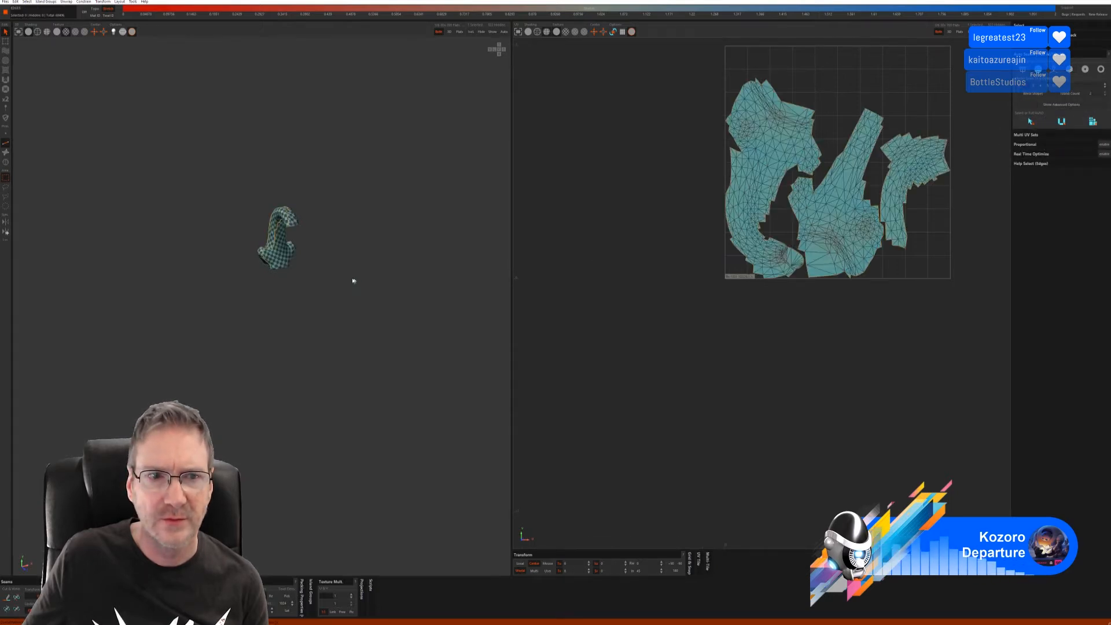
pyautogui.moveTo(354, 281)
pyautogui.mouseDown(button='middle')
pyautogui.moveTo(297, 268)
pyautogui.moveTo(233, 302)
pyautogui.moveTo(285, 263)
pyautogui.moveTo(333, 250)
pyautogui.moveTo(364, 261)
pyautogui.moveTo(342, 262)
pyautogui.mouseUp(button='middle')
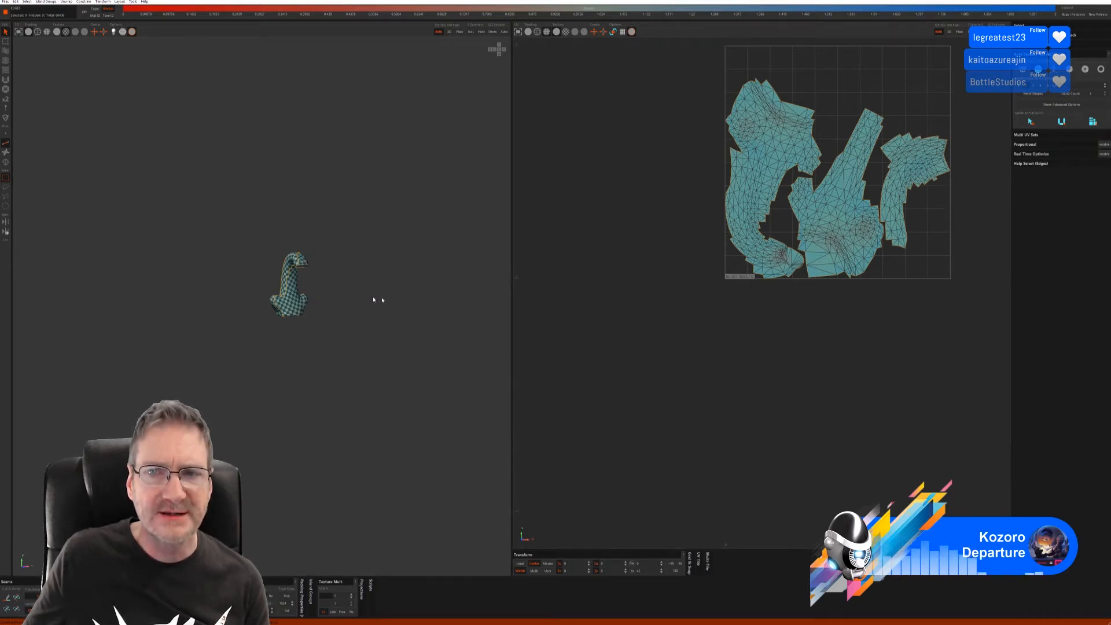
pyautogui.moveTo(401, 251); pyautogui.dragTo(345, 299, button='middle')
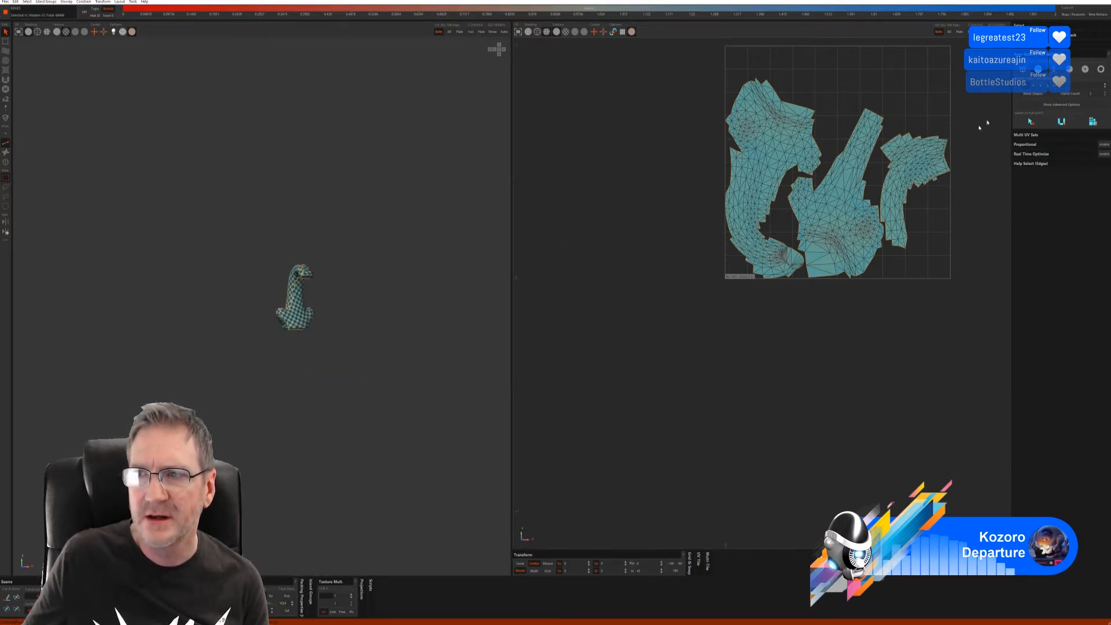
pyautogui.keyDown('alt'); pyautogui.moveTo(348, 335); pyautogui.dragTo(328, 345); pyautogui.keyUp('alt')
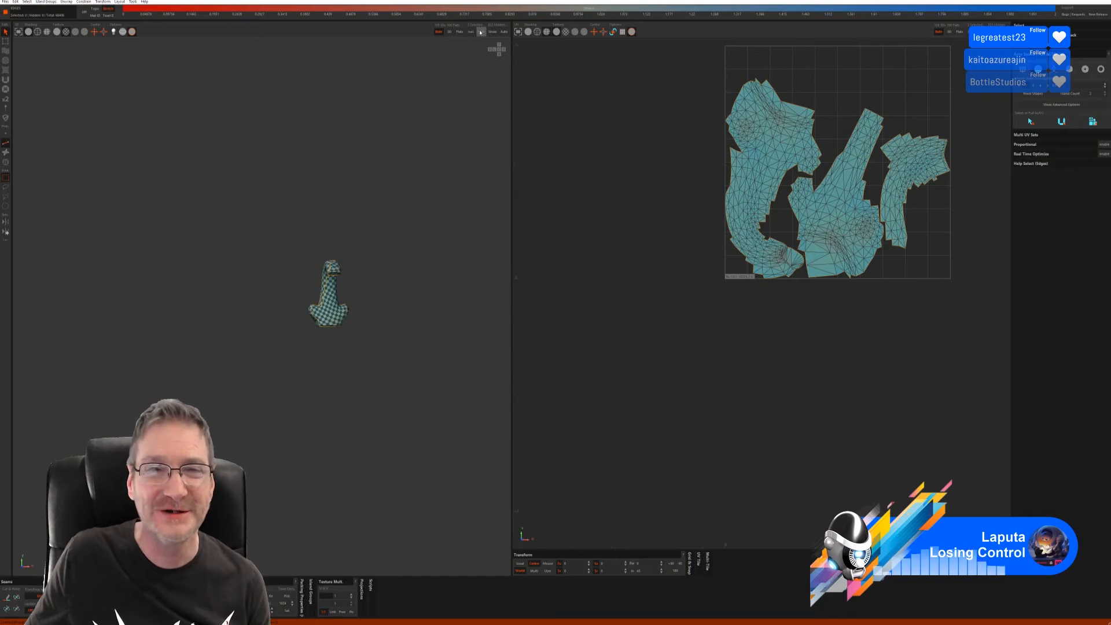
# Step: Show the whole vanity again and select both round faucet handles beside the spout as islands
pyautogui.click(493, 34)
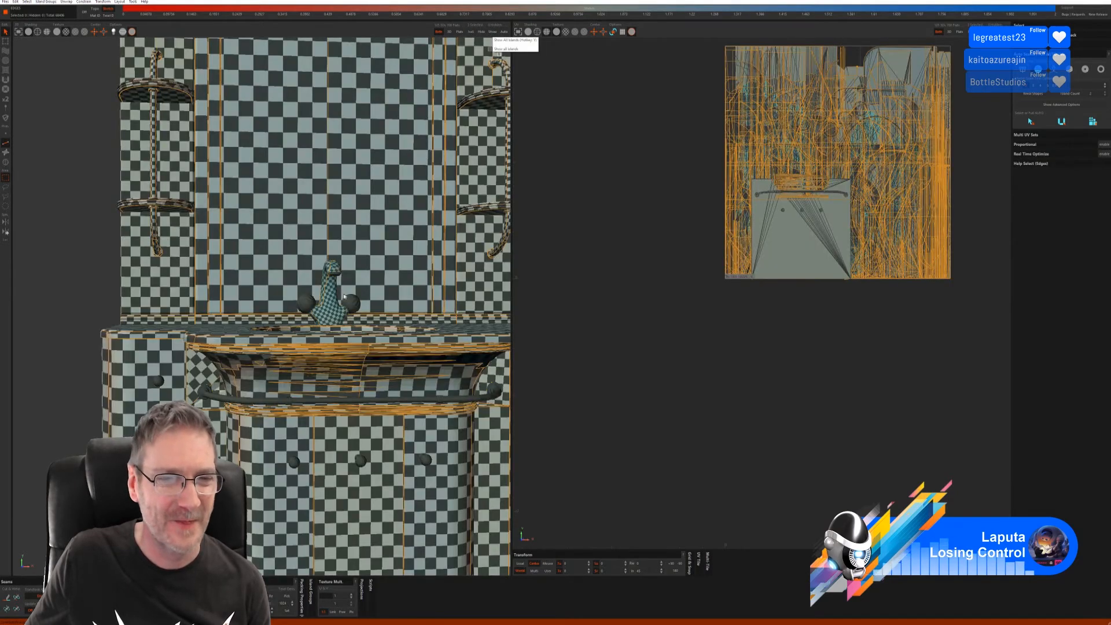
pyautogui.keyDown('alt'); pyautogui.moveTo(287, 295); pyautogui.dragTo(342, 317); pyautogui.keyUp('alt')
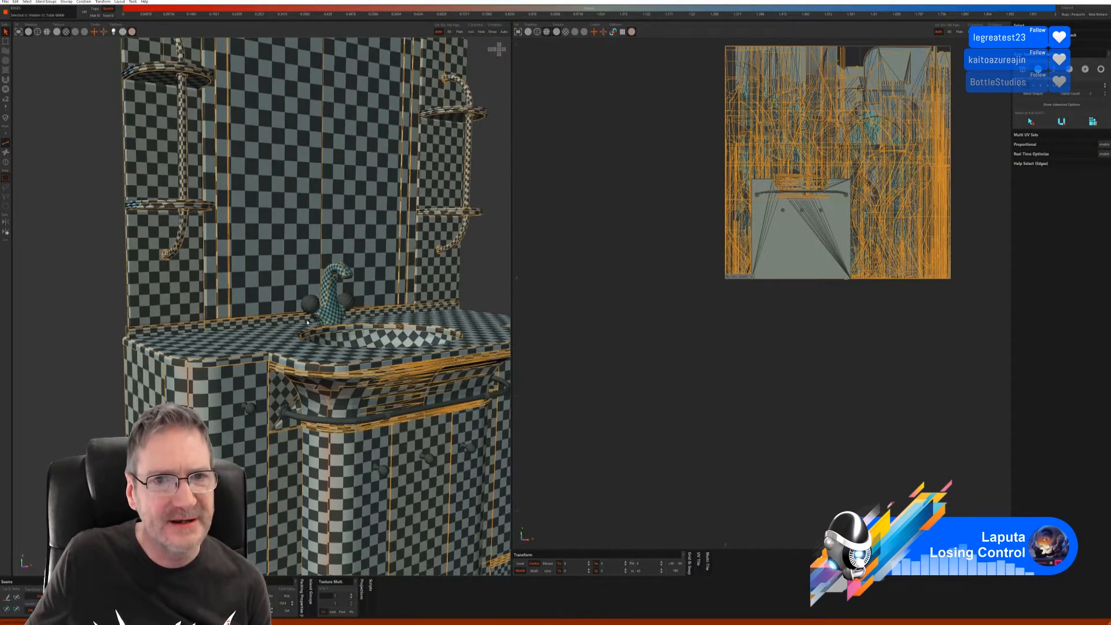
pyautogui.scroll(3, 330, 310)
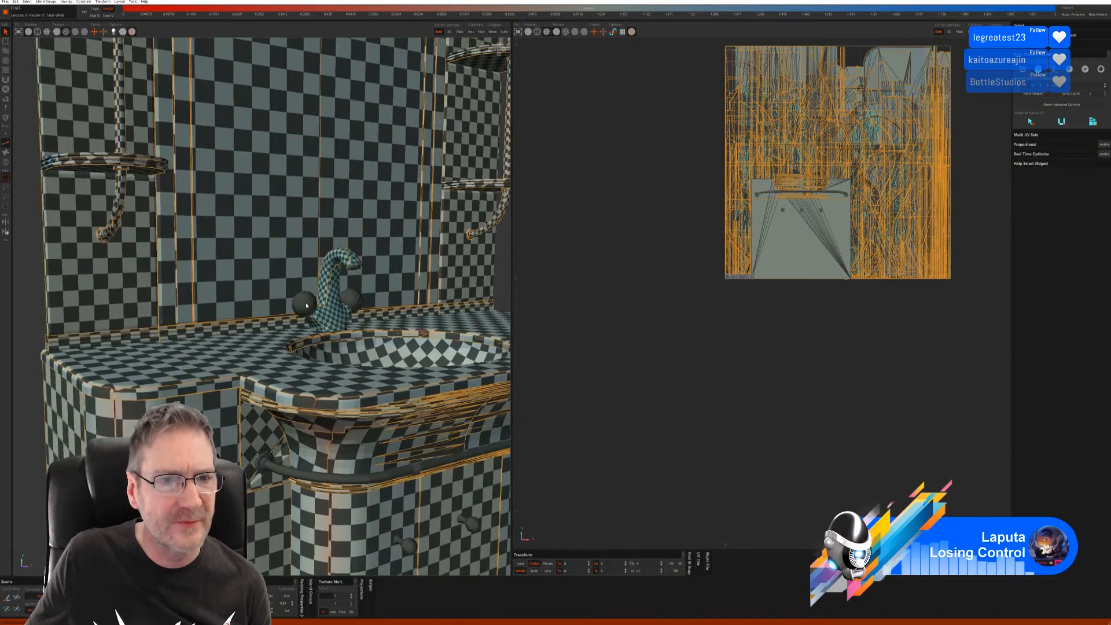
pyautogui.click(306, 305)
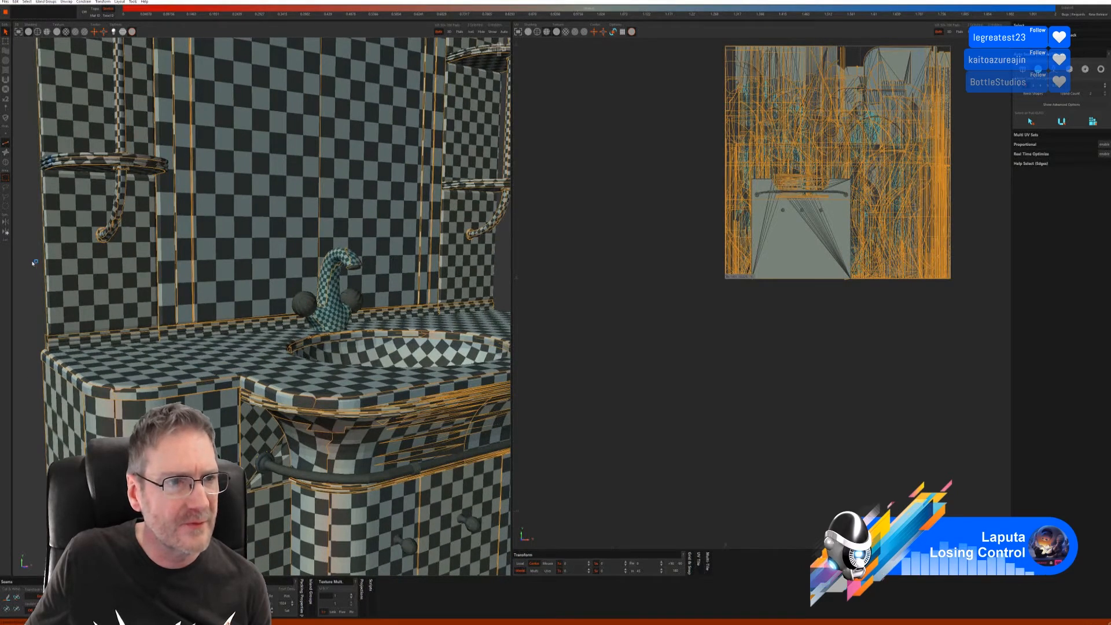
pyautogui.click(5, 163)
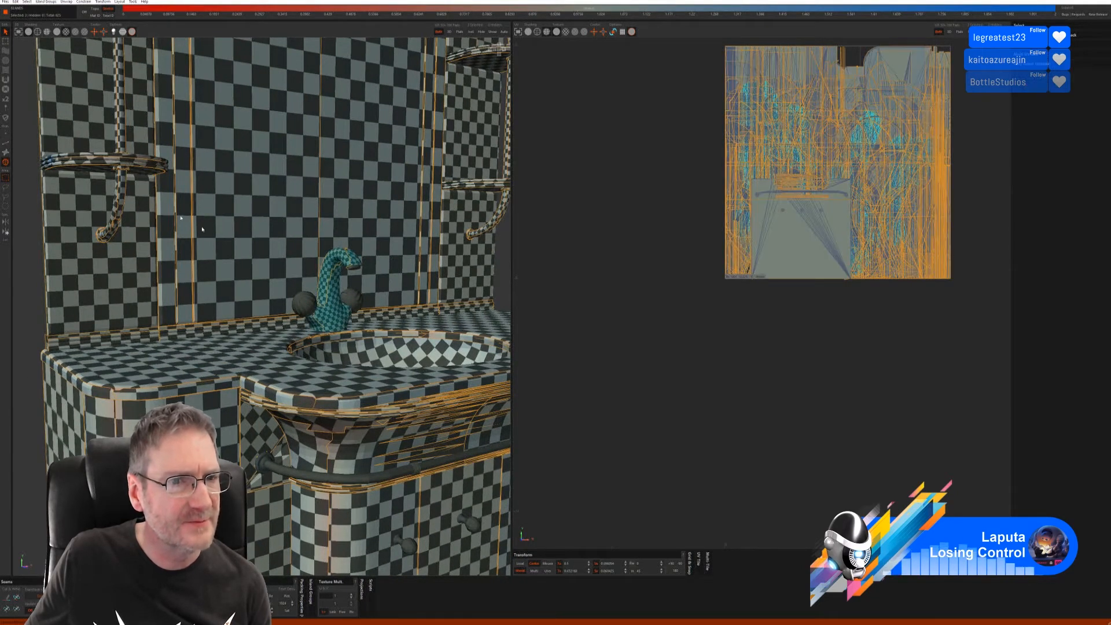
pyautogui.click(309, 300)
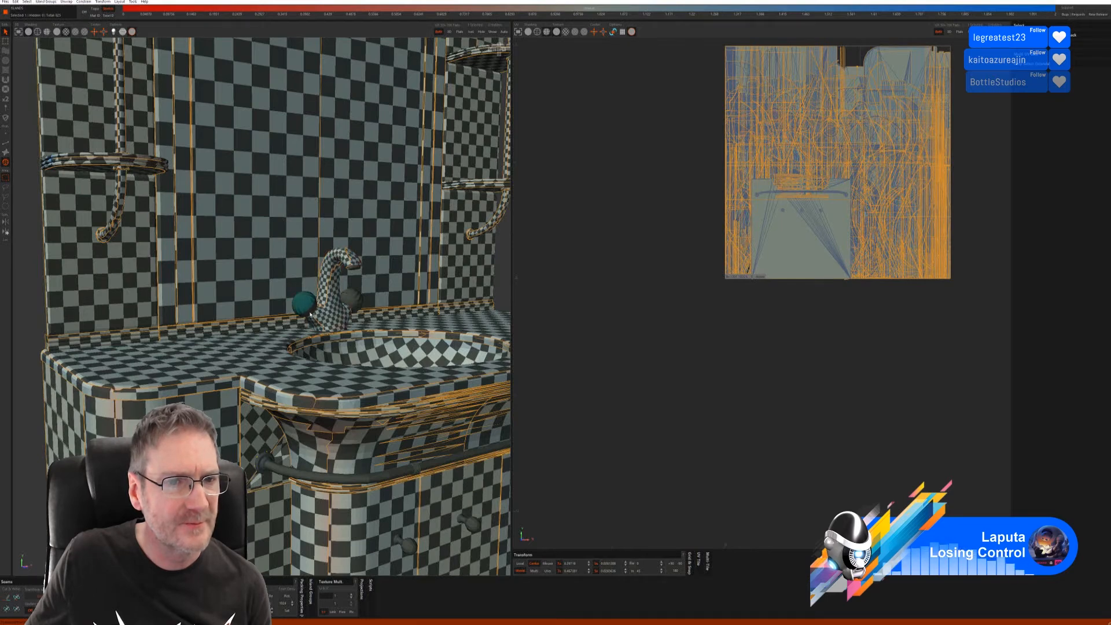
pyautogui.keyDown('shift'); pyautogui.click(356, 297); pyautogui.keyUp('shift')
pyautogui.keyDown('shift'); pyautogui.click(348, 304); pyautogui.keyUp('shift')
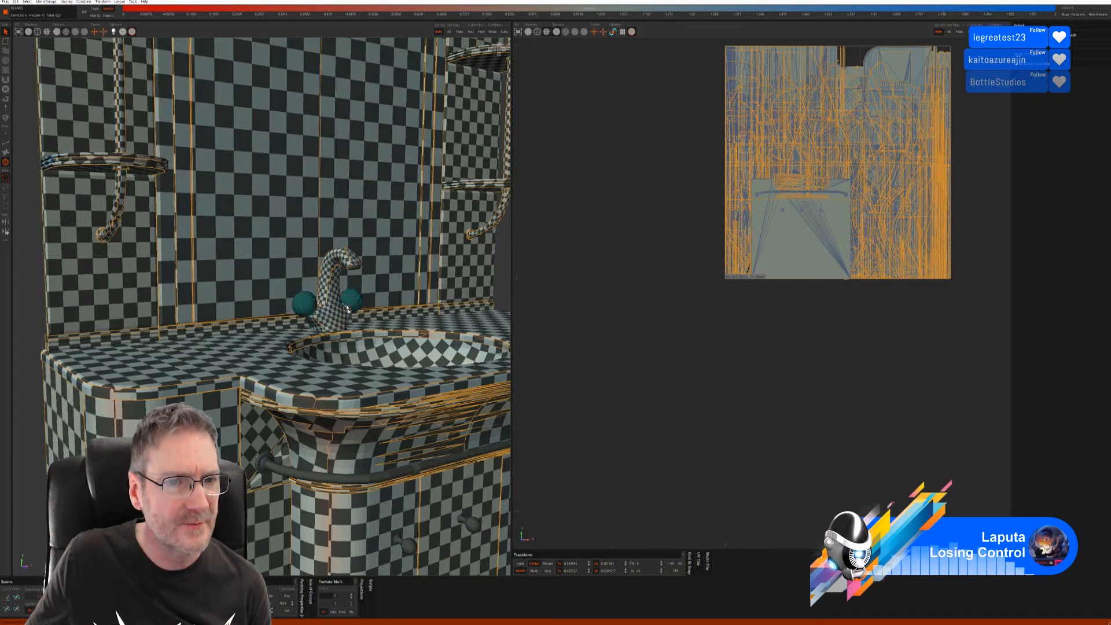
# Step: Add the five round cabinet door knobs to the faucet handle selection and isolate all seven parts
pyautogui.keyDown('alt'); pyautogui.moveTo(363, 390); pyautogui.dragTo(340, 310); pyautogui.keyUp('alt')
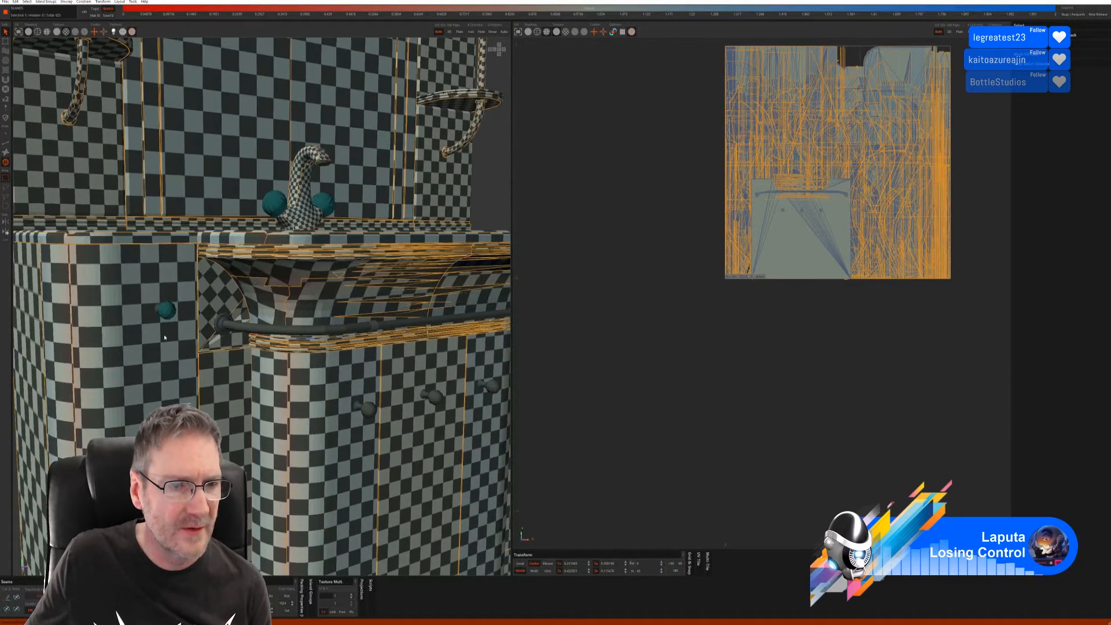
pyautogui.keyDown('alt'); pyautogui.moveTo(164, 338); pyautogui.dragTo(305, 384); pyautogui.keyUp('alt')
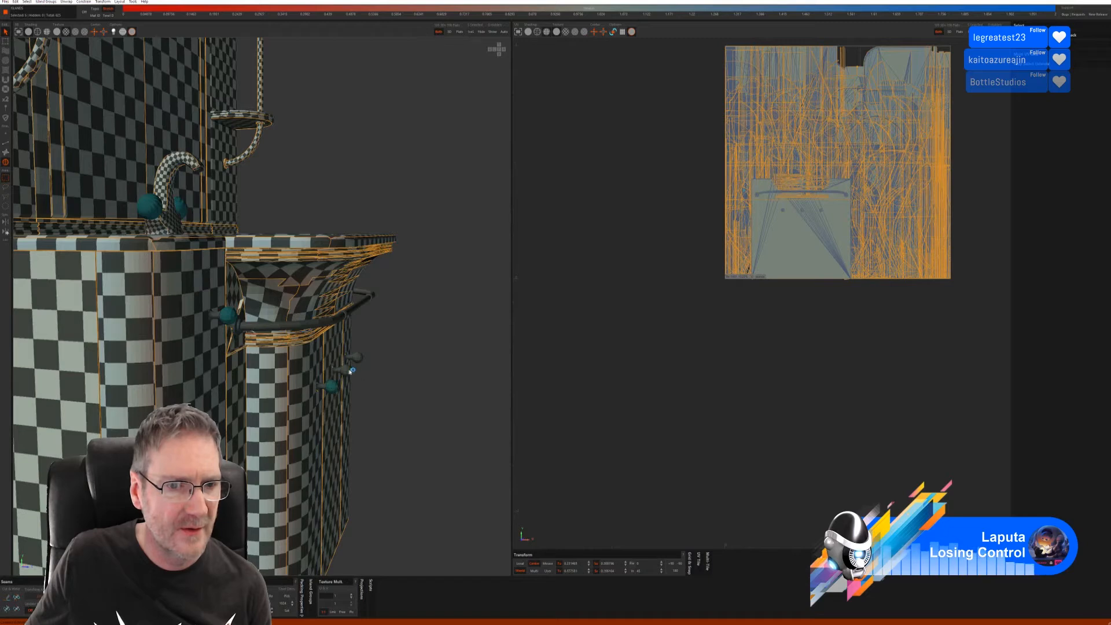
pyautogui.keyDown('alt'); pyautogui.moveTo(384, 397); pyautogui.dragTo(318, 402); pyautogui.keyUp('alt')
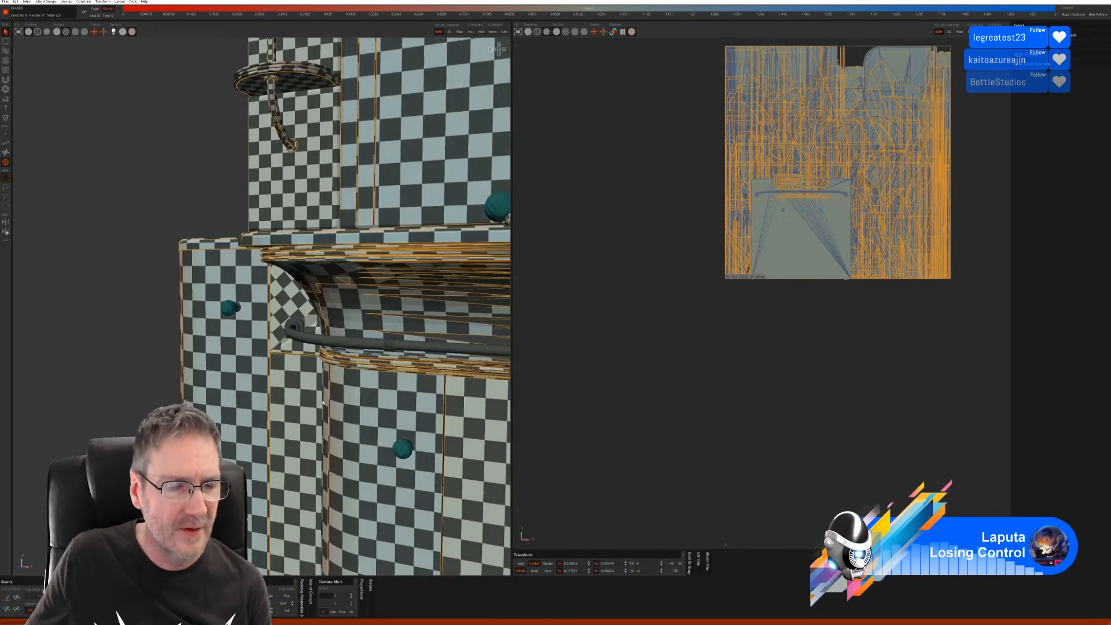
pyautogui.scroll(5, 153, 354)
pyautogui.keyDown('alt'); pyautogui.moveTo(153, 354); pyautogui.dragTo(148, 356, button='middle'); pyautogui.keyUp('alt')
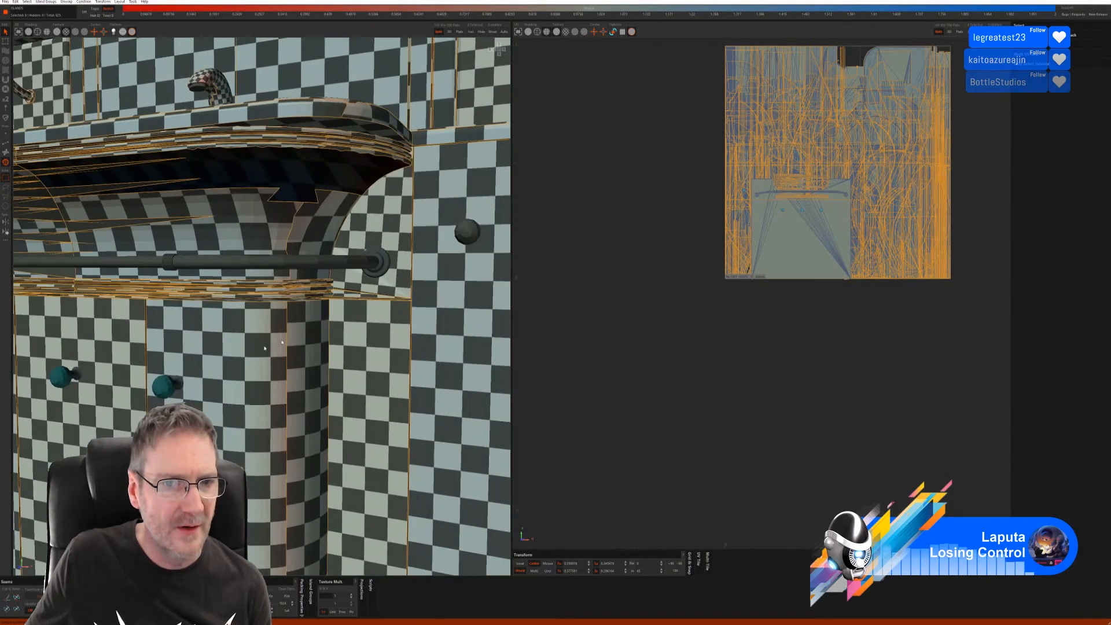
pyautogui.keyDown('alt'); pyautogui.moveTo(445, 272); pyautogui.dragTo(399, 347); pyautogui.keyUp('alt')
pyautogui.scroll(-5, 360, 364)
pyautogui.scroll(-2, 361, 363)
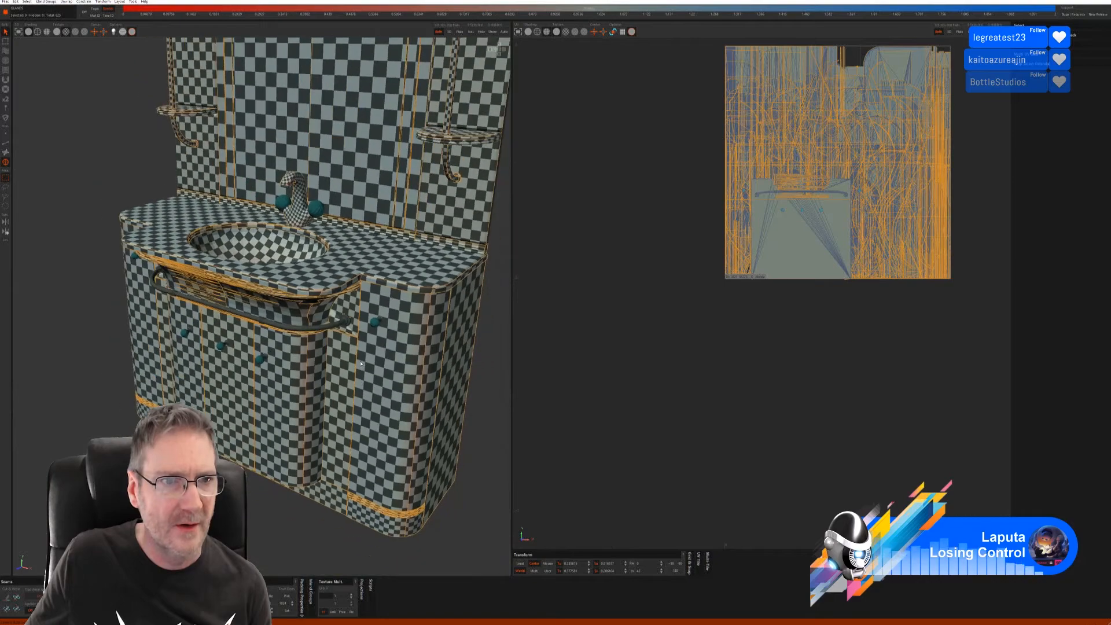
pyautogui.keyDown('alt'); pyautogui.moveTo(220, 285); pyautogui.dragTo(263, 353, button='middle'); pyautogui.keyUp('alt')
pyautogui.scroll(-3, 263, 353)
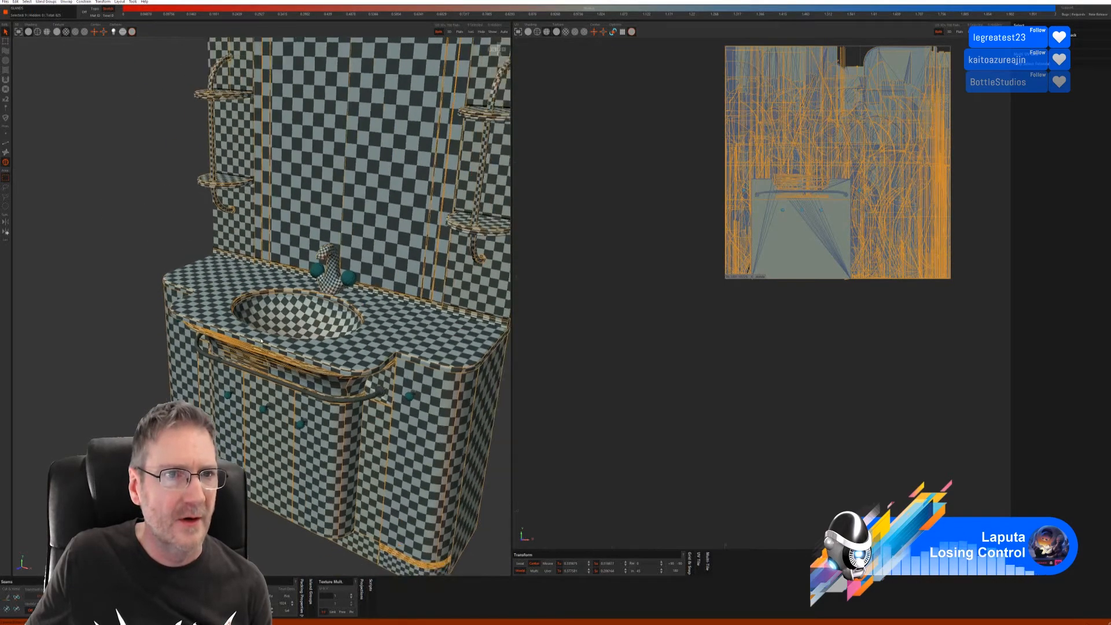
pyautogui.keyDown('alt'); pyautogui.moveTo(161, 262); pyautogui.dragTo(218, 254); pyautogui.keyUp('alt')
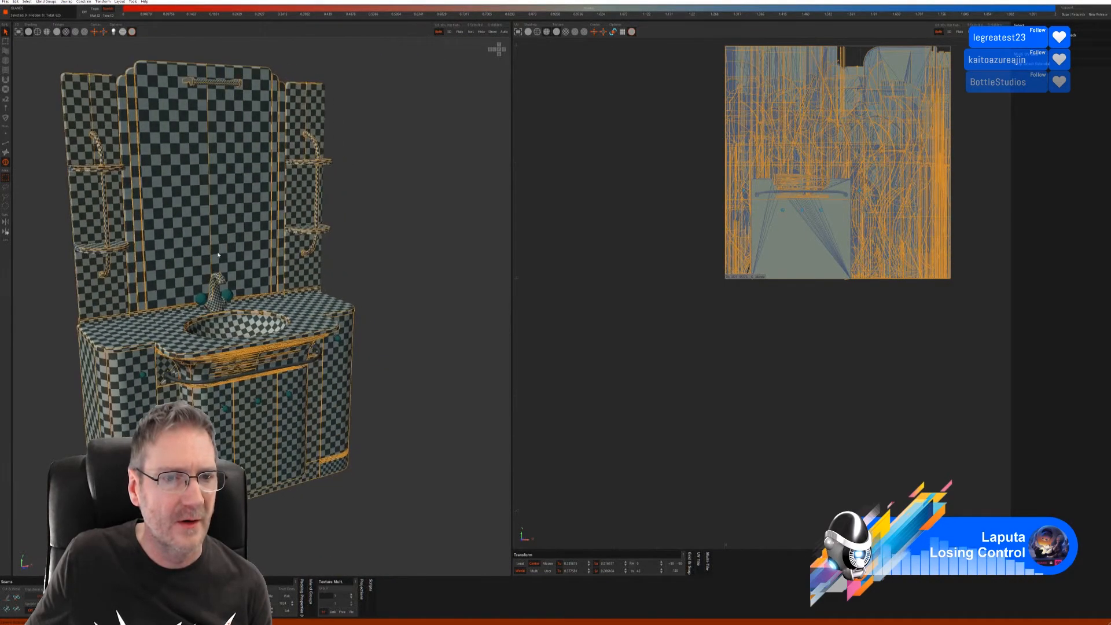
pyautogui.keyDown('alt'); pyautogui.moveTo(349, 261); pyautogui.dragTo(387, 215); pyautogui.keyUp('alt')
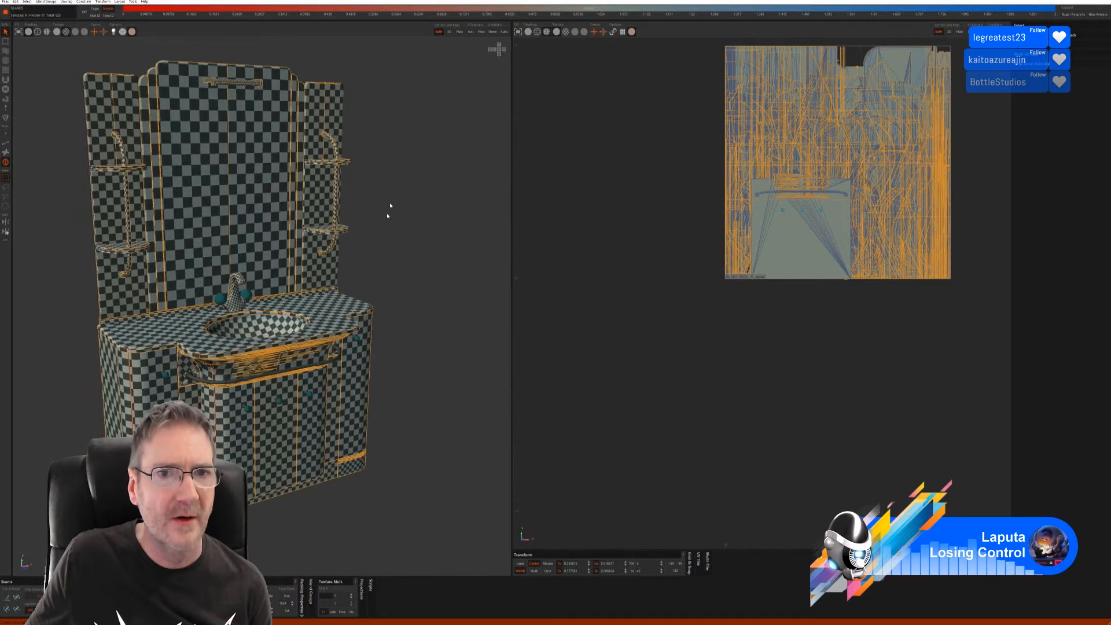
pyautogui.click(470, 31)
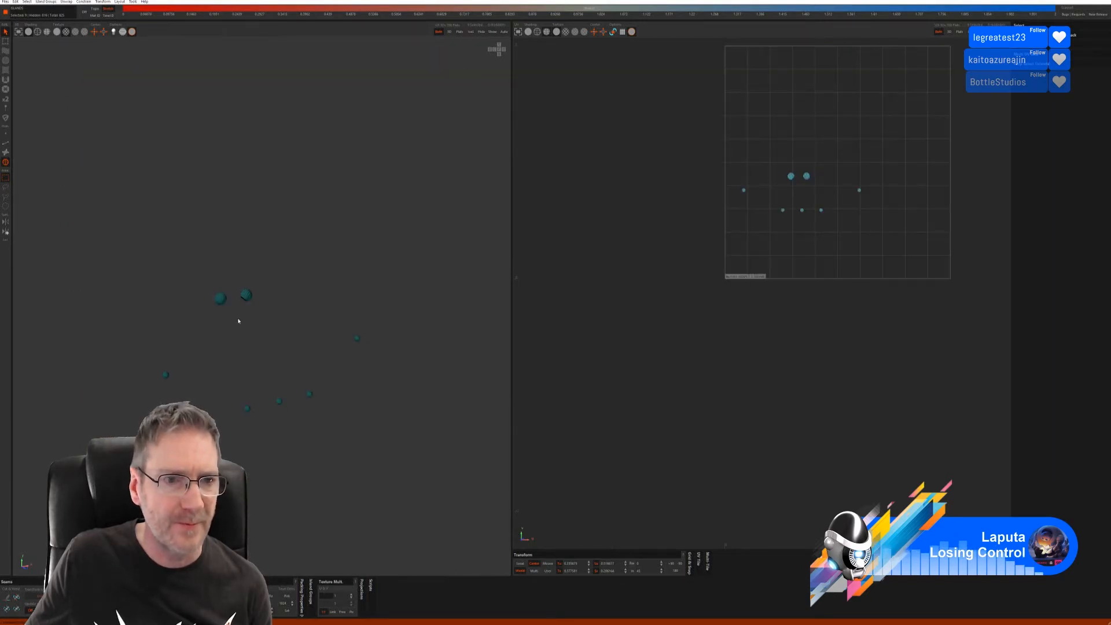
pyautogui.scroll(5, 255, 314)
pyautogui.scroll(-1, 256, 315)
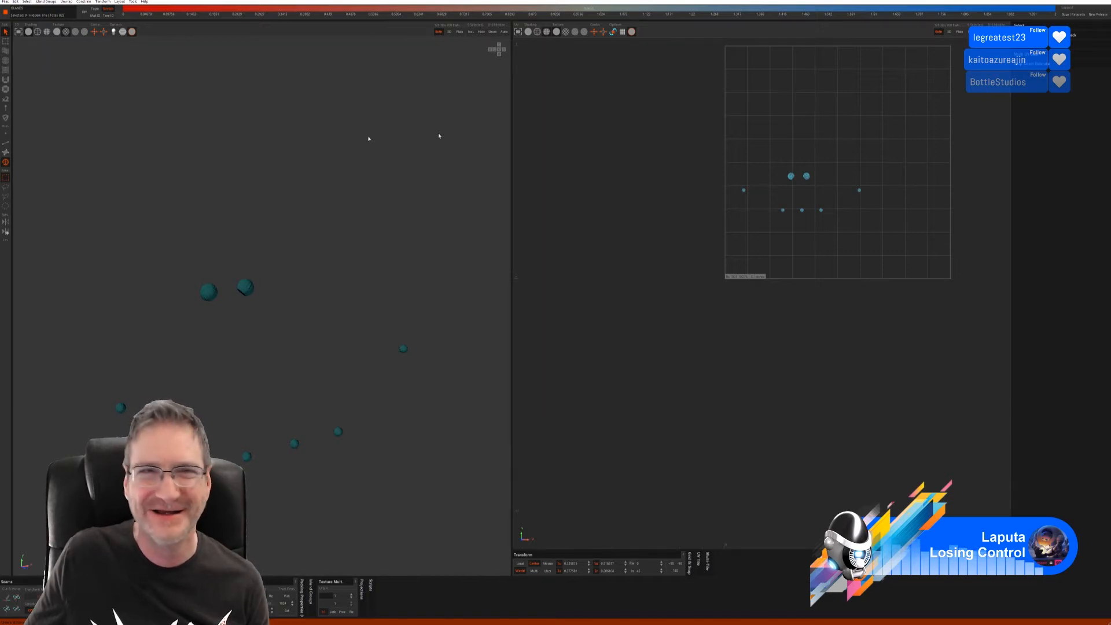
# Step: Try automatic Pelt seams on the isolated handles and knobs, unfold and pack them, inspect the texturing, and undo the unwrap
pyautogui.click(5, 143)
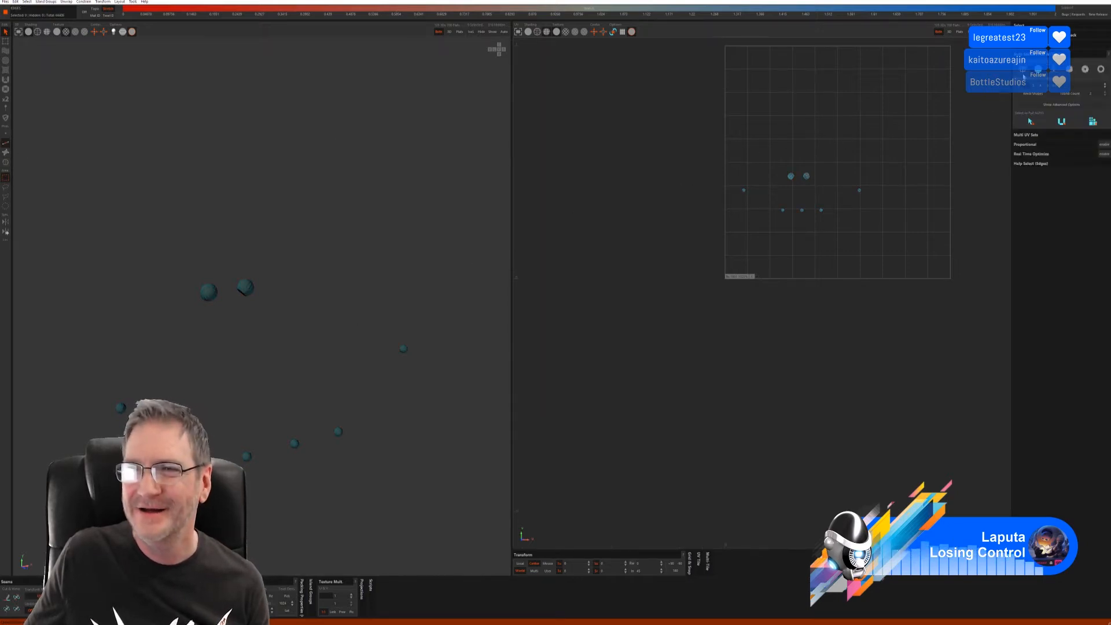
pyautogui.click(1063, 114)
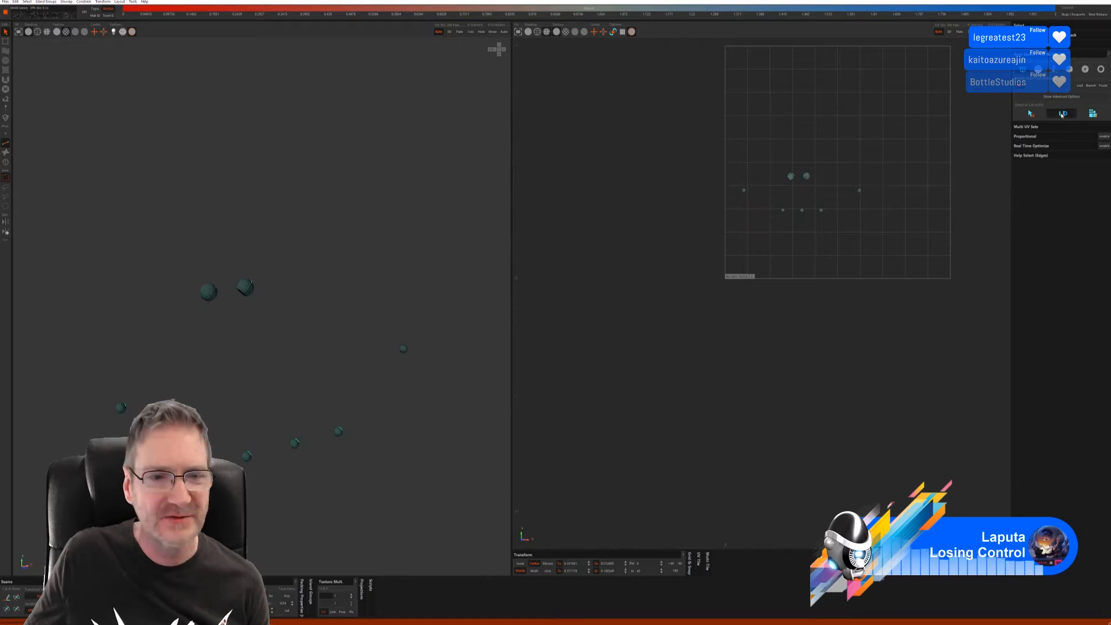
pyautogui.click(1091, 114)
pyautogui.scroll(2, 242, 306)
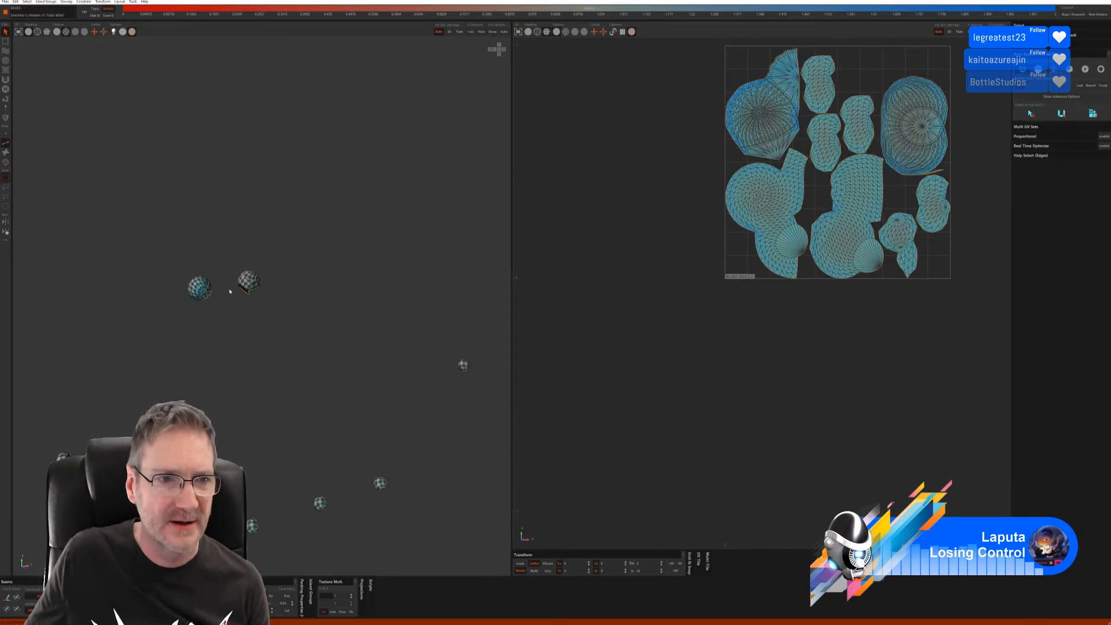
pyautogui.keyDown('alt'); pyautogui.moveTo(231, 290); pyautogui.dragTo(171, 325); pyautogui.keyUp('alt')
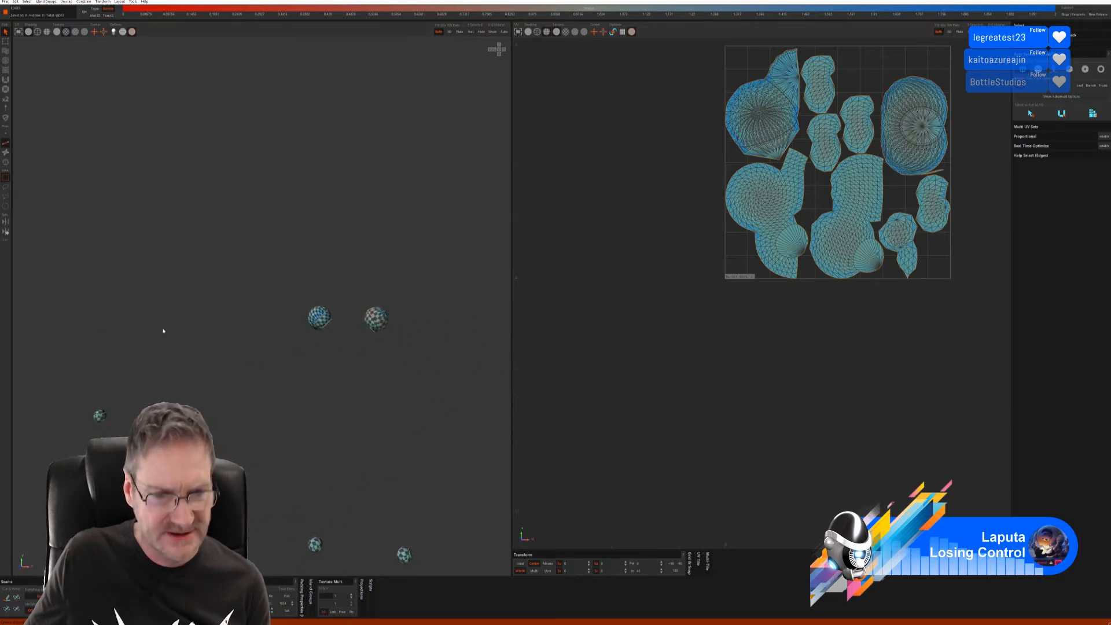
pyautogui.hotkey('ctrl', 'z')
pyautogui.hotkey('ctrl', 'z')
pyautogui.hotkey('ctrl', 'z')
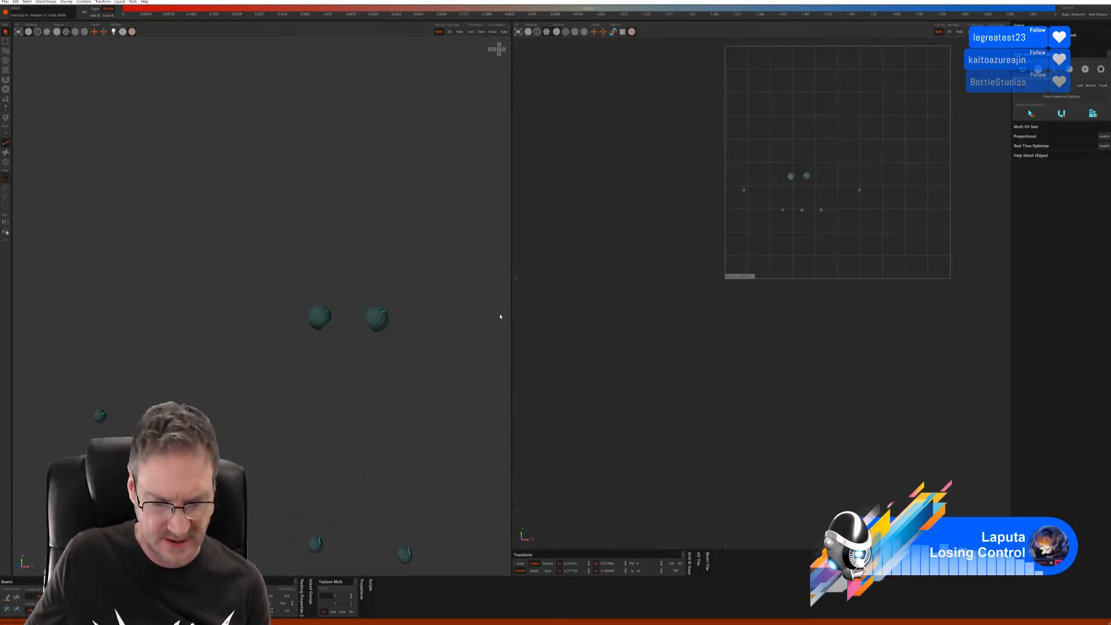
# Step: Cut the handles and knobs along automatic Mosaic seams, unfold and pack their islands, and check the texturing from below
pyautogui.click(697, 285)
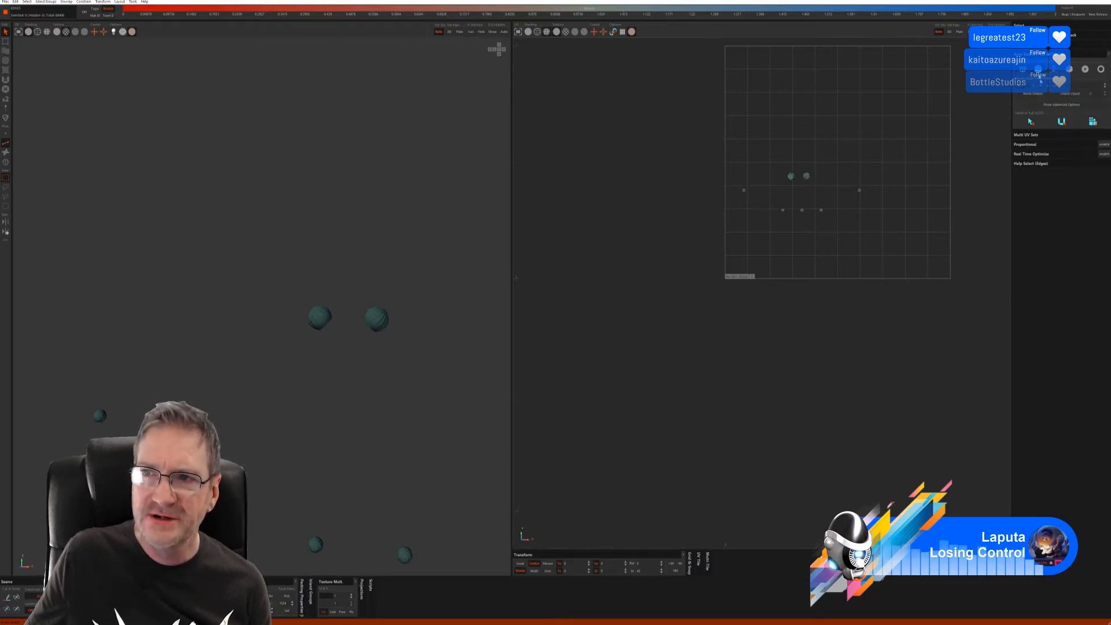
pyautogui.click(1062, 121)
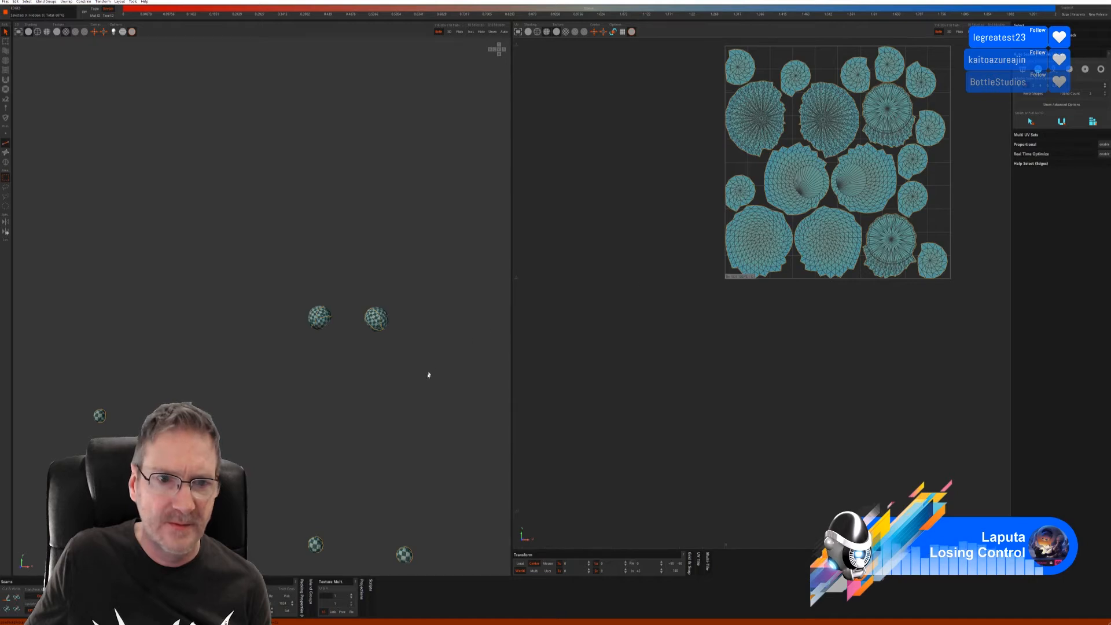
pyautogui.keyDown('alt'); pyautogui.moveTo(428, 373); pyautogui.dragTo(407, 476); pyautogui.keyUp('alt')
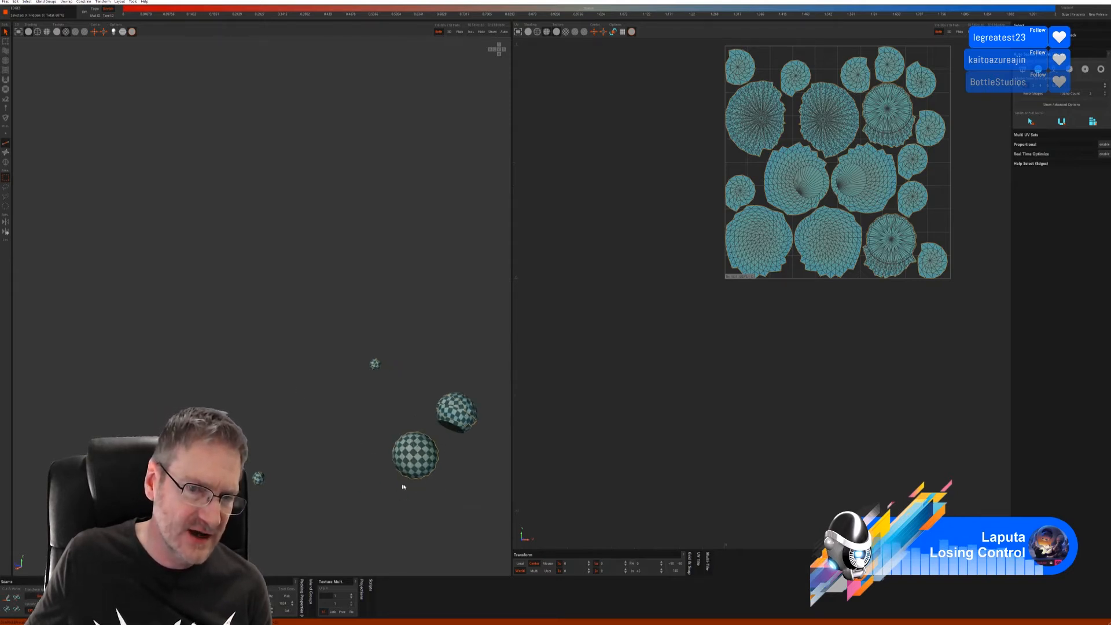
# Step: Inspect the checker texturing on the faucet handles and cabinet knobs from several angles
pyautogui.keyDown('alt'); pyautogui.moveTo(433, 412); pyautogui.dragTo(336, 431); pyautogui.keyUp('alt')
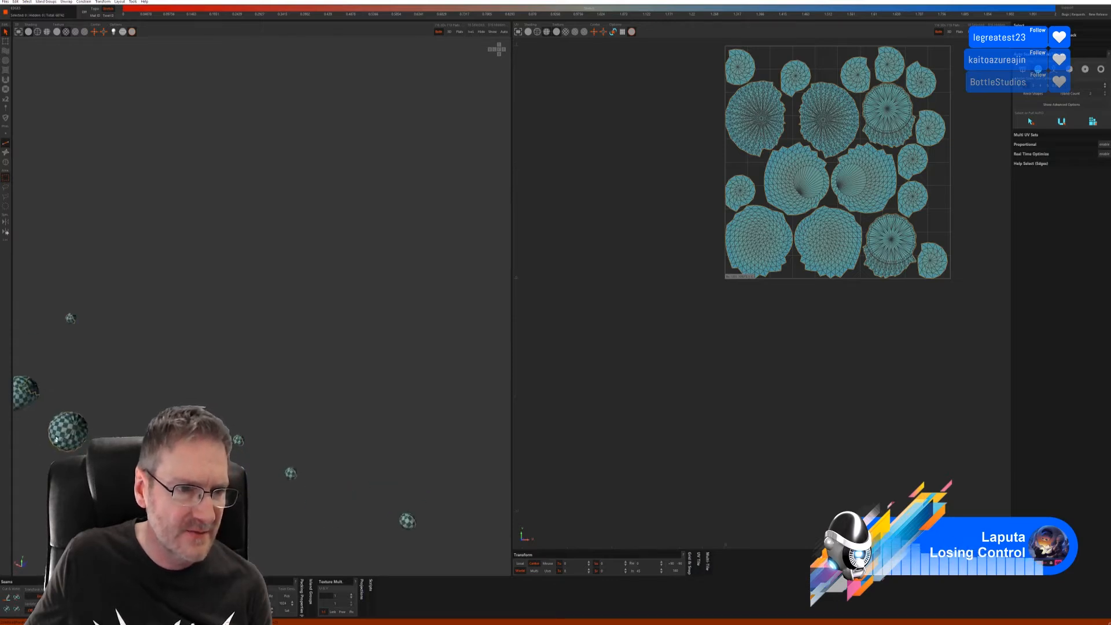
pyautogui.keyDown('alt'); pyautogui.moveTo(250, 462); pyautogui.dragTo(318, 451); pyautogui.keyUp('alt')
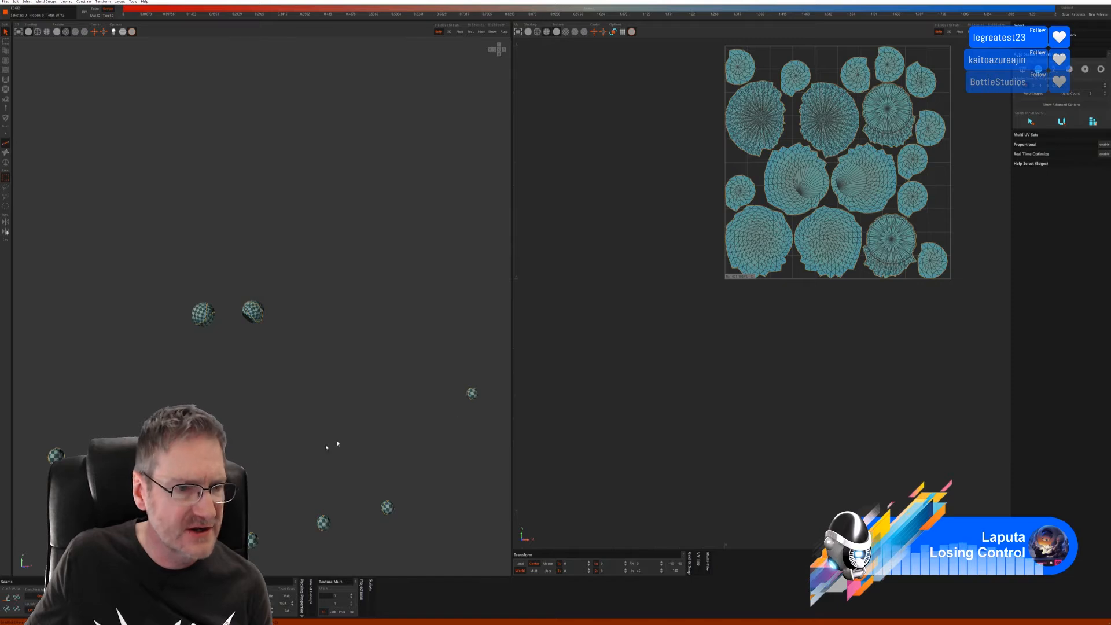
pyautogui.keyDown('alt'); pyautogui.moveTo(68, 455); pyautogui.dragTo(43, 462); pyautogui.keyUp('alt')
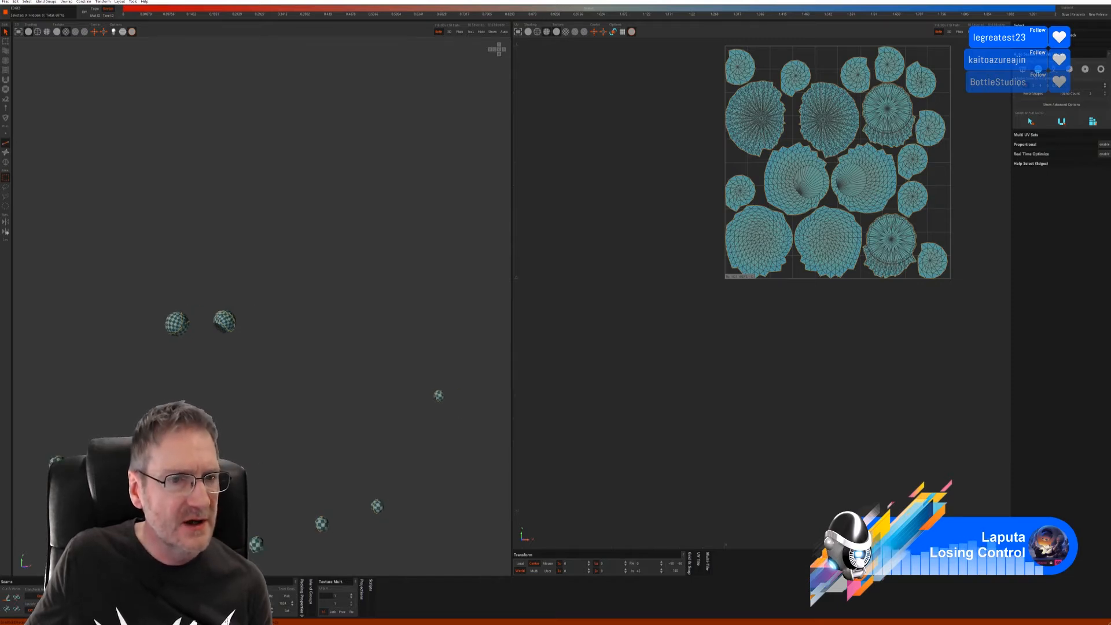
# Step: Show the whole vanity again, select the towel rail's two round end mounts as islands, and isolate them
pyautogui.click(492, 32)
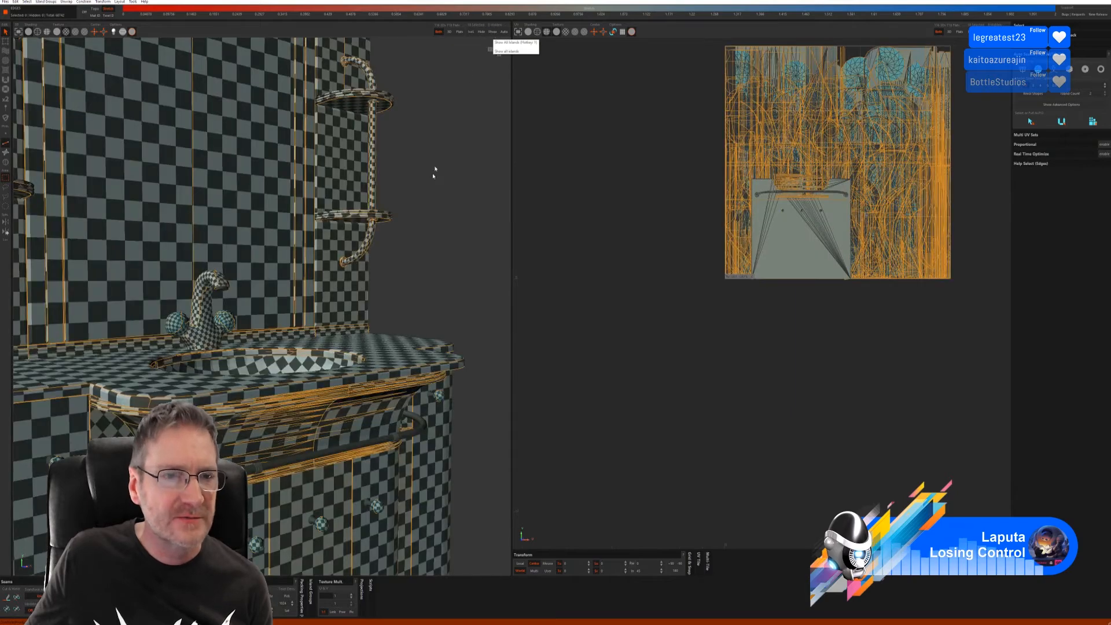
pyautogui.keyDown('alt'); pyautogui.moveTo(434, 169); pyautogui.dragTo(463, 171); pyautogui.keyUp('alt')
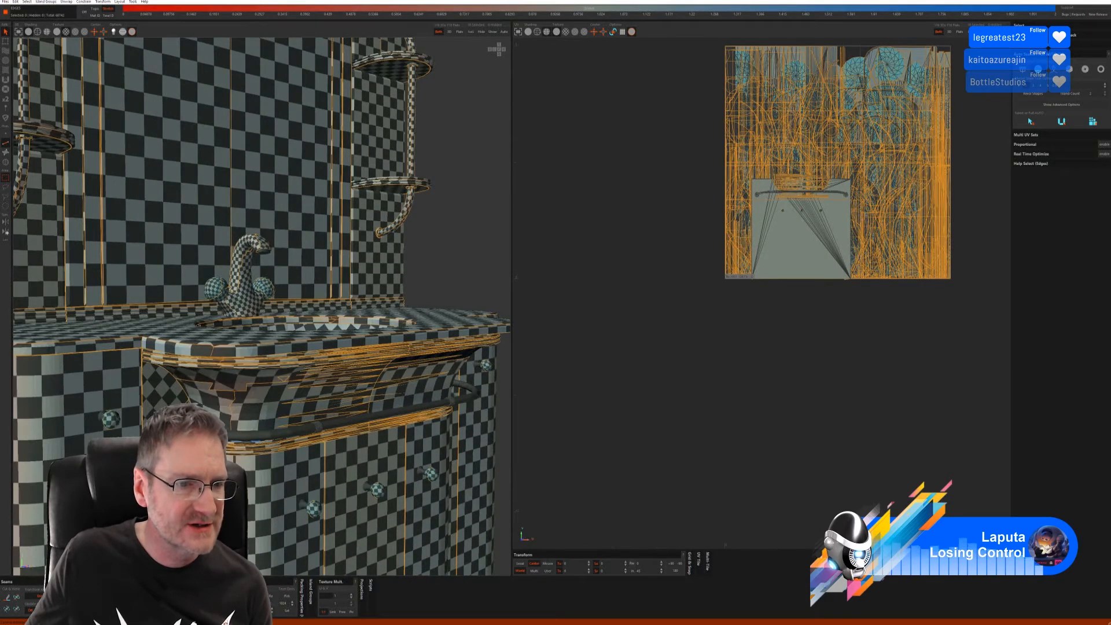
pyautogui.click(5, 162)
pyautogui.click(758, 195)
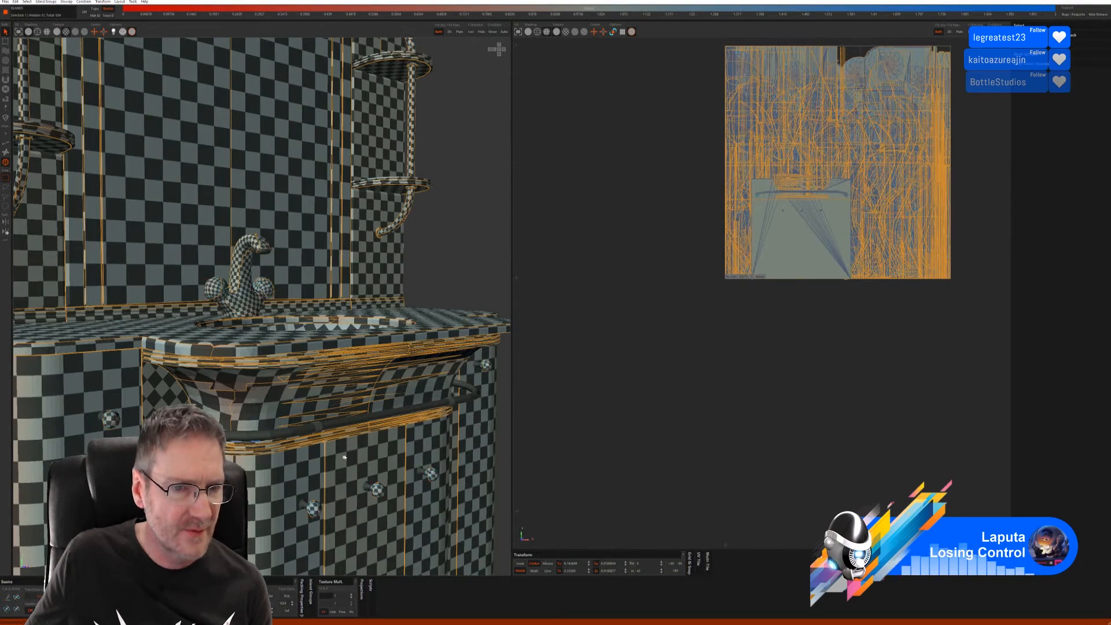
pyautogui.moveTo(344, 457)
pyautogui.keyDown('alt'); pyautogui.mouseDown()
pyautogui.moveTo(276, 449)
pyautogui.moveTo(292, 455)
pyautogui.mouseUp(); pyautogui.keyUp('alt')
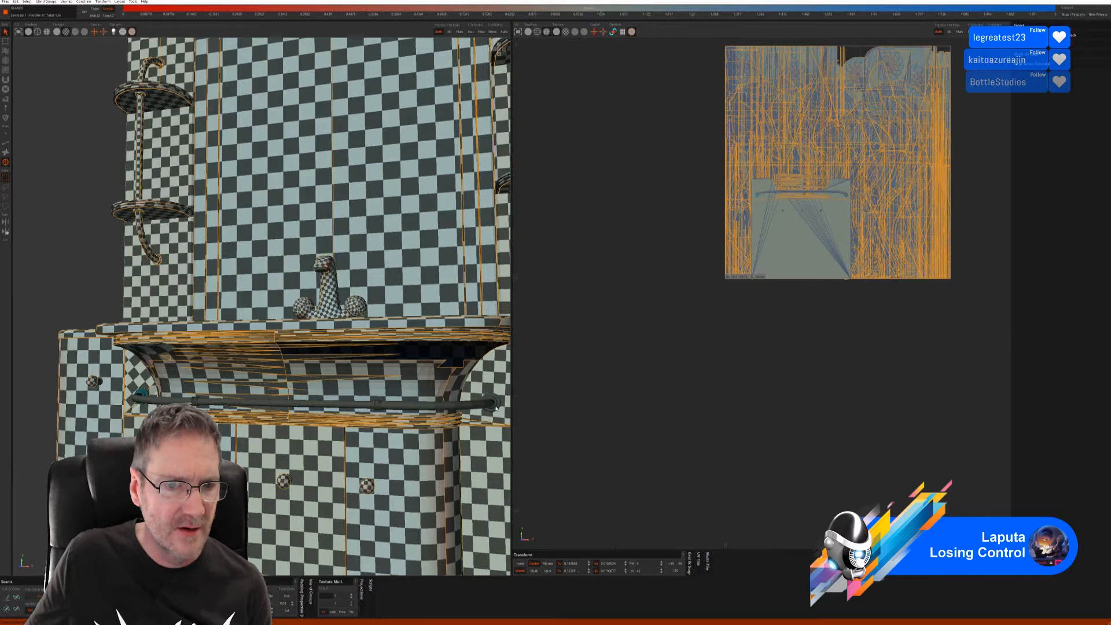
pyautogui.keyDown('alt'); pyautogui.moveTo(305, 443); pyautogui.dragTo(363, 452); pyautogui.keyUp('alt')
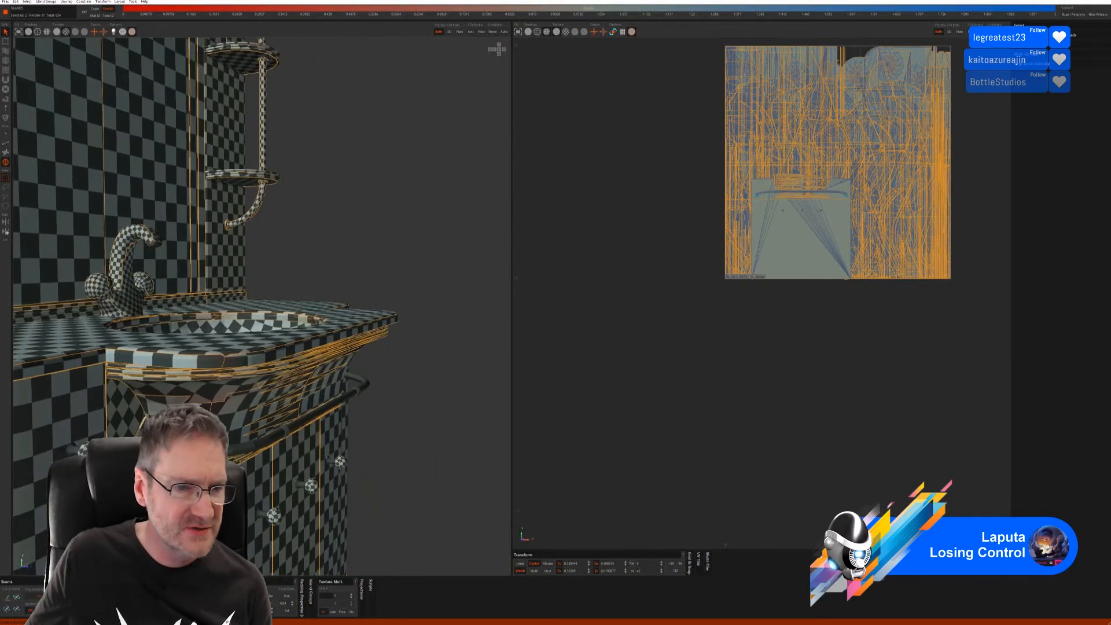
pyautogui.keyDown('alt'); pyautogui.moveTo(363, 451); pyautogui.dragTo(285, 500, button='right'); pyautogui.keyUp('alt')
pyautogui.scroll(-3, 281, 511)
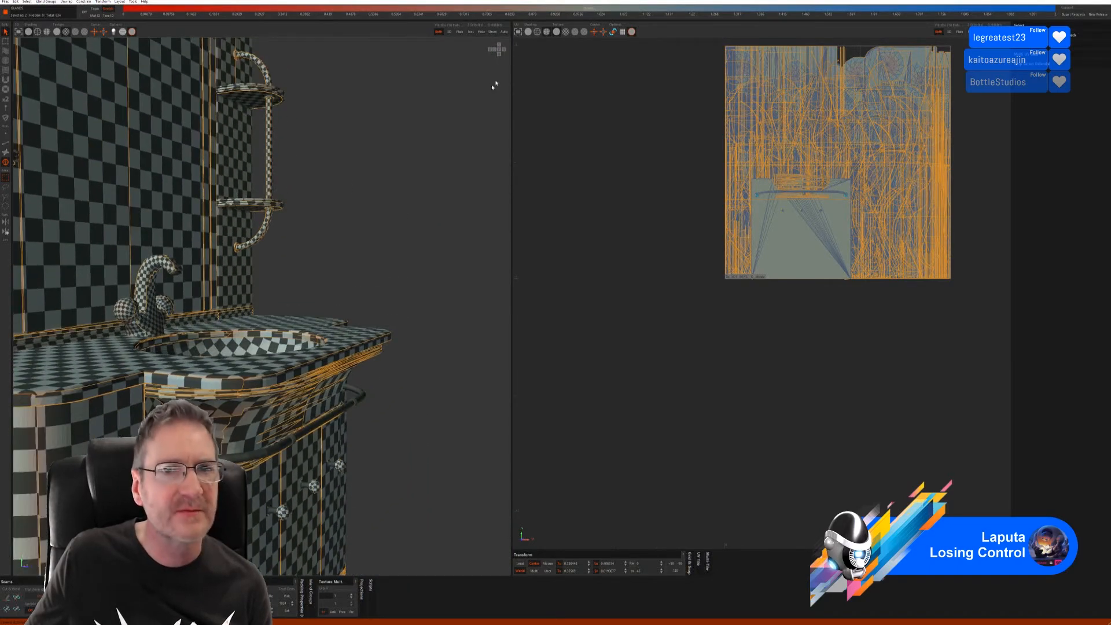
pyautogui.click(471, 31)
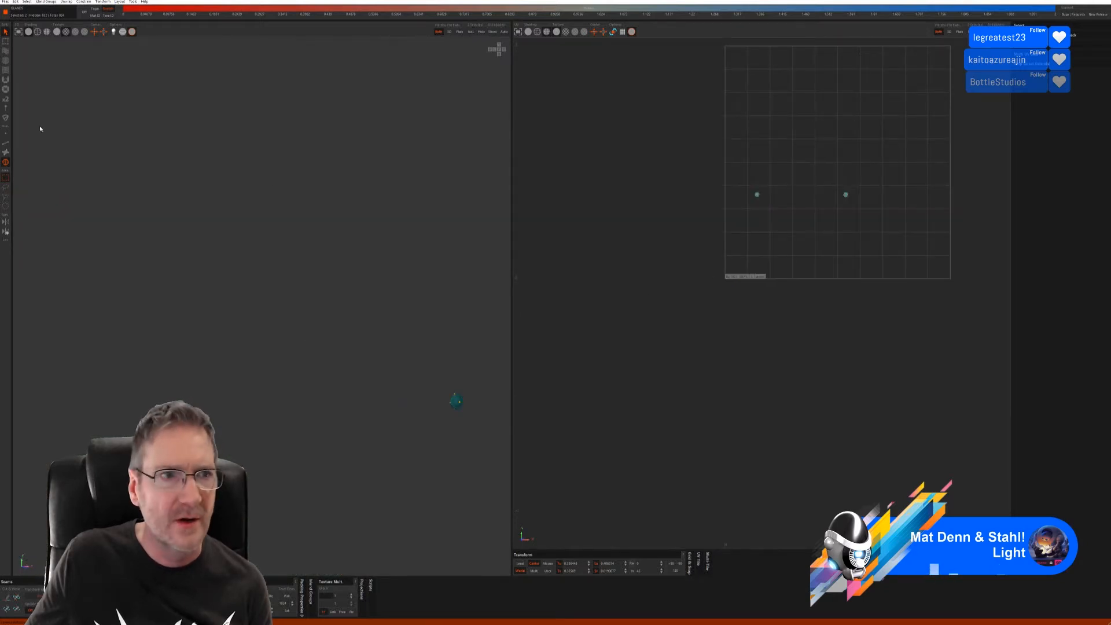
# Step: Try automatic Pelt and Mosaic seams on the isolated rail end mounts, unfold them, and undo the unwrap
pyautogui.click(6, 143)
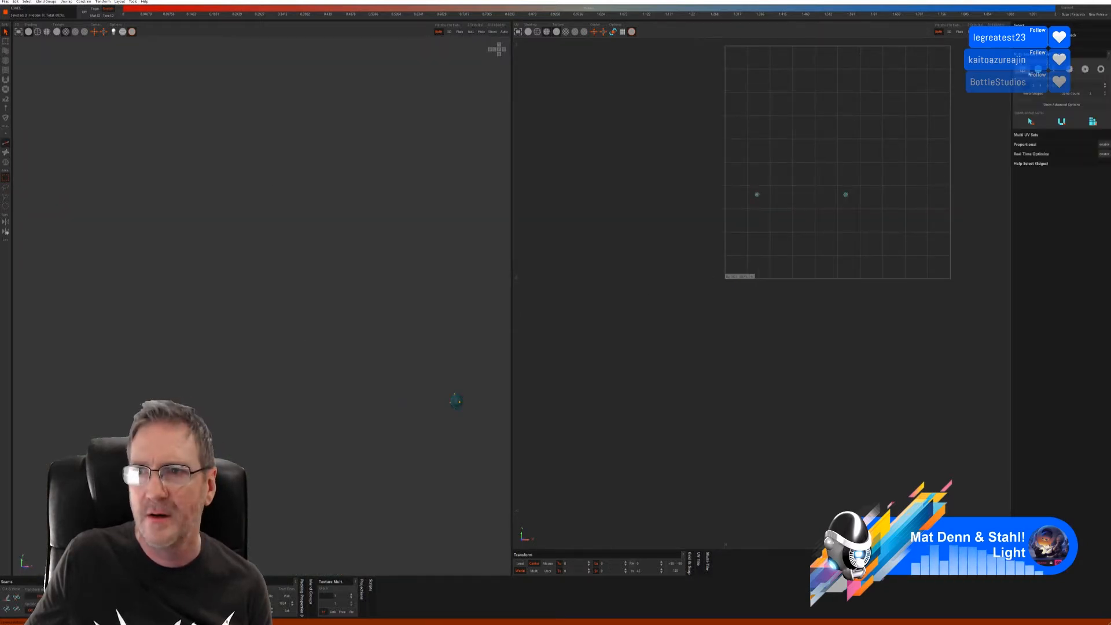
pyautogui.click(1054, 69)
pyautogui.click(1031, 114)
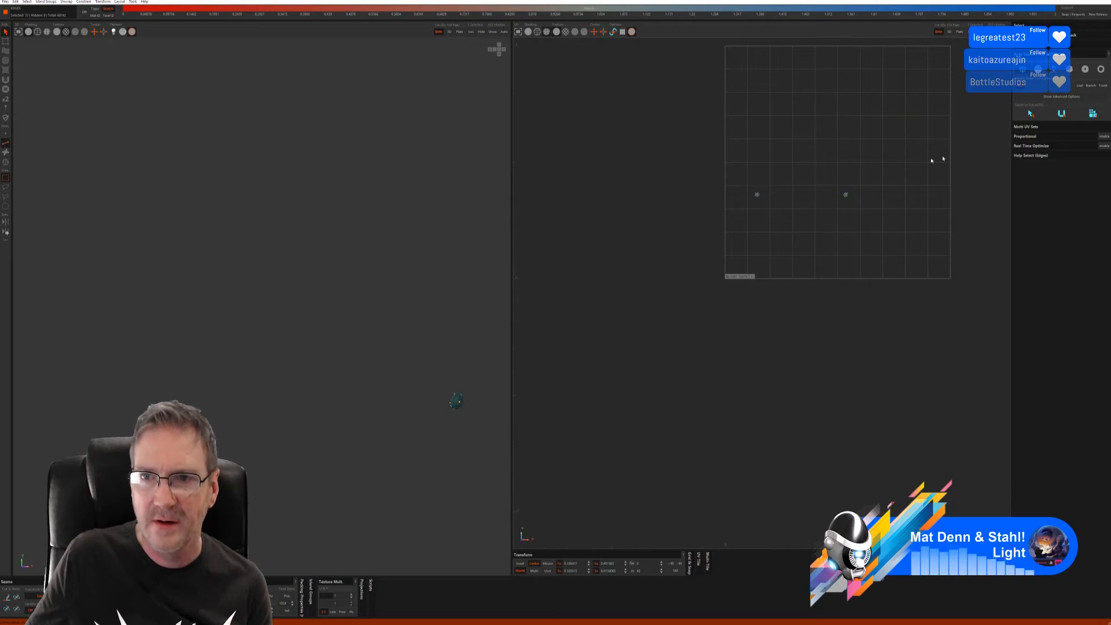
pyautogui.click(1039, 70)
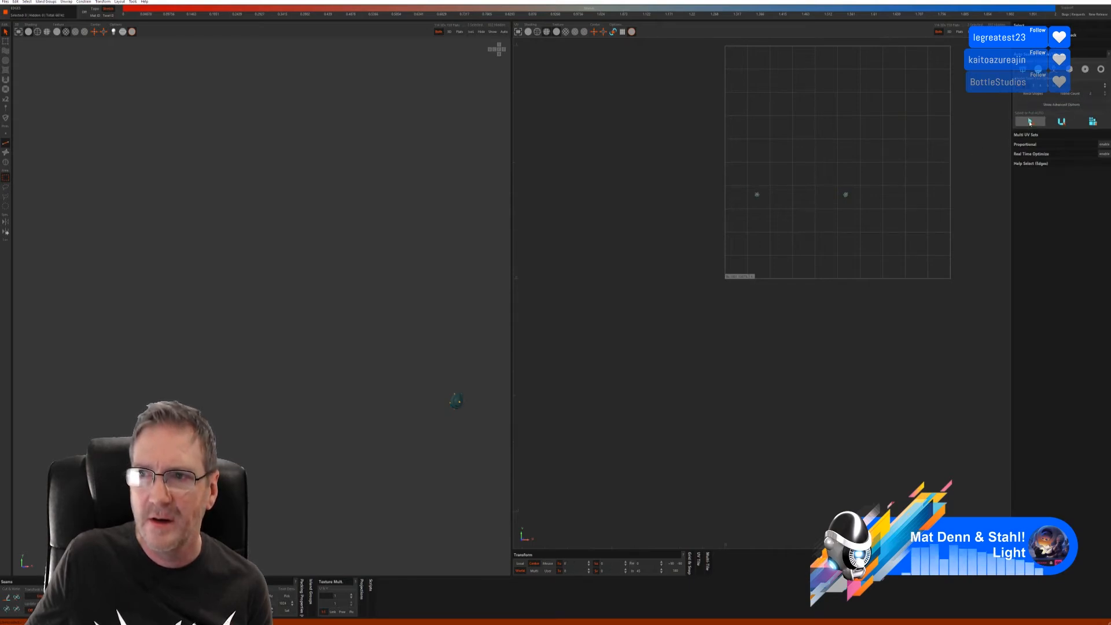
pyautogui.click(1030, 122)
pyautogui.click(1057, 123)
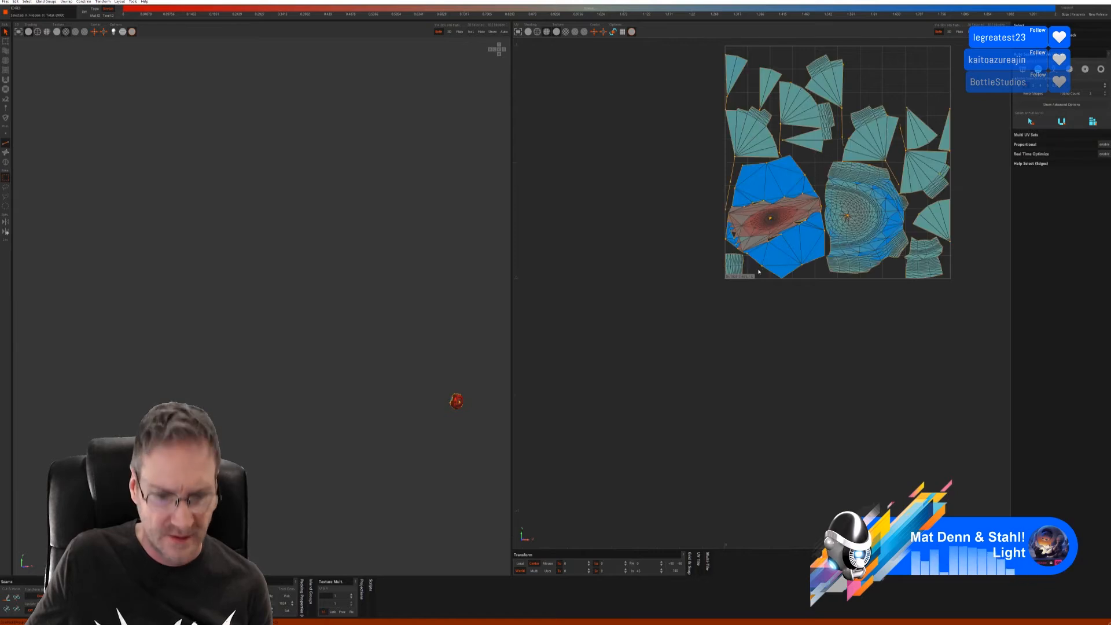
pyautogui.hotkey('ctrl', 'z')
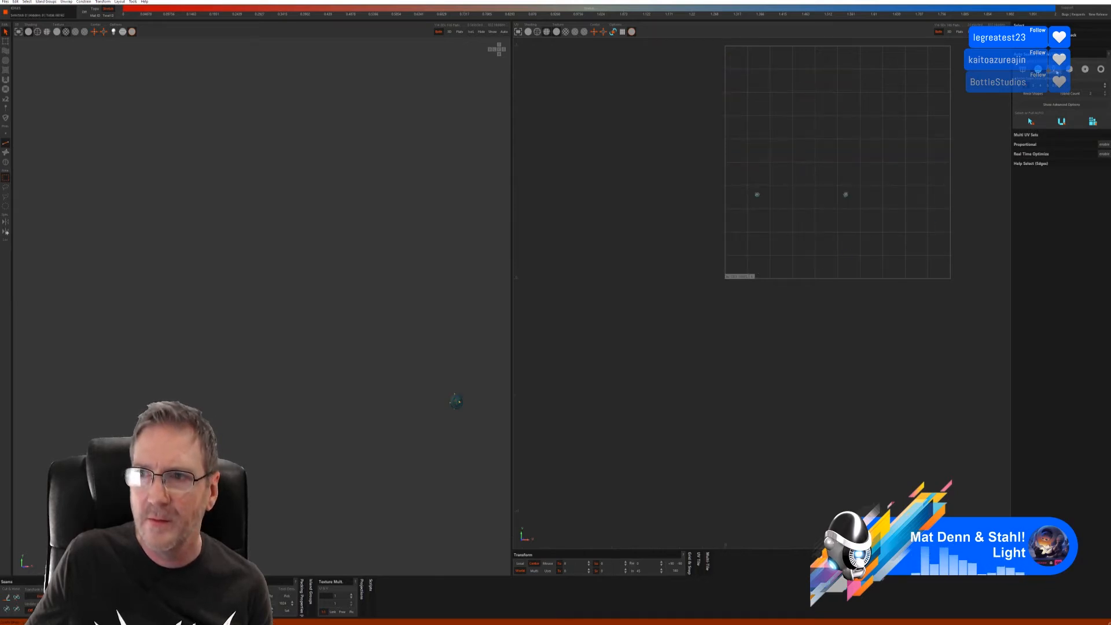
# Step: Try sharp-edge automatic seams on the rail end mounts, inspect the unfolded pieces, and undo the attempt
pyautogui.click(1045, 103)
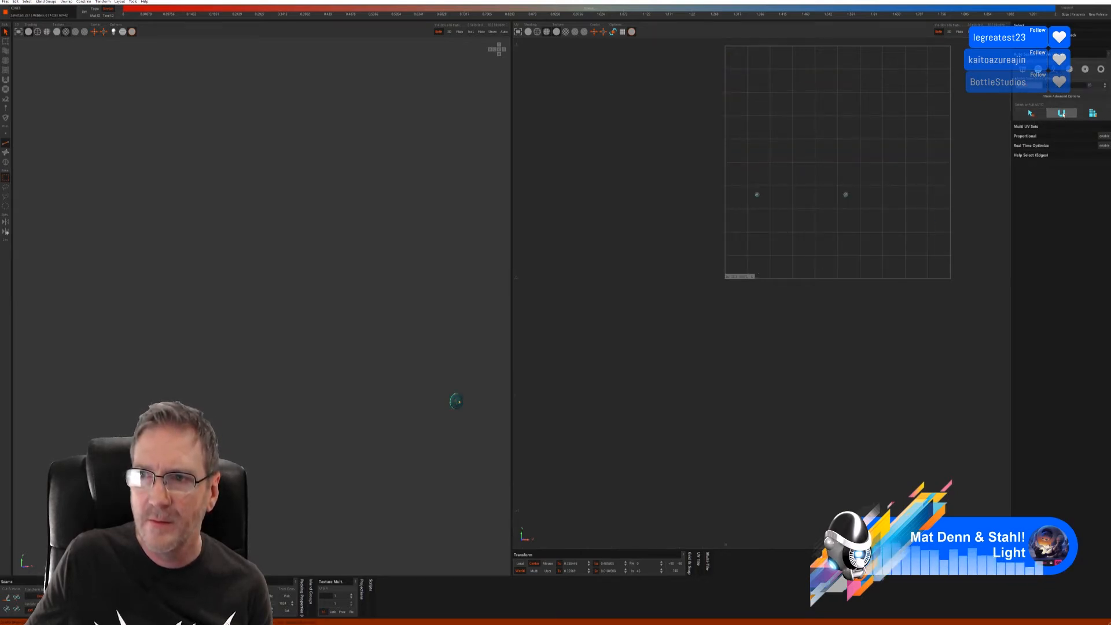
pyautogui.click(1097, 116)
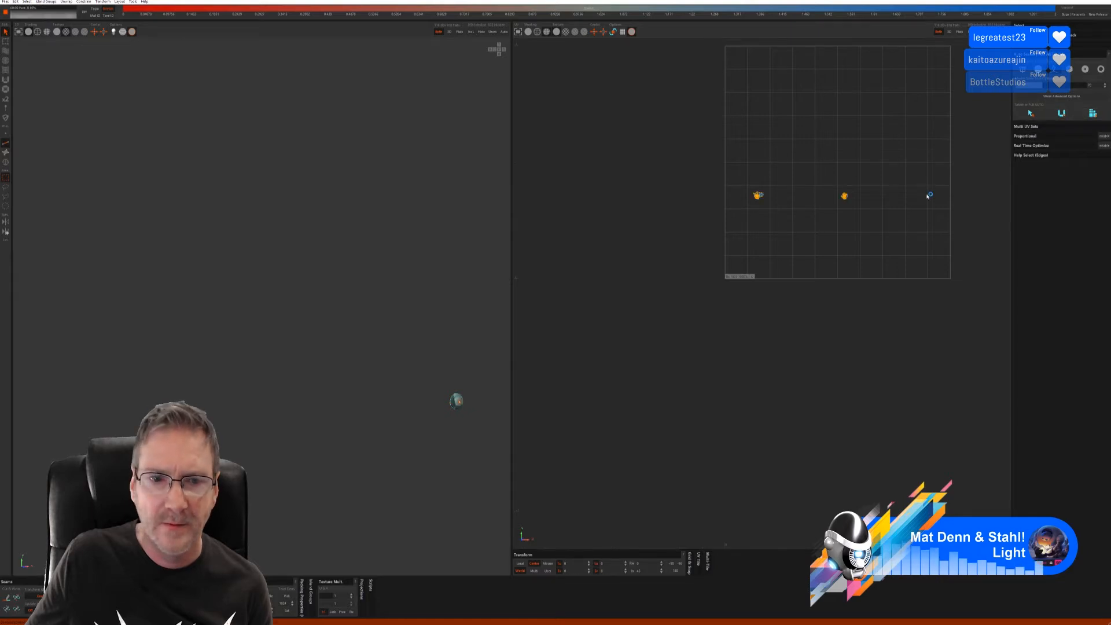
pyautogui.keyDown('alt'); pyautogui.moveTo(350, 385); pyautogui.dragTo(315, 381); pyautogui.keyUp('alt')
pyautogui.hotkey('ctrl', 'z')
pyautogui.click(582, 323)
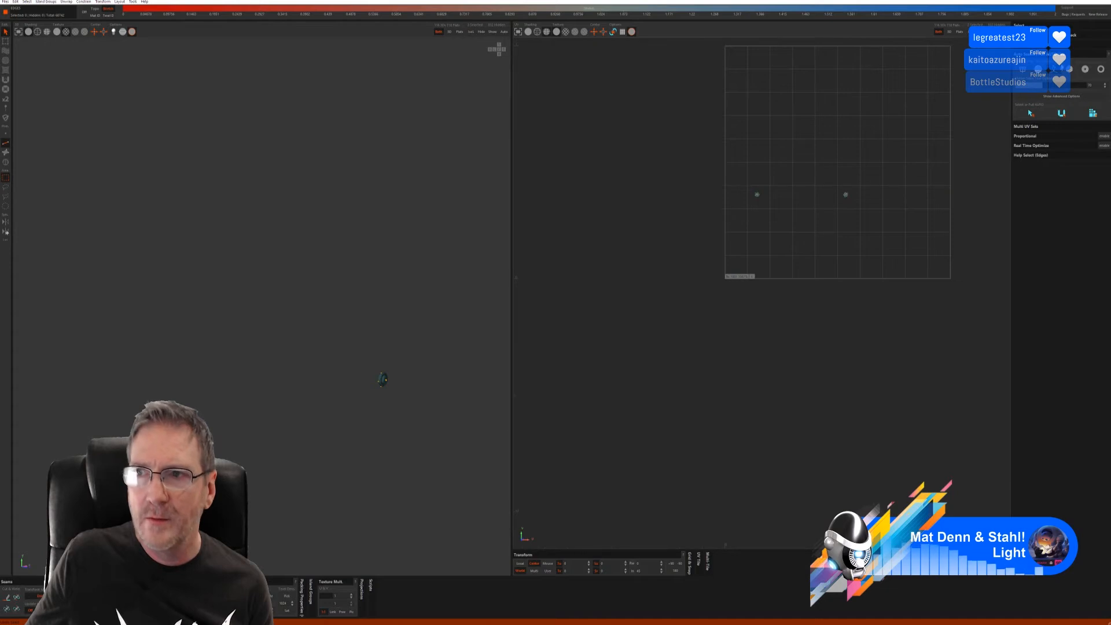
# Step: Cut the rail end mounts along automatic Box seams, unfold and pack their islands, and inspect them in 3D
pyautogui.click(1072, 70)
pyautogui.click(1024, 129)
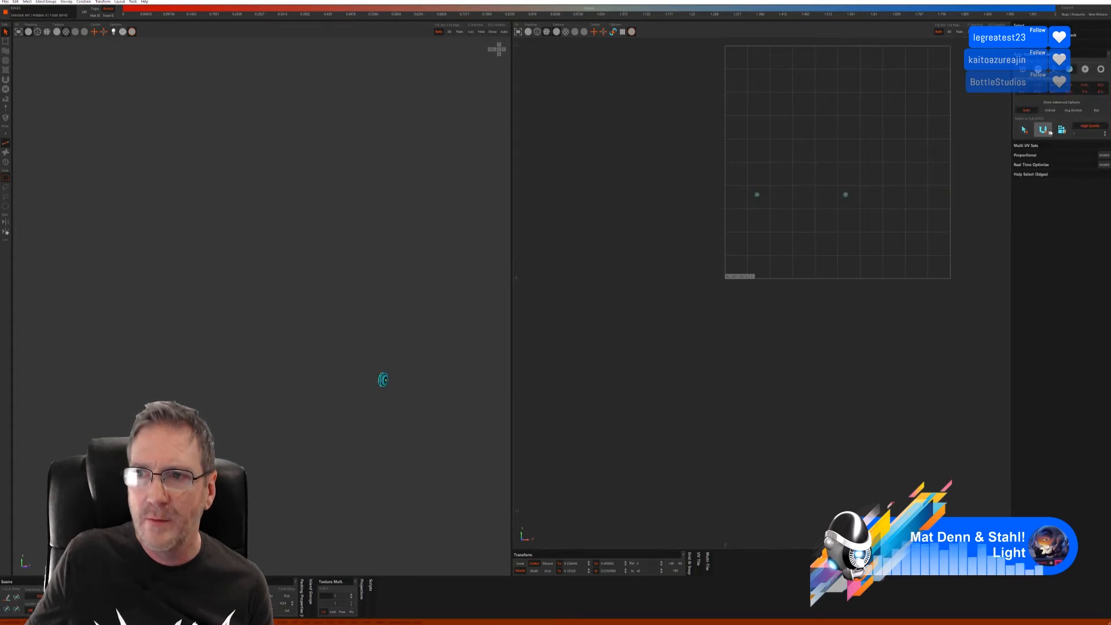
pyautogui.click(1043, 131)
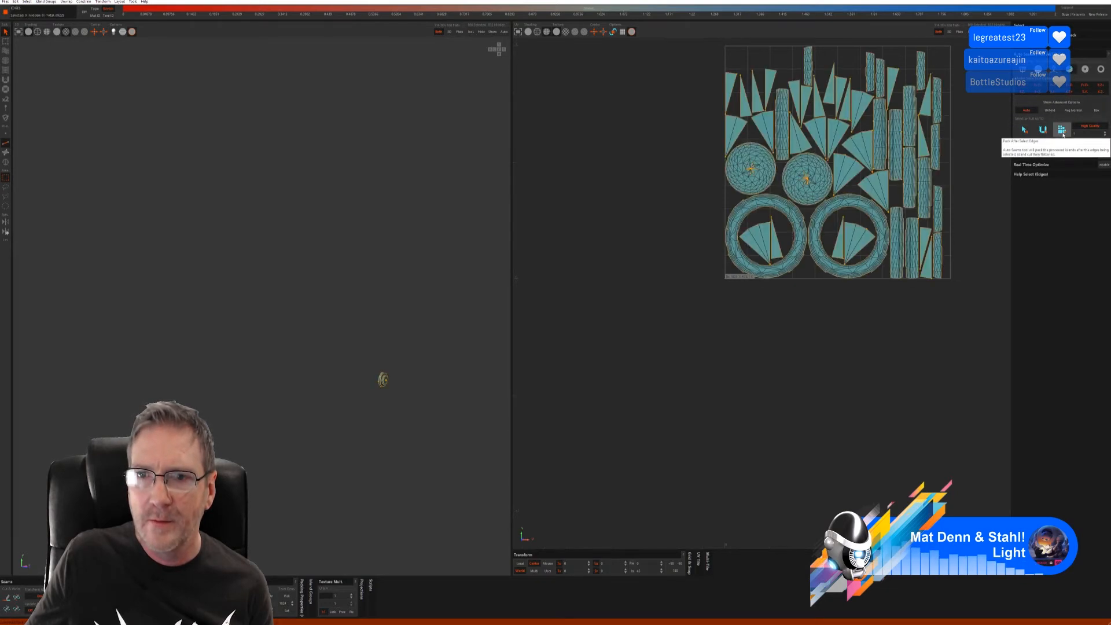
pyautogui.keyDown('alt'); pyautogui.moveTo(361, 412); pyautogui.dragTo(323, 415); pyautogui.keyUp('alt')
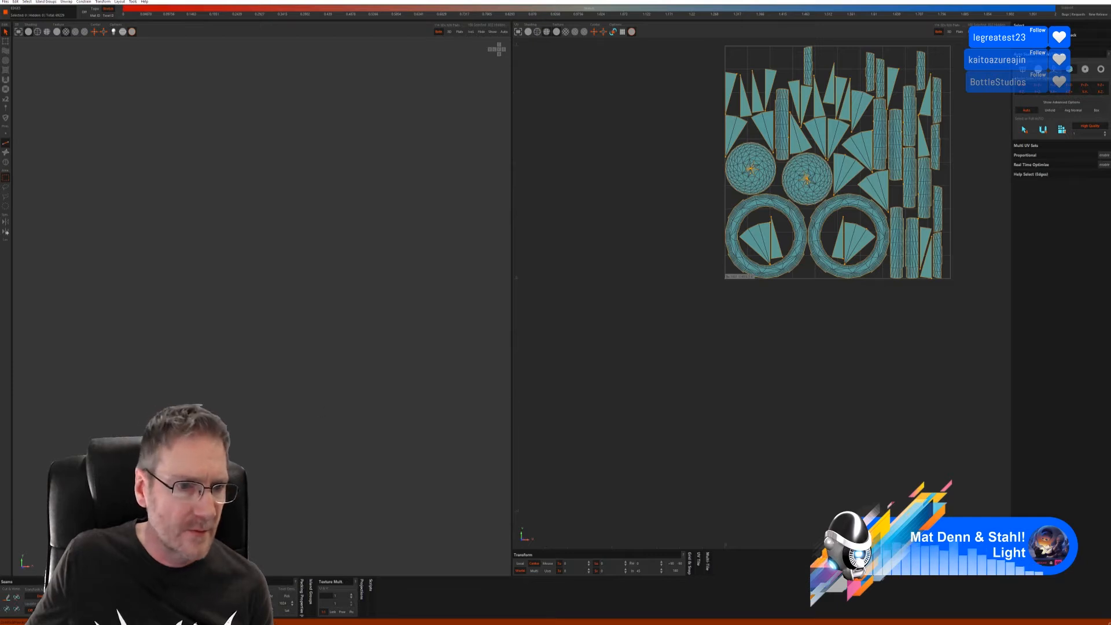
pyautogui.scroll(2, 144, 430)
pyautogui.keyDown('alt'); pyautogui.moveTo(144, 431); pyautogui.dragTo(215, 412); pyautogui.keyUp('alt')
pyautogui.scroll(-5, 256, 426)
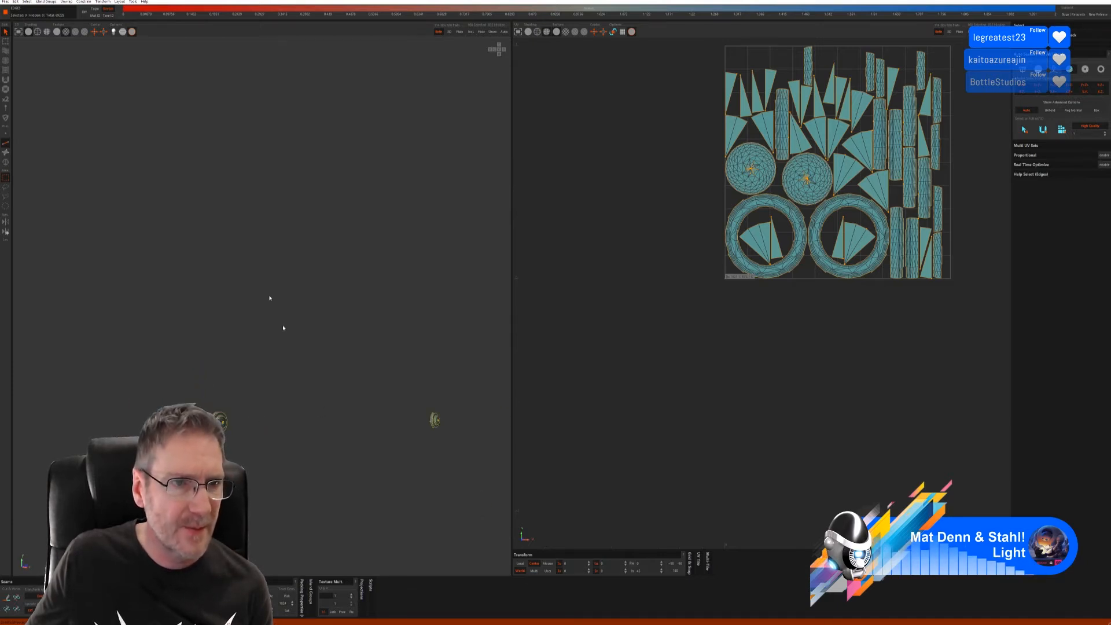
# Step: Show the whole vanity again, select all tube sections of the curved towel rail below the basin, and isolate them
pyautogui.click(493, 31)
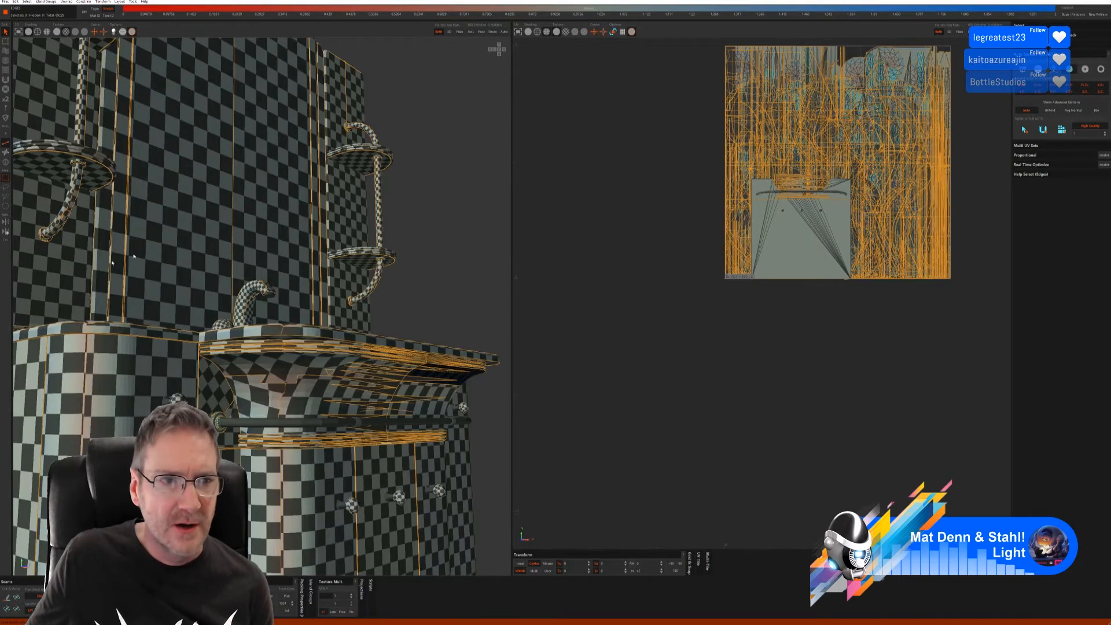
pyautogui.click(5, 162)
pyautogui.click(271, 429)
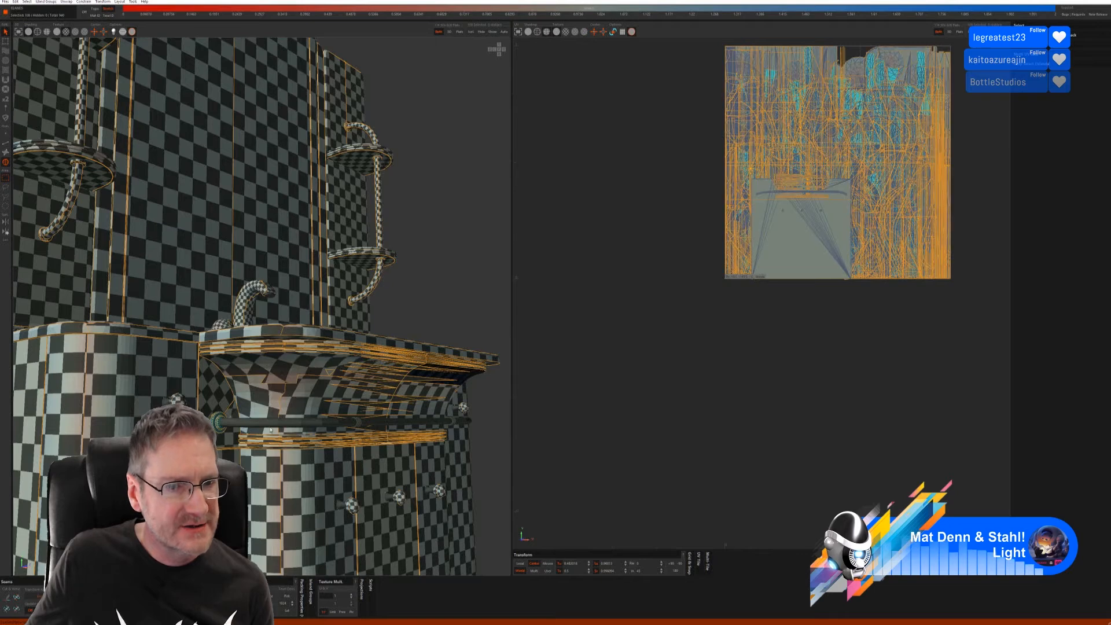
pyautogui.click(276, 424)
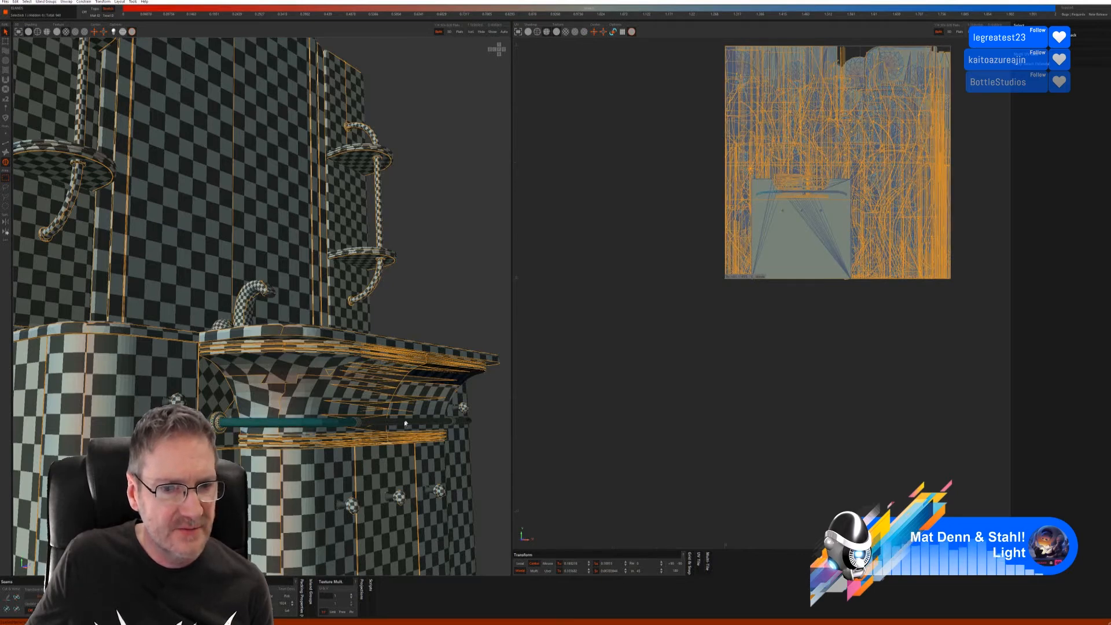
pyautogui.keyDown('alt'); pyautogui.moveTo(404, 424); pyautogui.dragTo(237, 306); pyautogui.keyUp('alt')
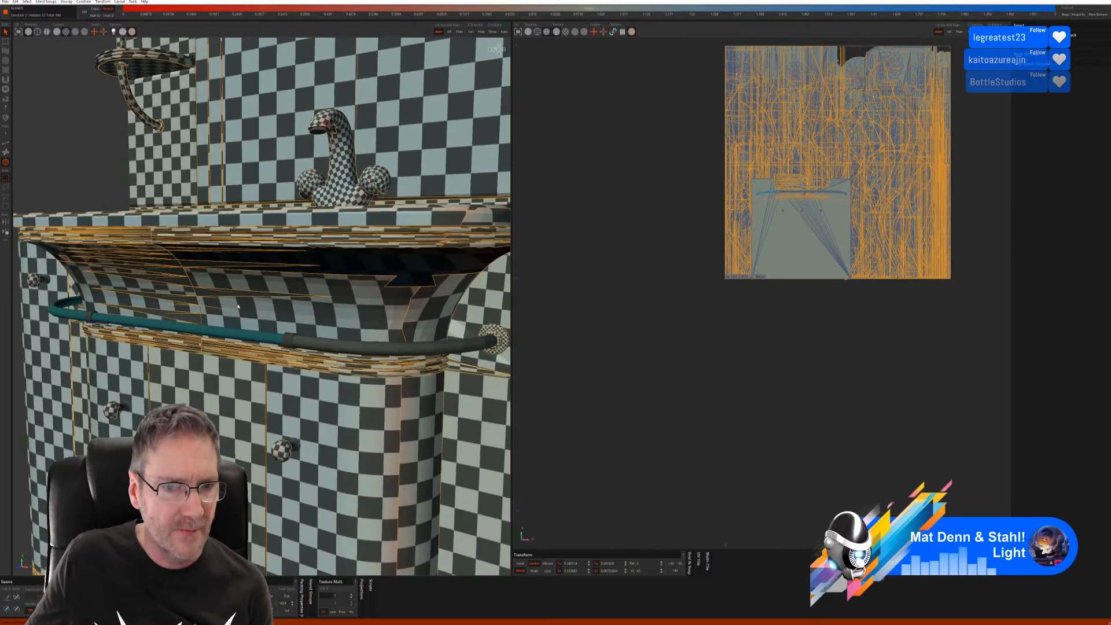
pyautogui.keyDown('shift'); pyautogui.click(397, 351); pyautogui.keyUp('shift')
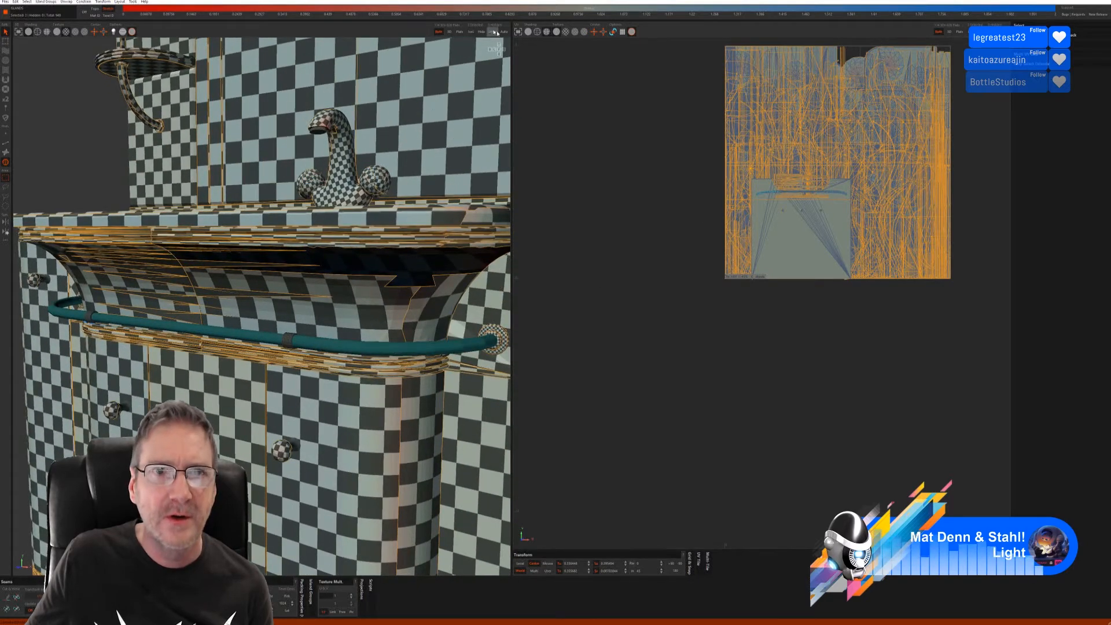
pyautogui.click(470, 31)
pyautogui.keyDown('alt'); pyautogui.moveTo(262, 282); pyautogui.dragTo(265, 344); pyautogui.keyUp('alt')
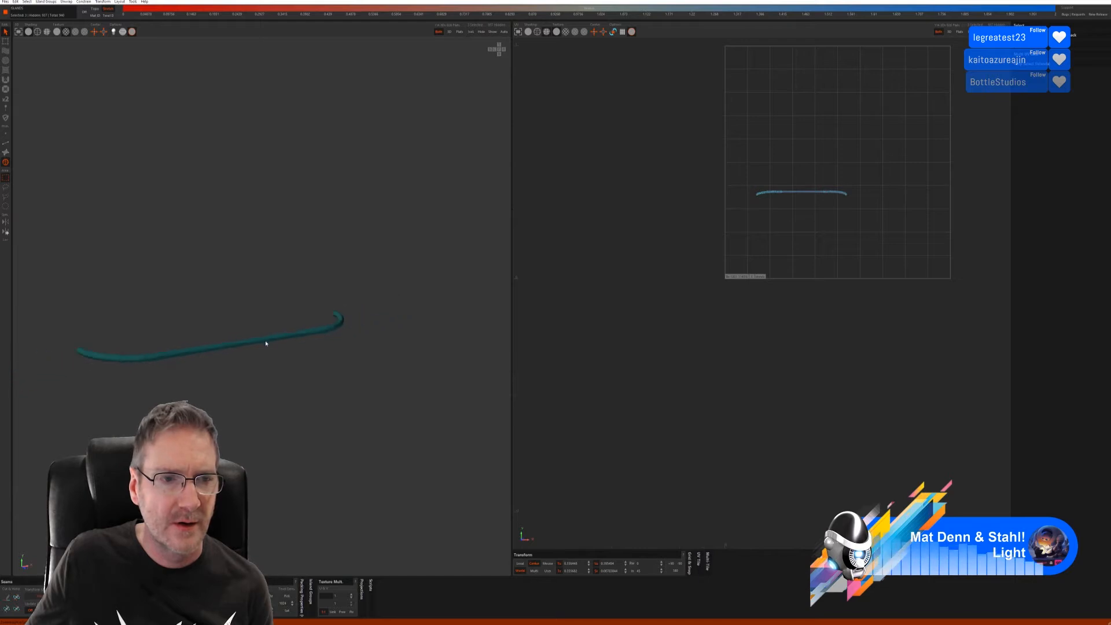
# Step: Try automatic Pelt seams on the isolated towel rail tubes, unfold and pack them, and undo the unwrap
pyautogui.click(5, 143)
pyautogui.click(1053, 69)
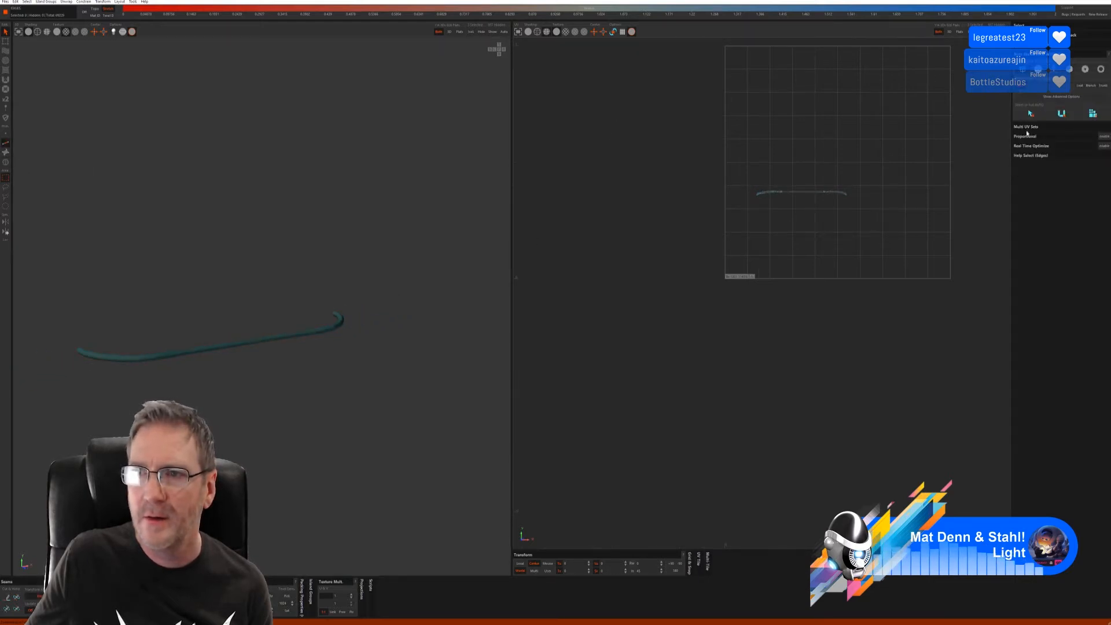
pyautogui.click(1030, 115)
pyautogui.click(1061, 115)
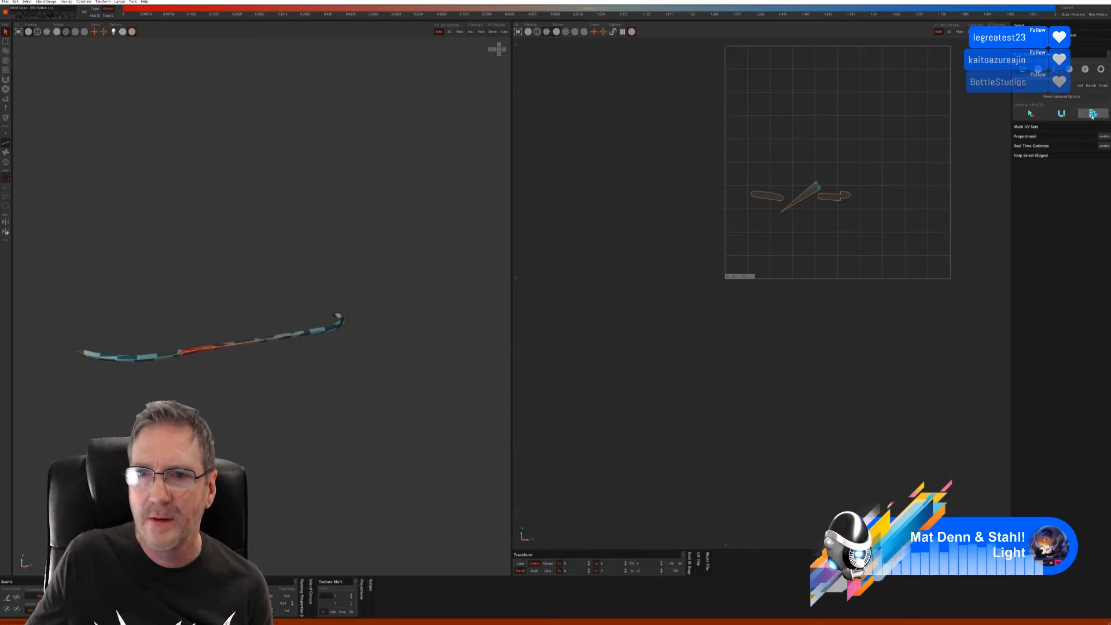
pyautogui.click(1092, 114)
pyautogui.hotkey('ctrl', 'z')
pyautogui.hotkey('ctrl', 'z')
pyautogui.hotkey('ctrl', 'z')
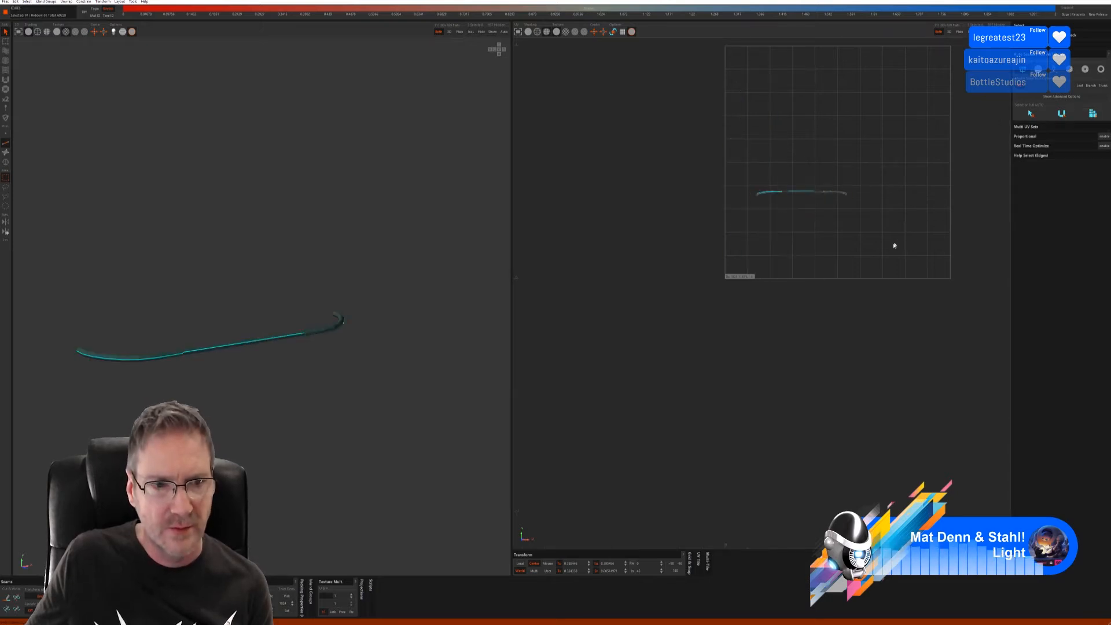
# Step: Try sharp-edge automatic seams on the towel rail tubes, unfold them, and undo the result
pyautogui.click(1039, 72)
pyautogui.click(1030, 115)
pyautogui.click(1060, 117)
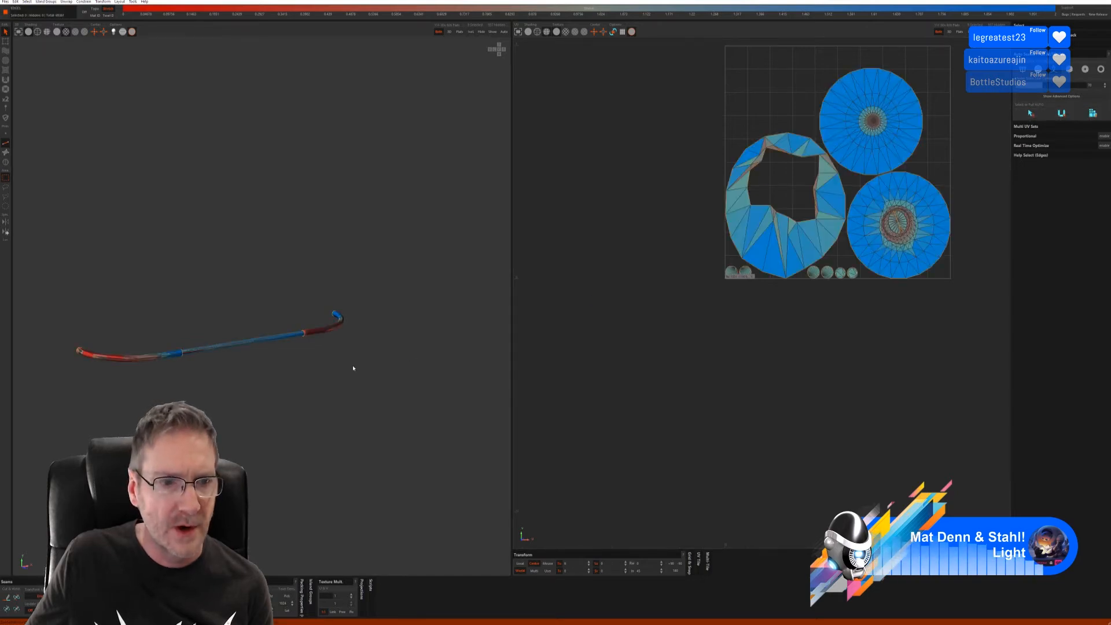
pyautogui.hotkey('ctrl', 'z')
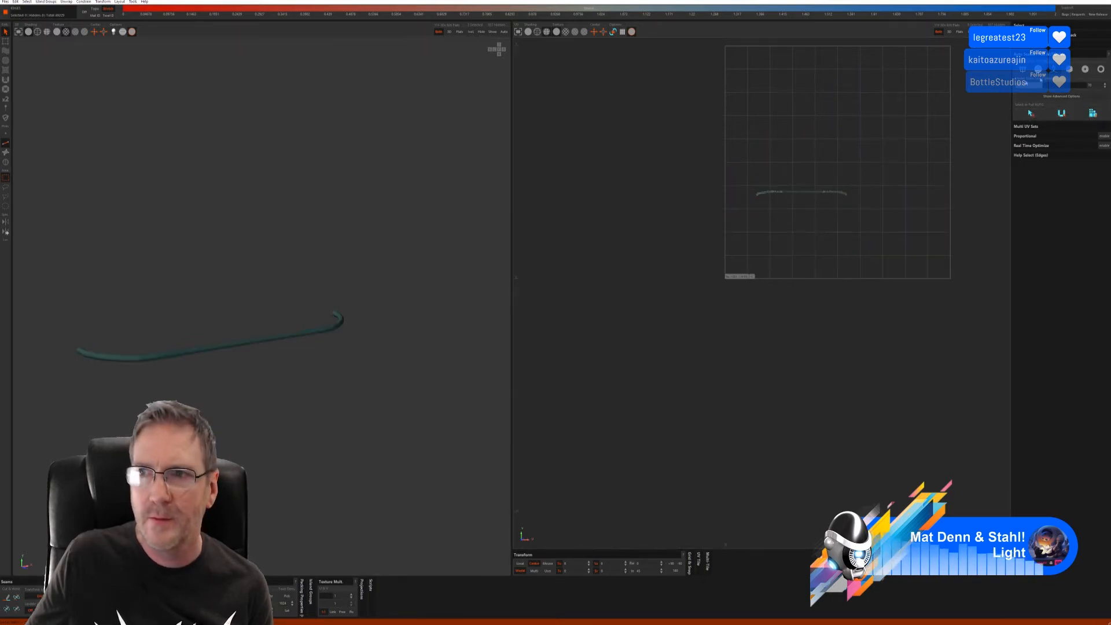
# Step: Unwrap the towel rail tubes with automatic Box seams and check their texturing from several angles
pyautogui.click(1069, 69)
pyautogui.click(1047, 132)
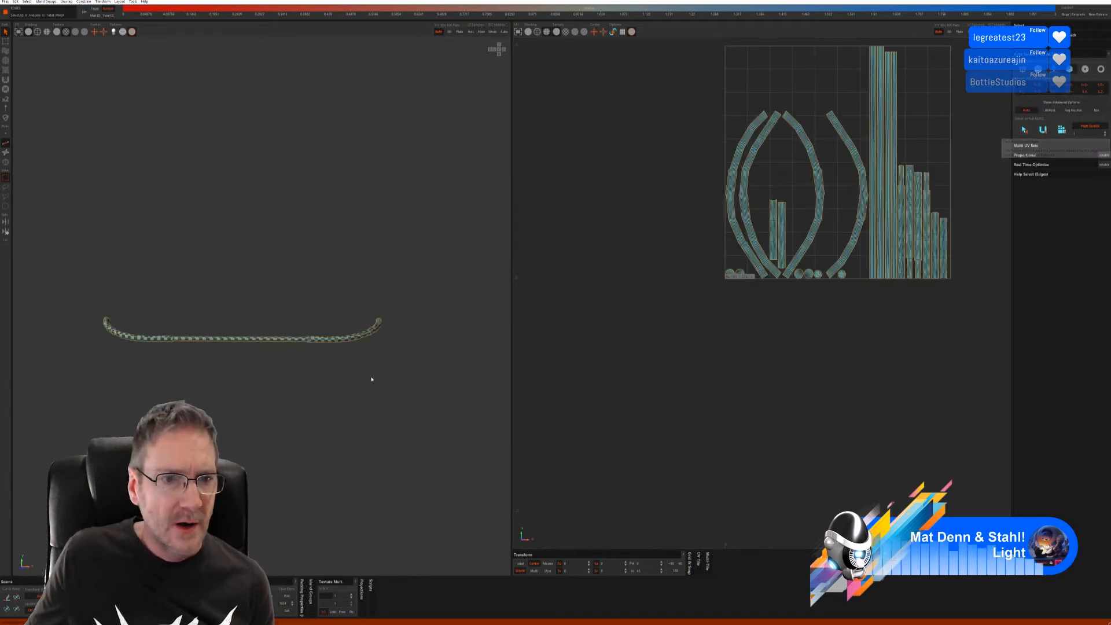
pyautogui.scroll(4, 356, 351)
pyautogui.keyDown('alt'); pyautogui.moveTo(325, 354); pyautogui.dragTo(325, 384); pyautogui.keyUp('alt')
pyautogui.scroll(-2, 324, 384)
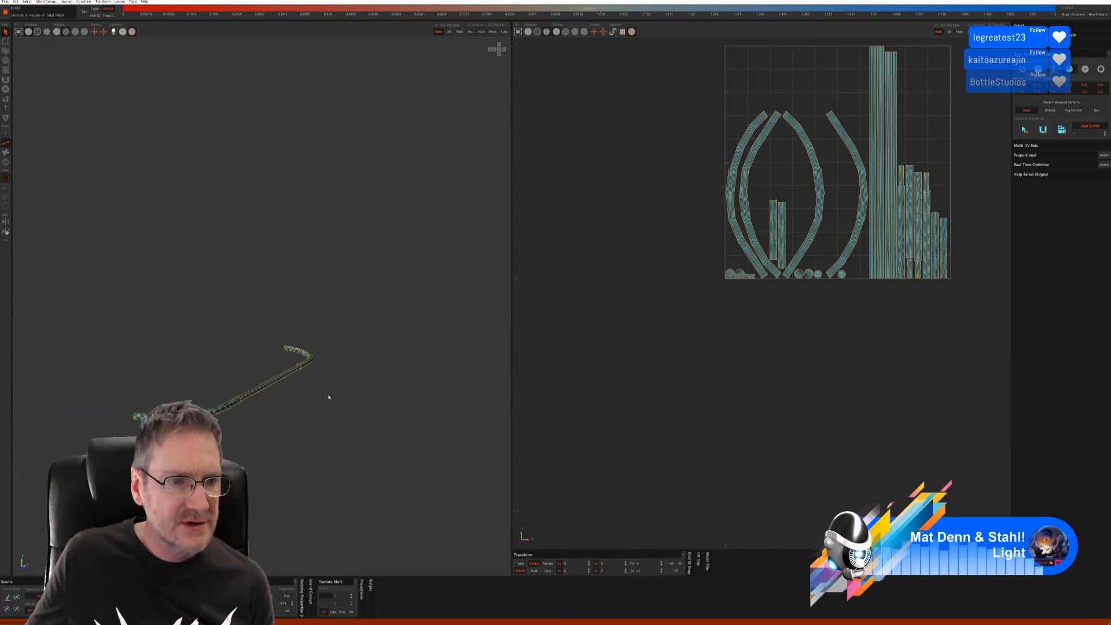
# Step: Show the whole vanity again, select the flat backs of both upper side panels as islands, and isolate them
pyautogui.click(482, 31)
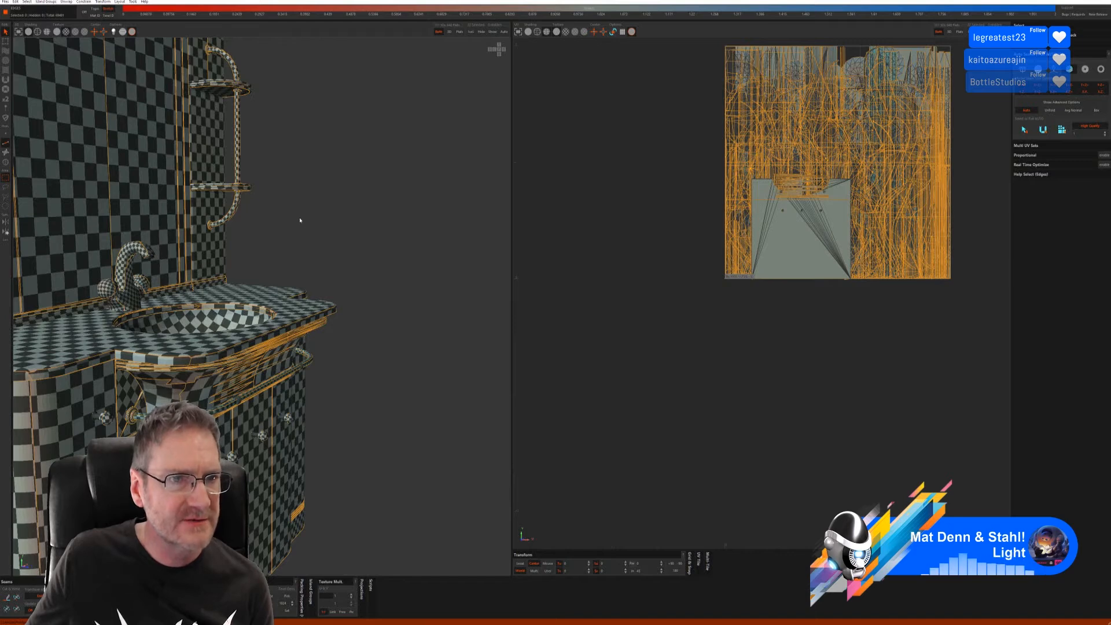
pyautogui.keyDown('alt'); pyautogui.moveTo(300, 220); pyautogui.dragTo(411, 368); pyautogui.keyUp('alt')
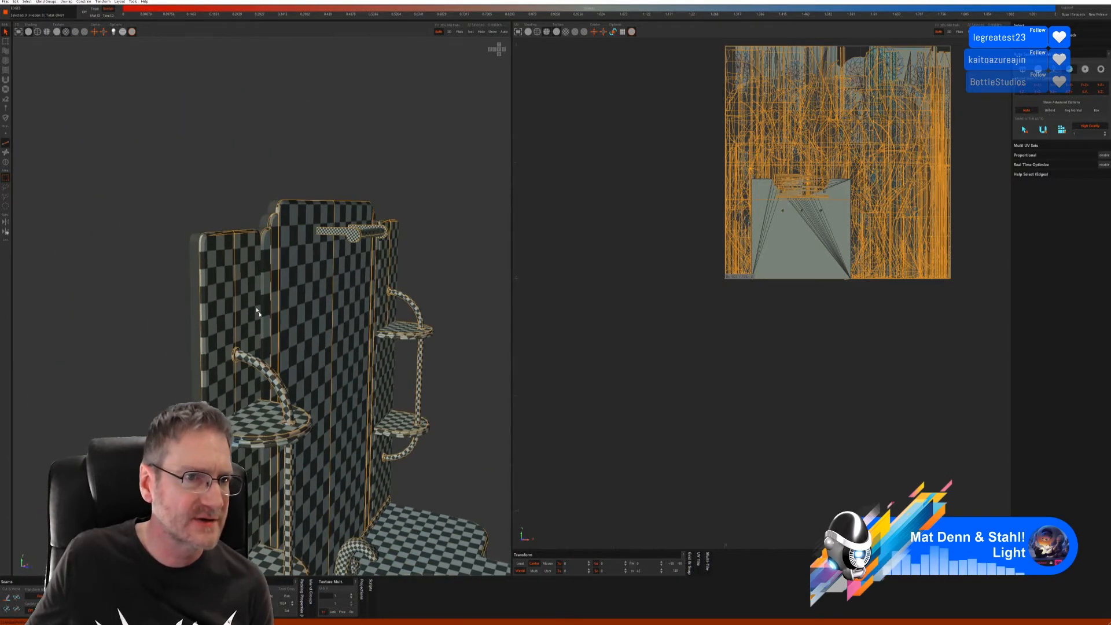
pyautogui.click(5, 162)
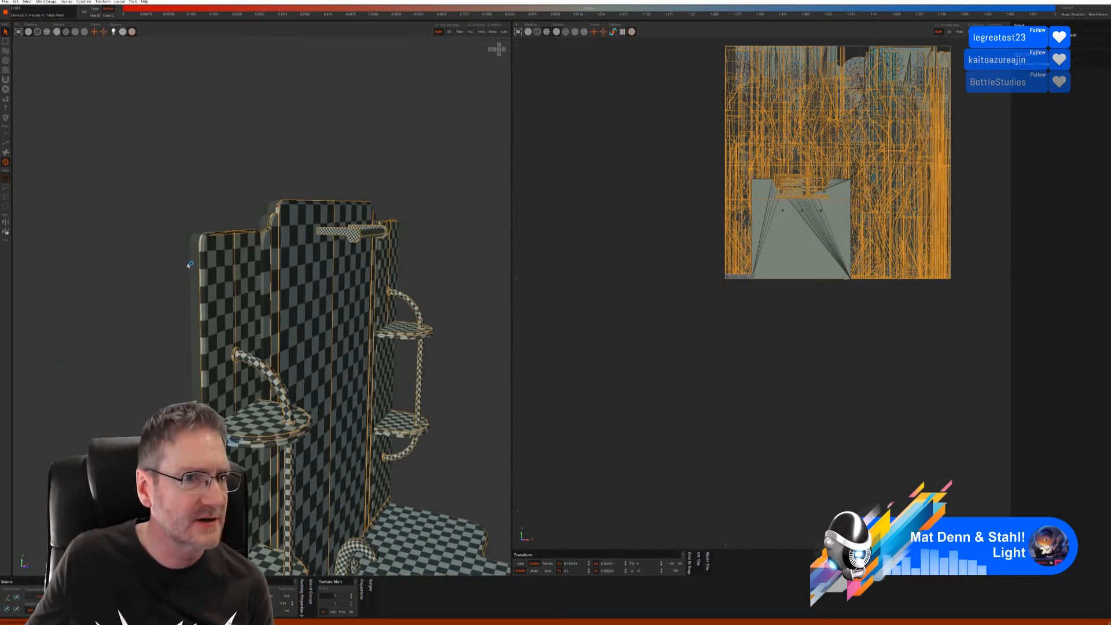
pyautogui.click(192, 263)
pyautogui.keyDown('alt'); pyautogui.moveTo(104, 307); pyautogui.dragTo(164, 279); pyautogui.keyUp('alt')
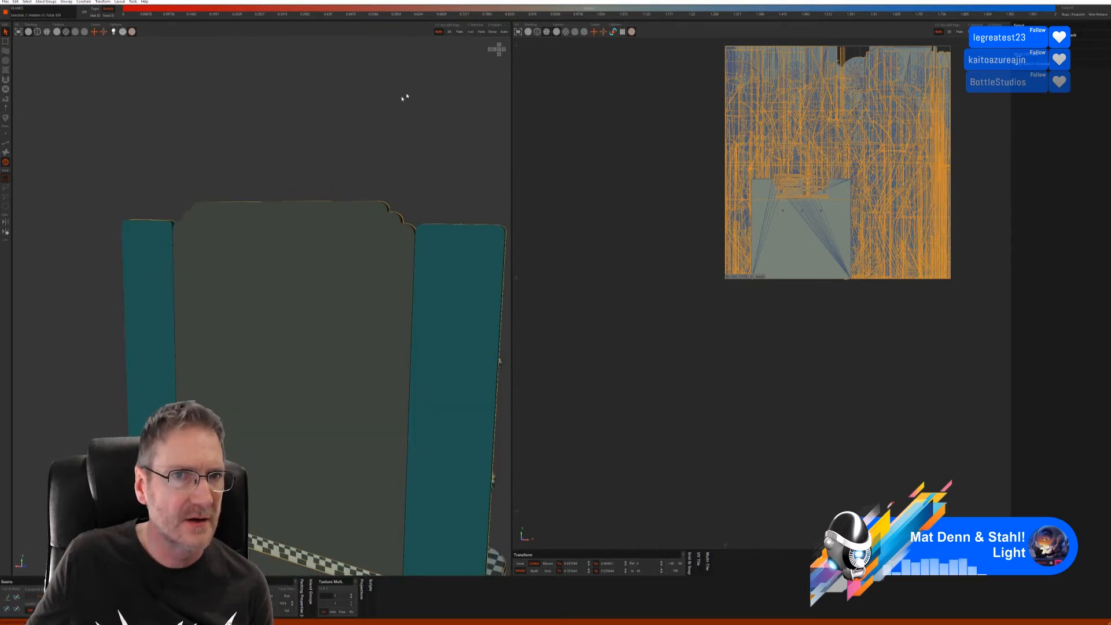
pyautogui.click(470, 32)
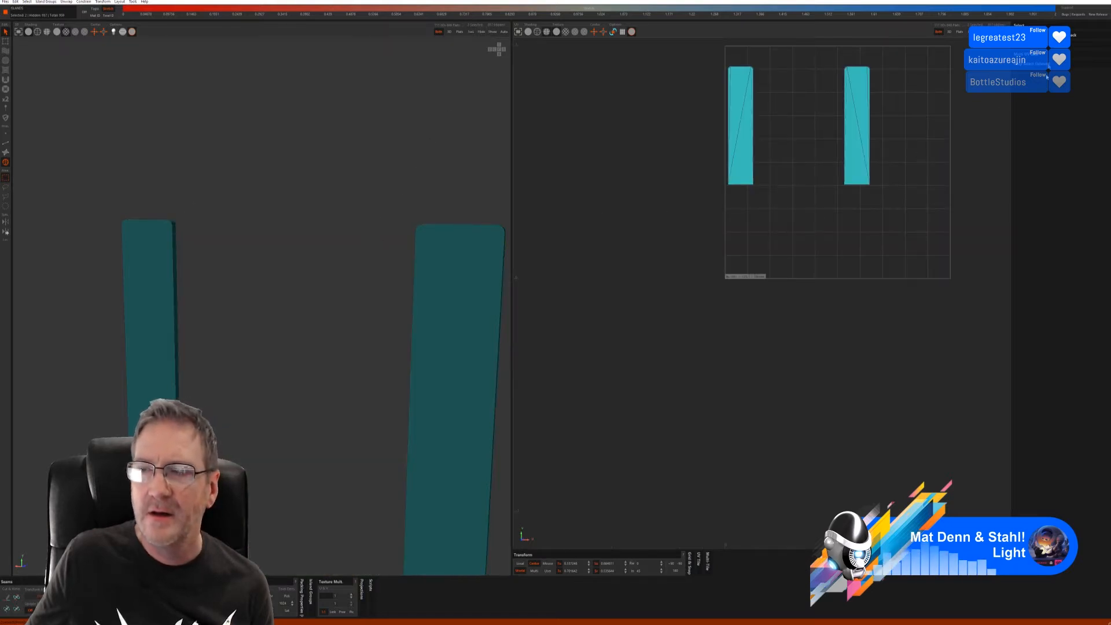
# Step: Cut the two isolated side panels along automatic seams, unfold and pack them, and show the whole model again
pyautogui.click(5, 143)
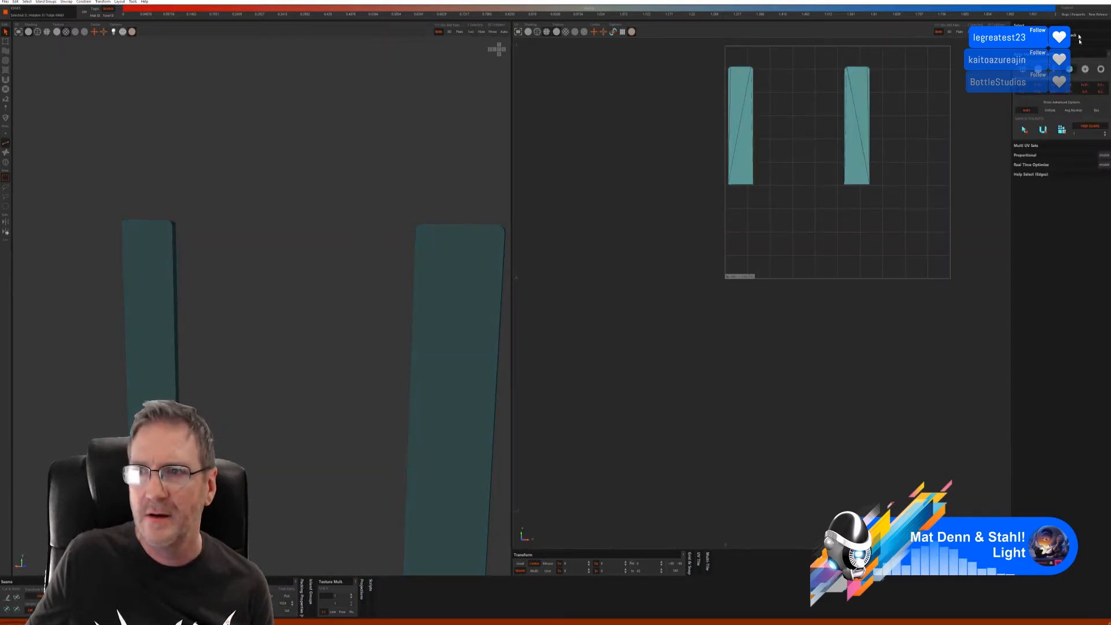
pyautogui.click(1025, 130)
pyautogui.click(1063, 130)
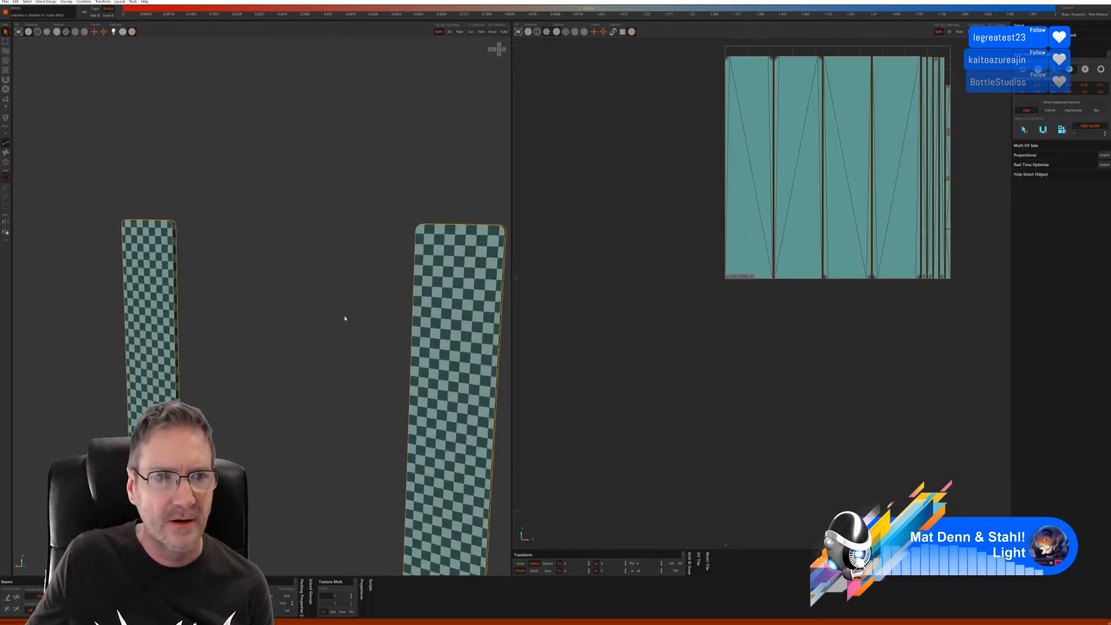
pyautogui.moveTo(345, 318); pyautogui.dragTo(315, 334, button='middle')
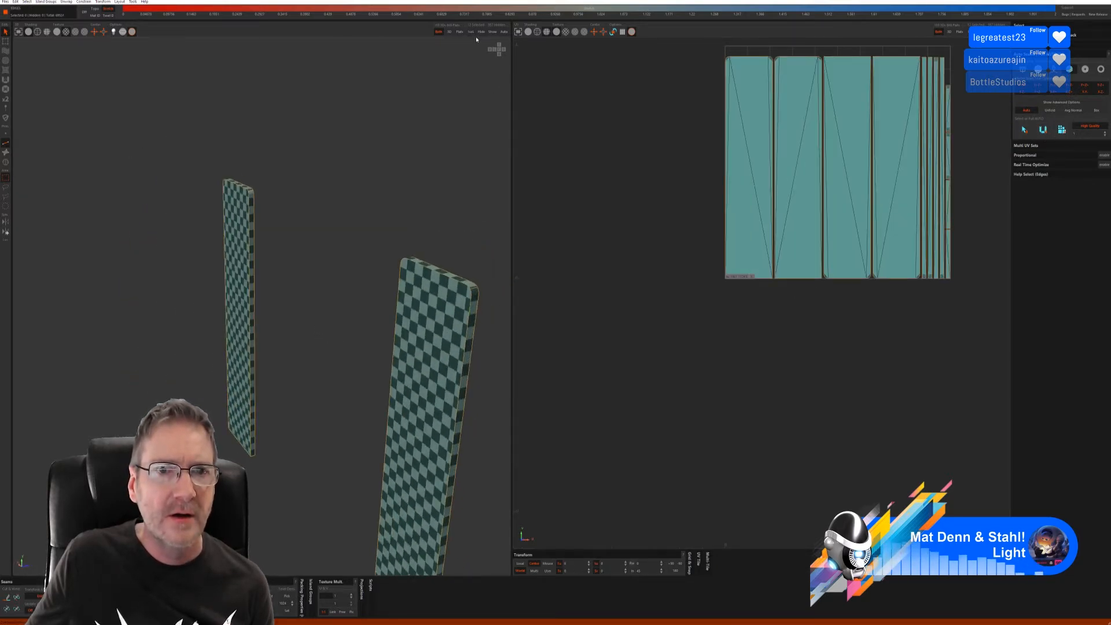
pyautogui.click(496, 33)
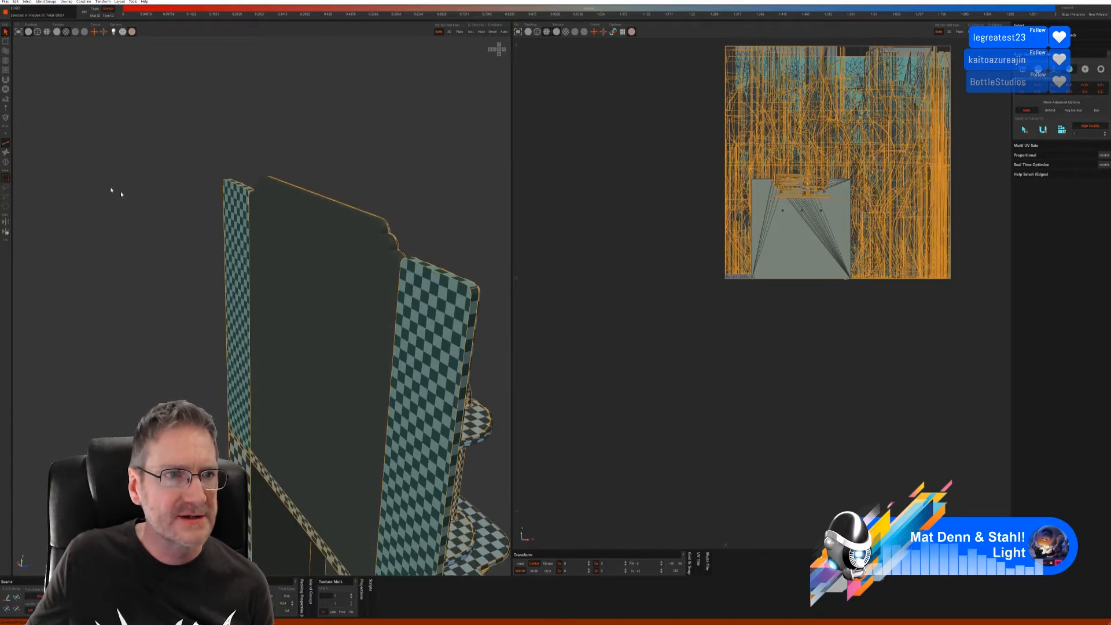
# Step: Isolate the large back panel, unfold and pack it along automatic seams, and show the whole model again
pyautogui.press('F4')
pyautogui.click(358, 242)
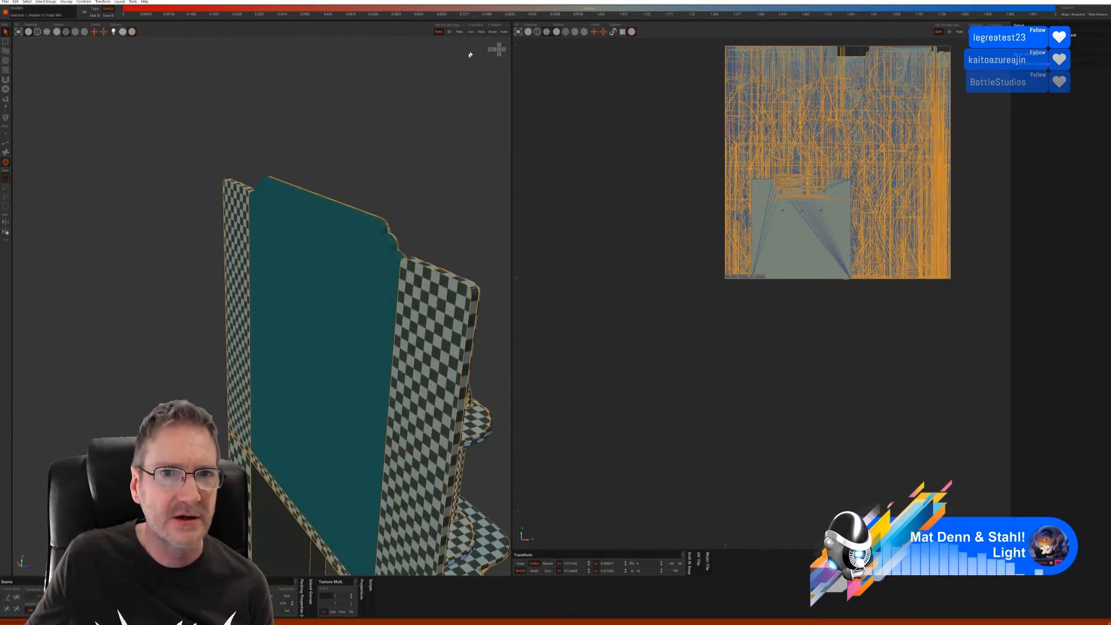
pyautogui.click(471, 32)
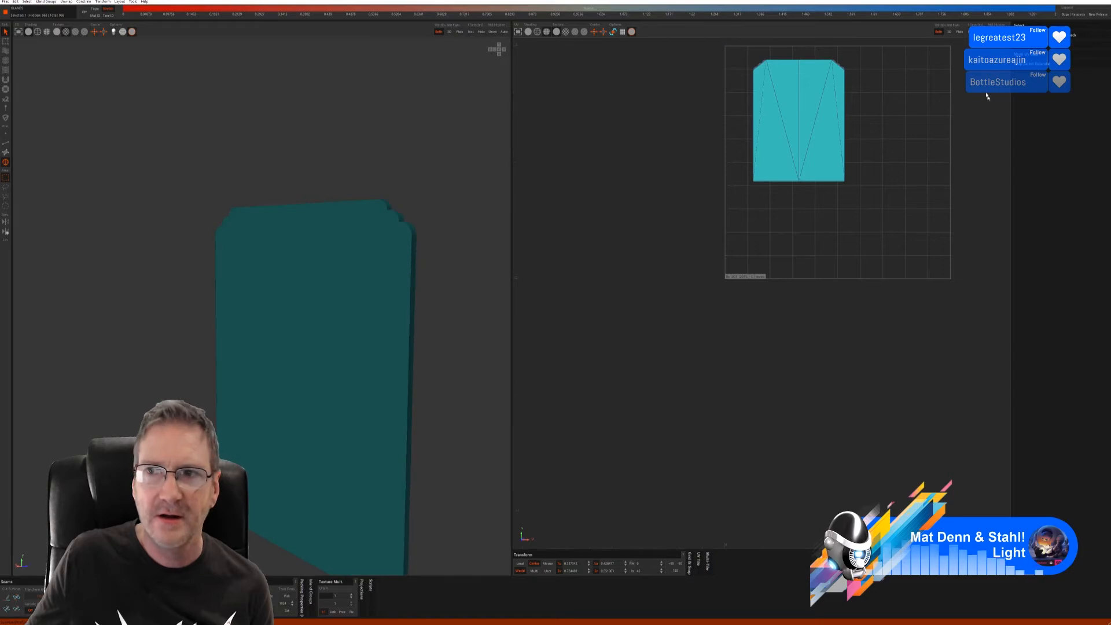
pyautogui.press('F3')
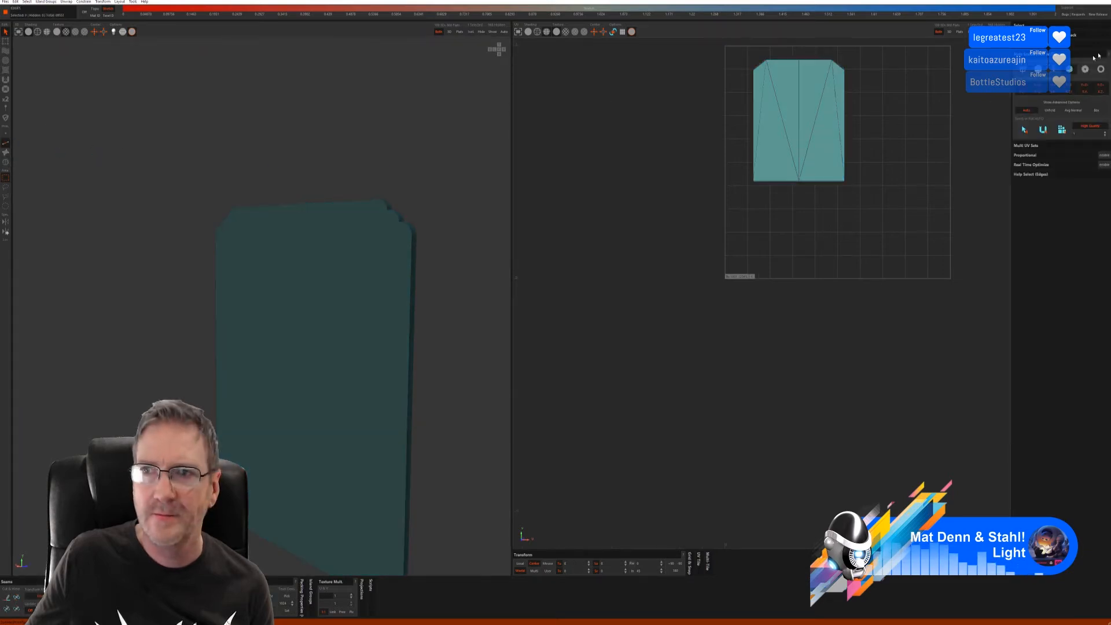
pyautogui.click(1025, 130)
pyautogui.click(1043, 129)
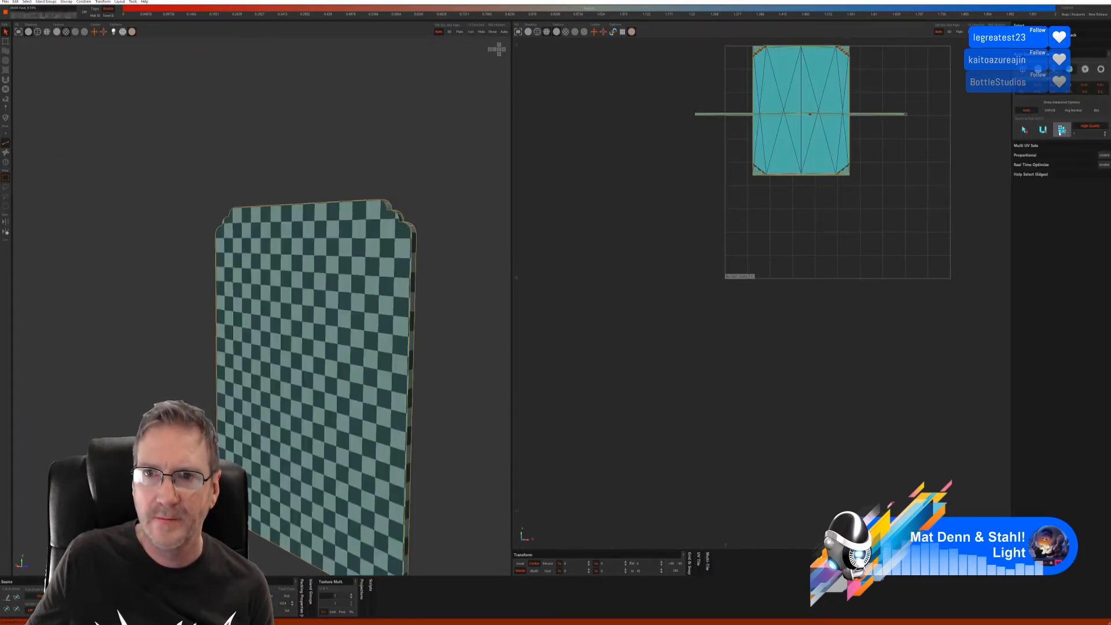
pyautogui.click(1062, 130)
pyautogui.keyDown('alt'); pyautogui.moveTo(499, 326); pyautogui.dragTo(376, 329); pyautogui.keyUp('alt')
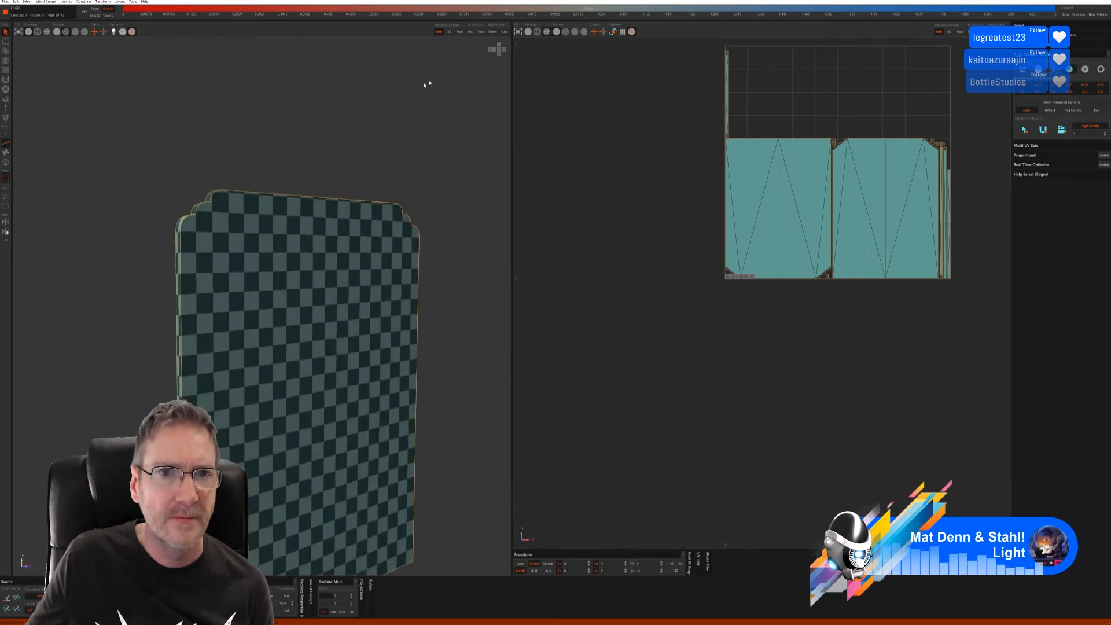
pyautogui.click(493, 31)
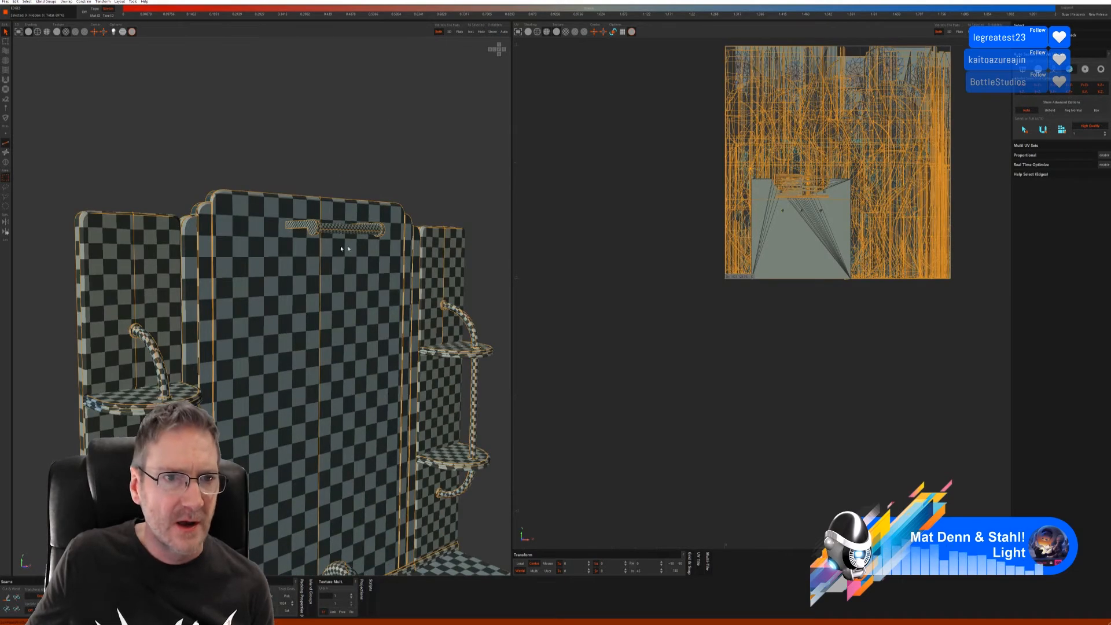
# Step: Switch to island selection and select the stem of the knob on the cabinet's side door
pyautogui.keyDown('alt'); pyautogui.moveTo(335, 279); pyautogui.dragTo(334, 124, button='middle'); pyautogui.keyUp('alt')
pyautogui.scroll(3, 271, 422)
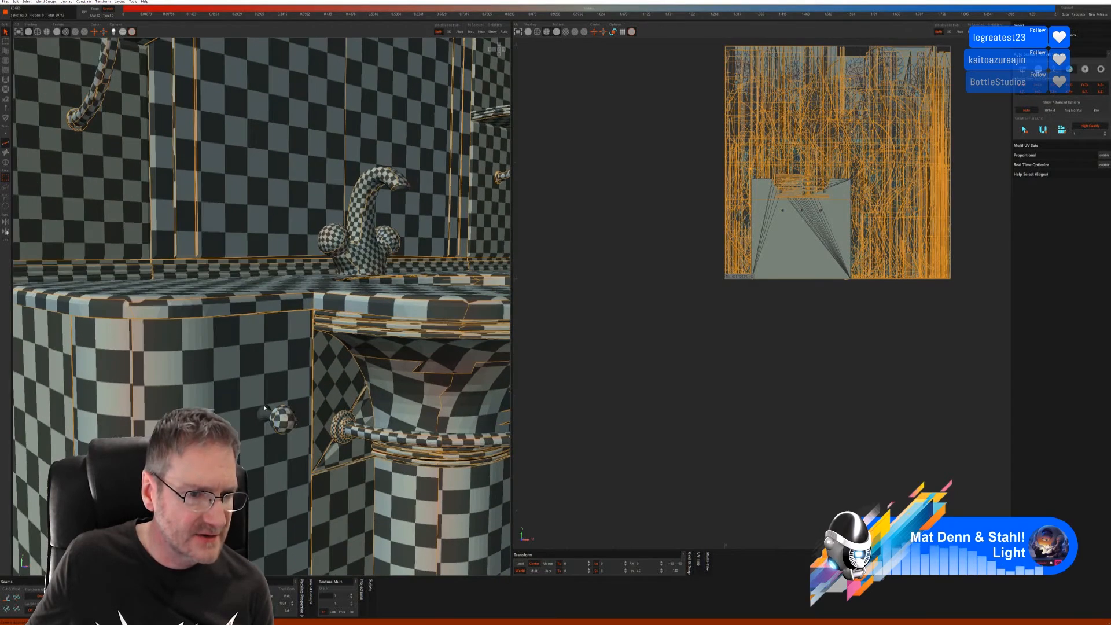
pyautogui.click(4, 162)
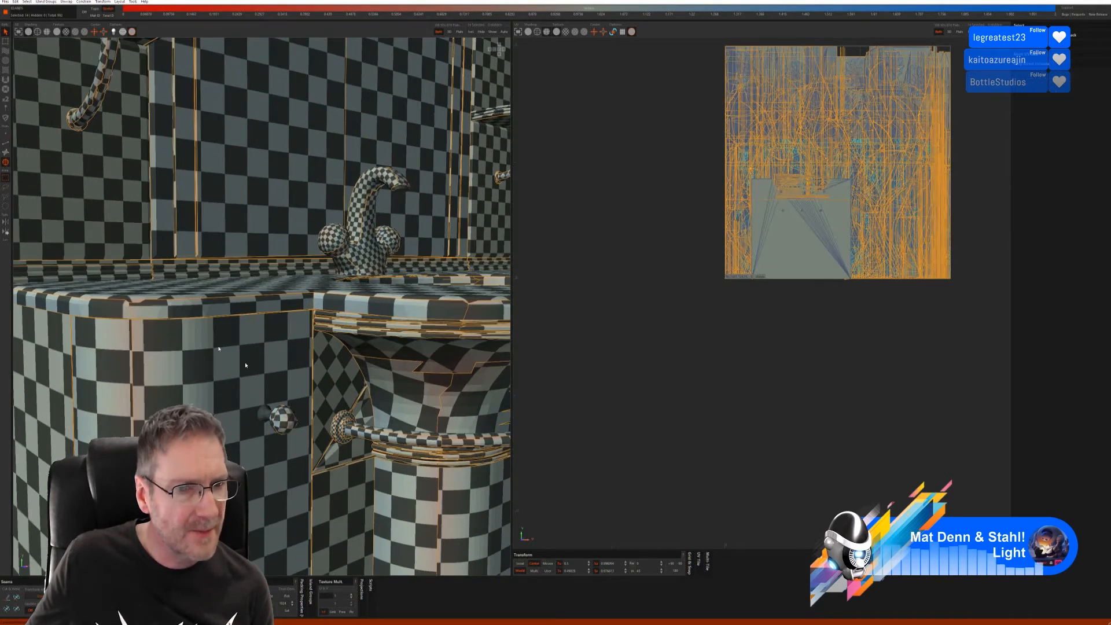
pyautogui.click(262, 413)
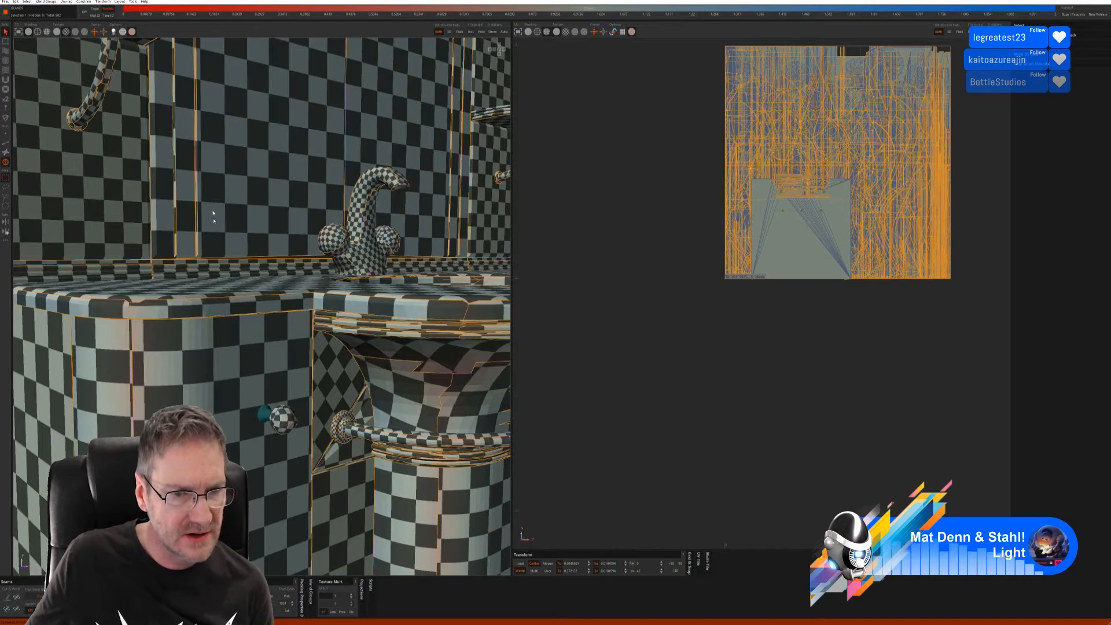
# Step: Add the stems of the other four cabinet knobs to the selection, isolate all five, and switch to edge selection
pyautogui.scroll(-5, 280, 407)
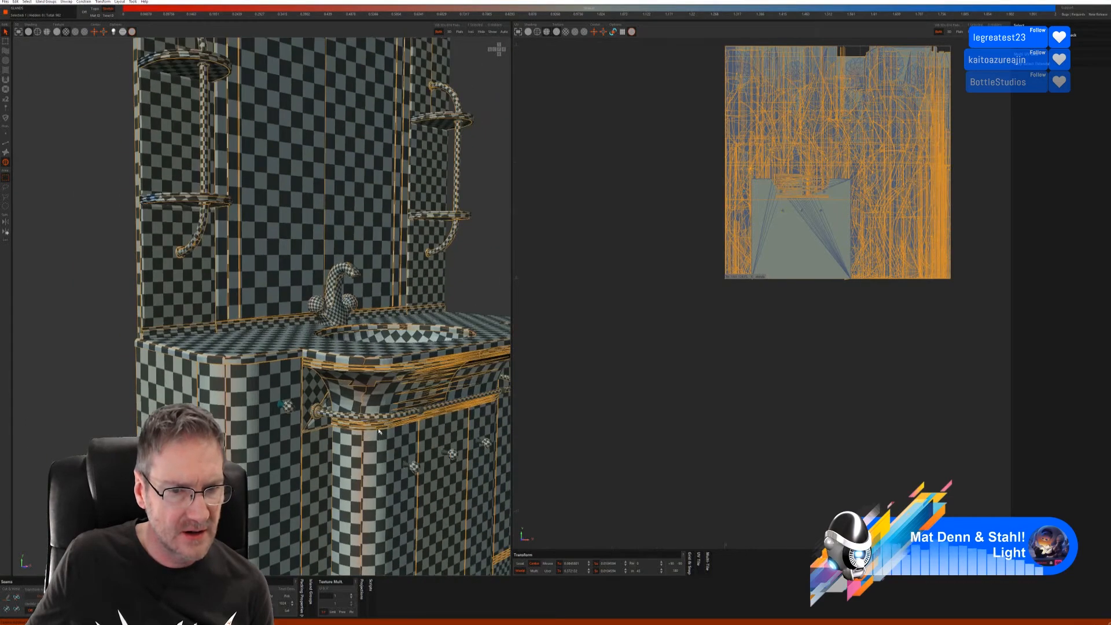
pyautogui.keyDown('alt'); pyautogui.moveTo(490, 549); pyautogui.dragTo(386, 424, button='middle'); pyautogui.keyUp('alt')
pyautogui.keyDown('alt'); pyautogui.moveTo(399, 524); pyautogui.dragTo(249, 296); pyautogui.keyUp('alt')
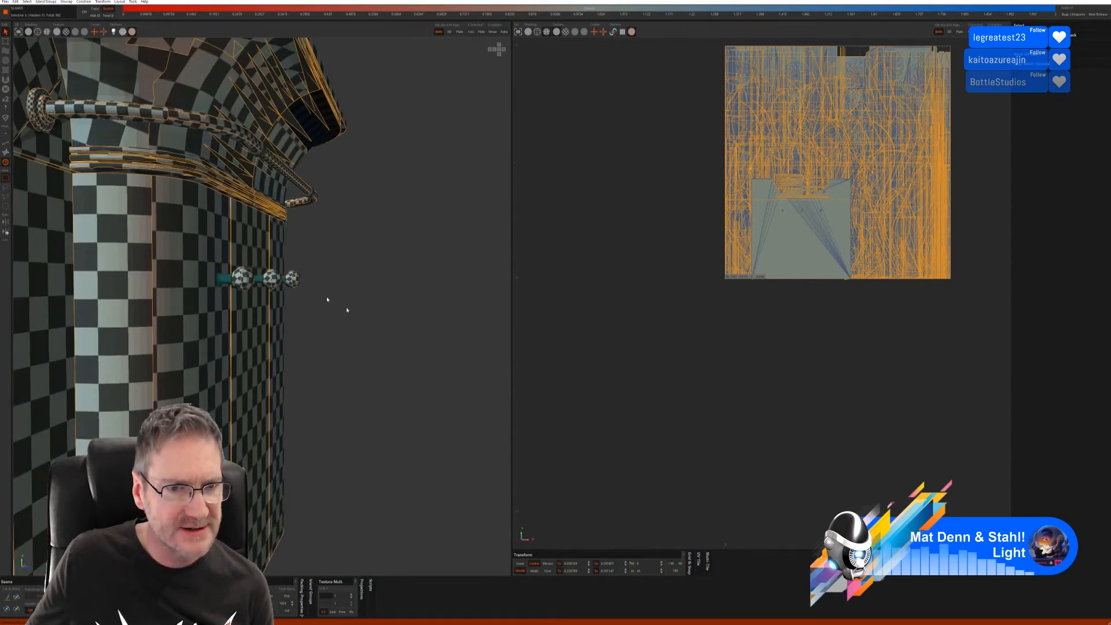
pyautogui.keyDown('alt'); pyautogui.moveTo(383, 357); pyautogui.dragTo(302, 287); pyautogui.keyUp('alt')
pyautogui.scroll(-6, 347, 324)
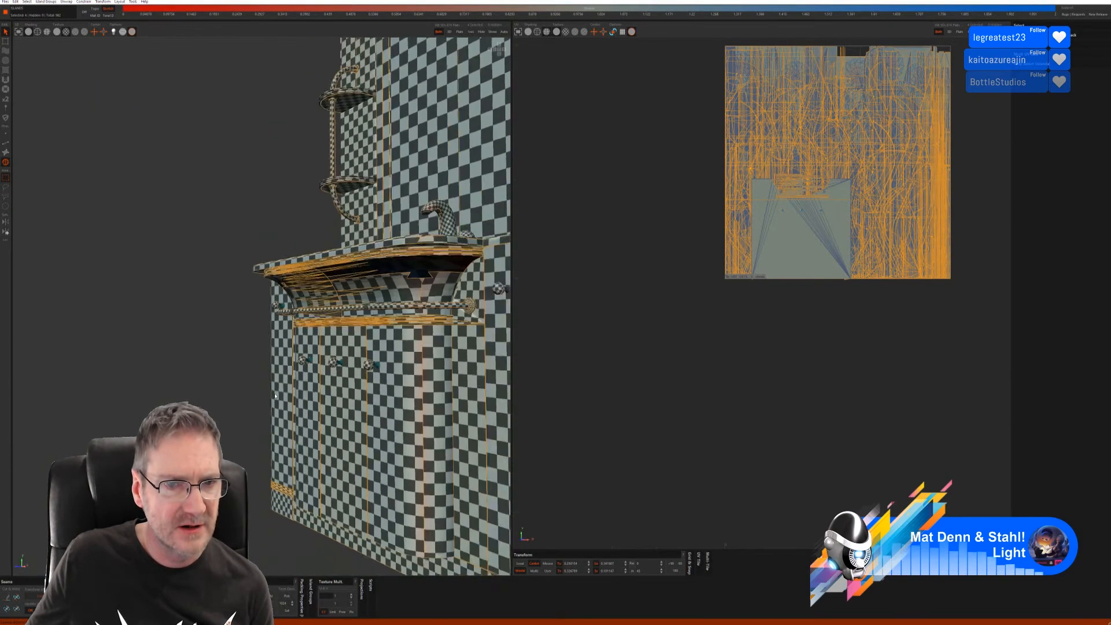
pyautogui.keyDown('alt'); pyautogui.moveTo(391, 324); pyautogui.dragTo(390, 368, button='middle'); pyautogui.keyUp('alt')
pyautogui.scroll(5, 391, 367)
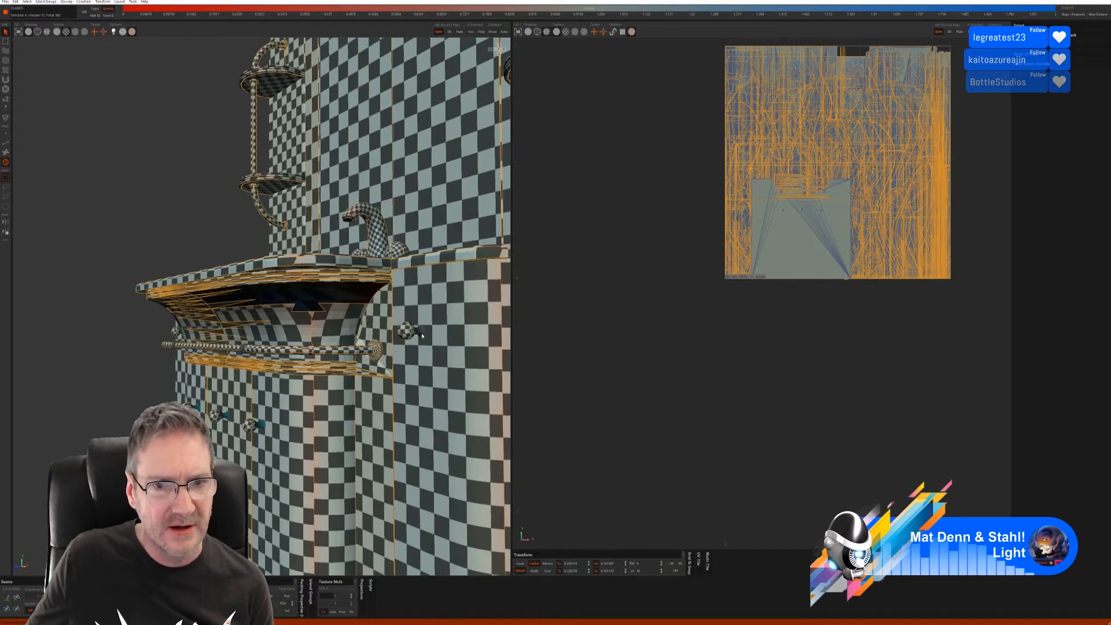
pyautogui.scroll(-5, 422, 336)
pyautogui.keyDown('alt'); pyautogui.moveTo(421, 335); pyautogui.dragTo(344, 386); pyautogui.keyUp('alt')
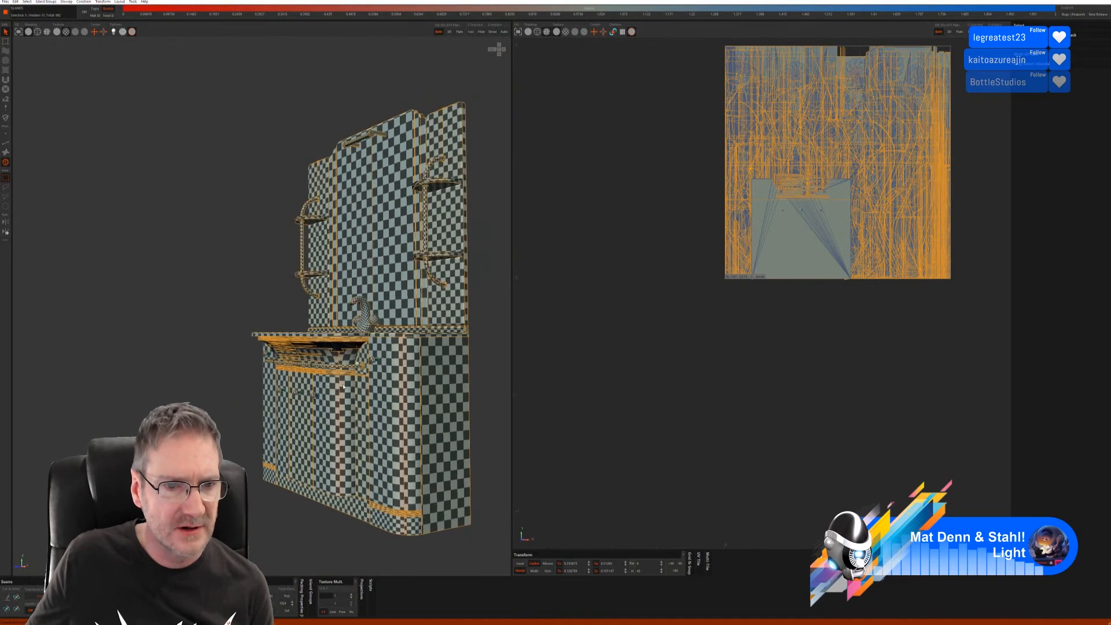
pyautogui.keyDown('alt'); pyautogui.moveTo(228, 439); pyautogui.dragTo(380, 323); pyautogui.keyUp('alt')
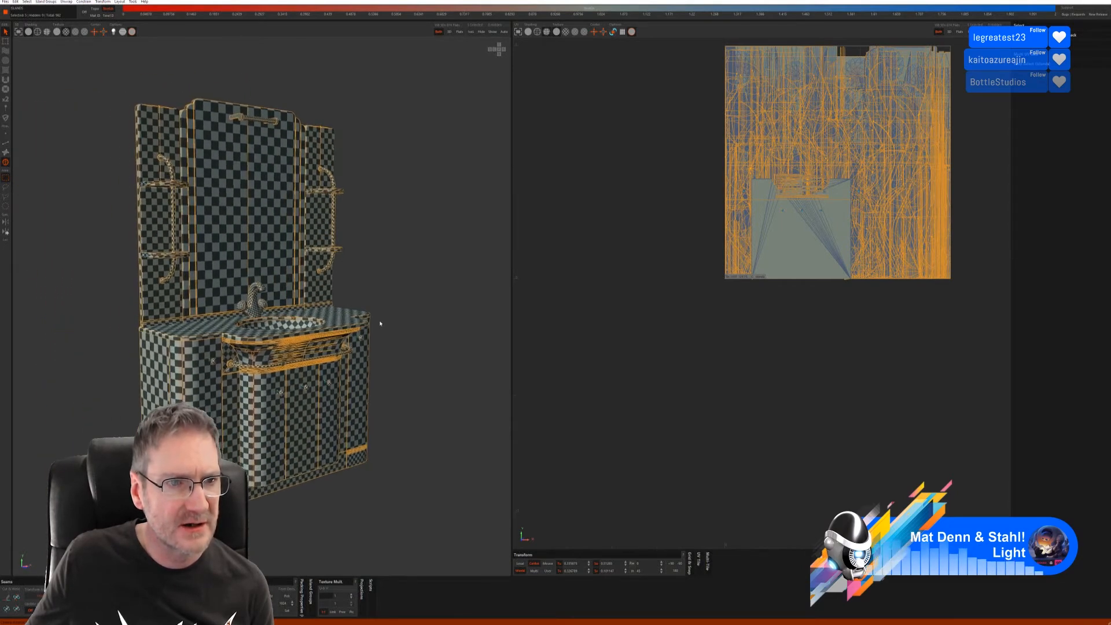
pyautogui.click(470, 31)
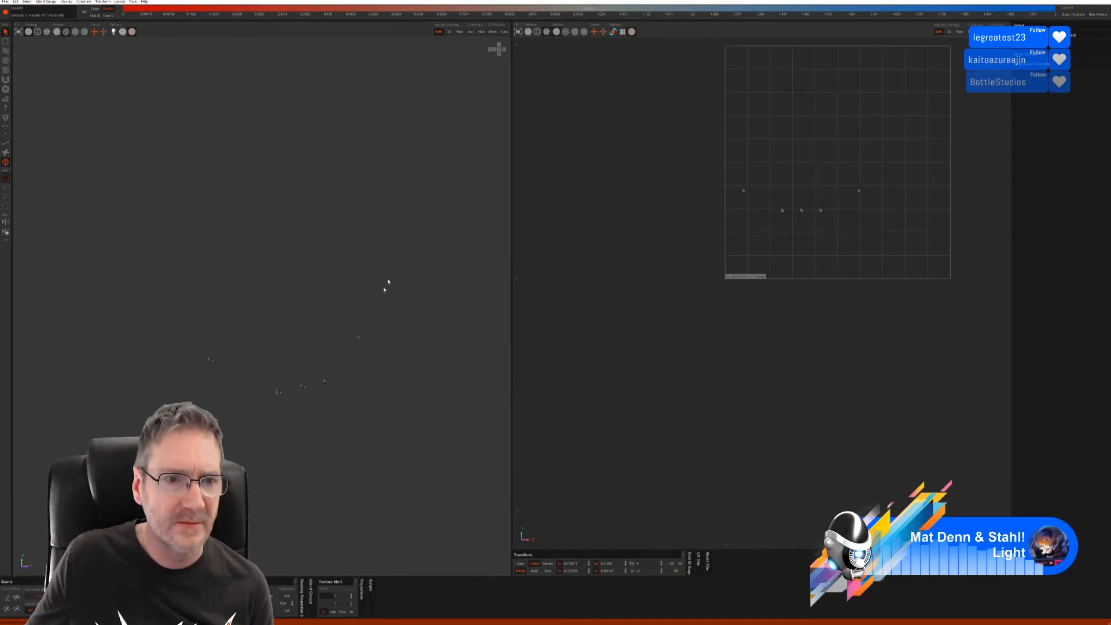
pyautogui.scroll(5, 283, 387)
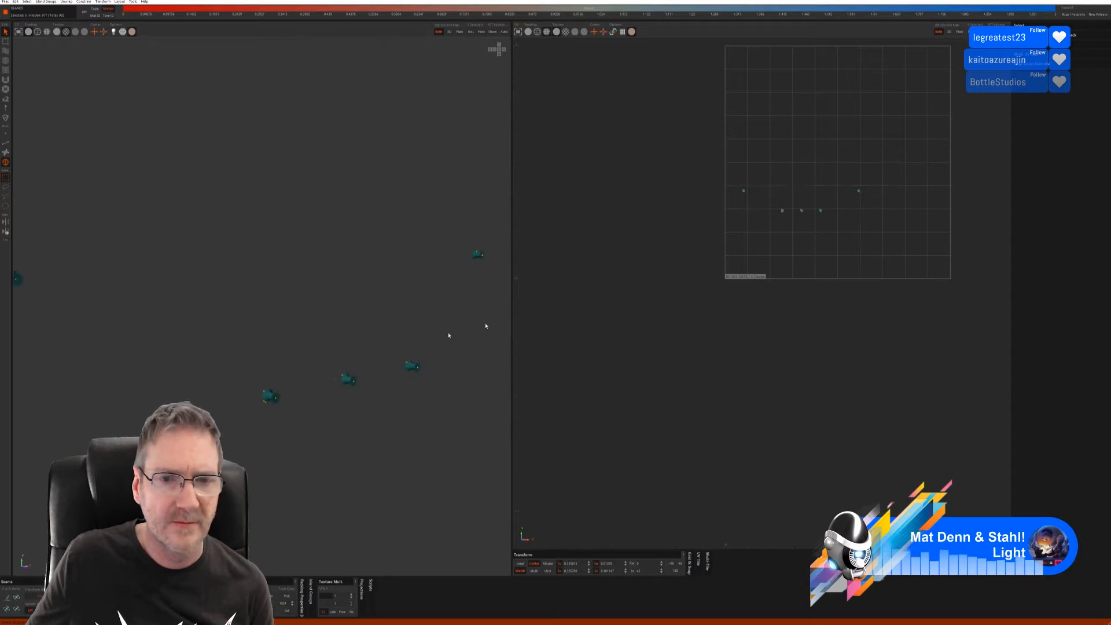
pyautogui.click(6, 143)
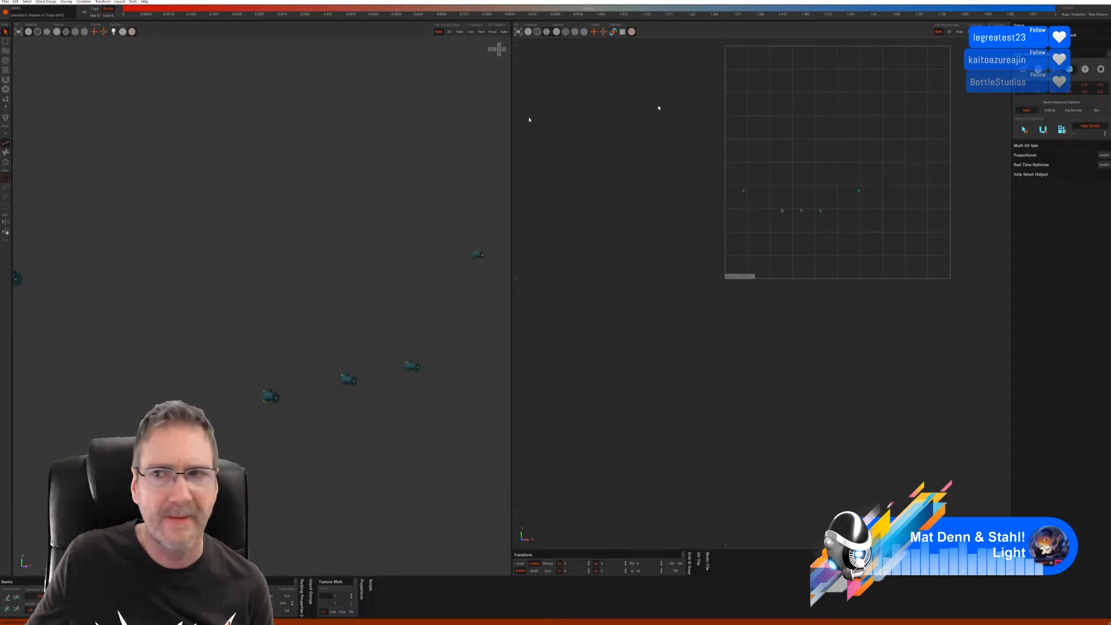
# Step: Try two other automatic seam methods for unwrapping the isolated knob stems, and undo the results
pyautogui.click(1022, 68)
pyautogui.click(1030, 114)
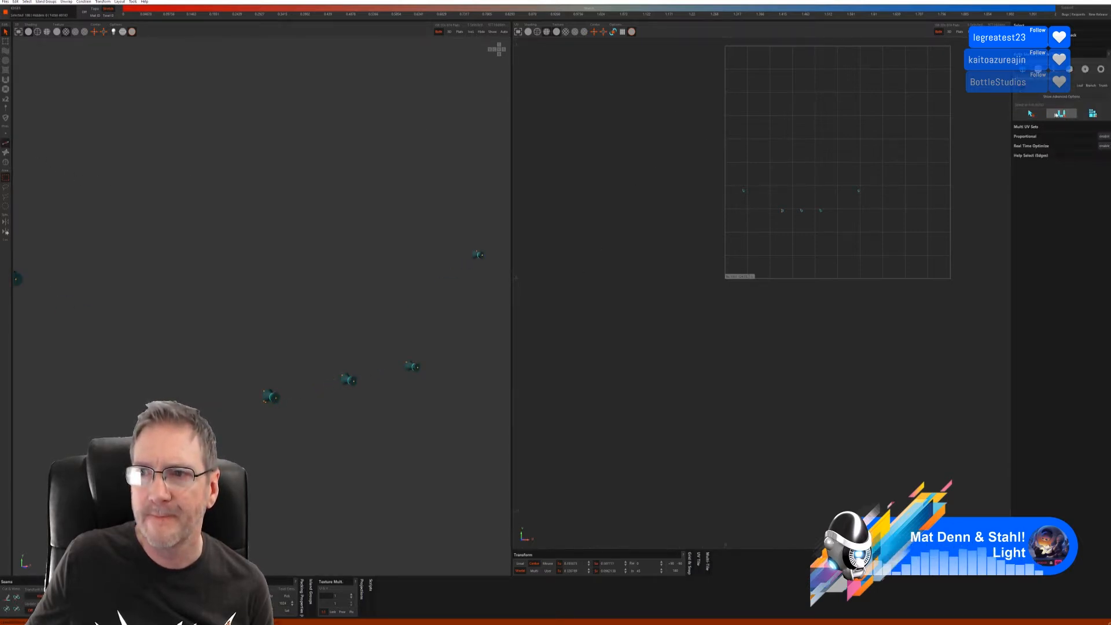
pyautogui.click(1092, 113)
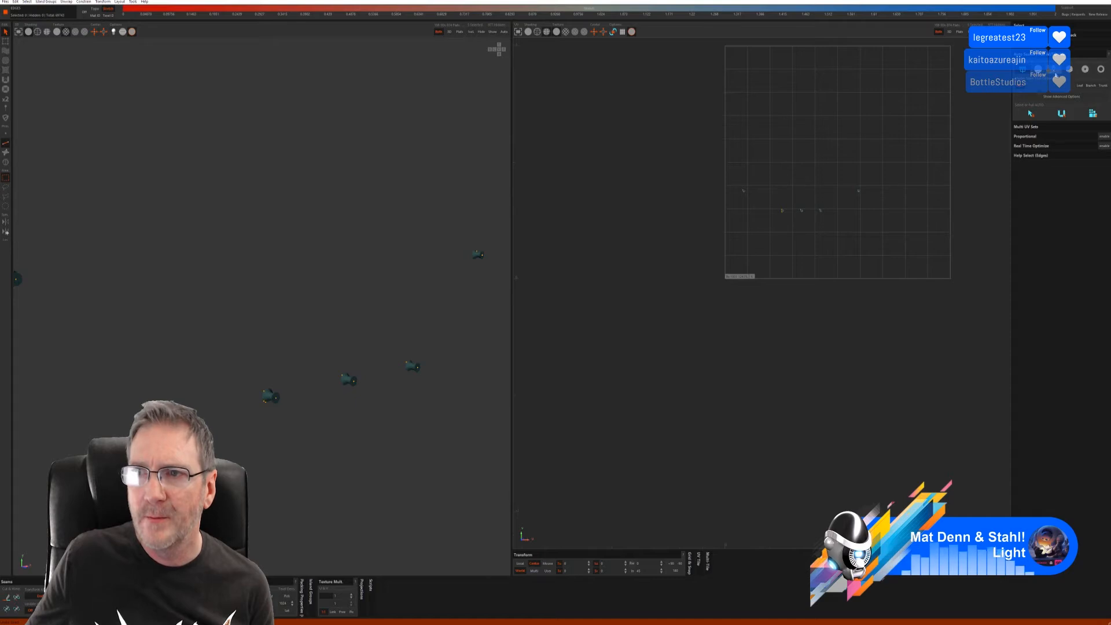
pyautogui.click(1054, 69)
pyautogui.click(1093, 113)
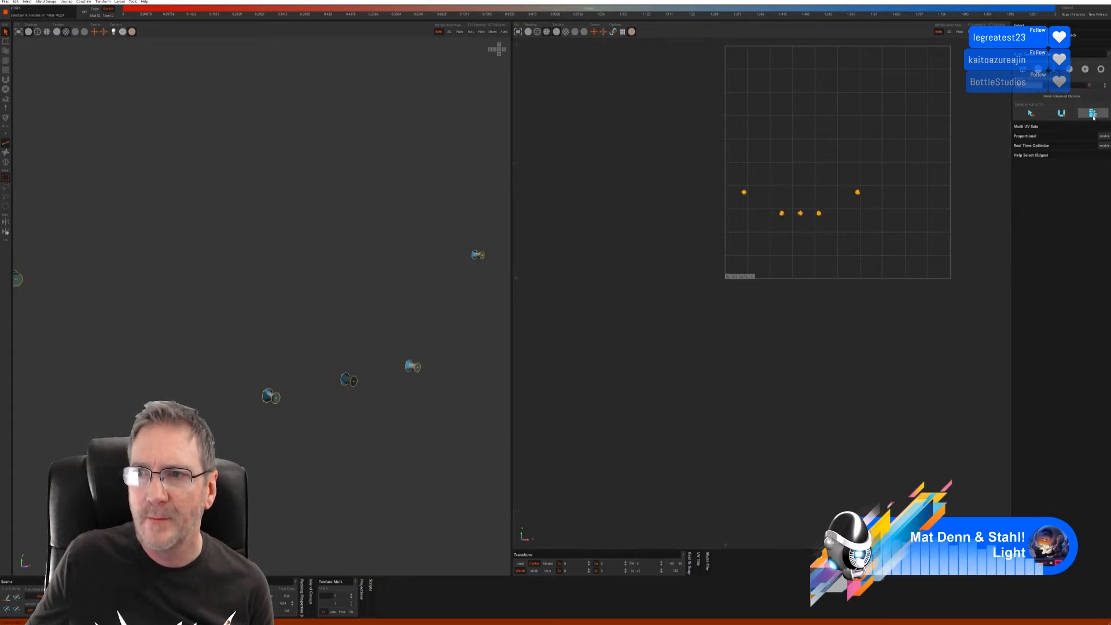
pyautogui.scroll(5, 280, 405)
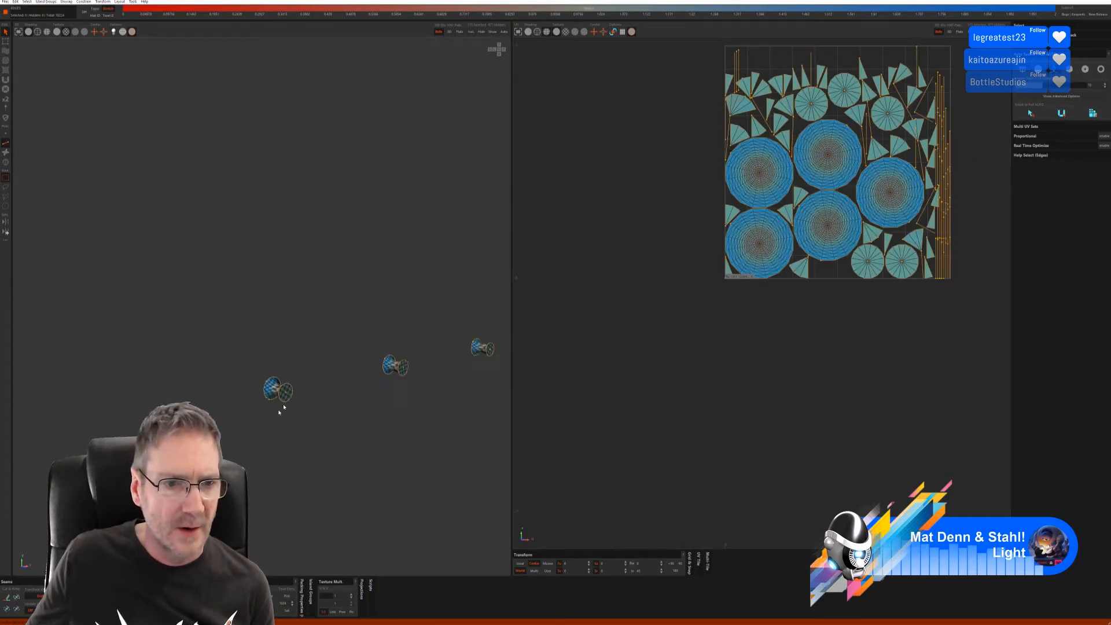
pyautogui.moveTo(312, 407); pyautogui.dragTo(277, 414, button='middle')
pyautogui.hotkey('ctrl', 'z')
pyautogui.hotkey('ctrl', 'z')
pyautogui.hotkey('ctrl', 'z')
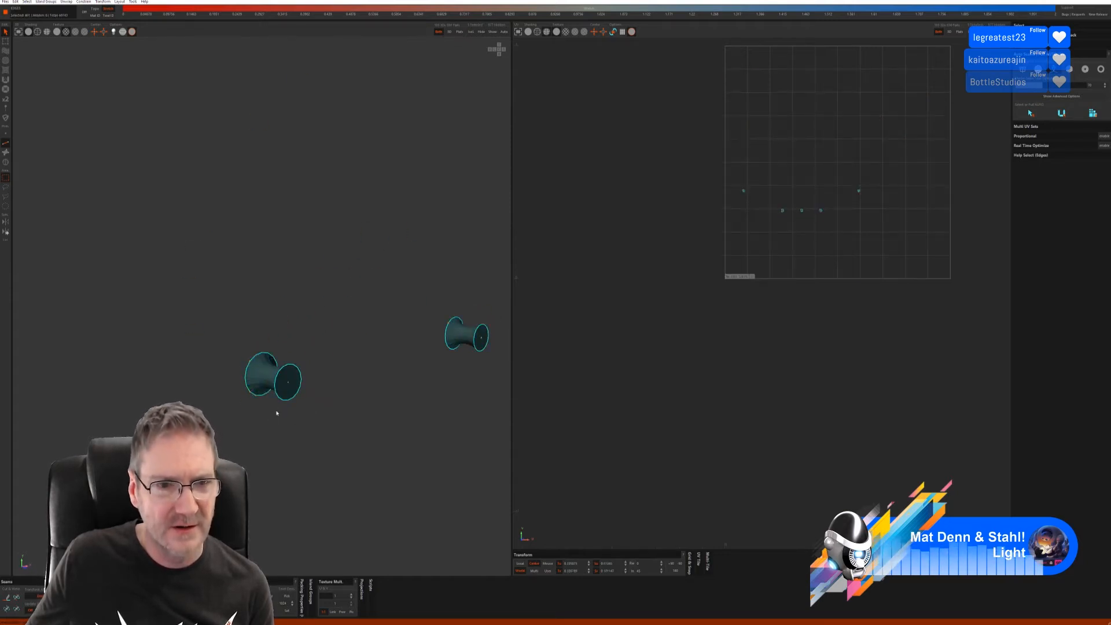
# Step: Unfold and pack the knob stems with the same automatic seam method as the panels, and show the whole model again
pyautogui.click(1069, 69)
pyautogui.click(1043, 130)
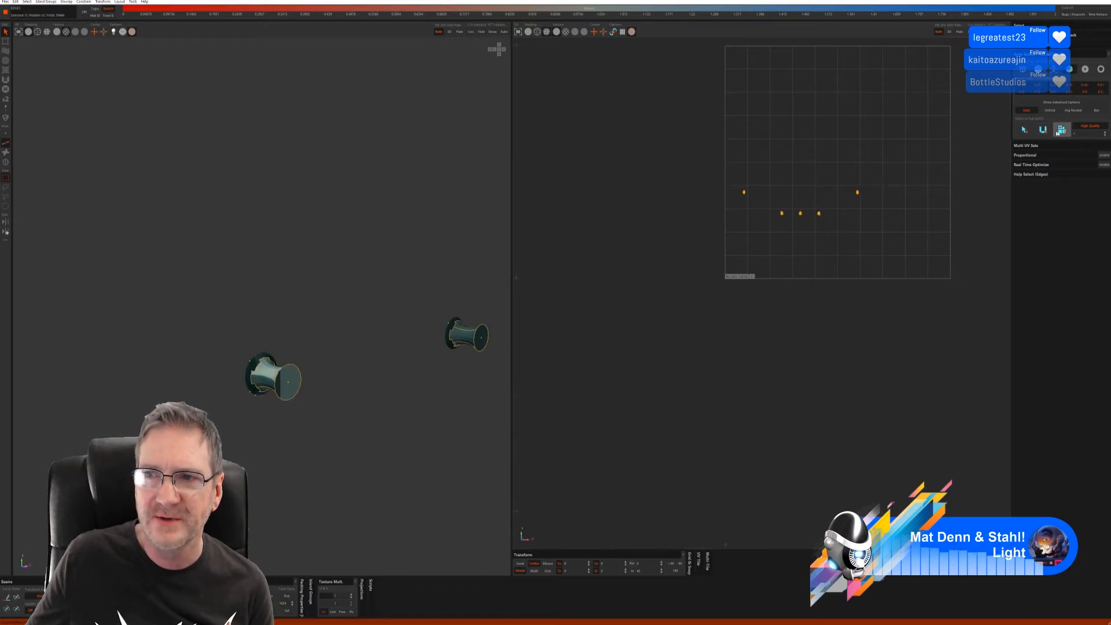
pyautogui.keyDown('alt'); pyautogui.moveTo(346, 397); pyautogui.dragTo(322, 407); pyautogui.keyUp('alt')
pyautogui.scroll(-2, 326, 416)
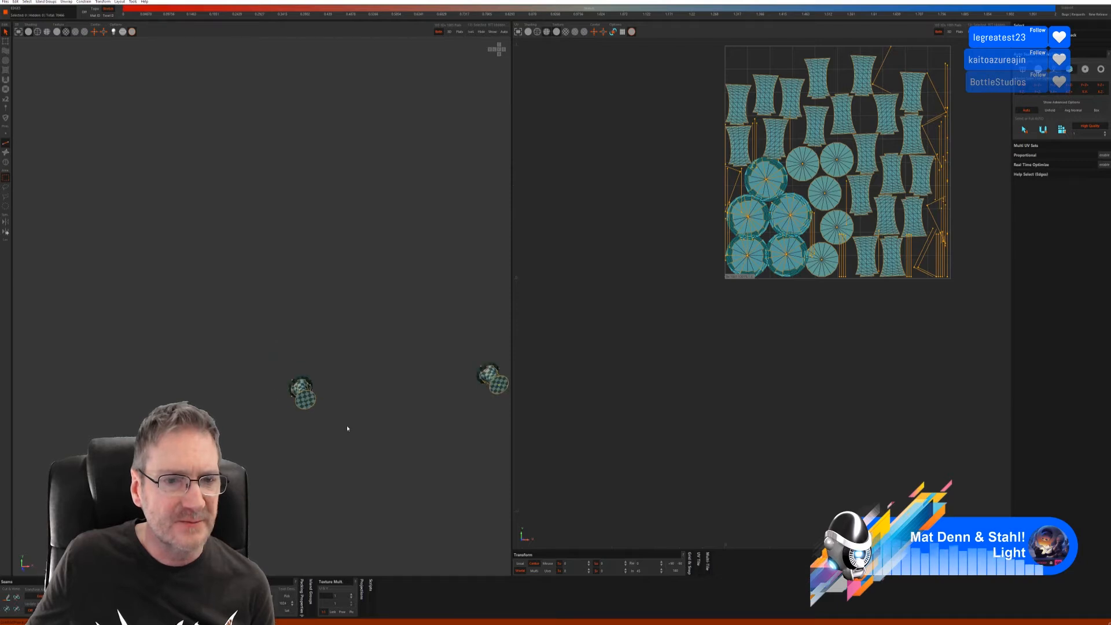
pyautogui.keyDown('alt'); pyautogui.moveTo(369, 387); pyautogui.dragTo(166, 386, button='middle'); pyautogui.keyUp('alt')
pyautogui.keyDown('alt'); pyautogui.moveTo(166, 386); pyautogui.dragTo(383, 321); pyautogui.keyUp('alt')
pyautogui.click(492, 32)
pyautogui.scroll(-5, 383, 321)
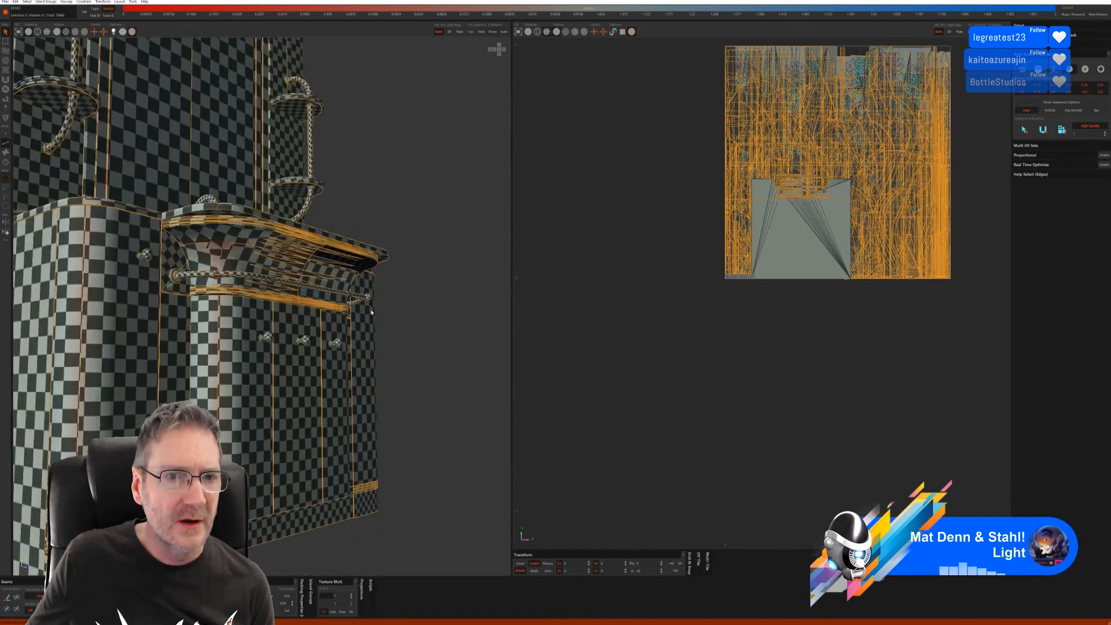
pyautogui.moveTo(376, 284)
pyautogui.keyDown('alt'); pyautogui.mouseDown()
pyautogui.moveTo(369, 265)
pyautogui.moveTo(354, 279)
pyautogui.mouseUp(); pyautogui.keyUp('alt')
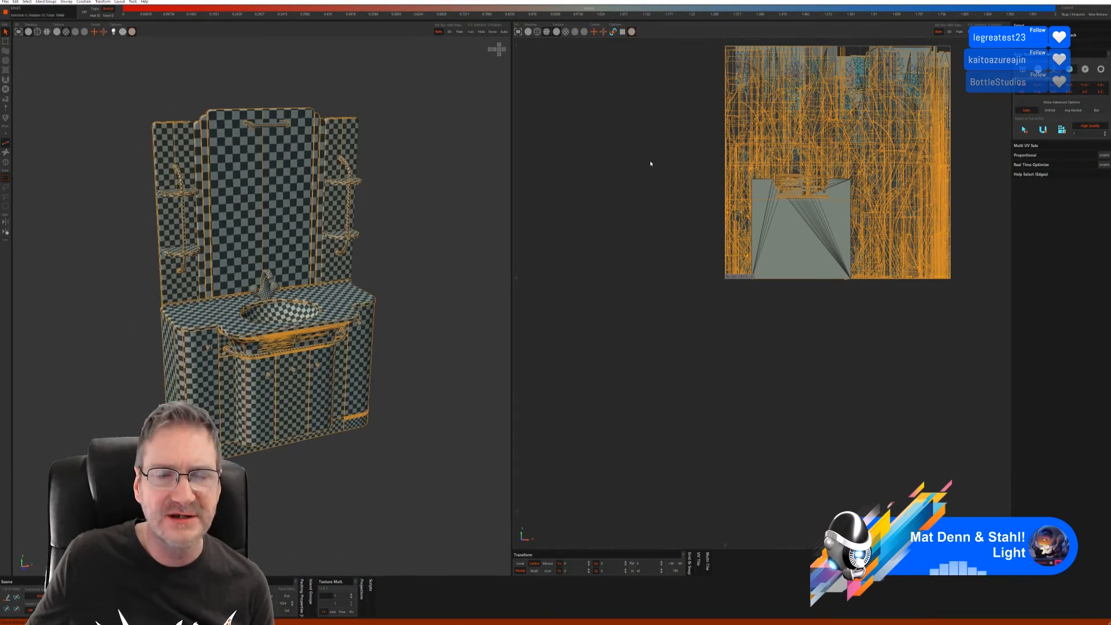
# Step: Select the entire model's UV layout and pack all its islands into the tile
pyautogui.press('f')
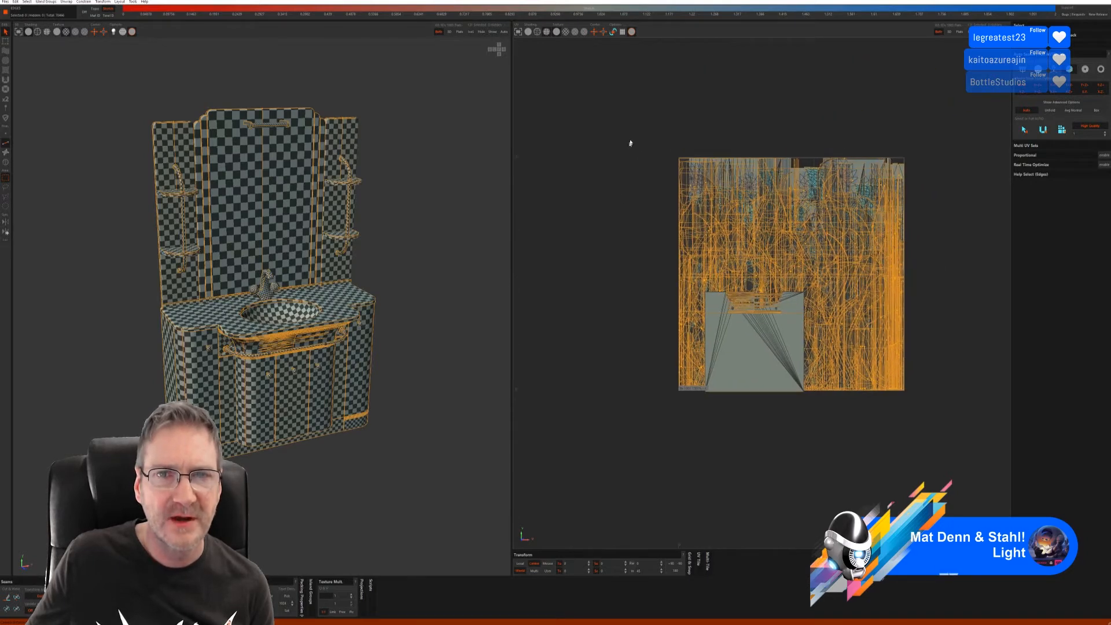
pyautogui.moveTo(634, 125); pyautogui.dragTo(954, 430)
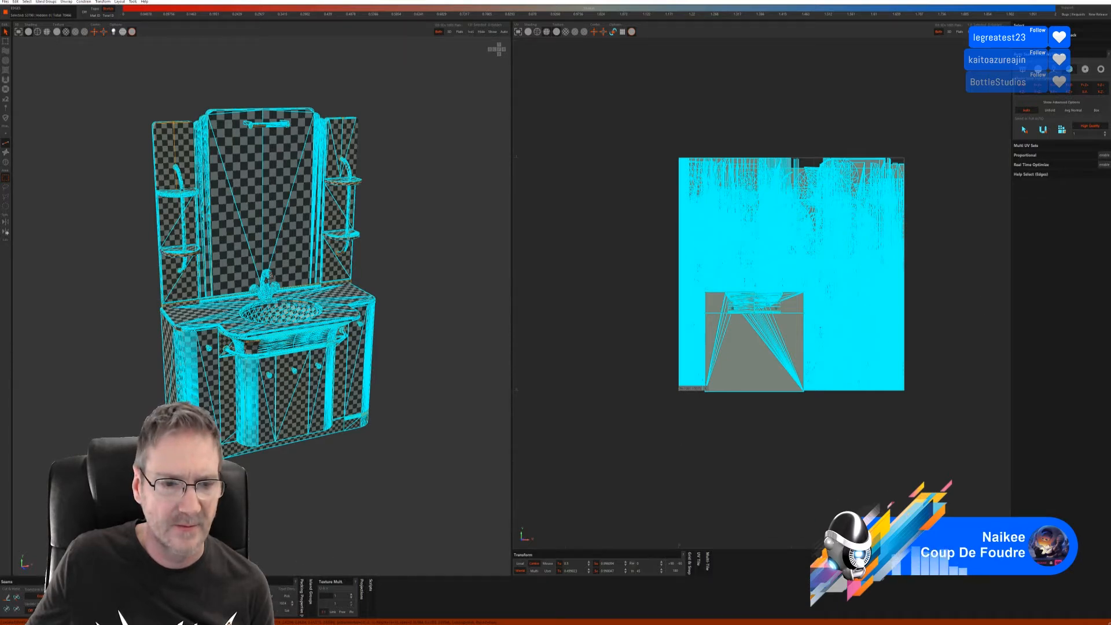
pyautogui.click(292, 609)
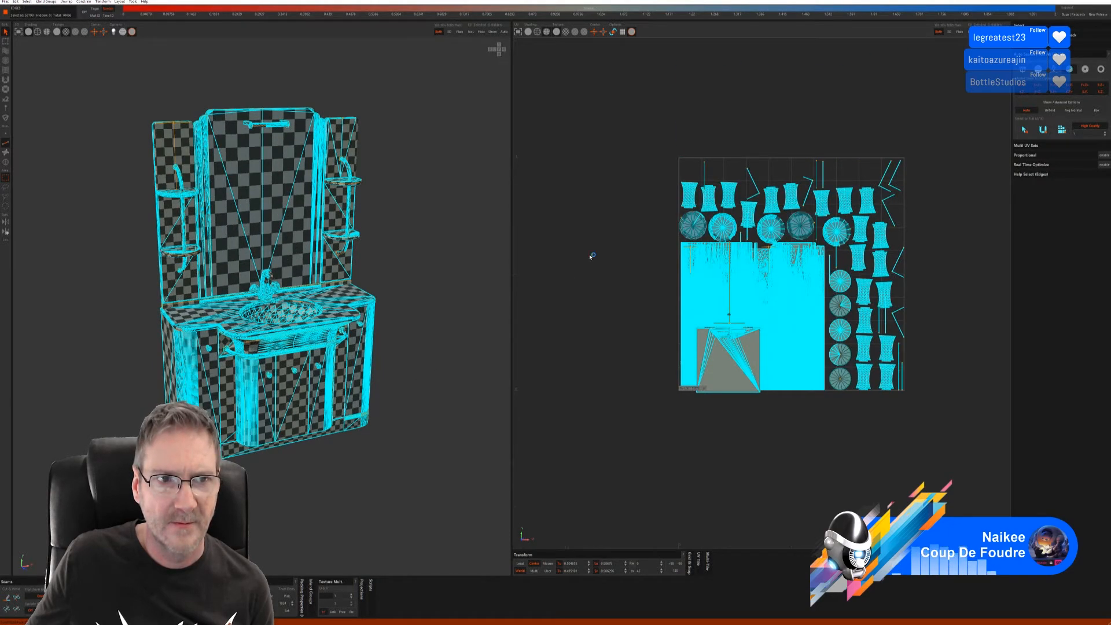
# Step: Reselect the whole UV layout and rerun the automatic unwrap and packing on all islands
pyautogui.click(531, 248)
pyautogui.moveTo(626, 122); pyautogui.dragTo(947, 449)
pyautogui.click(1061, 129)
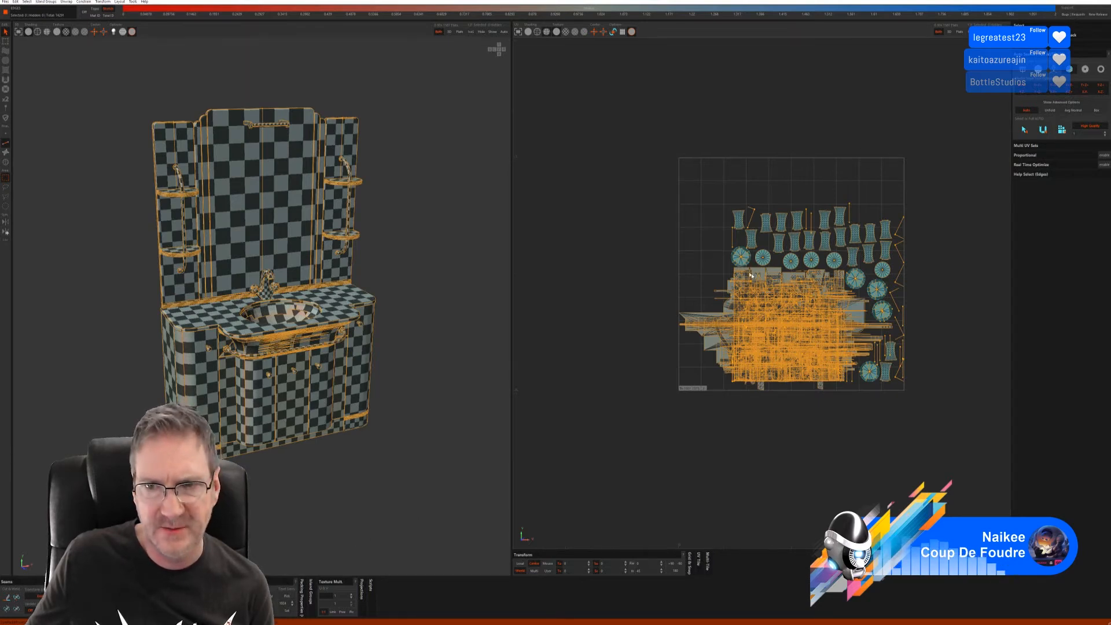
# Step: Select the washstand's entire UV layout and repack all of its islands into the tile
pyautogui.hotkey('ctrl', 'a')
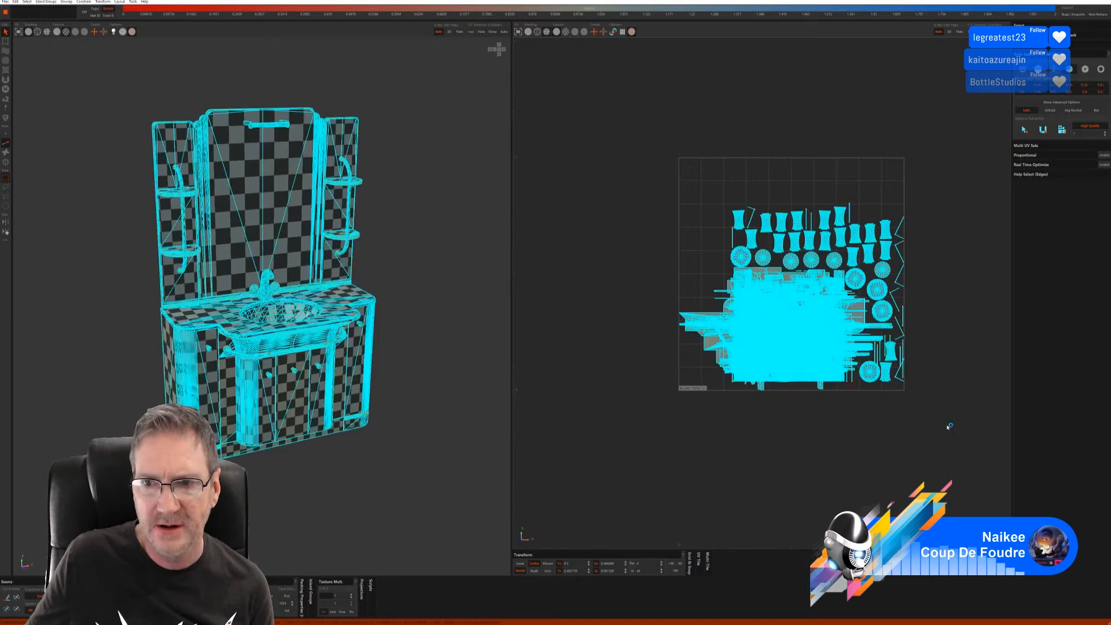
pyautogui.click(1063, 131)
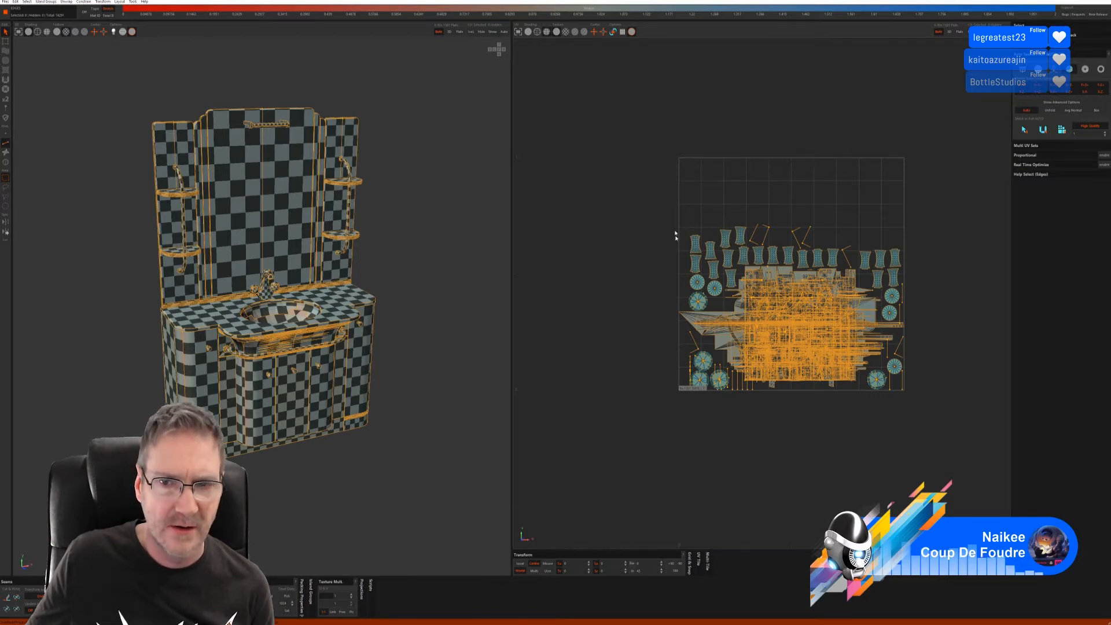
pyautogui.hotkey('ctrl', 'a')
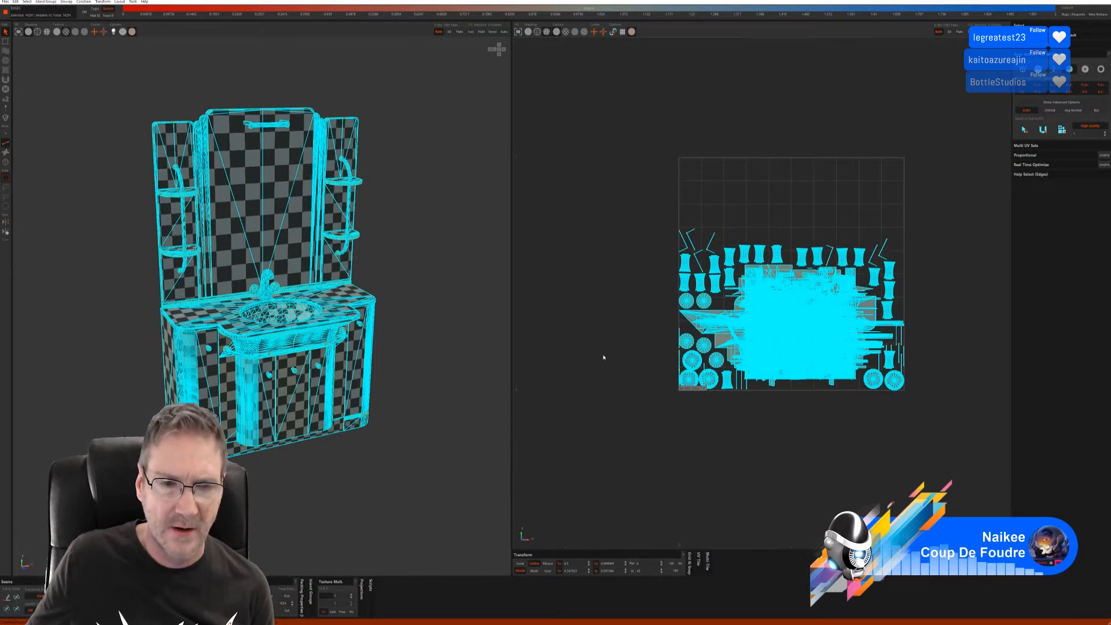
pyautogui.click(466, 374)
pyautogui.scroll(2, 253, 349)
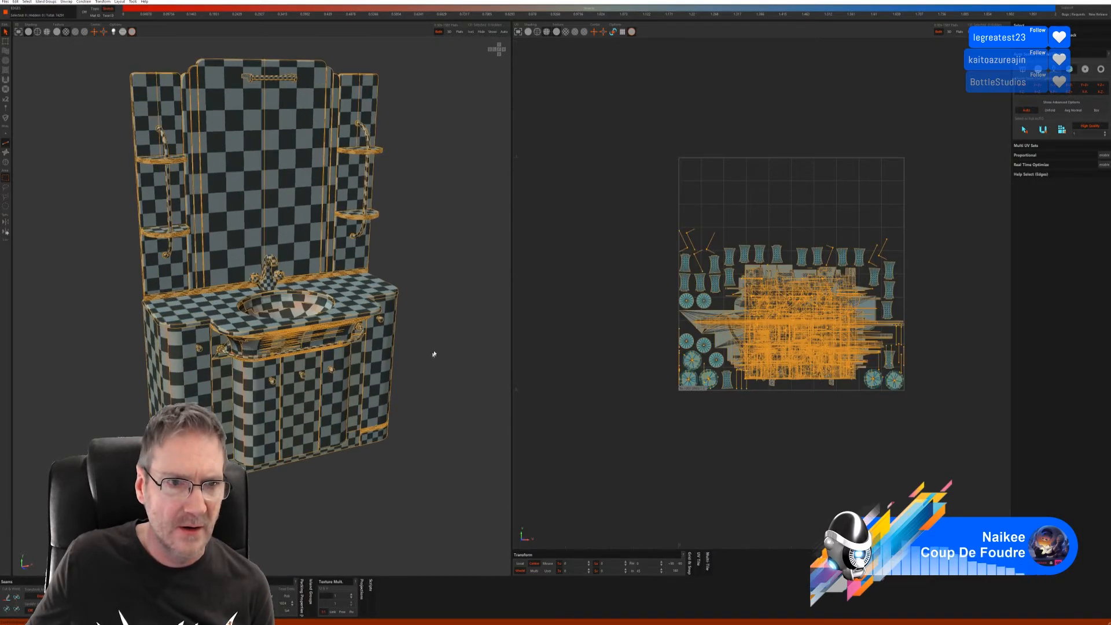
pyautogui.moveTo(434, 352)
pyautogui.keyDown('alt'); pyautogui.mouseDown()
pyautogui.moveTo(439, 322)
pyautogui.moveTo(437, 337)
pyautogui.moveTo(410, 341)
pyautogui.moveTo(434, 336)
pyautogui.mouseUp(); pyautogui.keyUp('alt')
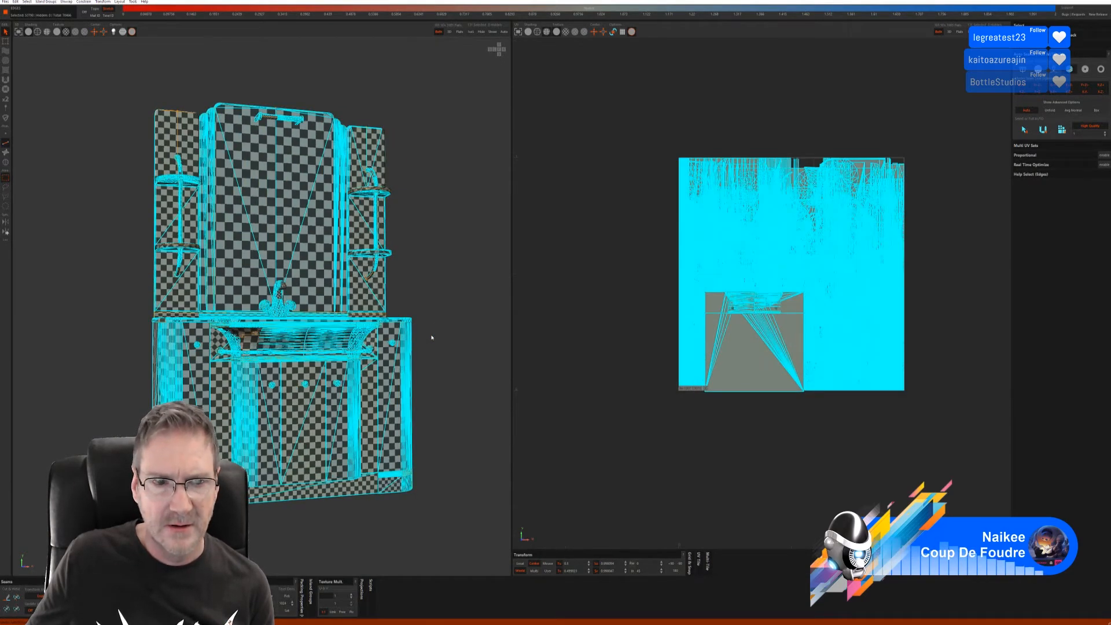
# Step: Deselect the UV islands, save the unwrapped washstand, switch back to 3ds Max, and close the UV bridge window
pyautogui.click(564, 302)
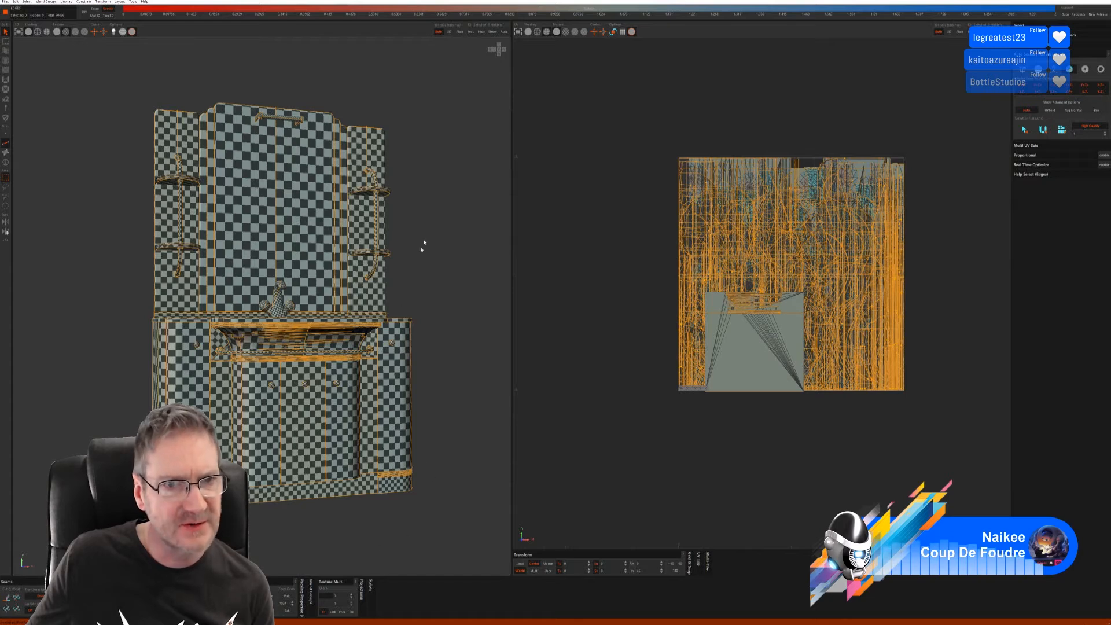
pyautogui.keyDown('alt'); pyautogui.moveTo(424, 240); pyautogui.dragTo(432, 249); pyautogui.keyUp('alt')
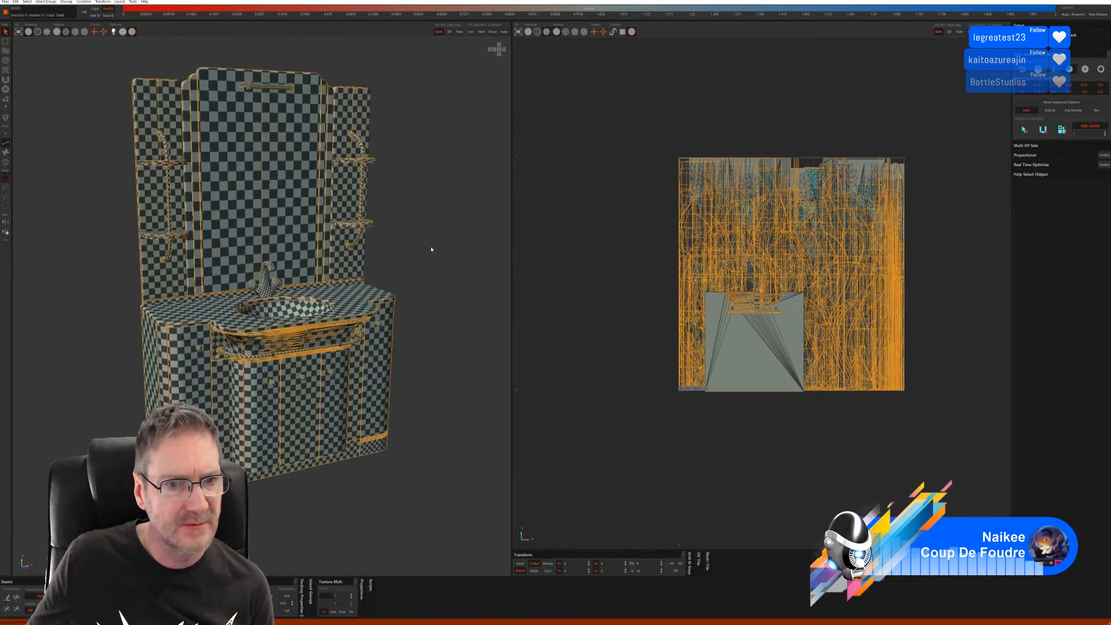
pyautogui.click(5, 2)
pyautogui.click(14, 37)
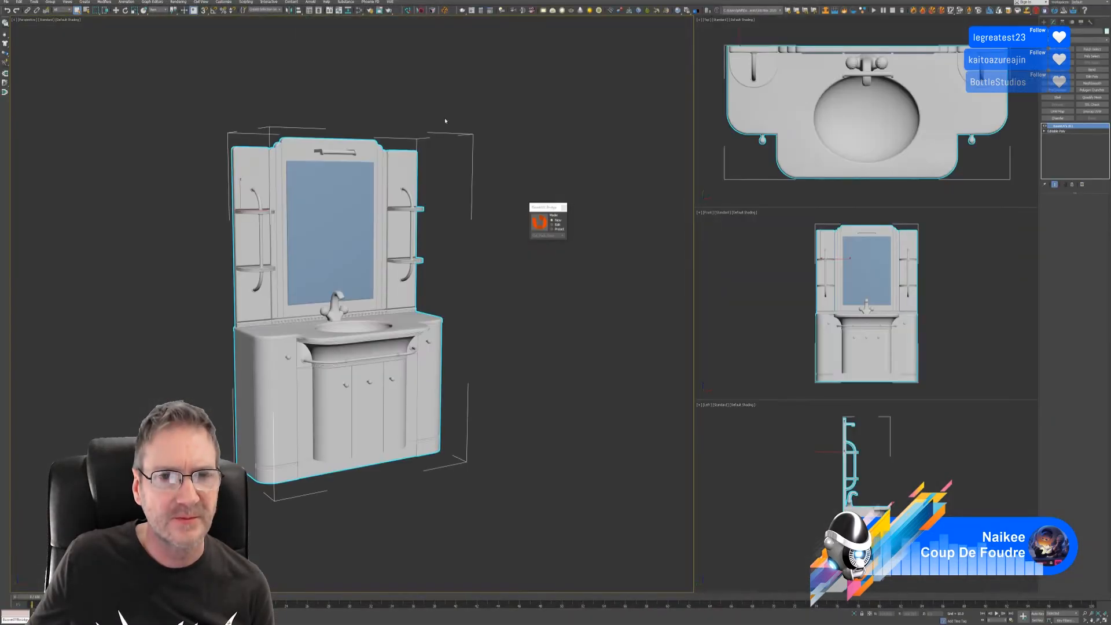
pyautogui.click(563, 208)
# Step: Add an Unwrap UVW modifier to the washstand and open its UV editor
pyautogui.click(1092, 112)
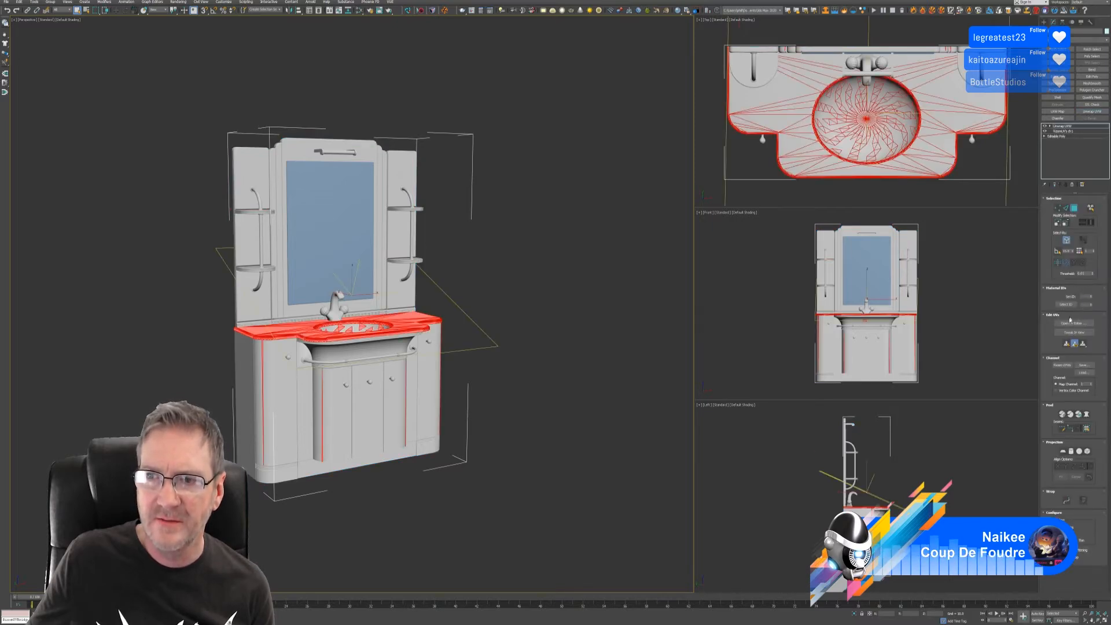
pyautogui.click(1072, 323)
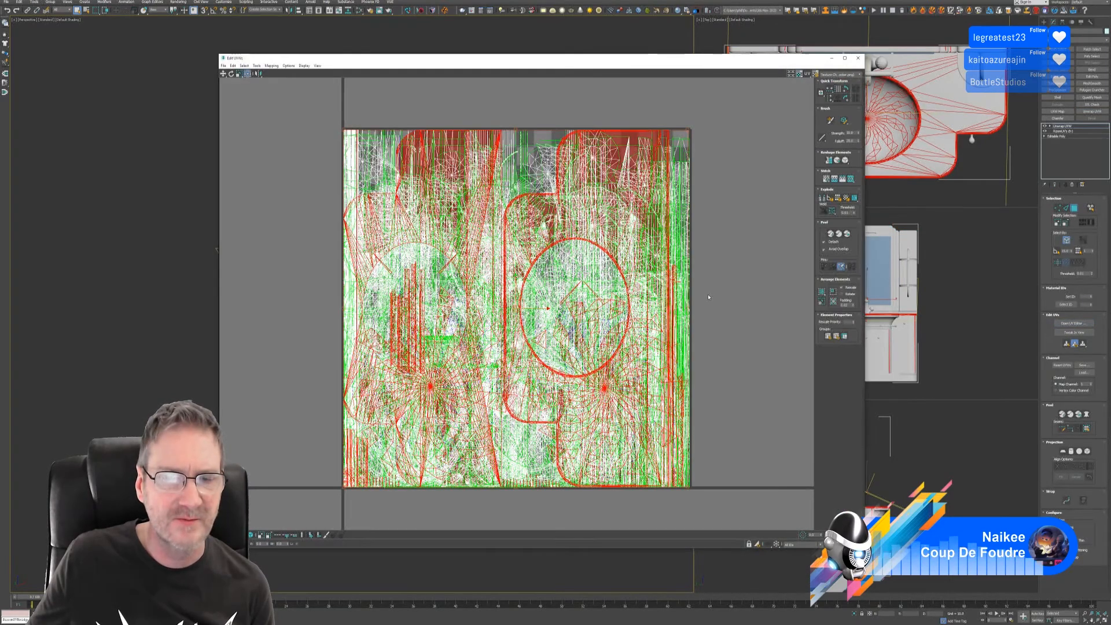
pyautogui.scroll(-3, 280, 340)
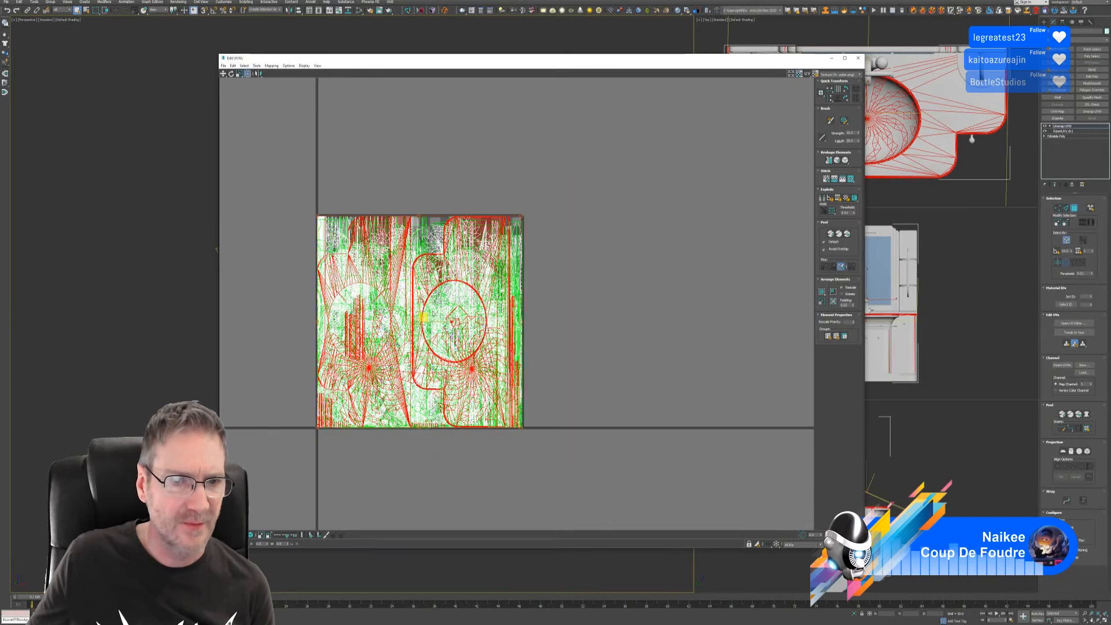
# Step: Select all the washstand's UVs, pack the islands into the tile with rescaling, and close the UV editor
pyautogui.moveTo(273, 172); pyautogui.dragTo(597, 477)
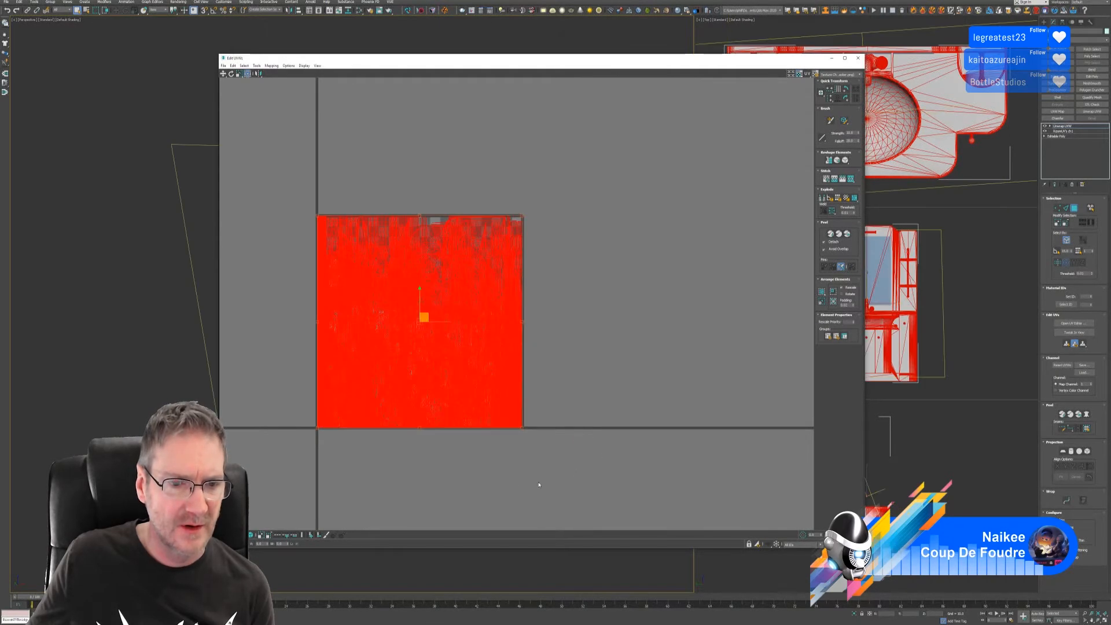
pyautogui.click(822, 292)
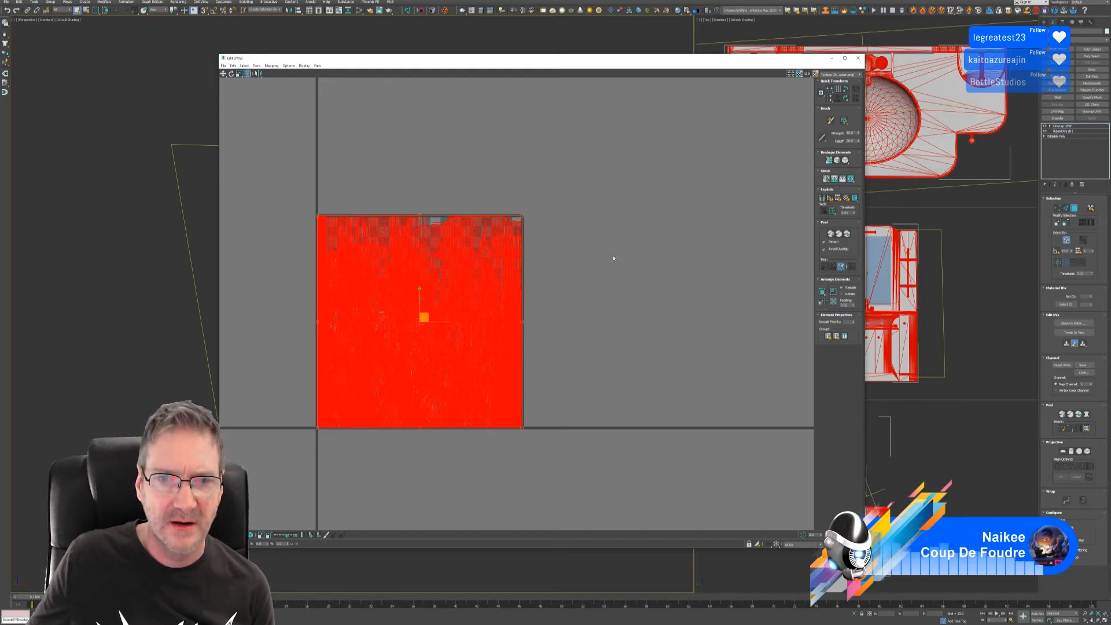
pyautogui.click(608, 296)
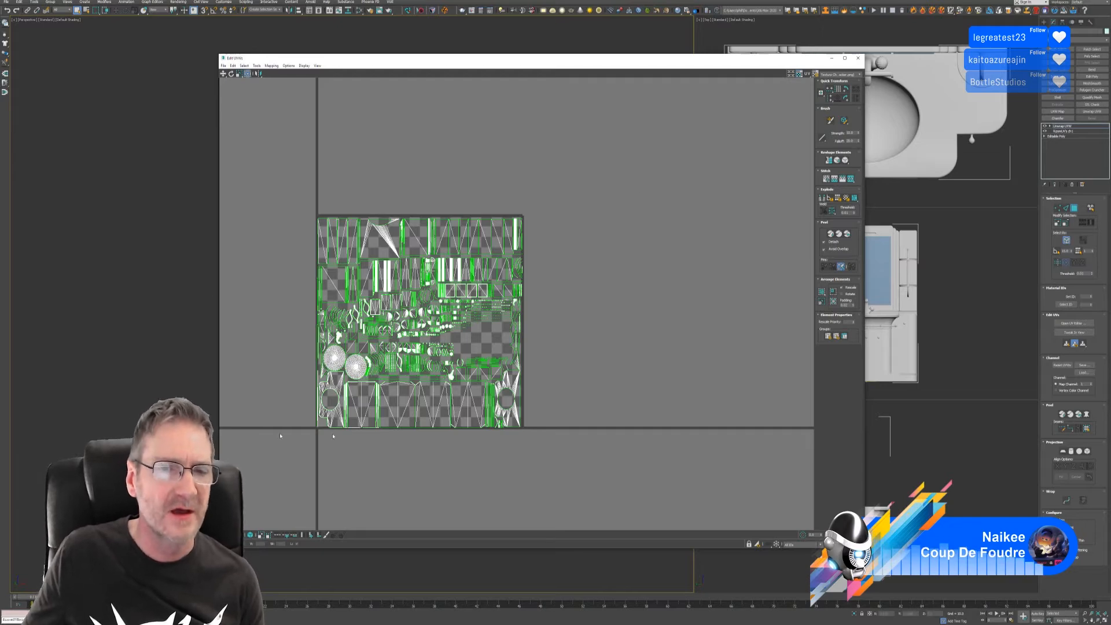
pyautogui.click(858, 58)
pyautogui.moveTo(533, 256); pyautogui.dragTo(552, 263, button='middle')
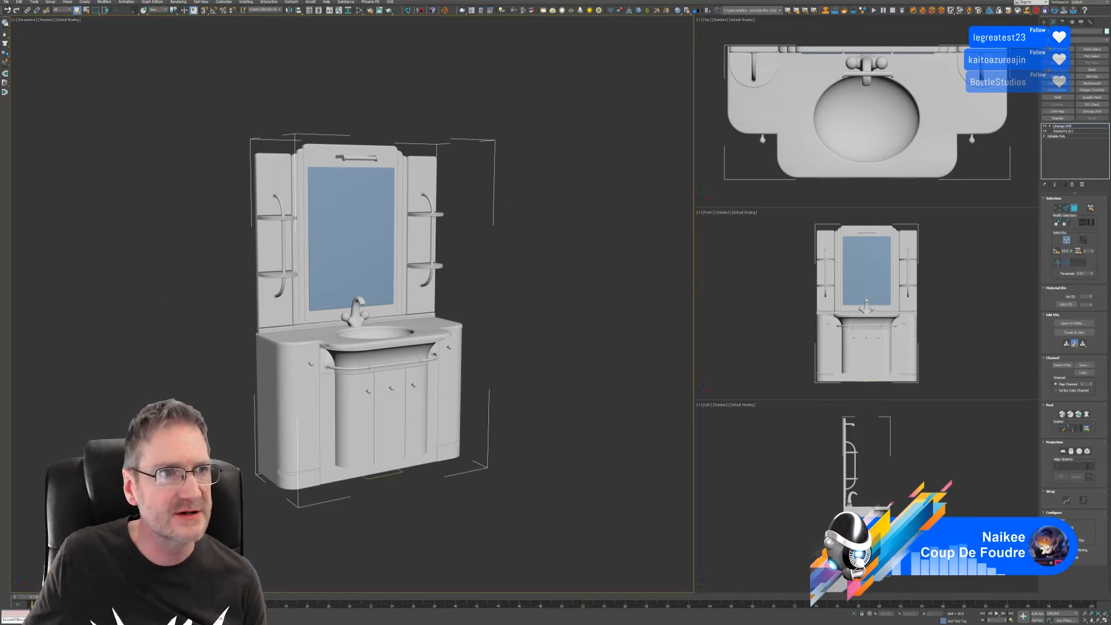
# Step: Save the scene with Save As in the small vanity project folder
pyautogui.click(6, 2)
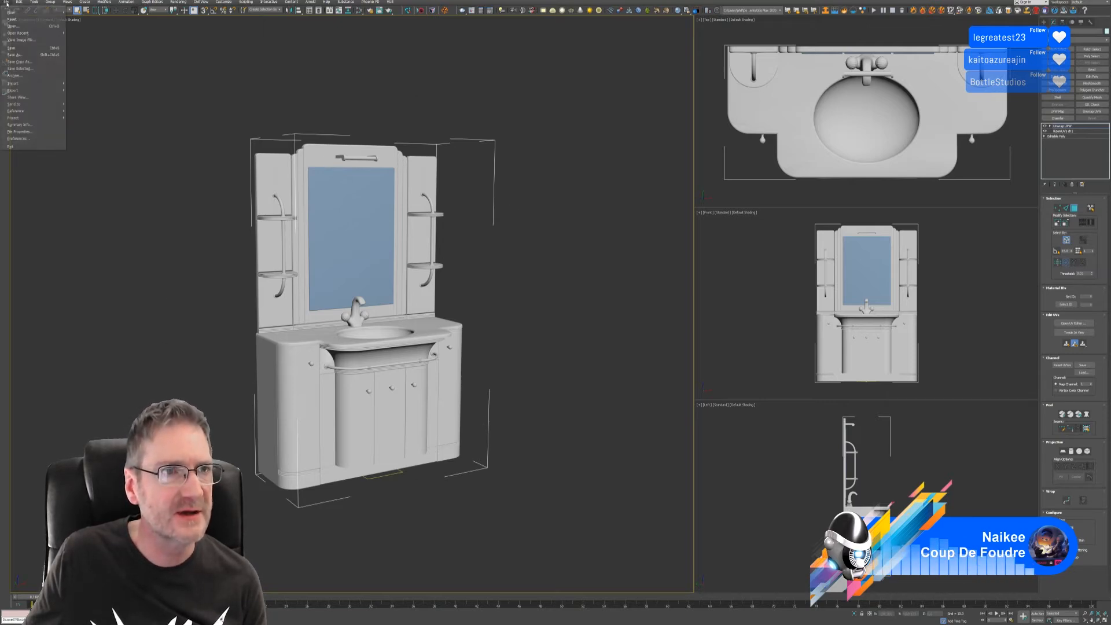
pyautogui.click(14, 55)
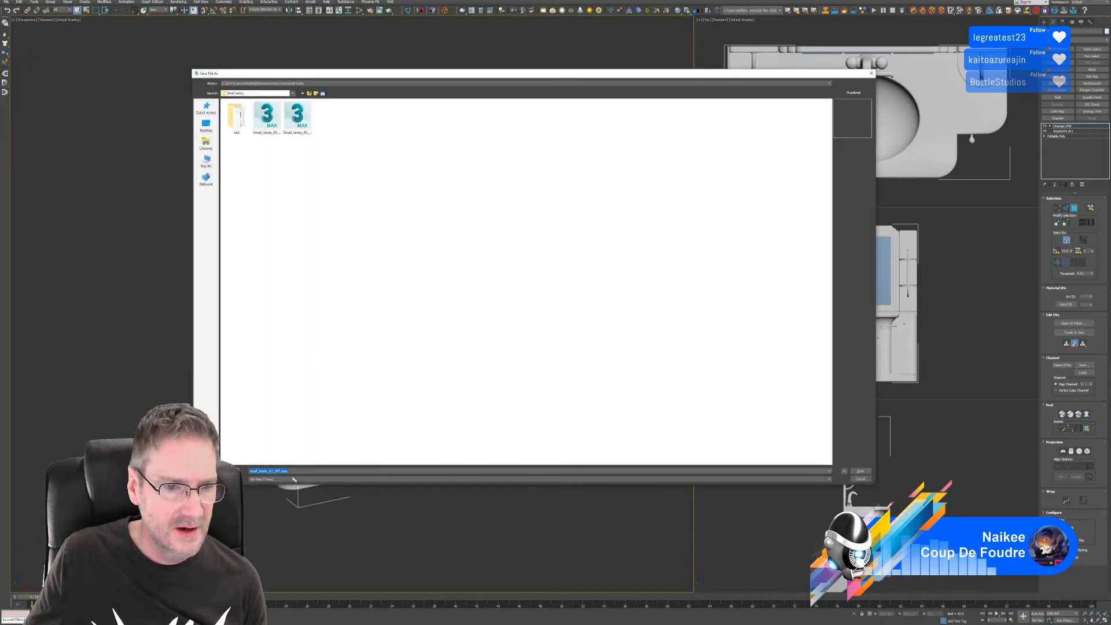
pyautogui.click(276, 474)
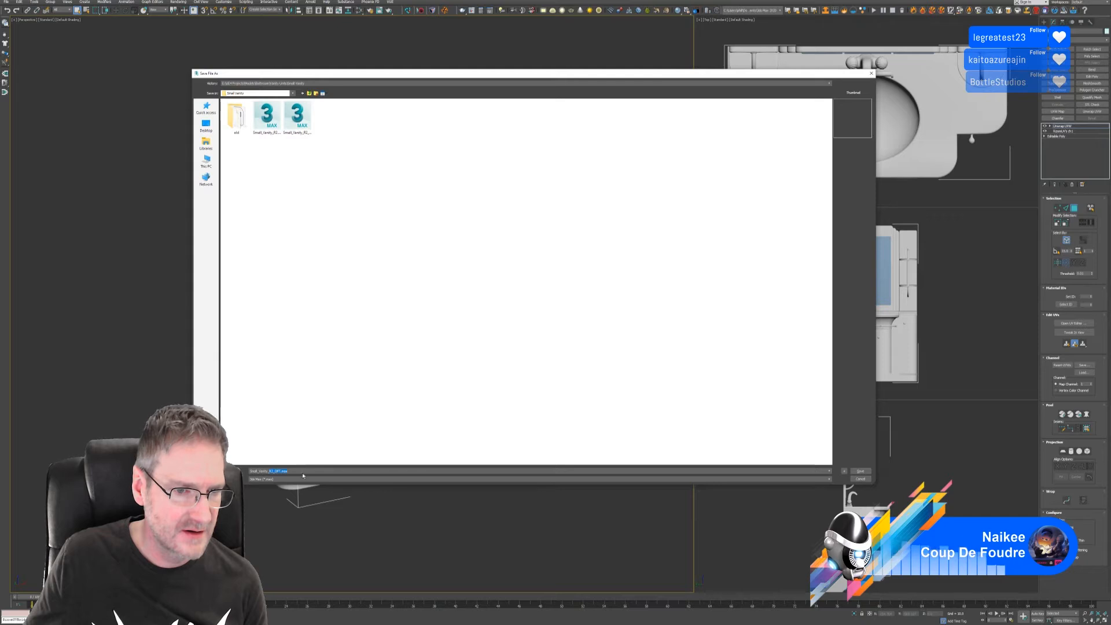
pyautogui.press('Return')
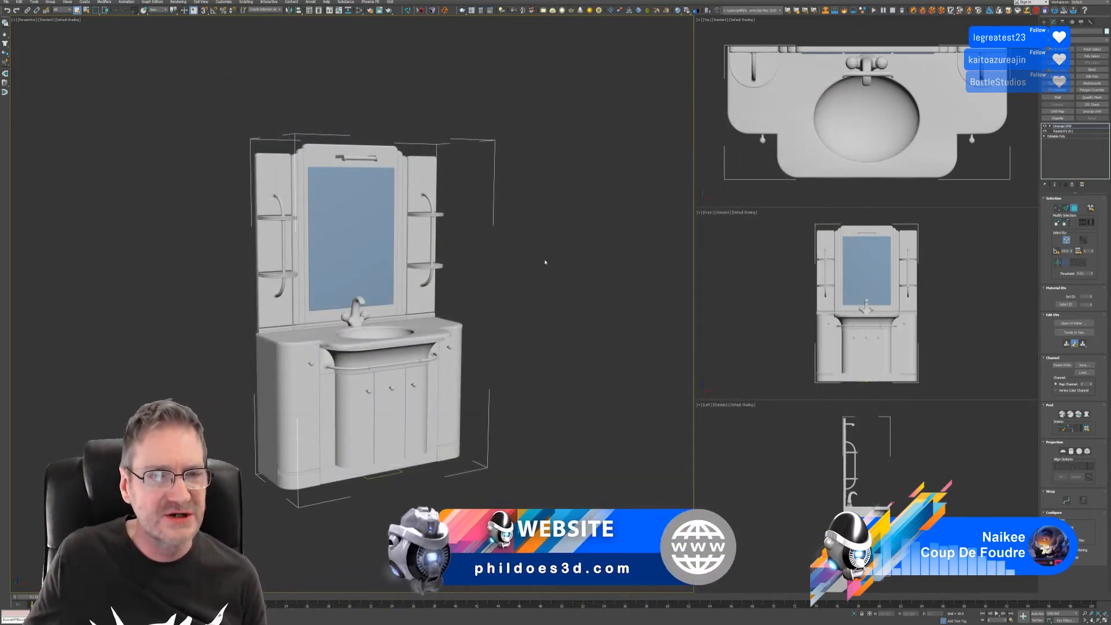
# Step: Collapse the washstand's whole modifier stack into an editable poly
pyautogui.moveTo(545, 262); pyautogui.dragTo(553, 260, button='middle')
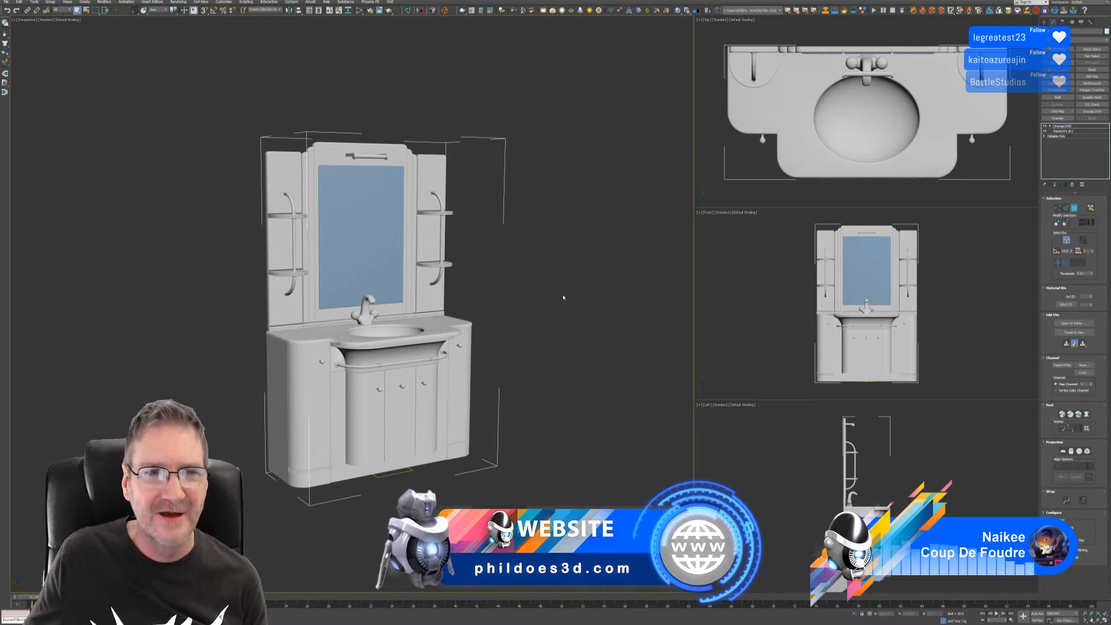
pyautogui.rightClick(1070, 128)
pyautogui.click(1051, 189)
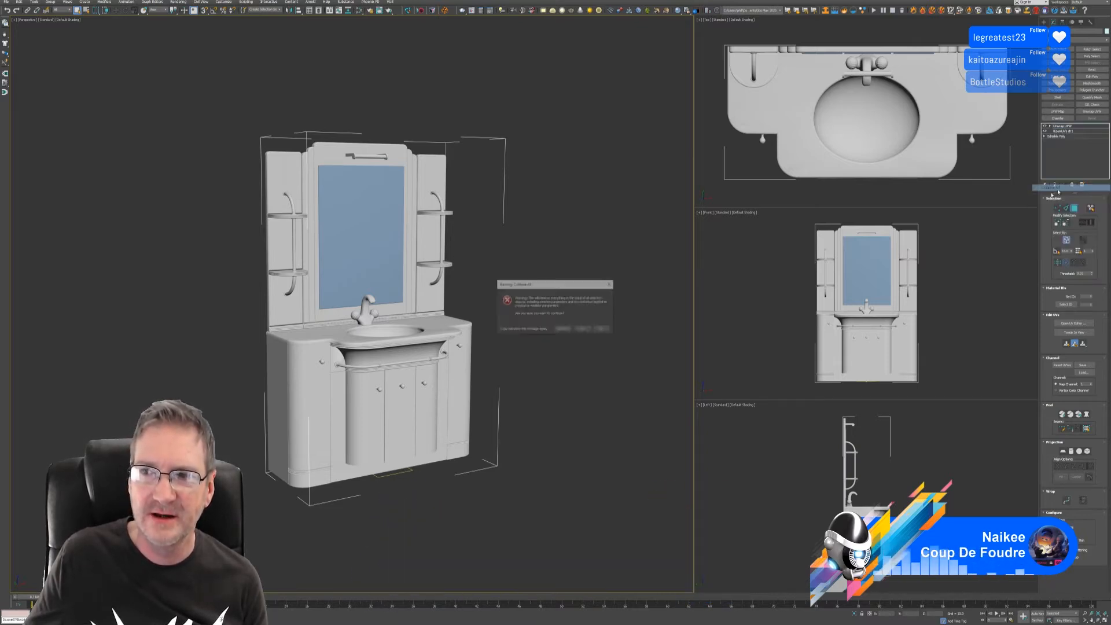
pyautogui.click(583, 329)
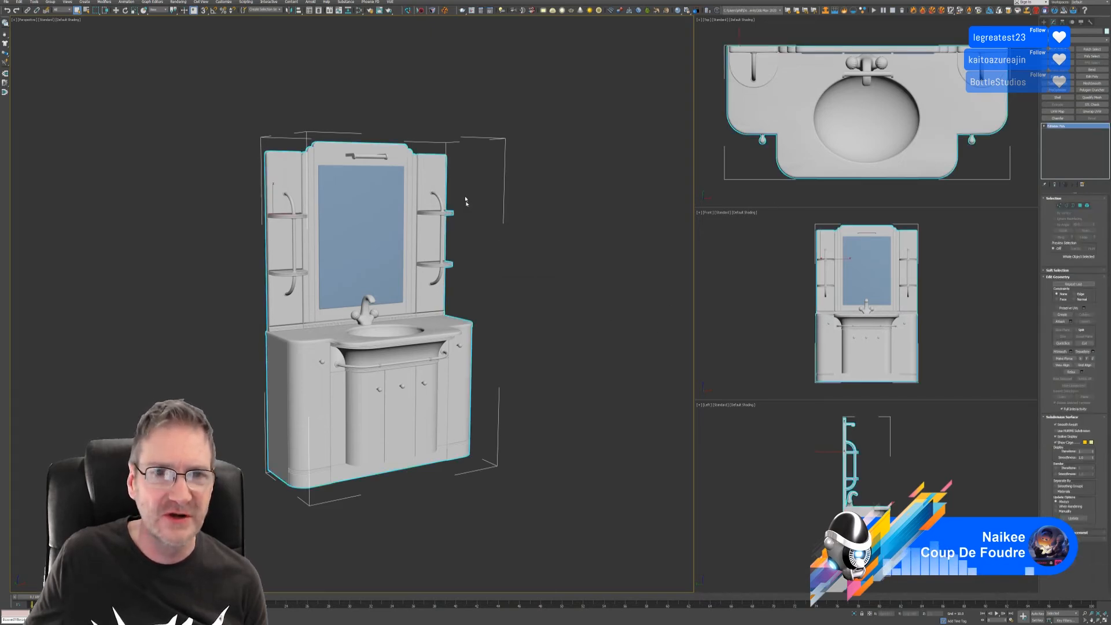
# Step: Turn on Vertex Channel Display for vertex color in the washstand's object properties and check element-level selection
pyautogui.rightClick(441, 170)
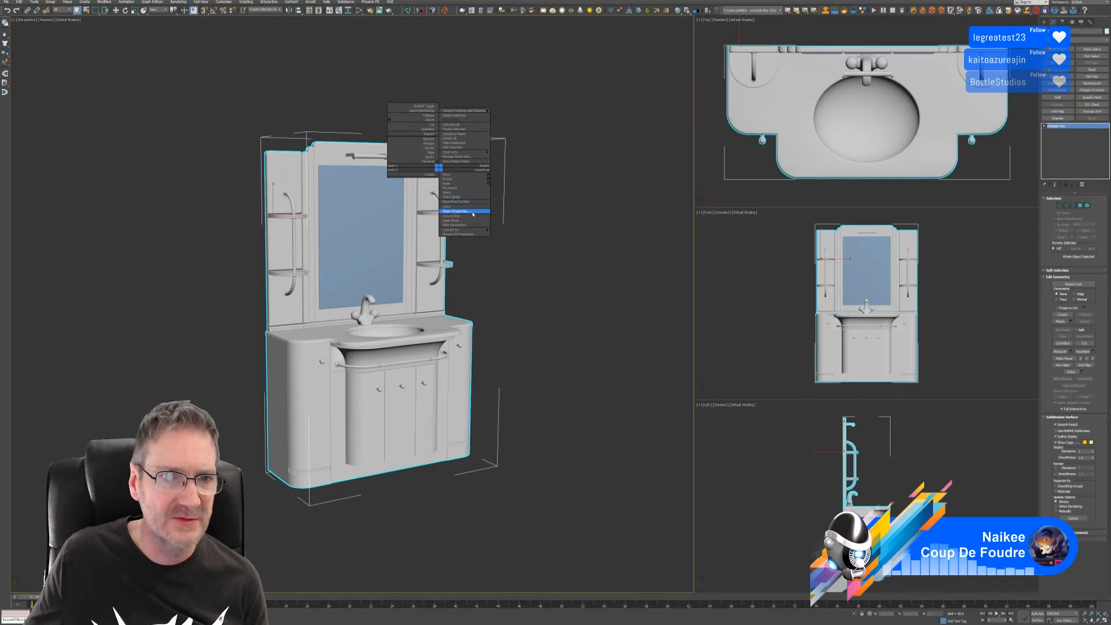
pyautogui.click(467, 212)
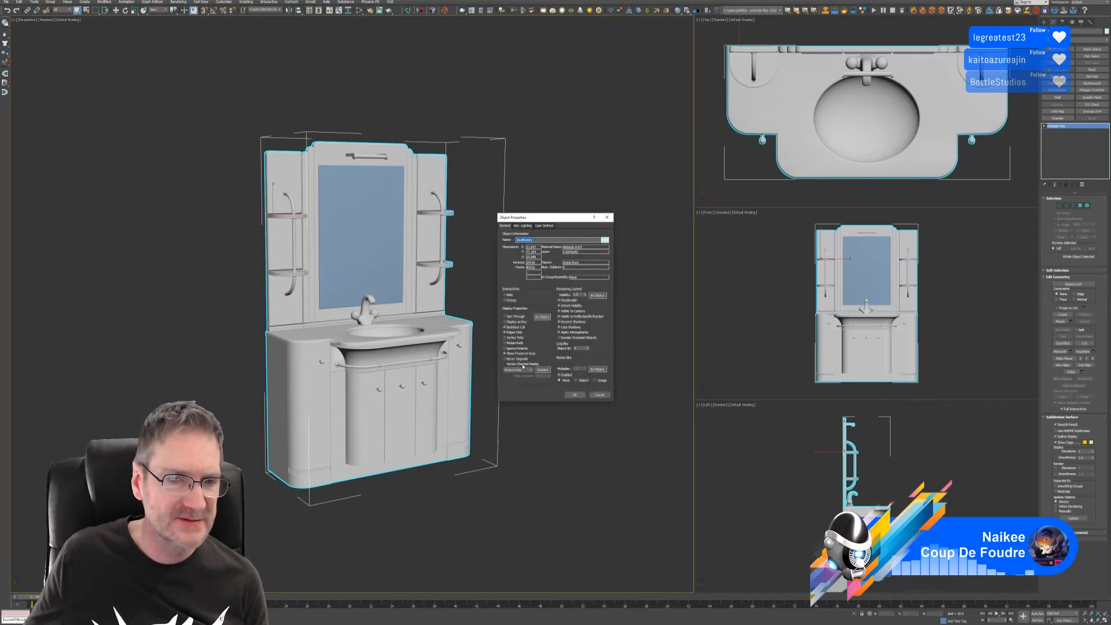
pyautogui.click(522, 364)
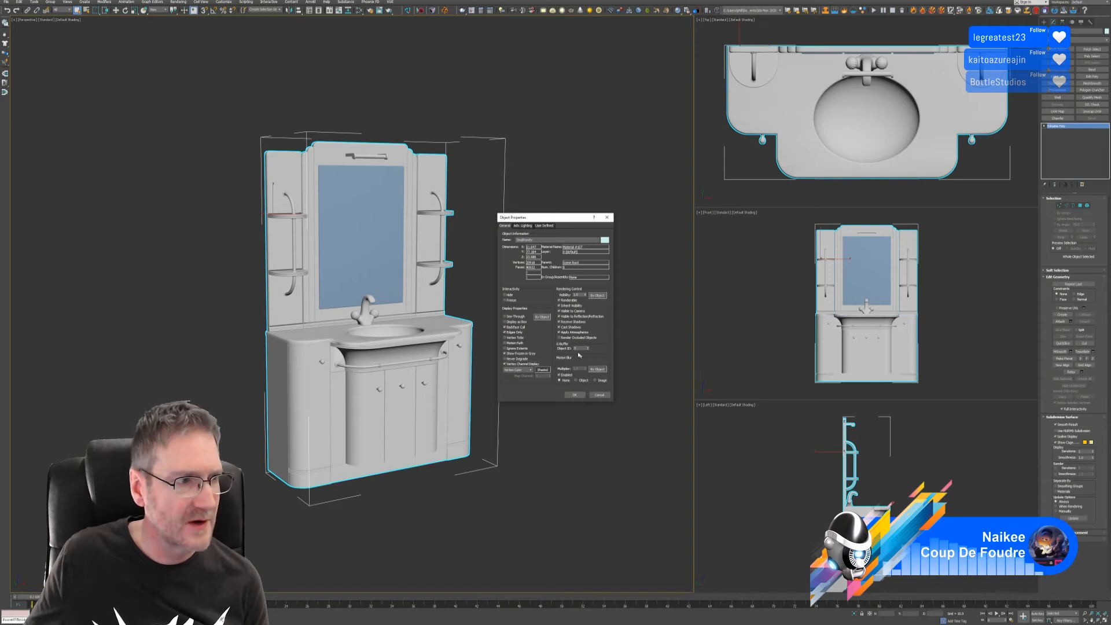
pyautogui.click(573, 396)
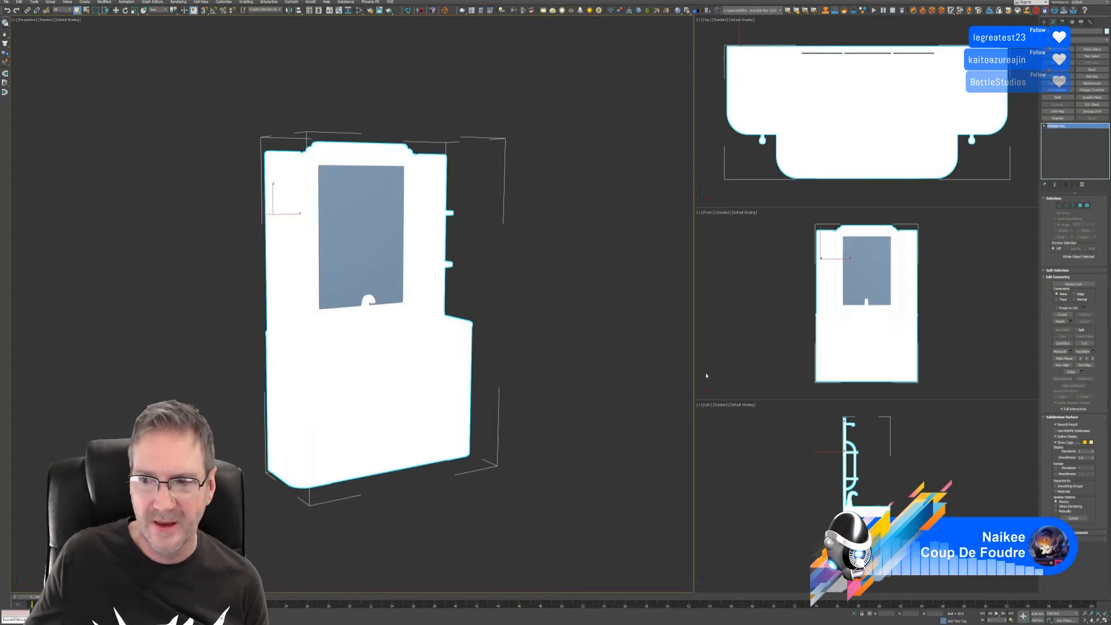
pyautogui.click(1088, 205)
pyautogui.moveTo(540, 249); pyautogui.dragTo(562, 266, button='middle')
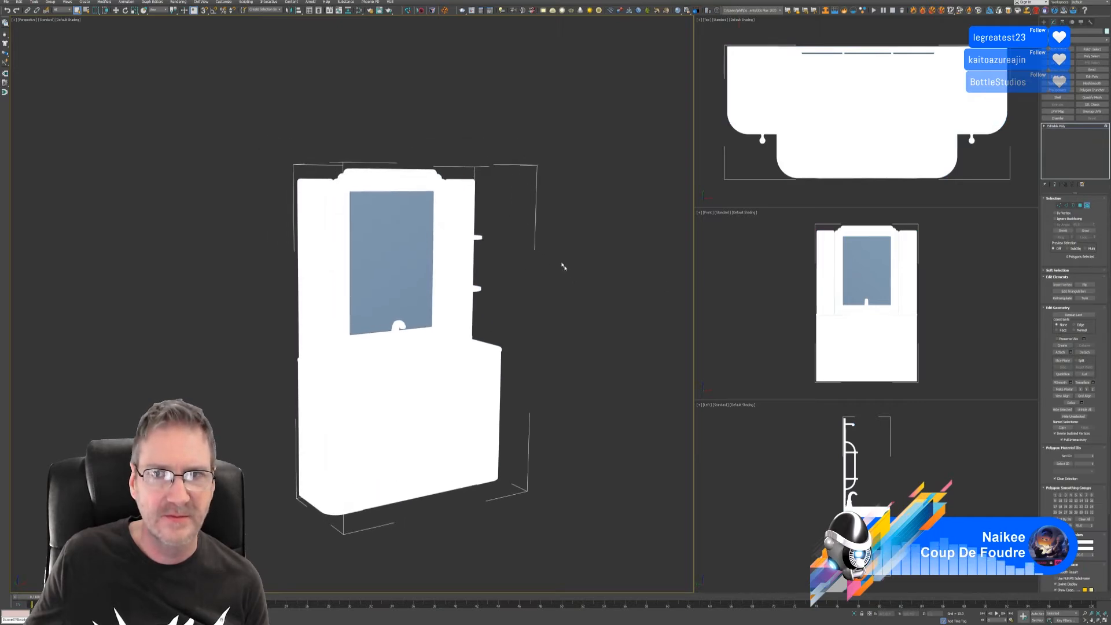
pyautogui.click(1087, 206)
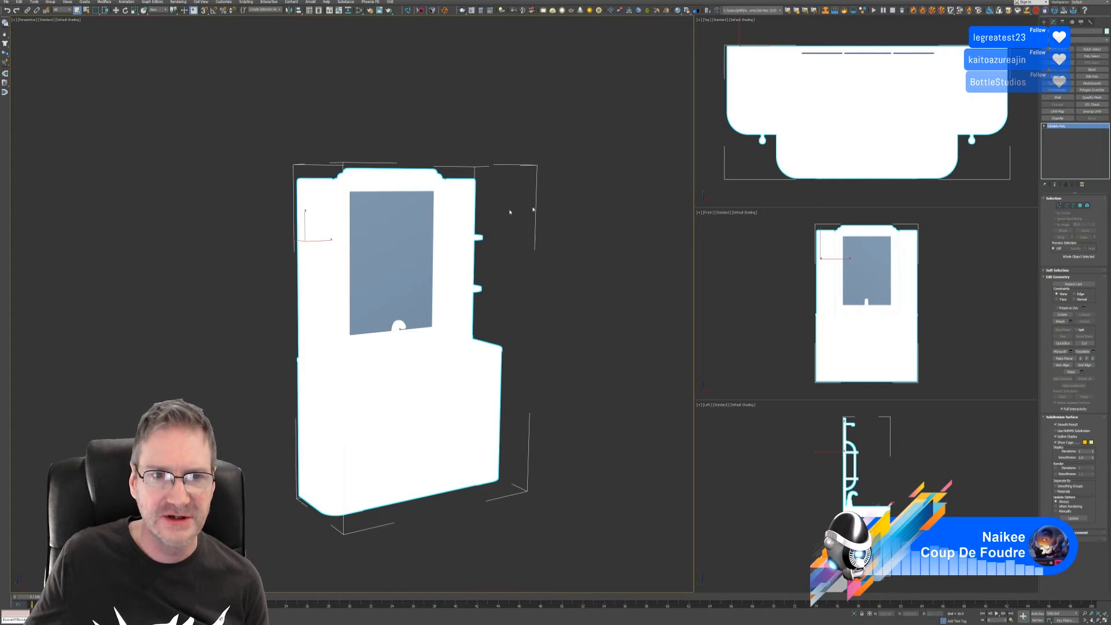
# Step: Turn off Vertex Channel Display in the washstand's object properties
pyautogui.rightClick(467, 214)
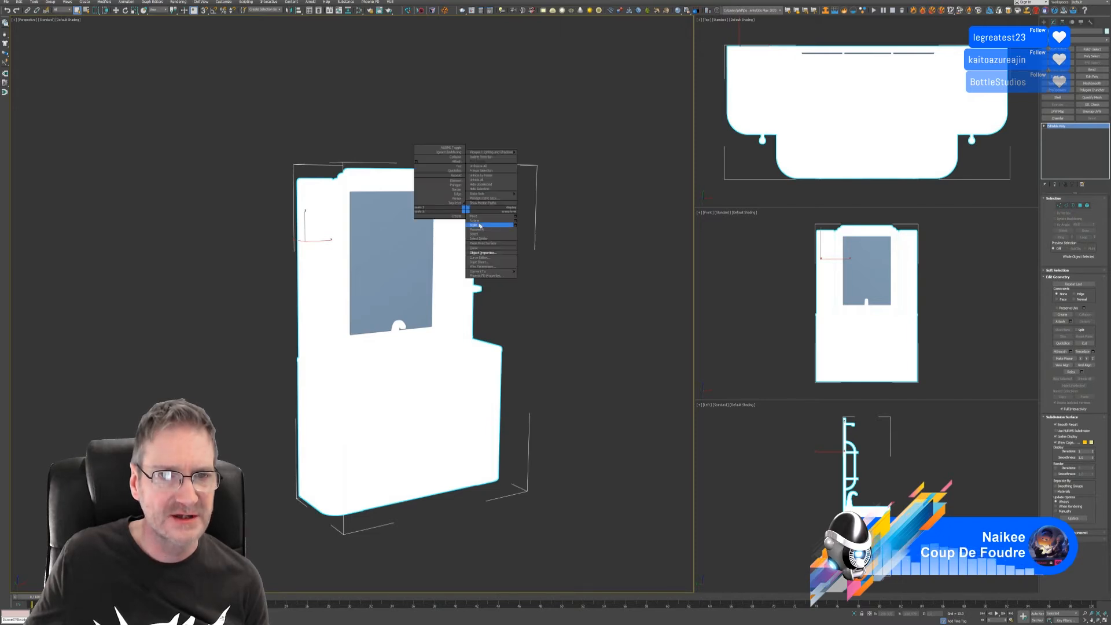
pyautogui.click(488, 253)
pyautogui.click(513, 365)
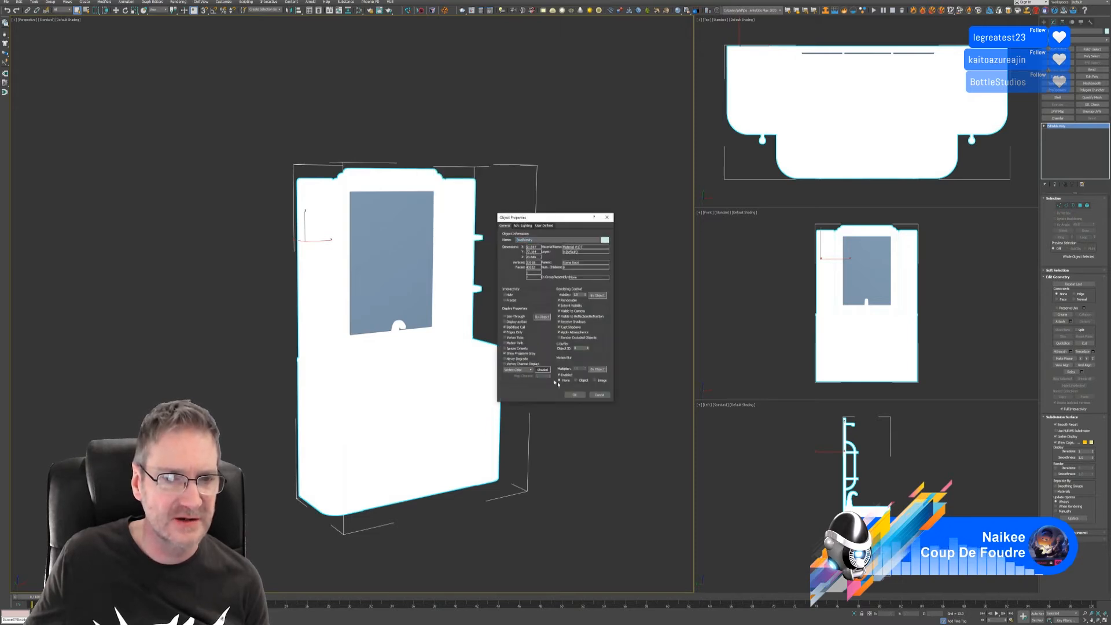
pyautogui.click(574, 394)
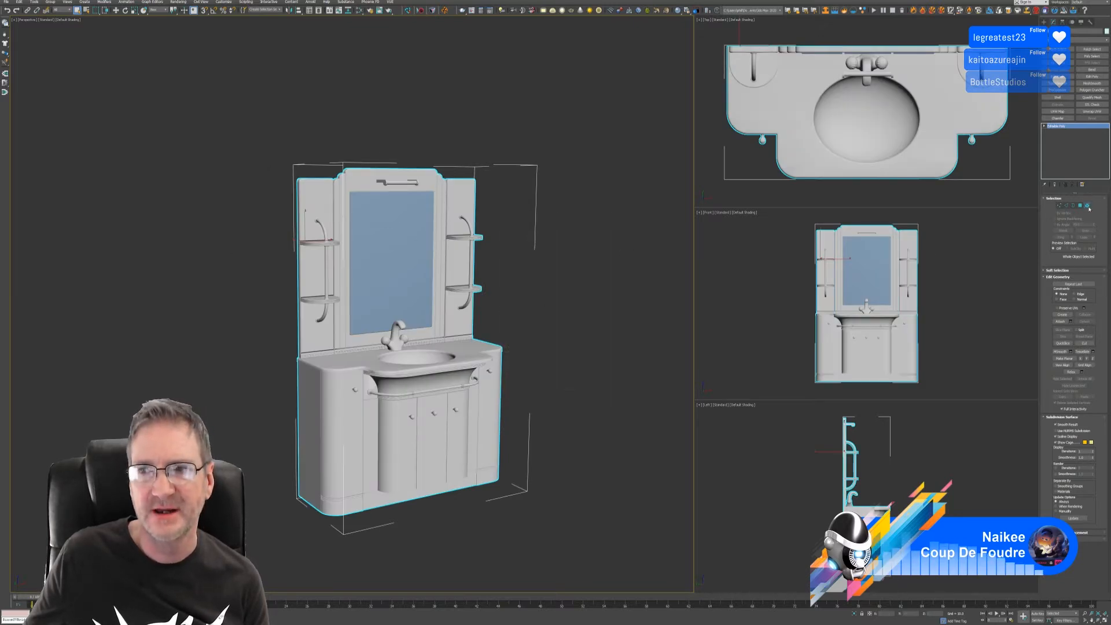
# Step: At element level, select the mirror's frame together with the stepped strips along its sides
pyautogui.click(1087, 206)
pyautogui.moveTo(538, 252); pyautogui.dragTo(559, 258, button='middle')
pyautogui.scroll(5, 586, 316)
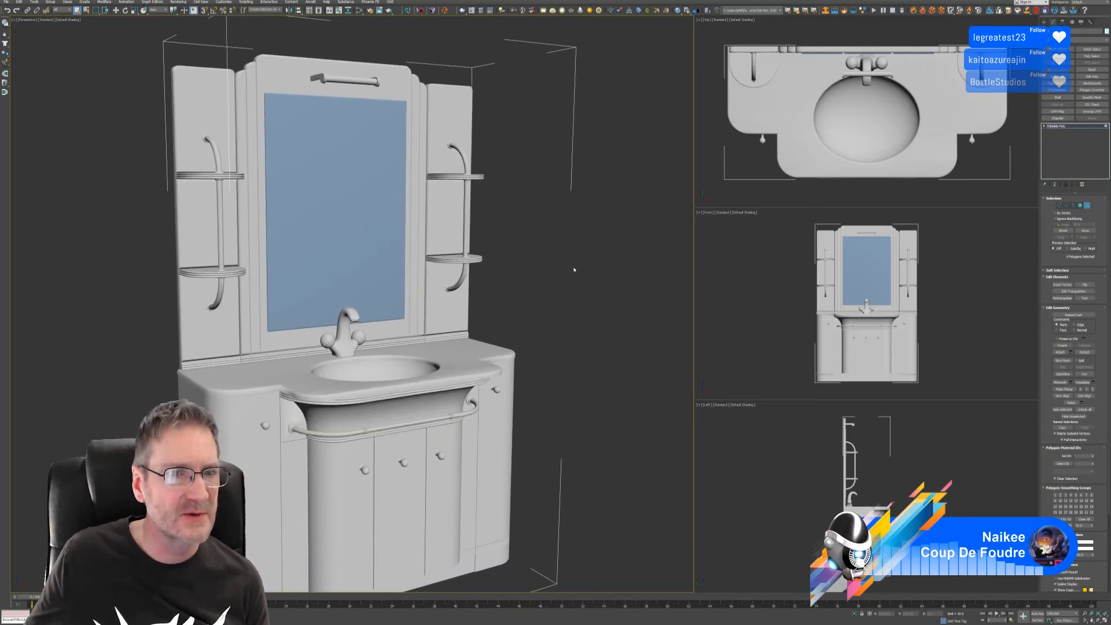
pyautogui.scroll(-5, 567, 272)
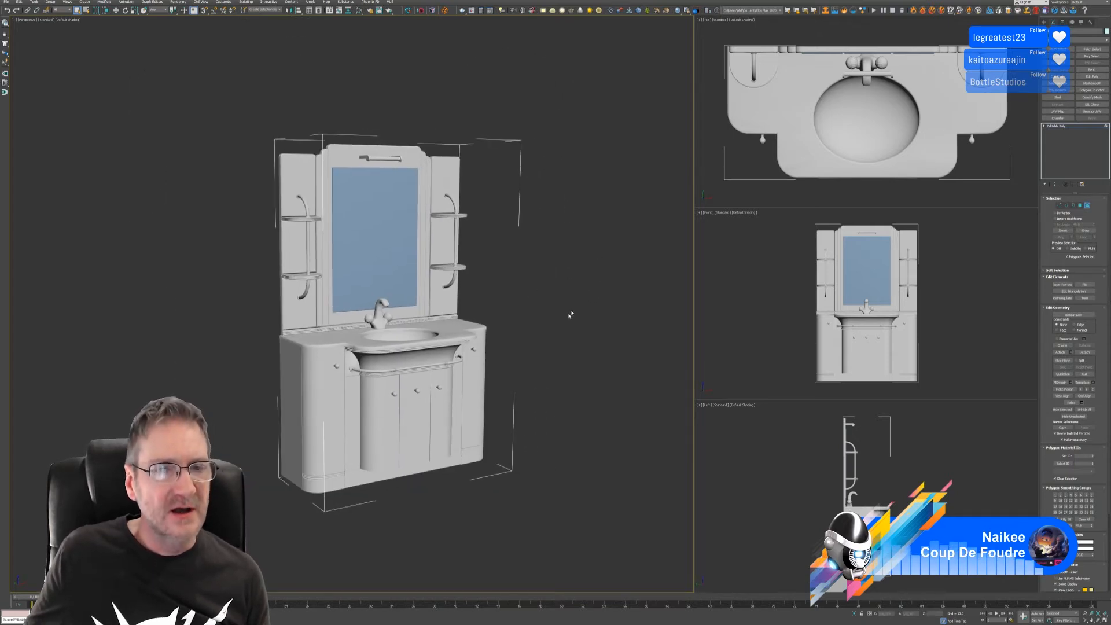
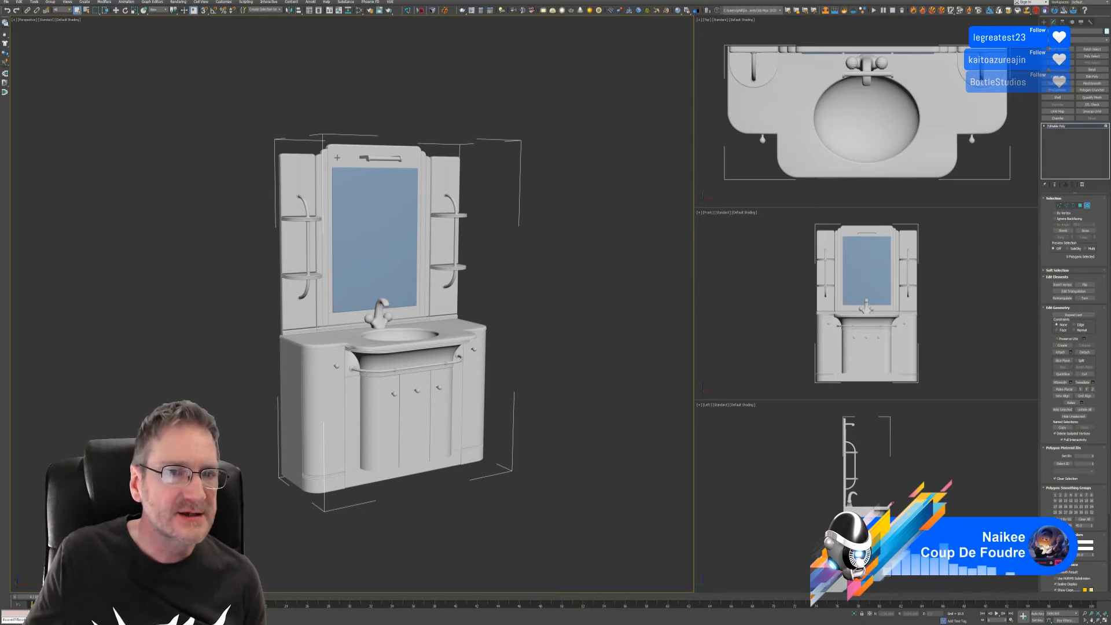
pyautogui.click(336, 157)
pyautogui.scroll(5, 337, 158)
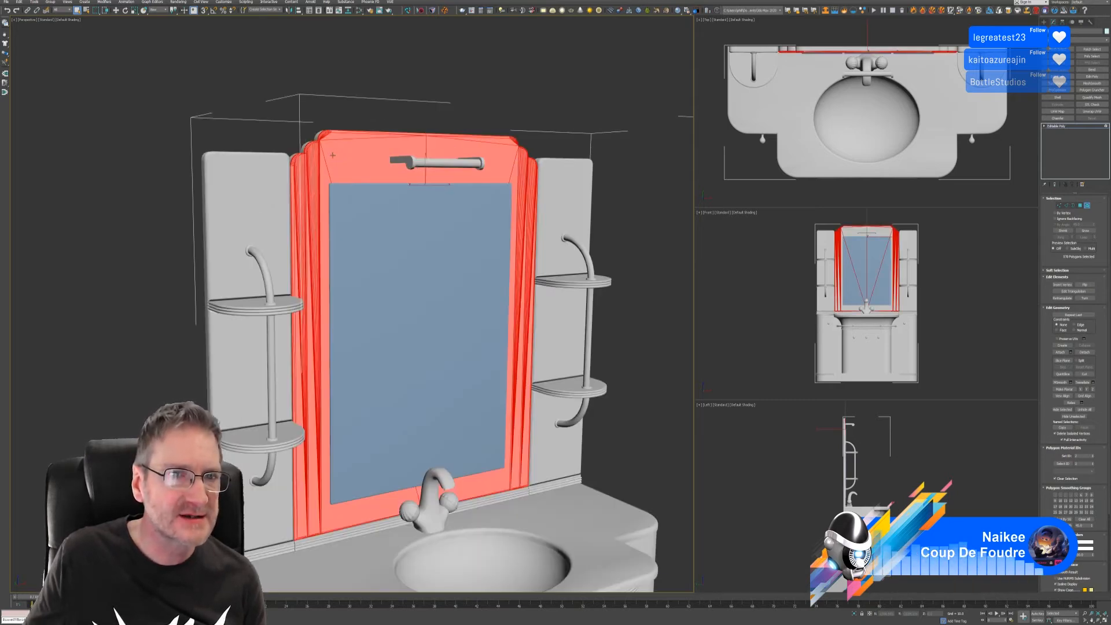
pyautogui.keyDown('ctrl'); pyautogui.click(305, 147); pyautogui.keyUp('ctrl')
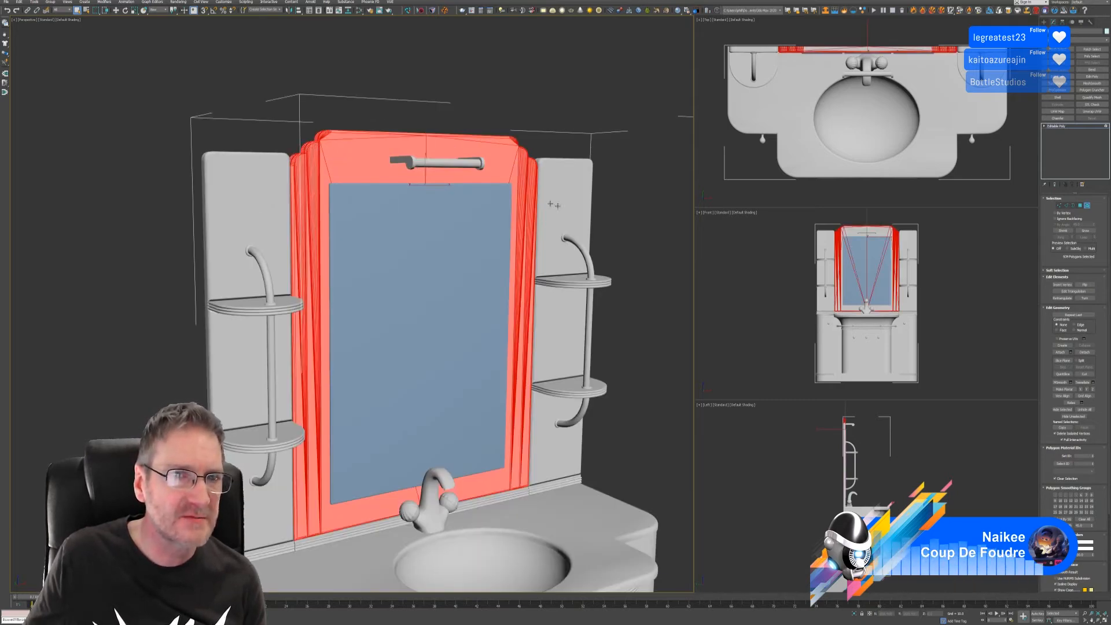
# Step: Add the three central cabinet doors and both outer side doors to the element selection
pyautogui.scroll(-4, 553, 205)
pyautogui.keyDown('alt'); pyautogui.moveTo(564, 260); pyautogui.dragTo(562, 209, button='middle'); pyautogui.keyUp('alt')
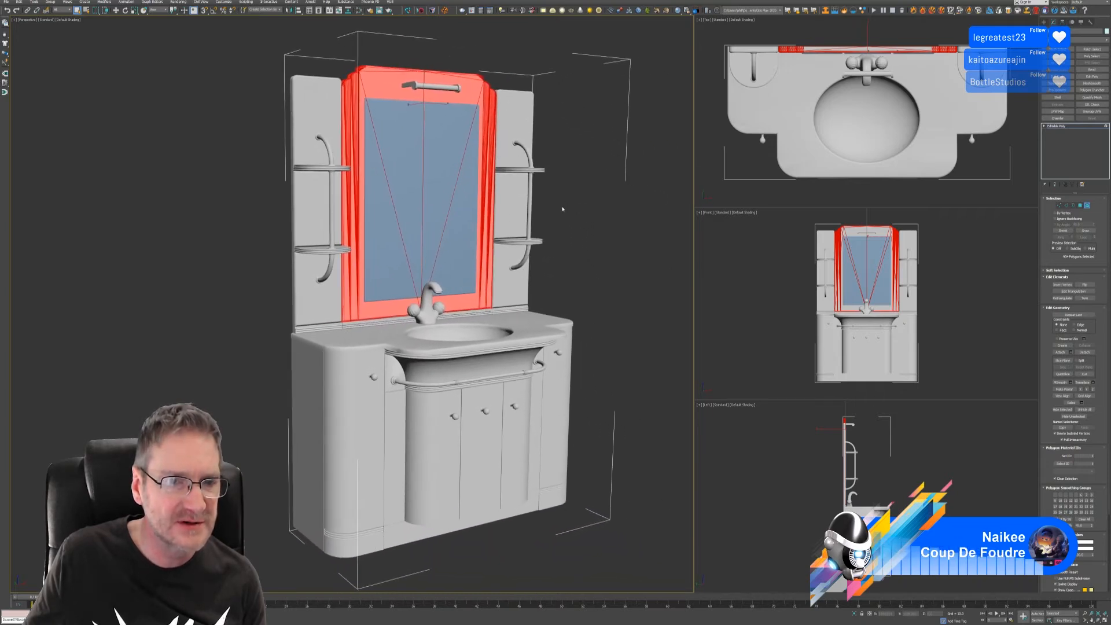
pyautogui.keyDown('ctrl'); pyautogui.click(425, 430); pyautogui.keyUp('ctrl')
pyautogui.keyDown('ctrl'); pyautogui.click(475, 433); pyautogui.keyUp('ctrl')
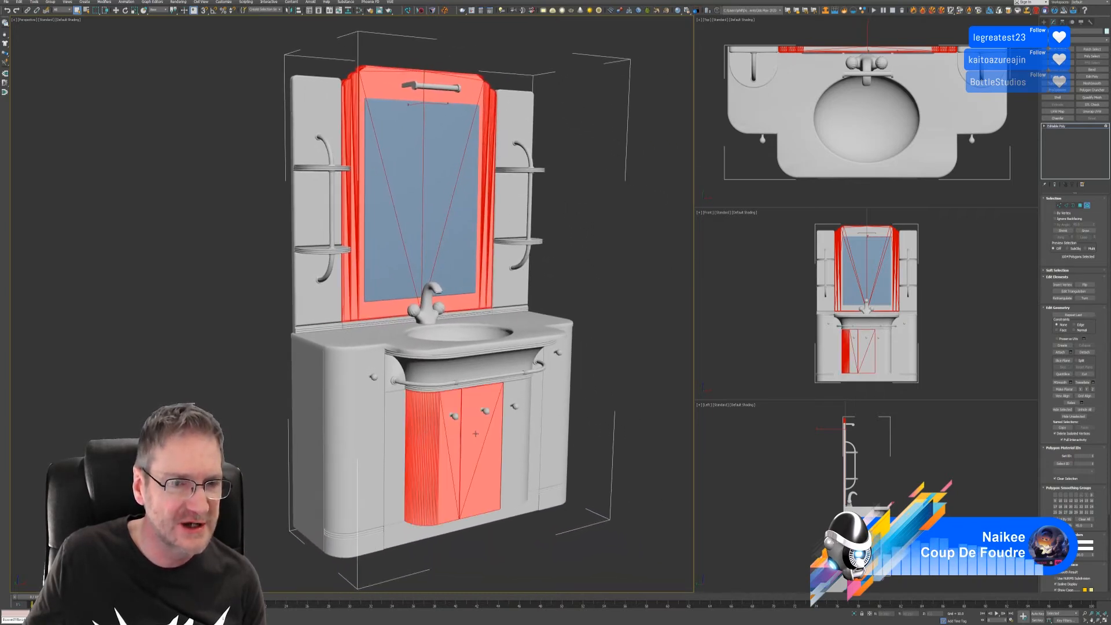
pyautogui.keyDown('ctrl'); pyautogui.click(516, 434); pyautogui.keyUp('ctrl')
pyautogui.keyDown('ctrl'); pyautogui.click(367, 435); pyautogui.keyUp('ctrl')
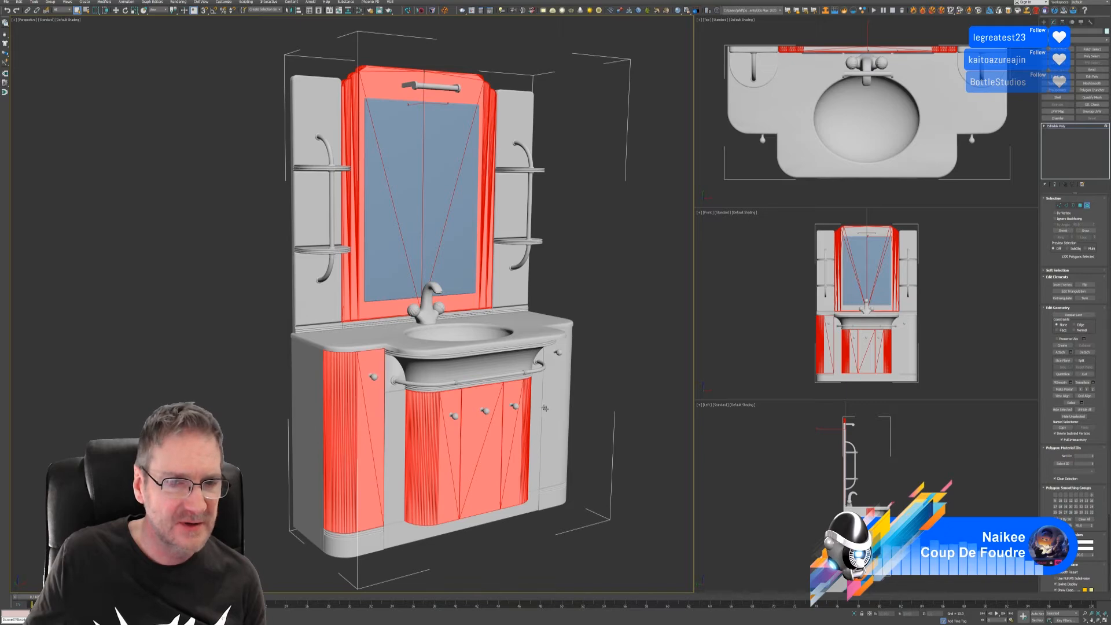
pyautogui.keyDown('ctrl'); pyautogui.click(551, 393); pyautogui.keyUp('ctrl')
# Step: Add the curved apron panels beneath the countertop to the element selection, leaving the basin out
pyautogui.keyDown('alt'); pyautogui.moveTo(585, 359); pyautogui.dragTo(572, 346, button='middle'); pyautogui.keyUp('alt')
pyautogui.keyDown('ctrl'); pyautogui.click(456, 338); pyautogui.keyUp('ctrl')
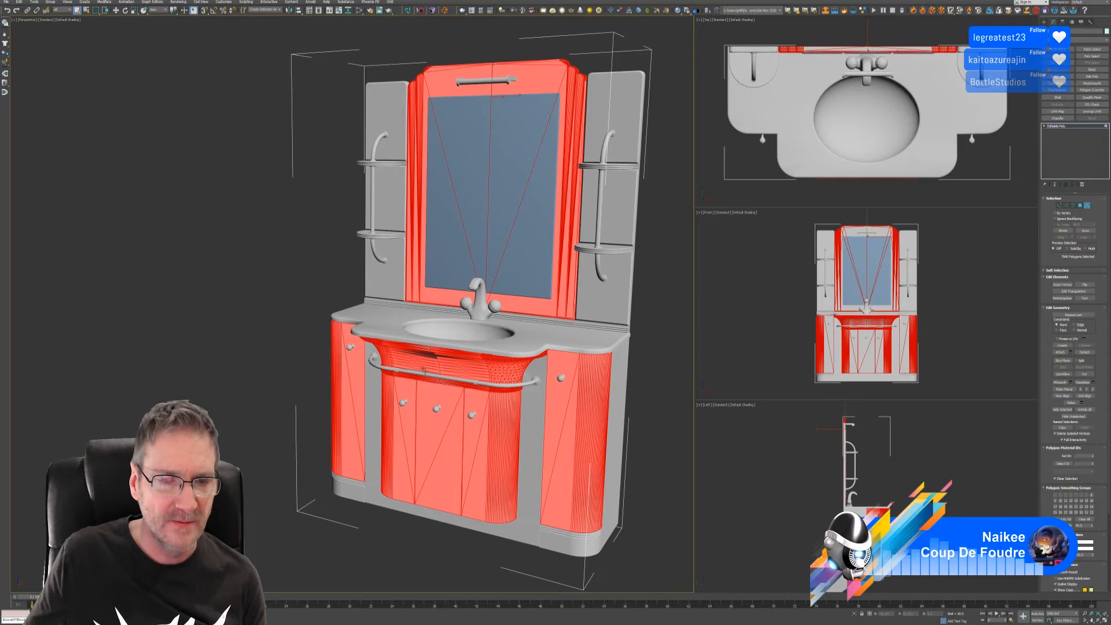
pyautogui.scroll(5, 423, 369)
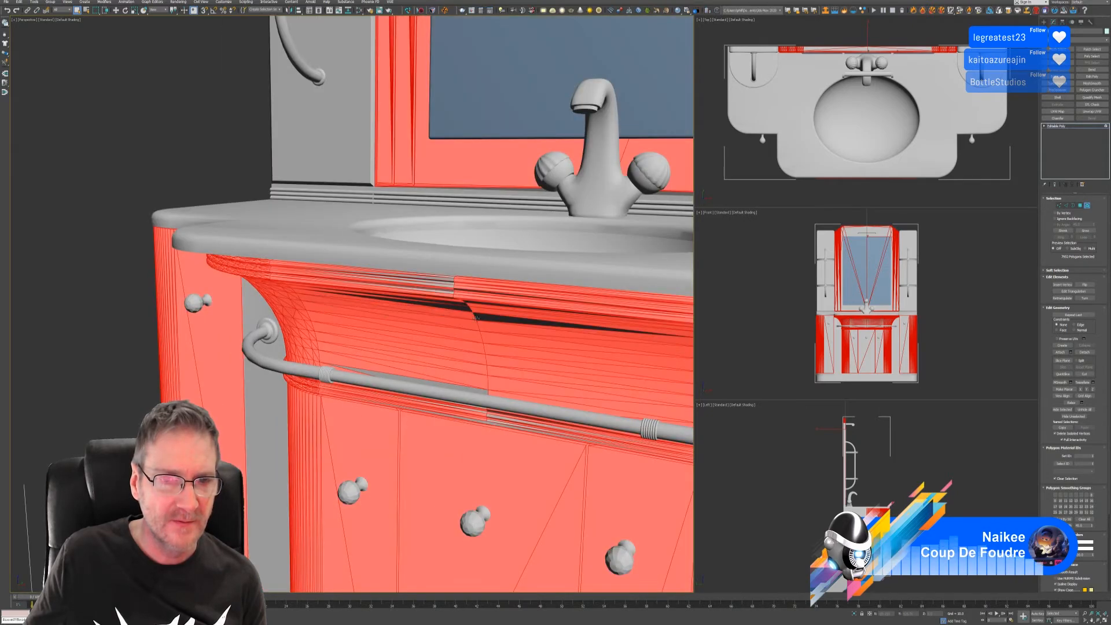
pyautogui.keyDown('ctrl'); pyautogui.click(475, 314); pyautogui.keyUp('ctrl')
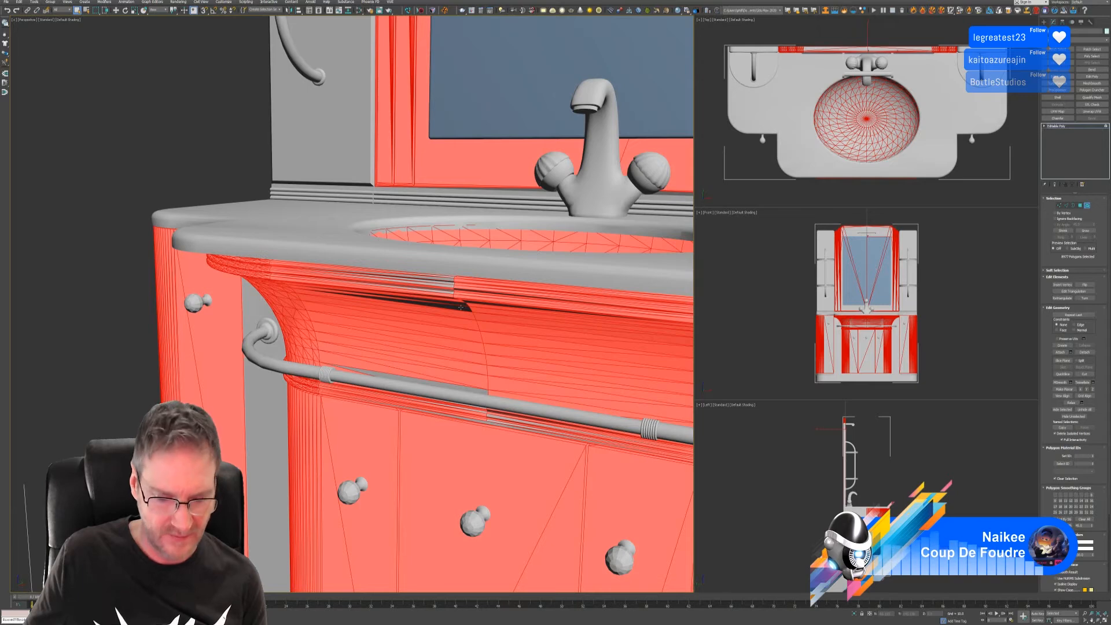
pyautogui.keyDown('alt'); pyautogui.click(479, 311); pyautogui.keyUp('alt')
pyautogui.keyDown('ctrl'); pyautogui.click(463, 309); pyautogui.keyUp('ctrl')
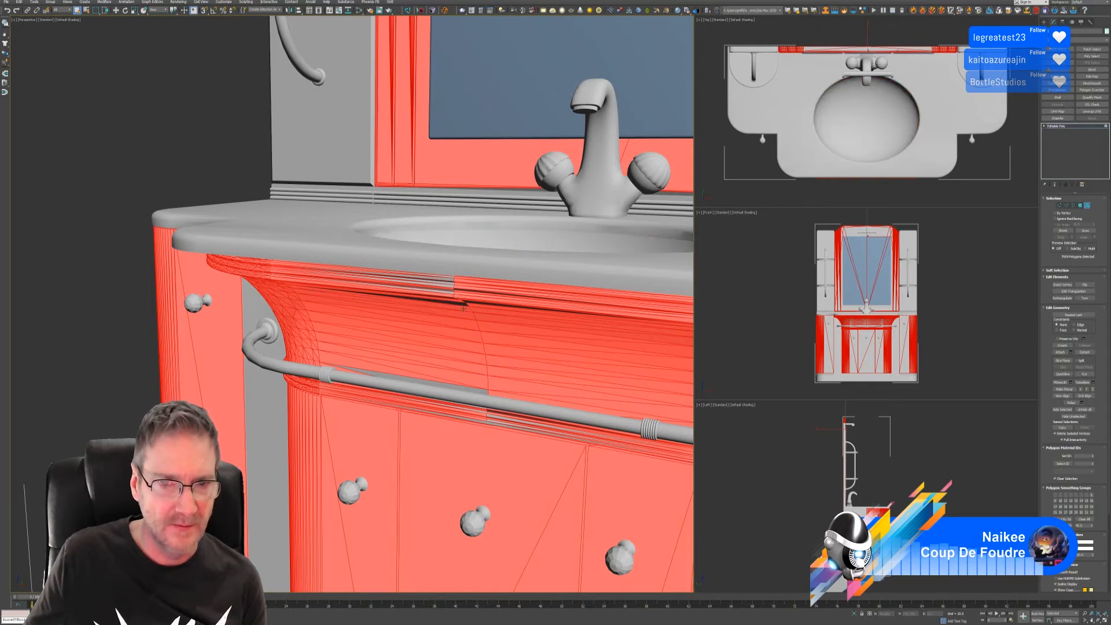
pyautogui.keyDown('ctrl'); pyautogui.click(474, 303); pyautogui.keyUp('ctrl')
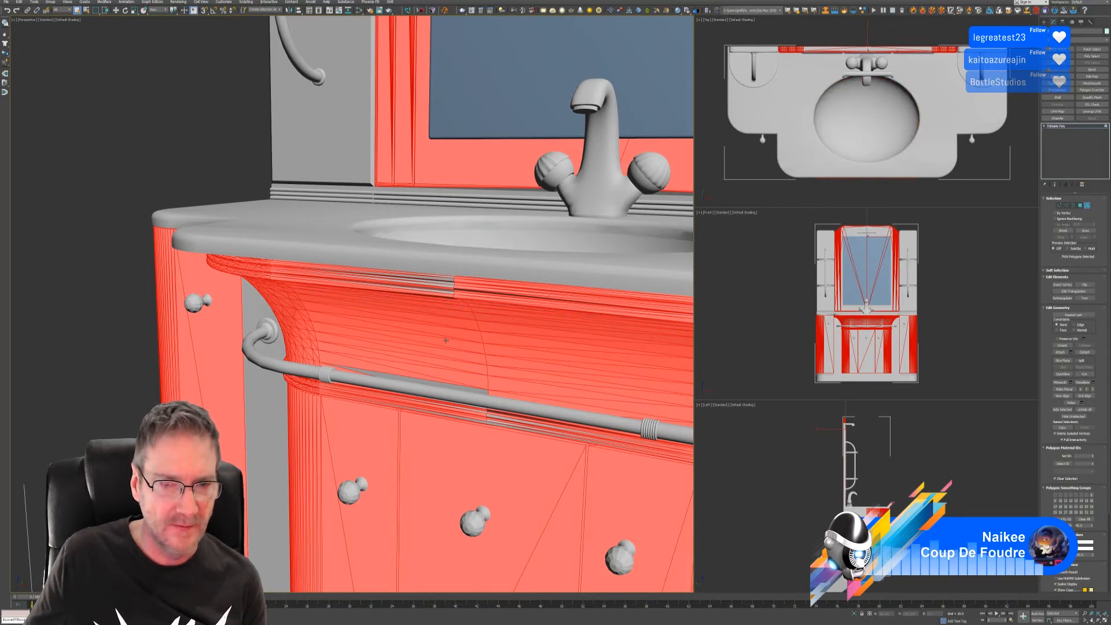
# Step: Add the remaining moulding strips along the apron's upper edge, beneath the countertop, to the element selection
pyautogui.scroll(6, 446, 340)
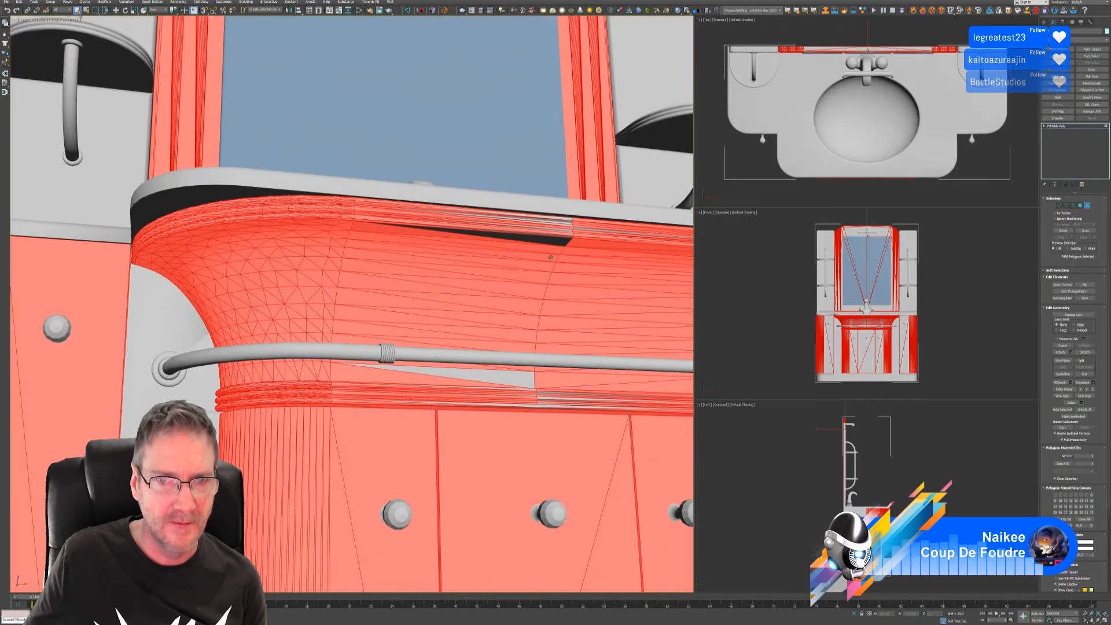
pyautogui.keyDown('ctrl'); pyautogui.click(552, 242); pyautogui.keyUp('ctrl')
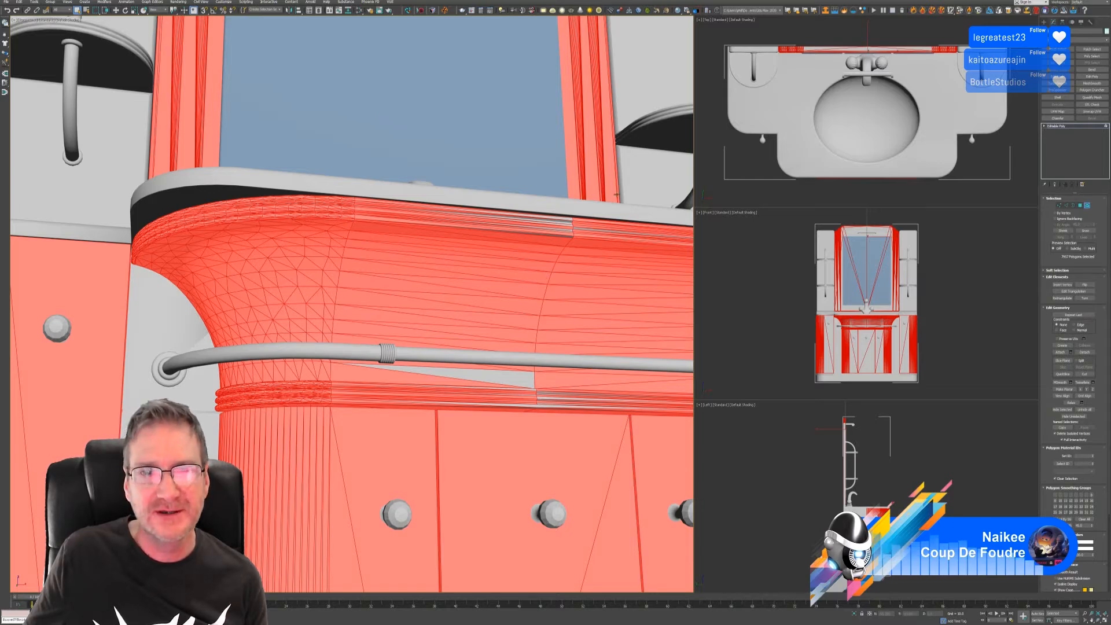
pyautogui.scroll(3, 546, 275)
pyautogui.keyDown('ctrl'); pyautogui.click(506, 256); pyautogui.keyUp('ctrl')
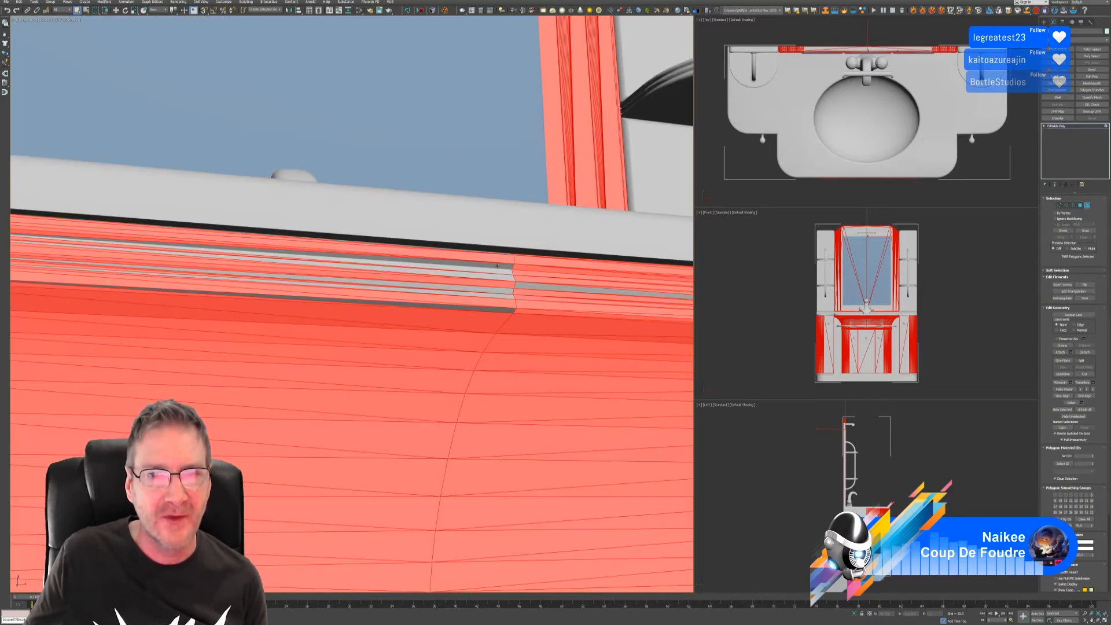
pyautogui.keyDown('ctrl'); pyautogui.click(494, 269); pyautogui.keyUp('ctrl')
pyautogui.keyDown('ctrl'); pyautogui.click(490, 276); pyautogui.keyUp('ctrl')
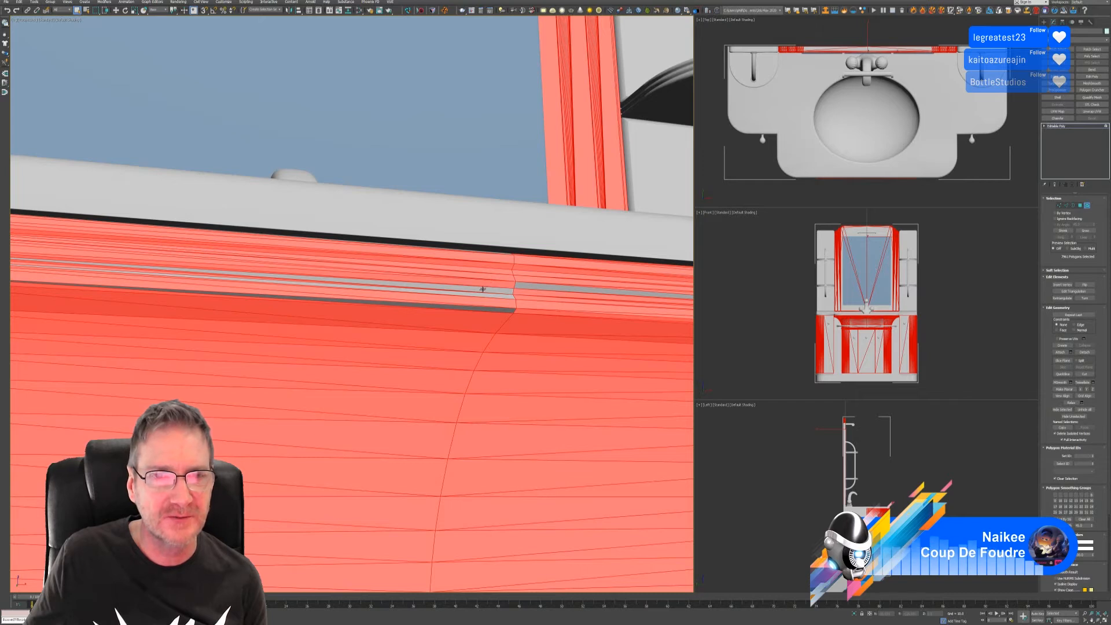
pyautogui.keyDown('ctrl'); pyautogui.click(482, 289); pyautogui.keyUp('ctrl')
pyautogui.keyDown('ctrl'); pyautogui.click(486, 296); pyautogui.keyUp('ctrl')
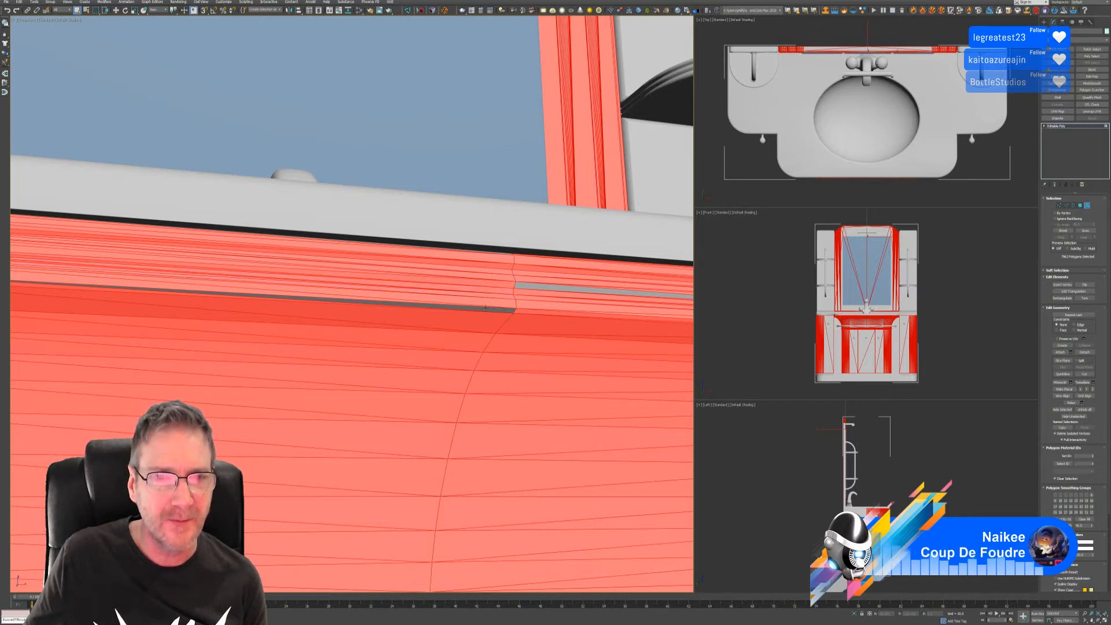
pyautogui.keyDown('ctrl'); pyautogui.click(484, 309); pyautogui.keyUp('ctrl')
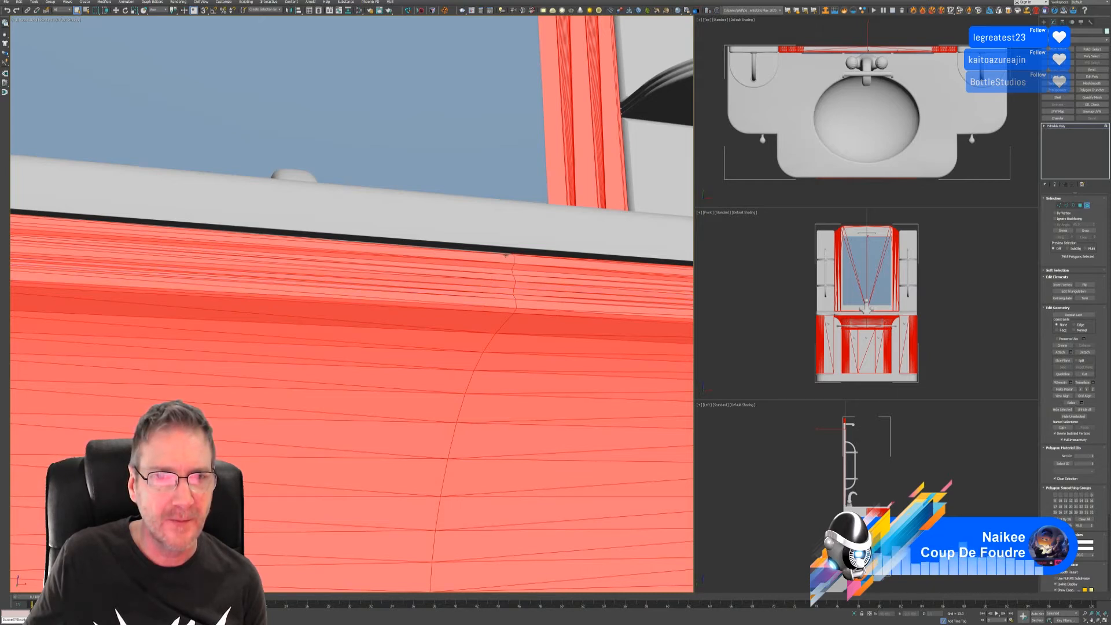
# Step: Add the moulding strips between the curved apron and the central doors to the element selection
pyautogui.moveTo(441, 496); pyautogui.dragTo(539, 176, button='middle')
pyautogui.keyDown('ctrl'); pyautogui.click(535, 370); pyautogui.keyUp('ctrl')
pyautogui.keyDown('ctrl'); pyautogui.click(530, 379); pyautogui.keyUp('ctrl')
pyautogui.keyDown('ctrl'); pyautogui.click(536, 384); pyautogui.keyUp('ctrl')
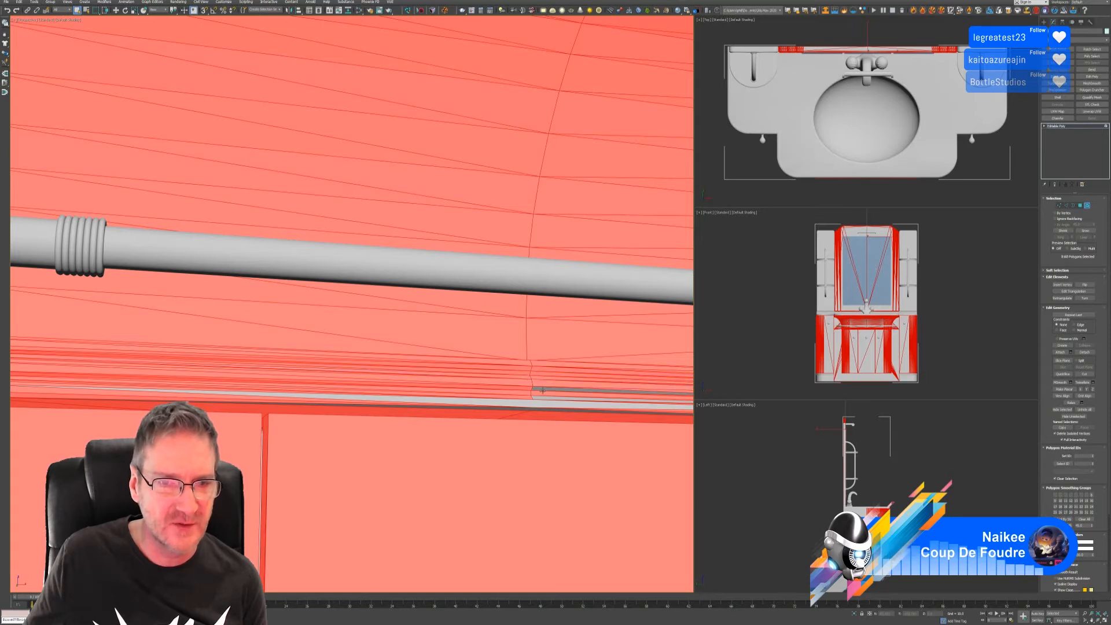
pyautogui.keyDown('ctrl'); pyautogui.click(540, 396); pyautogui.keyUp('ctrl')
pyautogui.keyDown('ctrl'); pyautogui.click(534, 402); pyautogui.keyUp('ctrl')
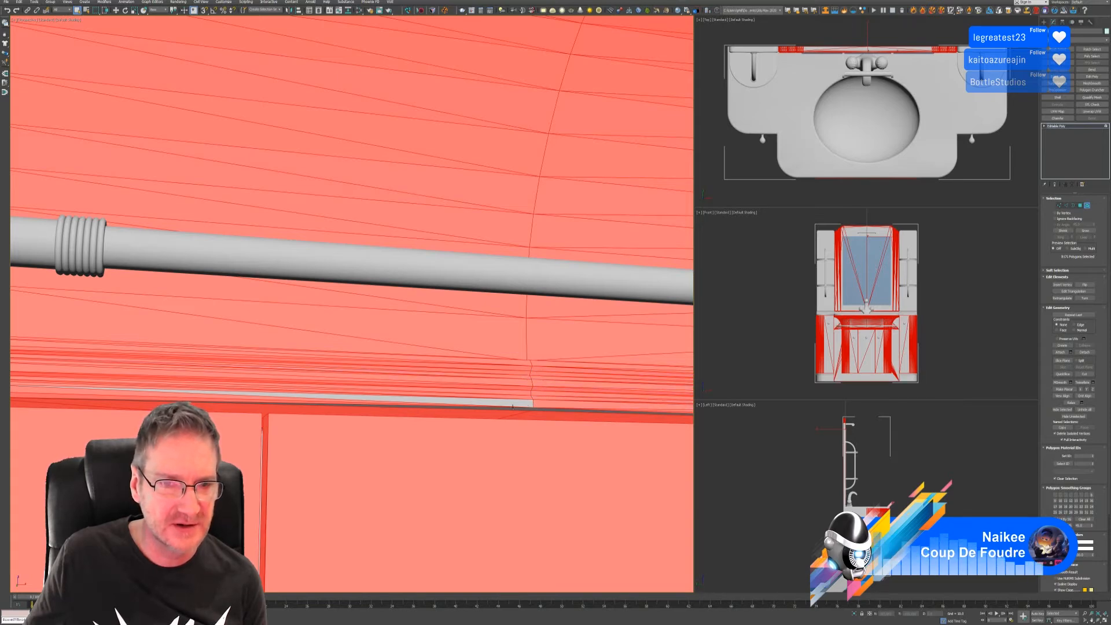
pyautogui.keyDown('ctrl'); pyautogui.click(508, 403); pyautogui.keyUp('ctrl')
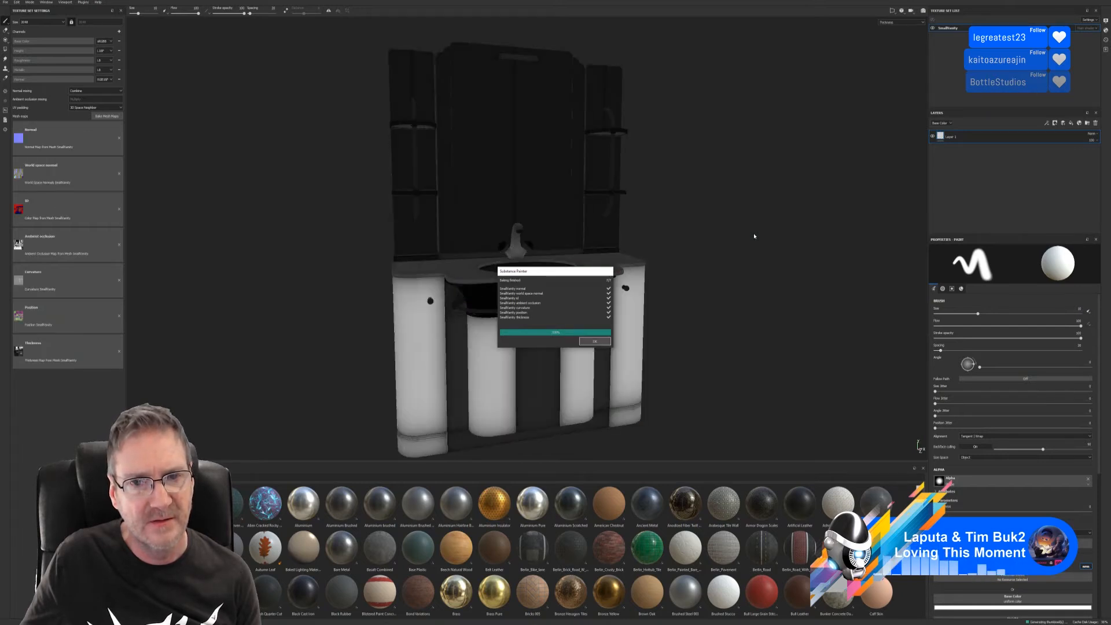
# Step: In Substance Painter, close the finished mesh map bake and remove the ambient occlusion map from the texture set
pyautogui.click(595, 340)
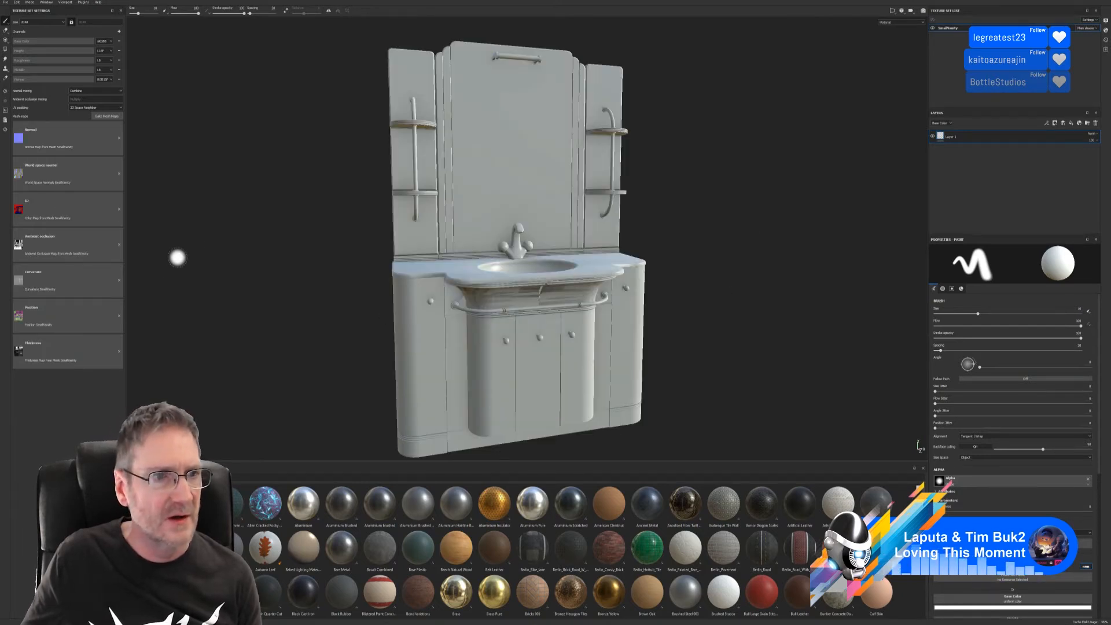
pyautogui.click(35, 212)
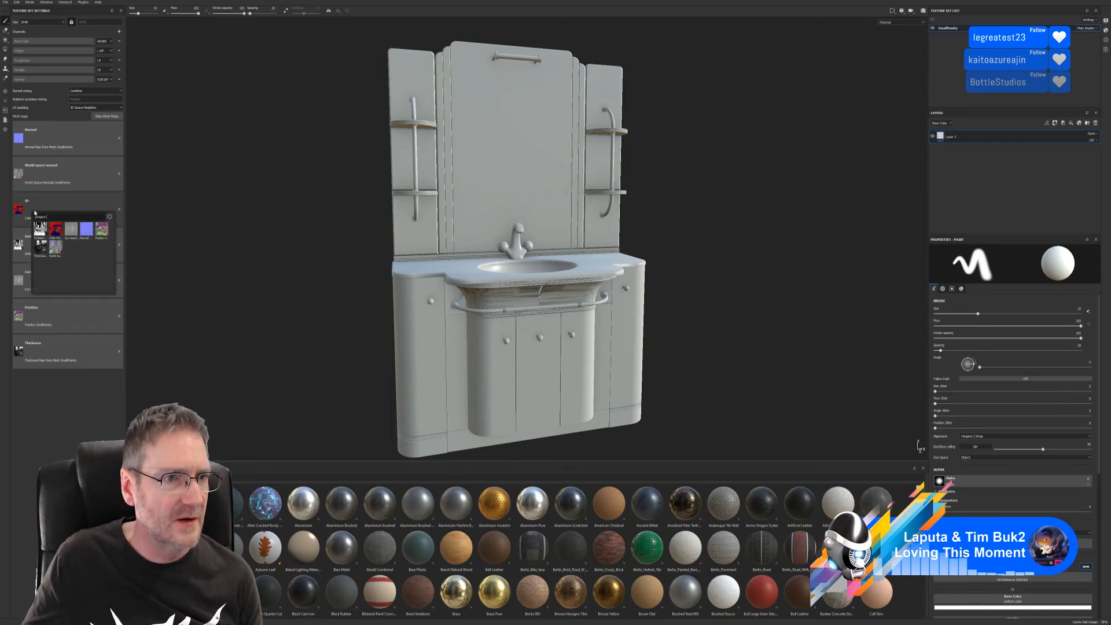
pyautogui.moveTo(57, 230)
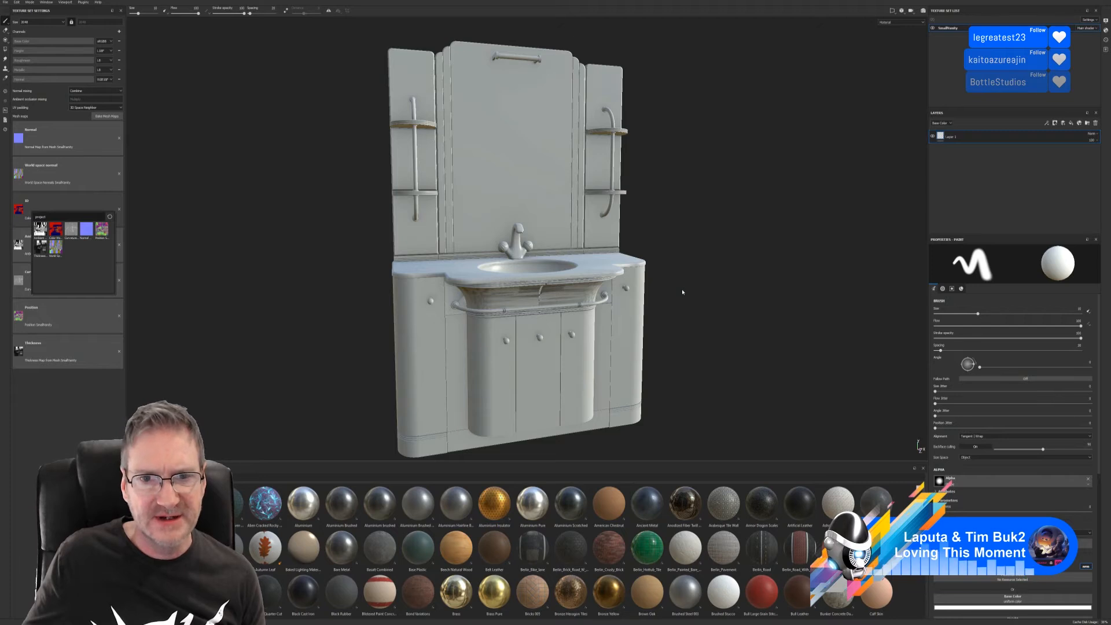
pyautogui.click(734, 268)
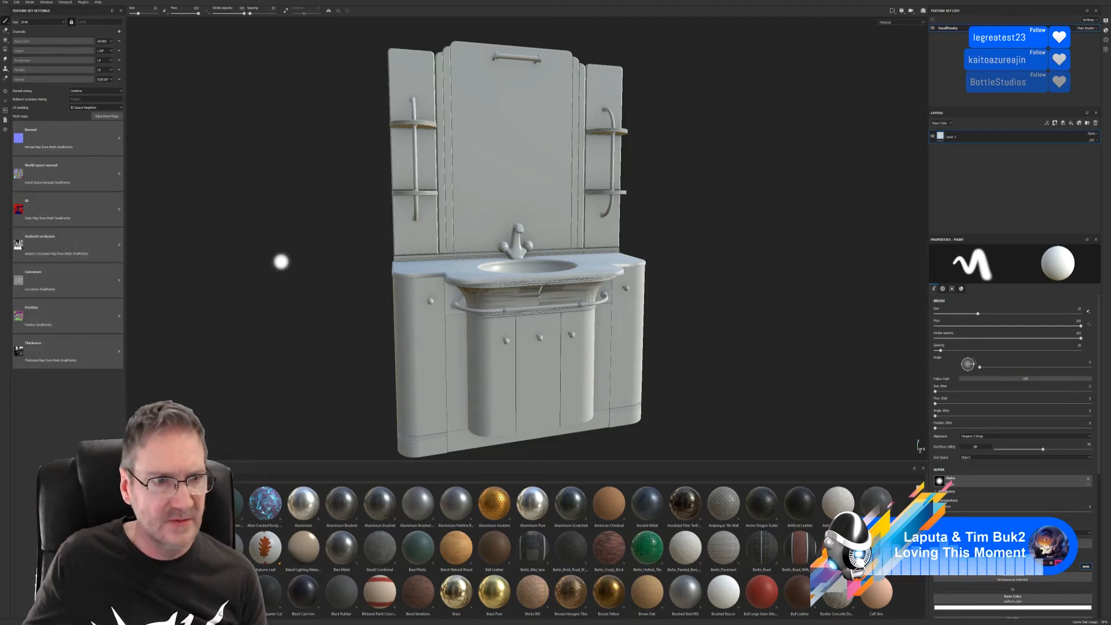
pyautogui.click(119, 244)
# Step: Examine the shading of the curved apron and its mouldings beneath the countertop from several angles
pyautogui.moveTo(757, 232)
pyautogui.keyDown('alt'); pyautogui.mouseDown()
pyautogui.moveTo(641, 261)
pyautogui.moveTo(741, 231)
pyautogui.moveTo(752, 240)
pyautogui.moveTo(687, 209)
pyautogui.moveTo(677, 162)
pyautogui.moveTo(724, 164)
pyautogui.moveTo(657, 265)
pyautogui.mouseUp(); pyautogui.keyUp('alt')
pyautogui.keyDown('alt'); pyautogui.moveTo(657, 266); pyautogui.dragTo(787, 264, button='right'); pyautogui.keyUp('alt')
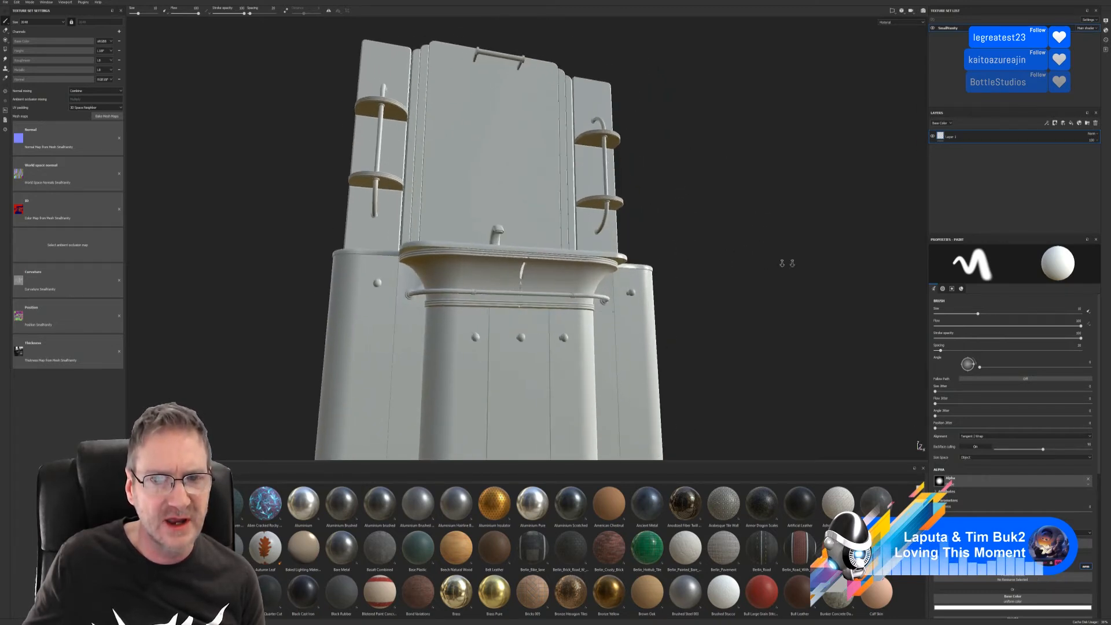
pyautogui.keyDown('alt'); pyautogui.moveTo(783, 263); pyautogui.dragTo(849, 237); pyautogui.keyUp('alt')
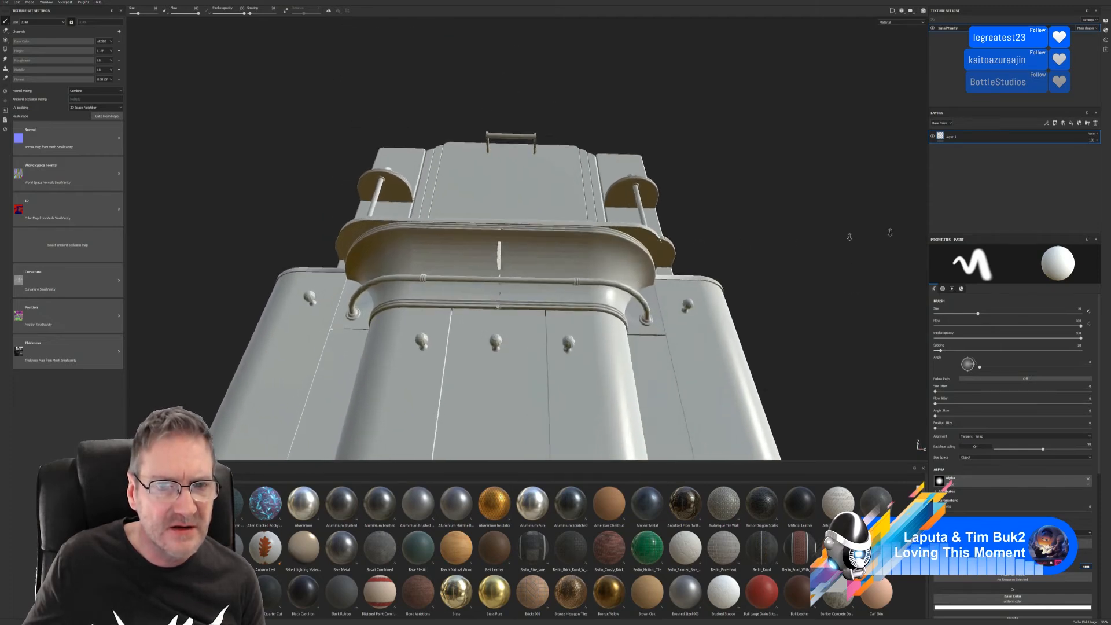
pyautogui.keyDown('alt'); pyautogui.moveTo(850, 237); pyautogui.dragTo(890, 233, button='right'); pyautogui.keyUp('alt')
pyautogui.moveTo(596, 263)
pyautogui.keyDown('alt'); pyautogui.mouseDown()
pyautogui.moveTo(557, 247)
pyautogui.moveTo(733, 297)
pyautogui.moveTo(757, 330)
pyautogui.moveTo(499, 302)
pyautogui.mouseUp(); pyautogui.keyUp('alt')
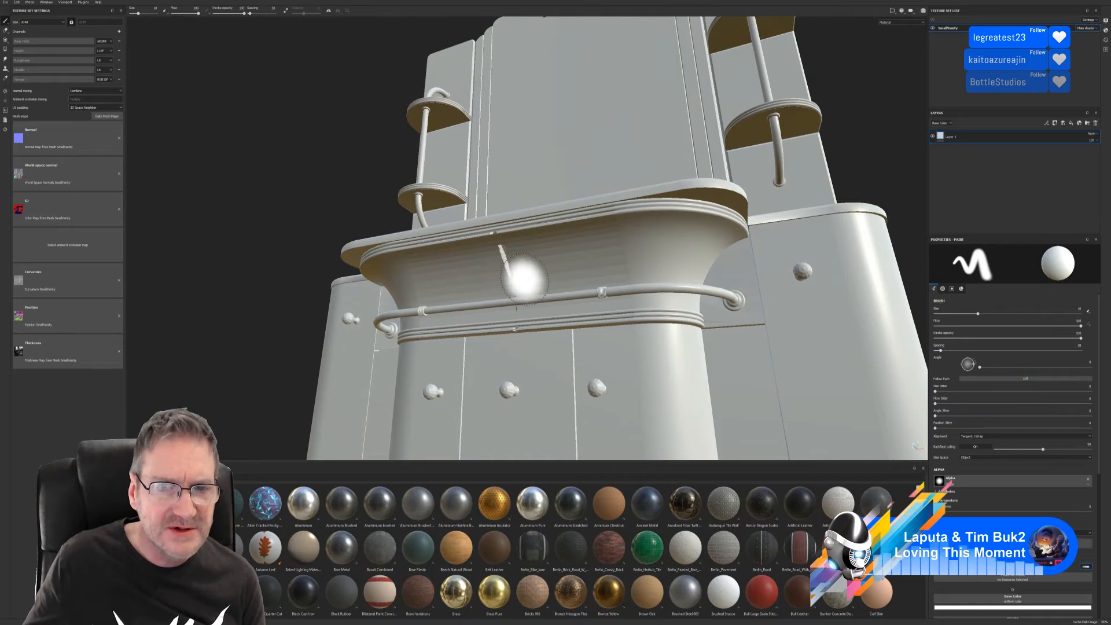
pyautogui.keyDown('alt'); pyautogui.moveTo(526, 286); pyautogui.dragTo(867, 266, button='right'); pyautogui.keyUp('alt')
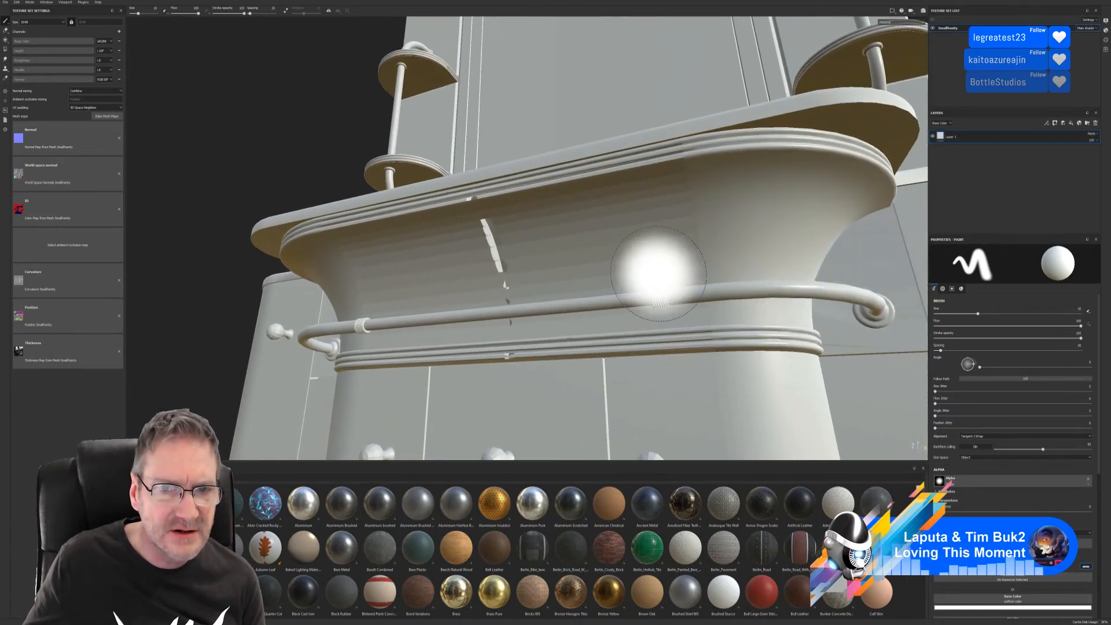
pyautogui.moveTo(657, 275)
pyautogui.keyDown('alt'); pyautogui.mouseDown()
pyautogui.moveTo(738, 292)
pyautogui.moveTo(810, 251)
pyautogui.moveTo(836, 291)
pyautogui.moveTo(685, 290)
pyautogui.mouseUp(); pyautogui.keyUp('alt')
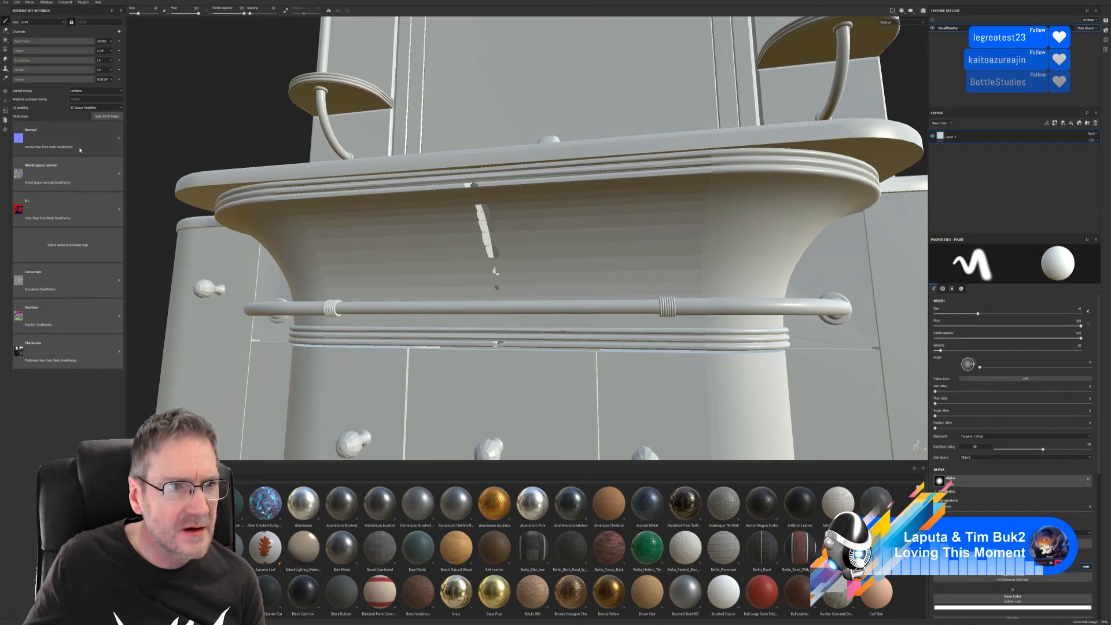
pyautogui.keyDown('alt'); pyautogui.moveTo(434, 321); pyautogui.dragTo(507, 287); pyautogui.keyUp('alt')
pyautogui.scroll(-5, 471, 318)
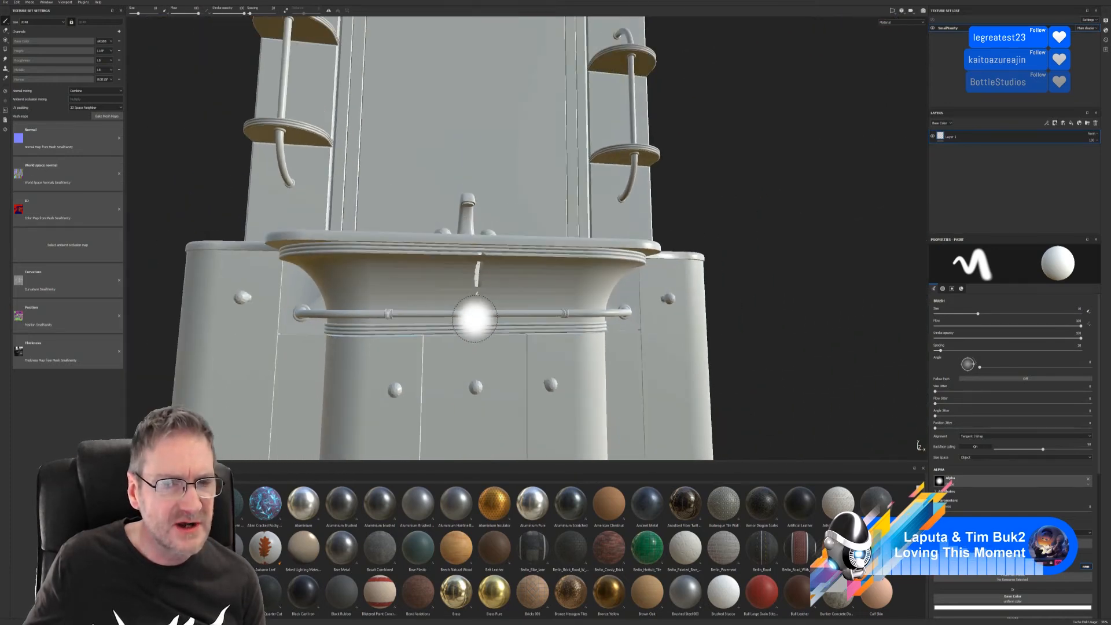
pyautogui.keyDown('alt'); pyautogui.moveTo(718, 242); pyautogui.dragTo(528, 256); pyautogui.keyUp('alt')
pyautogui.keyDown('alt'); pyautogui.moveTo(712, 315); pyautogui.dragTo(833, 245); pyautogui.keyUp('alt')
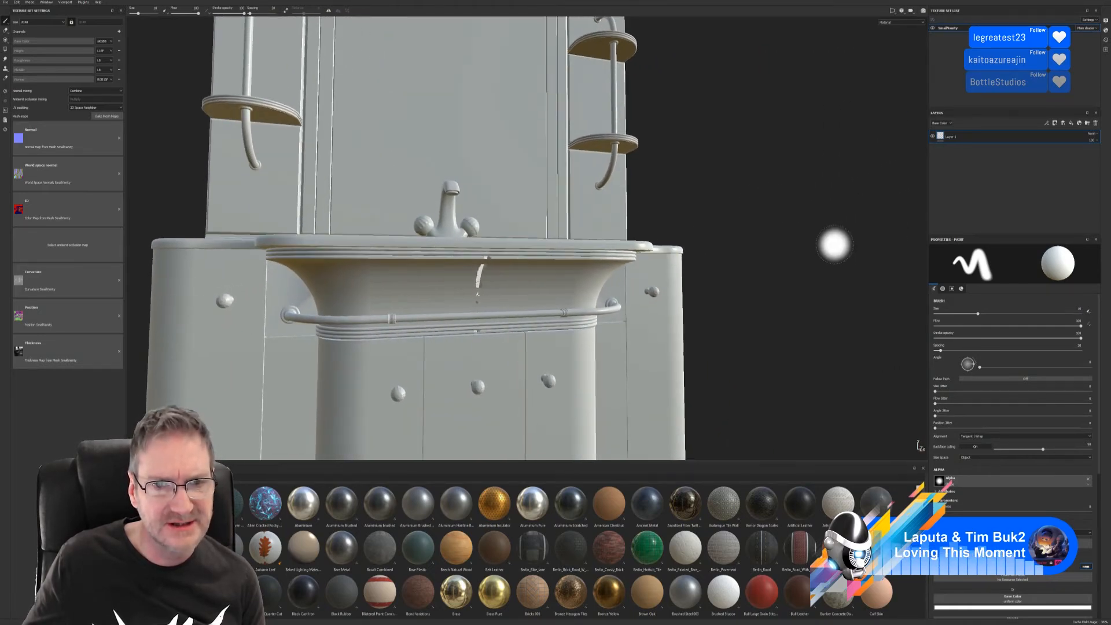
pyautogui.scroll(-3, 731, 316)
pyautogui.keyDown('alt'); pyautogui.moveTo(685, 289); pyautogui.dragTo(714, 209); pyautogui.keyUp('alt')
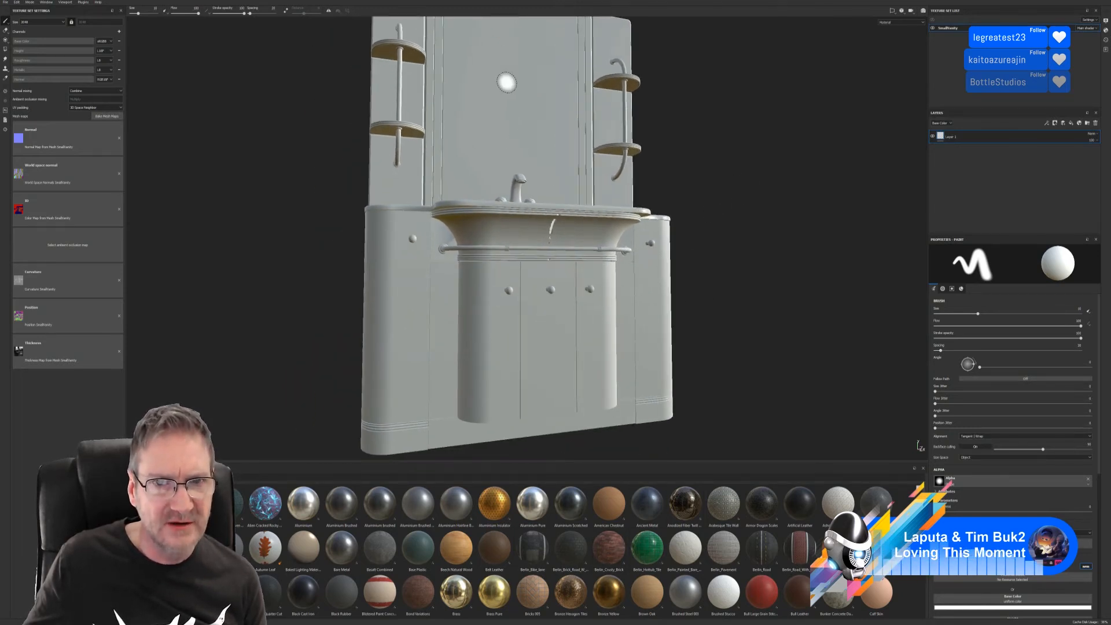
# Step: Find the Wood Walnut material in the asset library and apply it as a fill to the whole washstand
pyautogui.scroll(-8, 713, 530)
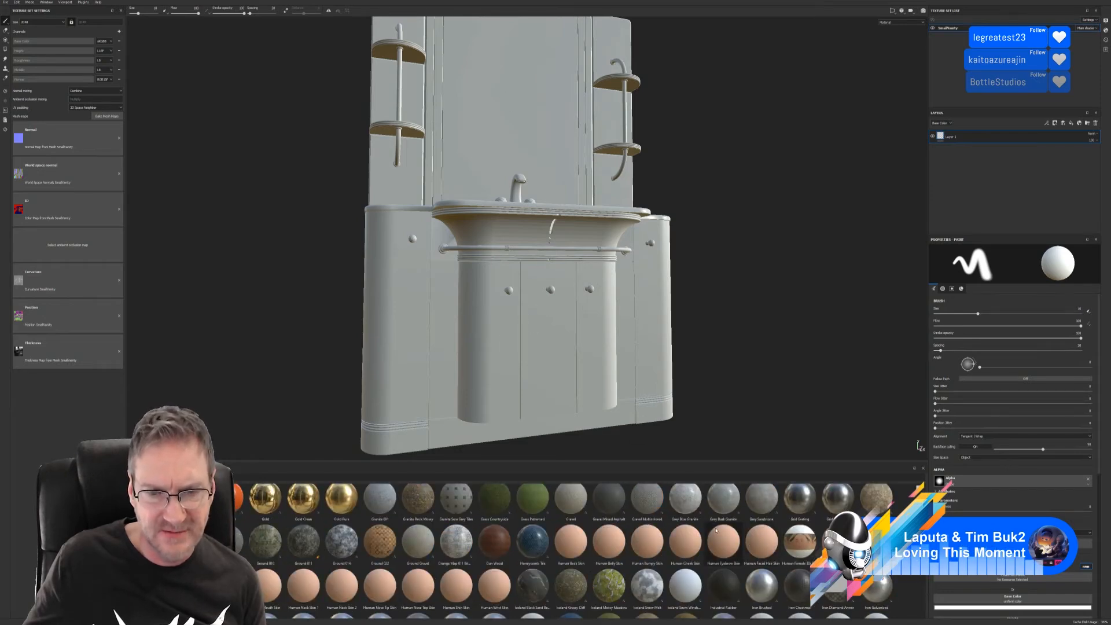
pyautogui.scroll(-4, 710, 529)
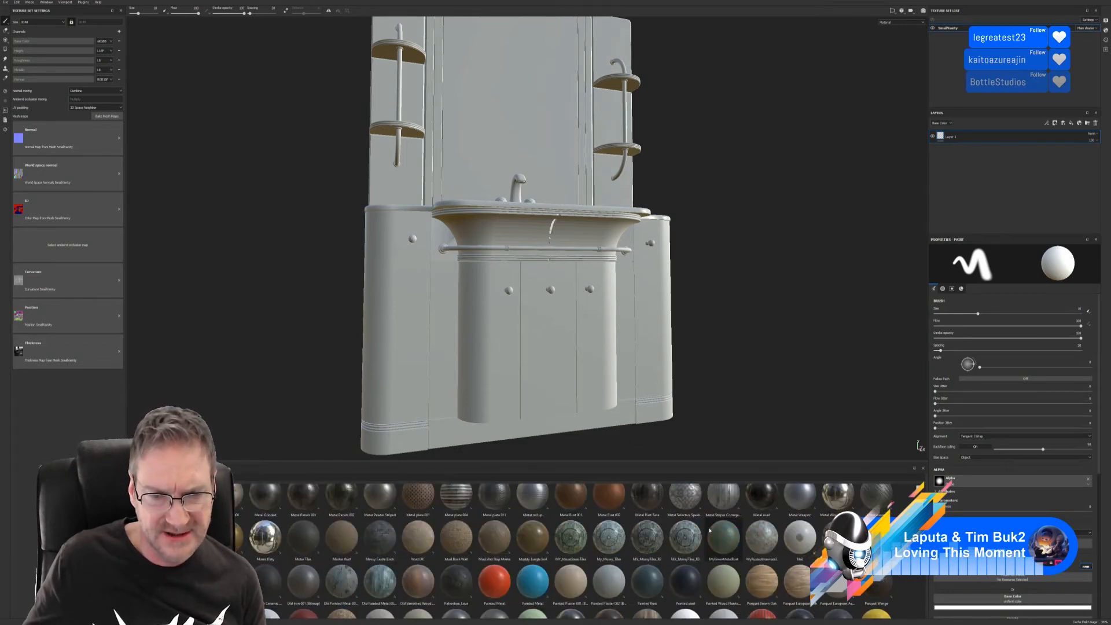
pyautogui.scroll(-4, 710, 530)
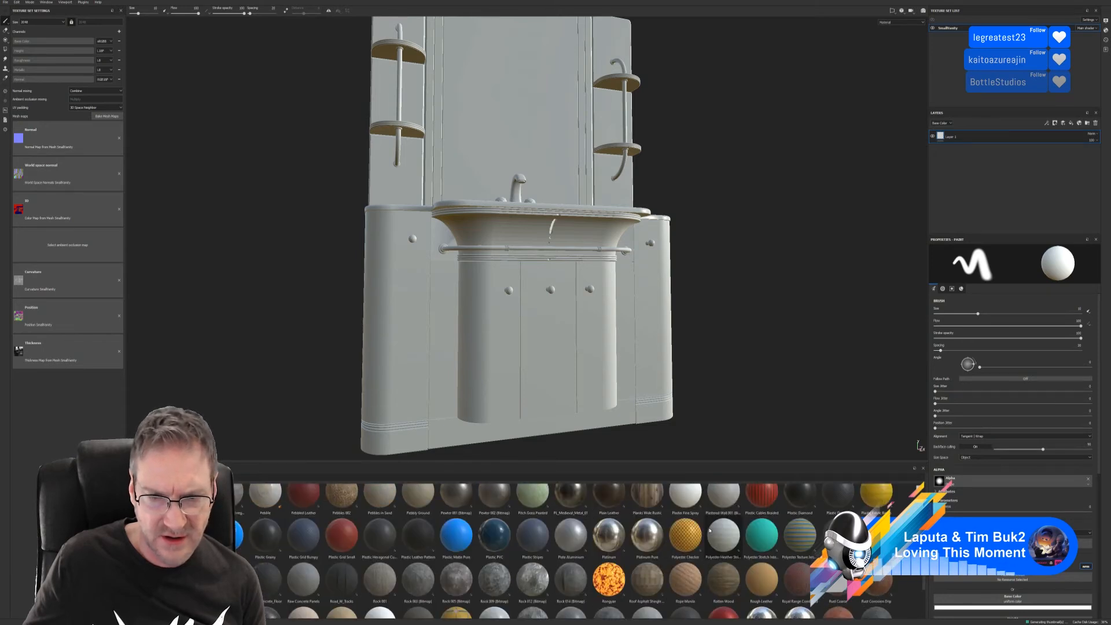
pyautogui.scroll(-4, 697, 544)
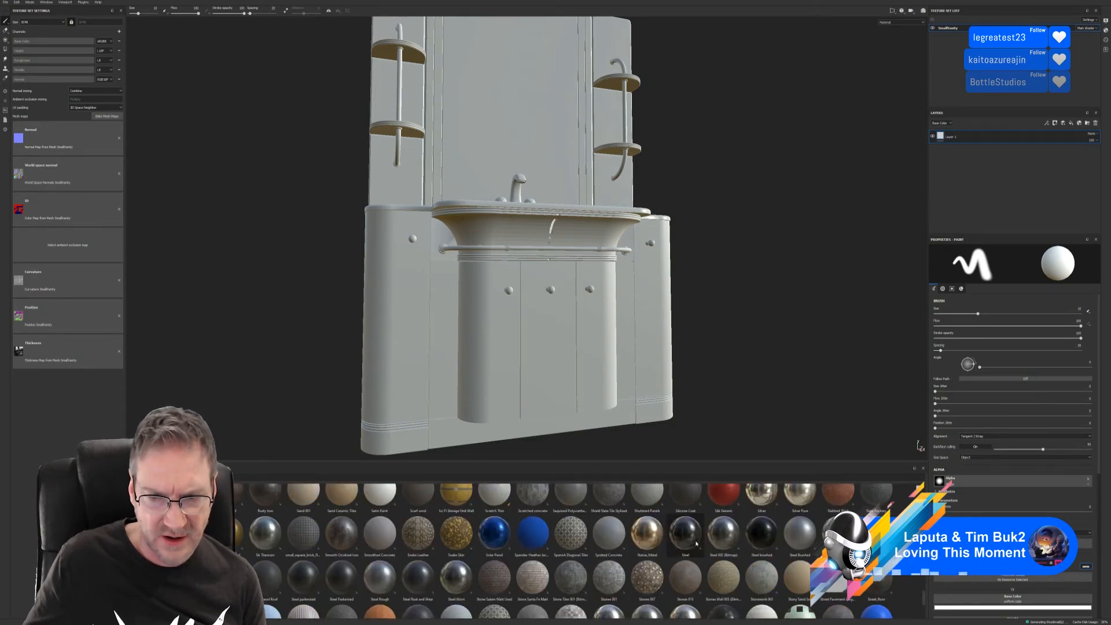
pyautogui.scroll(-4, 697, 543)
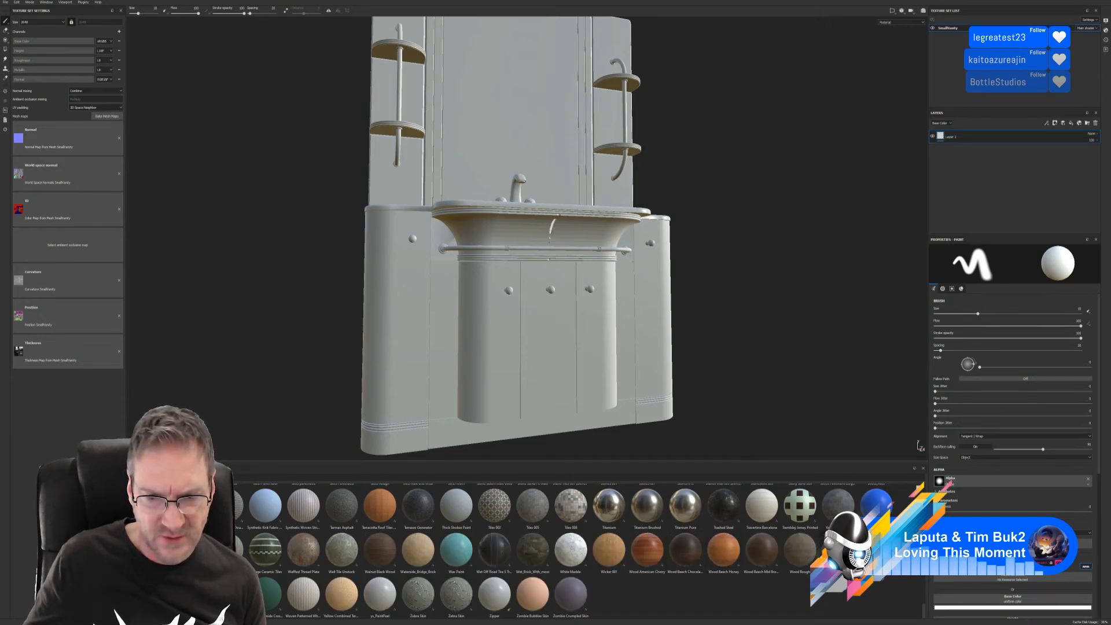
pyautogui.moveTo(876, 550)
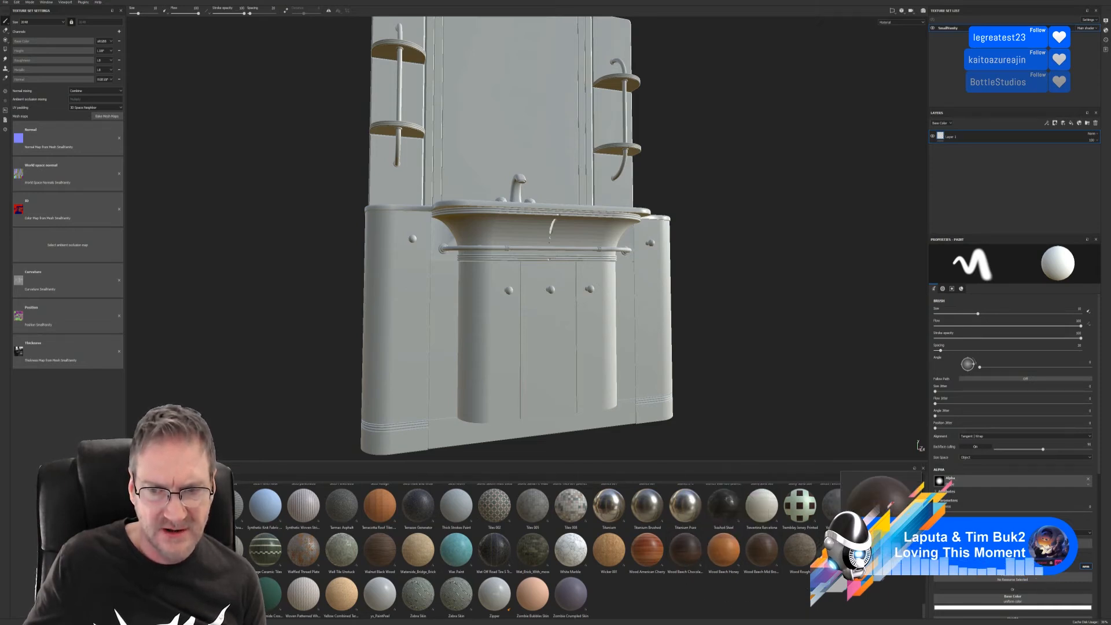
pyautogui.moveTo(838, 549); pyautogui.dragTo(569, 342)
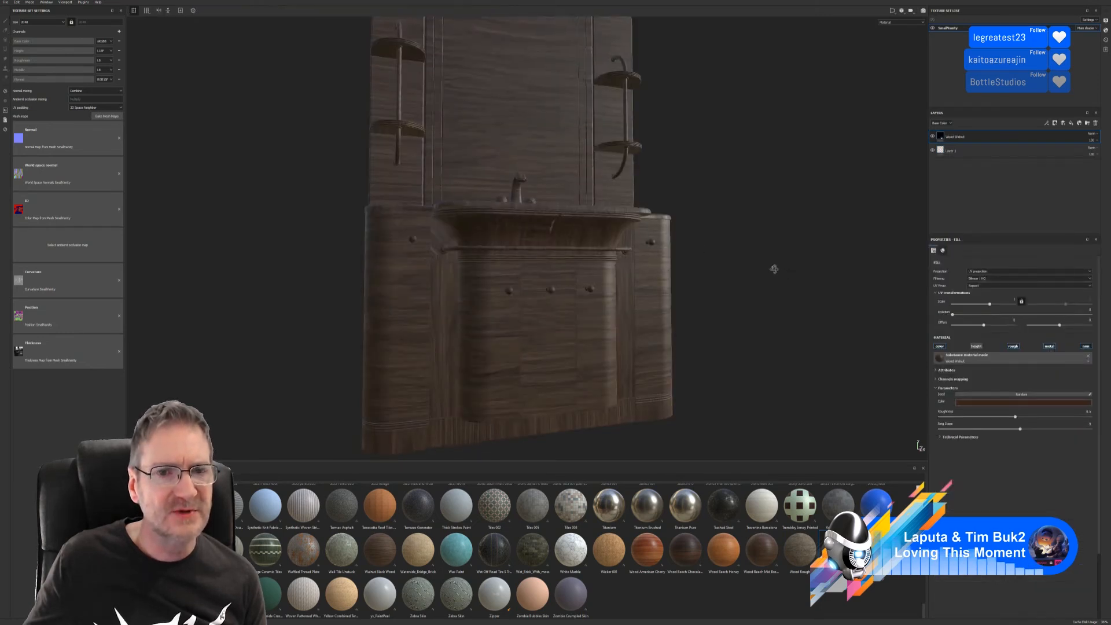
pyautogui.keyDown('alt'); pyautogui.moveTo(774, 266); pyautogui.dragTo(816, 312); pyautogui.keyUp('alt')
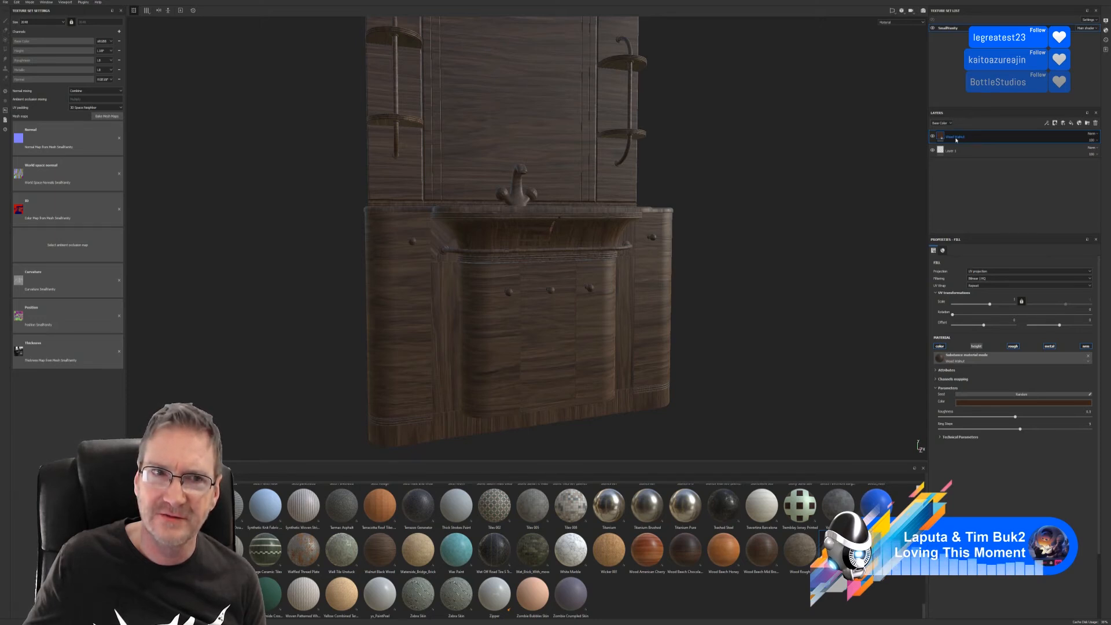
# Step: Mask the Wood Walnut layer by colour selection, picking the blue ID colour of the doors, and inspect the curved apron
pyautogui.rightClick(956, 139)
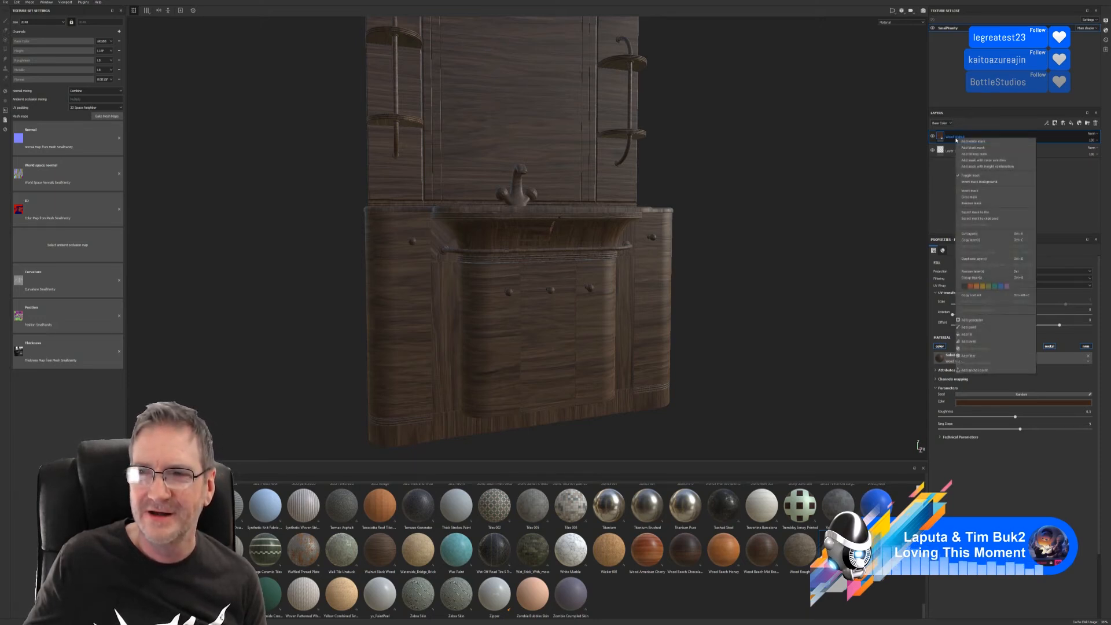
pyautogui.click(999, 160)
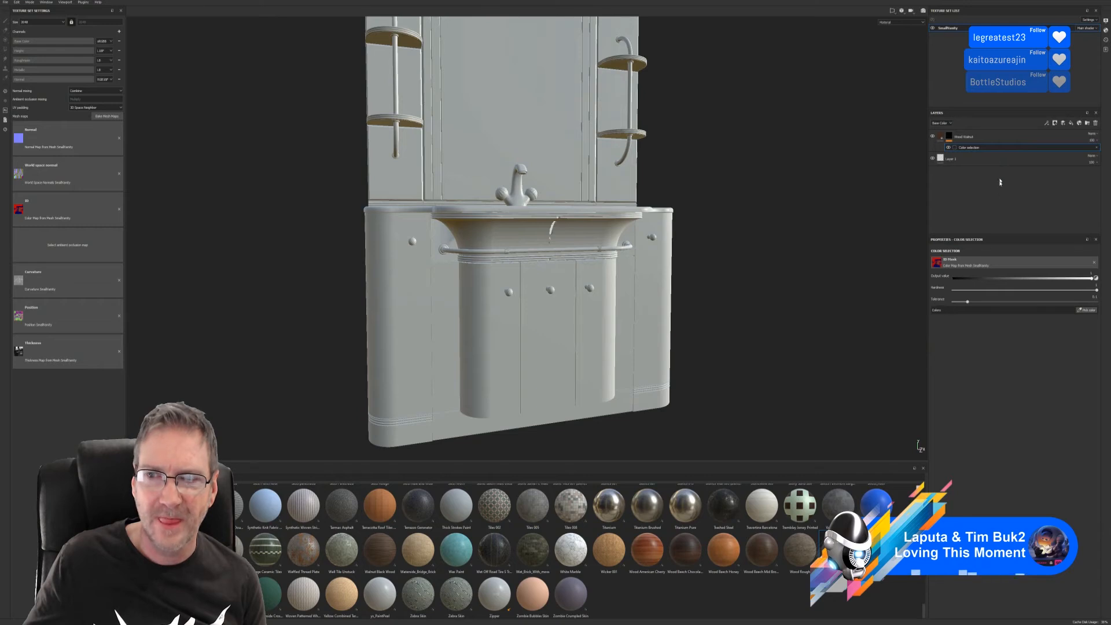
pyautogui.click(1092, 311)
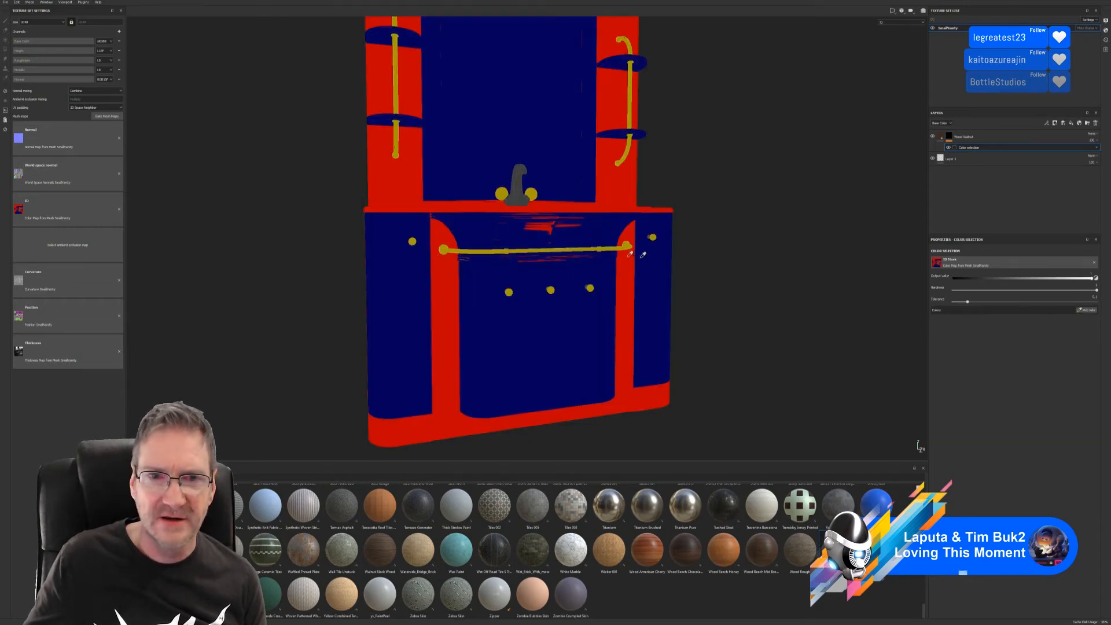
pyautogui.click(571, 318)
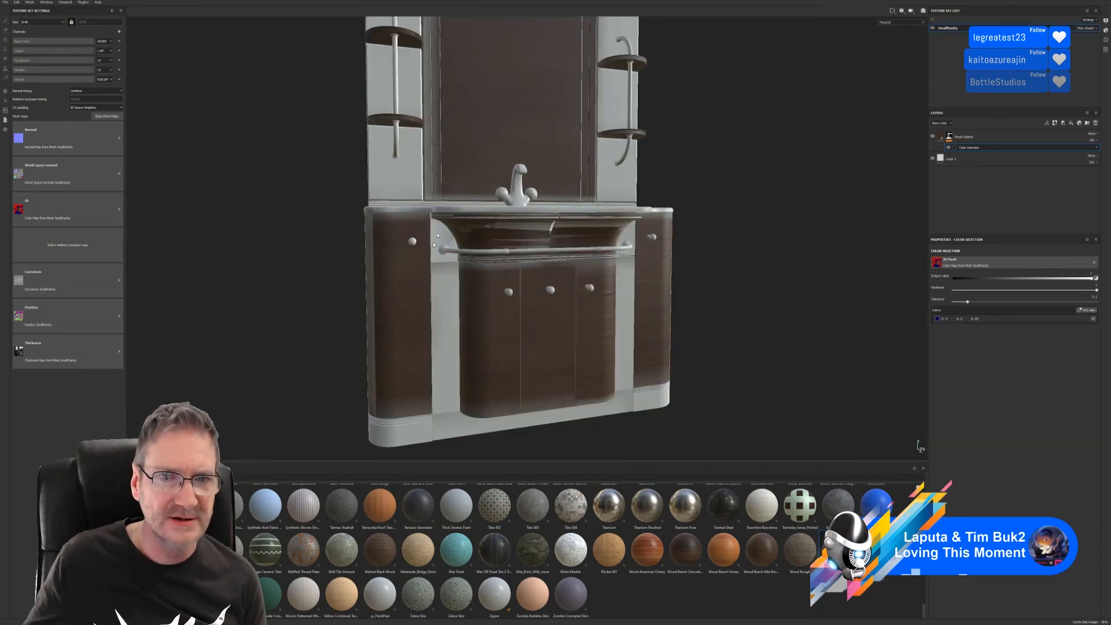
pyautogui.keyDown('alt'); pyautogui.moveTo(779, 284); pyautogui.dragTo(732, 246); pyautogui.keyUp('alt')
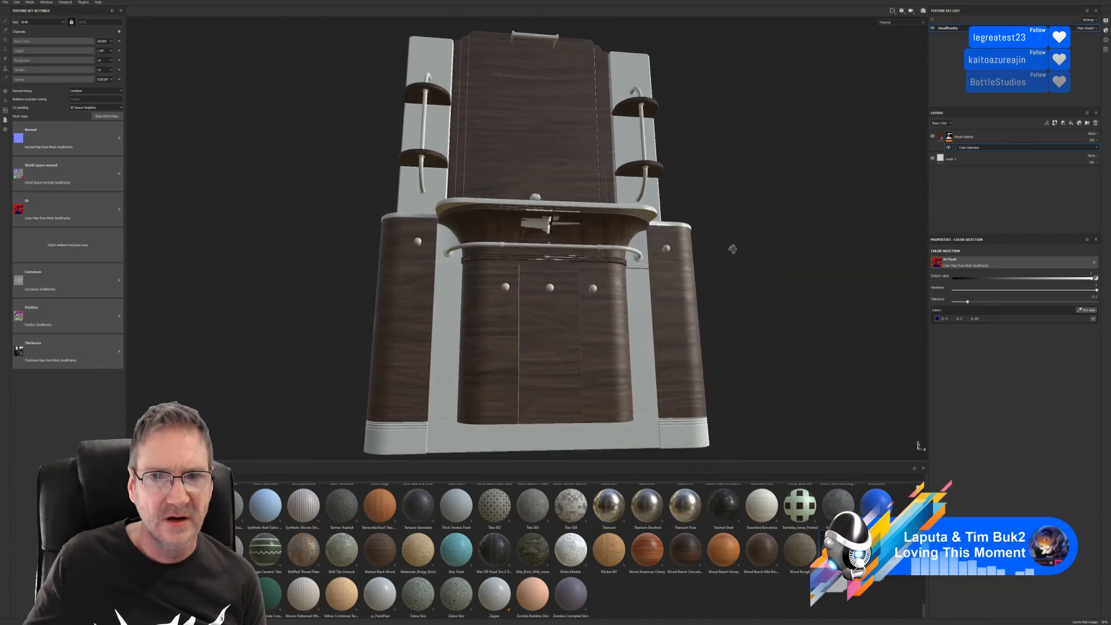
pyautogui.scroll(5, 541, 230)
pyautogui.keyDown('alt'); pyautogui.moveTo(541, 231); pyautogui.dragTo(498, 221); pyautogui.keyUp('alt')
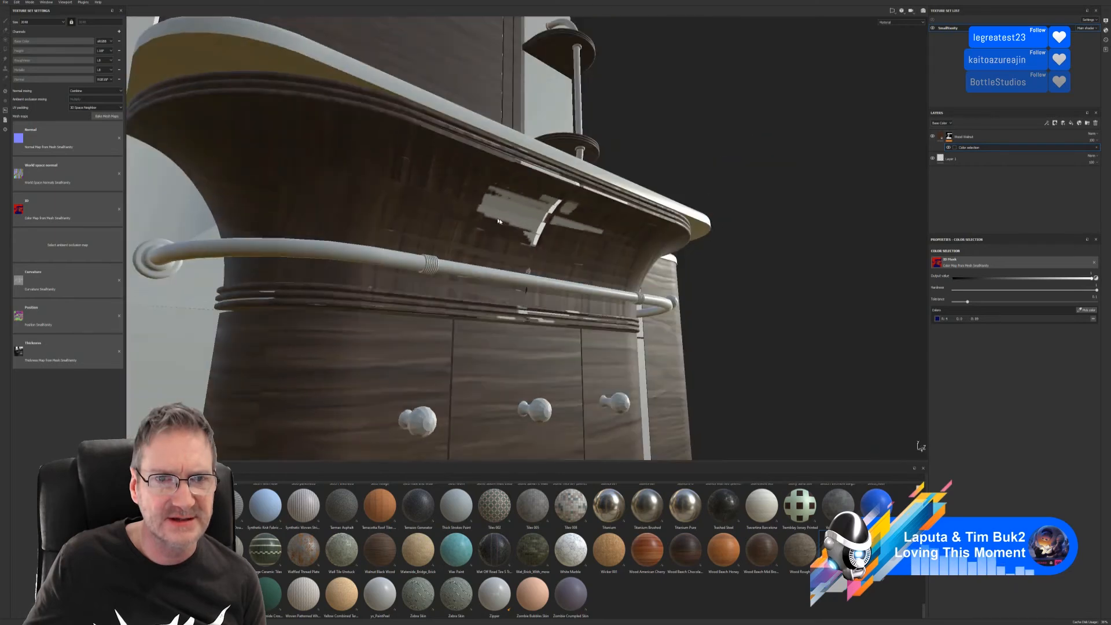
pyautogui.keyDown('alt'); pyautogui.moveTo(608, 221); pyautogui.dragTo(452, 251); pyautogui.keyUp('alt')
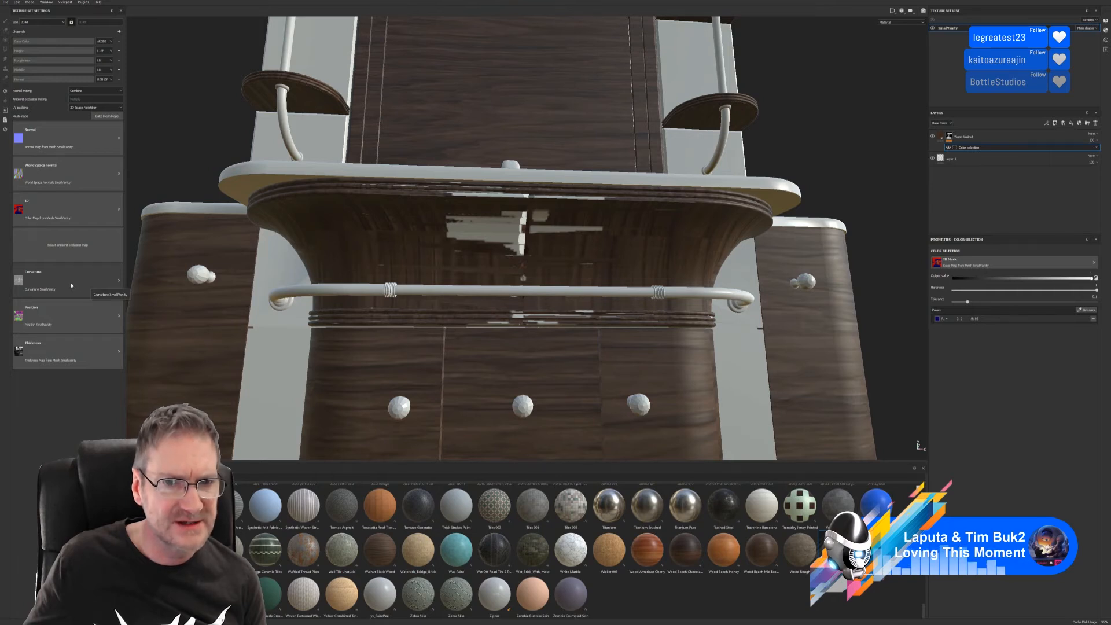
# Step: Try assigning other baked project maps, such as the normal map, to the curvature mesh map
pyautogui.click(45, 280)
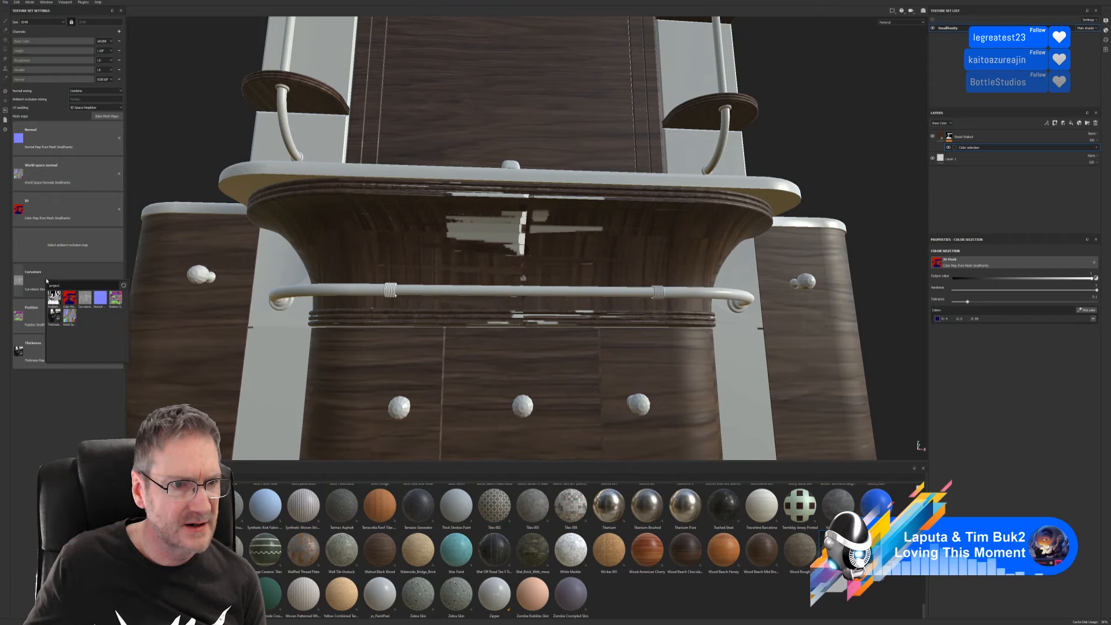
pyautogui.click(101, 295)
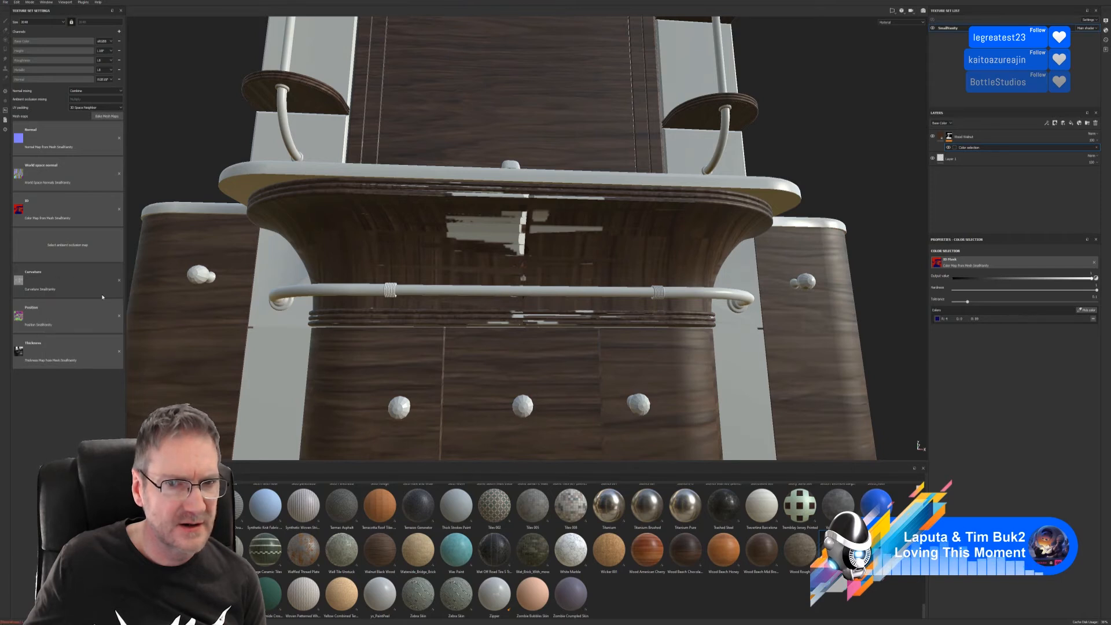
pyautogui.click(51, 284)
pyautogui.click(100, 296)
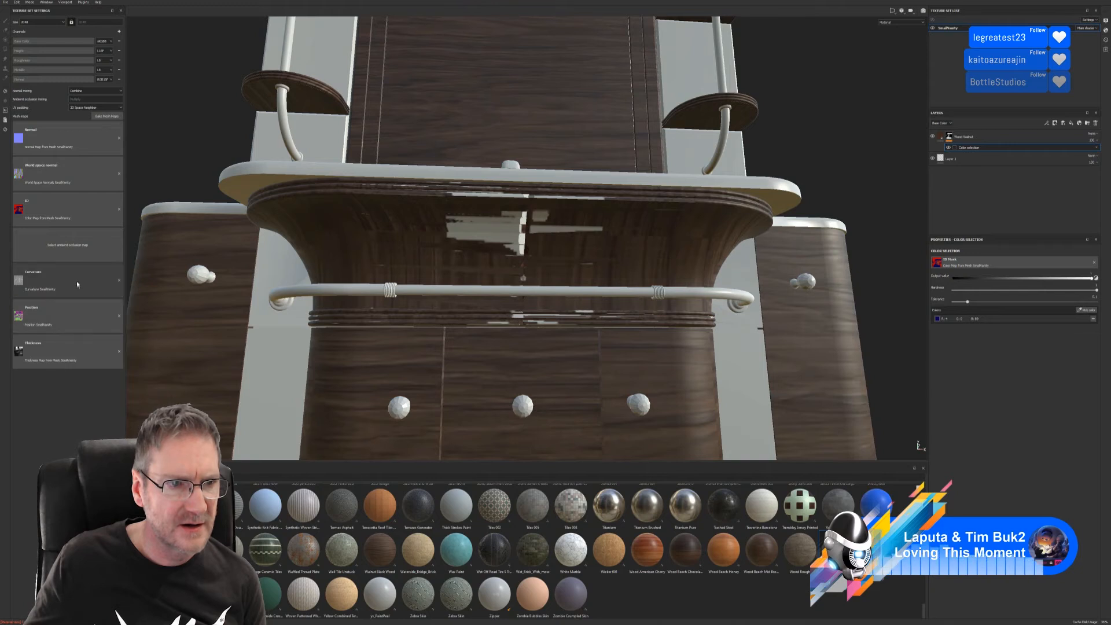
pyautogui.click(24, 282)
pyautogui.click(66, 300)
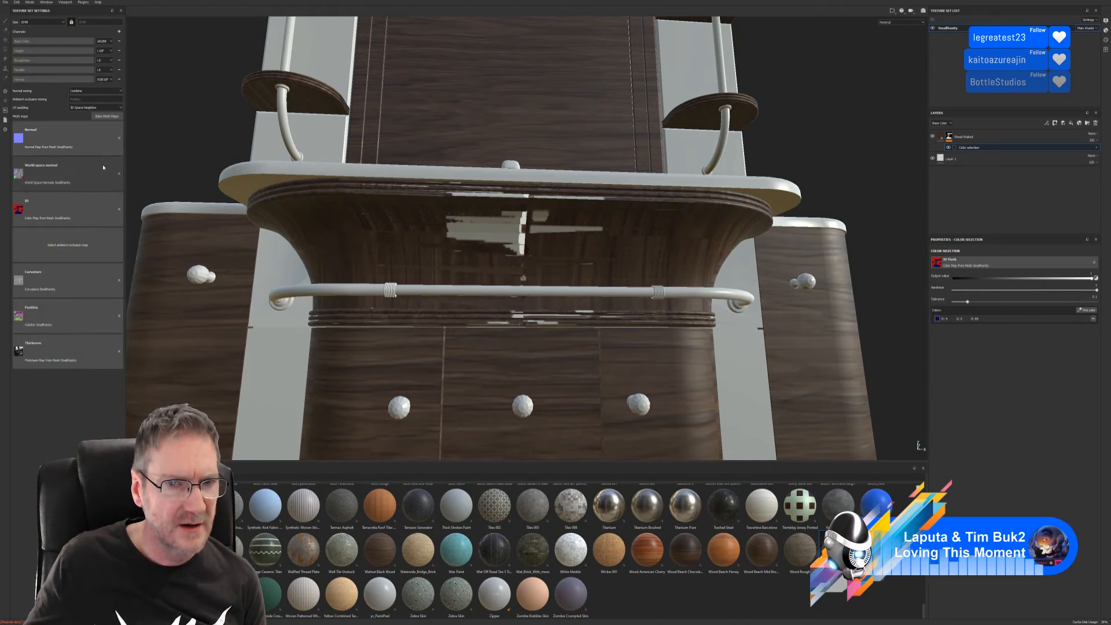
# Step: Try removing the curvature, thickness and world space normal mesh maps one by one, undoing each removal
pyautogui.click(119, 281)
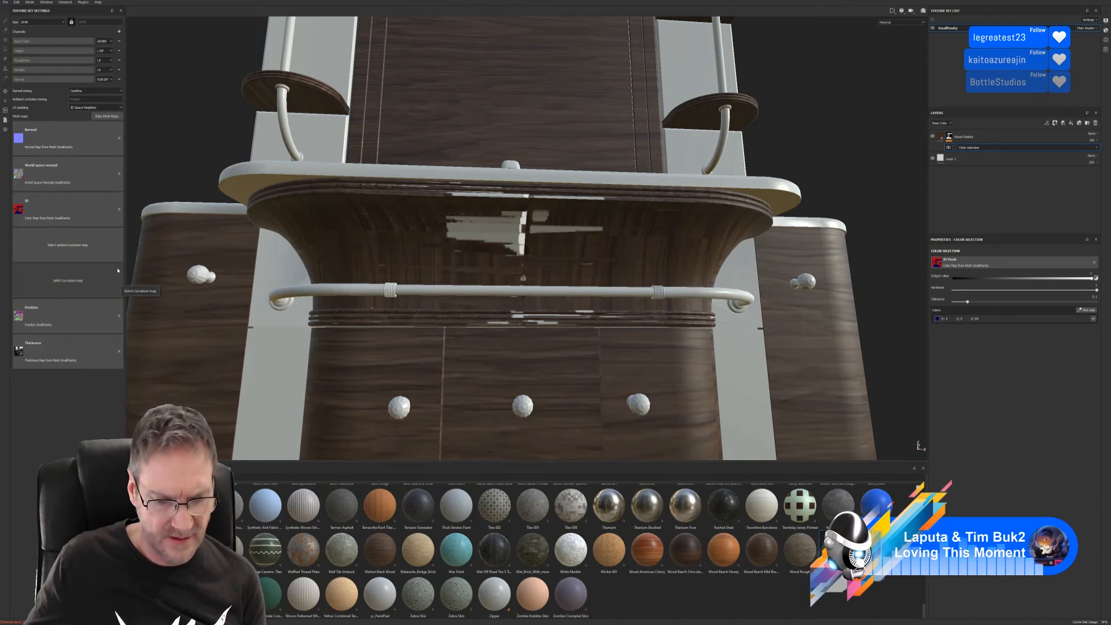
pyautogui.hotkey('ctrl', 'z')
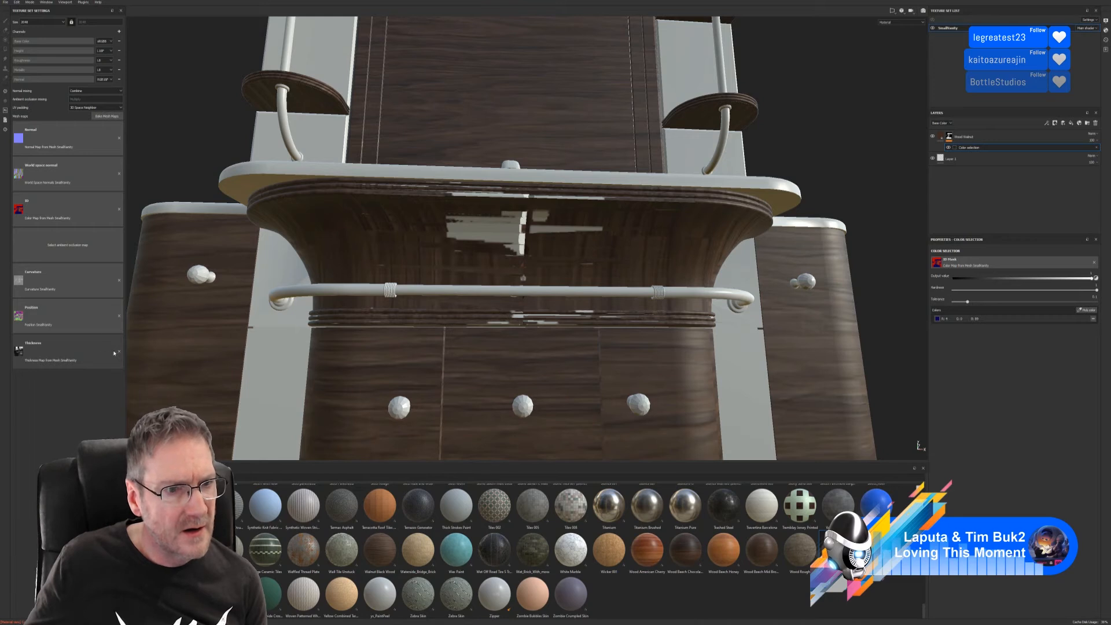
pyautogui.click(119, 352)
pyautogui.hotkey('ctrl', 'z')
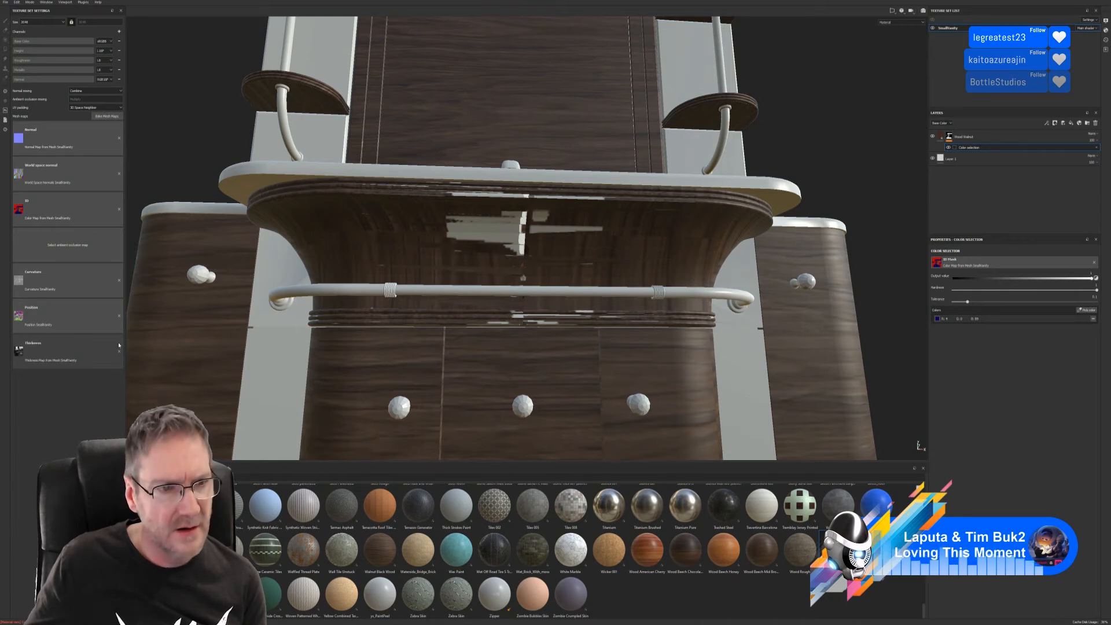
pyautogui.click(119, 173)
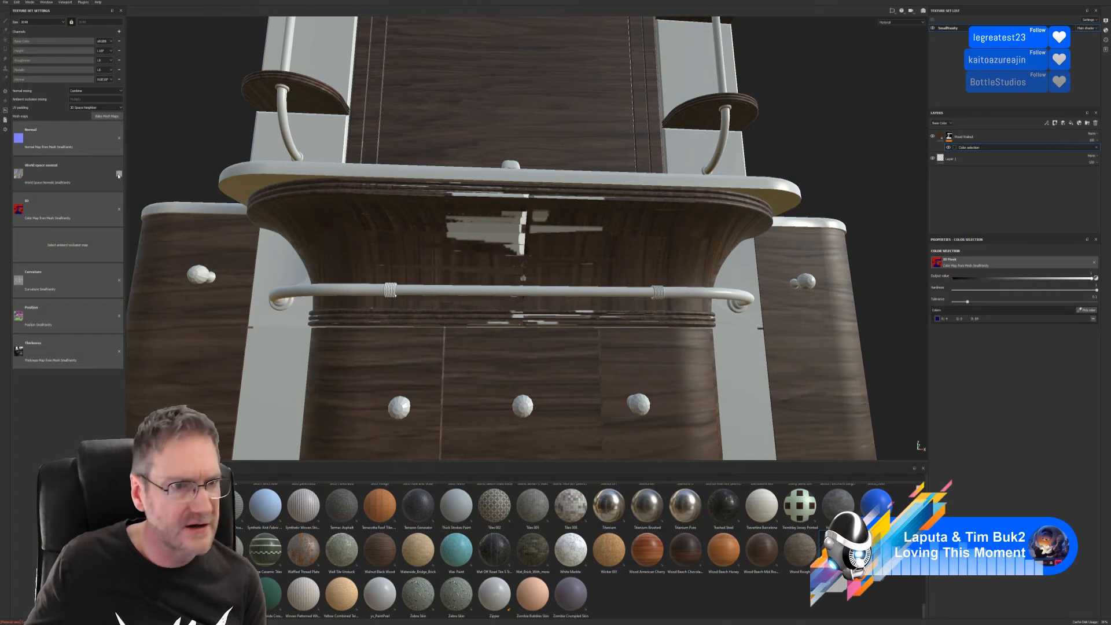
pyautogui.hotkey('ctrl', 'z')
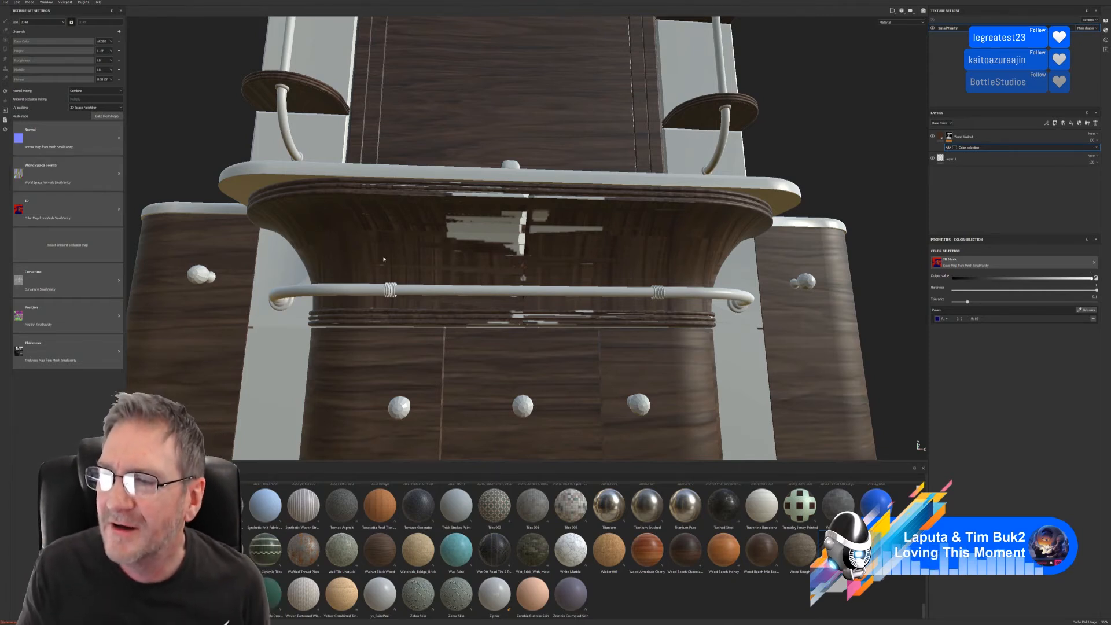
# Step: Examine the wood mask on the curved apron and its mouldings from several angles and distances
pyautogui.keyDown('alt'); pyautogui.moveTo(383, 259); pyautogui.dragTo(530, 318); pyautogui.keyUp('alt')
pyautogui.keyDown('alt'); pyautogui.moveTo(531, 318); pyautogui.dragTo(519, 379, button='right'); pyautogui.keyUp('alt')
pyautogui.keyDown('alt'); pyautogui.moveTo(519, 380); pyautogui.dragTo(512, 234); pyautogui.keyUp('alt')
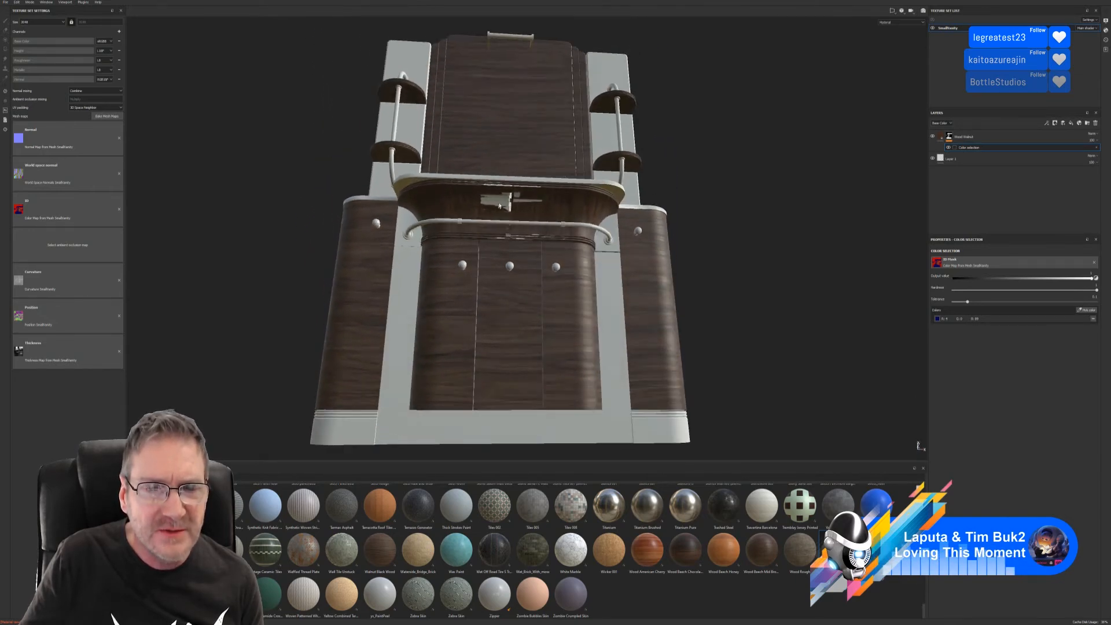
pyautogui.scroll(8, 499, 205)
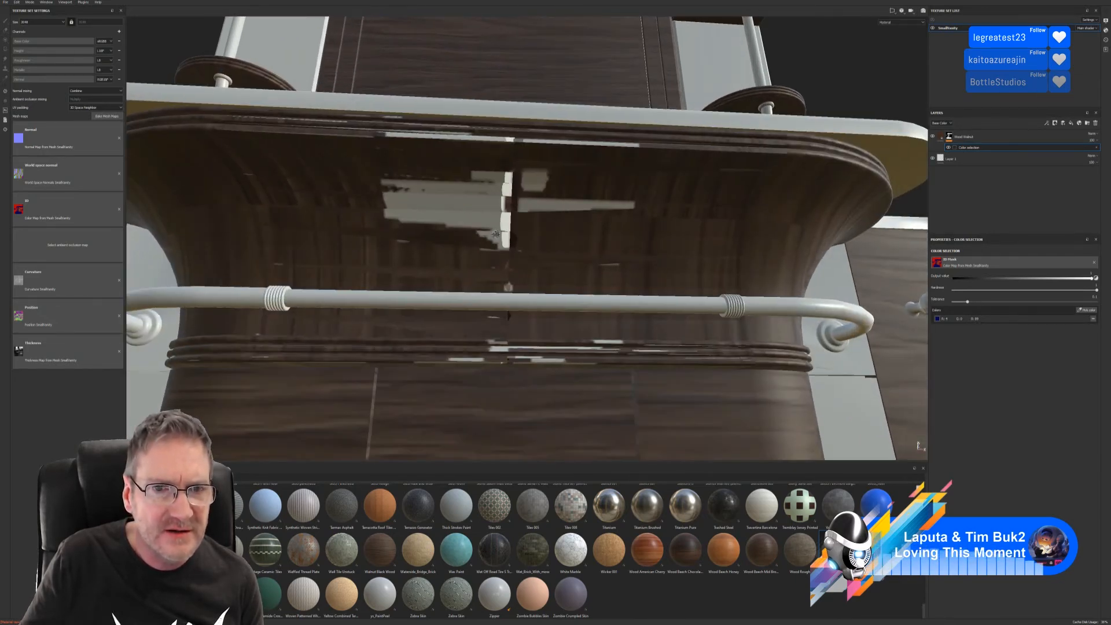
pyautogui.keyDown('alt'); pyautogui.moveTo(495, 234); pyautogui.dragTo(493, 298); pyautogui.keyUp('alt')
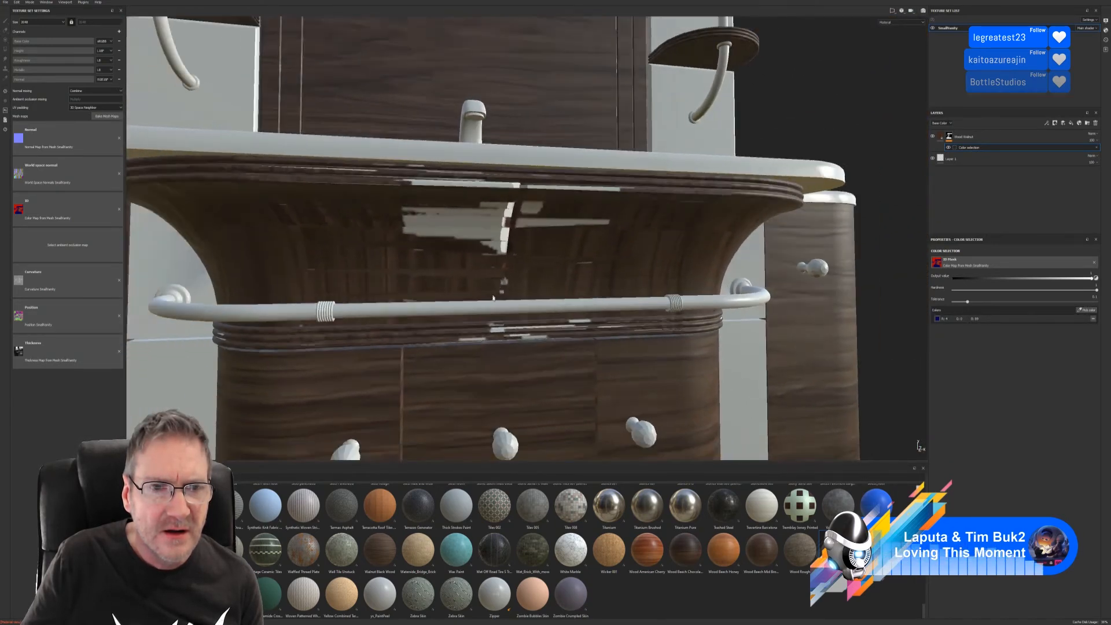
pyautogui.scroll(-6, 493, 297)
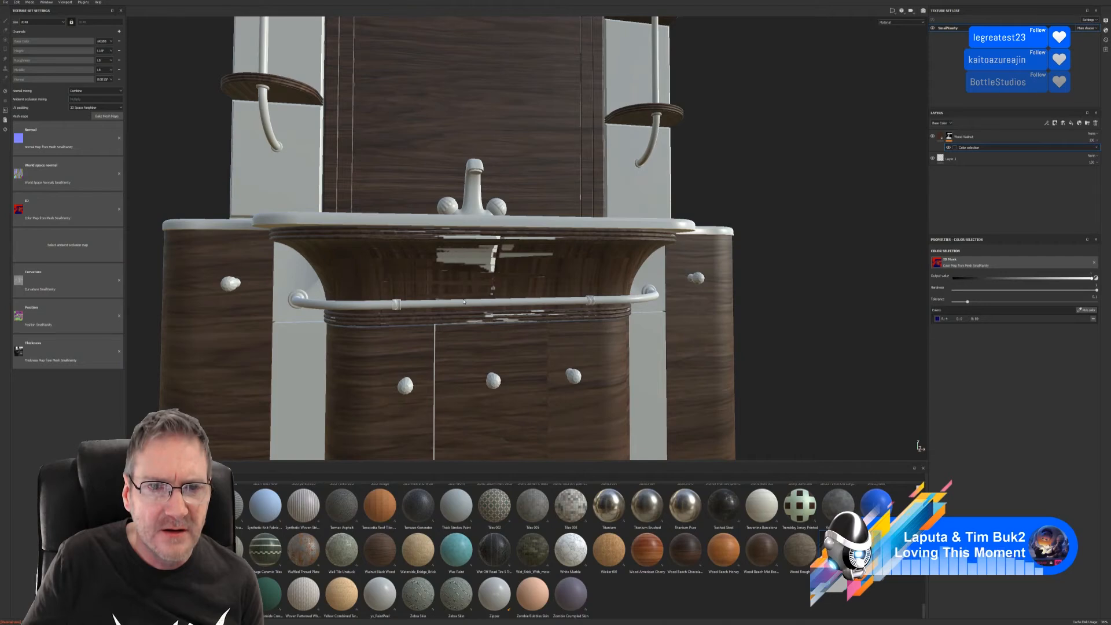
pyautogui.scroll(-2, 449, 305)
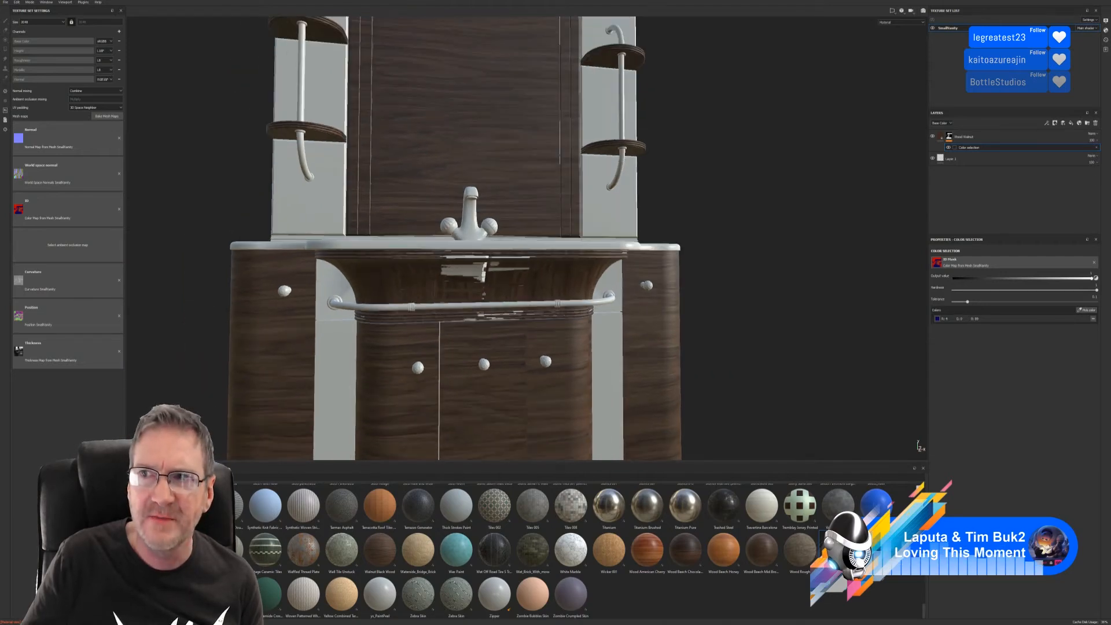
# Step: Switch to 3ds Max and turn off the washstand's vertex channel display in its object properties
pyautogui.press('super+Down')
pyautogui.hotkey('alt', 'Tab')
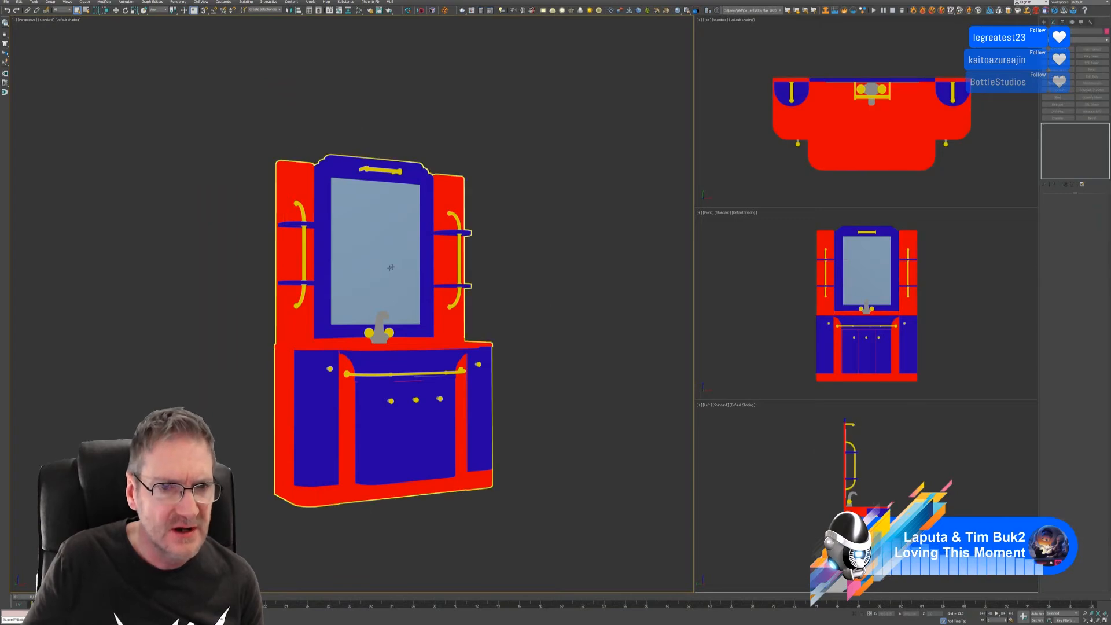
pyautogui.rightClick(443, 316)
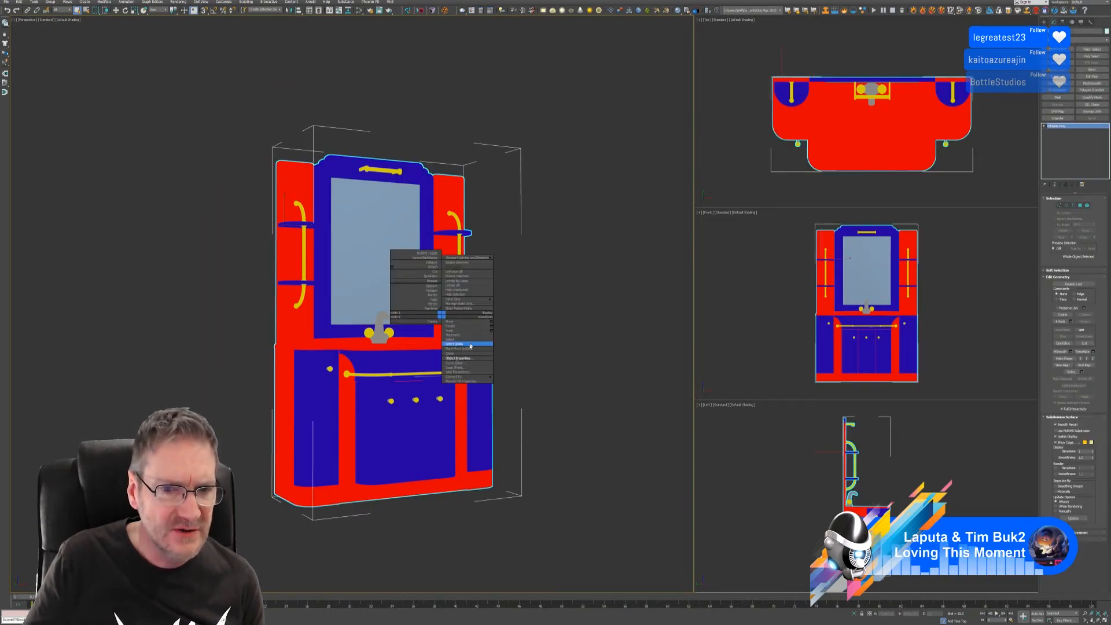
pyautogui.click(459, 359)
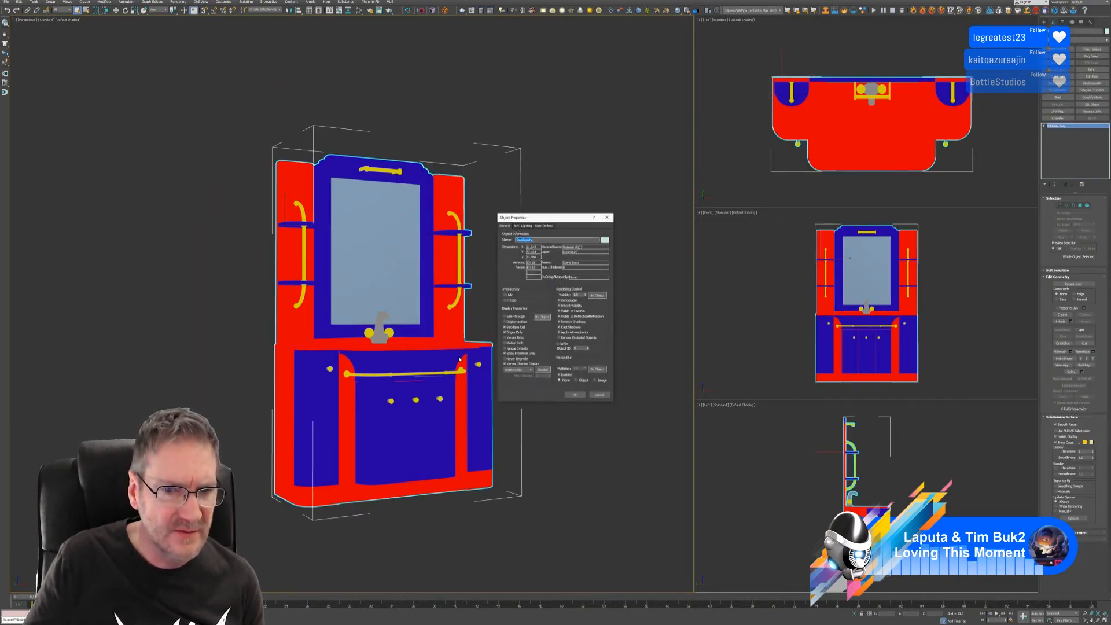
pyautogui.click(518, 365)
pyautogui.click(574, 395)
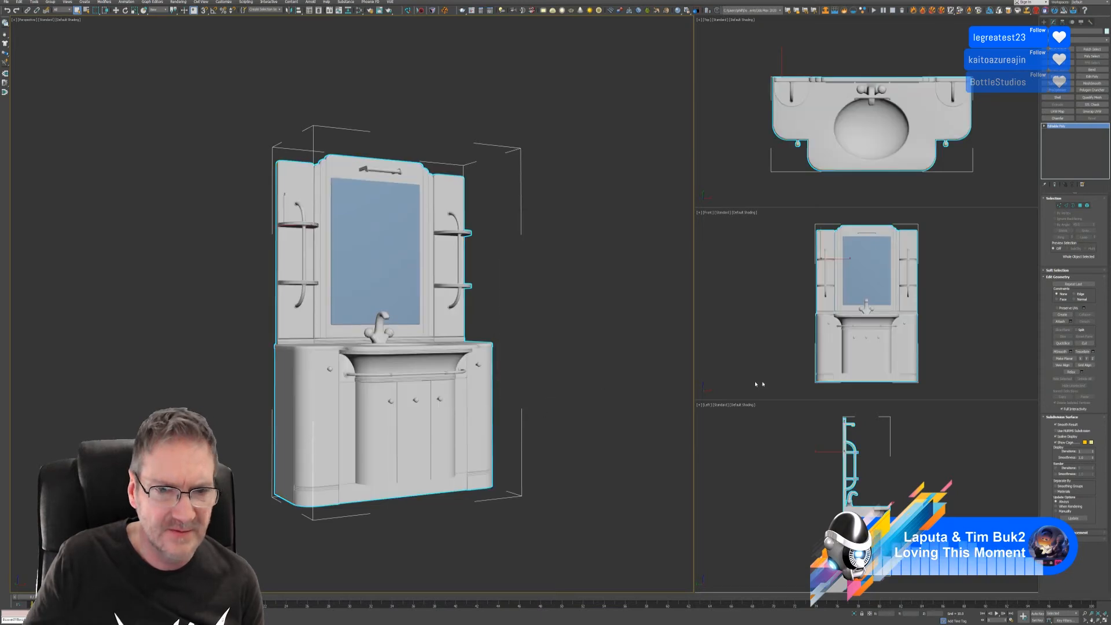
# Step: Select the curved apron element beneath the countertop for a close look at its mesh
pyautogui.click(1087, 206)
pyautogui.click(400, 366)
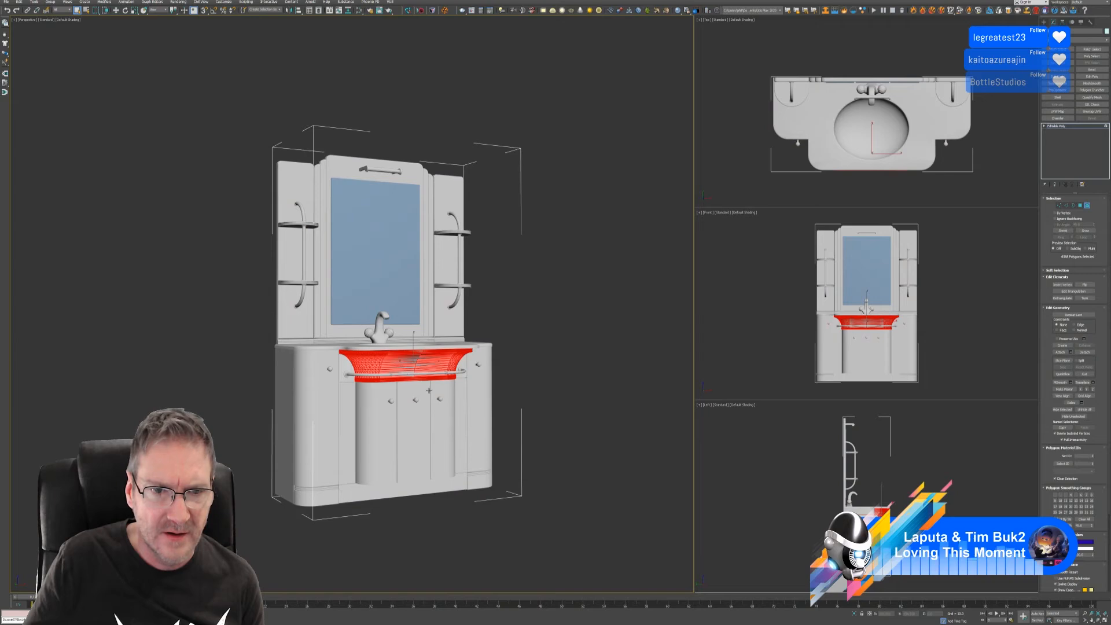
pyautogui.scroll(5, 423, 378)
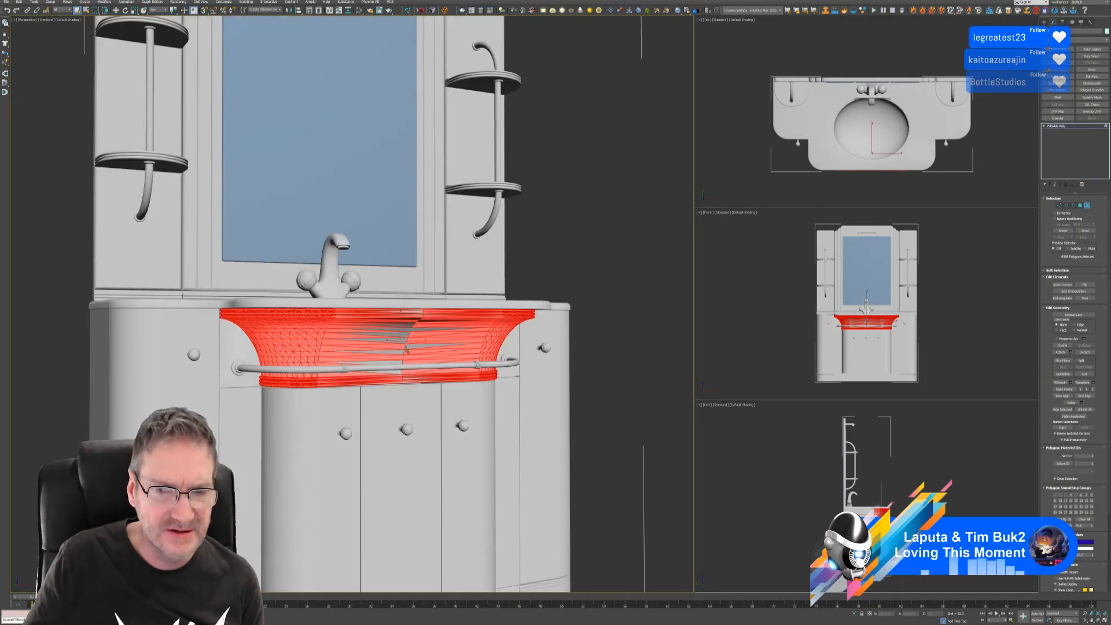
# Step: Inspect the apron's front up close, test-selecting one of the separate sliver polygons and checking it against the main element
pyautogui.scroll(6, 416, 347)
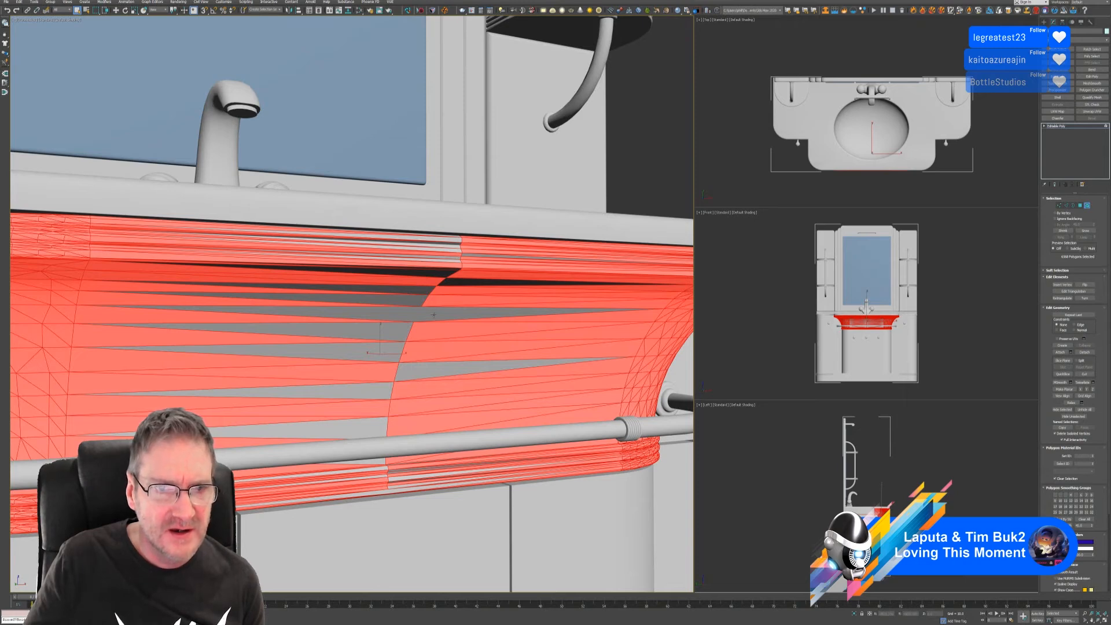
pyautogui.scroll(-2, 433, 315)
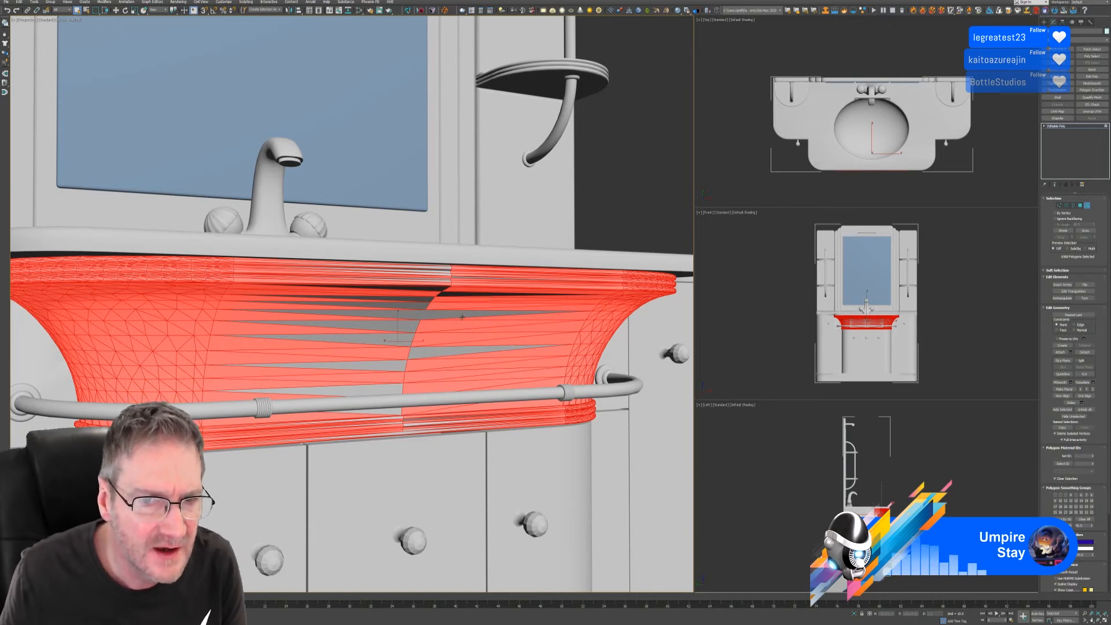
pyautogui.click(433, 315)
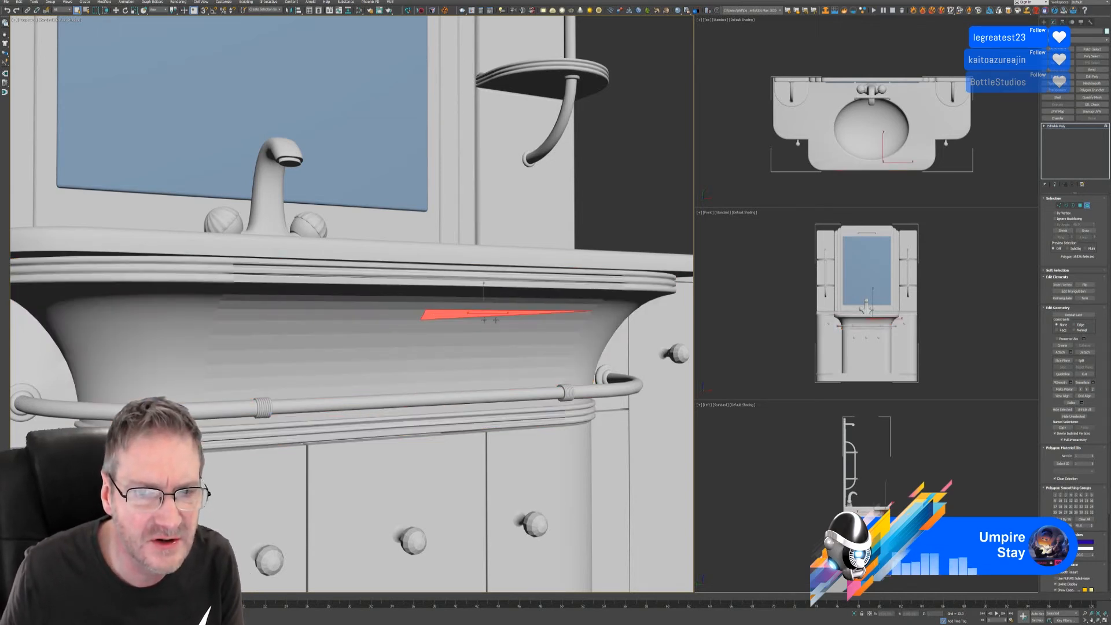
pyautogui.click(525, 329)
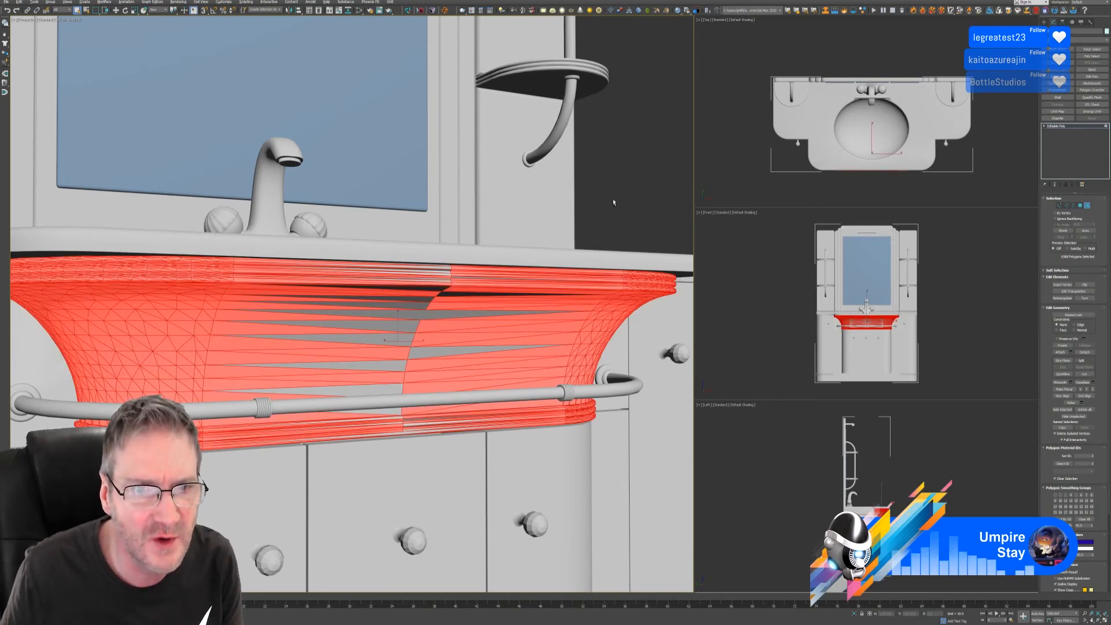
pyautogui.keyDown('alt'); pyautogui.moveTo(610, 201); pyautogui.dragTo(616, 207, button='middle'); pyautogui.keyUp('alt')
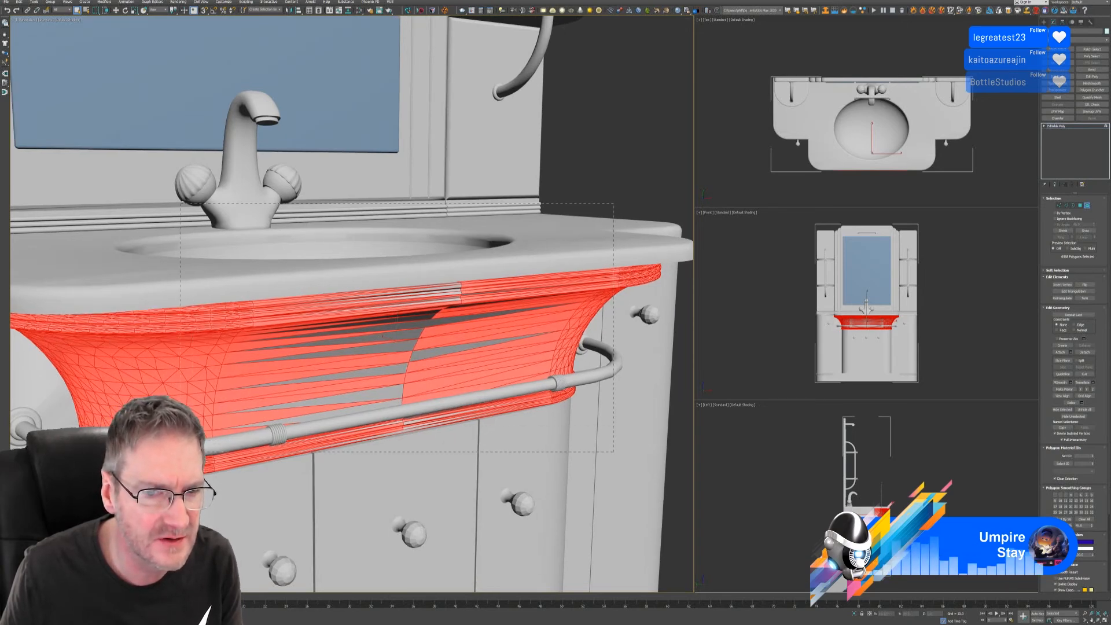
# Step: Select all elements around the apron, and exclude the countertop, splashback, faucet, basin, side cabinets and door fronts from the selection
pyautogui.moveTo(613, 203); pyautogui.dragTo(178, 444)
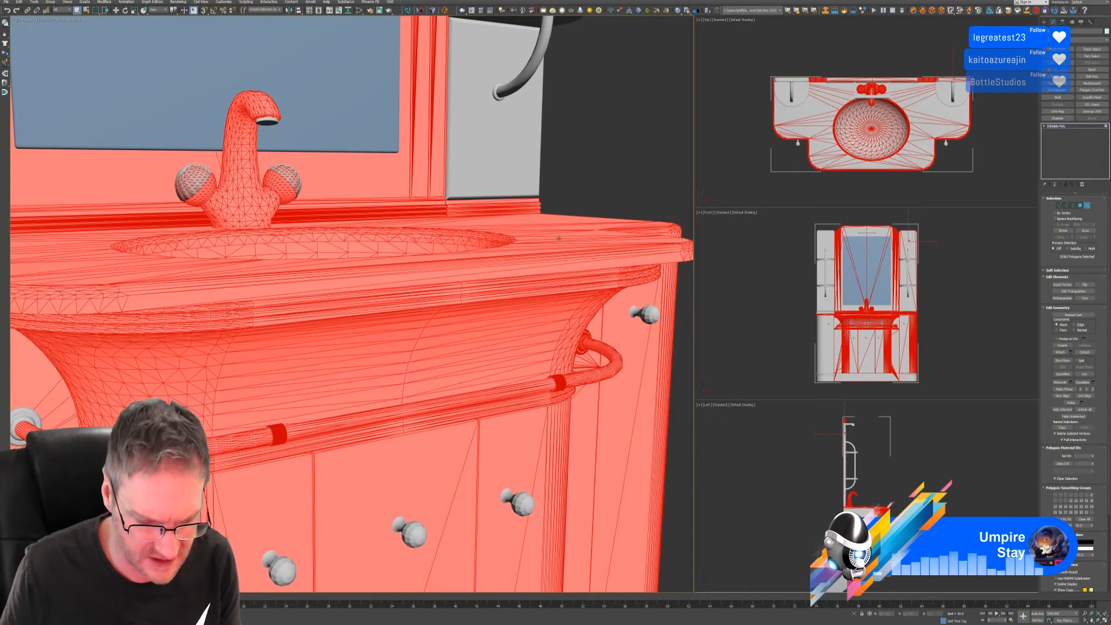
pyautogui.keyDown('alt'); pyautogui.click(414, 235); pyautogui.keyUp('alt')
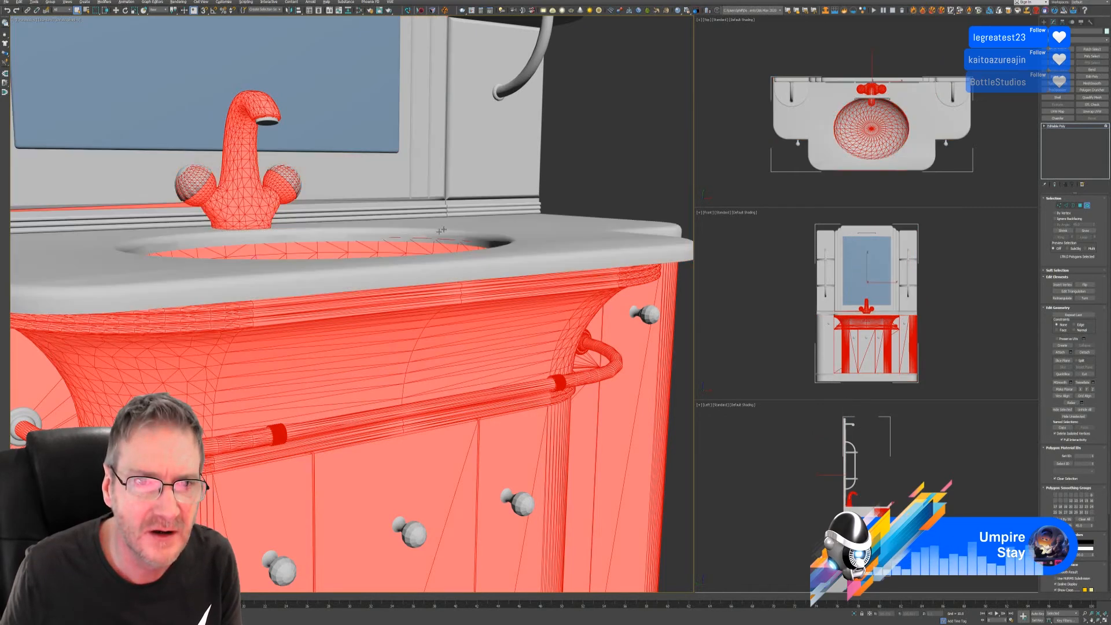
pyautogui.keyDown('alt'); pyautogui.moveTo(346, 169); pyautogui.dragTo(92, 269); pyautogui.keyUp('alt')
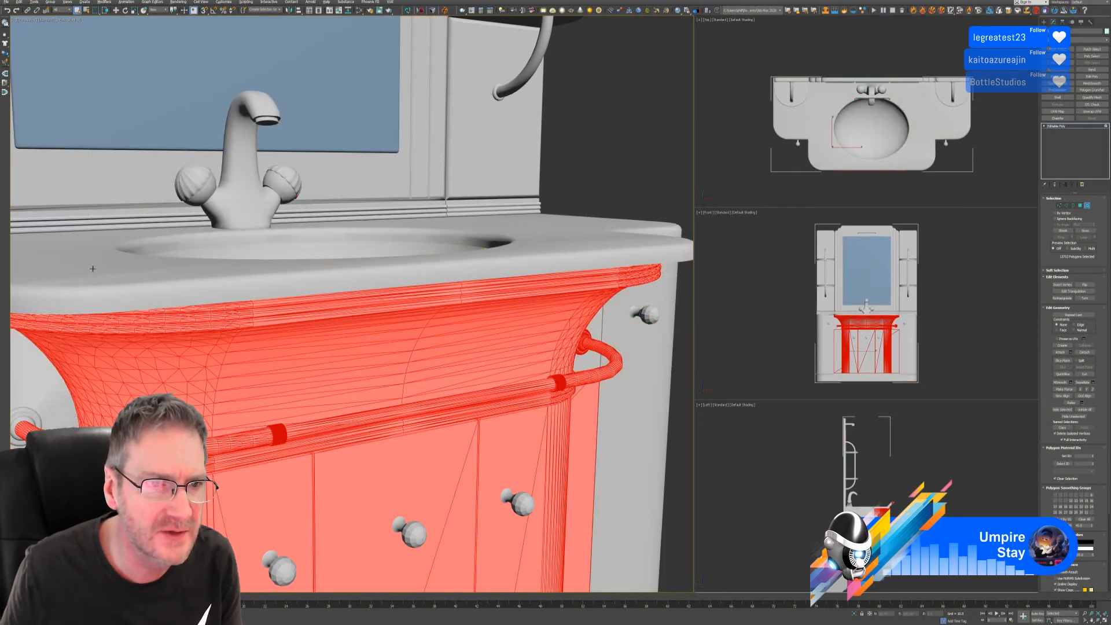
pyautogui.keyDown('alt'); pyautogui.moveTo(467, 550); pyautogui.dragTo(466, 551); pyautogui.keyUp('alt')
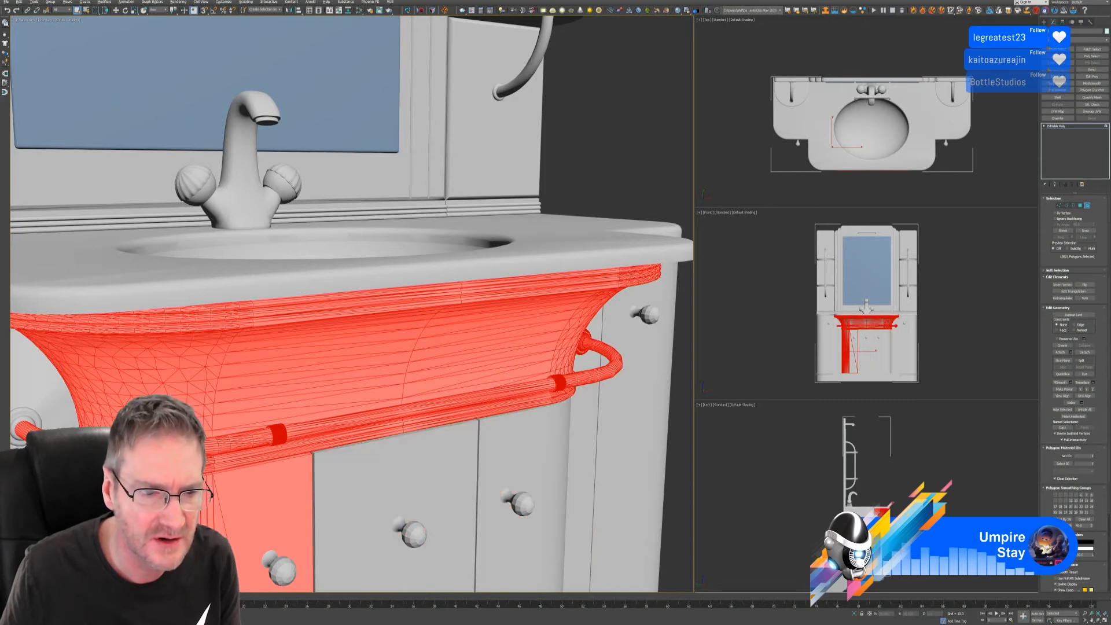
pyautogui.scroll(-5, 352, 304)
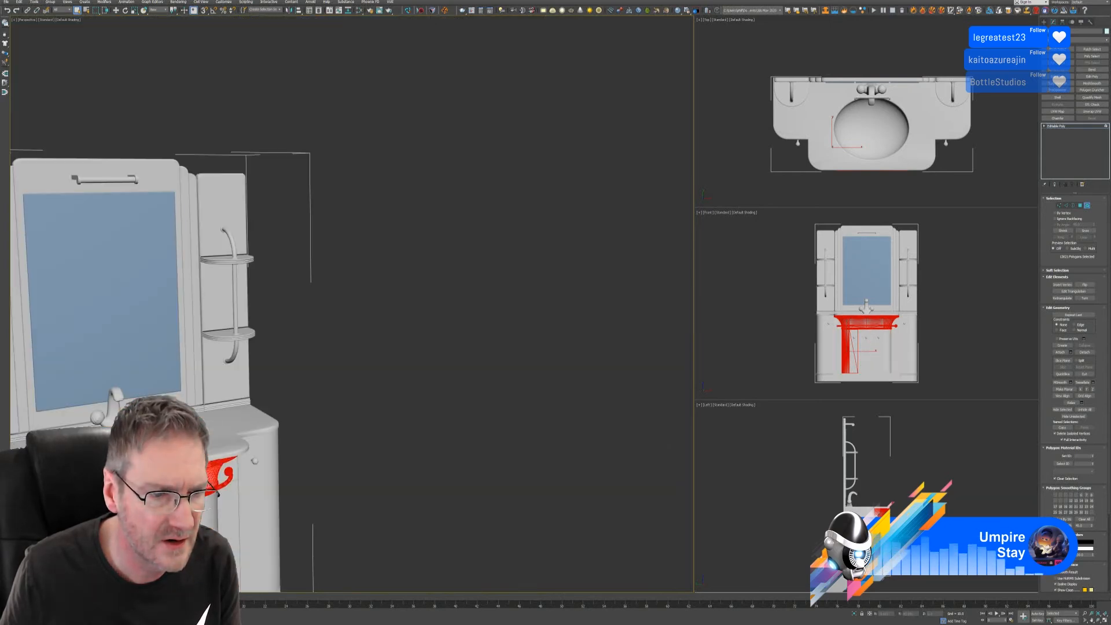
pyautogui.keyDown('alt'); pyautogui.moveTo(357, 437); pyautogui.dragTo(476, 307, button='middle'); pyautogui.keyUp('alt')
pyautogui.keyDown('alt'); pyautogui.click(232, 435); pyautogui.keyUp('alt')
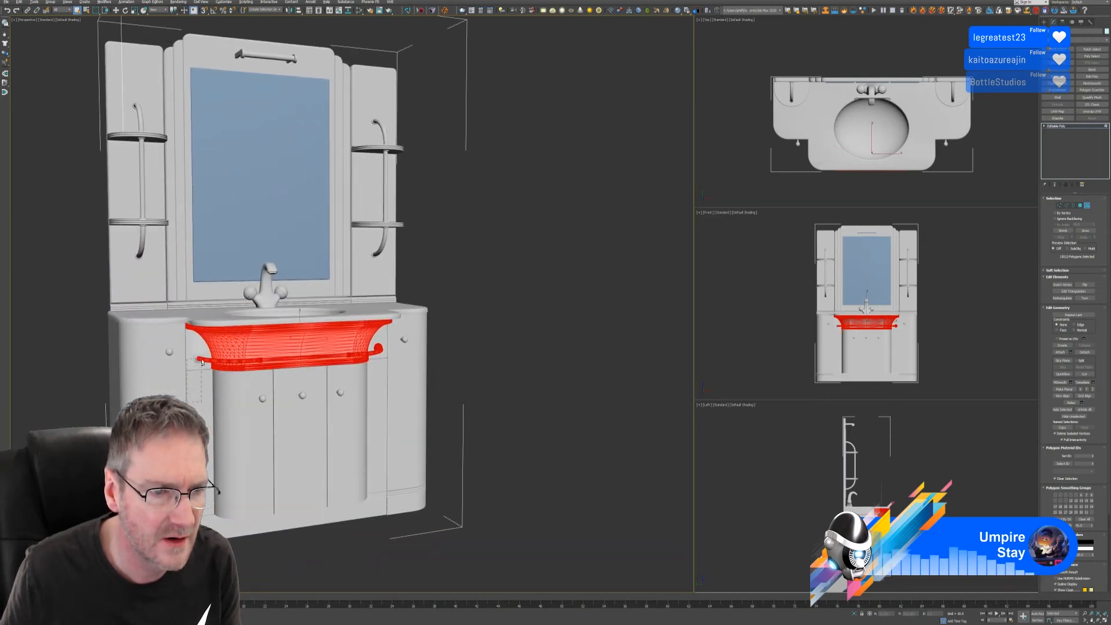
# Step: Remove the towel rail segments and their collars from the selection, keeping only the curved apron's elements
pyautogui.keyDown('alt'); pyautogui.click(202, 362); pyautogui.keyUp('alt')
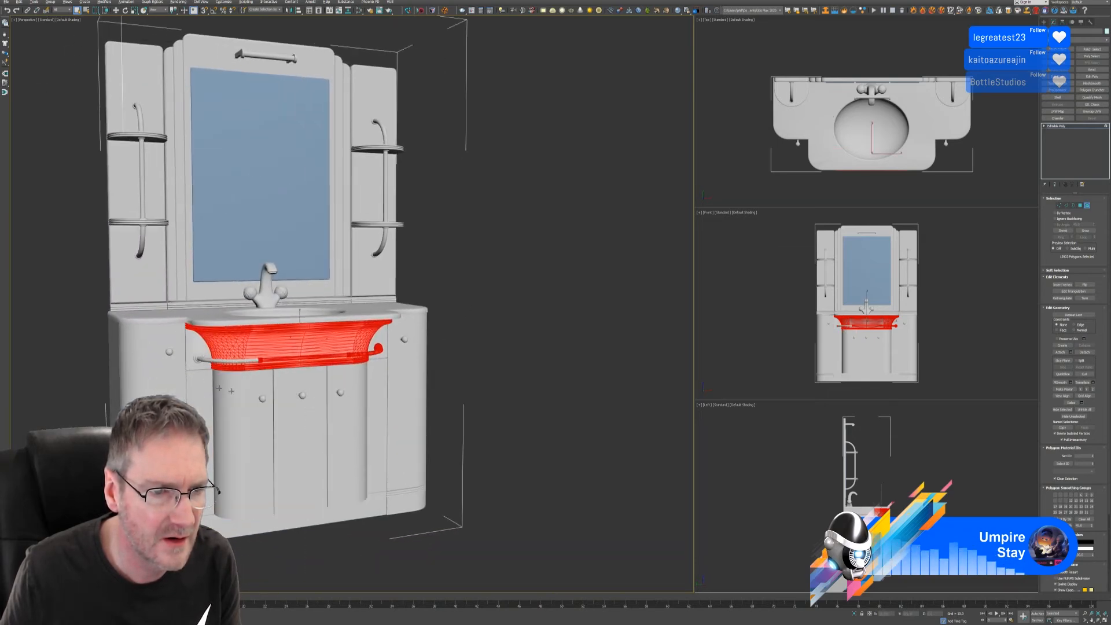
pyautogui.keyDown('alt'); pyautogui.click(377, 354); pyautogui.keyUp('alt')
pyautogui.scroll(5, 360, 372)
pyautogui.keyDown('alt'); pyautogui.click(400, 360); pyautogui.keyUp('alt')
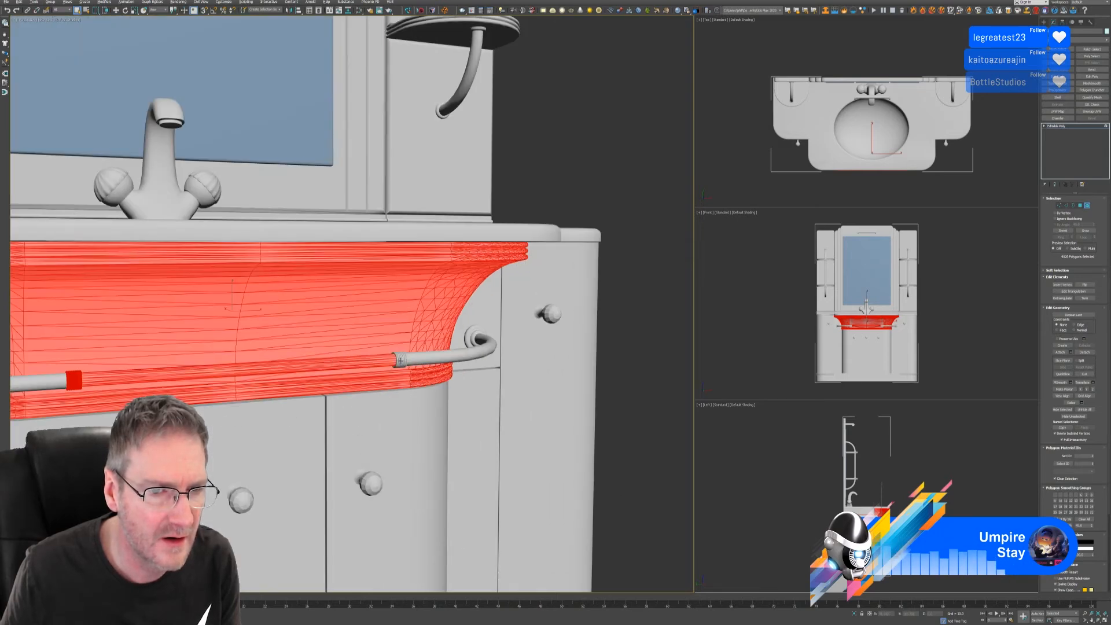
pyautogui.keyDown('alt'); pyautogui.click(359, 366); pyautogui.keyUp('alt')
pyautogui.keyDown('alt'); pyautogui.click(75, 379); pyautogui.keyUp('alt')
pyautogui.scroll(-6, 344, 343)
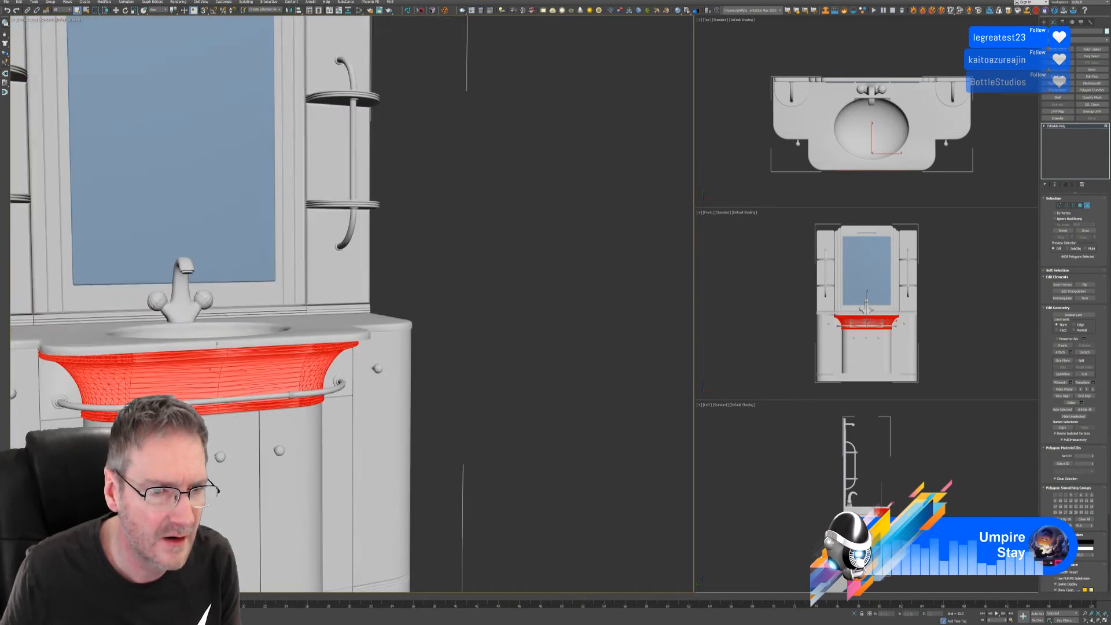
# Step: Detach the selected apron elements as a separate object, leave element mode and clear the selection
pyautogui.moveTo(345, 342)
pyautogui.keyDown('alt'); pyautogui.mouseDown(button='middle')
pyautogui.moveTo(338, 328)
pyautogui.moveTo(369, 340)
pyautogui.moveTo(370, 361)
pyautogui.moveTo(341, 336)
pyautogui.moveTo(361, 345)
pyautogui.mouseUp(button='middle'); pyautogui.keyUp('alt')
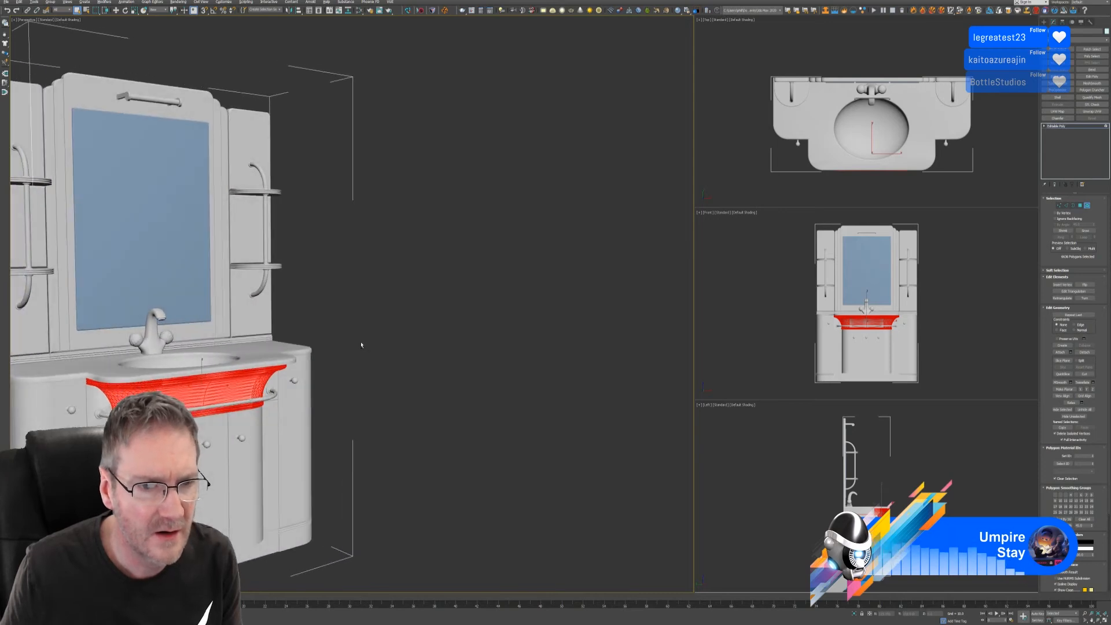
pyautogui.keyDown('alt'); pyautogui.moveTo(377, 296); pyautogui.dragTo(448, 313, button='middle'); pyautogui.keyUp('alt')
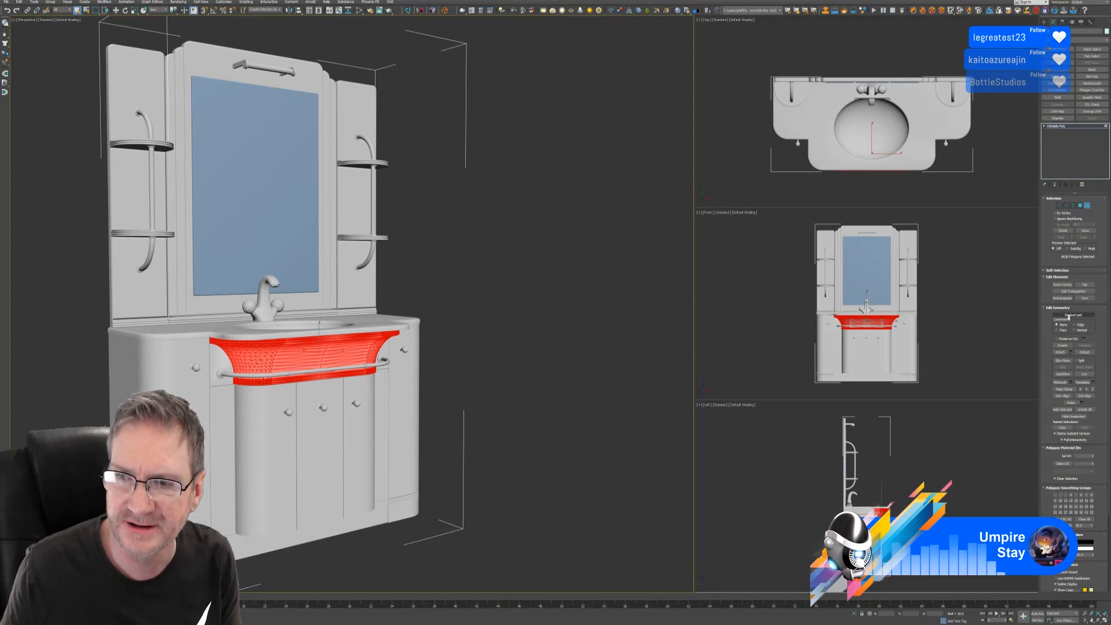
pyautogui.click(1084, 352)
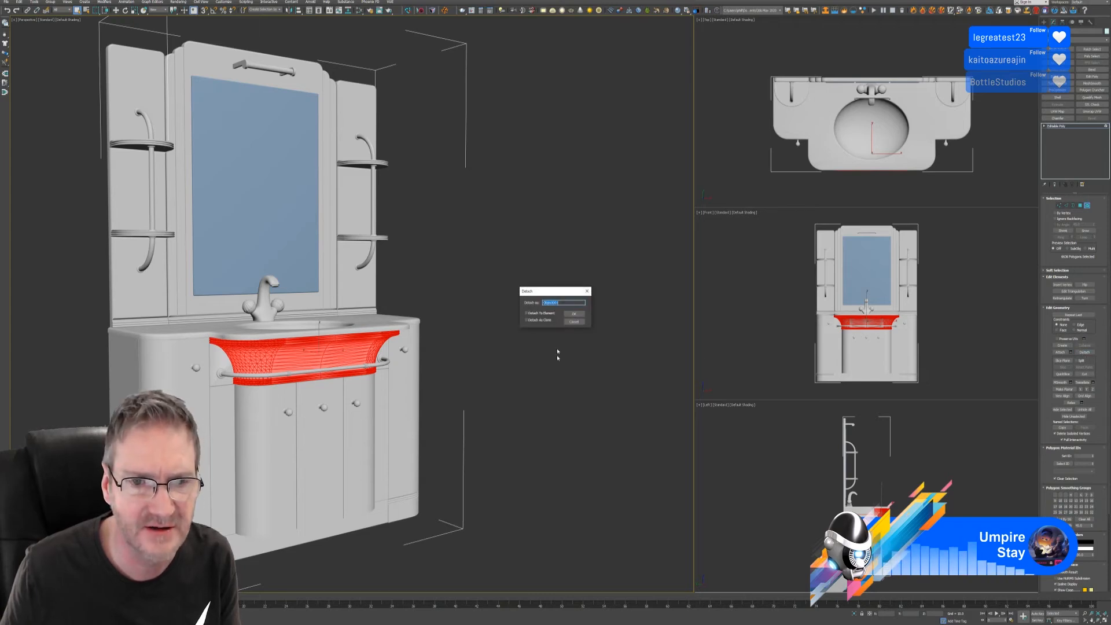
pyautogui.click(574, 314)
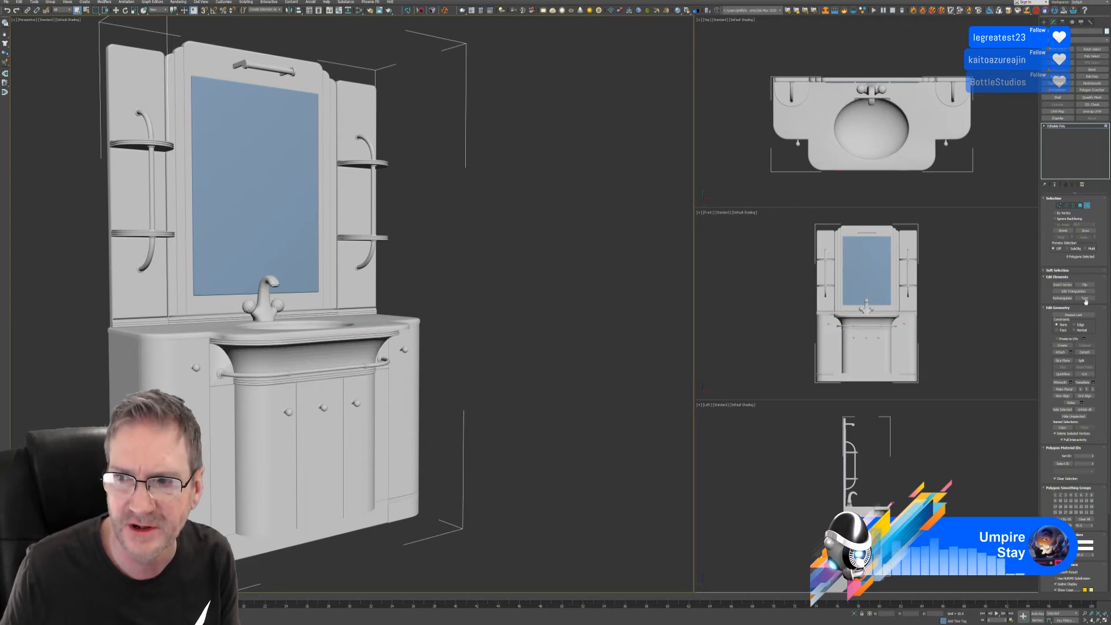
pyautogui.click(1087, 205)
pyautogui.click(512, 335)
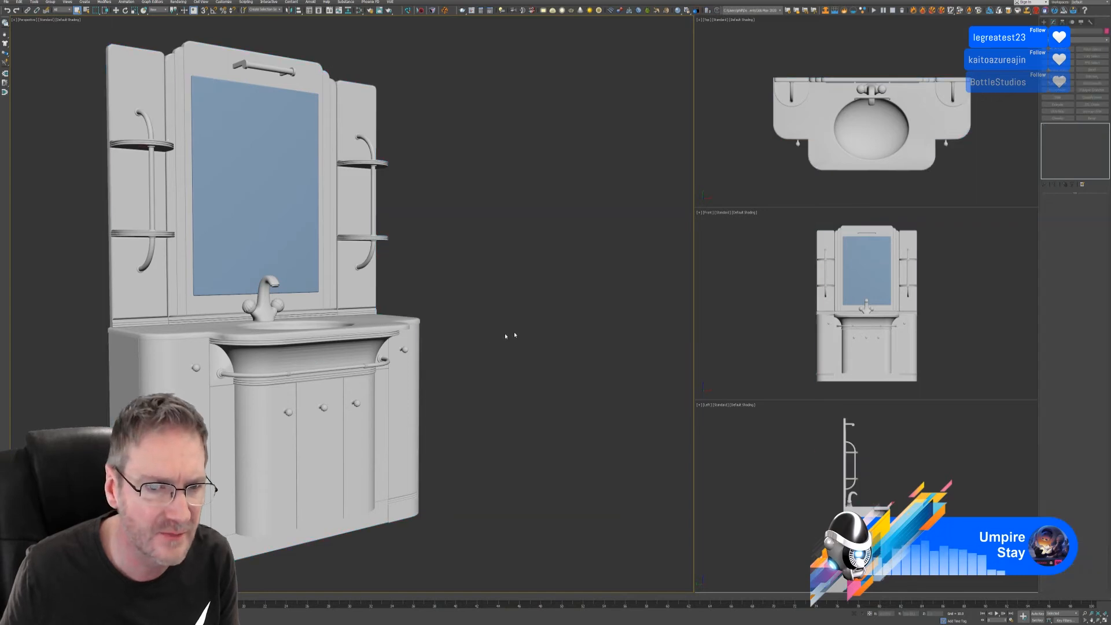
# Step: Isolate the detached apron and select all of its vertices
pyautogui.click(346, 358)
pyautogui.click(855, 614)
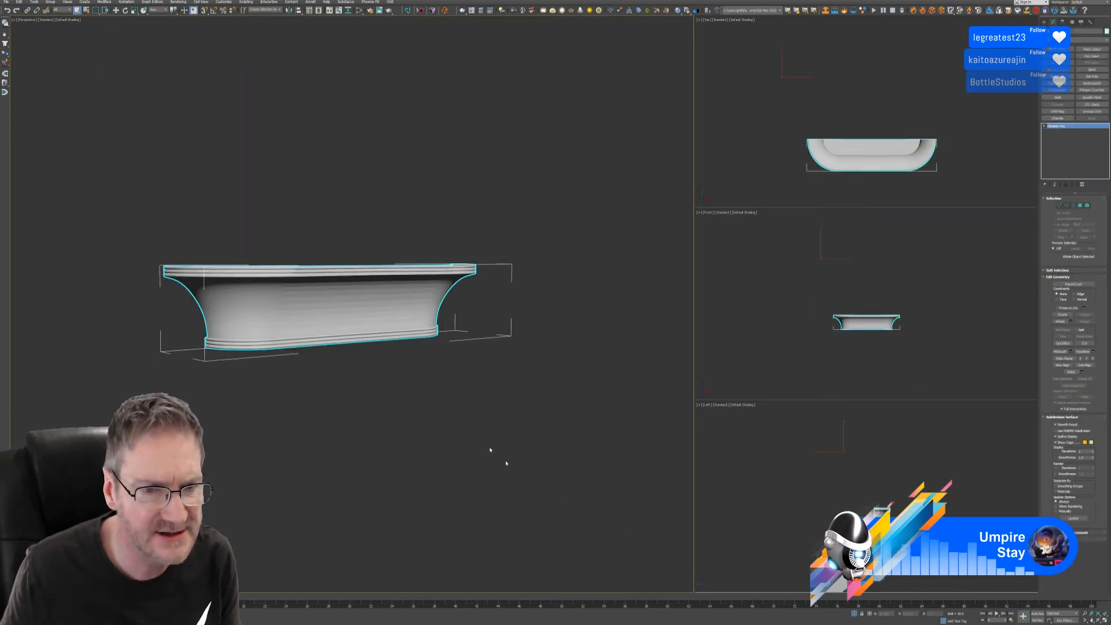
pyautogui.keyDown('alt'); pyautogui.moveTo(506, 460); pyautogui.dragTo(397, 382, button='middle'); pyautogui.keyUp('alt')
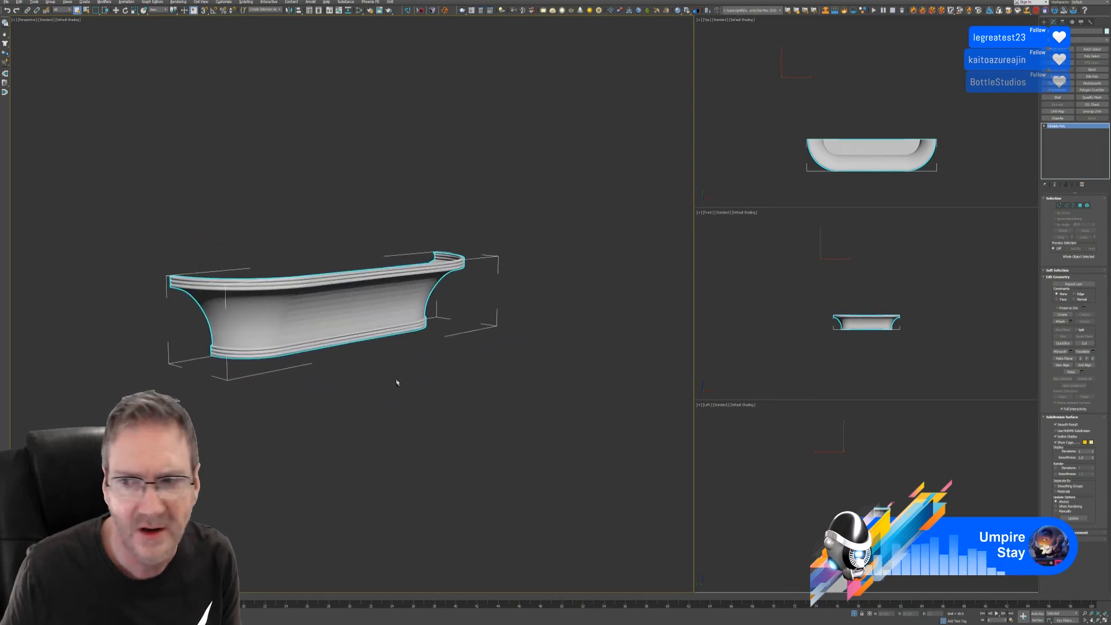
pyautogui.click(1058, 205)
pyautogui.moveTo(572, 389); pyautogui.dragTo(572, 389)
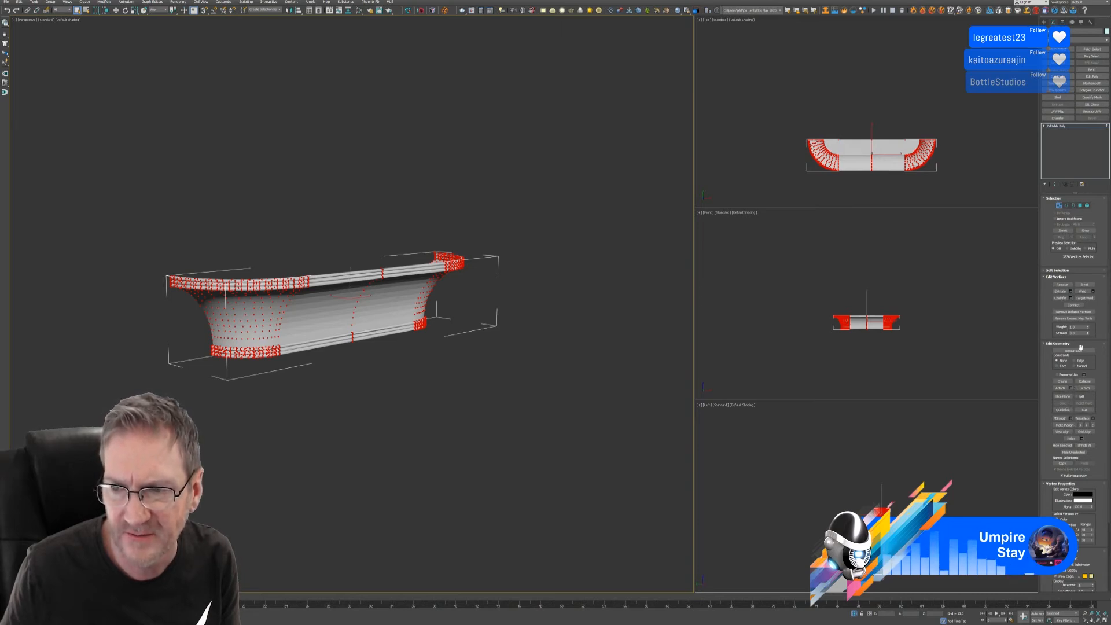
# Step: Weld the apron's selected vertices, using a threshold small enough to close the seams without distorting the mouldings
pyautogui.click(1093, 291)
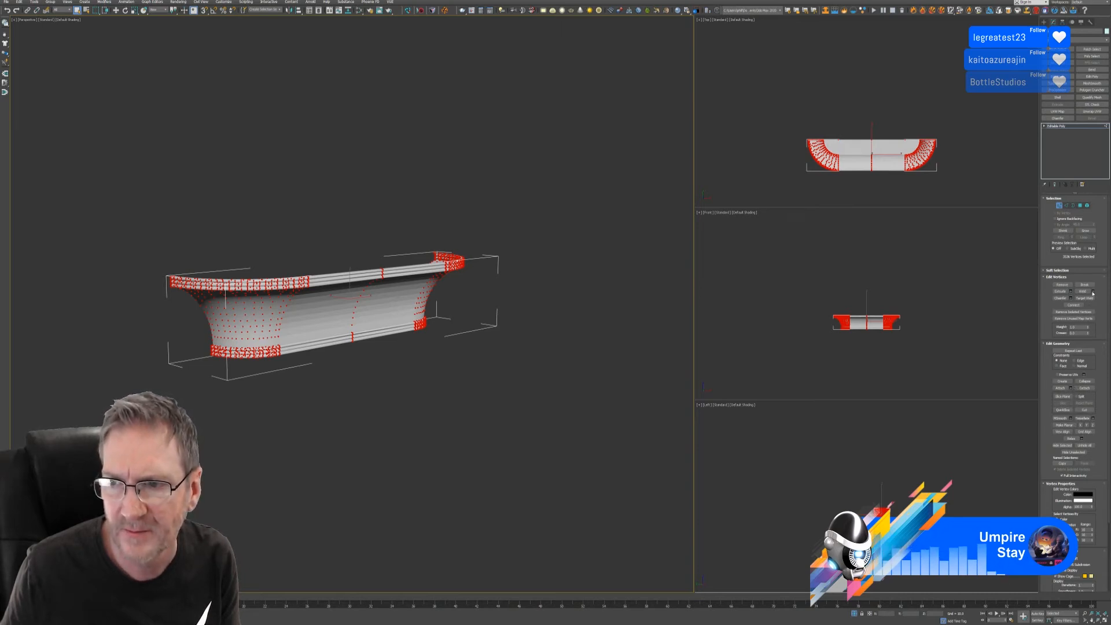
pyautogui.scroll(5, 364, 307)
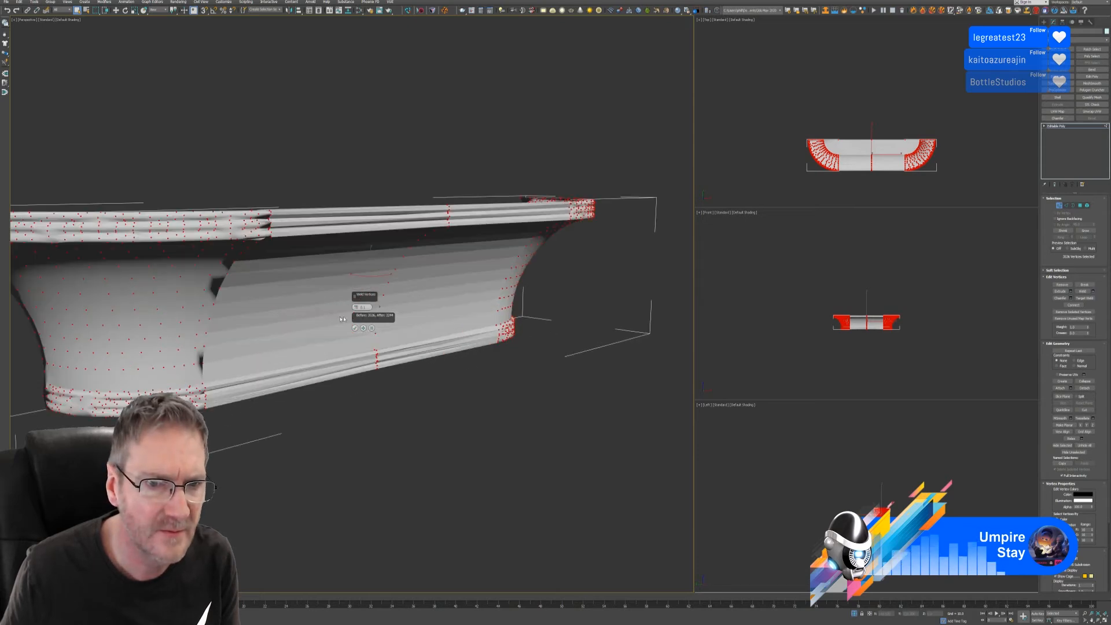
pyautogui.click(357, 310)
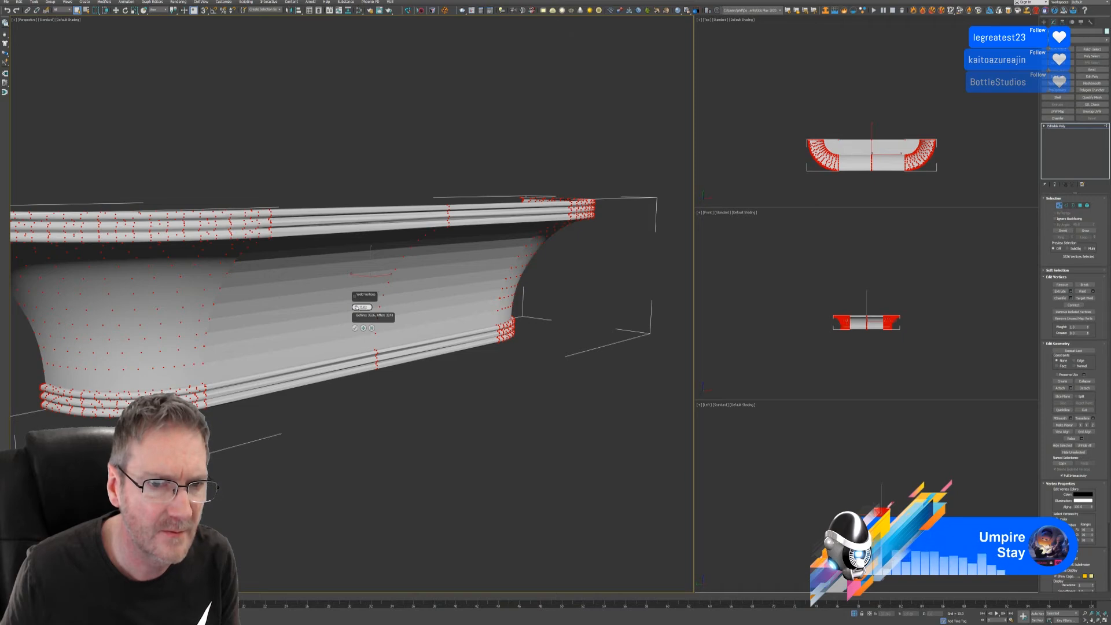
pyautogui.click(356, 307)
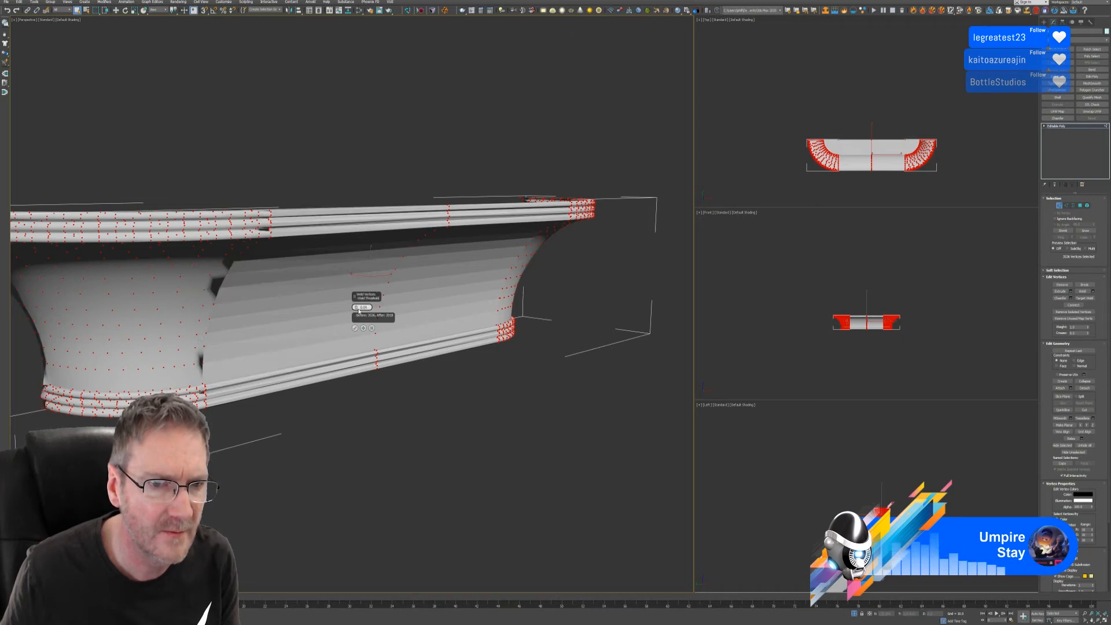
pyautogui.click(356, 309)
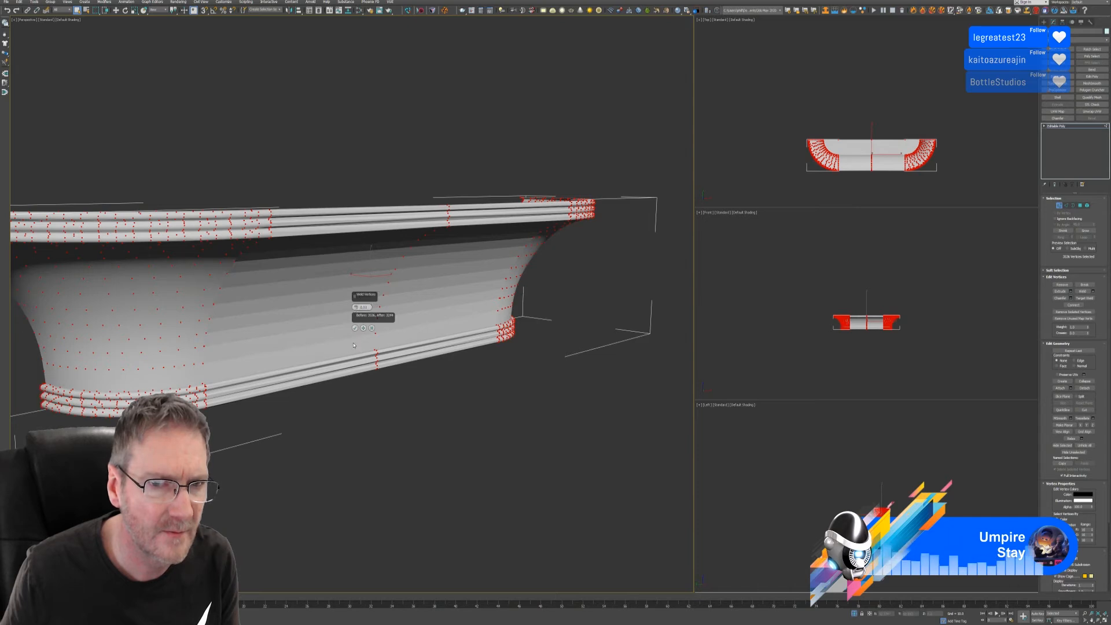
pyautogui.click(354, 329)
pyautogui.scroll(-4, 442, 373)
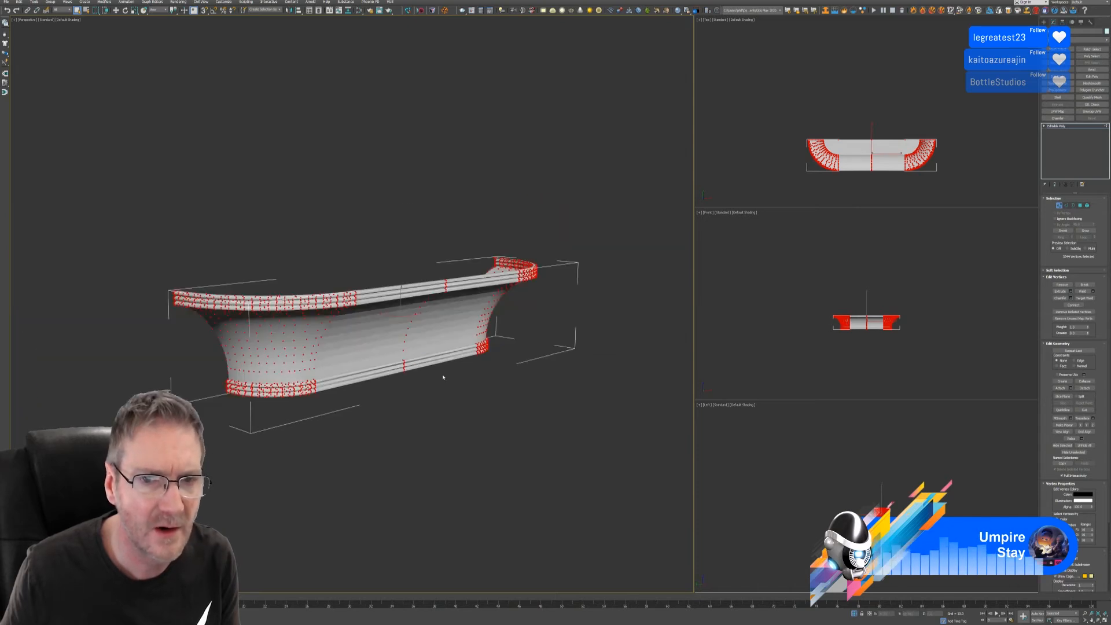
# Step: Select the whole welded apron element and smooth its polygons for even shading across the front
pyautogui.moveTo(554, 341); pyautogui.dragTo(533, 335, button='middle')
pyautogui.press('5')
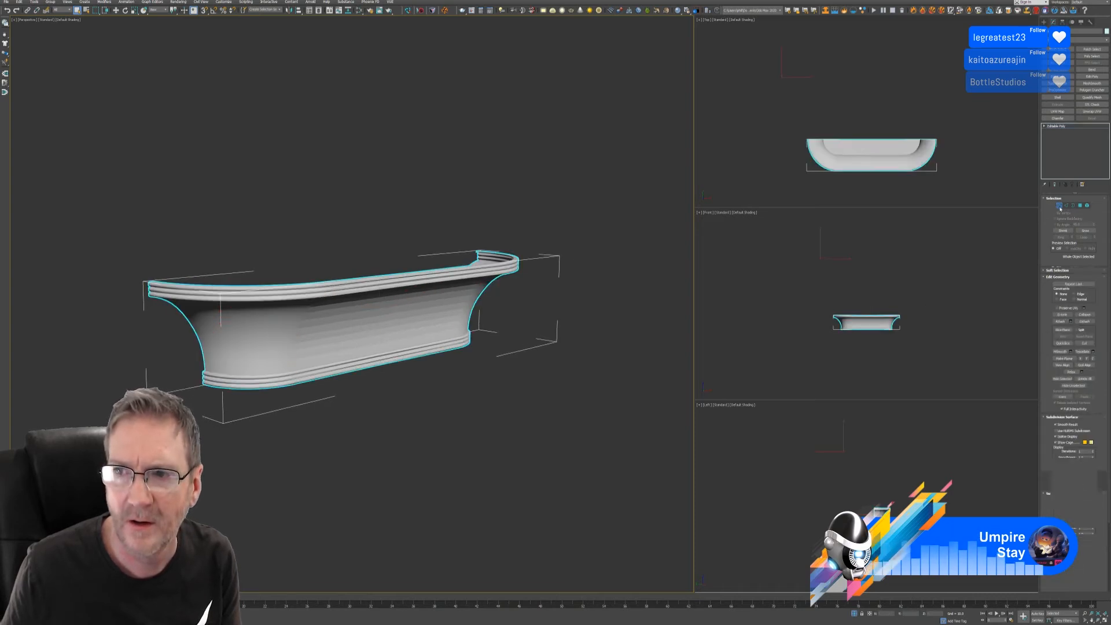
pyautogui.hotkey('ctrl', 'a')
pyautogui.click(673, 208)
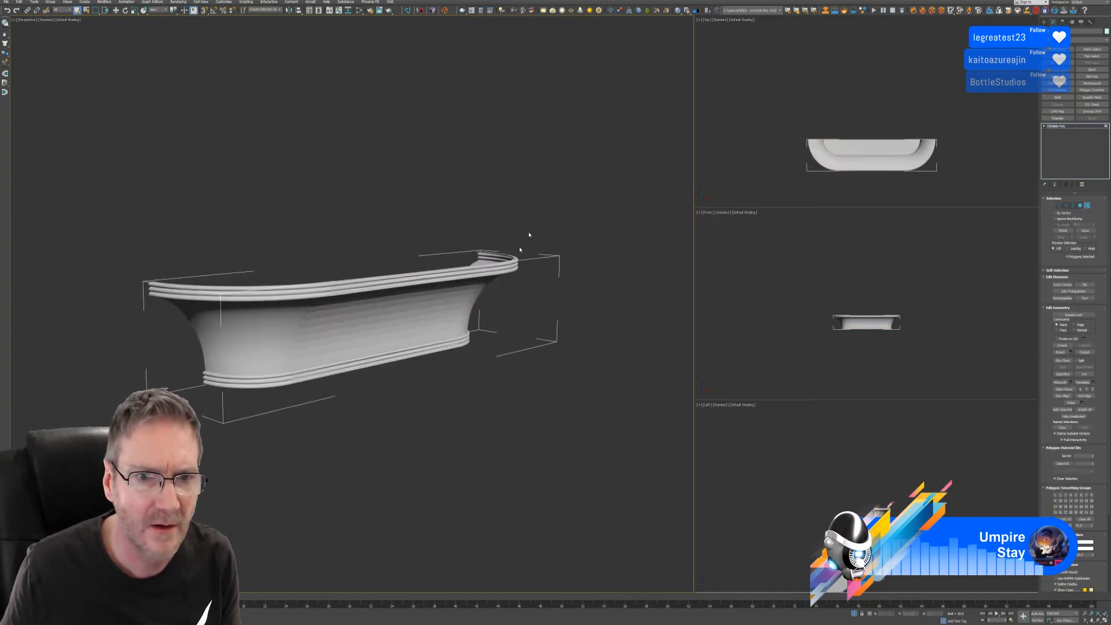
pyautogui.click(463, 307)
pyautogui.moveTo(497, 401)
pyautogui.keyDown('alt'); pyautogui.mouseDown(button='middle')
pyautogui.moveTo(463, 384)
pyautogui.moveTo(498, 380)
pyautogui.moveTo(503, 405)
pyautogui.moveTo(460, 386)
pyautogui.moveTo(509, 394)
pyautogui.moveTo(484, 394)
pyautogui.mouseUp(button='middle'); pyautogui.keyUp('alt')
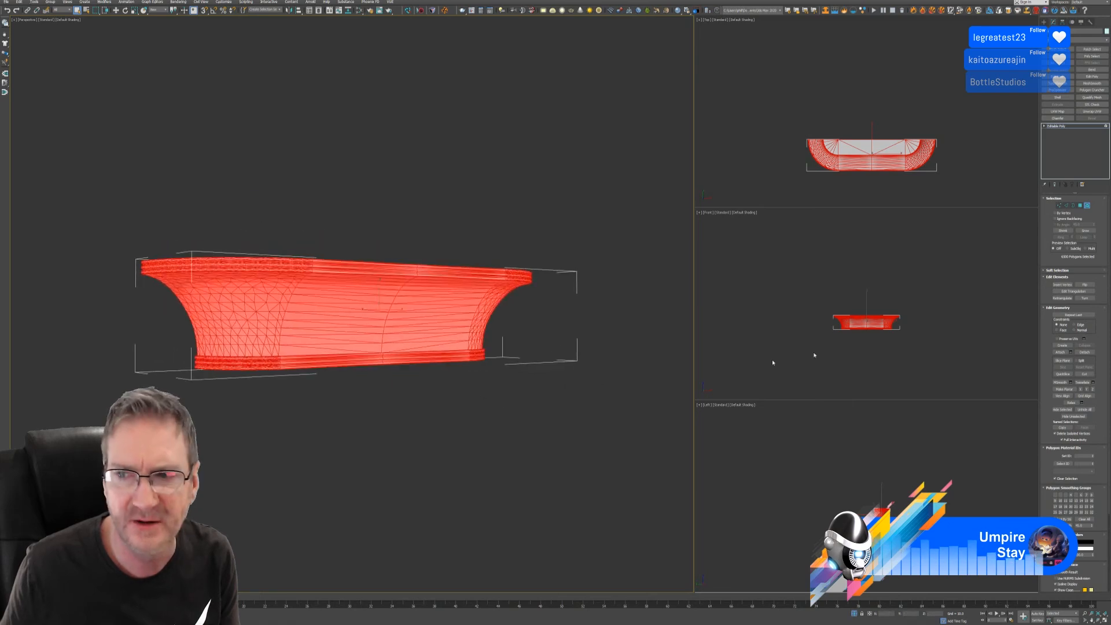
pyautogui.scroll(-1, 1062, 457)
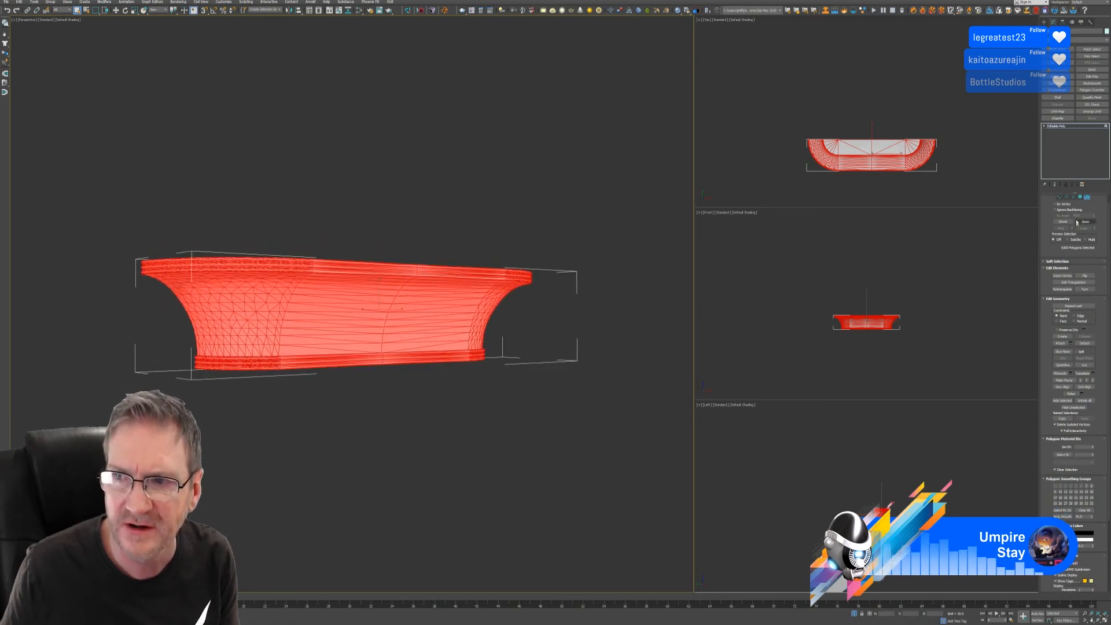
pyautogui.scroll(1, 1091, 207)
pyautogui.click(1088, 205)
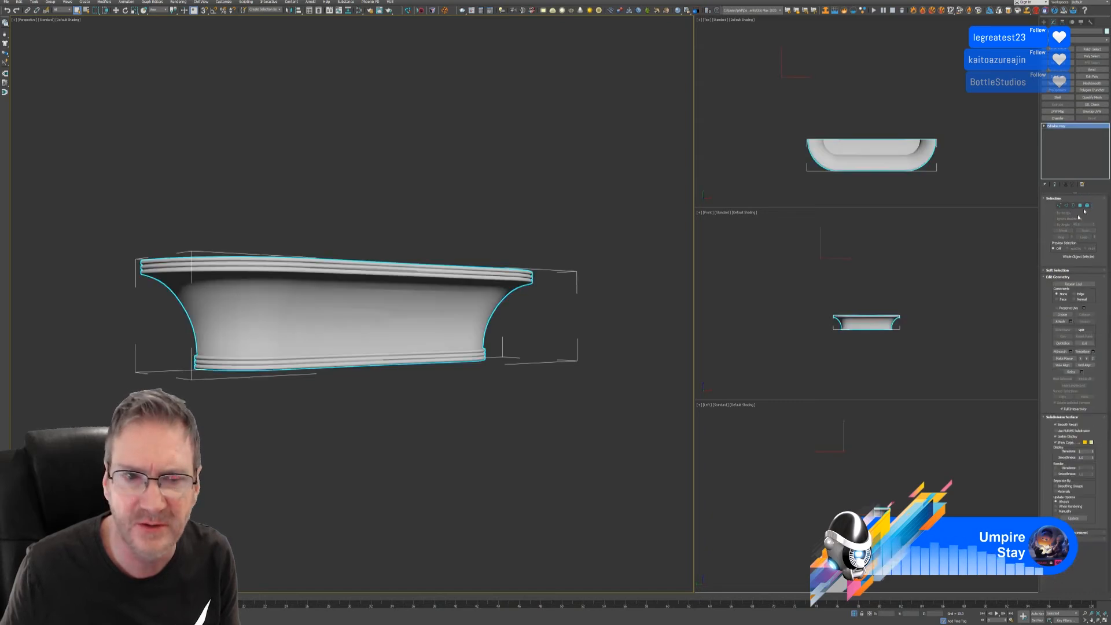
# Step: Check the apron's shading from another angle, end its isolation to show the whole washstand and clear the selection
pyautogui.keyDown('alt'); pyautogui.moveTo(473, 386); pyautogui.dragTo(465, 359, button='middle'); pyautogui.keyUp('alt')
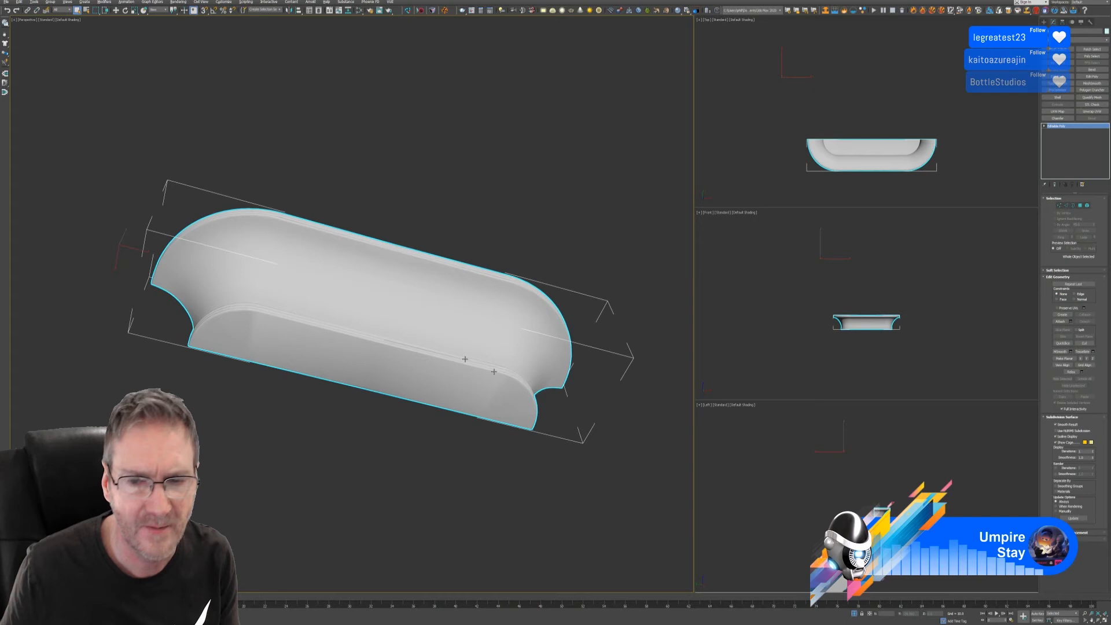
pyautogui.click(854, 614)
pyautogui.moveTo(452, 287); pyautogui.dragTo(504, 260, button='middle')
pyautogui.click(490, 348)
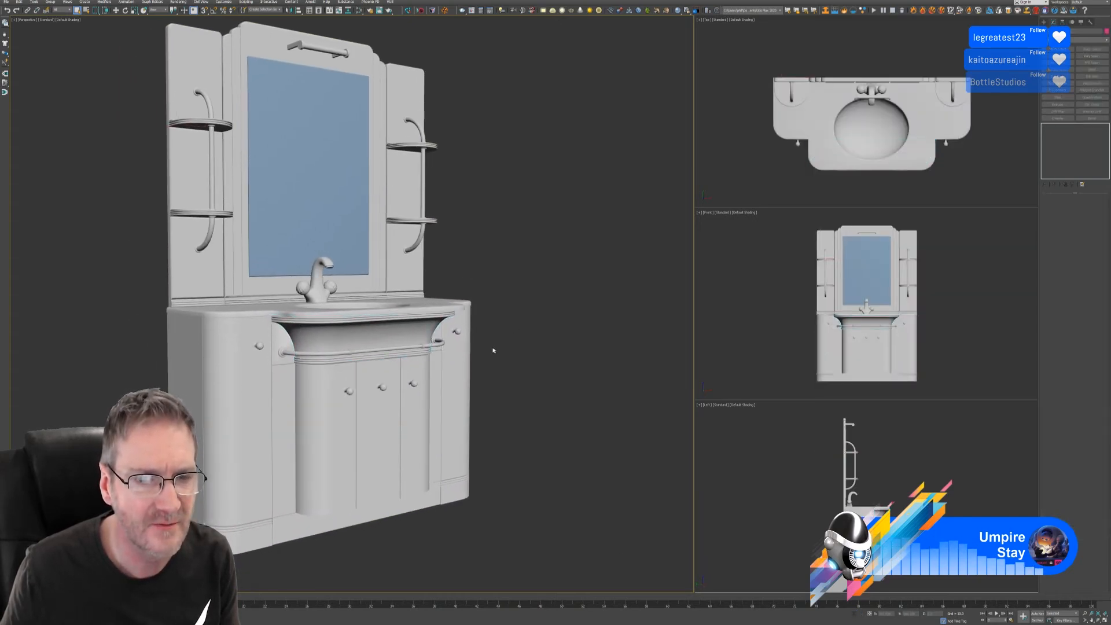
# Step: Select the washstand body and attach the repaired apron back onto it
pyautogui.click(464, 364)
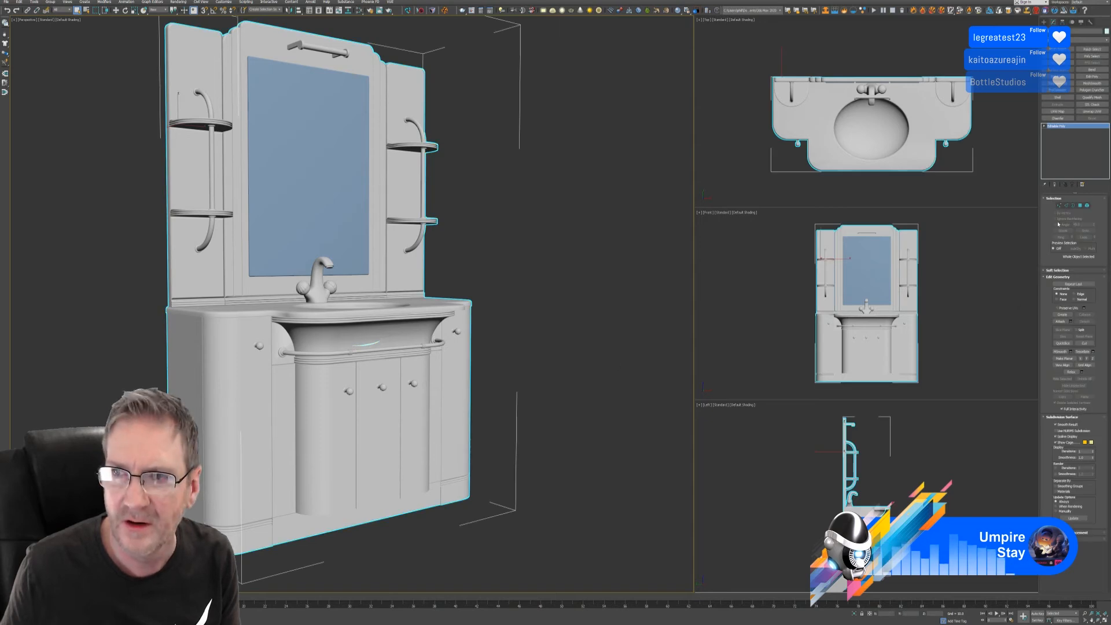
pyautogui.click(1062, 322)
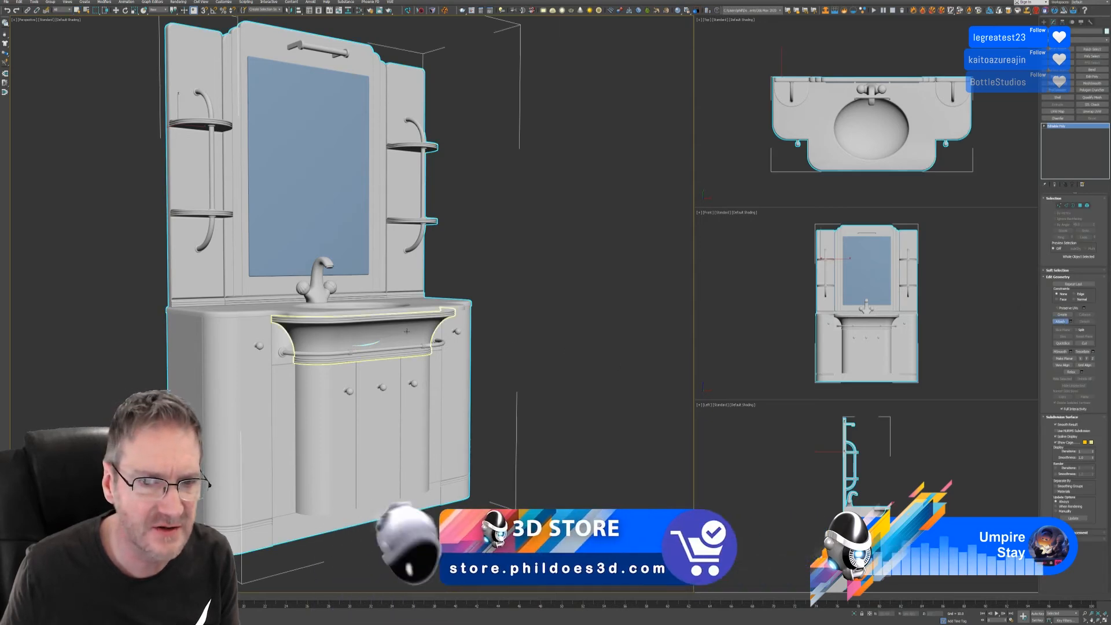
pyautogui.press('w')
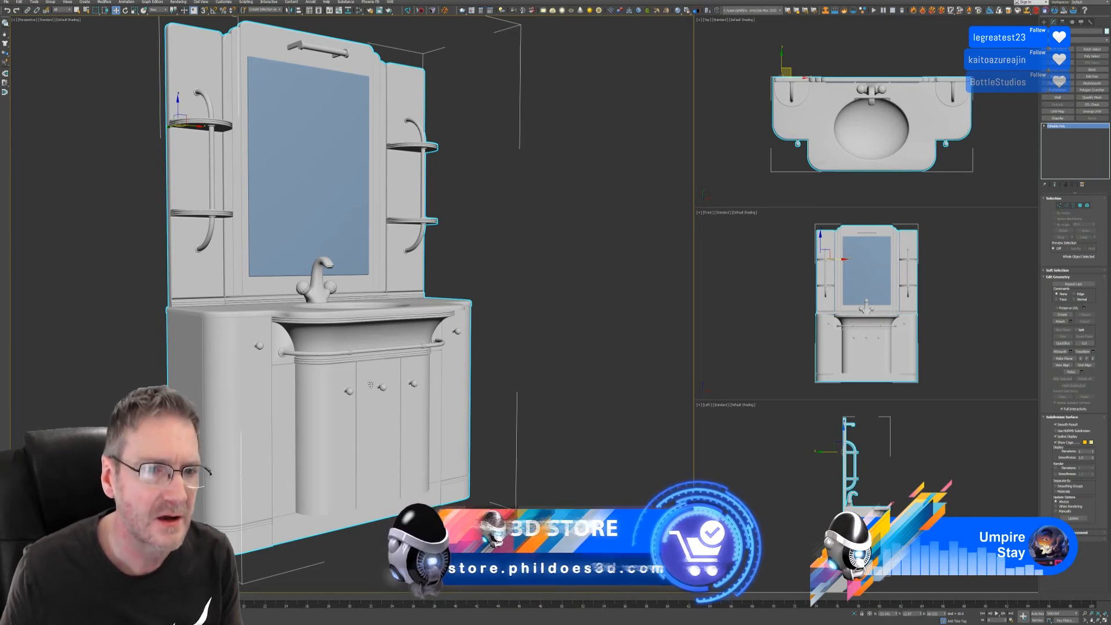
# Step: Turn on Vertex Channel Display with Vertex Color in the washstand's object properties
pyautogui.rightClick(324, 340)
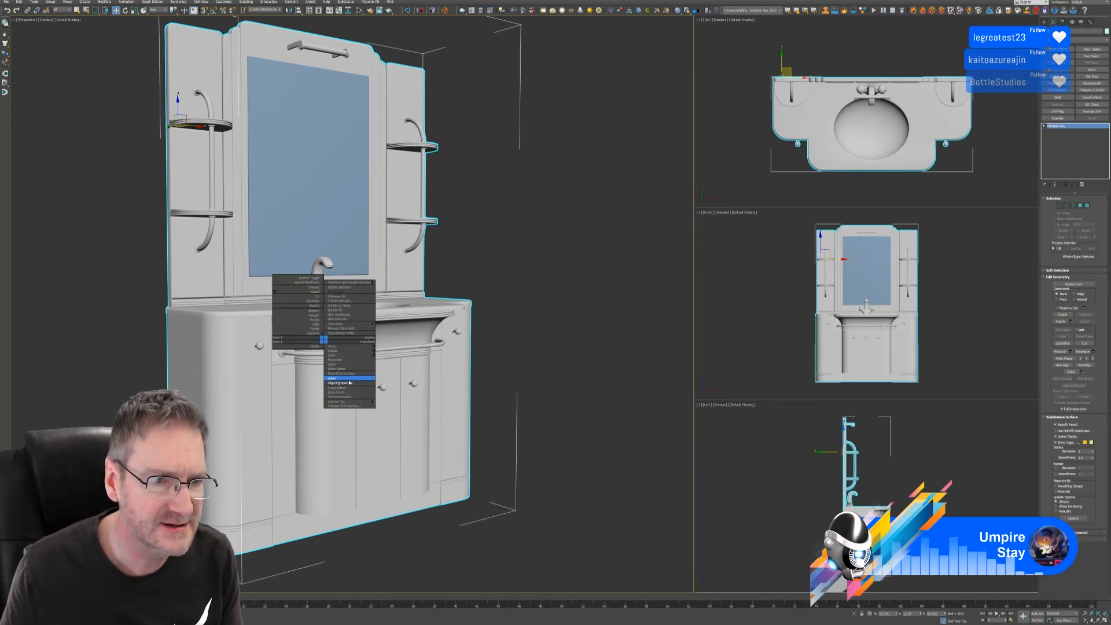
pyautogui.click(348, 381)
pyautogui.click(571, 333)
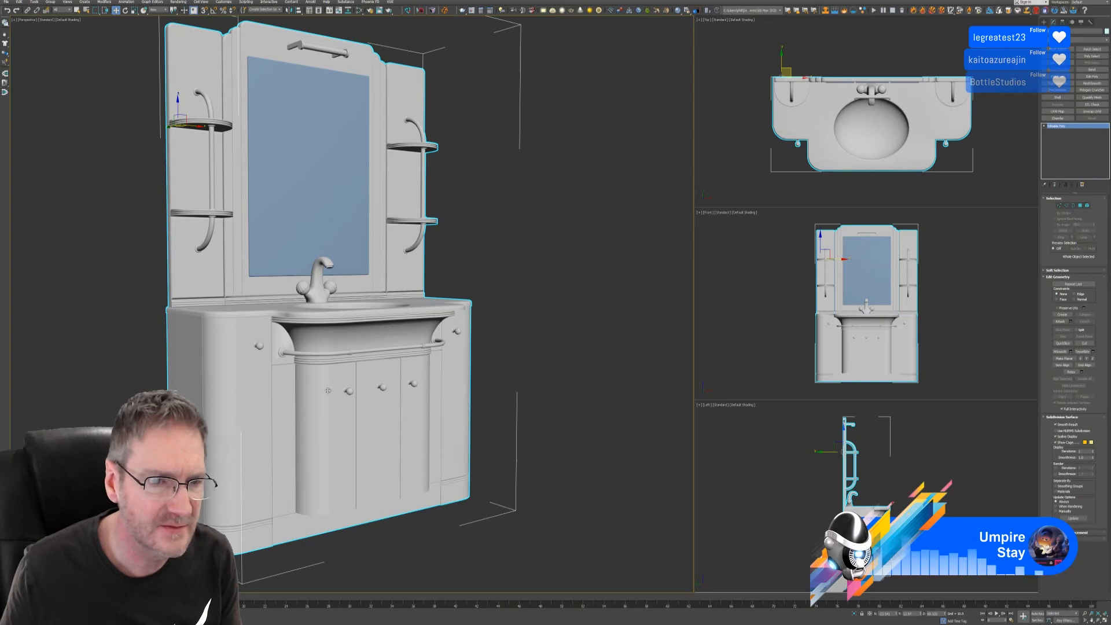
pyautogui.rightClick(328, 390)
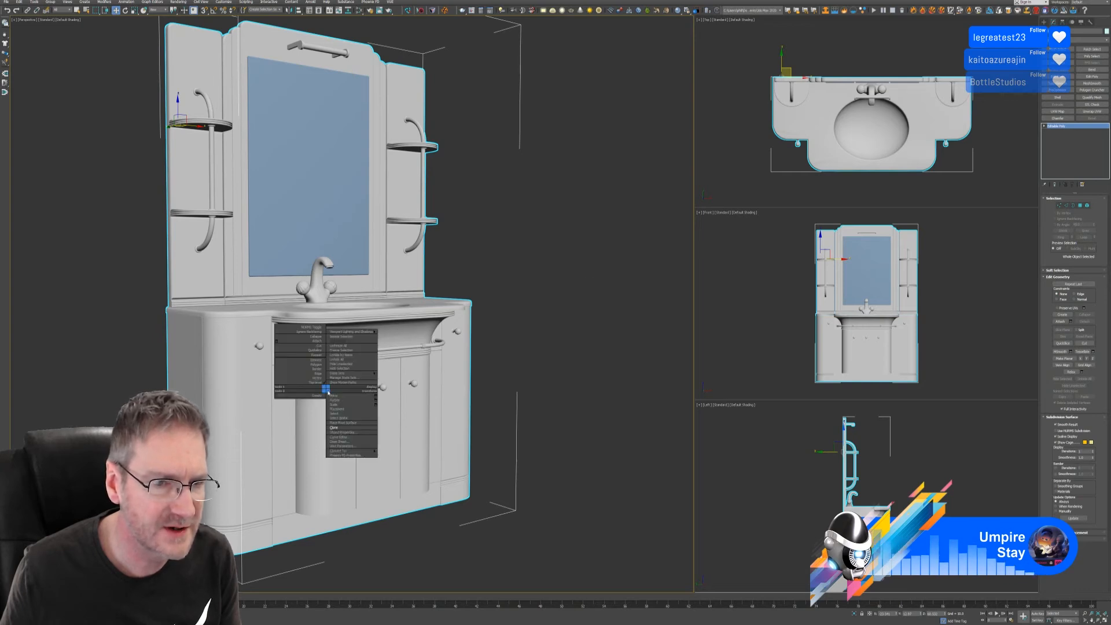
pyautogui.click(360, 433)
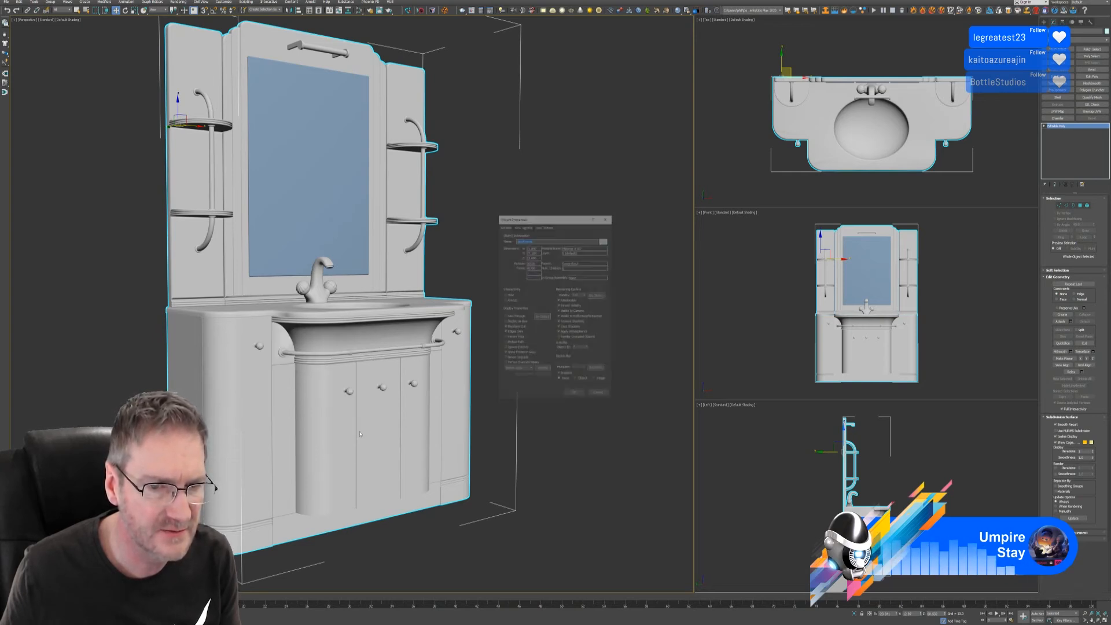
pyautogui.click(516, 364)
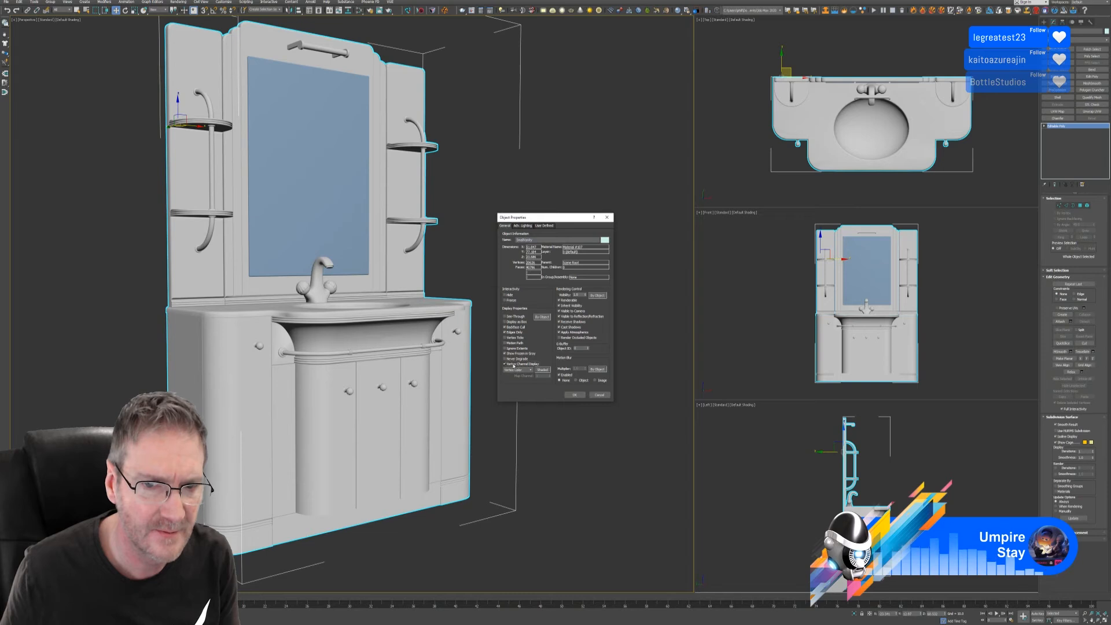
pyautogui.click(576, 396)
# Step: Export the washstand as FBX, overwriting Small_Vanity.fbx and keeping the current export settings
pyautogui.moveTo(569, 245); pyautogui.dragTo(589, 259, button='middle')
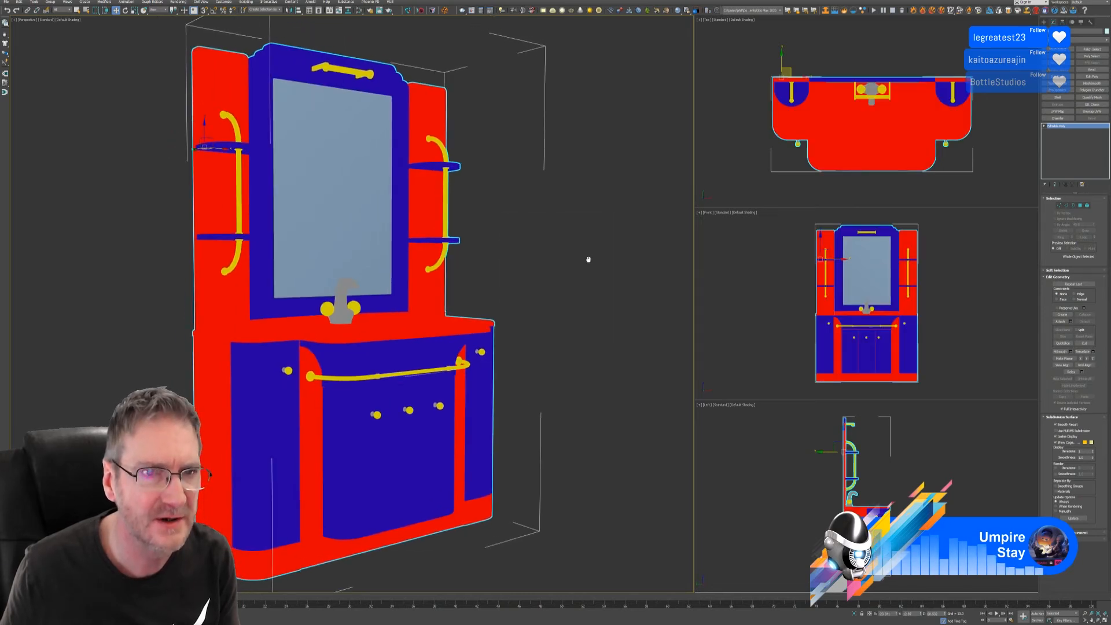
pyautogui.click(5, 2)
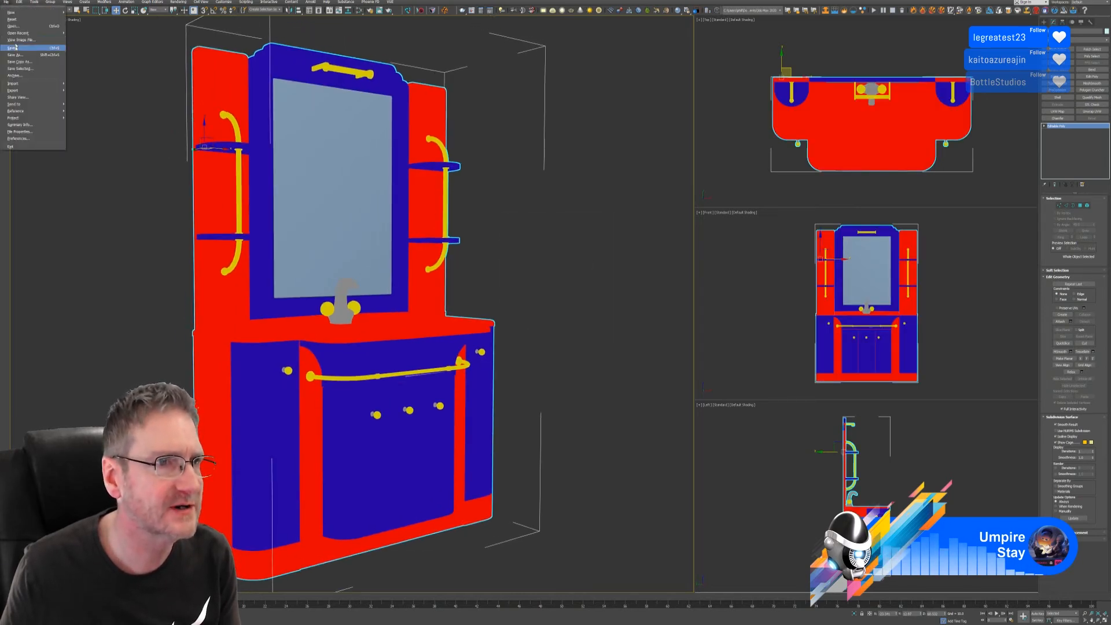
pyautogui.moveTo(23, 91)
pyautogui.click(87, 98)
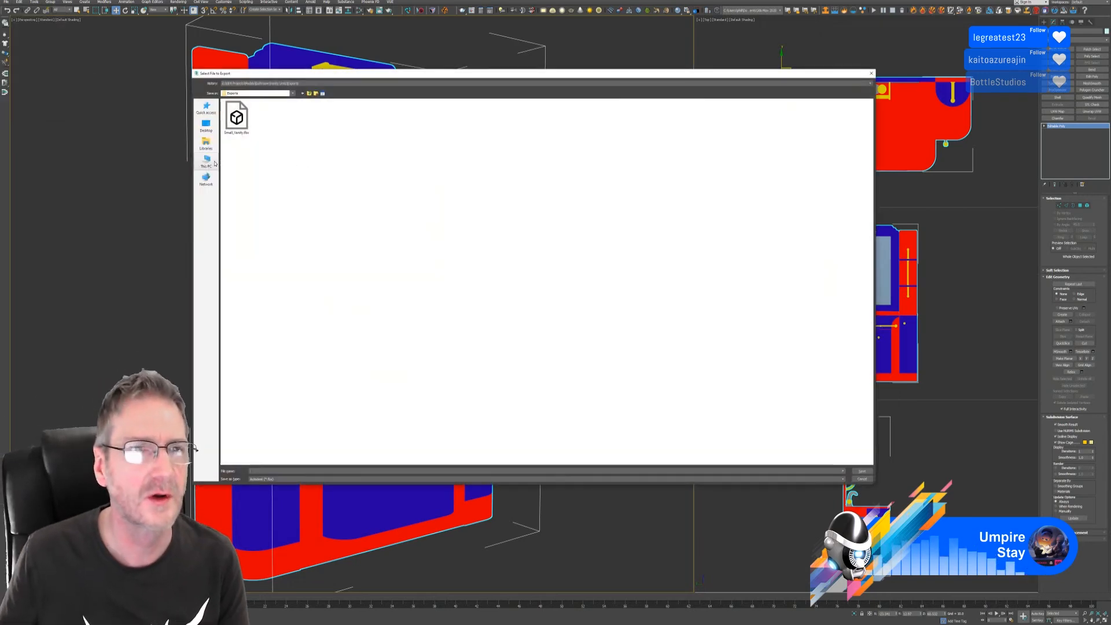
pyautogui.click(240, 122)
pyautogui.press('Return')
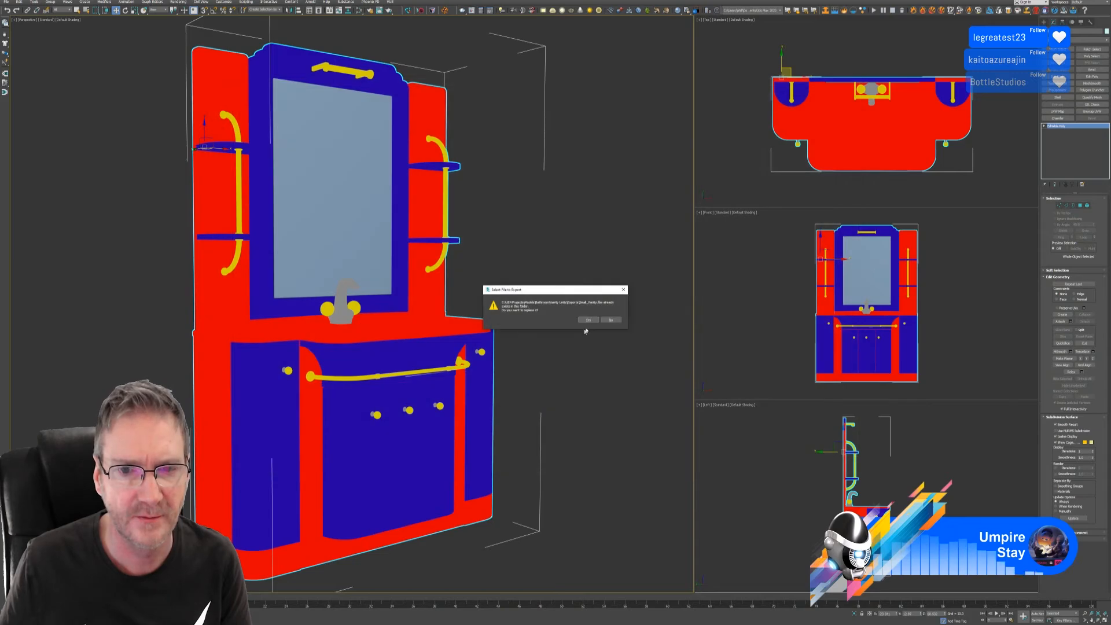
pyautogui.click(583, 322)
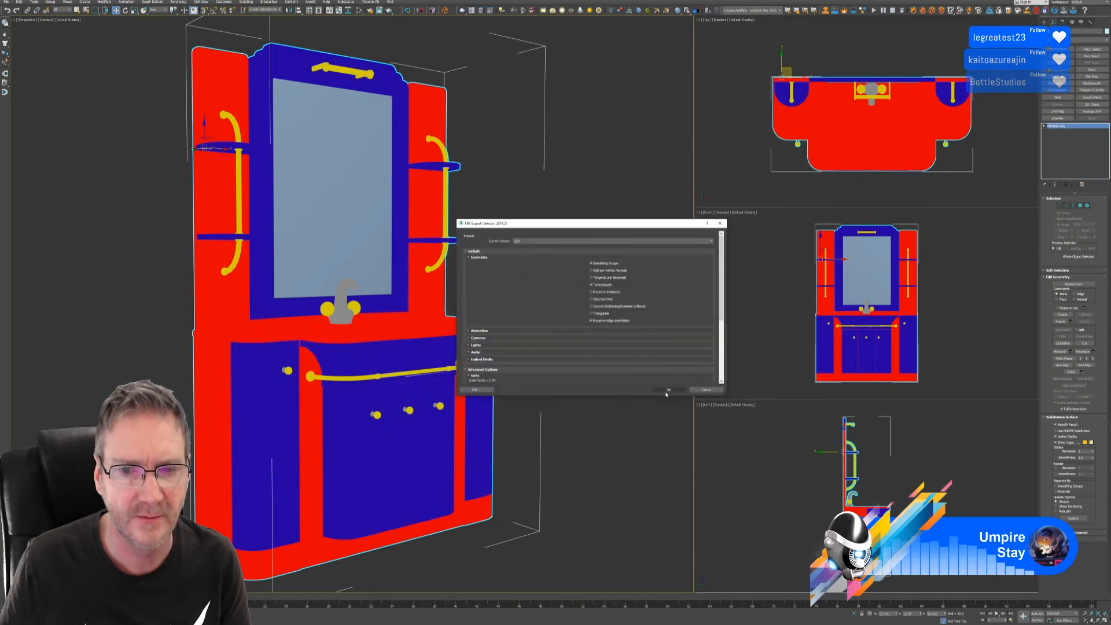
pyautogui.click(667, 391)
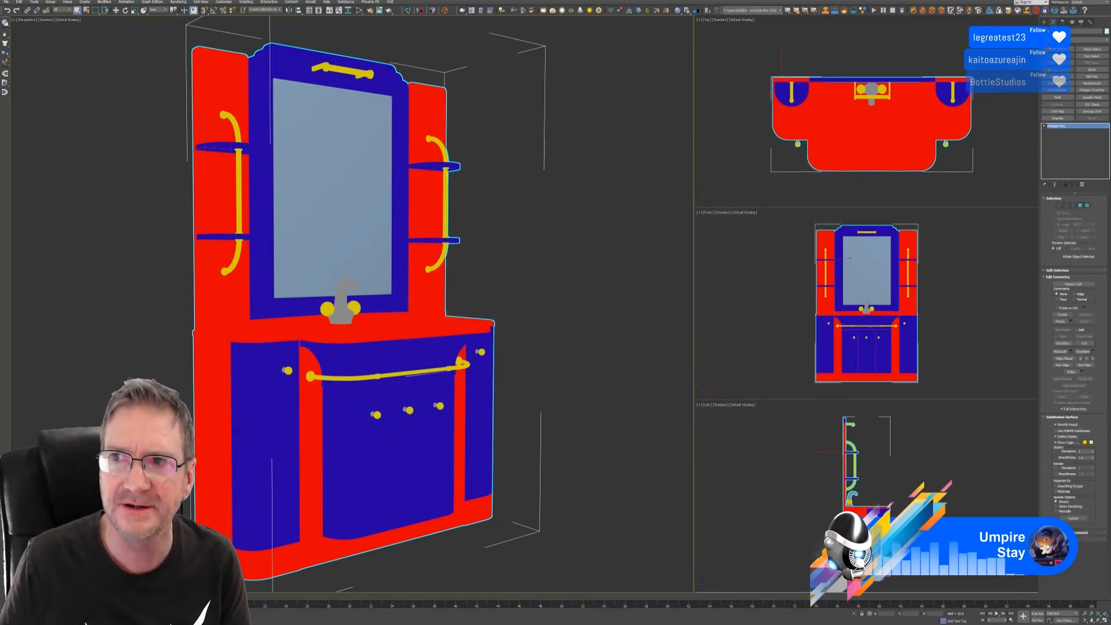
# Step: Switch to Substance Painter and view the whole textured washstand
pyautogui.press('super+d')
pyautogui.hotkey('alt', 'Tab')
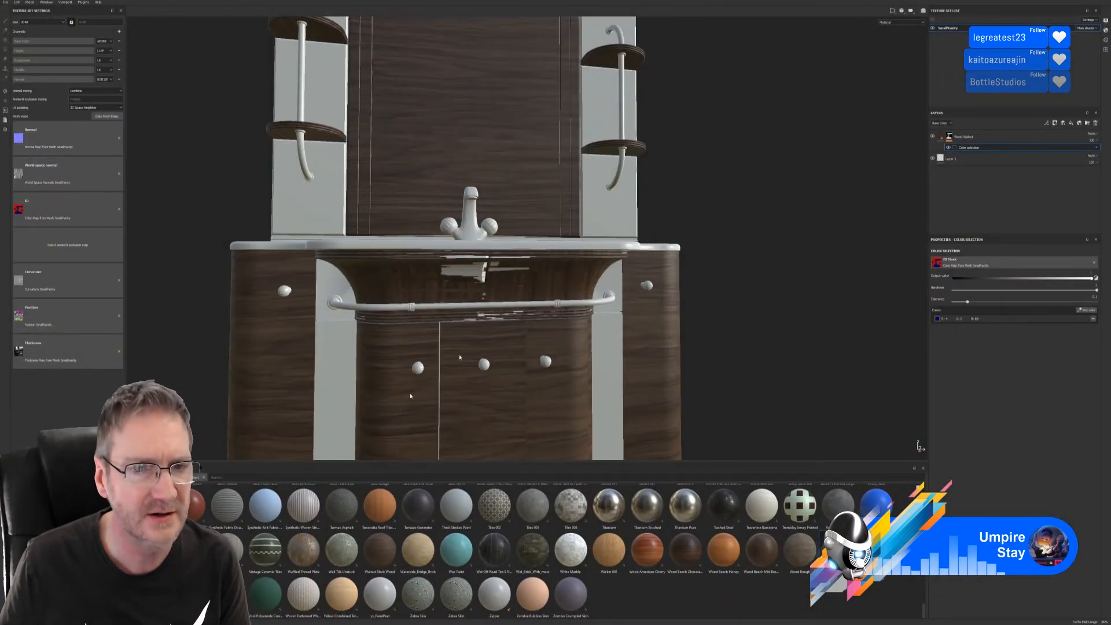
pyautogui.scroll(-5, 460, 357)
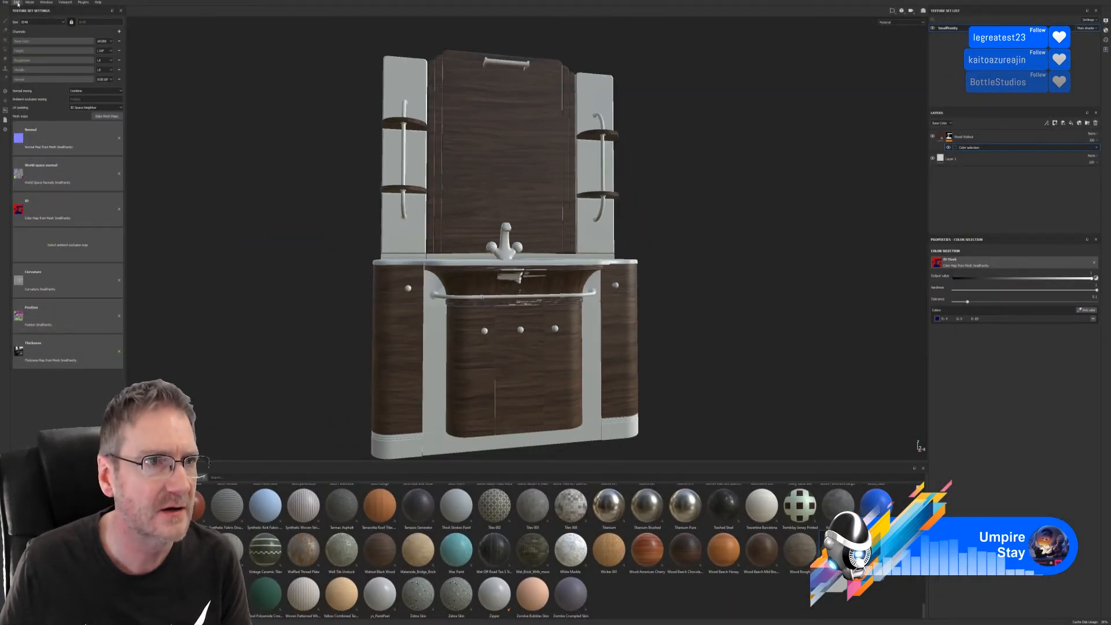
# Step: Try to update the current project's mesh by reloading the re-exported Small_Vanity.fbx in the project configuration
pyautogui.click(16, 3)
pyautogui.click(34, 22)
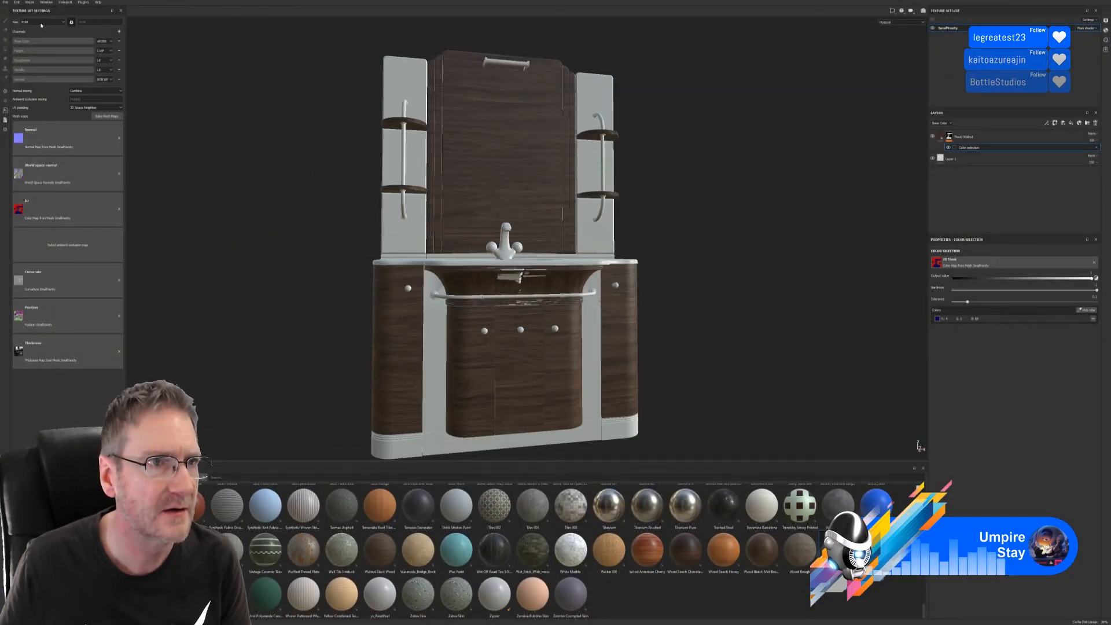
pyautogui.click(598, 277)
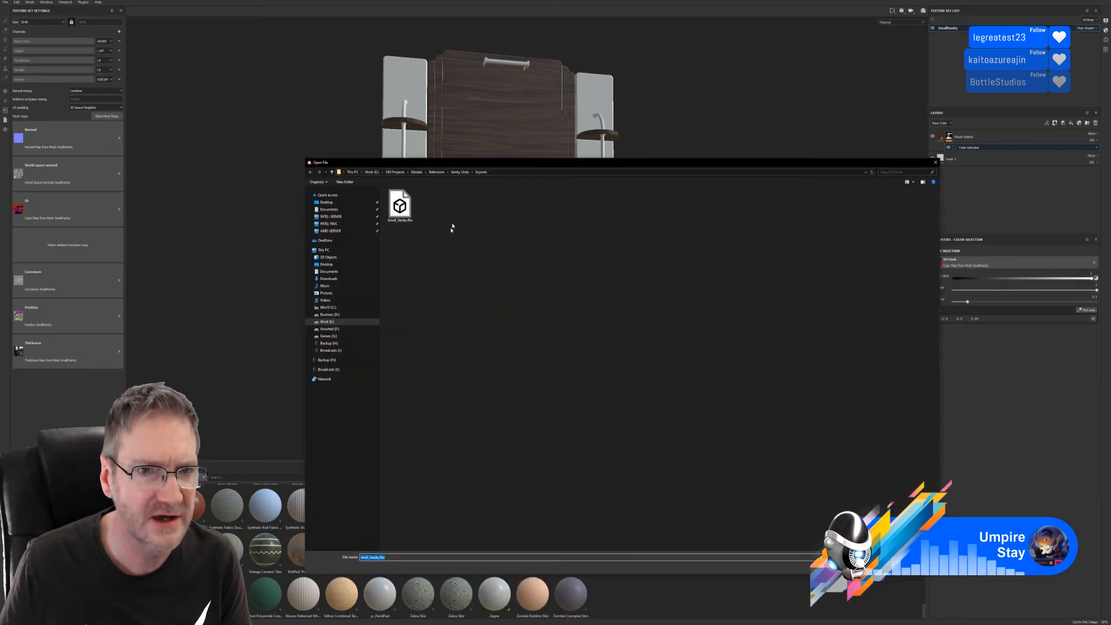
pyautogui.doubleClick(399, 206)
pyautogui.click(565, 349)
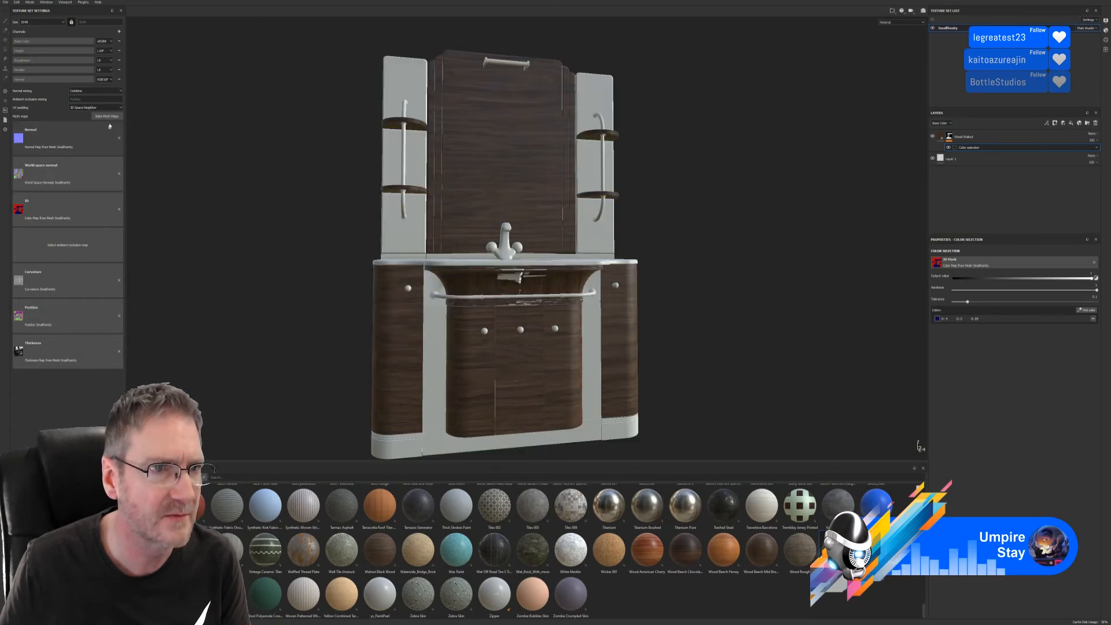
# Step: Create a new project from the Small_Vanity.fbx mesh with a document resolution of 2048
pyautogui.click(6, 2)
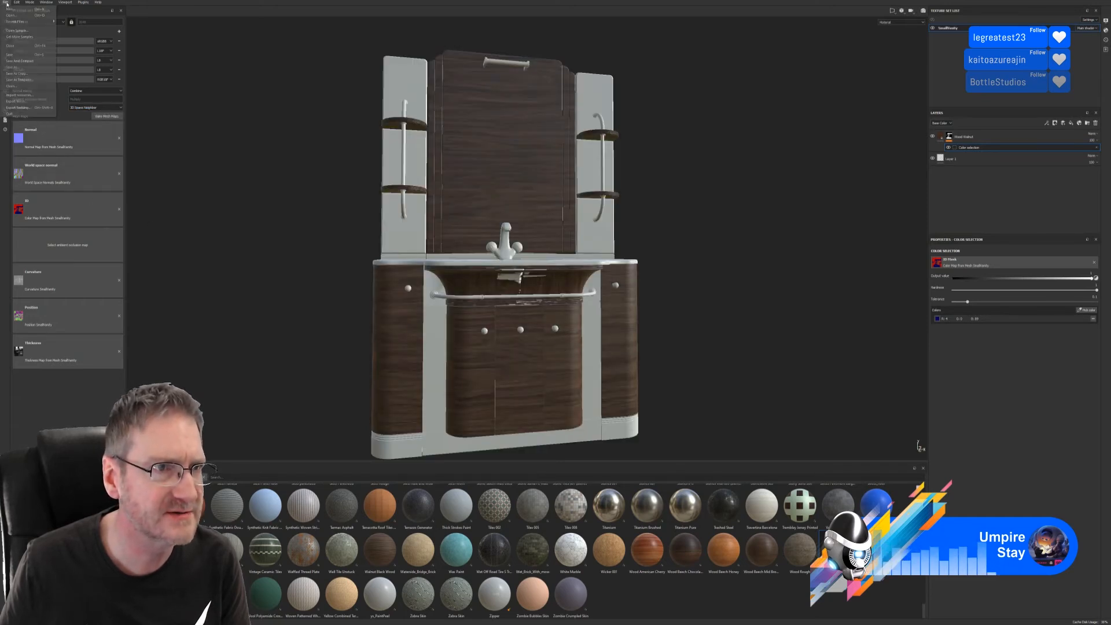
pyautogui.click(17, 11)
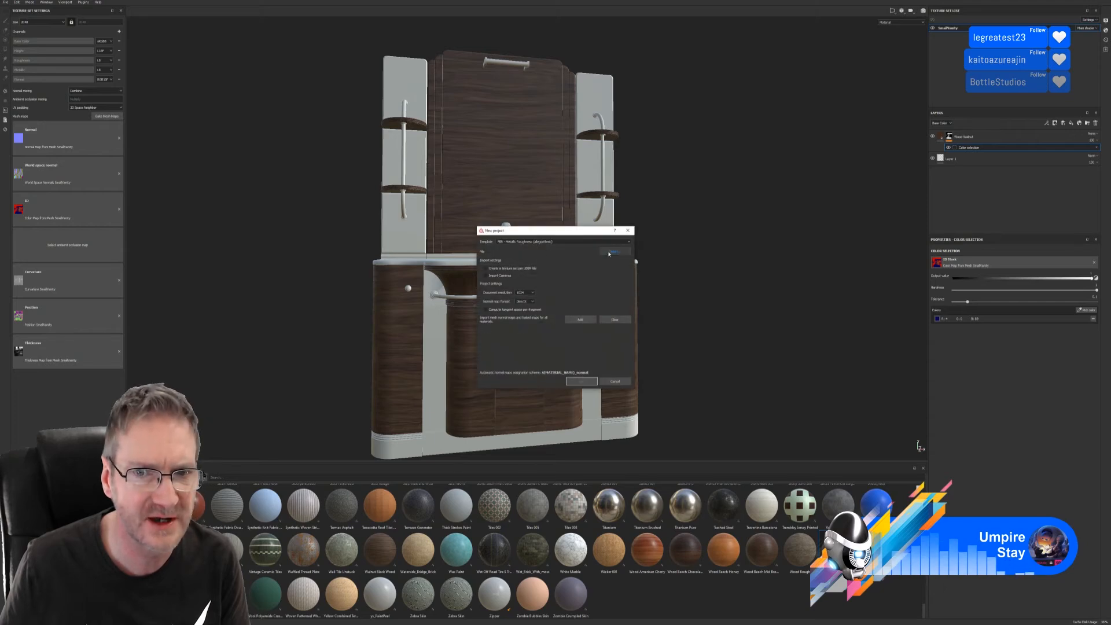
pyautogui.click(608, 253)
pyautogui.doubleClick(567, 258)
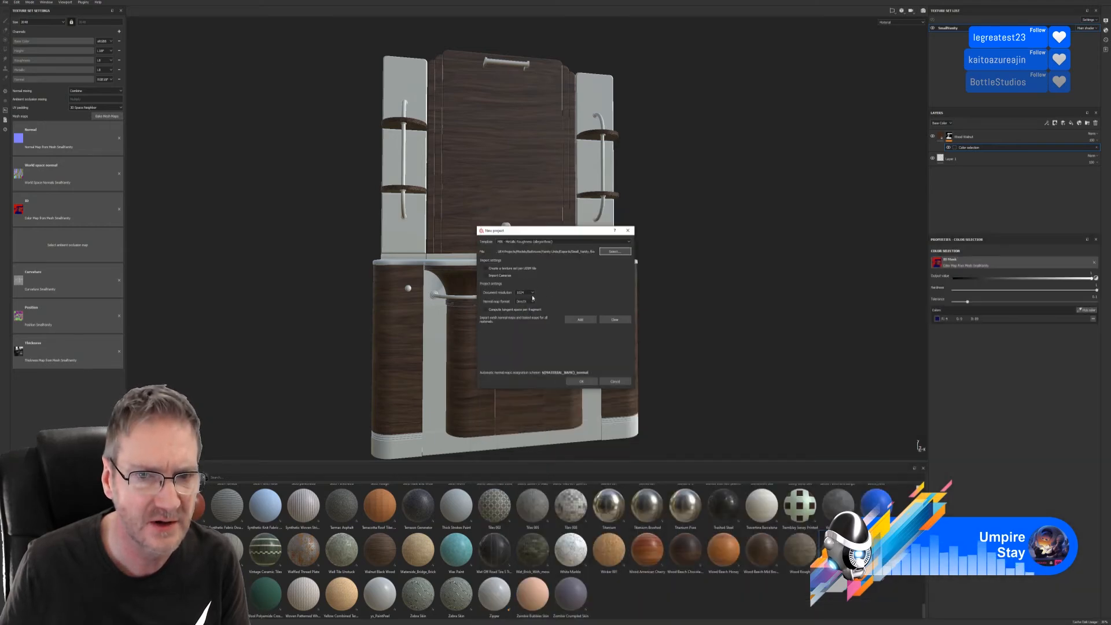
pyautogui.click(531, 293)
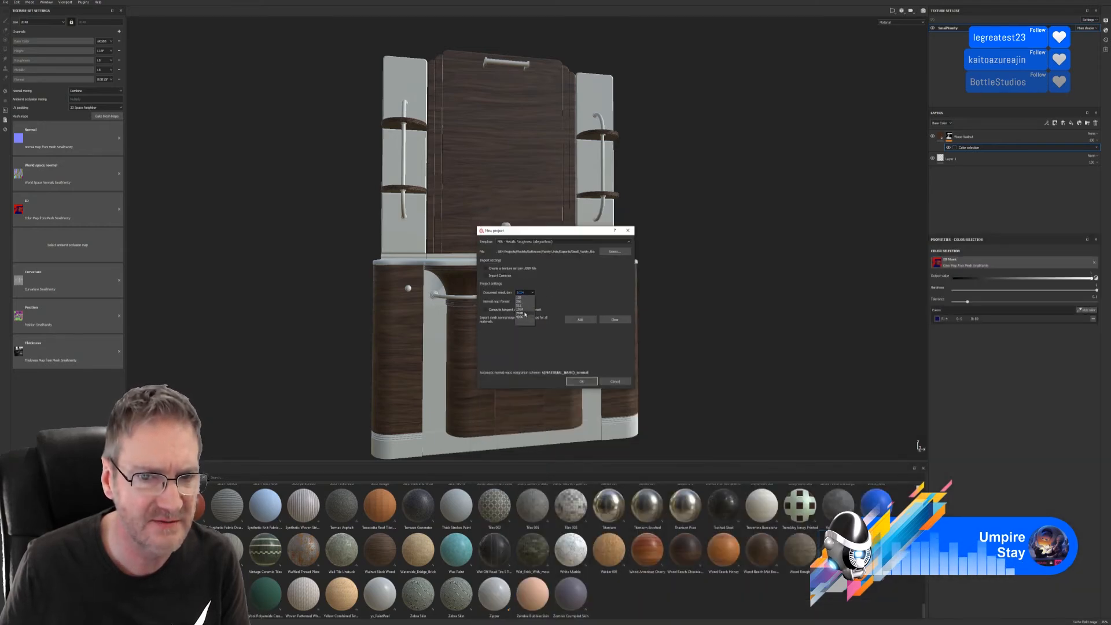
pyautogui.click(524, 312)
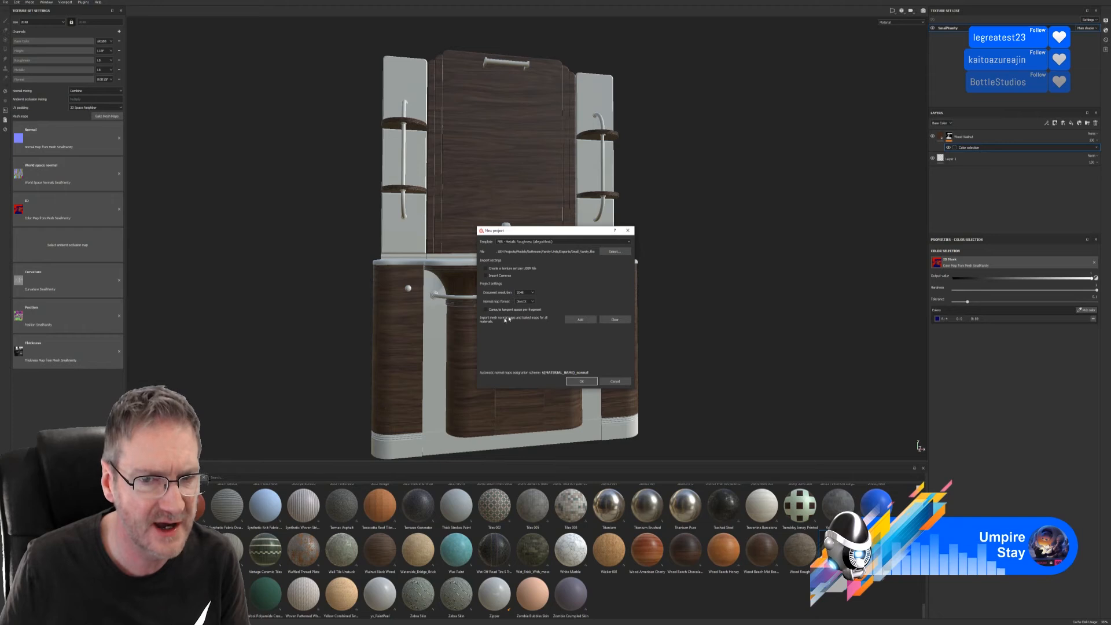
pyautogui.click(581, 382)
pyautogui.click(538, 319)
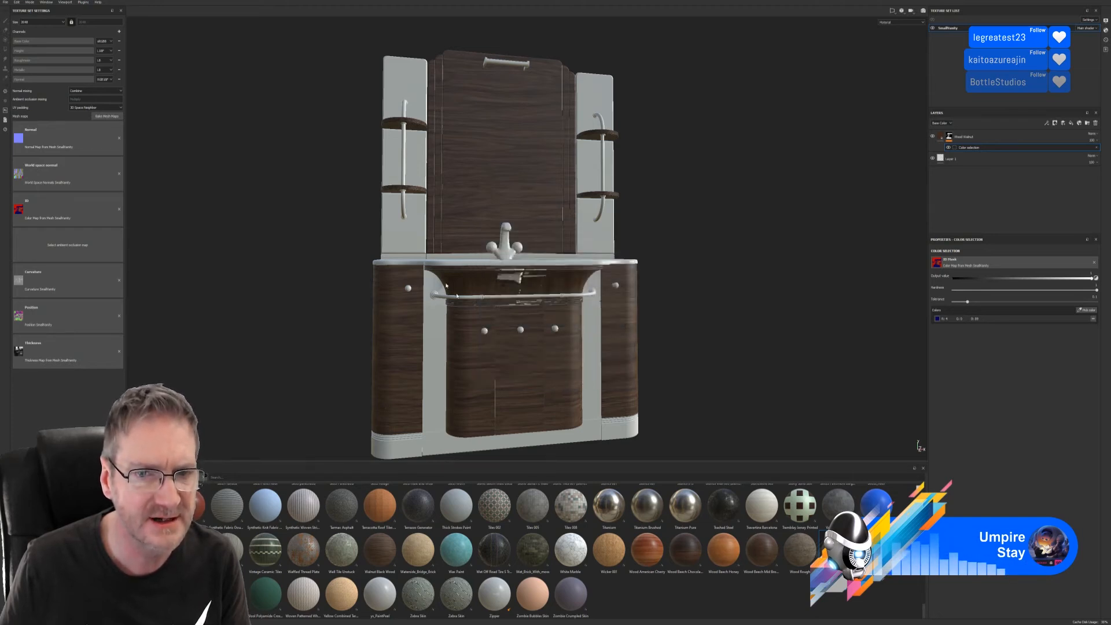
# Step: Check that the ID map's color source is Vertex Color and bake all the mesh maps
pyautogui.click(107, 115)
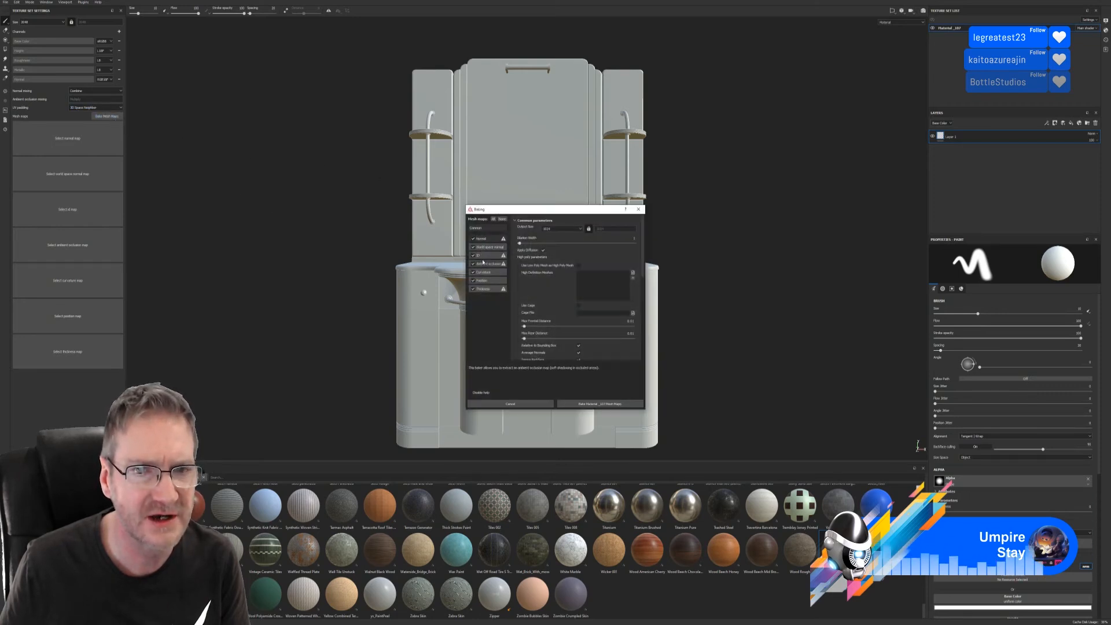
pyautogui.click(483, 255)
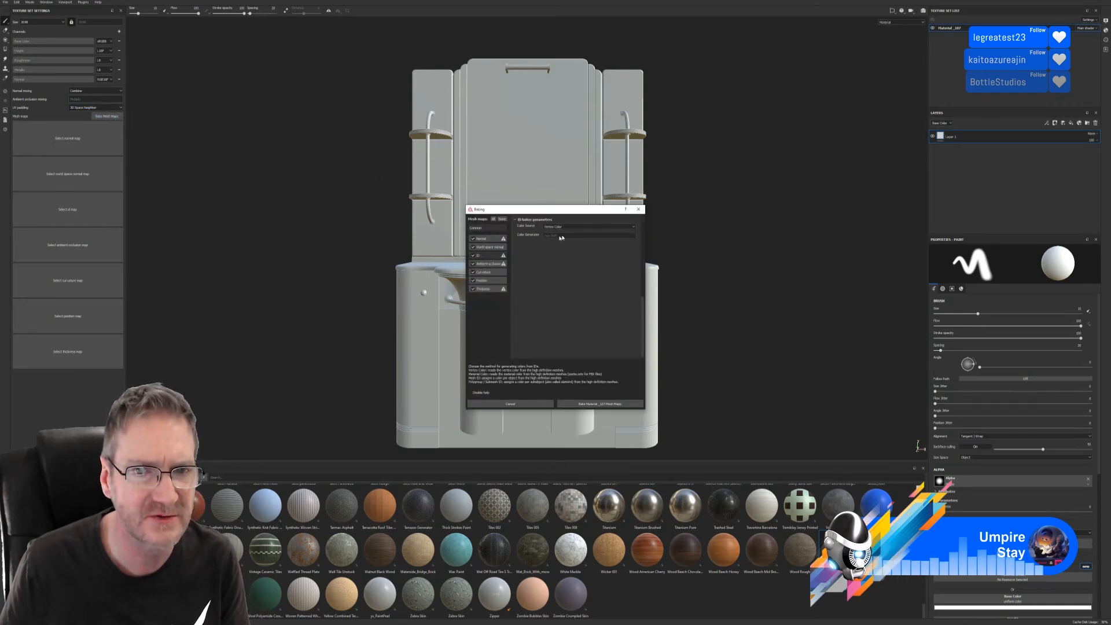
pyautogui.click(489, 247)
pyautogui.click(483, 228)
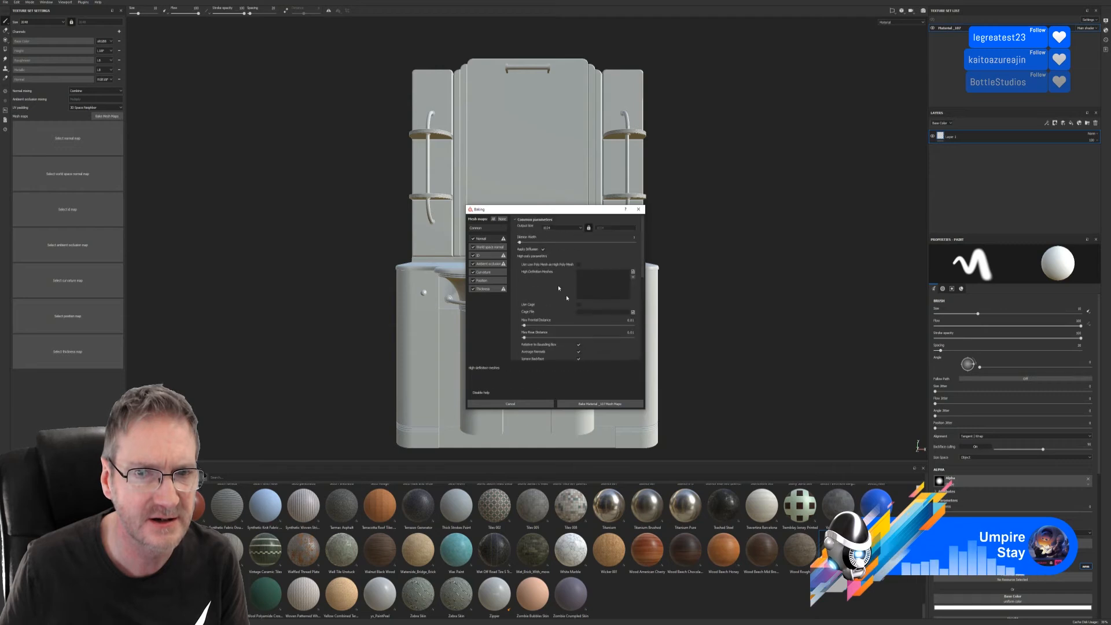
pyautogui.click(599, 404)
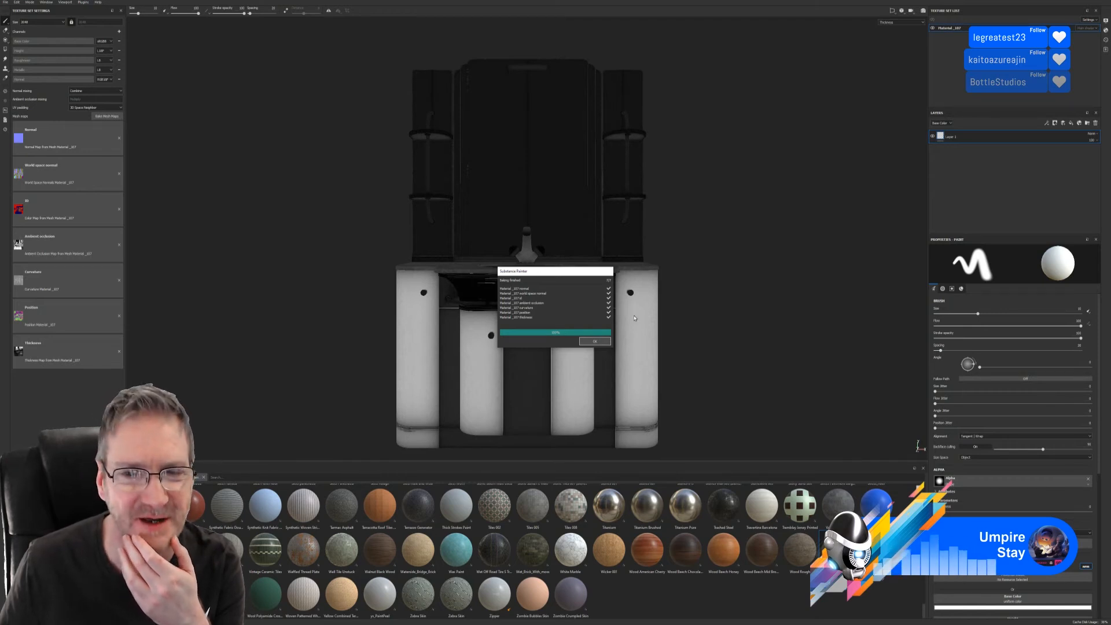
pyautogui.click(596, 341)
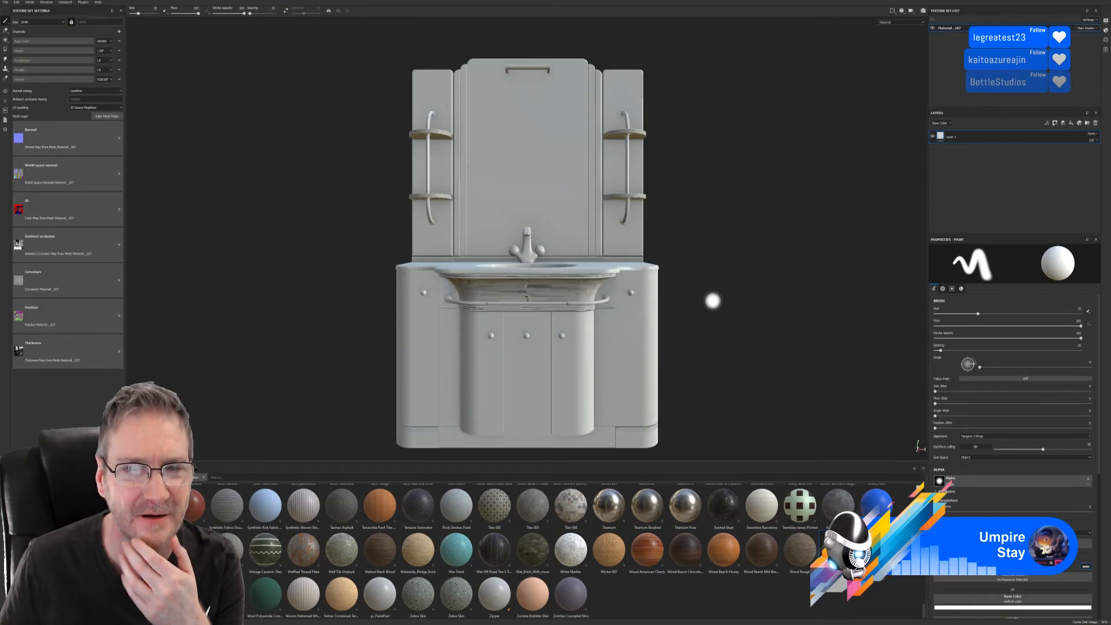
# Step: Remove the baked ambient occlusion map from the texture set and inspect the curved apron's shading up close
pyautogui.keyDown('alt'); pyautogui.moveTo(691, 265); pyautogui.dragTo(672, 228); pyautogui.keyUp('alt')
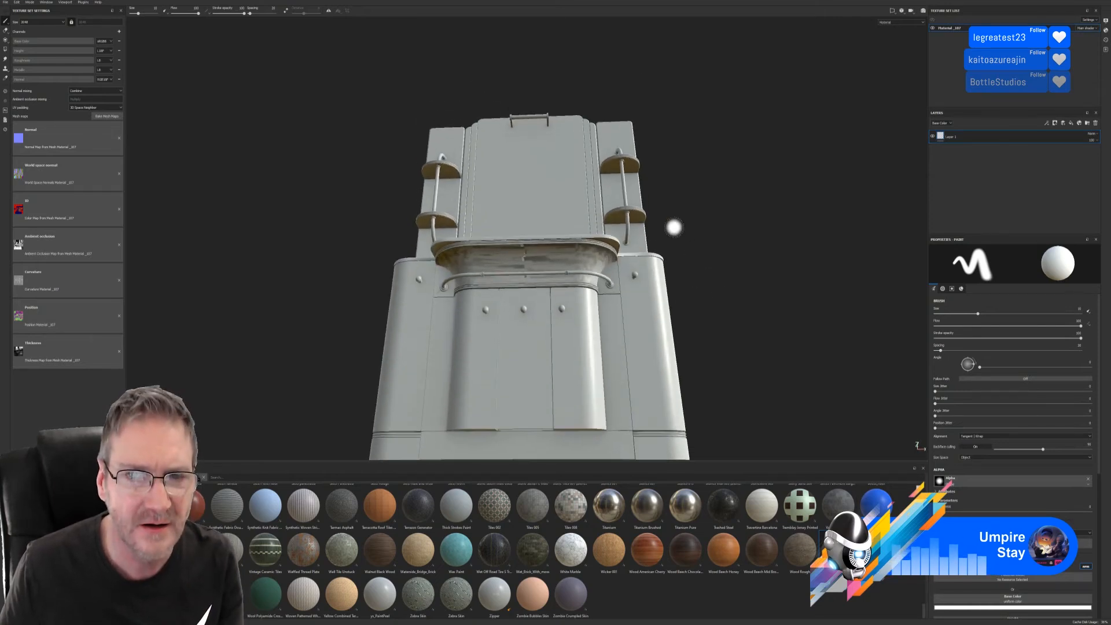
pyautogui.click(119, 245)
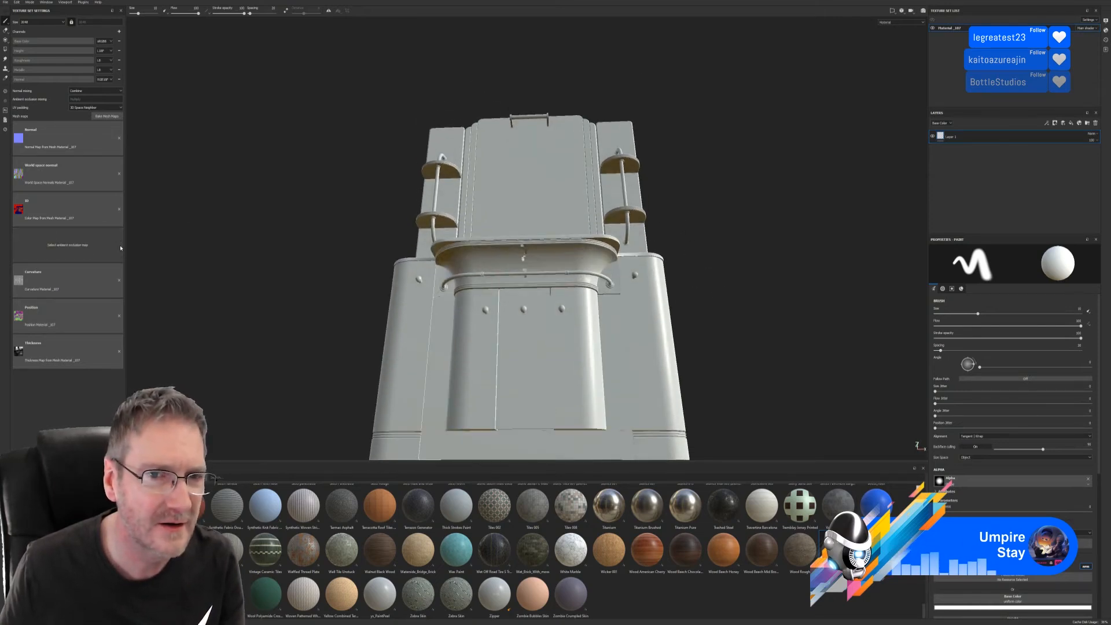
pyautogui.keyDown('alt'); pyautogui.moveTo(664, 266); pyautogui.dragTo(710, 257); pyautogui.keyUp('alt')
pyautogui.scroll(8, 498, 284)
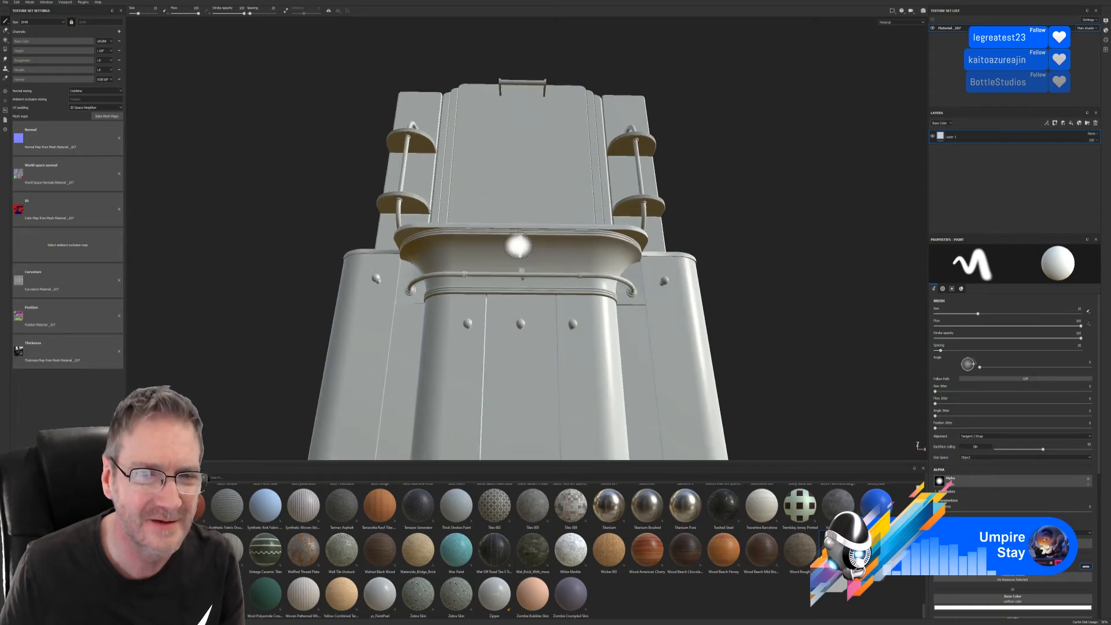
pyautogui.keyDown('alt'); pyautogui.moveTo(570, 235); pyautogui.dragTo(559, 288); pyautogui.keyUp('alt')
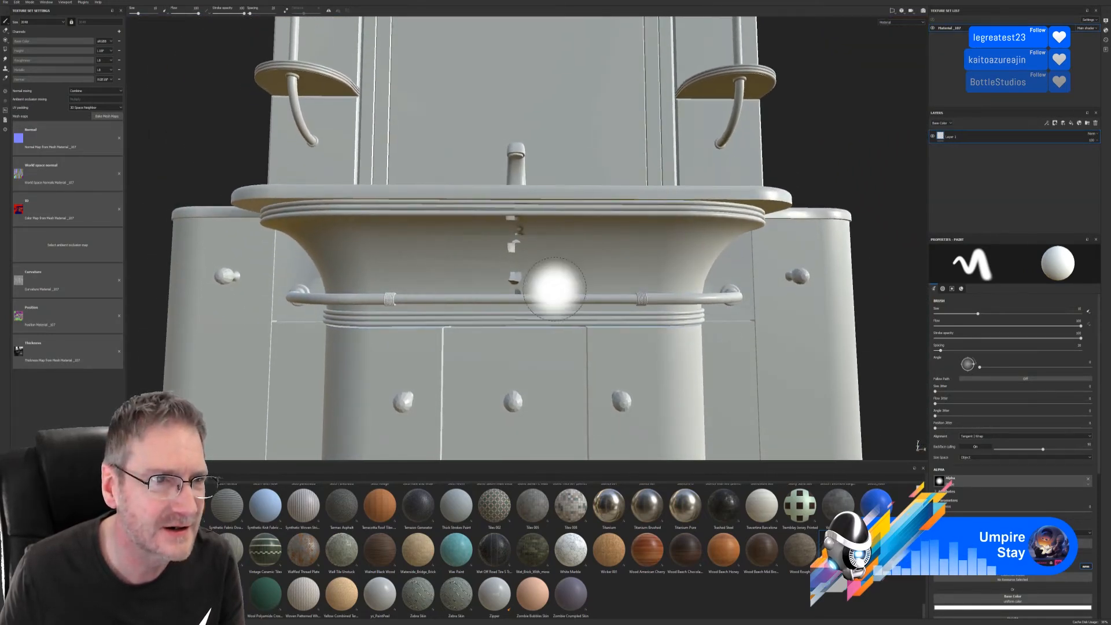
# Step: Remove the world space normal, curvature and position maps from the texture set
pyautogui.click(119, 173)
pyautogui.click(119, 280)
pyautogui.click(119, 316)
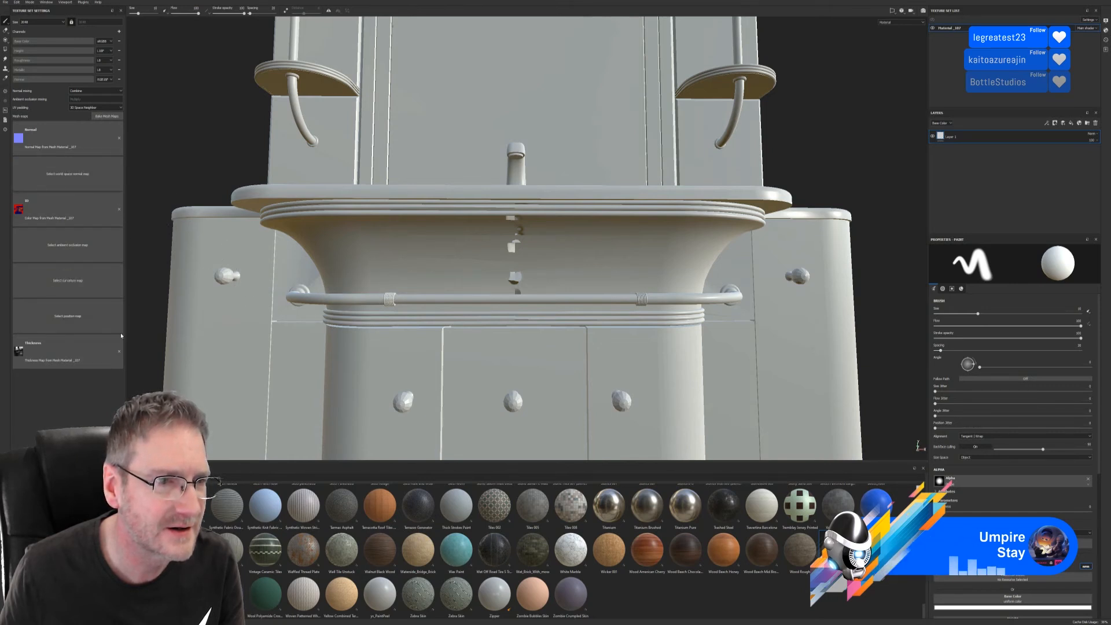
# Step: Remove the baked thickness and normal maps from the texture set and rebake all the mesh maps
pyautogui.click(119, 352)
pyautogui.keyDown('alt'); pyautogui.moveTo(370, 325); pyautogui.dragTo(395, 307); pyautogui.keyUp('alt')
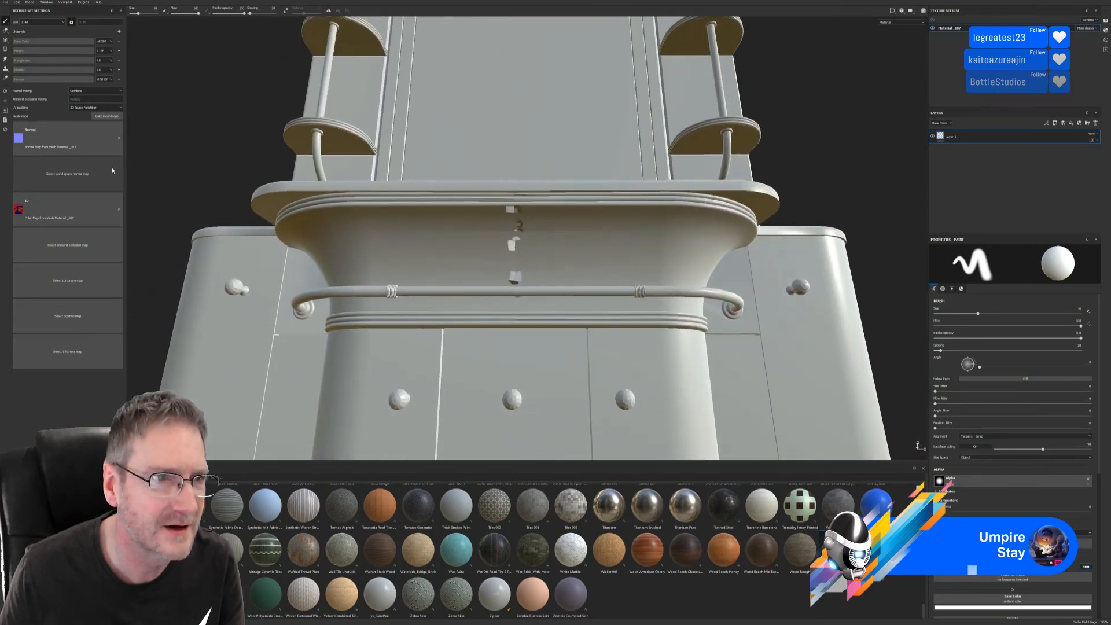
pyautogui.click(120, 138)
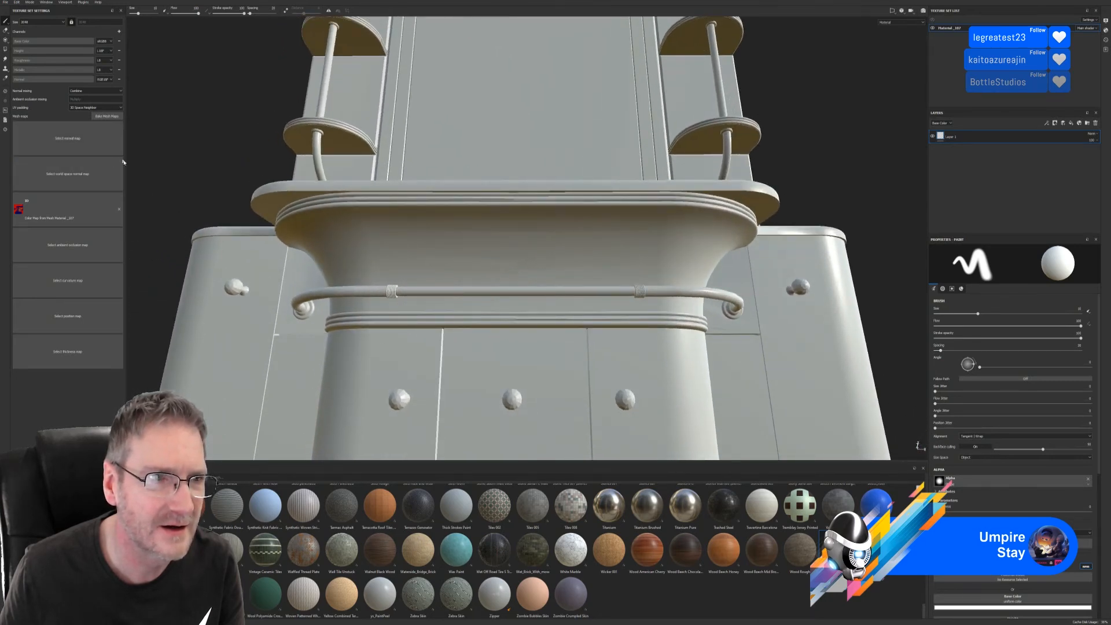
pyautogui.click(111, 118)
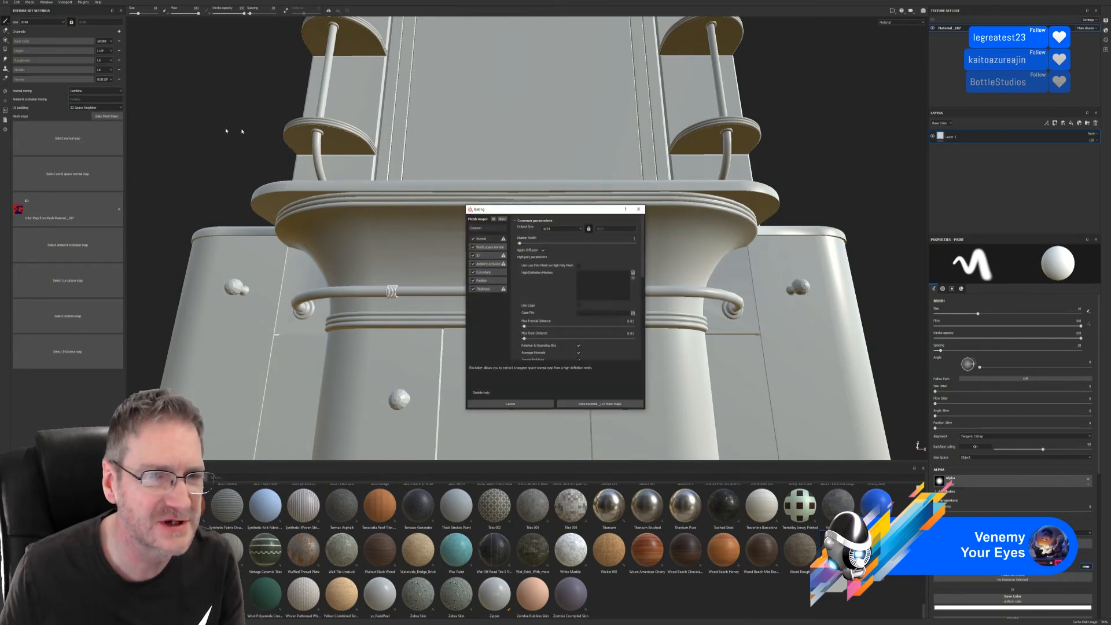
pyautogui.click(593, 404)
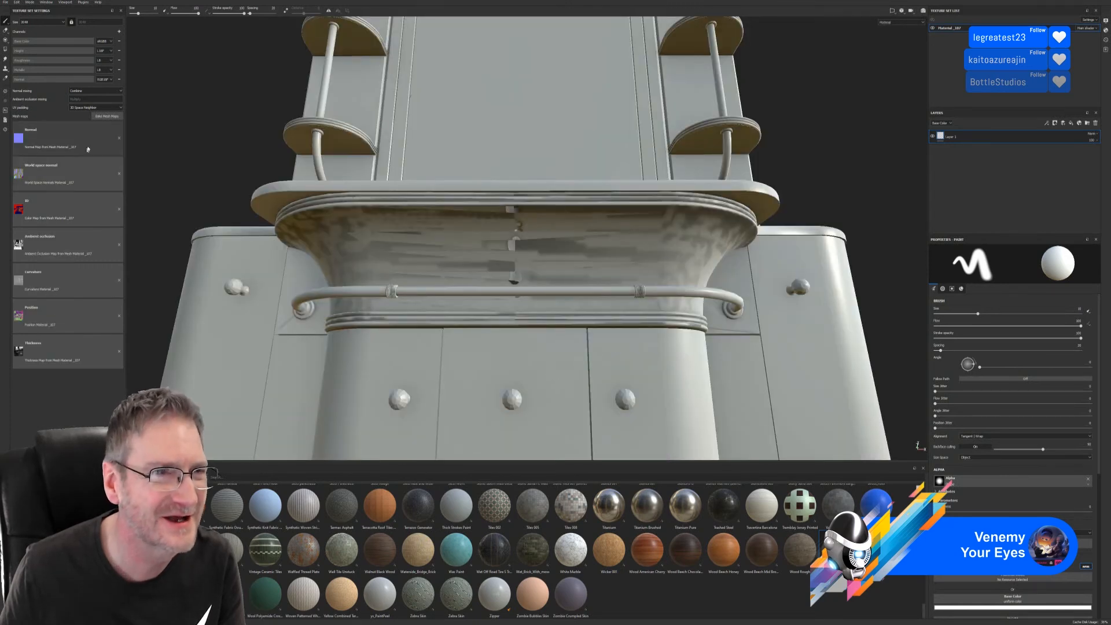
# Step: Rebake all the mesh maps with the output size set to 2048
pyautogui.click(107, 116)
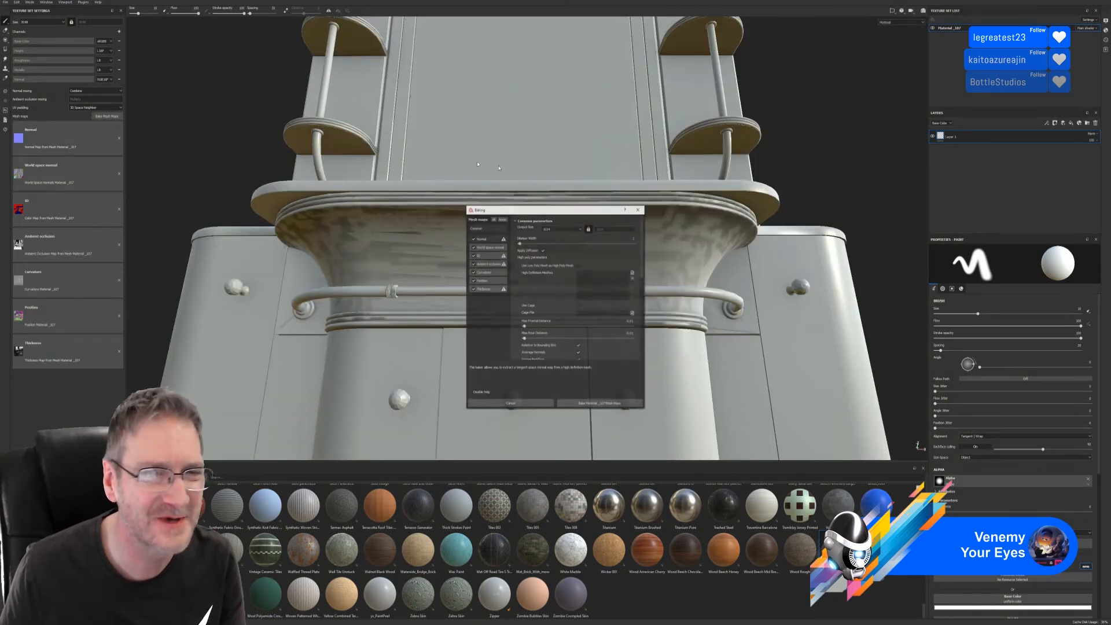
pyautogui.click(581, 229)
pyautogui.click(549, 258)
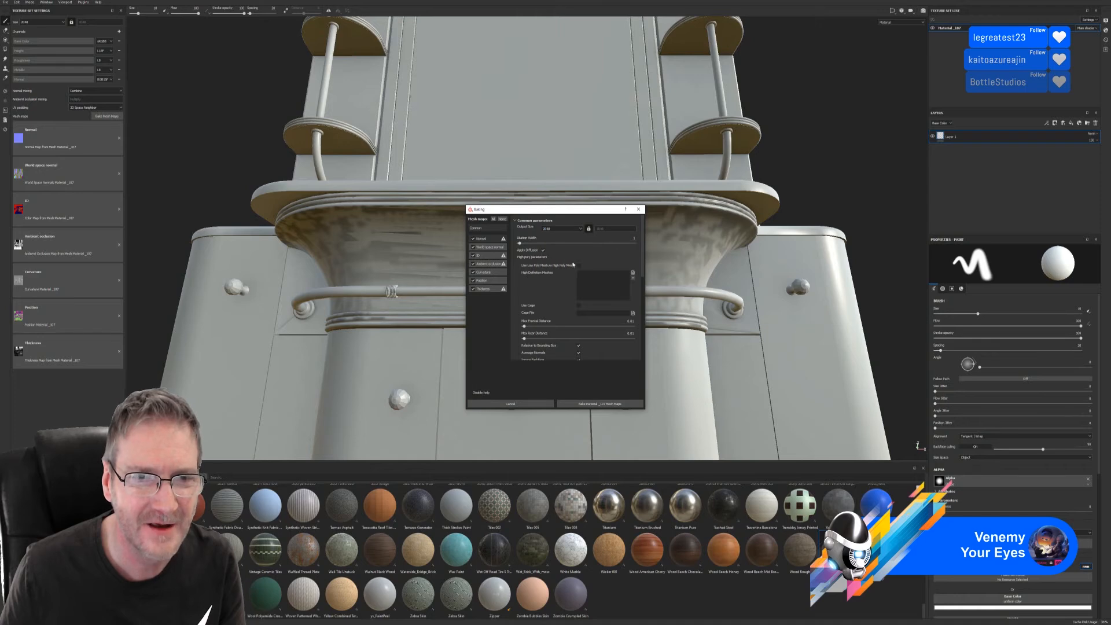
pyautogui.click(613, 404)
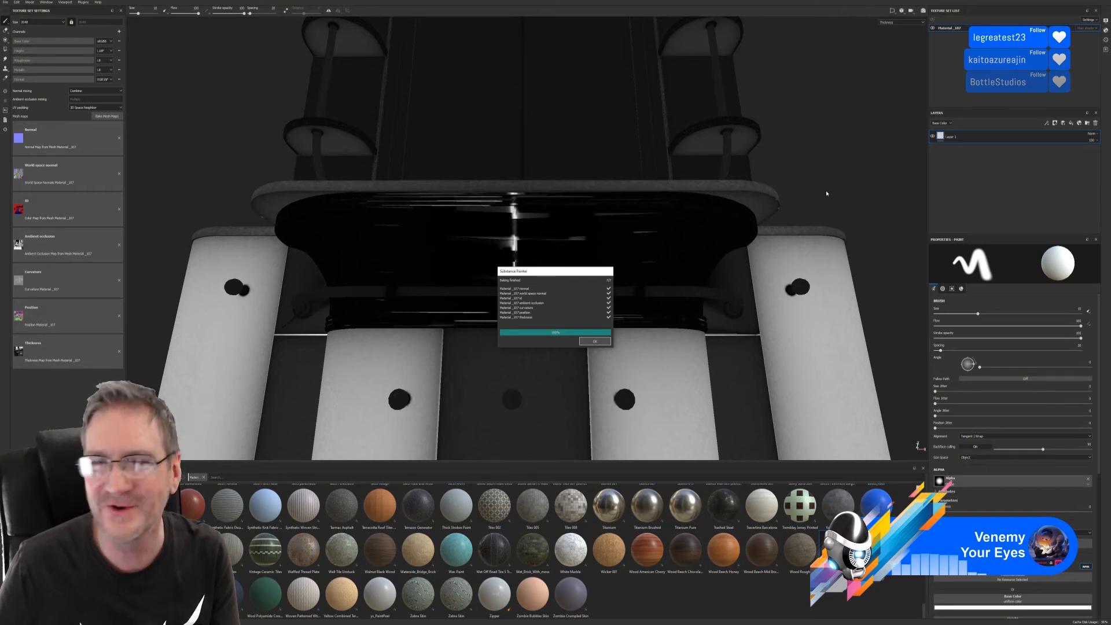
pyautogui.click(595, 342)
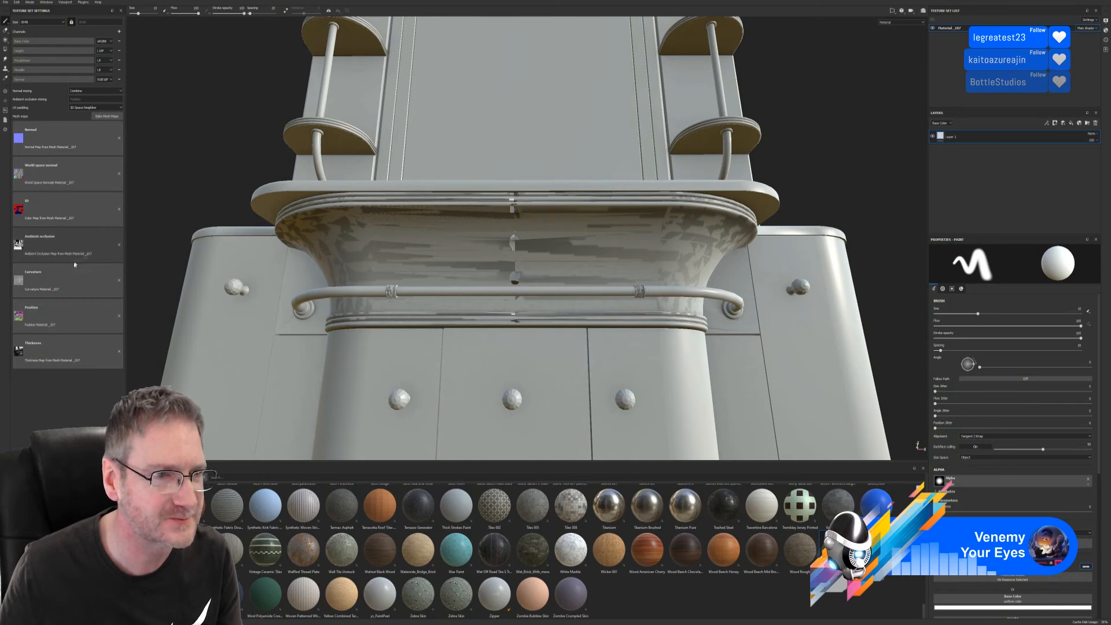
# Step: Remove the baked ambient occlusion and normal maps from the texture set and check the whole washstand's shading
pyautogui.click(118, 246)
pyautogui.click(118, 138)
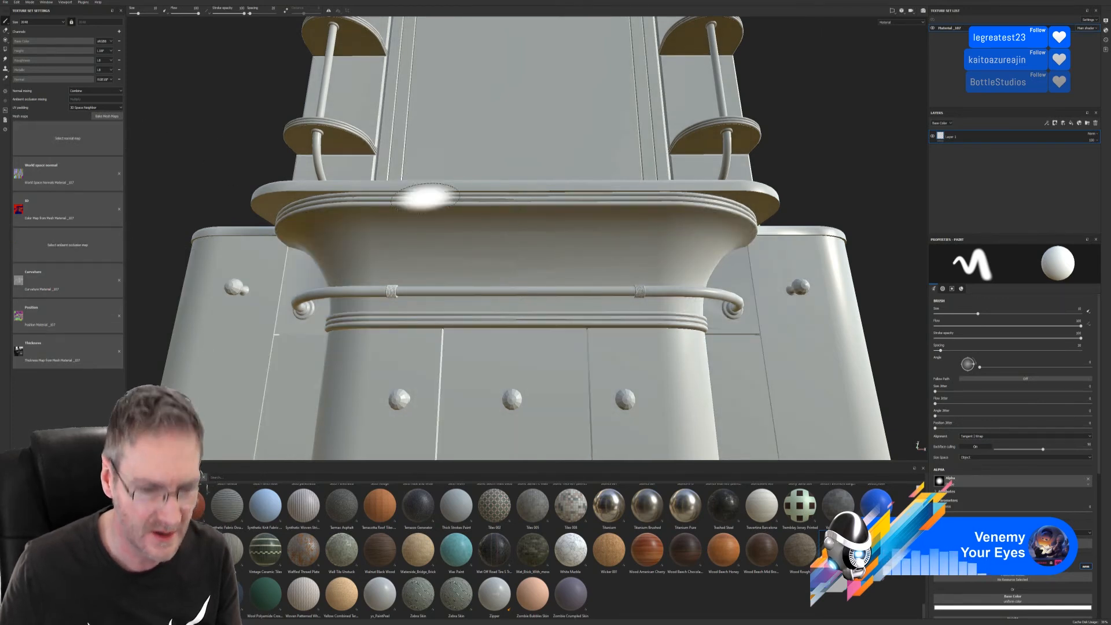
pyautogui.scroll(-2, 428, 258)
pyautogui.scroll(-3, 432, 277)
pyautogui.keyDown('alt'); pyautogui.moveTo(295, 213); pyautogui.dragTo(707, 169); pyautogui.keyUp('alt')
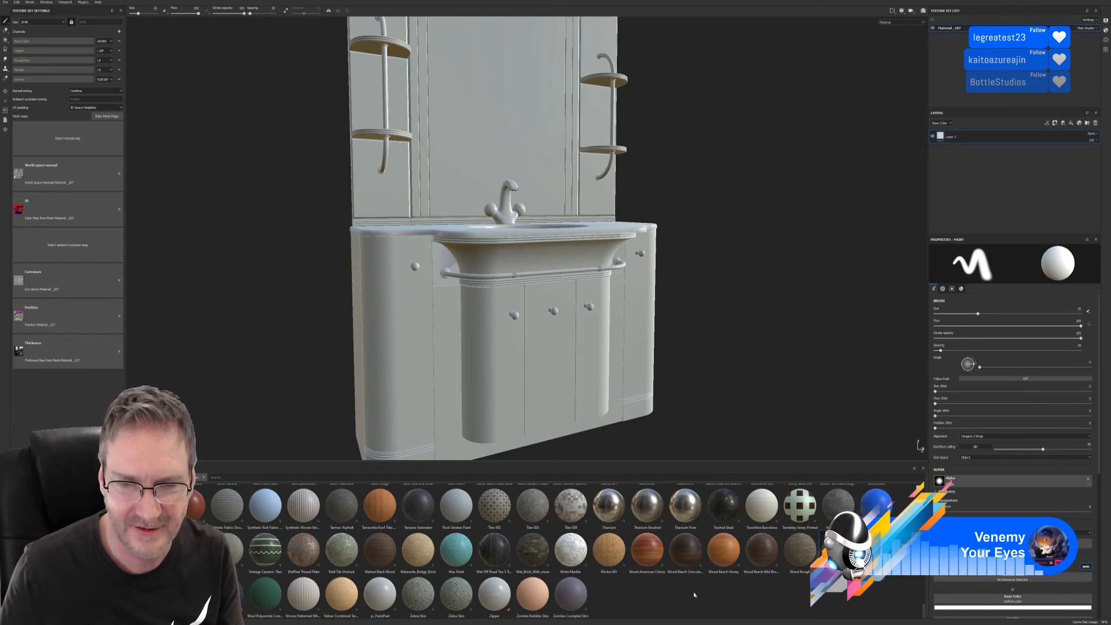
# Step: Try the chocolate brown beech wood material on the whole washstand and delete its layer
pyautogui.moveTo(688, 561); pyautogui.dragTo(564, 361)
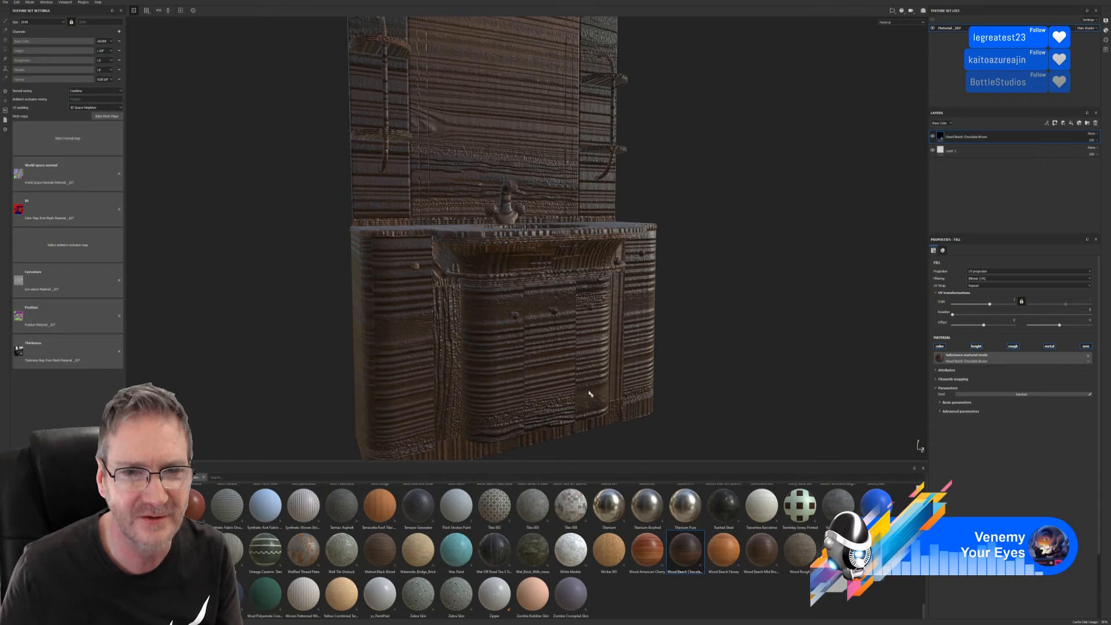
pyautogui.click(965, 136)
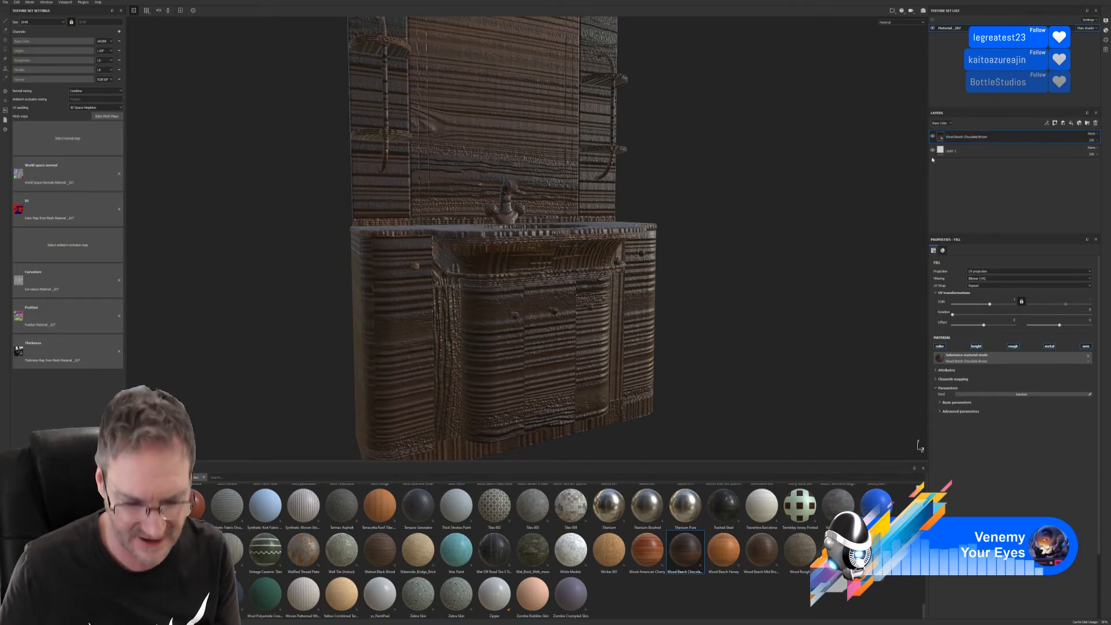
pyautogui.press('Delete')
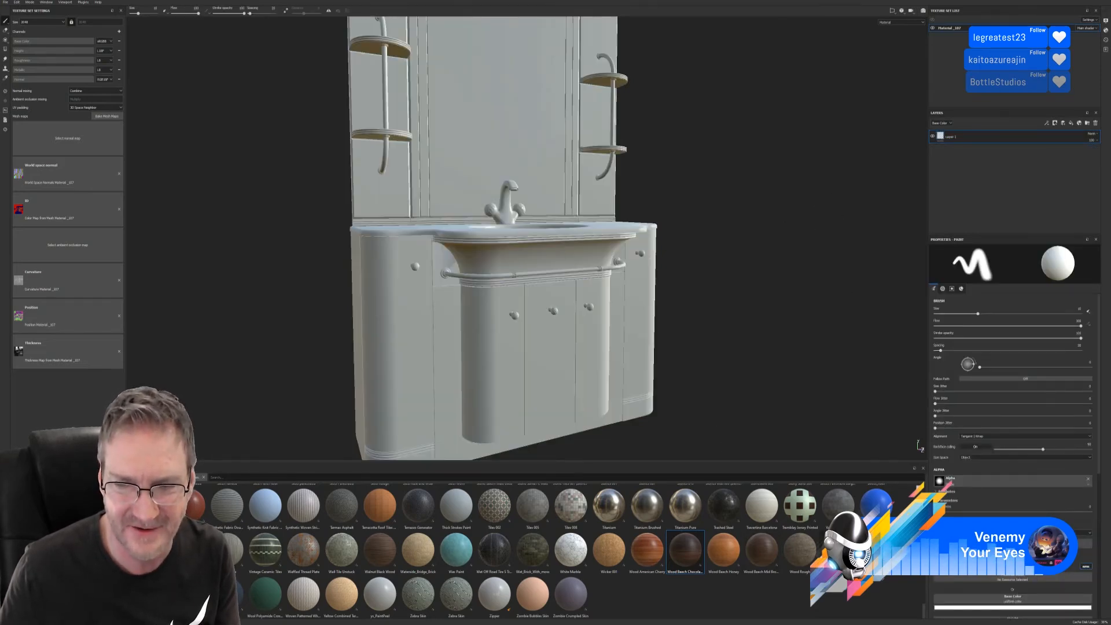
# Step: Add the Wood Walnut material with a color selection mask picking the doors' dark blue ID color, and inspect the curved apron
pyautogui.moveTo(775, 561); pyautogui.dragTo(571, 379)
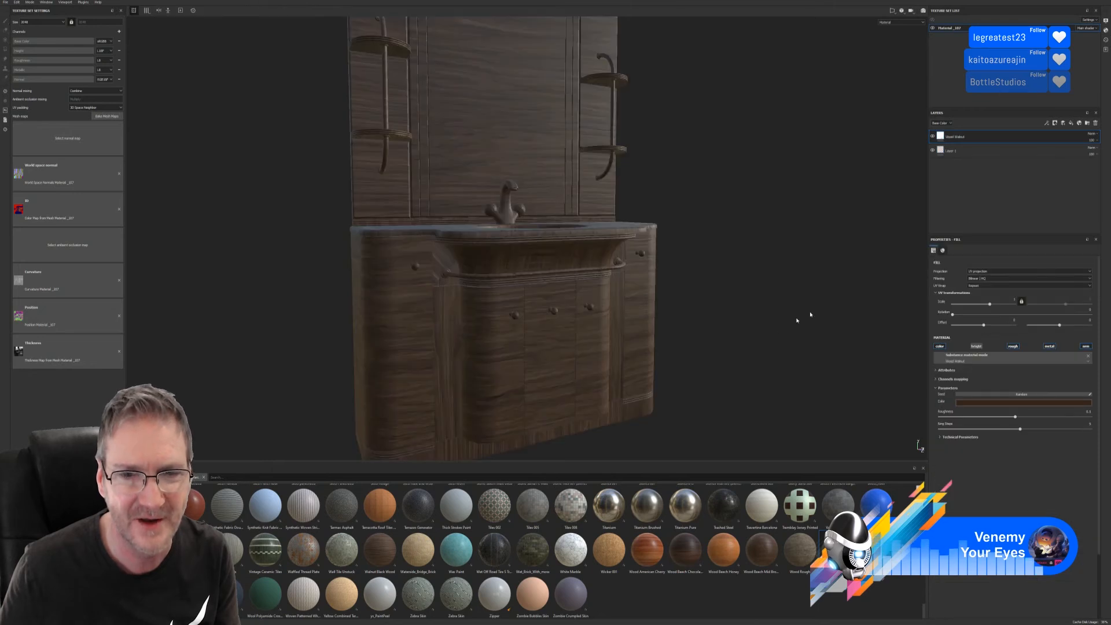
pyautogui.rightClick(971, 140)
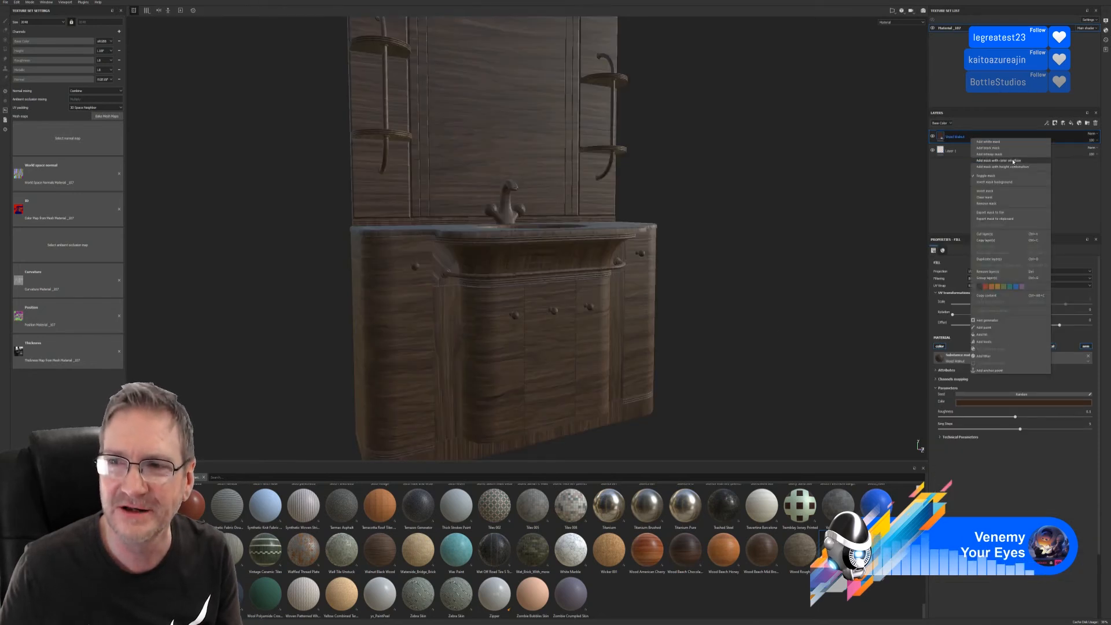
pyautogui.click(1013, 161)
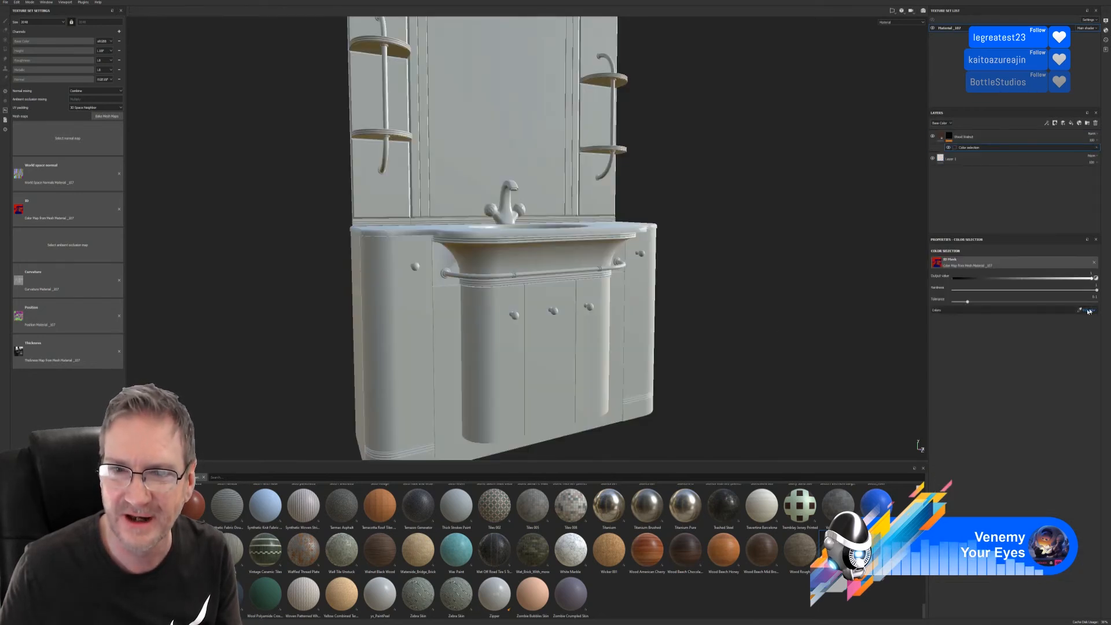
pyautogui.click(1088, 311)
pyautogui.click(550, 364)
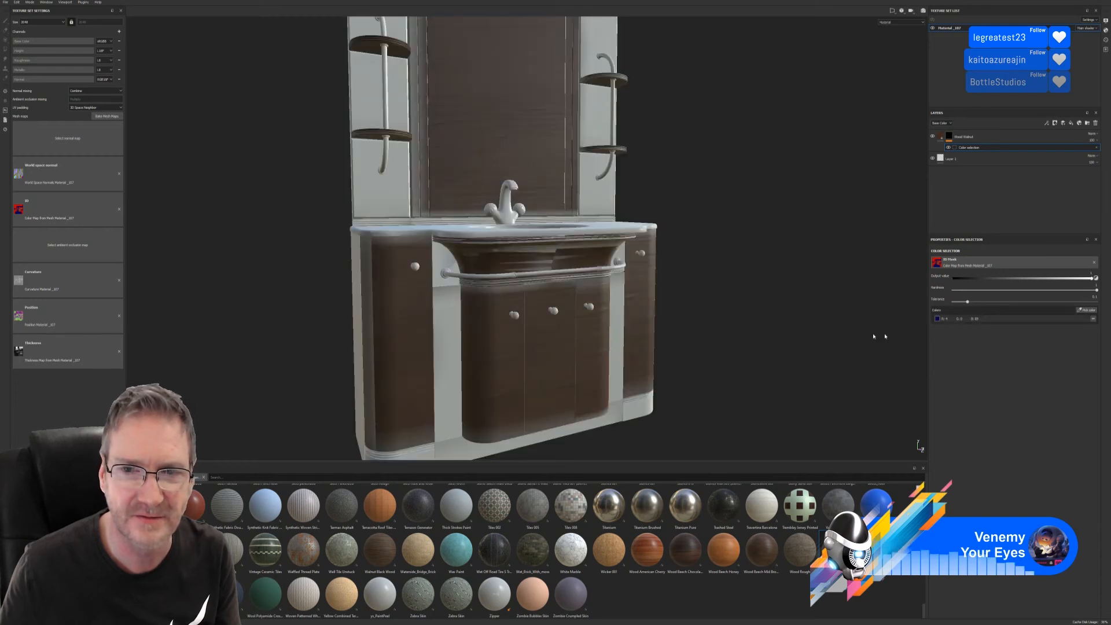
pyautogui.keyDown('alt'); pyautogui.moveTo(874, 336); pyautogui.dragTo(619, 244); pyautogui.keyUp('alt')
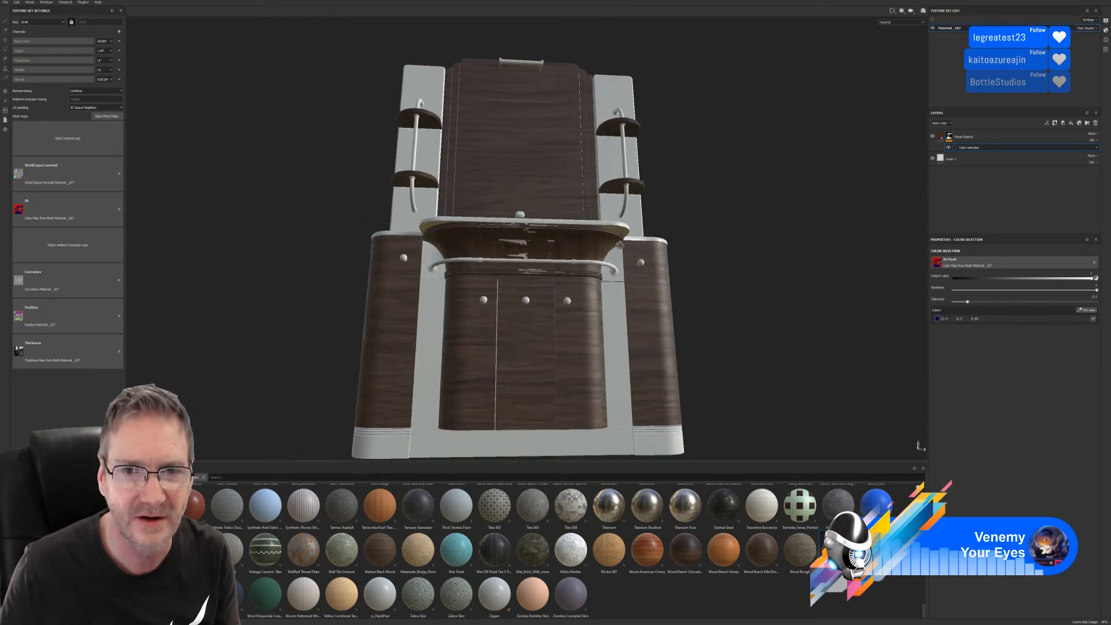
pyautogui.scroll(10, 514, 236)
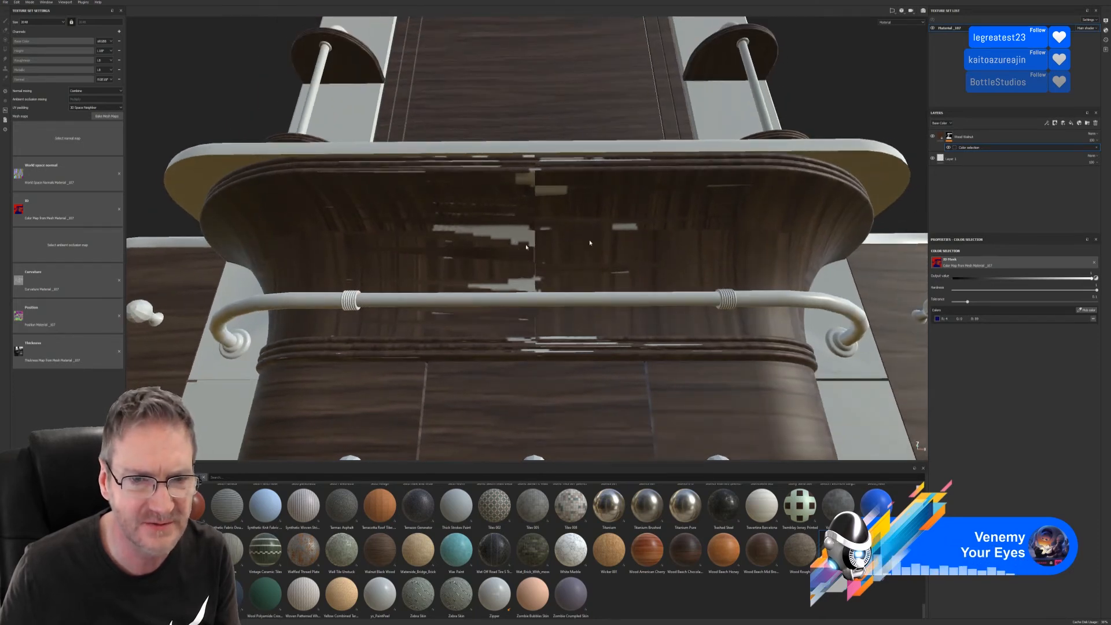
pyautogui.scroll(-7, 610, 256)
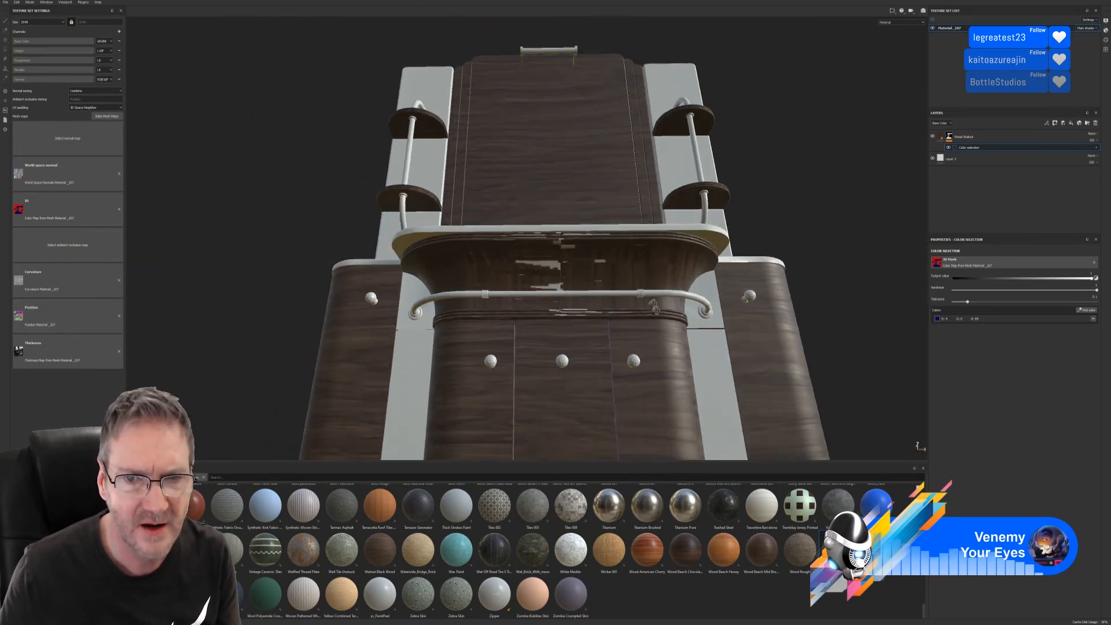
pyautogui.keyDown('alt'); pyautogui.moveTo(610, 256); pyautogui.dragTo(537, 285); pyautogui.keyUp('alt')
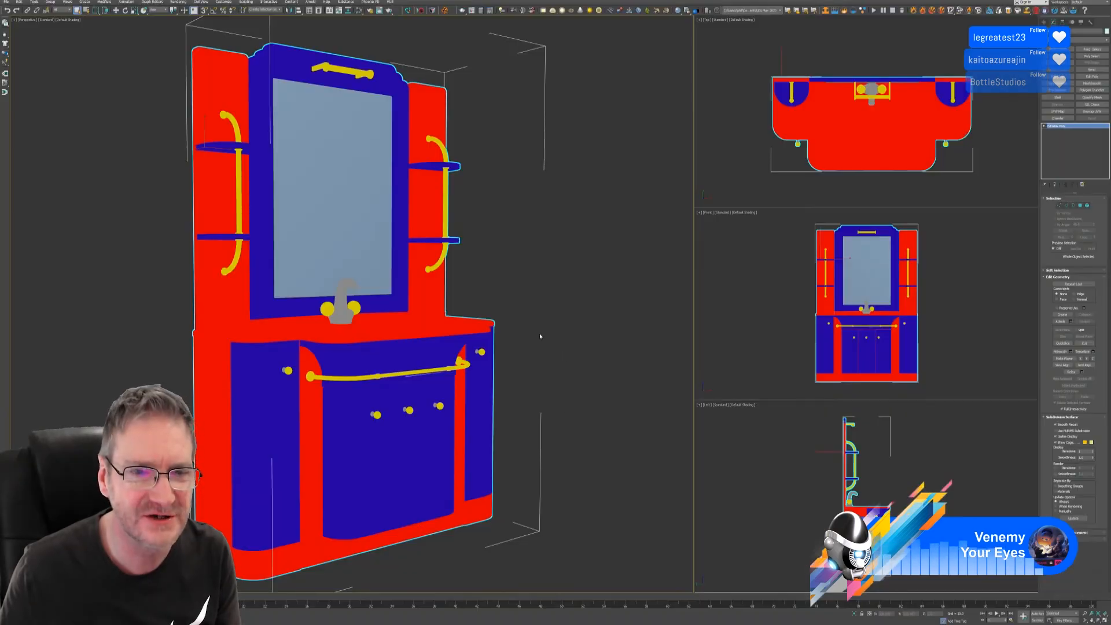
# Step: Switch to 3ds Max and turn off the washstand's vertex channel display in its object properties
pyautogui.rightClick(402, 367)
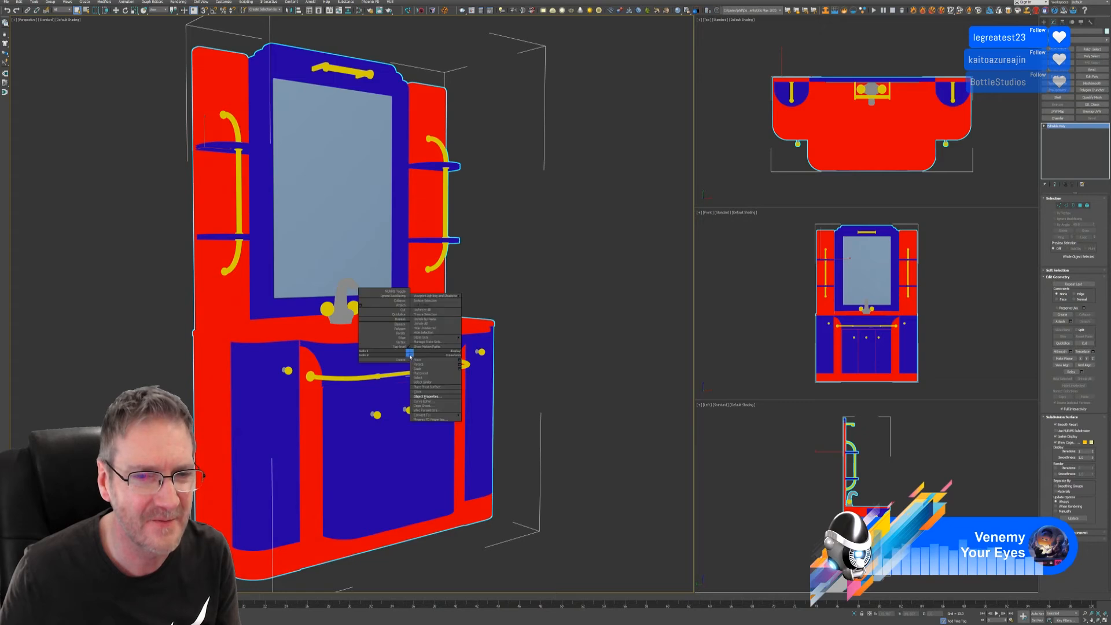
pyautogui.click(434, 402)
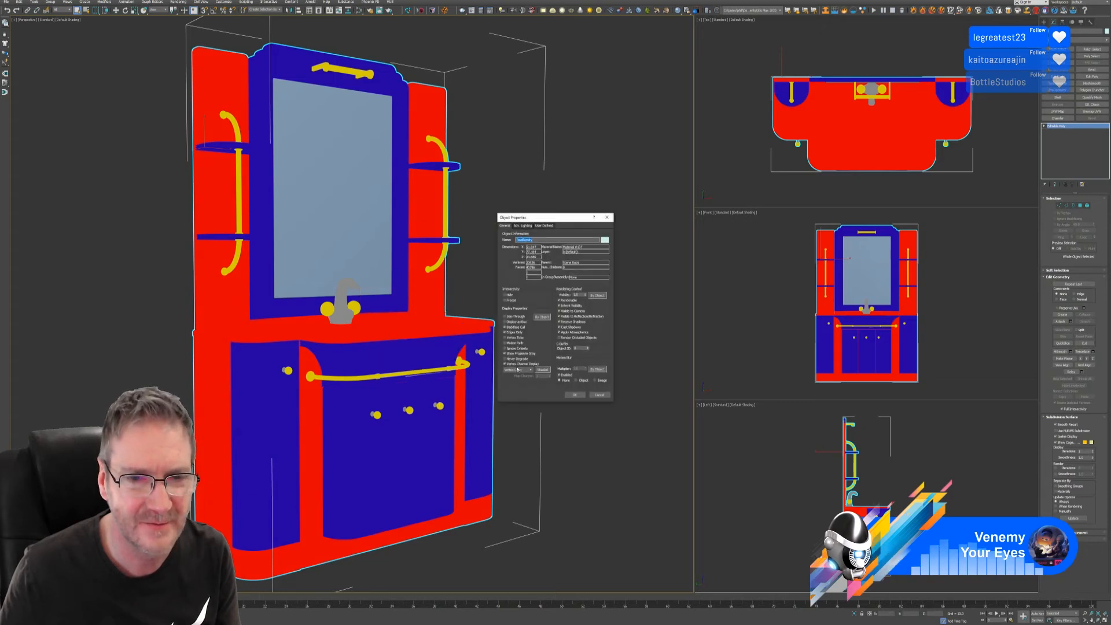
pyautogui.click(573, 395)
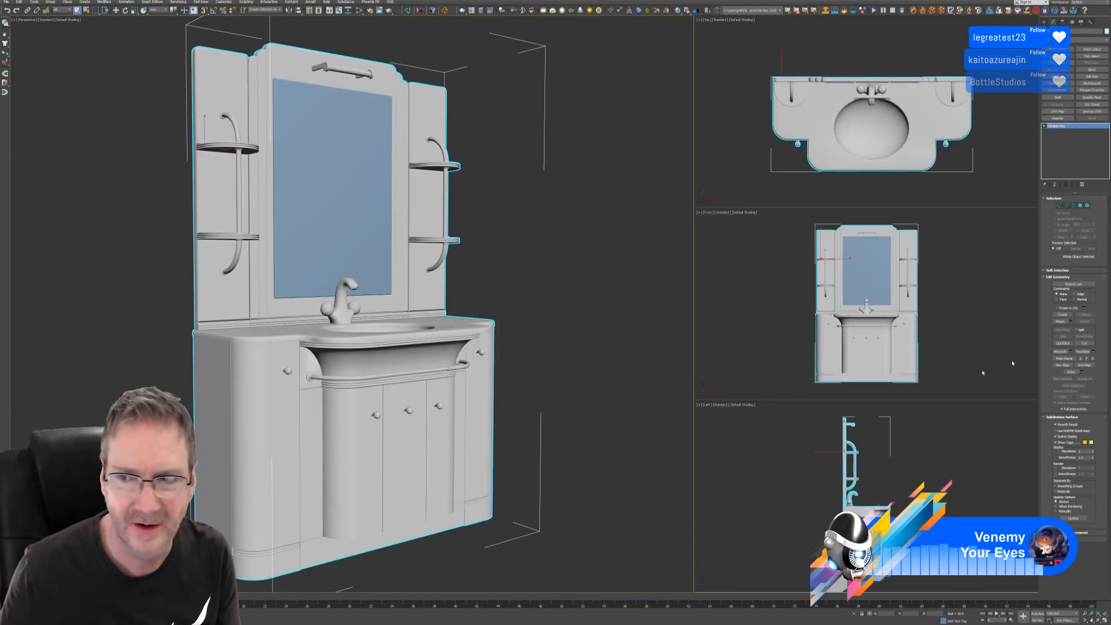
# Step: Select the curved apron element beneath the basin and detach it as a separate object
pyautogui.click(1087, 205)
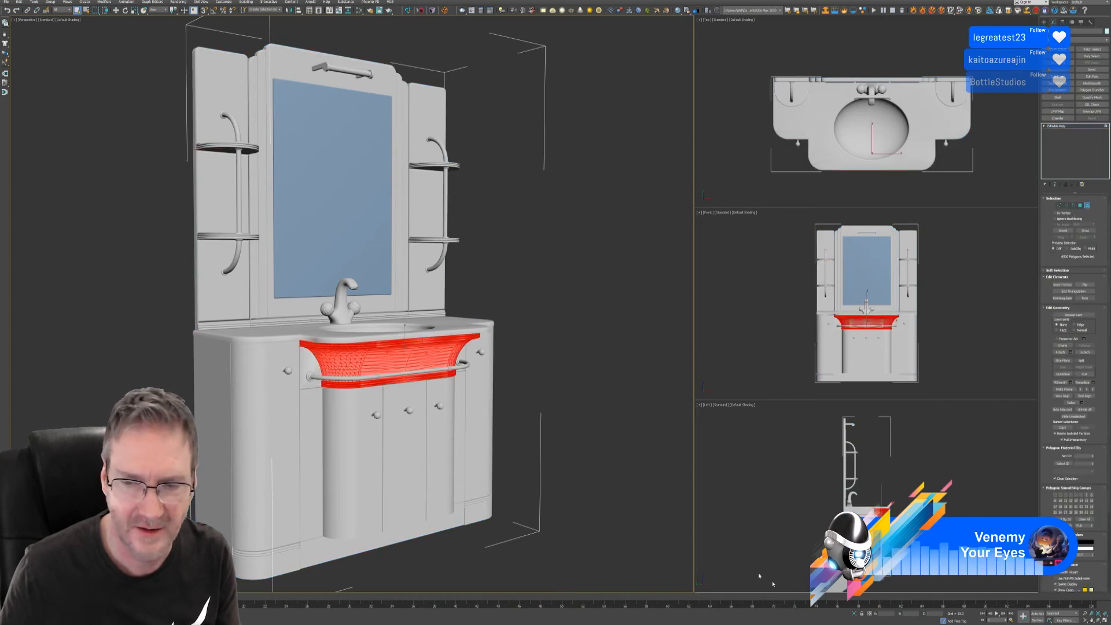
pyautogui.moveTo(544, 343)
pyautogui.keyDown('alt'); pyautogui.mouseDown(button='middle')
pyautogui.moveTo(527, 309)
pyautogui.moveTo(542, 310)
pyautogui.moveTo(534, 330)
pyautogui.mouseUp(button='middle'); pyautogui.keyUp('alt')
pyautogui.scroll(5, 435, 348)
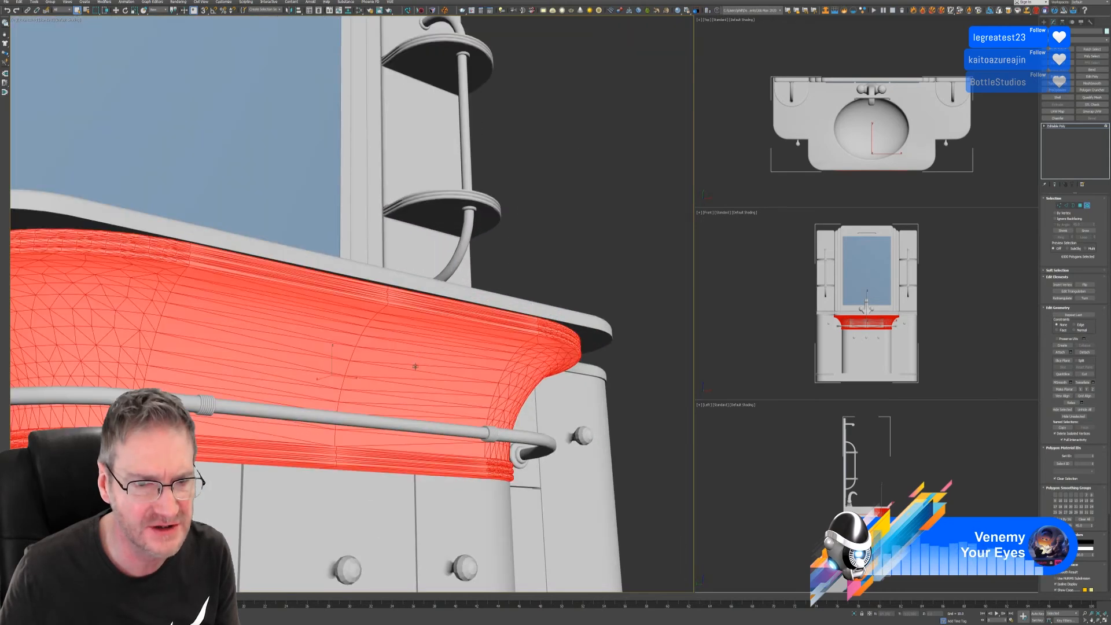
pyautogui.keyDown('alt'); pyautogui.moveTo(435, 347); pyautogui.dragTo(587, 356, button='middle'); pyautogui.keyUp('alt')
pyautogui.scroll(3, 587, 356)
pyautogui.hotkey('shift', 'z')
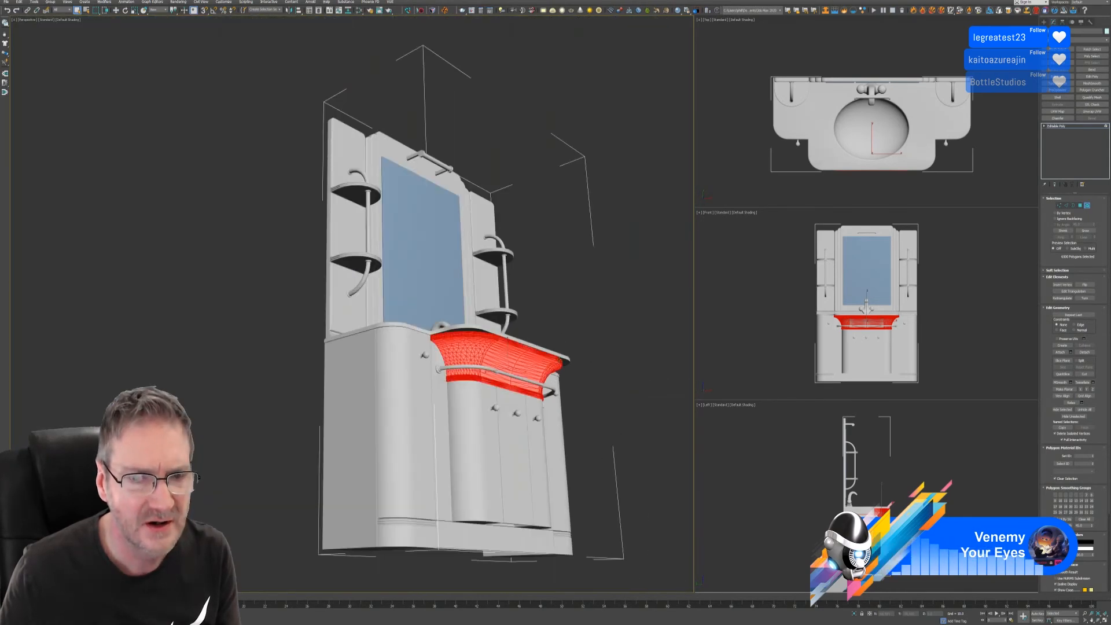
pyautogui.click(1084, 352)
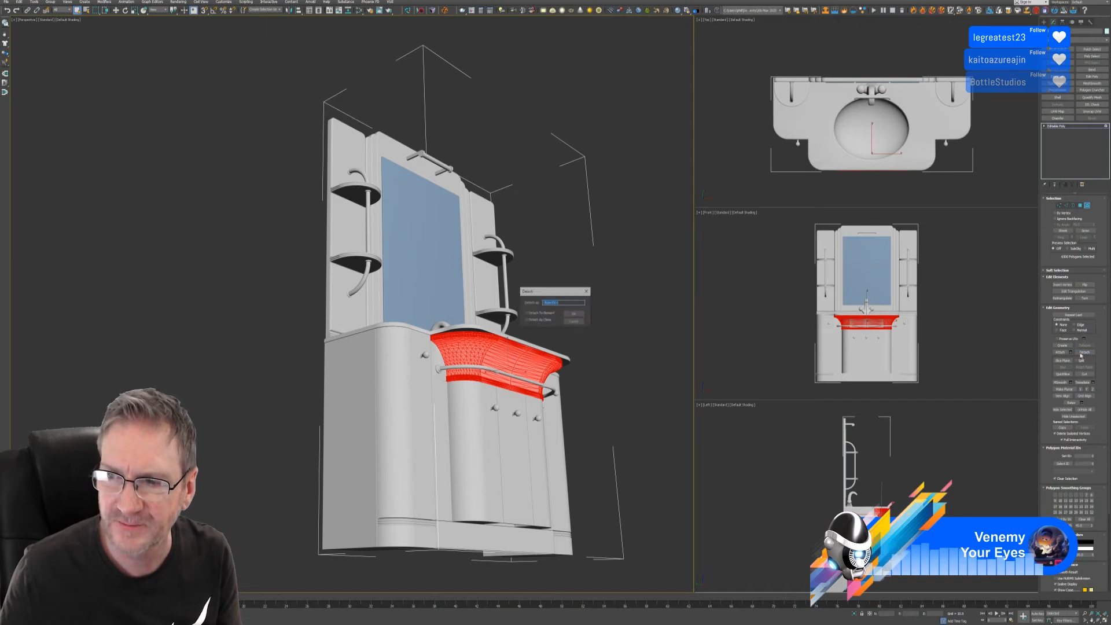
pyautogui.click(574, 313)
pyautogui.click(1087, 207)
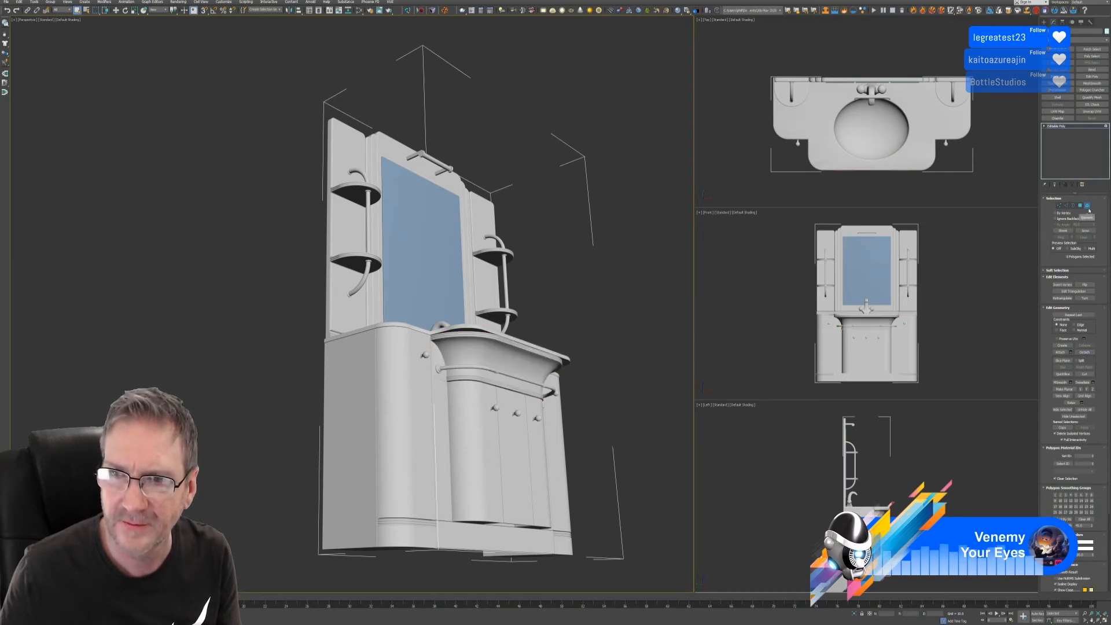
# Step: Select the detached apron and isolate it in the viewports
pyautogui.click(521, 362)
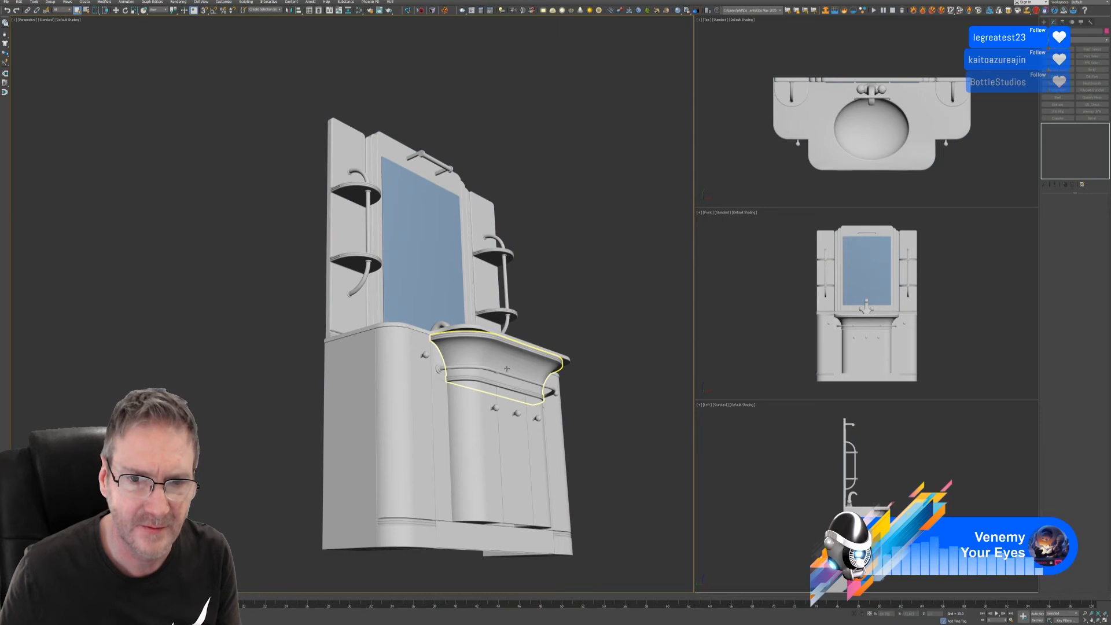
pyautogui.click(854, 614)
pyautogui.moveTo(422, 401)
pyautogui.keyDown('alt'); pyautogui.mouseDown(button='middle')
pyautogui.moveTo(414, 422)
pyautogui.moveTo(472, 435)
pyautogui.moveTo(468, 422)
pyautogui.moveTo(421, 417)
pyautogui.mouseUp(button='middle'); pyautogui.keyUp('alt')
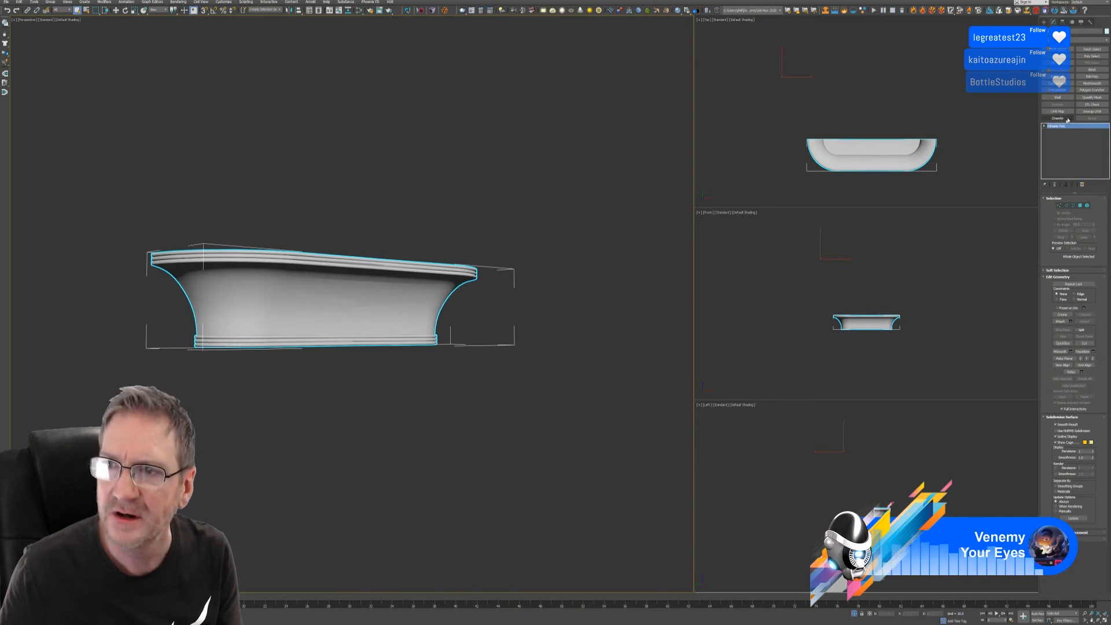
# Step: Add an STL Check modifier to the apron, check it for Everything, and inspect it with the error type set to Open Edge
pyautogui.click(1092, 105)
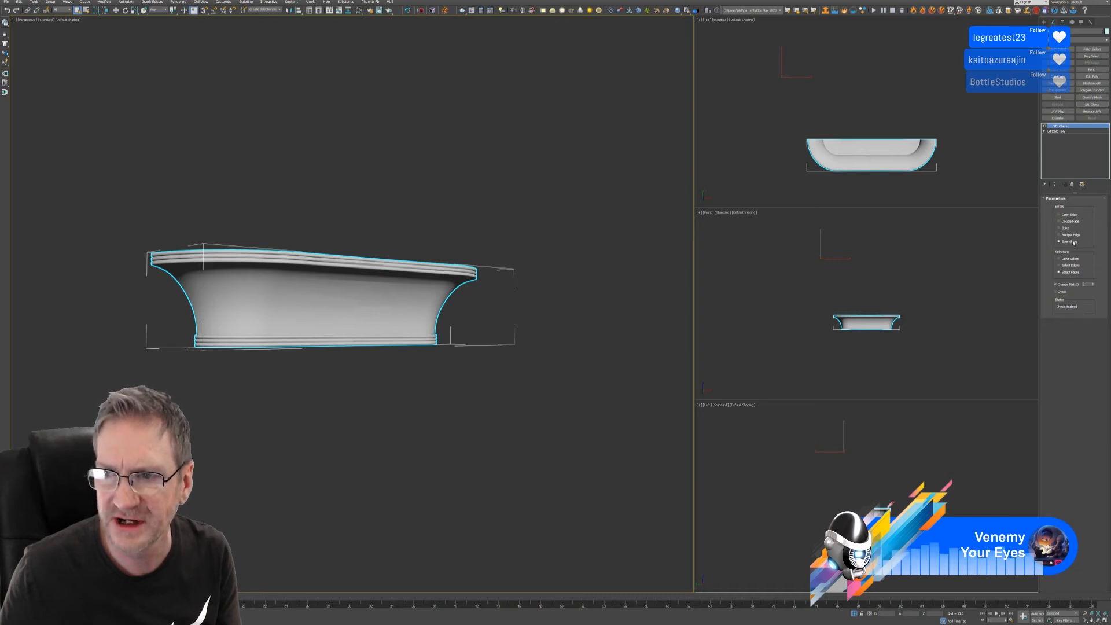
pyautogui.click(1063, 292)
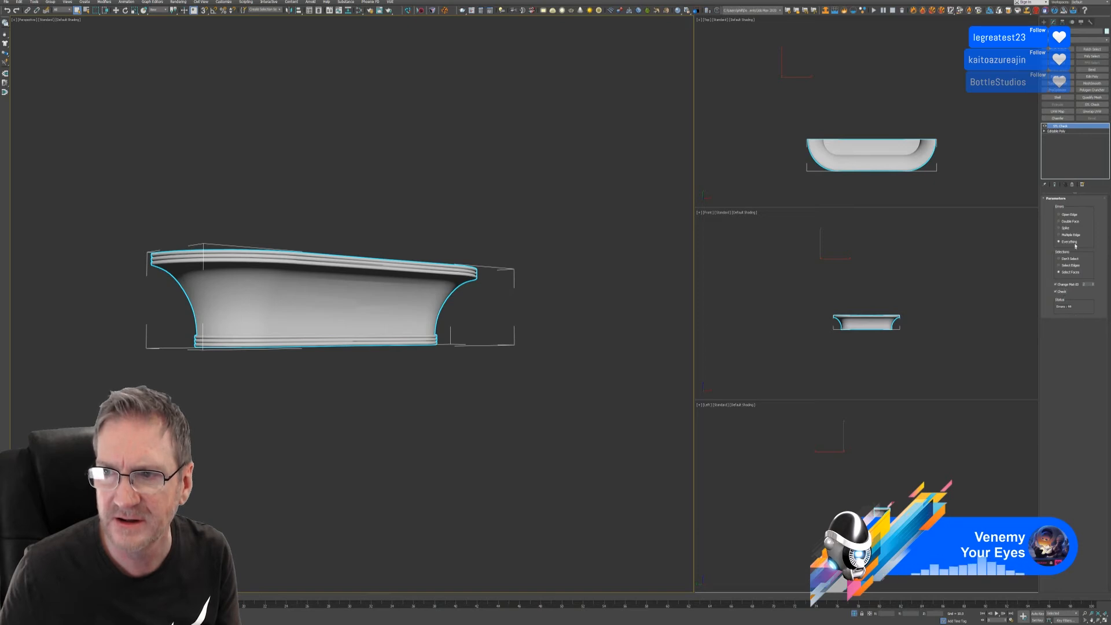
pyautogui.keyDown('alt'); pyautogui.moveTo(466, 381); pyautogui.dragTo(441, 399, button='middle'); pyautogui.keyUp('alt')
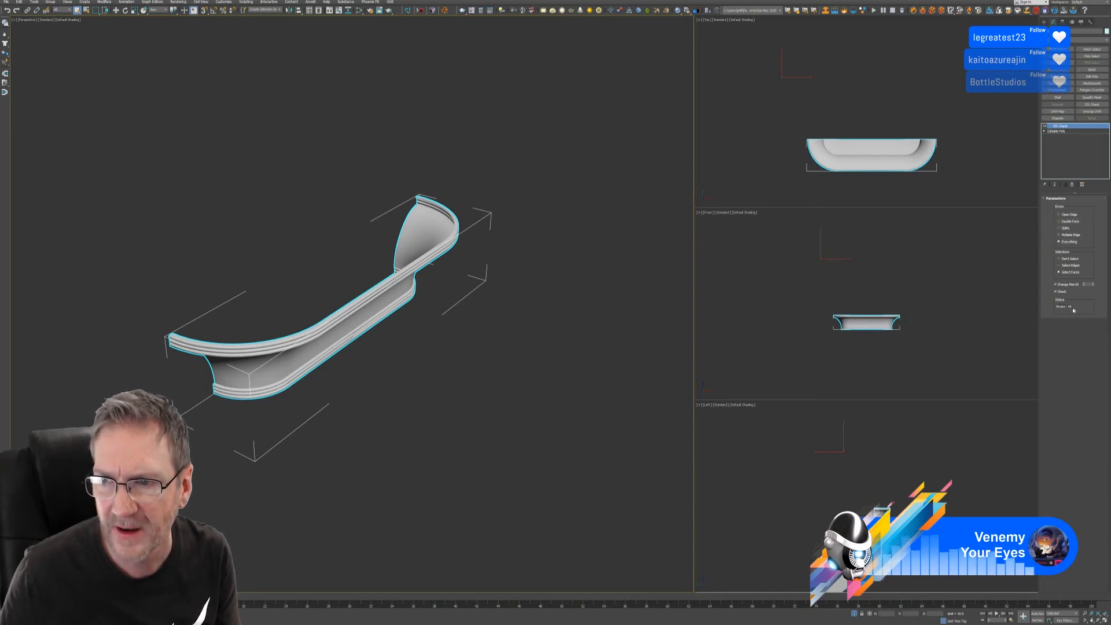
pyautogui.keyDown('alt'); pyautogui.moveTo(497, 341); pyautogui.dragTo(507, 282, button='middle'); pyautogui.keyUp('alt')
pyautogui.scroll(8, 492, 310)
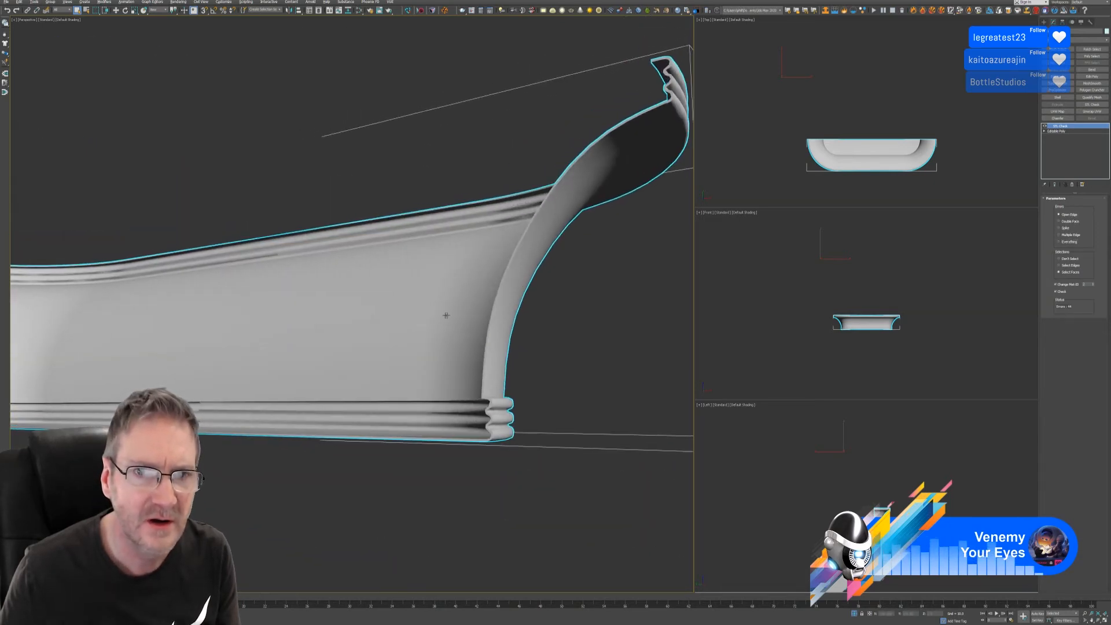
# Step: Replace the apron's STL Check modifier with ProOptimizer, enabling Merge Vertices, Merge Faces and Keep Textures, and calculate the optimization
pyautogui.keyDown('alt'); pyautogui.moveTo(444, 315); pyautogui.dragTo(479, 368, button='middle'); pyautogui.keyUp('alt')
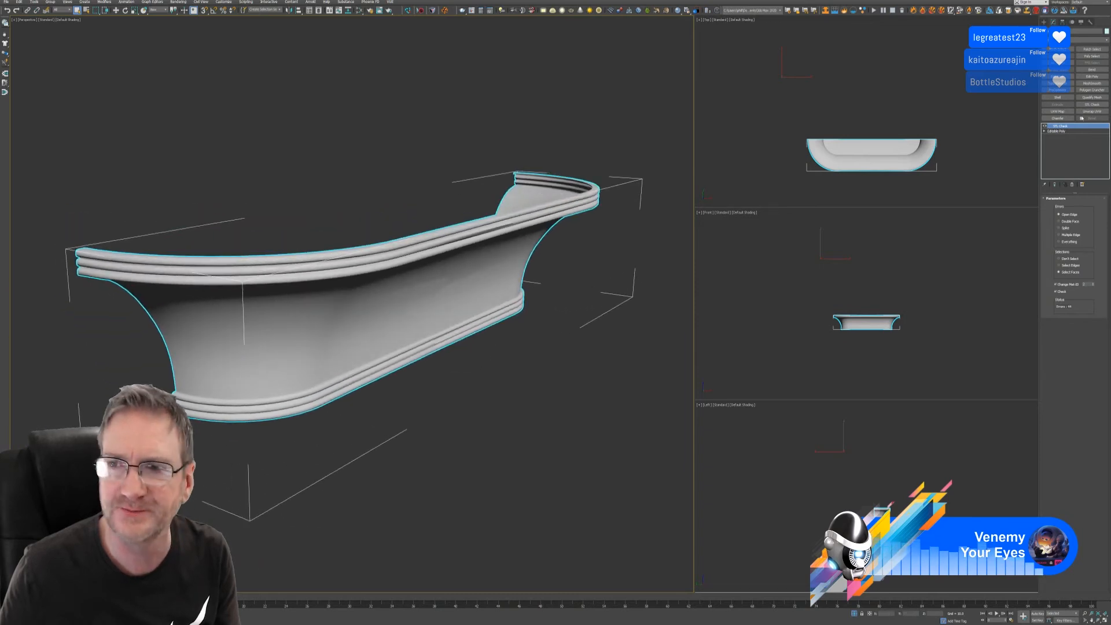
pyautogui.click(1081, 184)
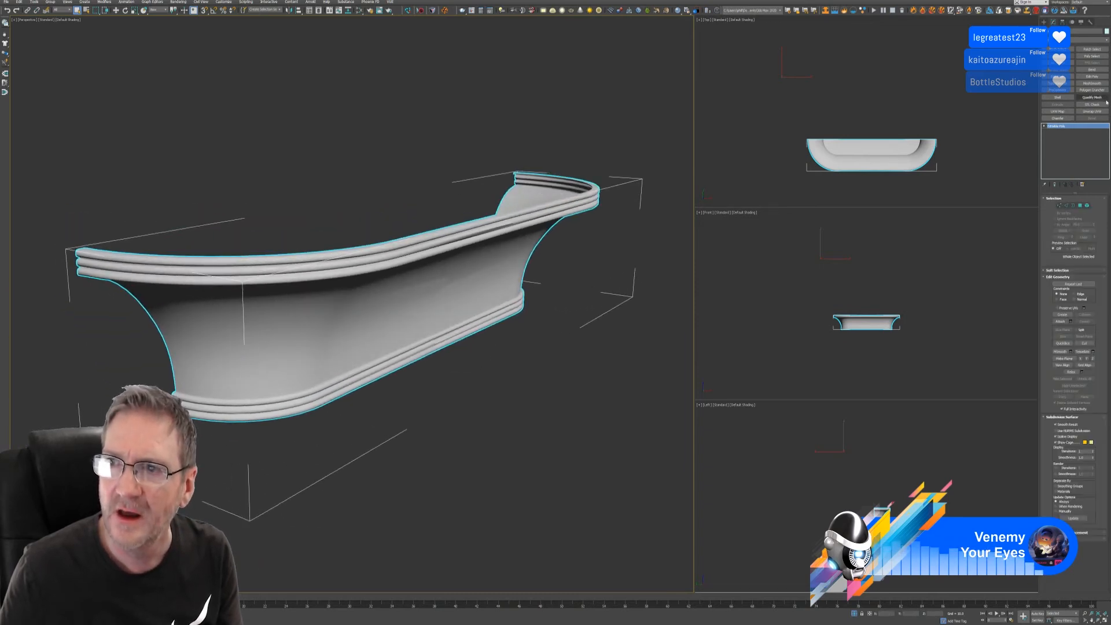
pyautogui.click(1058, 91)
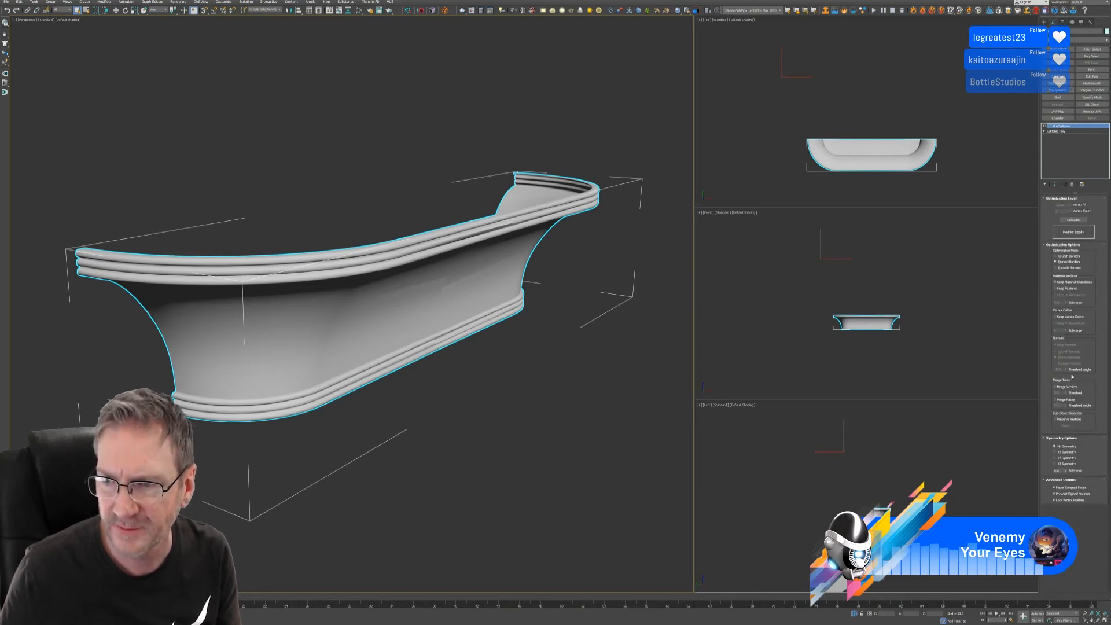
pyautogui.click(1054, 387)
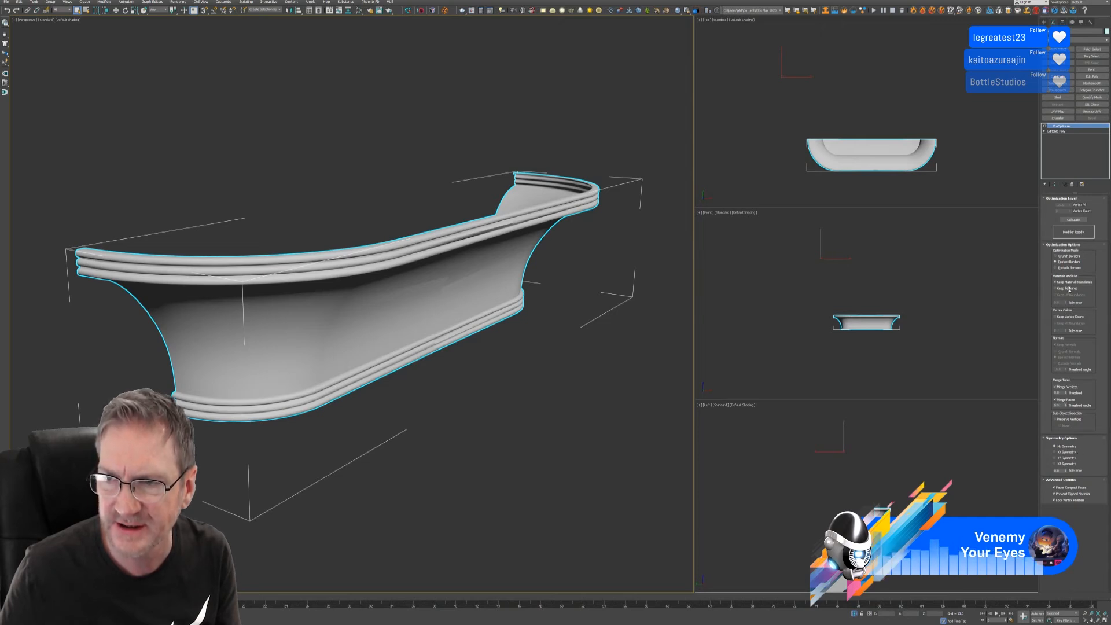
pyautogui.click(1074, 221)
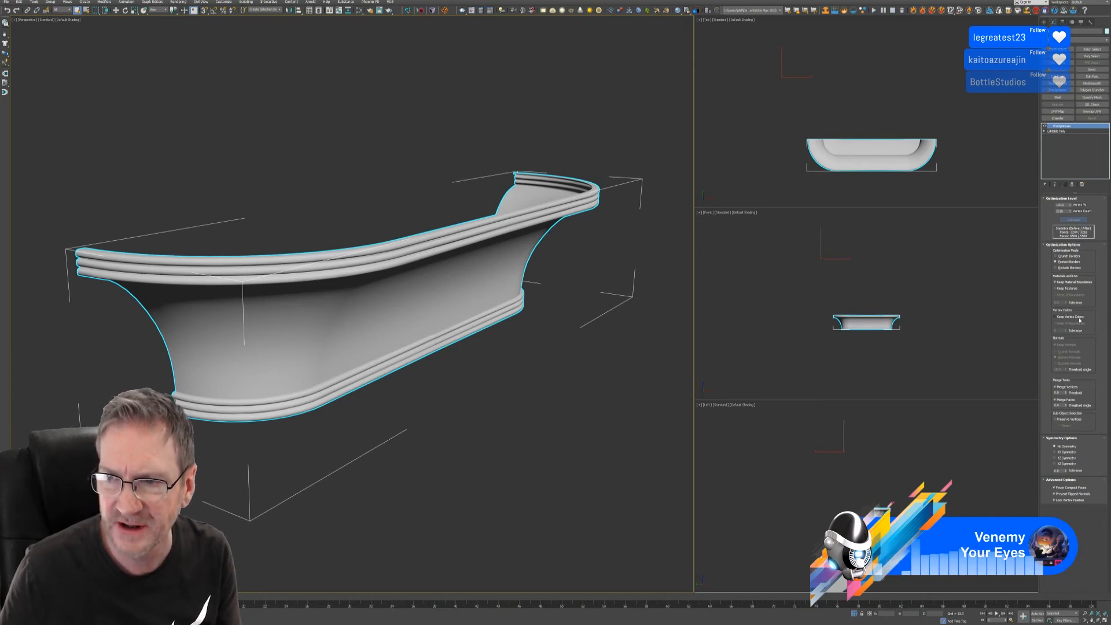
pyautogui.click(1070, 288)
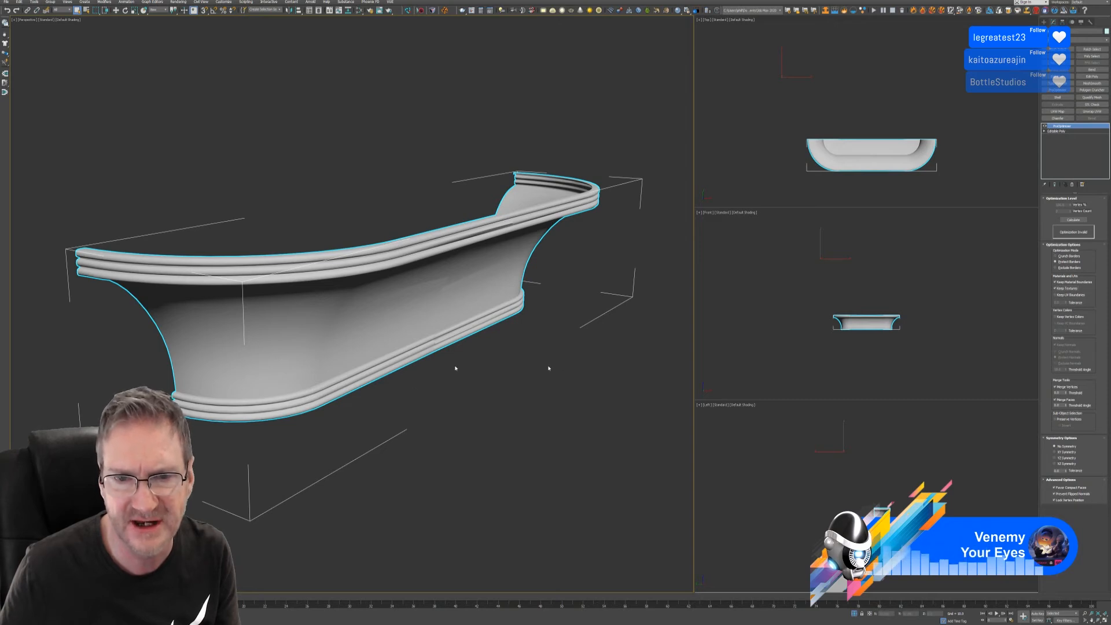
pyautogui.click(1073, 220)
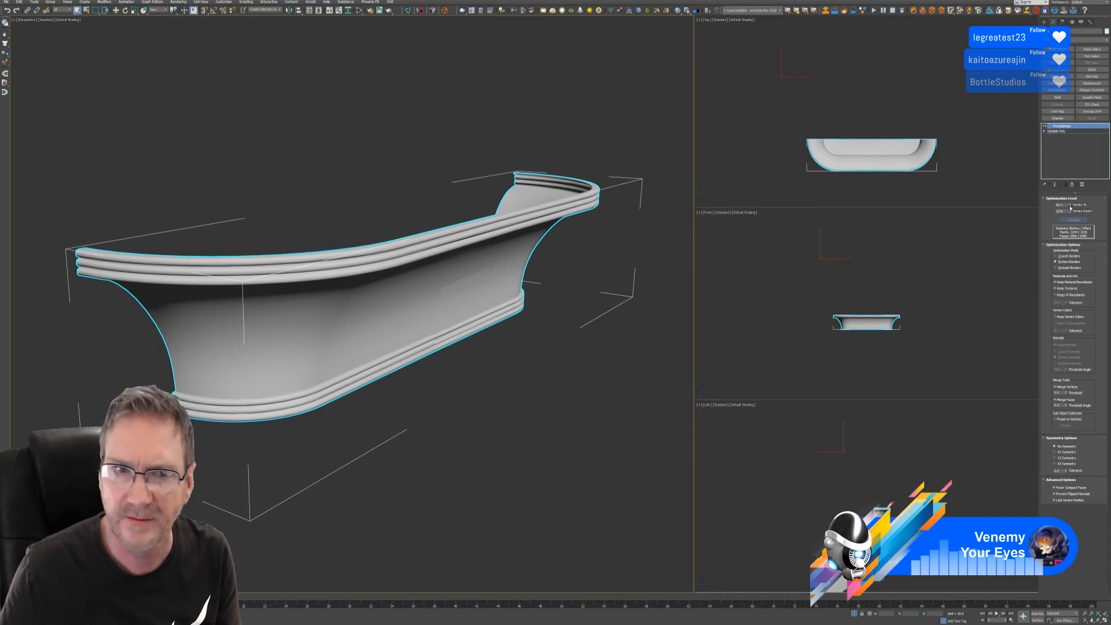
# Step: Reduce the apron's ProOptimizer vertex percentage to 80 and inspect the optimized shape
pyautogui.moveTo(1070, 206)
pyautogui.mouseDown()
pyautogui.moveTo(1060, 336)
pyautogui.moveTo(1046, 307)
pyautogui.mouseUp()
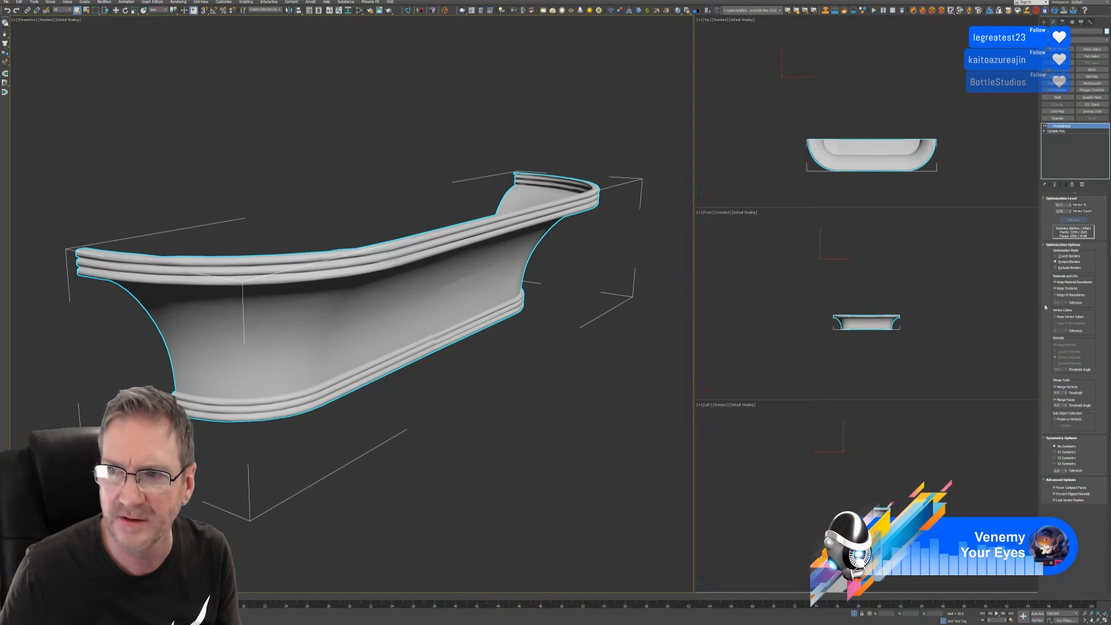
pyautogui.moveTo(1067, 205); pyautogui.dragTo(1028, 213)
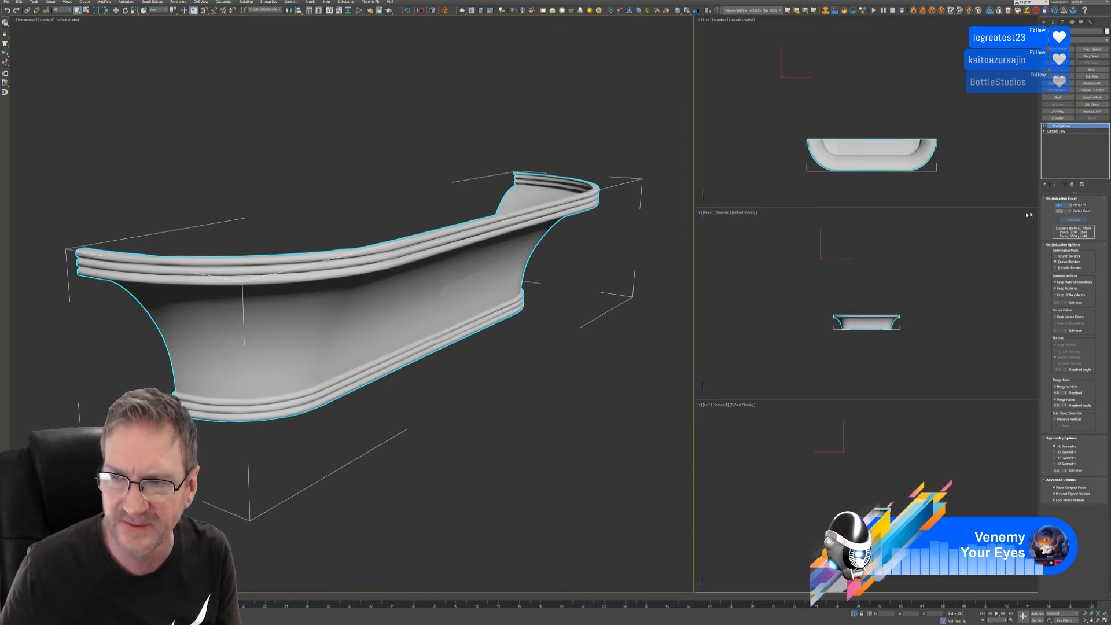
pyautogui.write('80')
pyautogui.press('Return')
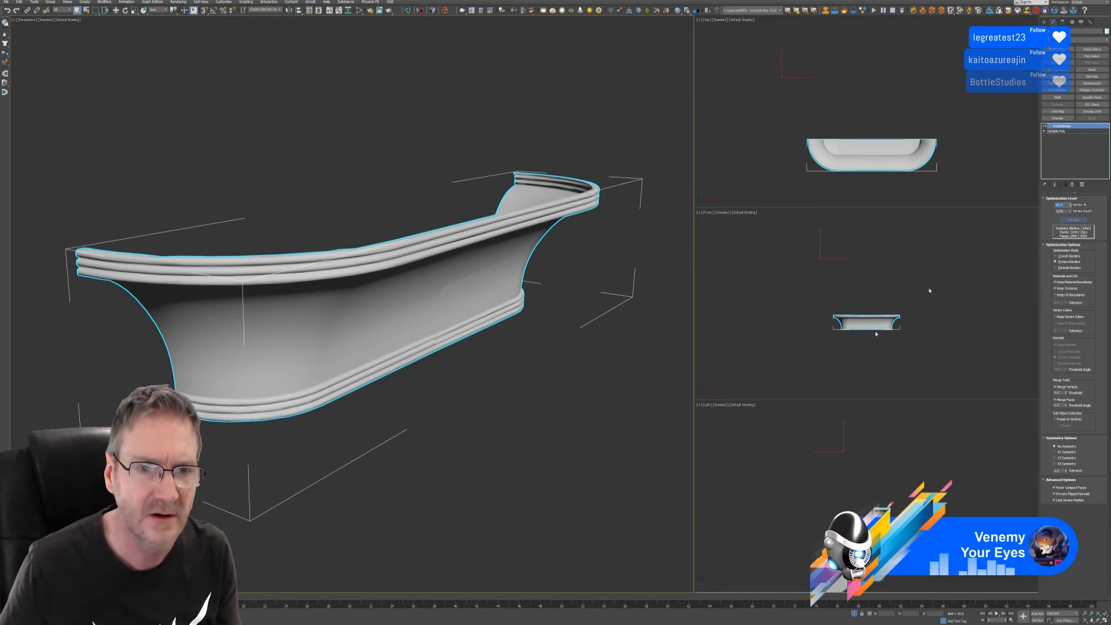
pyautogui.moveTo(550, 433)
pyautogui.keyDown('alt'); pyautogui.mouseDown(button='middle')
pyautogui.moveTo(492, 414)
pyautogui.moveTo(509, 387)
pyautogui.moveTo(596, 436)
pyautogui.moveTo(541, 436)
pyautogui.mouseUp(button='middle'); pyautogui.keyUp('alt')
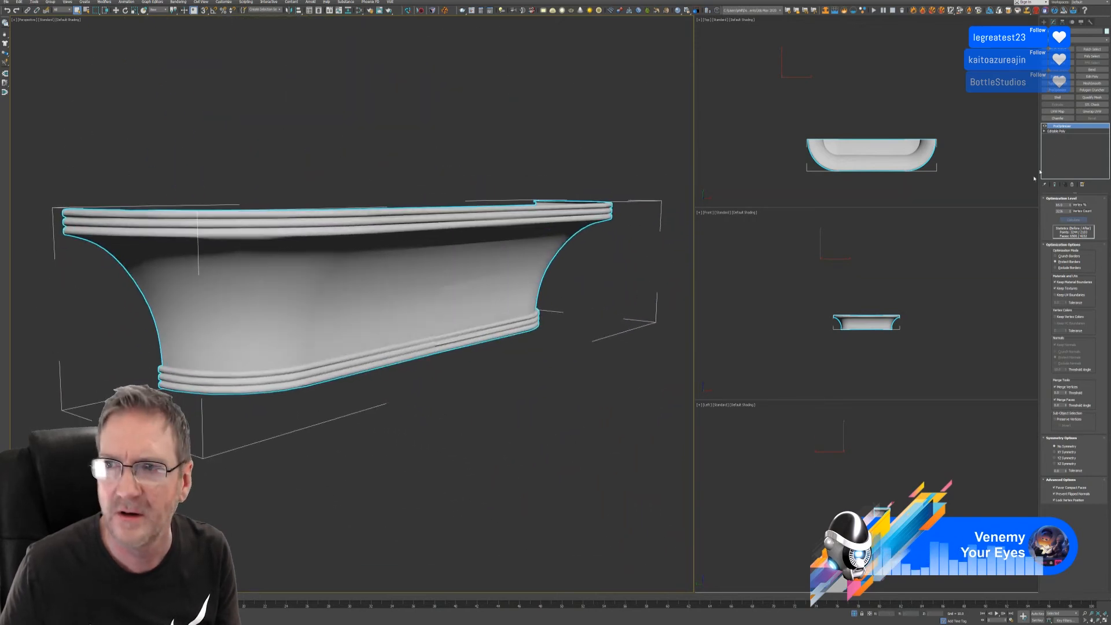
# Step: Collapse the apron's modifier stack into an editable mesh and select all of its faces as elements
pyautogui.rightClick(1069, 127)
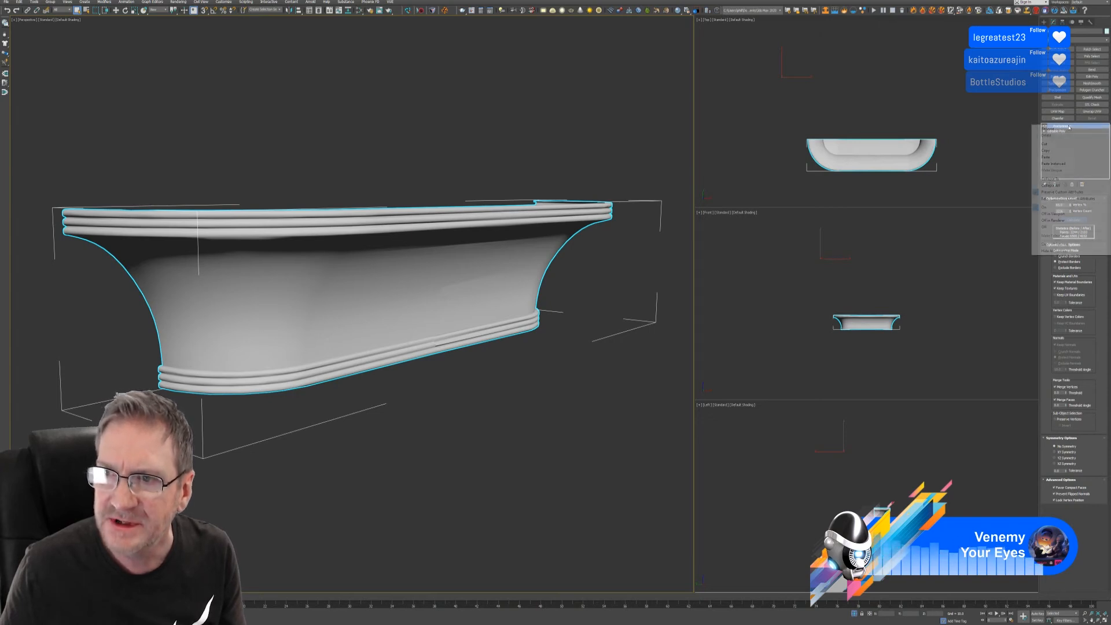
pyautogui.click(1066, 185)
pyautogui.click(585, 330)
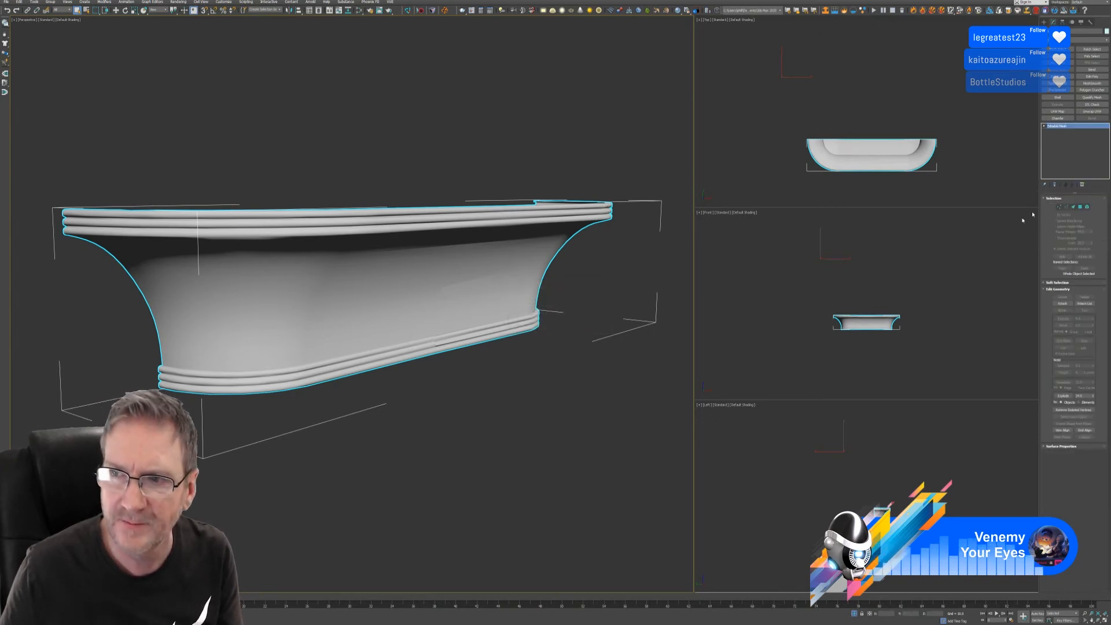
pyautogui.click(1087, 207)
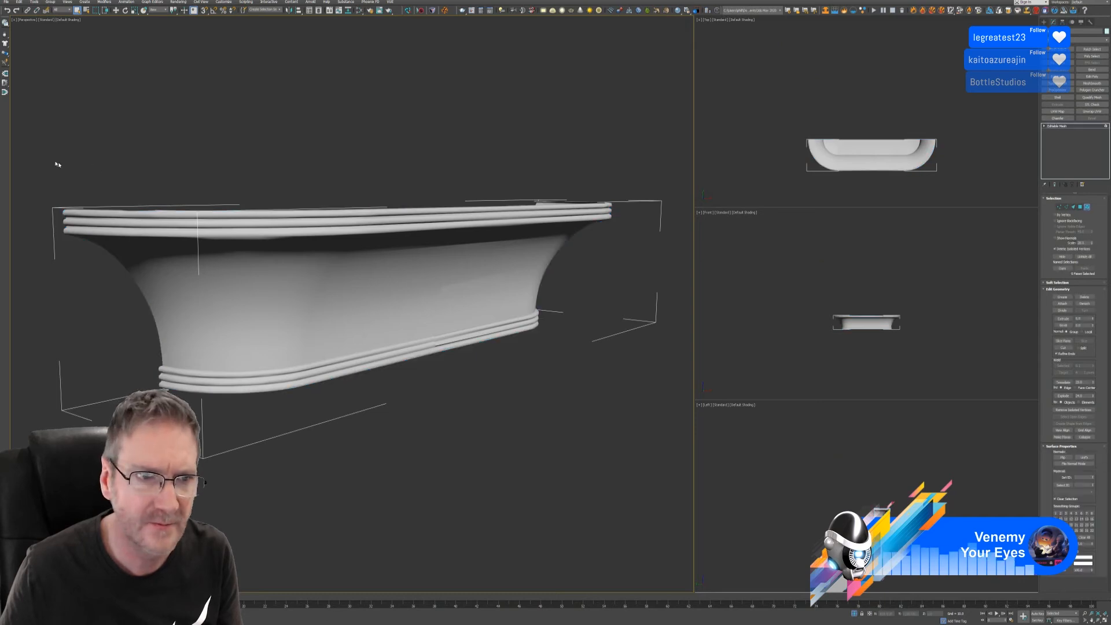
pyautogui.moveTo(591, 457); pyautogui.dragTo(591, 457)
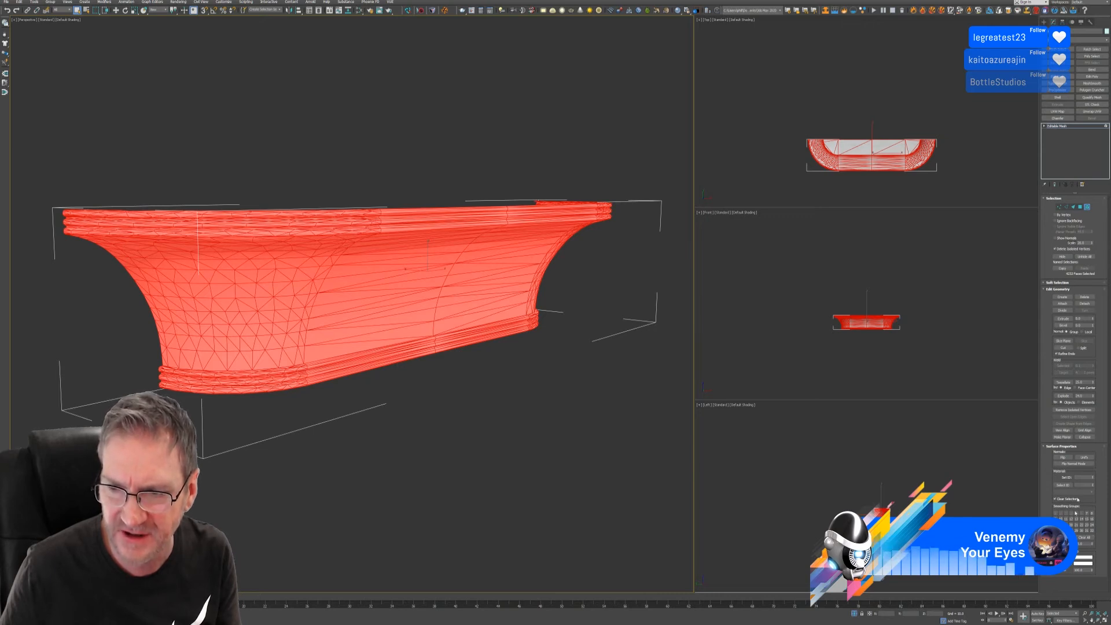
# Step: Leave element editing, deselect the apron and end isolation so the whole washstand is shown
pyautogui.click(1087, 207)
pyautogui.click(531, 443)
pyautogui.scroll(-8, 531, 443)
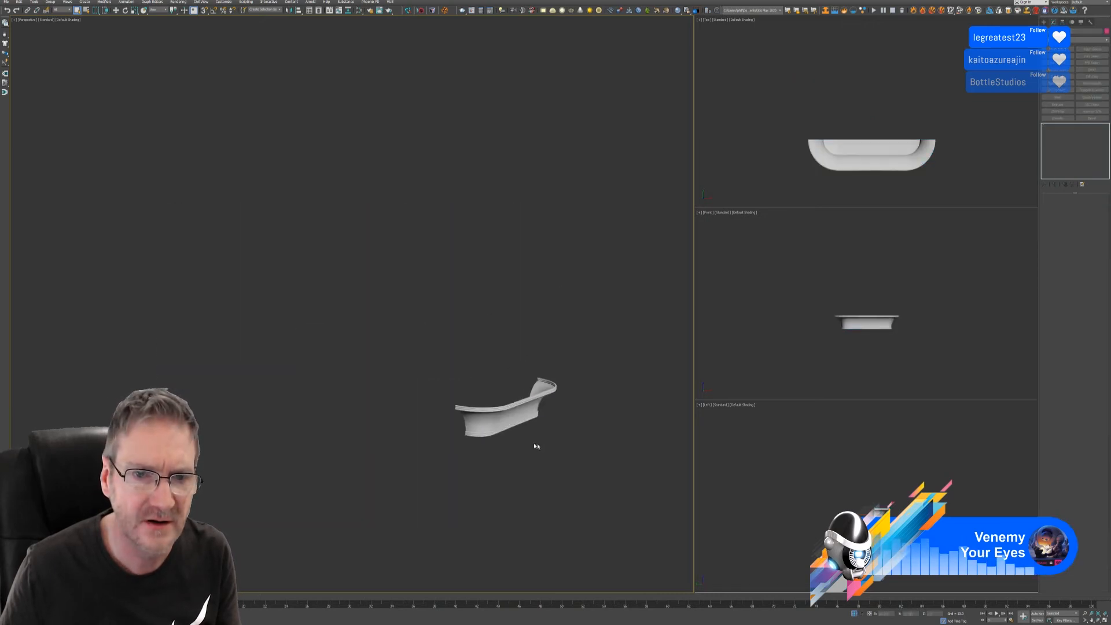
pyautogui.scroll(3, 537, 445)
pyautogui.keyDown('alt'); pyautogui.moveTo(529, 475); pyautogui.dragTo(519, 480, button='middle'); pyautogui.keyUp('alt')
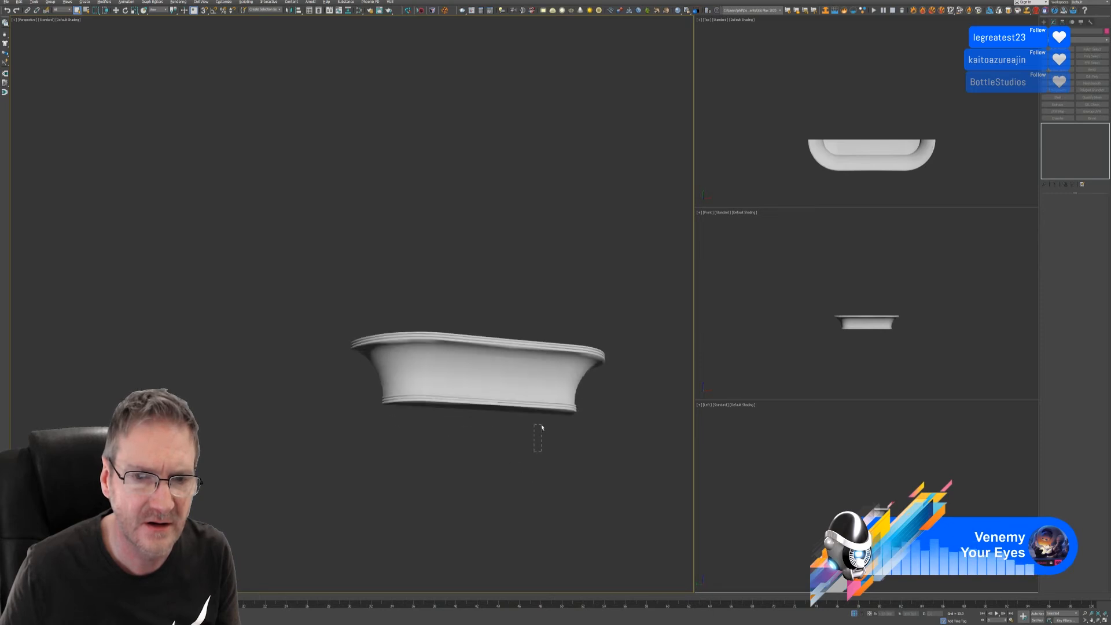
pyautogui.moveTo(542, 425); pyautogui.dragTo(533, 448)
pyautogui.moveTo(526, 451)
pyautogui.keyDown('alt'); pyautogui.mouseDown(button='middle')
pyautogui.moveTo(623, 448)
pyautogui.moveTo(582, 463)
pyautogui.moveTo(544, 457)
pyautogui.mouseUp(button='middle'); pyautogui.keyUp('alt')
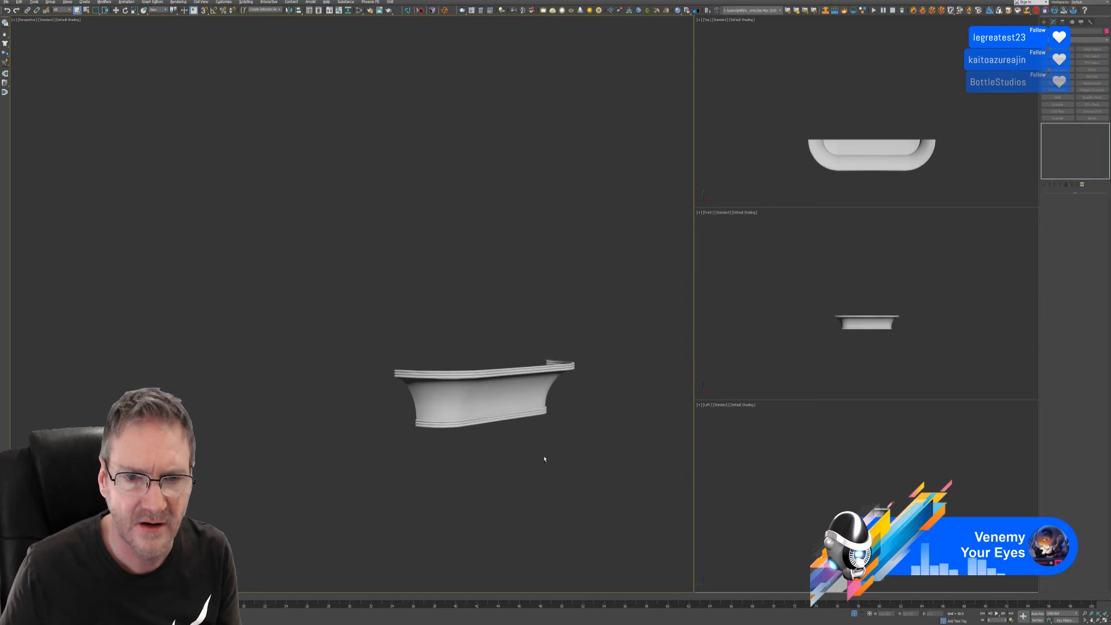
pyautogui.click(855, 613)
pyautogui.keyDown('alt'); pyautogui.moveTo(551, 307); pyautogui.dragTo(583, 353, button='middle'); pyautogui.keyUp('alt')
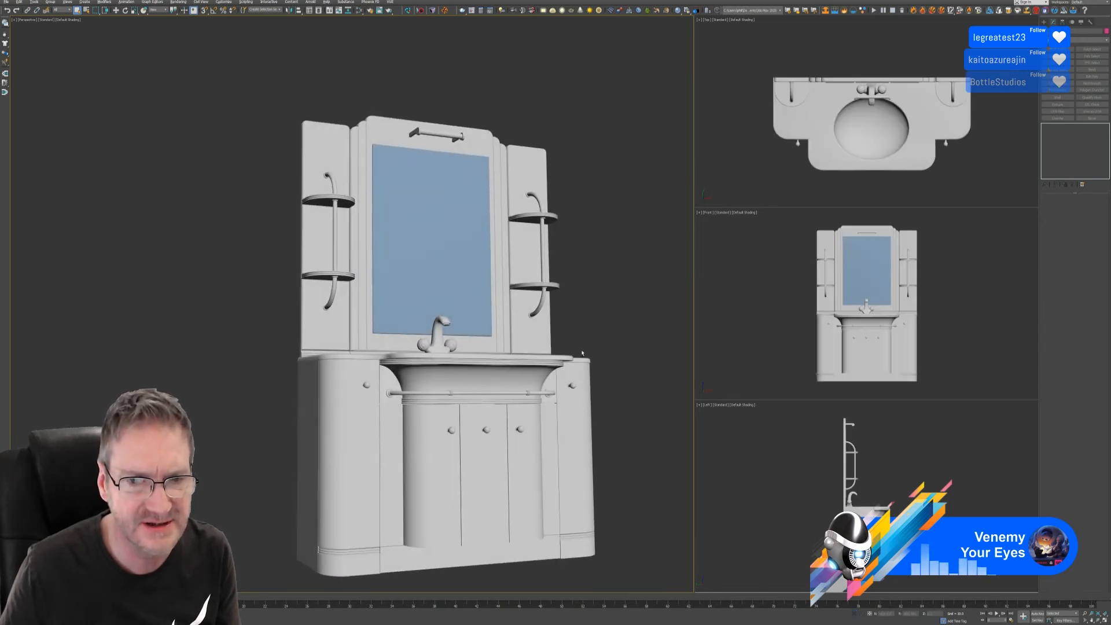
# Step: Select the main washstand object and attach the optimized apron to it
pyautogui.click(585, 415)
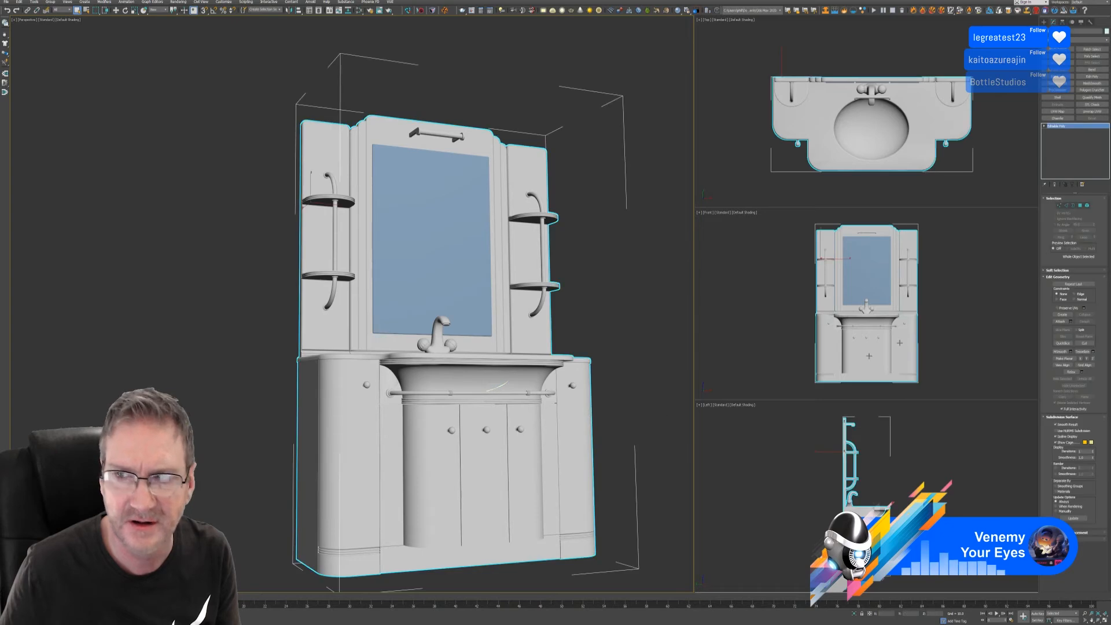
pyautogui.click(1060, 321)
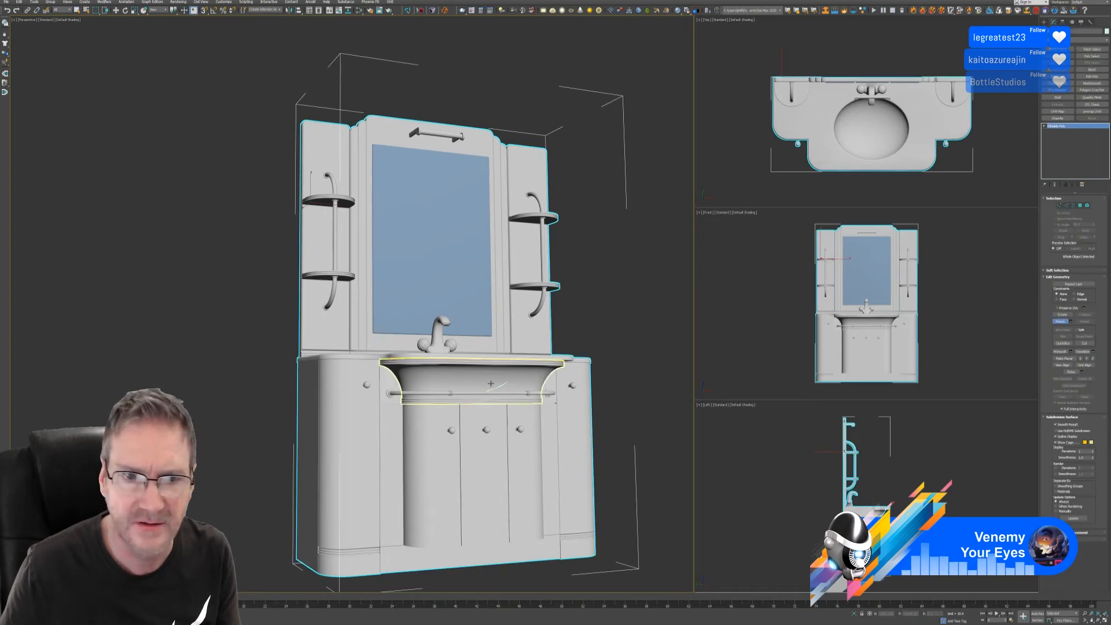
pyautogui.click(1061, 321)
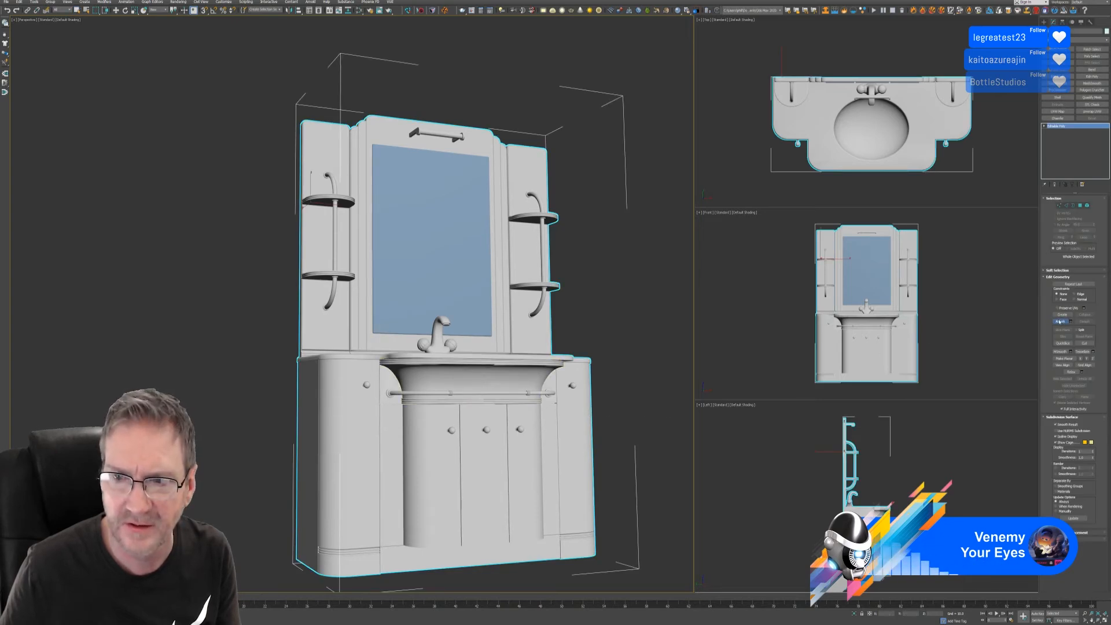
# Step: Check at element level that the curved apron belongs to the washstand object
pyautogui.keyDown('alt'); pyautogui.moveTo(554, 338); pyautogui.dragTo(506, 353, button='middle'); pyautogui.keyUp('alt')
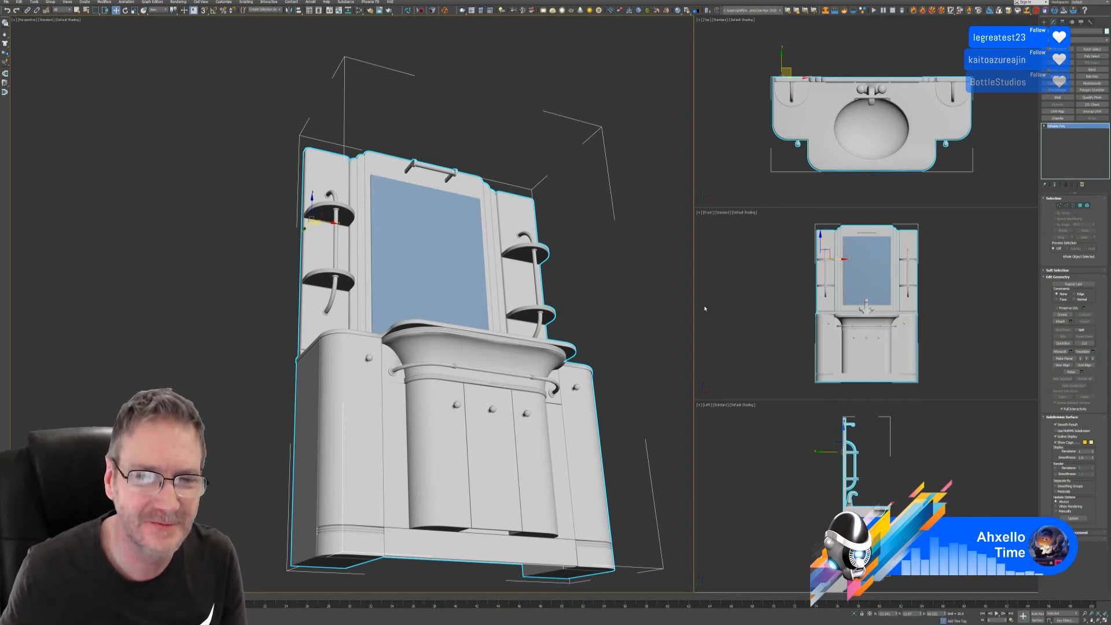
pyautogui.click(1060, 321)
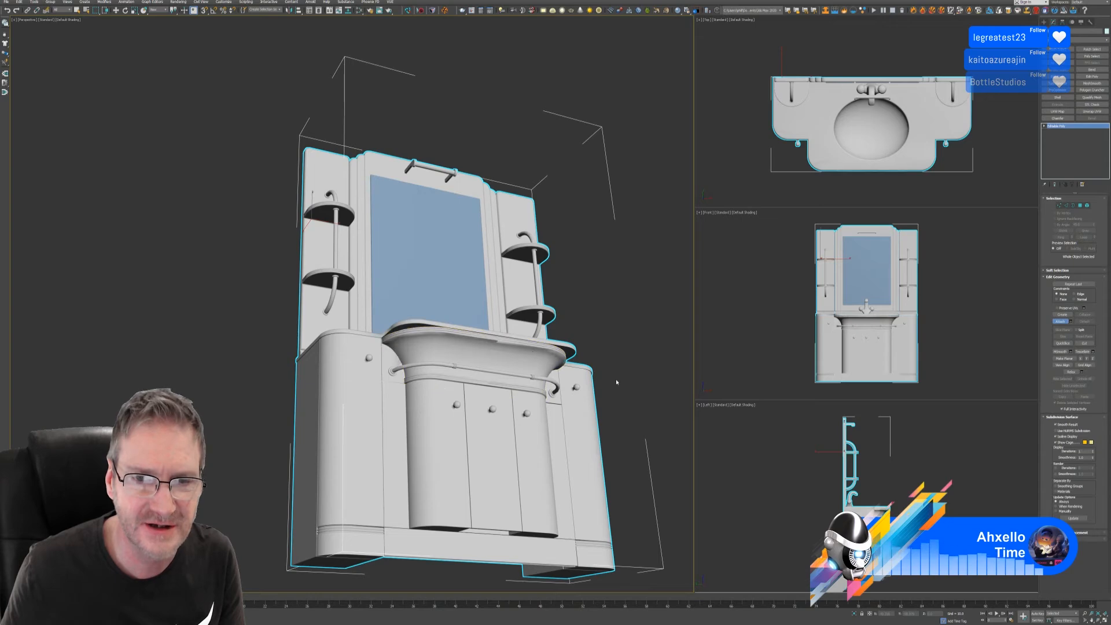
pyautogui.keyDown('alt'); pyautogui.moveTo(614, 326); pyautogui.dragTo(607, 359, button='middle'); pyautogui.keyUp('alt')
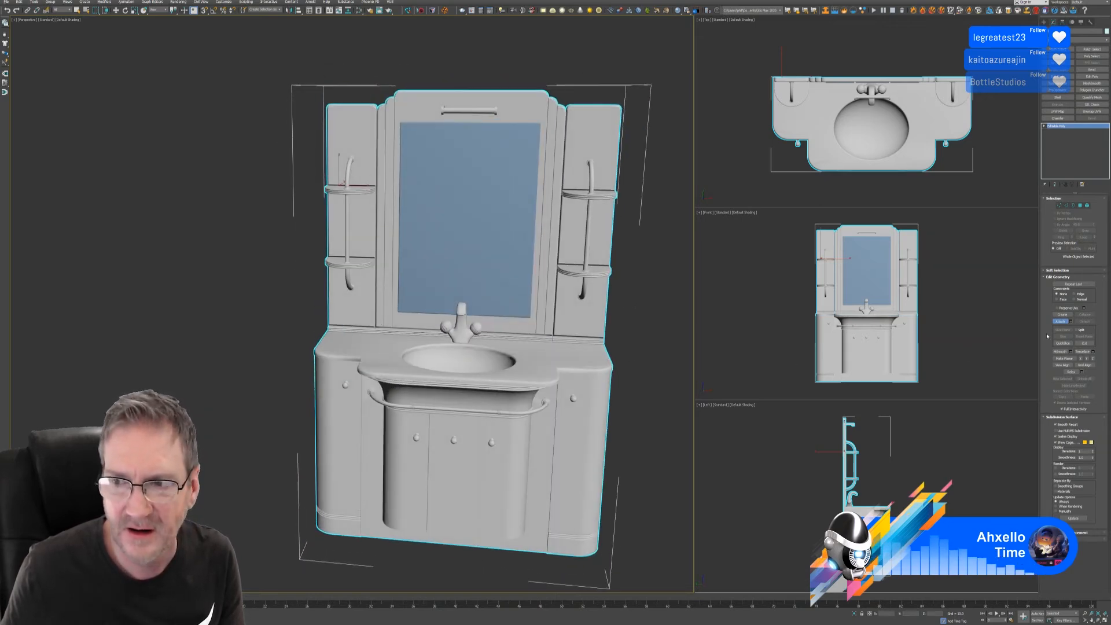
pyautogui.press('w')
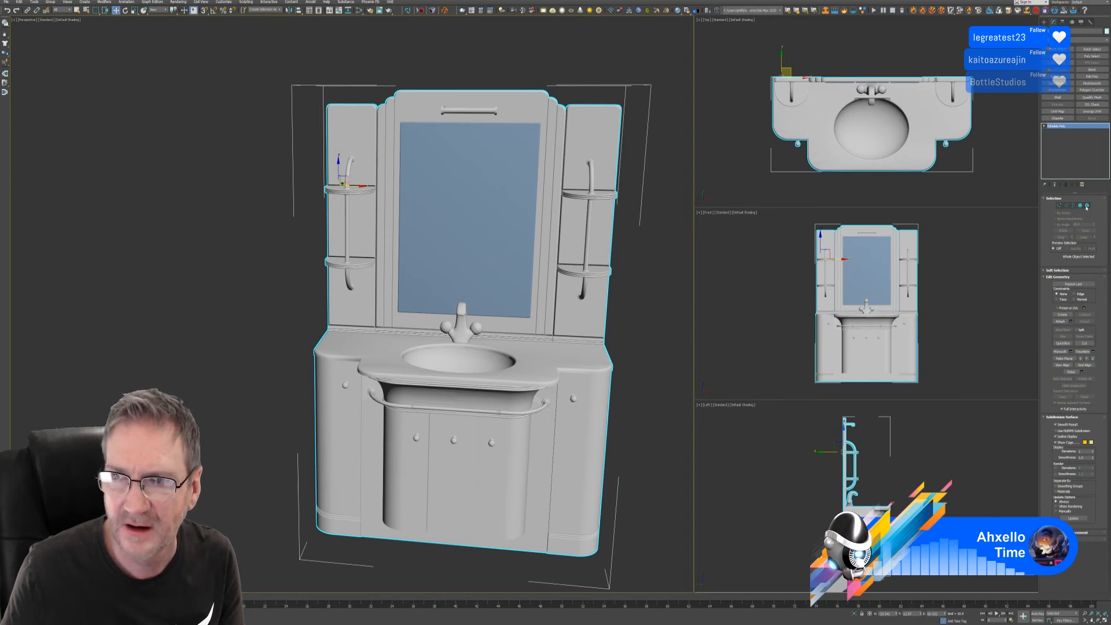
pyautogui.click(1087, 206)
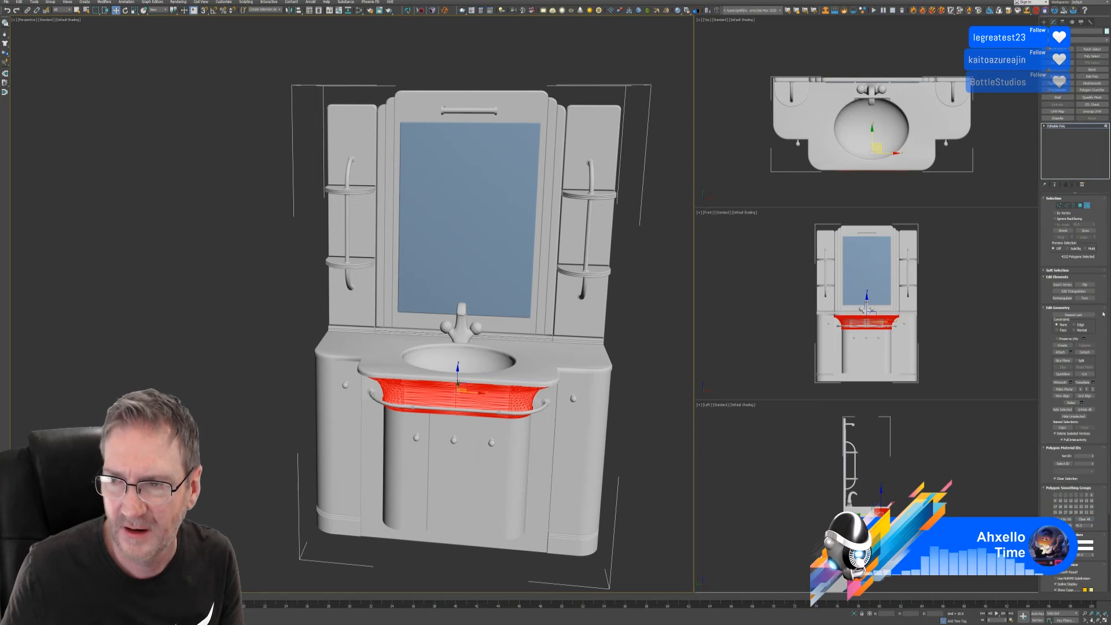
pyautogui.click(1087, 206)
# Step: Turn on the washstand's vertex channel display in its object properties to show the vertex colours
pyautogui.moveTo(659, 390)
pyautogui.keyDown('alt'); pyautogui.mouseDown(button='middle')
pyautogui.moveTo(637, 379)
pyautogui.moveTo(657, 379)
pyautogui.mouseUp(button='middle'); pyautogui.keyUp('alt')
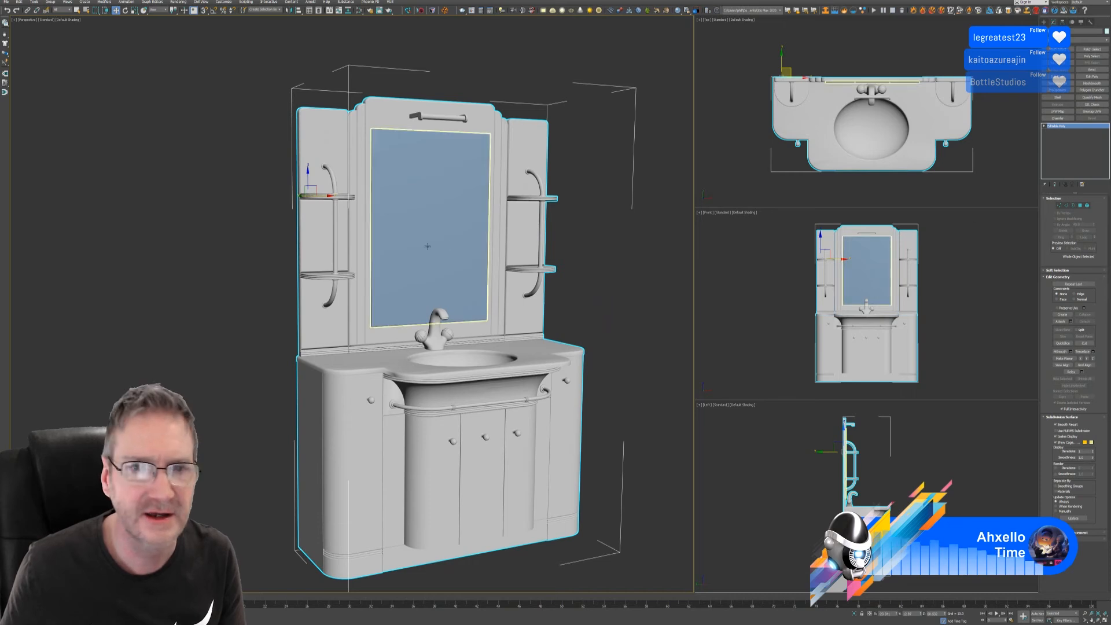
pyautogui.rightClick(314, 256)
pyautogui.click(336, 296)
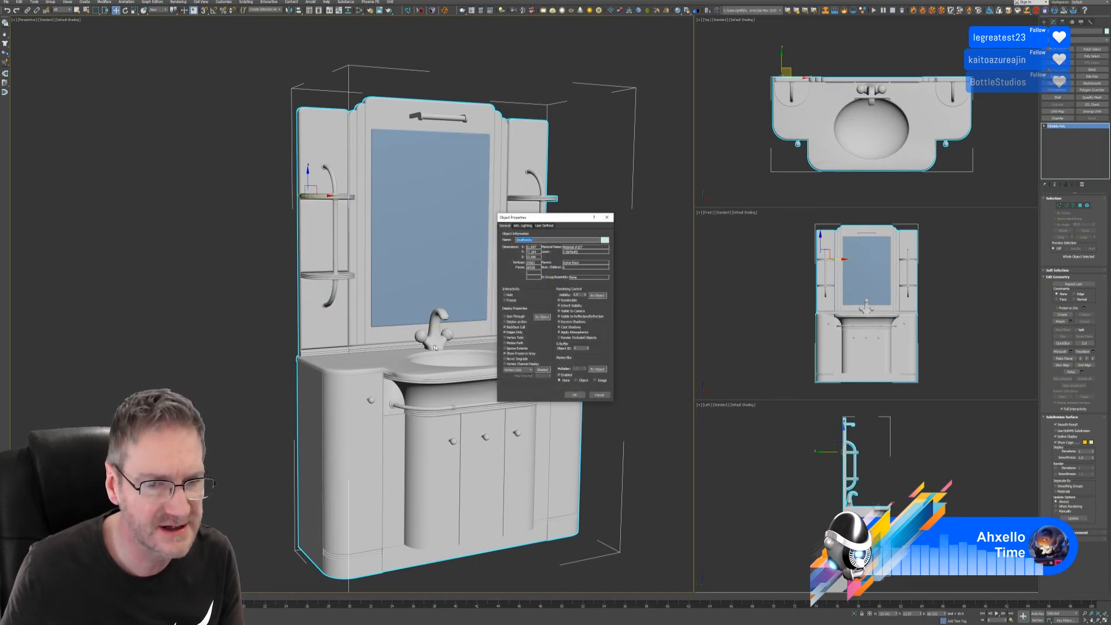
pyautogui.click(575, 395)
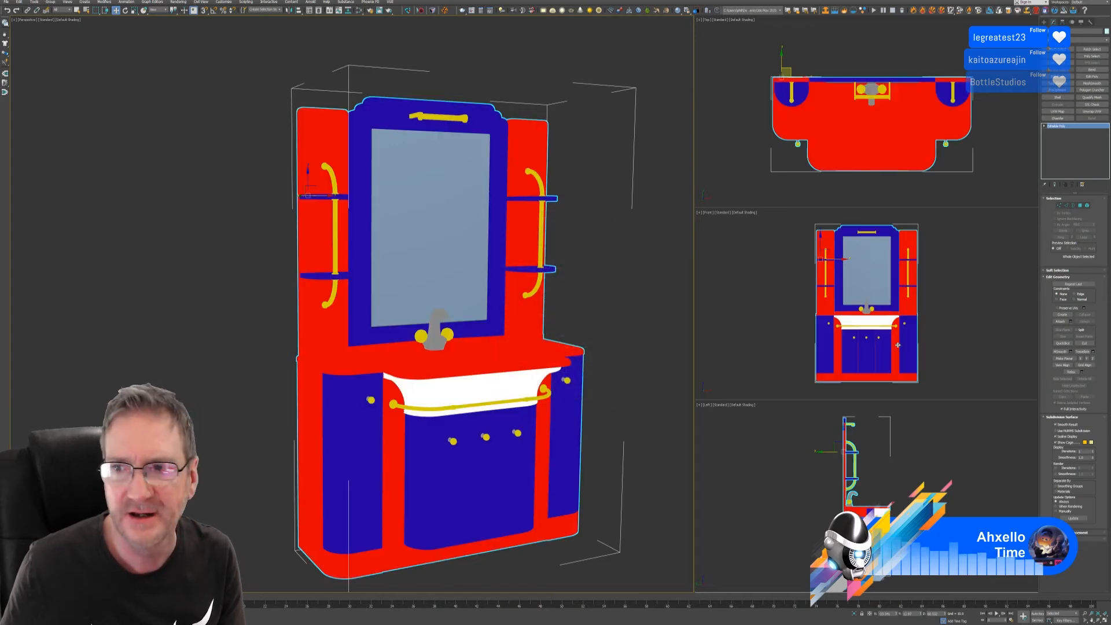
# Step: Select the mirror frame, side doors, centre doors and curved apron as elements, and inspect the gaps in the apron's selection
pyautogui.click(1088, 206)
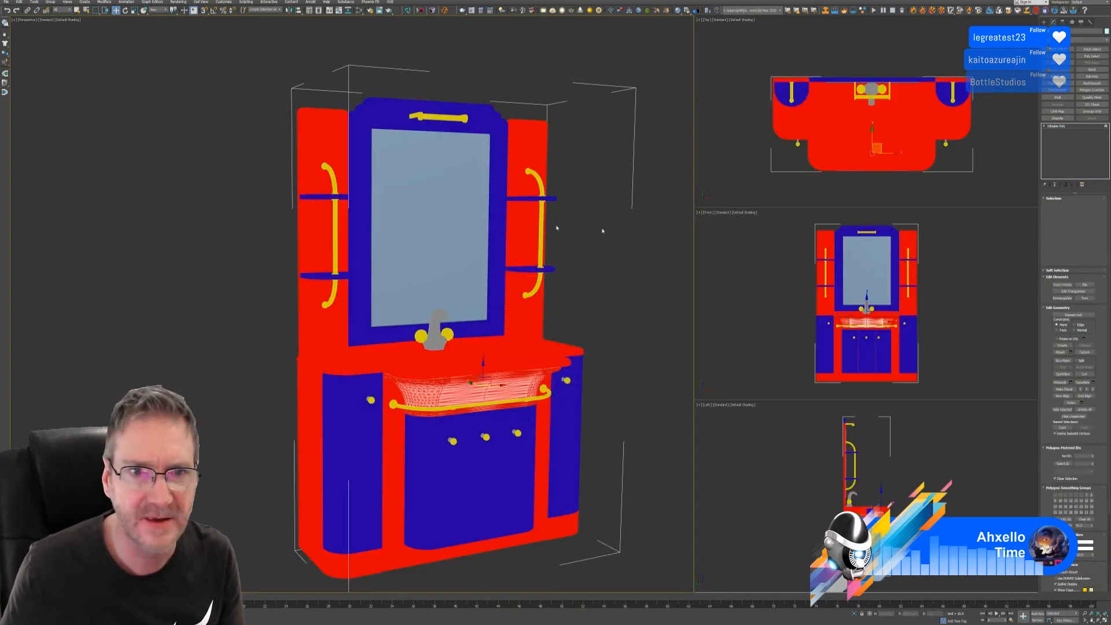
pyautogui.click(360, 156)
pyautogui.keyDown('ctrl'); pyautogui.click(353, 407); pyautogui.keyUp('ctrl')
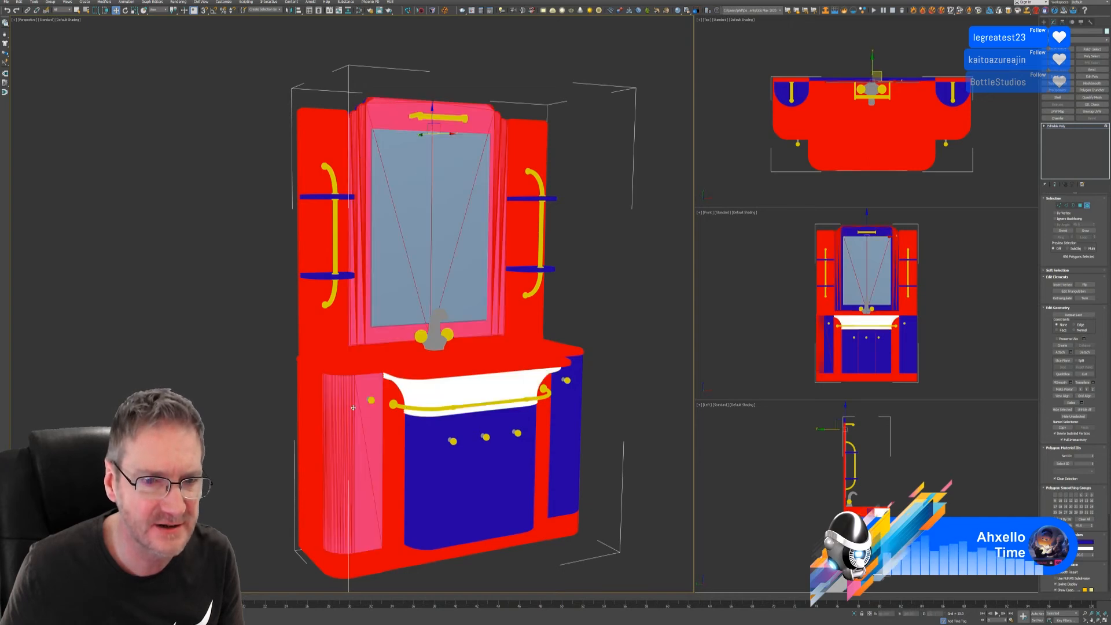
pyautogui.keyDown('ctrl'); pyautogui.click(563, 441); pyautogui.keyUp('ctrl')
pyautogui.keyDown('ctrl'); pyautogui.click(483, 463); pyautogui.keyUp('ctrl')
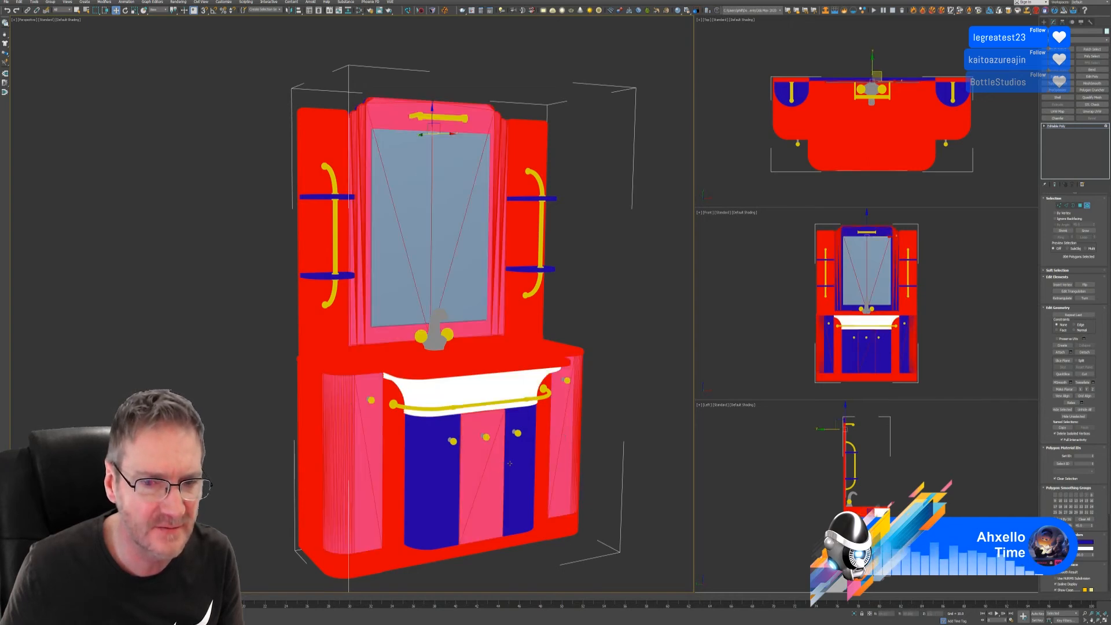
pyautogui.keyDown('ctrl'); pyautogui.click(515, 463); pyautogui.keyUp('ctrl')
pyautogui.keyDown('ctrl'); pyautogui.click(437, 438); pyautogui.keyUp('ctrl')
pyautogui.keyDown('ctrl'); pyautogui.click(436, 394); pyautogui.keyUp('ctrl')
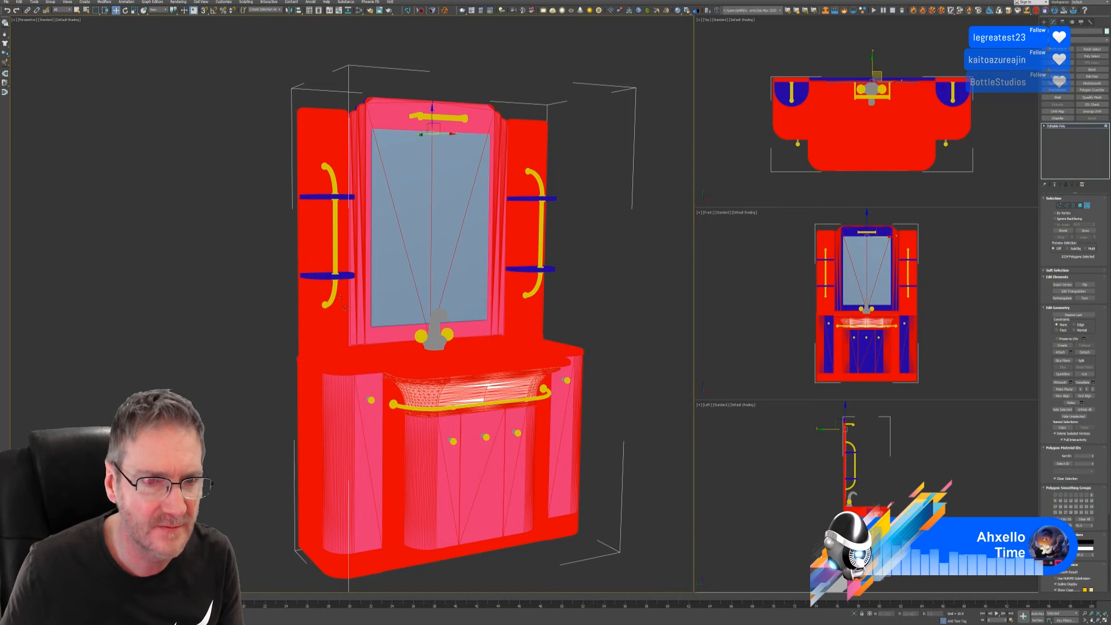
pyautogui.scroll(5, 484, 393)
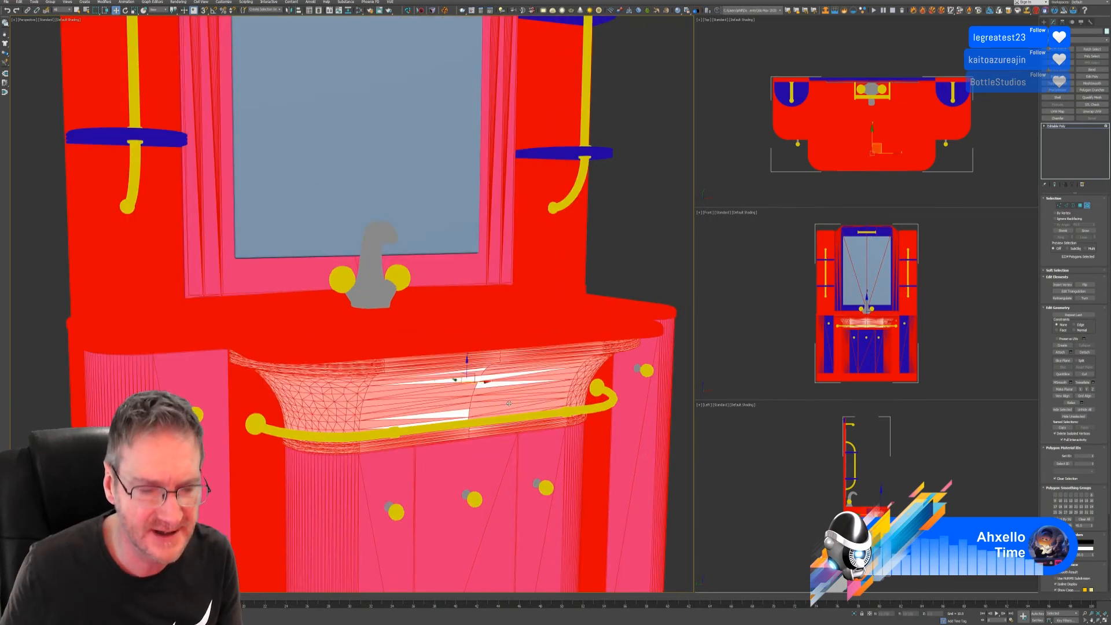
pyautogui.keyDown('alt'); pyautogui.moveTo(508, 403); pyautogui.dragTo(498, 374, button='middle'); pyautogui.keyUp('alt')
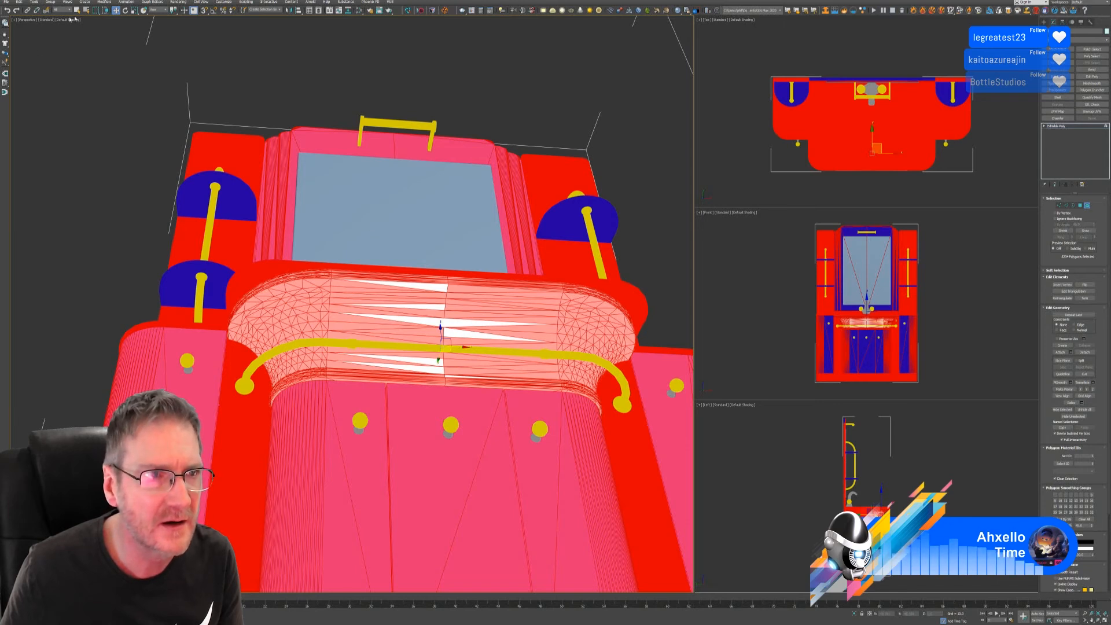
# Step: Turn off the washstand's vertex channel display in its object properties and clear the element selection
pyautogui.press('q')
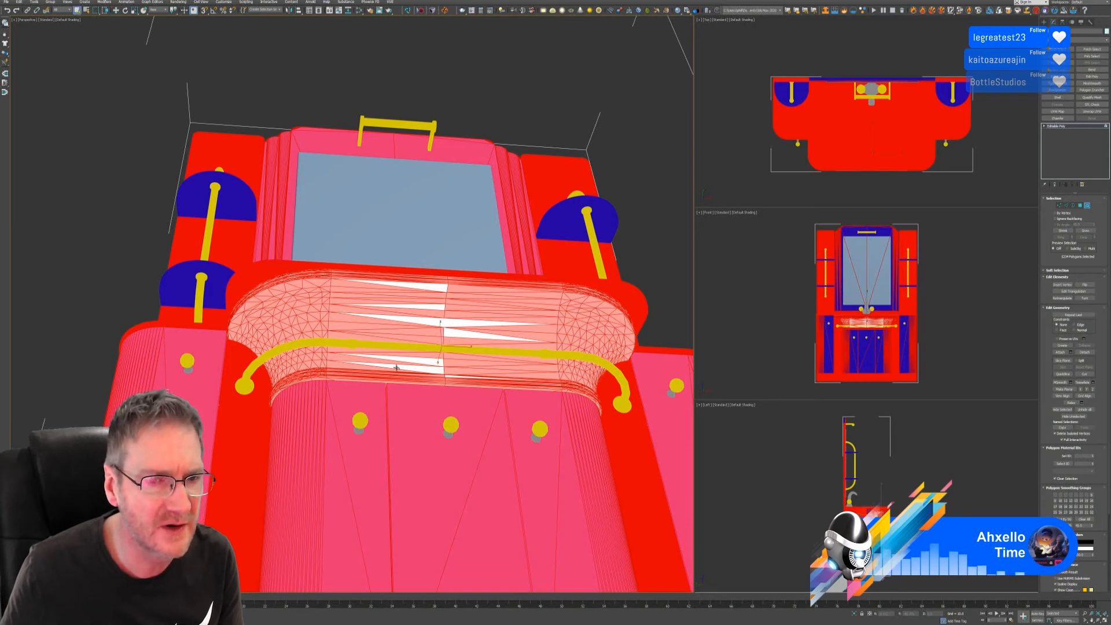
pyautogui.rightClick(409, 395)
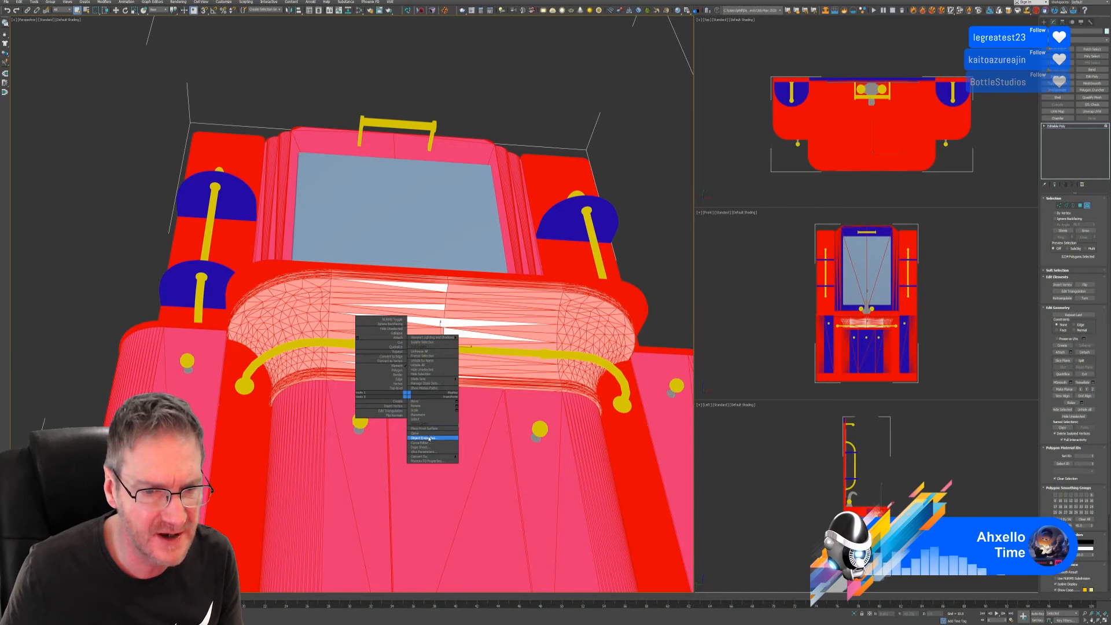
pyautogui.click(429, 440)
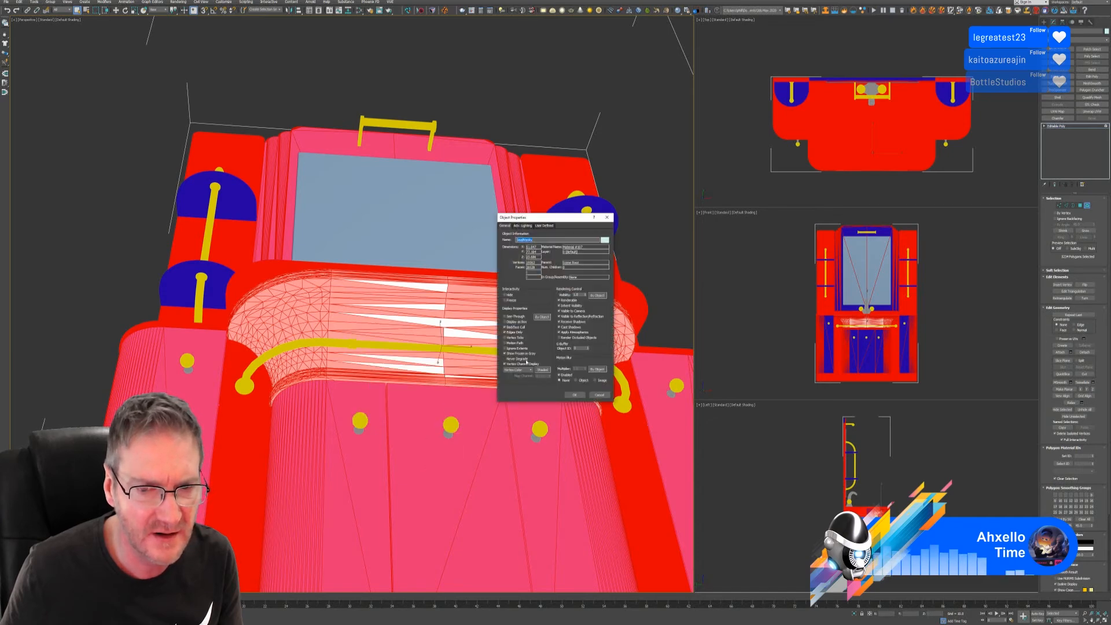
pyautogui.click(516, 365)
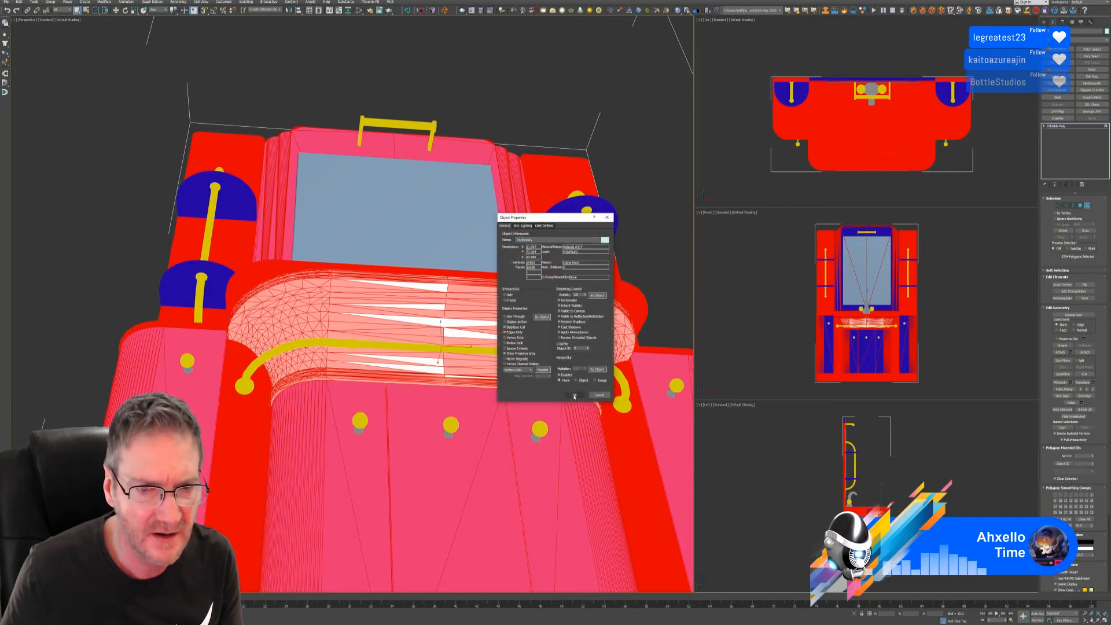
pyautogui.click(574, 394)
pyautogui.click(670, 230)
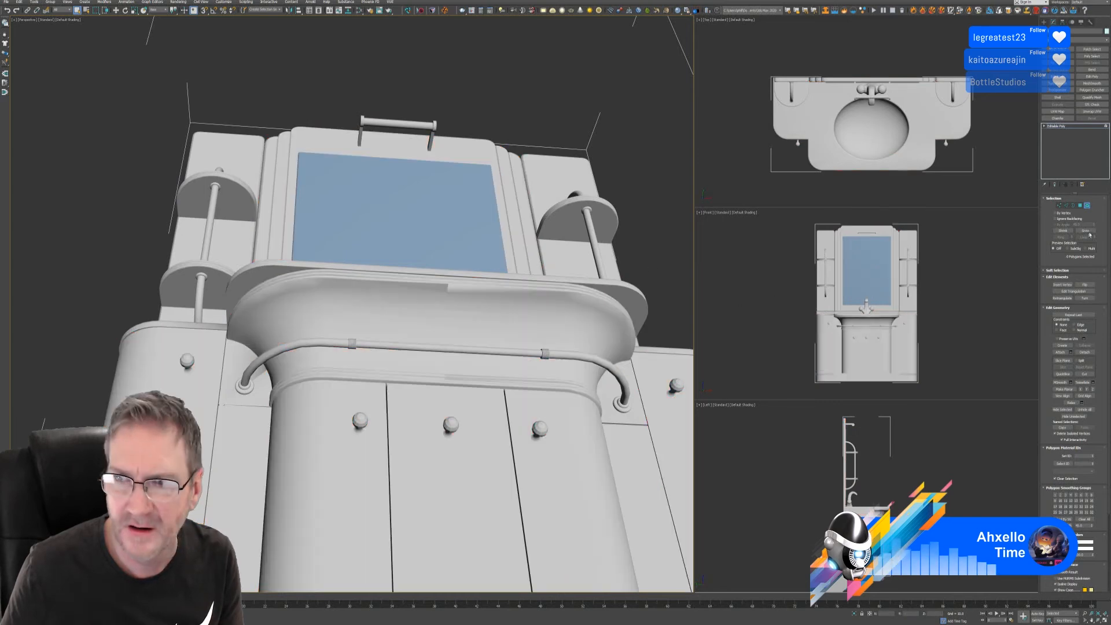
# Step: Check at element level which triangular slivers are separate from the main curved apron
pyautogui.press('4')
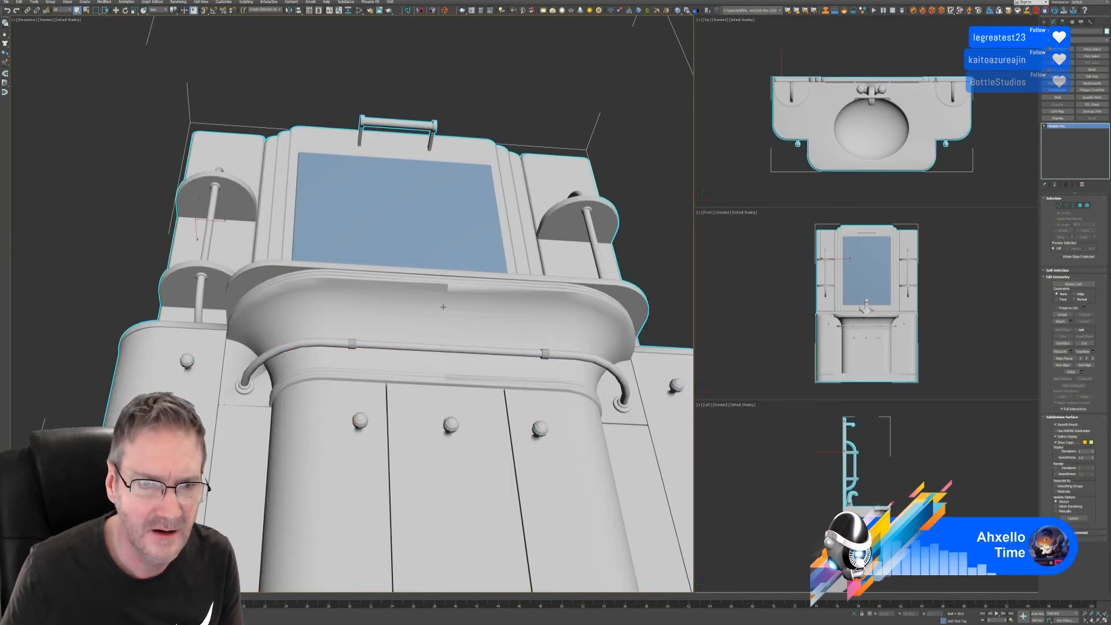
pyautogui.click(1086, 205)
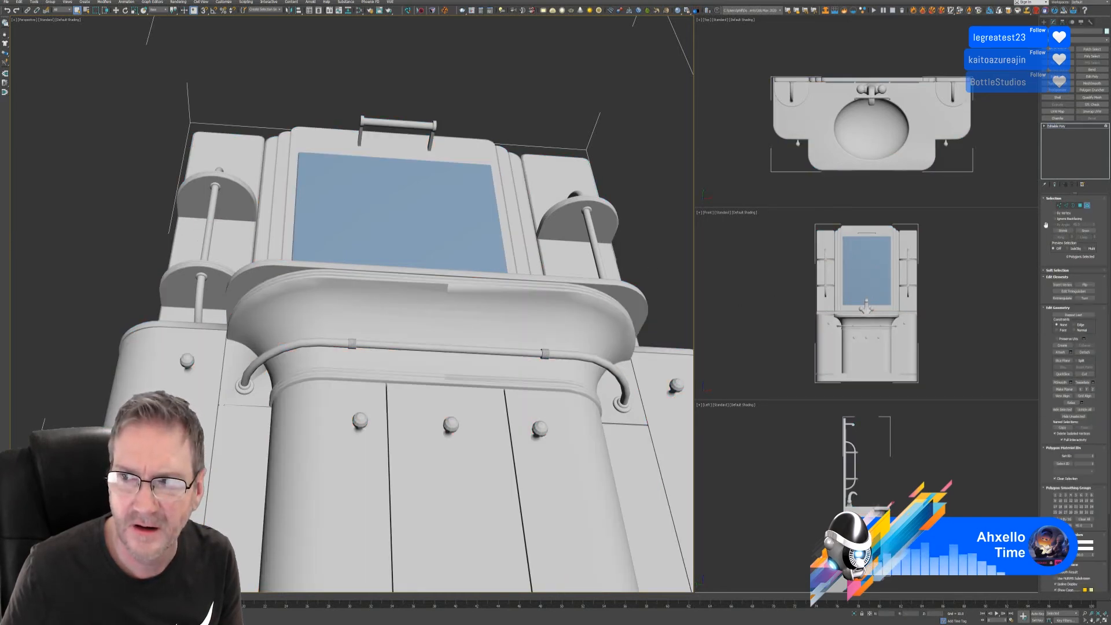
pyautogui.click(473, 314)
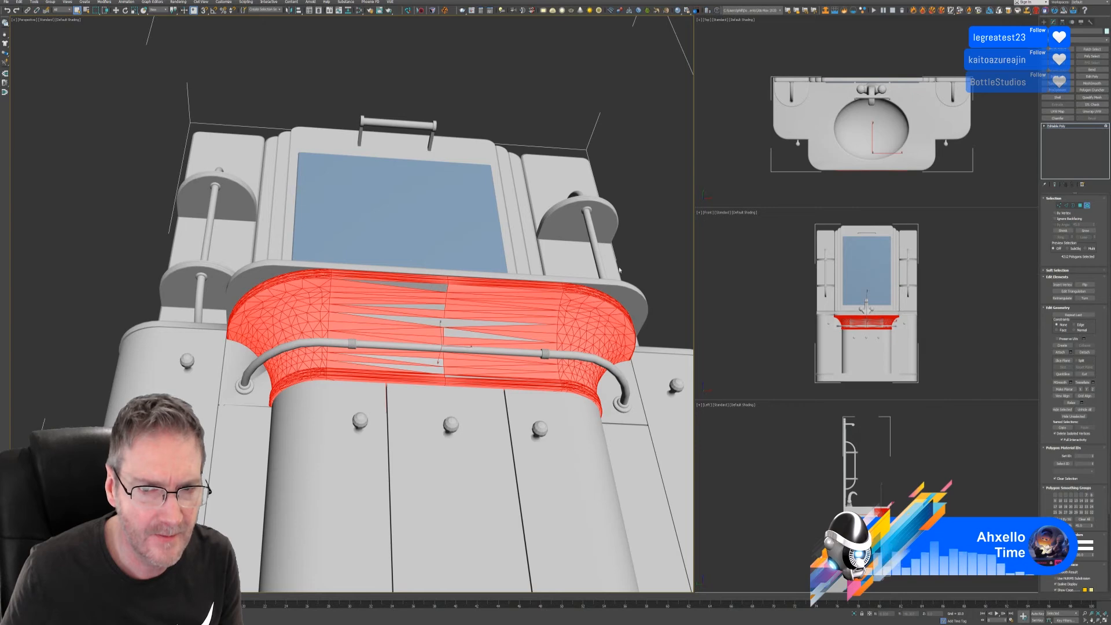
pyautogui.keyDown('alt'); pyautogui.moveTo(619, 269); pyautogui.dragTo(647, 242, button='middle'); pyautogui.keyUp('alt')
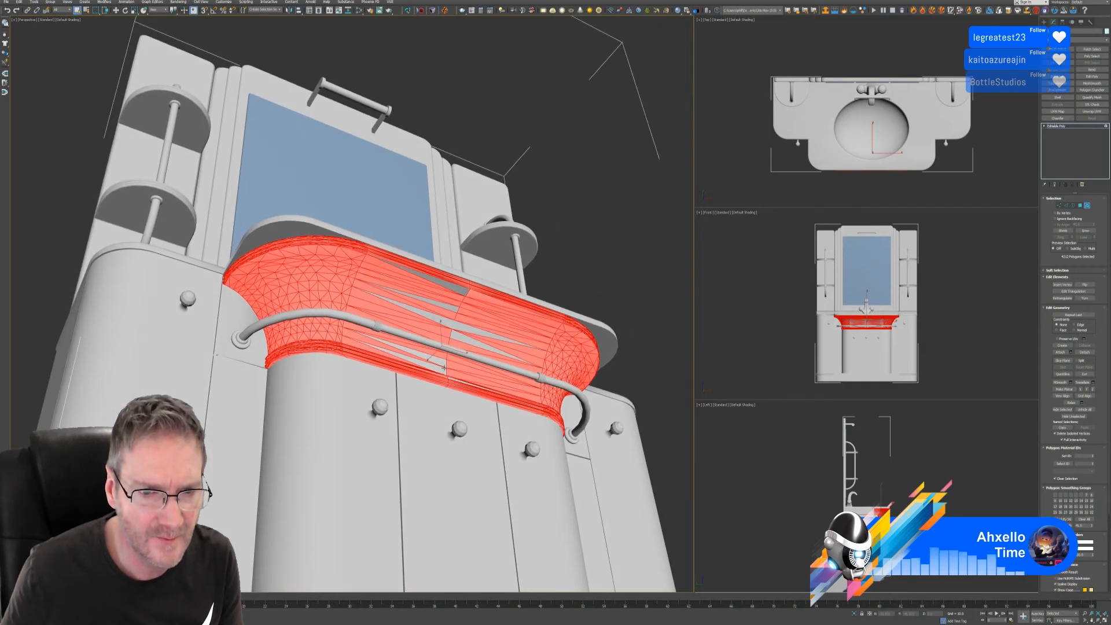
pyautogui.click(436, 368)
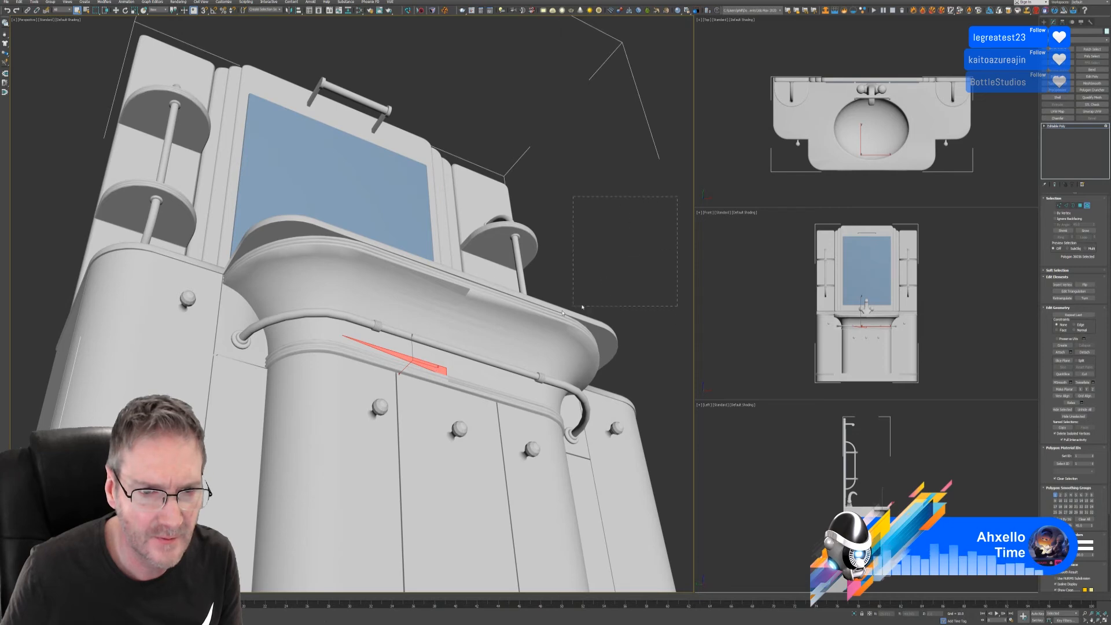
# Step: Select the elements across the washstand's front with a selection region, excluding the cabinet body, mirror frame and upper side shelf parts
pyautogui.moveTo(245, 431); pyautogui.dragTo(248, 433)
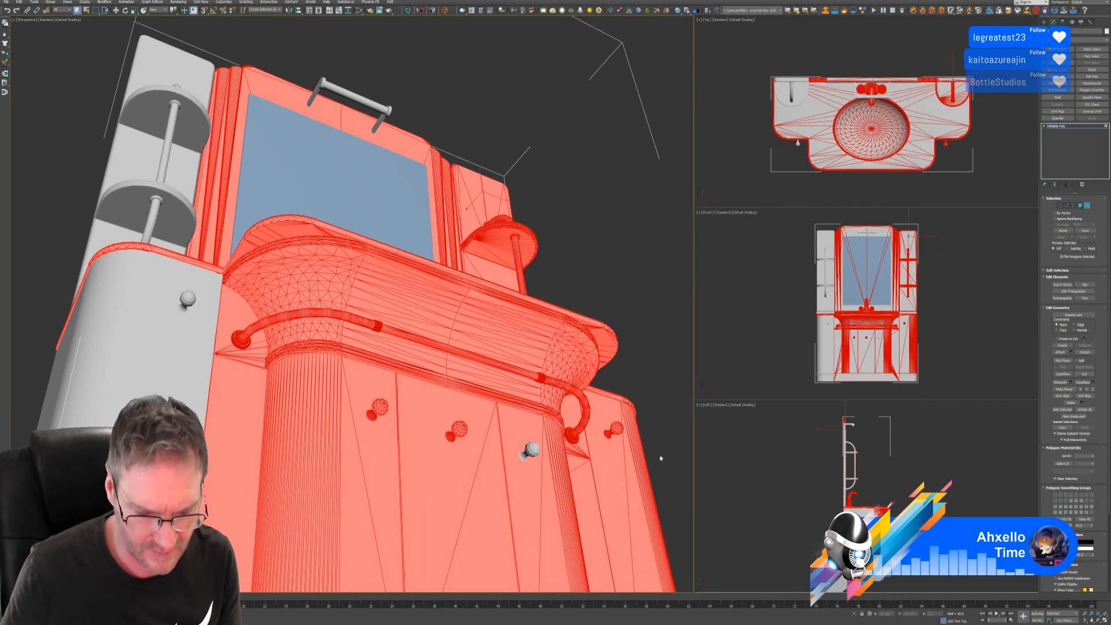
pyautogui.keyDown('alt'); pyautogui.click(606, 478); pyautogui.keyUp('alt')
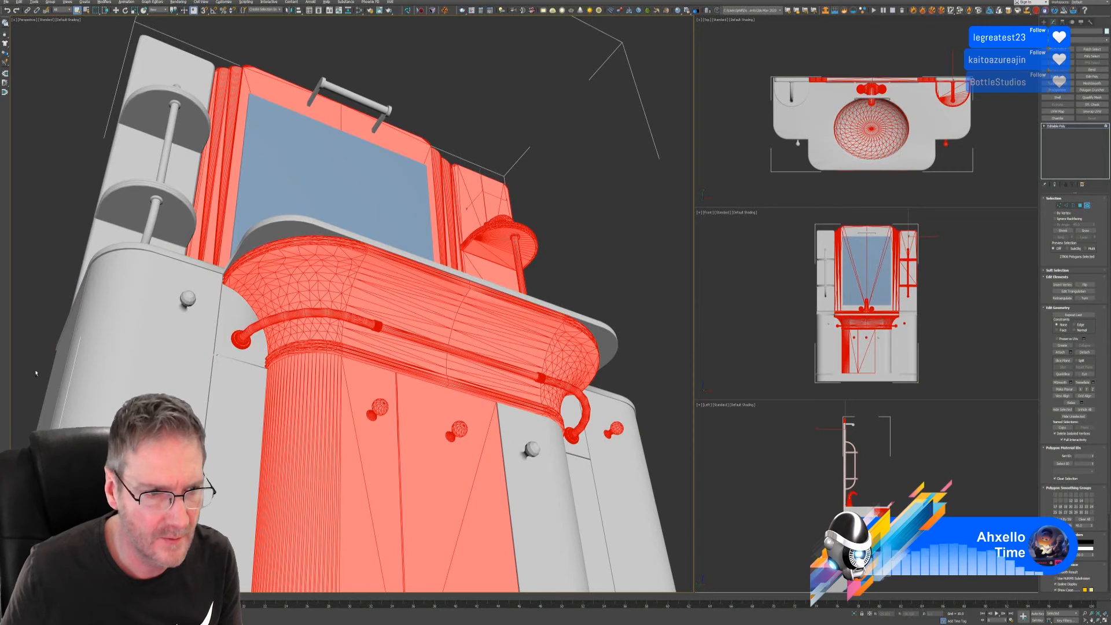
pyautogui.moveTo(114, 49); pyautogui.dragTo(141, 55)
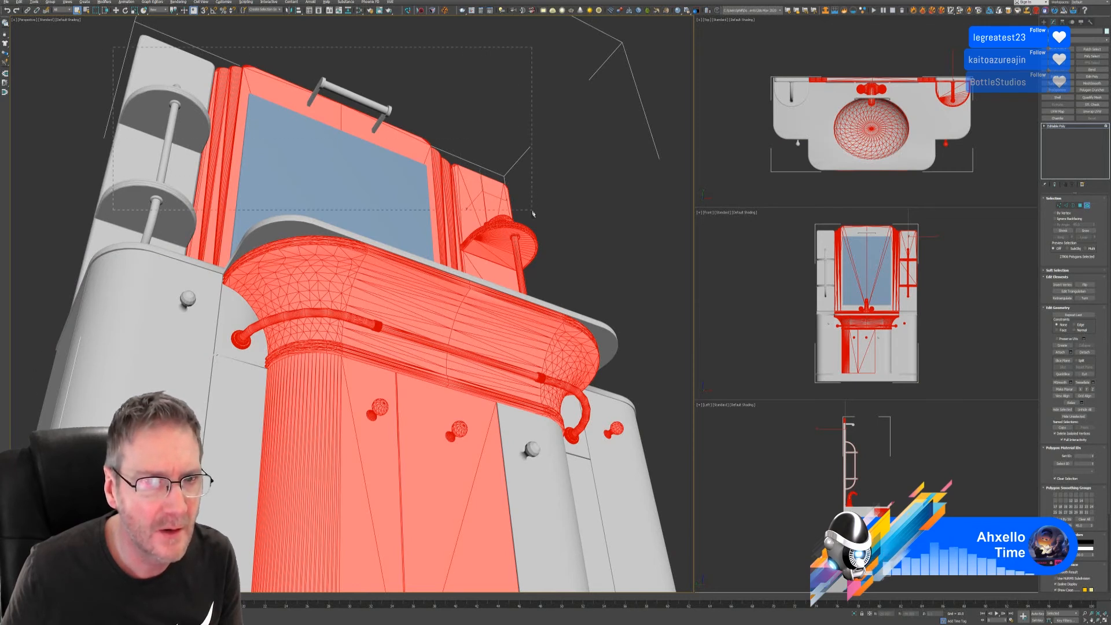
pyautogui.keyDown('alt'); pyautogui.moveTo(533, 213); pyautogui.dragTo(532, 210); pyautogui.keyUp('alt')
pyautogui.keyDown('alt'); pyautogui.moveTo(589, 247); pyautogui.dragTo(496, 269); pyautogui.keyUp('alt')
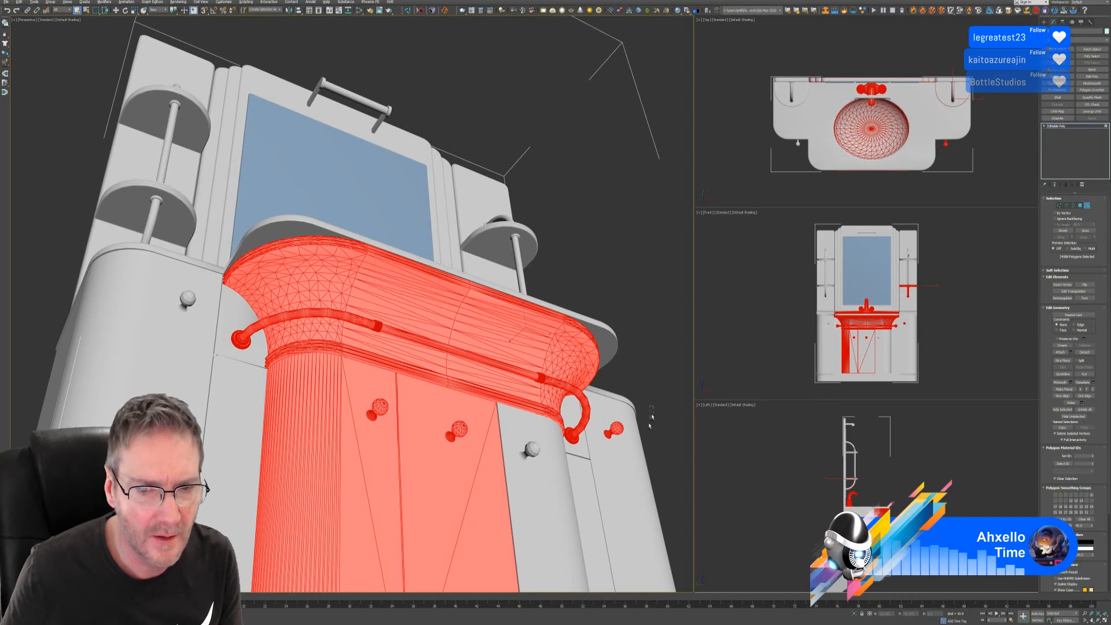
# Step: Remove the curved centre door elements below the apron from the selection
pyautogui.scroll(-5, 553, 459)
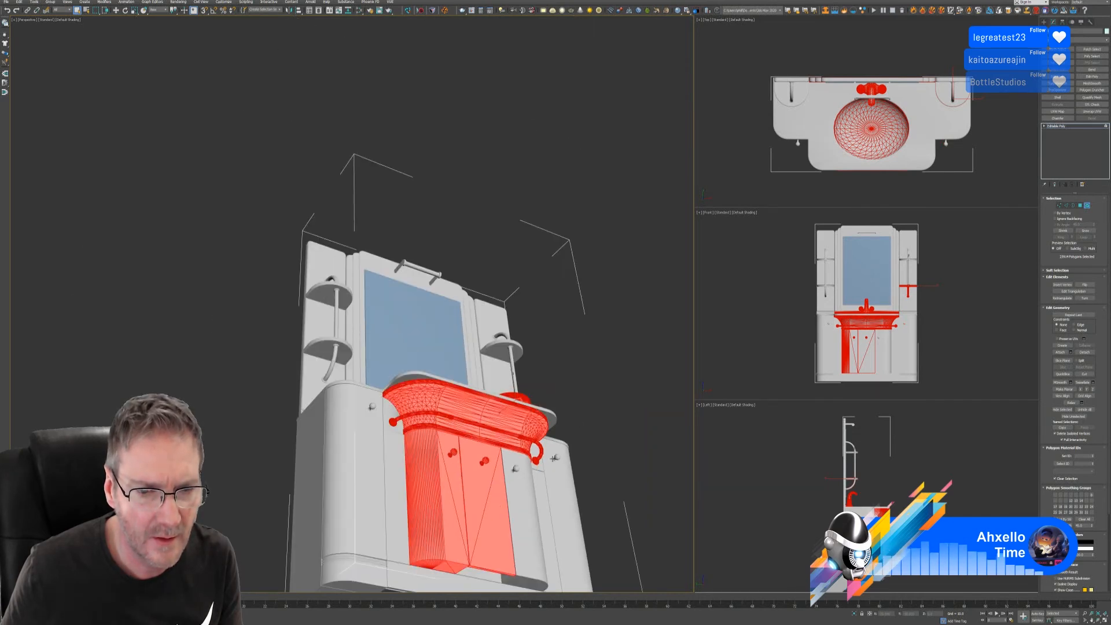
pyautogui.keyDown('alt'); pyautogui.moveTo(603, 397); pyautogui.dragTo(567, 376, button='middle'); pyautogui.keyUp('alt')
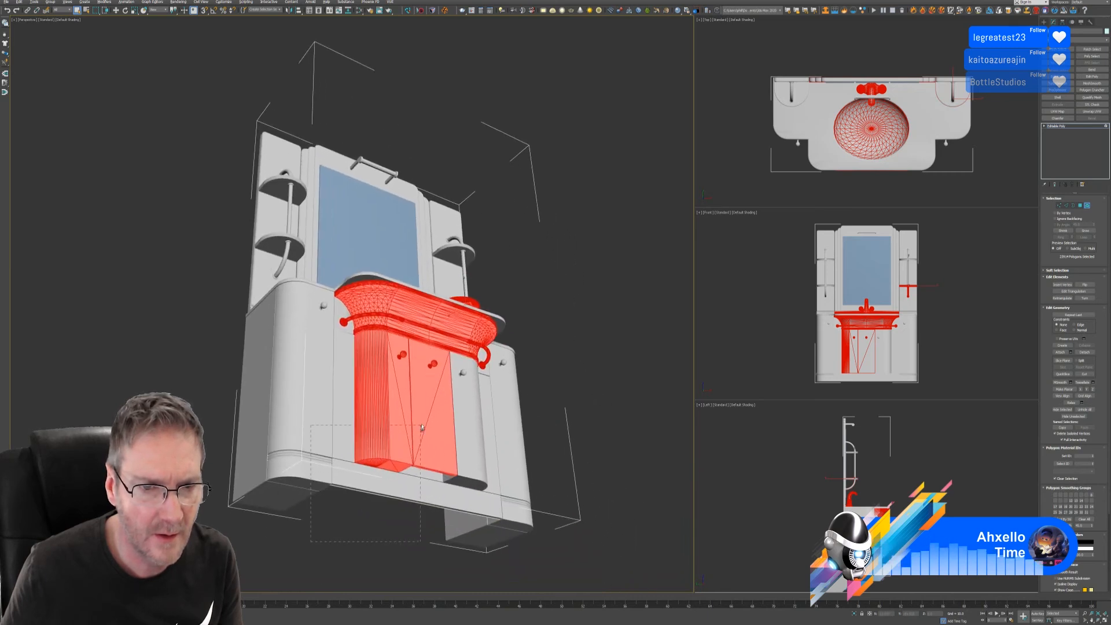
pyautogui.keyDown('alt'); pyautogui.moveTo(422, 427); pyautogui.dragTo(440, 408); pyautogui.keyUp('alt')
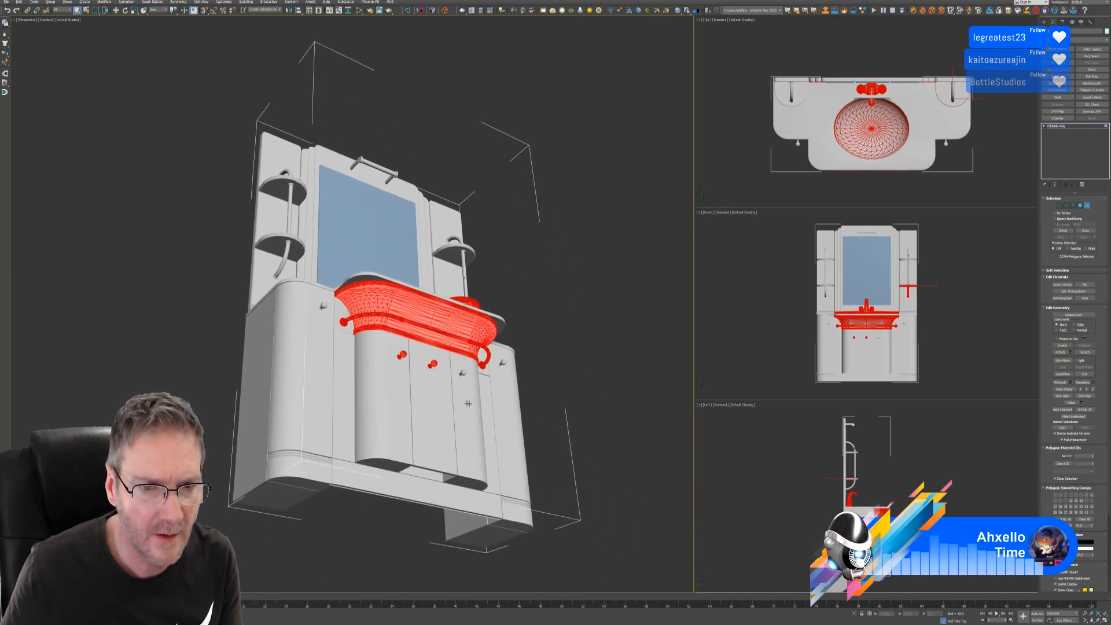
# Step: Remove the towel rail, its end fittings and clamps, and the main apron element from the selection, keeping the apron's slivers
pyautogui.keyDown('alt'); pyautogui.click(344, 322); pyautogui.keyUp('alt')
pyautogui.keyDown('alt'); pyautogui.click(483, 365); pyautogui.keyUp('alt')
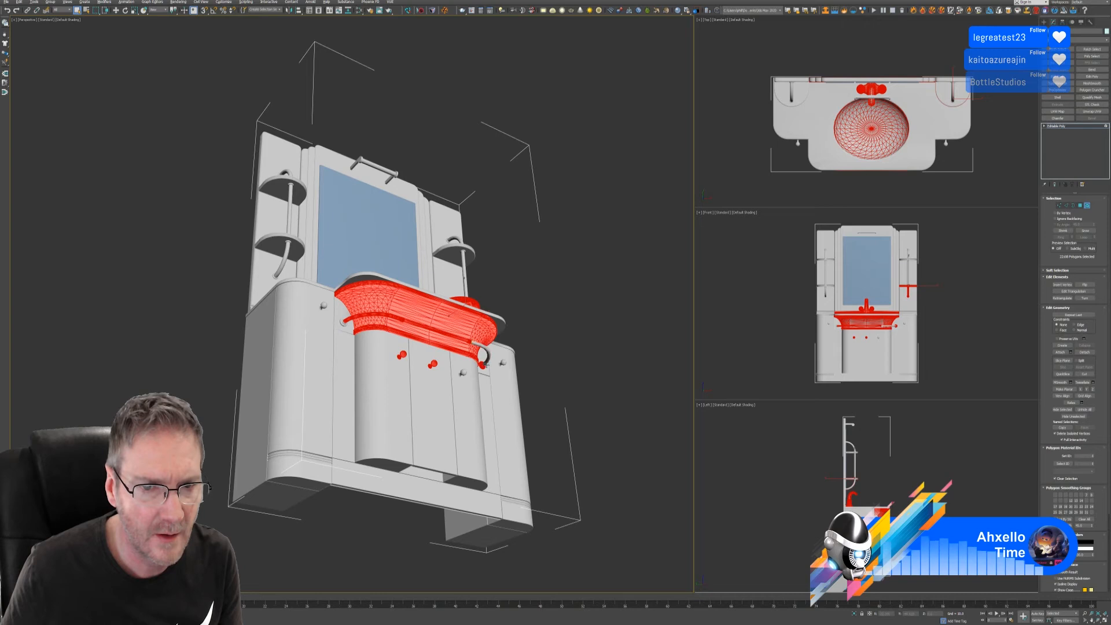
pyautogui.keyDown('alt'); pyautogui.click(453, 338); pyautogui.keyUp('alt')
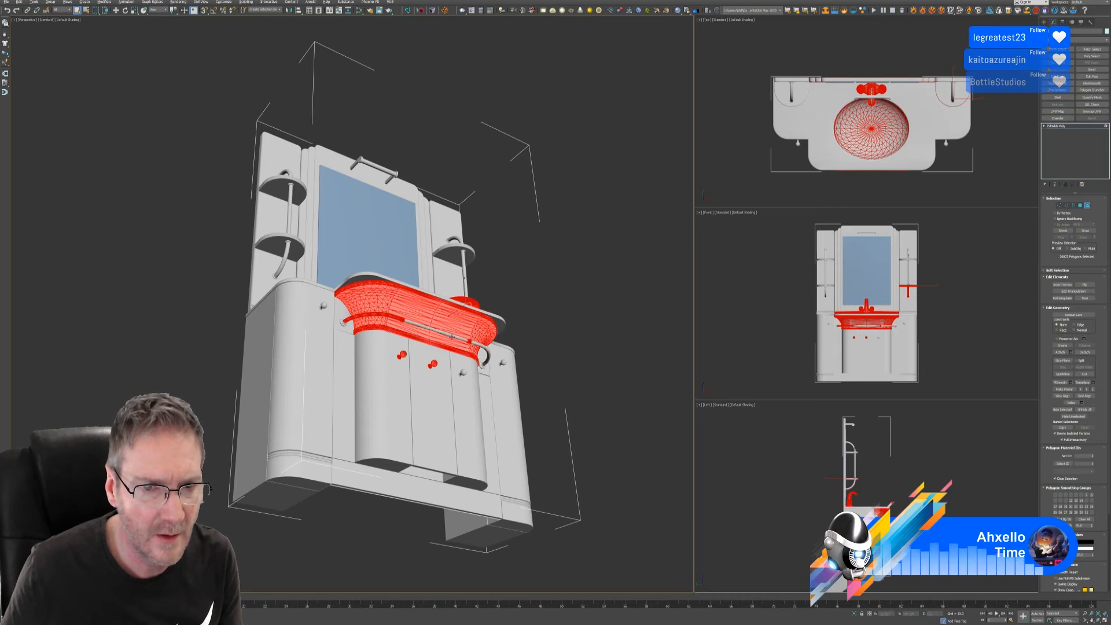
pyautogui.keyDown('alt'); pyautogui.click(394, 314); pyautogui.keyUp('alt')
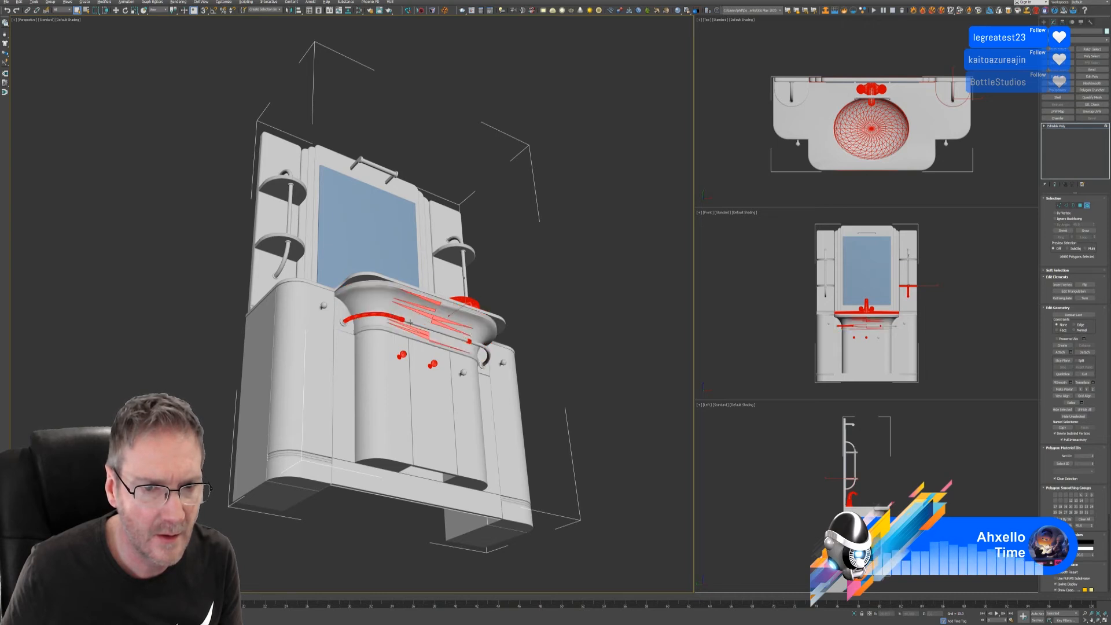
pyautogui.scroll(4, 423, 317)
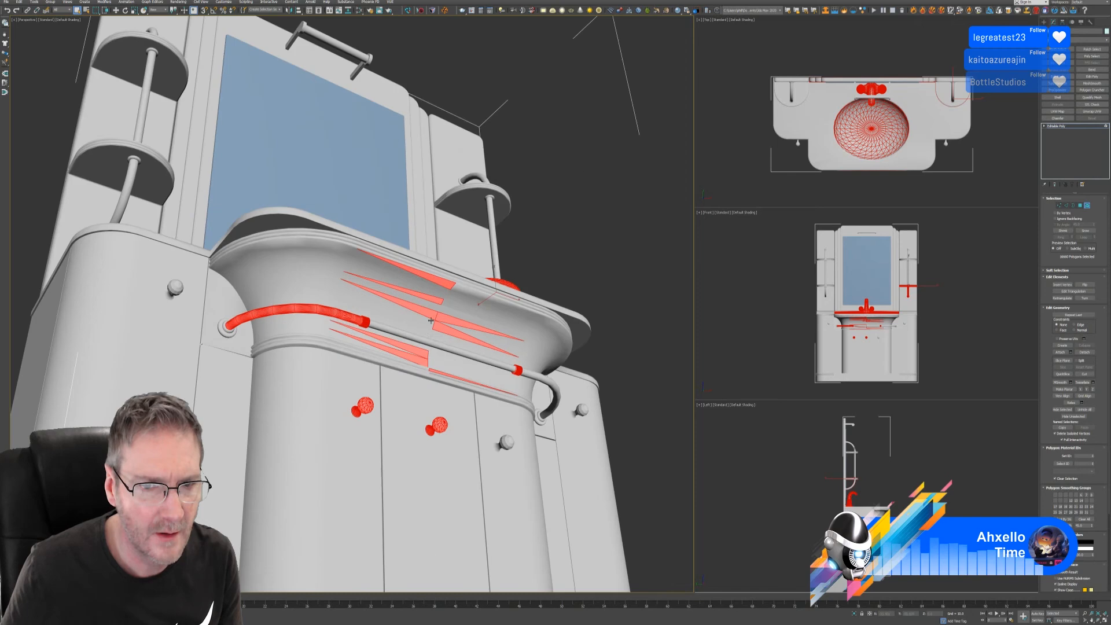
pyautogui.keyDown('alt'); pyautogui.click(296, 310); pyautogui.keyUp('alt')
pyautogui.keyDown('alt'); pyautogui.click(364, 321); pyautogui.keyUp('alt')
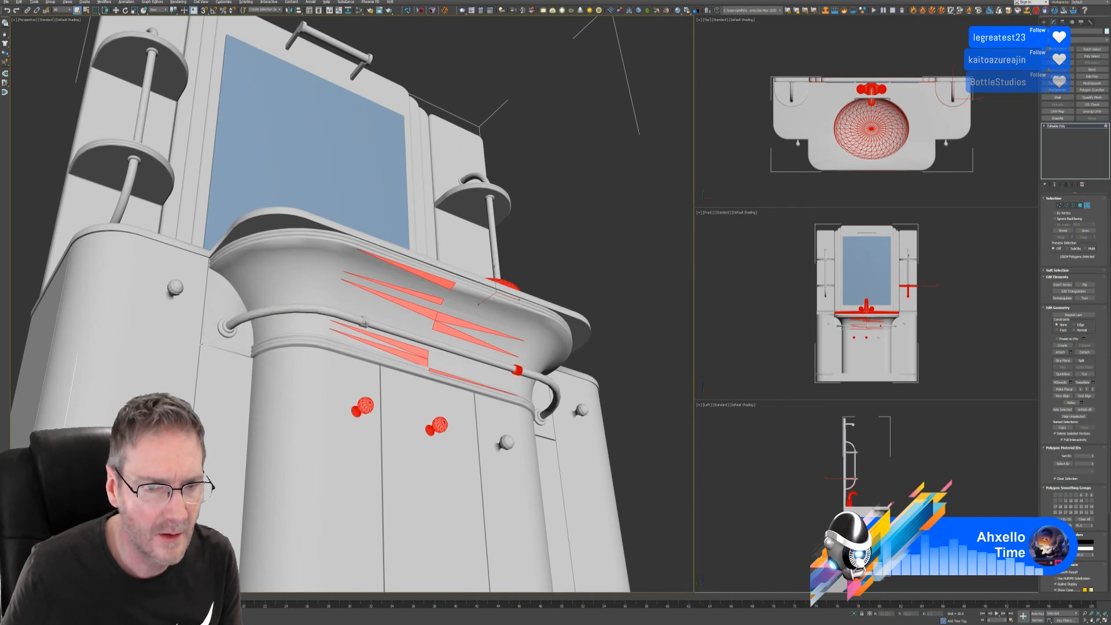
pyautogui.keyDown('alt'); pyautogui.click(517, 370); pyautogui.keyUp('alt')
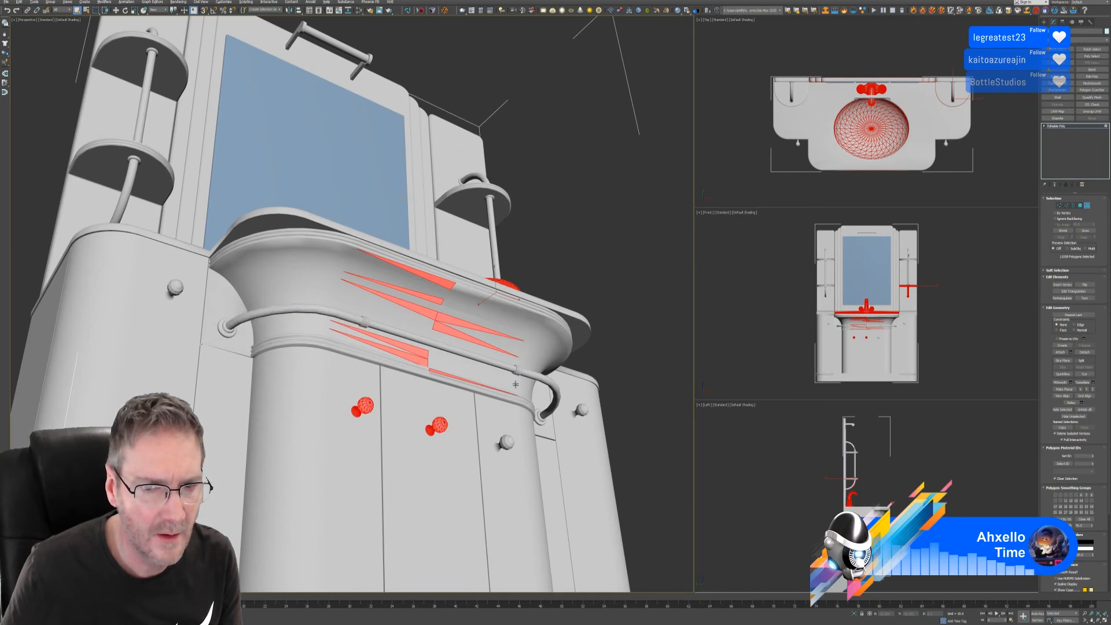
# Step: Deselect the two centre door knobs together with their stems
pyautogui.keyDown('alt'); pyautogui.click(438, 425); pyautogui.keyUp('alt')
pyautogui.keyDown('alt'); pyautogui.click(430, 429); pyautogui.keyUp('alt')
pyautogui.keyDown('alt'); pyautogui.click(365, 404); pyautogui.keyUp('alt')
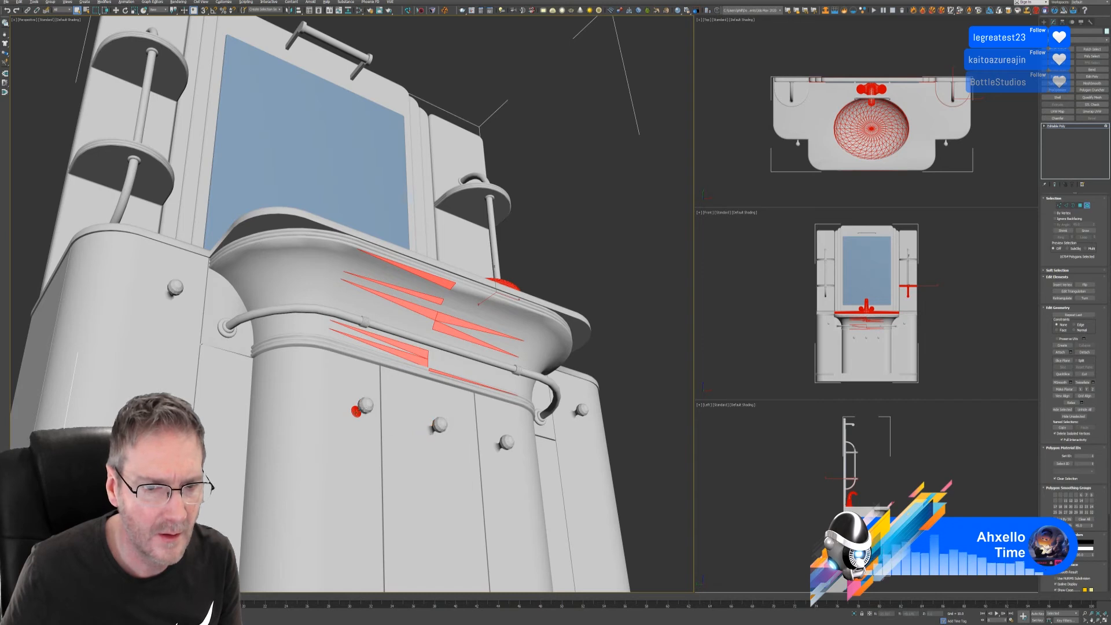
pyautogui.keyDown('alt'); pyautogui.click(355, 412); pyautogui.keyUp('alt')
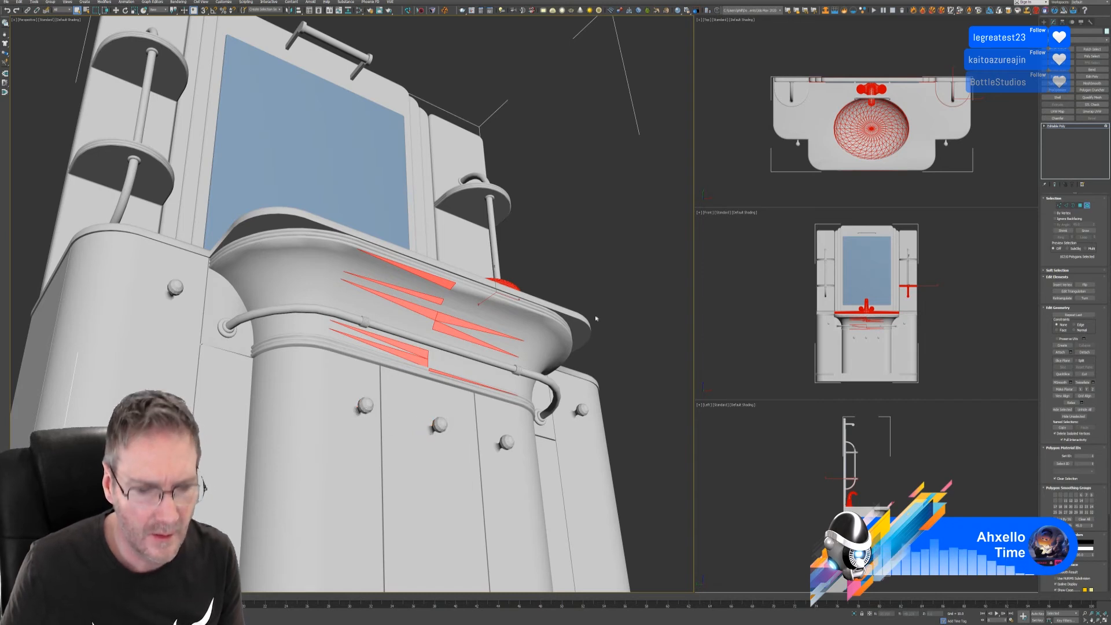
# Step: Deselect the tap, the strip behind the basin and the lower side shelf with its curved rail
pyautogui.scroll(-3, 595, 318)
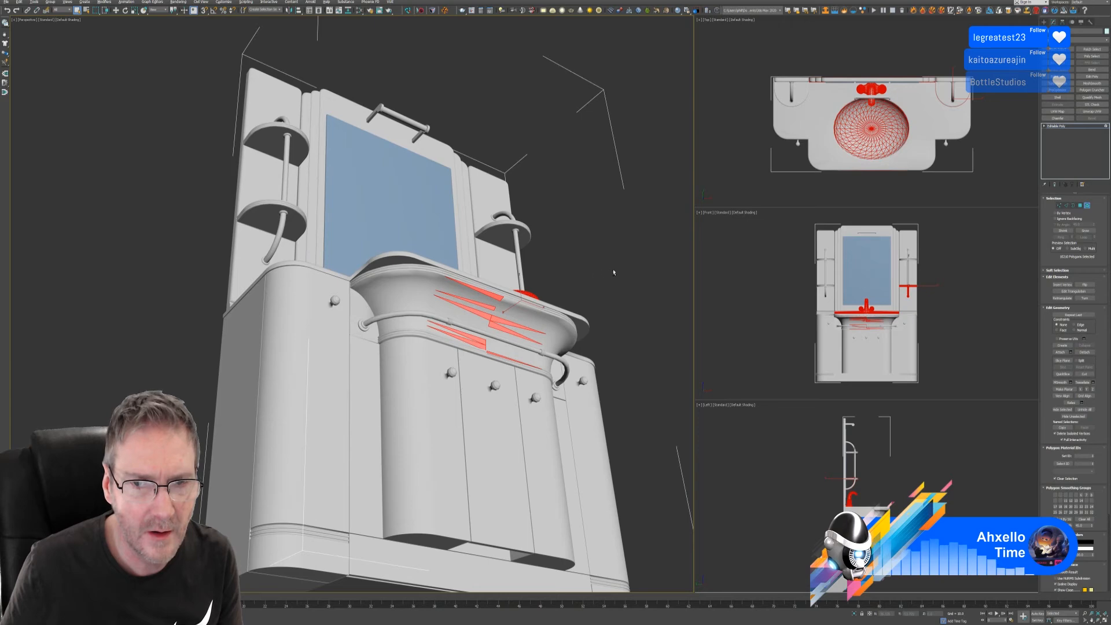
pyautogui.keyDown('alt'); pyautogui.moveTo(619, 289); pyautogui.dragTo(584, 312, button='middle'); pyautogui.keyUp('alt')
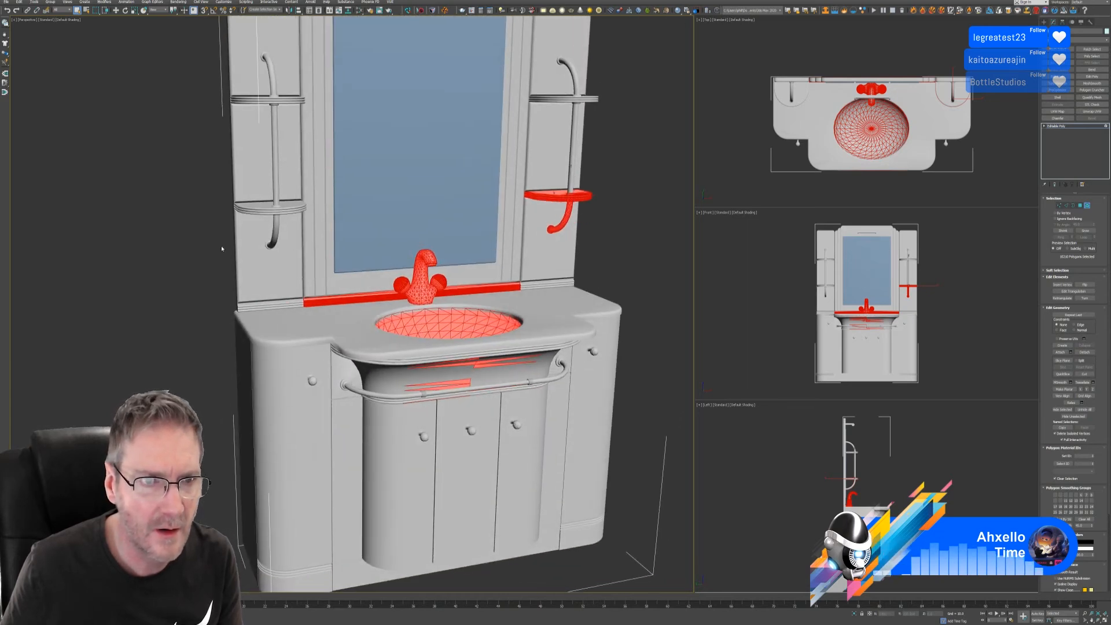
pyautogui.keyDown('alt'); pyautogui.moveTo(500, 295); pyautogui.dragTo(500, 294); pyautogui.keyUp('alt')
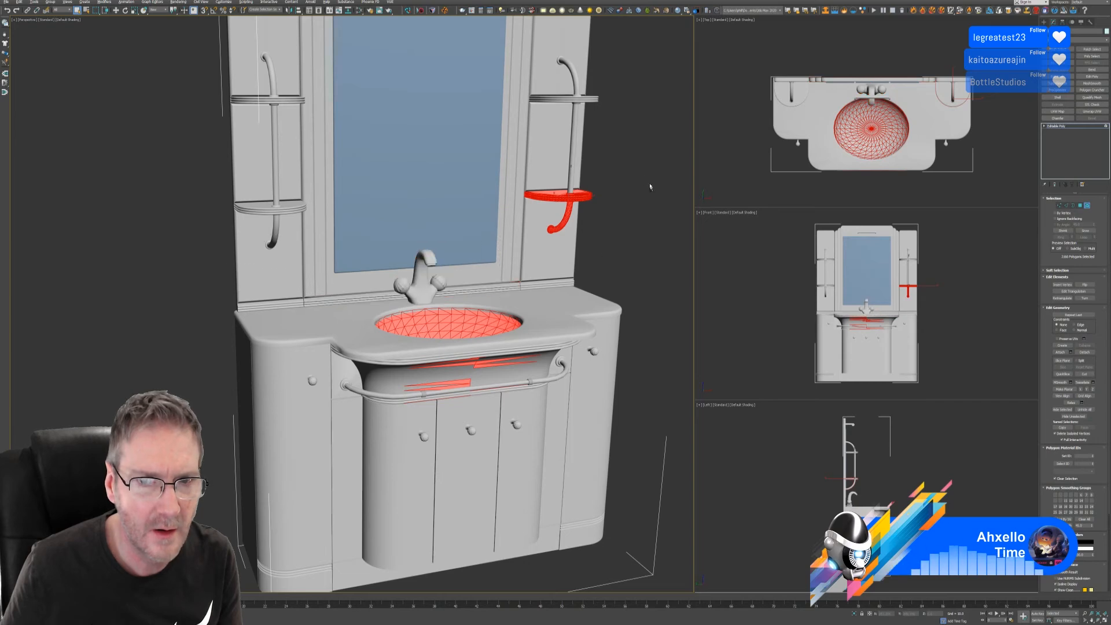
pyautogui.keyDown('alt'); pyautogui.moveTo(650, 186); pyautogui.dragTo(496, 240); pyautogui.keyUp('alt')
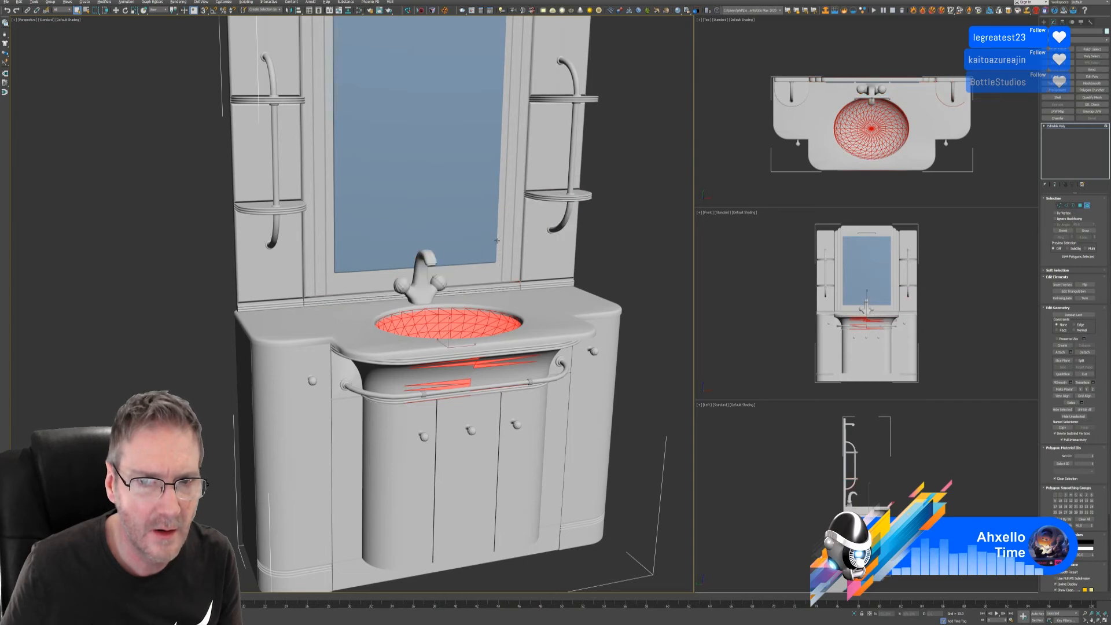
# Step: Remove the basin element from the selection so that only the apron's slivers remain selected
pyautogui.keyDown('alt'); pyautogui.click(430, 314); pyautogui.keyUp('alt')
pyautogui.keyDown('alt'); pyautogui.moveTo(600, 298); pyautogui.dragTo(605, 271, button='middle'); pyautogui.keyUp('alt')
pyautogui.scroll(3, 521, 295)
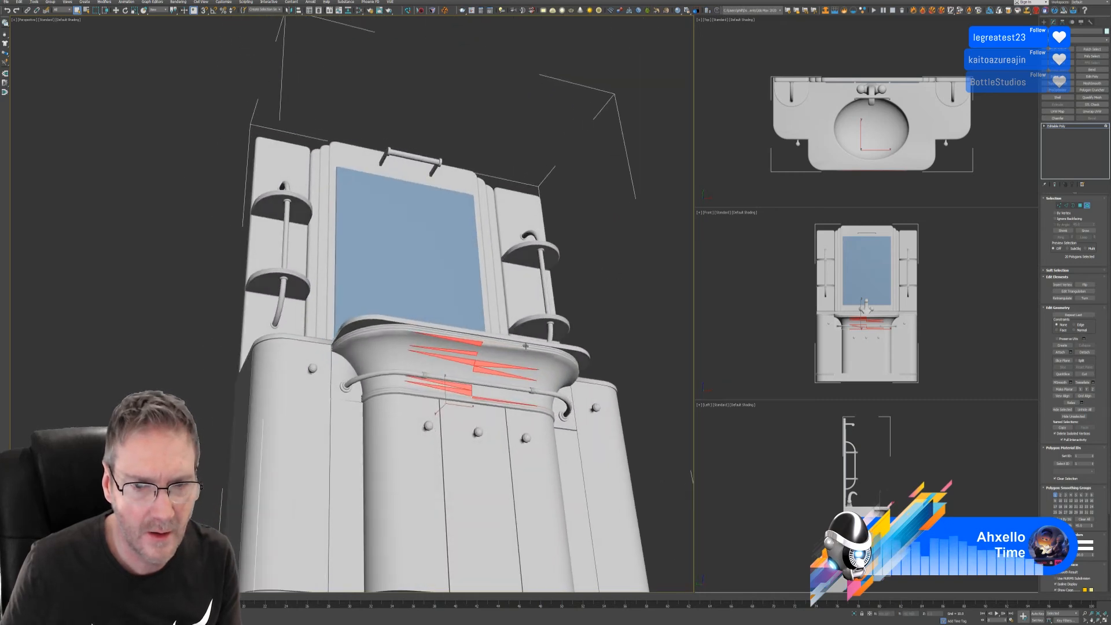
pyautogui.hotkey('ctrl', 'd')
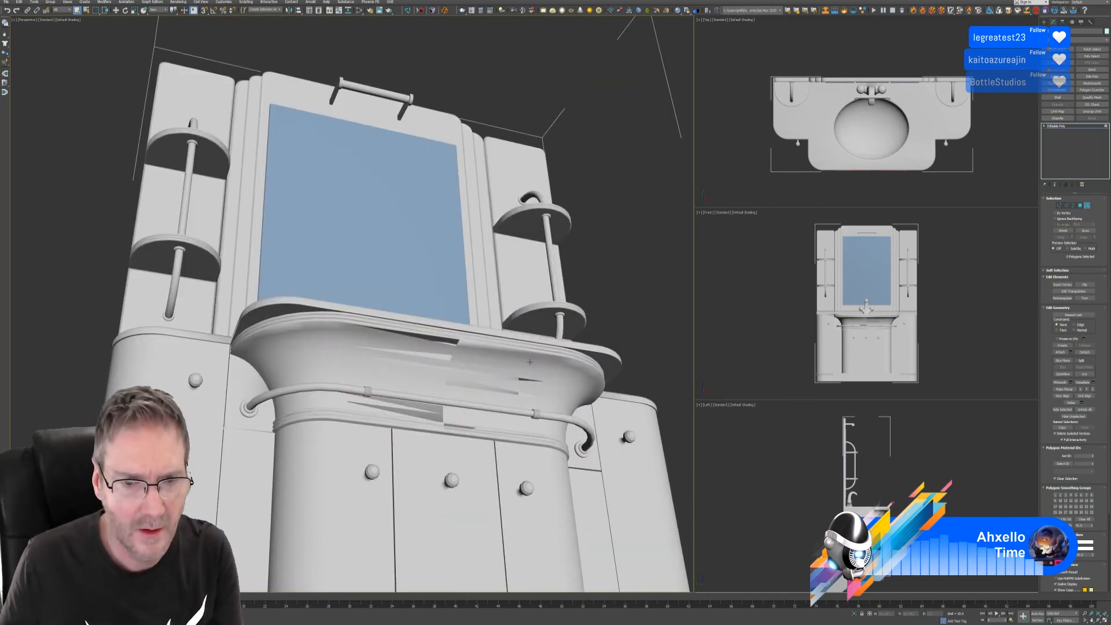
pyautogui.moveTo(531, 362)
pyautogui.keyDown('alt'); pyautogui.mouseDown(button='middle')
pyautogui.moveTo(517, 349)
pyautogui.moveTo(525, 376)
pyautogui.moveTo(501, 376)
pyautogui.moveTo(535, 366)
pyautogui.mouseUp(button='middle'); pyautogui.keyUp('alt')
pyautogui.hotkey('ctrl', 'z')
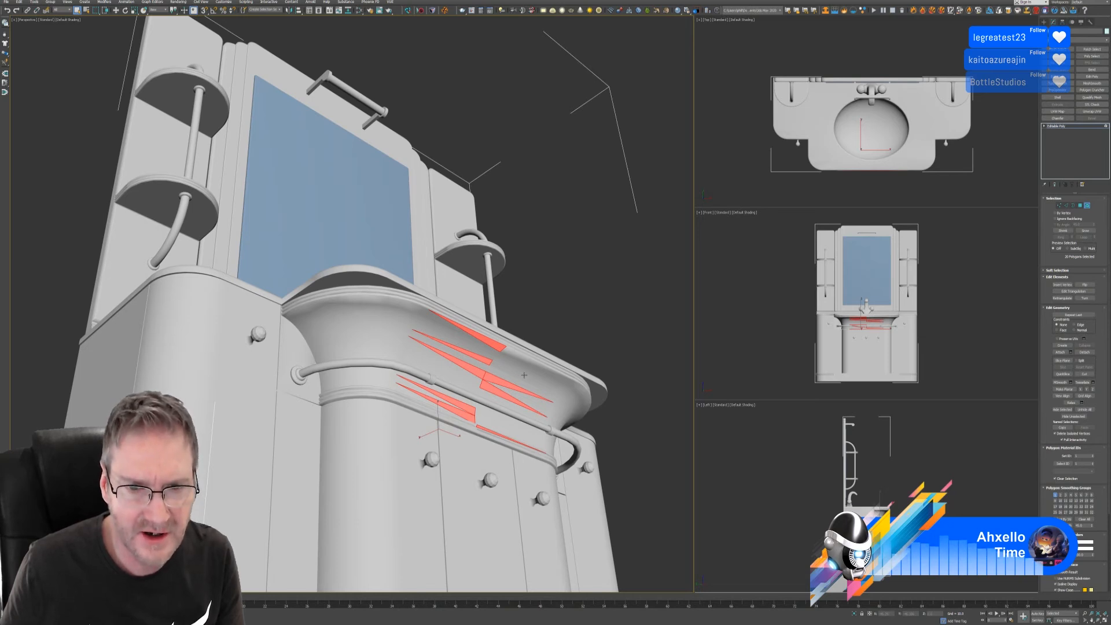
# Step: Add the whole apron element to the selected slivers and detach them together as a separate object
pyautogui.click(524, 374)
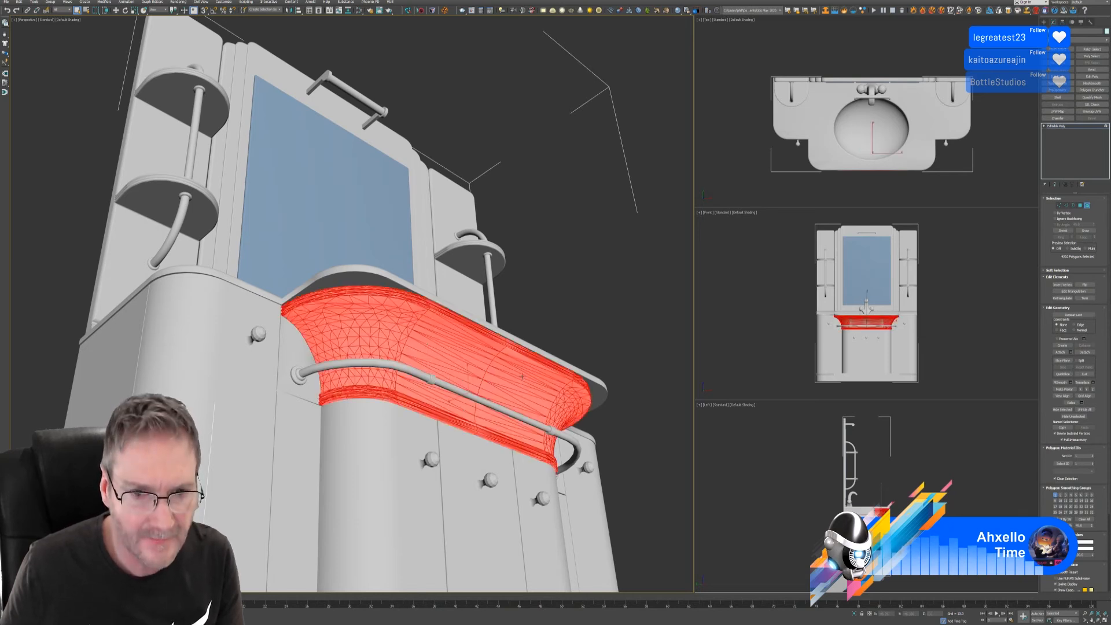
pyautogui.hotkey('ctrl', 'a')
pyautogui.click(518, 389)
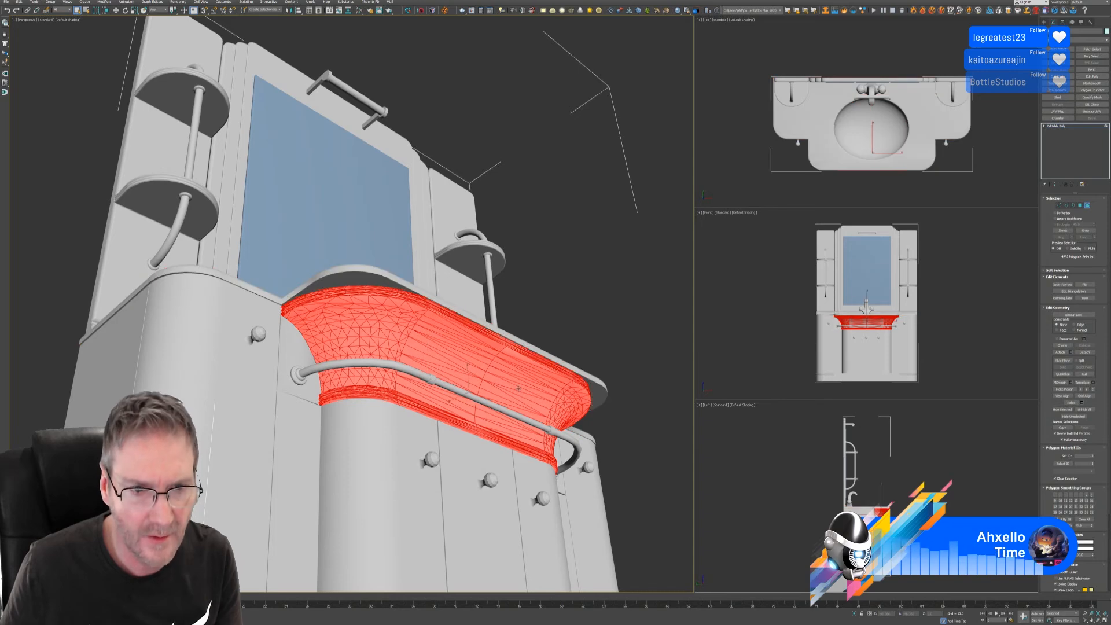
pyautogui.keyDown('alt'); pyautogui.moveTo(519, 389); pyautogui.dragTo(543, 332, button='middle'); pyautogui.keyUp('alt')
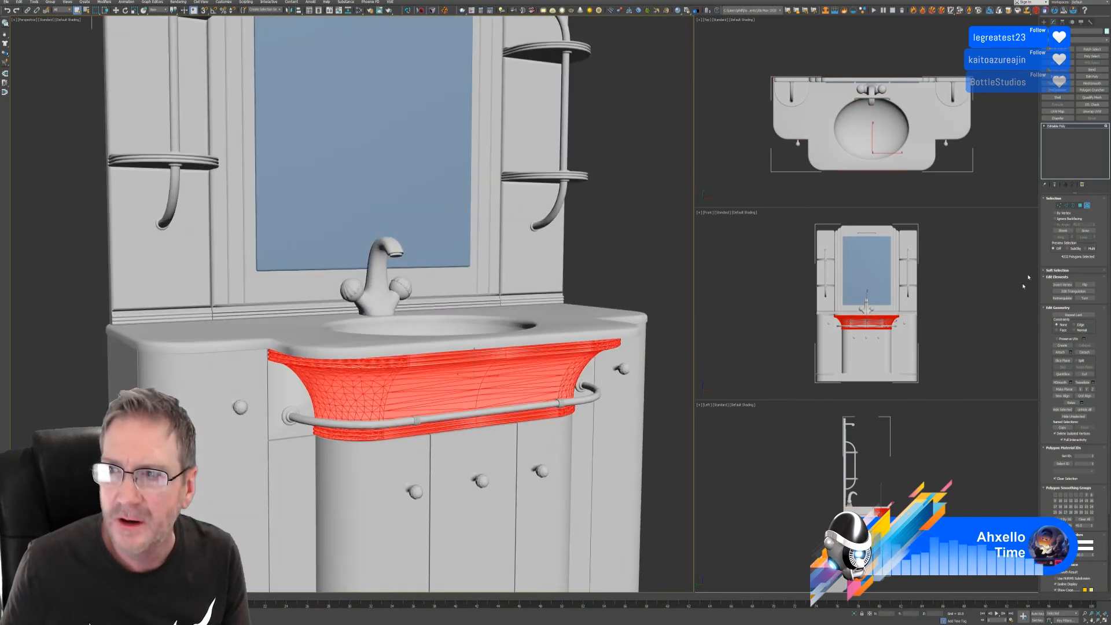
pyautogui.click(1085, 353)
pyautogui.click(575, 316)
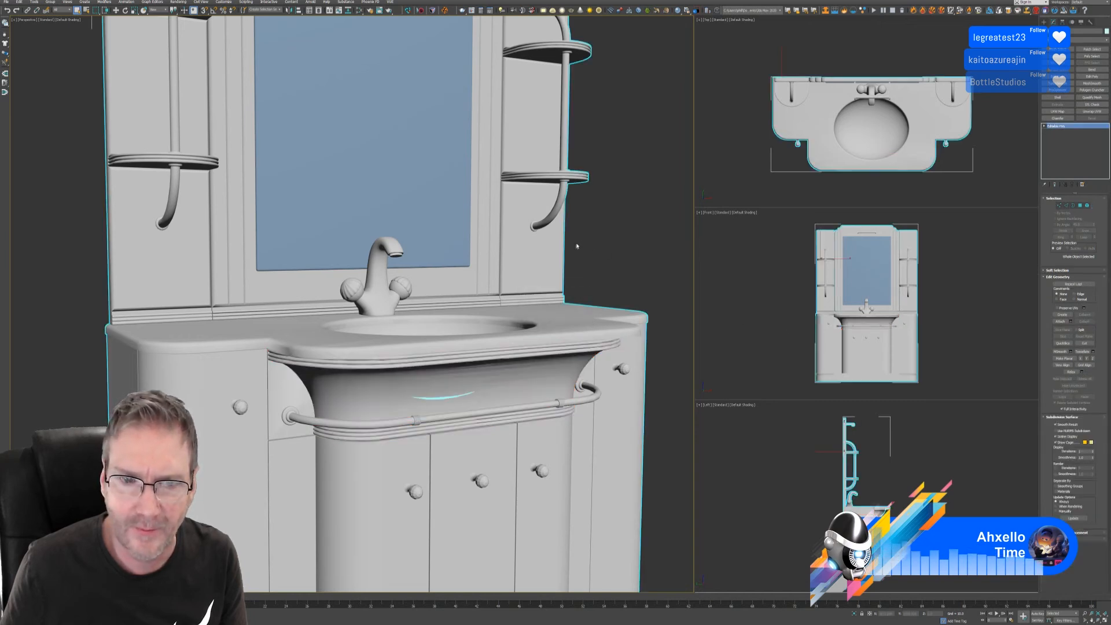
# Step: Select the detached apron object and export only it as an FBX file named fpiece with the current export settings
pyautogui.click(564, 360)
pyautogui.click(564, 359)
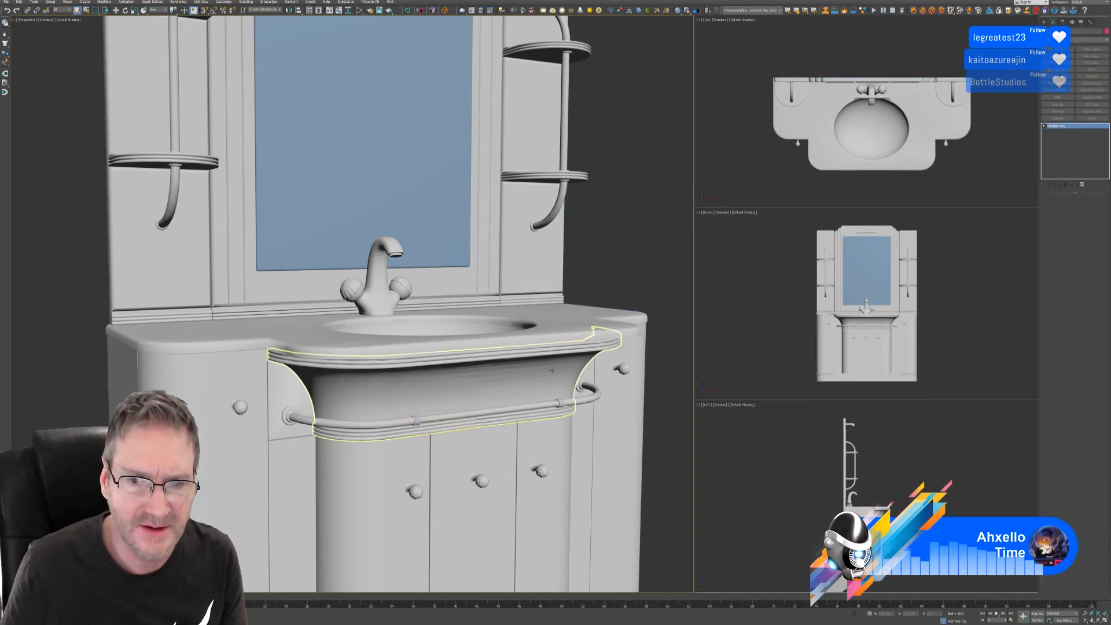
pyautogui.click(6, 1)
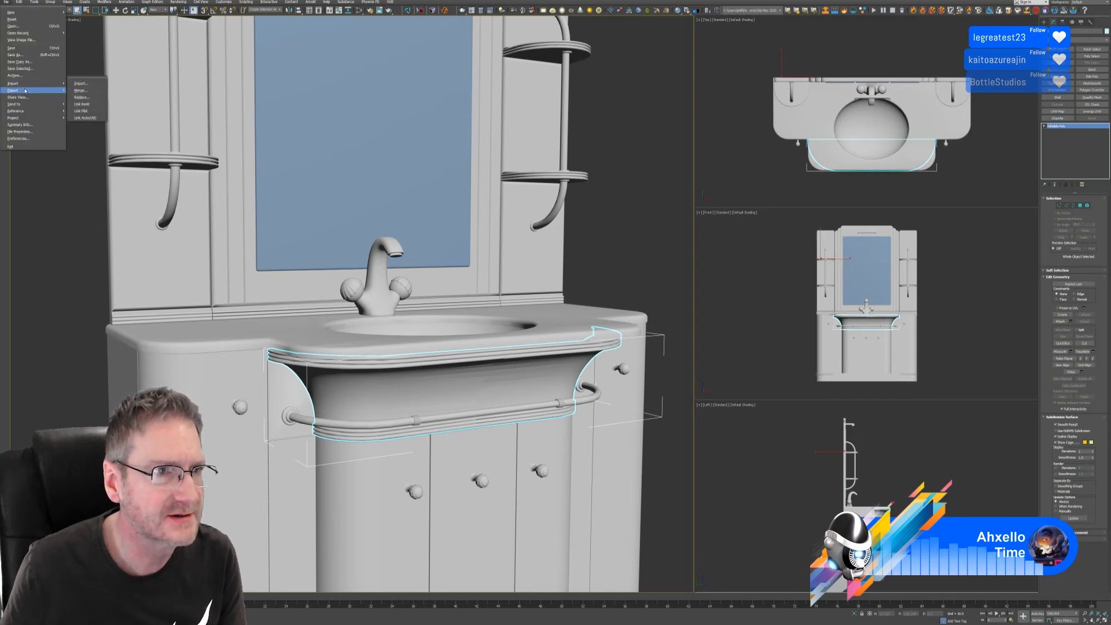
pyautogui.moveTo(25, 90)
pyautogui.click(84, 99)
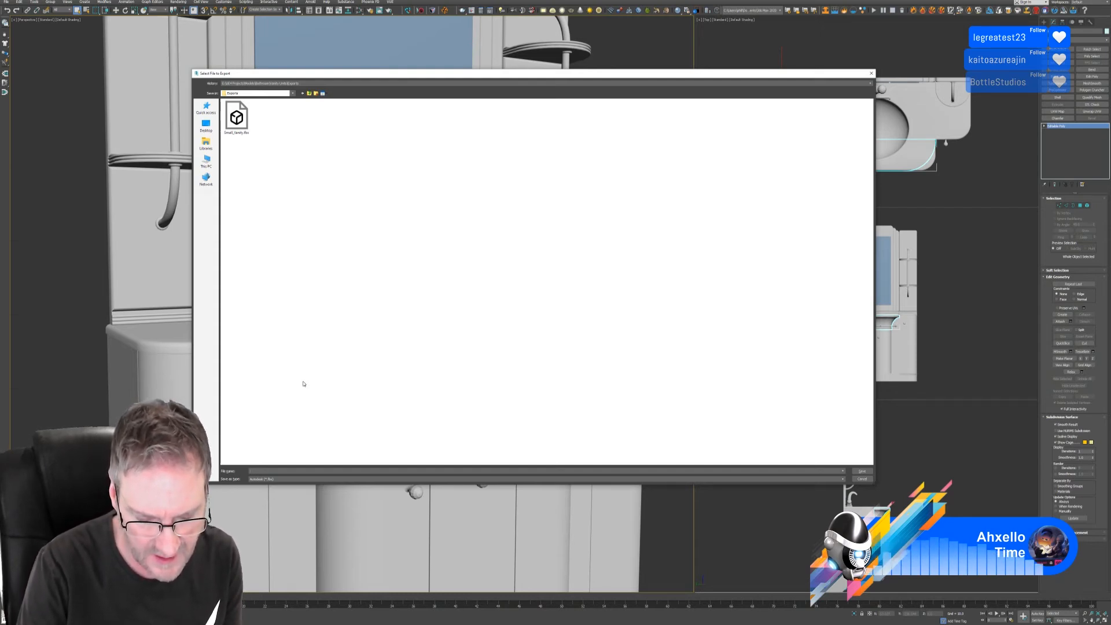
pyautogui.write('Plaine')
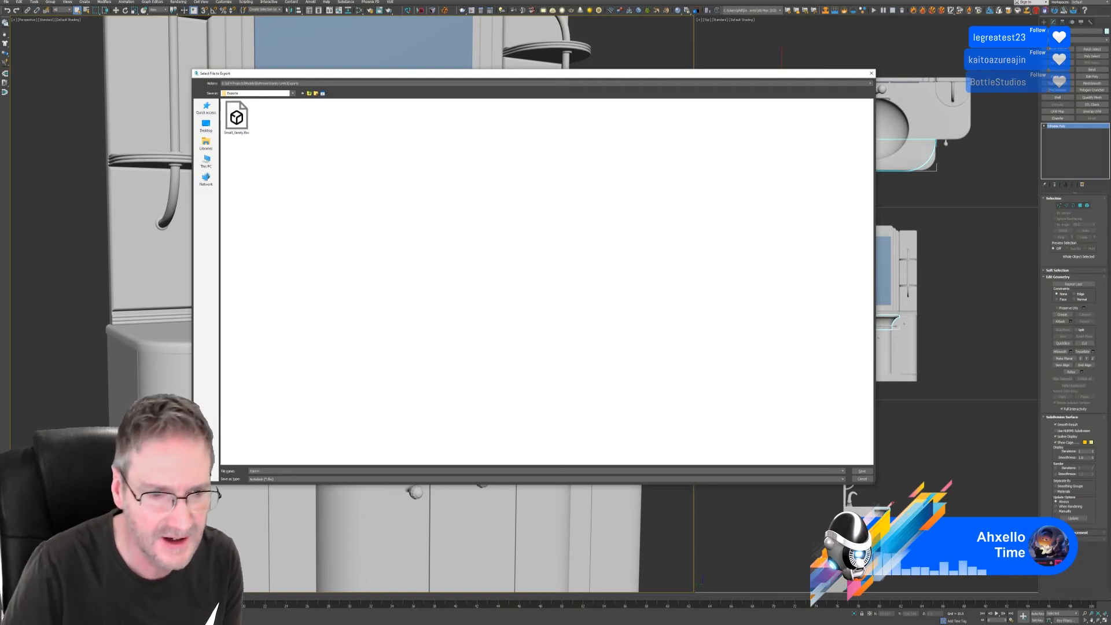
pyautogui.click(861, 471)
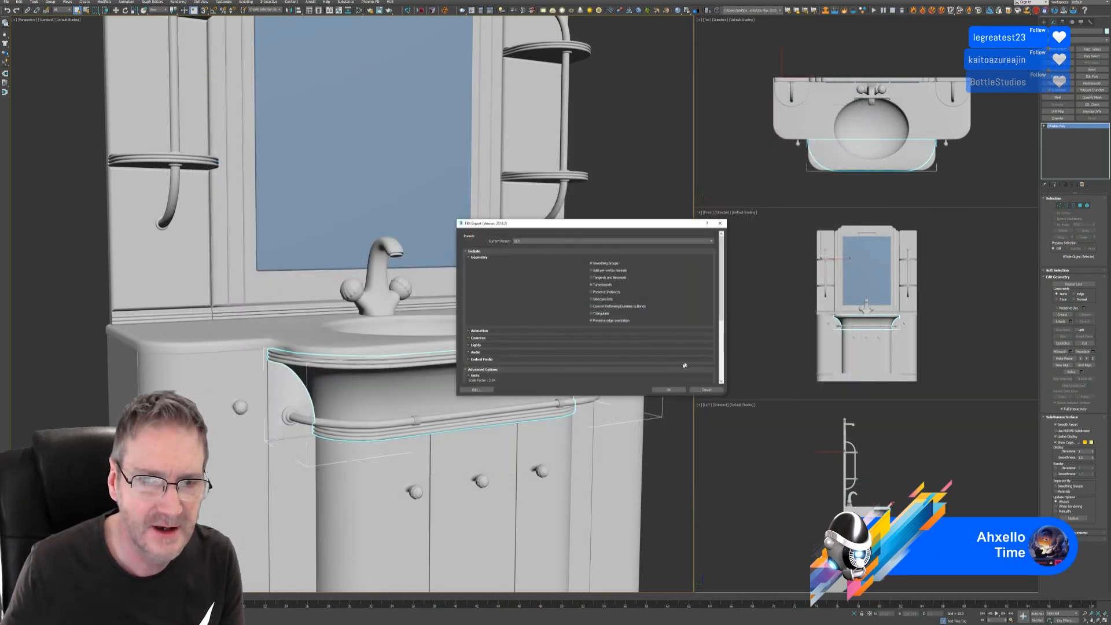
pyautogui.click(669, 390)
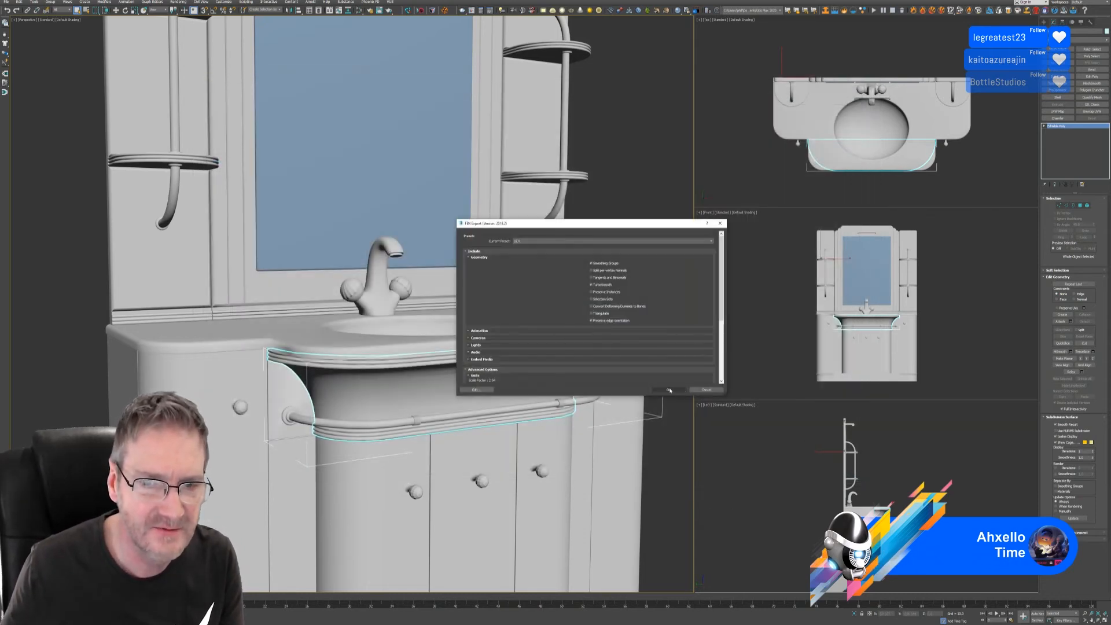
# Step: Export the selected apron again as an OBJ file named fpiece, keeping the current OBJ export options
pyautogui.click(6, 2)
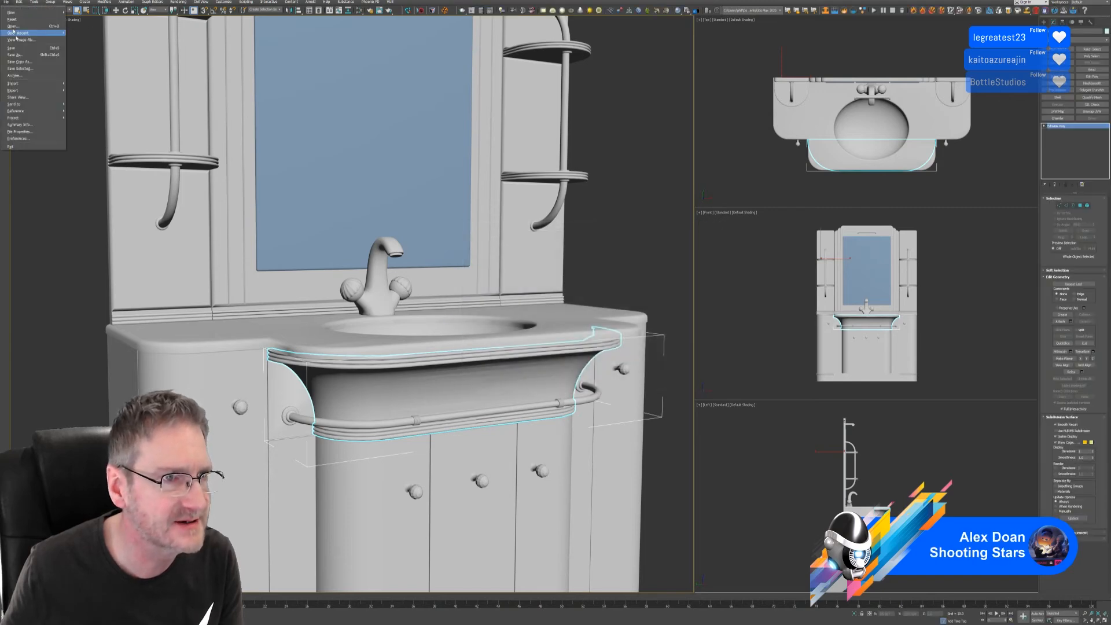
pyautogui.moveTo(52, 90)
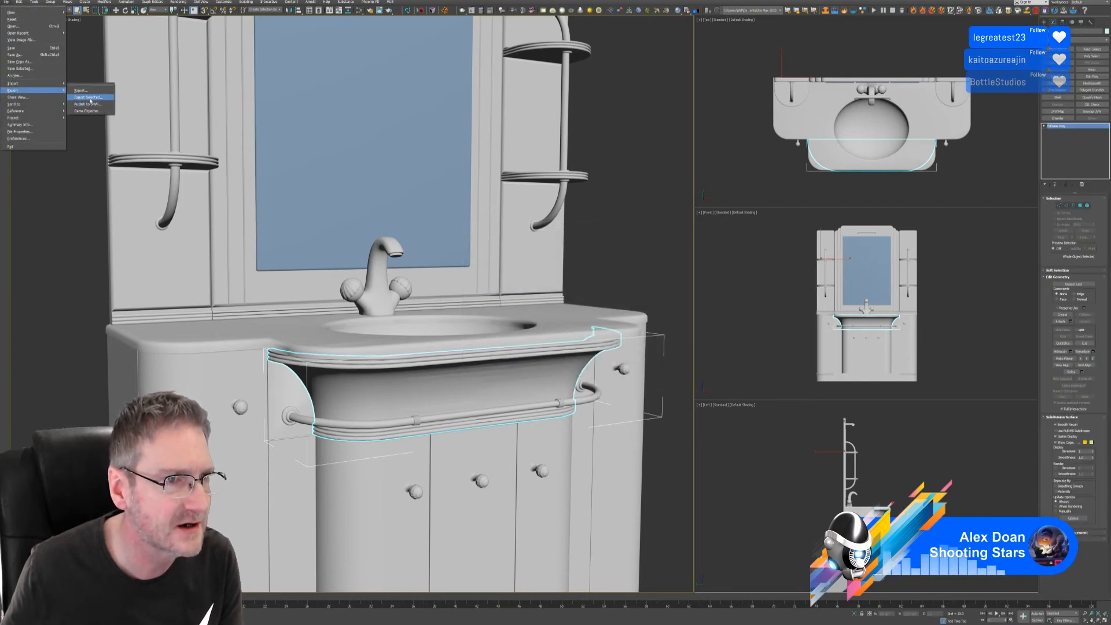
pyautogui.click(87, 97)
pyautogui.click(296, 479)
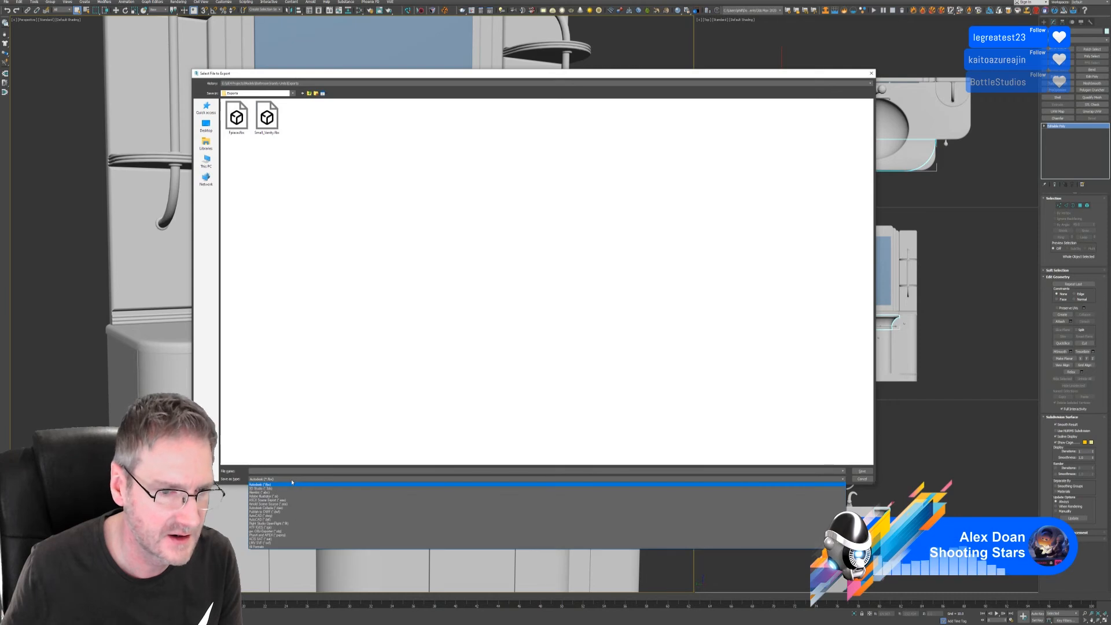
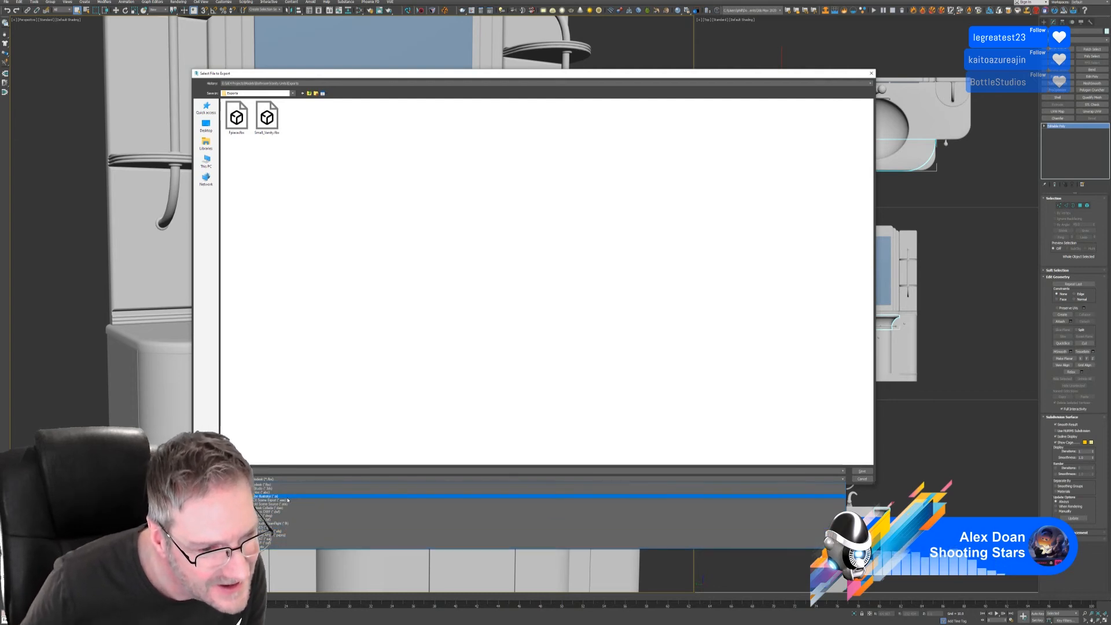
pyautogui.click(278, 531)
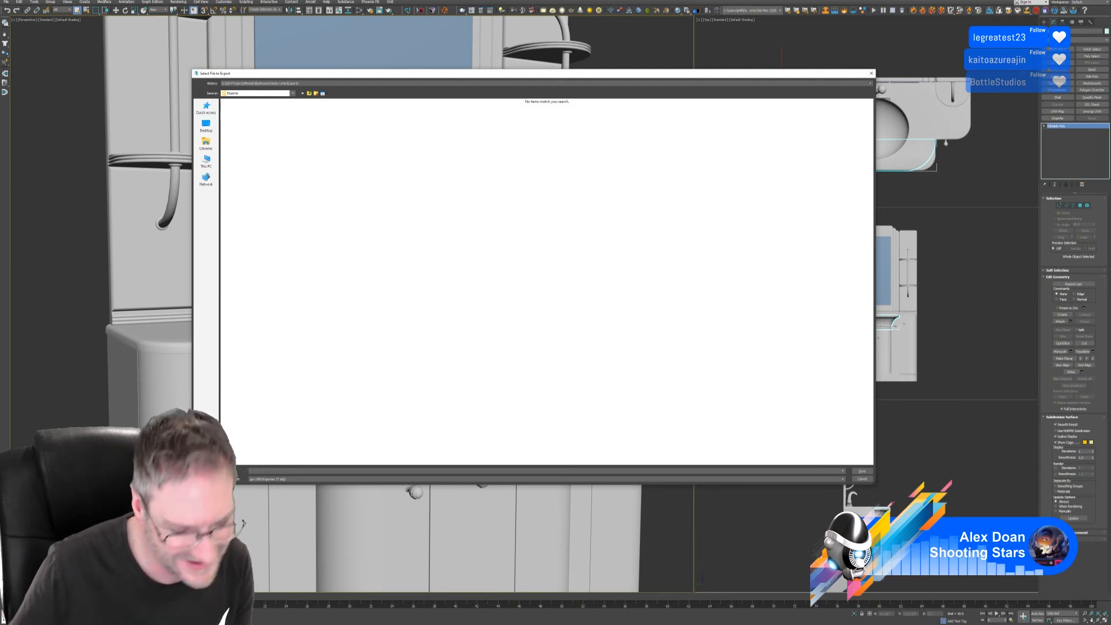
pyautogui.write('fpiece')
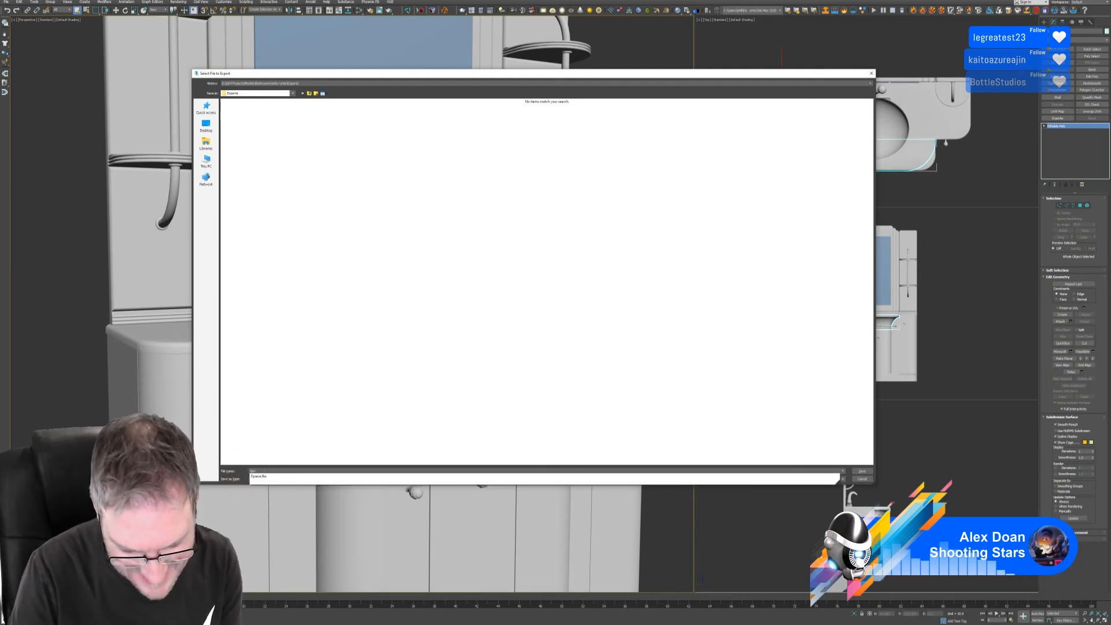
pyautogui.press('Return')
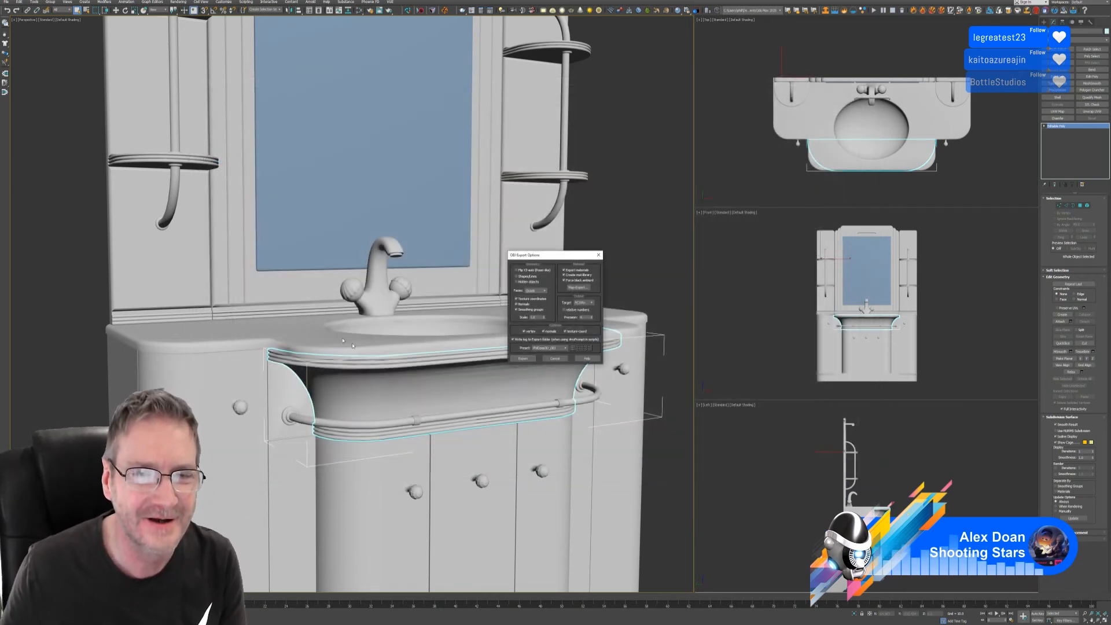
pyautogui.click(524, 359)
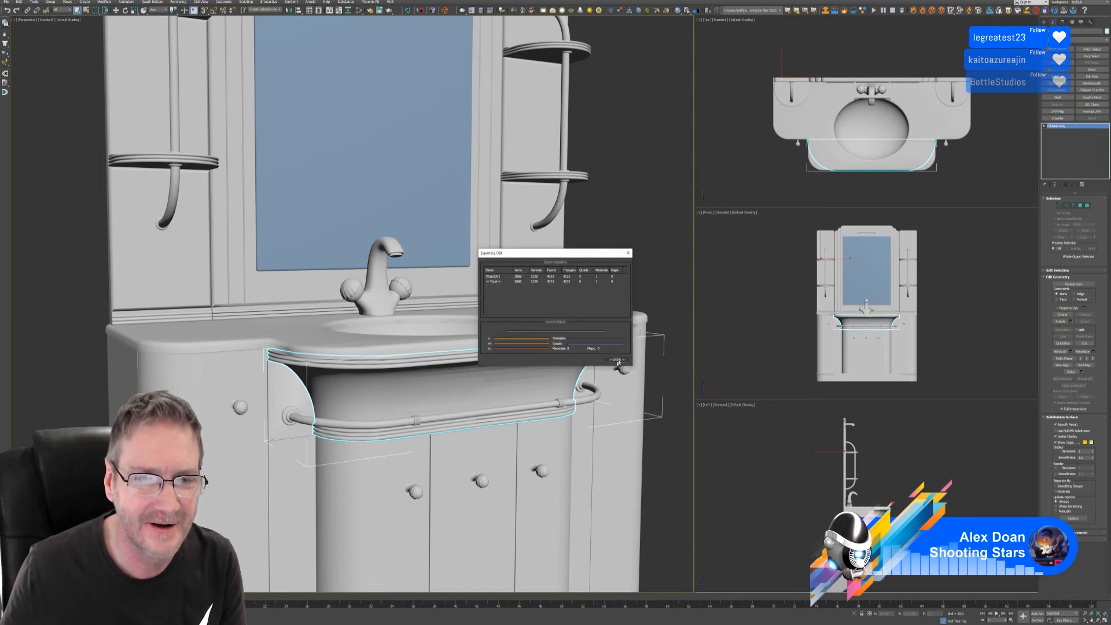
pyautogui.click(617, 360)
# Step: Deselect the apron object and open the file import dialog
pyautogui.scroll(-5, 618, 361)
pyautogui.keyDown('alt'); pyautogui.moveTo(618, 361); pyautogui.dragTo(533, 315, button='middle'); pyautogui.keyUp('alt')
pyautogui.click(582, 178)
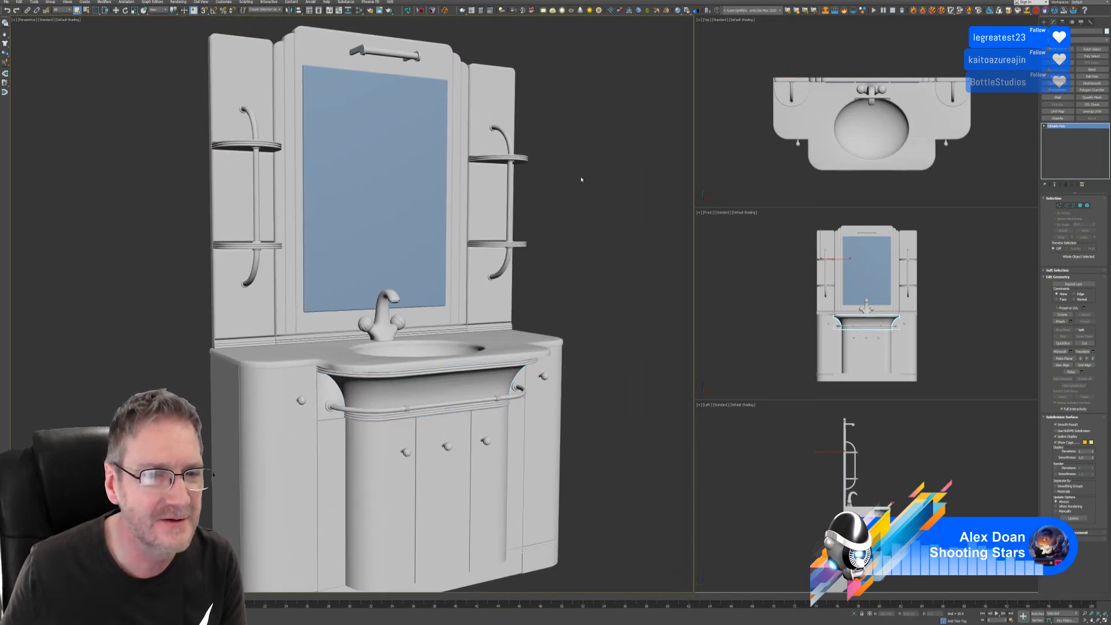
pyautogui.click(6, 2)
pyautogui.moveTo(23, 83)
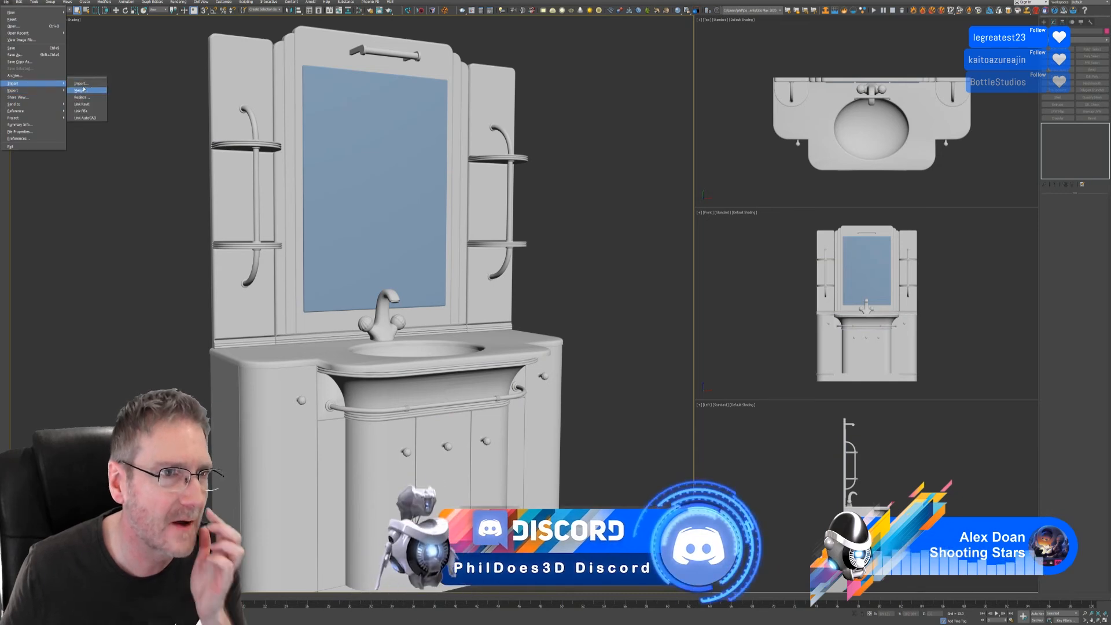
pyautogui.click(83, 87)
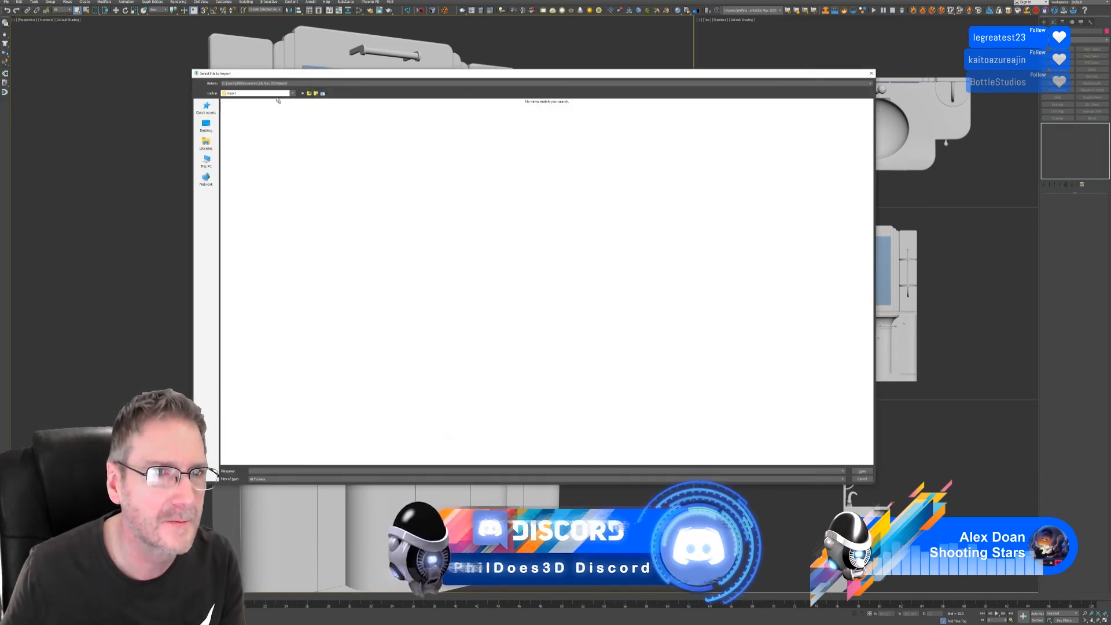
# Step: Browse the work drive through the project's Models and Bathroom folders to the vanity units' Exports folder
pyautogui.click(269, 84)
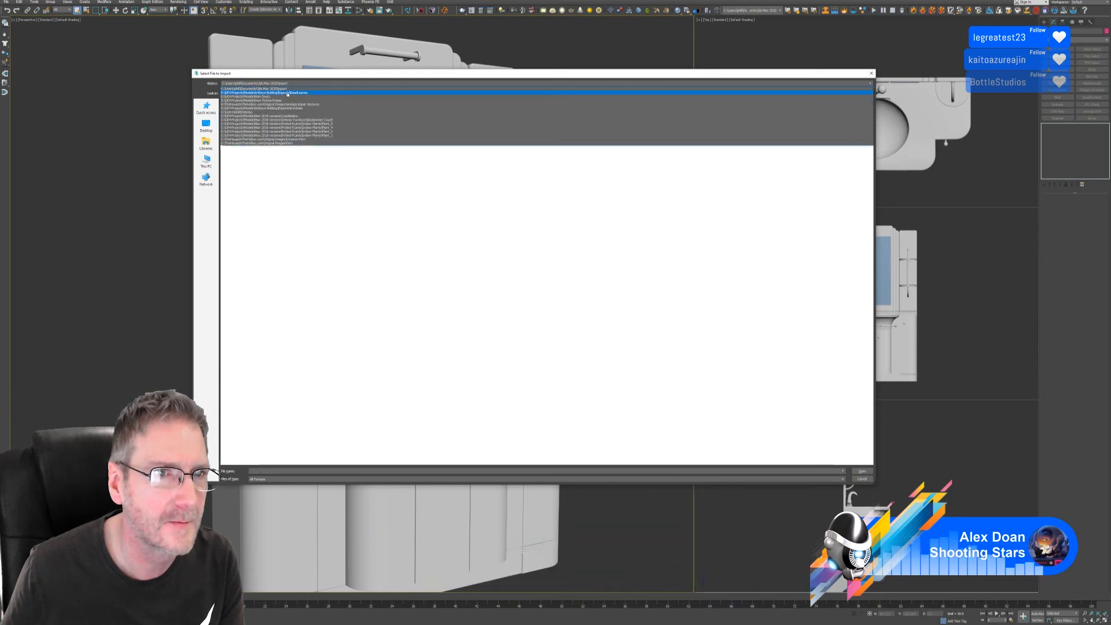
pyautogui.click(268, 202)
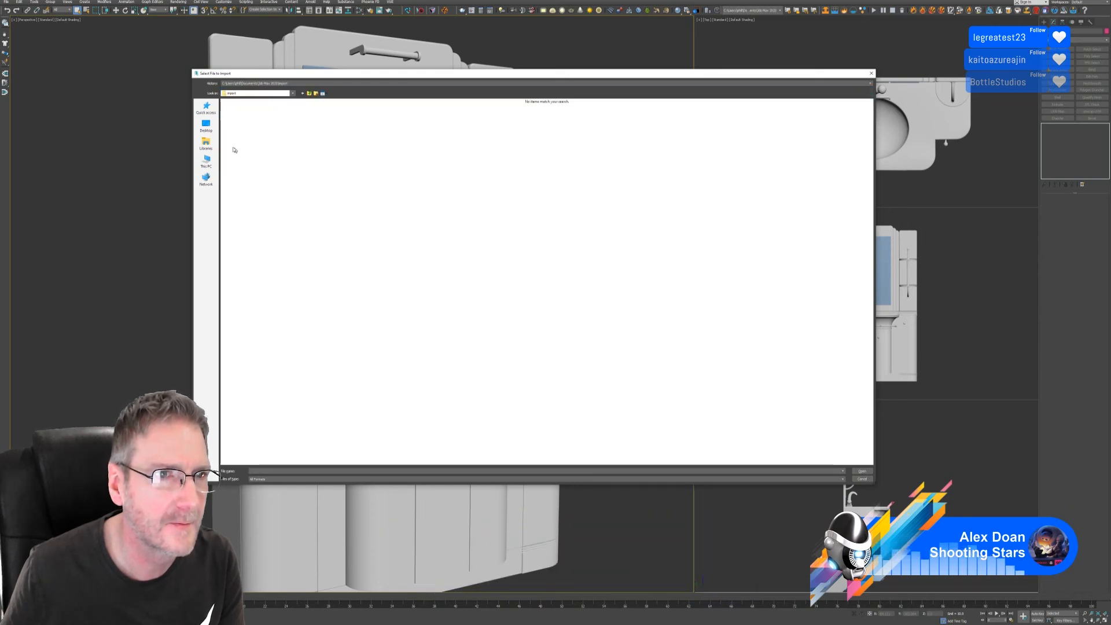
pyautogui.click(206, 161)
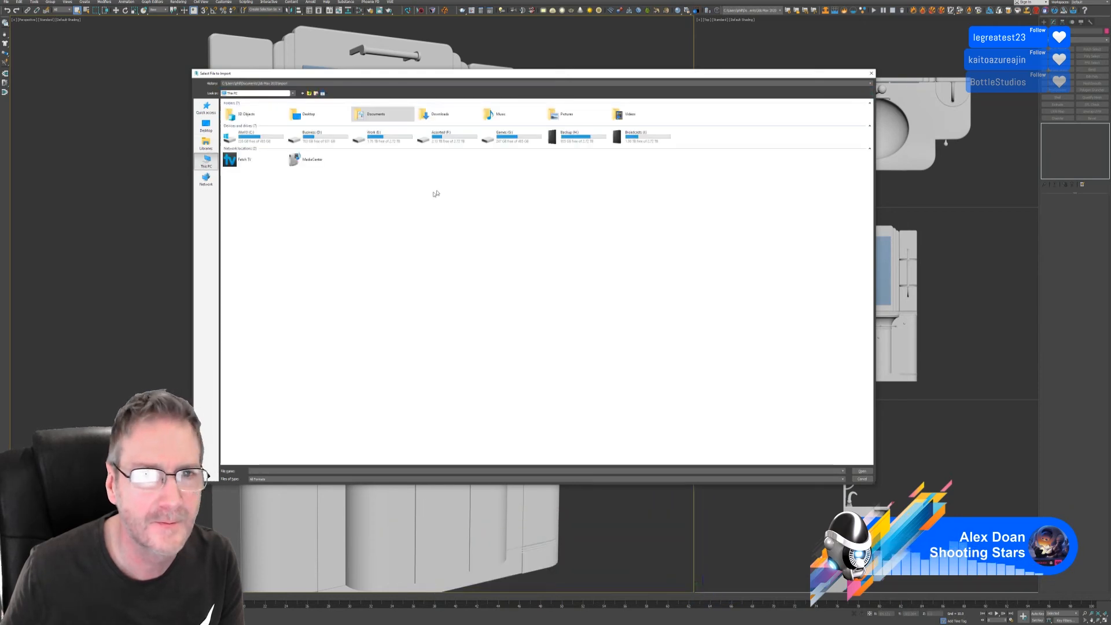
pyautogui.doubleClick(375, 136)
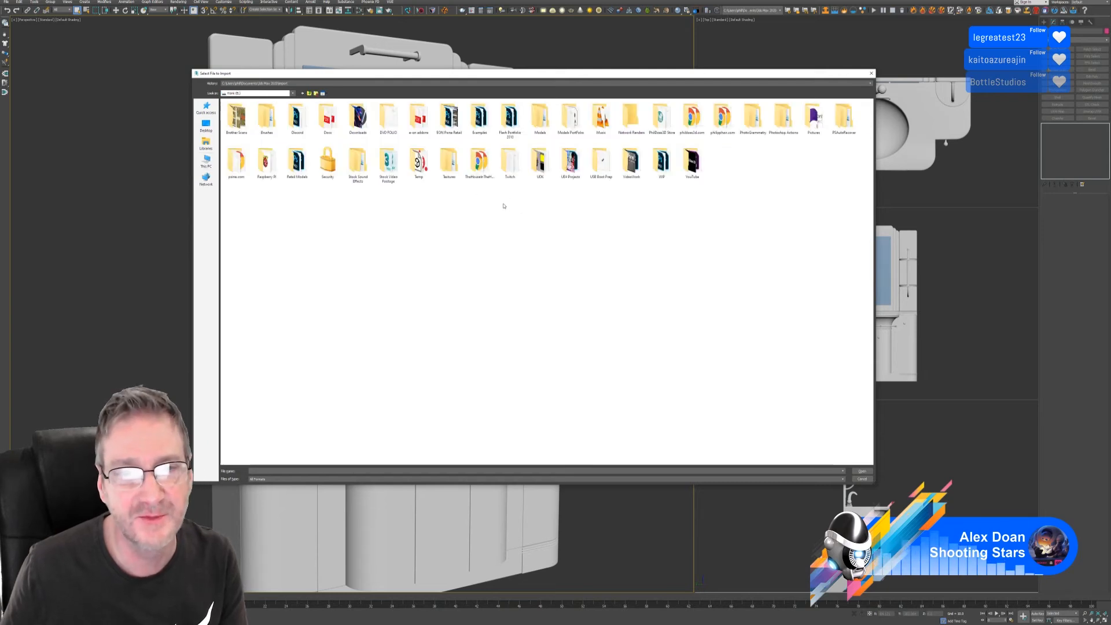
pyautogui.click(571, 163)
pyautogui.press('Return')
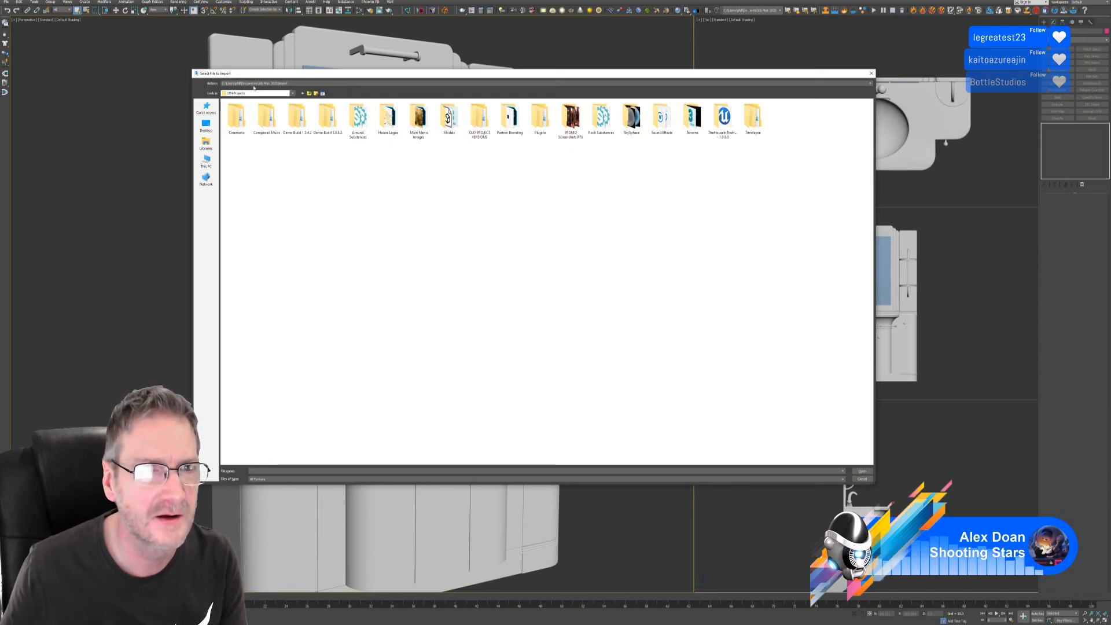
pyautogui.doubleClick(449, 118)
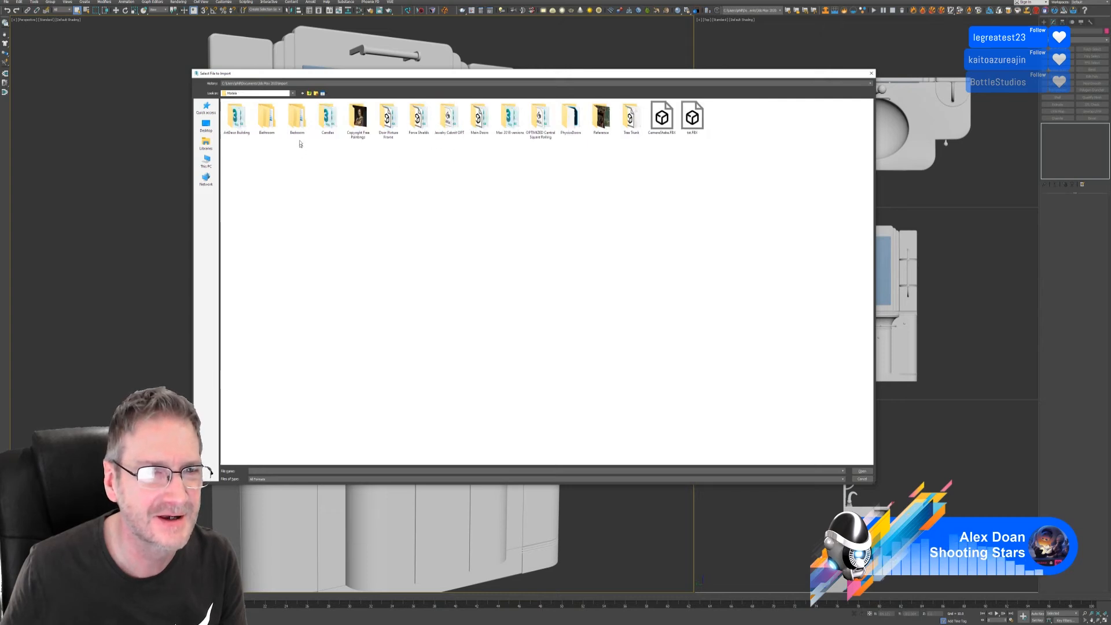
pyautogui.click(267, 128)
pyautogui.press('Return')
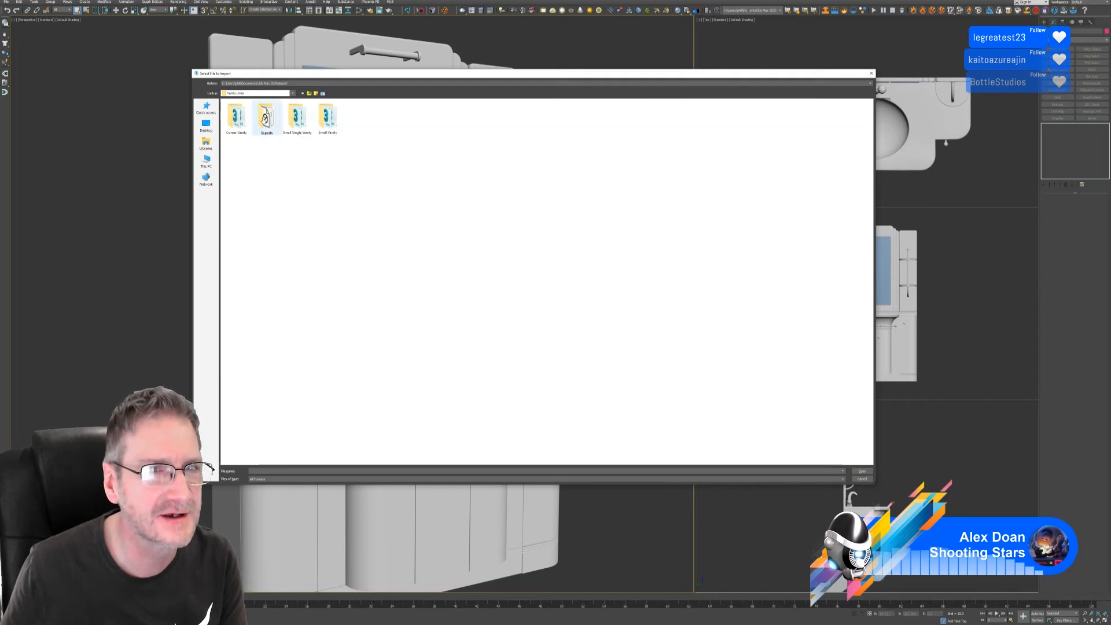
pyautogui.doubleClick(264, 120)
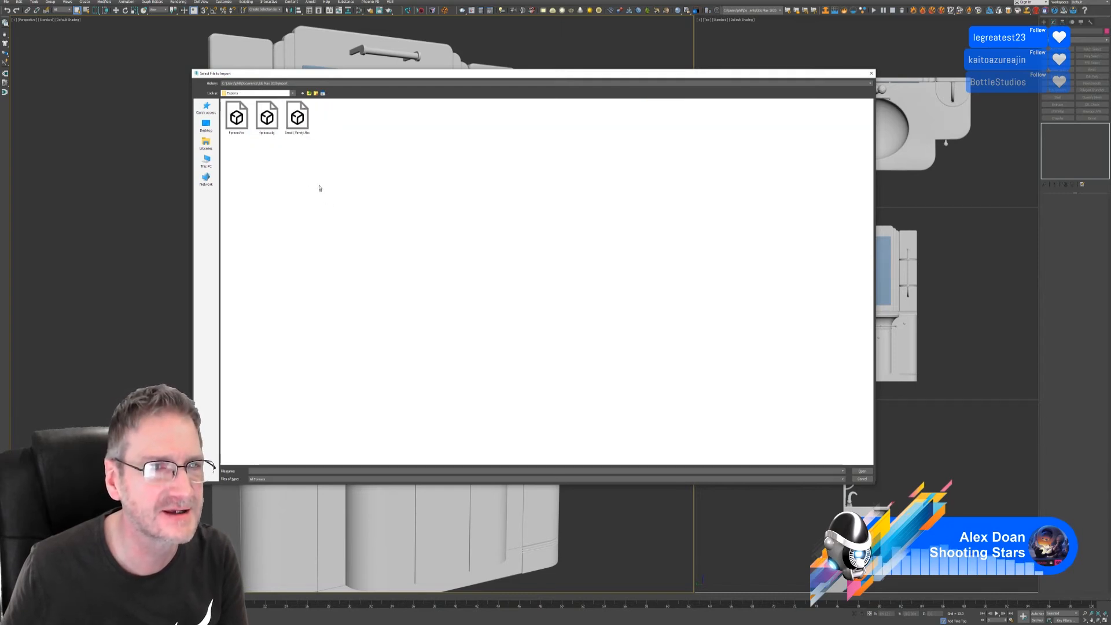
# Step: Import the exported apron OBJ file into the scene, keeping the current OBJ import options
pyautogui.click(267, 120)
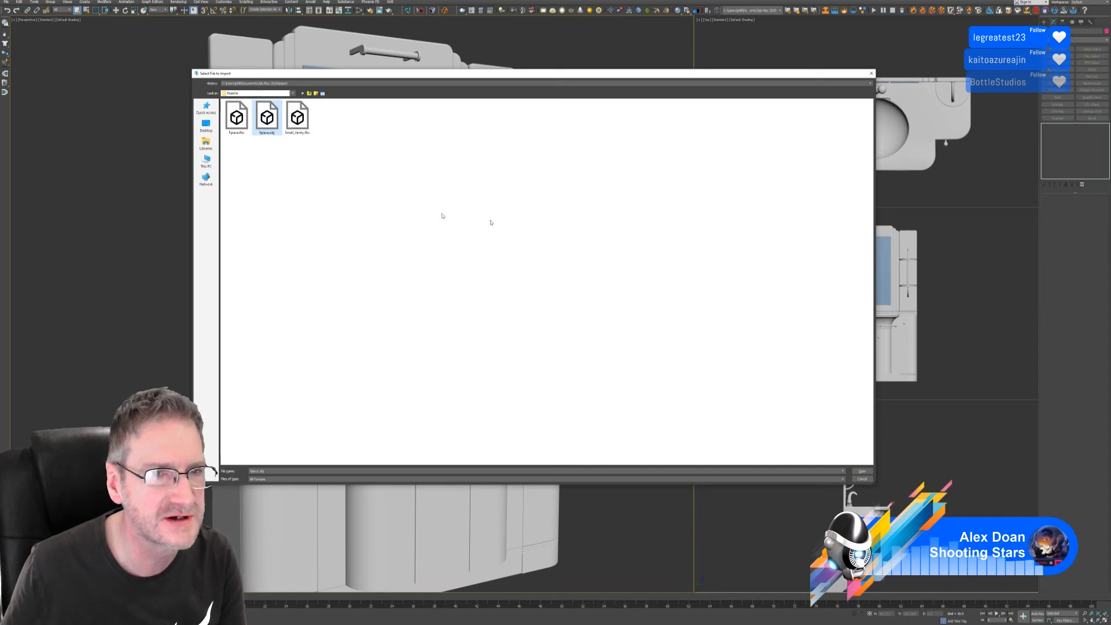
pyautogui.press('Return')
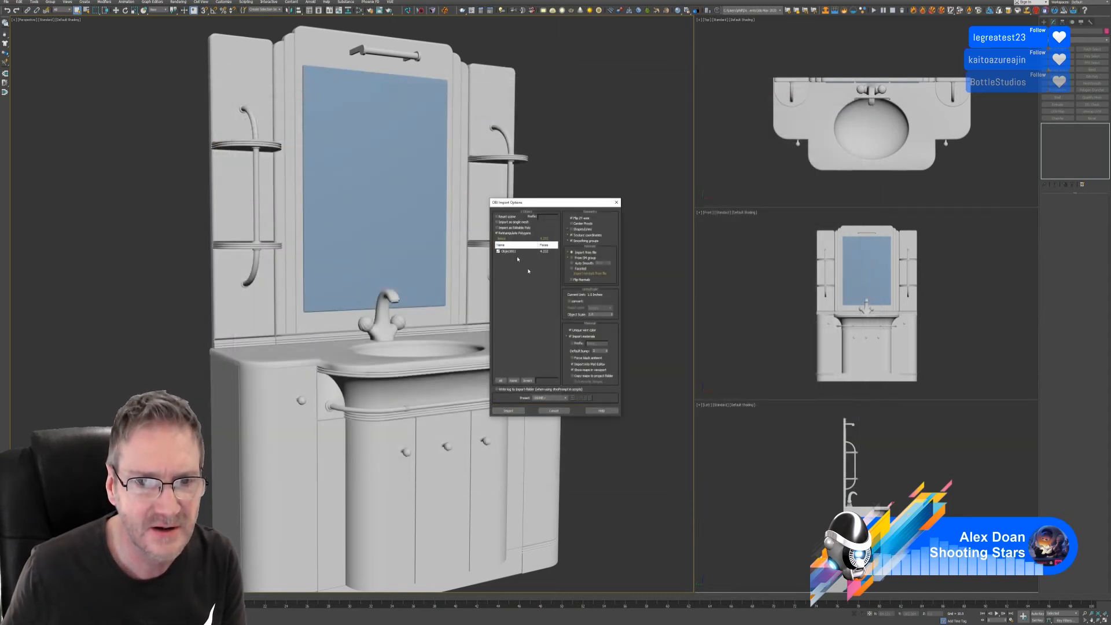
pyautogui.press('Return')
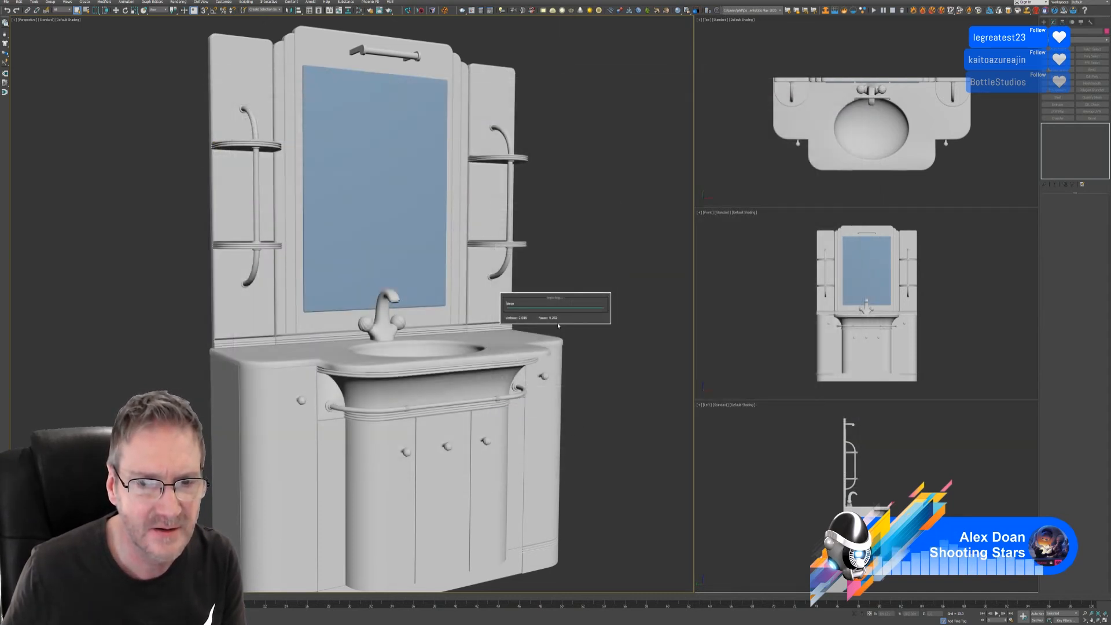
# Step: Resolve the import name conflict by adding "dfdf" to the new object name and finish importing the apron
pyautogui.write('dfdf')
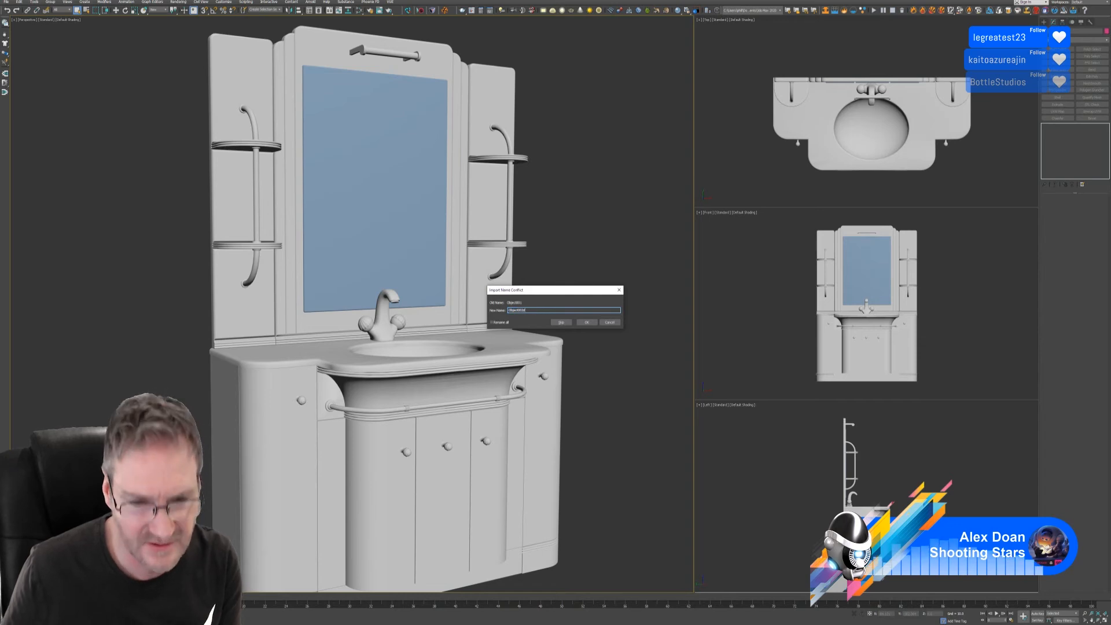
pyautogui.click(590, 321)
pyautogui.click(587, 322)
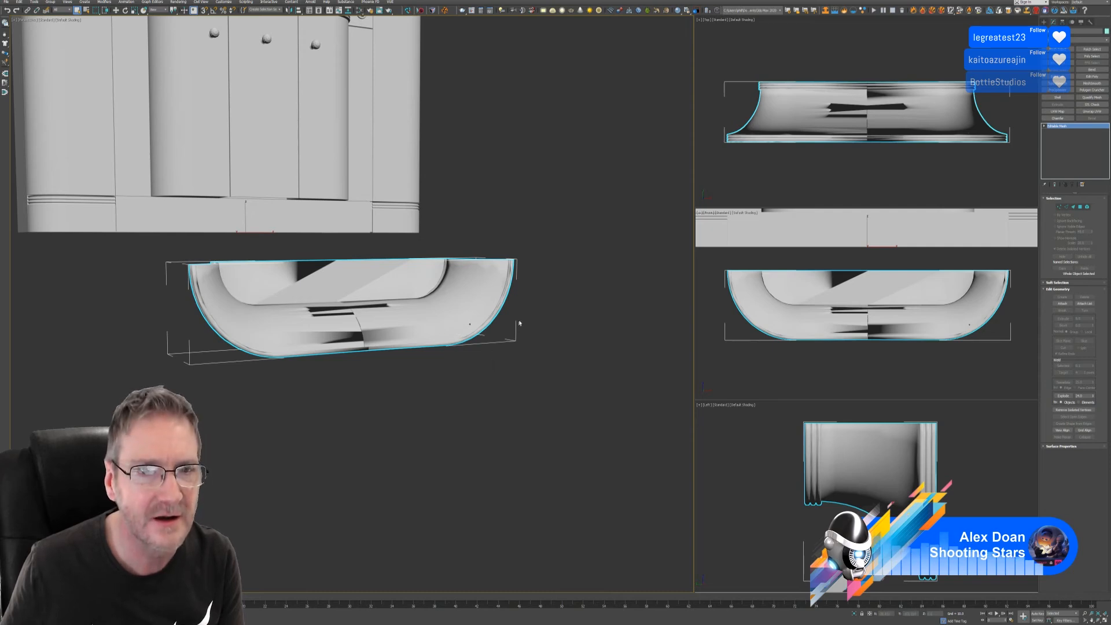
# Step: Examine the imported apron's shading from several angles and check its whole mesh at element level
pyautogui.scroll(-5, 519, 324)
pyautogui.keyDown('alt'); pyautogui.moveTo(521, 359); pyautogui.dragTo(548, 298, button='middle'); pyautogui.keyUp('alt')
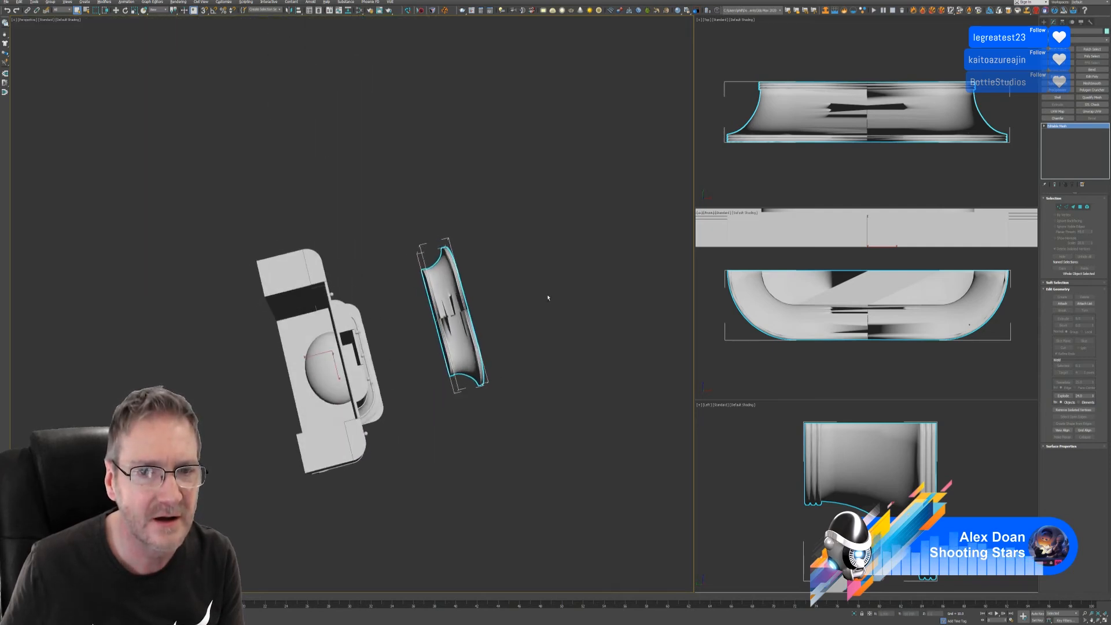
pyautogui.scroll(6, 459, 323)
pyautogui.keyDown('alt'); pyautogui.moveTo(461, 322); pyautogui.dragTo(482, 266, button='middle'); pyautogui.keyUp('alt')
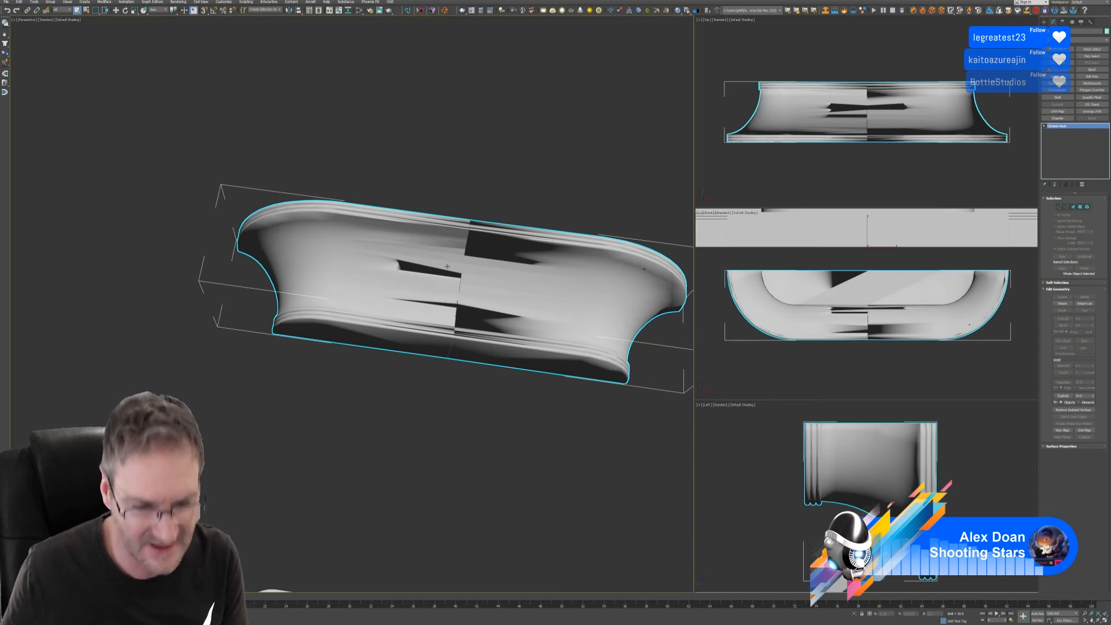
pyautogui.keyDown('alt'); pyautogui.moveTo(478, 187); pyautogui.dragTo(388, 185, button='middle'); pyautogui.keyUp('alt')
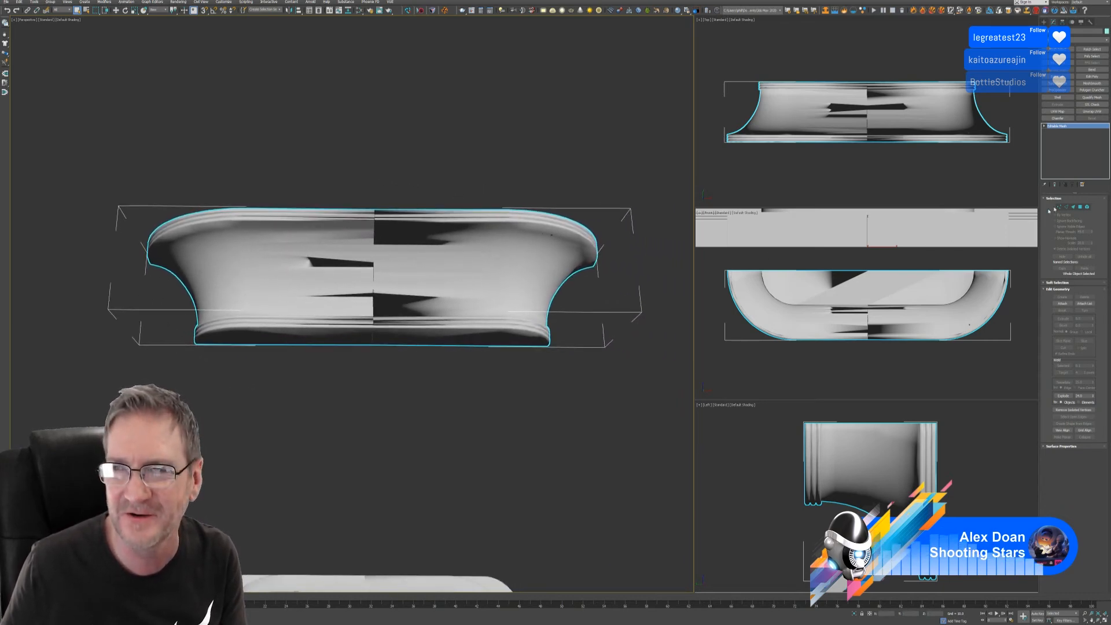
pyautogui.click(1087, 207)
pyautogui.moveTo(99, 172); pyautogui.dragTo(640, 405)
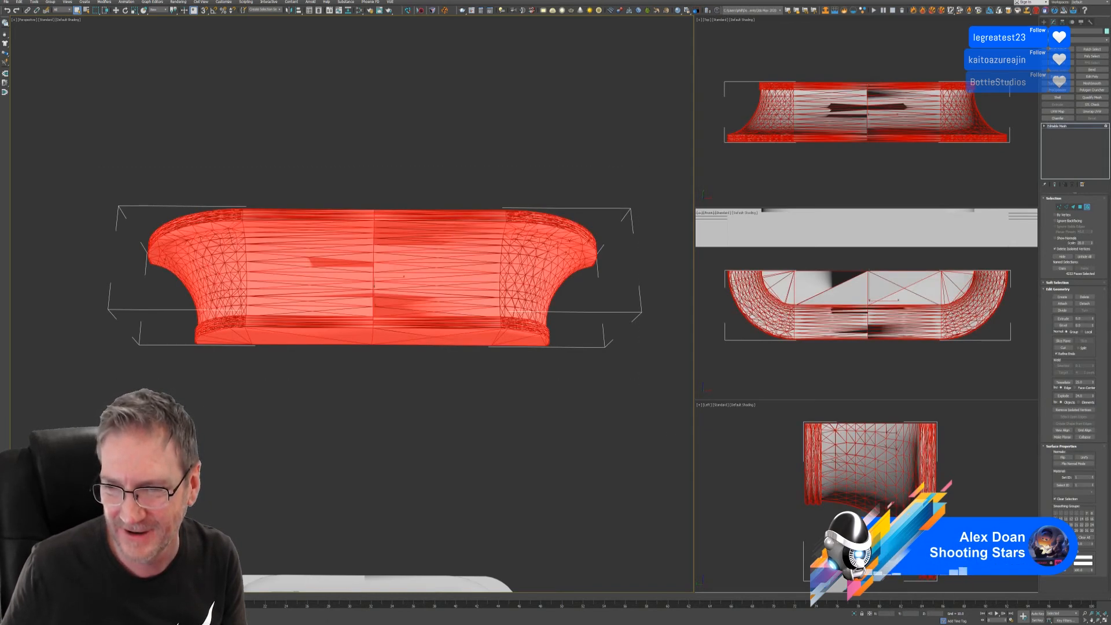
pyautogui.click(1087, 208)
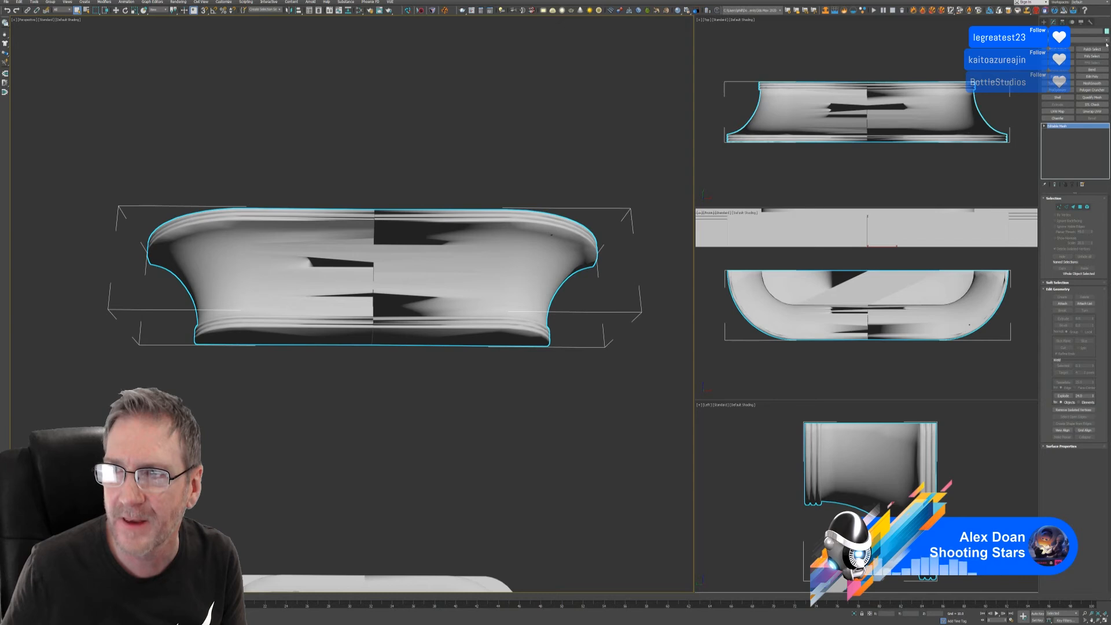
# Step: Convert the imported apron to an Editable Poly and add a Normal modifier to it
pyautogui.rightClick(1058, 126)
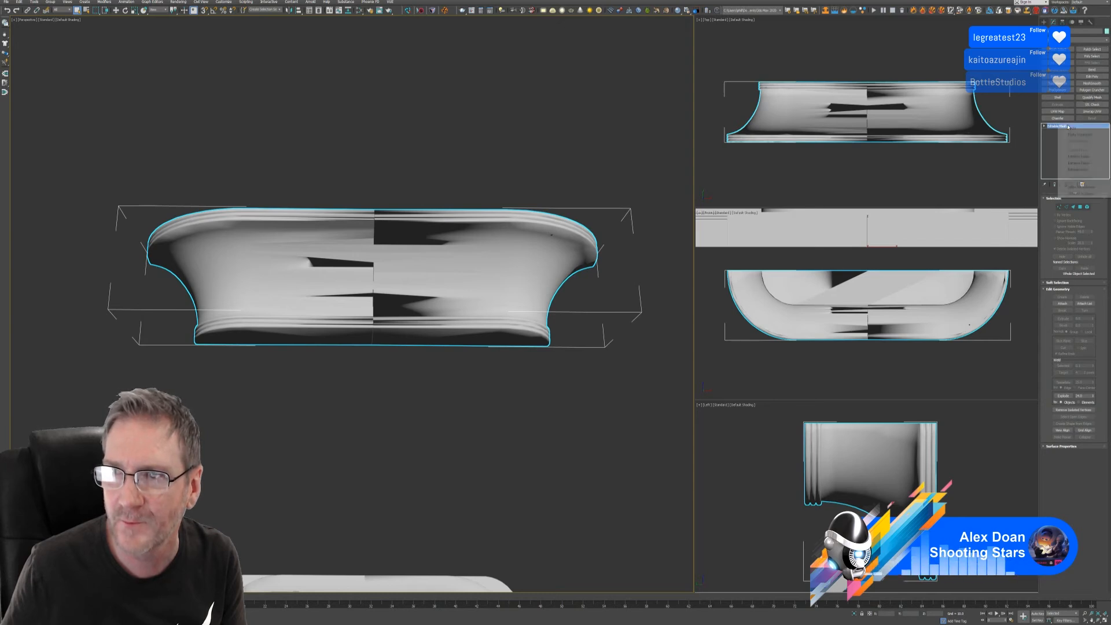
pyautogui.click(1077, 170)
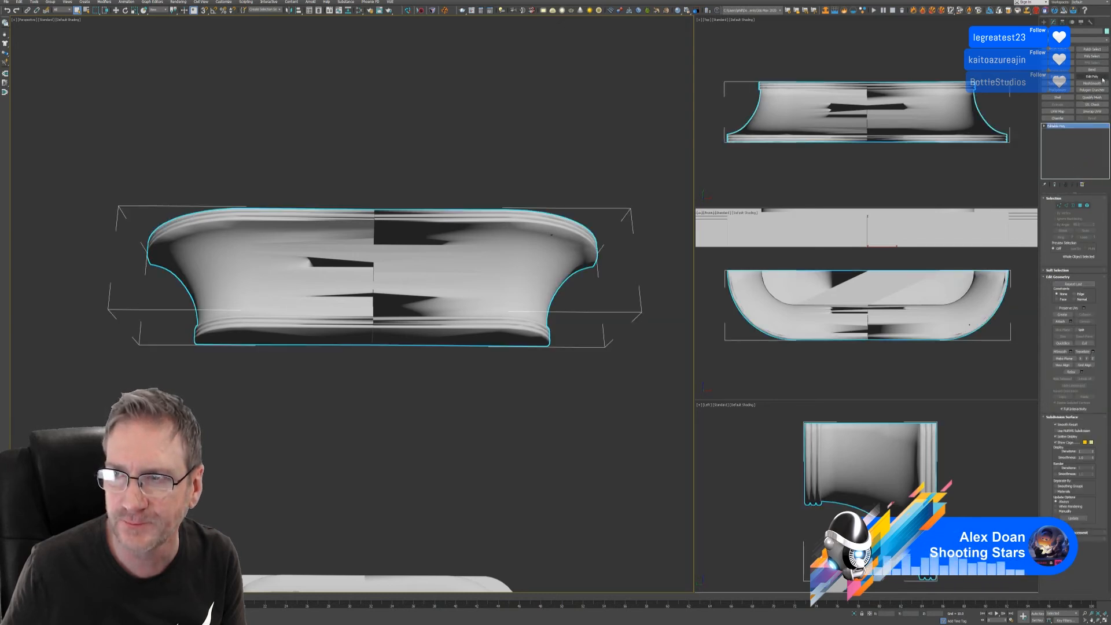
pyautogui.click(1091, 40)
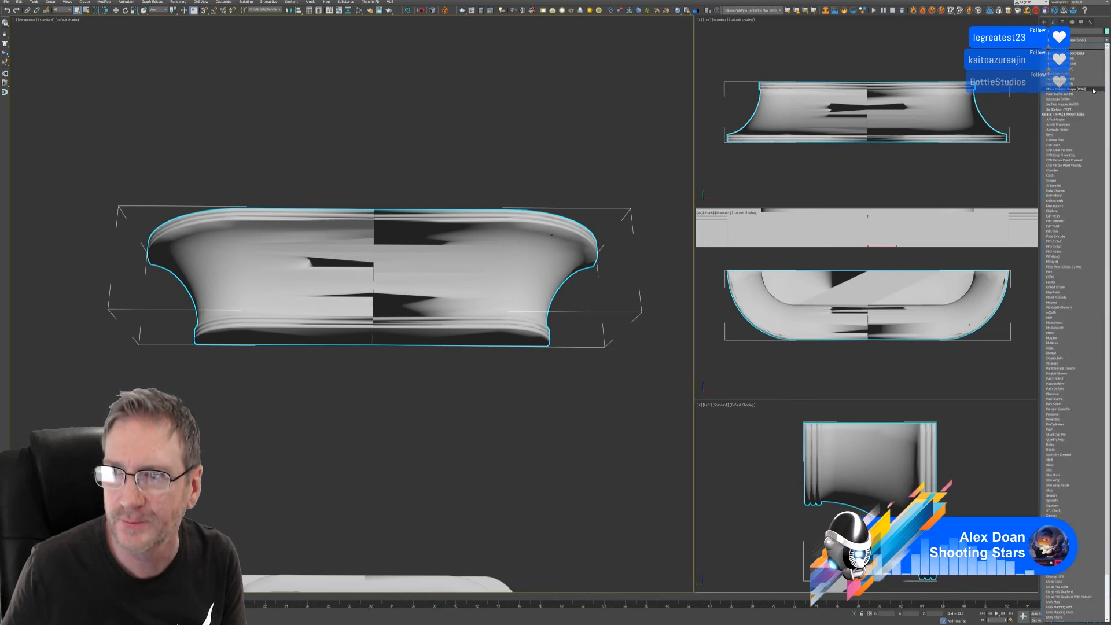
pyautogui.click(1061, 353)
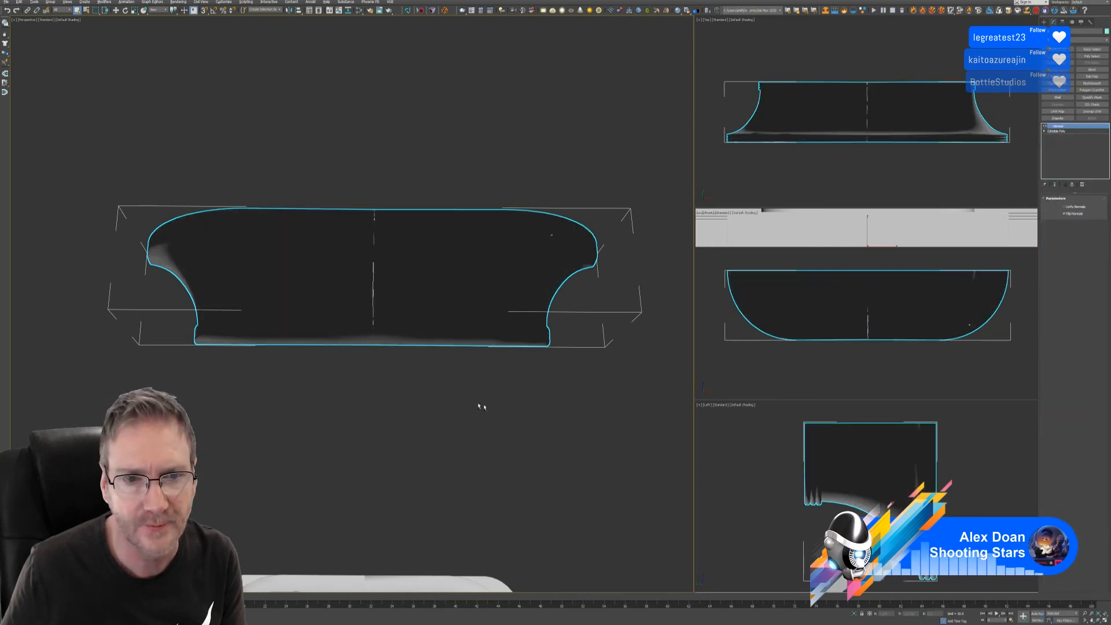
pyautogui.keyDown('alt'); pyautogui.moveTo(479, 407); pyautogui.dragTo(503, 407, button='middle'); pyautogui.keyUp('alt')
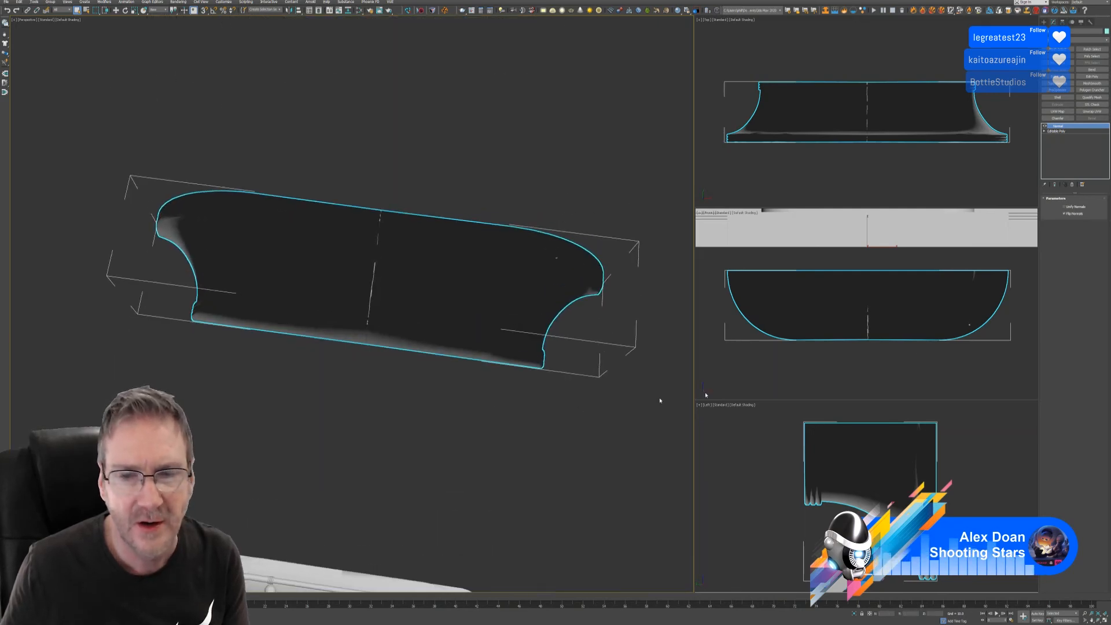
# Step: Toggle the modifier's Flip Normals option to compare the apron's shading, leaving the option off
pyautogui.click(1069, 214)
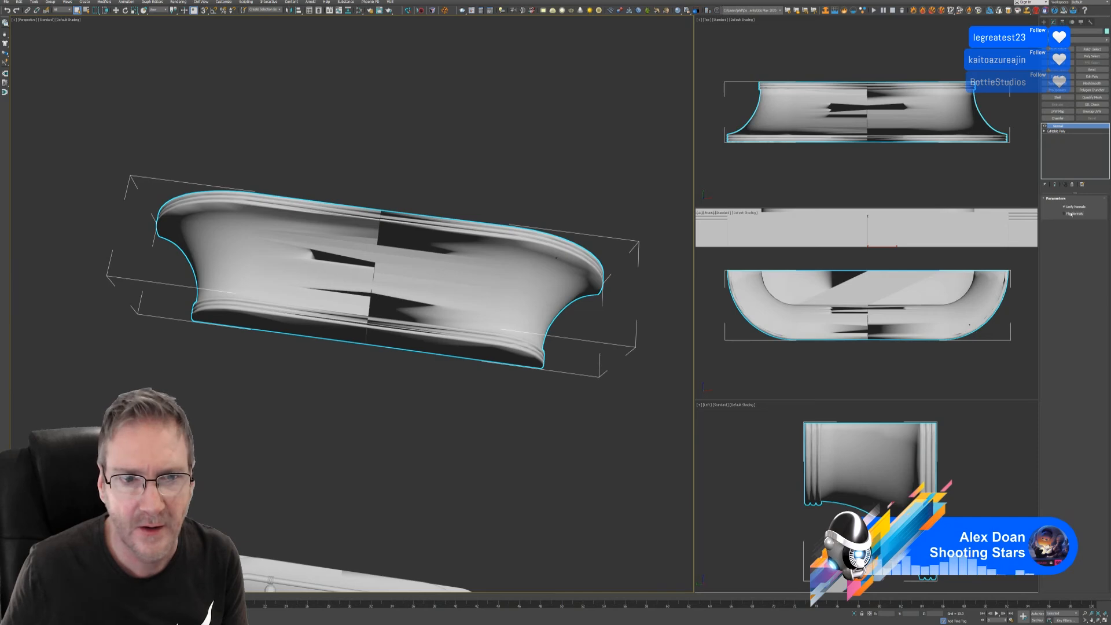
pyautogui.click(1069, 214)
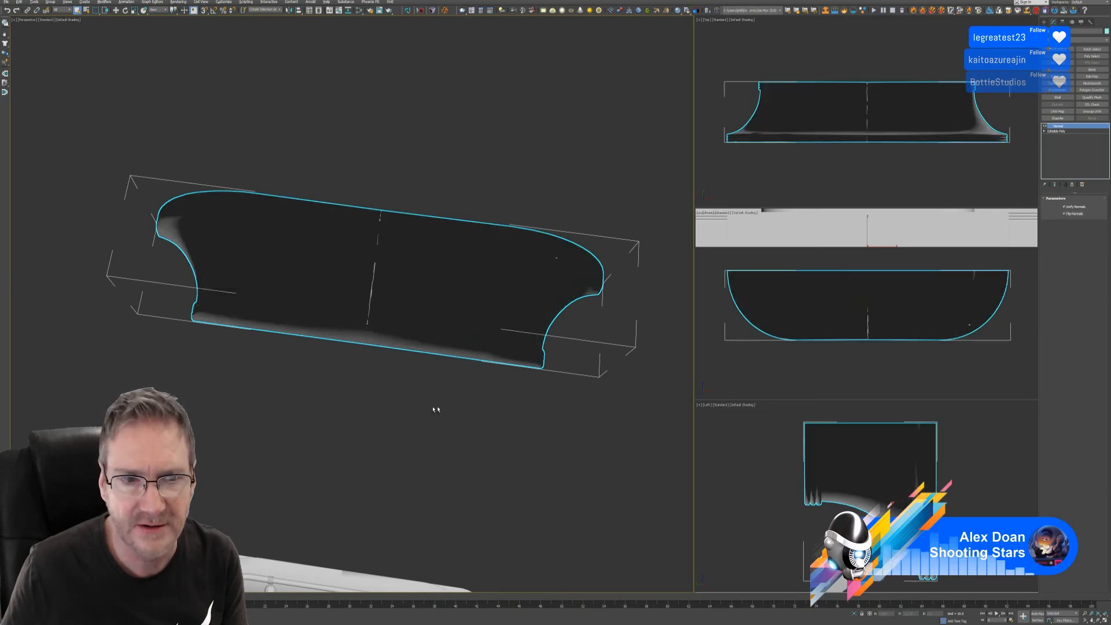
pyautogui.moveTo(436, 409)
pyautogui.keyDown('alt'); pyautogui.mouseDown(button='middle')
pyautogui.moveTo(434, 459)
pyautogui.moveTo(432, 379)
pyautogui.moveTo(452, 426)
pyautogui.moveTo(423, 436)
pyautogui.moveTo(419, 405)
pyautogui.moveTo(432, 401)
pyautogui.mouseUp(button='middle'); pyautogui.keyUp('alt')
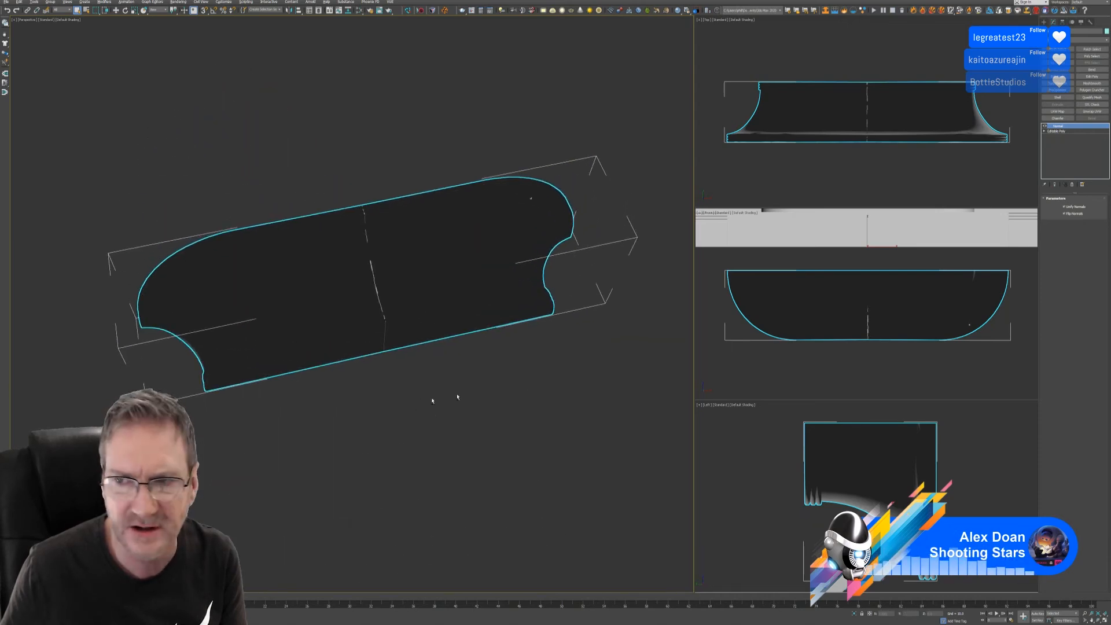
pyautogui.click(1077, 213)
pyautogui.keyDown('alt'); pyautogui.moveTo(685, 338); pyautogui.dragTo(521, 457, button='middle'); pyautogui.keyUp('alt')
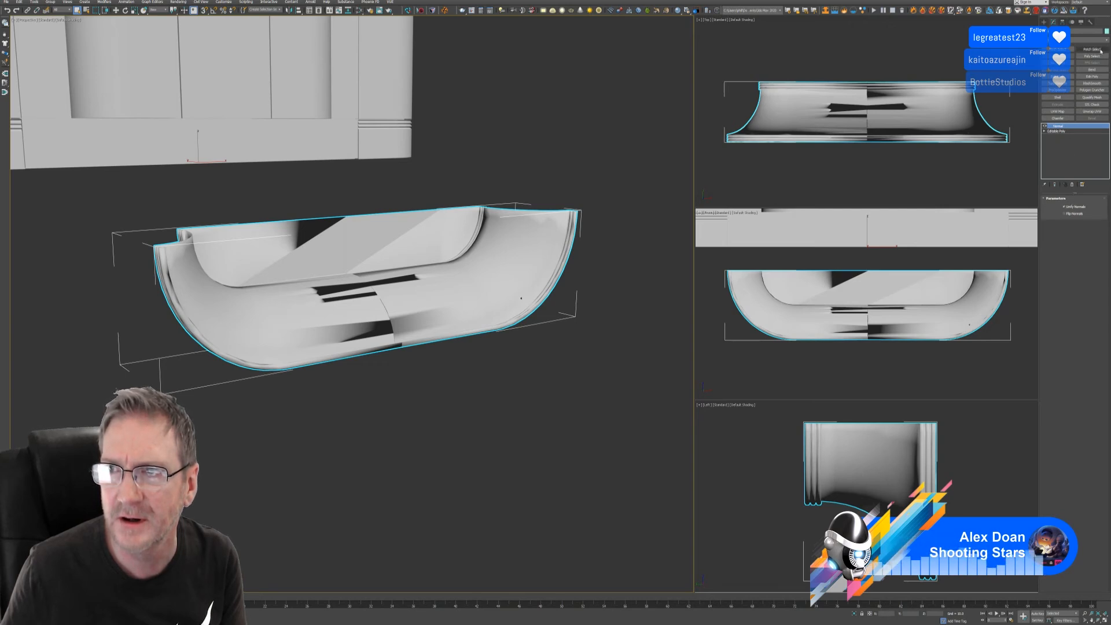
# Step: Add an Edit Normals modifier to the apron, select all of its normals and unify them
pyautogui.click(1082, 39)
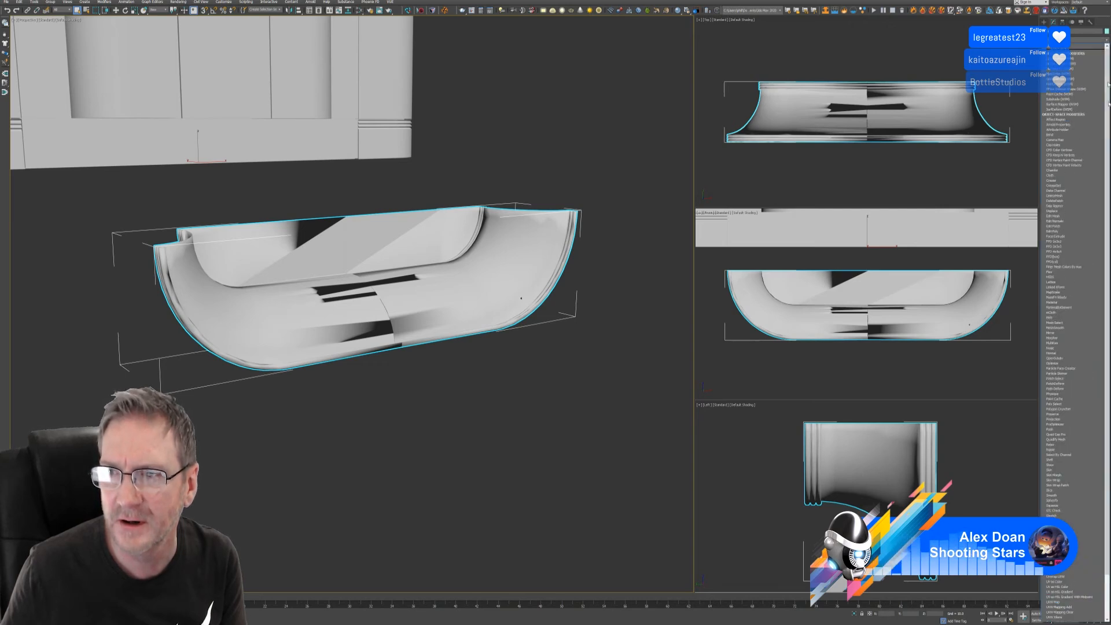
pyautogui.click(1067, 221)
pyautogui.keyDown('alt'); pyautogui.moveTo(418, 347); pyautogui.dragTo(466, 391, button='middle'); pyautogui.keyUp('alt')
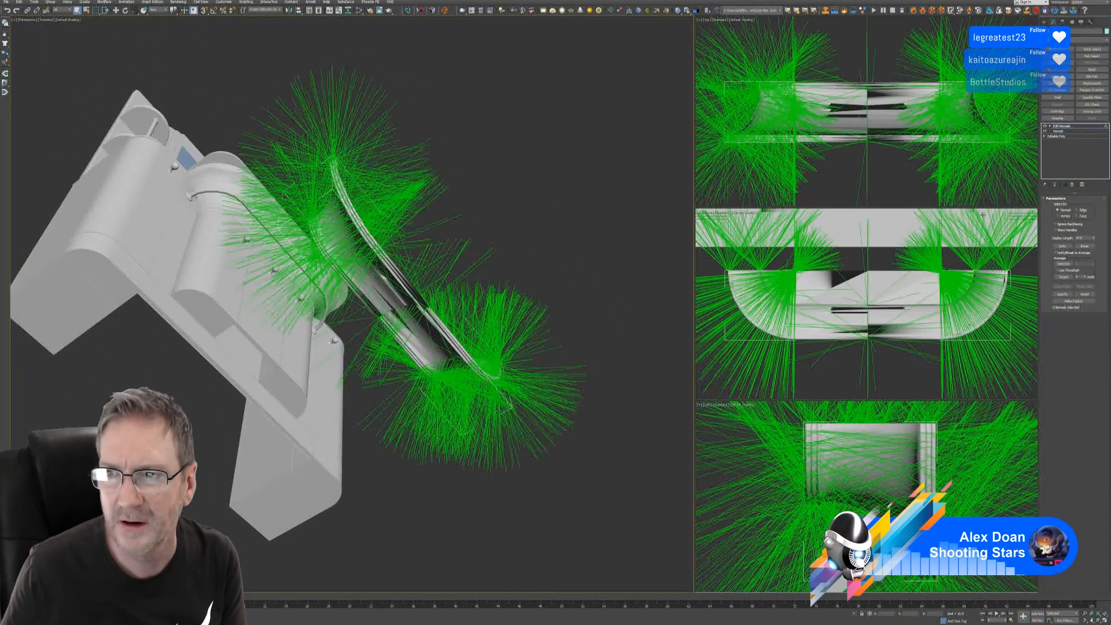
pyautogui.scroll(-5, 798, 144)
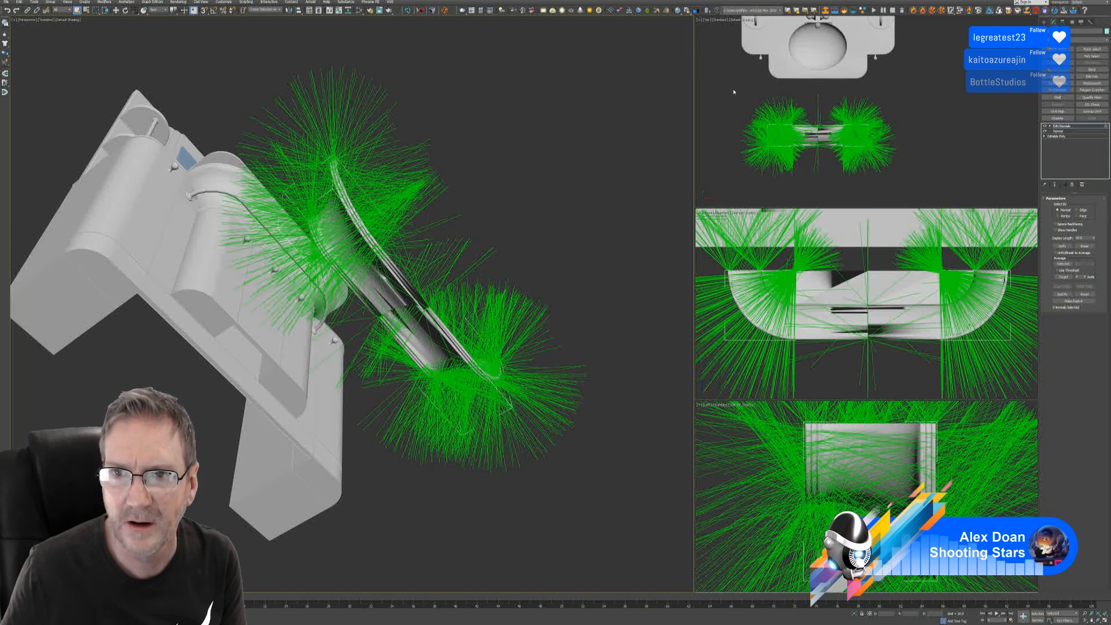
pyautogui.moveTo(734, 91); pyautogui.dragTo(920, 201)
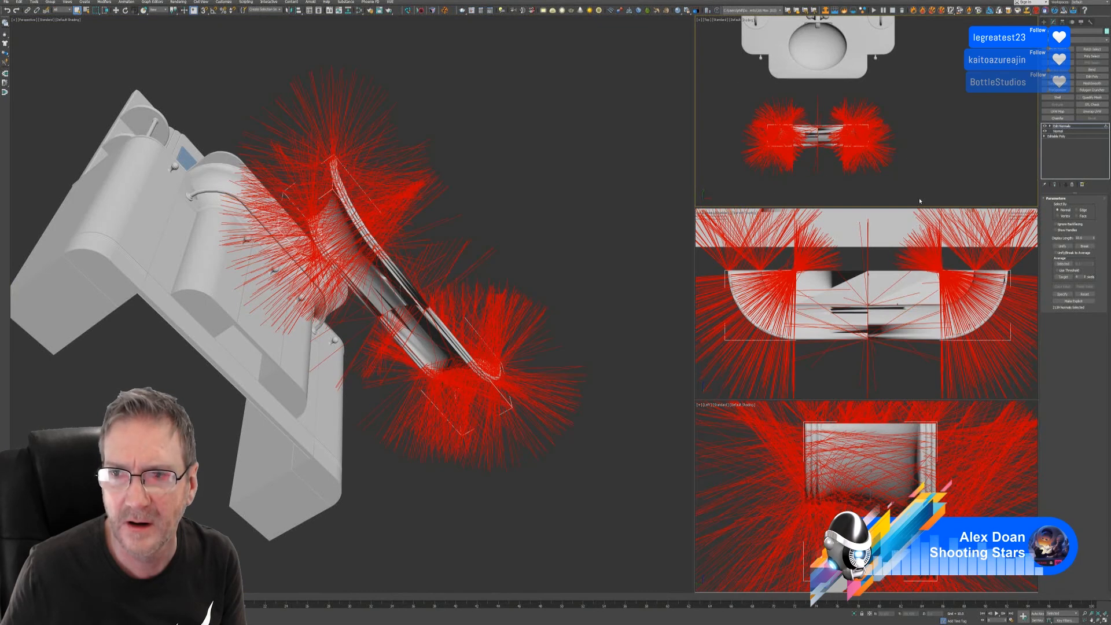
pyautogui.click(1067, 247)
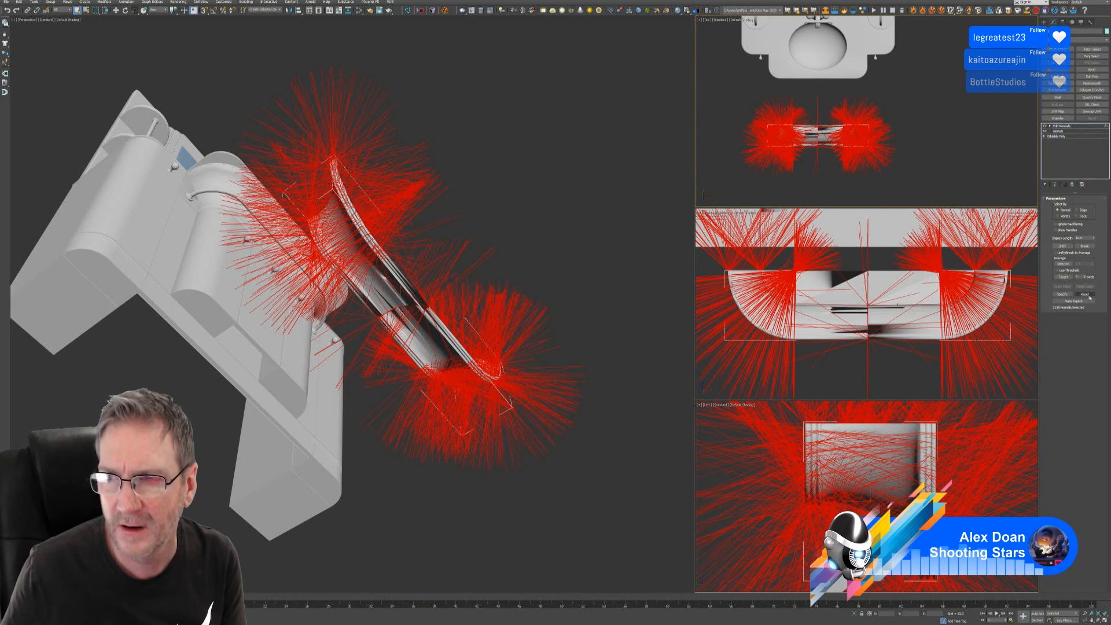
# Step: Set the normals' display length to 4 and break all of the apron's selected normals
pyautogui.doubleClick(1082, 237)
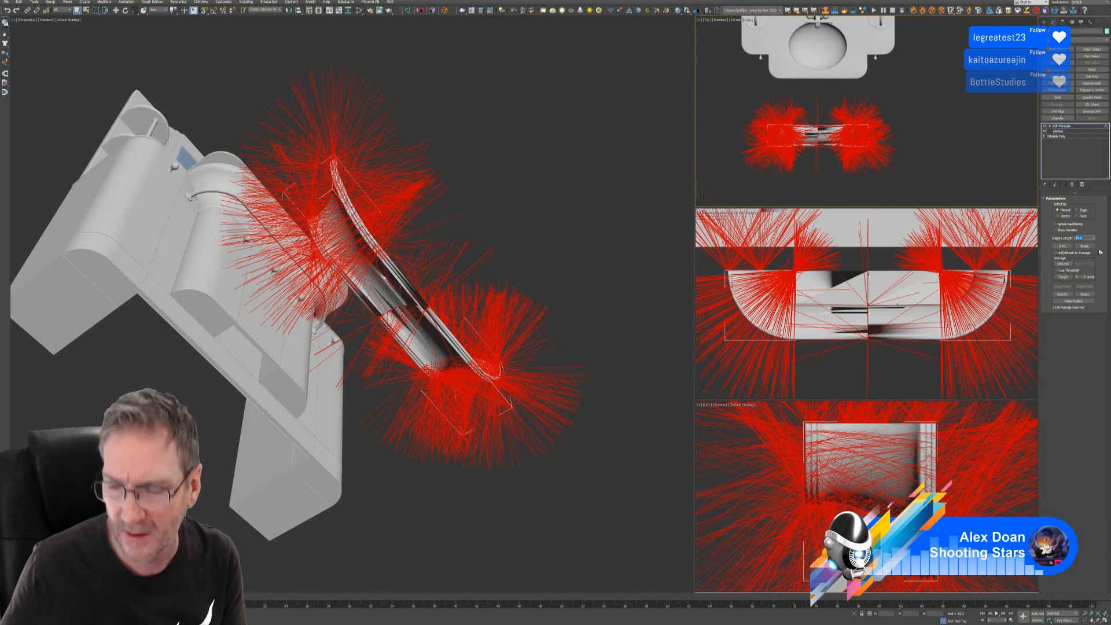
pyautogui.write('4')
pyautogui.press('Return')
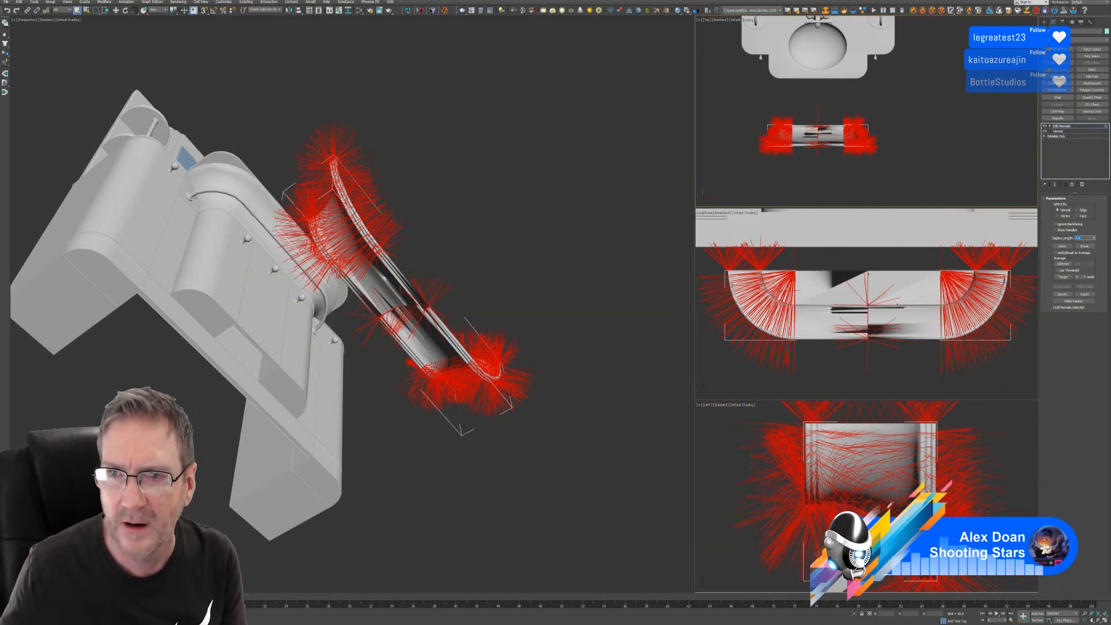
pyautogui.keyDown('alt'); pyautogui.moveTo(527, 314); pyautogui.dragTo(495, 331, button='middle'); pyautogui.keyUp('alt')
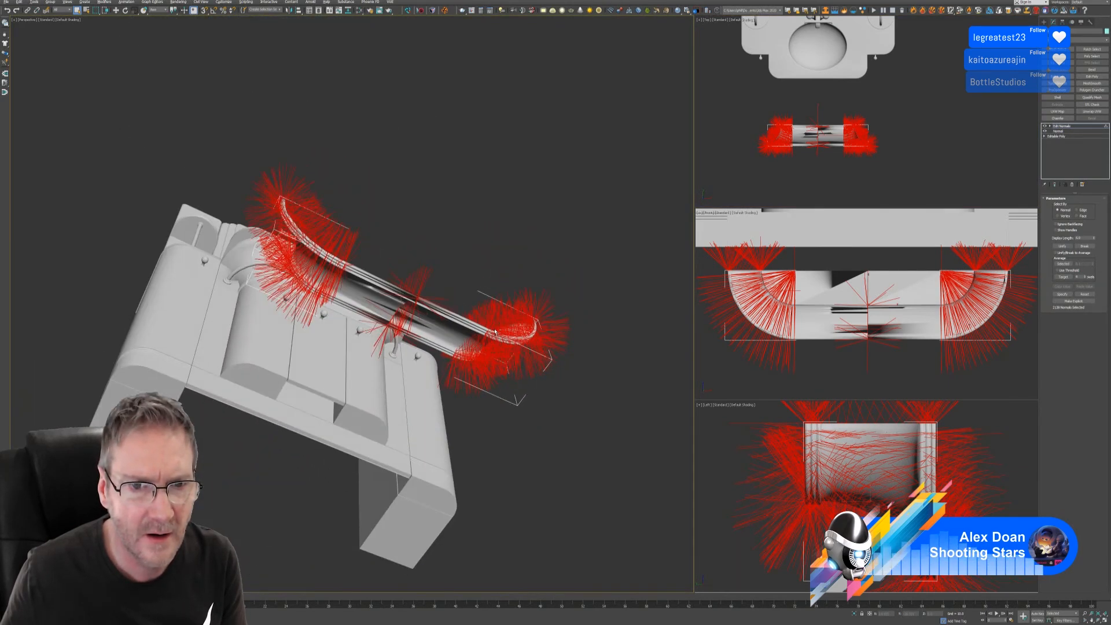
pyautogui.click(1085, 247)
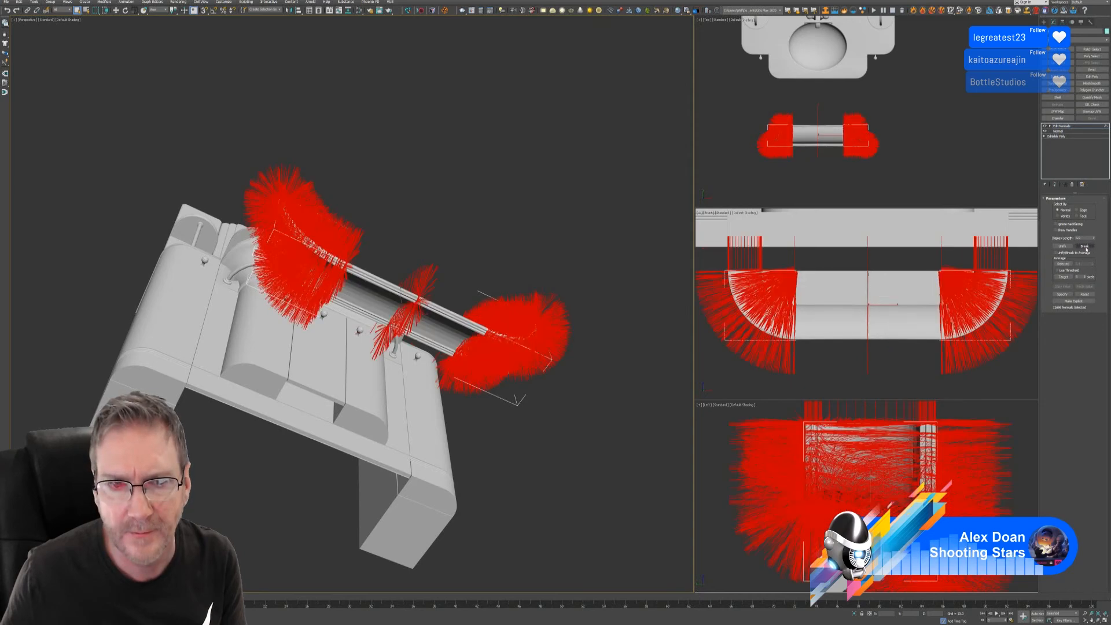
pyautogui.keyDown('alt'); pyautogui.moveTo(622, 396); pyautogui.dragTo(559, 394, button='middle'); pyautogui.keyUp('alt')
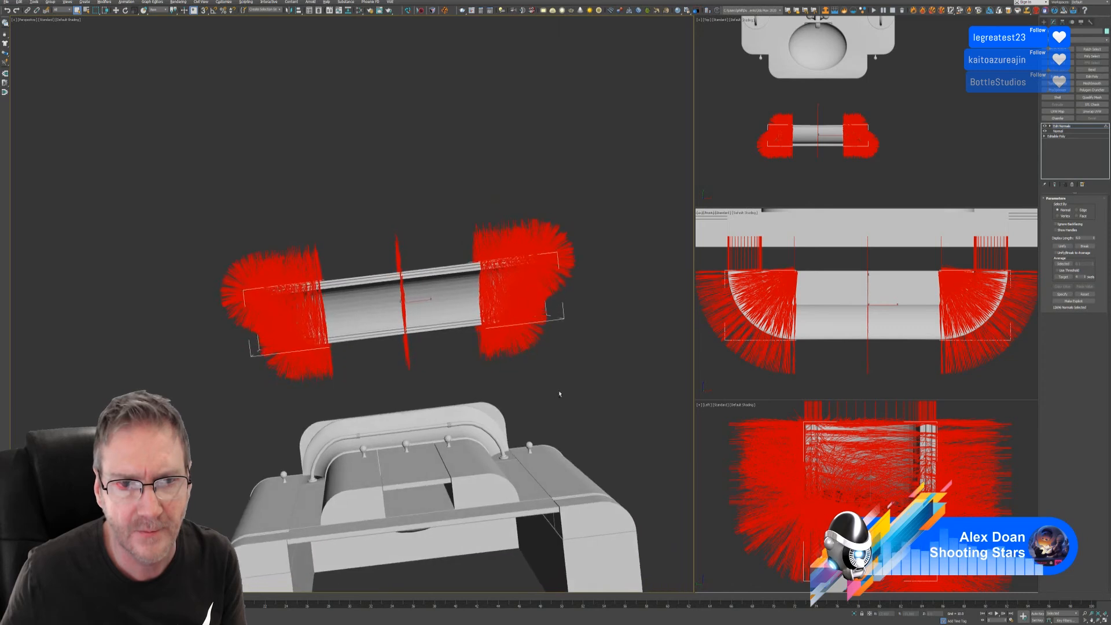
# Step: Collapse the apron's entire modifier stack and accept the collapse warning
pyautogui.rightClick(1074, 128)
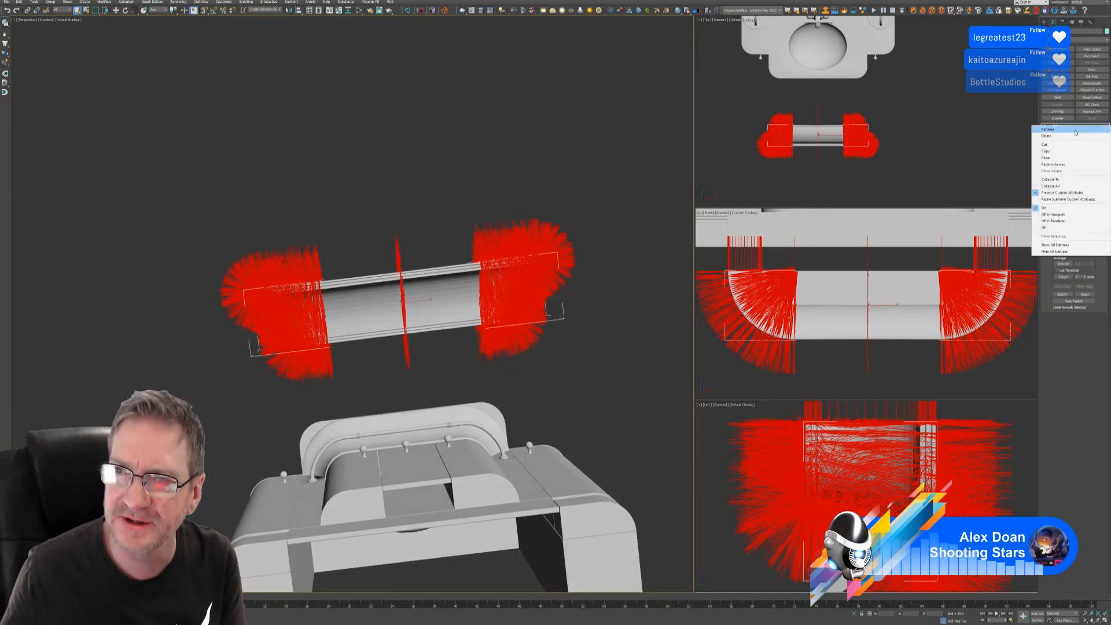
pyautogui.click(1070, 188)
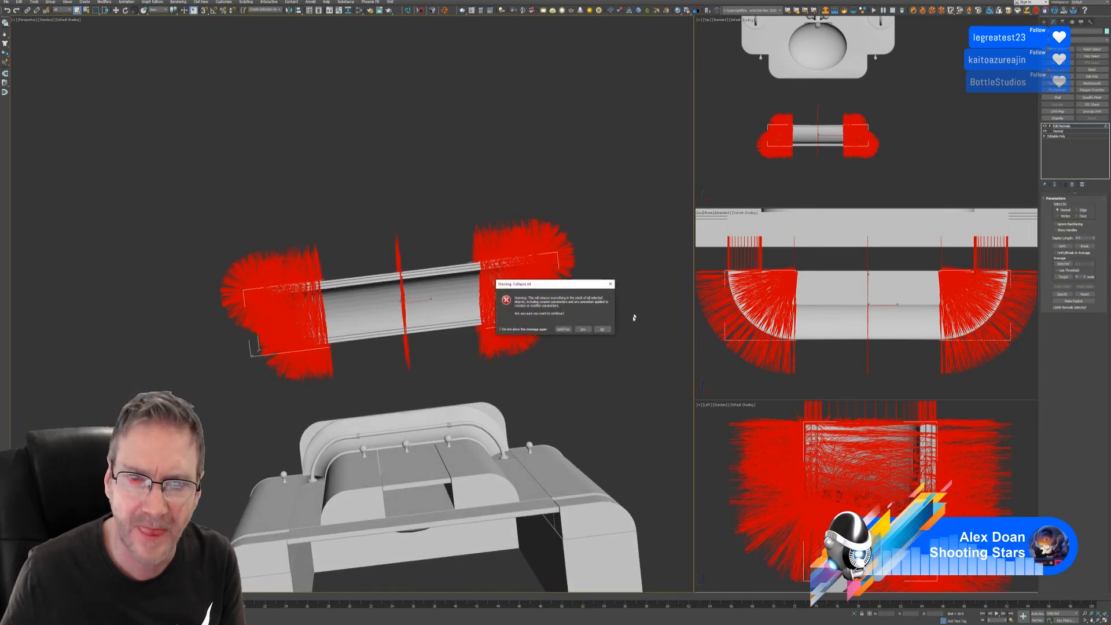
pyautogui.click(584, 329)
# Step: Examine the centre seam and surface shading of the collapsed apron up close and from the front
pyautogui.moveTo(471, 363)
pyautogui.keyDown('alt'); pyautogui.mouseDown(button='middle')
pyautogui.moveTo(466, 323)
pyautogui.moveTo(454, 356)
pyautogui.mouseUp(button='middle'); pyautogui.keyUp('alt')
pyautogui.scroll(3, 397, 309)
pyautogui.scroll(10, 397, 309)
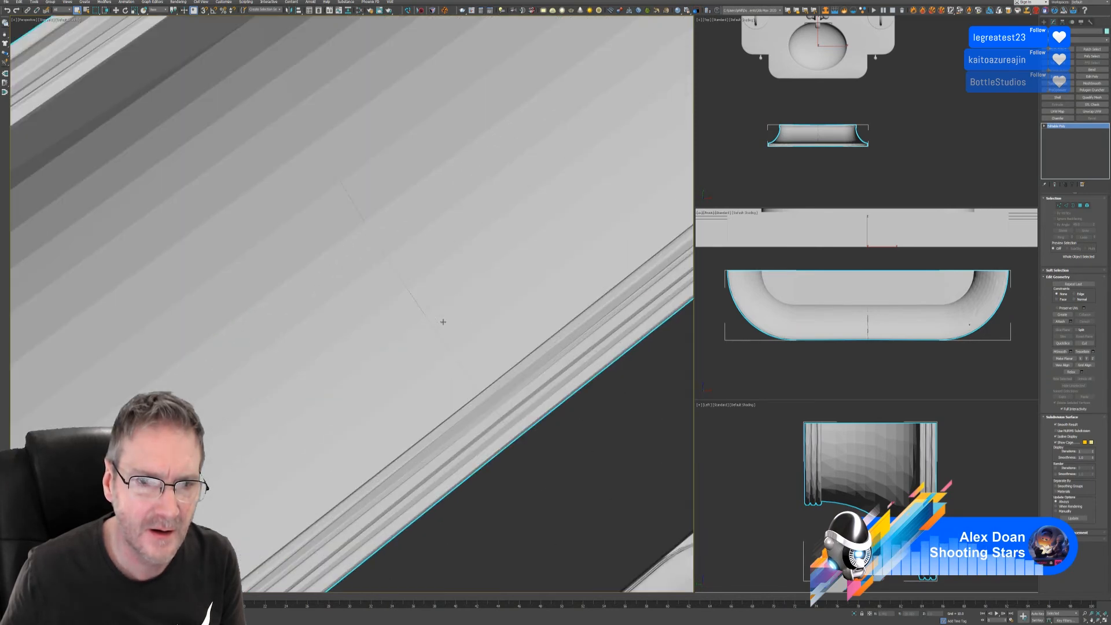
pyautogui.scroll(-10, 434, 334)
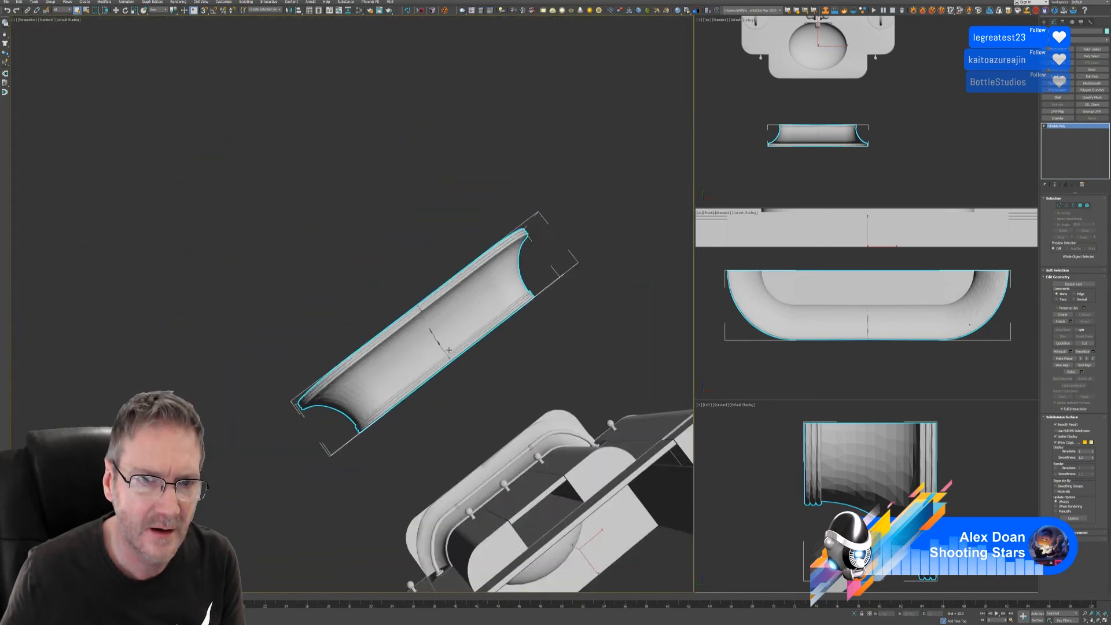
pyautogui.scroll(10, 409, 325)
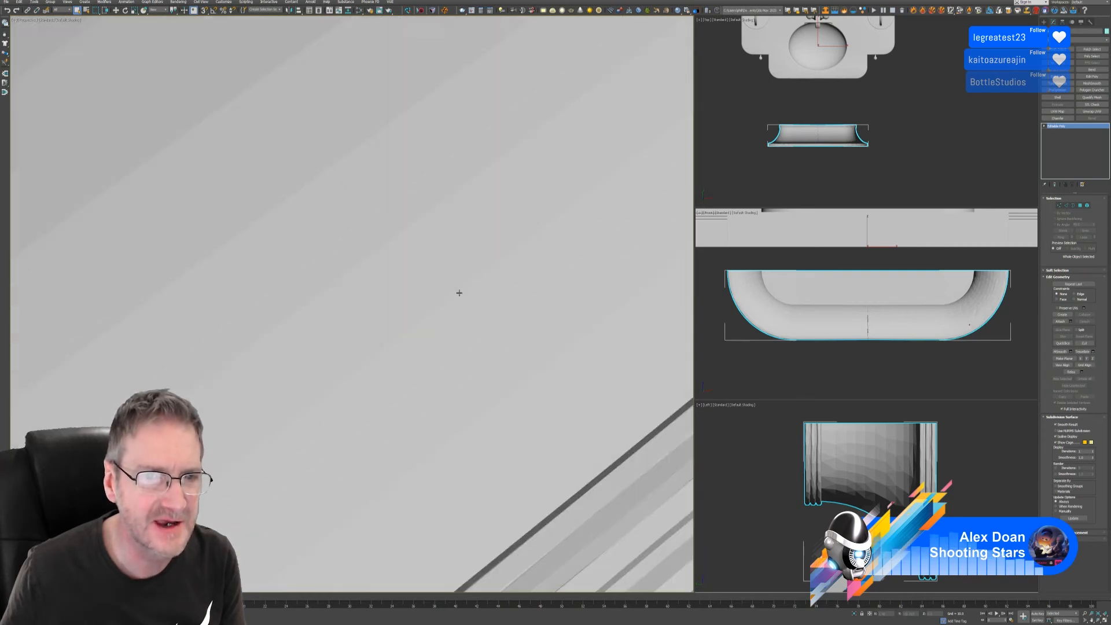
pyautogui.scroll(-2, 474, 290)
pyautogui.scroll(-5, 474, 290)
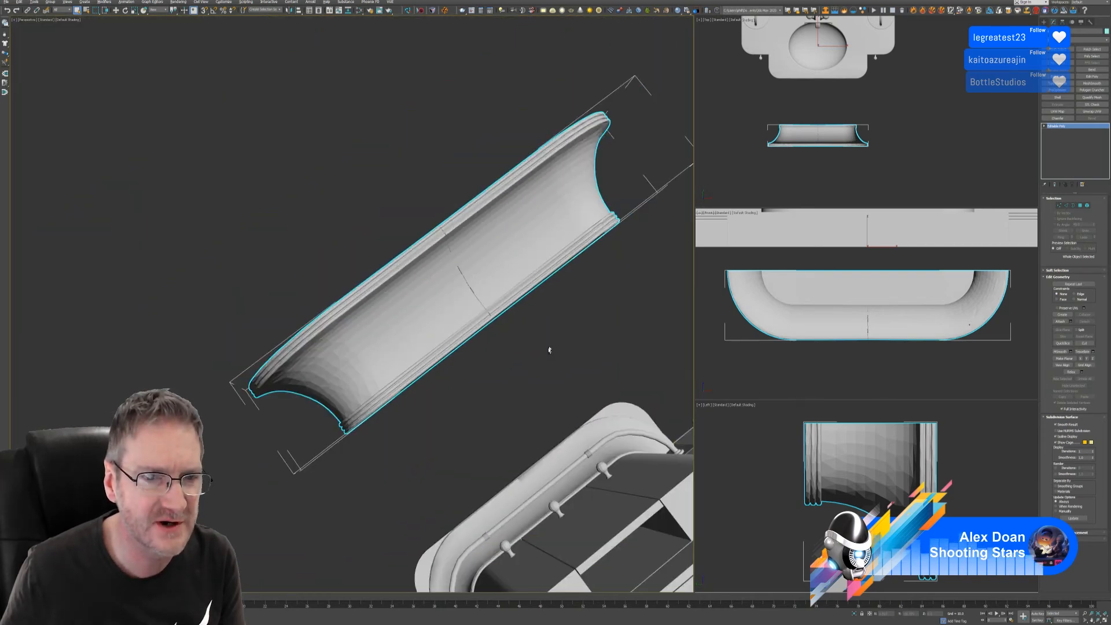
pyautogui.moveTo(549, 350)
pyautogui.keyDown('alt'); pyautogui.mouseDown(button='middle')
pyautogui.moveTo(560, 389)
pyautogui.moveTo(566, 353)
pyautogui.mouseUp(button='middle'); pyautogui.keyUp('alt')
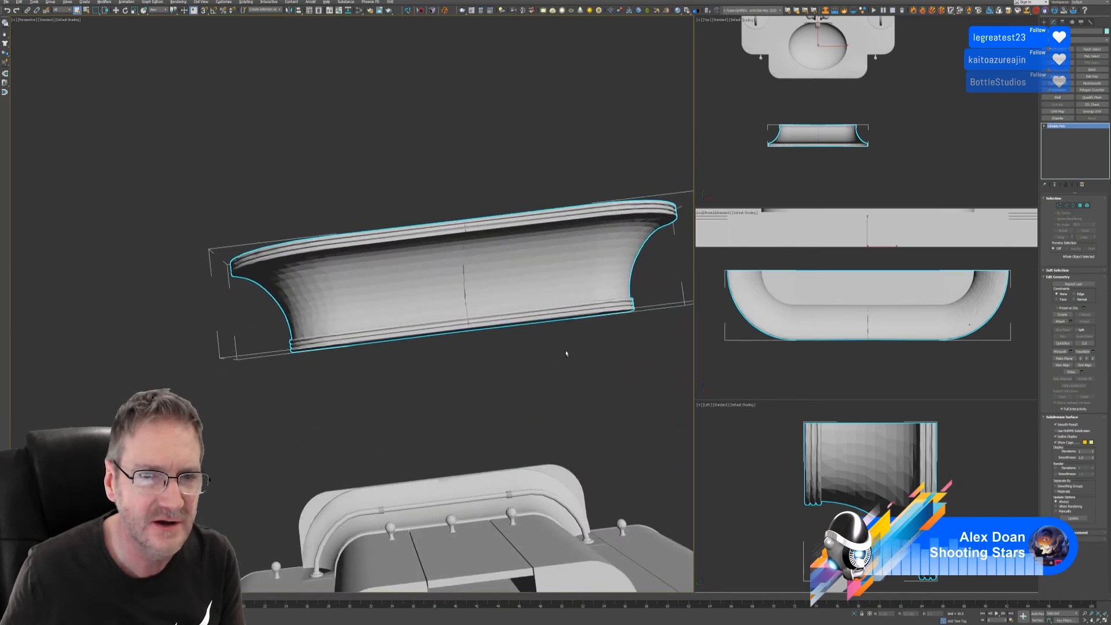
# Step: Check the apron's mesh at element level, return to object level and view it beside the washstand
pyautogui.click(1087, 205)
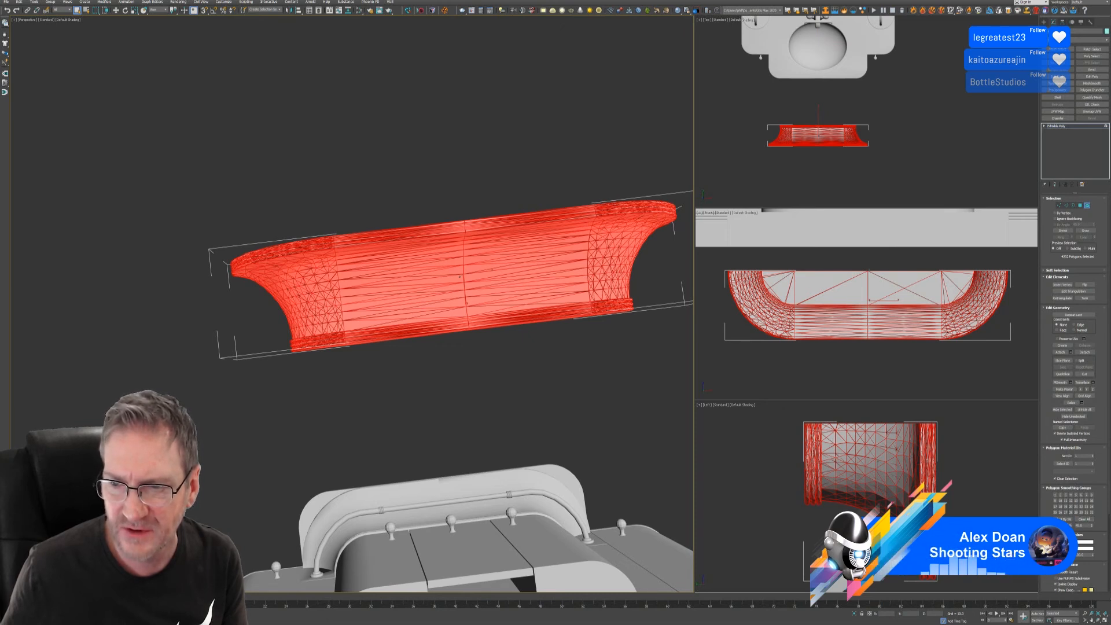
pyautogui.click(1086, 206)
pyautogui.keyDown('alt'); pyautogui.moveTo(582, 359); pyautogui.dragTo(505, 252, button='middle'); pyautogui.keyUp('alt')
pyautogui.scroll(-5, 503, 354)
pyautogui.scroll(3, 492, 319)
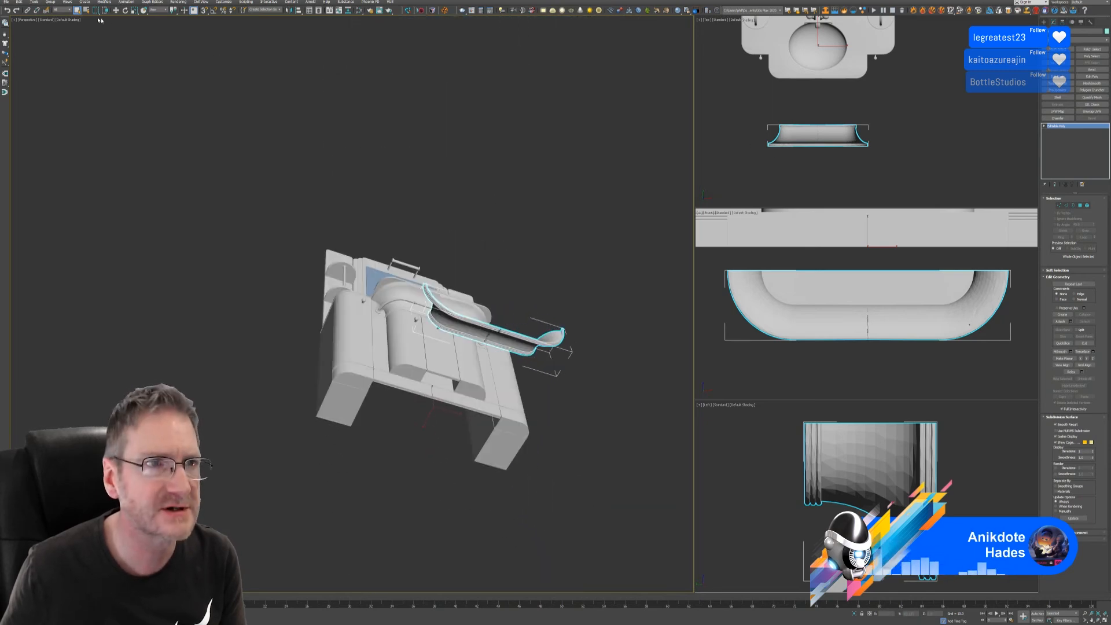
# Step: Center the apron's pivot point on the object itself using pivot-only editing, and leave pivot editing
pyautogui.click(125, 10)
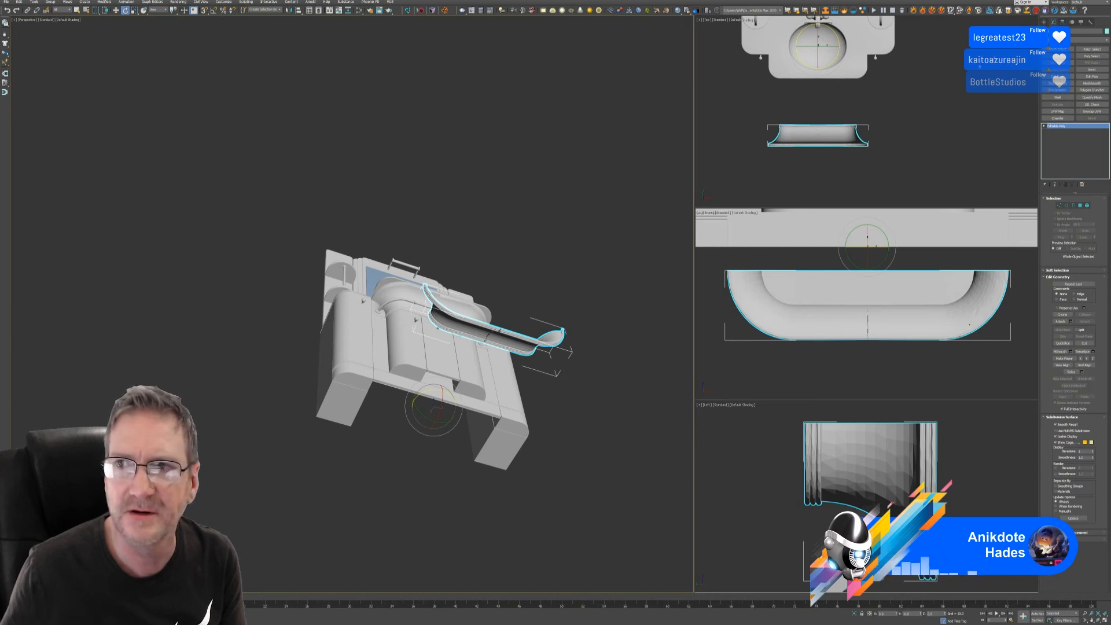
pyautogui.click(1062, 21)
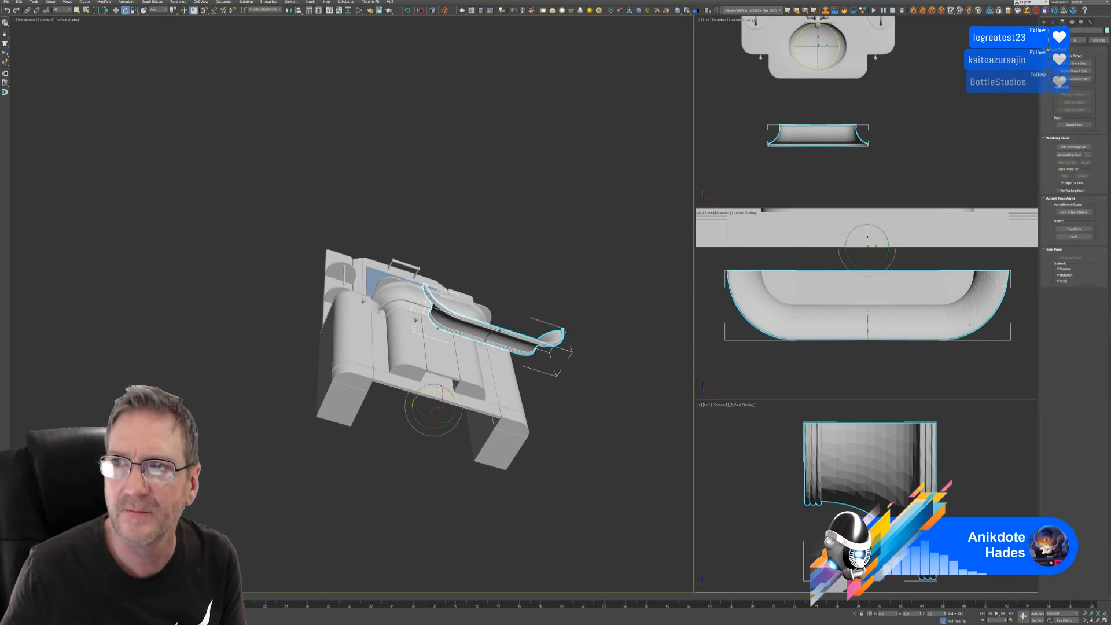
pyautogui.click(1071, 64)
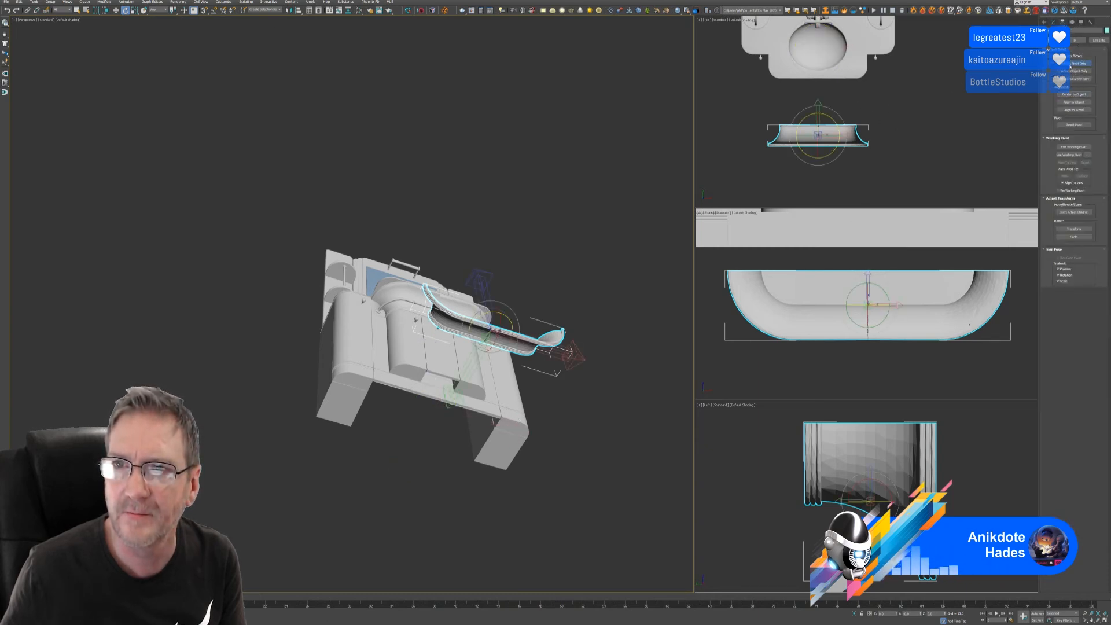
pyautogui.click(1072, 63)
pyautogui.moveTo(836, 112); pyautogui.dragTo(840, 113, button='middle')
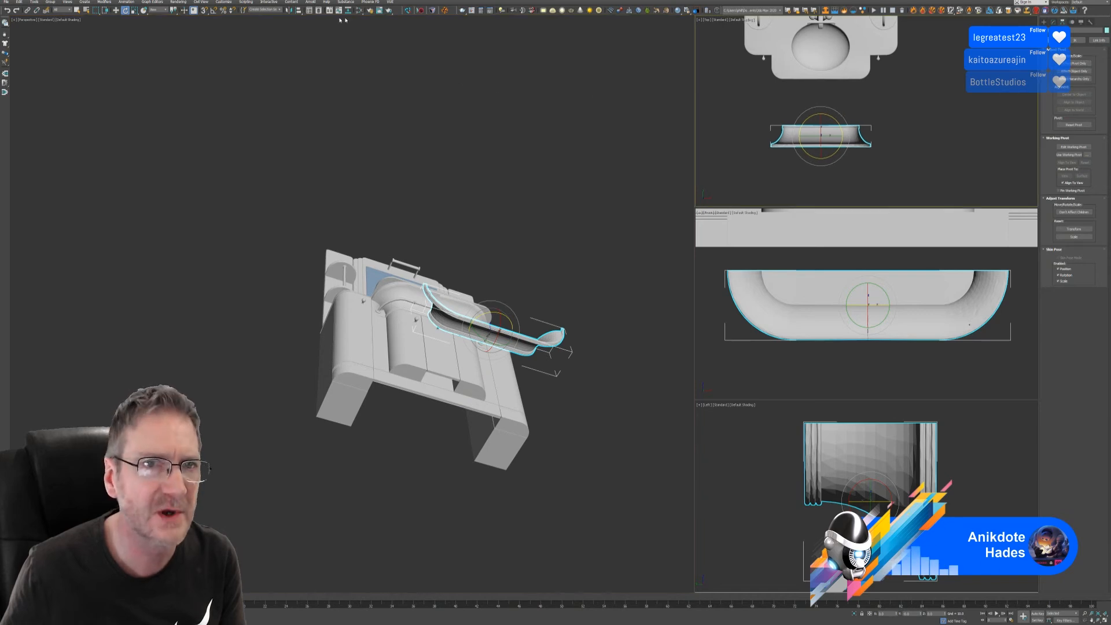
# Step: With angle snap on, rotate the apron a quarter turn in the front view so its profile matches the washstand's orientation
pyautogui.click(214, 10)
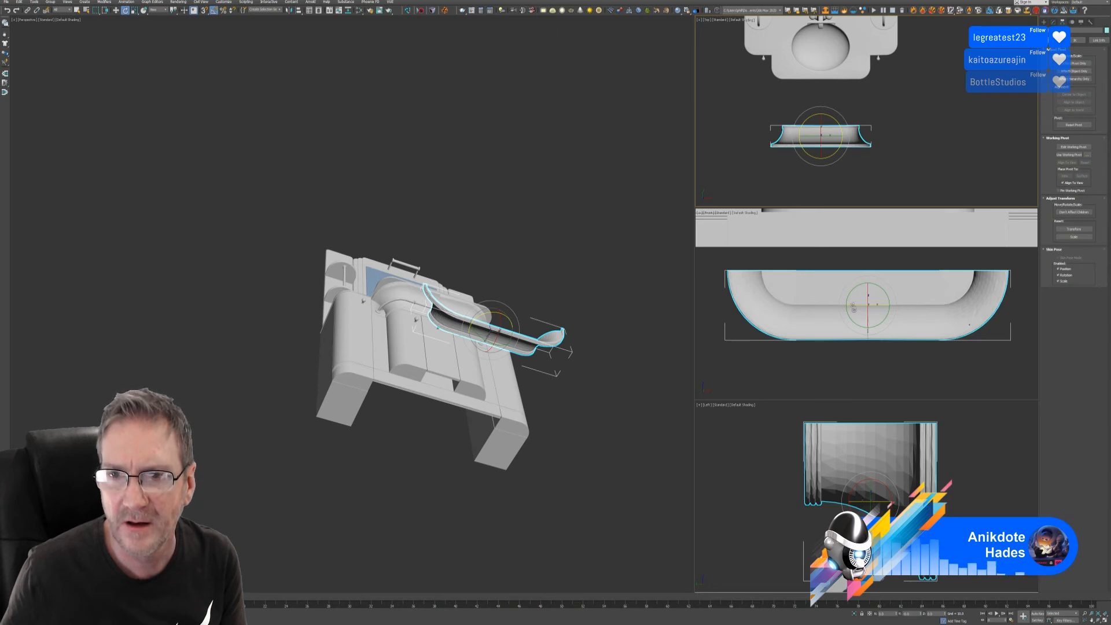
pyautogui.scroll(-5, 930, 302)
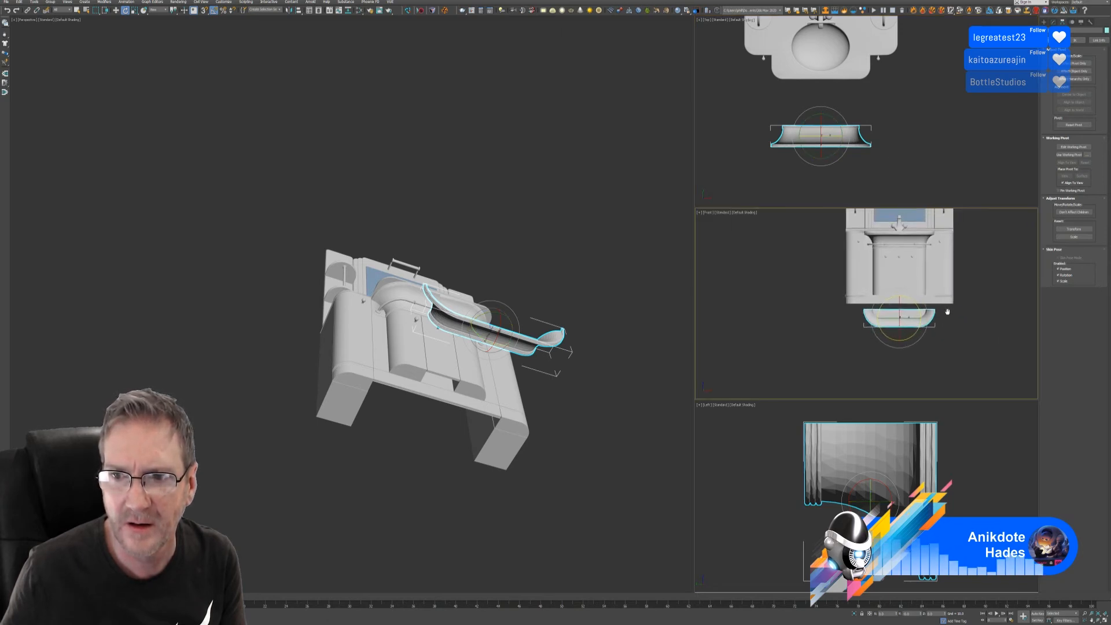
pyautogui.moveTo(906, 335); pyautogui.dragTo(897, 302)
# Step: Move the rotated apron up in the front view until it lines up with the original apron beneath the washstand's top
pyautogui.press('w')
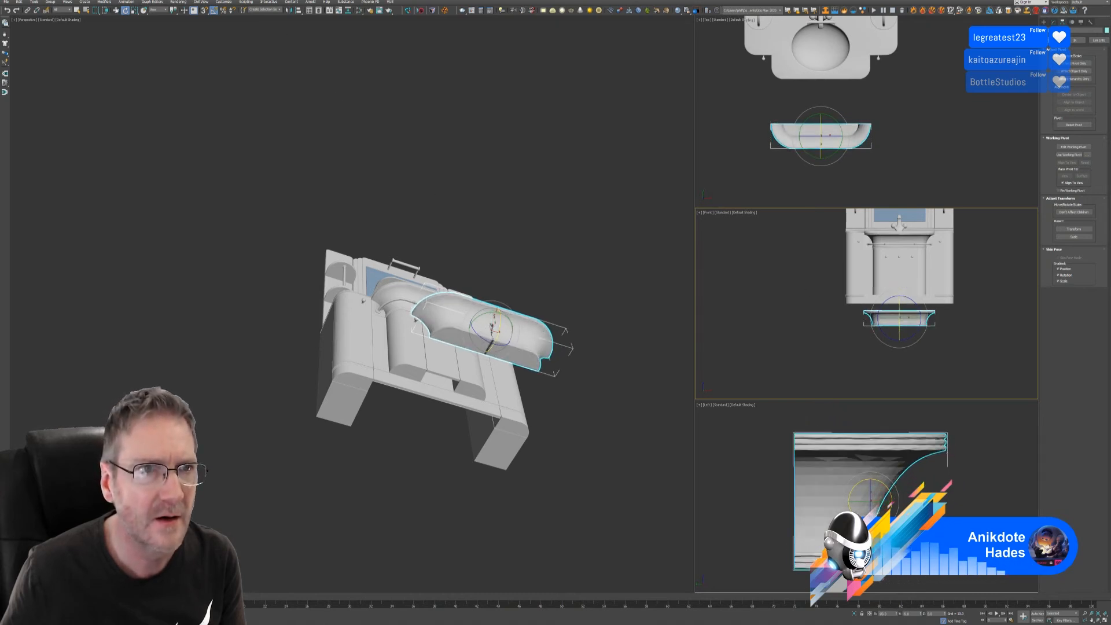
pyautogui.moveTo(983, 268); pyautogui.dragTo(971, 281, button='middle')
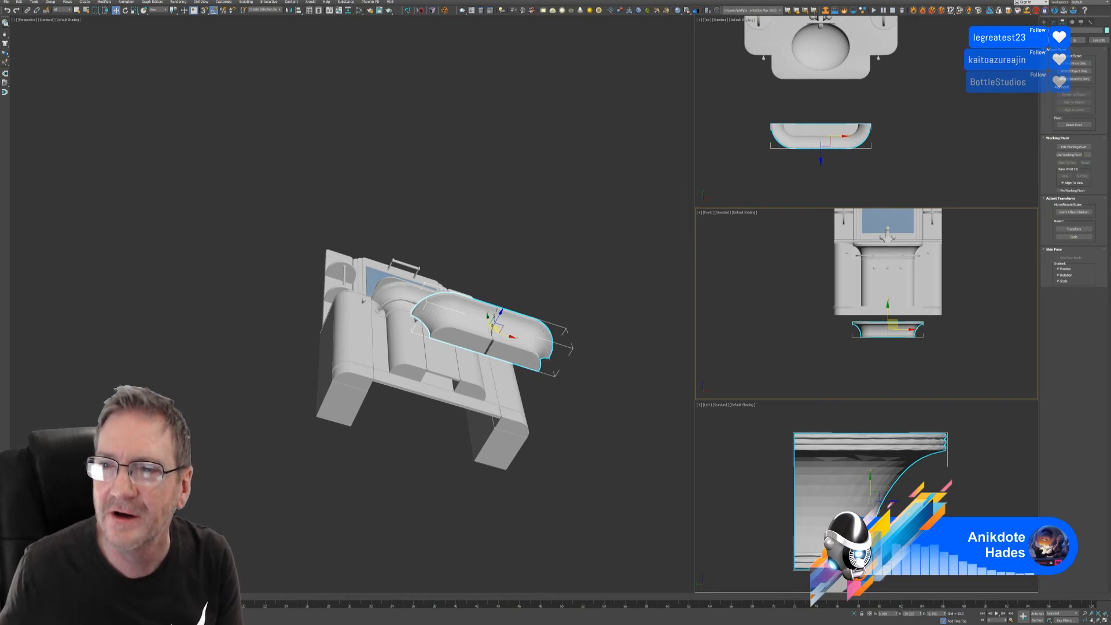
pyautogui.click(902, 251)
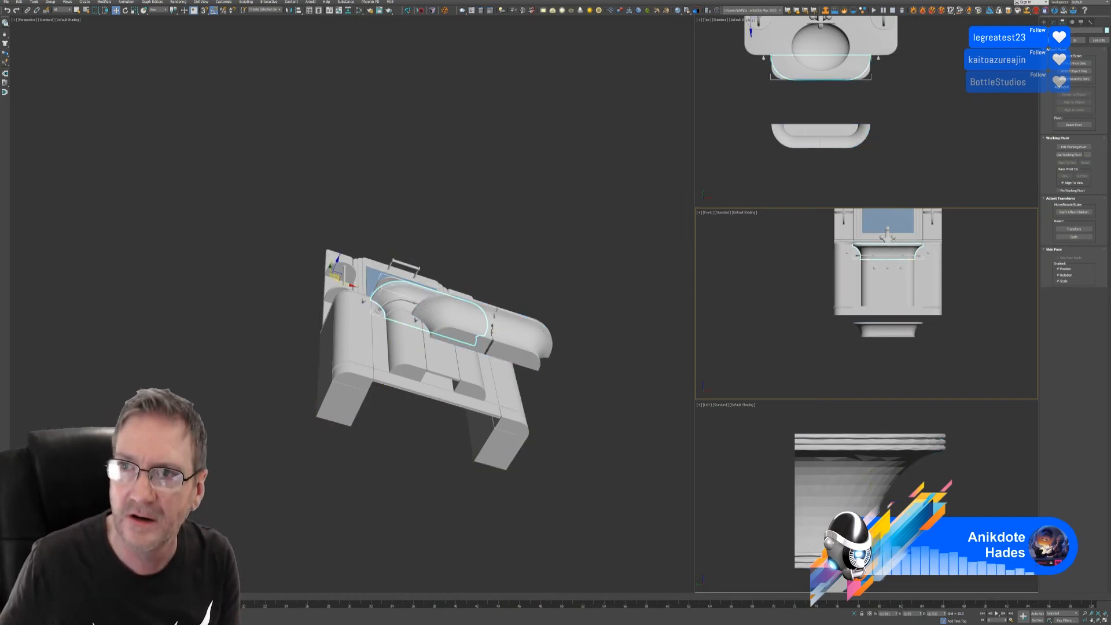
pyautogui.click(950, 388)
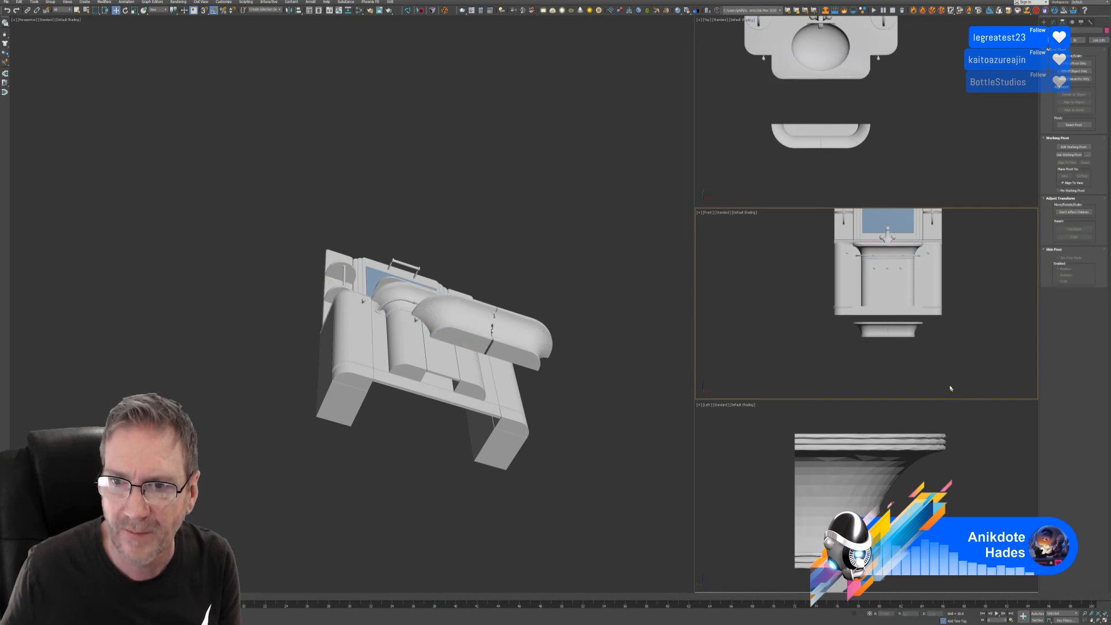
pyautogui.click(894, 331)
pyautogui.moveTo(889, 317); pyautogui.dragTo(903, 241)
pyautogui.scroll(5, 902, 241)
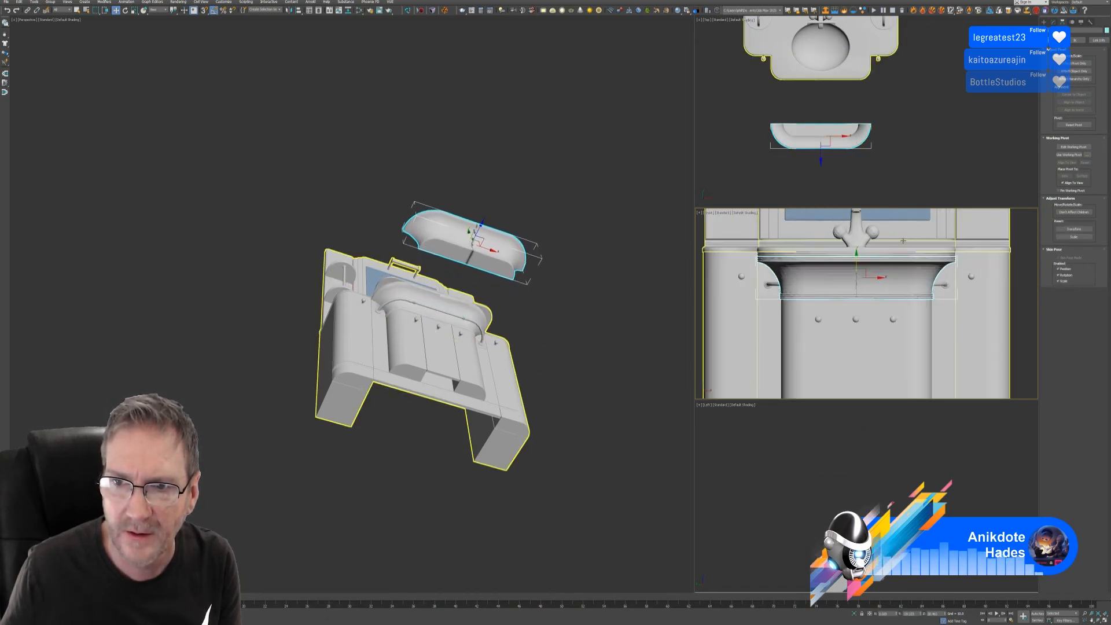
pyautogui.scroll(3, 903, 240)
pyautogui.moveTo(842, 277); pyautogui.dragTo(849, 270)
pyautogui.moveTo(844, 82); pyautogui.dragTo(842, 99, button='middle')
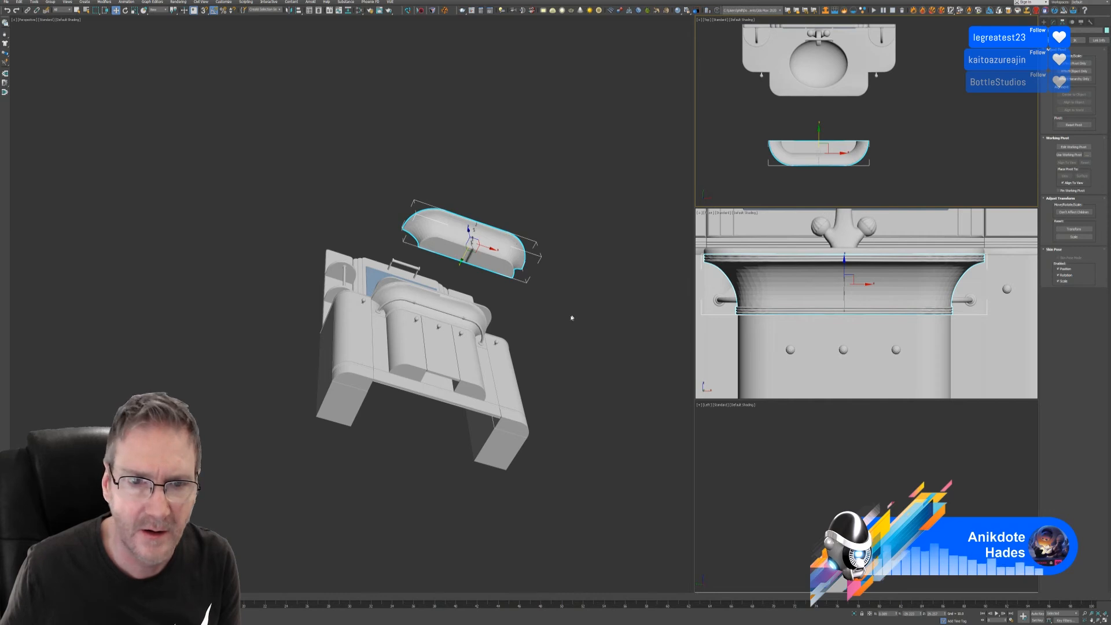
# Step: Add the original curved moulding below the sink to the selection and isolate it together with its detached copy
pyautogui.keyDown('ctrl'); pyautogui.click(455, 307); pyautogui.keyUp('ctrl')
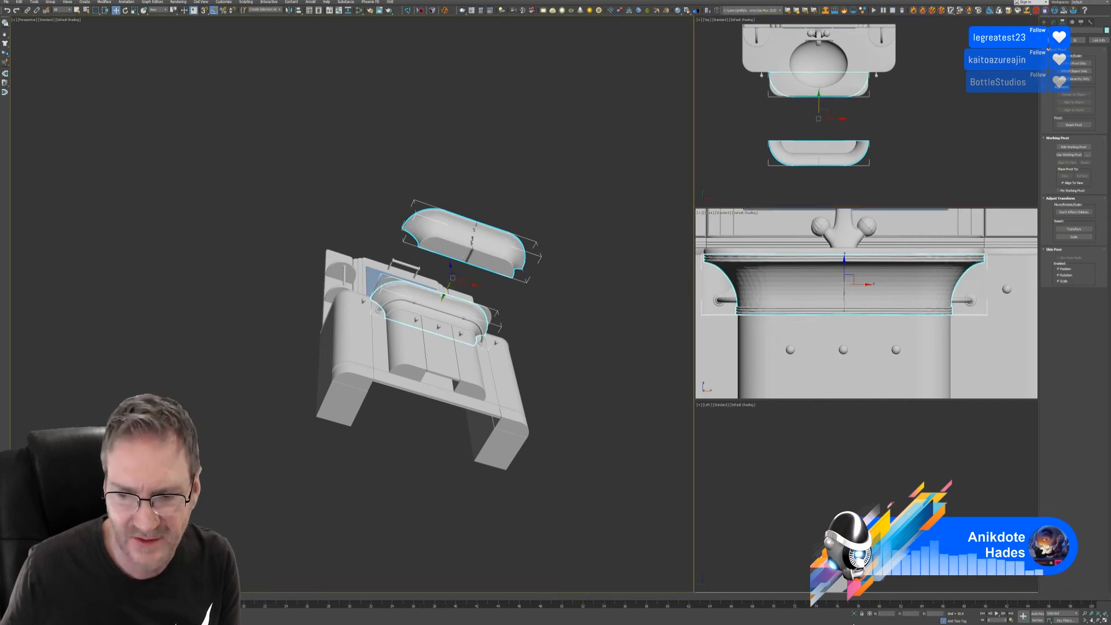
pyautogui.click(853, 614)
pyautogui.click(548, 391)
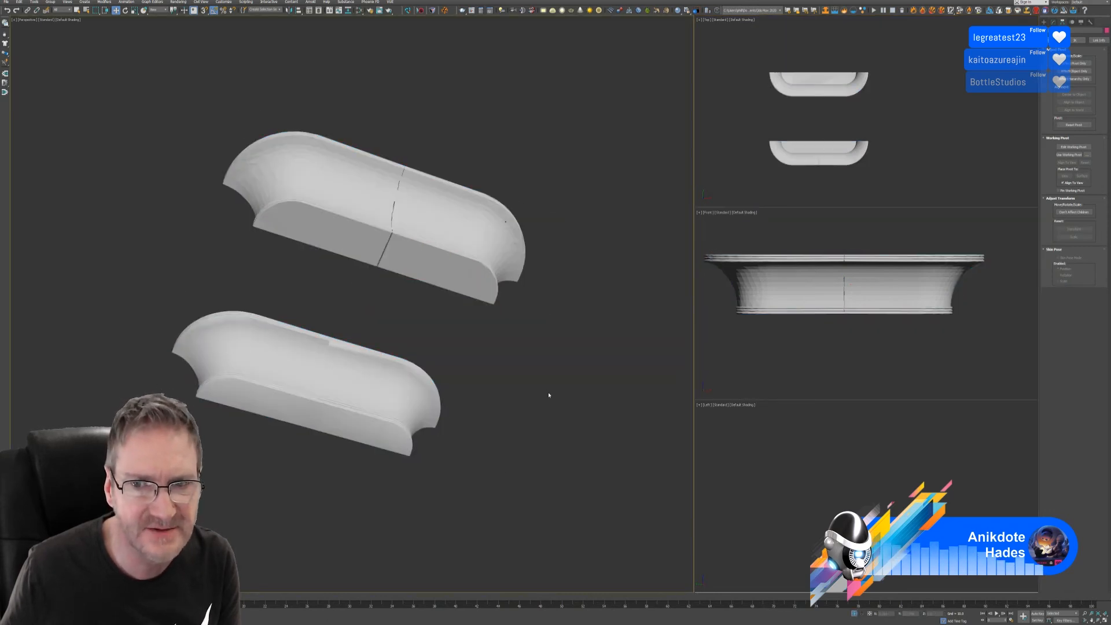
# Step: Move the detached two-part moulding copy along Y in the Top view until it coincides with the original moulding
pyautogui.click(427, 223)
pyautogui.scroll(-2, 488, 377)
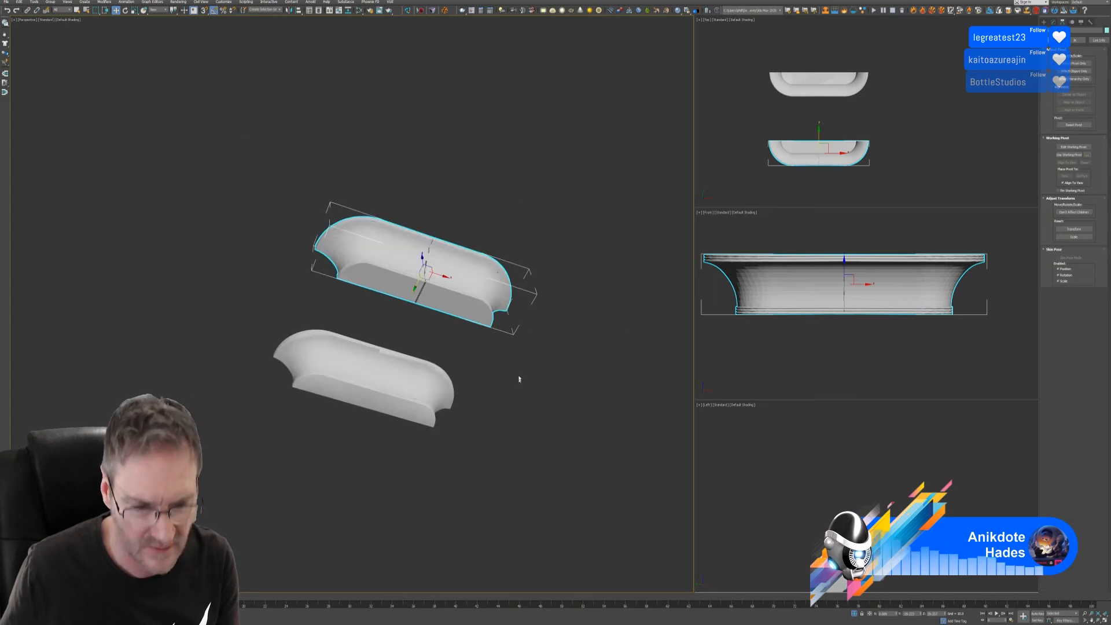
pyautogui.moveTo(519, 379)
pyautogui.keyDown('alt'); pyautogui.mouseDown(button='middle')
pyautogui.moveTo(489, 434)
pyautogui.moveTo(509, 464)
pyautogui.moveTo(526, 384)
pyautogui.mouseUp(button='middle'); pyautogui.keyUp('alt')
pyautogui.scroll(6, 440, 239)
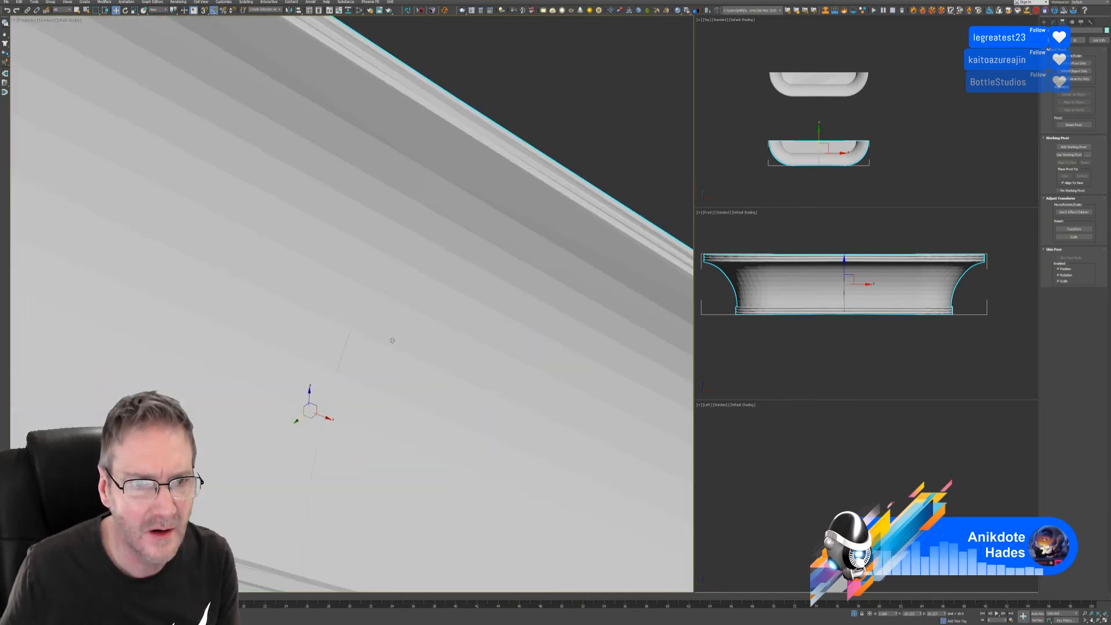
pyautogui.scroll(-4, 396, 343)
pyautogui.scroll(-3, 395, 343)
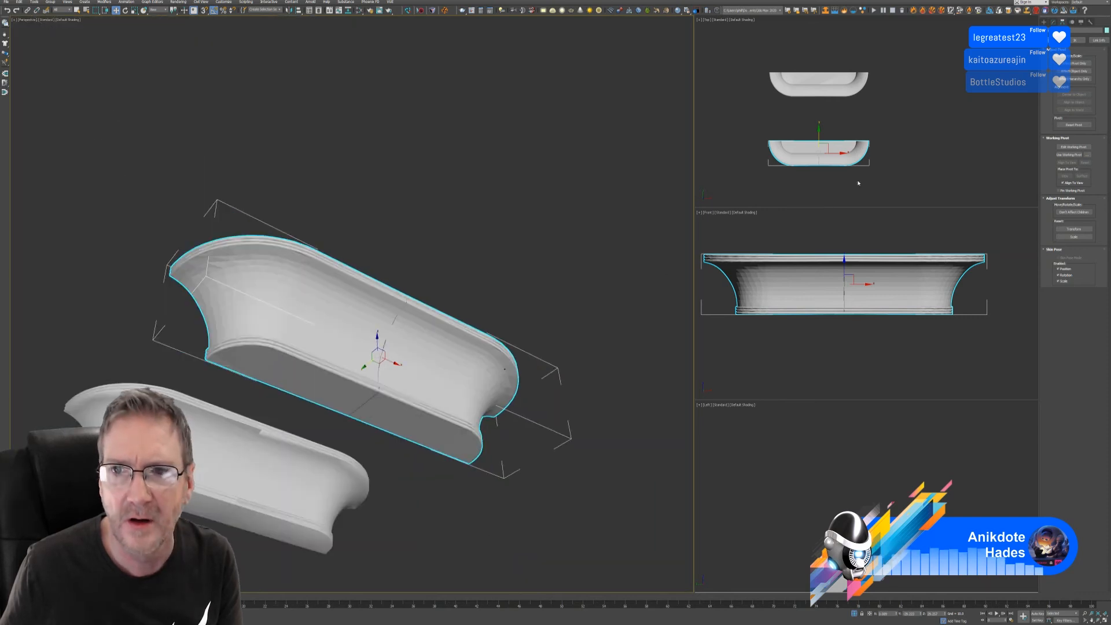
pyautogui.moveTo(860, 176); pyautogui.dragTo(869, 177, button='middle')
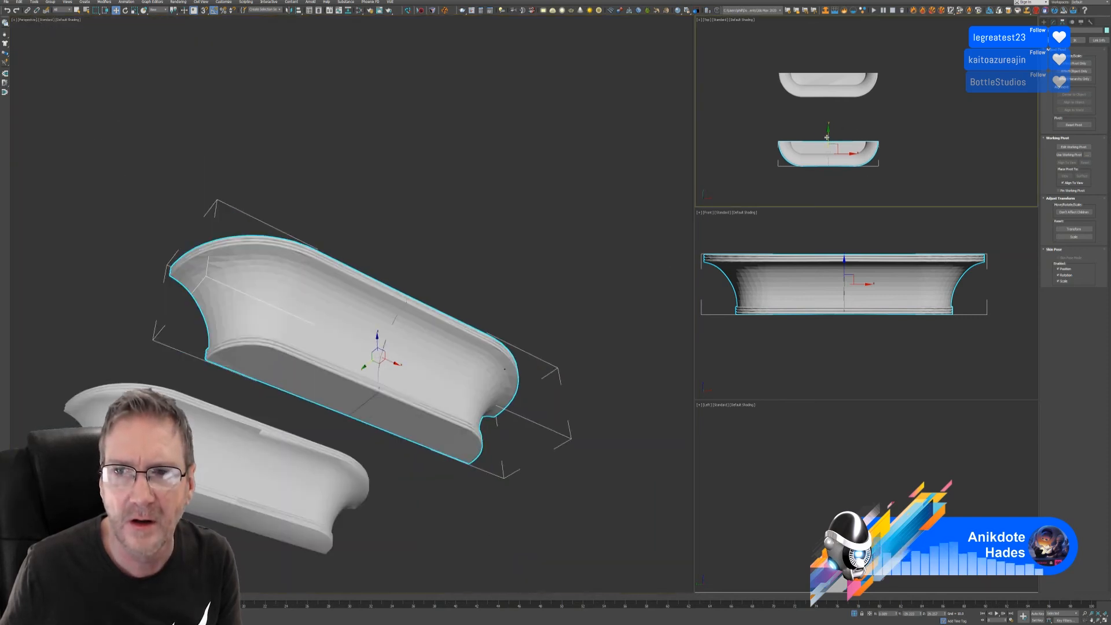
pyautogui.moveTo(826, 137); pyautogui.dragTo(851, 70)
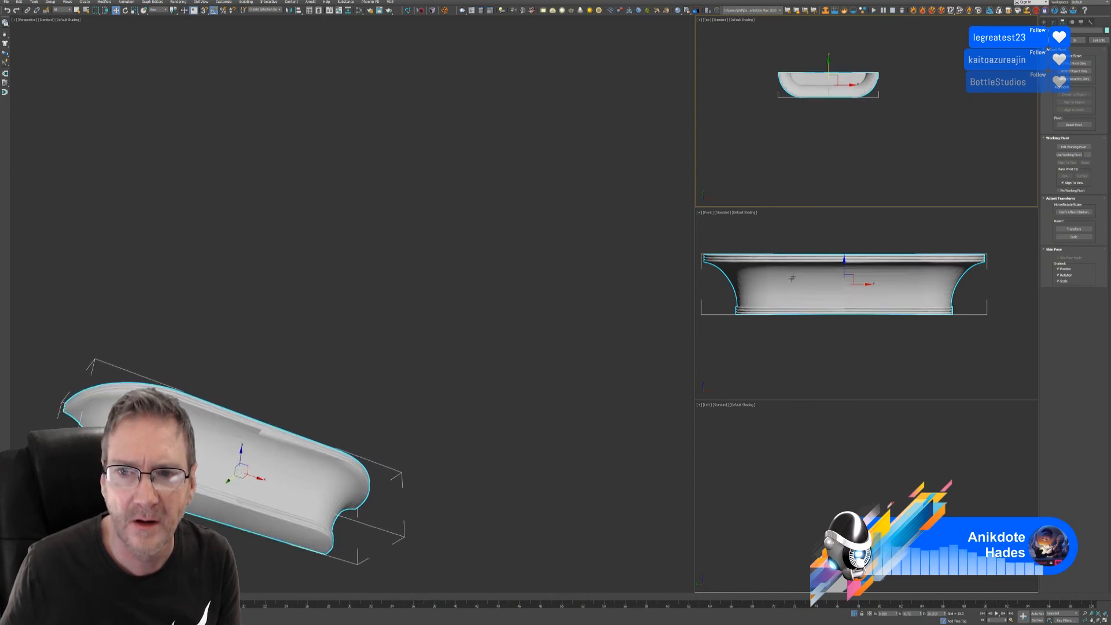
# Step: Select the original moulding that overlaps the moved copy and delete it
pyautogui.moveTo(583, 327); pyautogui.dragTo(565, 316, button='middle')
pyautogui.keyDown('alt'); pyautogui.moveTo(358, 370); pyautogui.dragTo(359, 386, button='middle'); pyautogui.keyUp('alt')
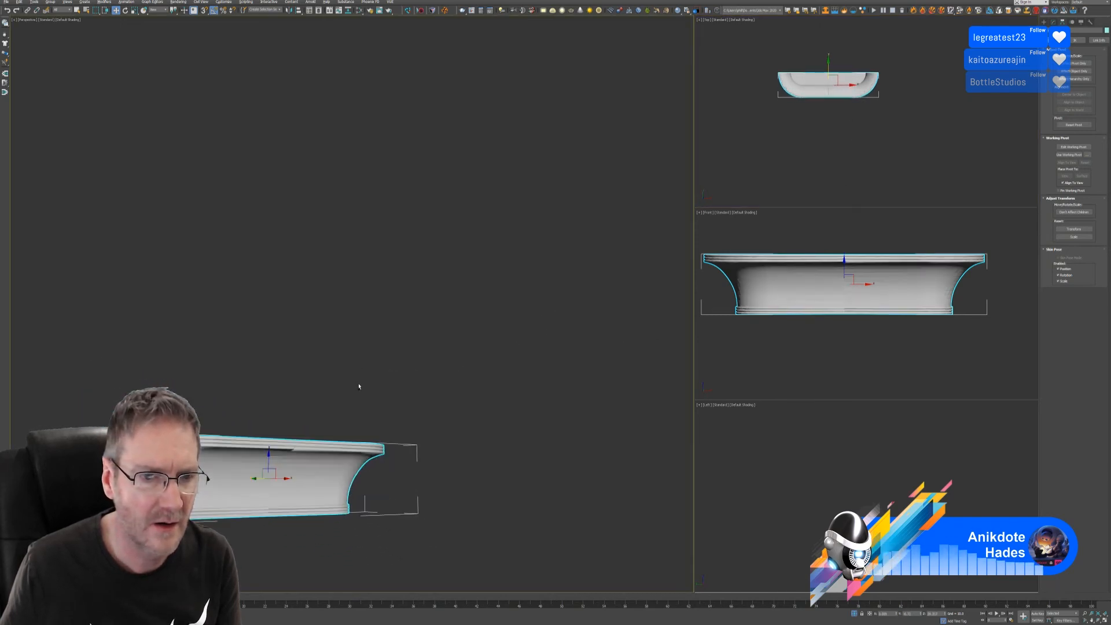
pyautogui.click(353, 399)
pyautogui.click(316, 473)
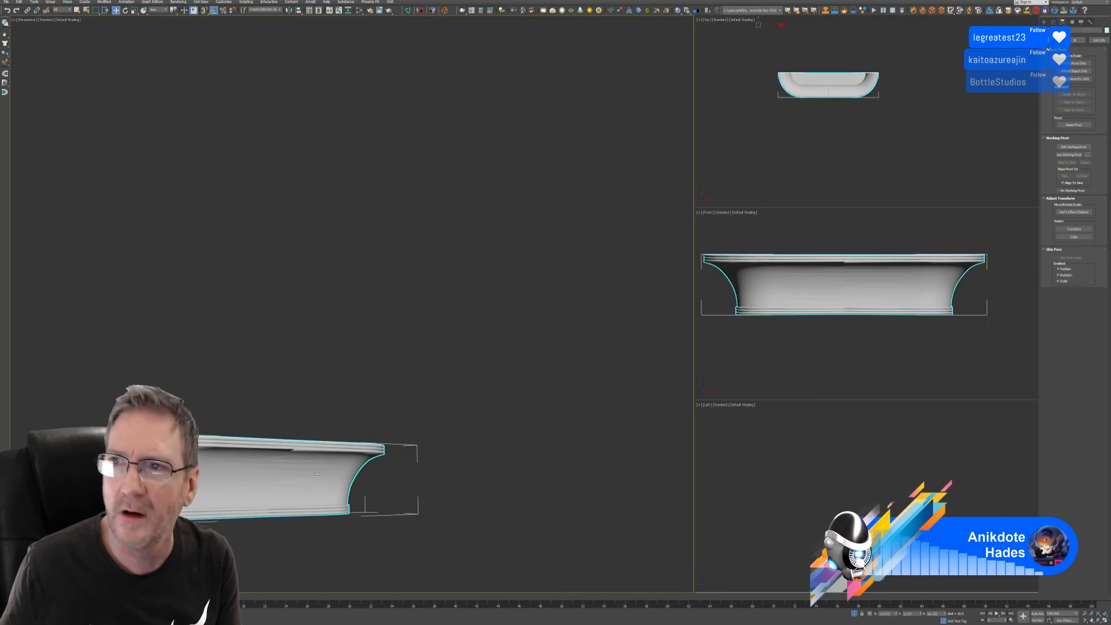
pyautogui.click(459, 362)
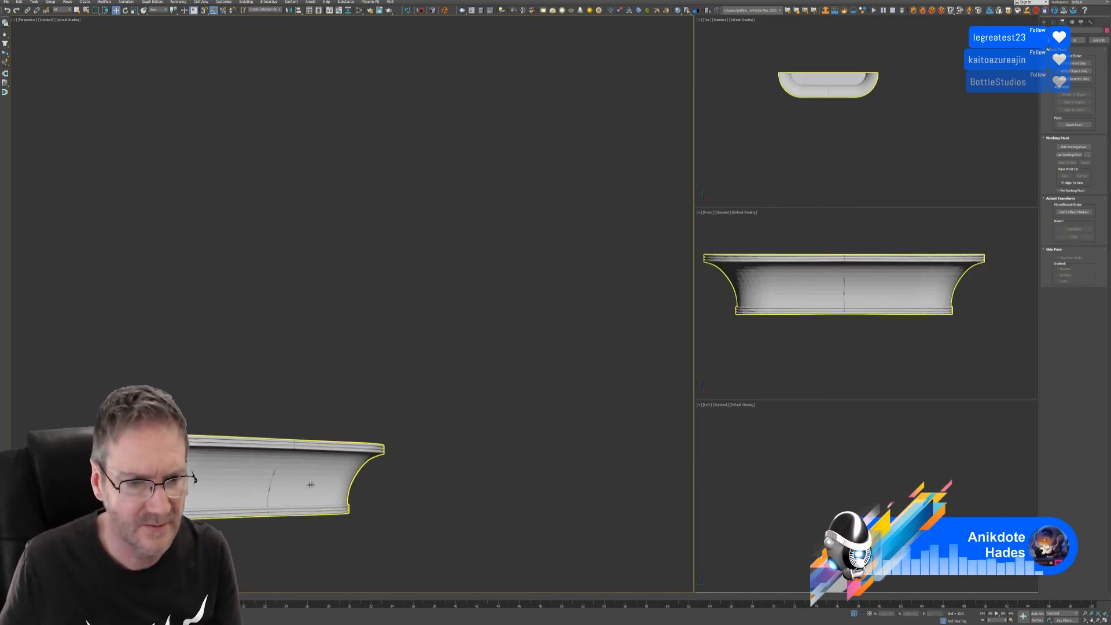
# Step: Select the remaining moulding and switch its Editable Poly to vertex editing
pyautogui.click(930, 288)
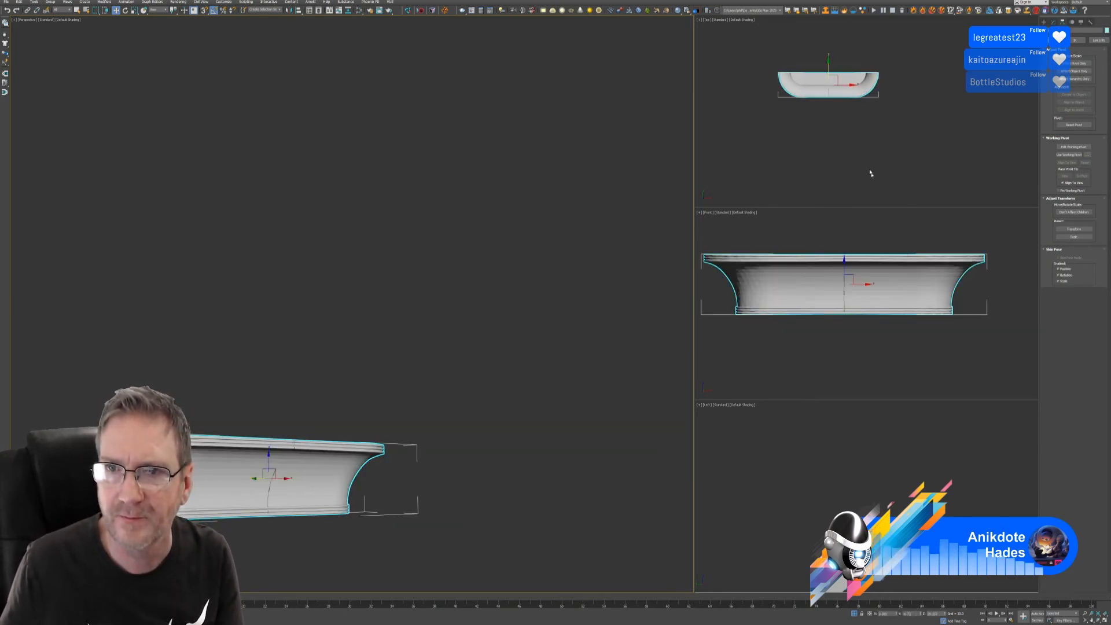
pyautogui.scroll(5, 866, 110)
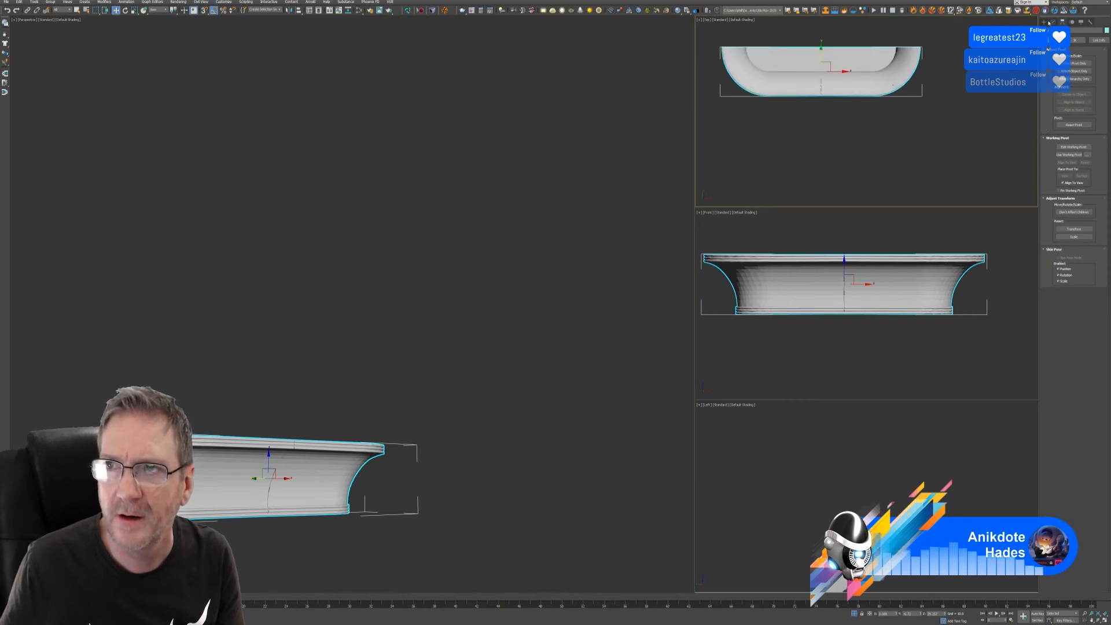
pyautogui.click(1050, 22)
pyautogui.click(1058, 207)
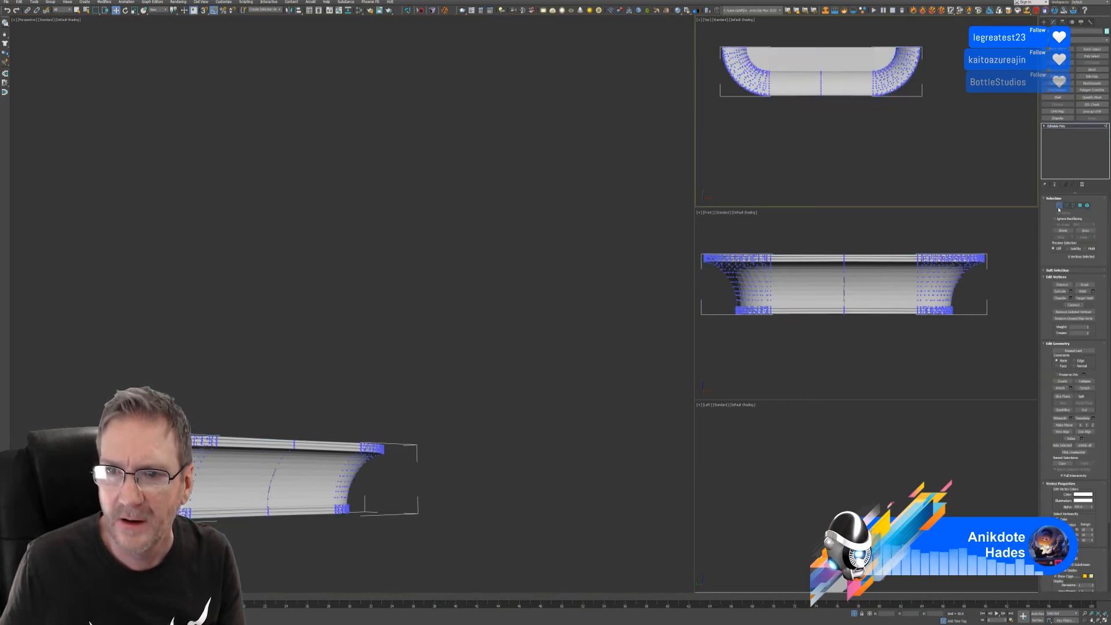
pyautogui.scroll(2, 836, 284)
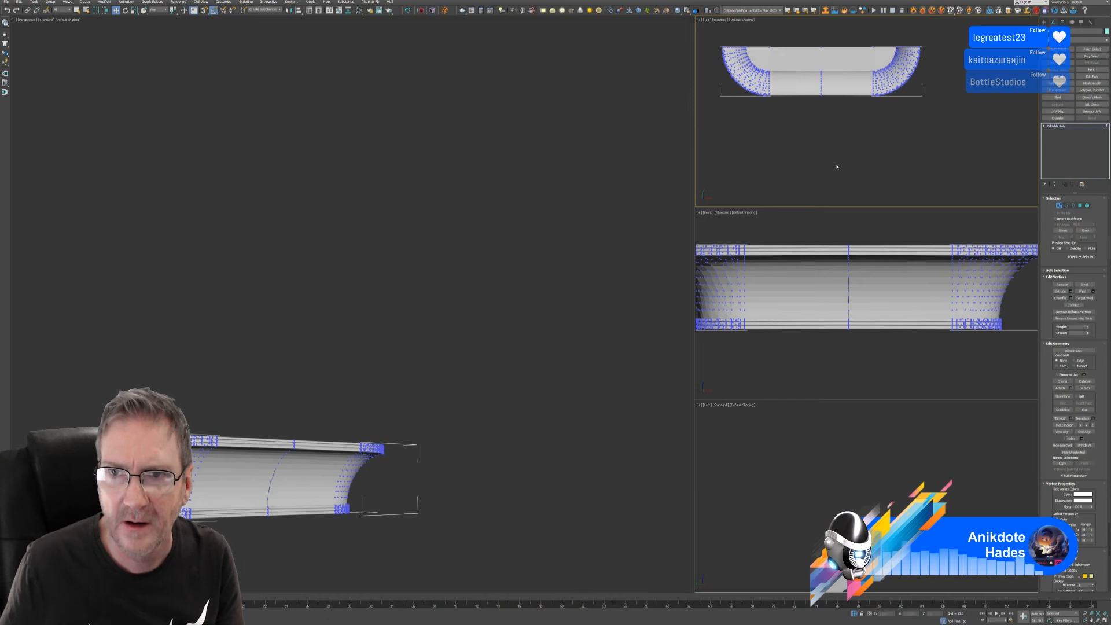
# Step: Select the coincident vertices where the centre seam meets the moulding's top edge and weld them using the Weld settings
pyautogui.moveTo(392, 381)
pyautogui.keyDown('alt'); pyautogui.mouseDown(button='middle')
pyautogui.moveTo(337, 391)
pyautogui.moveTo(382, 391)
pyautogui.mouseUp(button='middle'); pyautogui.keyUp('alt')
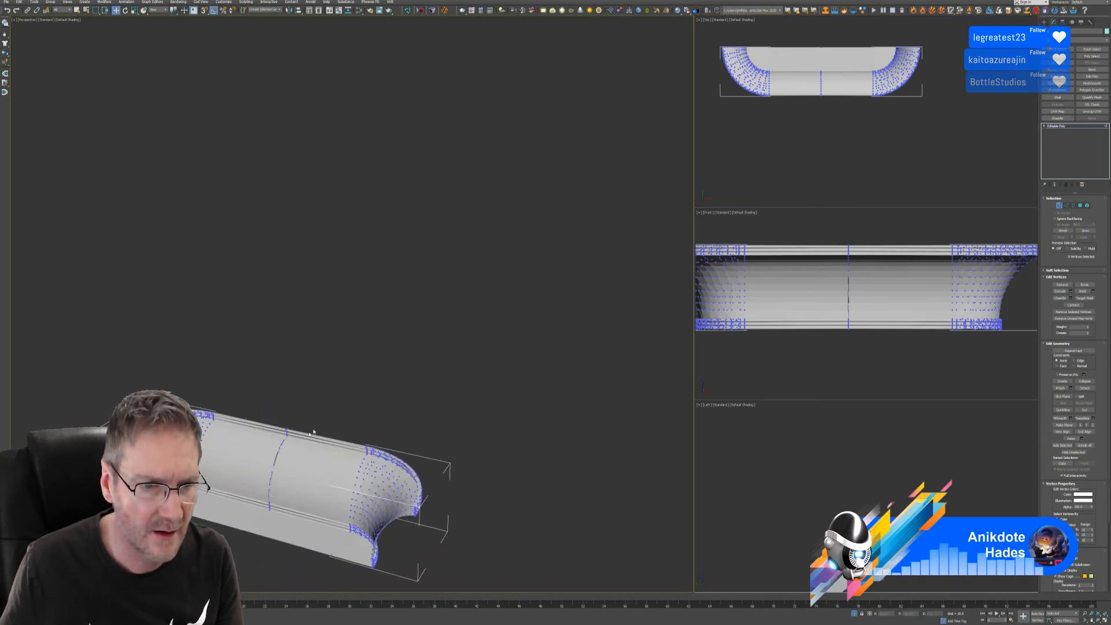
pyautogui.scroll(5, 313, 431)
pyautogui.keyDown('alt'); pyautogui.moveTo(289, 373); pyautogui.dragTo(233, 392, button='middle'); pyautogui.keyUp('alt')
pyautogui.scroll(-7, 240, 397)
pyautogui.scroll(2, 241, 480)
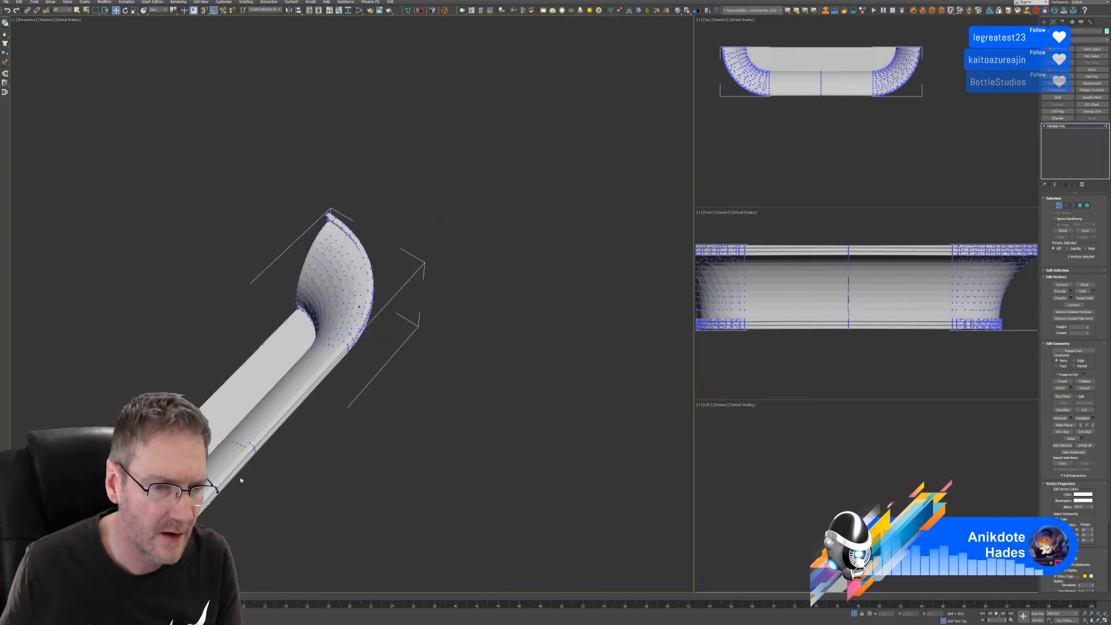
pyautogui.scroll(5, 240, 480)
pyautogui.keyDown('alt'); pyautogui.moveTo(248, 471); pyautogui.dragTo(323, 448, button='middle'); pyautogui.keyUp('alt')
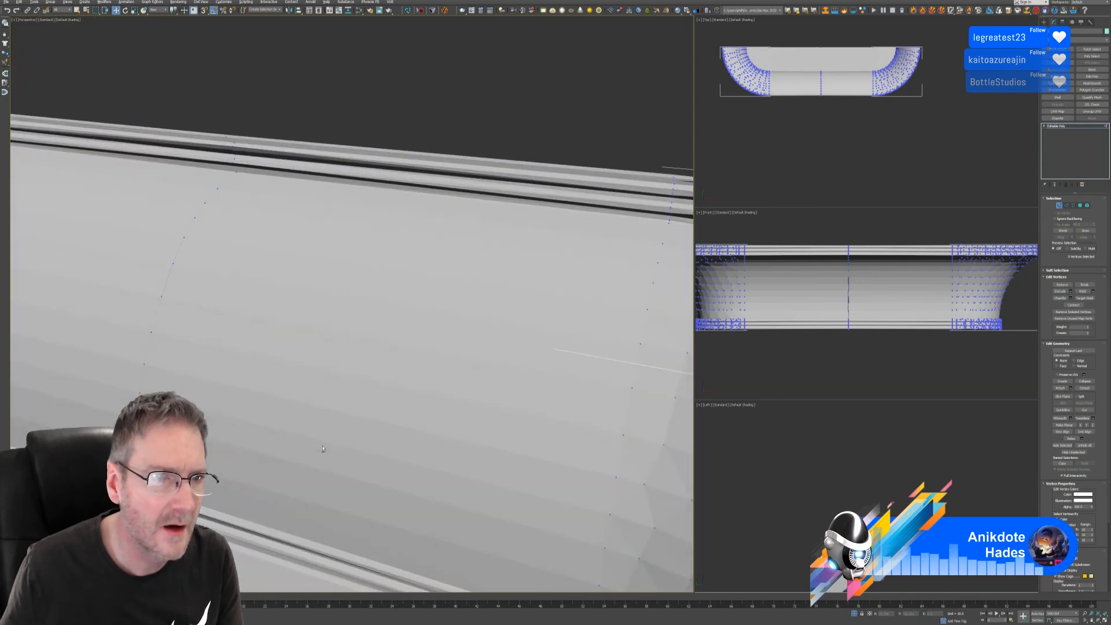
pyautogui.scroll(6, 212, 132)
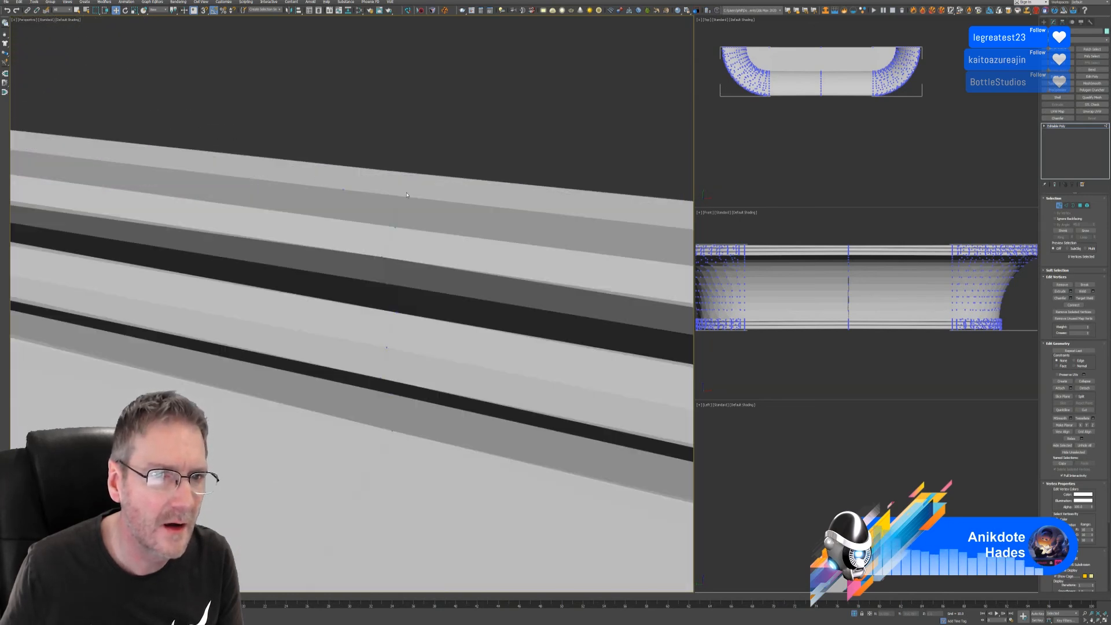
pyautogui.moveTo(377, 177); pyautogui.dragTo(376, 178)
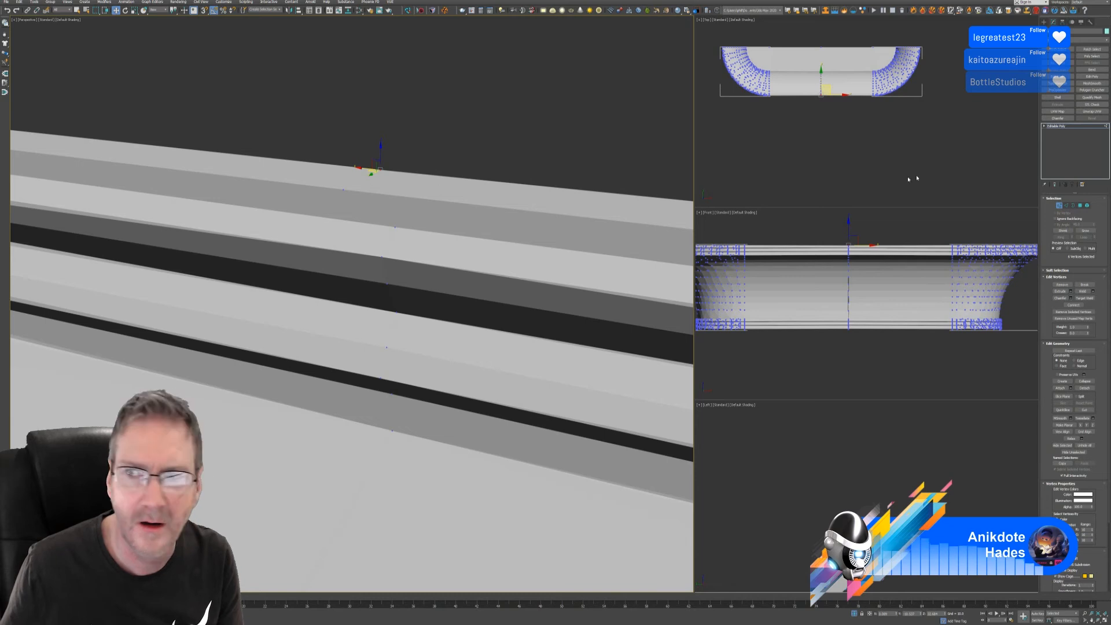
pyautogui.click(1093, 291)
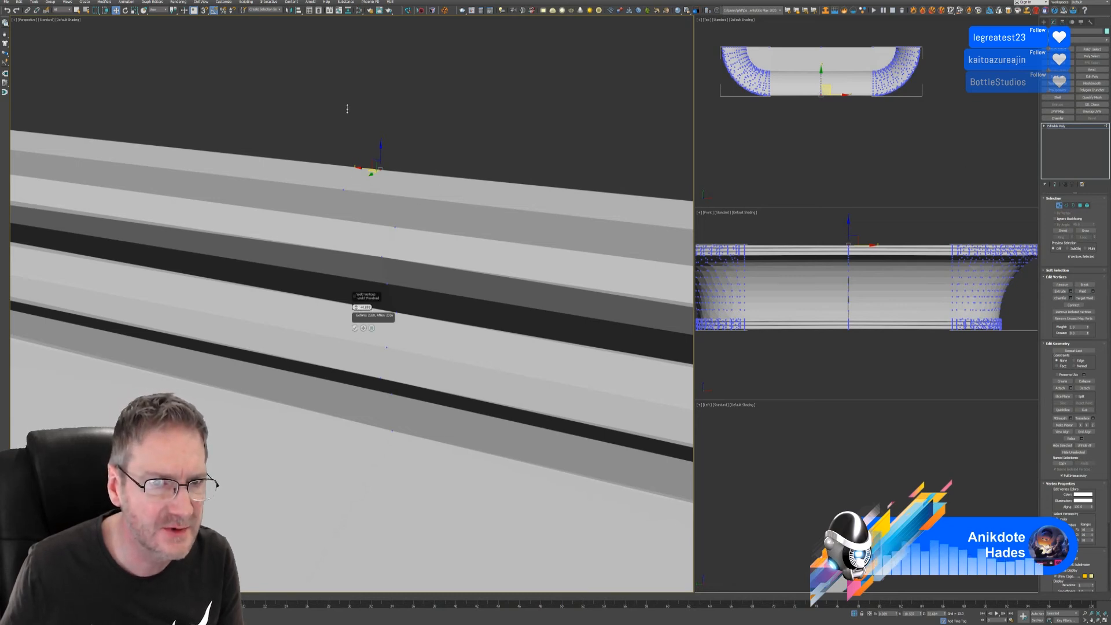
pyautogui.moveTo(347, 109); pyautogui.dragTo(419, 159)
pyautogui.click(355, 328)
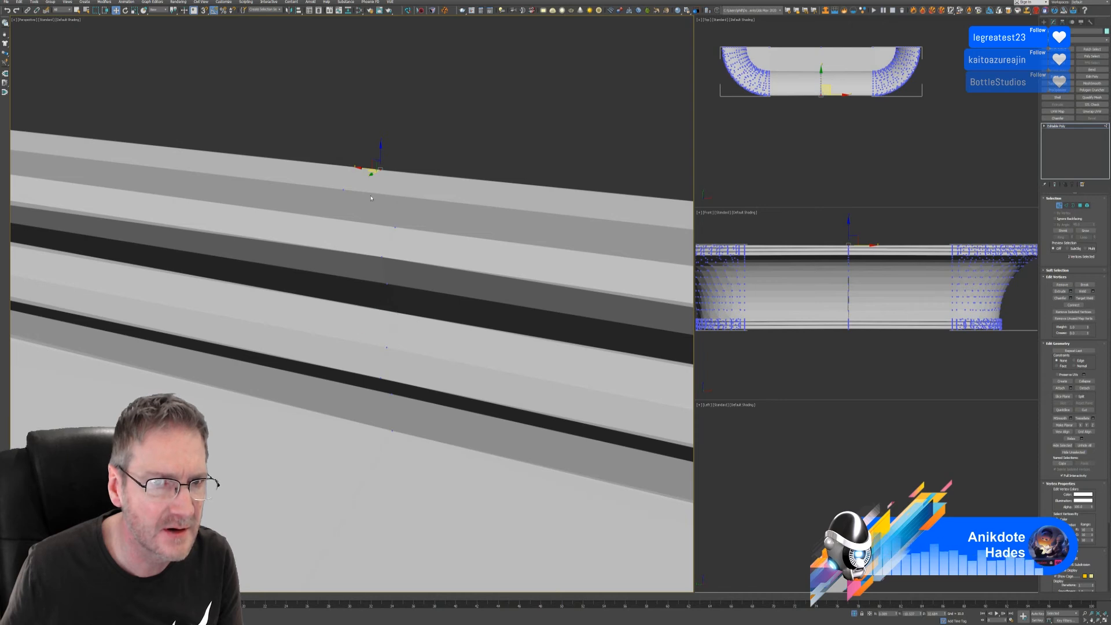
# Step: Weld the coincident centre-seam vertices on the profile edges directly below the moulding's top edge
pyautogui.click(337, 198)
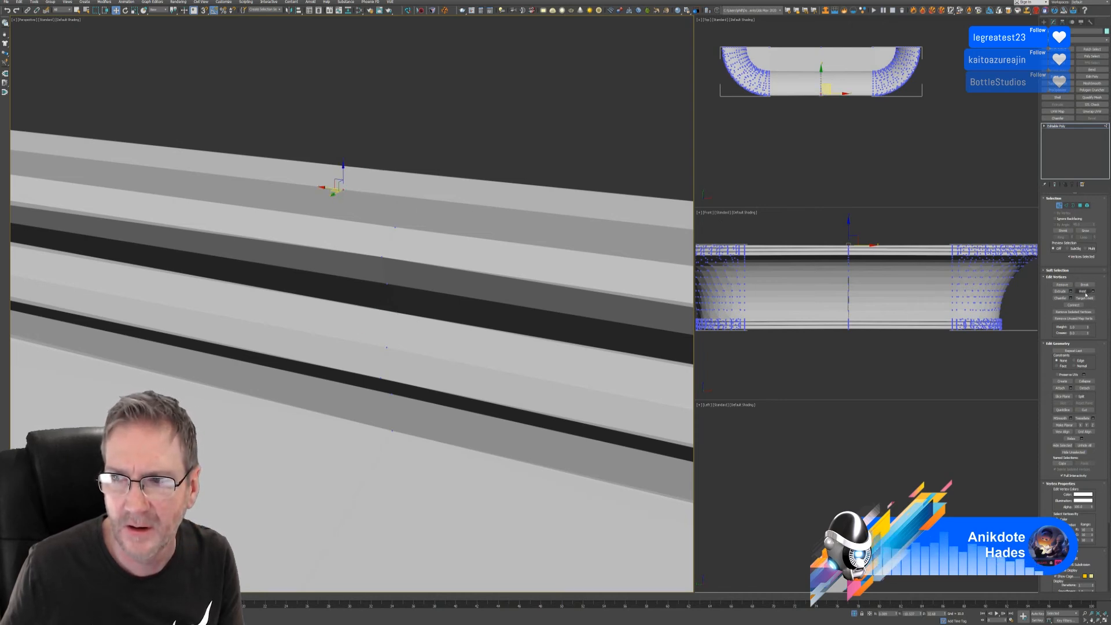
pyautogui.keyDown('alt'); pyautogui.moveTo(449, 210); pyautogui.dragTo(445, 233, button='middle'); pyautogui.keyUp('alt')
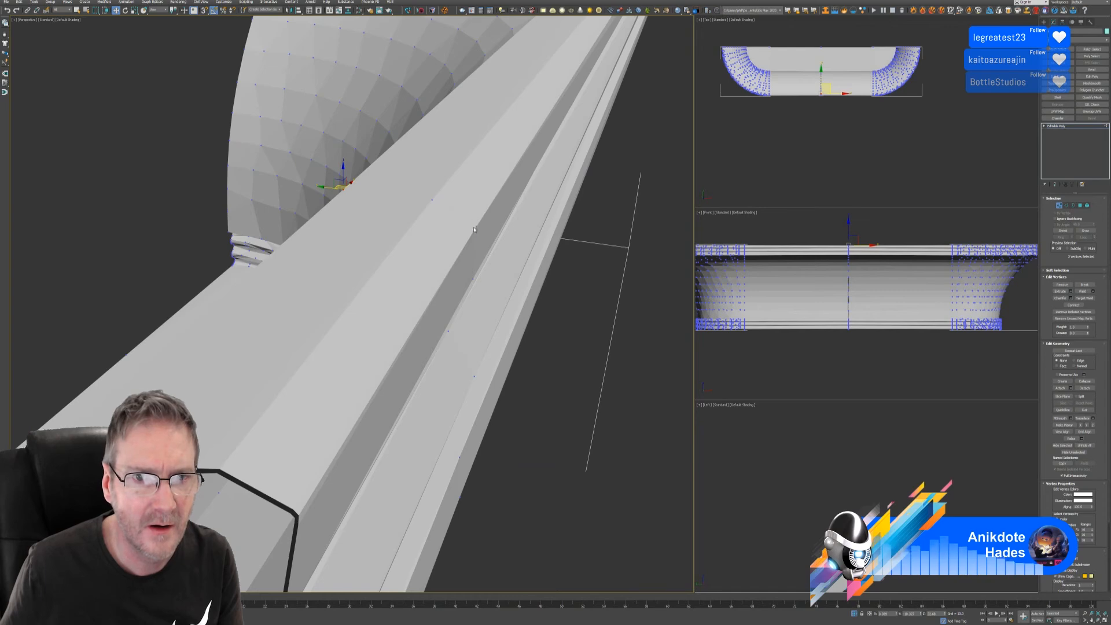
pyautogui.keyDown('alt'); pyautogui.moveTo(508, 249); pyautogui.dragTo(491, 256, button='middle'); pyautogui.keyUp('alt')
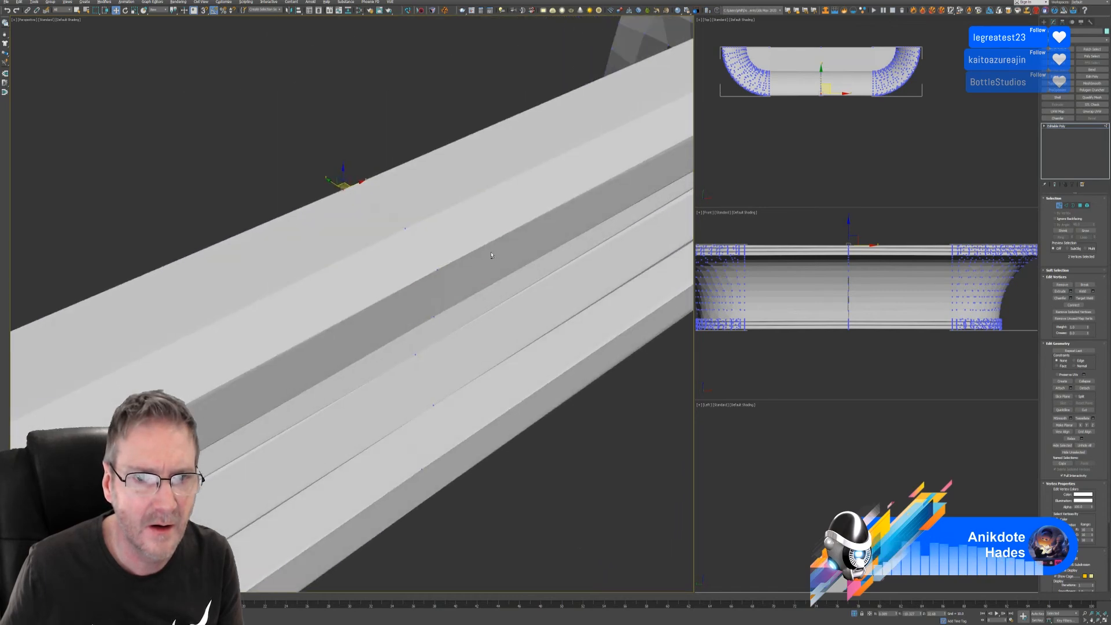
pyautogui.click(440, 270)
pyautogui.moveTo(487, 324)
pyautogui.keyDown('alt'); pyautogui.mouseDown(button='middle')
pyautogui.moveTo(515, 340)
pyautogui.moveTo(487, 324)
pyautogui.mouseUp(button='middle'); pyautogui.keyUp('alt')
pyautogui.click(1084, 284)
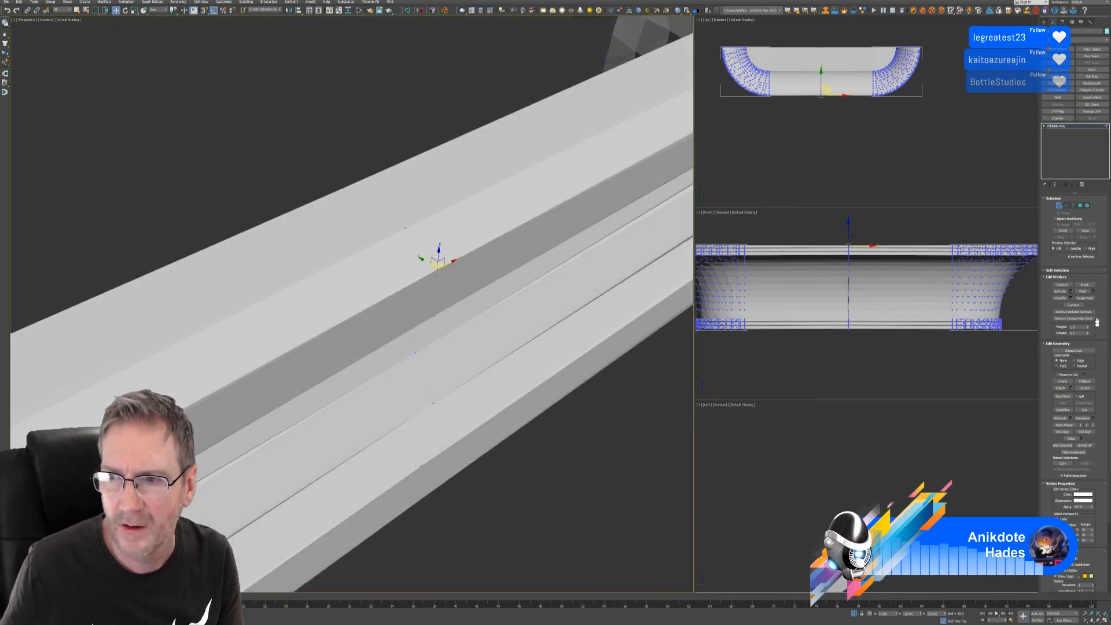
# Step: Continue down the centre seam, welding each coincident vertex pair from the dark groove through the middle moulding bands
pyautogui.click(432, 325)
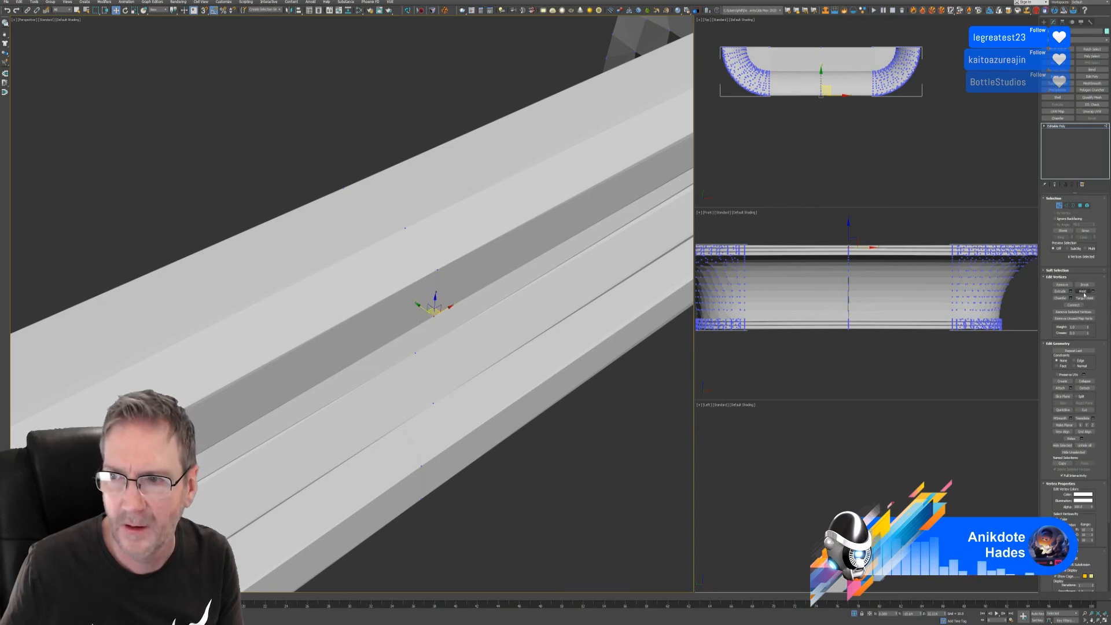
pyautogui.keyDown('alt'); pyautogui.moveTo(419, 355); pyautogui.dragTo(438, 342, button='middle'); pyautogui.keyUp('alt')
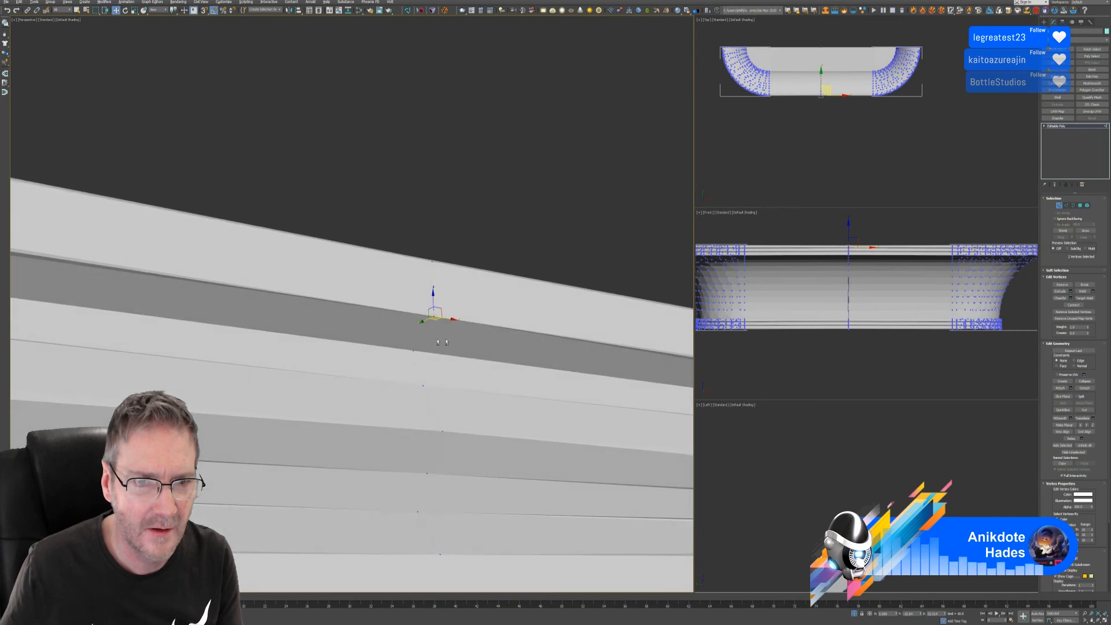
pyautogui.moveTo(411, 357); pyautogui.dragTo(410, 357)
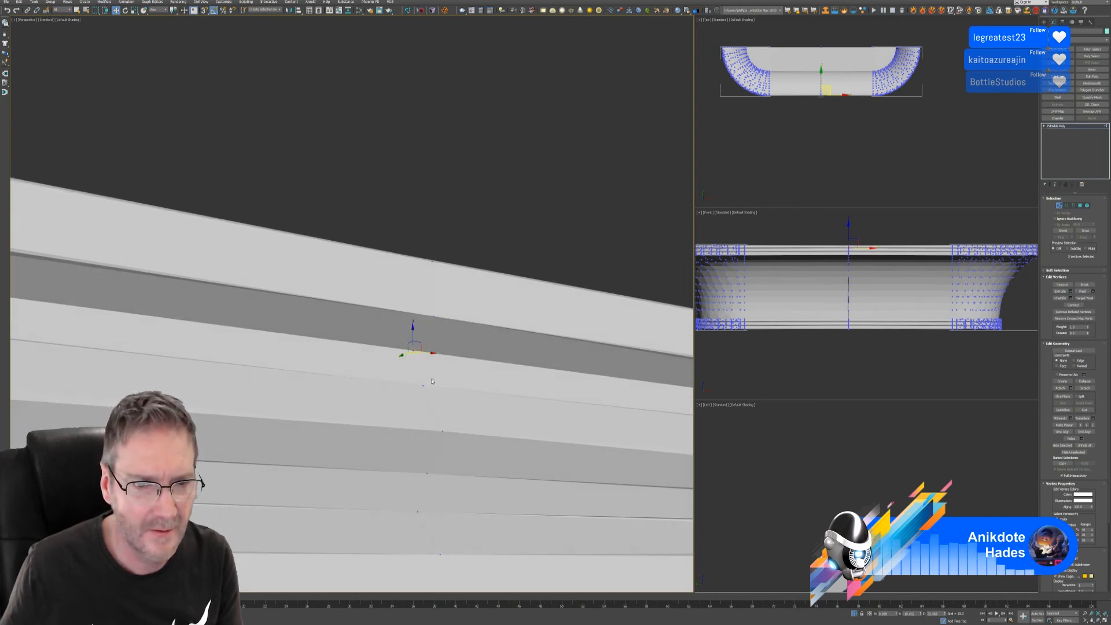
pyautogui.moveTo(431, 381); pyautogui.dragTo(422, 397)
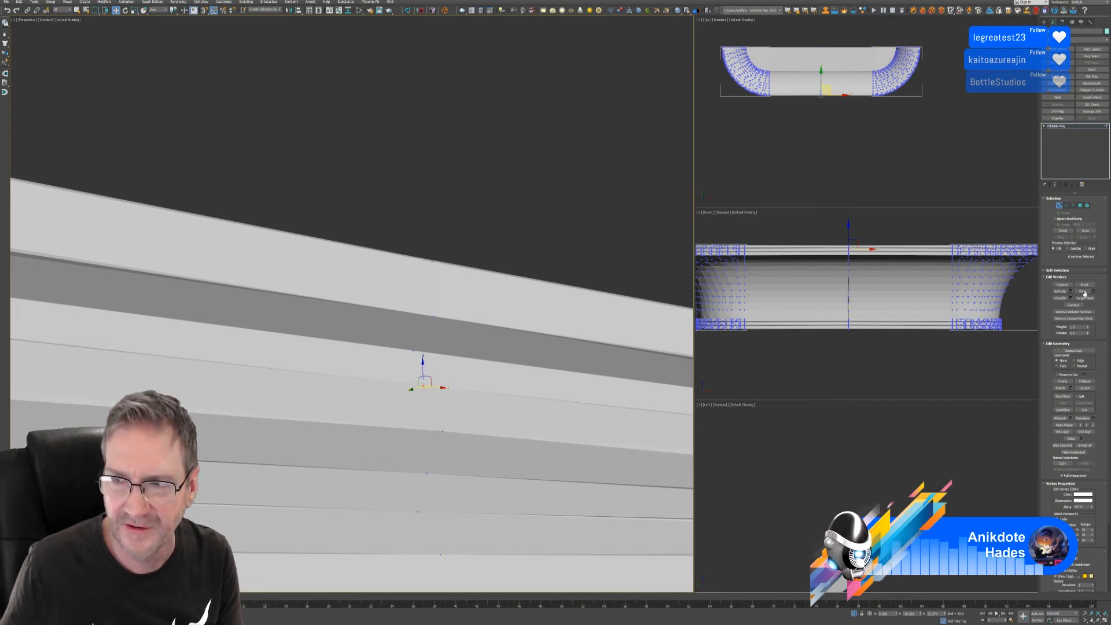
pyautogui.keyDown('alt'); pyautogui.moveTo(489, 412); pyautogui.dragTo(466, 439, button='middle'); pyautogui.keyUp('alt')
pyautogui.moveTo(446, 437); pyautogui.dragTo(439, 445)
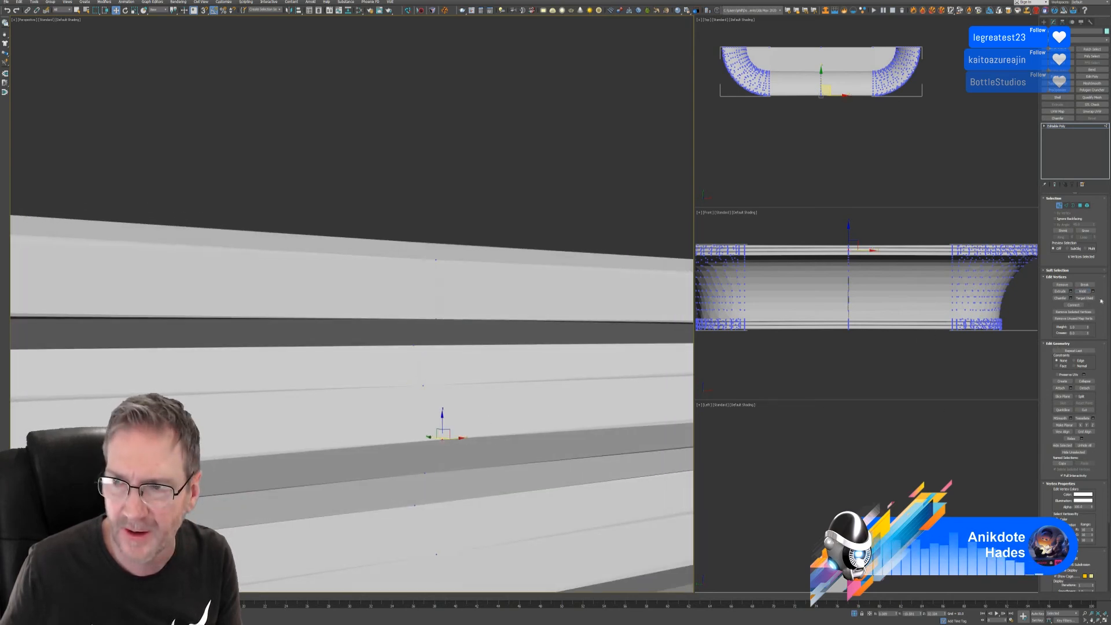
pyautogui.click(1082, 293)
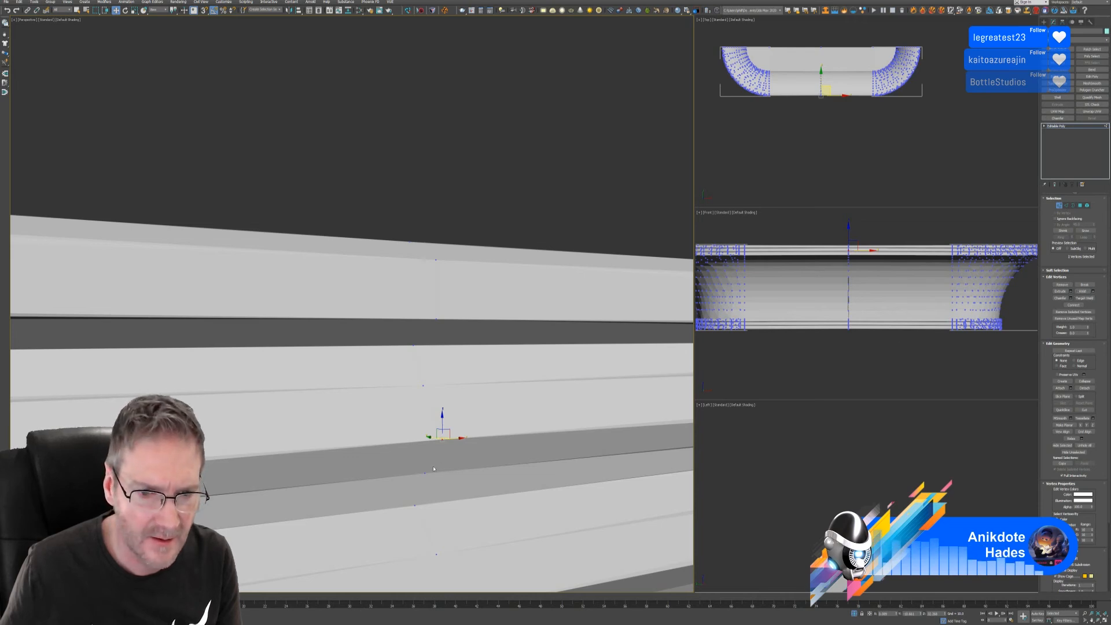
# Step: Weld the centre-seam vertex pairs on the lower bands of the upper trim, down to the band above the deep recess
pyautogui.moveTo(422, 479); pyautogui.dragTo(422, 480)
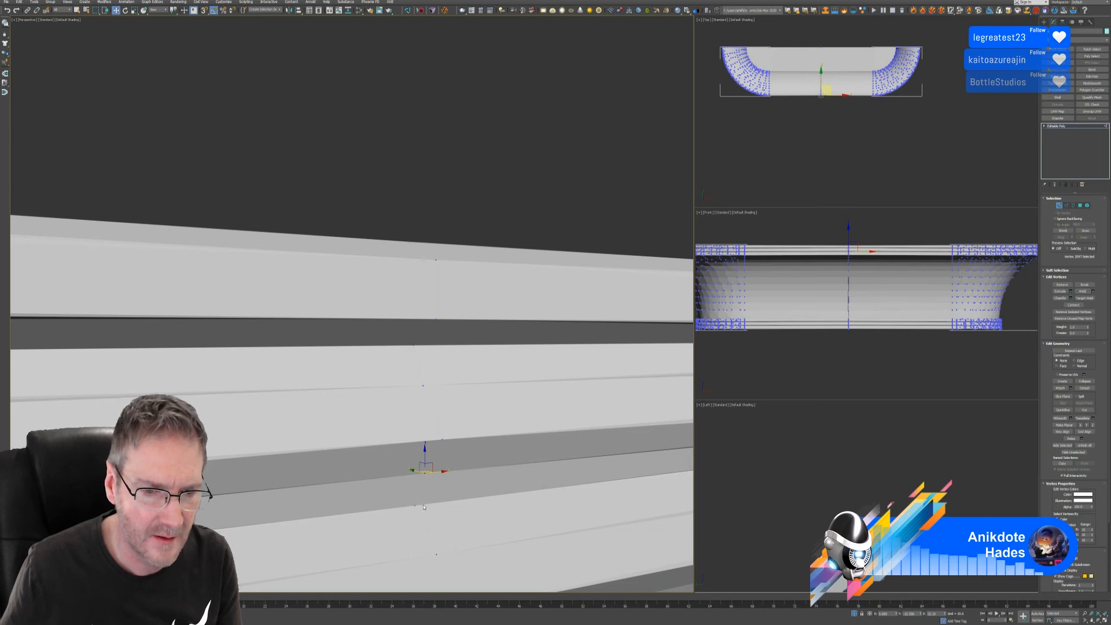
pyautogui.moveTo(412, 512); pyautogui.dragTo(412, 513)
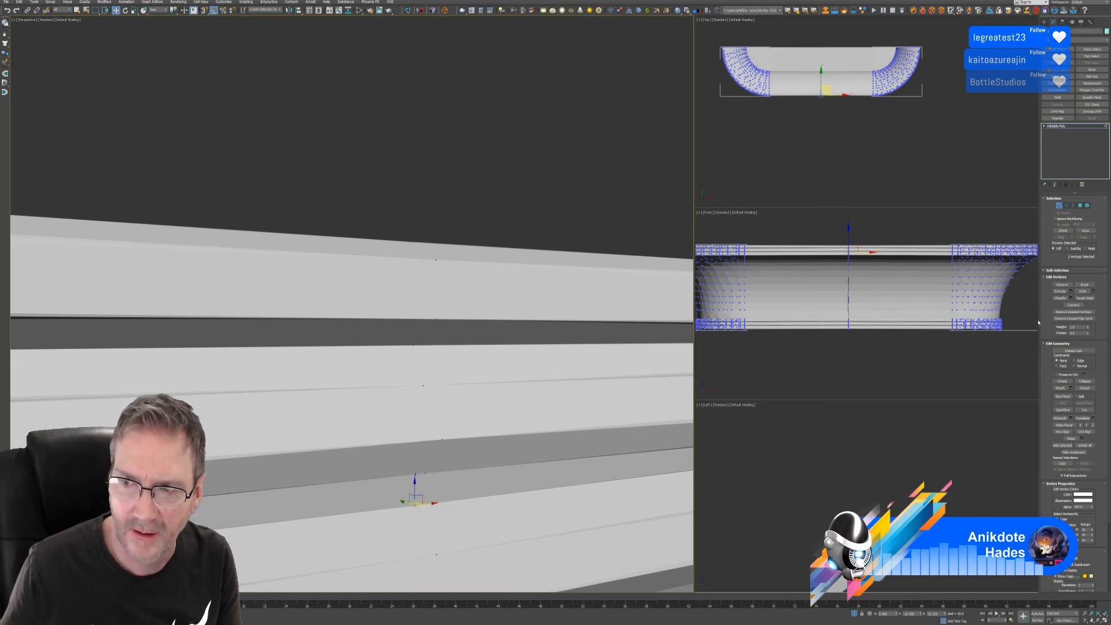
pyautogui.moveTo(526, 444); pyautogui.dragTo(508, 219, button='middle')
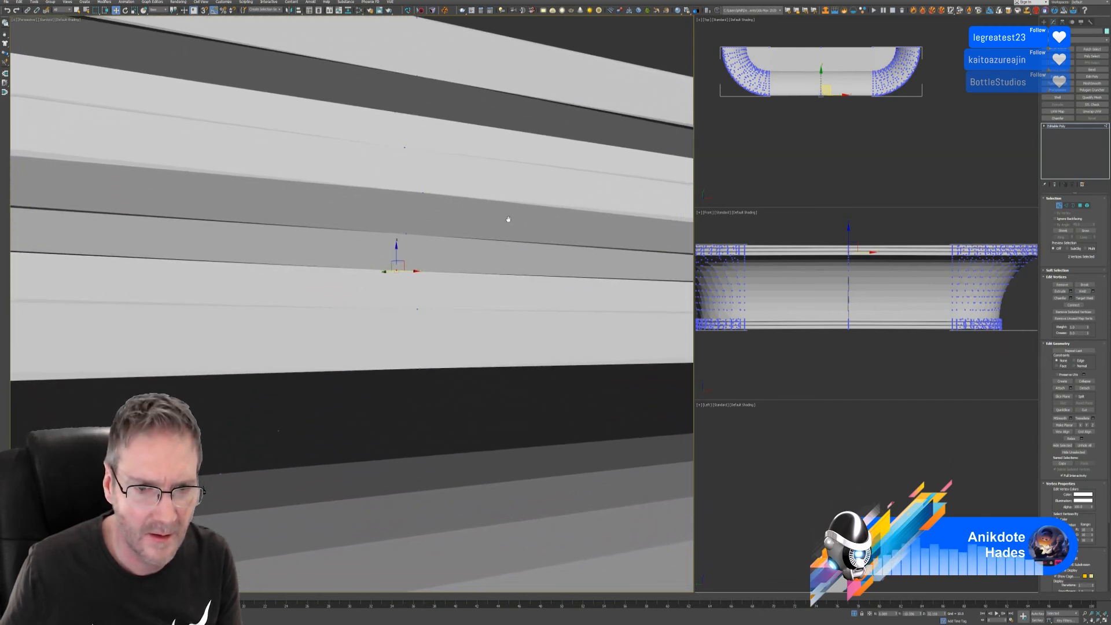
pyautogui.click(413, 313)
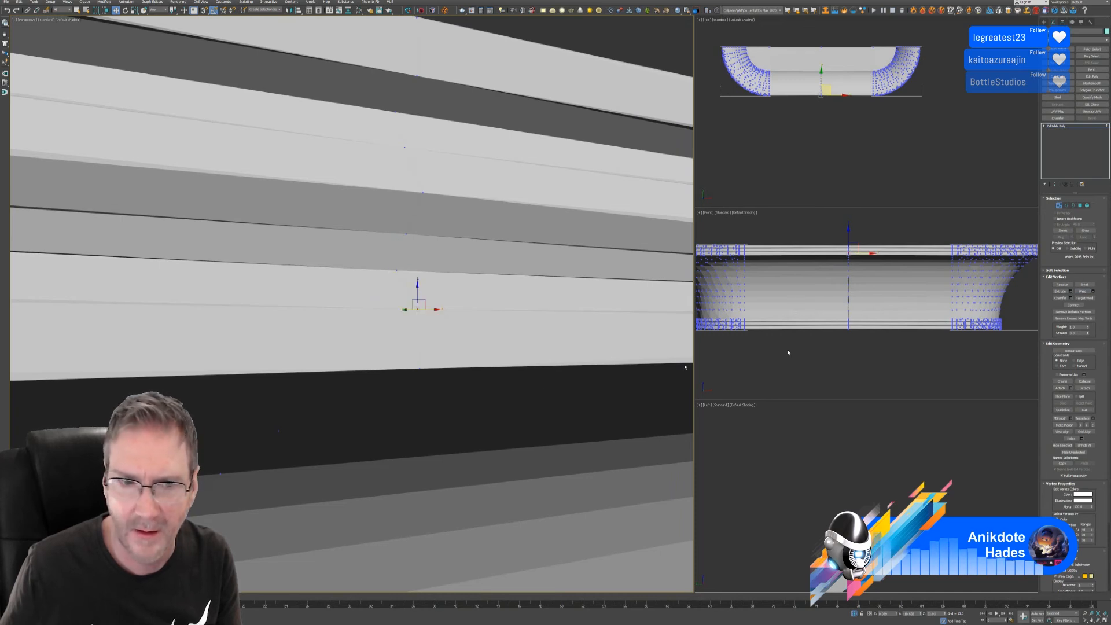
# Step: Weld the coincident centre-seam vertices on the upper and lower edges of the moulding's deep recess
pyautogui.keyDown('alt'); pyautogui.moveTo(423, 383); pyautogui.dragTo(411, 381, button='middle'); pyautogui.keyUp('alt')
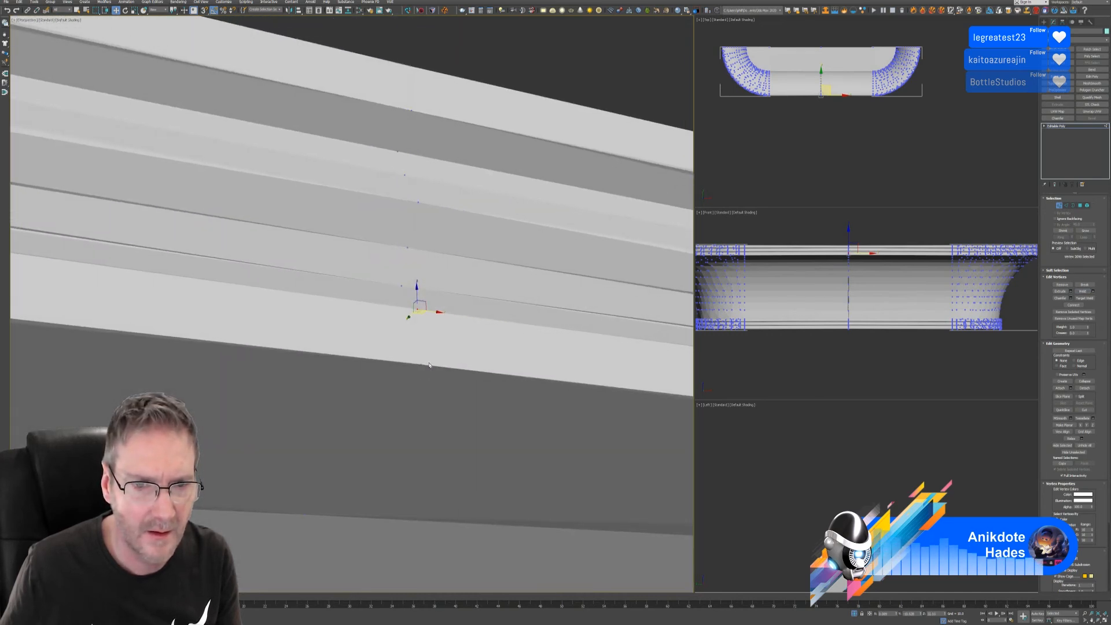
pyautogui.moveTo(412, 373); pyautogui.dragTo(412, 371)
pyautogui.click(1081, 292)
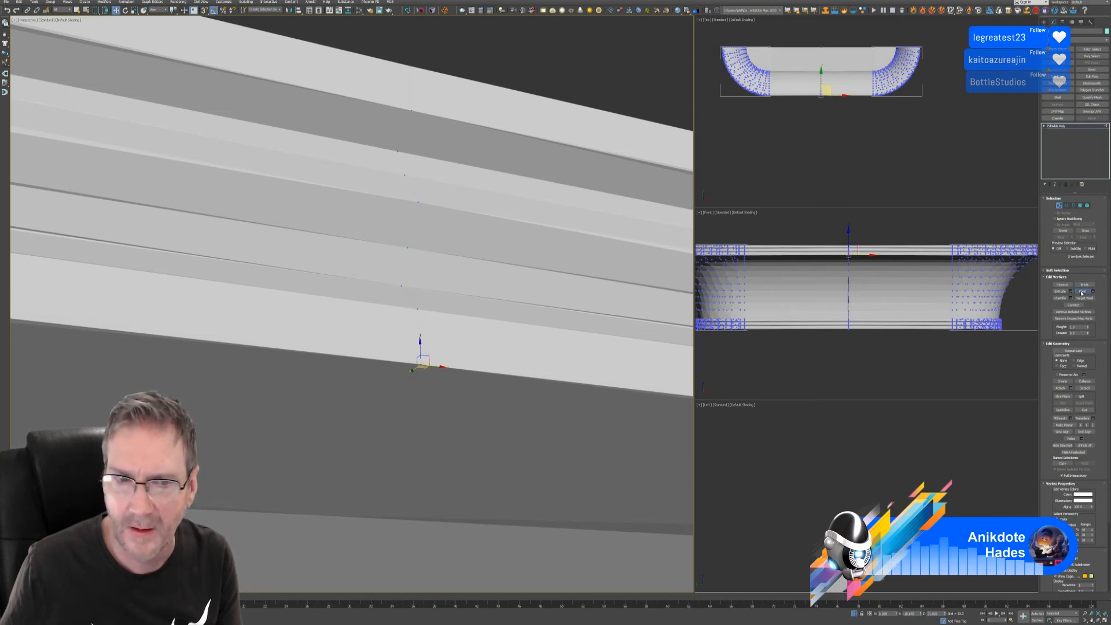
pyautogui.moveTo(447, 437); pyautogui.dragTo(458, 259, button='middle')
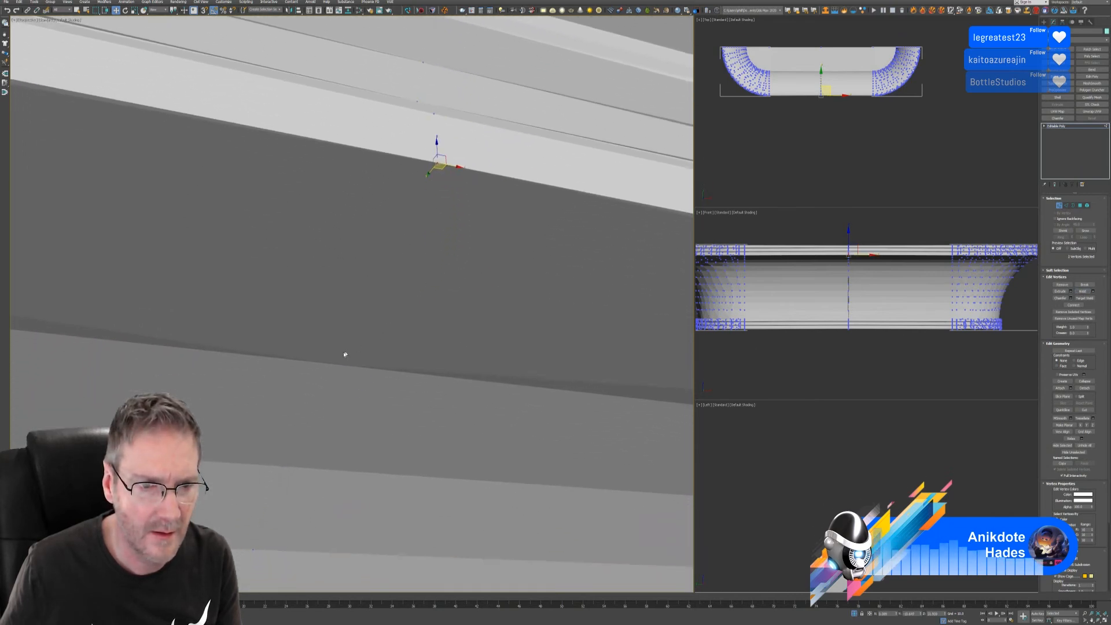
pyautogui.moveTo(328, 370); pyautogui.dragTo(331, 365)
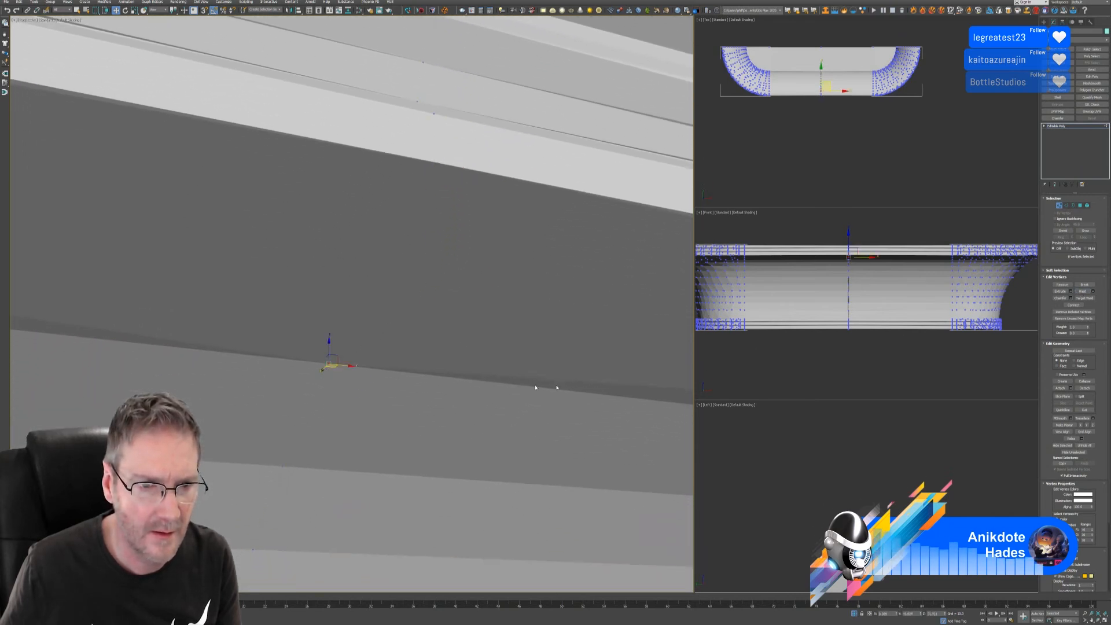
pyautogui.click(1085, 292)
# Step: Weld the coincident centre-seam vertices on the first three facet edges of the concave cove below the recess
pyautogui.moveTo(436, 437); pyautogui.dragTo(451, 313, button='middle')
pyautogui.click(296, 362)
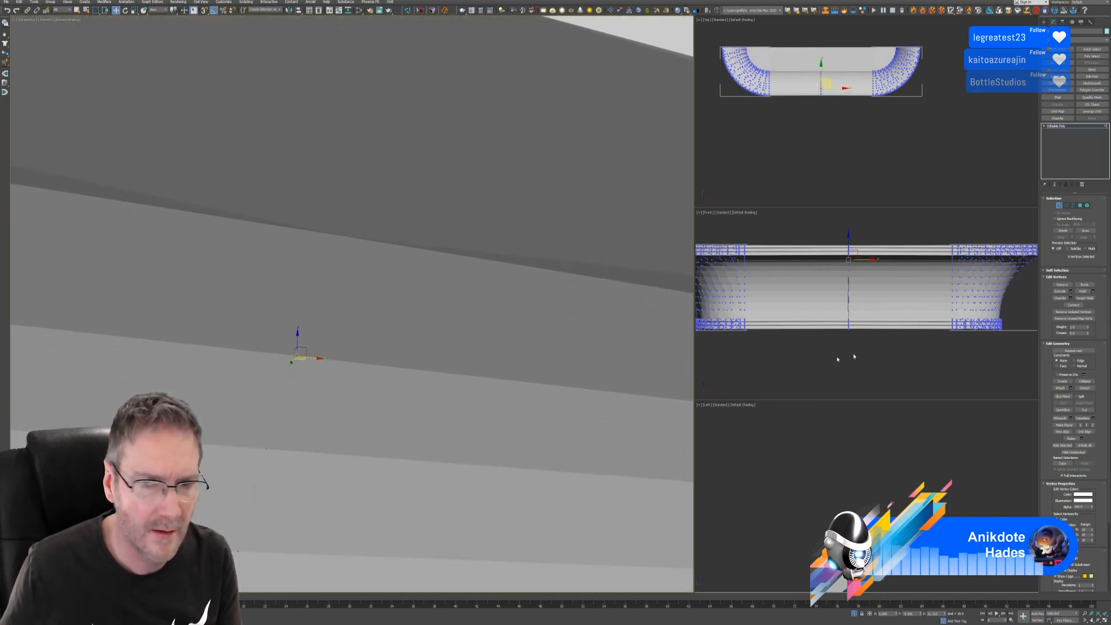
pyautogui.click(1093, 293)
pyautogui.moveTo(461, 480); pyautogui.dragTo(471, 317, button='middle')
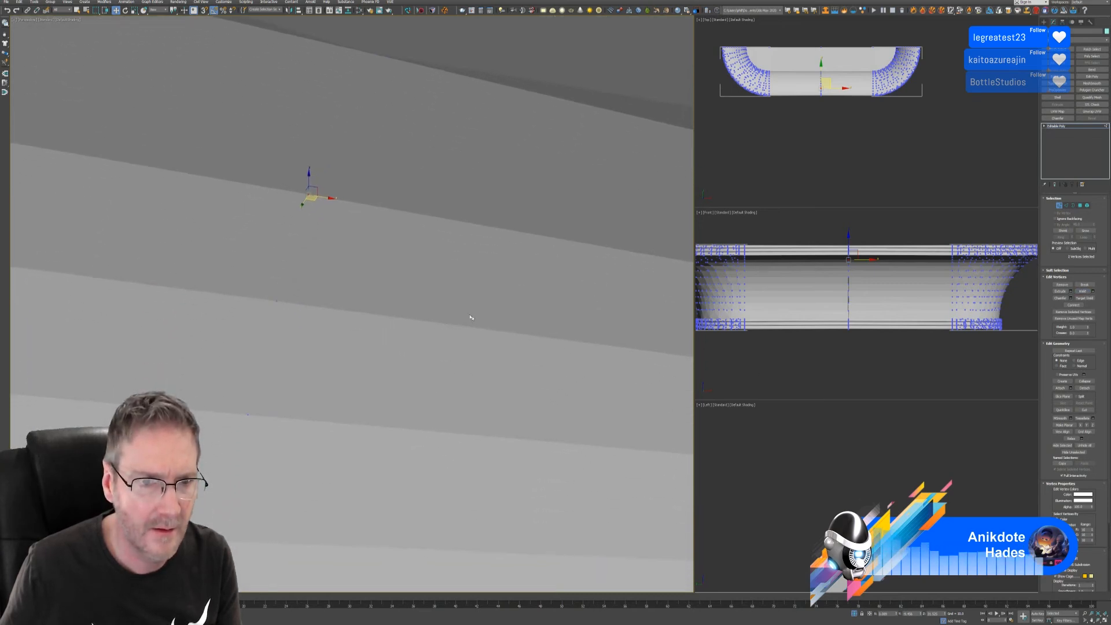
pyautogui.click(273, 311)
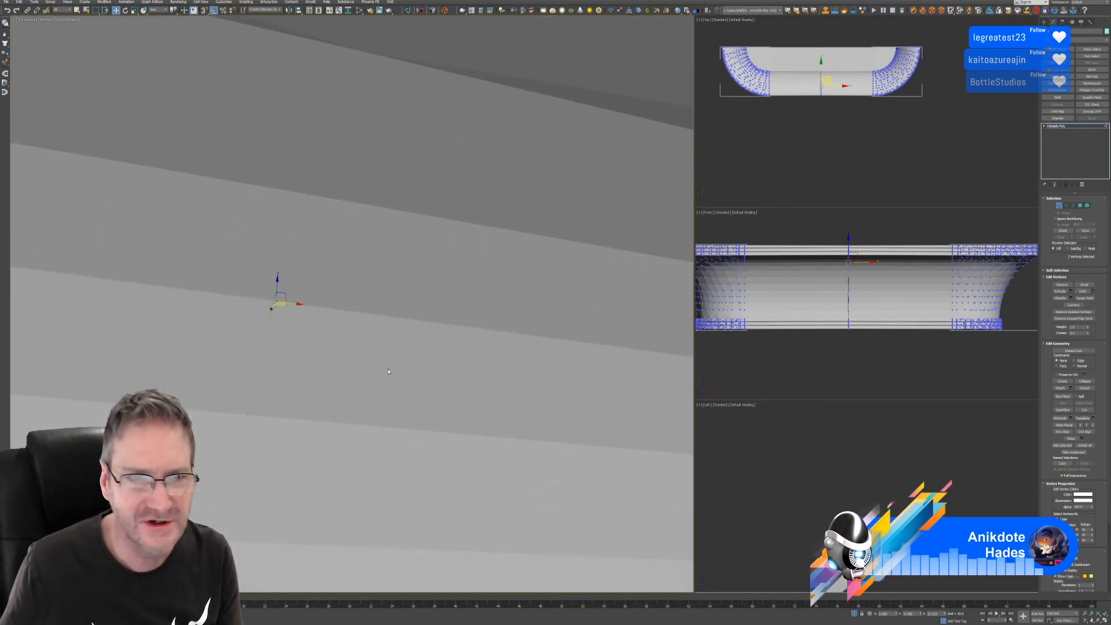
pyautogui.moveTo(389, 372); pyautogui.dragTo(412, 290, button='middle')
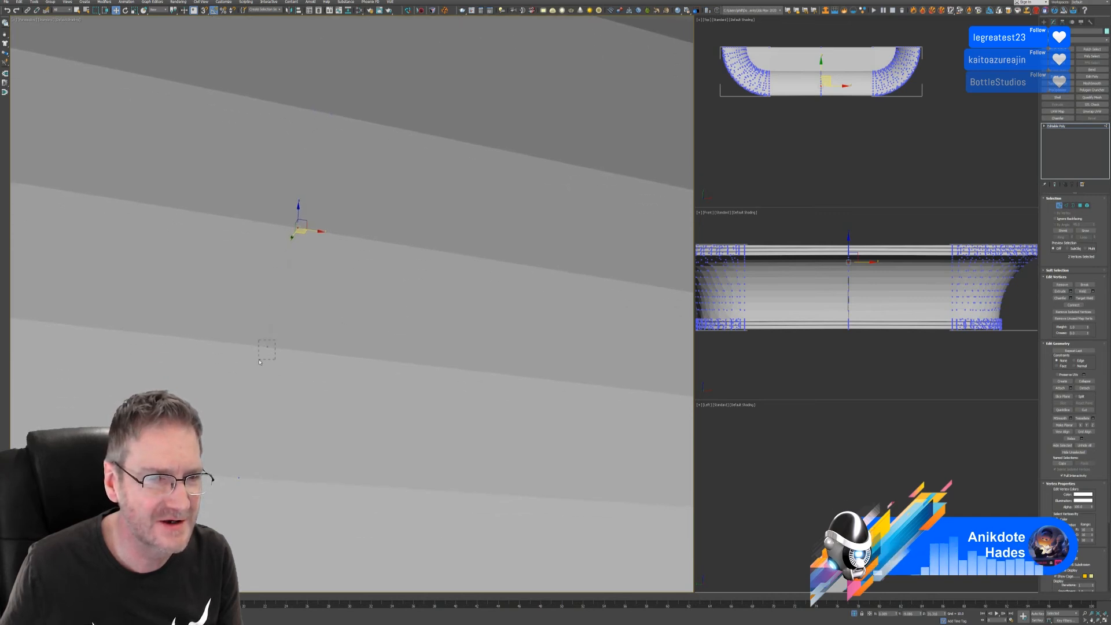
pyautogui.moveTo(264, 360); pyautogui.dragTo(263, 360)
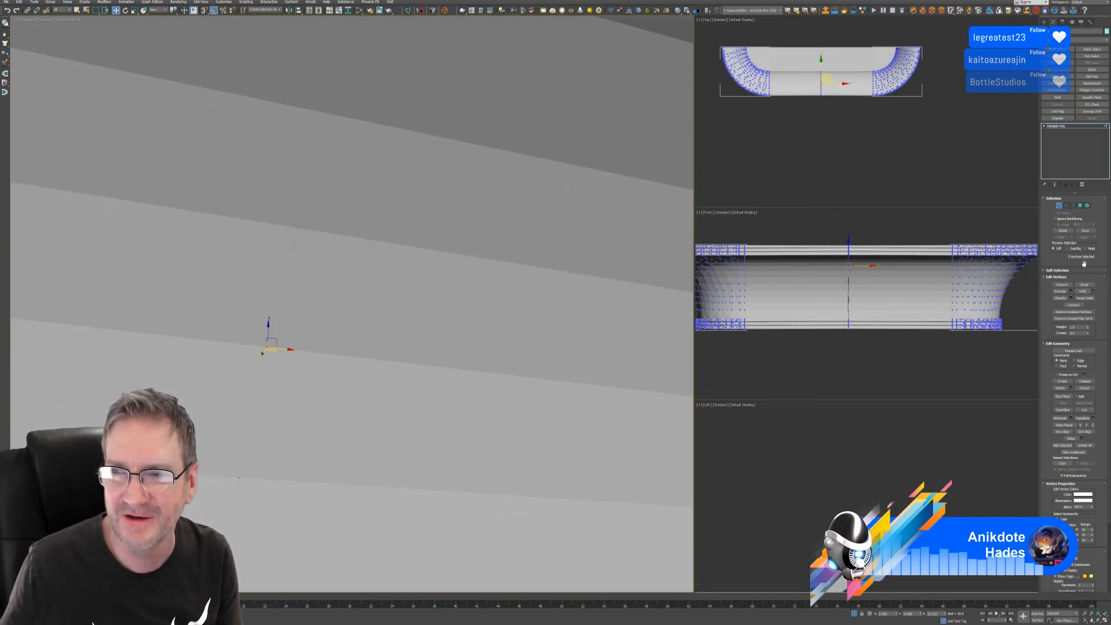
pyautogui.click(1079, 295)
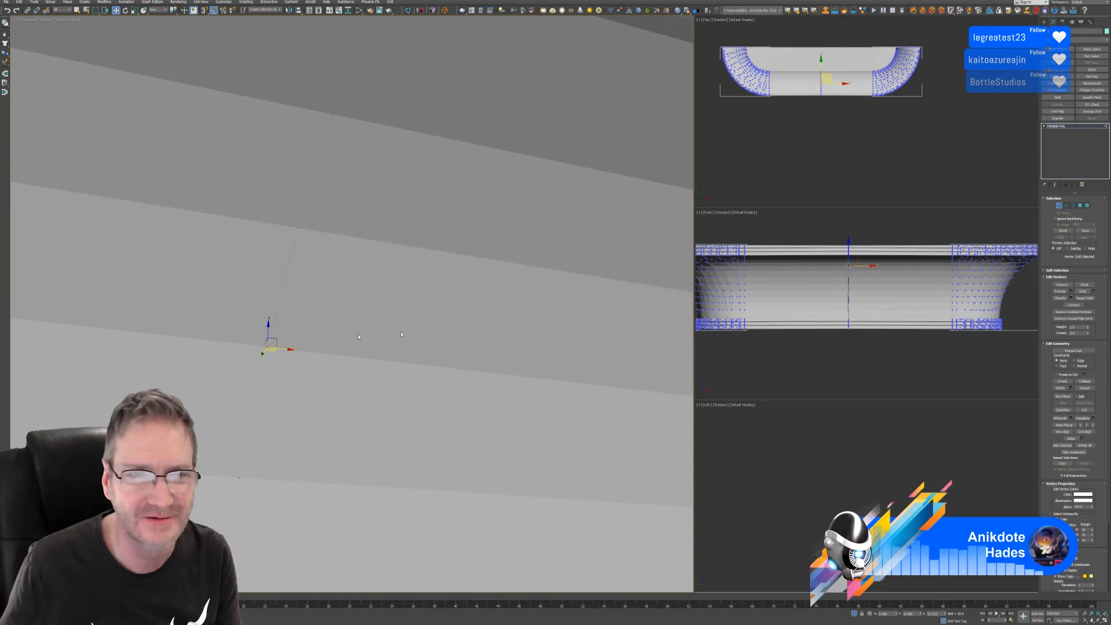
# Step: Continue down the upper half of the cove, welding the centre-seam vertex pairs on the next three facet edges
pyautogui.moveTo(313, 343); pyautogui.dragTo(322, 213, button='middle')
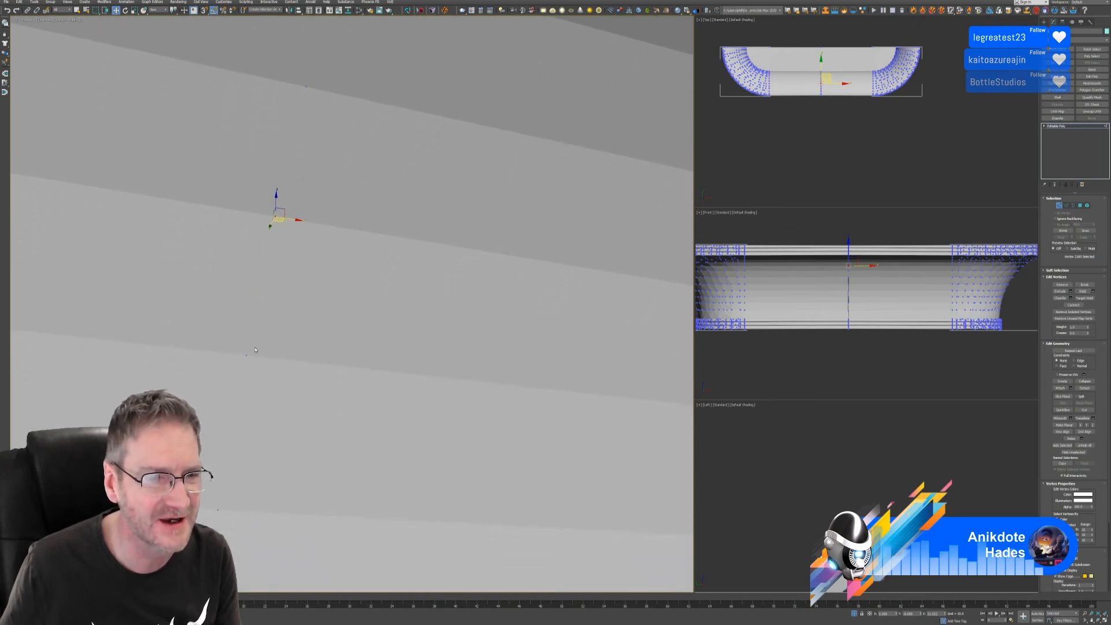
pyautogui.moveTo(239, 362); pyautogui.dragTo(238, 362)
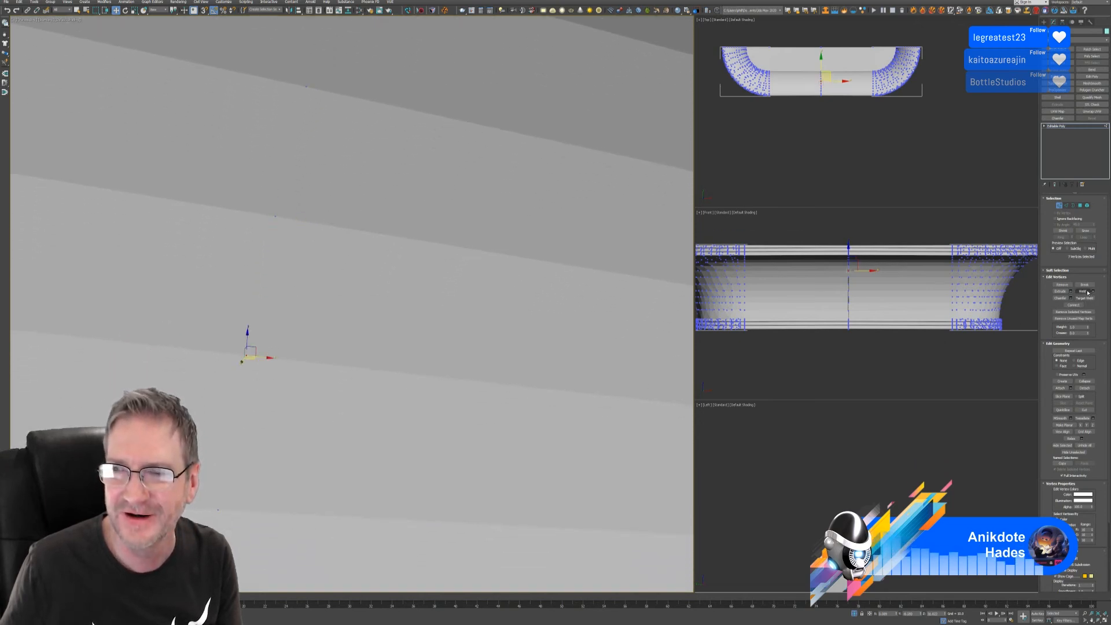
pyautogui.moveTo(317, 421); pyautogui.dragTo(343, 313, button='middle')
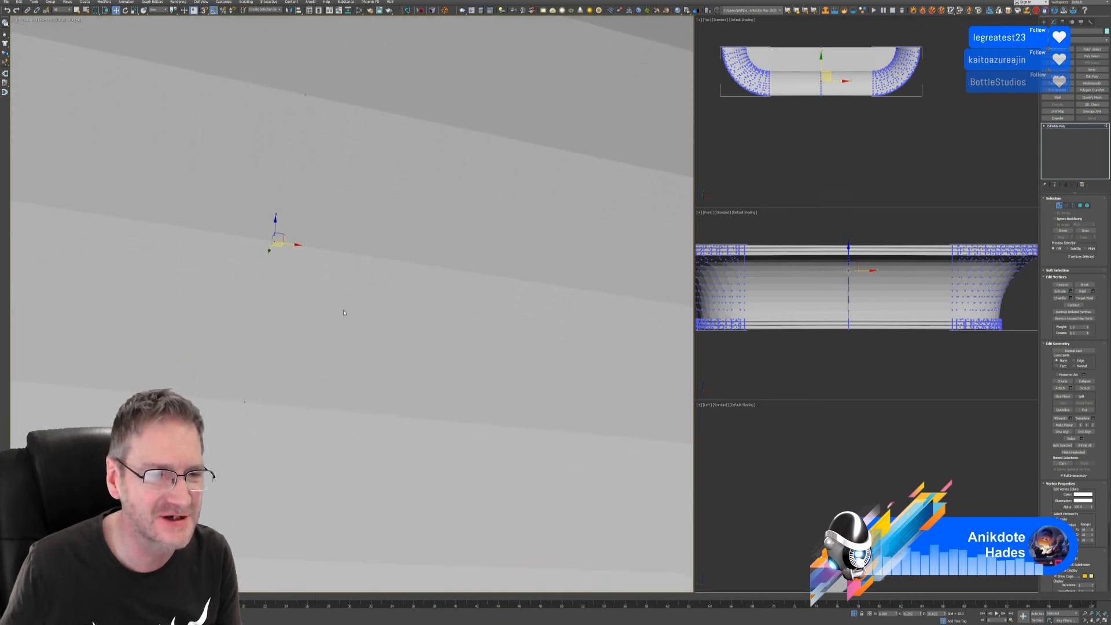
pyautogui.moveTo(245, 404); pyautogui.dragTo(245, 403)
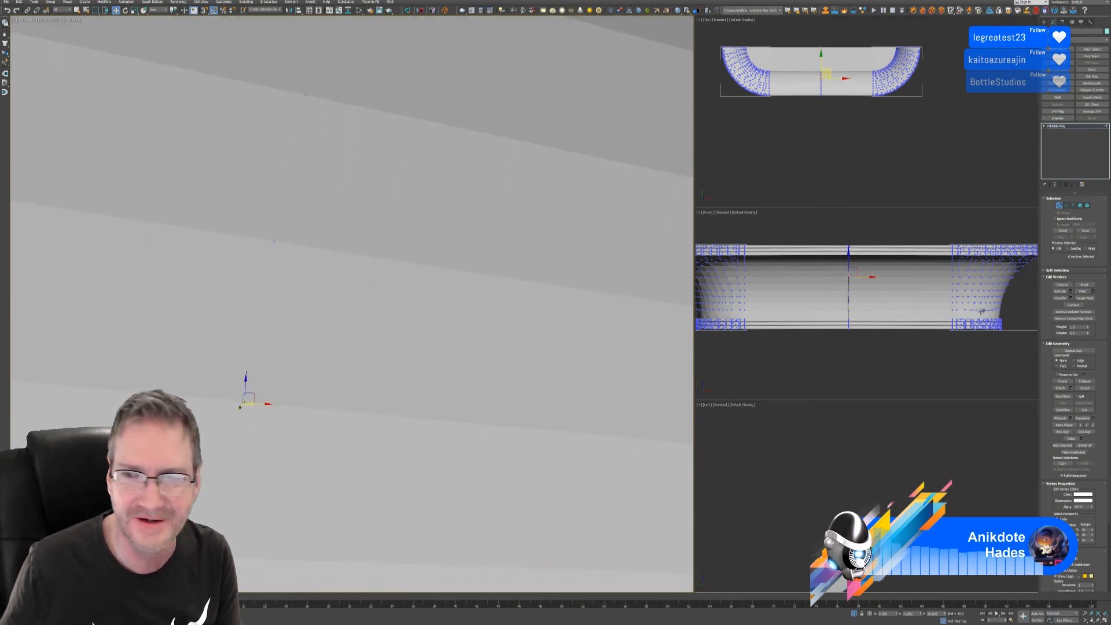
pyautogui.moveTo(339, 364); pyautogui.dragTo(374, 206, button='middle')
pyautogui.moveTo(249, 406); pyautogui.dragTo(248, 407)
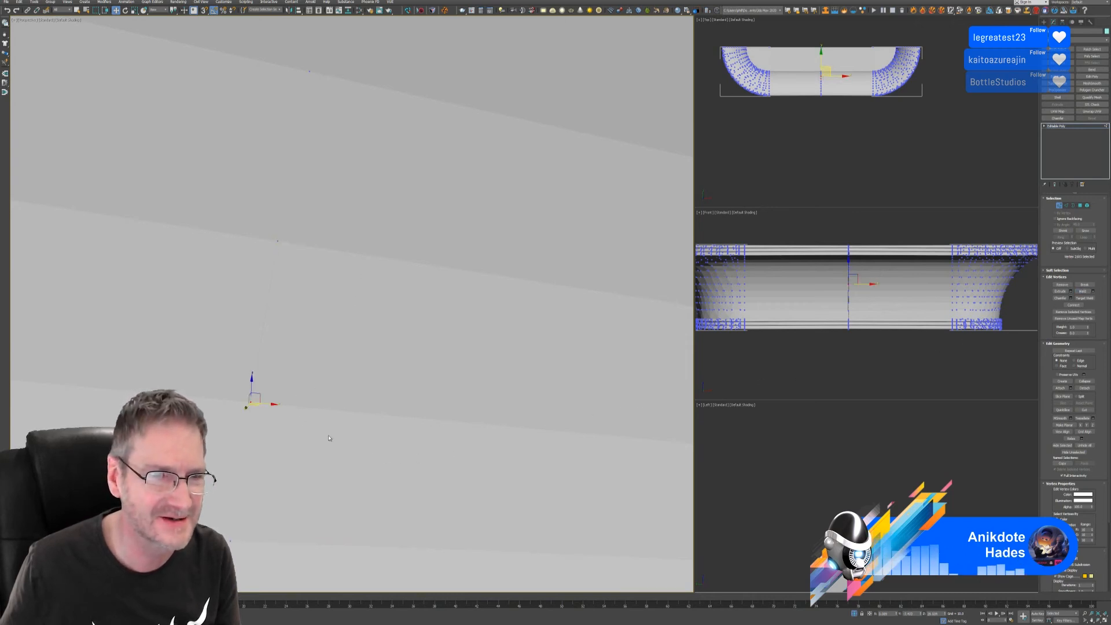
# Step: Weld the coincident centre-seam vertices on the three following facet edges in the lower half of the cove
pyautogui.moveTo(328, 438); pyautogui.dragTo(321, 261, button='middle')
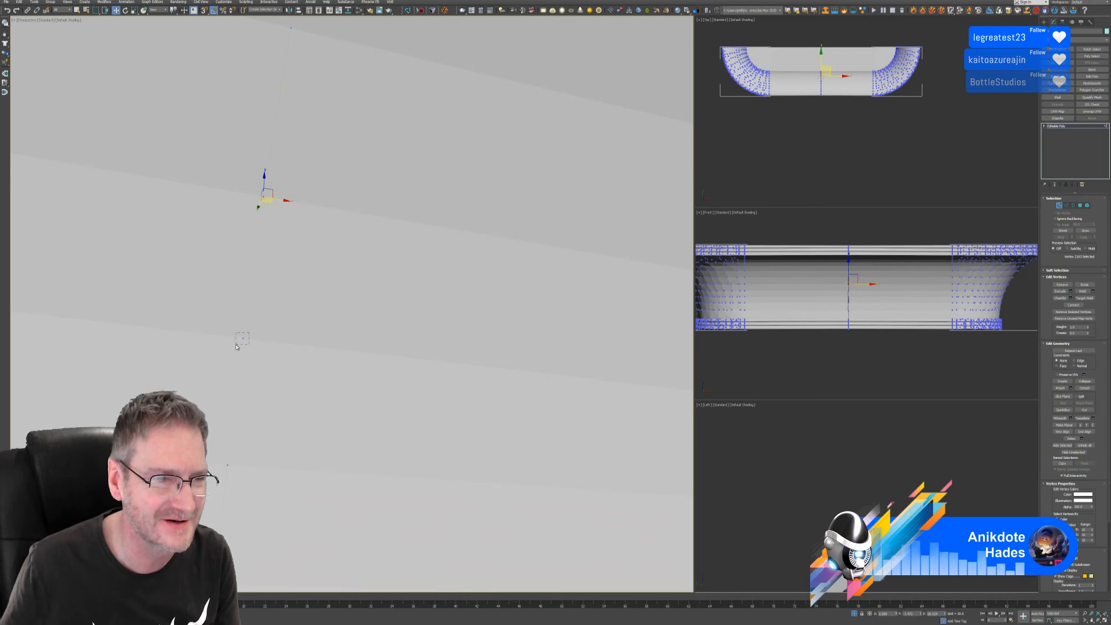
pyautogui.moveTo(237, 347); pyautogui.dragTo(237, 346)
pyautogui.click(1082, 291)
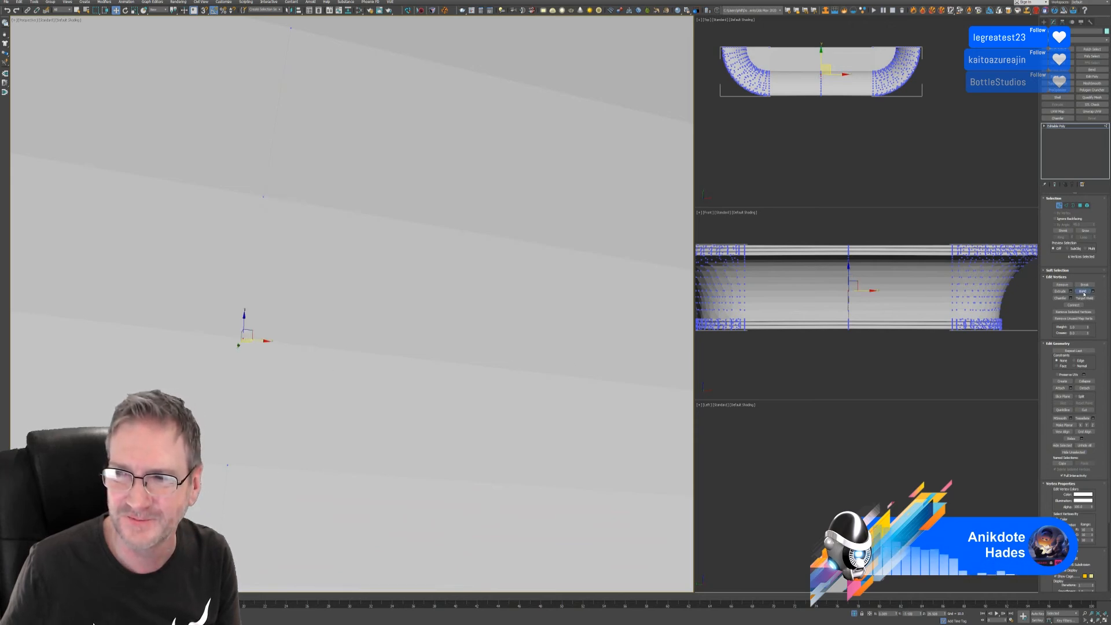
pyautogui.moveTo(342, 393); pyautogui.dragTo(362, 249, button='middle')
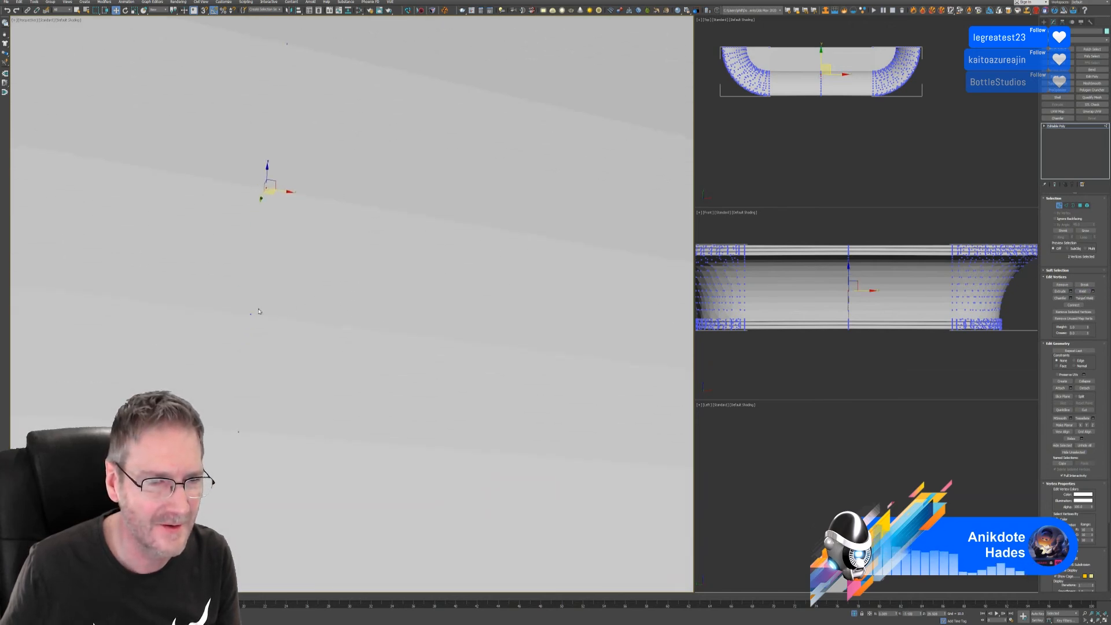
pyautogui.moveTo(259, 311); pyautogui.dragTo(246, 321)
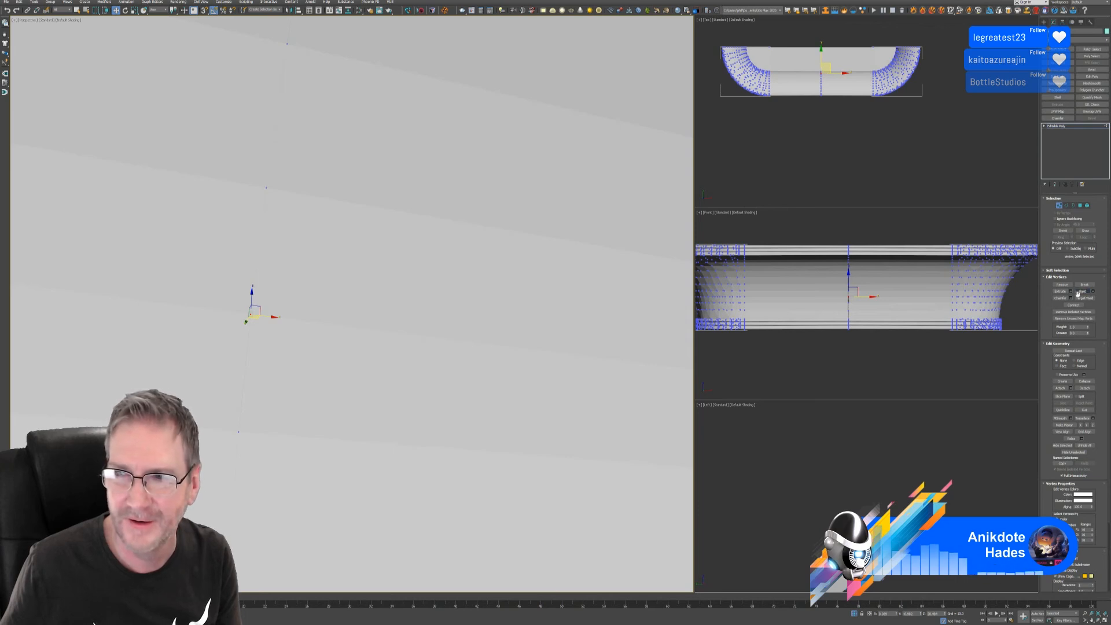
pyautogui.moveTo(380, 397); pyautogui.dragTo(399, 285, button='middle')
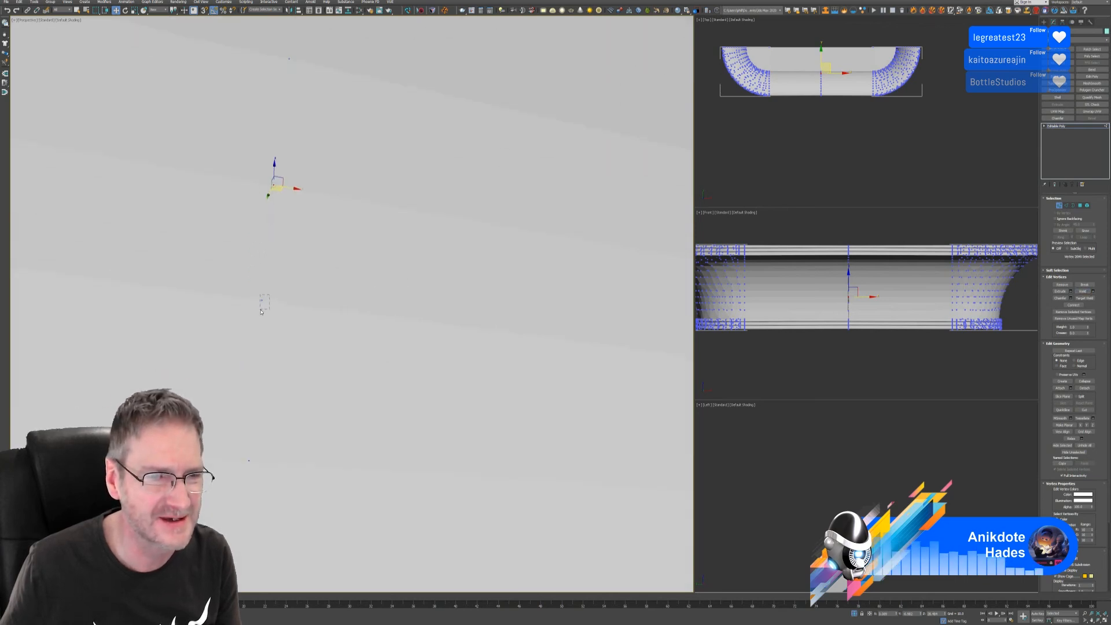
pyautogui.moveTo(261, 312); pyautogui.dragTo(261, 313)
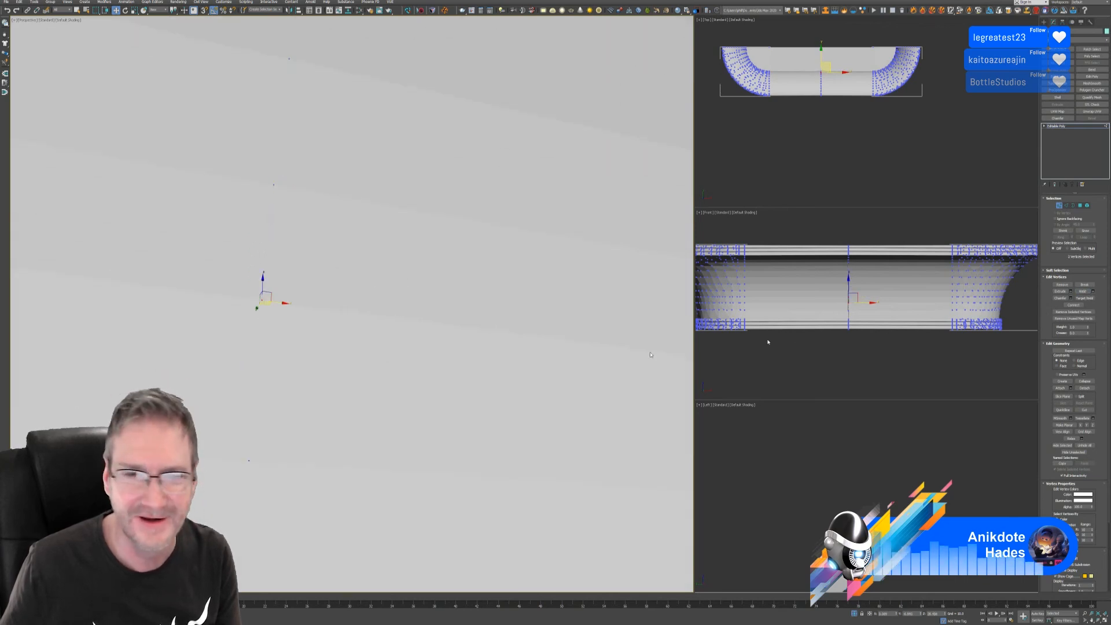
# Step: Weld the cove's last centre-seam vertex pairs, down to where the cove meets the lower trim
pyautogui.moveTo(366, 366); pyautogui.dragTo(400, 239, button='middle')
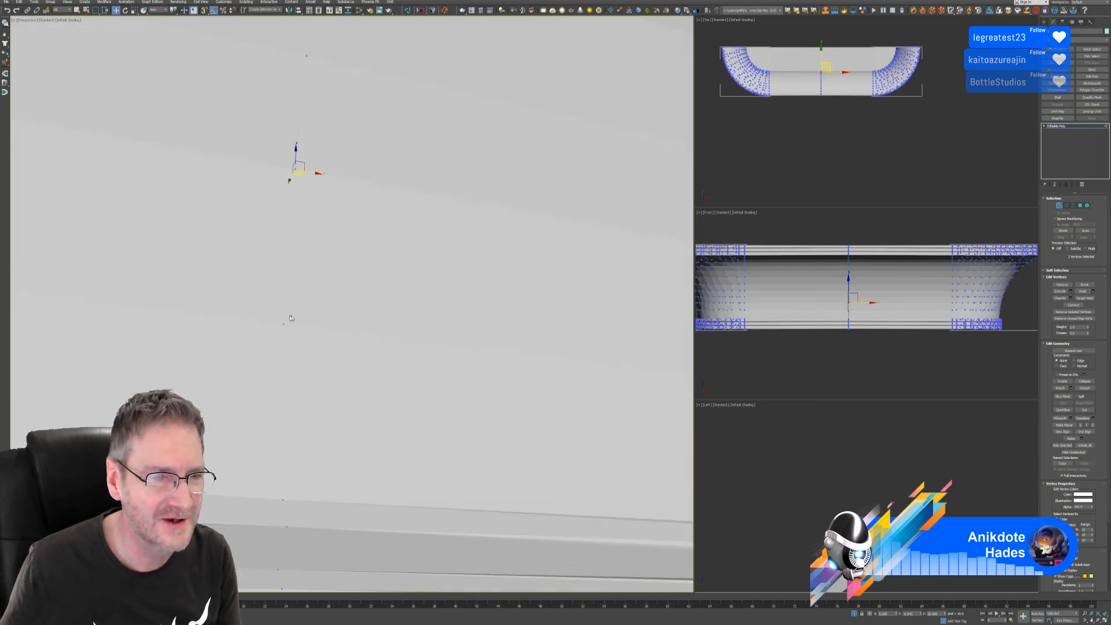
pyautogui.moveTo(280, 333); pyautogui.dragTo(280, 333)
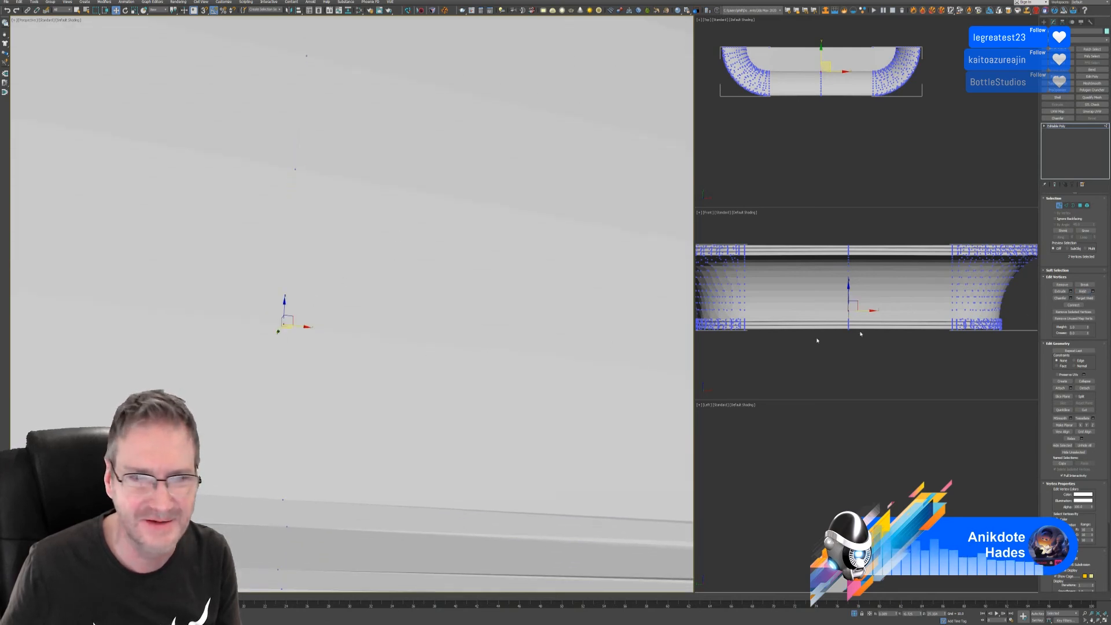
pyautogui.moveTo(405, 399); pyautogui.dragTo(413, 282, button='middle')
pyautogui.keyDown('alt'); pyautogui.moveTo(338, 344); pyautogui.dragTo(313, 367, button='middle'); pyautogui.keyUp('alt')
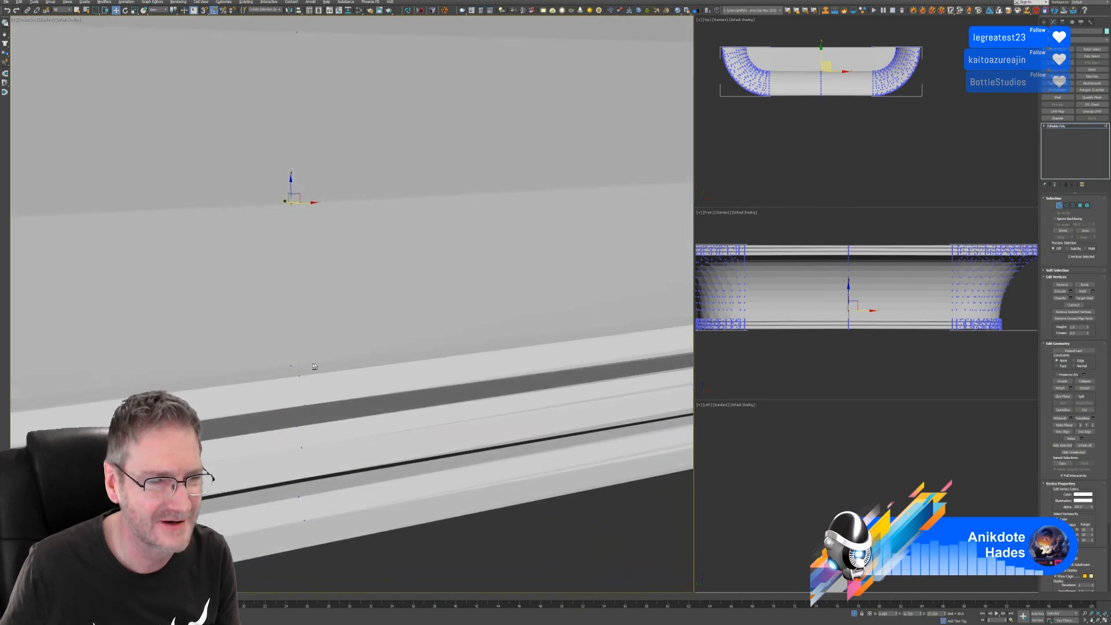
pyautogui.click(283, 369)
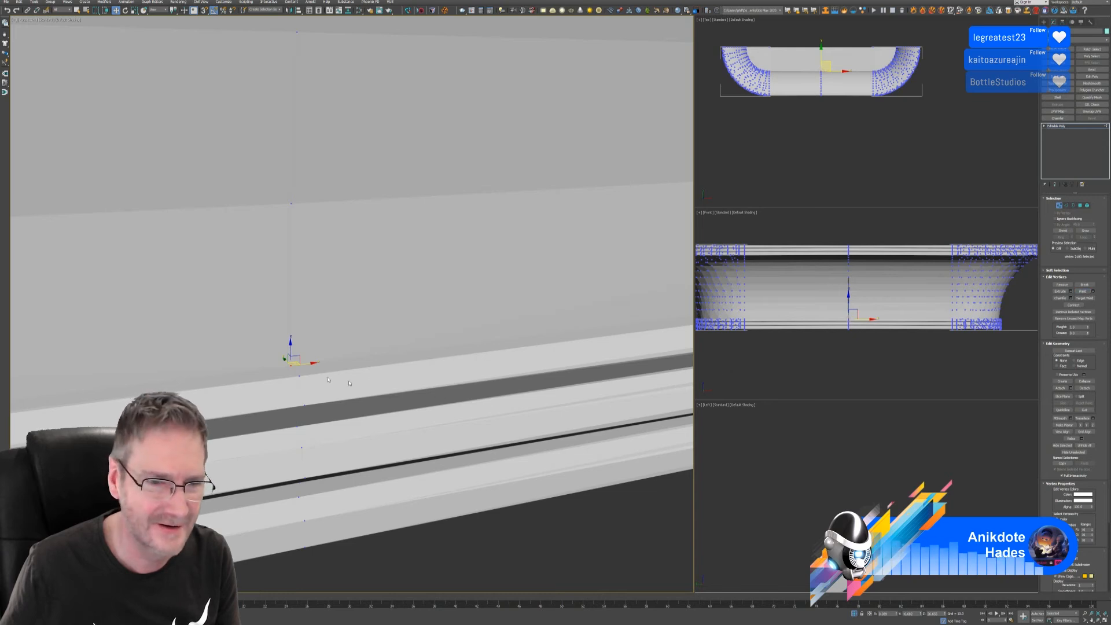
# Step: Weld the centre-seam vertex pairs on the lower trim, from its top edge through the dark groove to the band below
pyautogui.moveTo(295, 384); pyautogui.dragTo(295, 384)
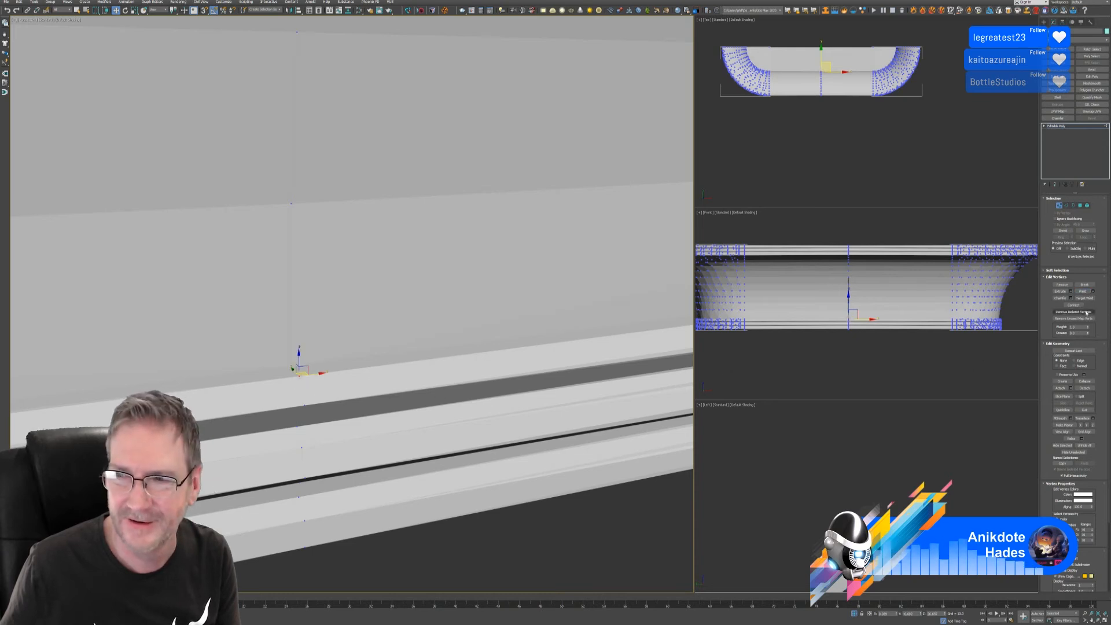
pyautogui.click(1083, 292)
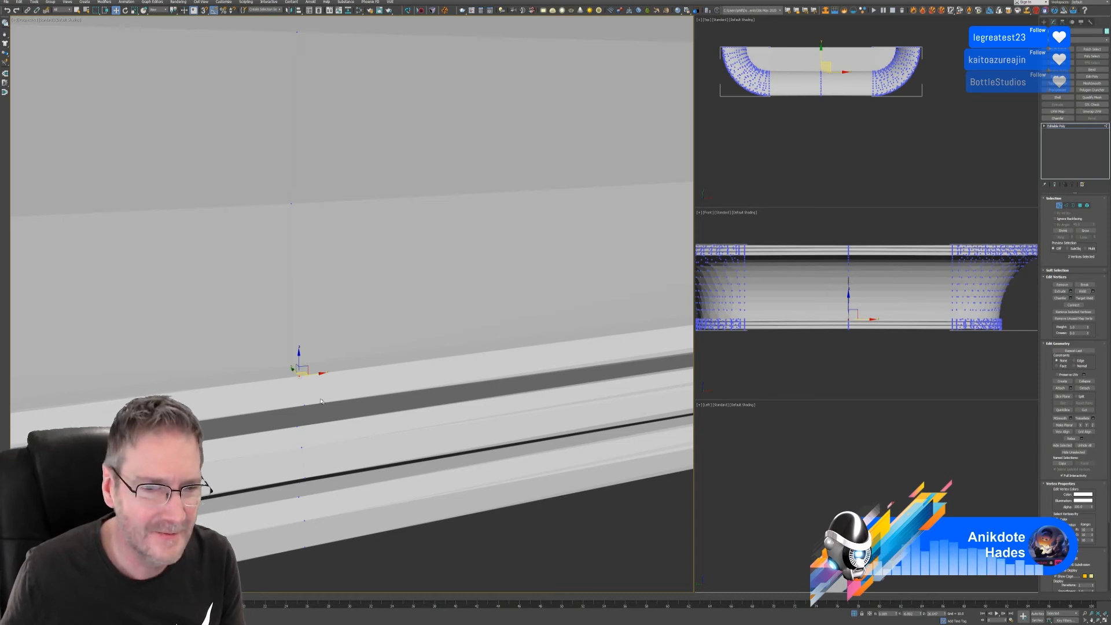
pyautogui.hotkey('ctrl', 'z')
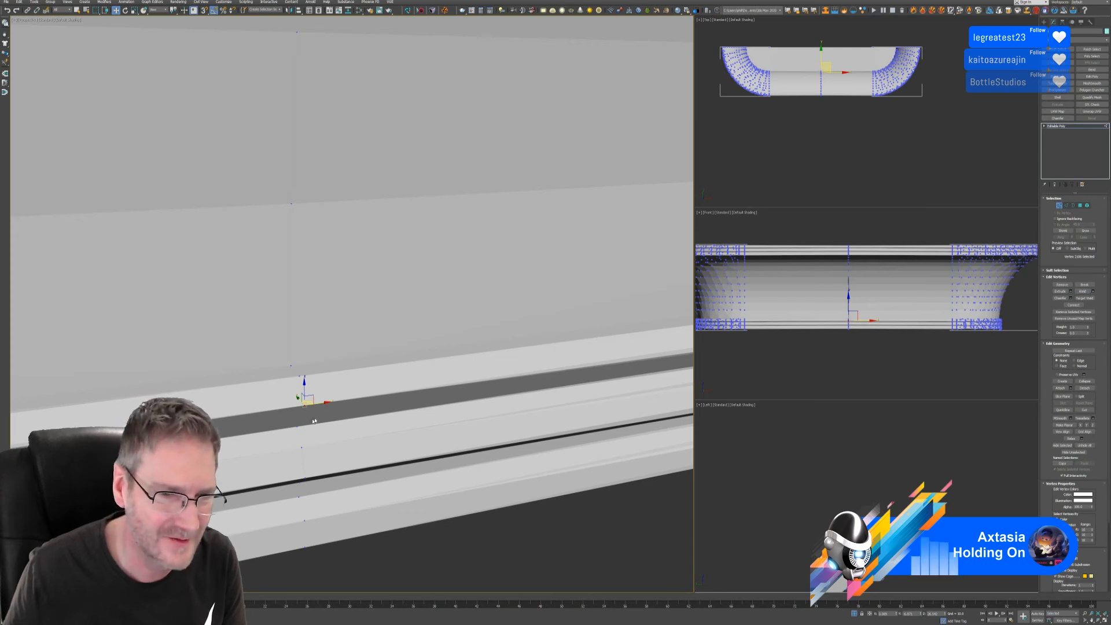
pyautogui.moveTo(304, 422); pyautogui.dragTo(294, 433)
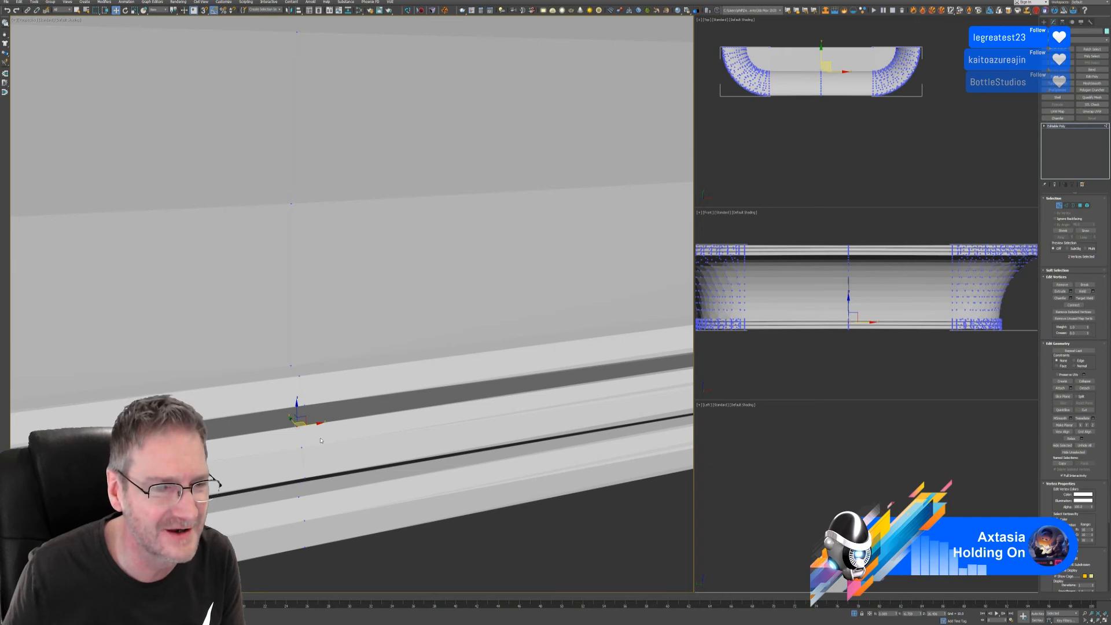
pyautogui.moveTo(304, 444); pyautogui.dragTo(297, 453)
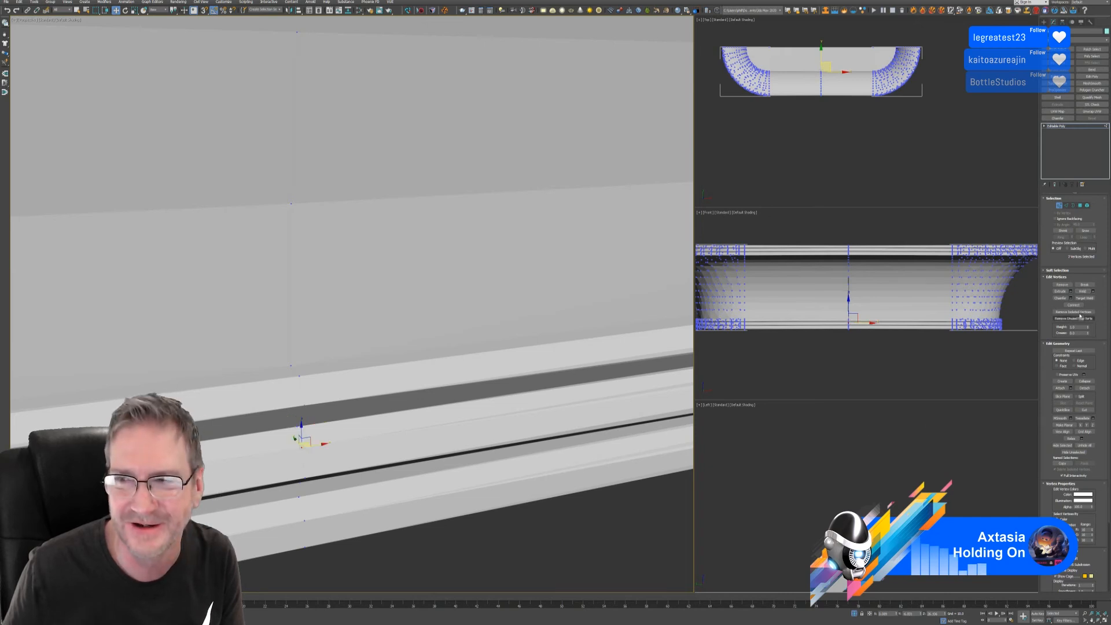
pyautogui.click(1081, 293)
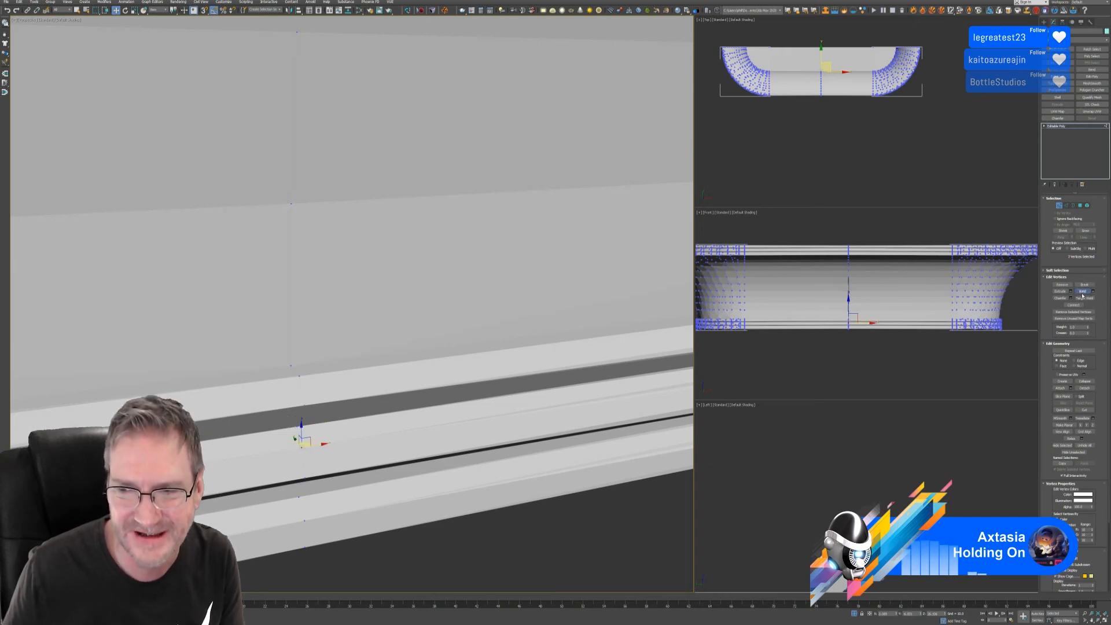
# Step: Weld the next two coincident centre-seam vertex pairs on the bands below the lower trim's groove
pyautogui.keyDown('alt'); pyautogui.moveTo(373, 416); pyautogui.dragTo(387, 393, button='middle'); pyautogui.keyUp('alt')
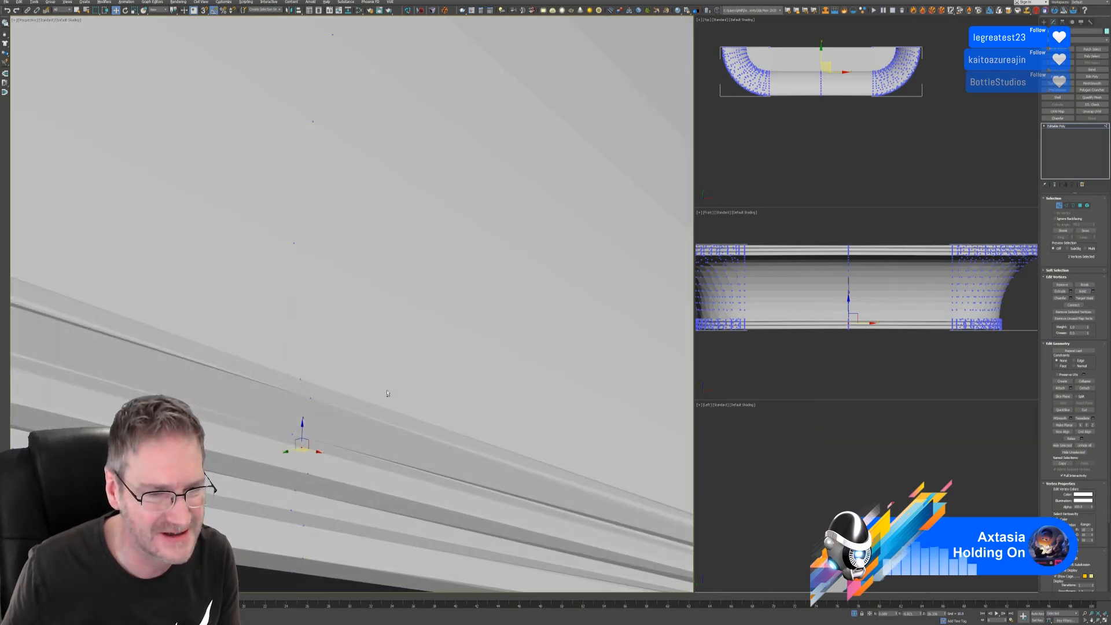
pyautogui.click(309, 474)
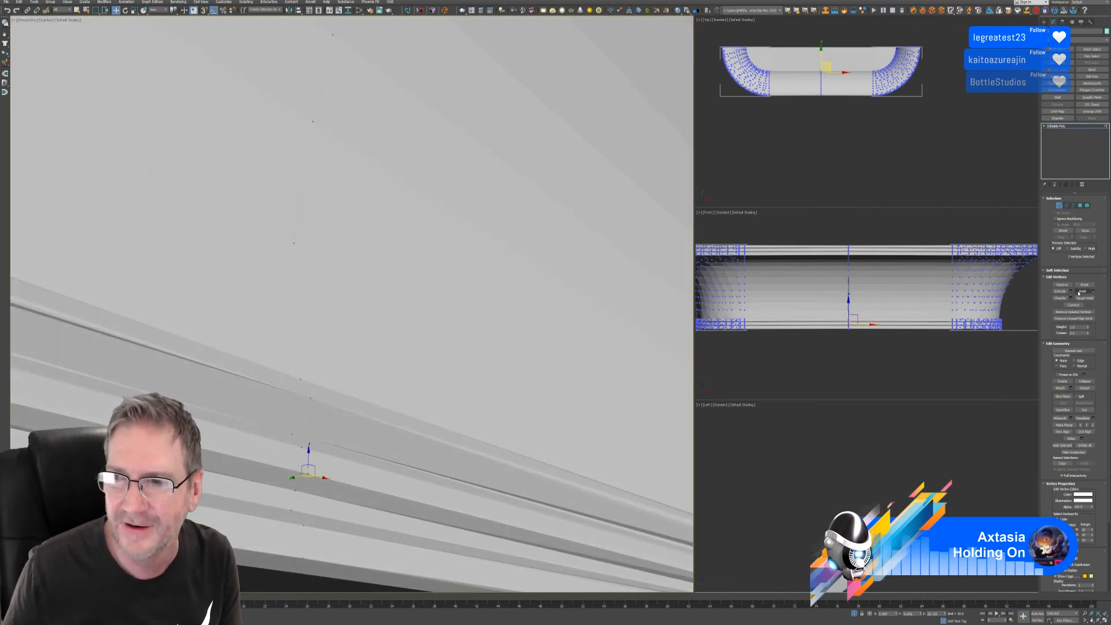
pyautogui.moveTo(295, 492); pyautogui.dragTo(361, 508)
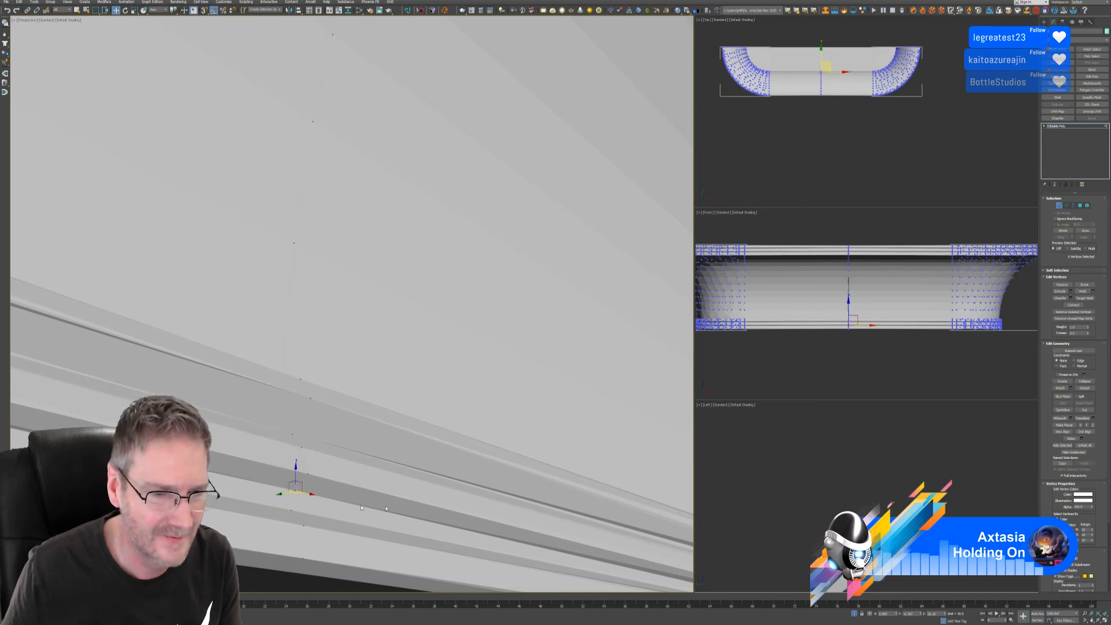
pyautogui.click(1082, 291)
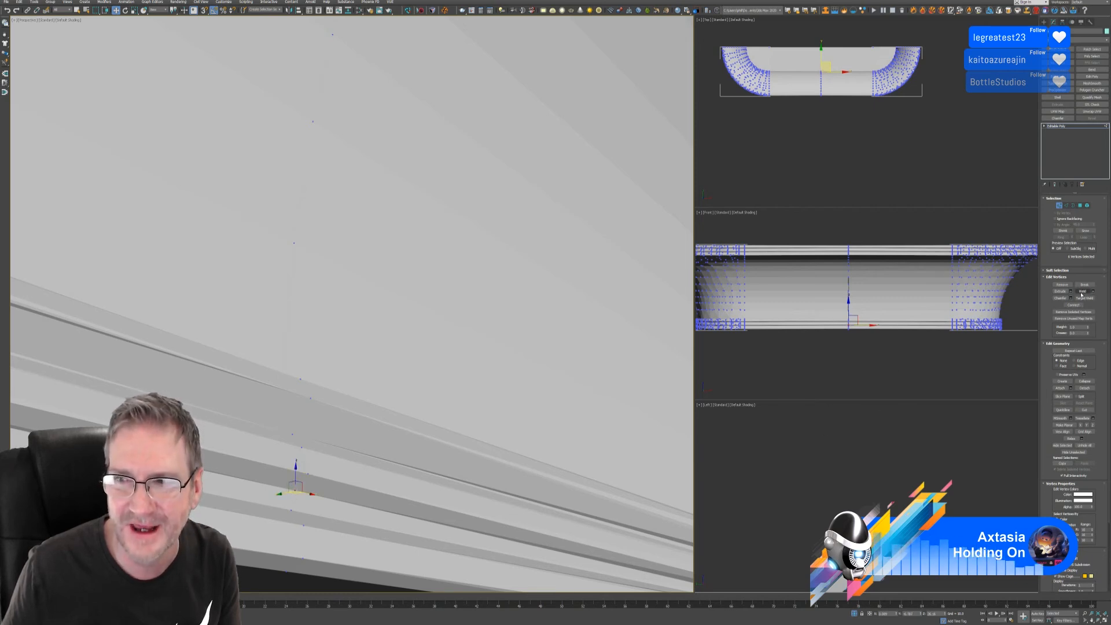
# Step: Weld the next two coincident centre-seam vertex pairs on the lowest bands of the lower trim
pyautogui.keyDown('alt'); pyautogui.moveTo(400, 361); pyautogui.dragTo(336, 367, button='middle'); pyautogui.keyUp('alt')
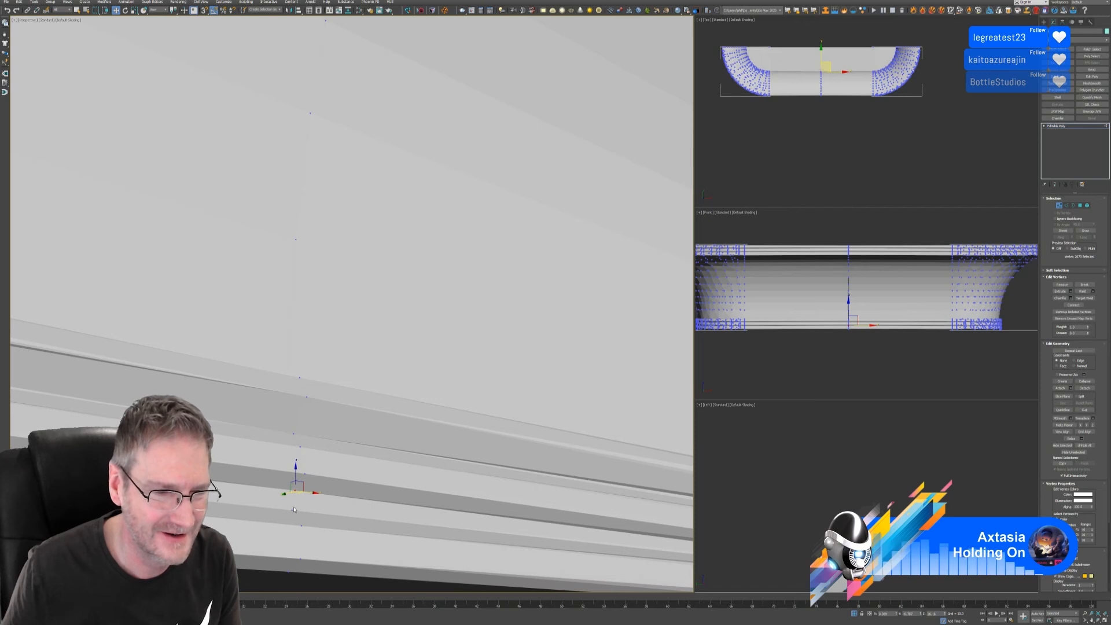
pyautogui.moveTo(291, 515); pyautogui.dragTo(674, 499)
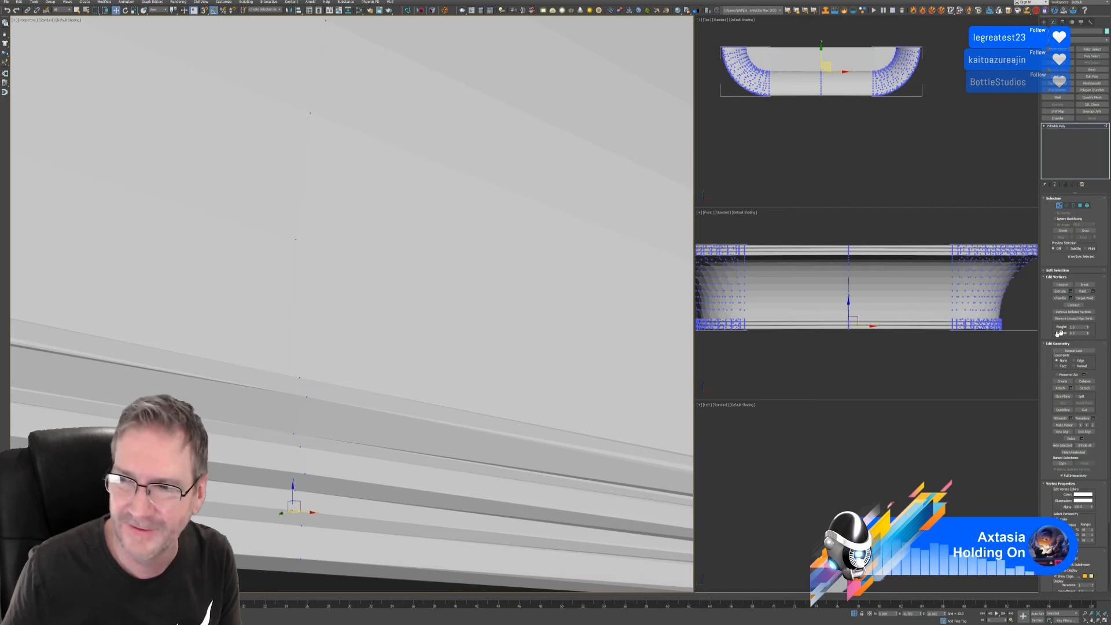
pyautogui.click(1082, 292)
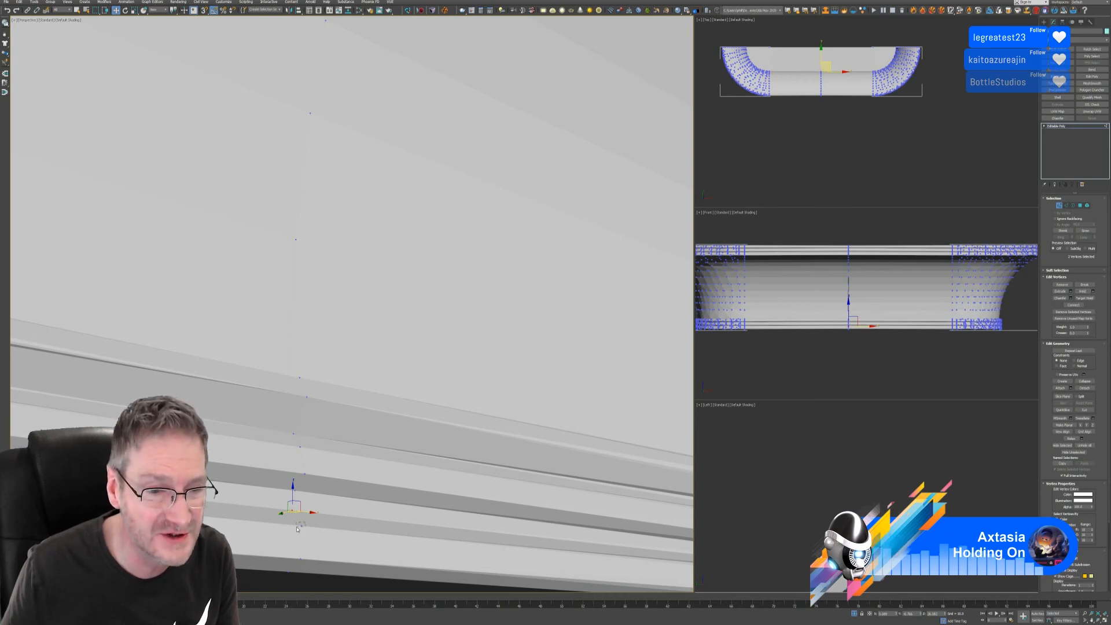
pyautogui.moveTo(294, 529); pyautogui.dragTo(295, 531)
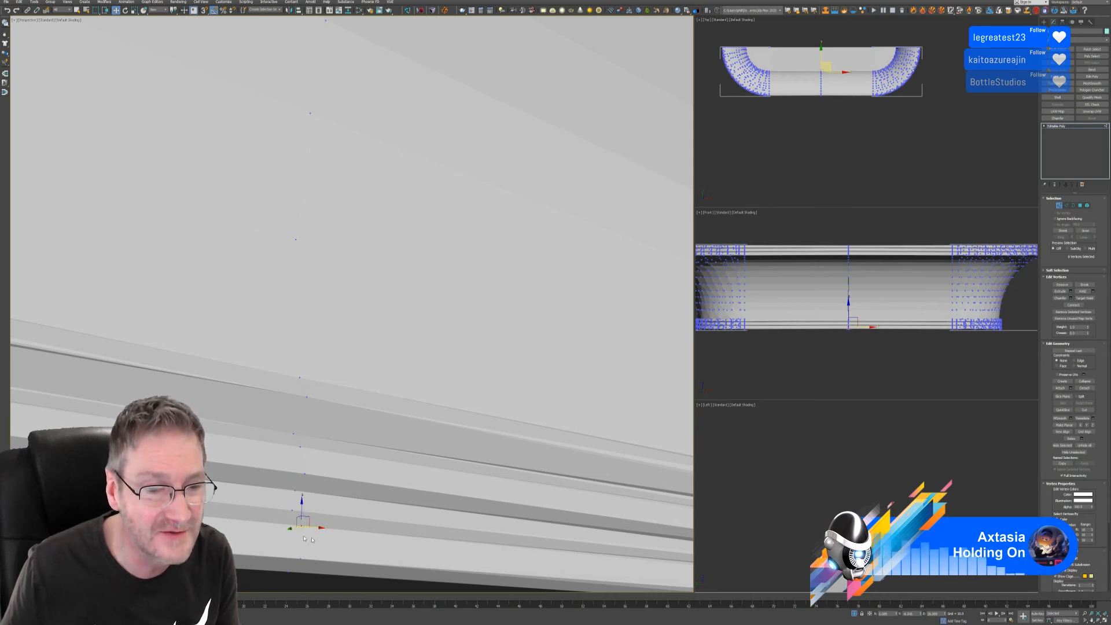
pyautogui.click(1080, 293)
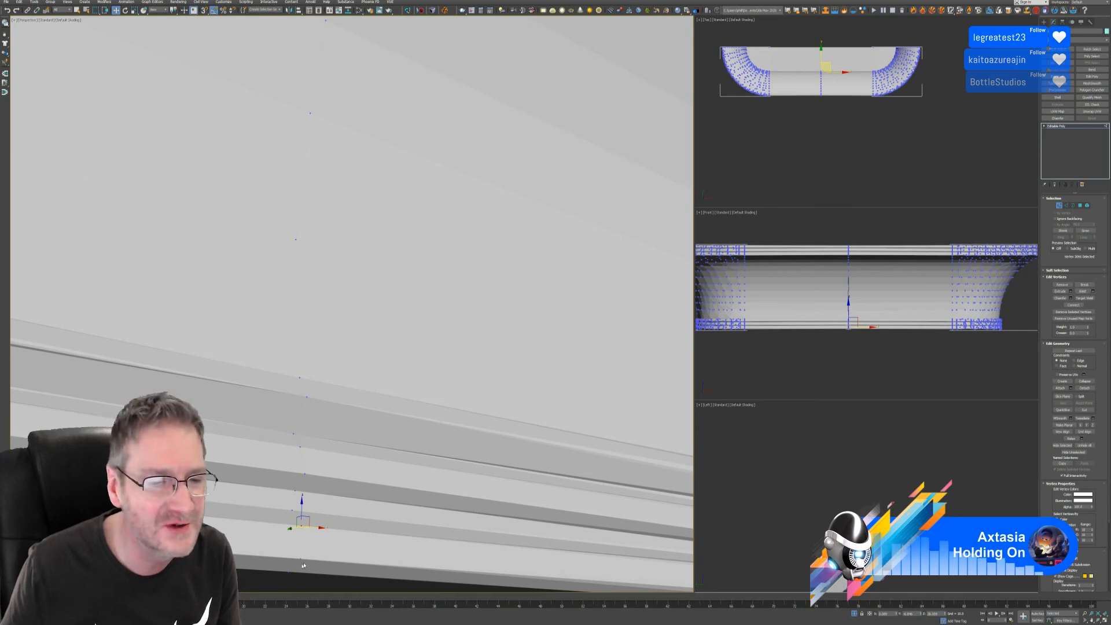
# Step: Weld the centre-seam vertex pairs along the moulding's bottom front edge, where the lower trim meets the underside
pyautogui.moveTo(297, 559); pyautogui.dragTo(301, 564)
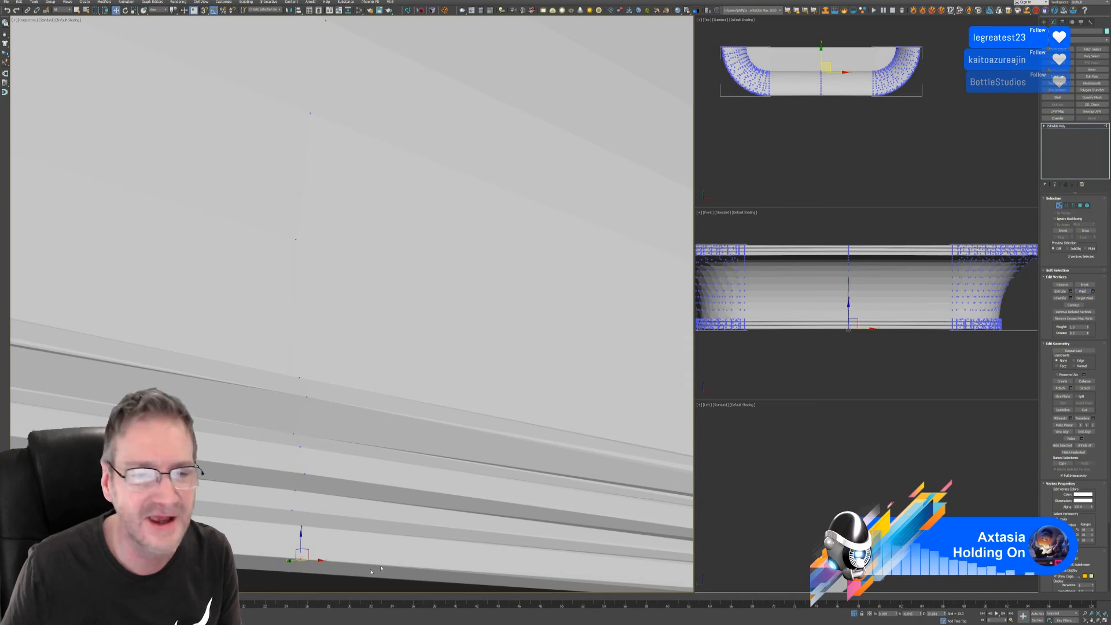
pyautogui.keyDown('alt'); pyautogui.moveTo(308, 530); pyautogui.dragTo(368, 287, button='middle'); pyautogui.keyUp('alt')
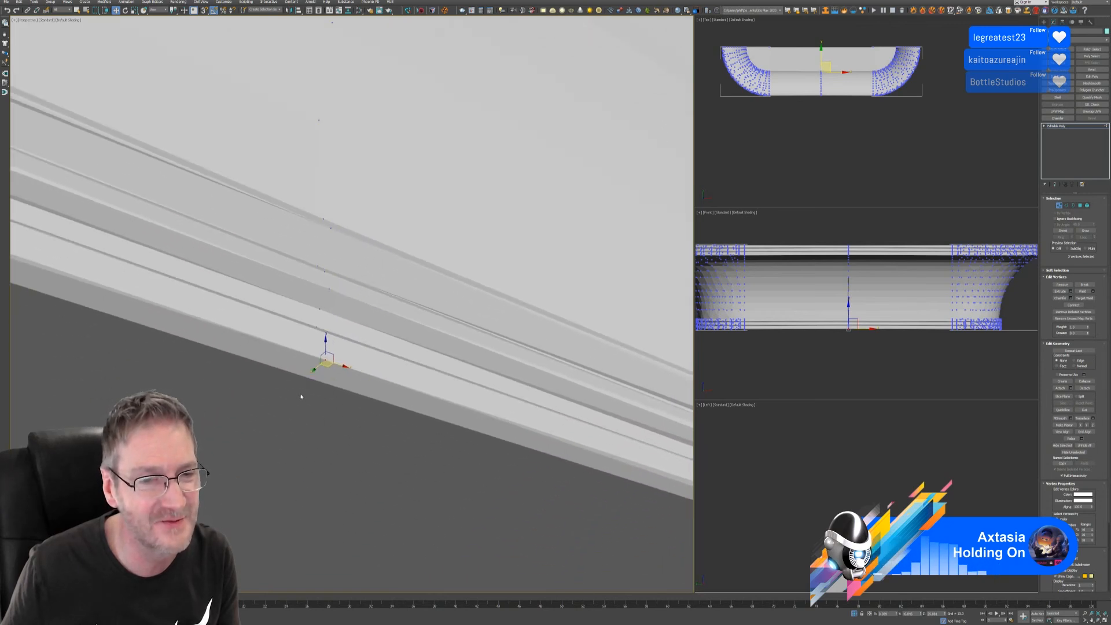
pyautogui.moveTo(307, 387); pyautogui.dragTo(313, 384)
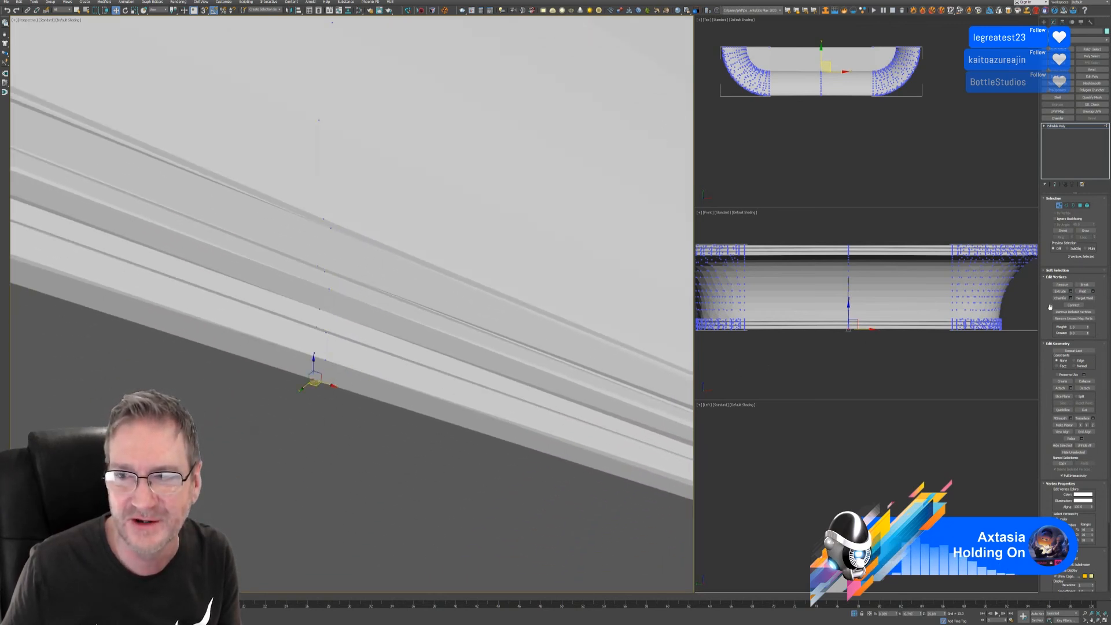
pyautogui.moveTo(309, 438); pyautogui.dragTo(384, 216, button='middle')
pyautogui.scroll(-2, 362, 280)
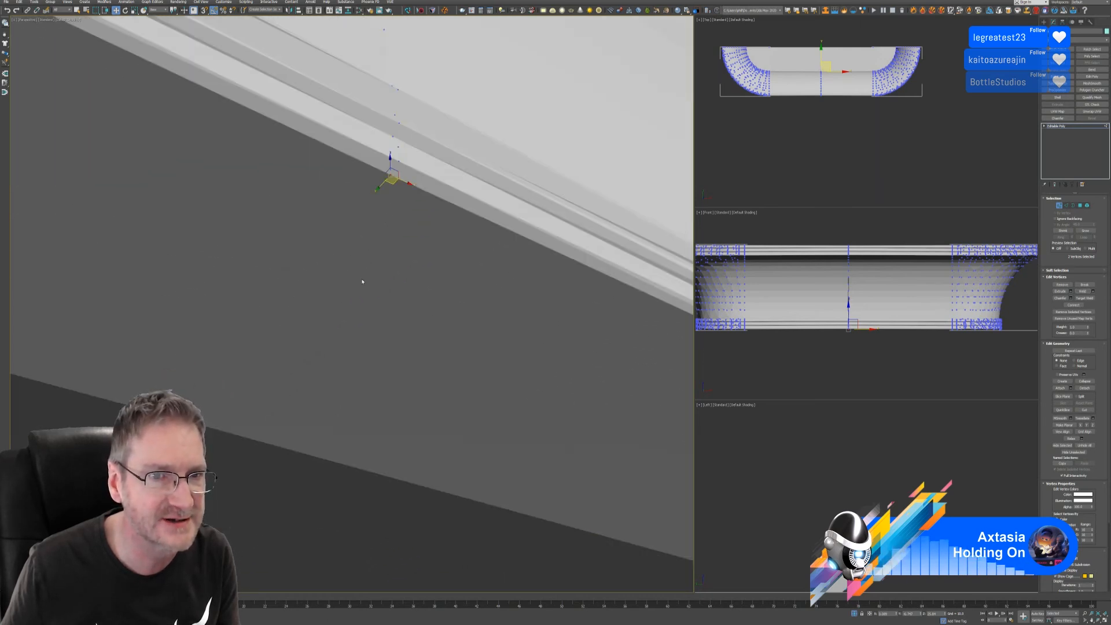
# Step: Weld the last centre-seam vertex pair at the back edge of the moulding's underside and leave vertex editing
pyautogui.keyDown('alt'); pyautogui.moveTo(303, 396); pyautogui.dragTo(255, 434, button='middle'); pyautogui.keyUp('alt')
pyautogui.moveTo(244, 443); pyautogui.dragTo(297, 437)
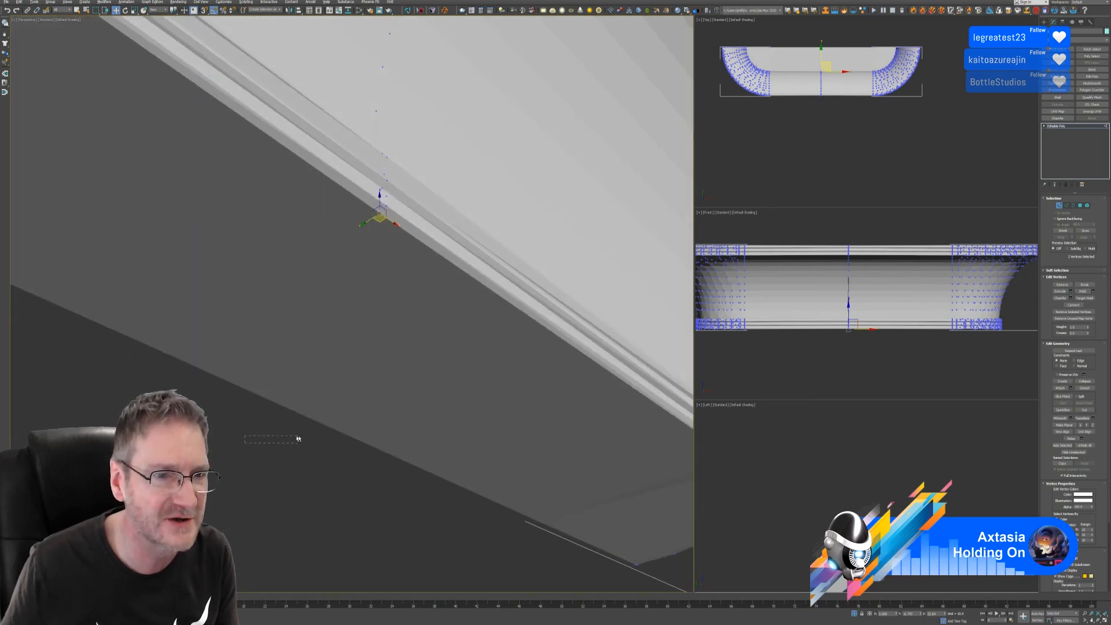
pyautogui.keyDown('alt'); pyautogui.moveTo(256, 440); pyautogui.dragTo(294, 439, button='middle'); pyautogui.keyUp('alt')
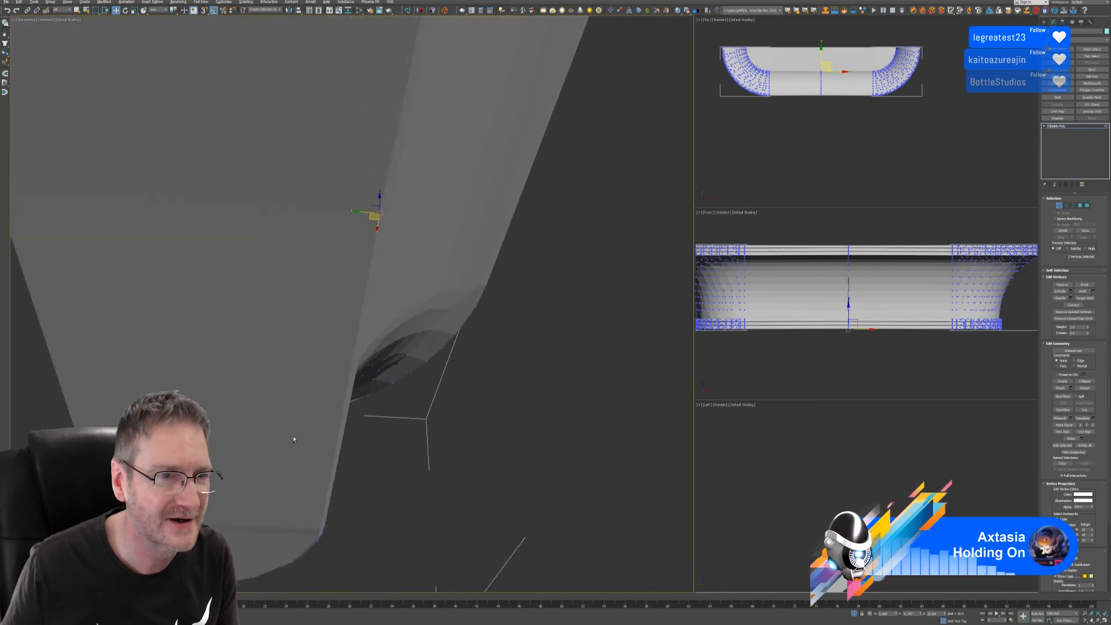
pyautogui.keyDown('alt'); pyautogui.moveTo(280, 363); pyautogui.dragTo(250, 416, button='middle'); pyautogui.keyUp('alt')
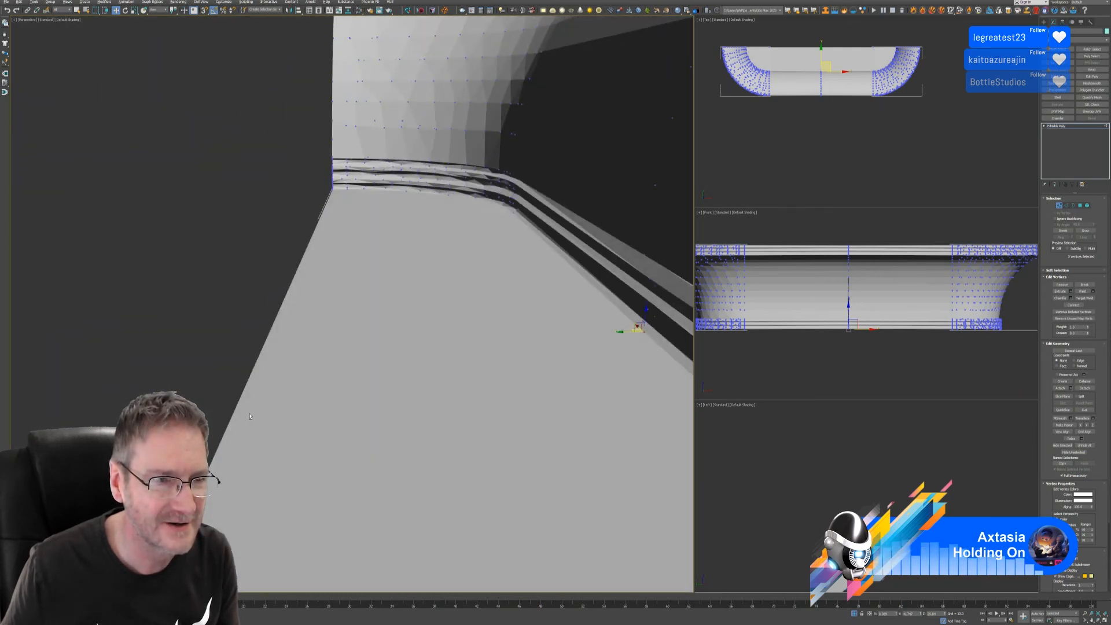
pyautogui.moveTo(261, 320); pyautogui.dragTo(284, 340)
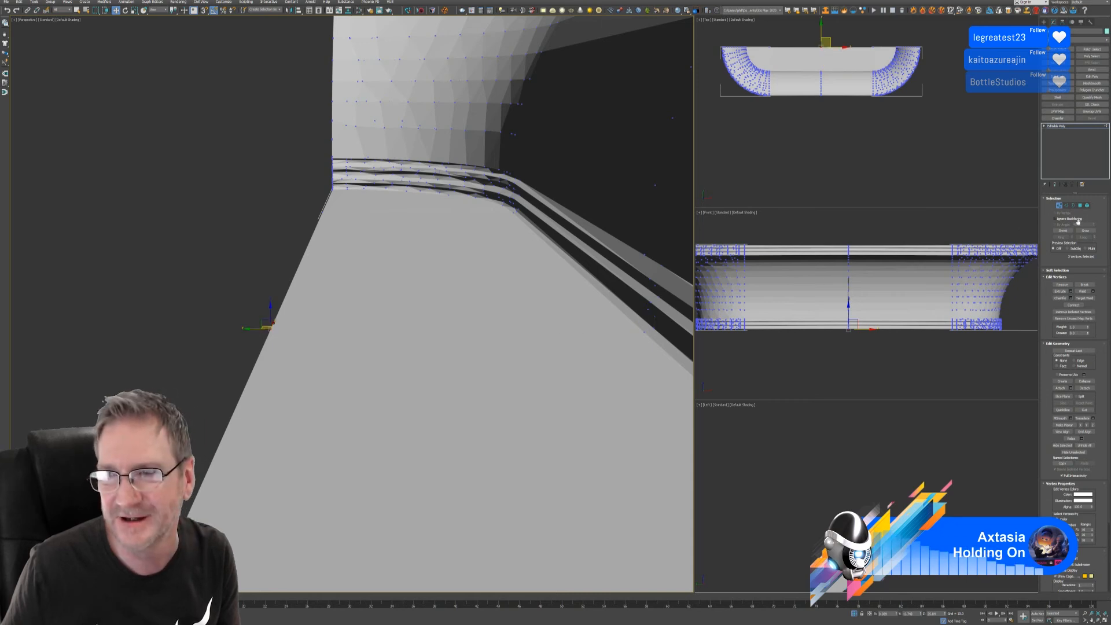
pyautogui.click(1082, 291)
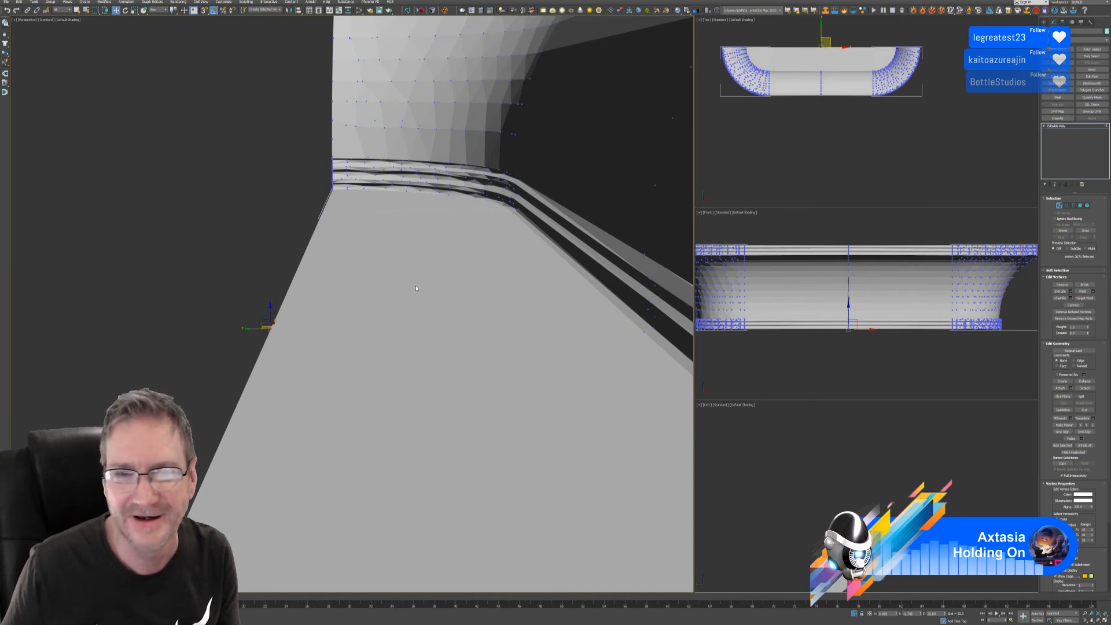
pyautogui.scroll(-2, 431, 295)
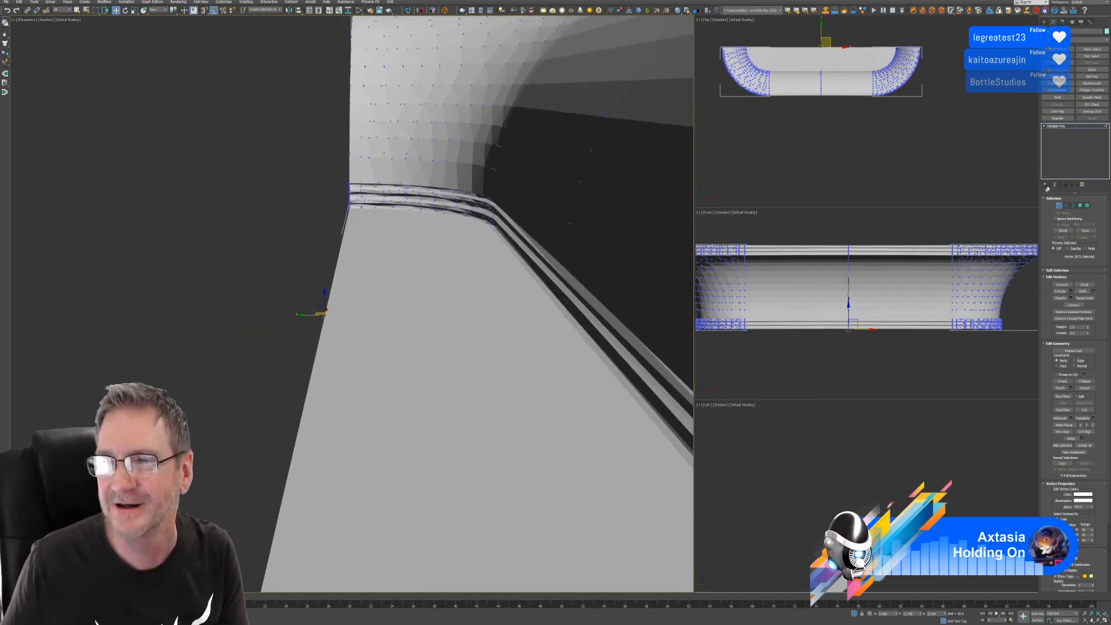
pyautogui.click(1059, 206)
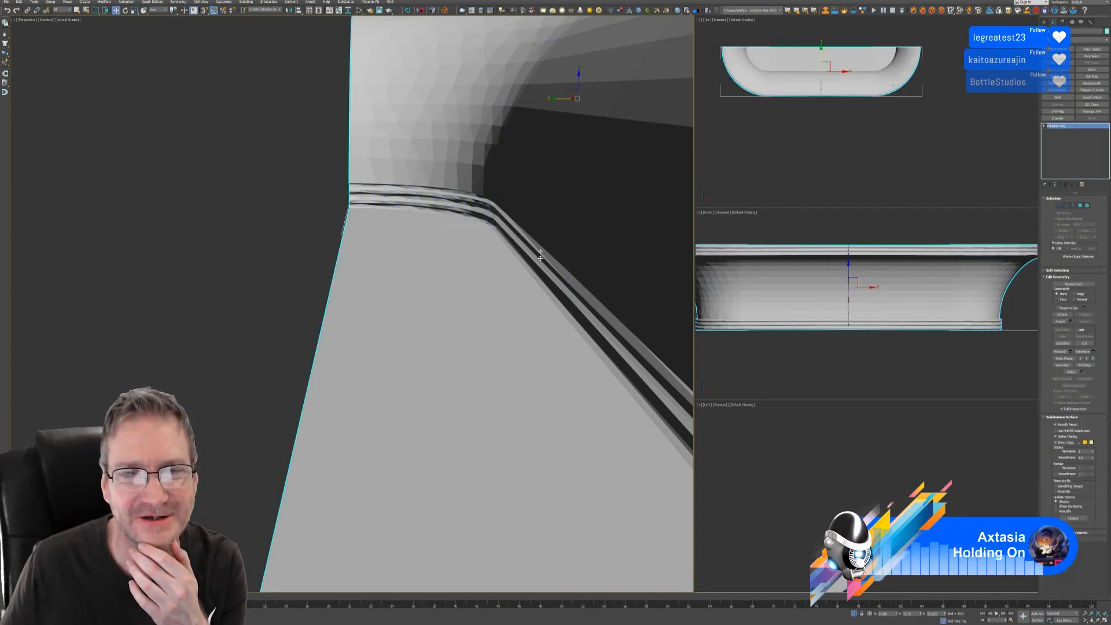
# Step: Examine the welded centre seam of the isolated moulding from the underside, back and front
pyautogui.keyDown('alt'); pyautogui.moveTo(544, 251); pyautogui.dragTo(494, 295, button='middle'); pyautogui.keyUp('alt')
pyautogui.scroll(-6, 494, 295)
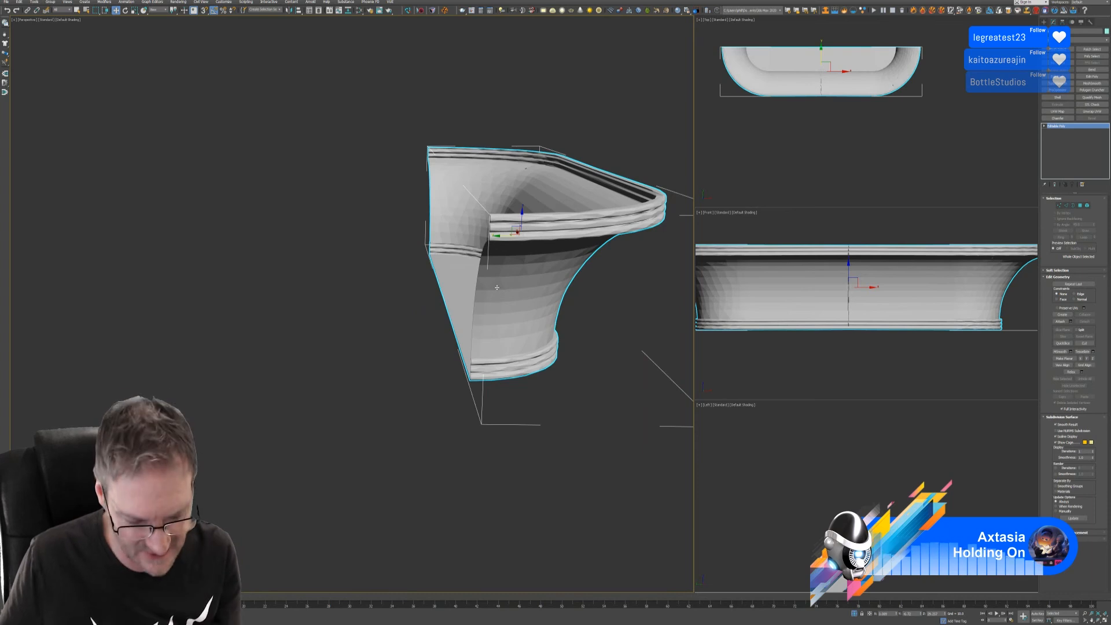
pyautogui.scroll(-3, 407, 266)
pyautogui.keyDown('alt'); pyautogui.moveTo(578, 300); pyautogui.dragTo(504, 278, button='middle'); pyautogui.keyUp('alt')
pyautogui.scroll(8, 501, 276)
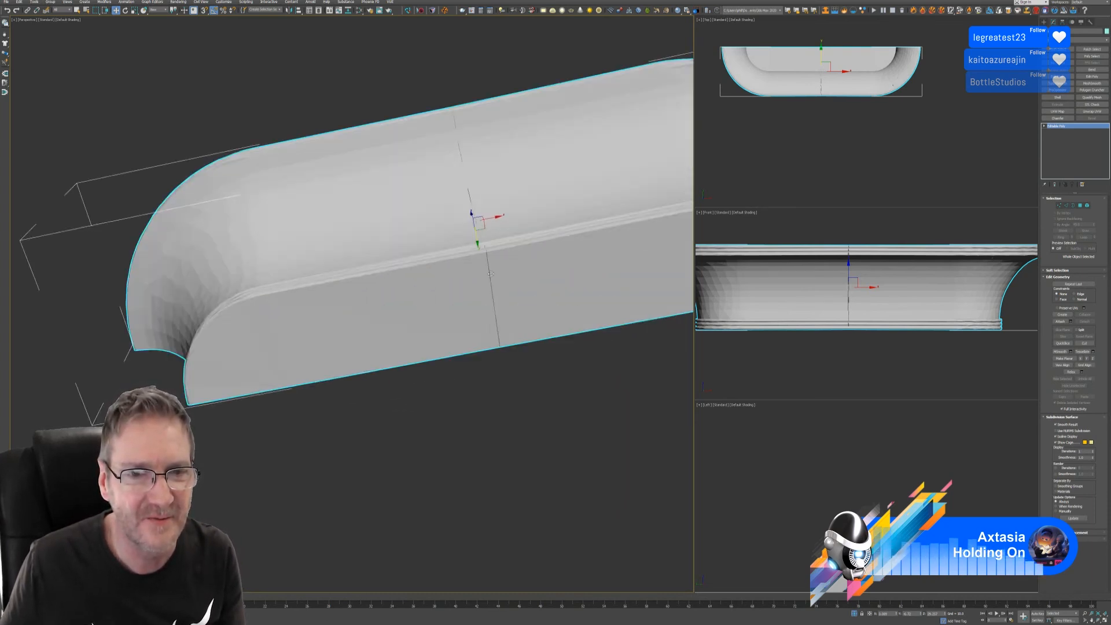
pyautogui.scroll(5, 501, 276)
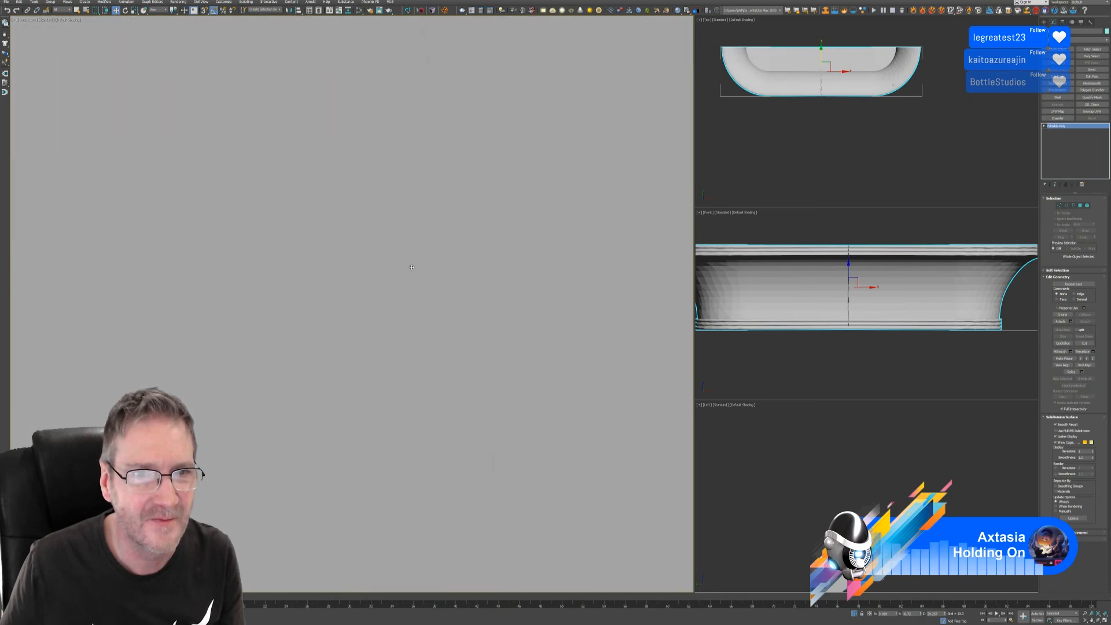
pyautogui.scroll(-10, 416, 268)
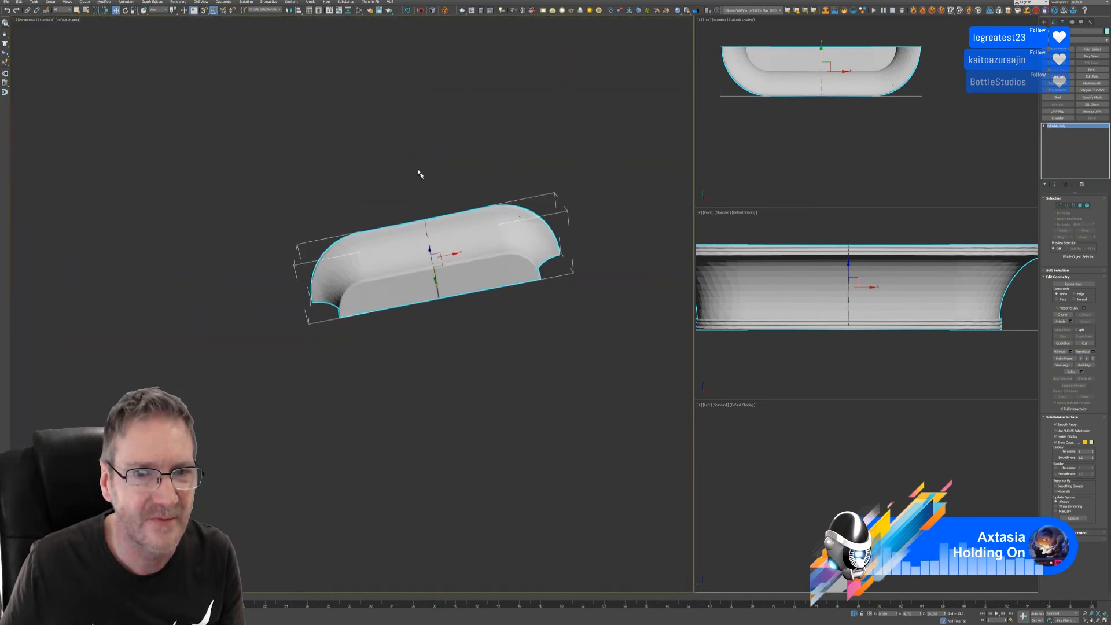
pyautogui.scroll(6, 424, 242)
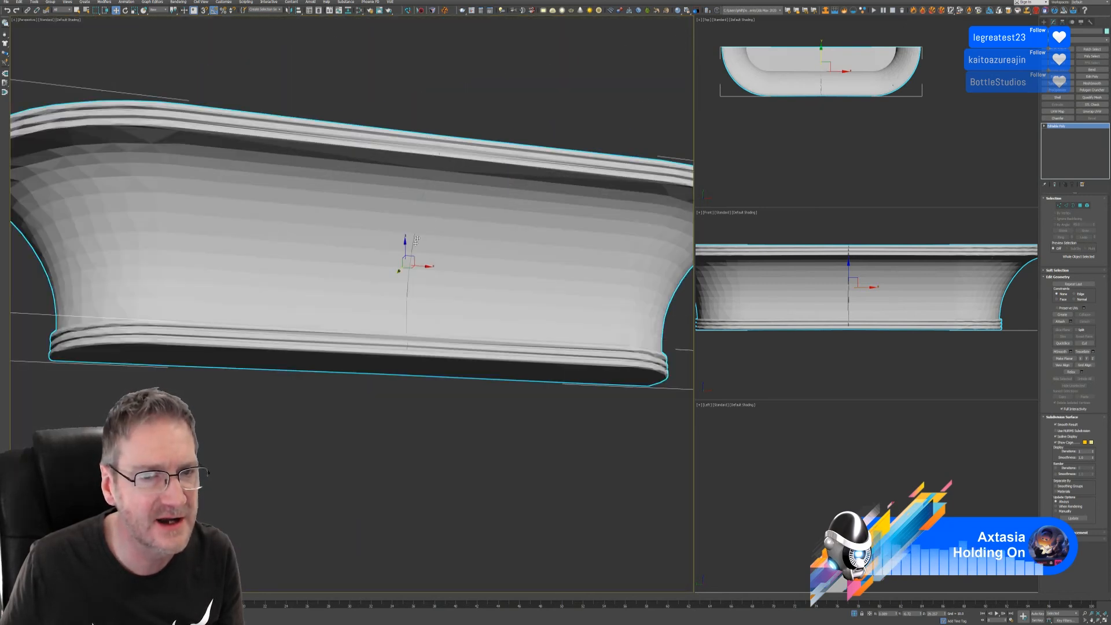
pyautogui.scroll(-3, 417, 279)
pyautogui.keyDown('alt'); pyautogui.moveTo(386, 139); pyautogui.dragTo(400, 187, button='middle'); pyautogui.keyUp('alt')
pyautogui.scroll(-2, 401, 187)
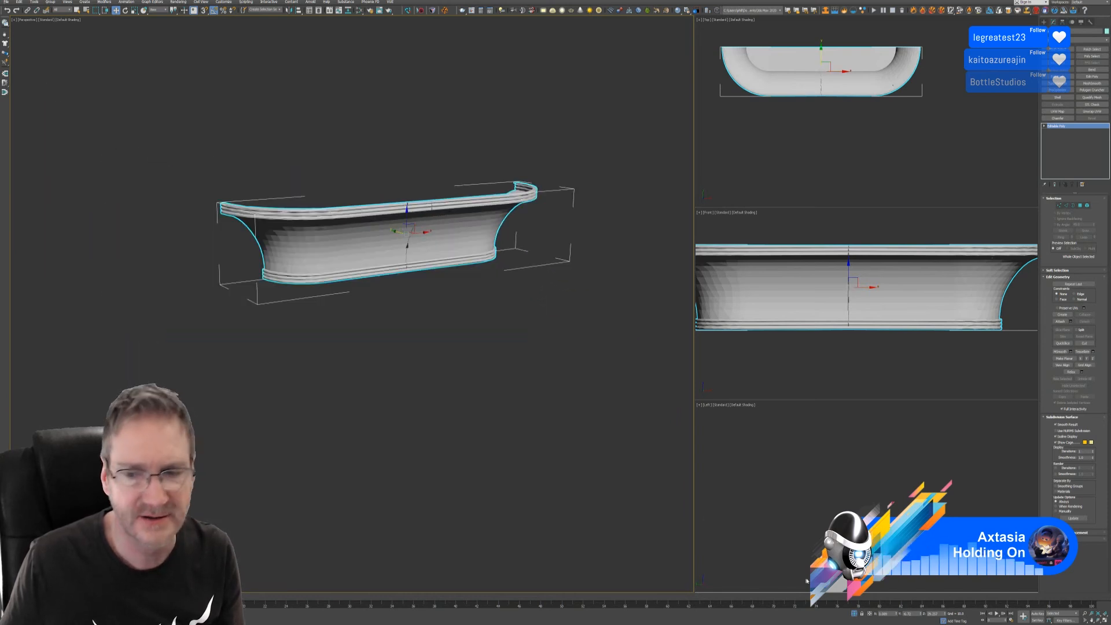
# Step: End the moulding's isolation and bring the whole sink cabinet into view
pyautogui.click(854, 615)
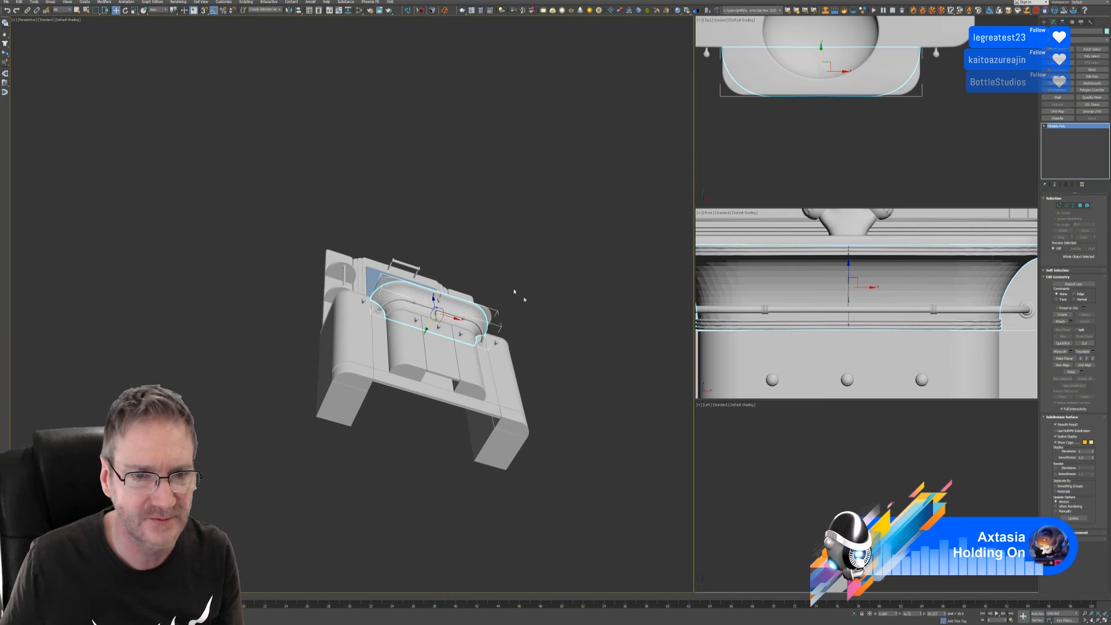
pyautogui.keyDown('alt'); pyautogui.moveTo(525, 299); pyautogui.dragTo(493, 308, button='middle'); pyautogui.keyUp('alt')
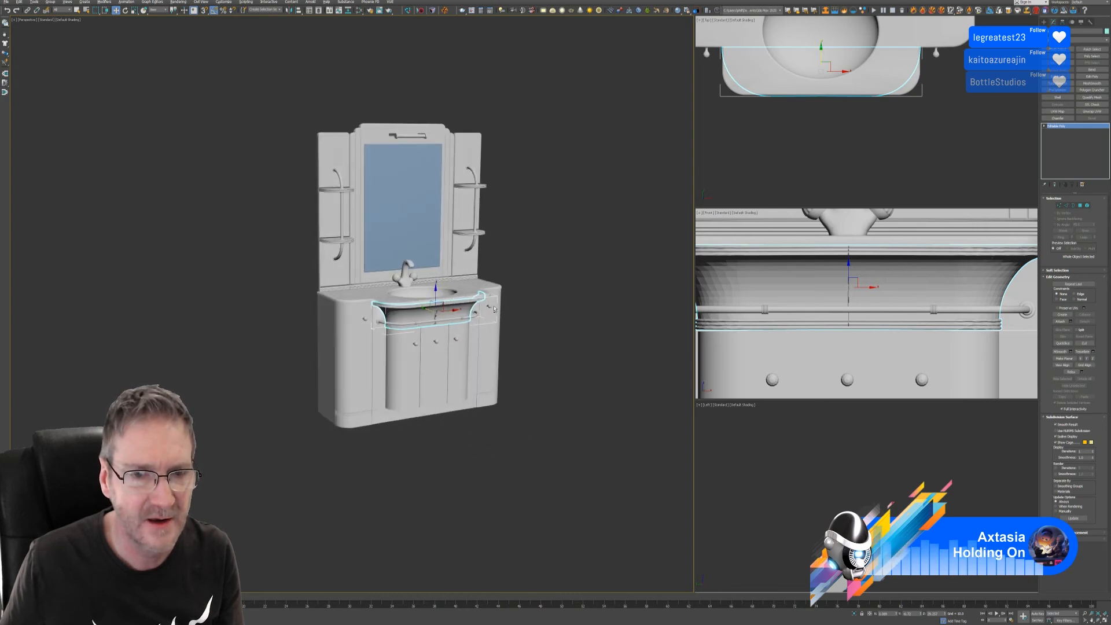
pyautogui.scroll(3, 494, 308)
pyautogui.click(472, 341)
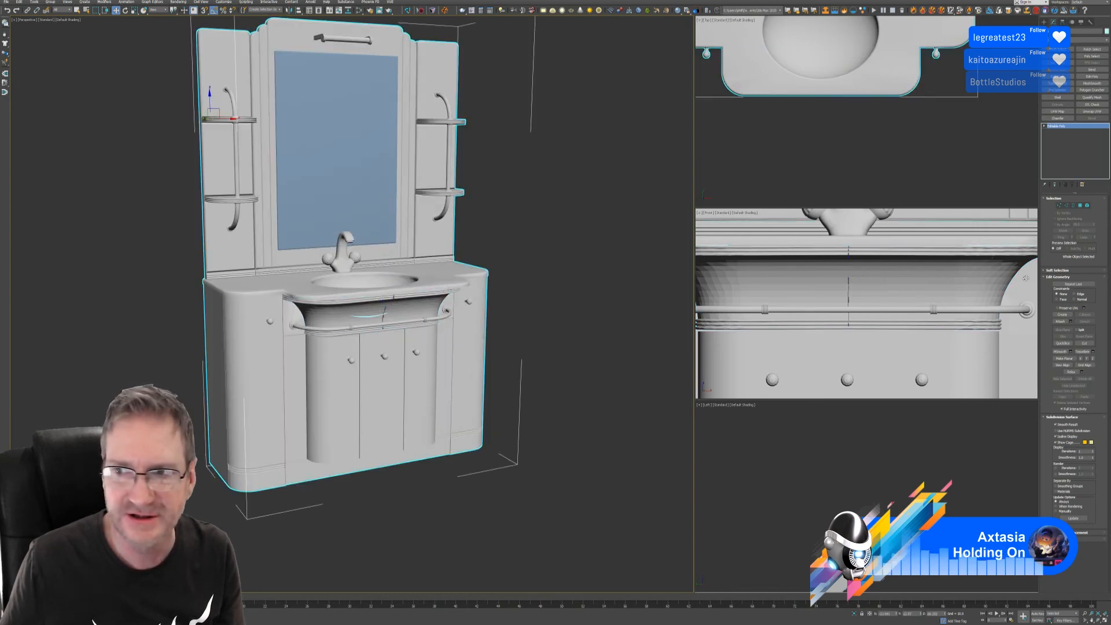
pyautogui.click(1060, 321)
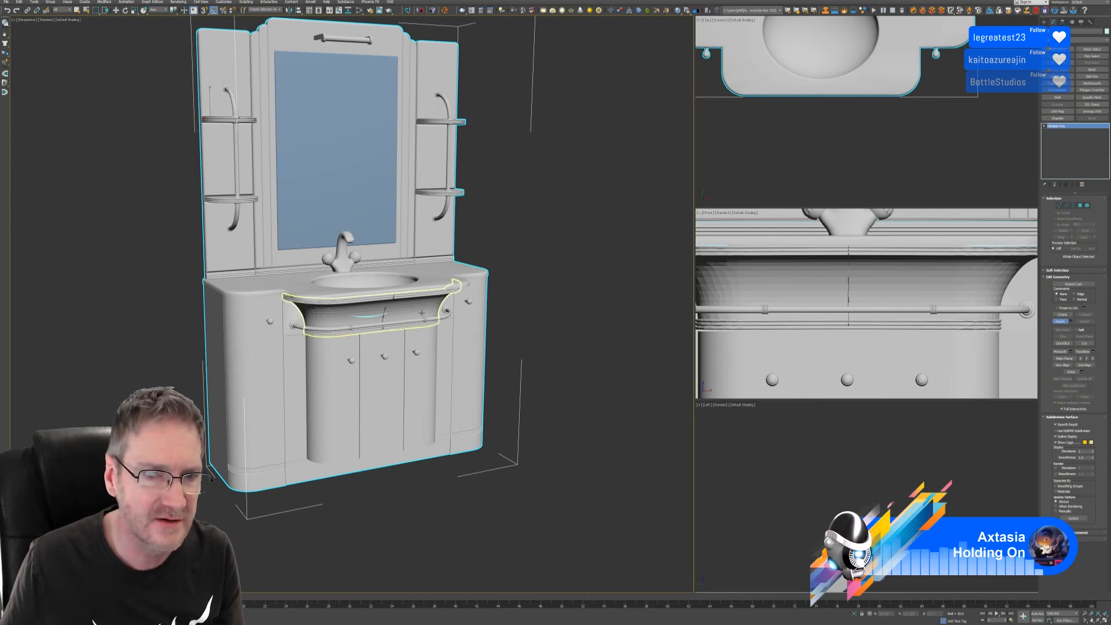
pyautogui.click(444, 322)
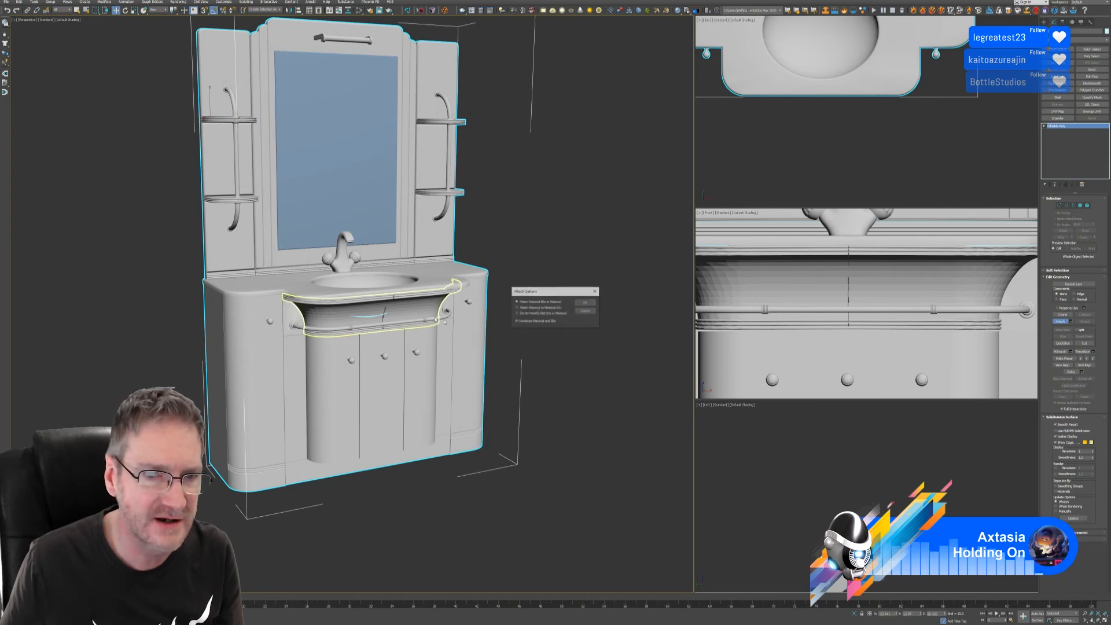
pyautogui.click(586, 302)
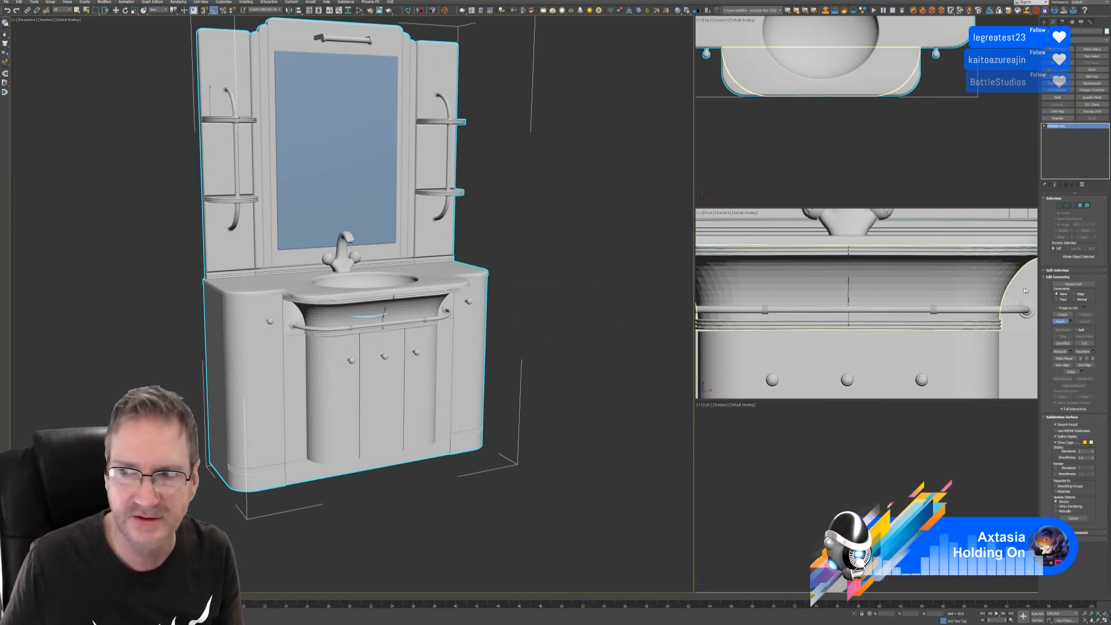
pyautogui.press('w')
# Step: Assign the upper of the two Standard materials in the Slate Material Editor to the curved moulding
pyautogui.click(446, 304)
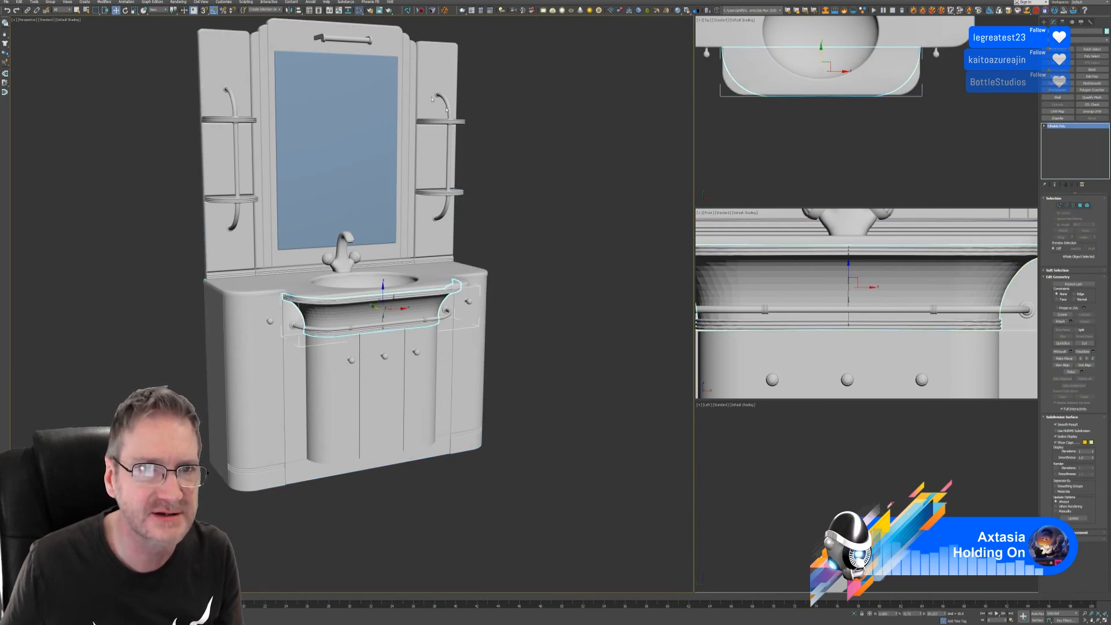
pyautogui.press('m')
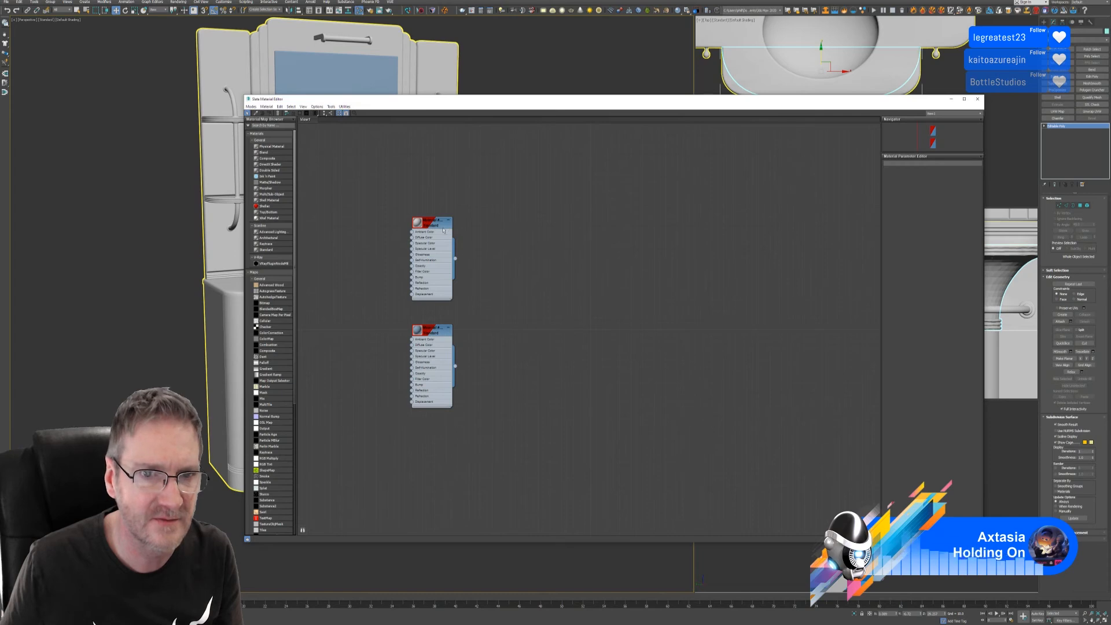
pyautogui.doubleClick(444, 229)
pyautogui.rightClick(438, 224)
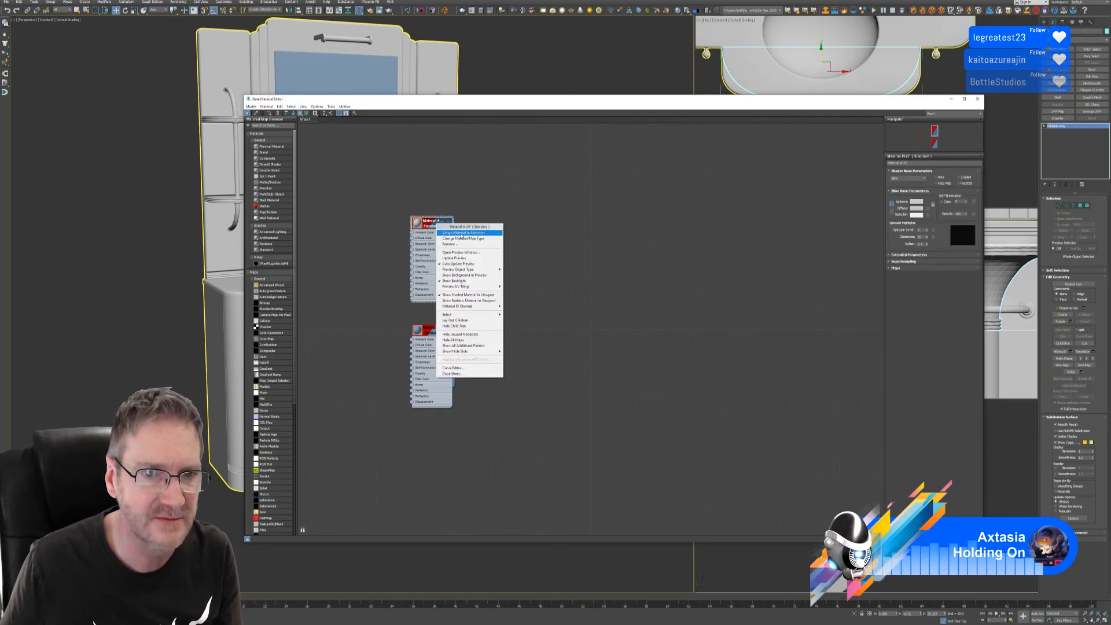
pyautogui.click(461, 232)
pyautogui.click(977, 99)
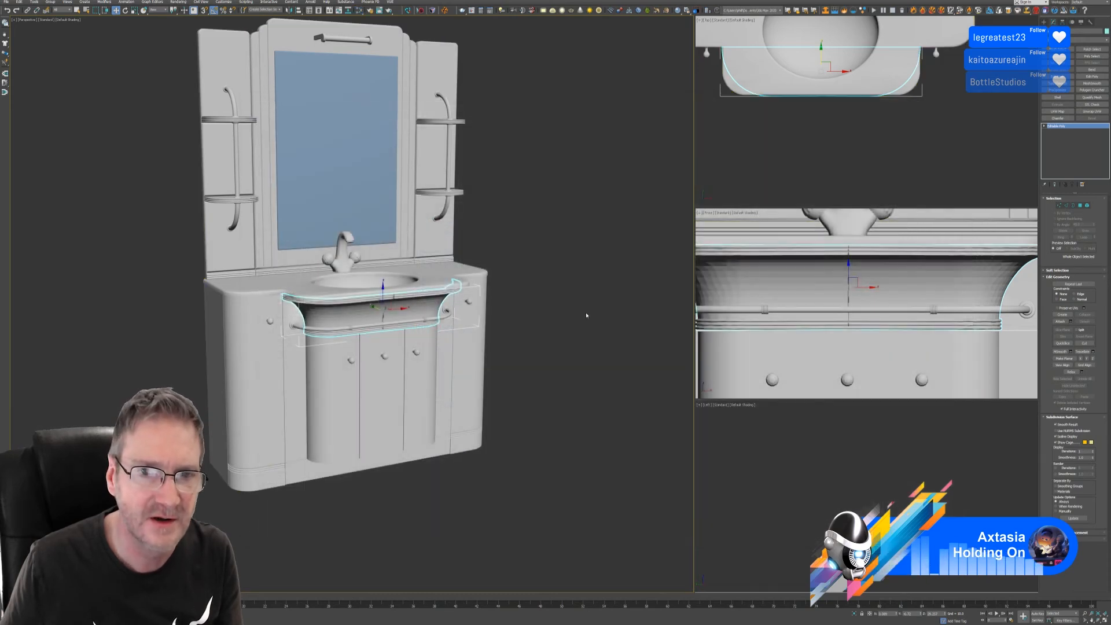
# Step: Attach the curved moulding to the sink cabinet mesh and end the Attach command
pyautogui.click(472, 334)
pyautogui.click(1062, 322)
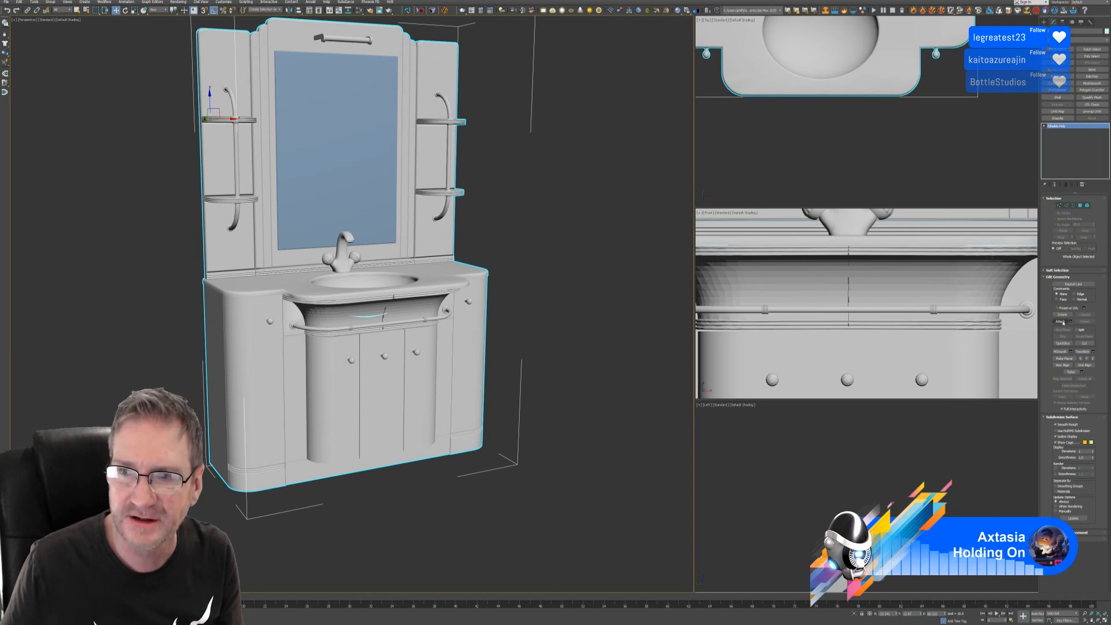
pyautogui.click(421, 310)
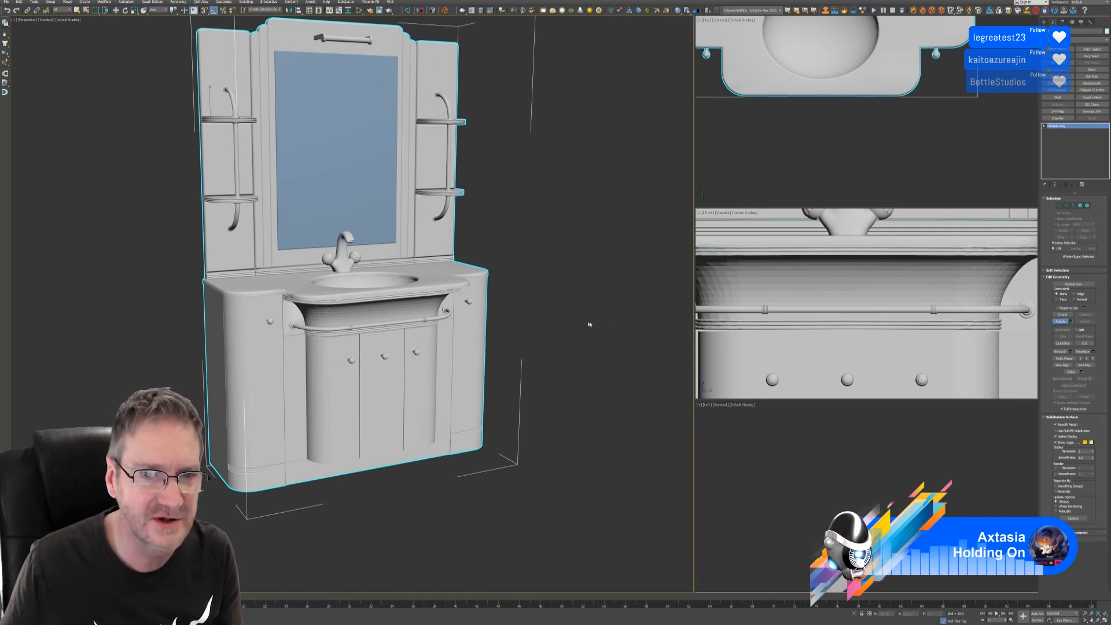
pyautogui.press('w')
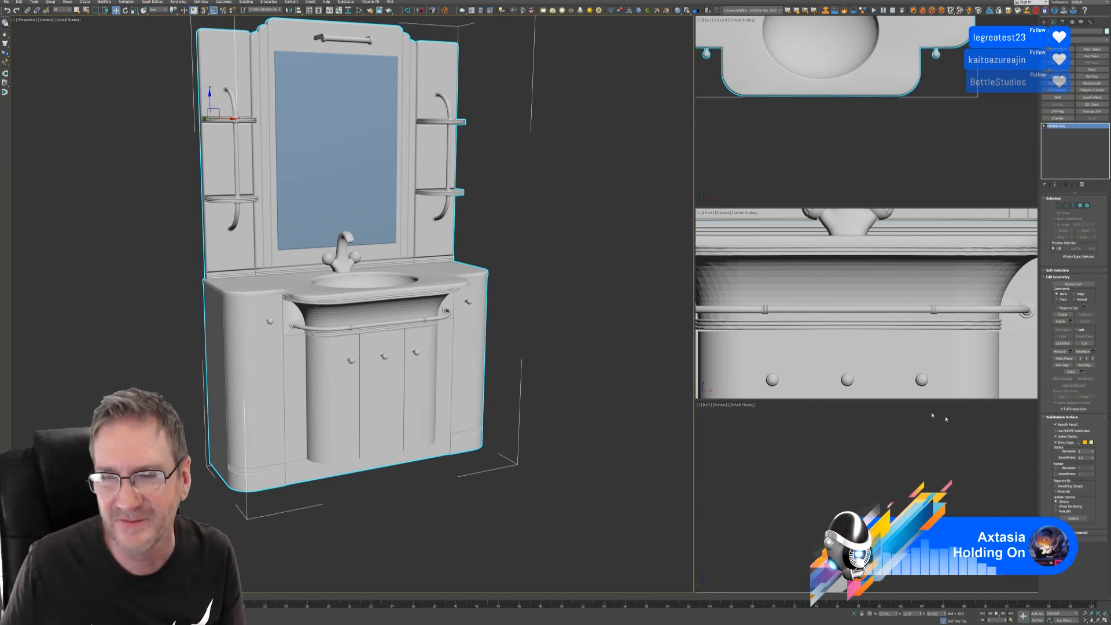
# Step: Turn on Vertex Channel Display for the sink cabinet in its object properties
pyautogui.rightClick(468, 320)
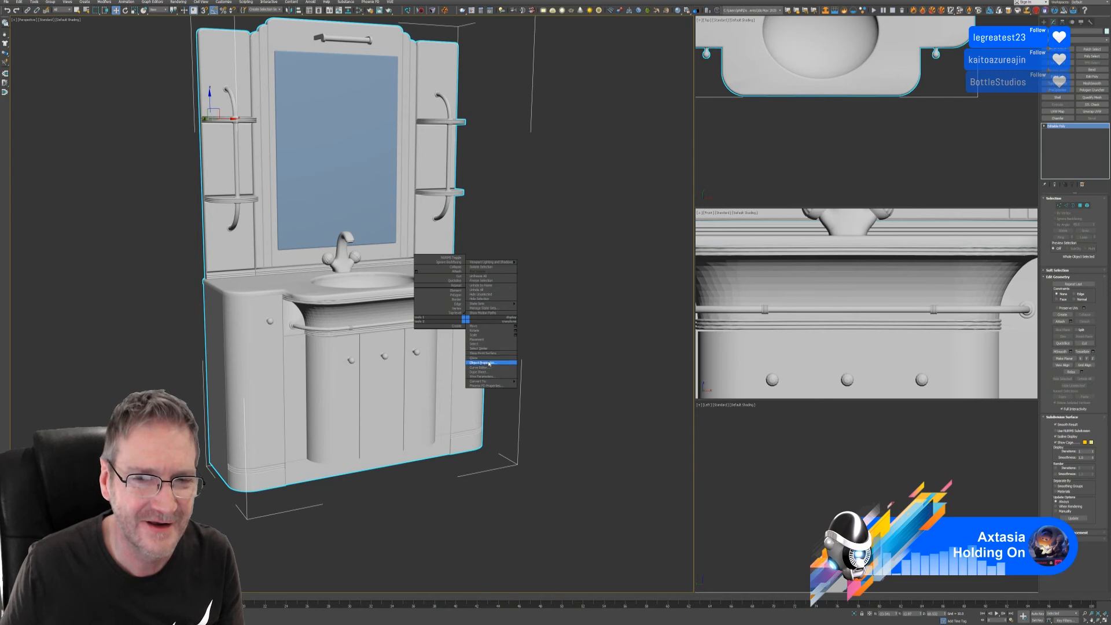
pyautogui.click(505, 363)
pyautogui.click(515, 364)
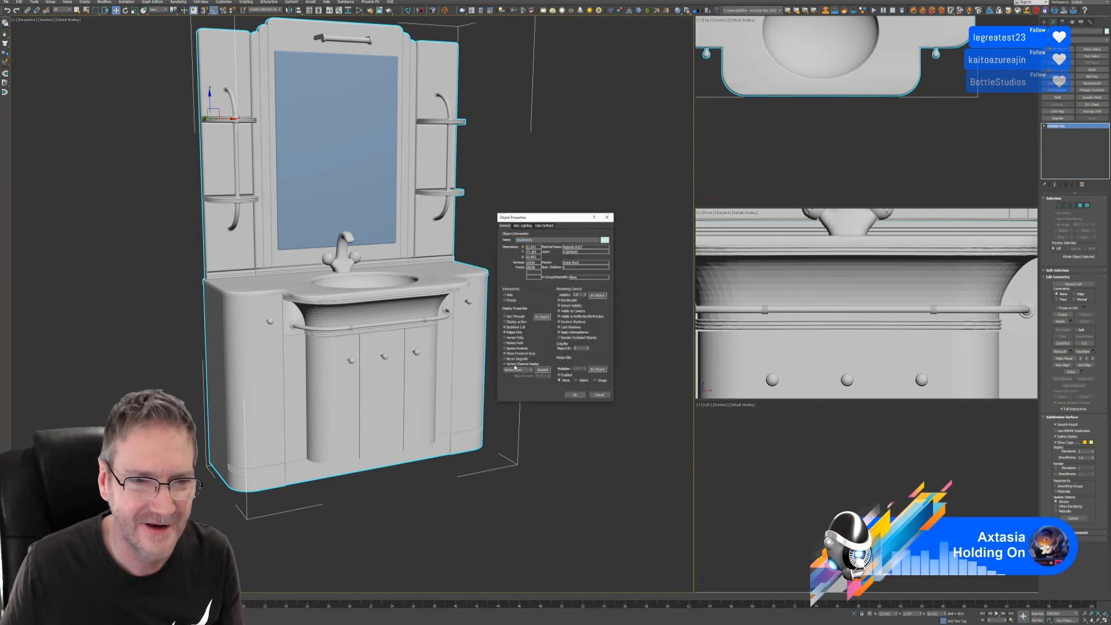
pyautogui.click(574, 395)
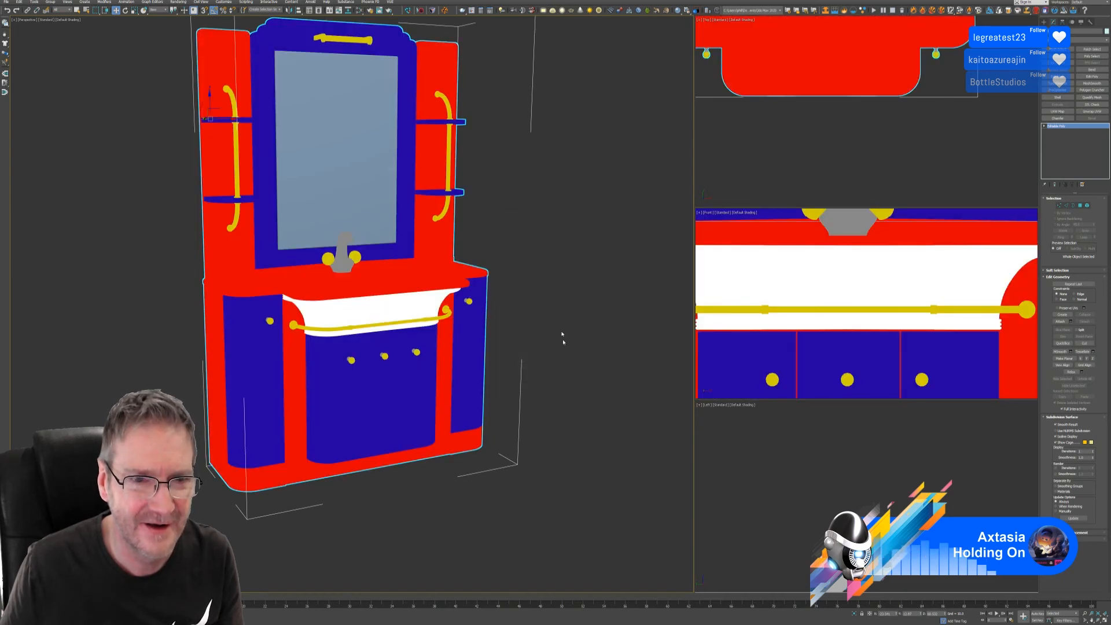
# Step: At element level, add all the cabinet doors and the mirror frame to the curved moulding's selection
pyautogui.click(1087, 205)
pyautogui.keyDown('ctrl'); pyautogui.click(267, 373); pyautogui.keyUp('ctrl')
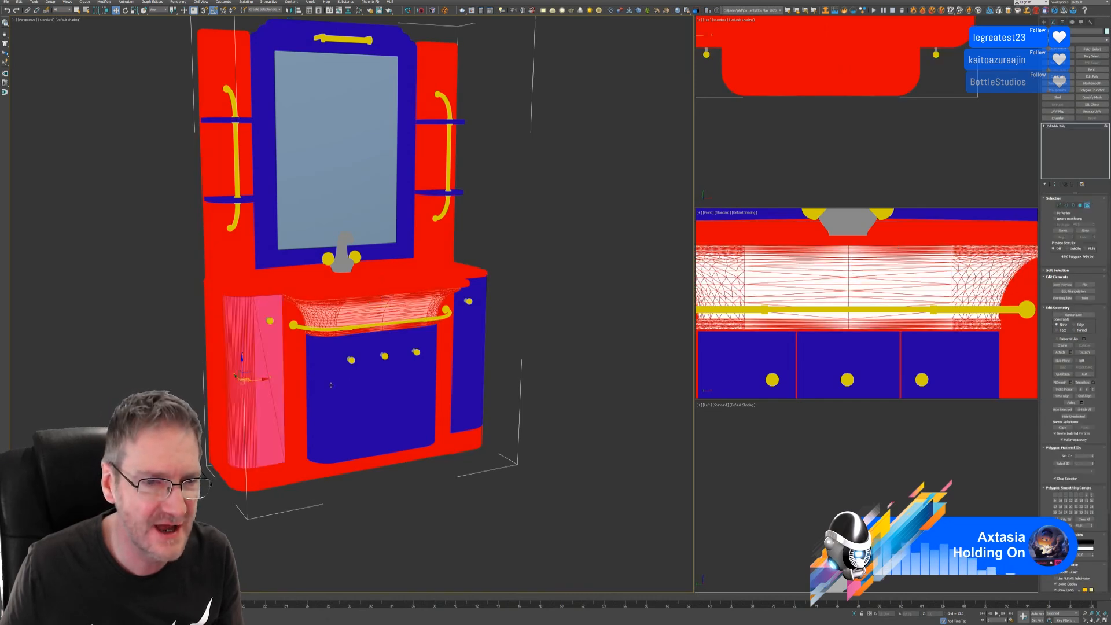
pyautogui.keyDown('ctrl'); pyautogui.click(348, 387); pyautogui.keyUp('ctrl')
pyautogui.keyDown('ctrl'); pyautogui.click(389, 386); pyautogui.keyUp('ctrl')
pyautogui.keyDown('ctrl'); pyautogui.click(422, 394); pyautogui.keyUp('ctrl')
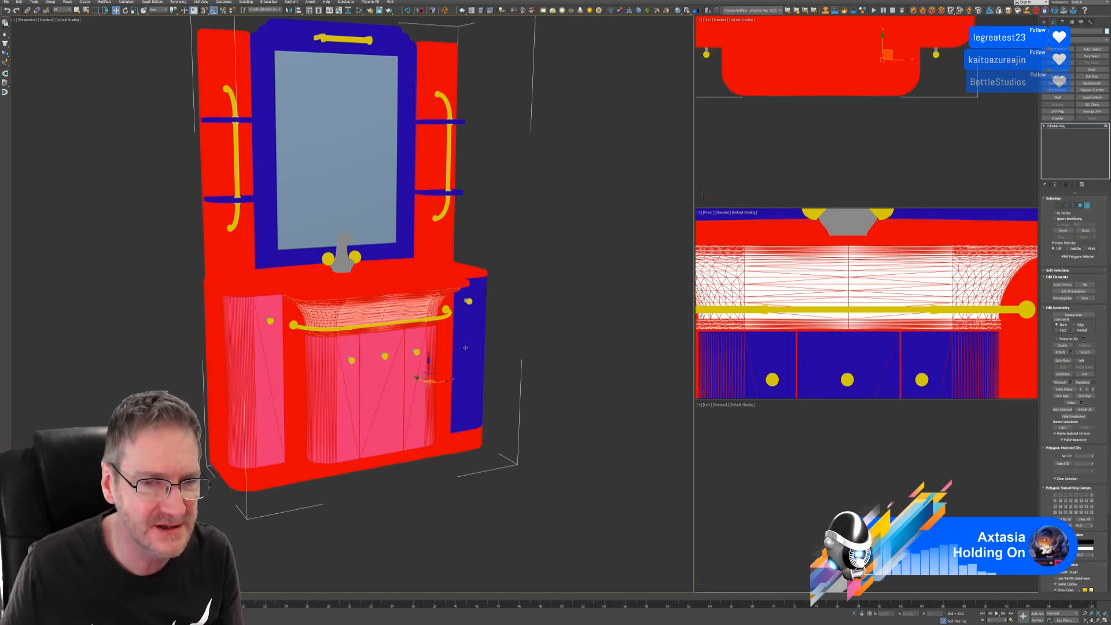
pyautogui.keyDown('ctrl'); pyautogui.click(469, 359); pyautogui.keyUp('ctrl')
pyautogui.keyDown('ctrl'); pyautogui.click(403, 199); pyautogui.keyUp('ctrl')
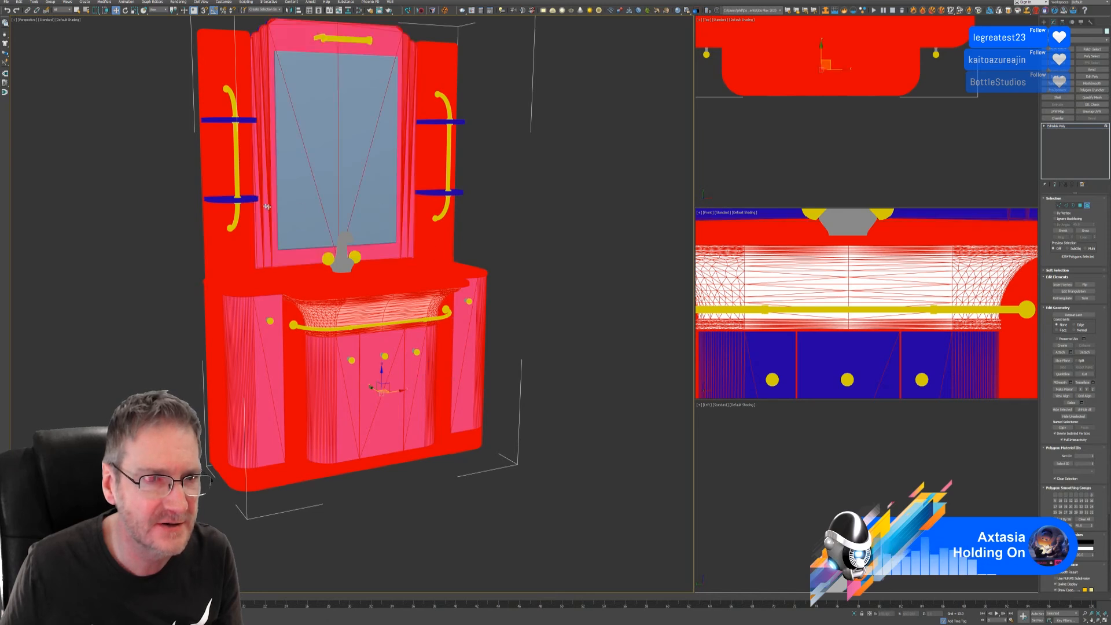
# Step: Add the four small shelves beside the mirror to the element selection
pyautogui.keyDown('ctrl'); pyautogui.click(230, 200); pyautogui.keyUp('ctrl')
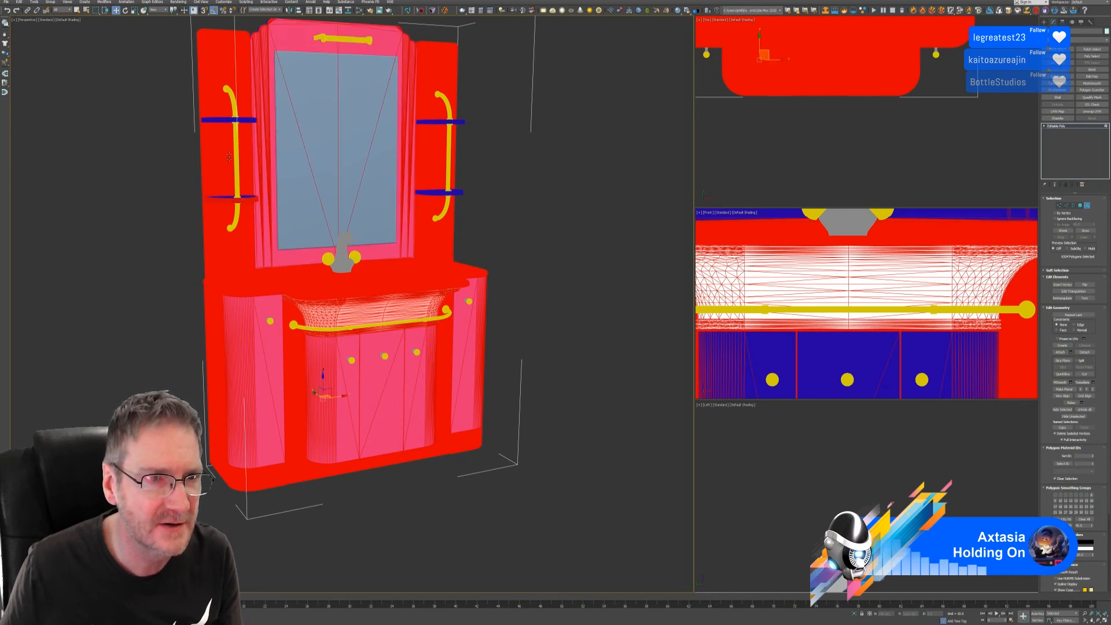
pyautogui.keyDown('ctrl'); pyautogui.click(229, 119); pyautogui.keyUp('ctrl')
pyautogui.keyDown('alt'); pyautogui.moveTo(509, 201); pyautogui.dragTo(538, 202, button='middle'); pyautogui.keyUp('alt')
pyautogui.keyDown('ctrl'); pyautogui.click(443, 175); pyautogui.keyUp('ctrl')
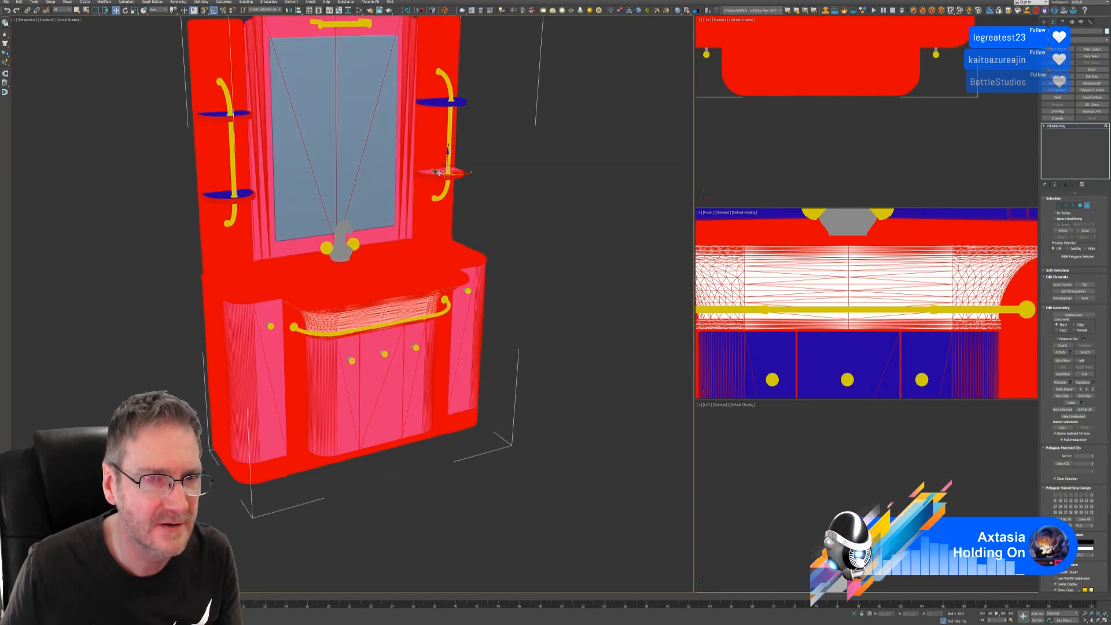
pyautogui.keyDown('ctrl'); pyautogui.click(441, 102); pyautogui.keyUp('ctrl')
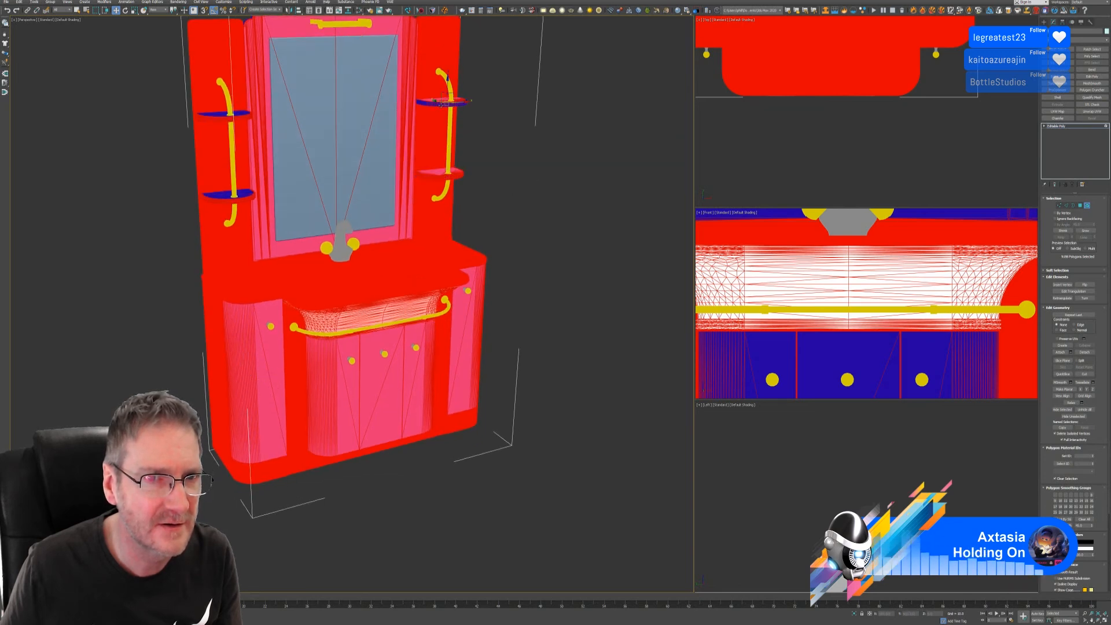
pyautogui.keyDown('ctrl'); pyautogui.click(441, 104); pyautogui.keyUp('ctrl')
pyautogui.keyDown('ctrl'); pyautogui.click(239, 117); pyautogui.keyUp('ctrl')
pyautogui.keyDown('ctrl'); pyautogui.click(218, 114); pyautogui.keyUp('ctrl')
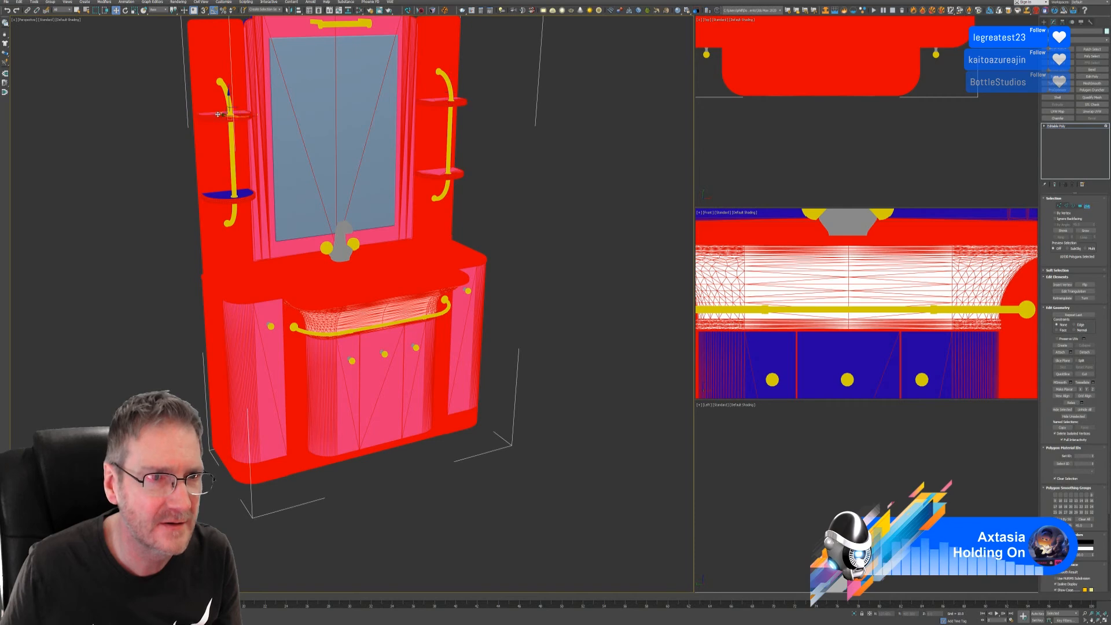
pyautogui.keyDown('ctrl'); pyautogui.click(224, 193); pyautogui.keyUp('ctrl')
pyautogui.moveTo(598, 295)
pyautogui.keyDown('alt'); pyautogui.mouseDown(button='middle')
pyautogui.moveTo(557, 255)
pyautogui.moveTo(585, 253)
pyautogui.moveTo(599, 286)
pyautogui.mouseUp(button='middle'); pyautogui.keyUp('alt')
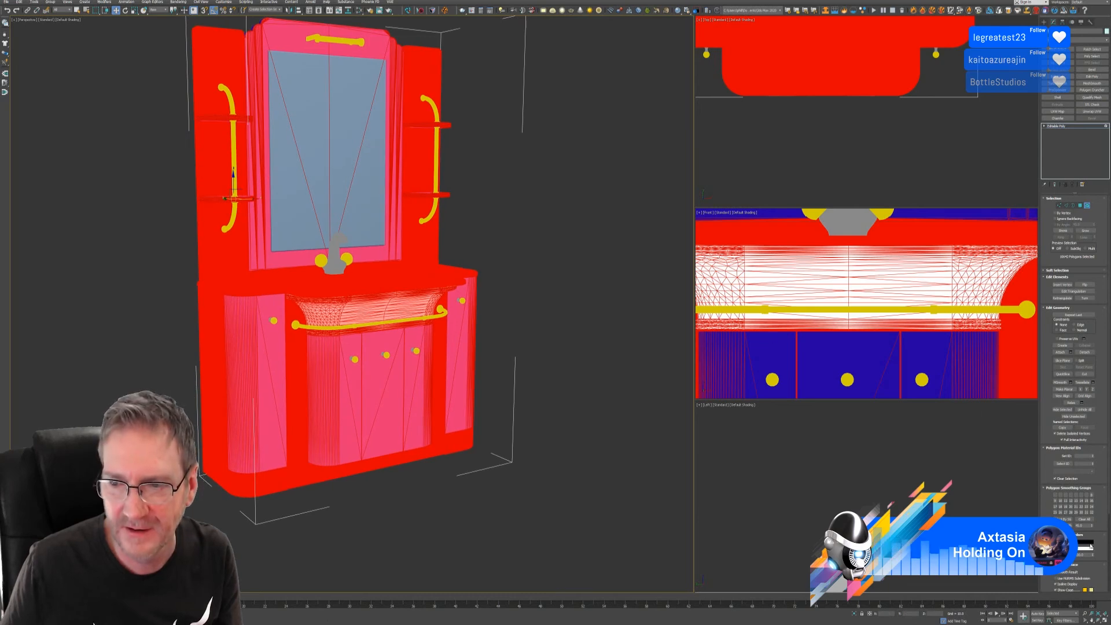
# Step: Set the vertex colour of the selected elements to blue and leave element level
pyautogui.click(1086, 545)
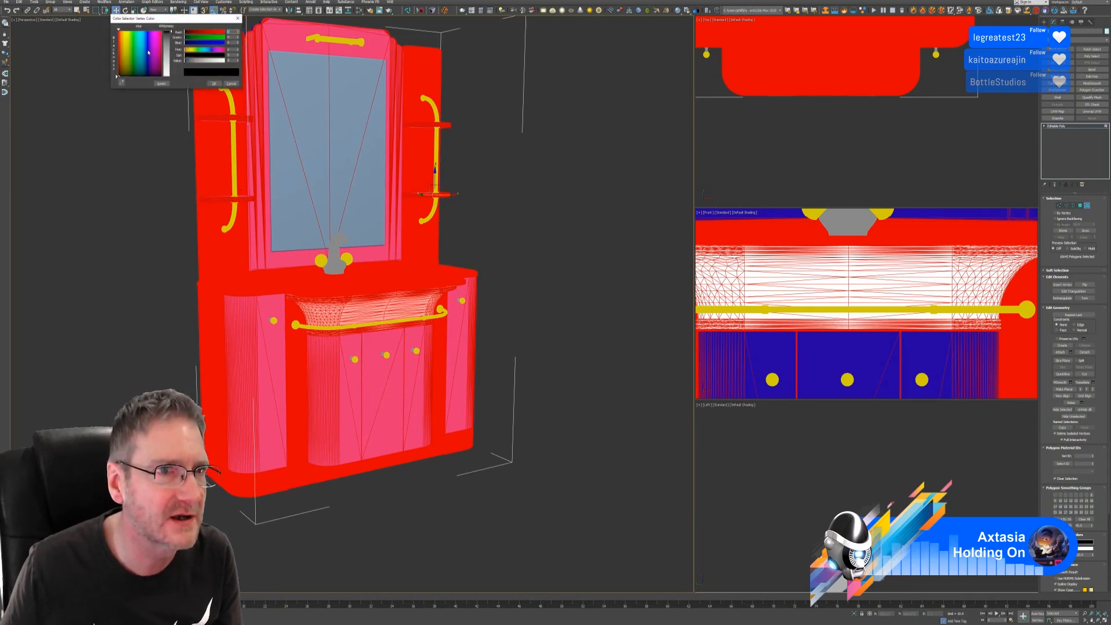
pyautogui.click(148, 52)
pyautogui.click(214, 83)
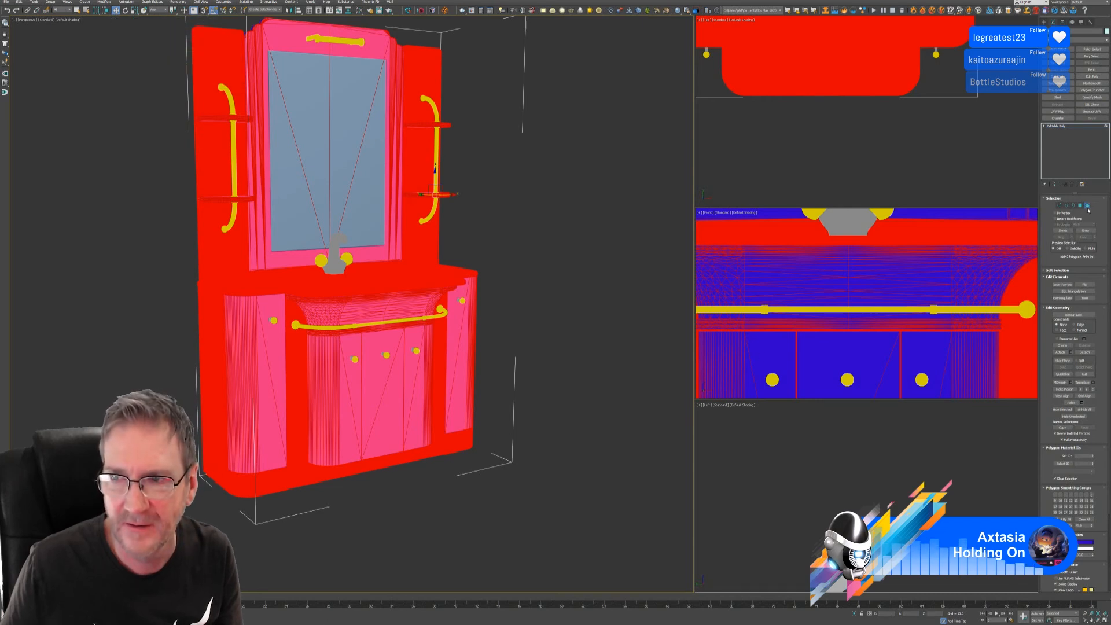
pyautogui.press('4')
# Step: Examine the vertex colours on the whole cabinet in the perspective, top, front and left views
pyautogui.scroll(-3, 463, 305)
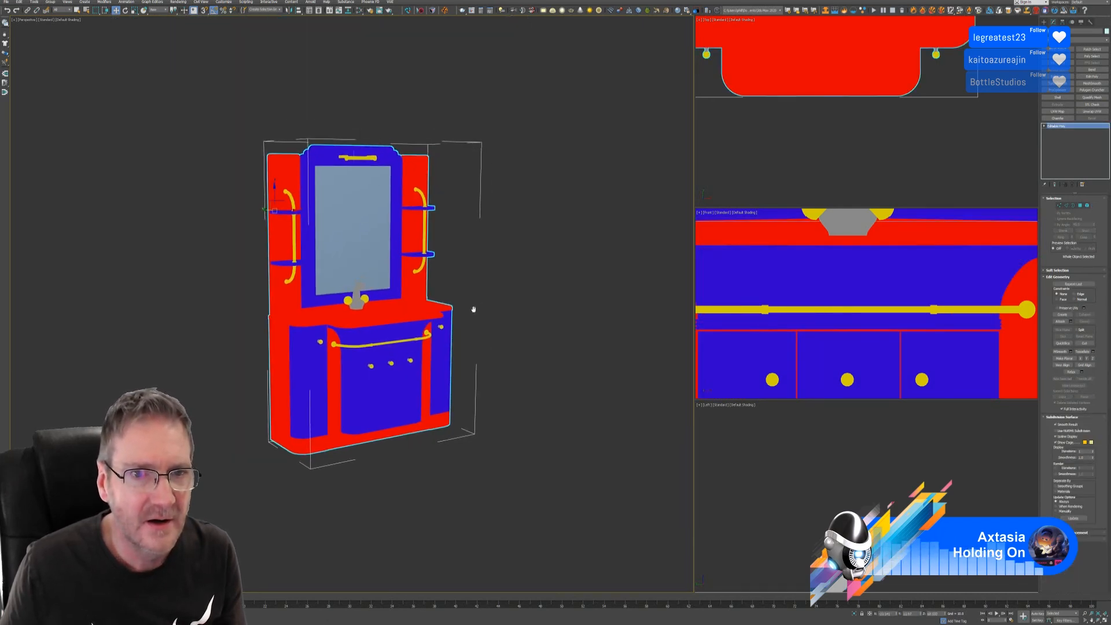
pyautogui.scroll(2, 892, 170)
pyautogui.scroll(-2, 892, 170)
pyautogui.scroll(-4, 943, 318)
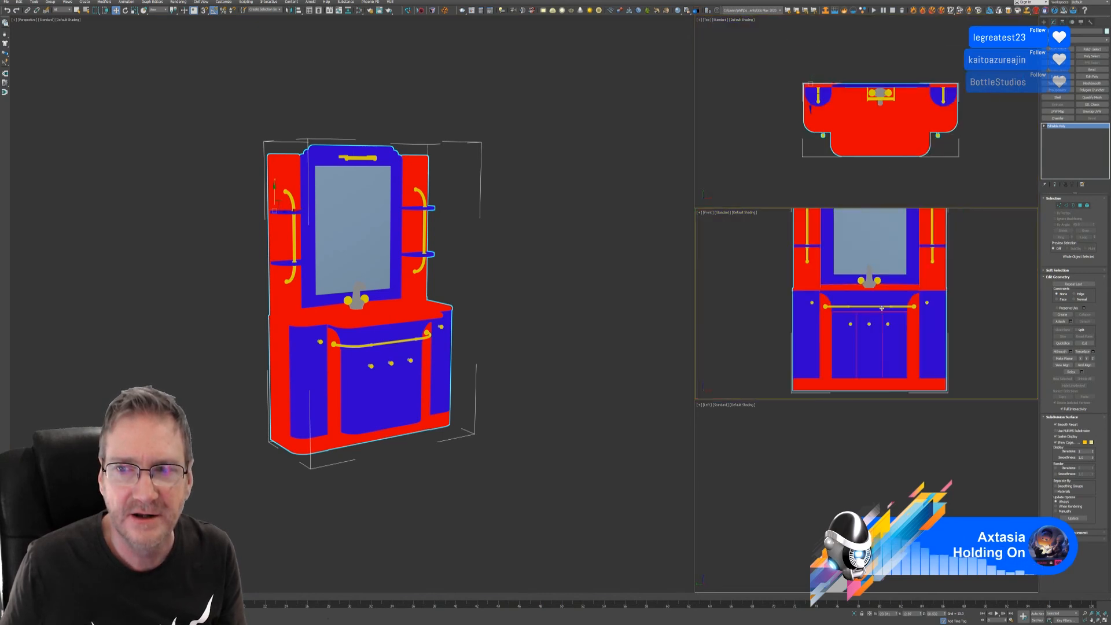
pyautogui.scroll(-4, 825, 471)
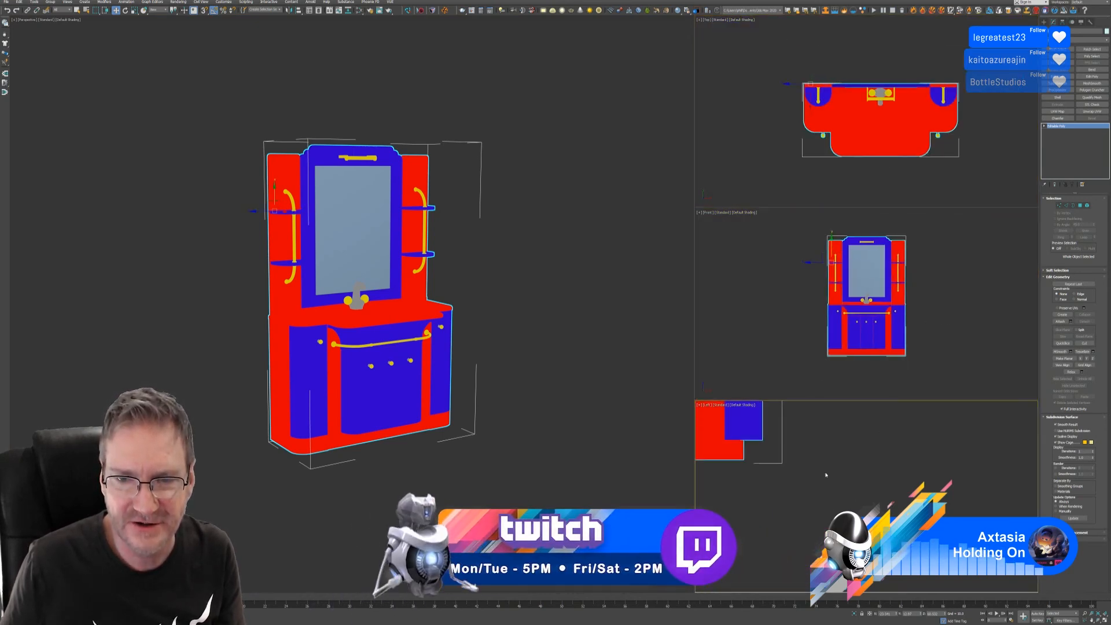
pyautogui.scroll(-3, 960, 482)
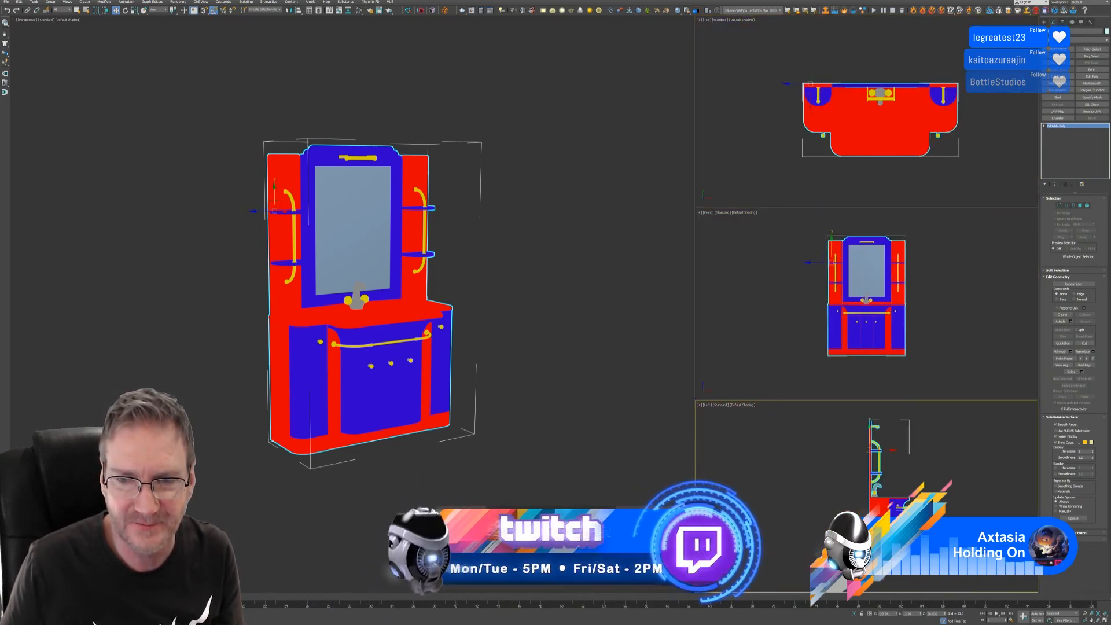
pyautogui.moveTo(512, 367); pyautogui.dragTo(516, 372, button='middle')
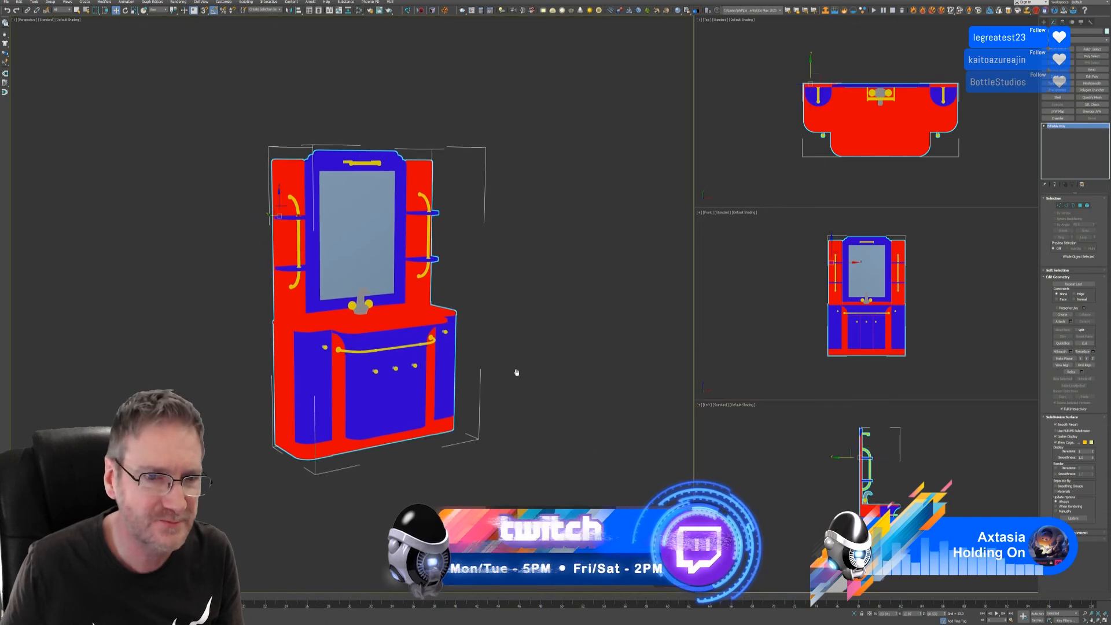
# Step: Export the selected cabinet in FBX format, overwriting Small_Vanity.fbx and keeping the export options as they are
pyautogui.click(5, 2)
pyautogui.moveTo(28, 91)
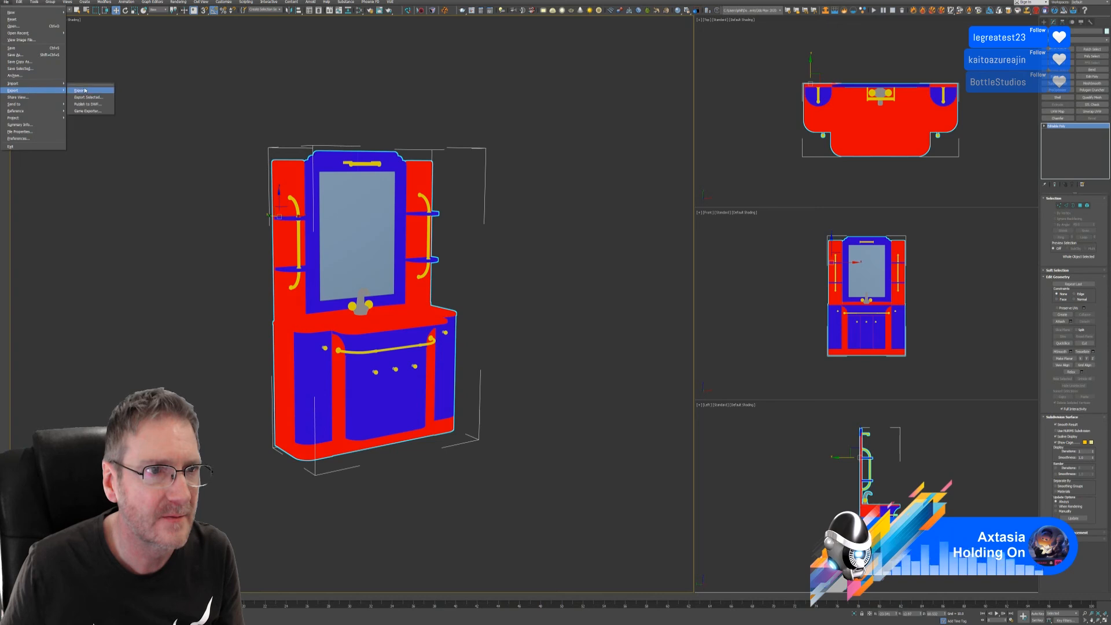
pyautogui.click(81, 97)
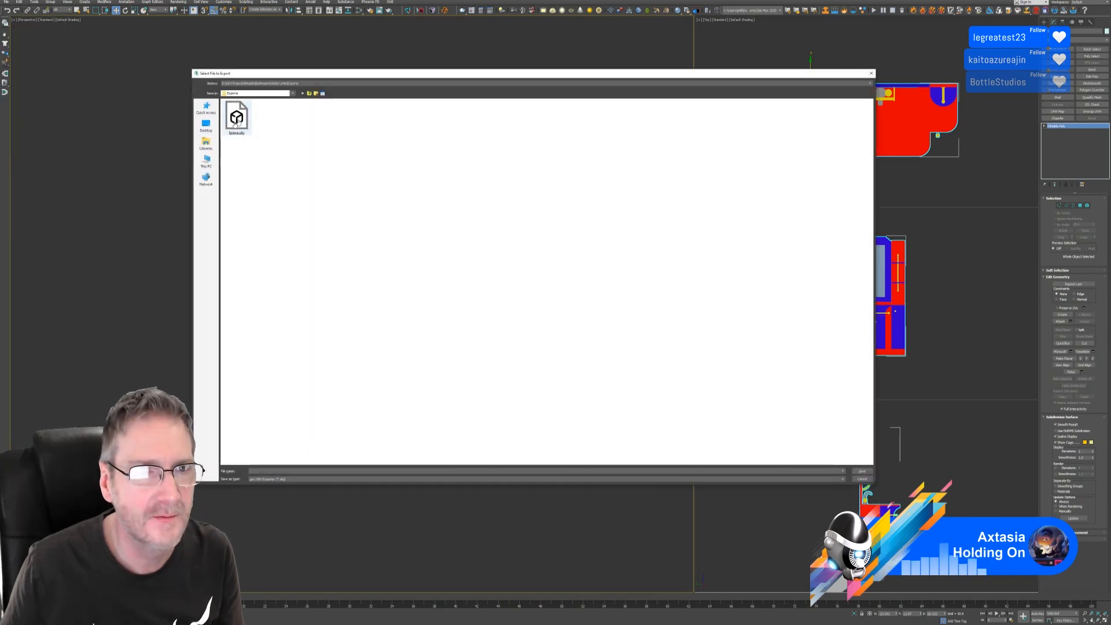
pyautogui.click(288, 479)
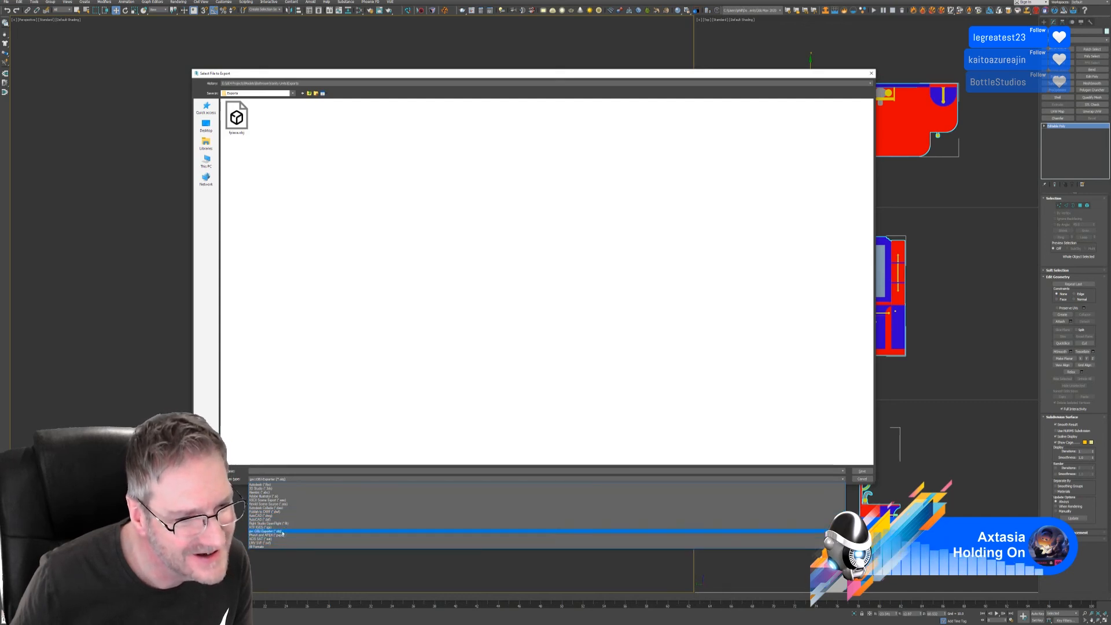
pyautogui.click(272, 485)
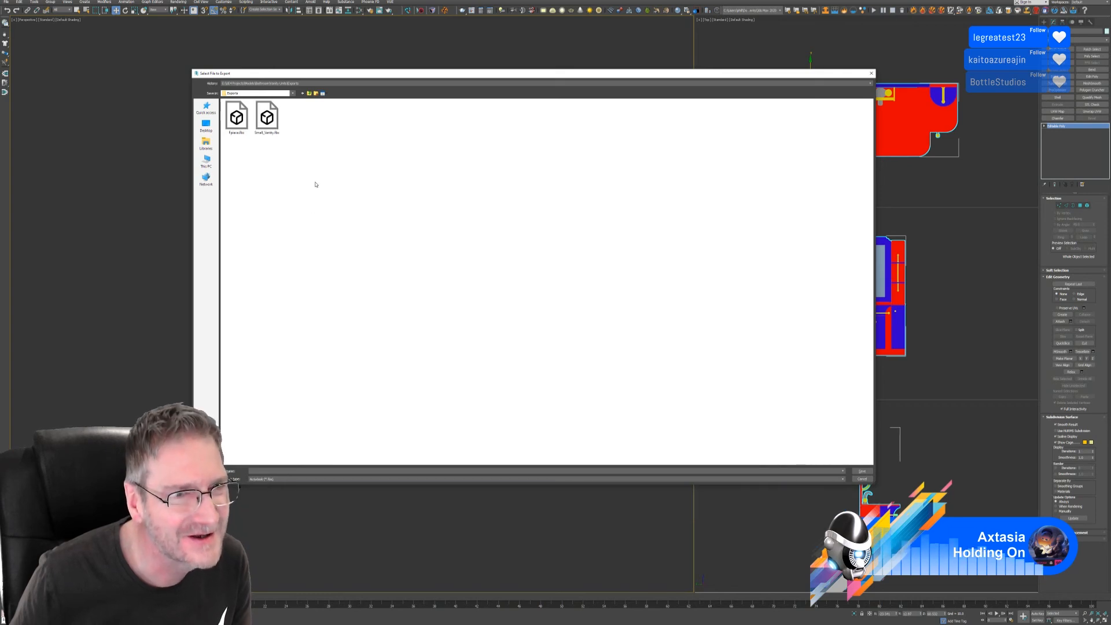
pyautogui.click(267, 118)
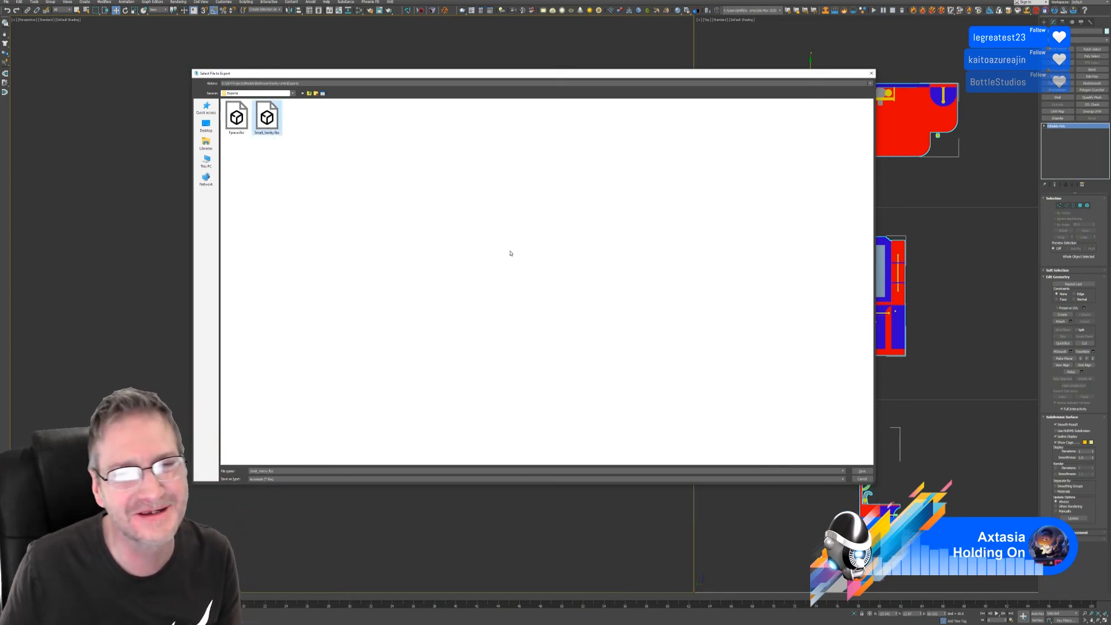
pyautogui.press('Return')
pyautogui.click(588, 320)
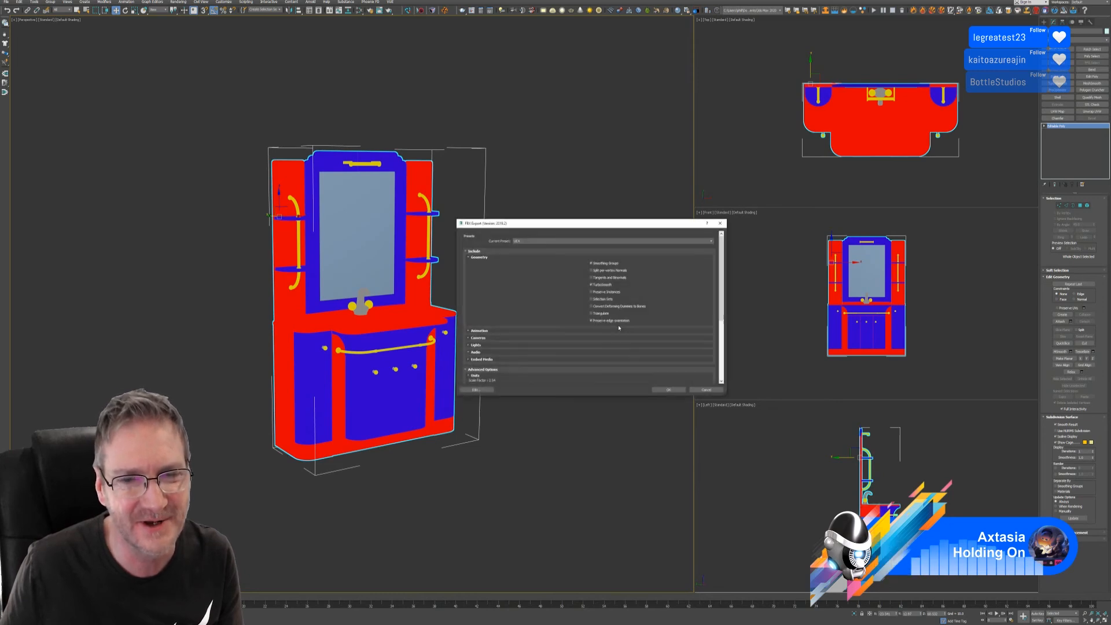
pyautogui.click(668, 390)
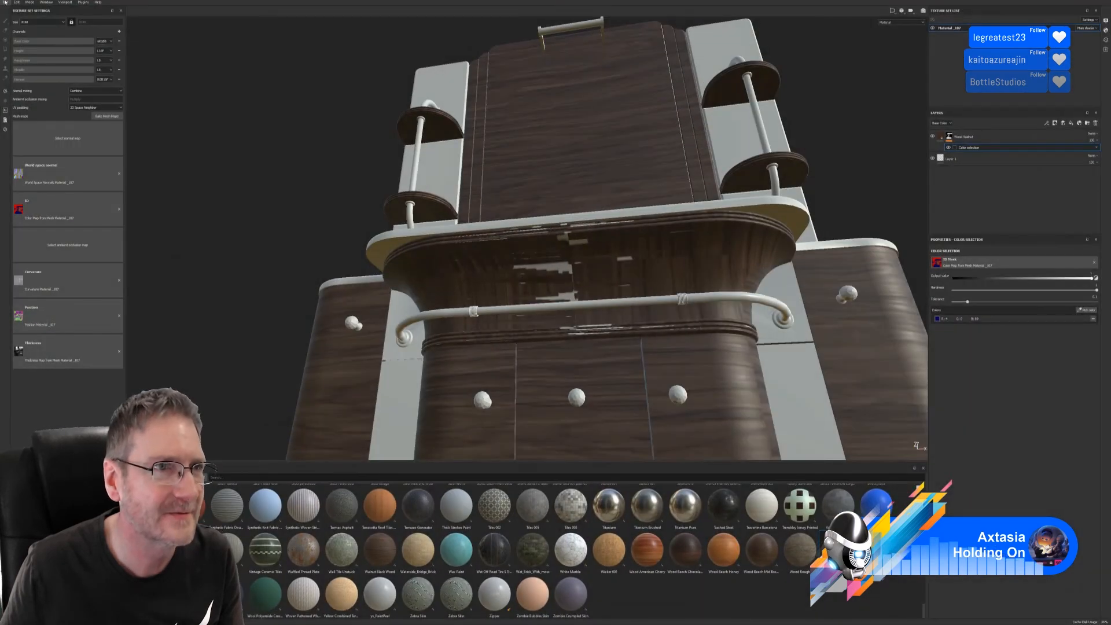
# Step: Switch to Substance Painter and create a new project from Small_Vanity.fbx, choosing the document resolution and discarding the old project's changes
pyautogui.click(5, 3)
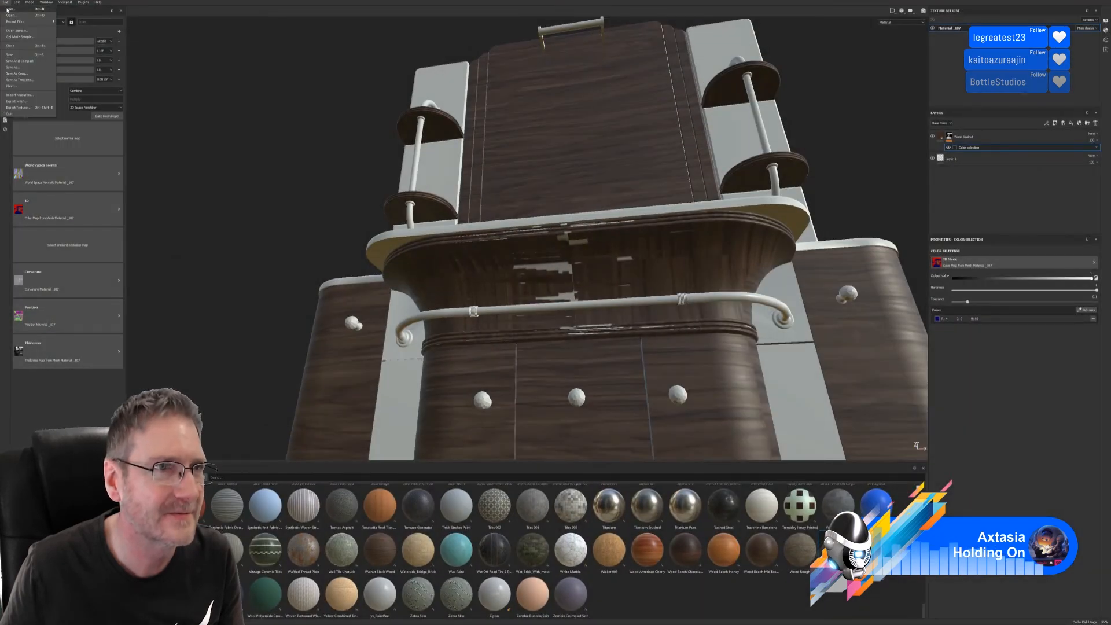
pyautogui.click(19, 12)
pyautogui.click(612, 253)
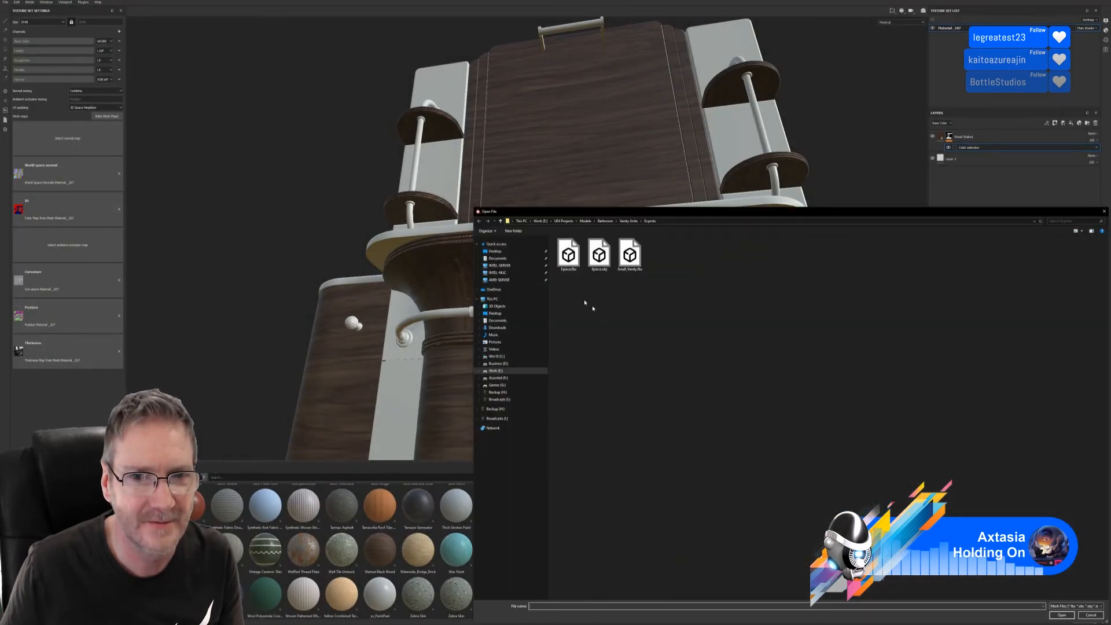
pyautogui.doubleClick(630, 256)
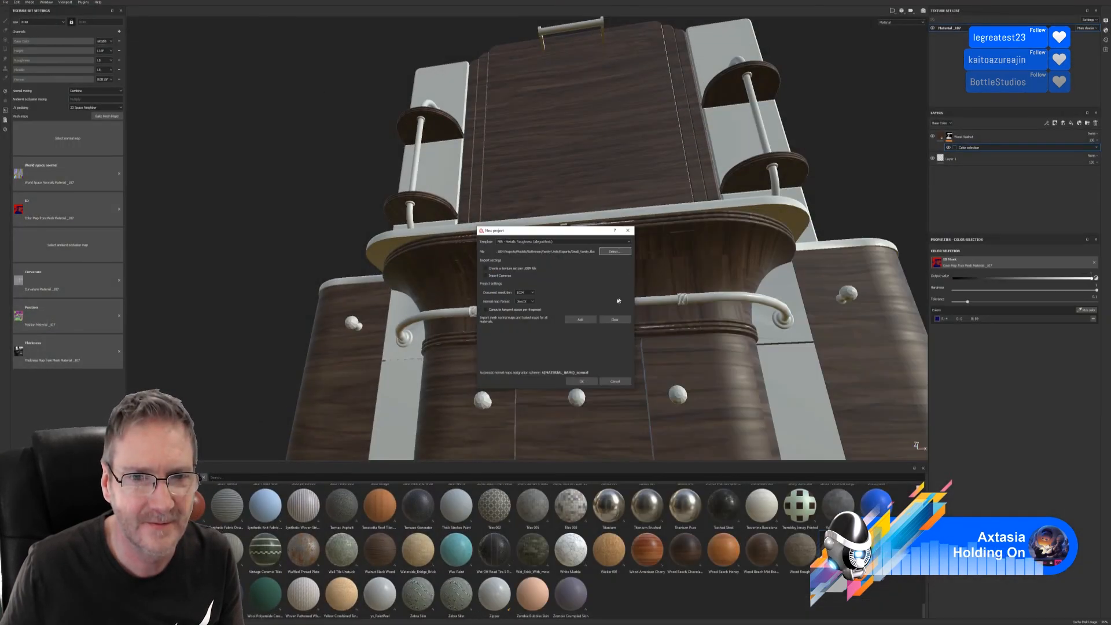
pyautogui.click(522, 292)
pyautogui.click(528, 315)
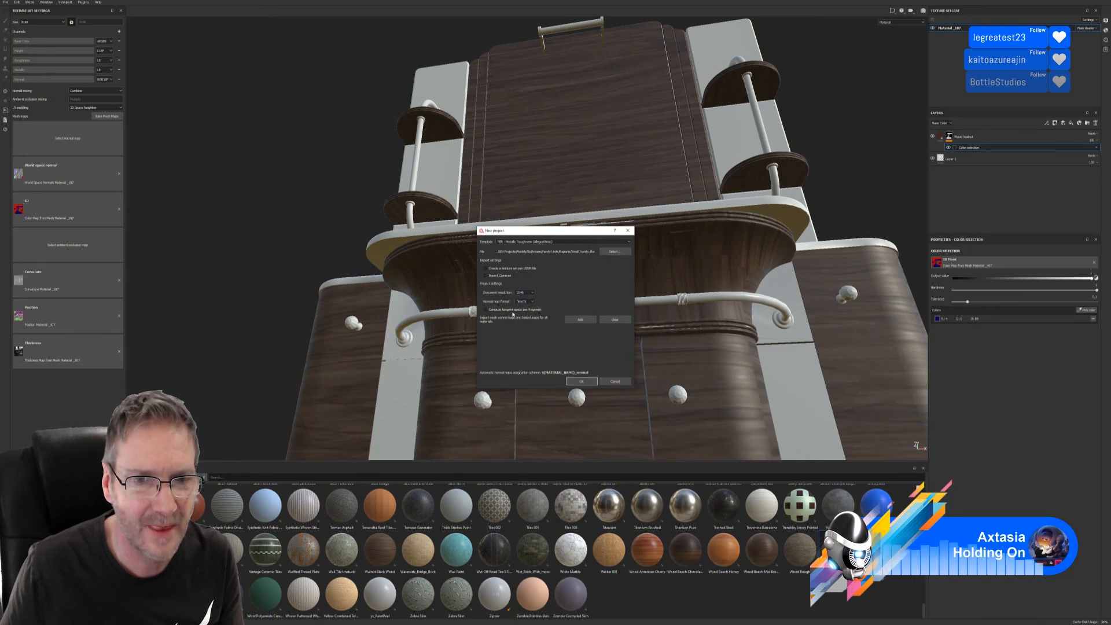
pyautogui.click(577, 383)
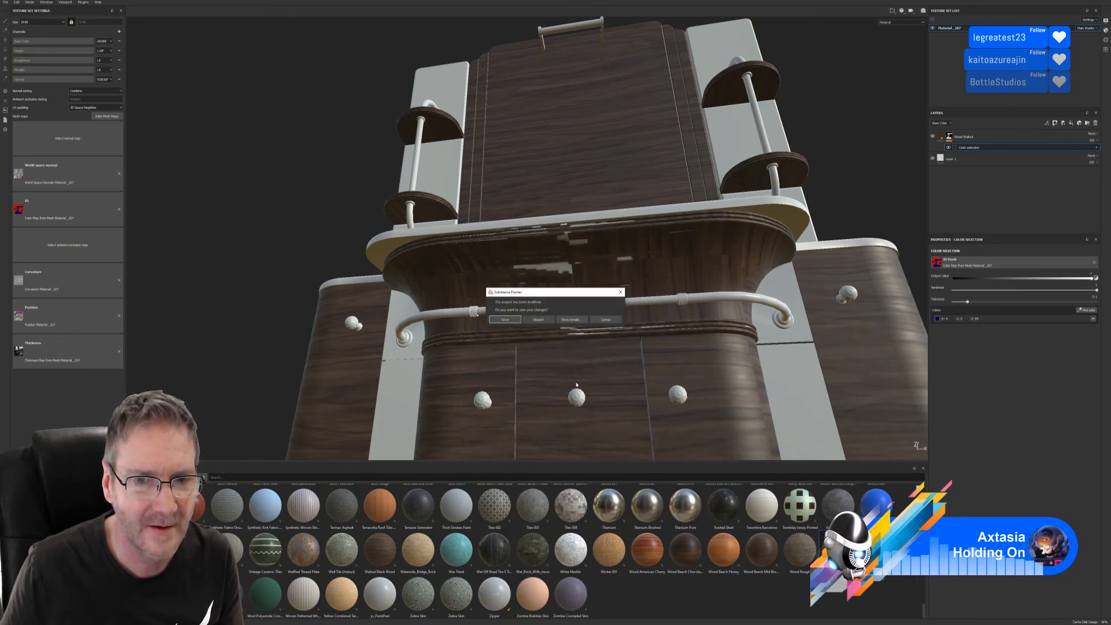
pyautogui.click(548, 321)
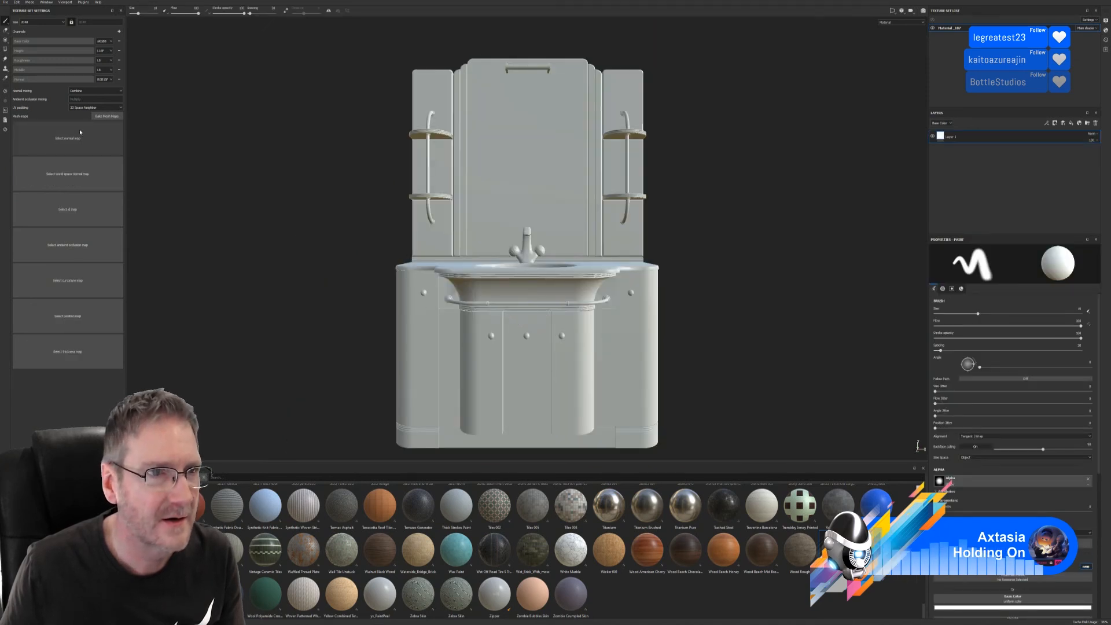
# Step: Choose the baking output size, bake all mesh maps for the cabinet's material and close the baking report
pyautogui.click(107, 116)
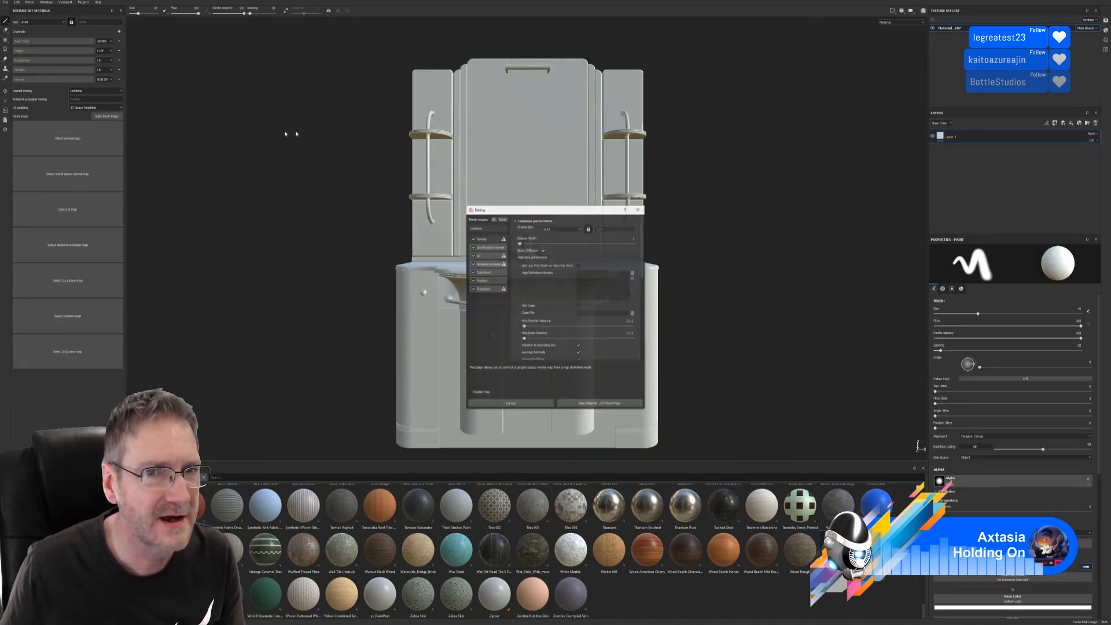
pyautogui.click(561, 229)
pyautogui.click(547, 258)
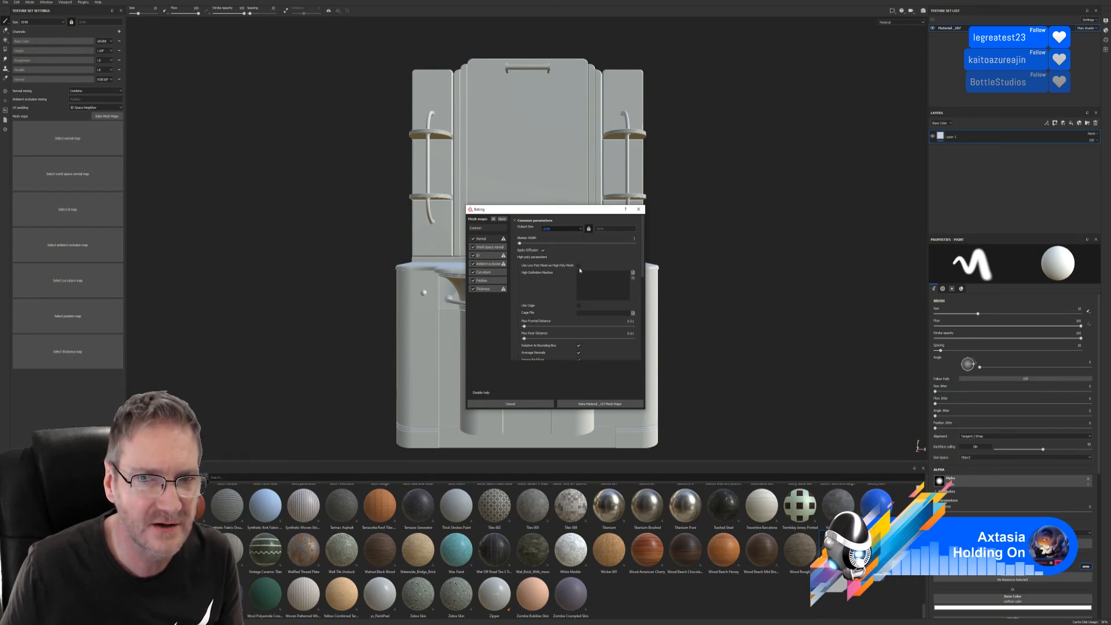
pyautogui.click(599, 405)
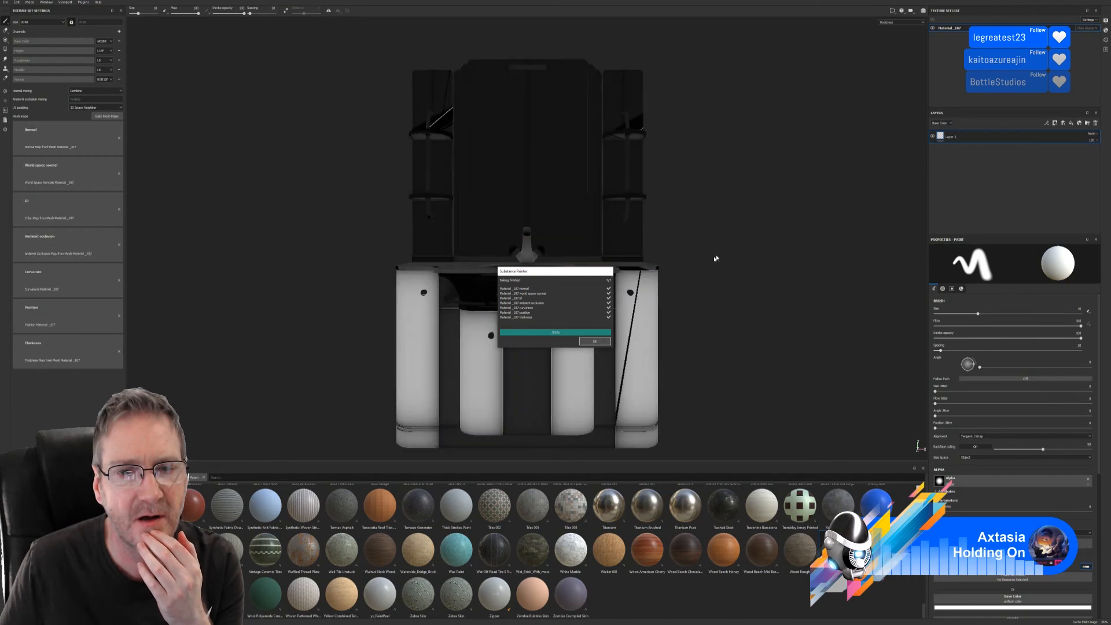
pyautogui.click(593, 341)
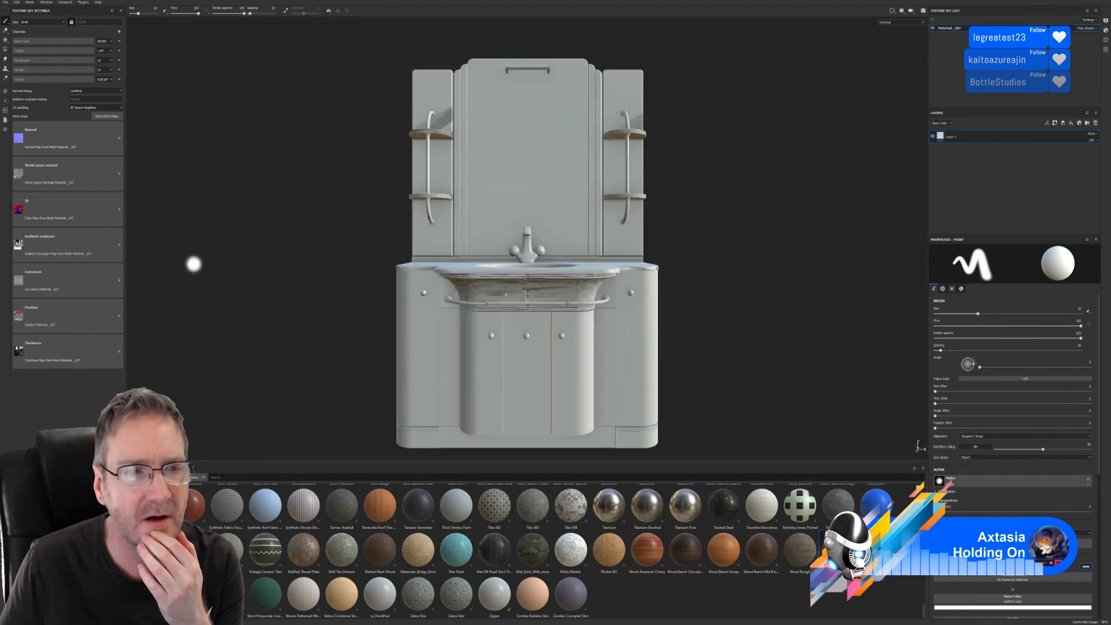
# Step: Remove the baked ambient occlusion and normal maps from the cabinet's texture set and check the shading of the basin front
pyautogui.click(118, 245)
pyautogui.scroll(5, 536, 292)
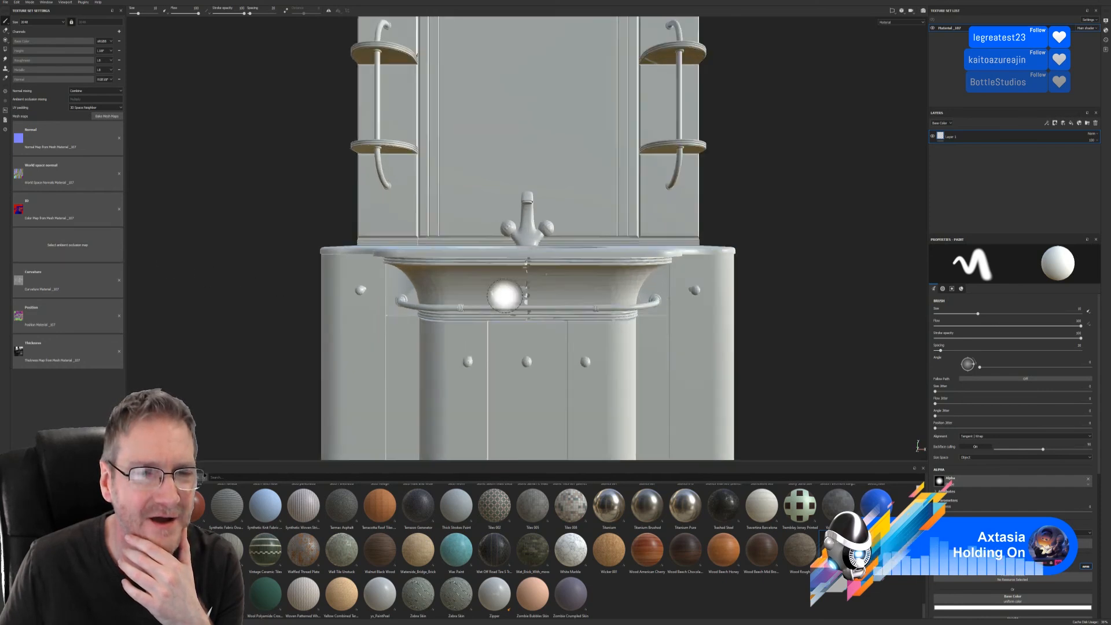
pyautogui.scroll(3, 504, 296)
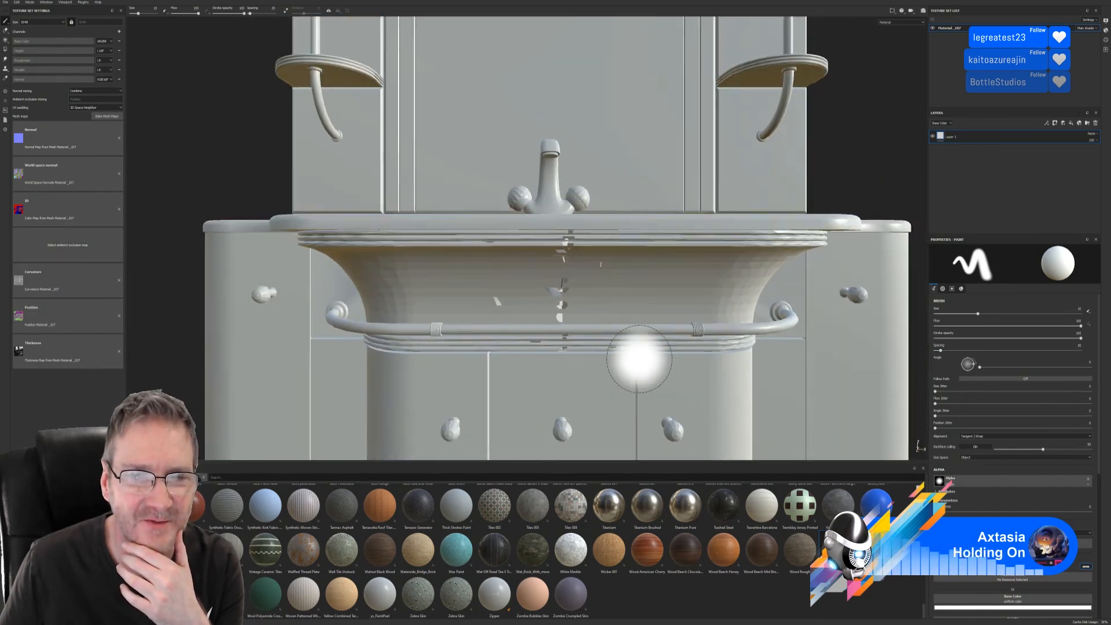
pyautogui.scroll(-6, 639, 359)
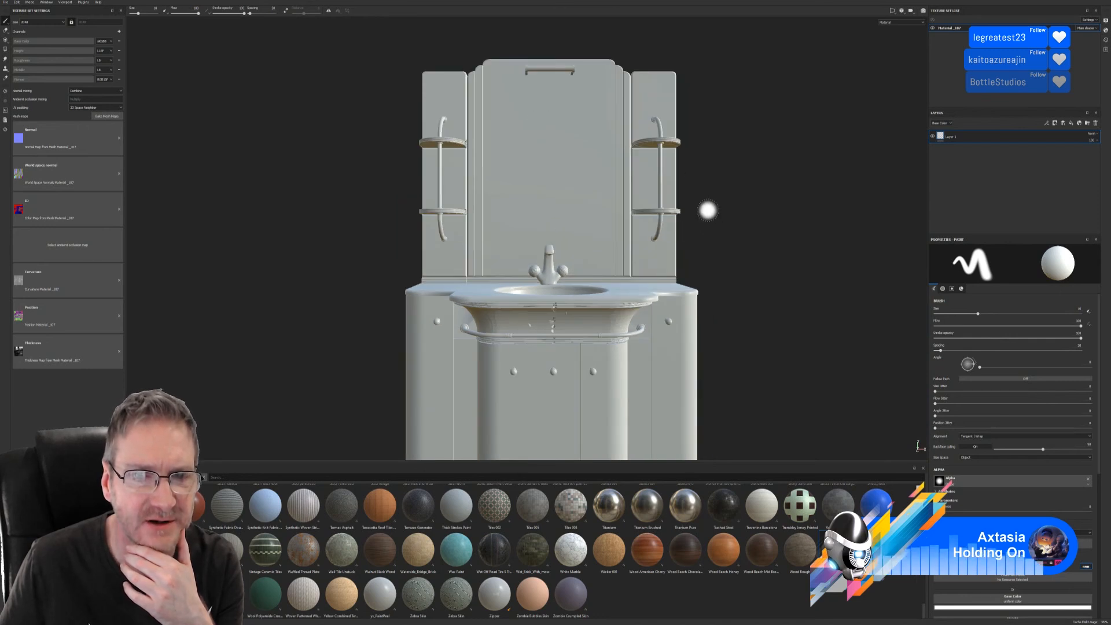
pyautogui.click(119, 139)
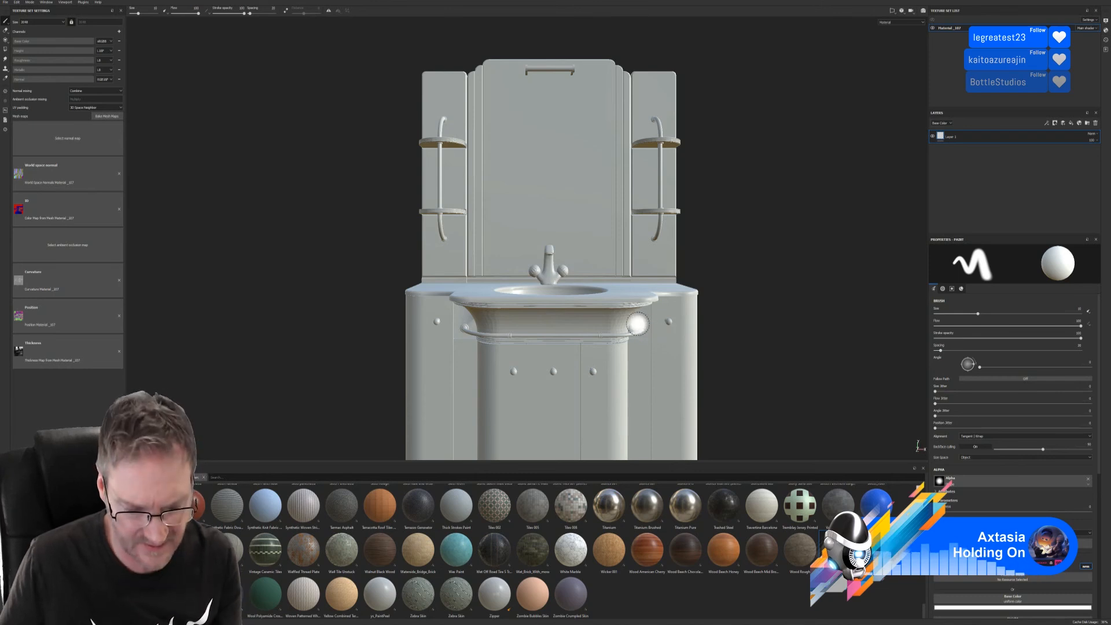
# Step: Apply the walnut wood material to the whole cabinet as a new fill layer
pyautogui.keyDown('alt'); pyautogui.moveTo(722, 287); pyautogui.dragTo(828, 309); pyautogui.keyUp('alt')
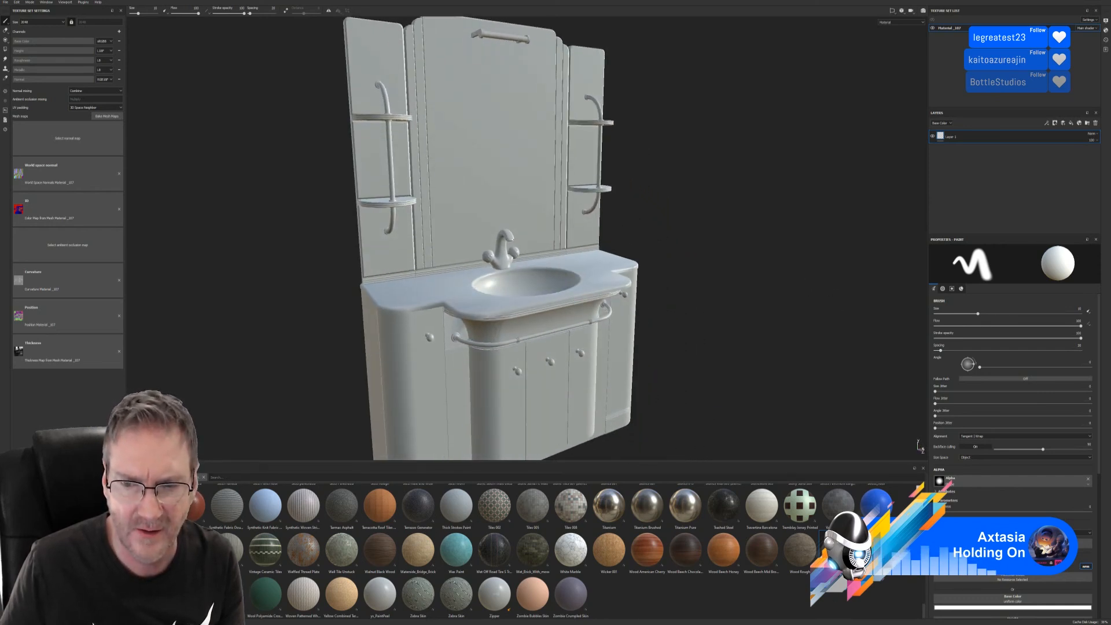
pyautogui.moveTo(380, 550); pyautogui.dragTo(550, 376)
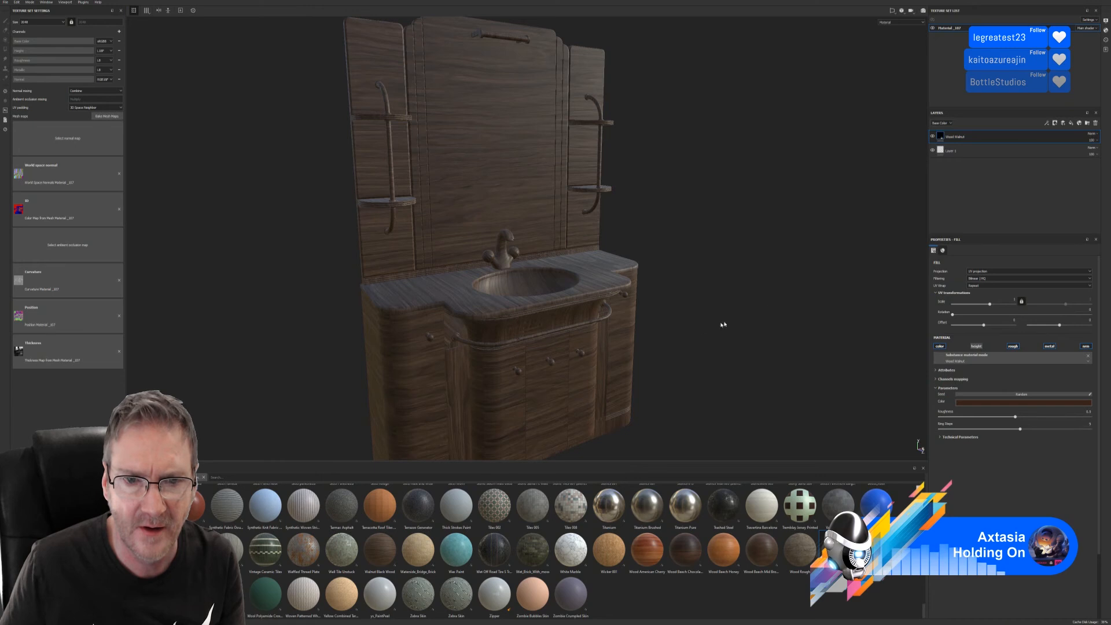
pyautogui.keyDown('alt'); pyautogui.moveTo(723, 325); pyautogui.dragTo(655, 280); pyautogui.keyUp('alt')
# Step: Mask the walnut layer with a colour selection, picking the blue ID colour of the cabinet's doors
pyautogui.rightClick(953, 136)
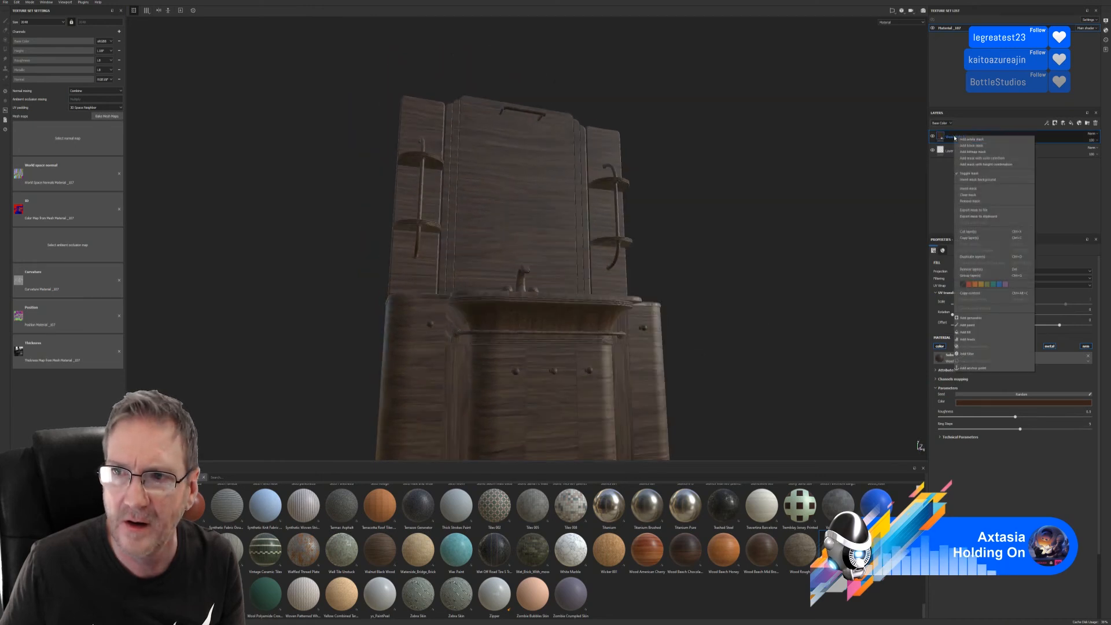
pyautogui.click(1000, 158)
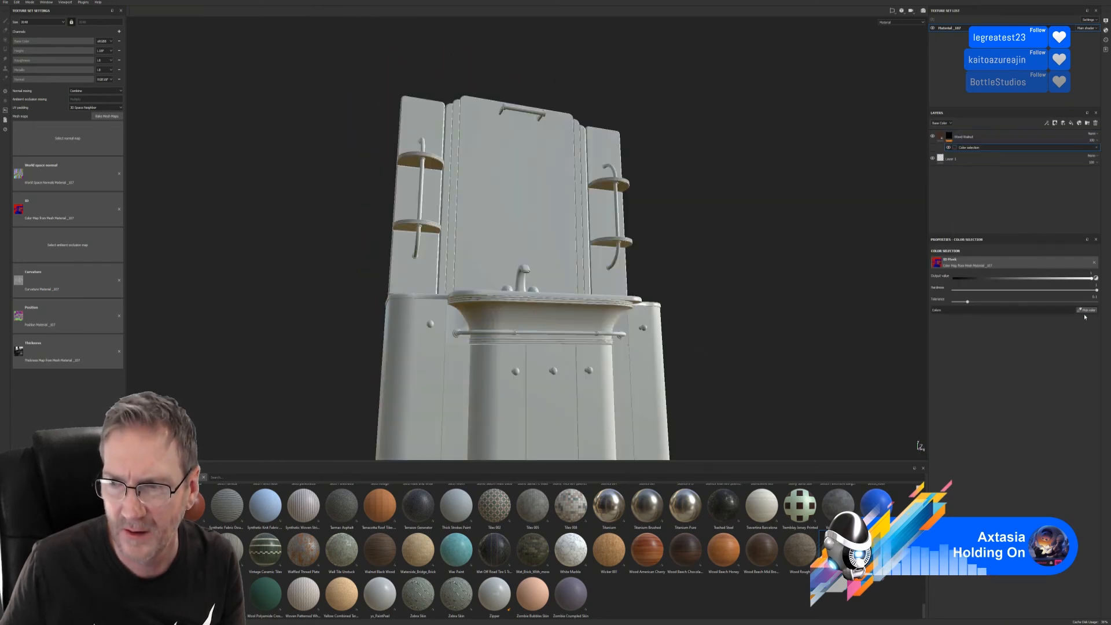
pyautogui.click(1087, 311)
pyautogui.click(572, 394)
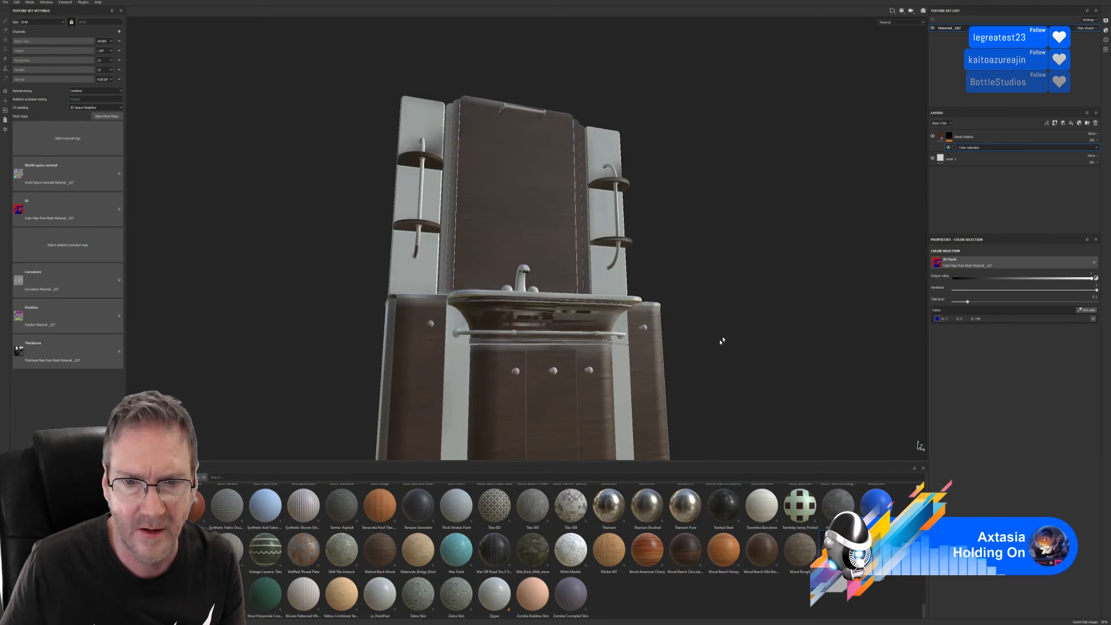
pyautogui.keyDown('alt'); pyautogui.moveTo(721, 340); pyautogui.dragTo(436, 266); pyautogui.keyUp('alt')
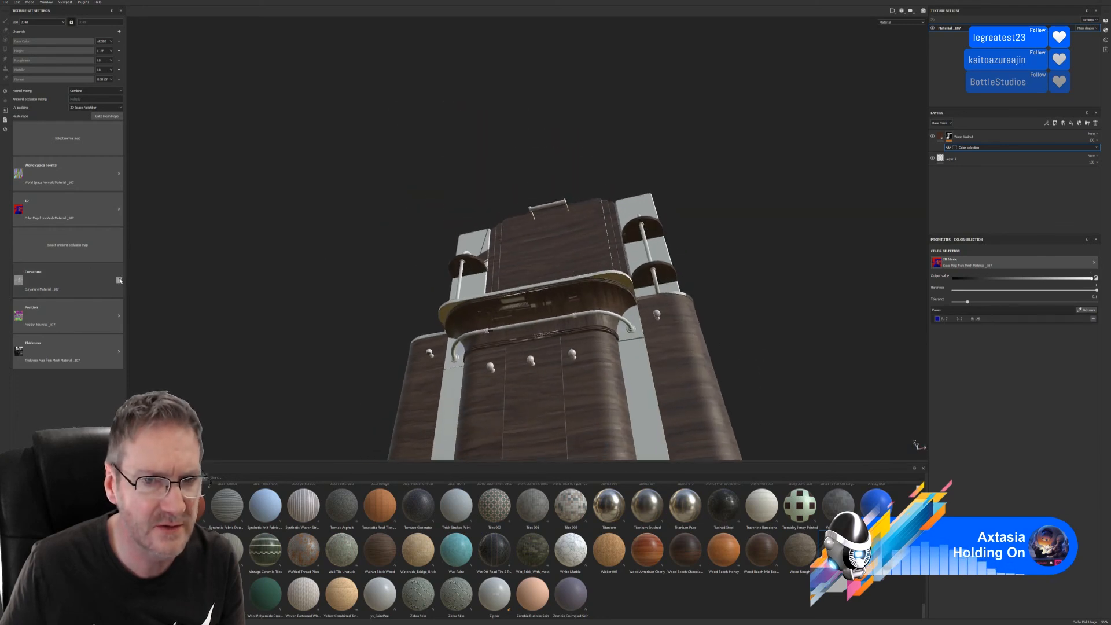
# Step: Remove the curvature, world space normal, position and thickness maps, keeping only the ID map, and inspect the panel below the basin
pyautogui.click(120, 280)
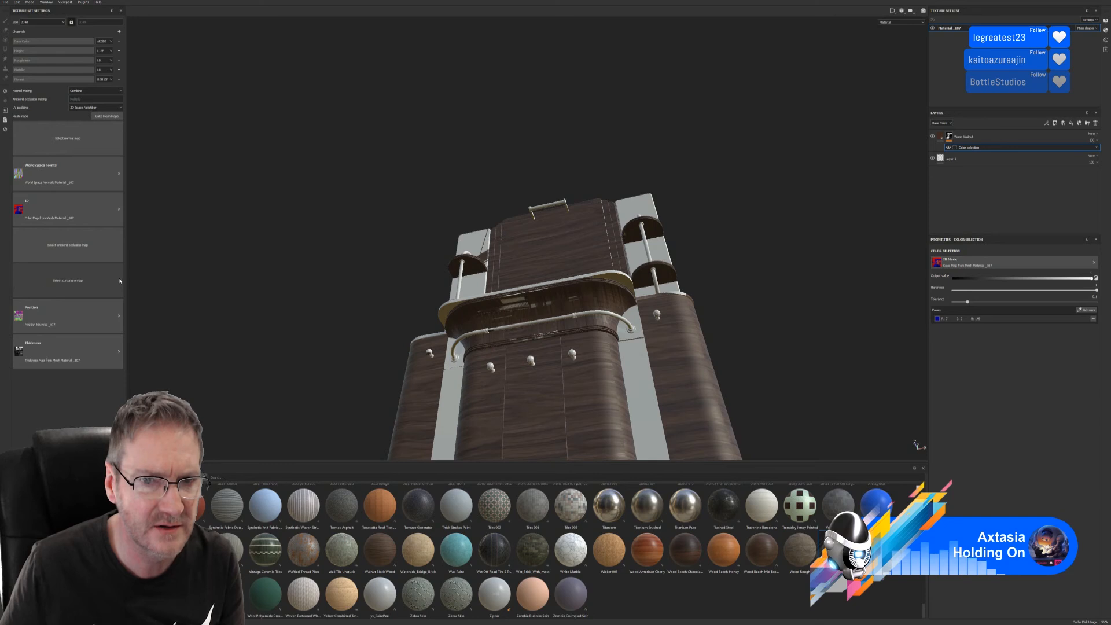
pyautogui.click(119, 174)
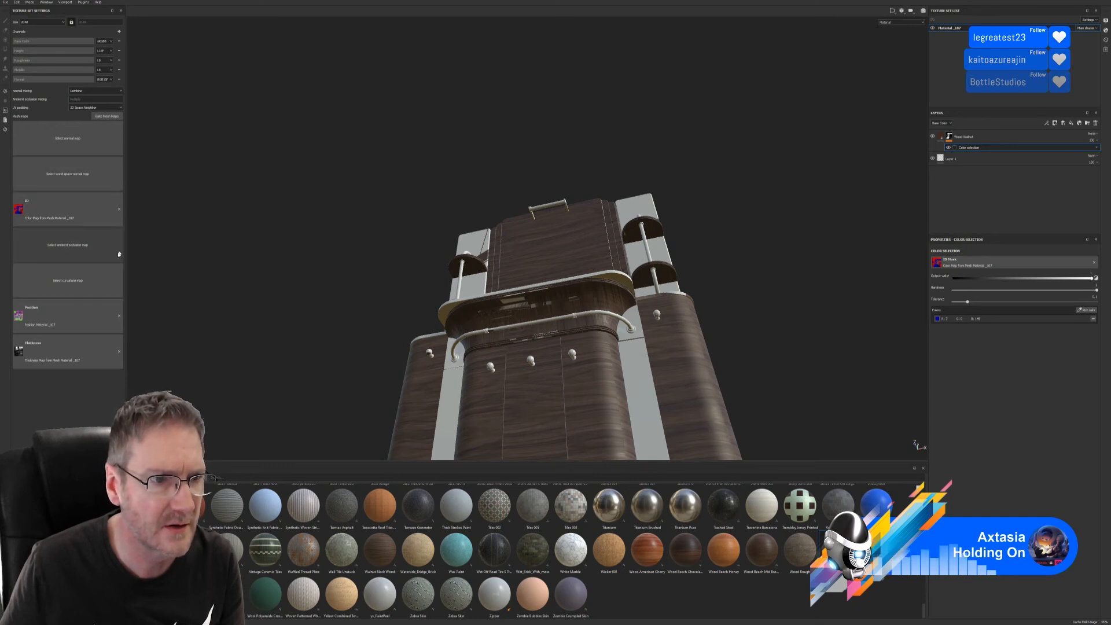
pyautogui.click(120, 316)
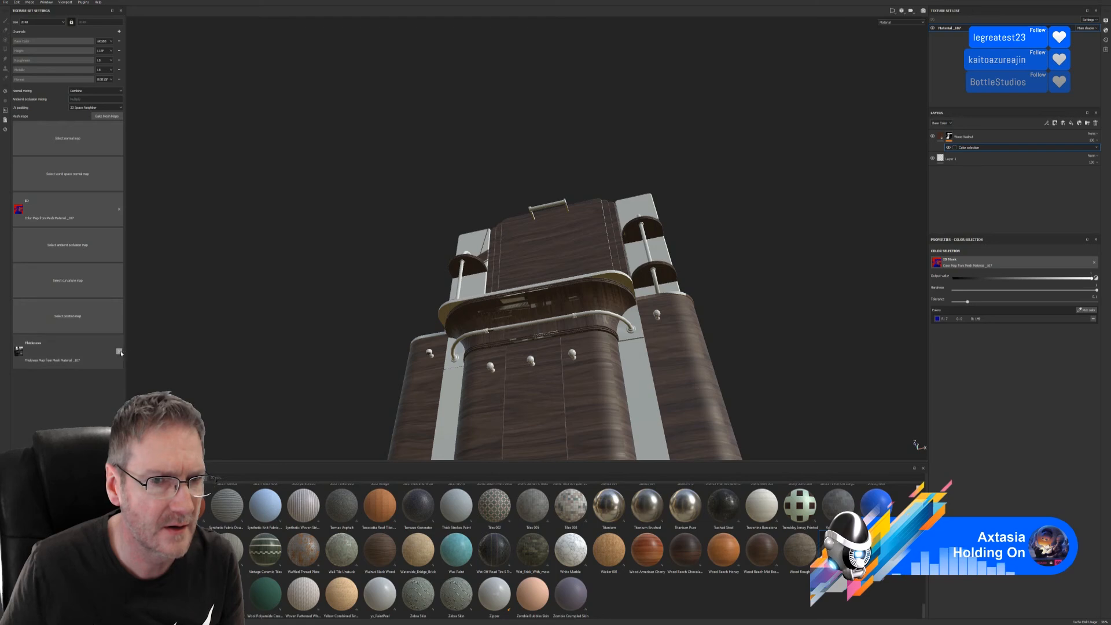
pyautogui.click(119, 351)
pyautogui.keyDown('alt'); pyautogui.moveTo(280, 365); pyautogui.dragTo(478, 384); pyautogui.keyUp('alt')
pyautogui.scroll(5, 478, 384)
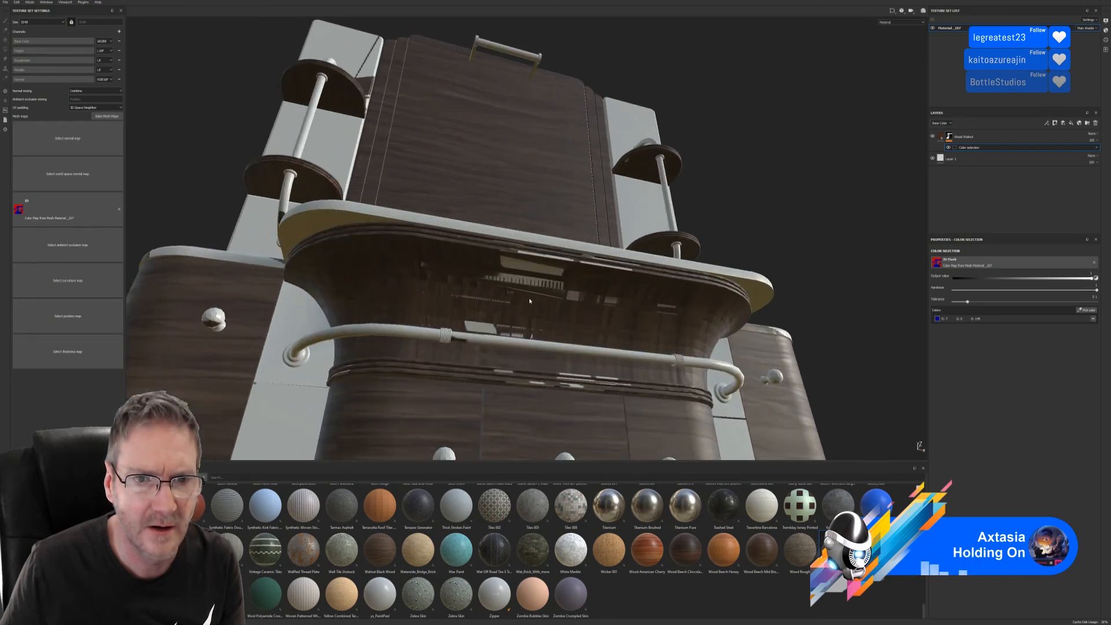
pyautogui.keyDown('alt'); pyautogui.moveTo(578, 299); pyautogui.dragTo(489, 363); pyautogui.keyUp('alt')
pyautogui.scroll(-3, 607, 389)
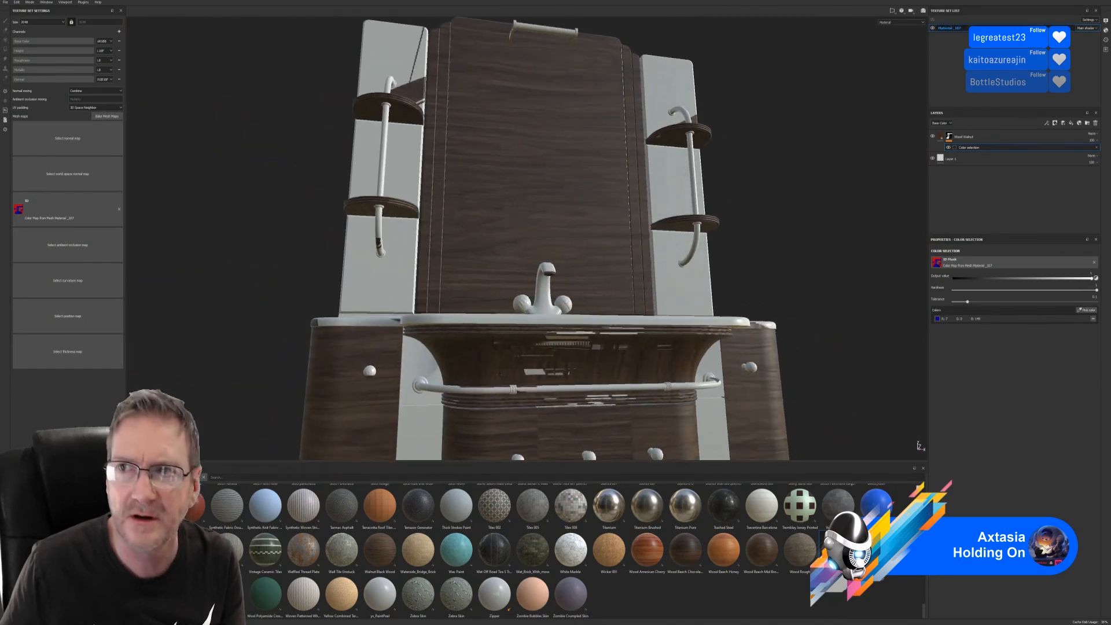
# Step: Switch to 3ds Max and turn off the vertex channel display in the cabinet's object properties
pyautogui.click(1079, 1)
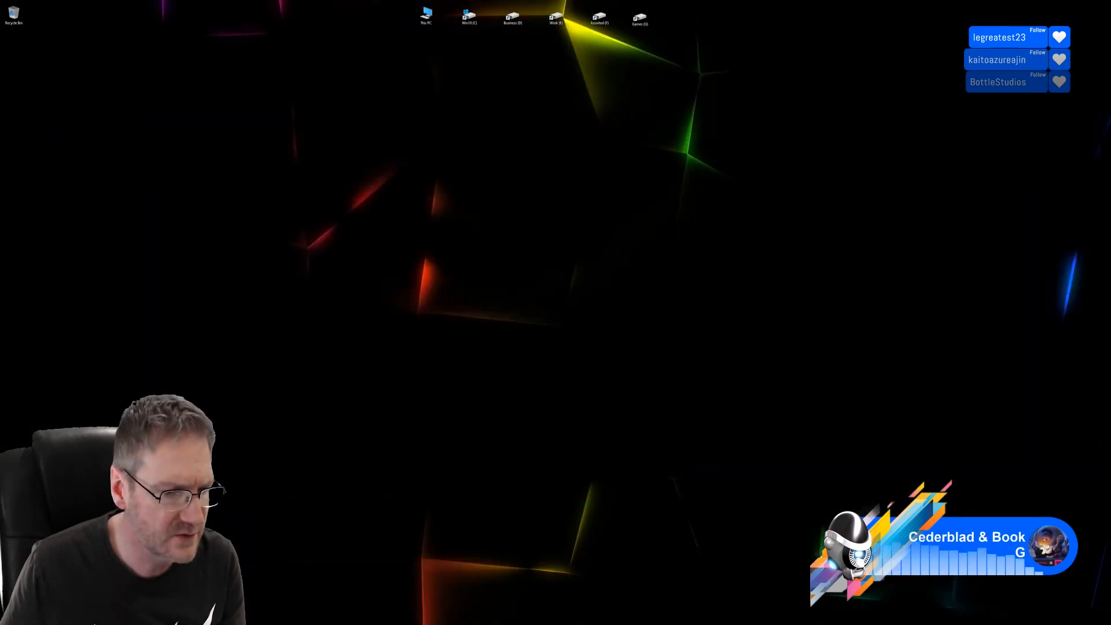
pyautogui.hotkey('alt', 'Tab')
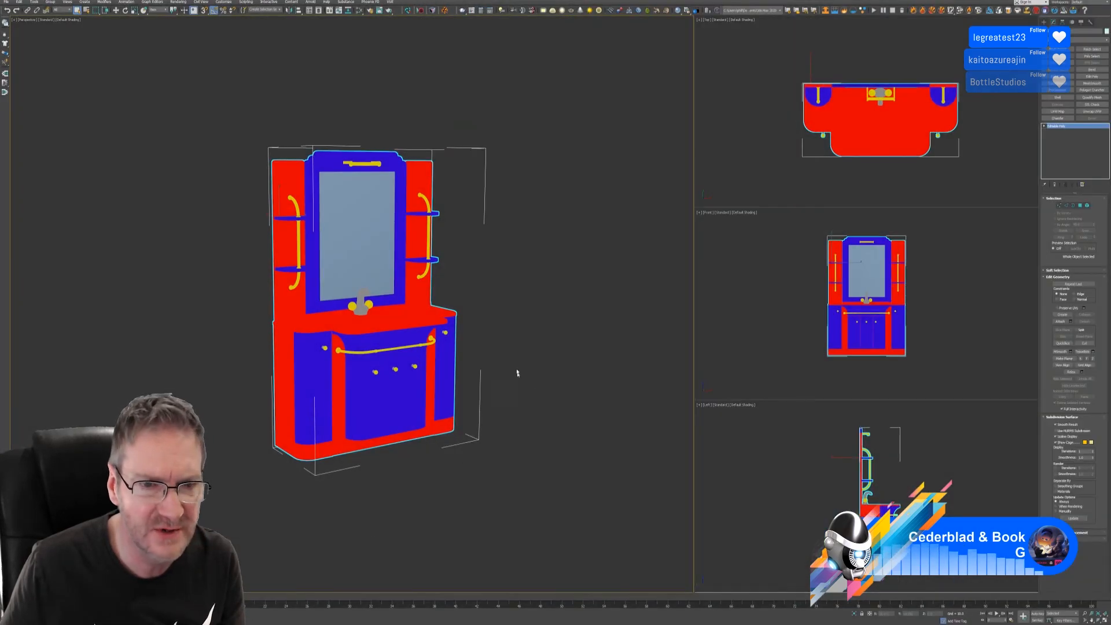
pyautogui.rightClick(418, 316)
pyautogui.click(443, 358)
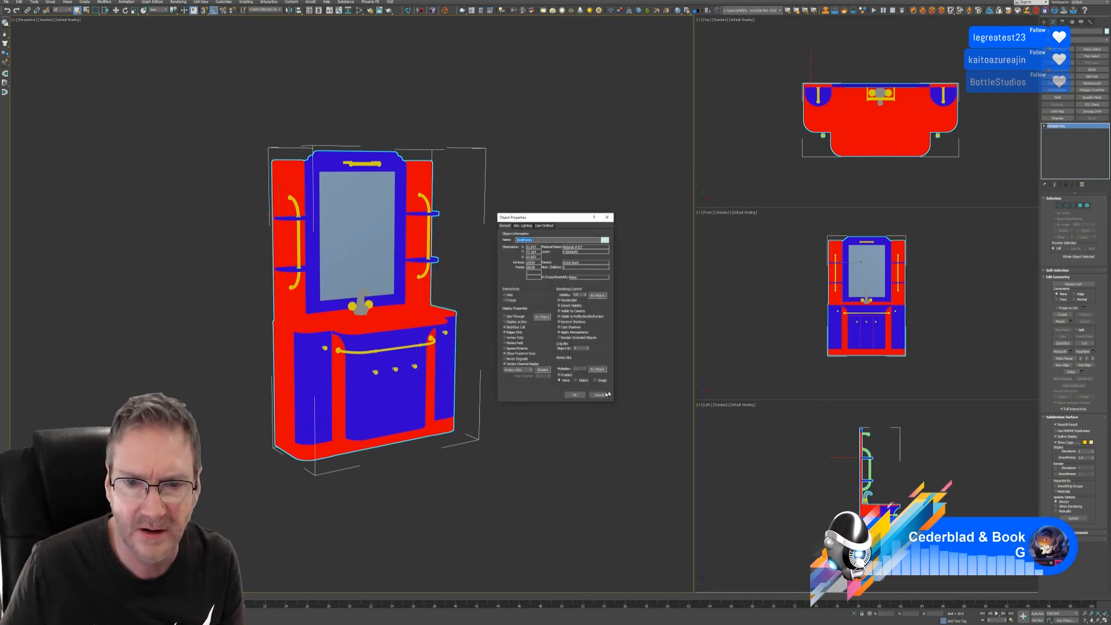
pyautogui.click(506, 363)
pyautogui.click(574, 395)
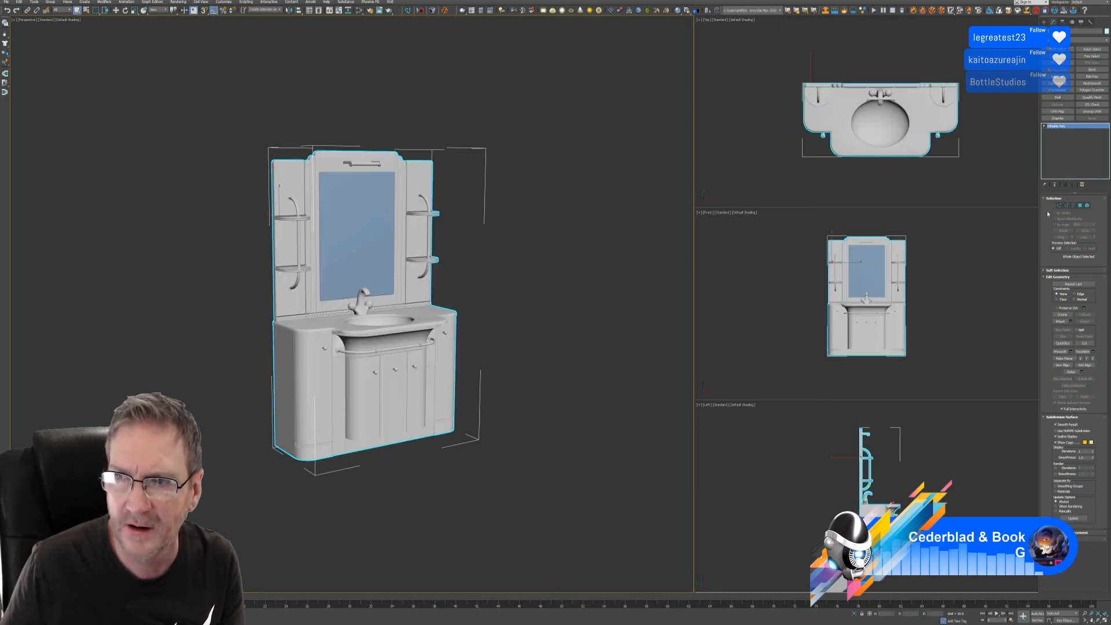
# Step: Select the curved panel below the basin at element level and test which of its front faces belong to the same element
pyautogui.click(1087, 206)
pyautogui.click(498, 352)
pyautogui.click(372, 341)
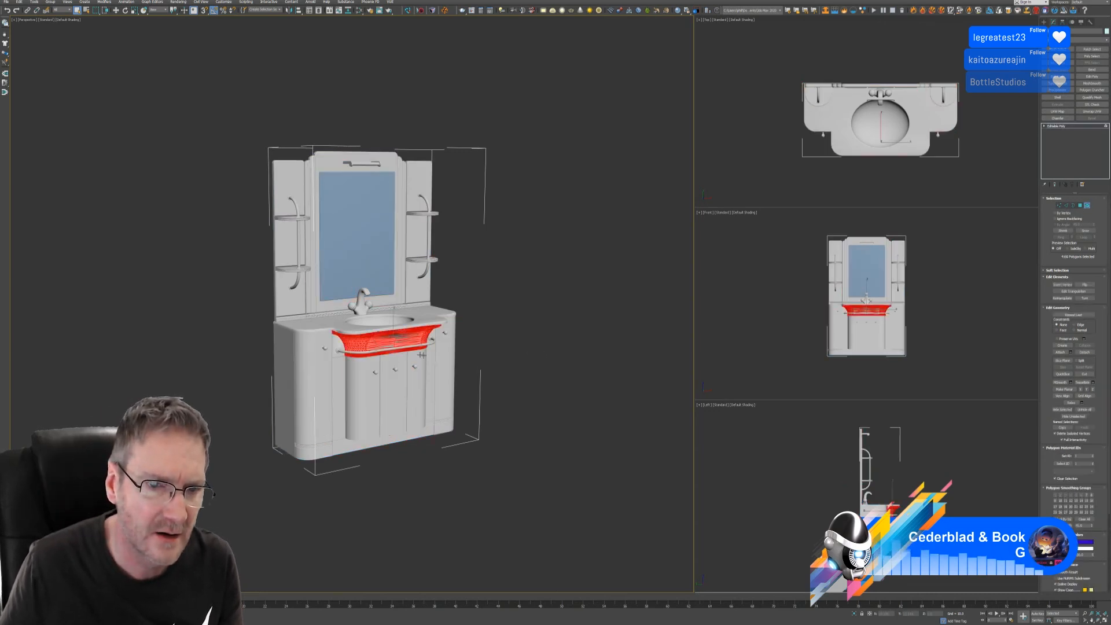
pyautogui.scroll(10, 501, 376)
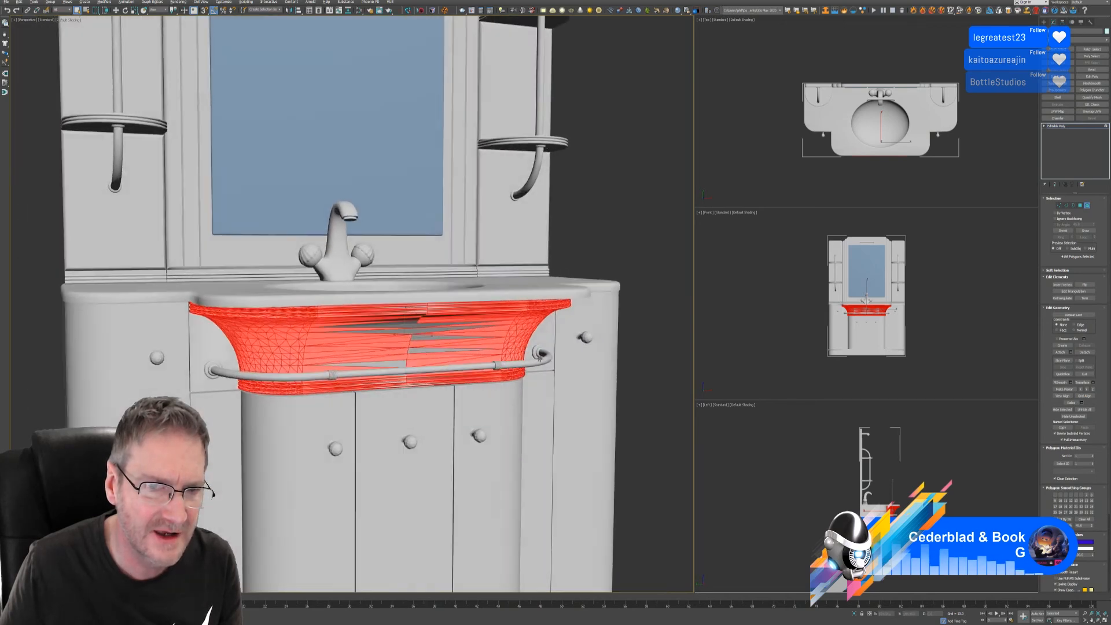
pyautogui.click(412, 326)
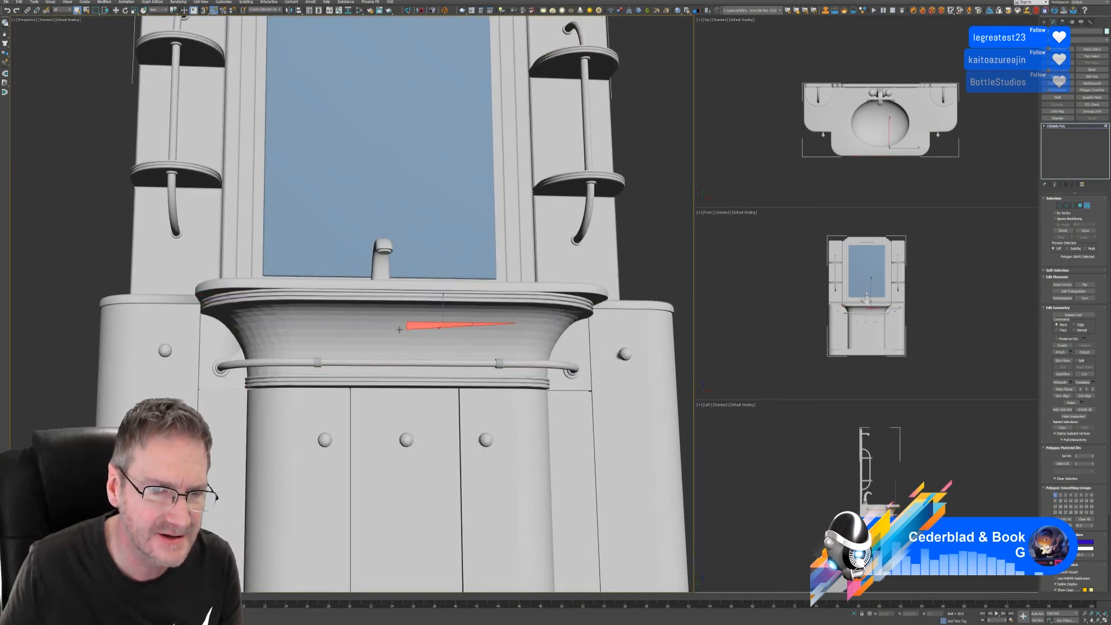
pyautogui.doubleClick(401, 335)
pyautogui.scroll(-4, 412, 355)
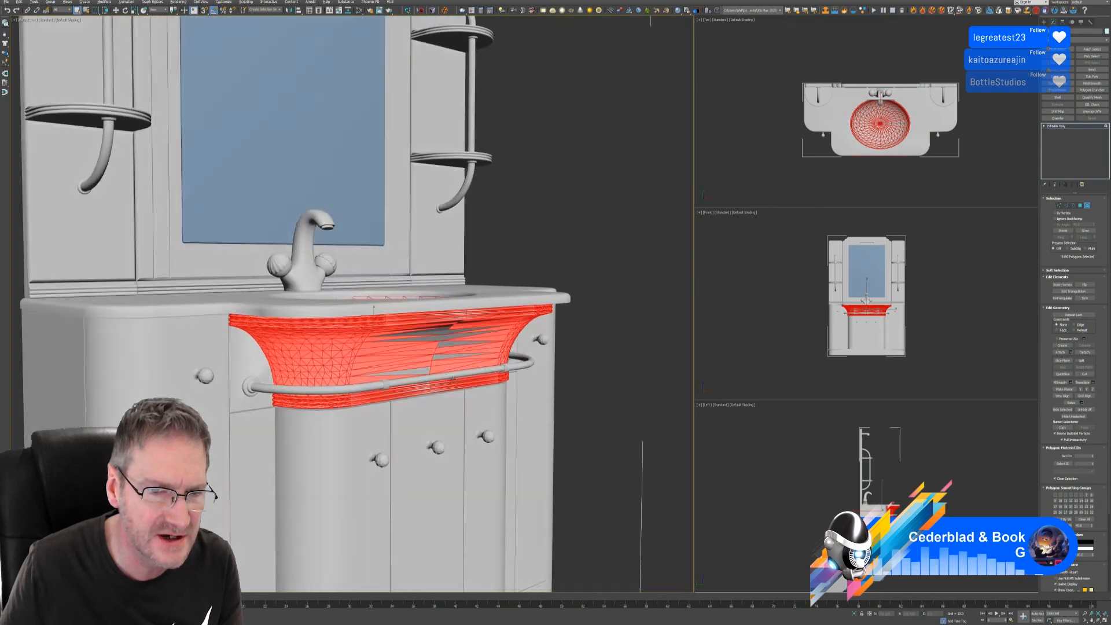
pyautogui.keyDown('alt'); pyautogui.moveTo(412, 354); pyautogui.dragTo(440, 376, button='middle'); pyautogui.keyUp('alt')
pyautogui.scroll(4, 444, 377)
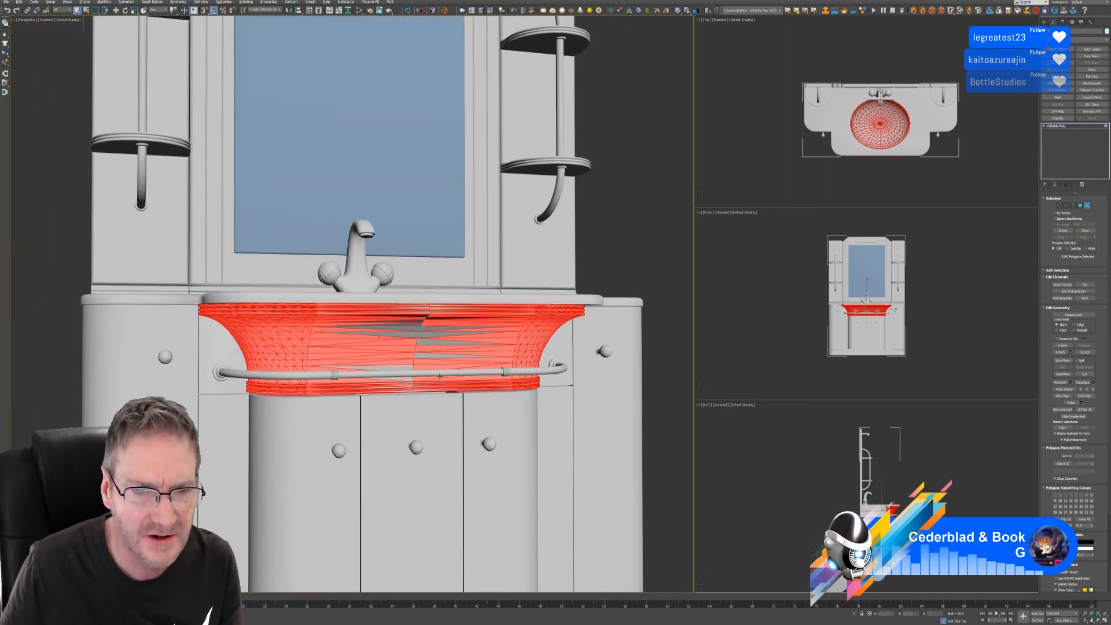
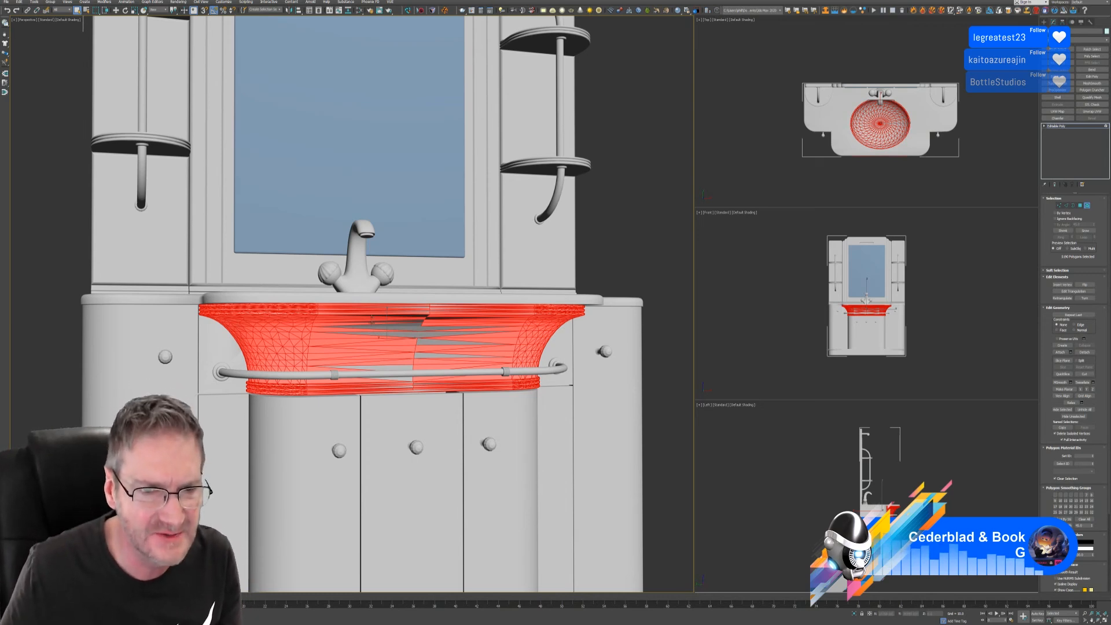
# Step: Recheck the long thin triangles in the middle of the curved panel by selecting individual pieces, and reselect the main panel element
pyautogui.scroll(3, 393, 334)
pyautogui.keyDown('alt'); pyautogui.moveTo(424, 385); pyautogui.dragTo(408, 376, button='middle'); pyautogui.keyUp('alt')
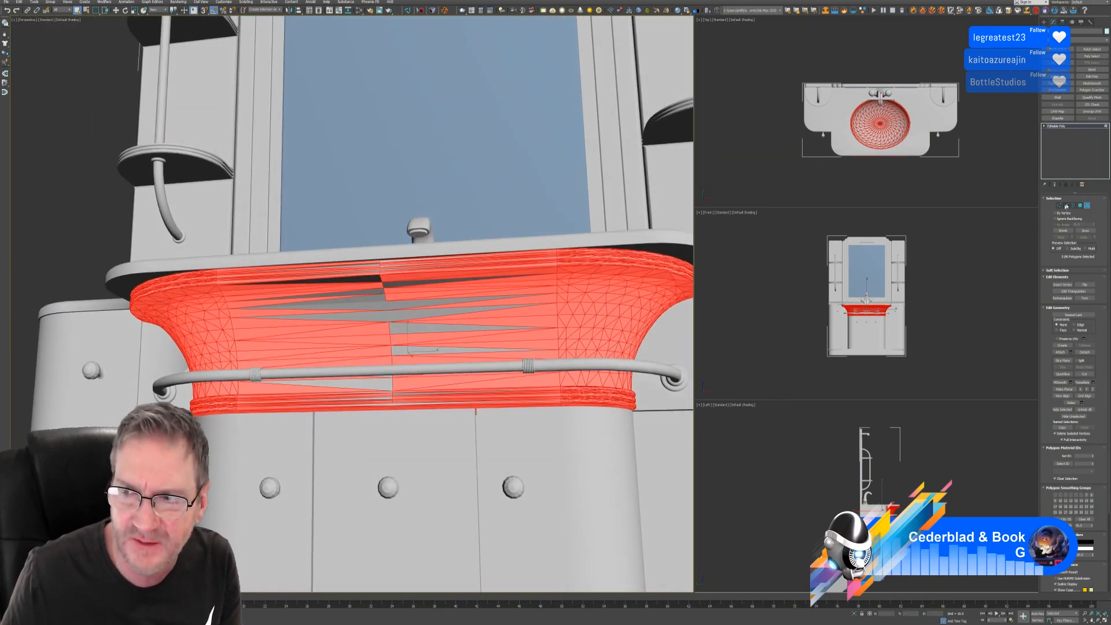
pyautogui.click(67, 277)
pyautogui.click(169, 289)
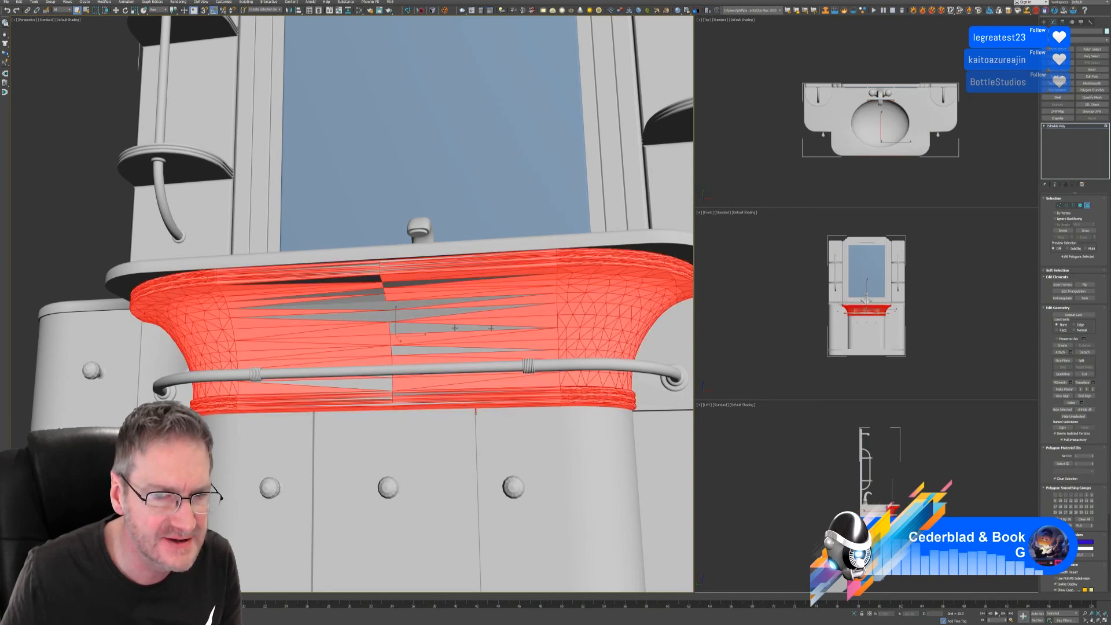
pyautogui.click(387, 314)
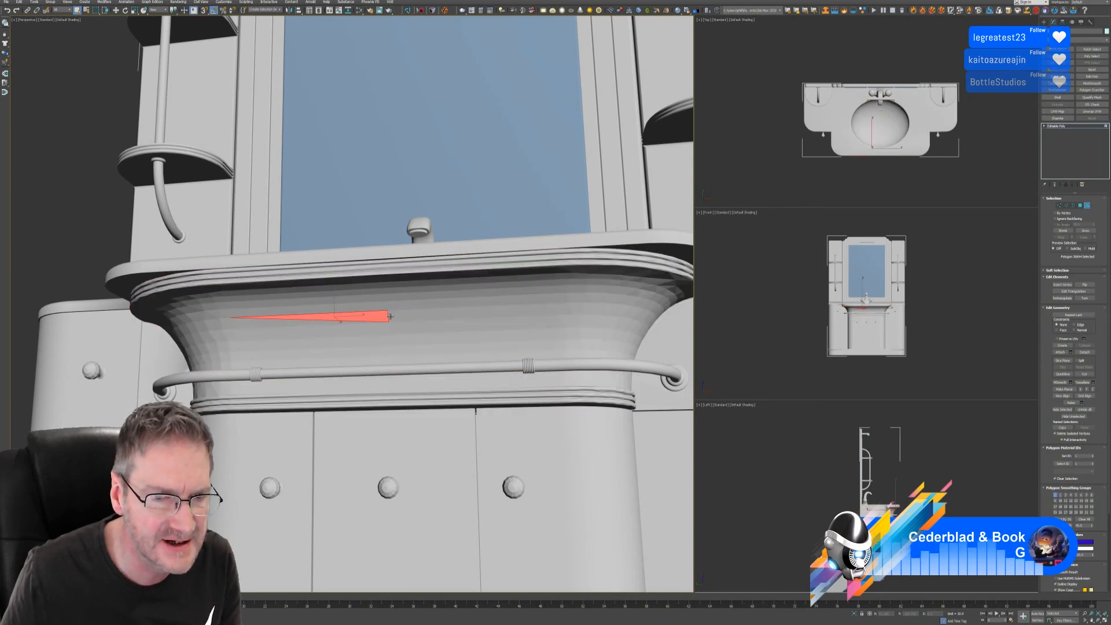
pyautogui.click(391, 315)
pyautogui.click(354, 318)
pyautogui.click(344, 336)
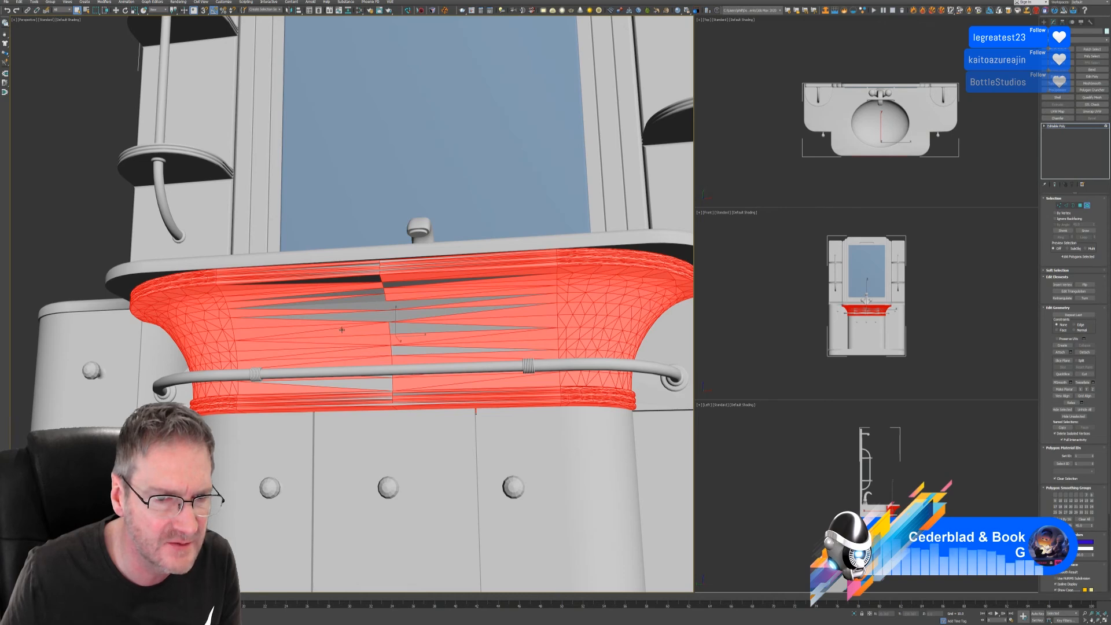
# Step: Examine the selected curved panel's triangulation and unselected faces close up and from several angles
pyautogui.keyDown('alt'); pyautogui.moveTo(298, 335); pyautogui.dragTo(330, 342, button='middle'); pyautogui.keyUp('alt')
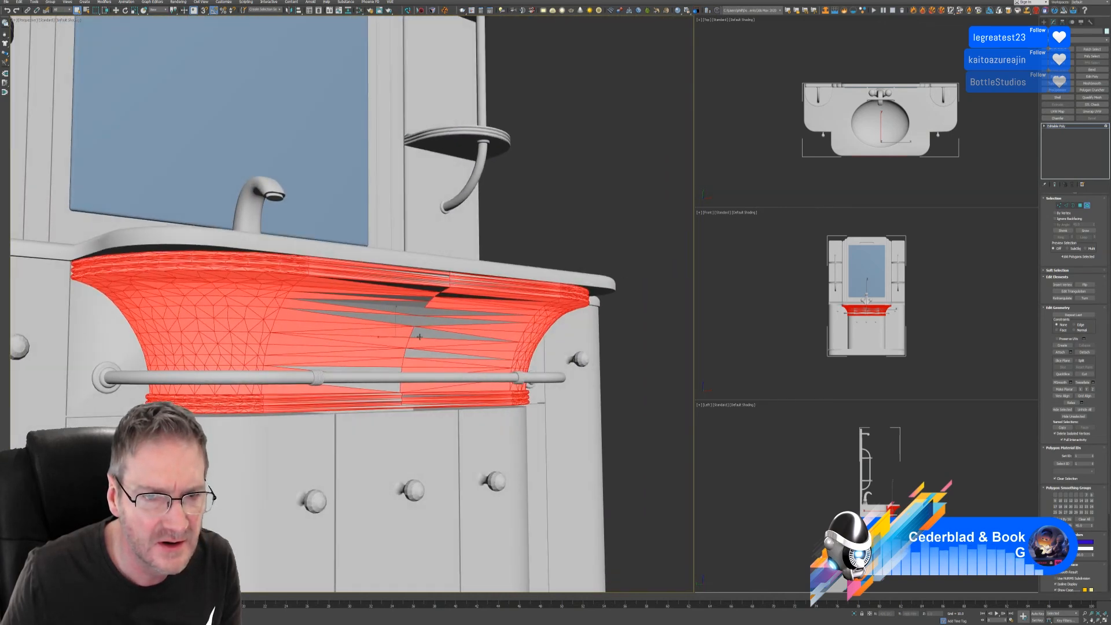
pyautogui.keyDown('alt'); pyautogui.moveTo(467, 358); pyautogui.dragTo(306, 322, button='middle'); pyautogui.keyUp('alt')
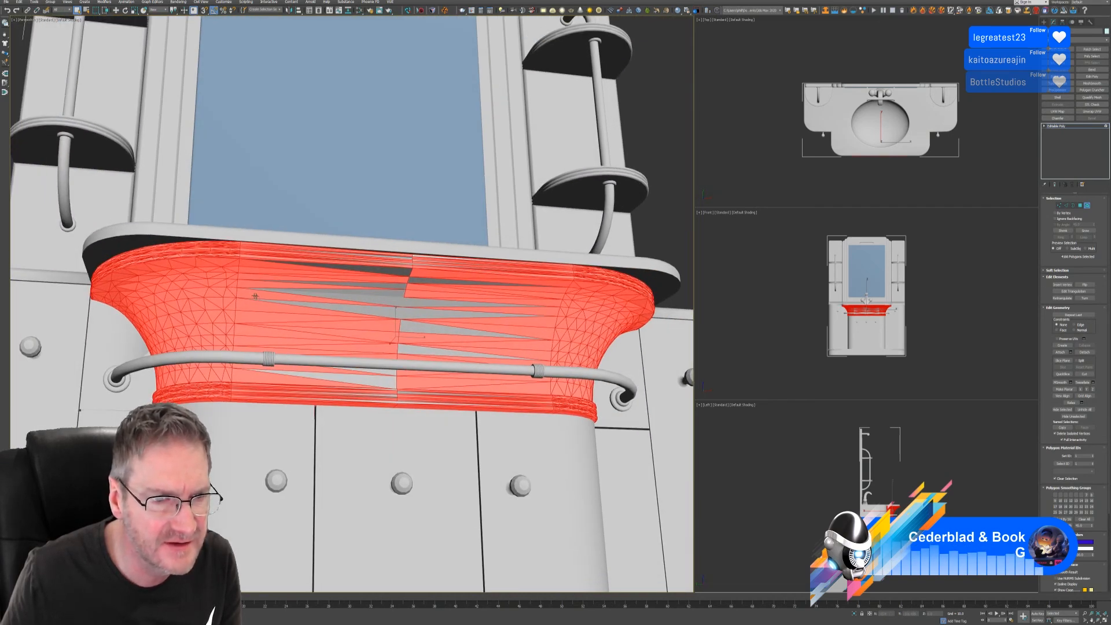
pyautogui.scroll(5, 255, 296)
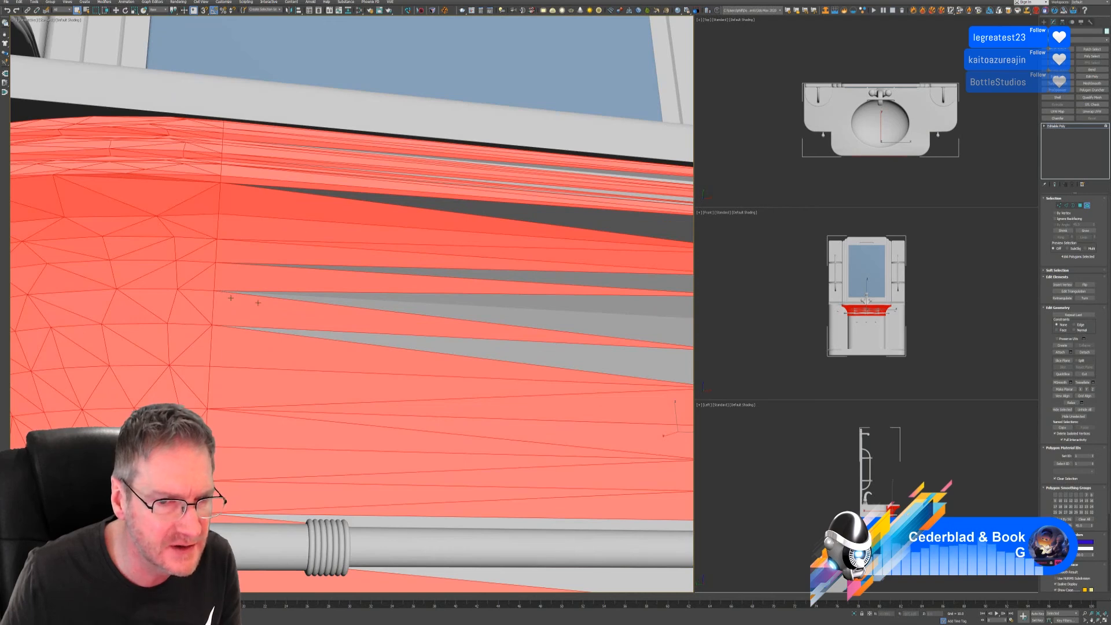
pyautogui.scroll(-6, 551, 331)
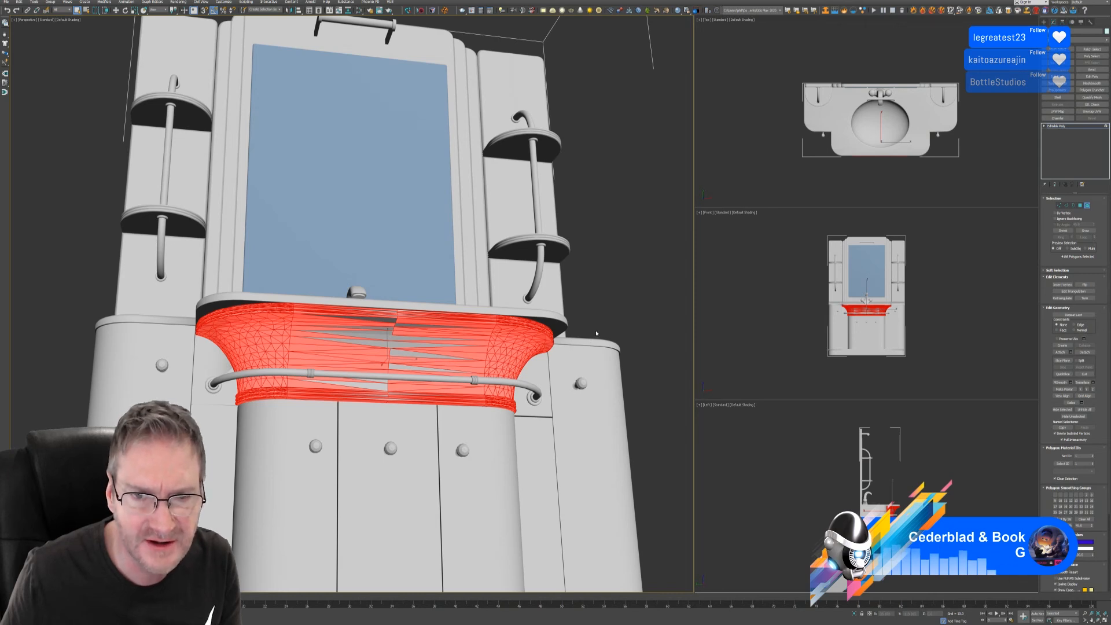
pyautogui.scroll(-7, 596, 334)
pyautogui.scroll(4, 607, 333)
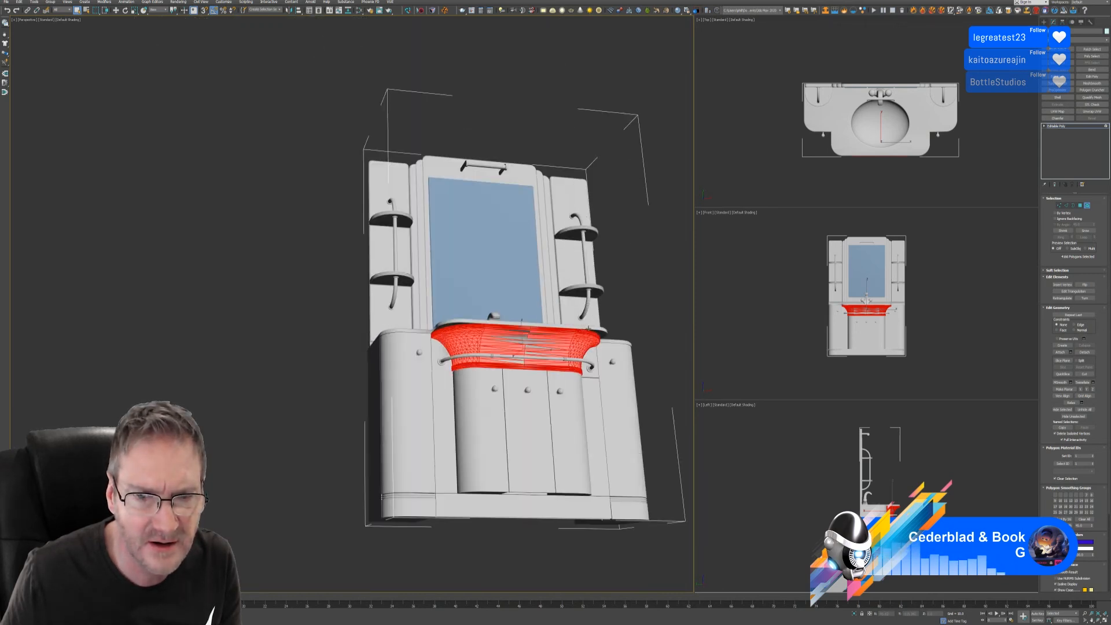
pyautogui.scroll(-4, 619, 332)
pyautogui.scroll(9, 619, 331)
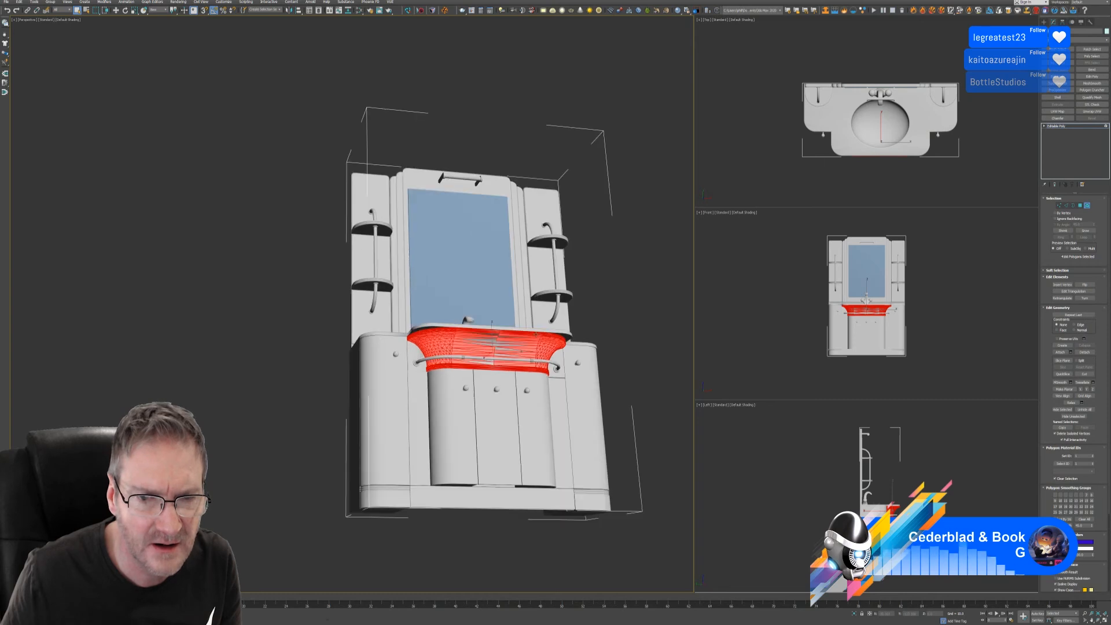
# Step: Leave element level on the cabinet and import the curved panel's FBX file into the scene with the Autodesk Media & Entertainment preset
pyautogui.moveTo(564, 339); pyautogui.dragTo(537, 329, button='middle')
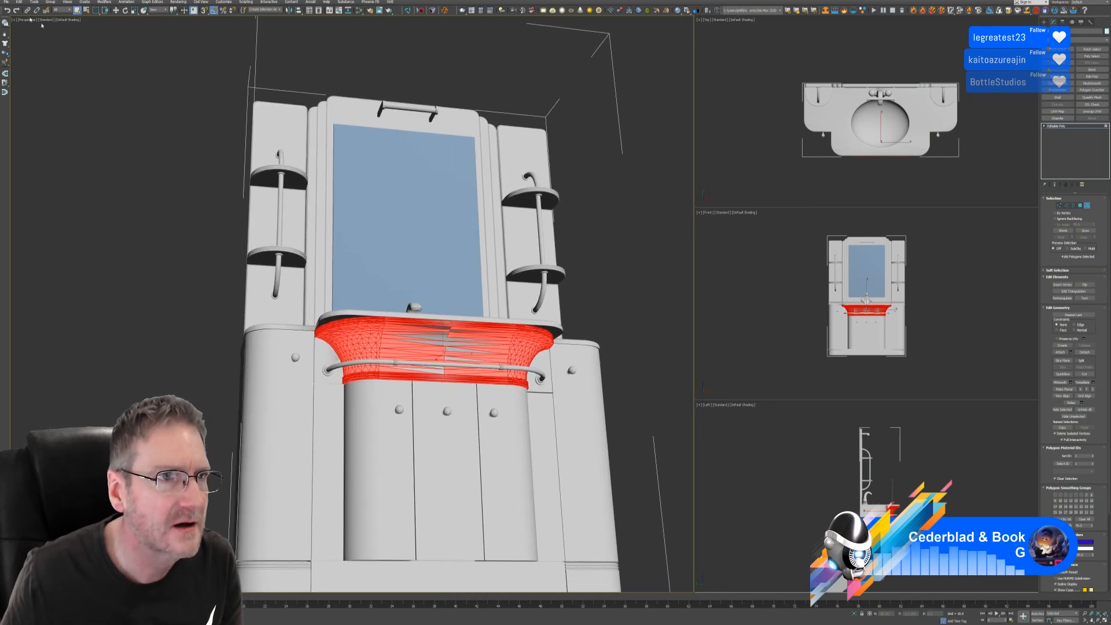
pyautogui.click(1087, 207)
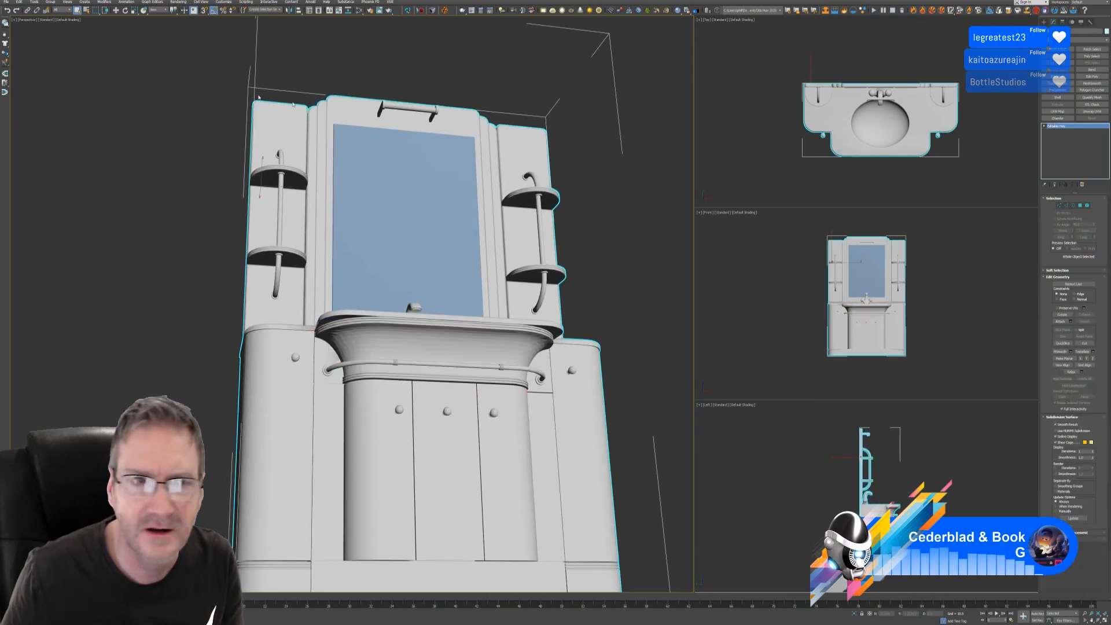
pyautogui.click(7, 3)
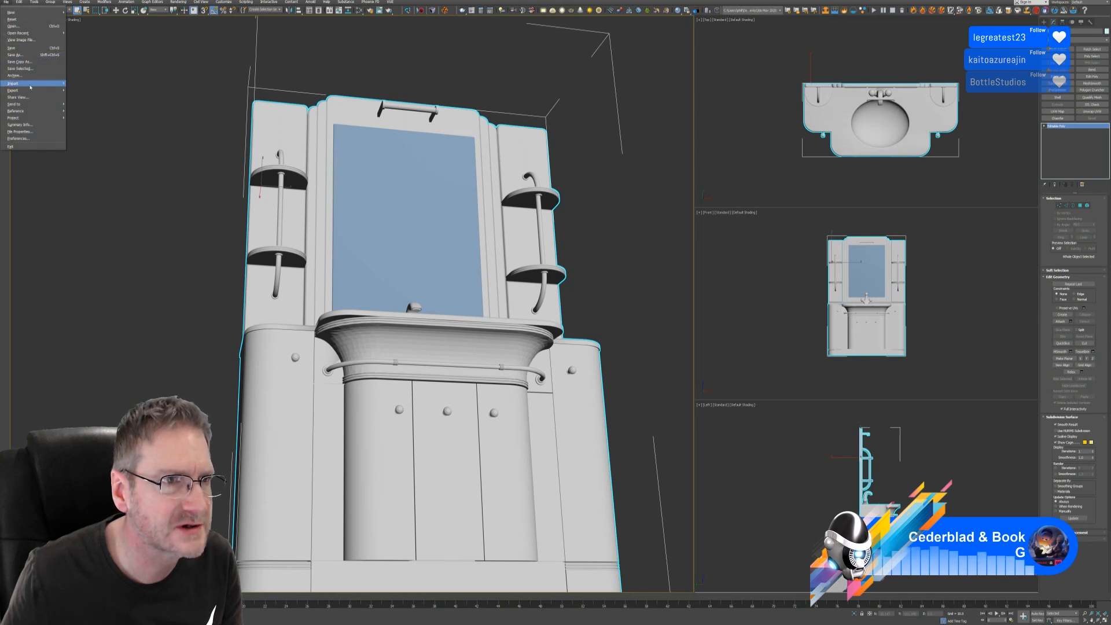
pyautogui.moveTo(32, 83)
pyautogui.click(91, 83)
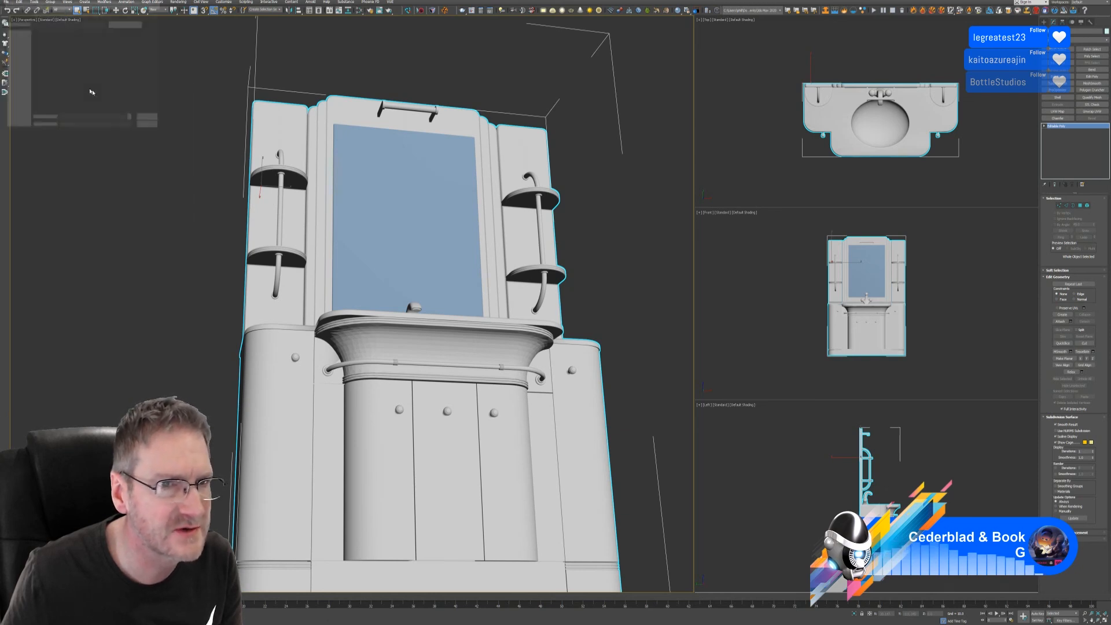
pyautogui.click(236, 118)
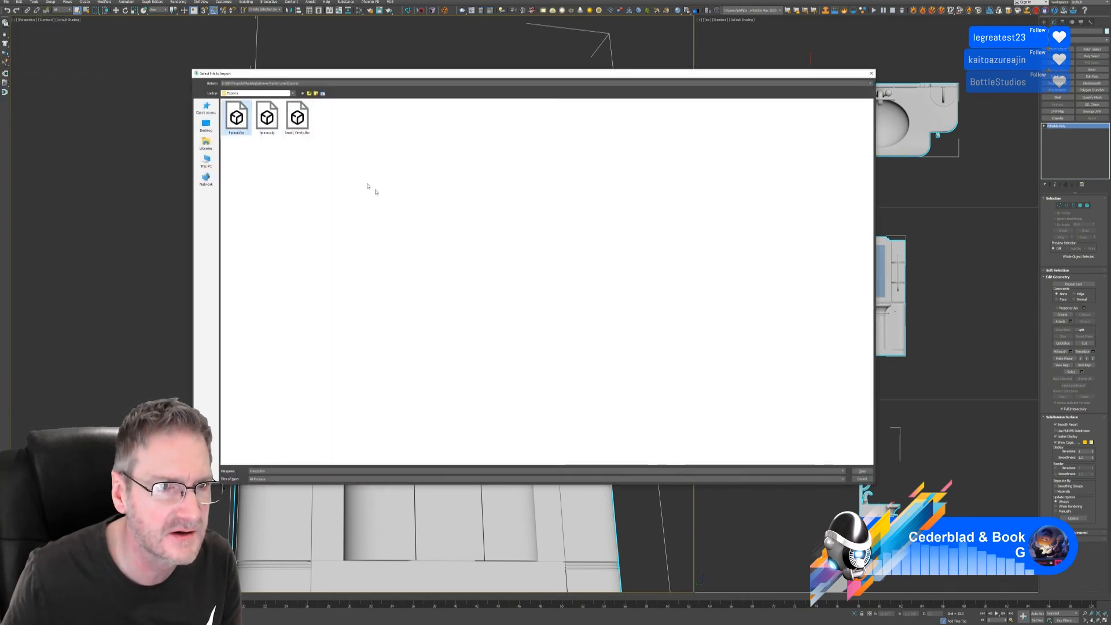
pyautogui.press('Return')
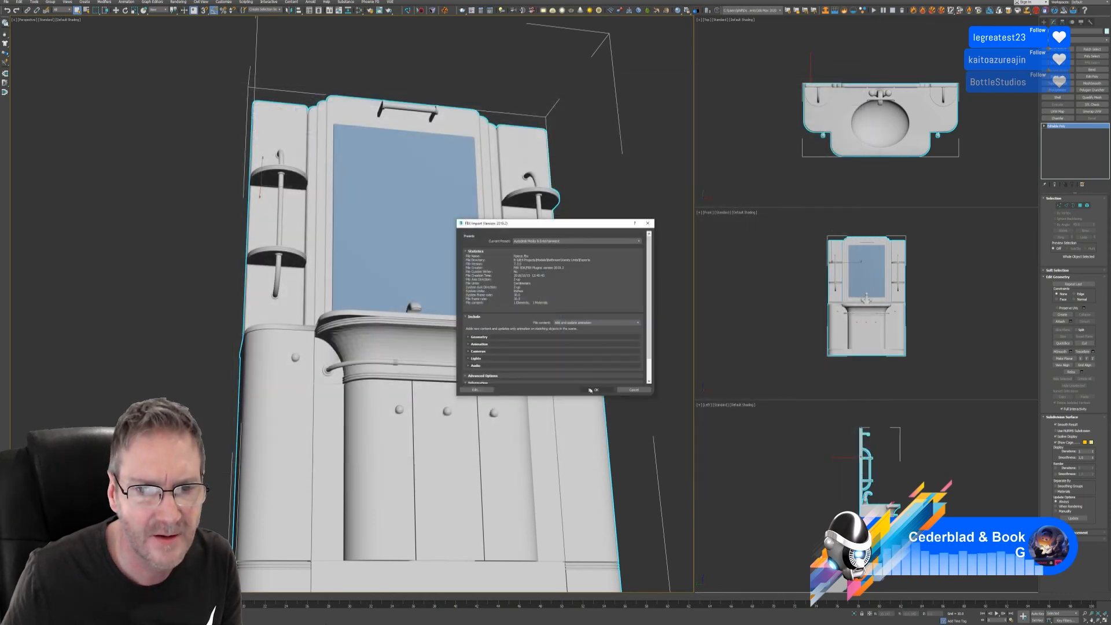
pyautogui.click(591, 390)
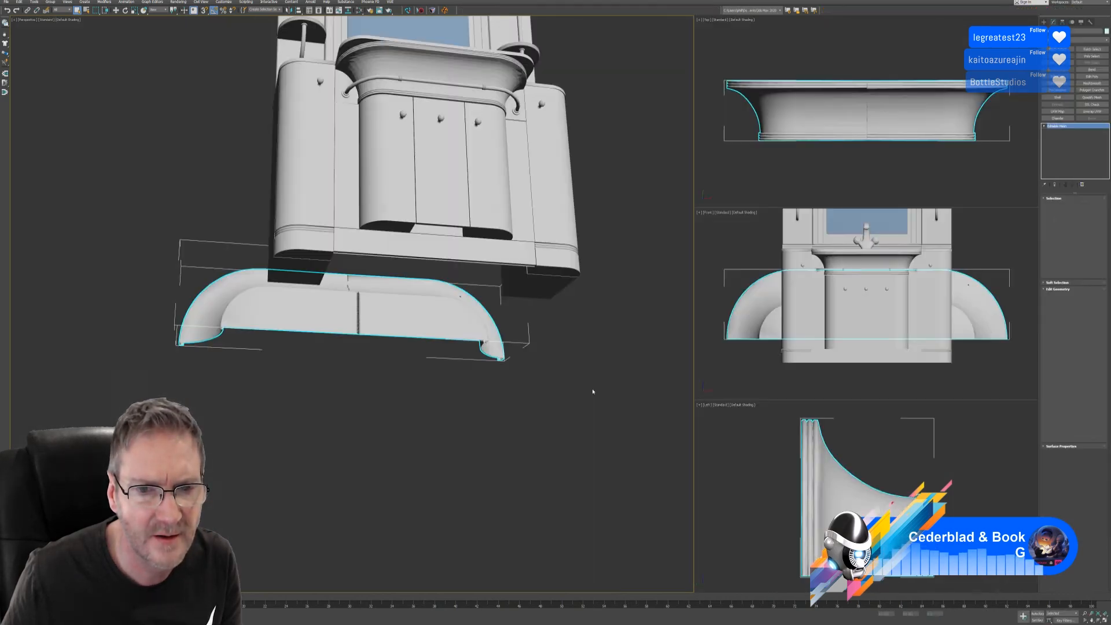
# Step: Select the imported curved panel's main element and examine which middle faces are not part of it
pyautogui.keyDown('alt'); pyautogui.moveTo(533, 389); pyautogui.dragTo(418, 455, button='middle'); pyautogui.keyUp('alt')
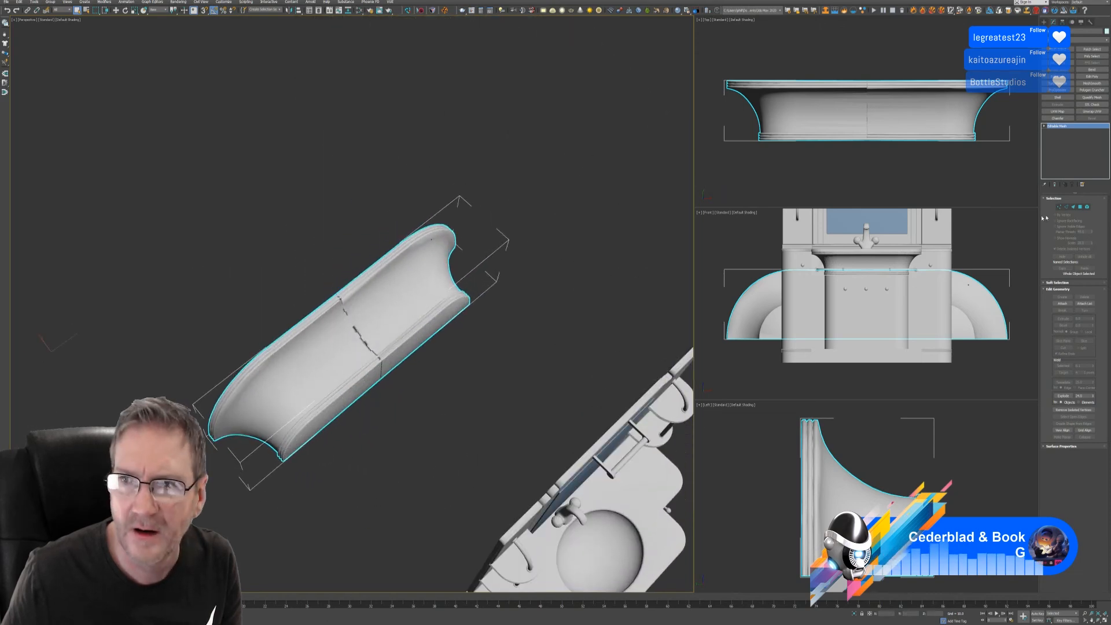
pyautogui.click(1086, 207)
pyautogui.click(410, 316)
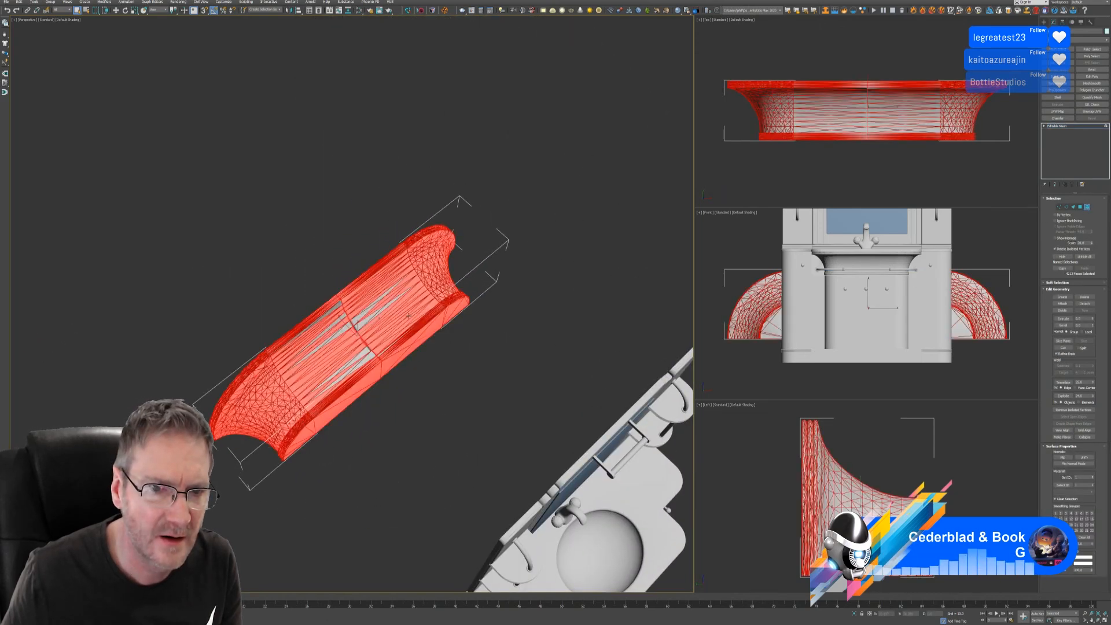
pyautogui.scroll(4, 371, 341)
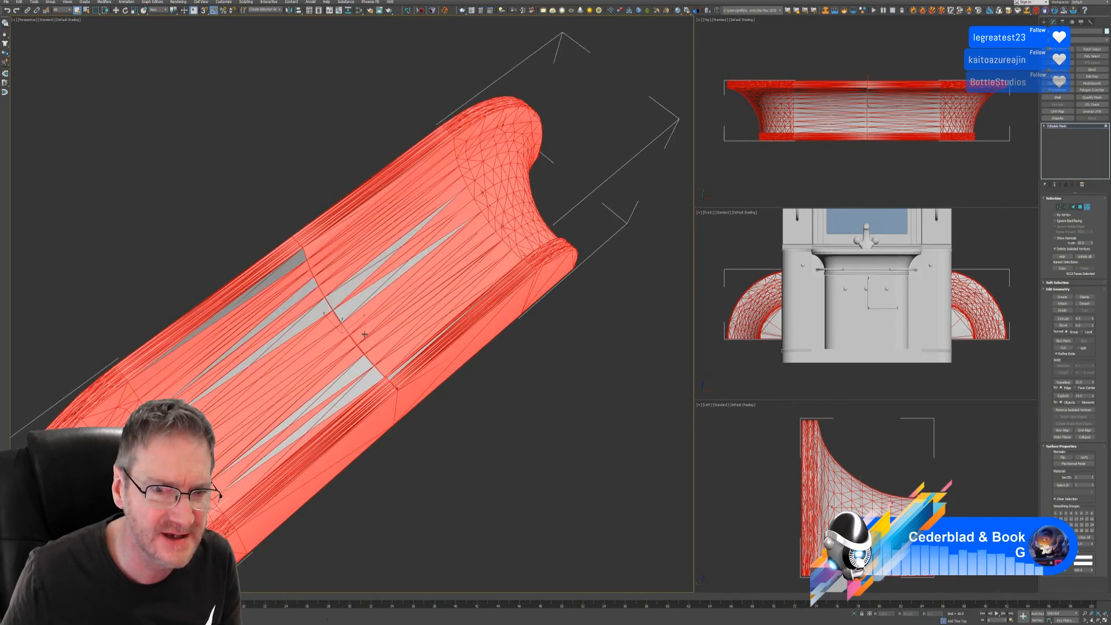
pyautogui.keyDown('alt'); pyautogui.moveTo(380, 387); pyautogui.dragTo(480, 353, button='middle'); pyautogui.keyUp('alt')
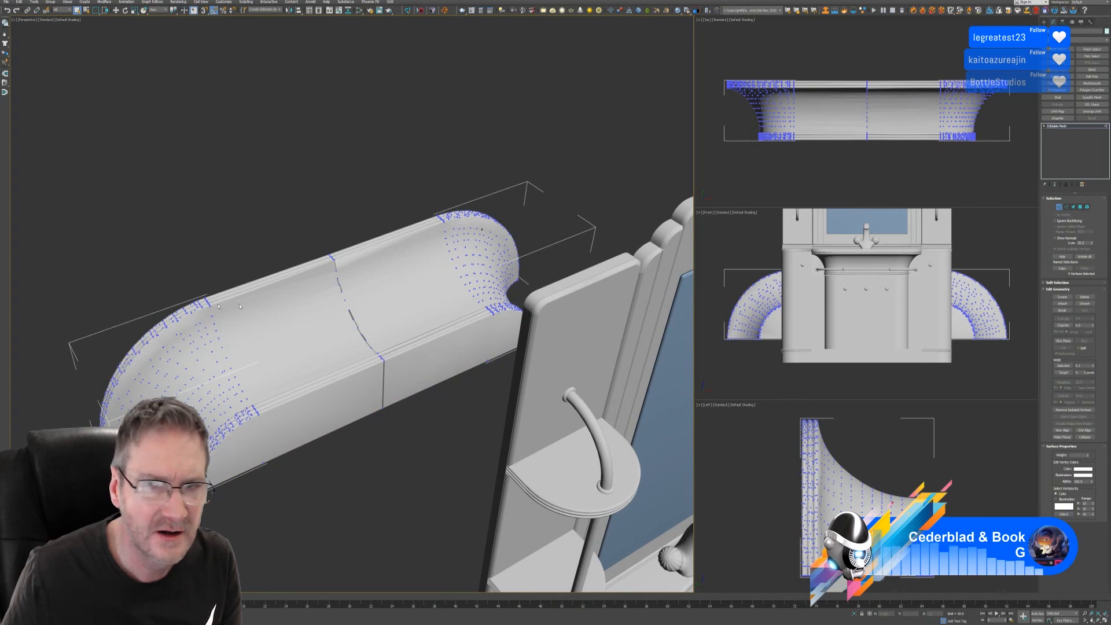
# Step: Select all vertices of the imported panel and convert the mesh to Editable Poly
pyautogui.moveTo(717, 73); pyautogui.dragTo(1011, 170)
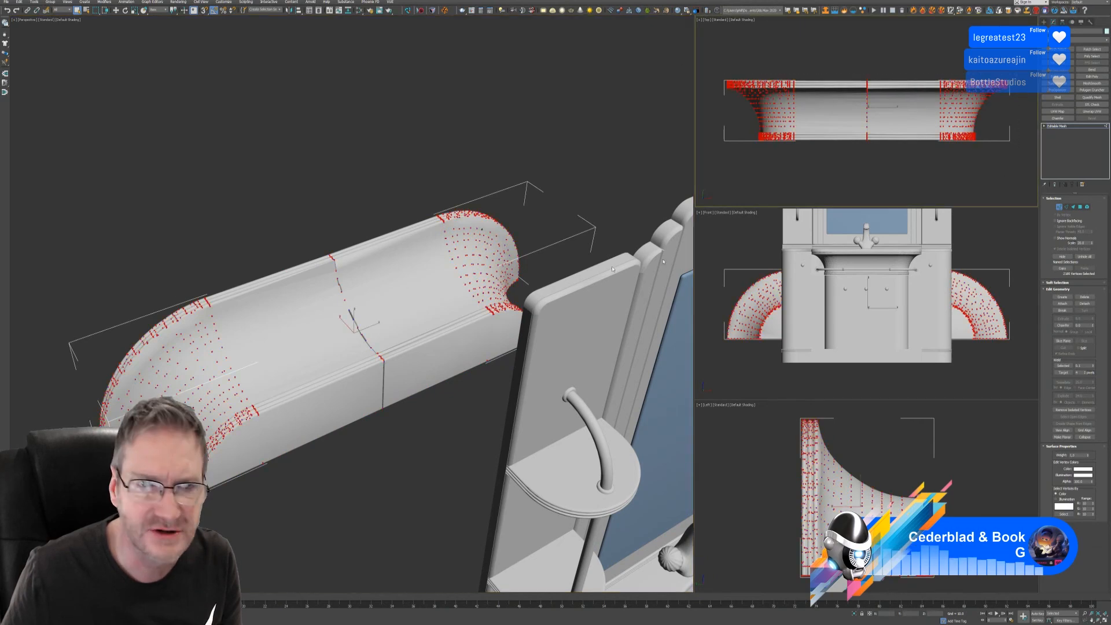
pyautogui.keyDown('alt'); pyautogui.moveTo(370, 301); pyautogui.dragTo(276, 350, button='middle'); pyautogui.keyUp('alt')
pyautogui.scroll(3, 277, 350)
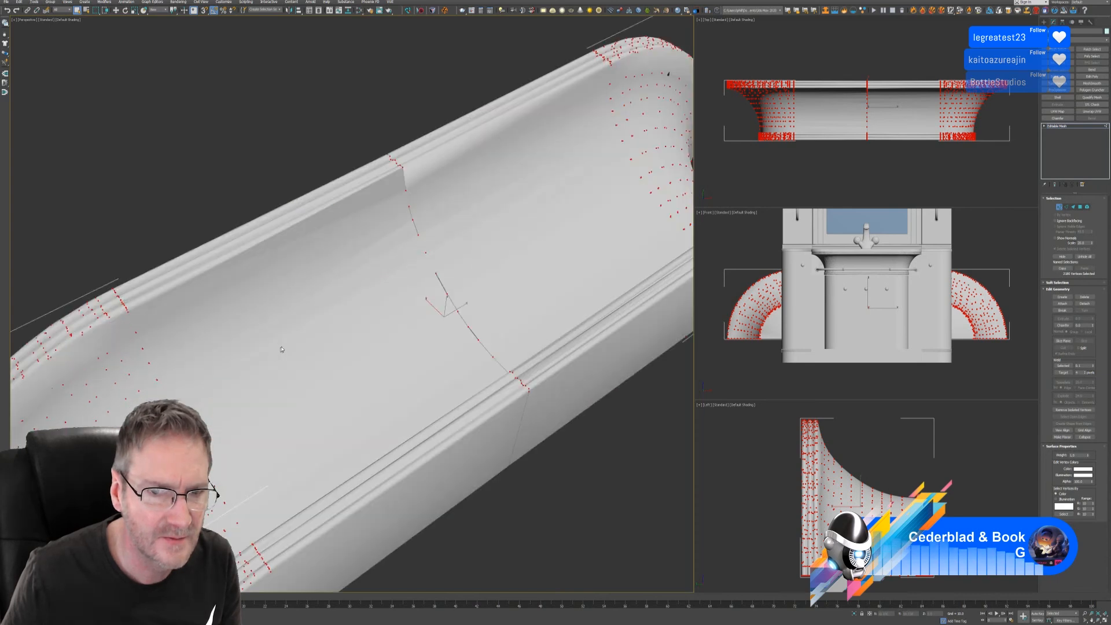
pyautogui.scroll(-2, 284, 348)
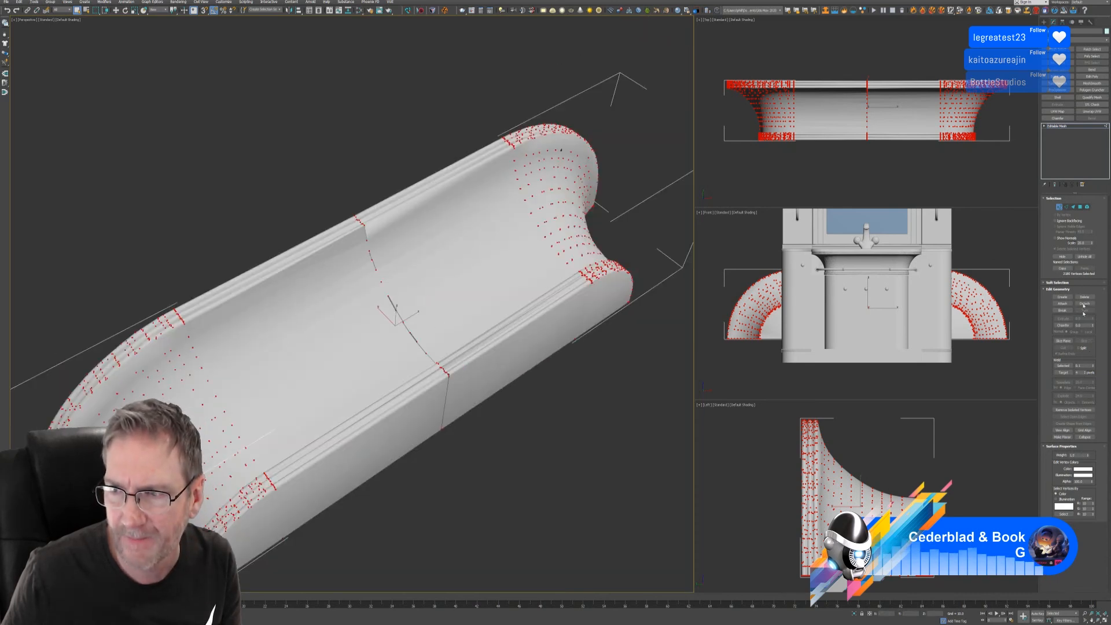
pyautogui.click(1061, 208)
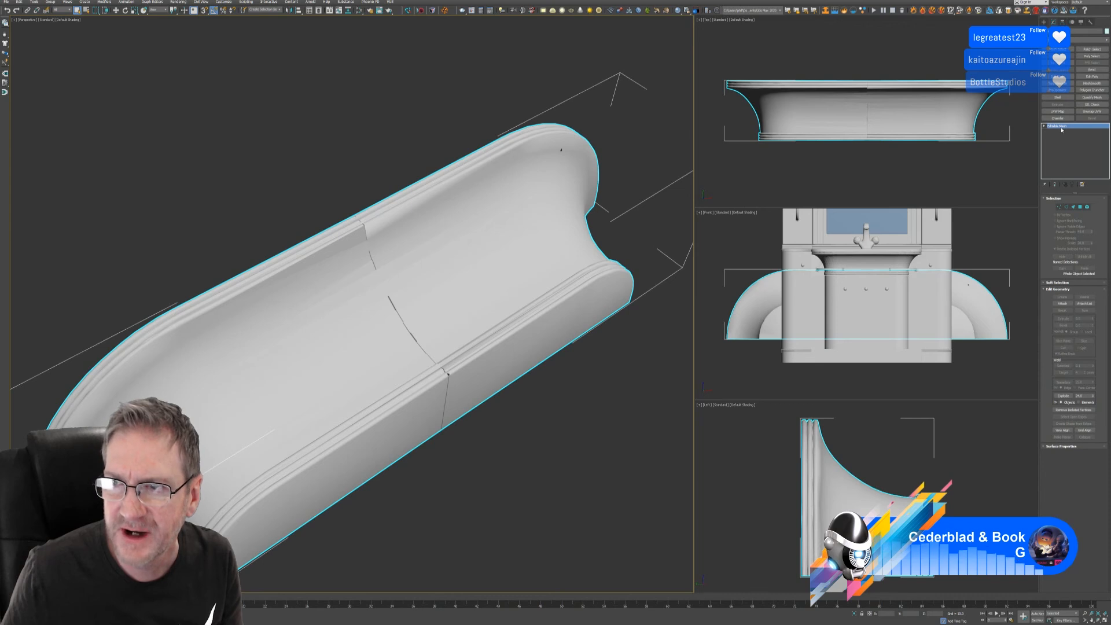
pyautogui.rightClick(1061, 127)
pyautogui.click(1068, 185)
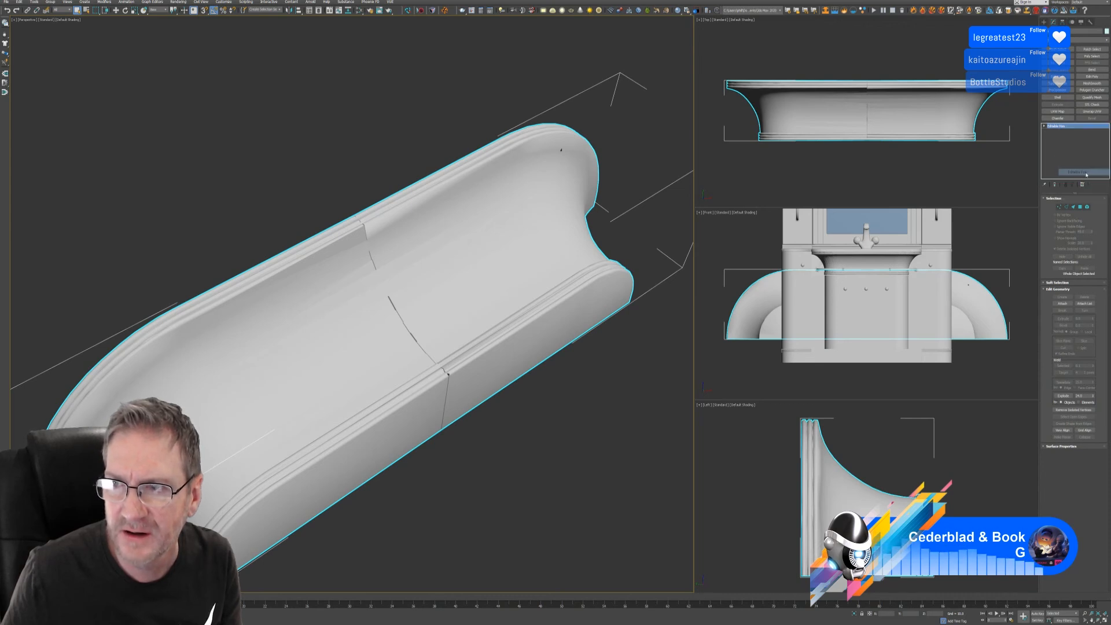
# Step: Weld the panel's selected vertices, lowering the weld threshold until the mouldings keep their shape and the coincident vertices merge
pyautogui.click(1060, 207)
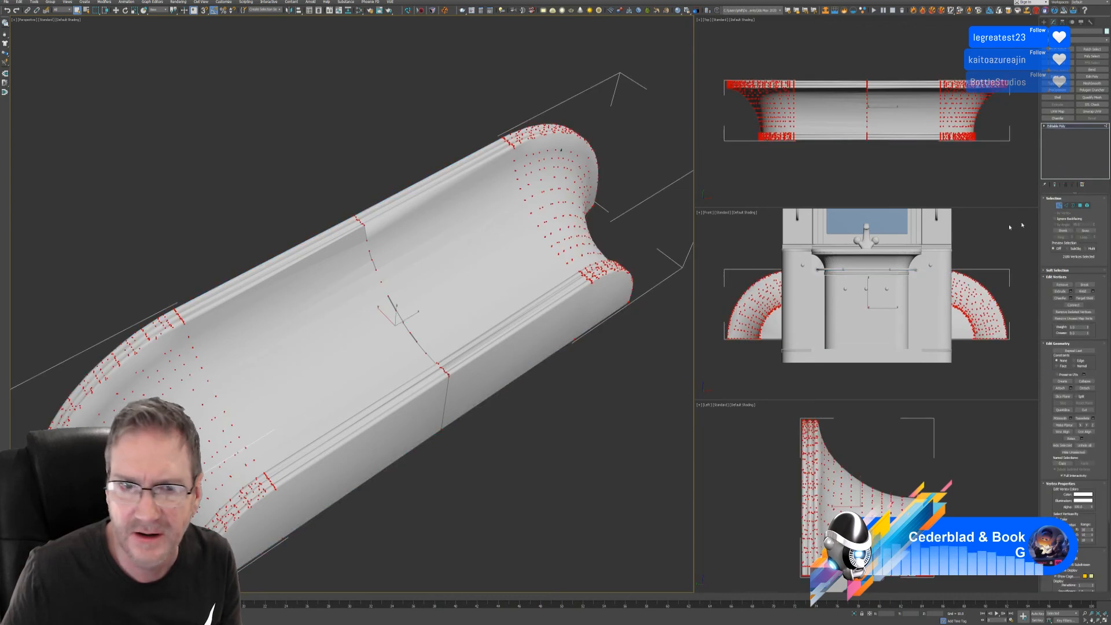
pyautogui.click(1090, 293)
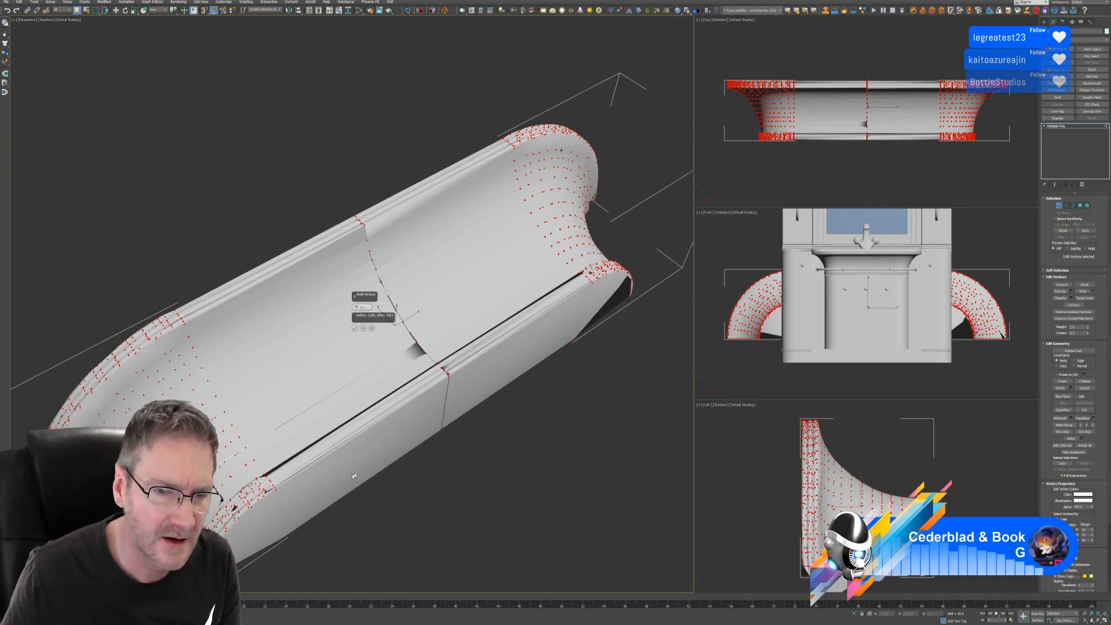
pyautogui.keyDown('alt'); pyautogui.moveTo(354, 476); pyautogui.dragTo(417, 405, button='middle'); pyautogui.keyUp('alt')
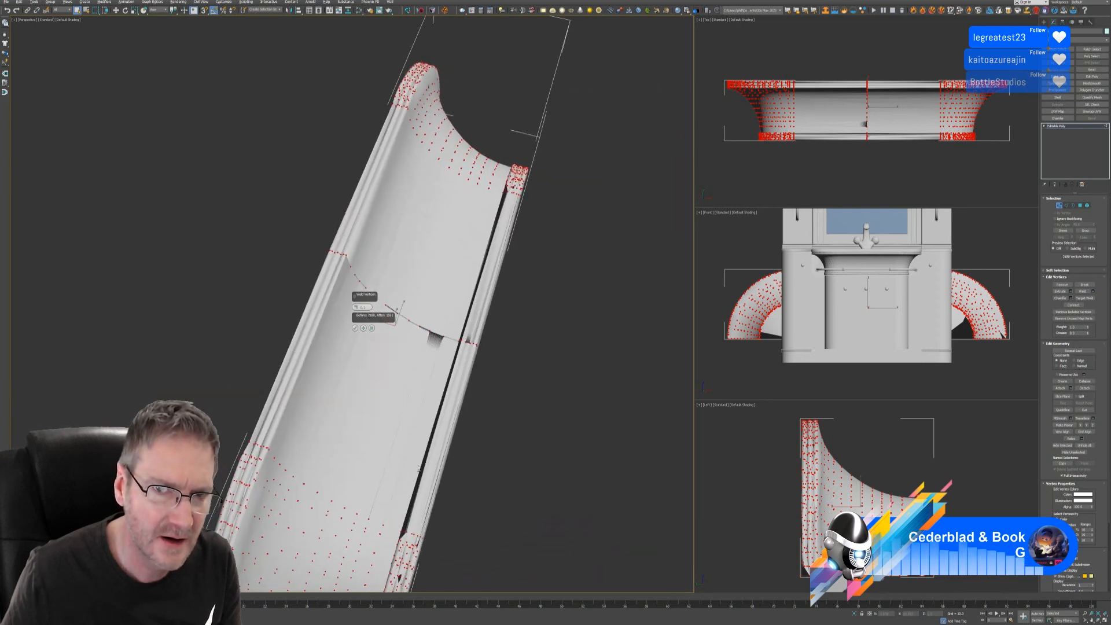
pyautogui.click(355, 309)
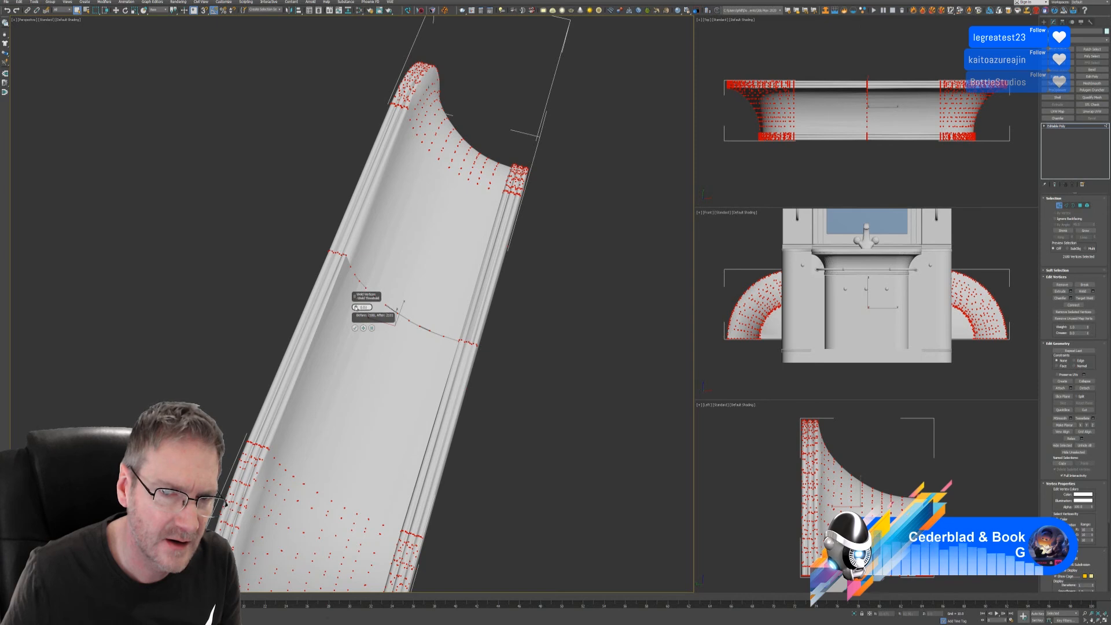
pyautogui.click(355, 307)
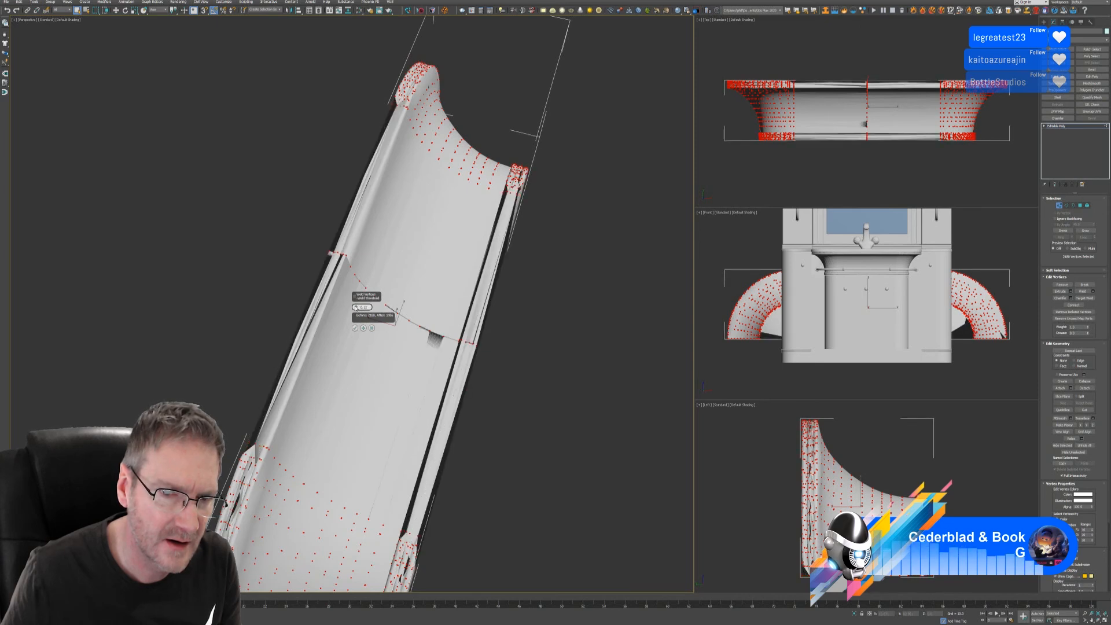
pyautogui.click(356, 307)
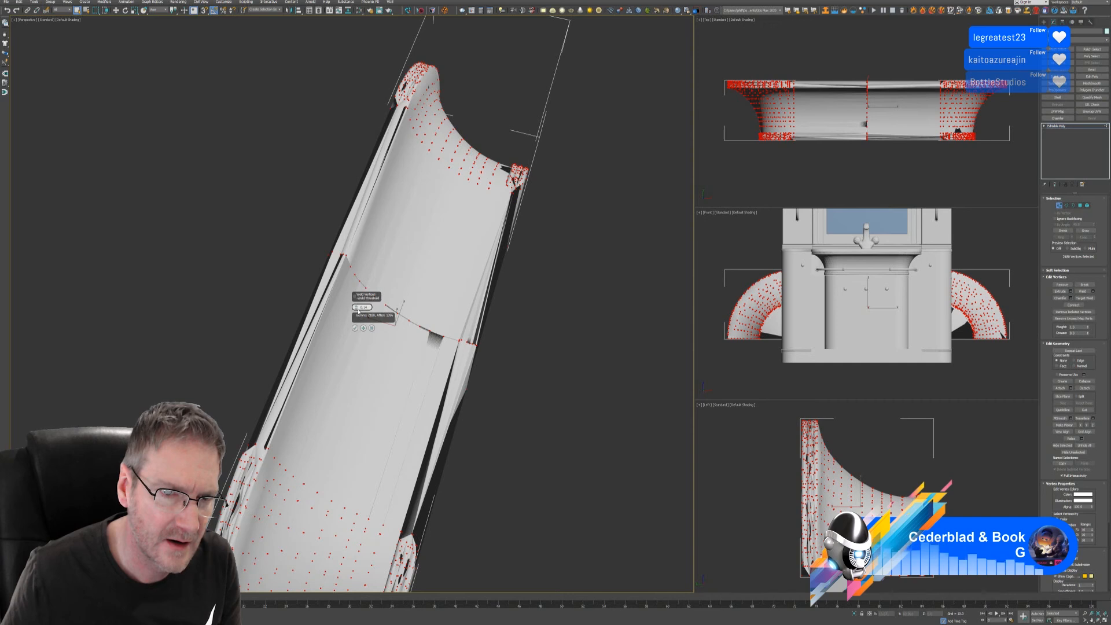
pyautogui.rightClick(356, 308)
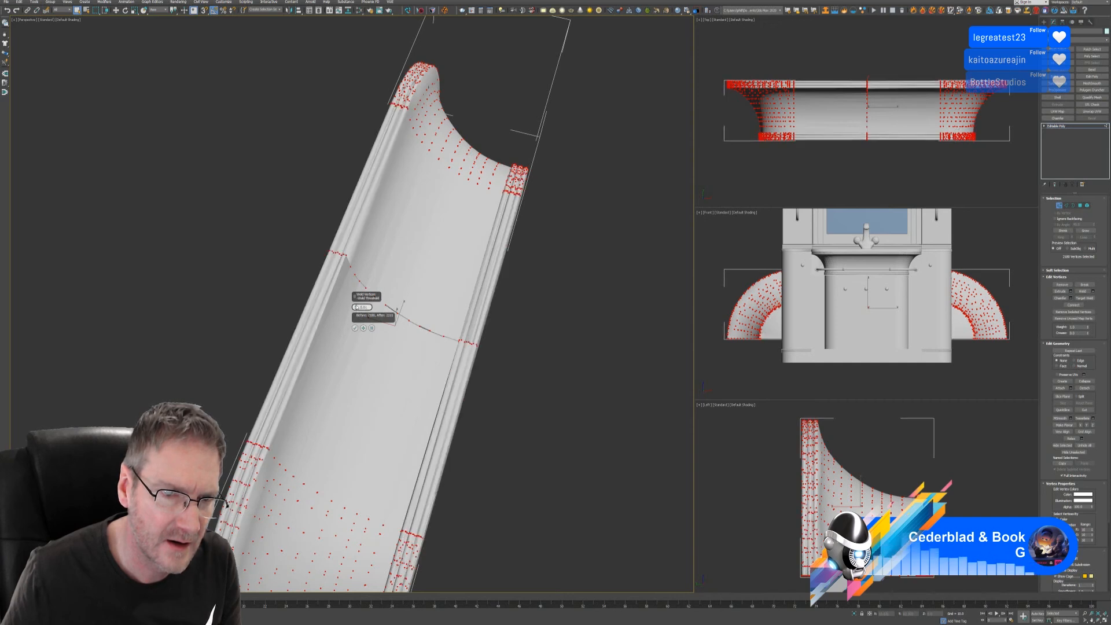
pyautogui.click(355, 307)
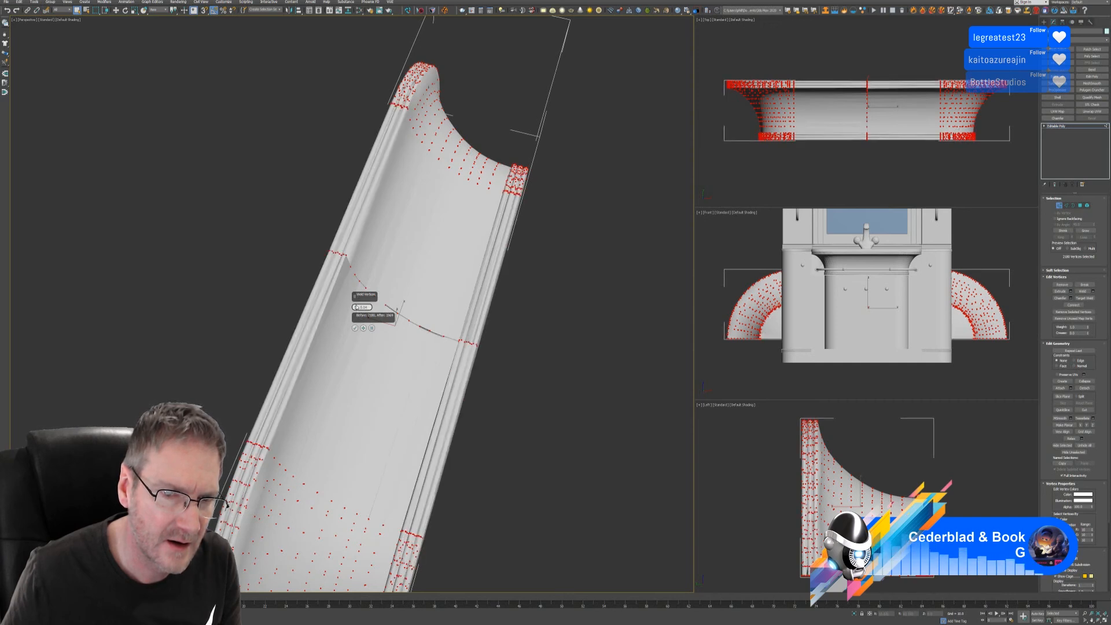
pyautogui.click(356, 308)
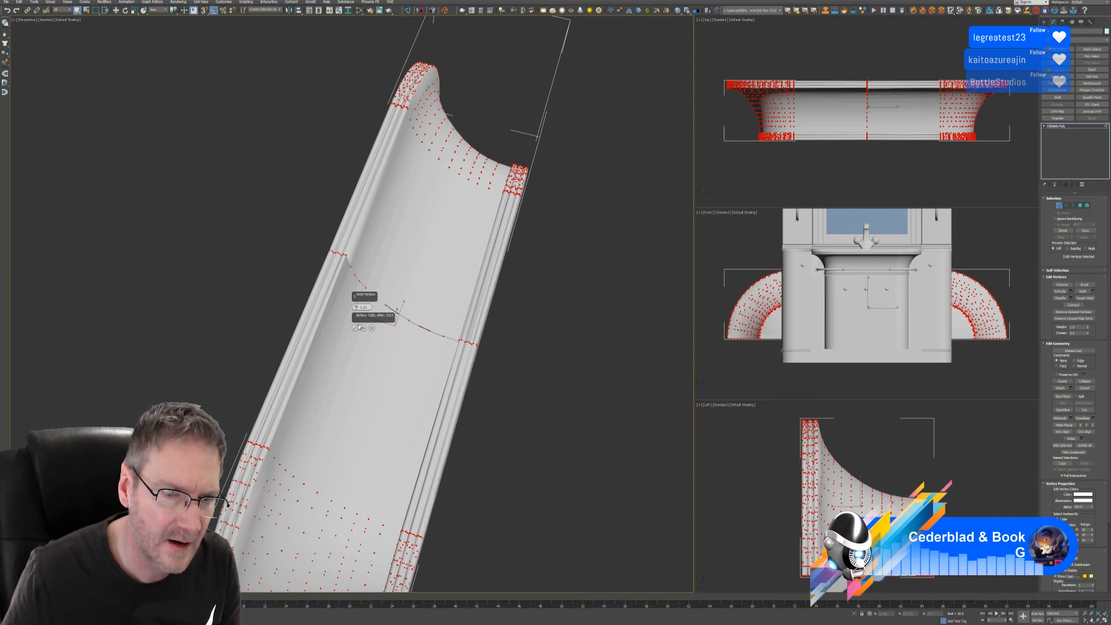
pyautogui.click(356, 328)
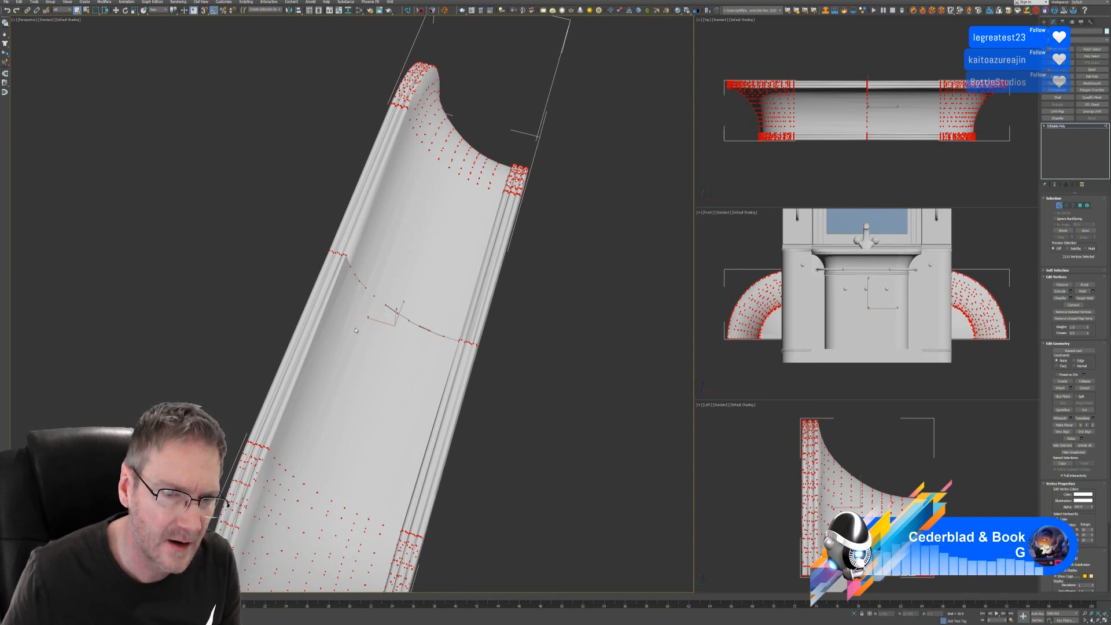
# Step: Select the welded panel at element level and check whether its middle faces all belong to one element
pyautogui.click(1058, 204)
pyautogui.click(1086, 204)
pyautogui.click(546, 282)
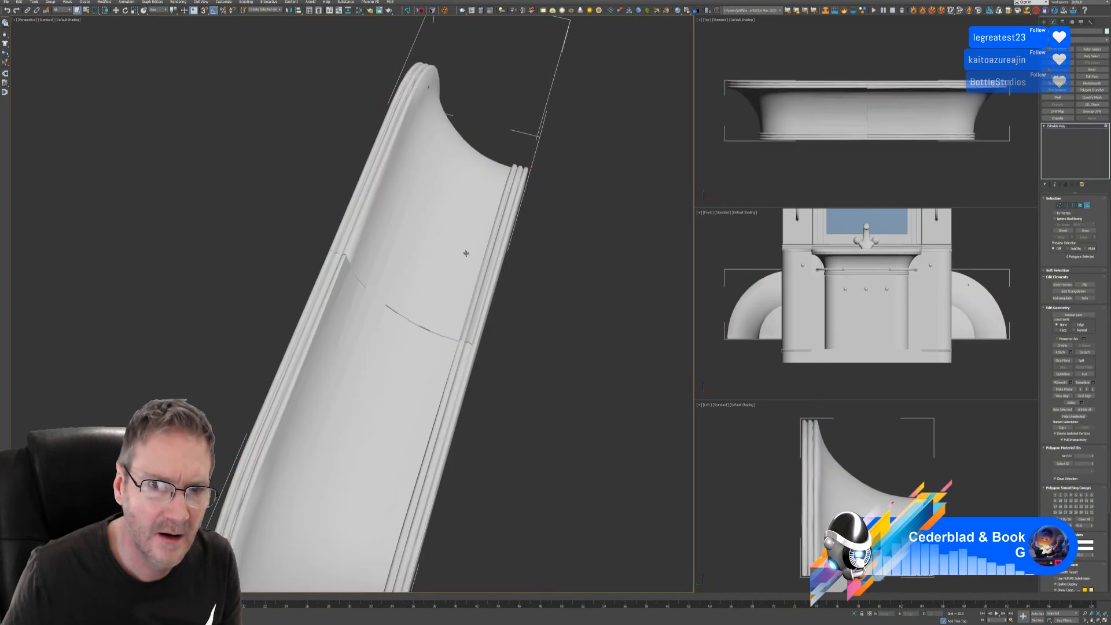
pyautogui.click(463, 251)
pyautogui.scroll(-3, 530, 391)
pyautogui.keyDown('alt'); pyautogui.moveTo(531, 391); pyautogui.dragTo(498, 311, button='middle'); pyautogui.keyUp('alt')
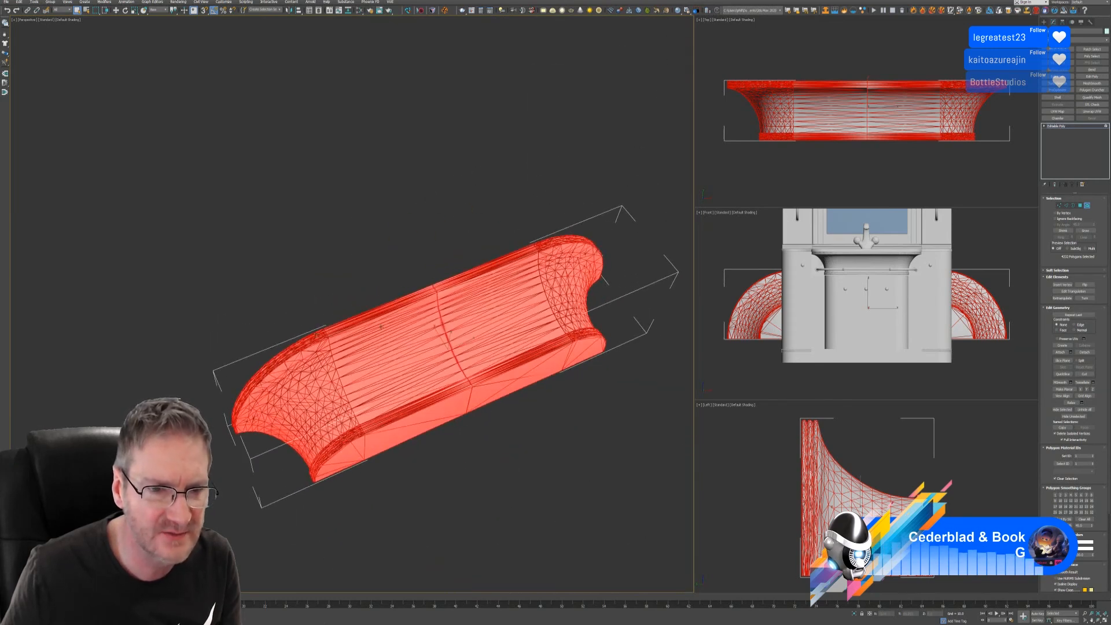
pyautogui.scroll(-3, 444, 369)
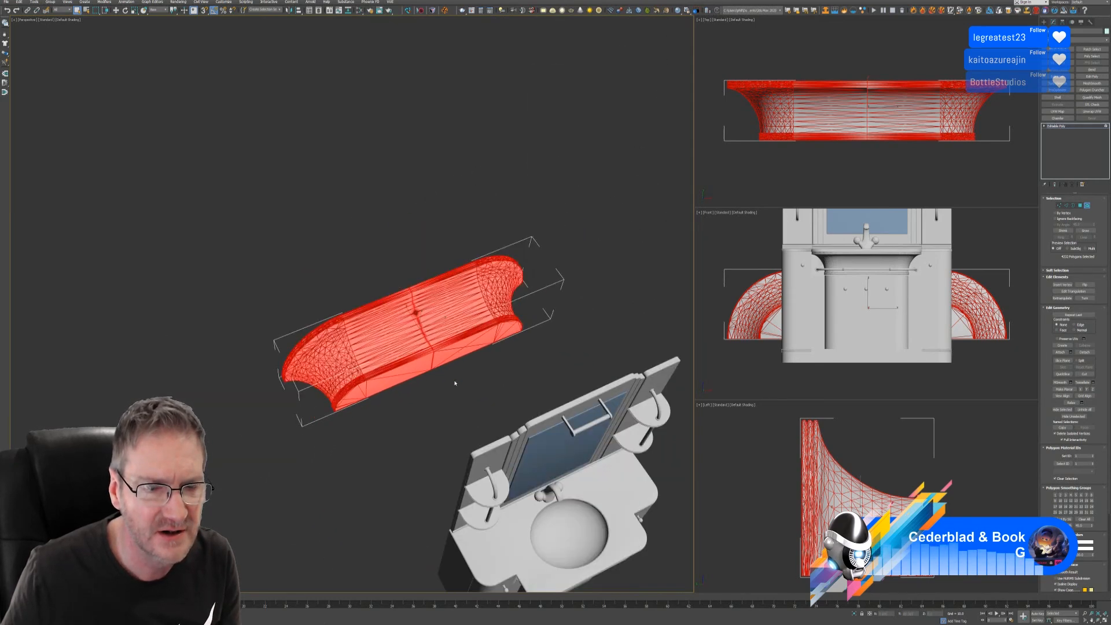
# Step: Return to the cabinet, recheck its curved panel at element level, and select the main cabinet body elements around it
pyautogui.keyDown('alt'); pyautogui.moveTo(455, 383); pyautogui.dragTo(548, 407, button='middle'); pyautogui.keyUp('alt')
pyautogui.scroll(5, 384, 201)
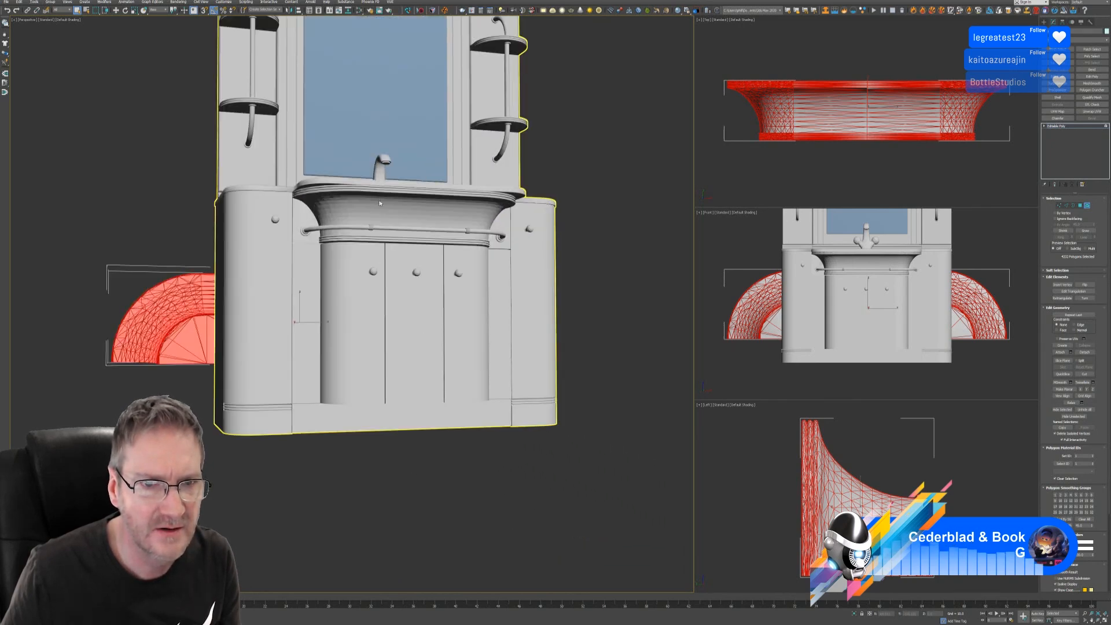
pyautogui.click(1086, 206)
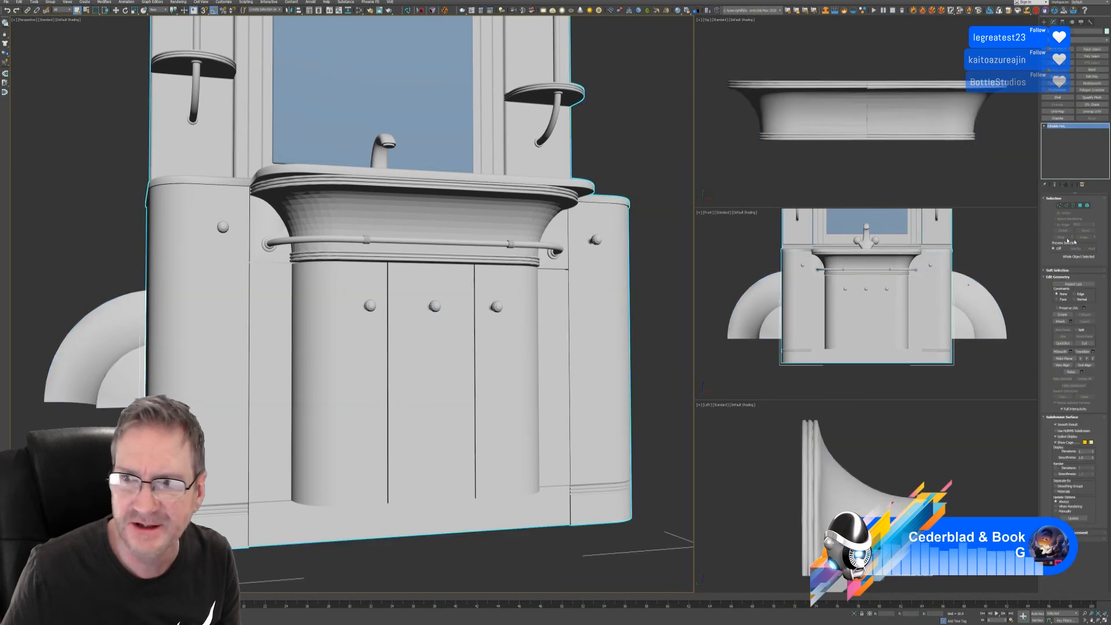
pyautogui.click(1087, 207)
pyautogui.click(560, 241)
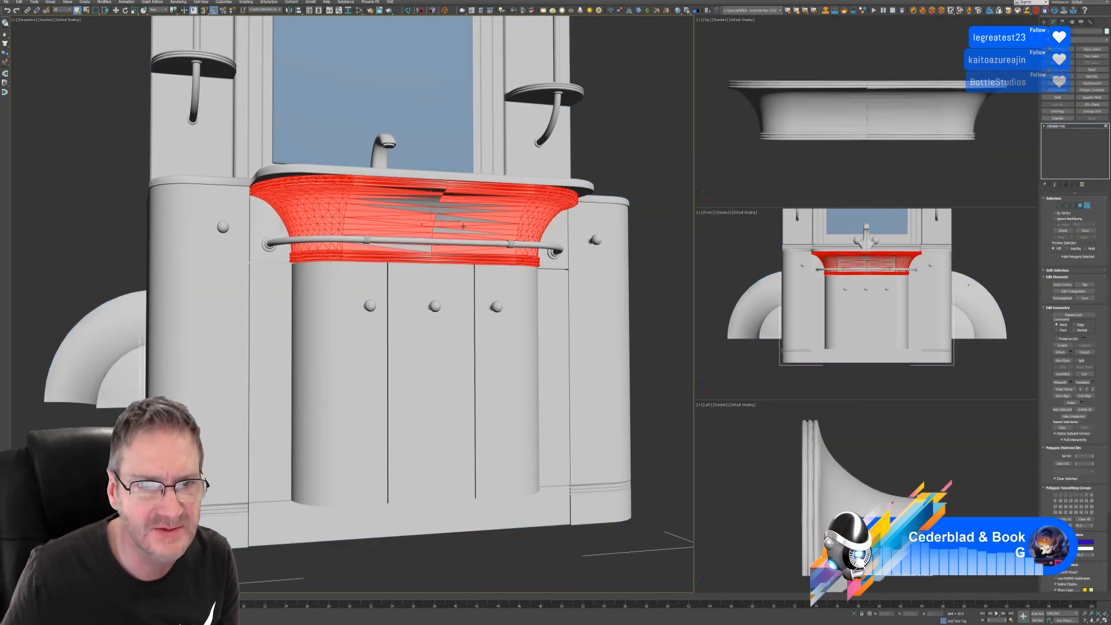
pyautogui.scroll(2, 443, 218)
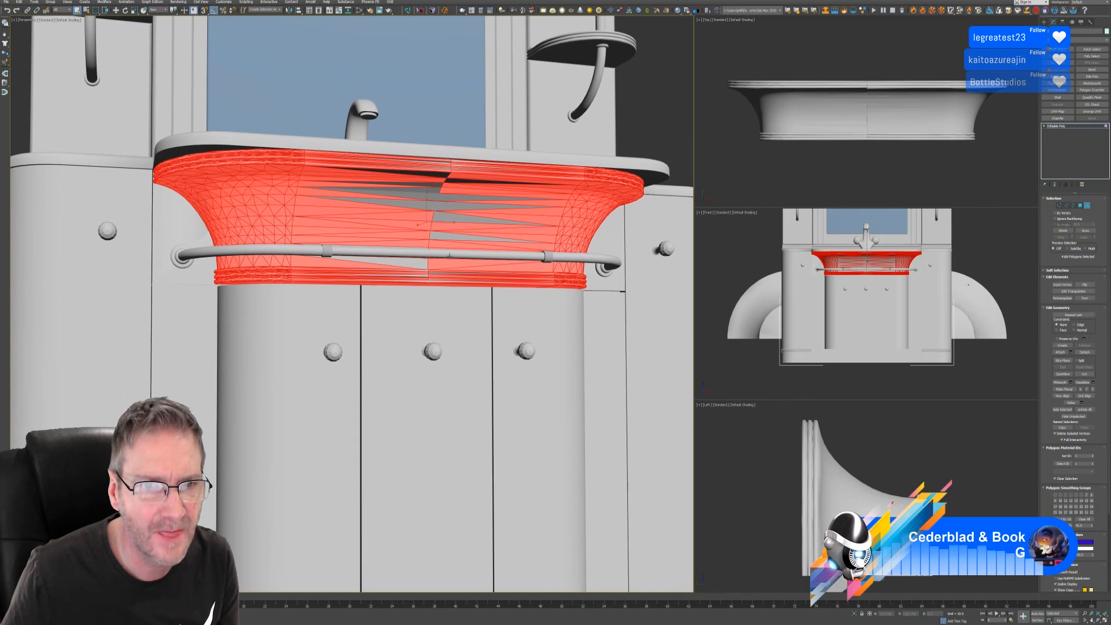
pyautogui.scroll(-2, 452, 258)
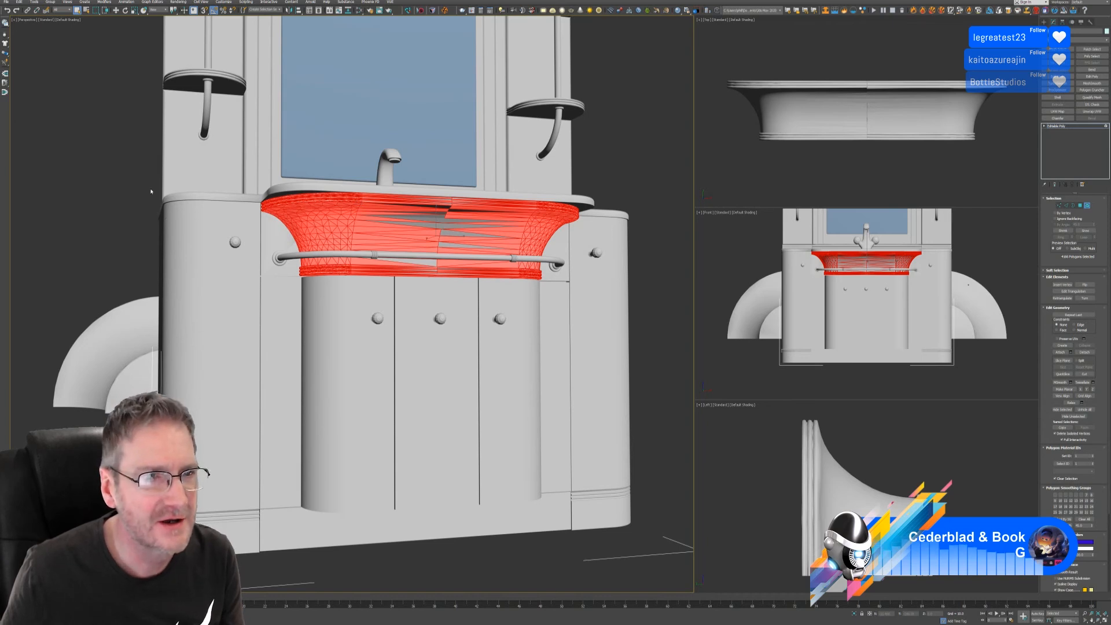
pyautogui.moveTo(636, 304); pyautogui.dragTo(635, 303)
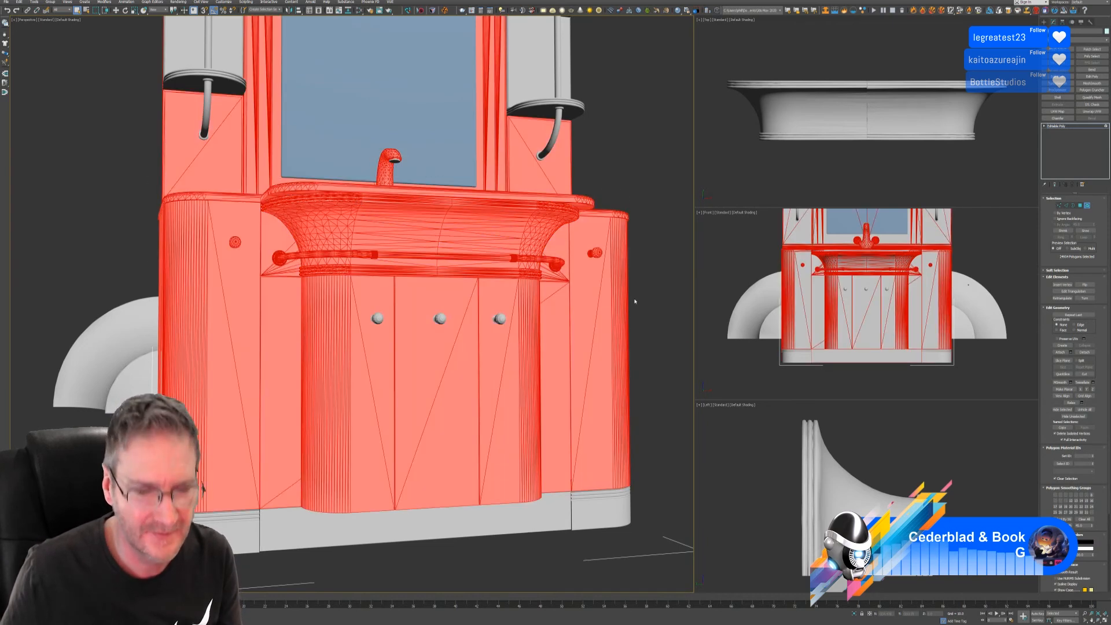
# Step: Remove the cabinet body, mirror surround, countertop, basin, tap and side pieces from the element selection
pyautogui.keyDown('alt'); pyautogui.moveTo(143, 407); pyautogui.dragTo(143, 407); pyautogui.keyUp('alt')
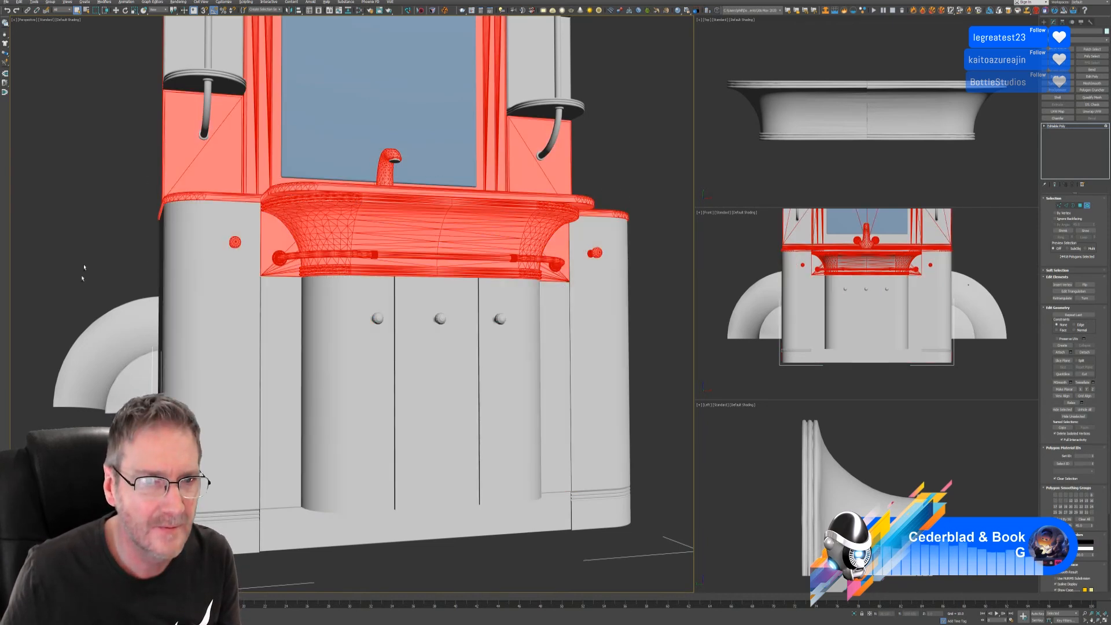
pyautogui.keyDown('alt'); pyautogui.moveTo(589, 138); pyautogui.dragTo(589, 138); pyautogui.keyUp('alt')
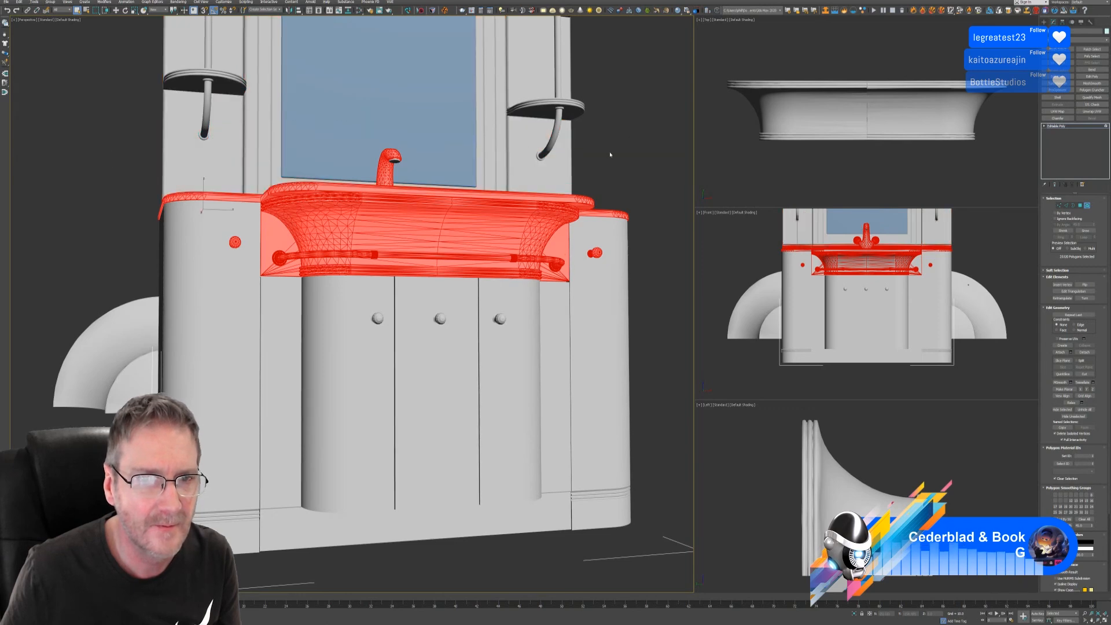
pyautogui.keyDown('alt'); pyautogui.moveTo(608, 154); pyautogui.dragTo(602, 168, button='middle'); pyautogui.keyUp('alt')
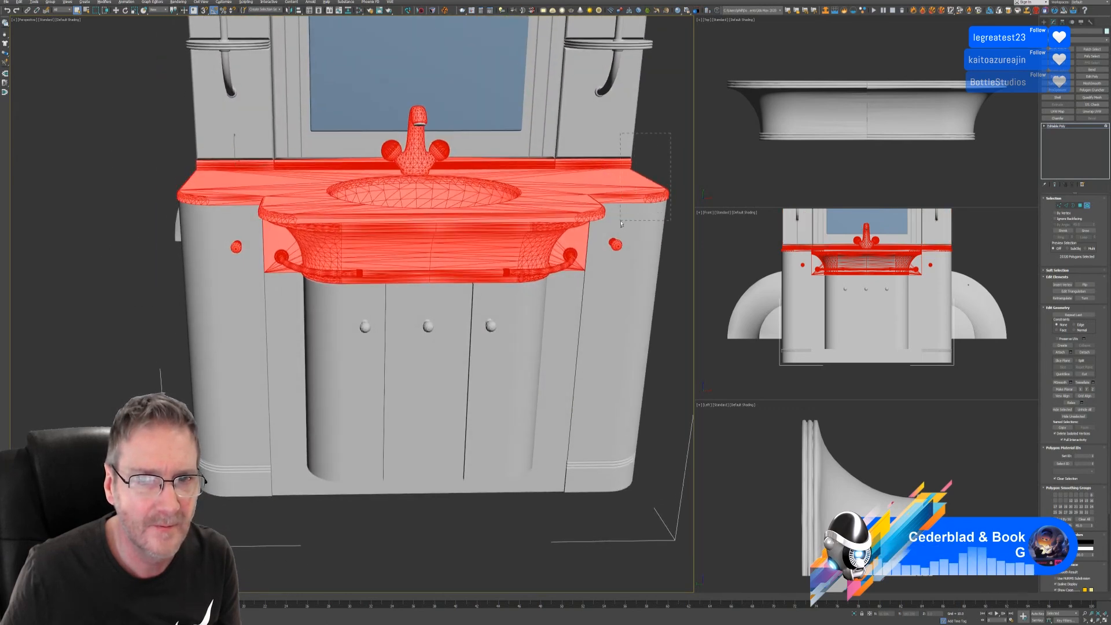
pyautogui.keyDown('alt'); pyautogui.moveTo(621, 224); pyautogui.dragTo(620, 224); pyautogui.keyUp('alt')
pyautogui.keyDown('alt'); pyautogui.moveTo(150, 151); pyautogui.dragTo(544, 184); pyautogui.keyUp('alt')
pyautogui.keyDown('alt'); pyautogui.moveTo(202, 328); pyautogui.dragTo(264, 240); pyautogui.keyUp('alt')
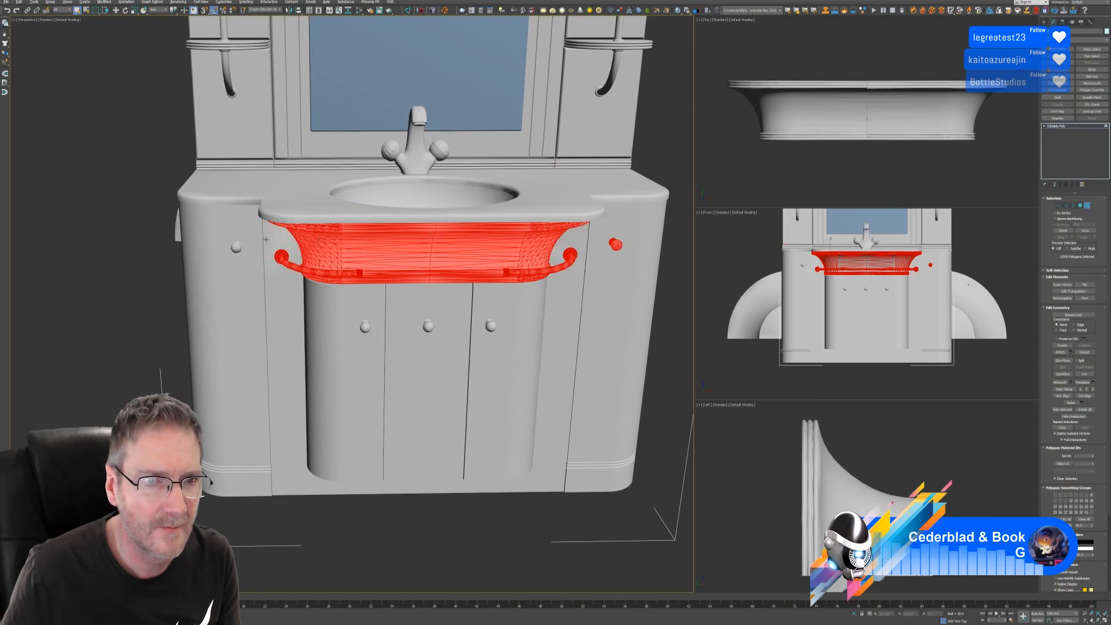
# Step: Deselect the towel rail with its collars and end scrolls and the remaining side knob, keeping only the curved panel selected
pyautogui.keyDown('alt'); pyautogui.moveTo(246, 322); pyautogui.dragTo(288, 257); pyautogui.keyUp('alt')
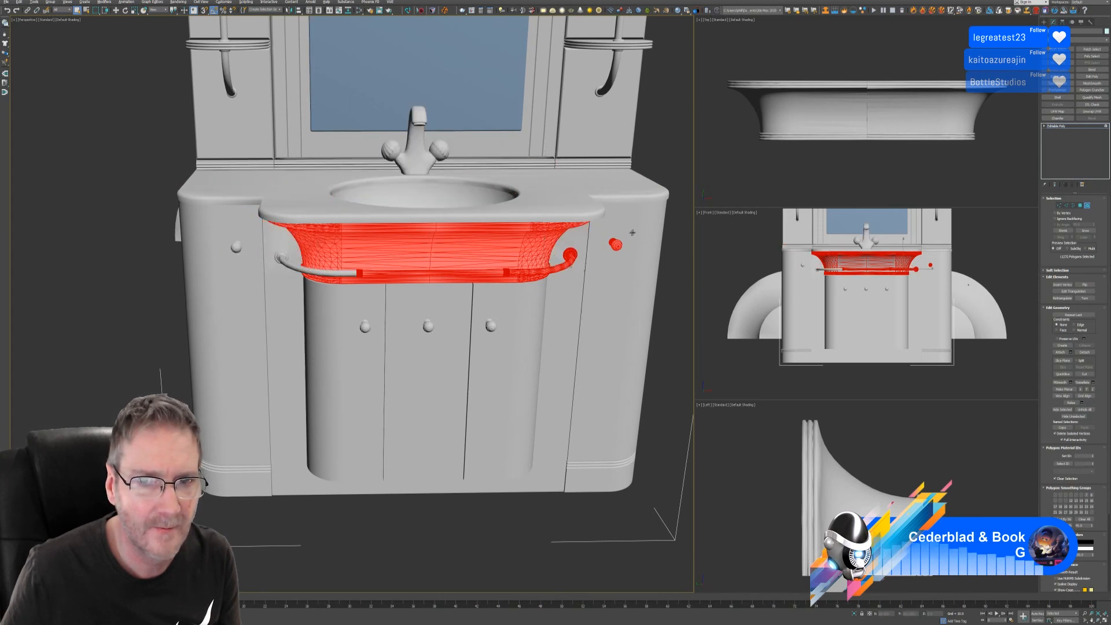
pyautogui.keyDown('alt'); pyautogui.moveTo(635, 233); pyautogui.dragTo(568, 311); pyautogui.keyUp('alt')
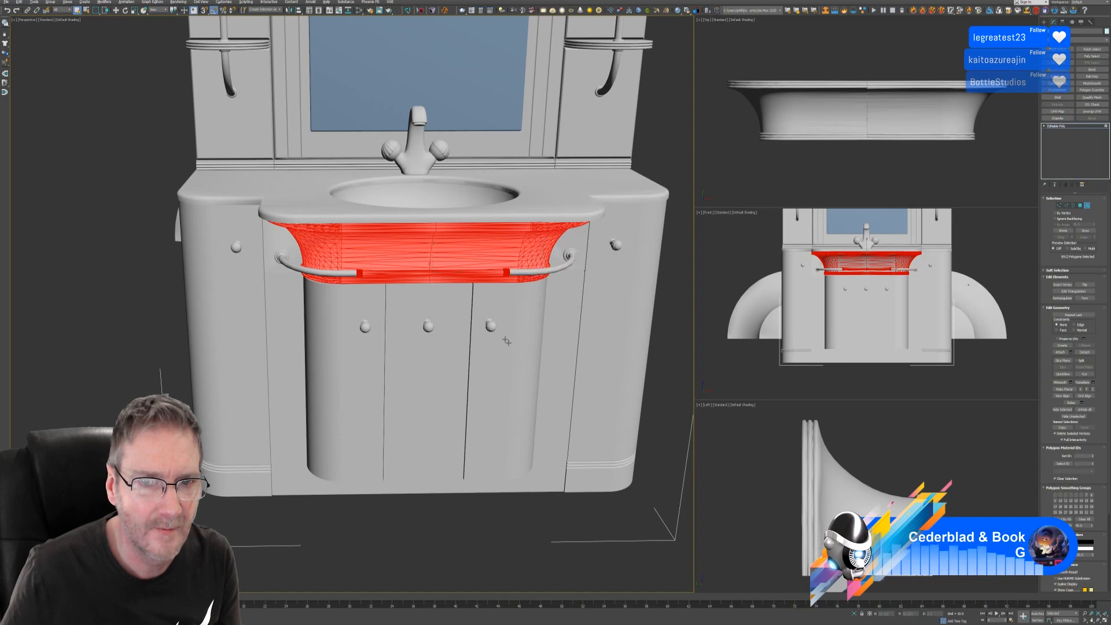
pyautogui.press('z')
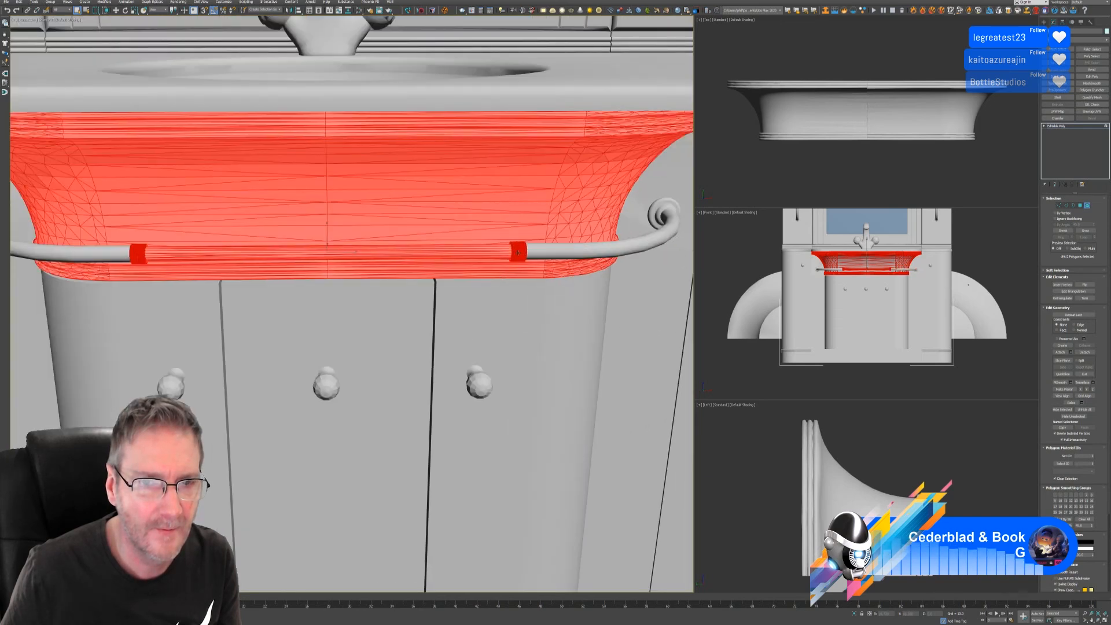
pyautogui.keyDown('alt'); pyautogui.click(518, 252); pyautogui.keyUp('alt')
pyautogui.keyDown('alt'); pyautogui.click(139, 255); pyautogui.keyUp('alt')
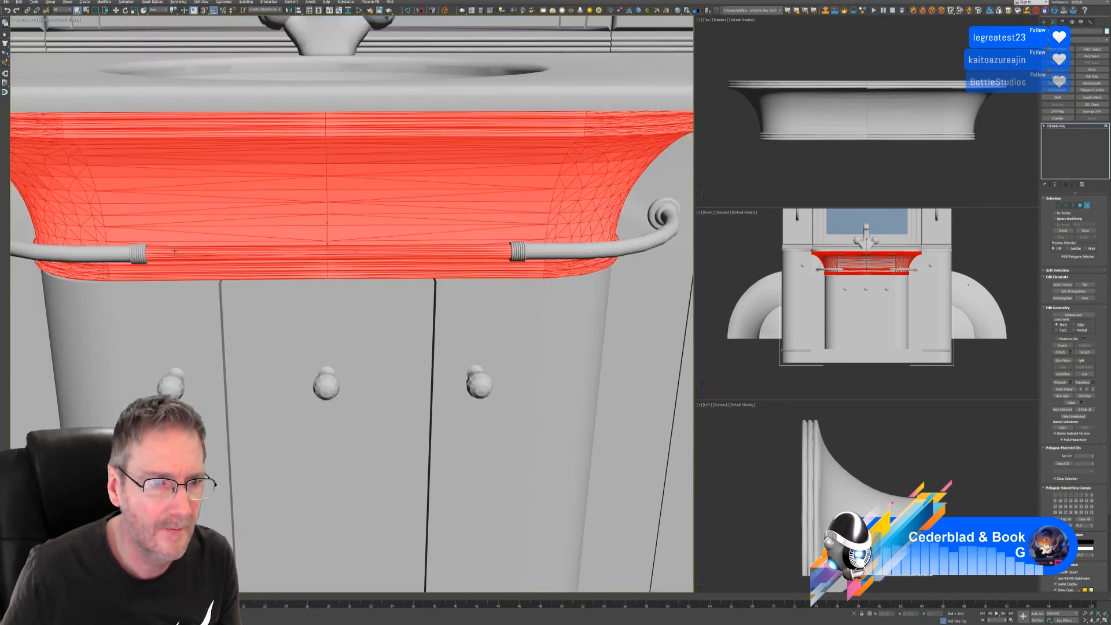
pyautogui.keyDown('alt'); pyautogui.click(232, 253); pyautogui.keyUp('alt')
# Step: Detach the selected curved panel elements from the cabinet as a separate object
pyautogui.scroll(-4, 266, 305)
pyautogui.keyDown('alt'); pyautogui.moveTo(270, 328); pyautogui.dragTo(443, 347, button='middle'); pyautogui.keyUp('alt')
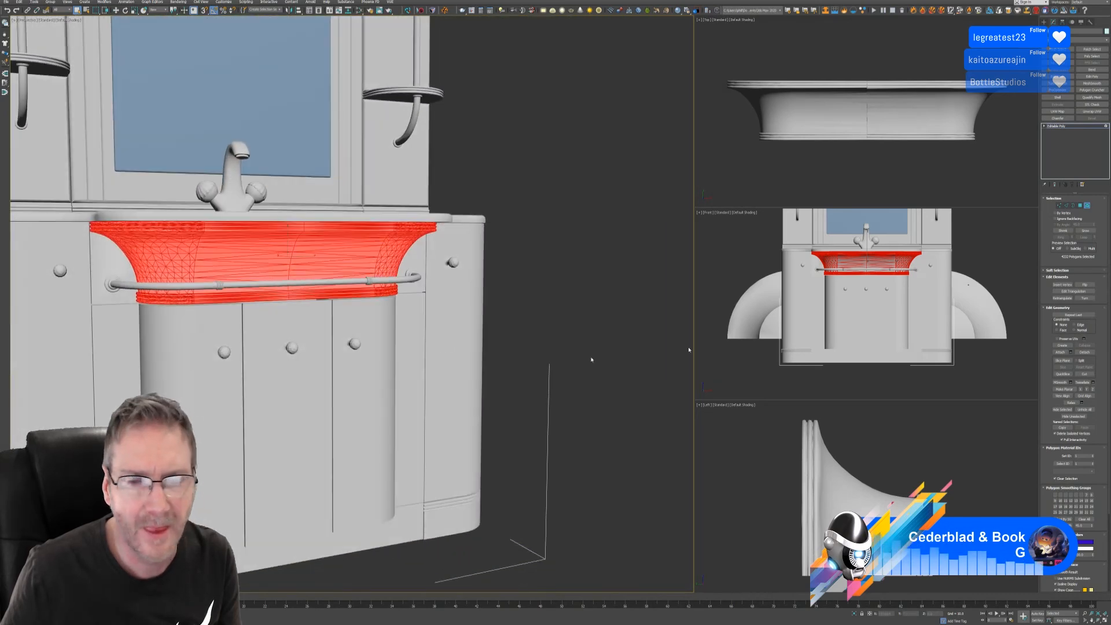
pyautogui.click(1085, 351)
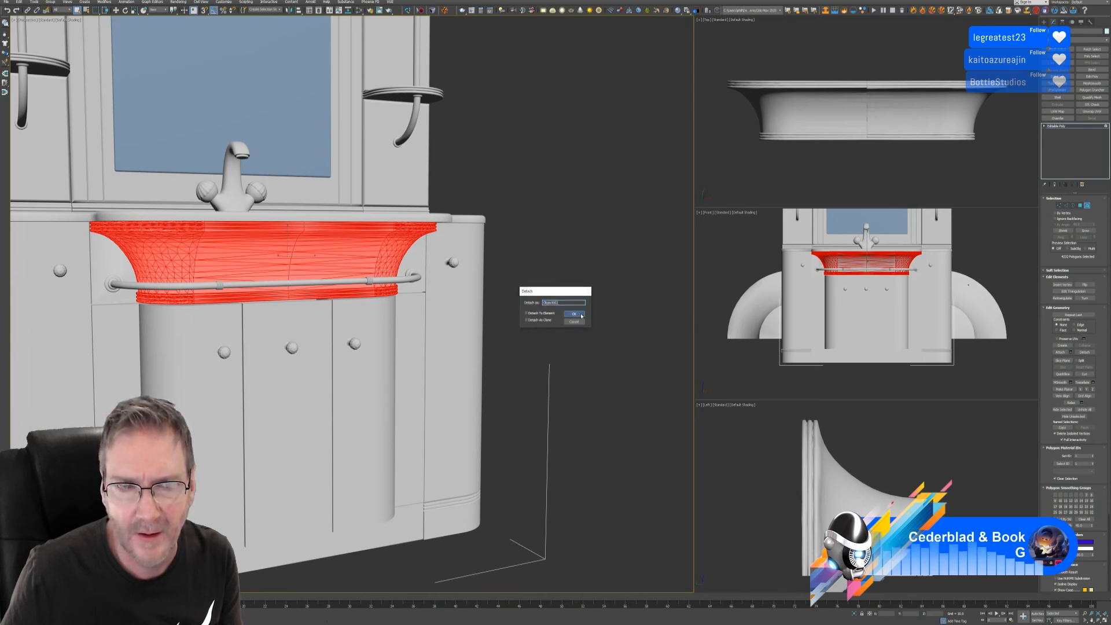
pyautogui.click(574, 314)
pyautogui.click(1087, 205)
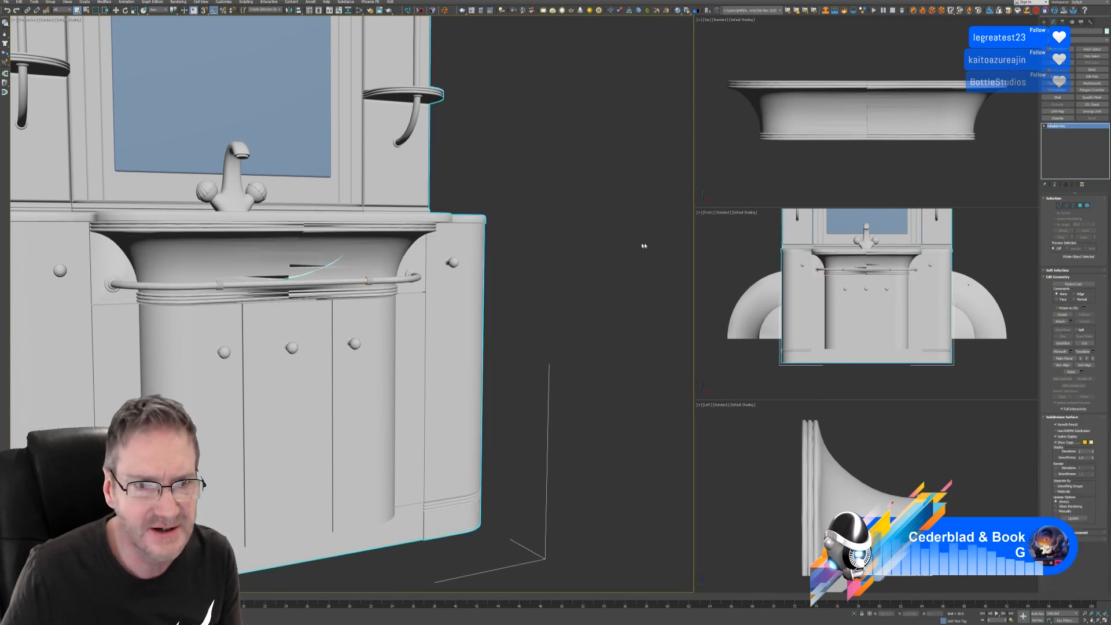
# Step: Isolate the detached curved panel and switch to editing its vertices
pyautogui.click(562, 260)
pyautogui.click(345, 273)
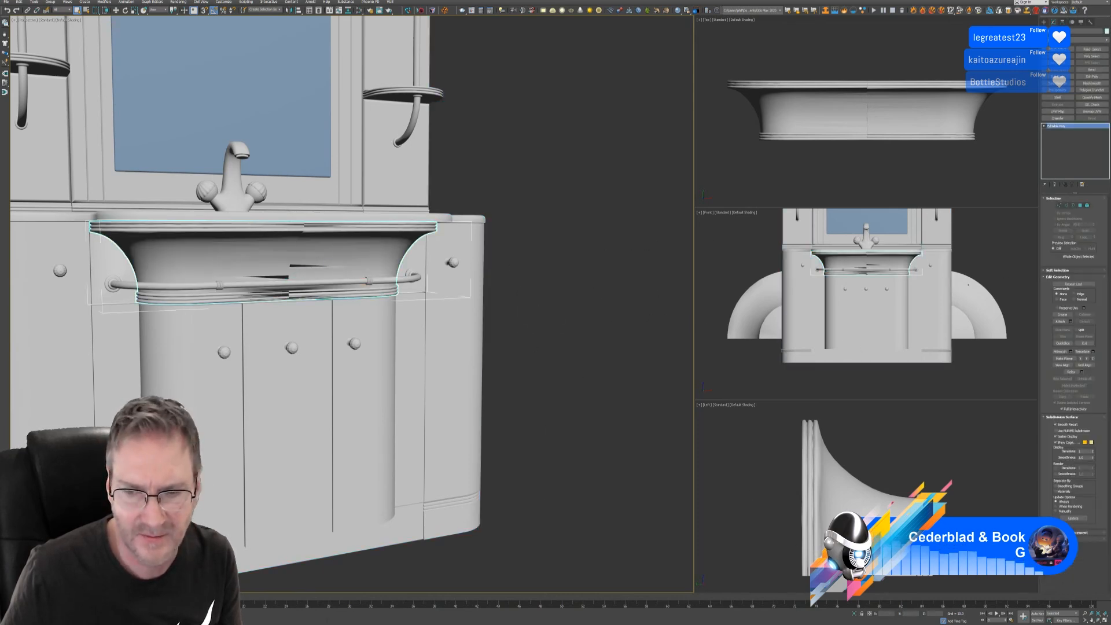
pyautogui.click(855, 615)
pyautogui.moveTo(381, 406)
pyautogui.keyDown('alt'); pyautogui.mouseDown(button='middle')
pyautogui.moveTo(347, 362)
pyautogui.moveTo(345, 340)
pyautogui.moveTo(405, 324)
pyautogui.moveTo(413, 342)
pyautogui.moveTo(392, 364)
pyautogui.mouseUp(button='middle'); pyautogui.keyUp('alt')
pyautogui.scroll(6, 356, 309)
pyautogui.scroll(-5, 391, 368)
pyautogui.scroll(-3, 390, 373)
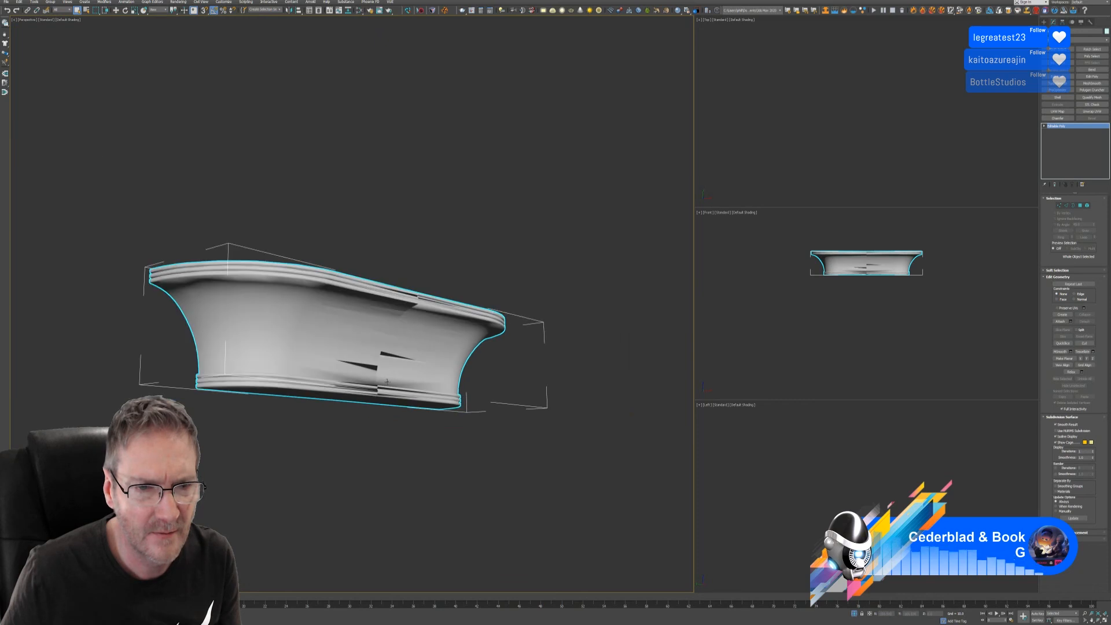
pyautogui.click(1059, 205)
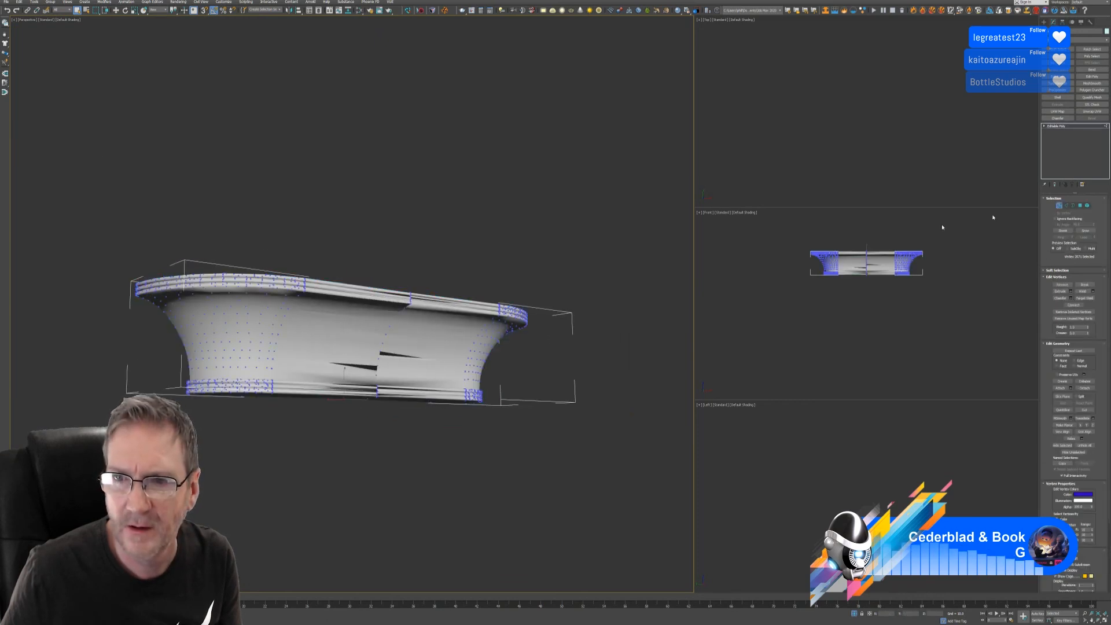
pyautogui.moveTo(785, 242); pyautogui.dragTo(956, 294)
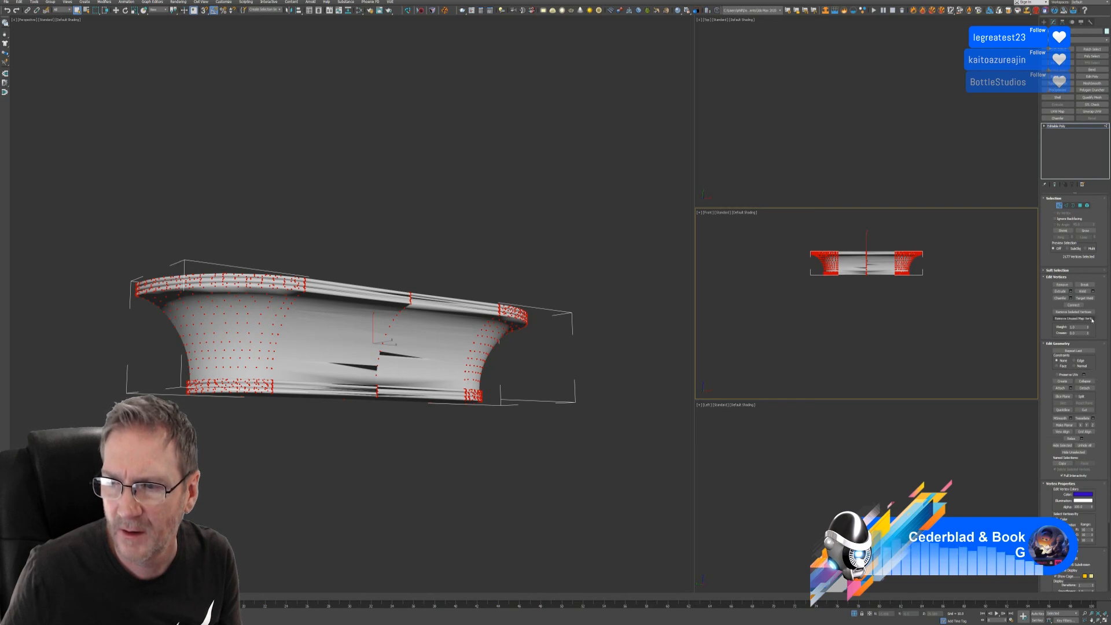
pyautogui.click(1093, 292)
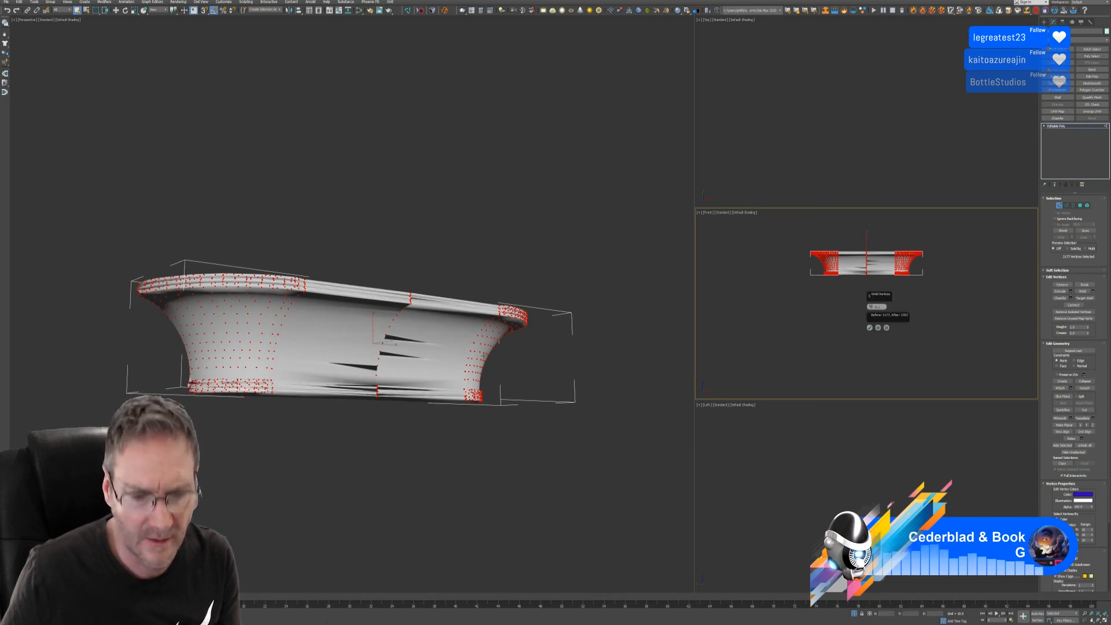
pyautogui.click(484, 355)
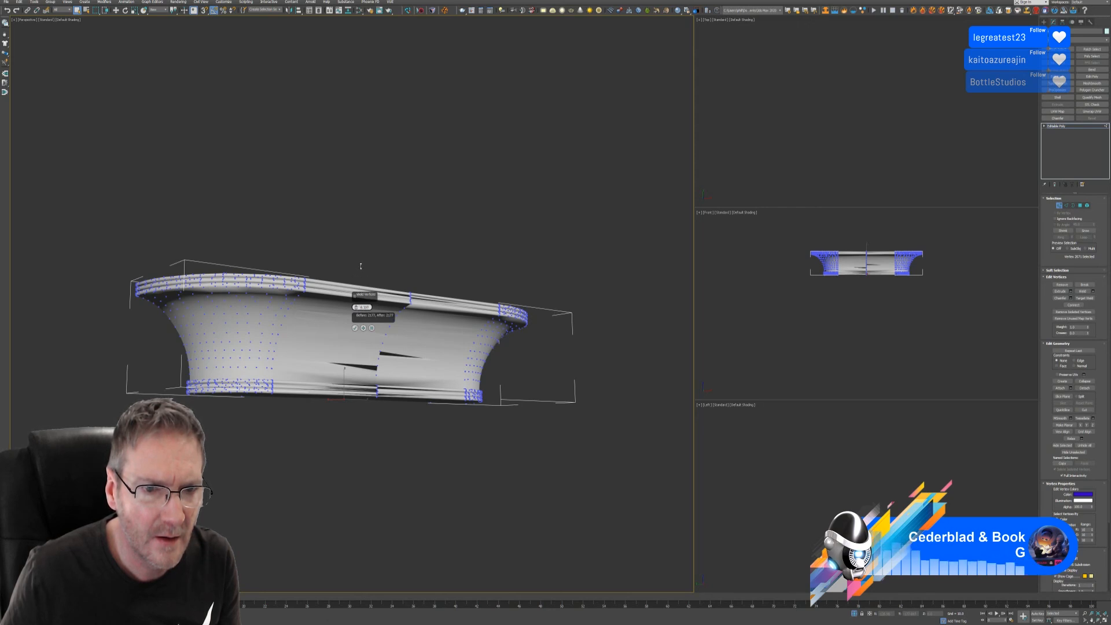
pyautogui.click(372, 329)
# Step: Select all of the panel's vertices and weld them, lowering the weld threshold so that only coincident vertices merge
pyautogui.moveTo(770, 229); pyautogui.dragTo(991, 313)
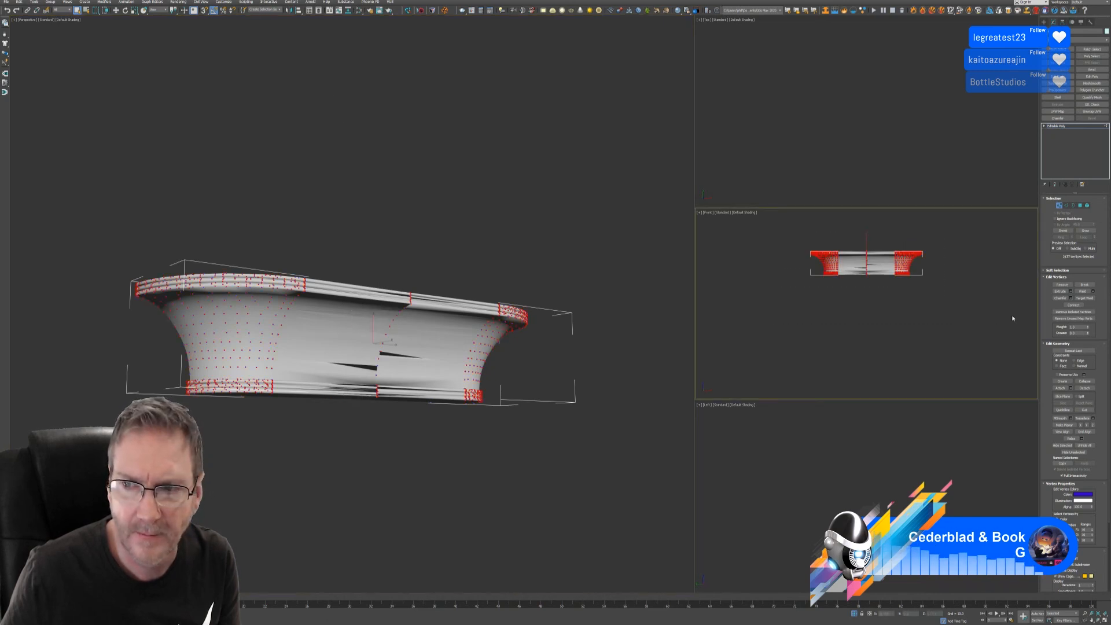
pyautogui.click(1093, 291)
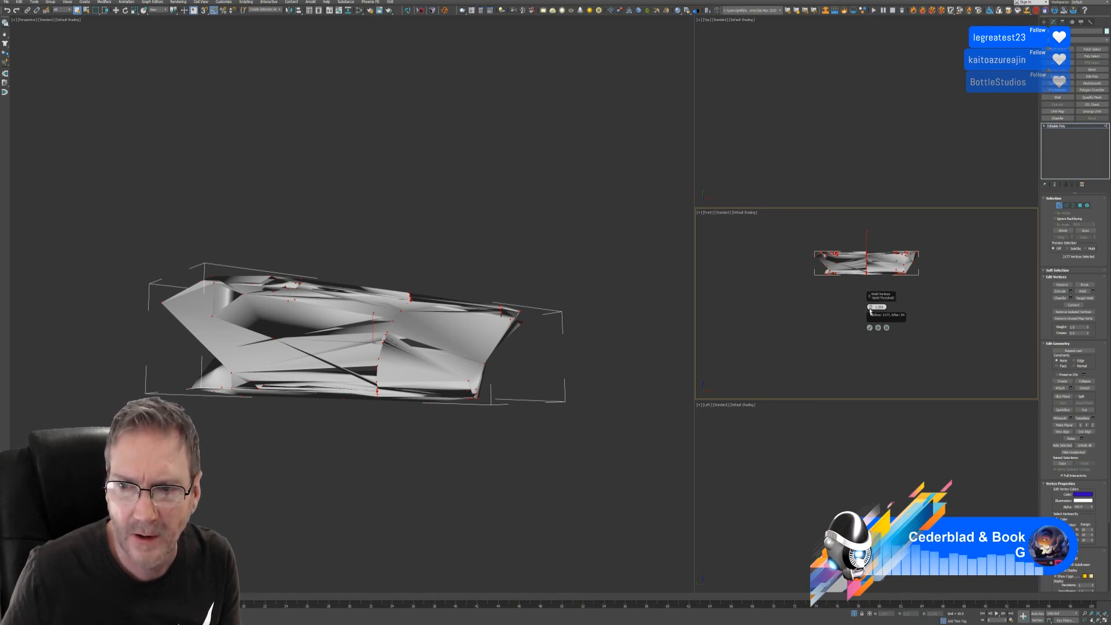
pyautogui.moveTo(871, 307); pyautogui.dragTo(873, 322)
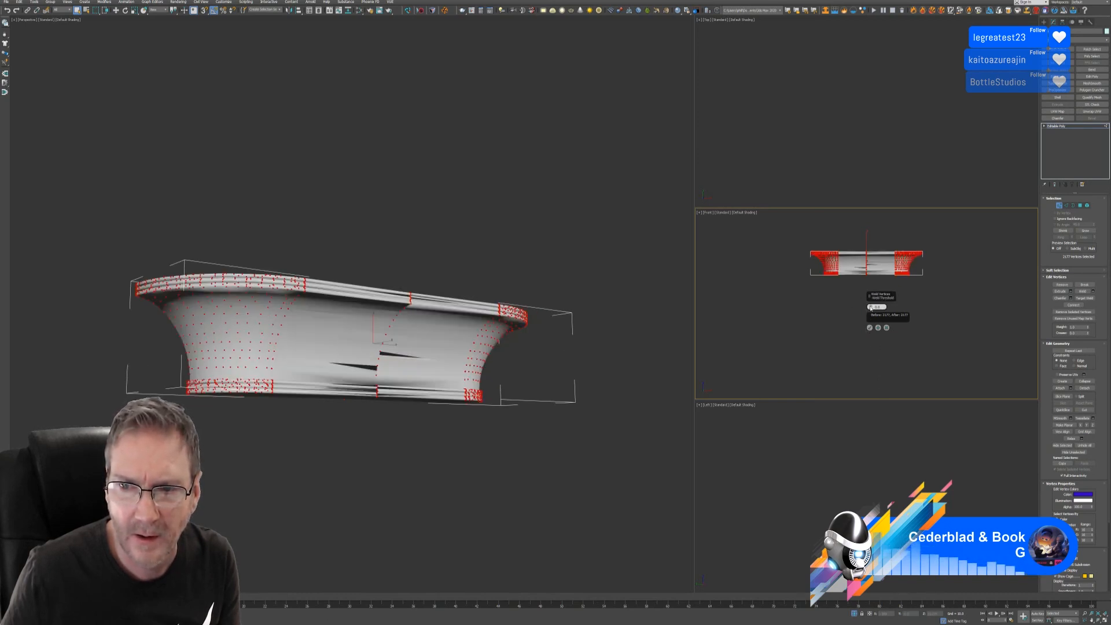
pyautogui.moveTo(871, 308)
pyautogui.mouseDown()
pyautogui.moveTo(872, 328)
pyautogui.moveTo(872, 306)
pyautogui.mouseUp()
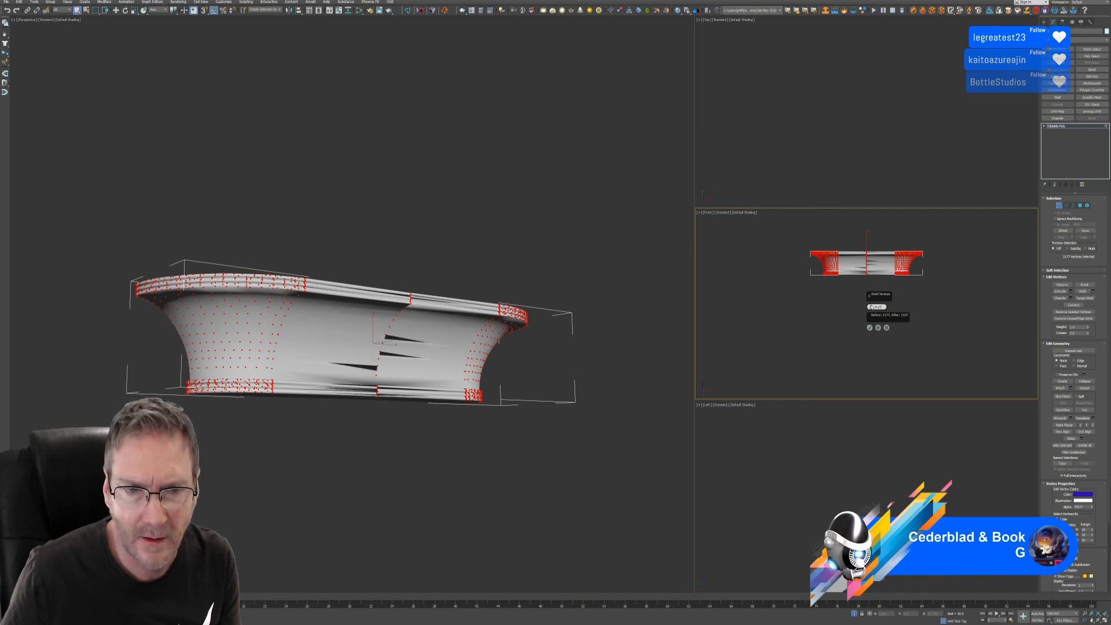
pyautogui.click(870, 309)
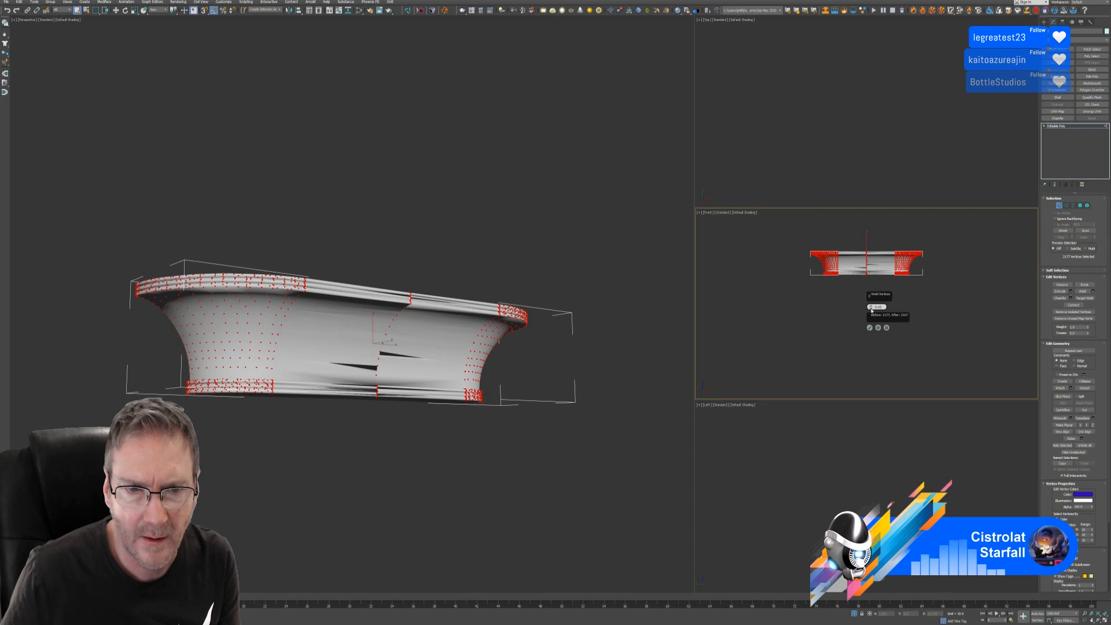
pyautogui.click(870, 328)
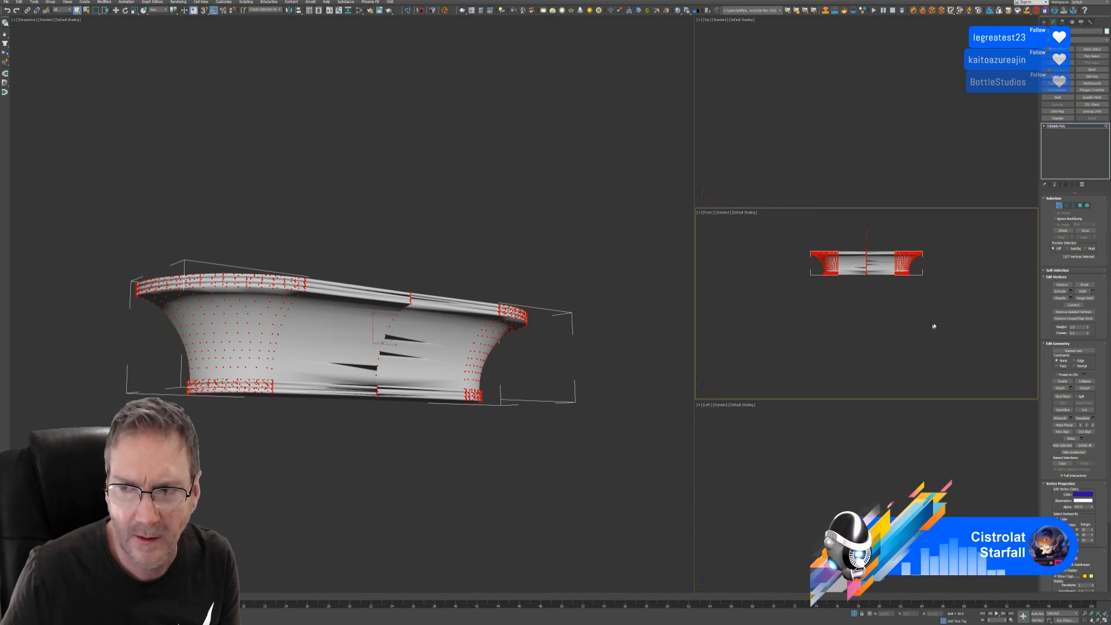
pyautogui.click(1059, 206)
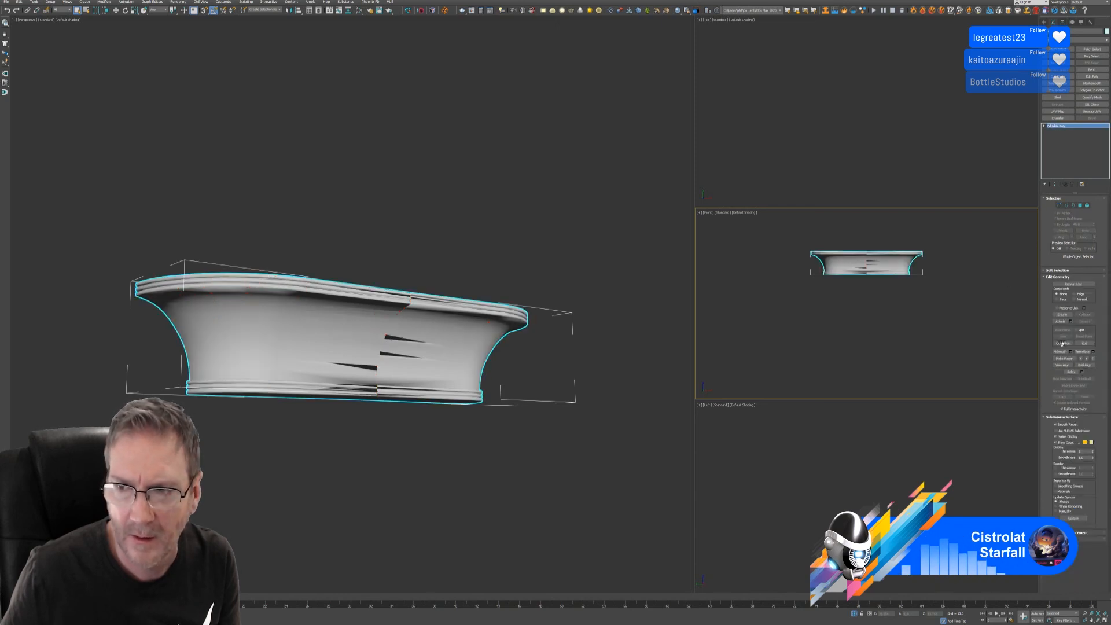
# Step: Select the entire welded panel at element level and reset its polygon smoothing groups
pyautogui.click(1086, 205)
pyautogui.click(496, 378)
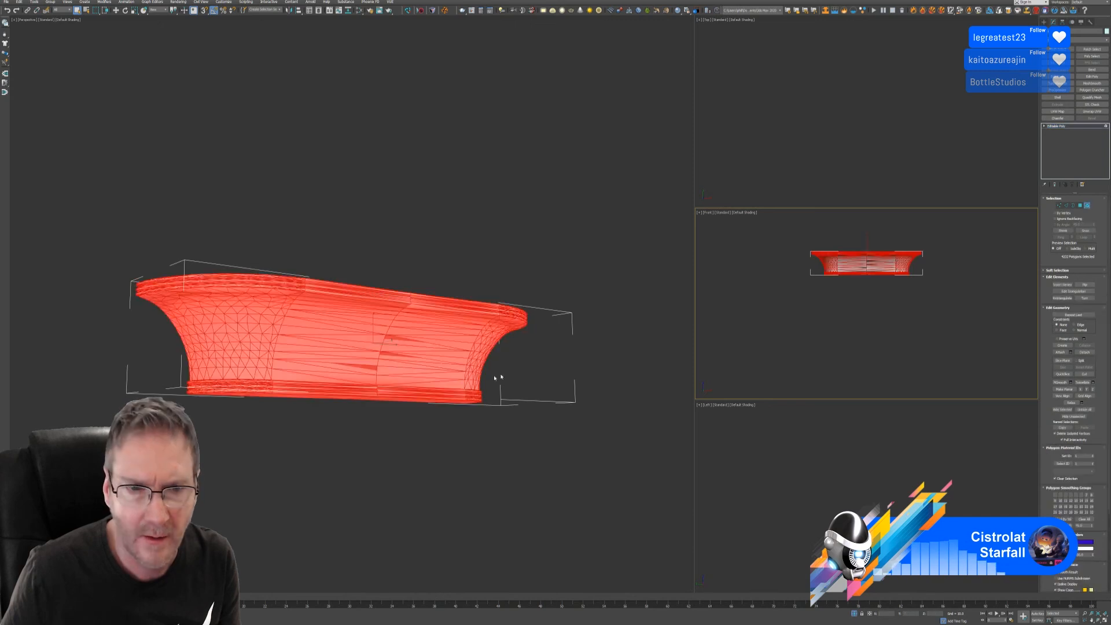
pyautogui.click(578, 296)
pyautogui.click(464, 360)
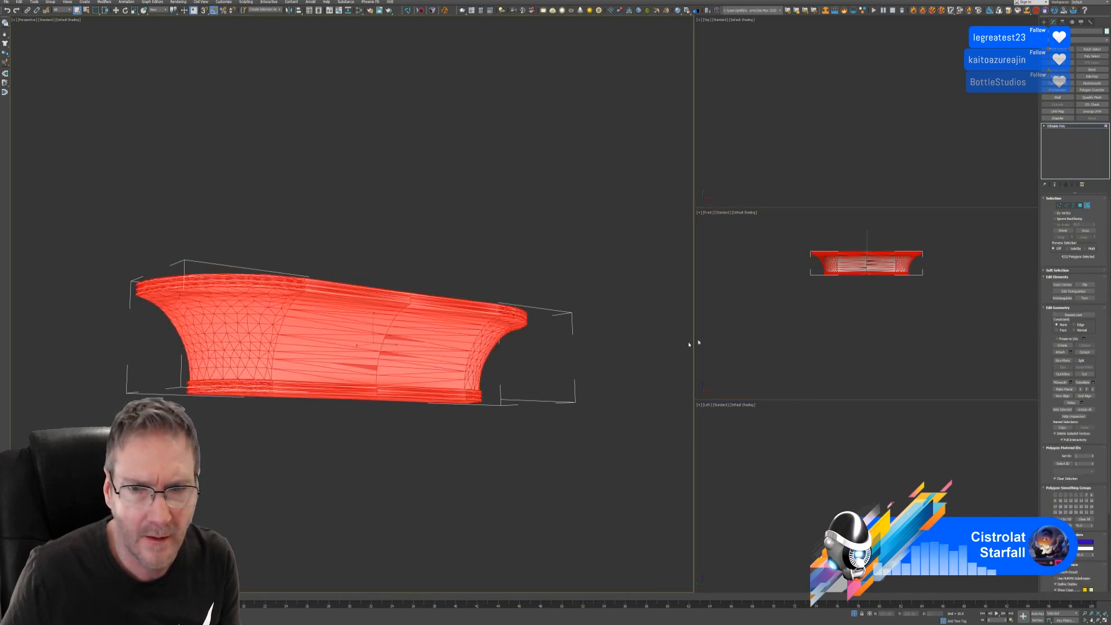
pyautogui.click(1087, 206)
pyautogui.click(1085, 207)
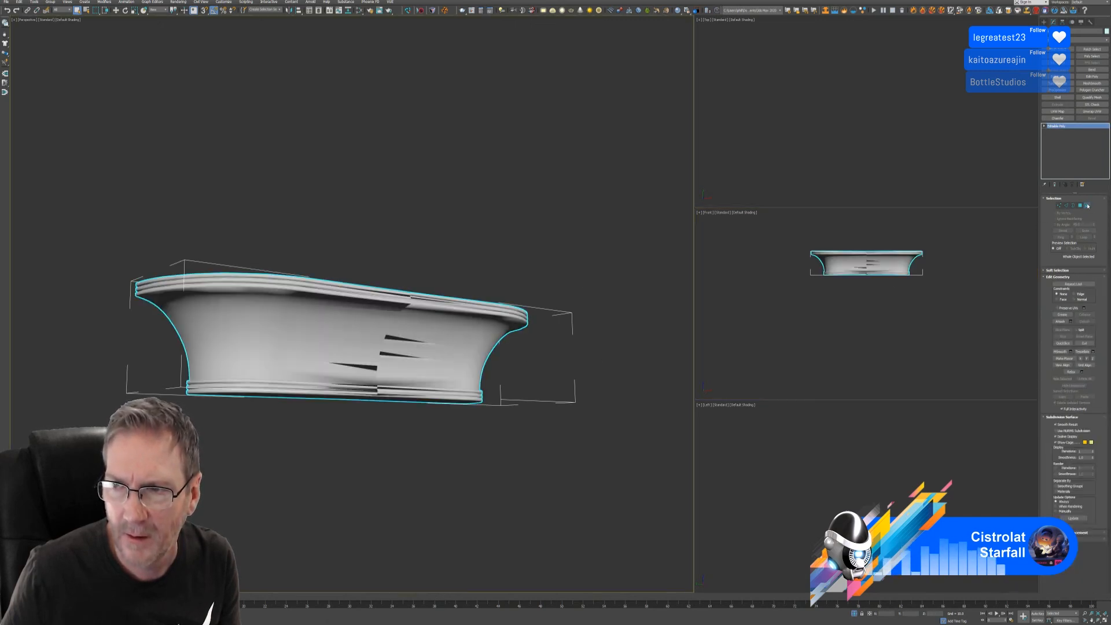
pyautogui.click(1084, 519)
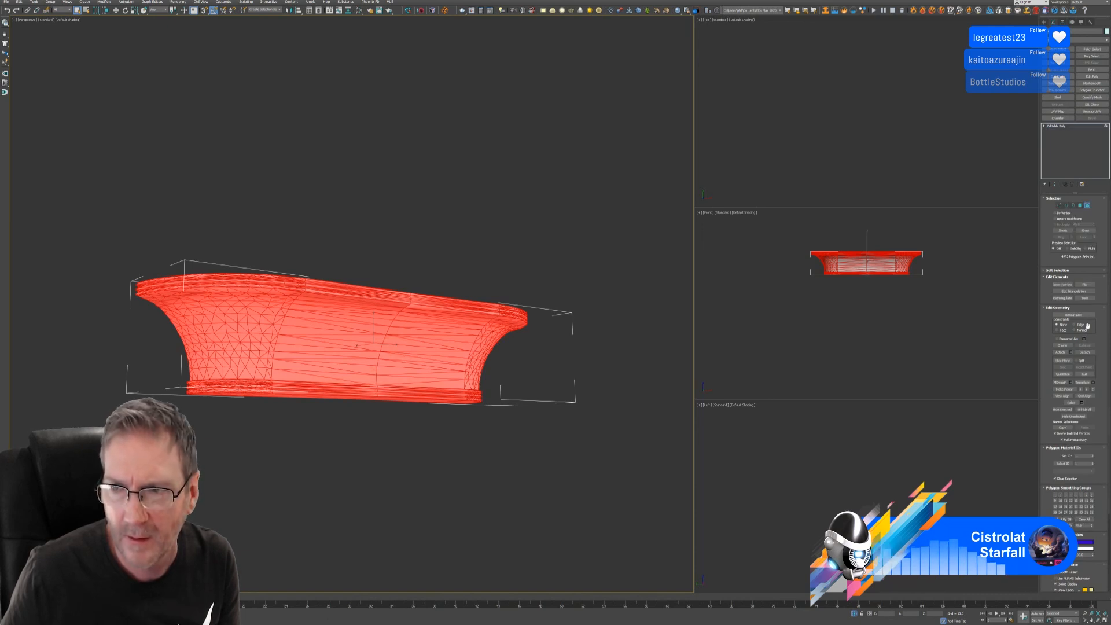
pyautogui.click(1087, 206)
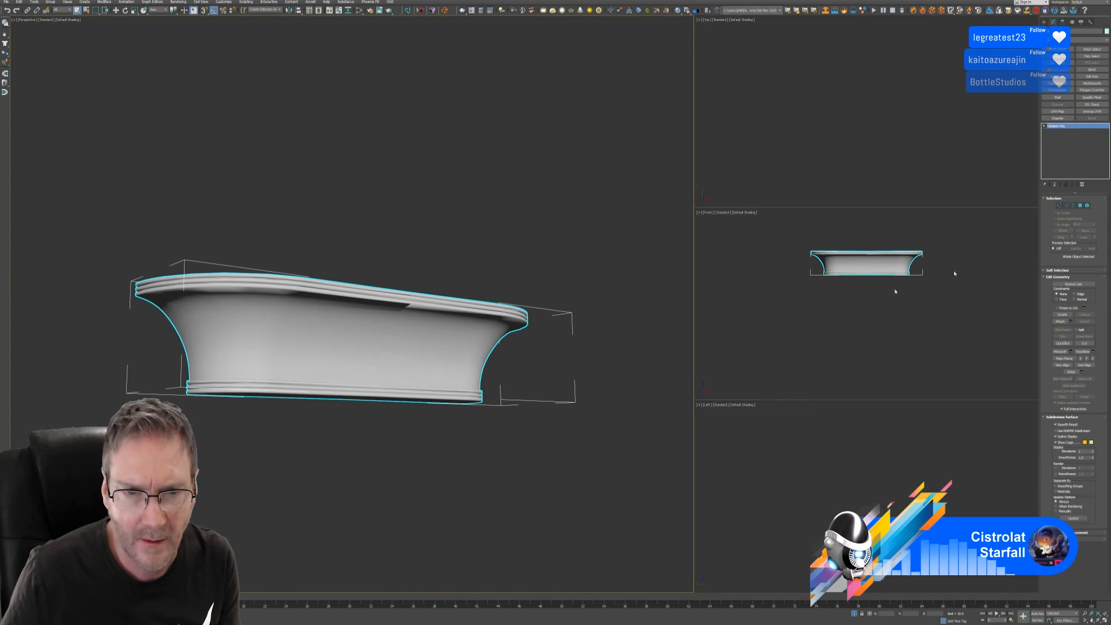
pyautogui.keyDown('alt'); pyautogui.moveTo(457, 377); pyautogui.dragTo(637, 354, button='middle'); pyautogui.keyUp('alt')
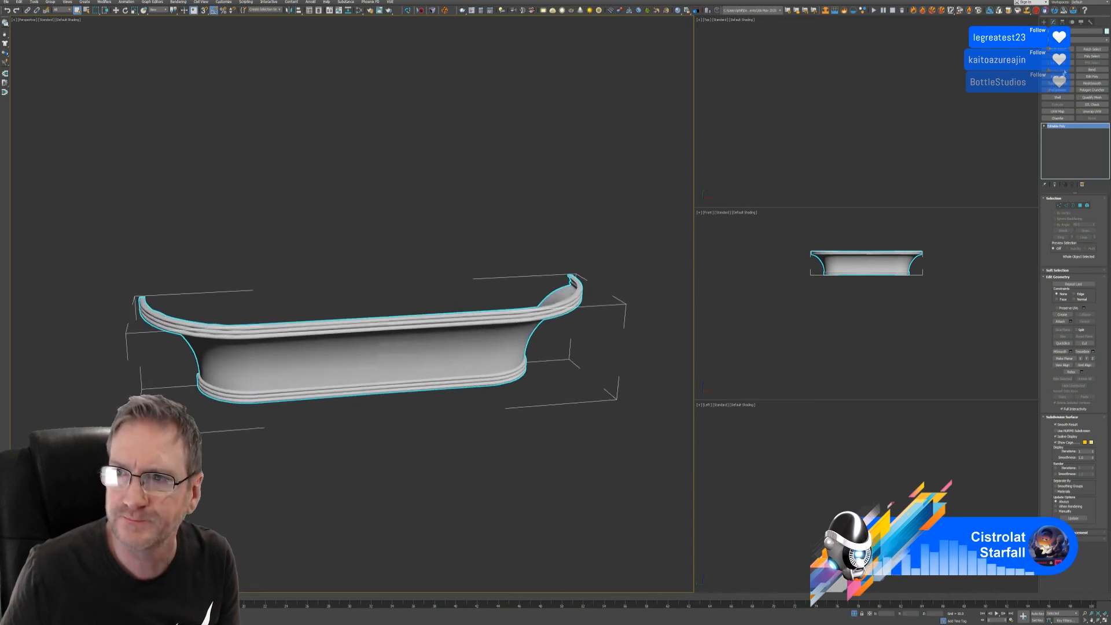
# Step: Apply an Edit Normals modifier to the panel, select all its normals, and unify and break them
pyautogui.click(1106, 40)
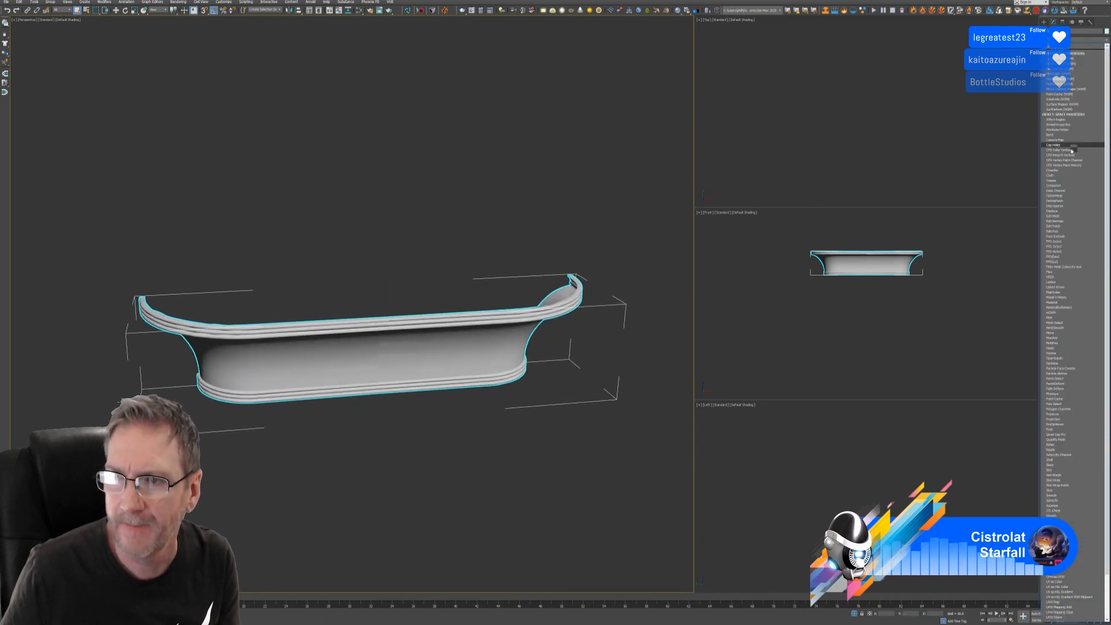
pyautogui.click(1054, 221)
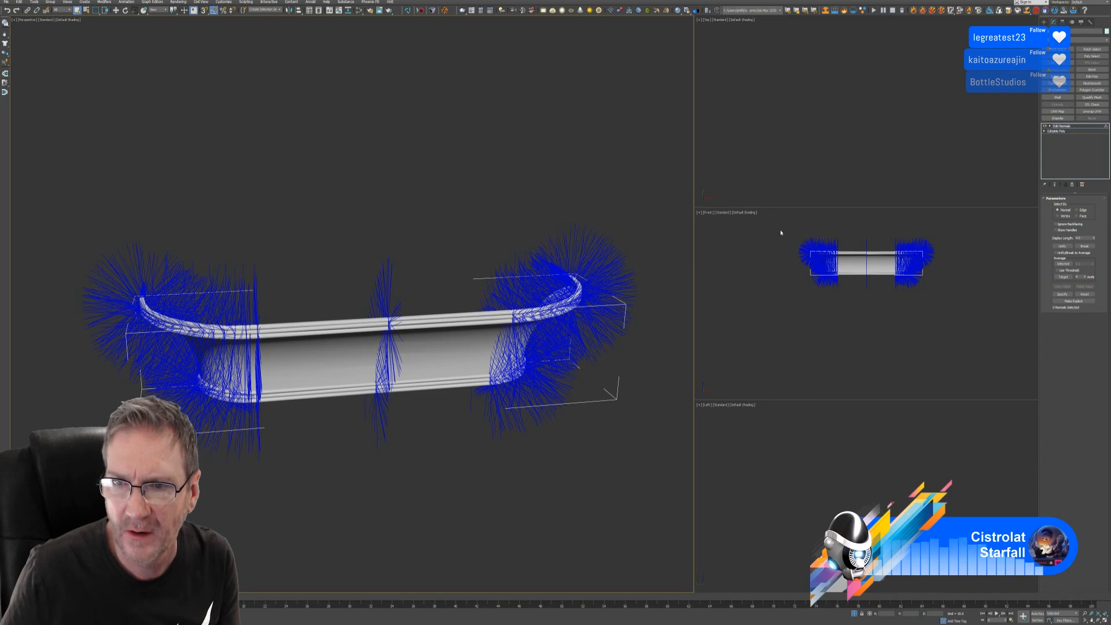
pyautogui.moveTo(780, 233); pyautogui.dragTo(1003, 312)
pyautogui.click(1061, 246)
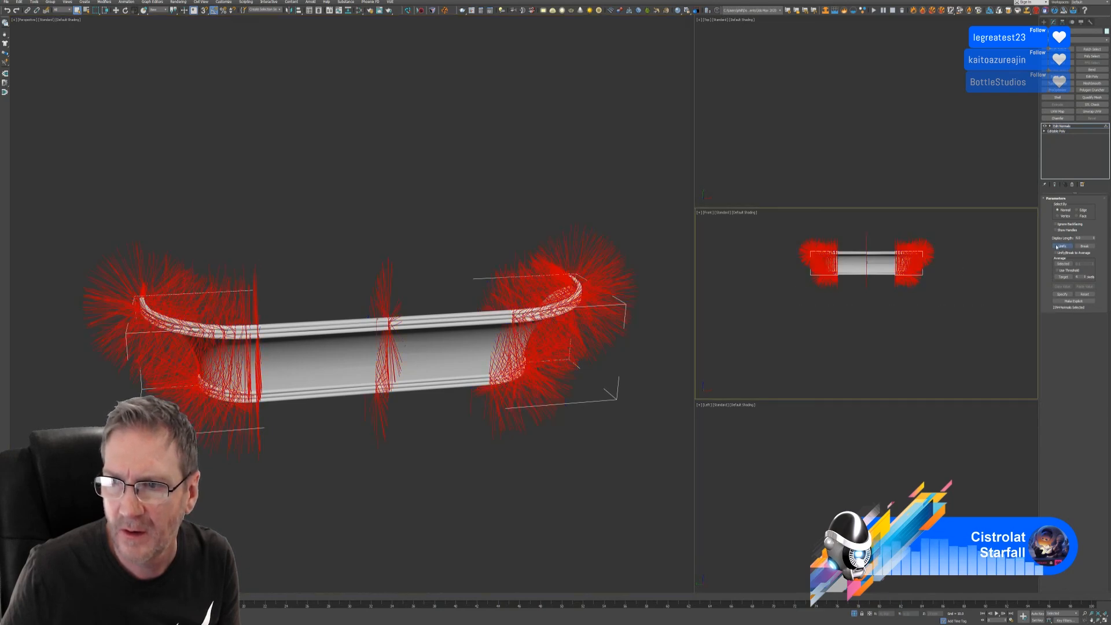
pyautogui.click(1087, 247)
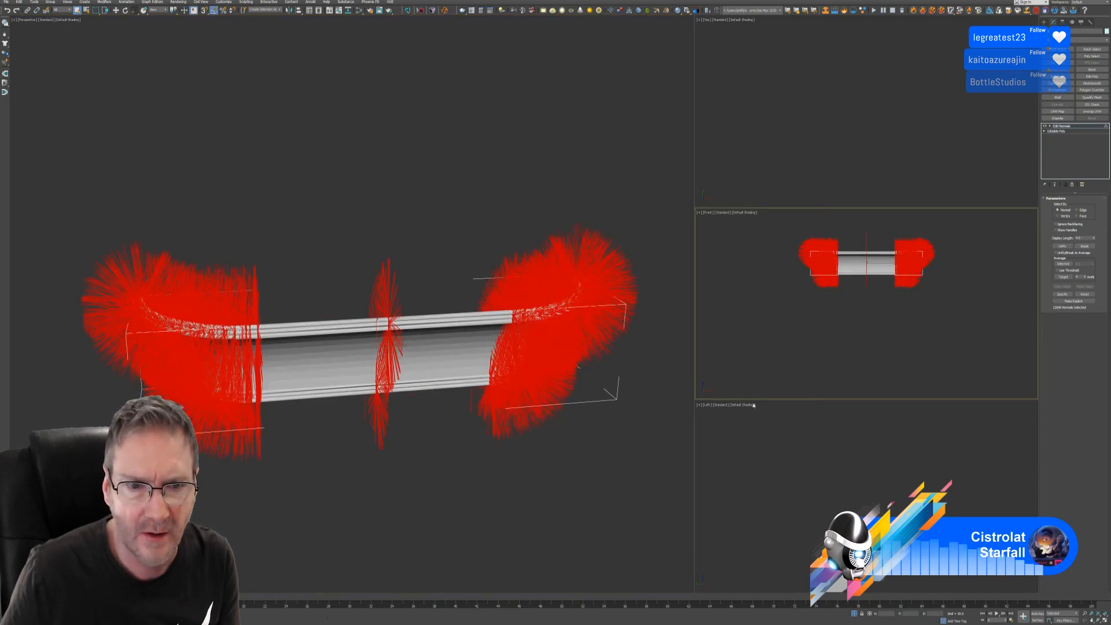
pyautogui.moveTo(555, 370)
pyautogui.keyDown('alt'); pyautogui.mouseDown(button='middle')
pyautogui.moveTo(516, 457)
pyautogui.moveTo(565, 453)
pyautogui.mouseUp(button='middle'); pyautogui.keyUp('alt')
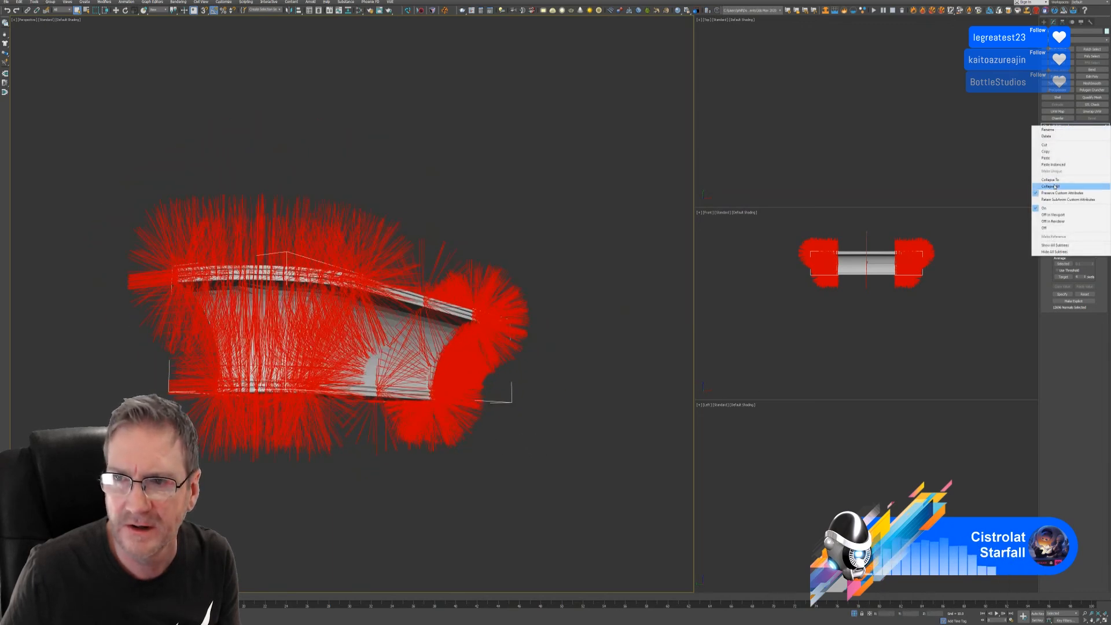
# Step: Collapse the panel's modifier stack and check that the whole panel selects as one element
pyautogui.click(1051, 185)
pyautogui.click(583, 330)
pyautogui.keyDown('alt'); pyautogui.moveTo(580, 361); pyautogui.dragTo(546, 384, button='middle'); pyautogui.keyUp('alt')
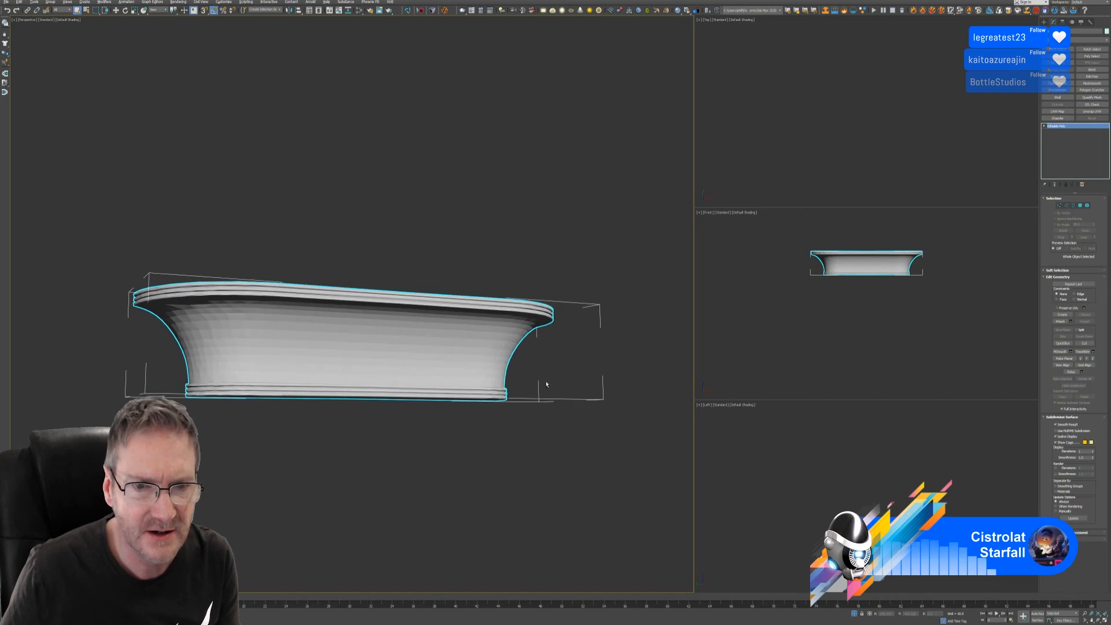
pyautogui.click(1088, 205)
pyautogui.click(416, 469)
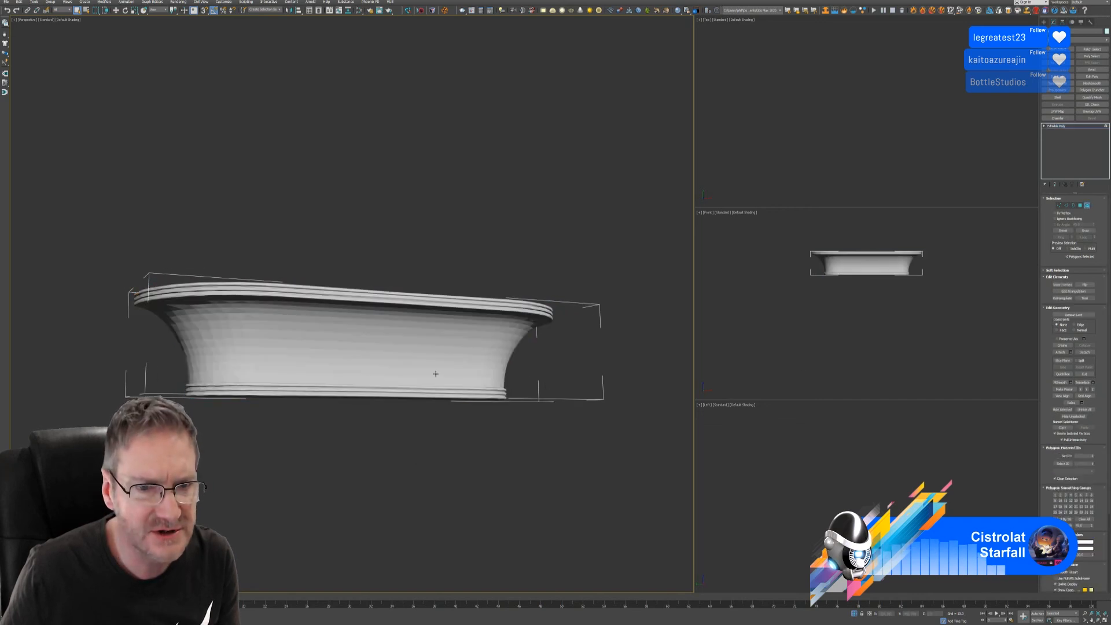
pyautogui.click(355, 361)
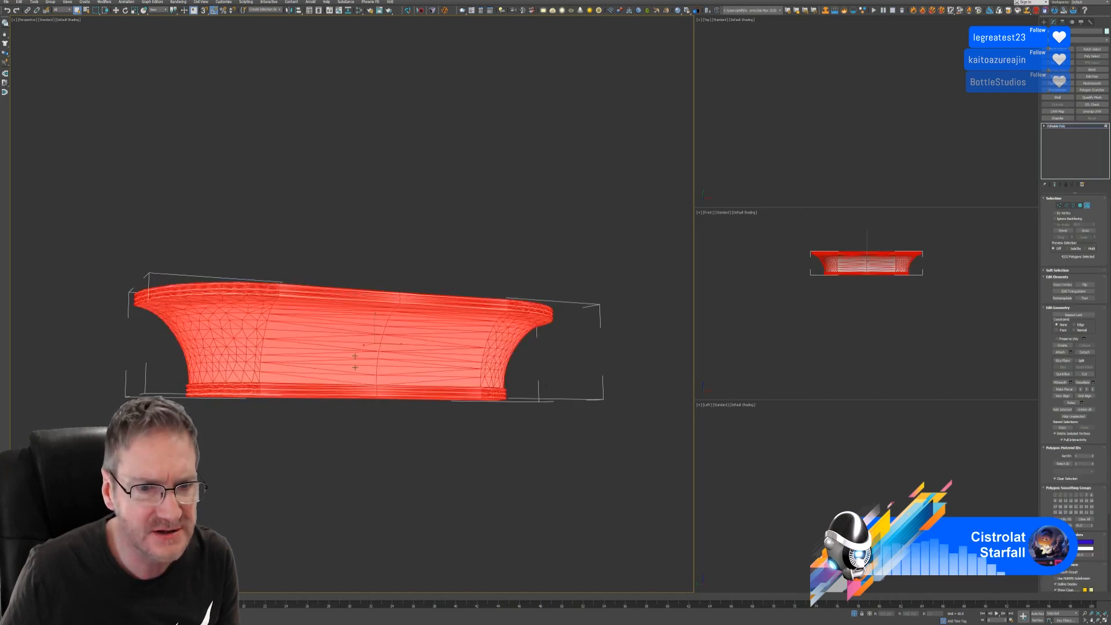
pyautogui.click(1088, 206)
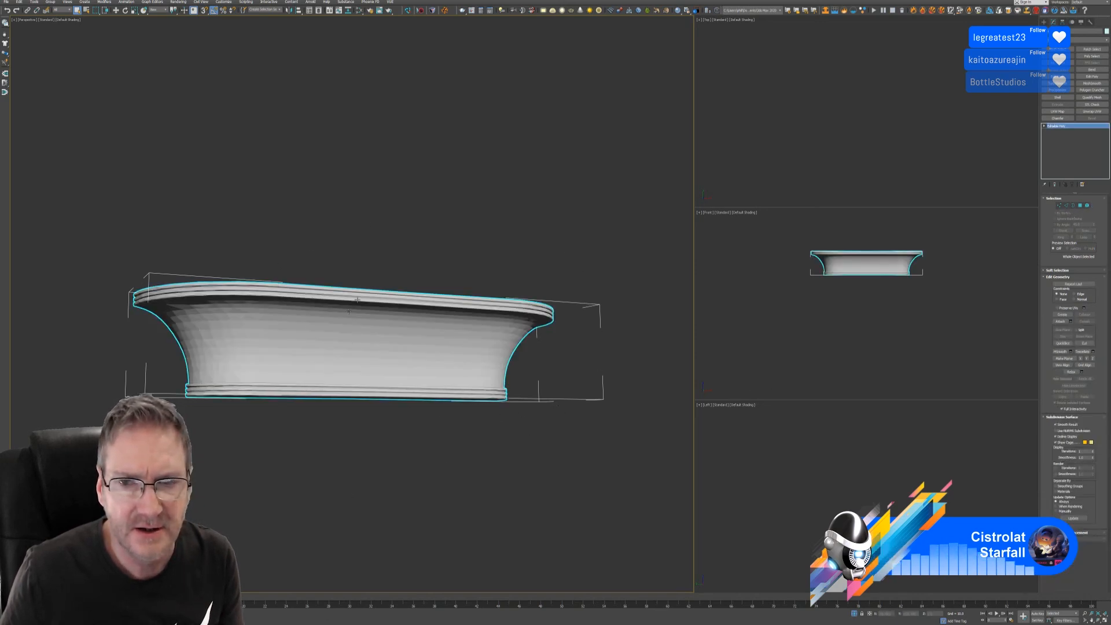
# Step: Add an Unwrap UVW modifier to the panel, send it to RizomUV through the bridge, and show it shaded without wireframe
pyautogui.click(1088, 112)
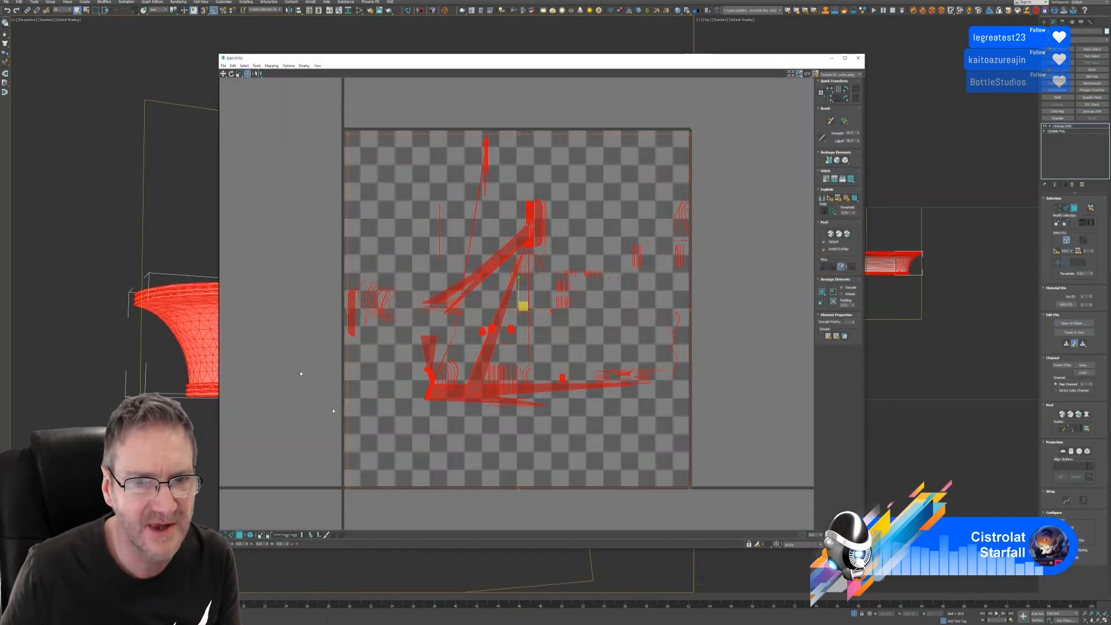
pyautogui.click(860, 59)
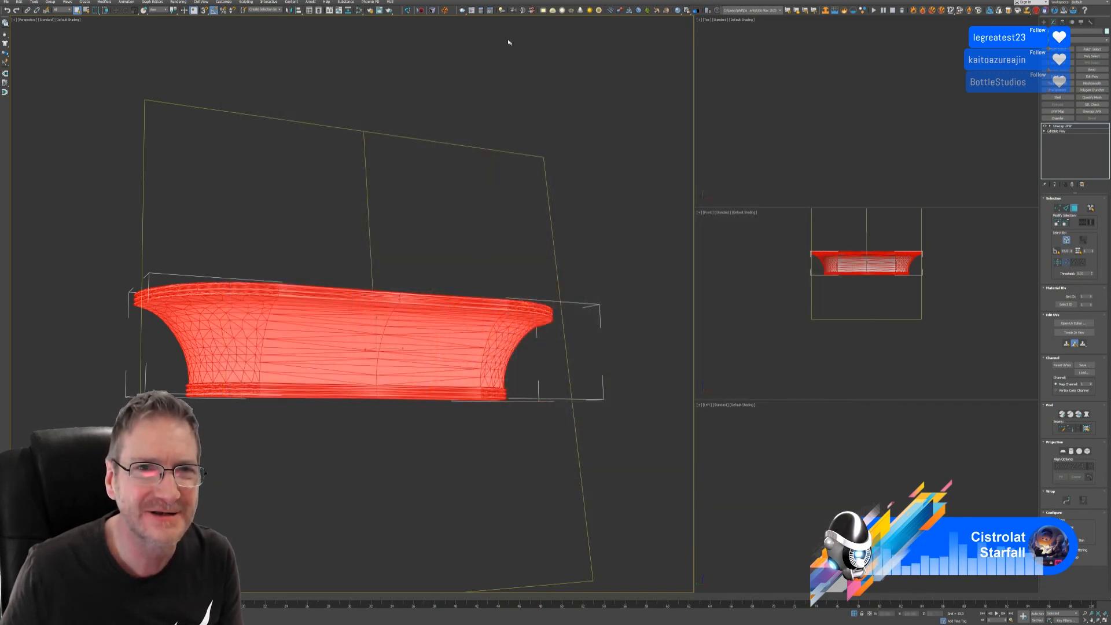
pyautogui.click(407, 11)
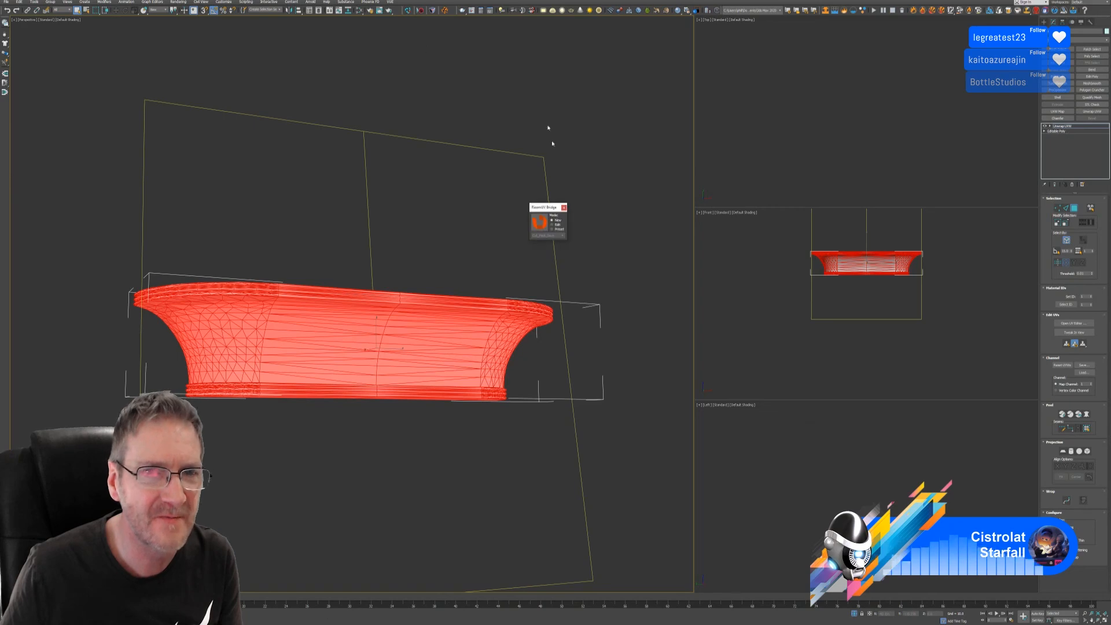
pyautogui.click(542, 221)
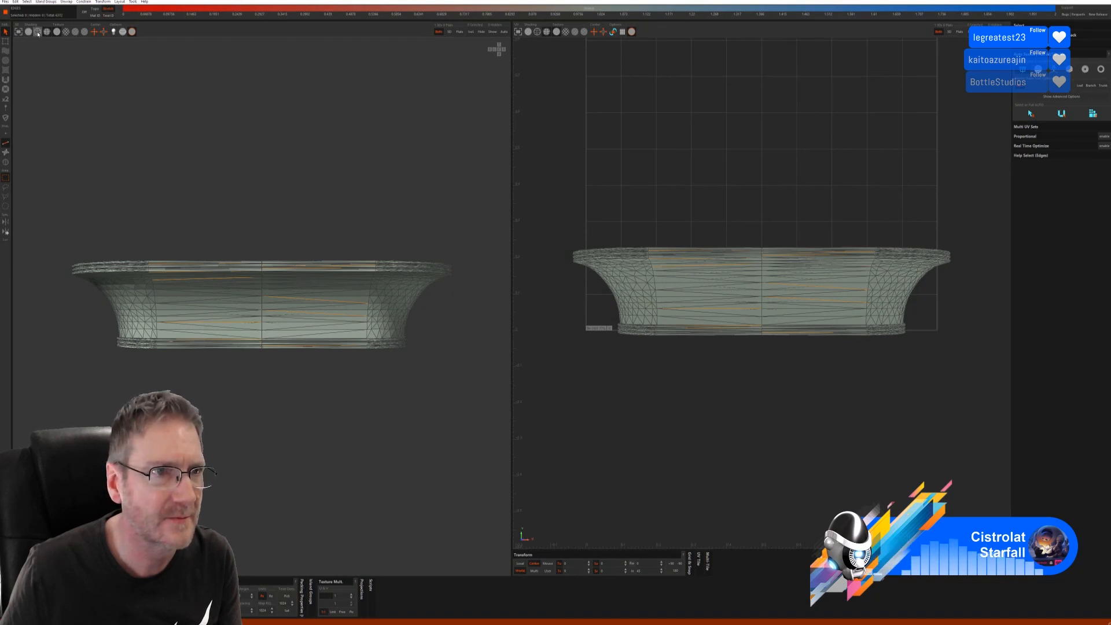
pyautogui.click(28, 32)
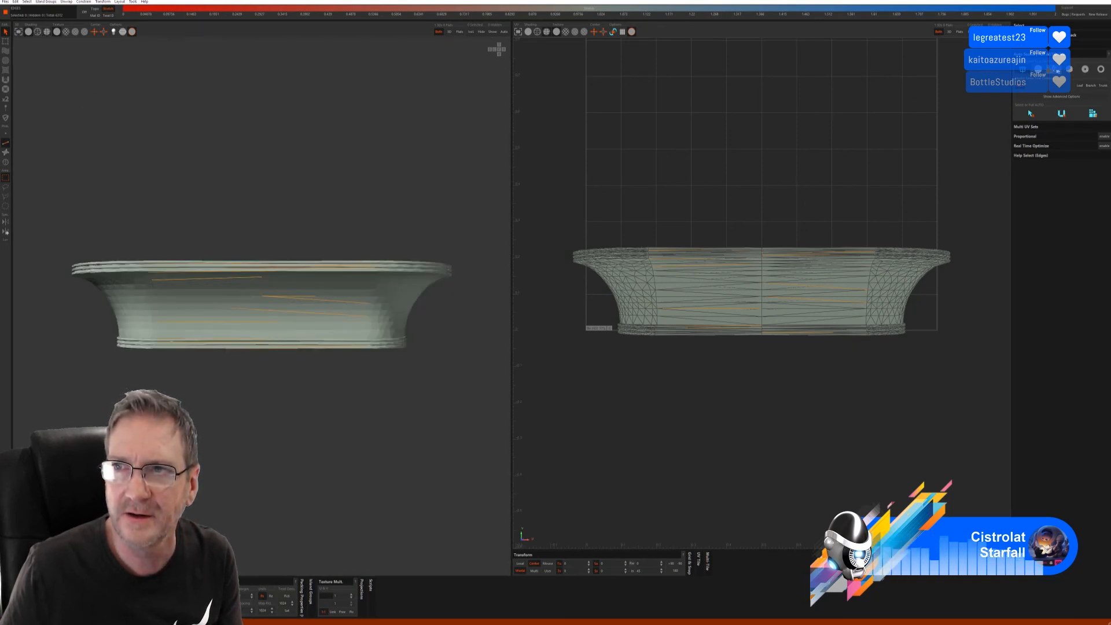
# Step: Try to auto-select the panel's seams and unwrap it from them, and undo the attempt
pyautogui.click(1039, 114)
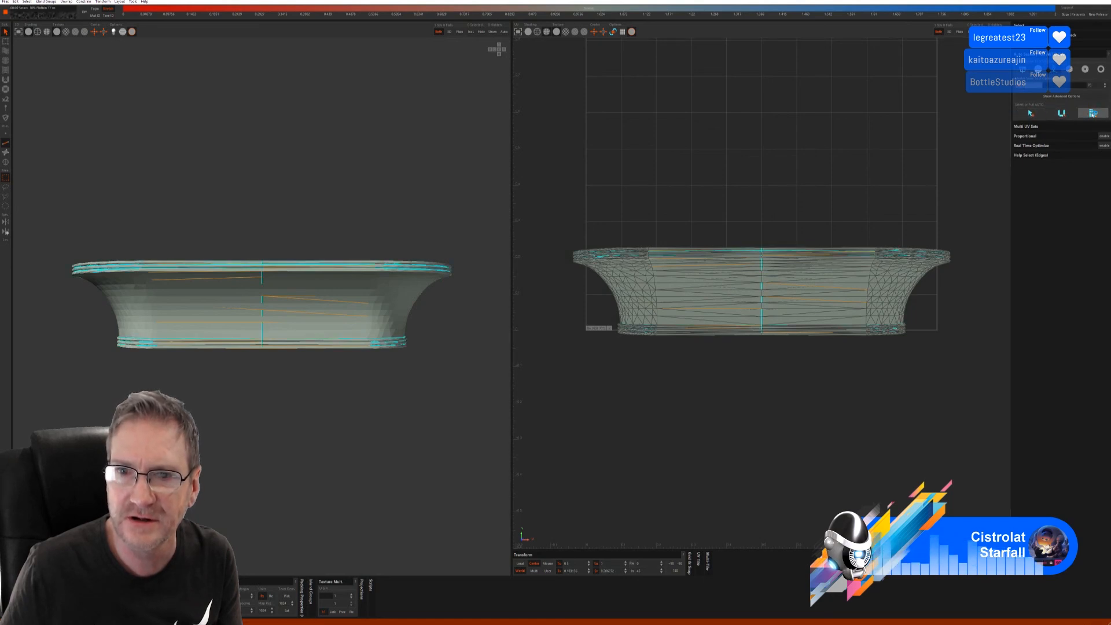
pyautogui.click(1093, 113)
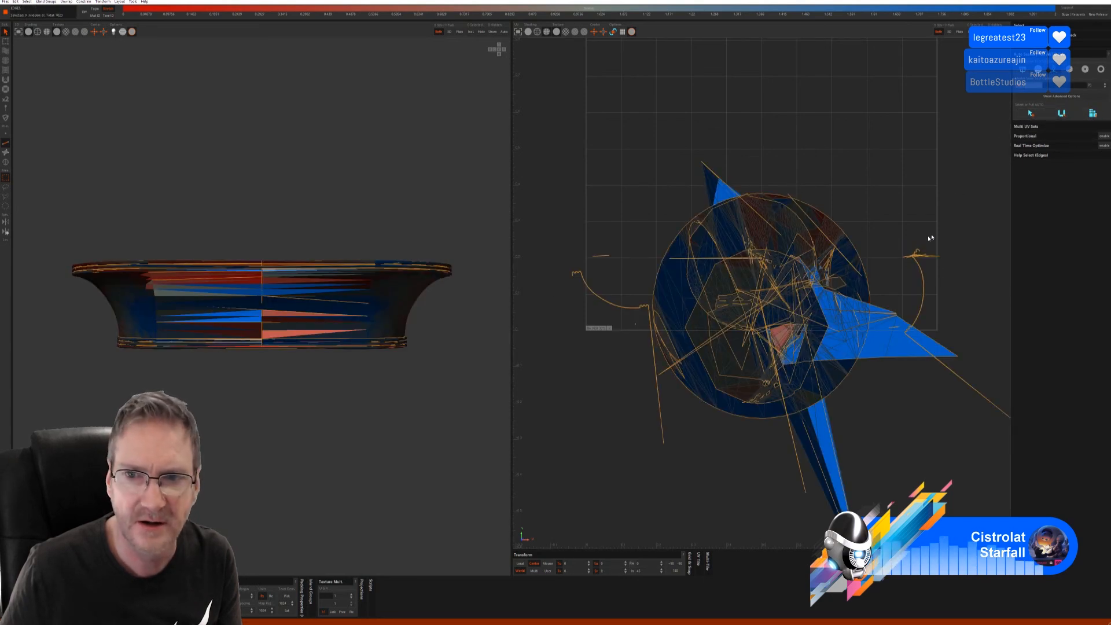
pyautogui.hotkey('ctrl', 'z')
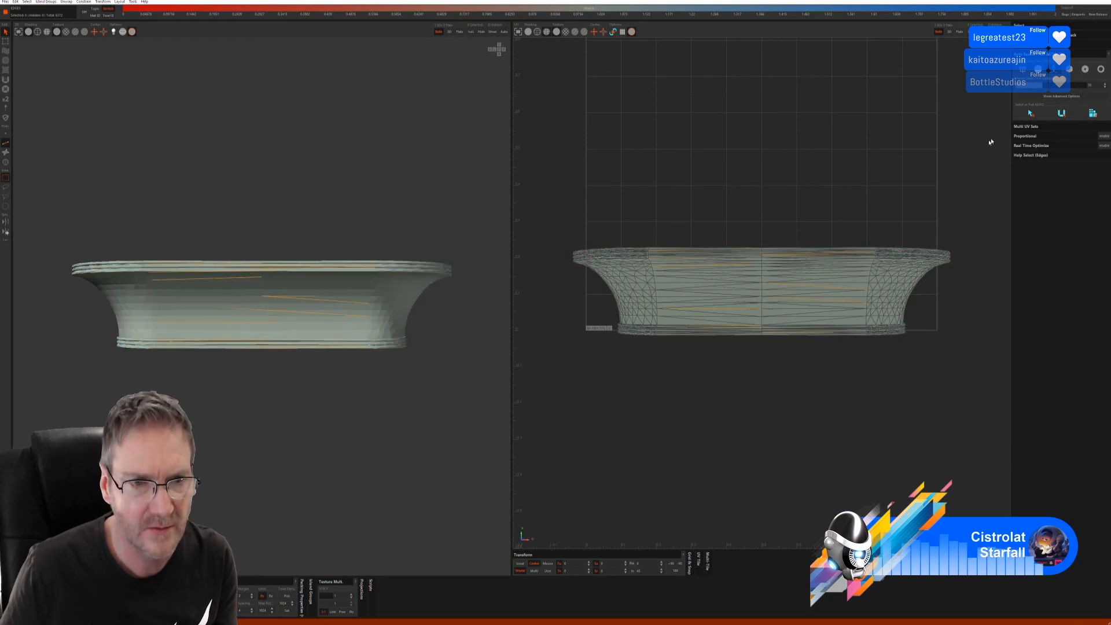
# Step: Switch to another automatic seam method, unwrap and pack the panel with it, and inspect the checker texture on the model
pyautogui.click(67, 32)
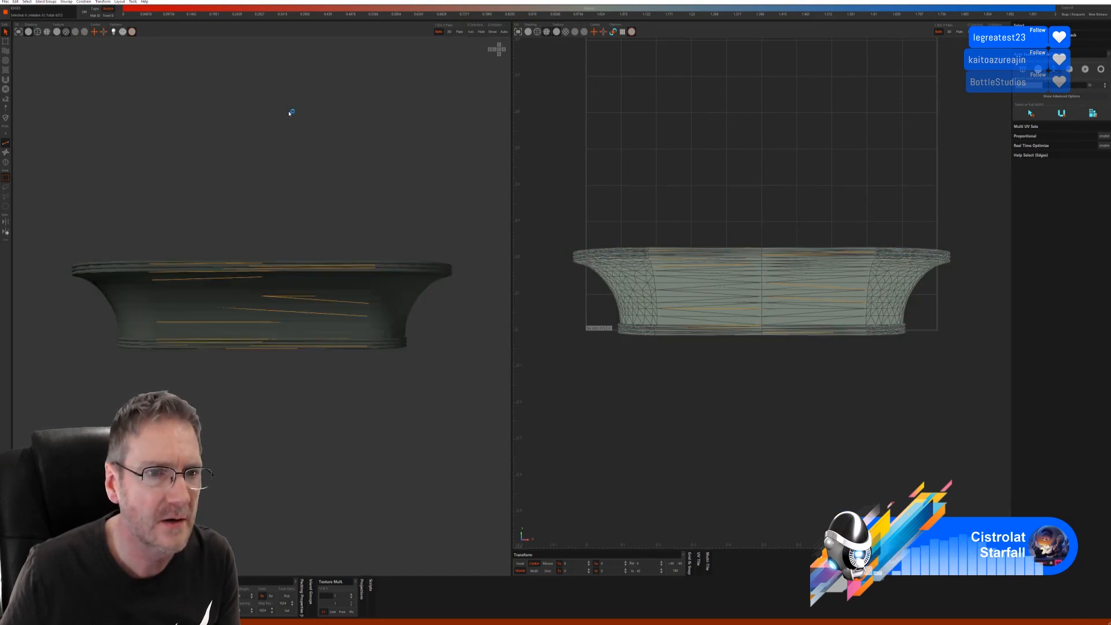
pyautogui.click(1071, 71)
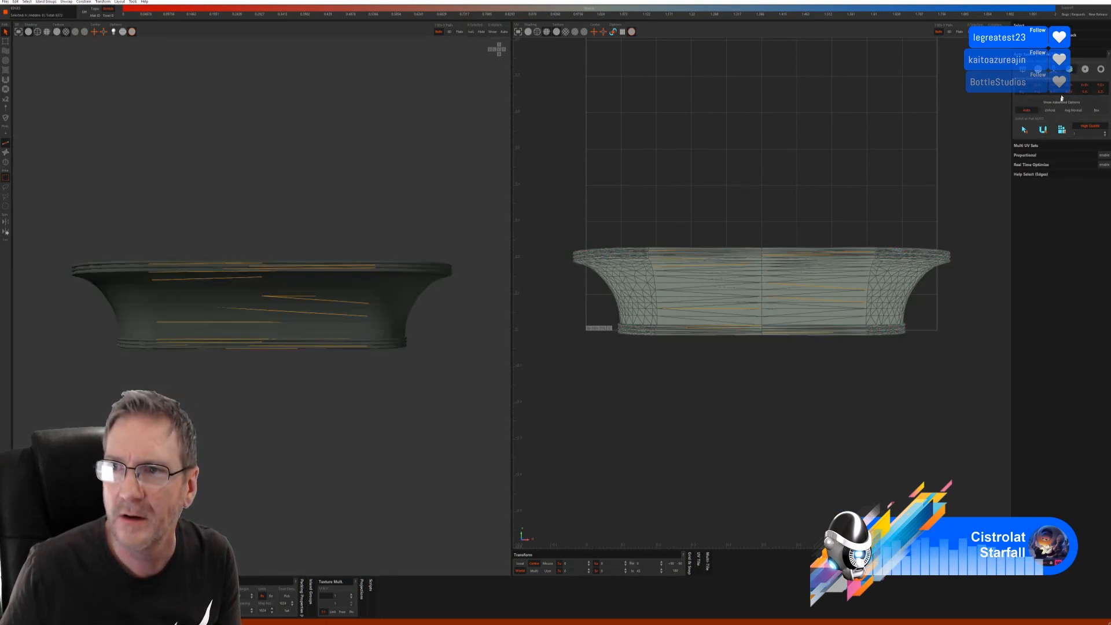
pyautogui.click(1037, 135)
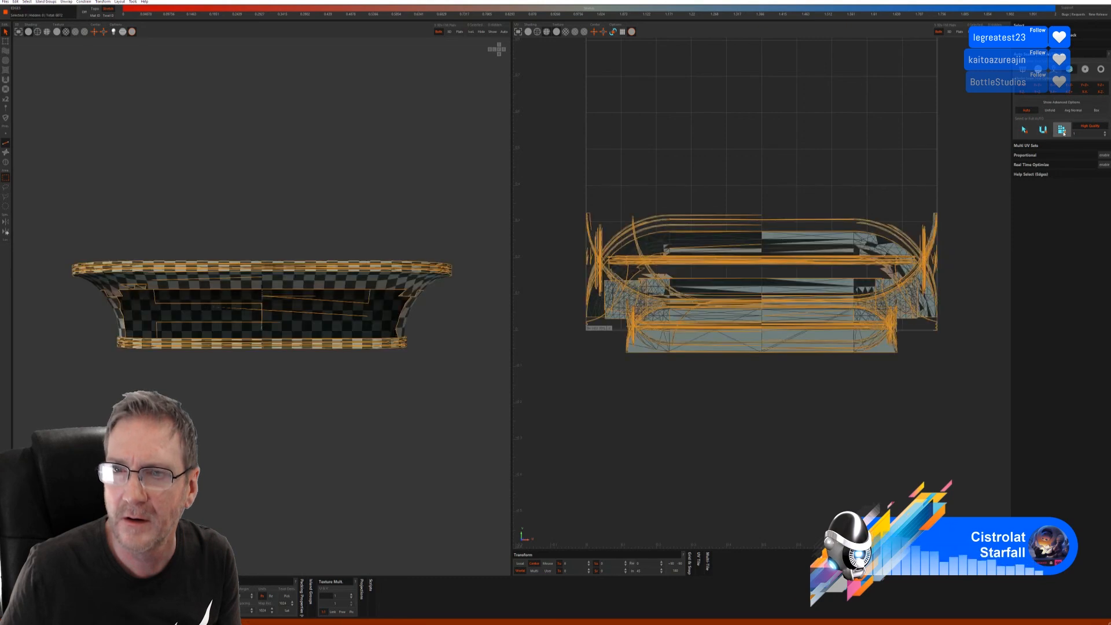
pyautogui.keyDown('alt'); pyautogui.moveTo(405, 348); pyautogui.dragTo(299, 337); pyautogui.keyUp('alt')
pyautogui.scroll(1, 183, 319)
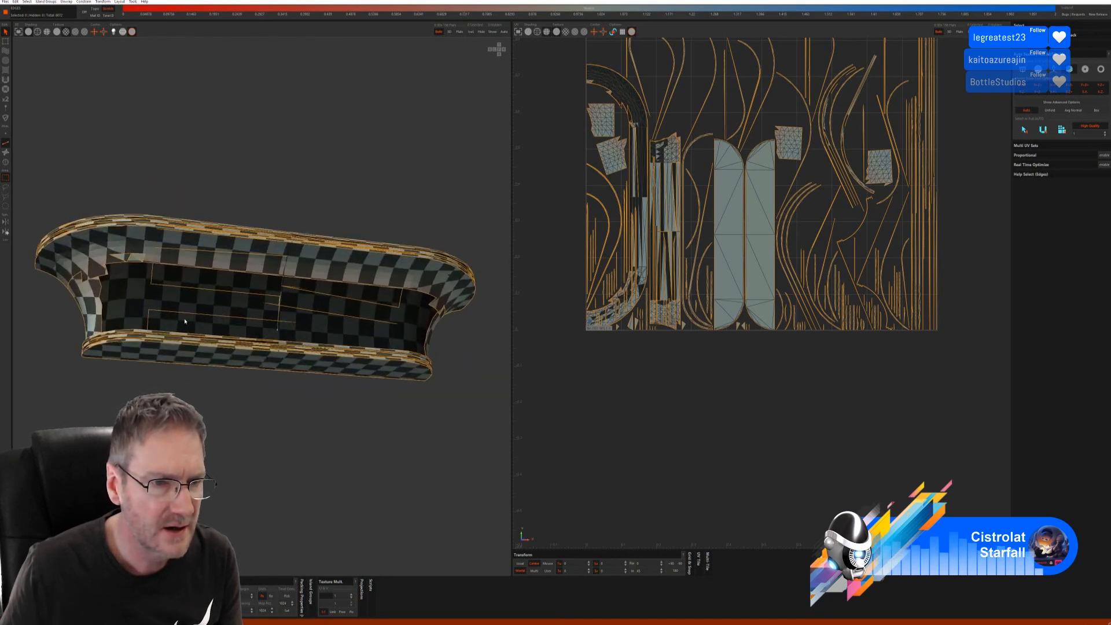
pyautogui.keyDown('alt'); pyautogui.moveTo(180, 383); pyautogui.dragTo(326, 404); pyautogui.keyUp('alt')
pyautogui.keyDown('alt'); pyautogui.moveTo(347, 362); pyautogui.dragTo(231, 379); pyautogui.keyUp('alt')
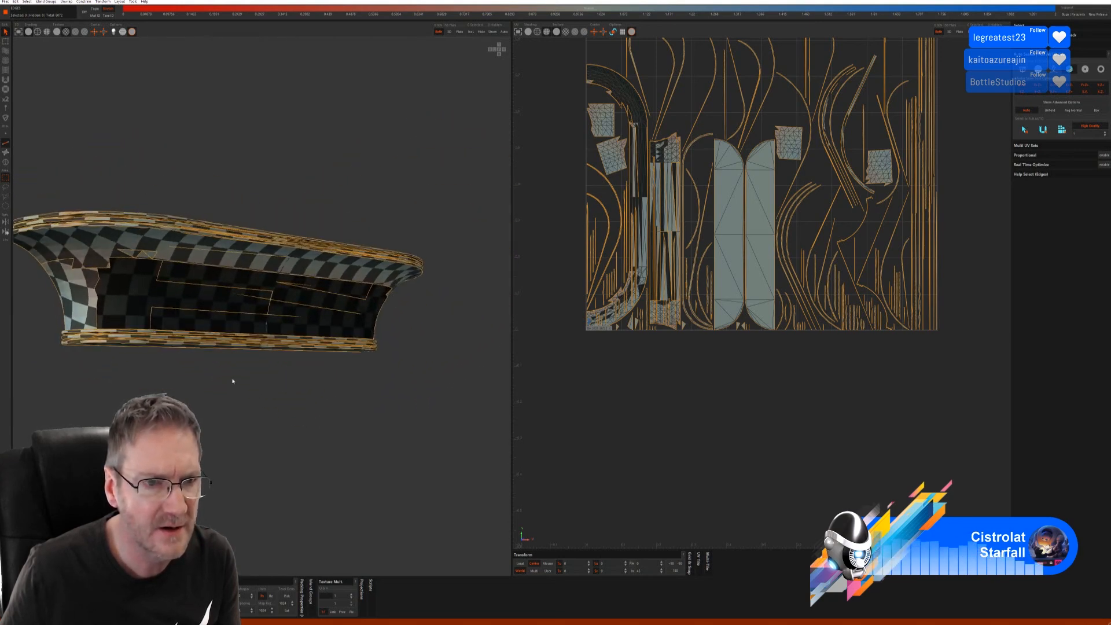
# Step: Send the unwrapped panel back to 3ds Max, add an Edit Poly modifier, and select the entire panel element
pyautogui.click(4, 3)
pyautogui.click(23, 38)
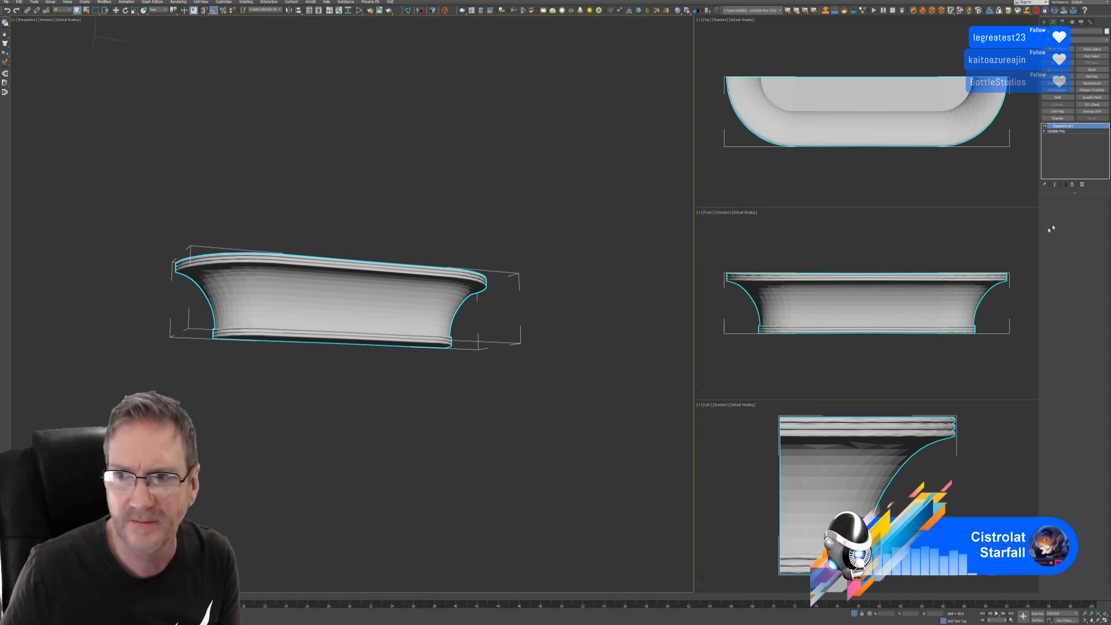
pyautogui.click(1092, 77)
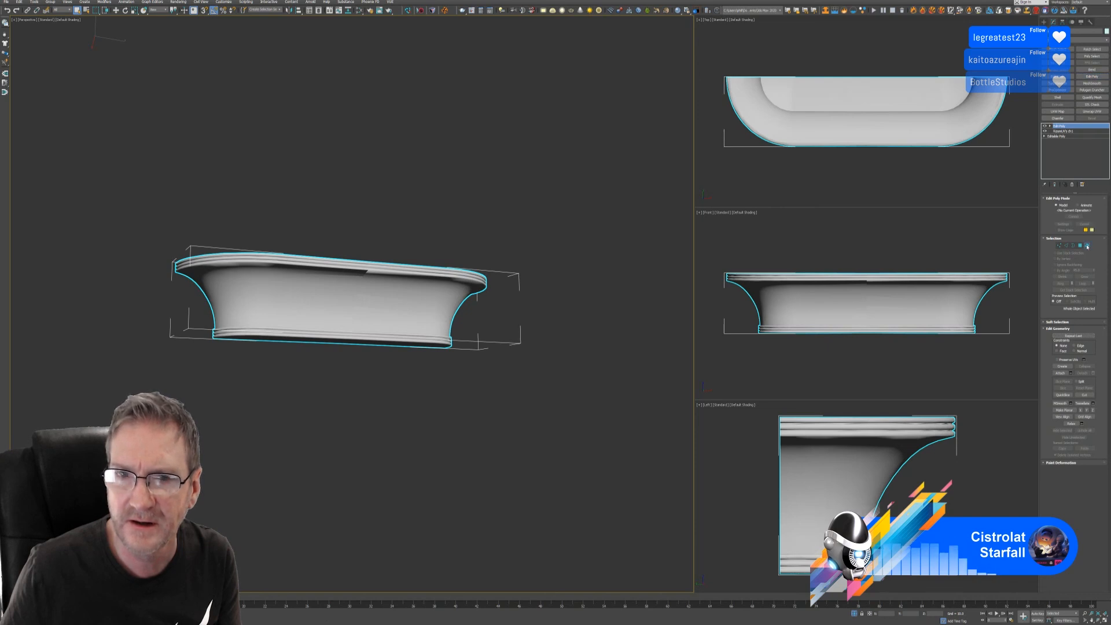
pyautogui.click(484, 306)
pyautogui.keyDown('alt'); pyautogui.moveTo(335, 364); pyautogui.dragTo(342, 389, button='middle'); pyautogui.keyUp('alt')
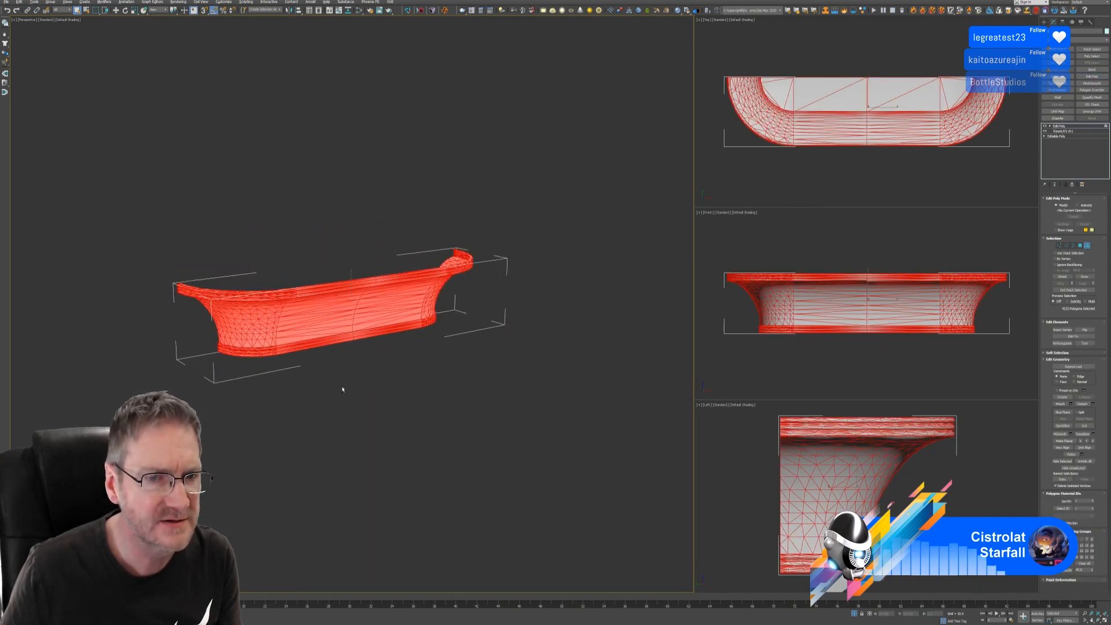
# Step: Export the panel to the Exports folder as test.fbx, accepting the current FBX export settings
pyautogui.click(6, 2)
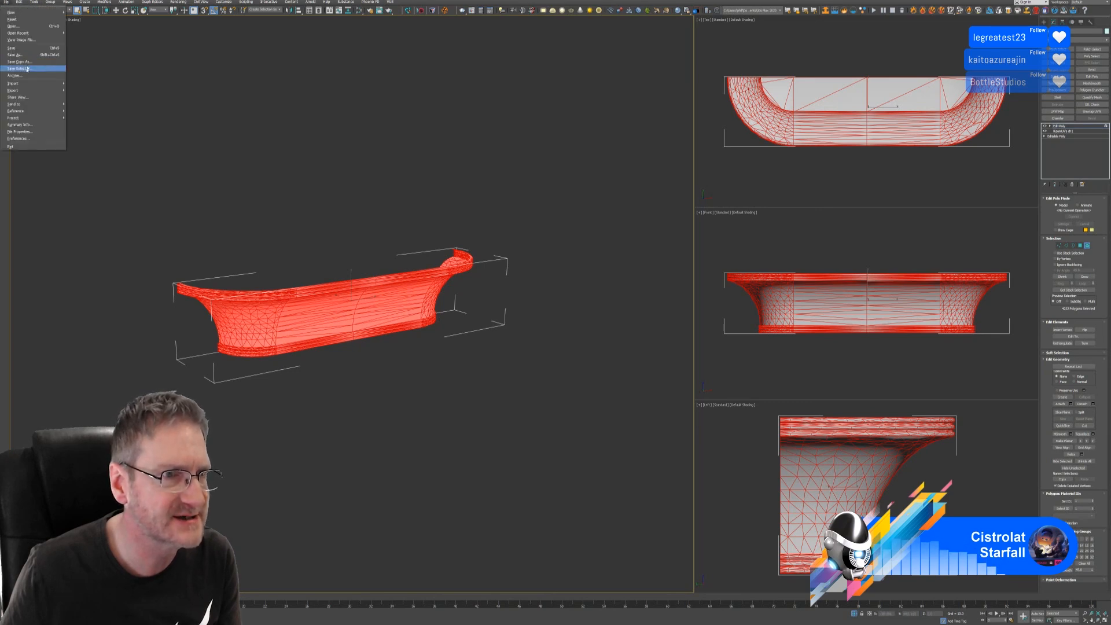
pyautogui.moveTo(34, 90)
pyautogui.click(88, 98)
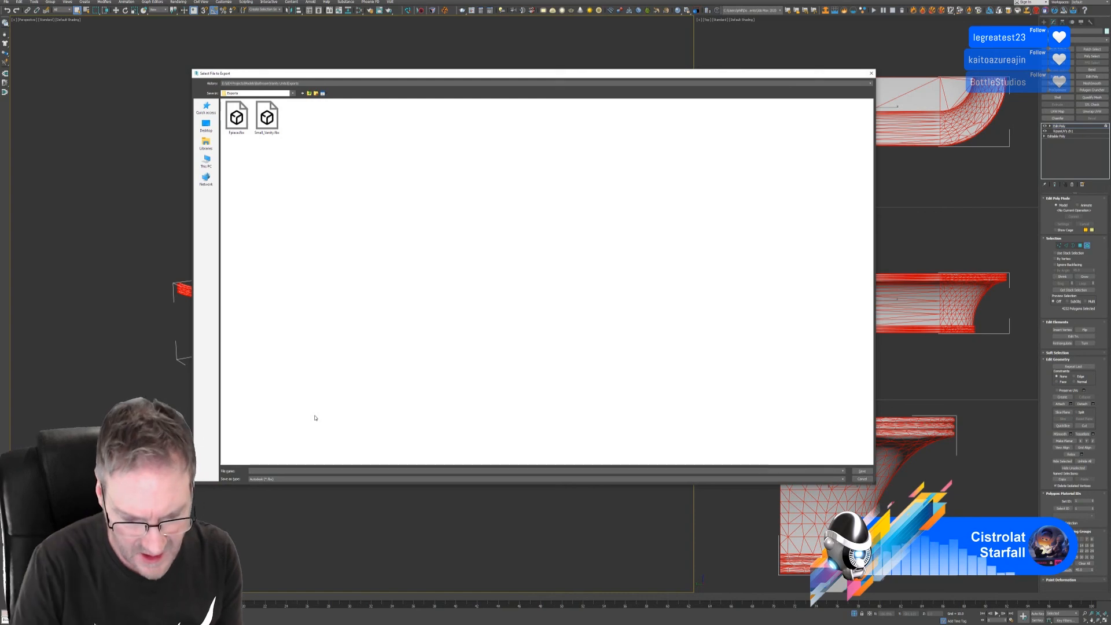
pyautogui.write('sink')
pyautogui.press('Return')
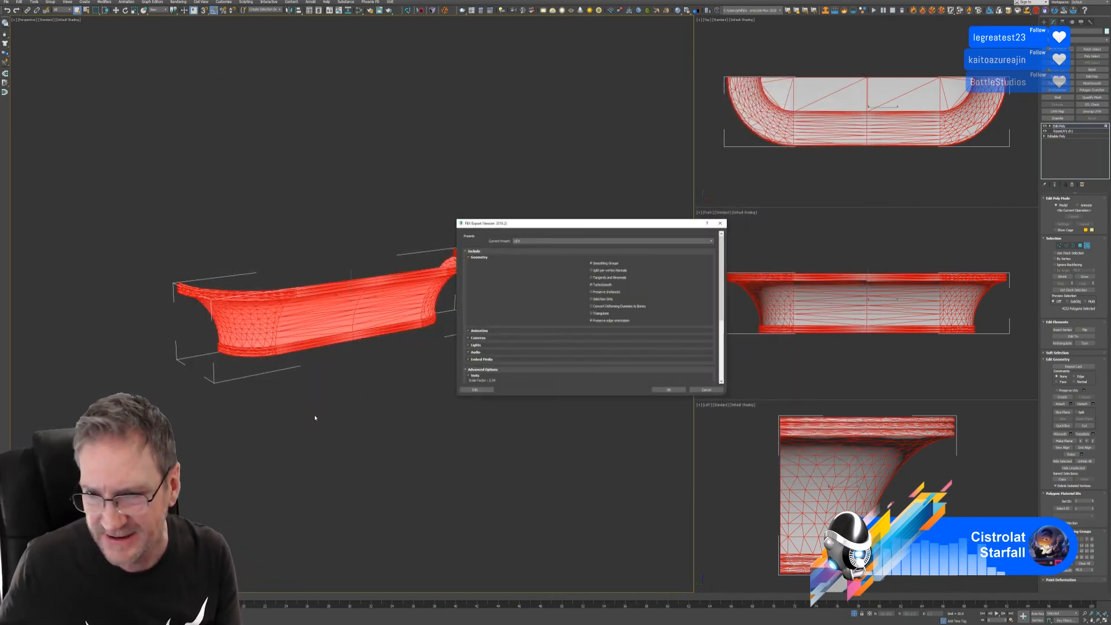
pyautogui.click(665, 390)
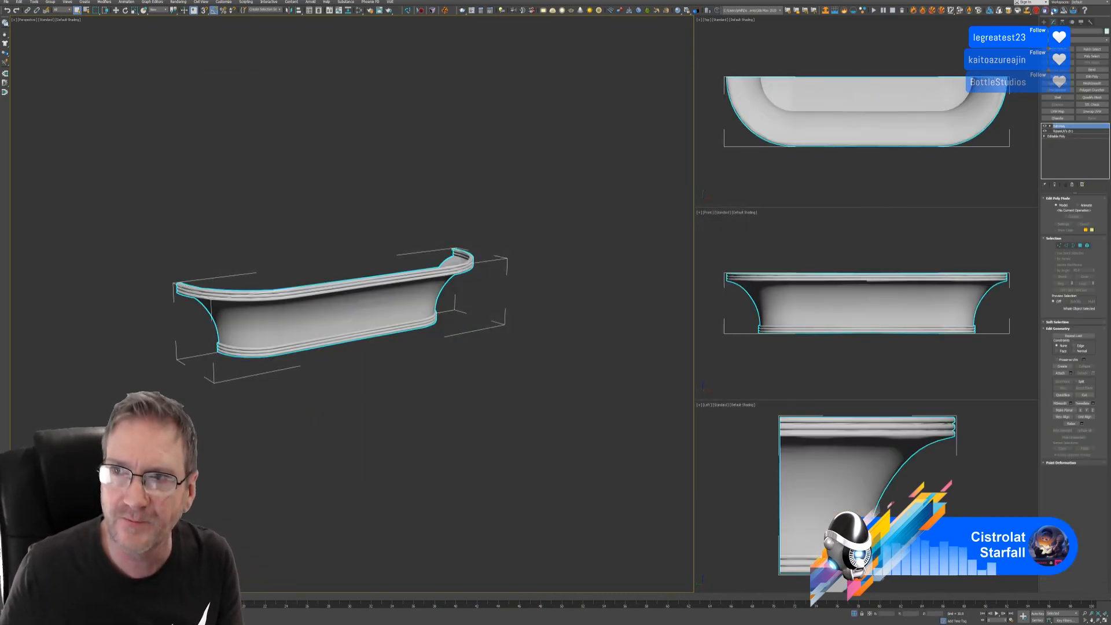
# Step: Switch to Substance Painter and create a new project from test.fbx, discarding the changes in the open project
pyautogui.hotkey('alt', 'Tab')
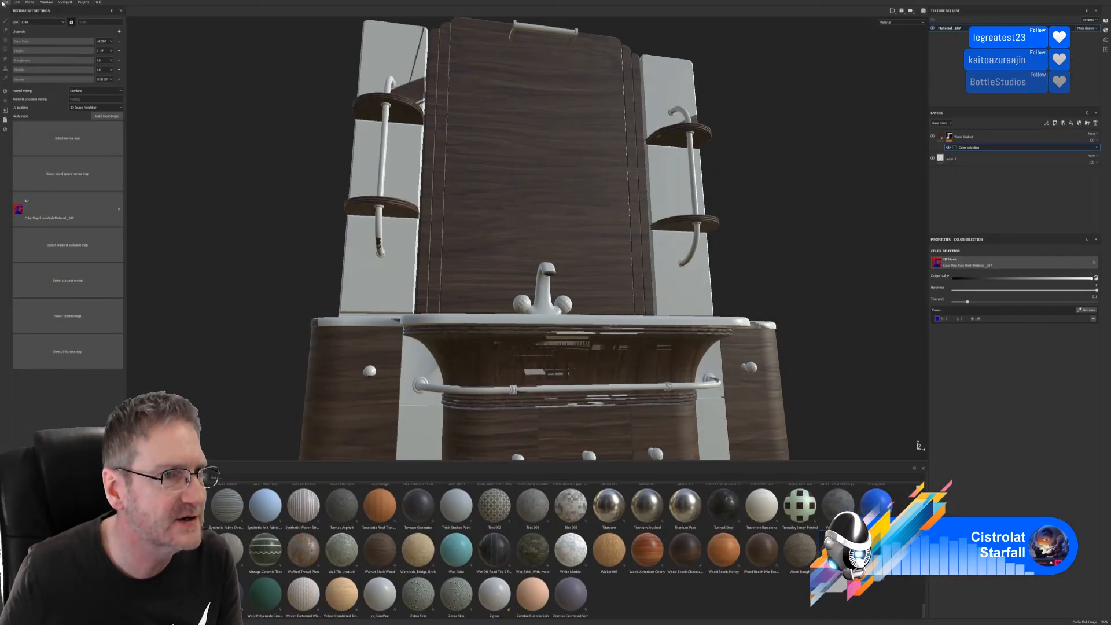
pyautogui.click(4, 3)
pyautogui.click(24, 11)
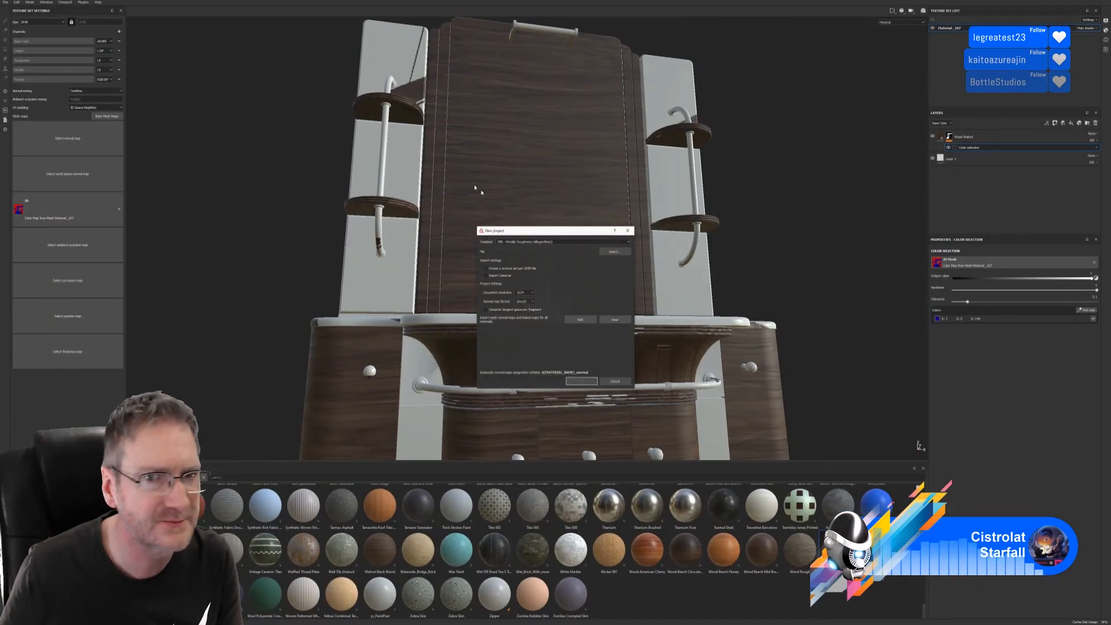
pyautogui.click(608, 251)
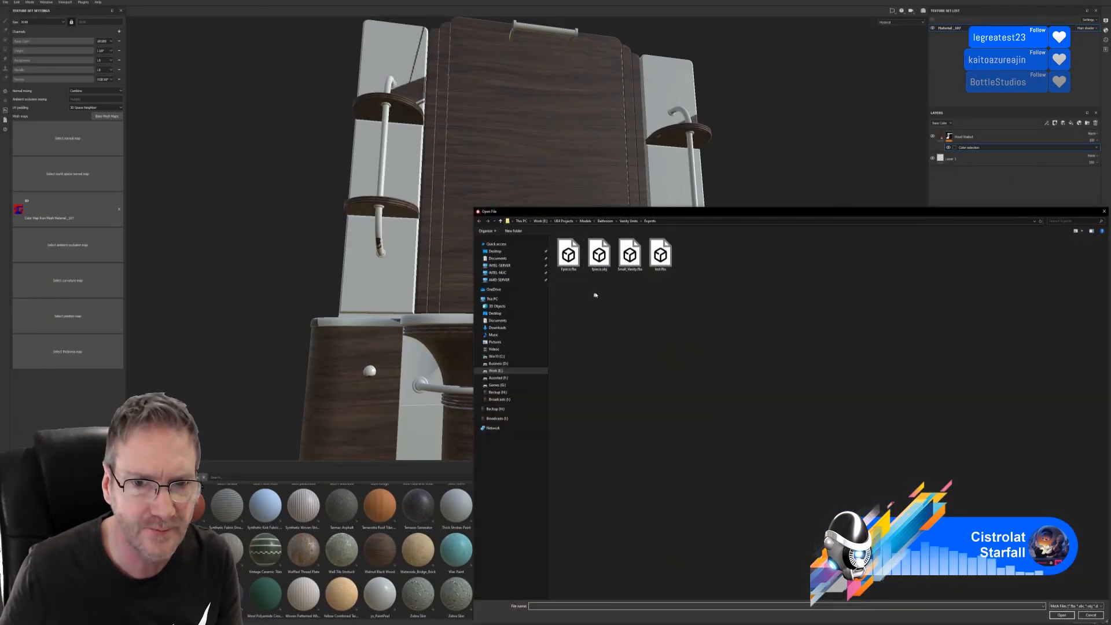
pyautogui.doubleClick(660, 255)
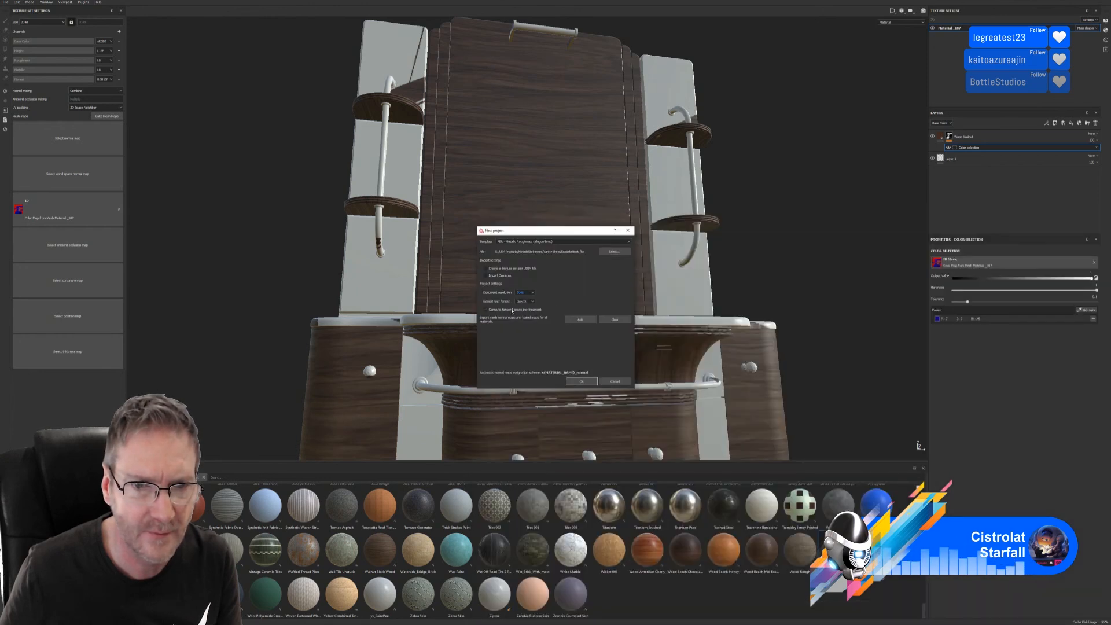
pyautogui.click(583, 382)
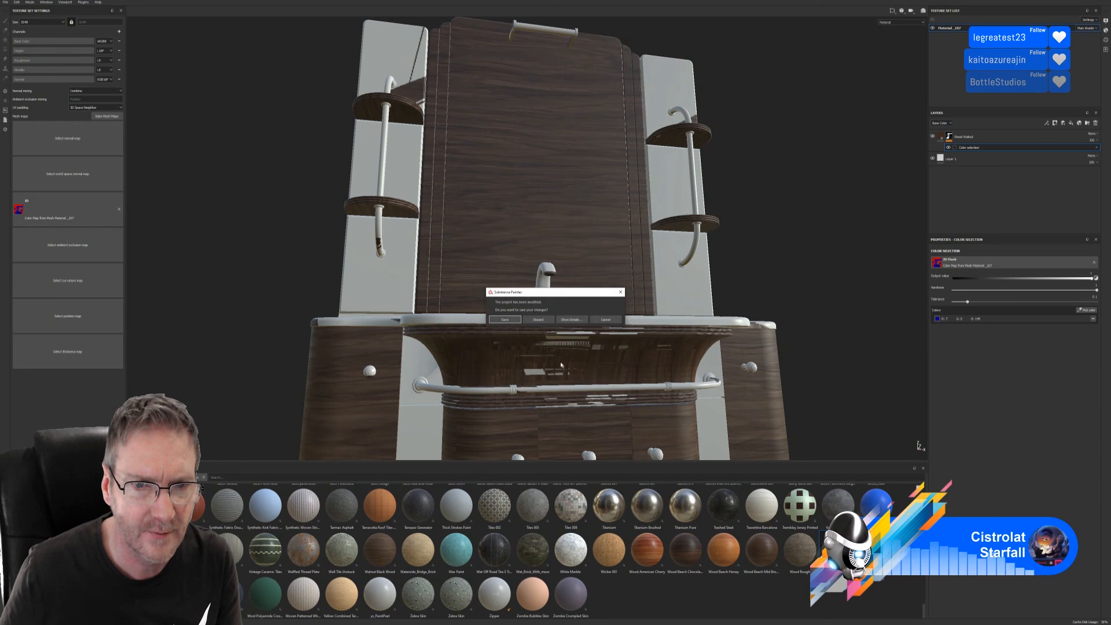
pyautogui.click(538, 320)
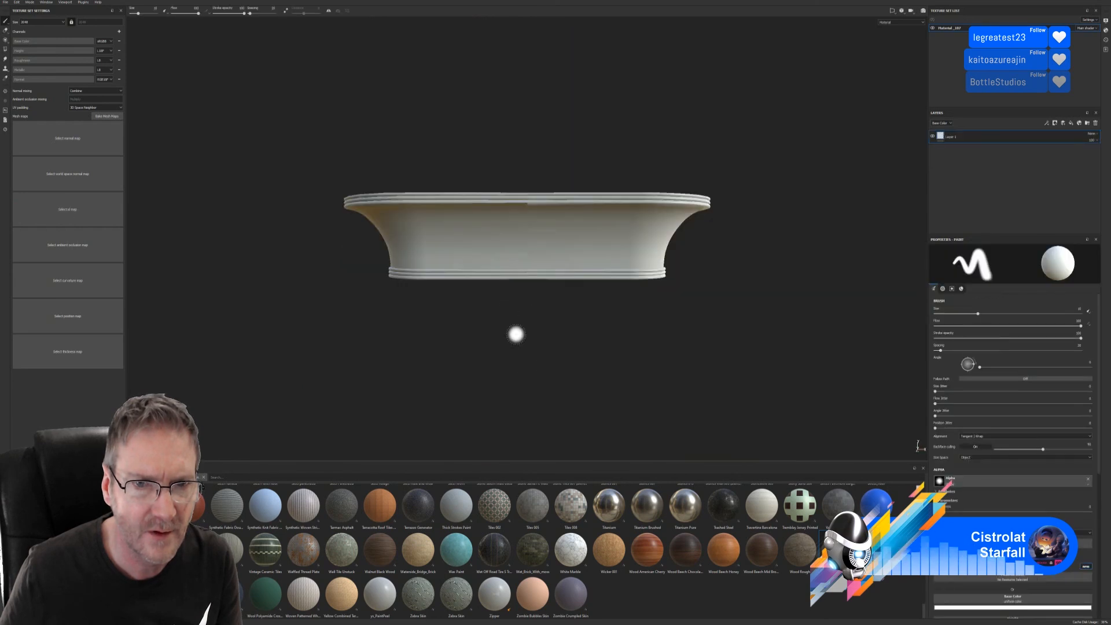
# Step: Bake all mesh maps for the panel and inspect the baked shading around its centre seam
pyautogui.click(107, 117)
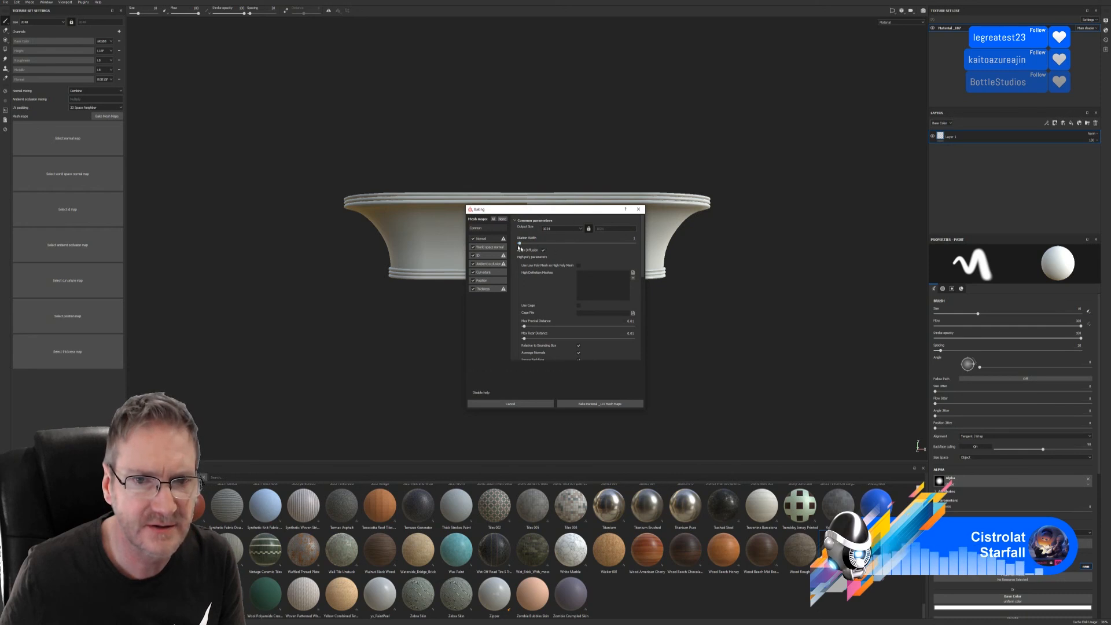
pyautogui.click(600, 403)
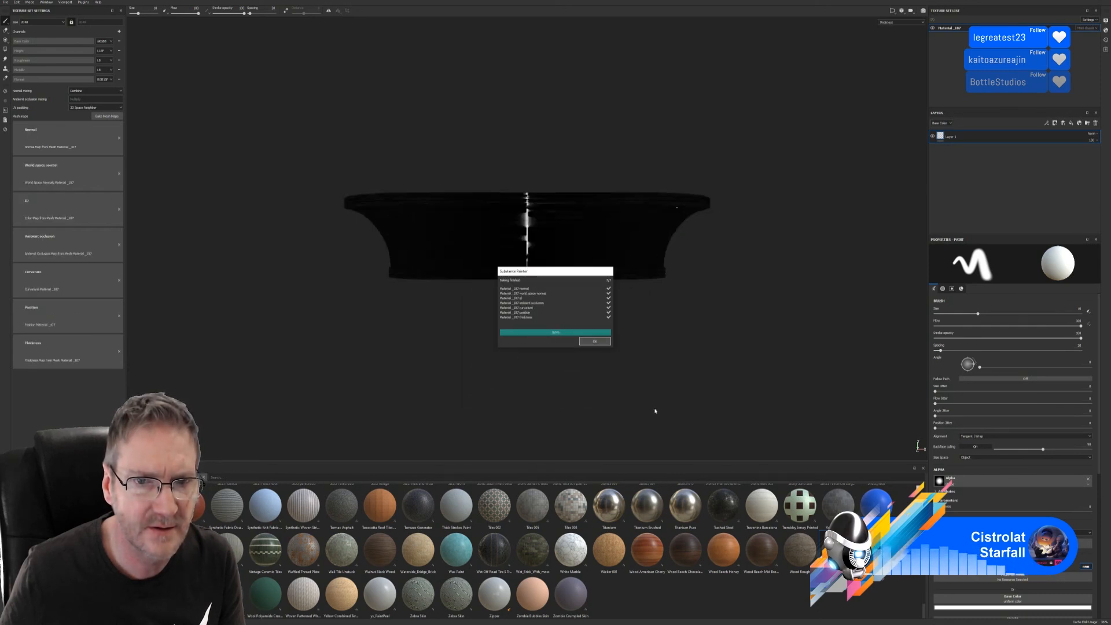
pyautogui.click(591, 345)
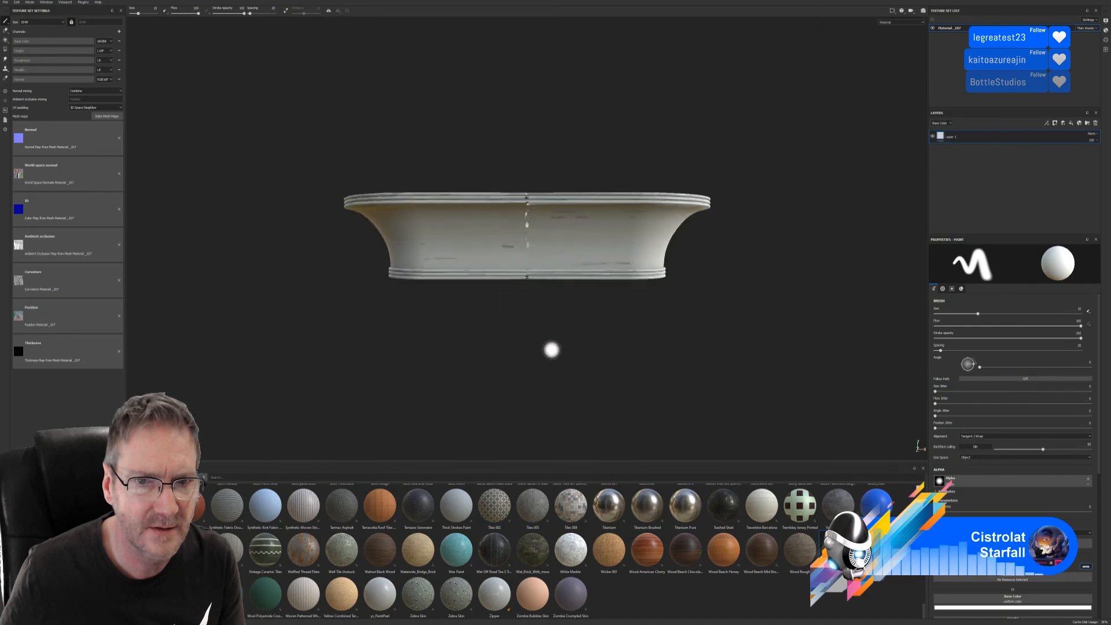
pyautogui.keyDown('alt'); pyautogui.moveTo(550, 350); pyautogui.dragTo(541, 275); pyautogui.keyUp('alt')
pyautogui.scroll(3, 532, 231)
pyautogui.scroll(4, 532, 232)
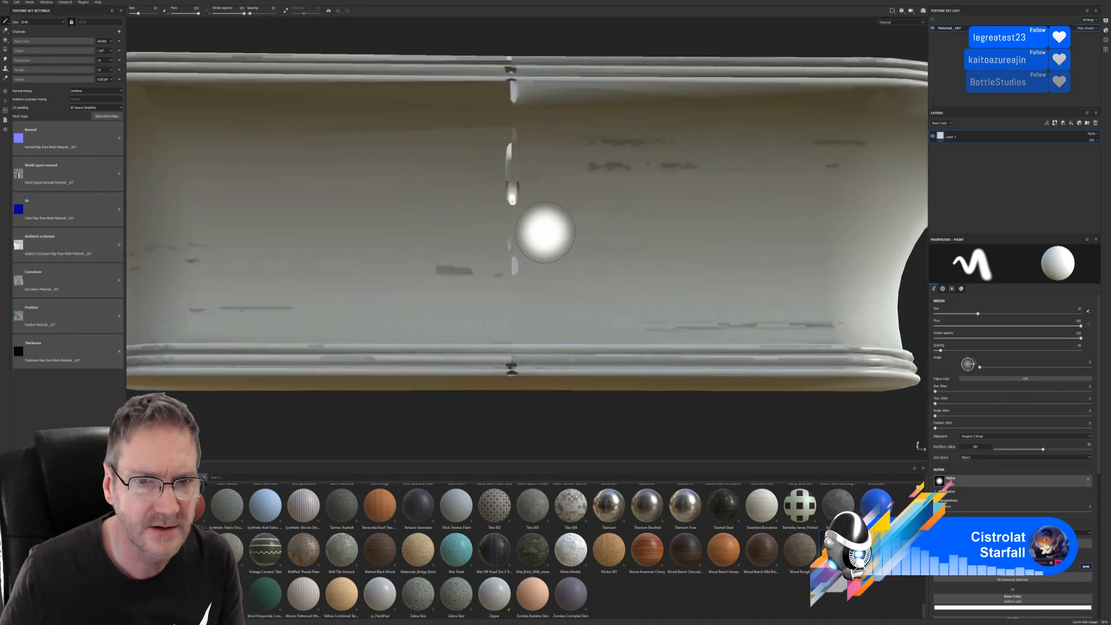
pyautogui.moveTo(545, 231)
pyautogui.keyDown('alt'); pyautogui.mouseDown()
pyautogui.moveTo(529, 235)
pyautogui.moveTo(540, 231)
pyautogui.mouseUp(); pyautogui.keyUp('alt')
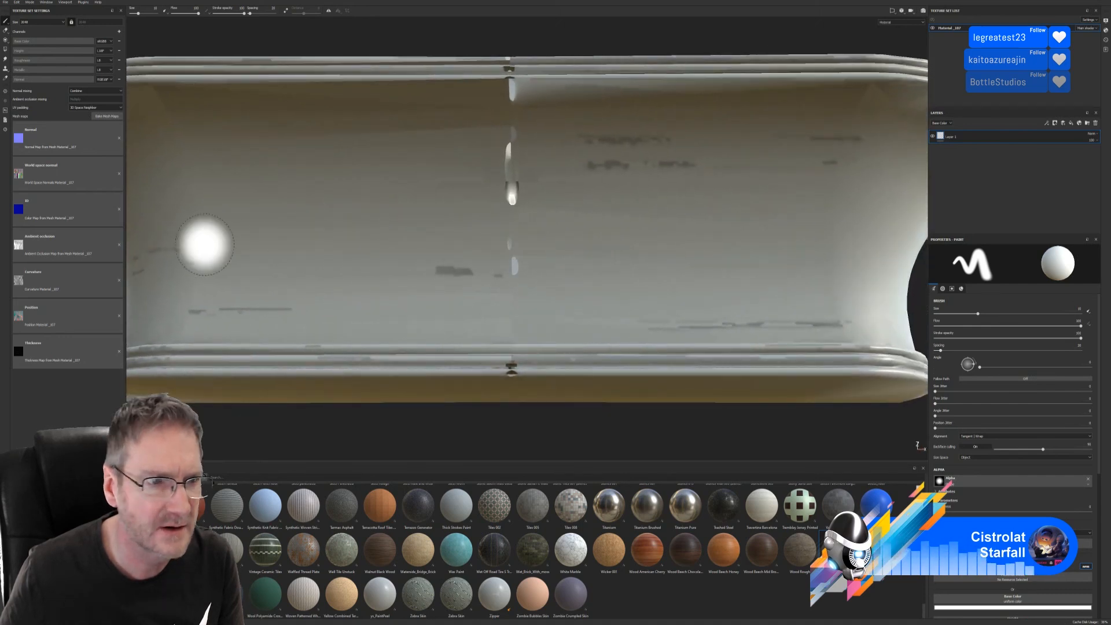
# Step: Remove the baked ambient occlusion and normal maps from the texture set and check the panel's shading
pyautogui.click(119, 246)
pyautogui.click(119, 138)
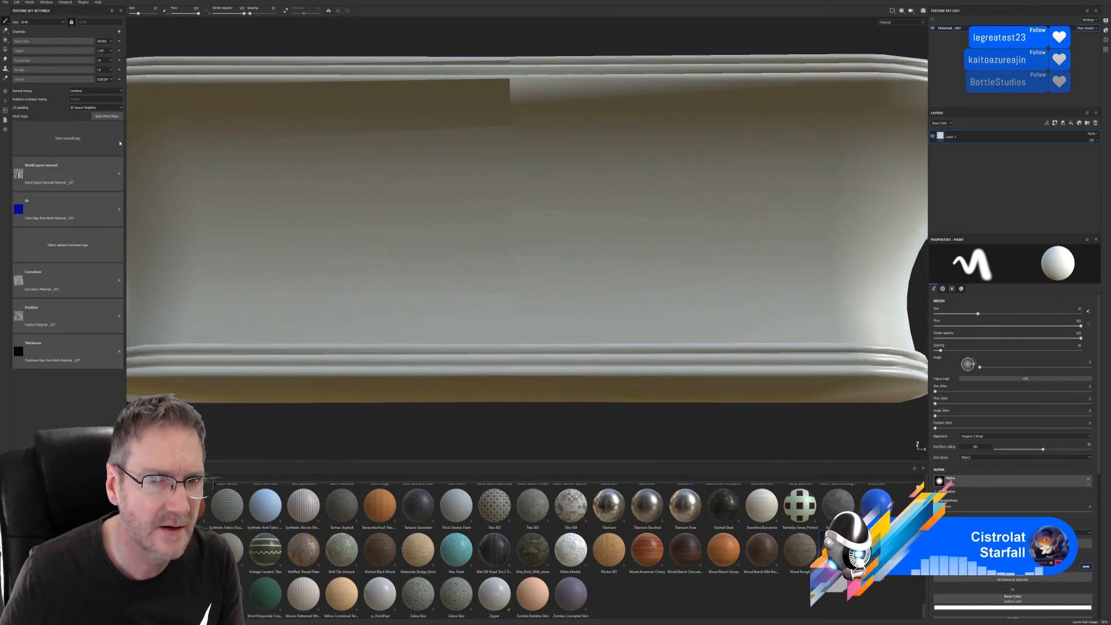
pyautogui.scroll(-8, 446, 312)
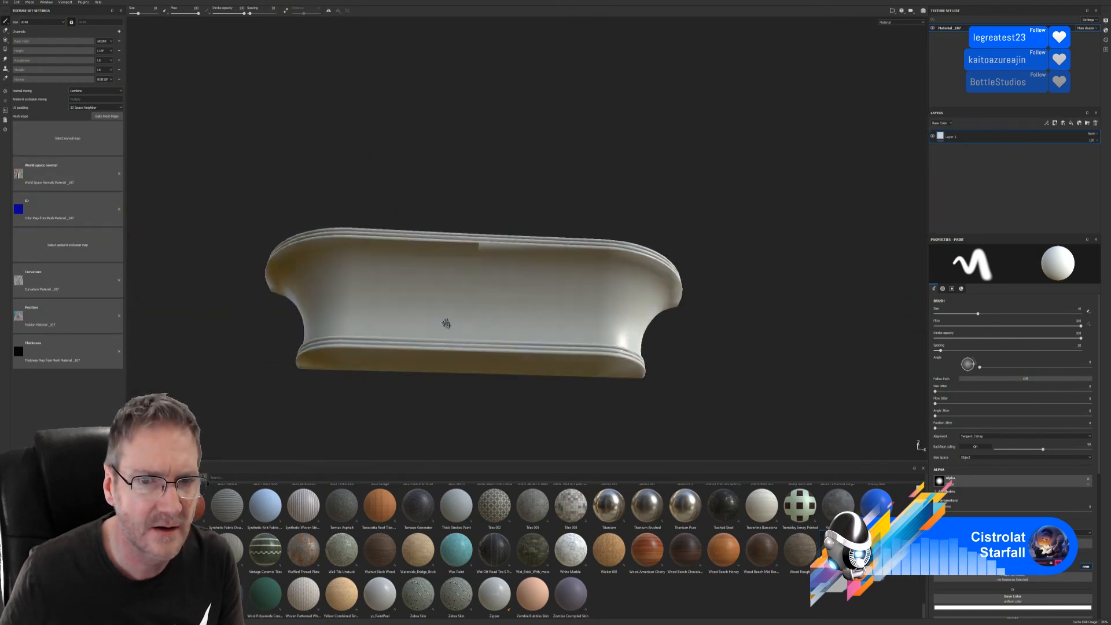
pyautogui.keyDown('alt'); pyautogui.moveTo(446, 324); pyautogui.dragTo(475, 393); pyautogui.keyUp('alt')
# Step: Try a beech wood material on the panel, replace it with Wood Walnut, delete the beech layer, and inspect the grain from several angles
pyautogui.moveTo(685, 553); pyautogui.dragTo(552, 326)
pyautogui.moveTo(613, 402)
pyautogui.keyDown('alt'); pyautogui.mouseDown()
pyautogui.moveTo(588, 389)
pyautogui.moveTo(573, 327)
pyautogui.moveTo(608, 400)
pyautogui.mouseUp(); pyautogui.keyUp('alt')
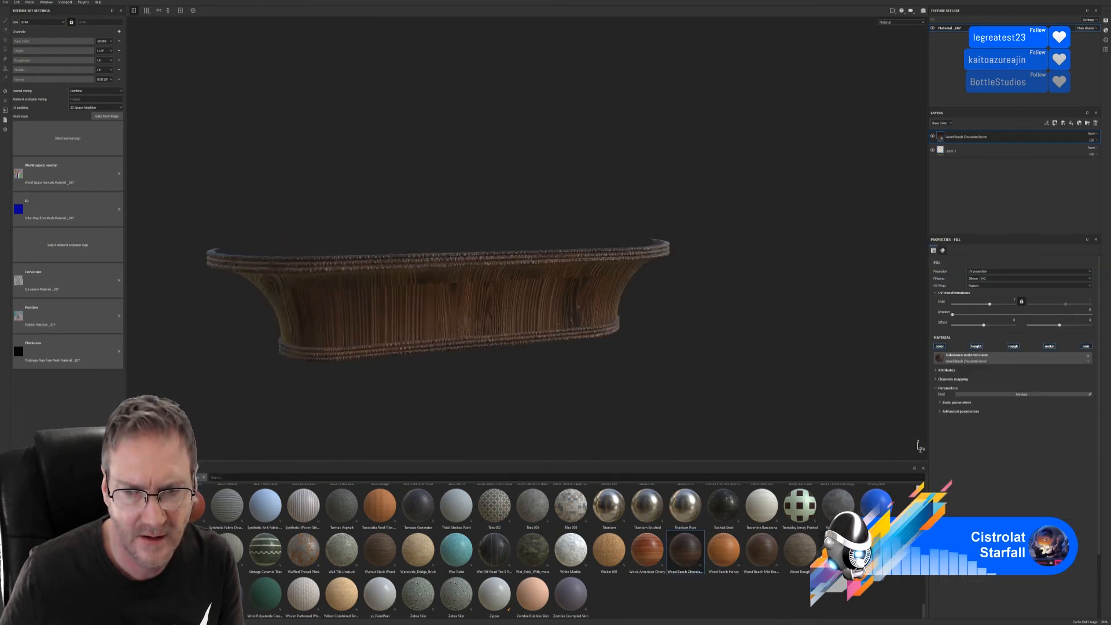
pyautogui.moveTo(685, 549); pyautogui.dragTo(549, 286)
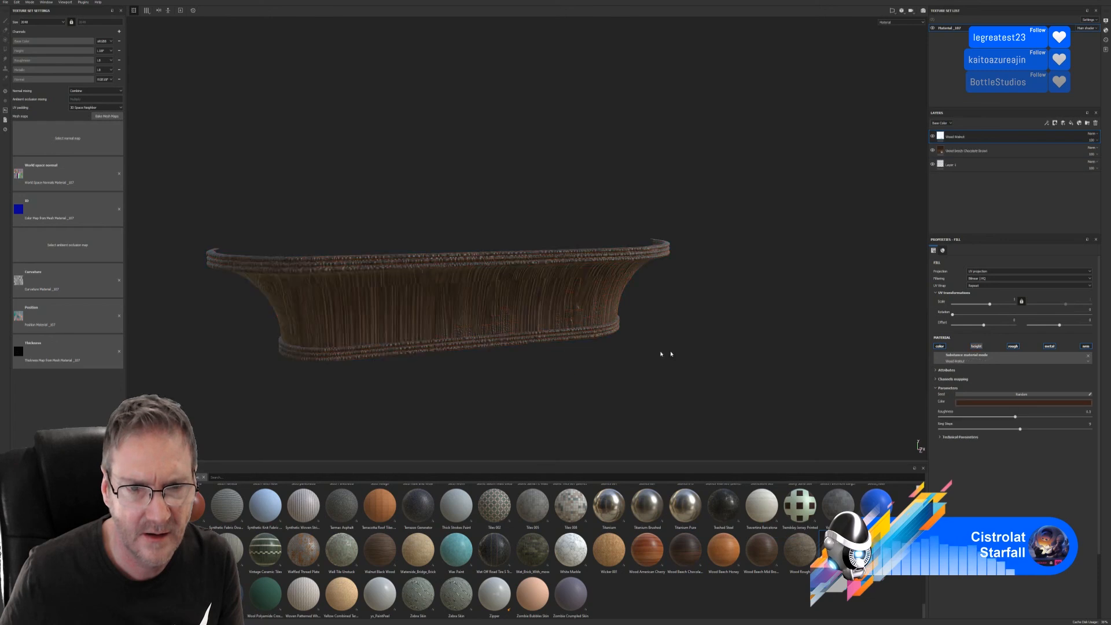
pyautogui.click(977, 155)
pyautogui.press('Delete')
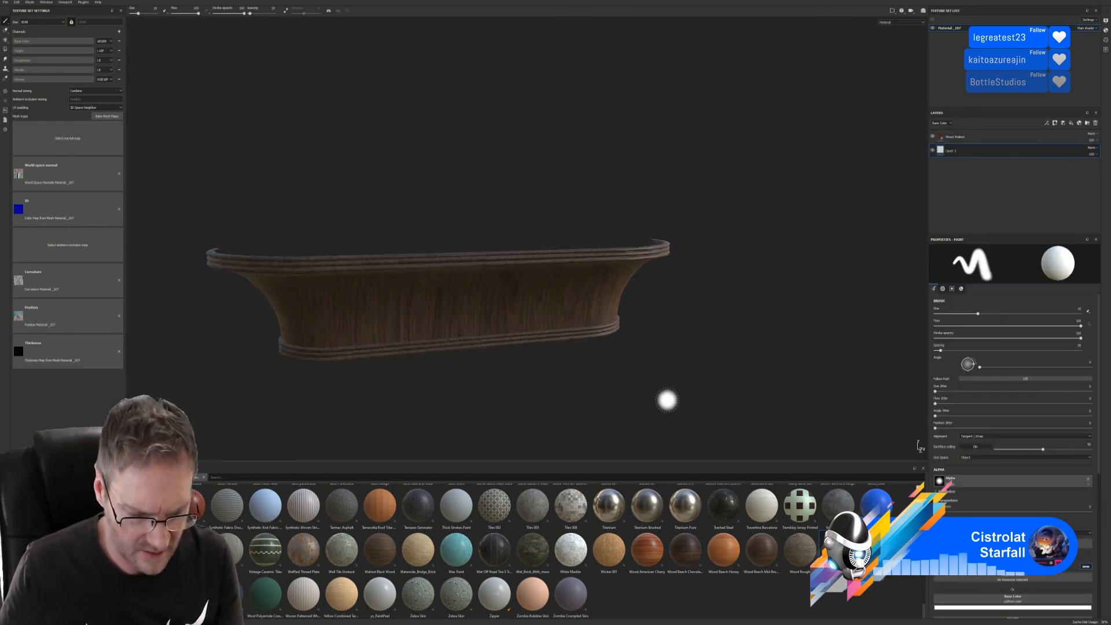
pyautogui.keyDown('alt'); pyautogui.moveTo(667, 400); pyautogui.dragTo(616, 312); pyautogui.keyUp('alt')
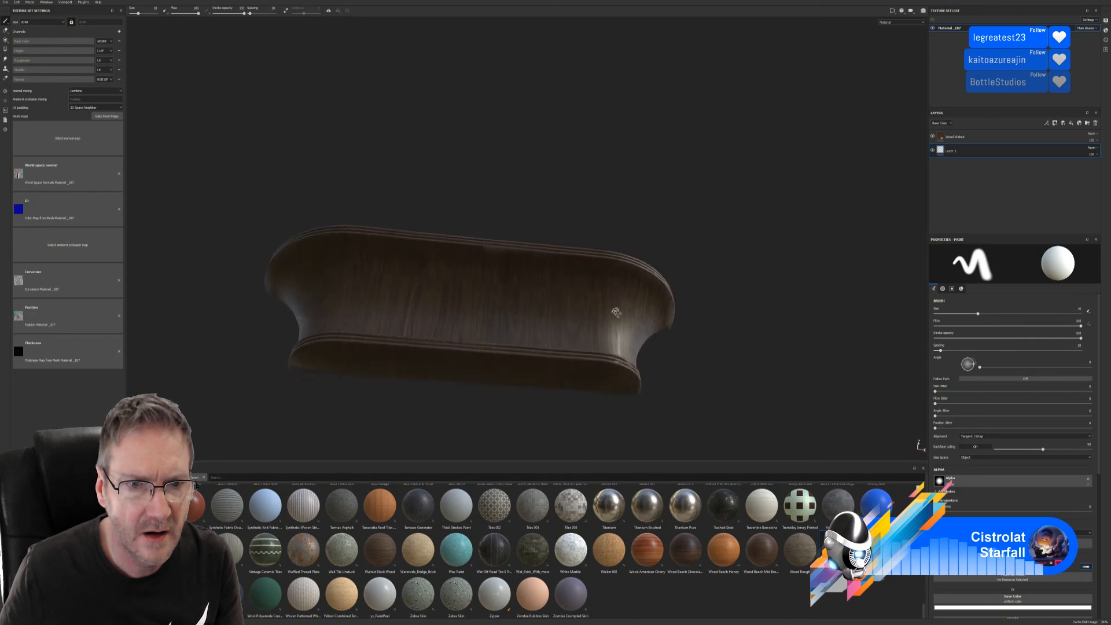
pyautogui.keyDown('alt'); pyautogui.moveTo(668, 352); pyautogui.dragTo(649, 313); pyautogui.keyUp('alt')
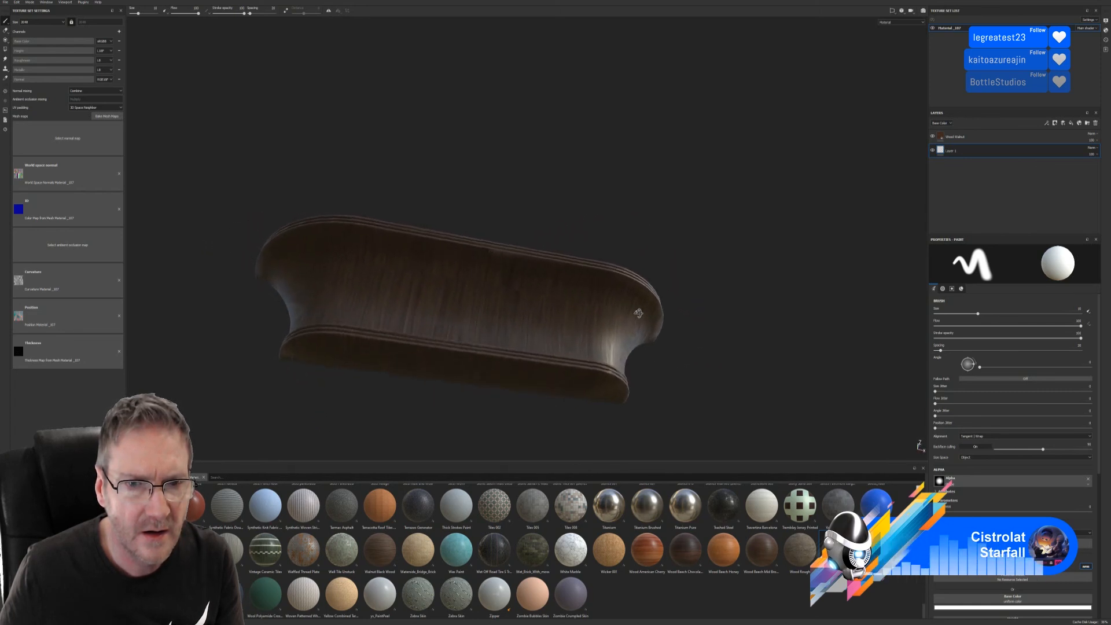
pyautogui.keyDown('alt'); pyautogui.moveTo(580, 329); pyautogui.dragTo(615, 346); pyautogui.keyUp('alt')
pyautogui.keyDown('alt'); pyautogui.moveTo(507, 284); pyautogui.dragTo(717, 352); pyautogui.keyUp('alt')
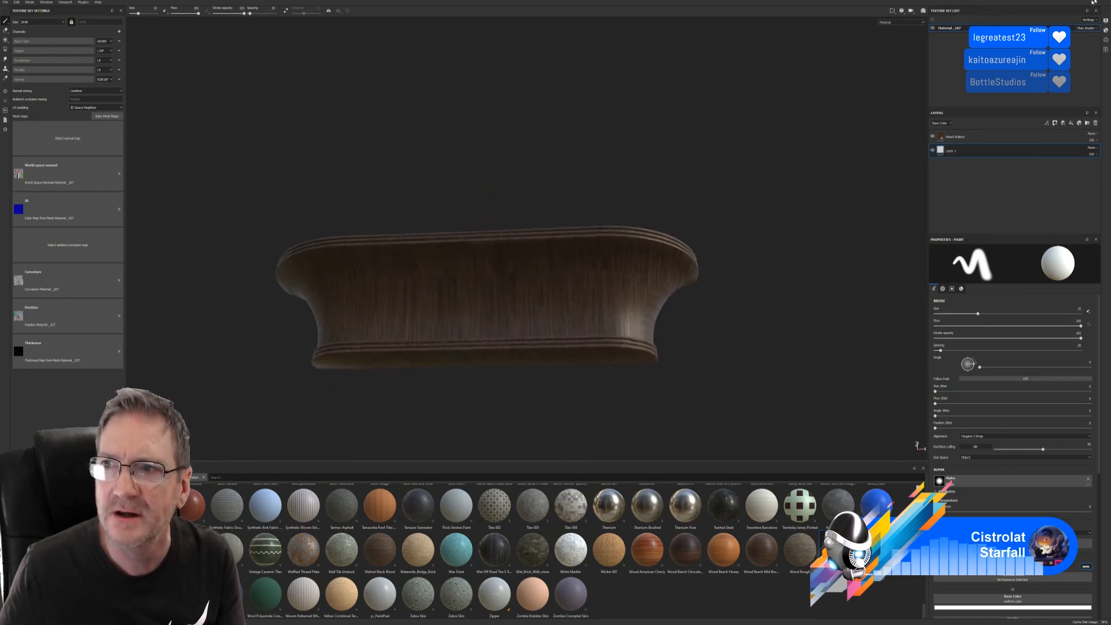
# Step: Switch to 3ds Max, send the panel to RizomUV through the bridge, and hide the wireframe in the 3D view
pyautogui.press('super+d')
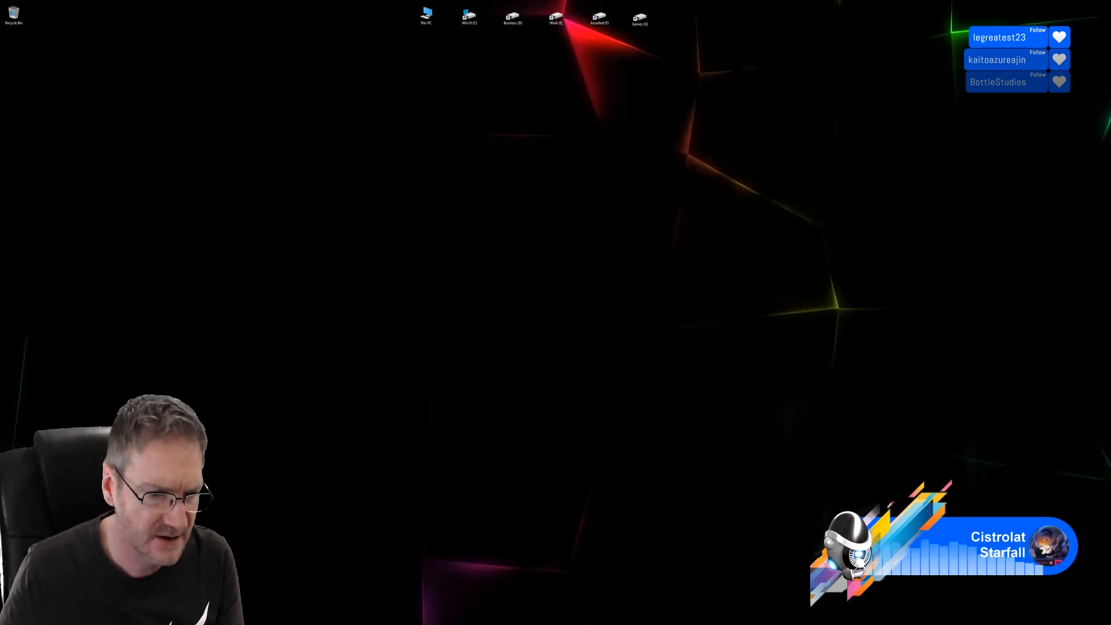
pyautogui.hotkey('alt', 'Tab')
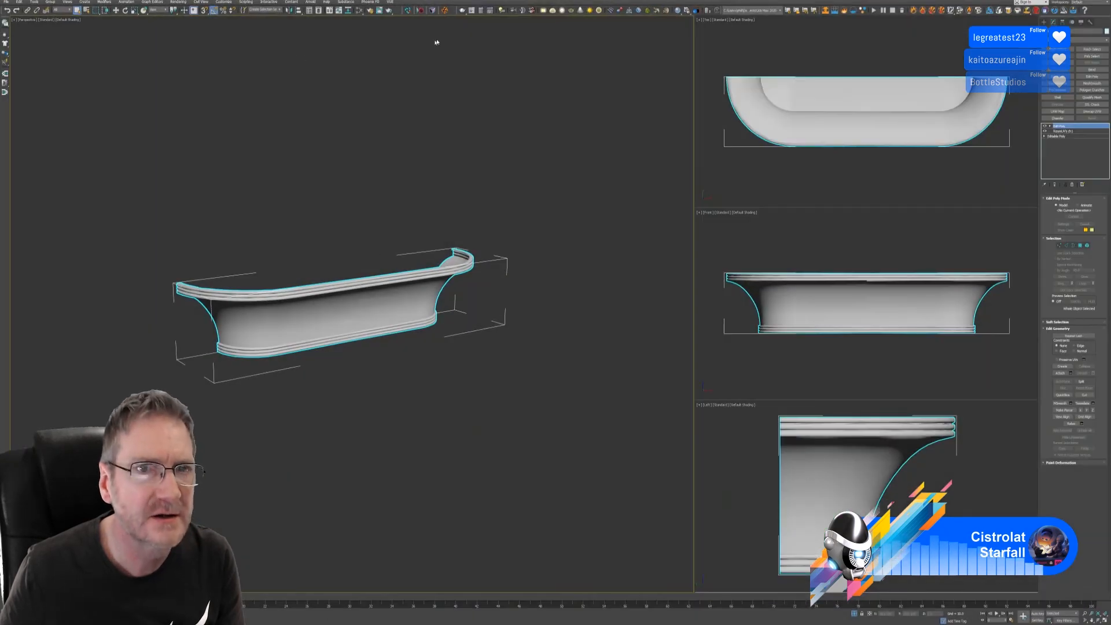
pyautogui.click(408, 10)
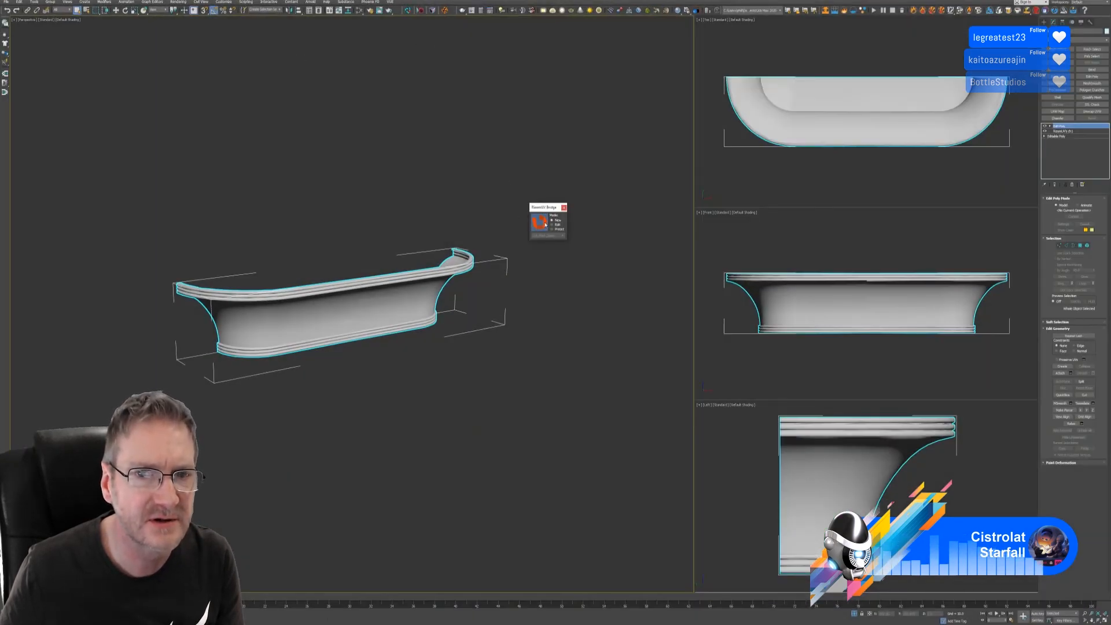
pyautogui.click(579, 296)
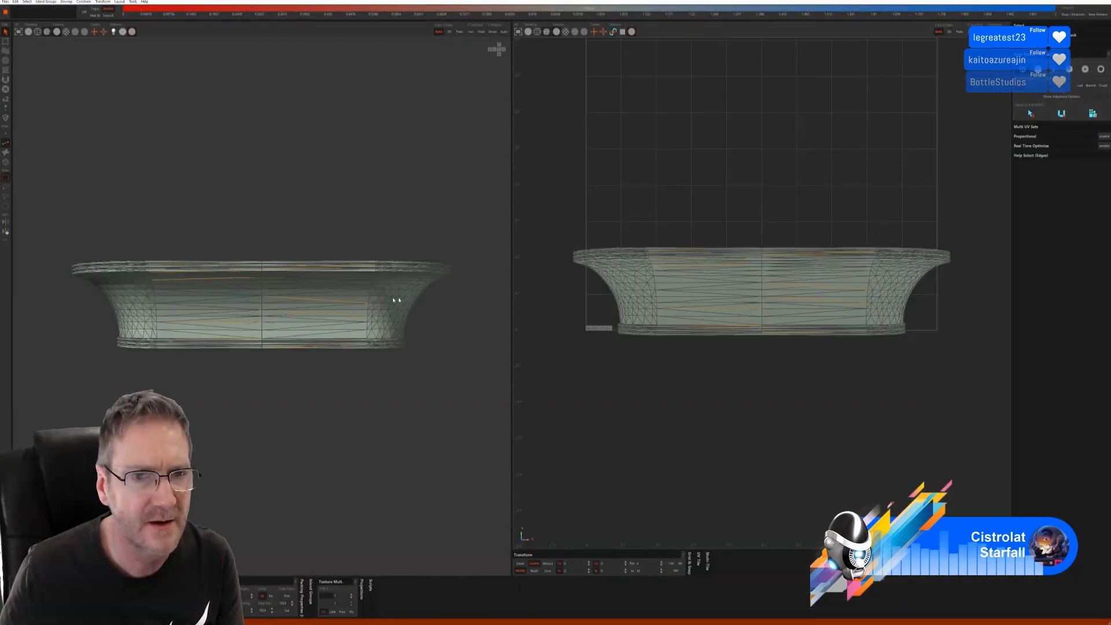
pyautogui.click(28, 32)
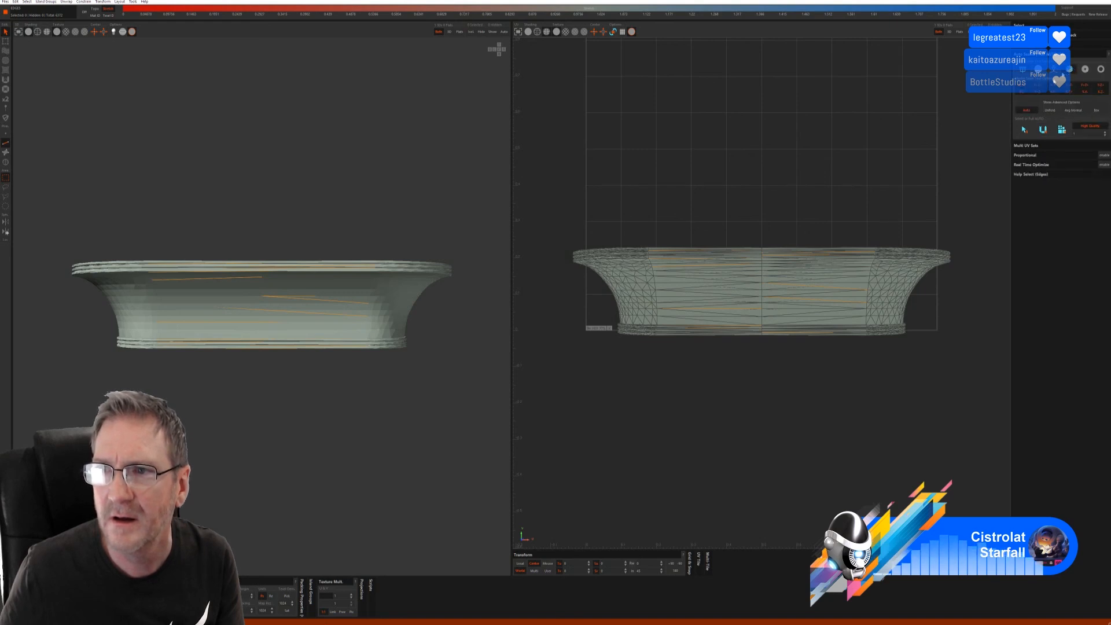
# Step: Try unfolding and packing the panel with automatic seams at high quality, check it with the checker texture, and undo the unwrap
pyautogui.click(1043, 131)
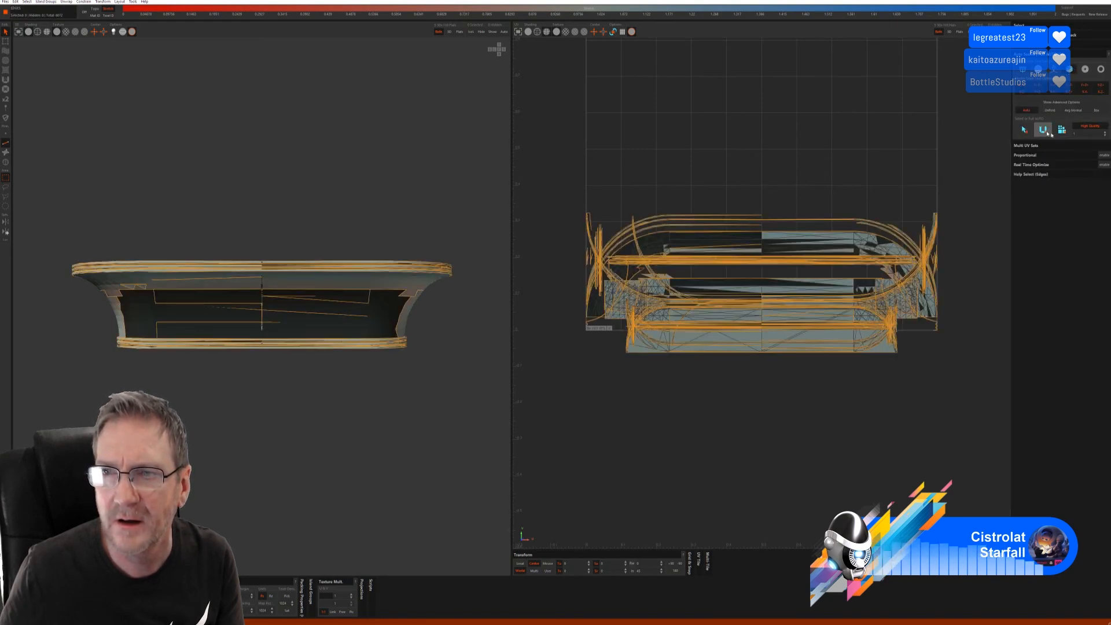
pyautogui.click(1061, 130)
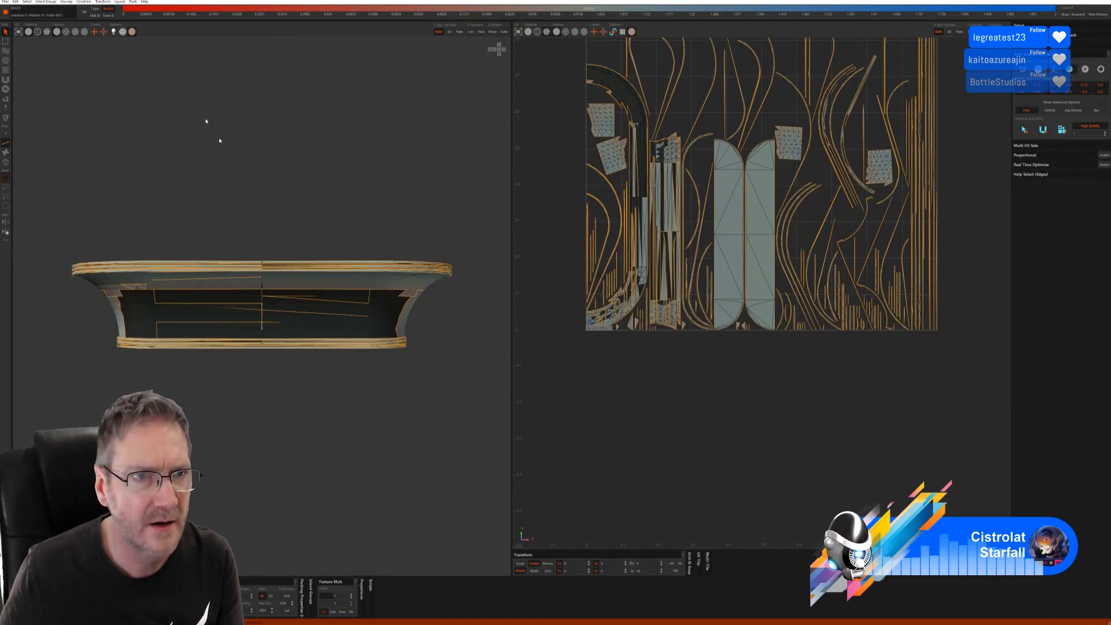
pyautogui.click(67, 32)
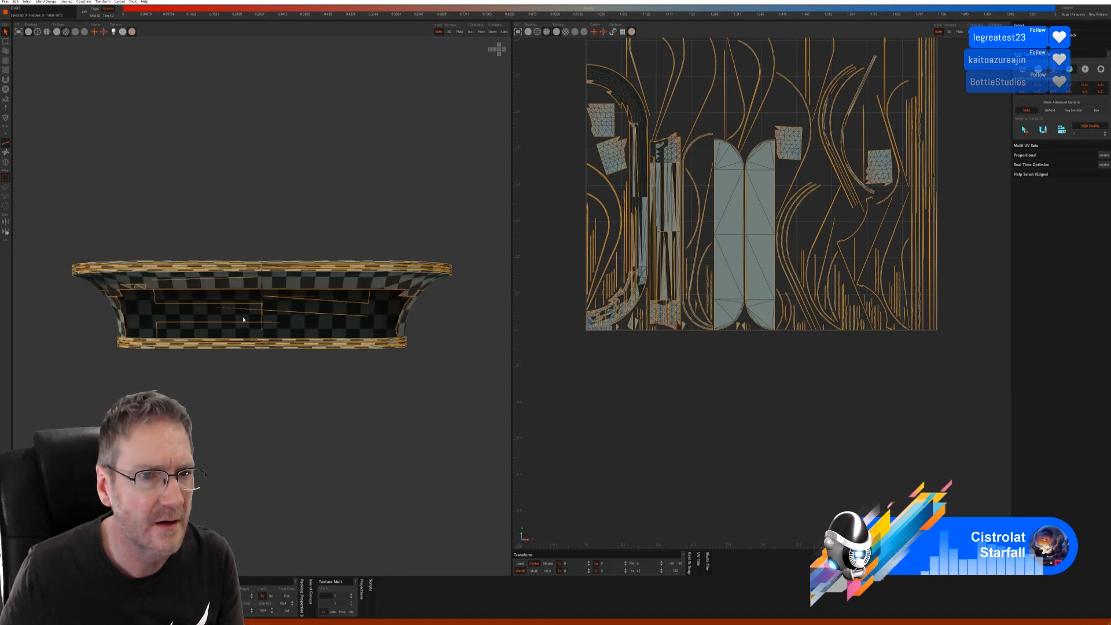
pyautogui.keyDown('alt'); pyautogui.moveTo(243, 320); pyautogui.dragTo(290, 353); pyautogui.keyUp('alt')
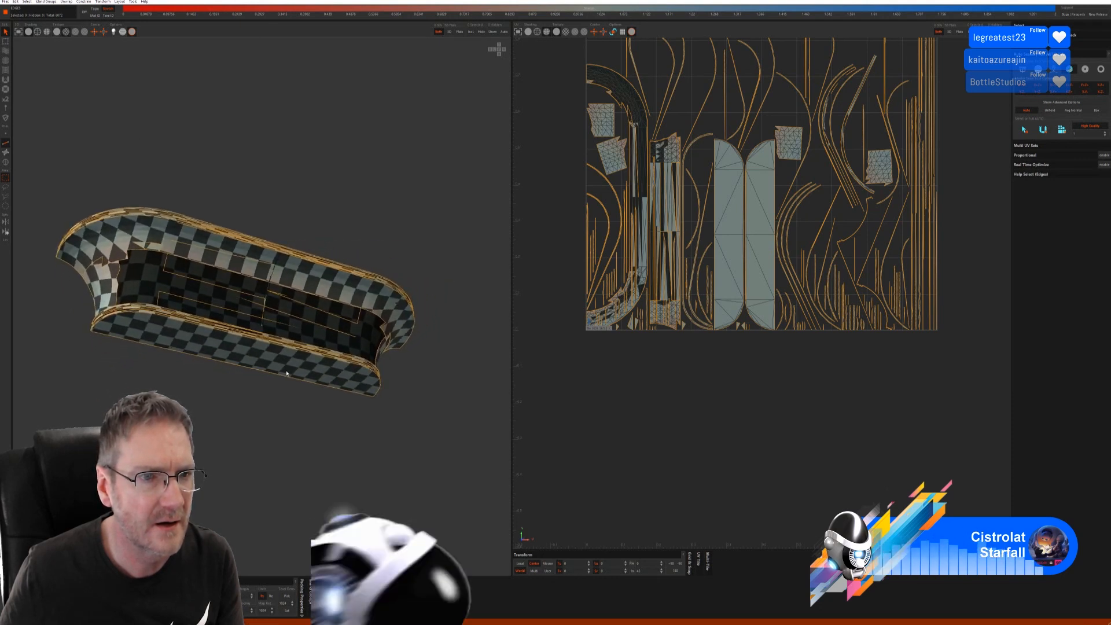
pyautogui.hotkey('ctrl', 'z')
pyautogui.hotkey('ctrl', 'z')
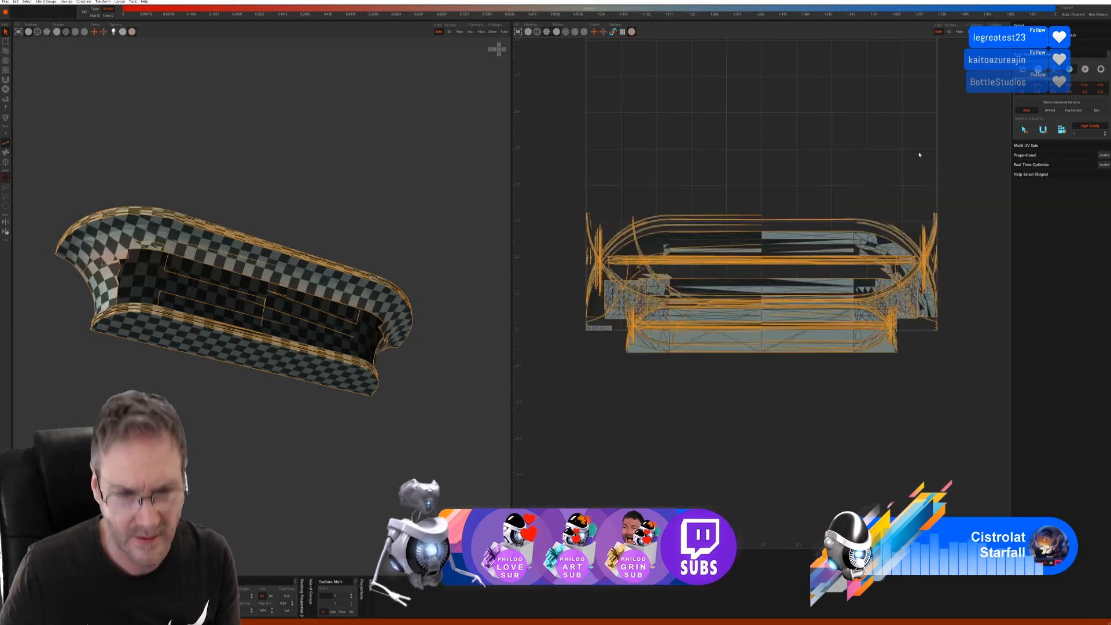
# Step: Try an automatic Mosaic unwrap of the panel with packing, and undo it
pyautogui.click(488, 280)
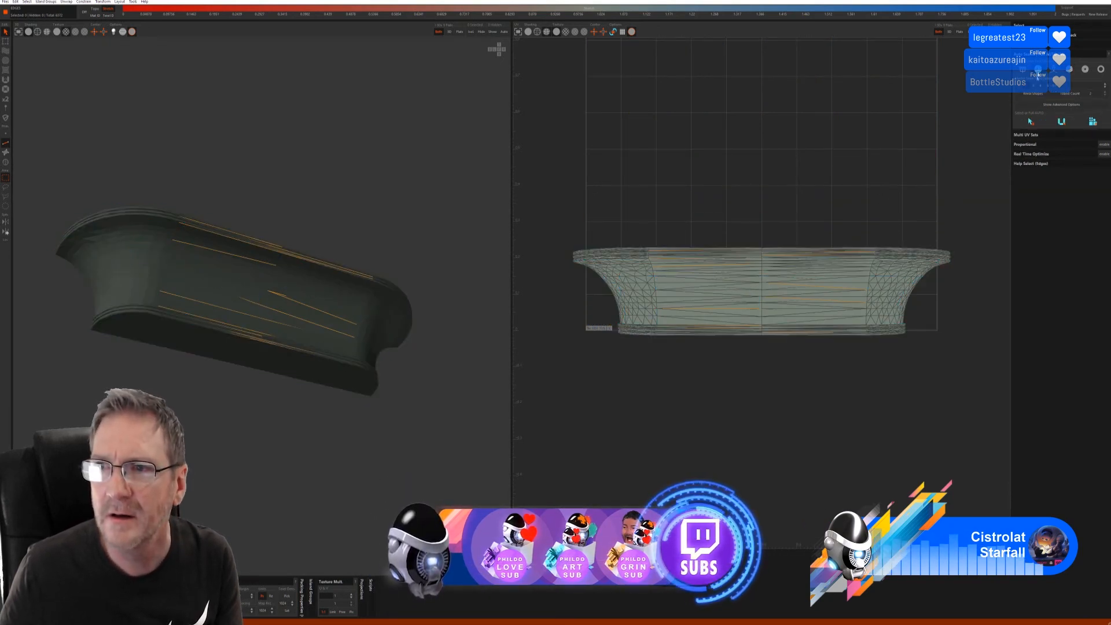
pyautogui.click(1060, 123)
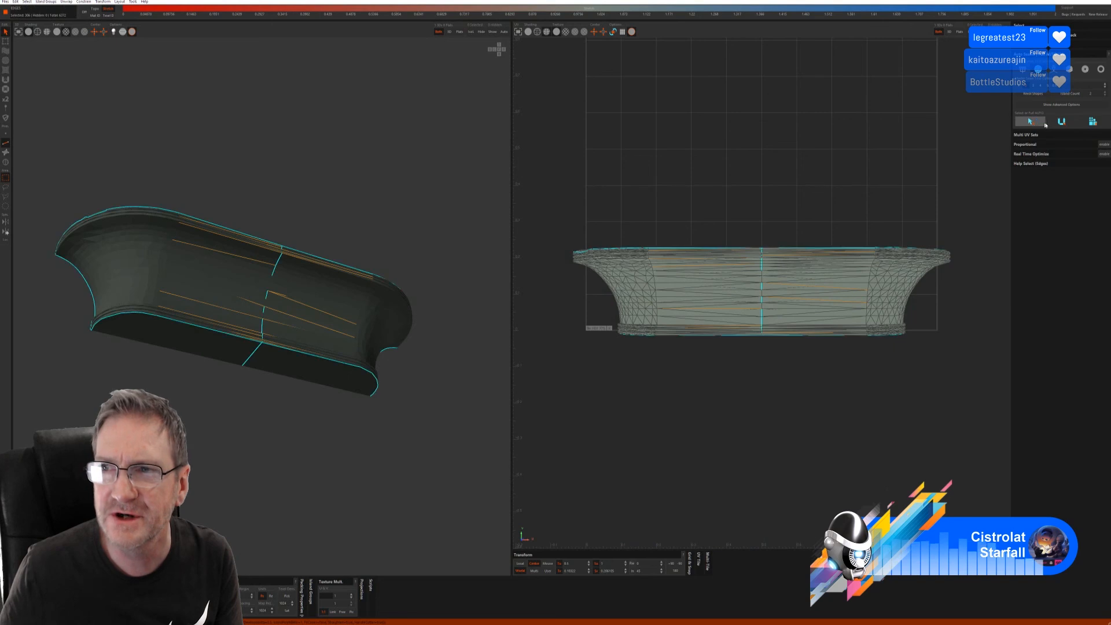
pyautogui.click(1092, 123)
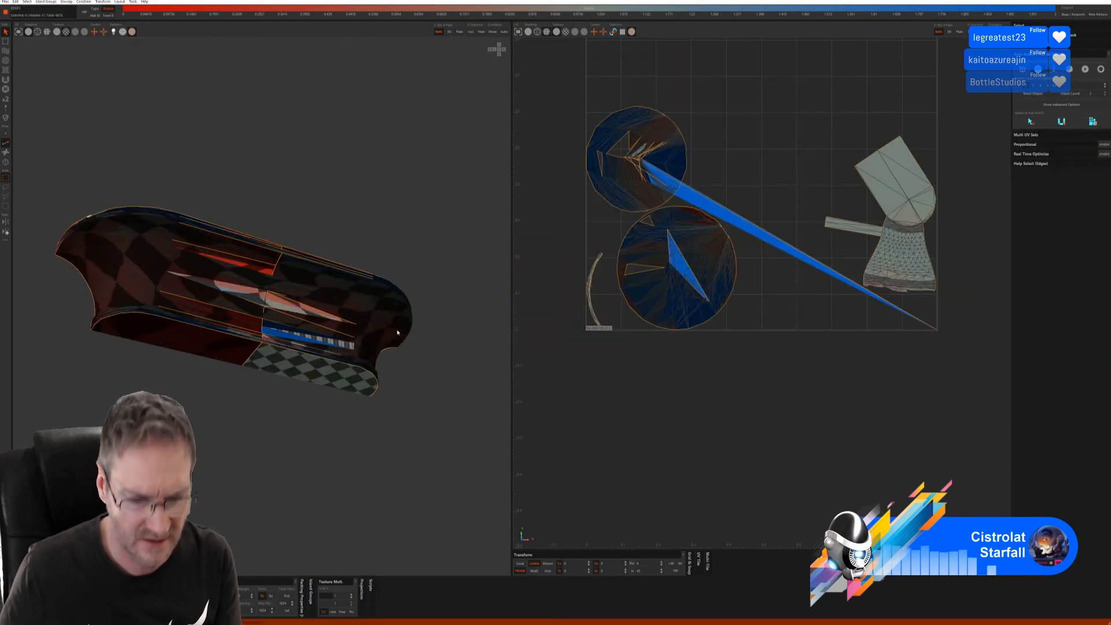
pyautogui.hotkey('ctrl', 'z')
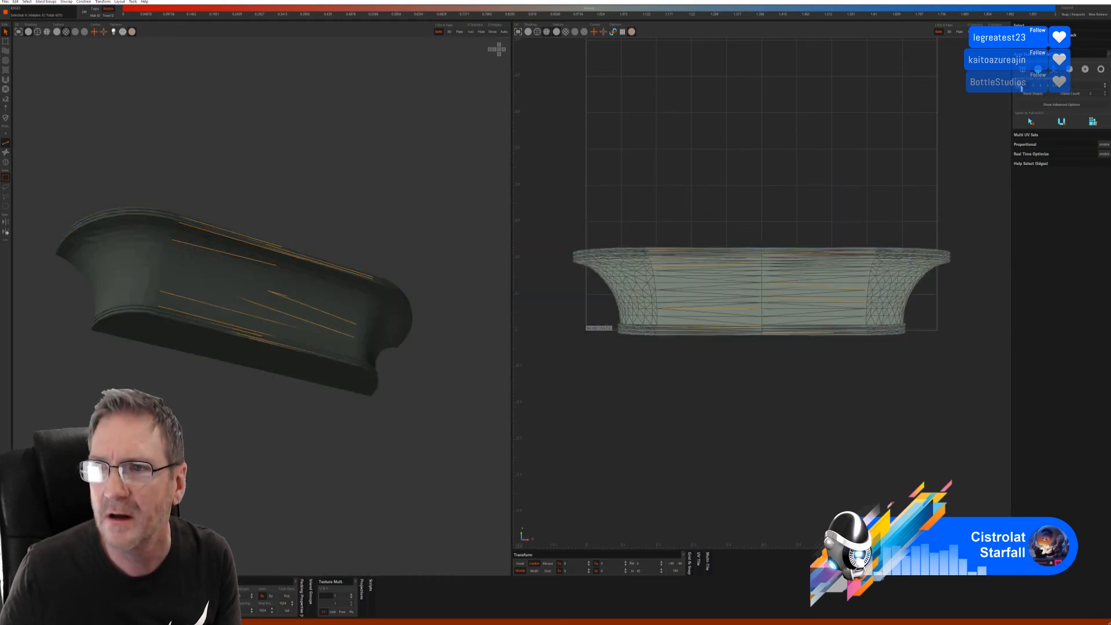
# Step: Try two other automatic seam selection methods to unfold the panel, undoing both the unwraps and the edge selection
pyautogui.click(1083, 70)
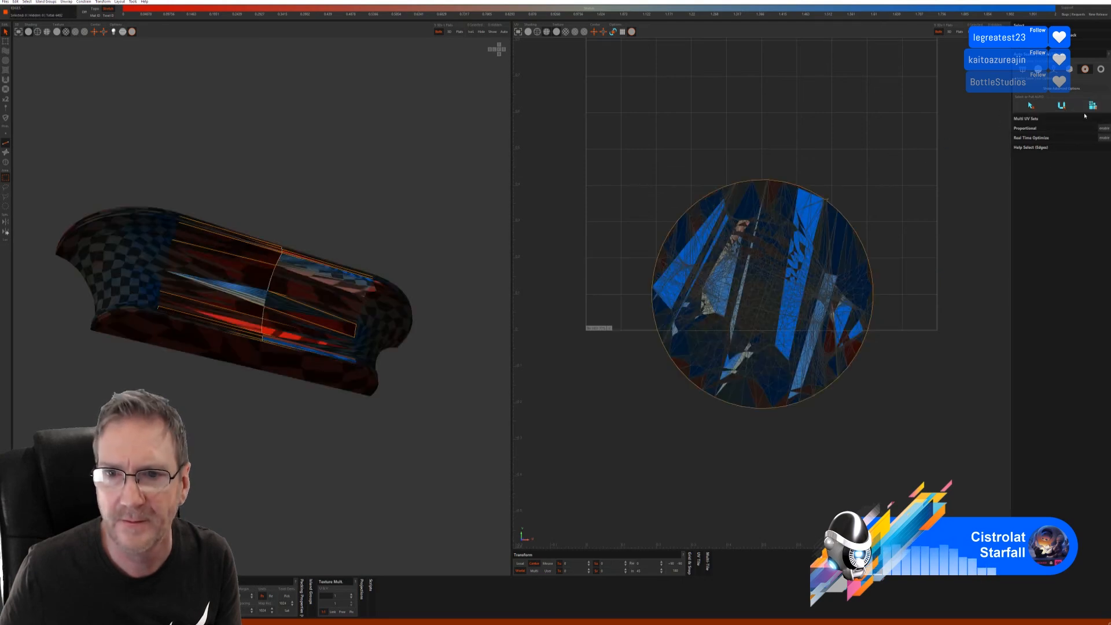
pyautogui.hotkey('ctrl', 'z')
pyautogui.click(924, 181)
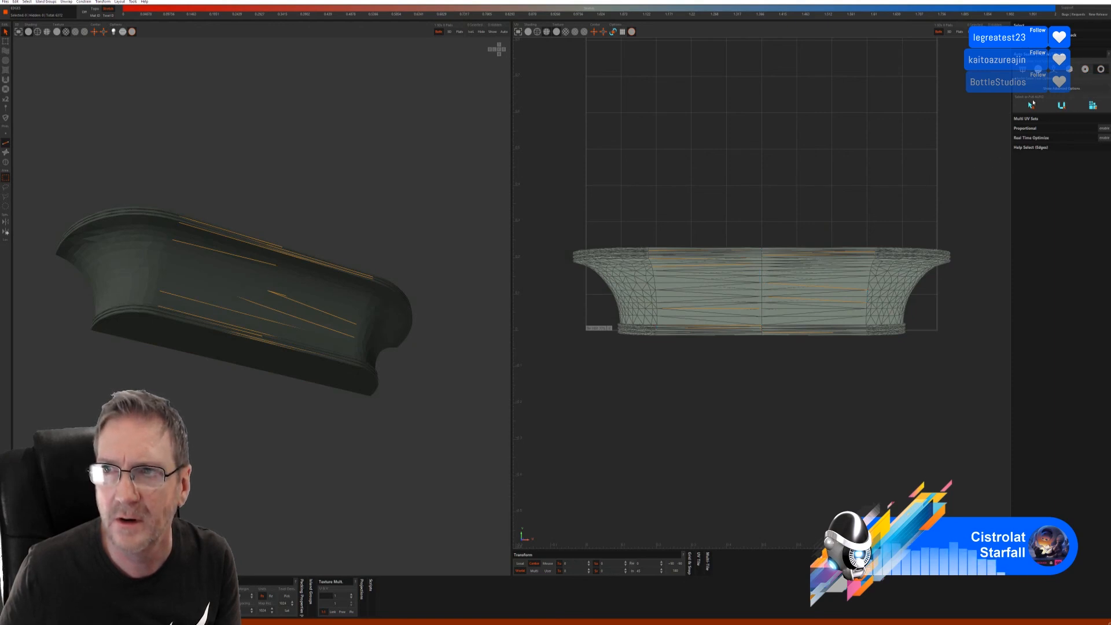
pyautogui.click(1032, 105)
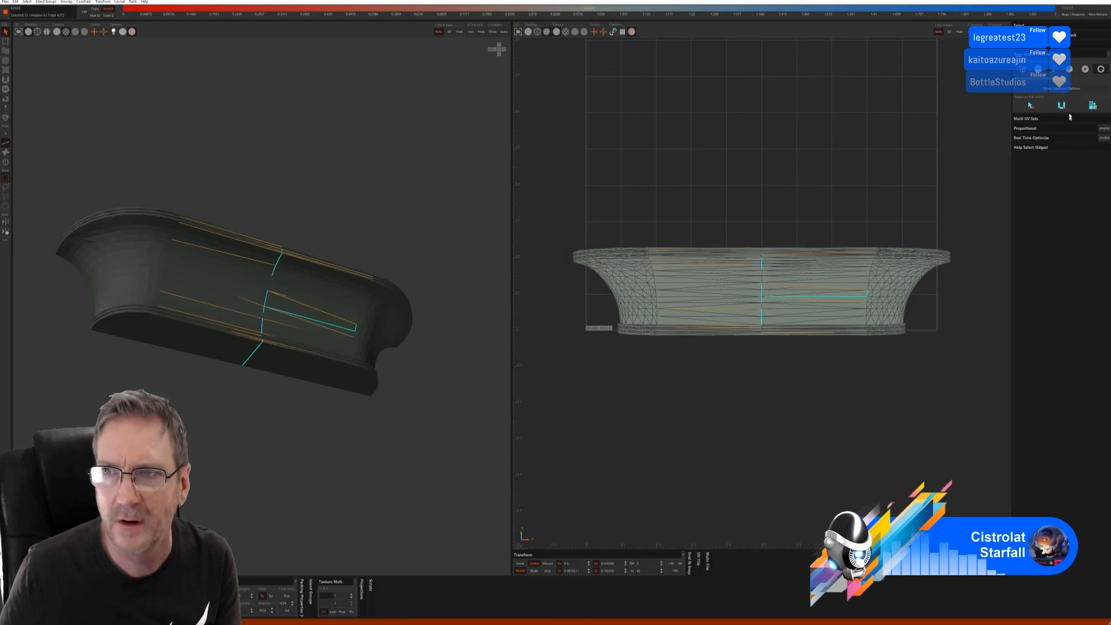
pyautogui.press('u')
pyautogui.hotkey('ctrl', 'z')
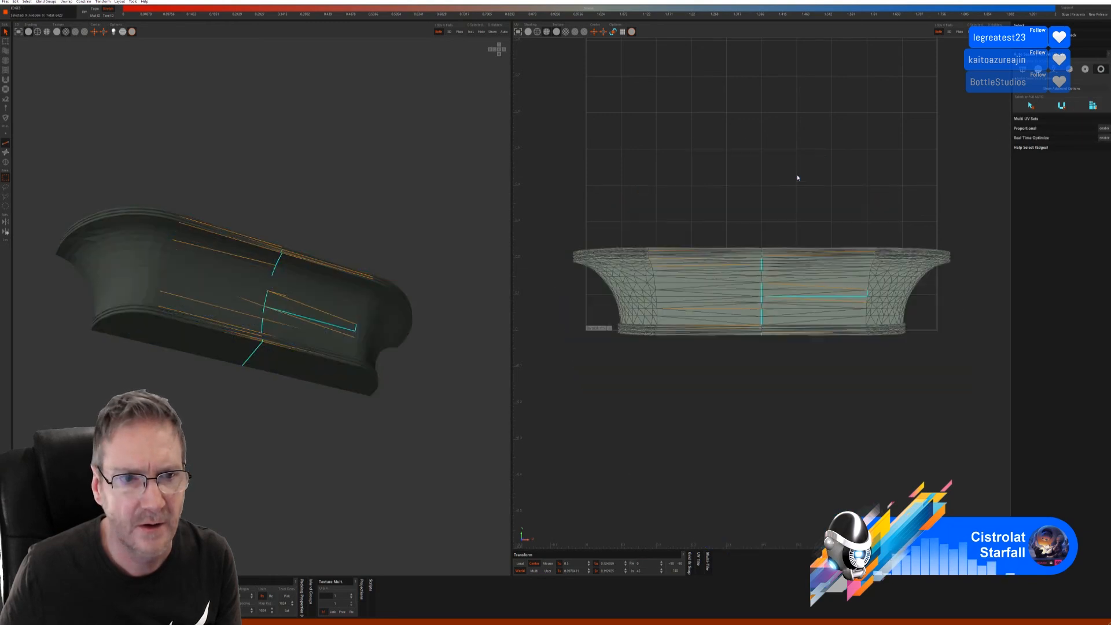
pyautogui.hotkey('ctrl', 'z')
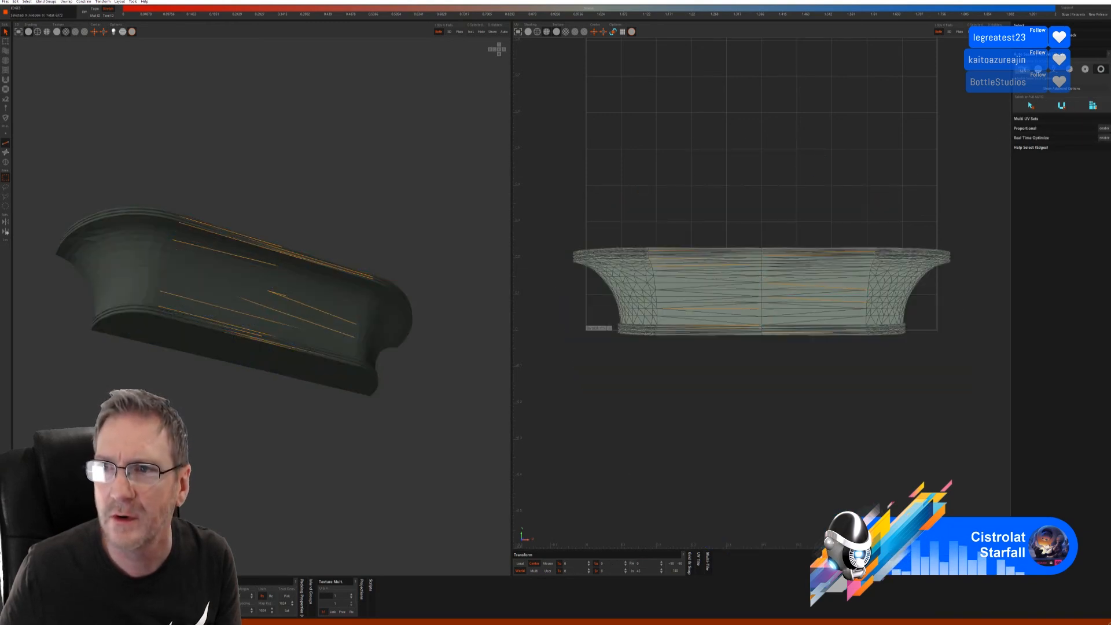
# Step: Try unwrapping the panel with the Leaf/Branch/Trunk seam method, retry the Mosaic method, and undo both attempts
pyautogui.click(1052, 116)
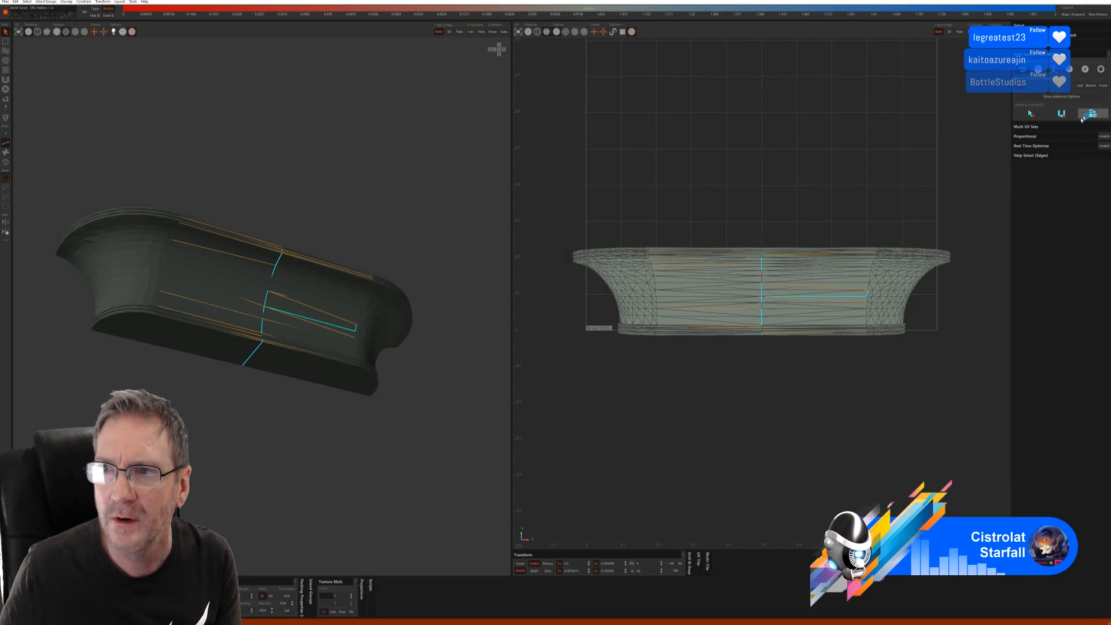
pyautogui.press('u')
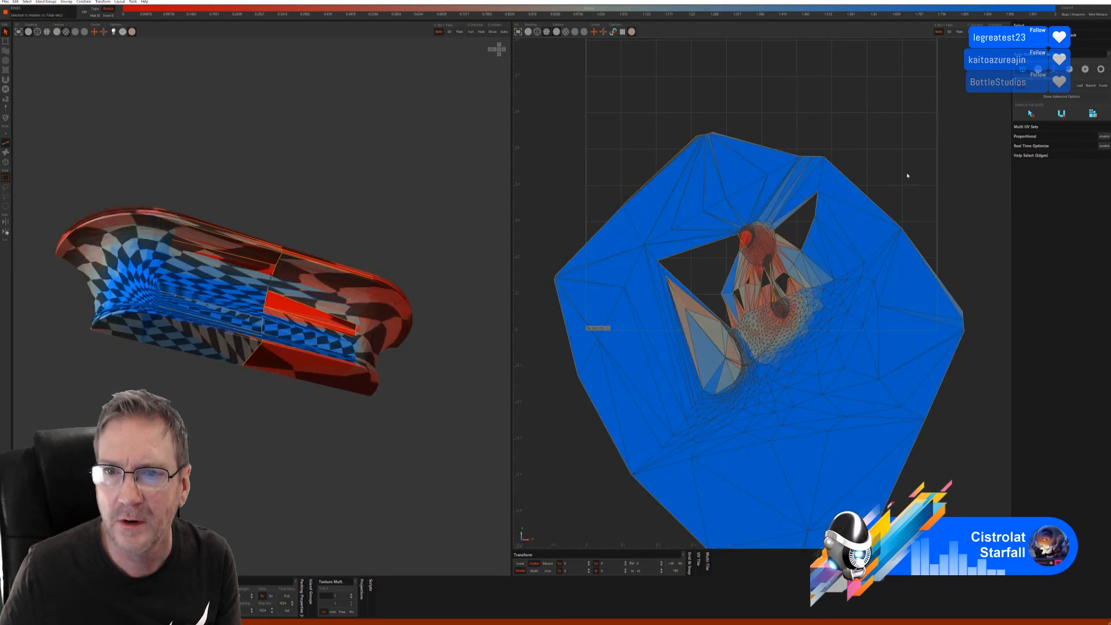
pyautogui.click(1092, 113)
pyautogui.hotkey('ctrl', 'z')
pyautogui.hotkey('ctrl', 'z')
pyautogui.hotkey('ctrl', 'z')
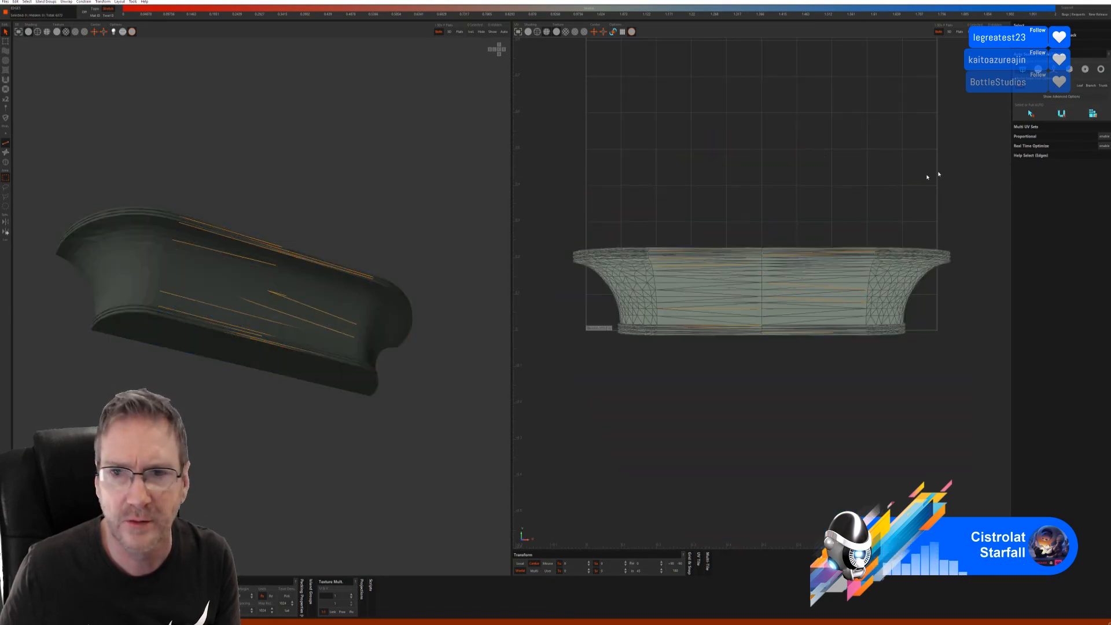
pyautogui.click(1054, 115)
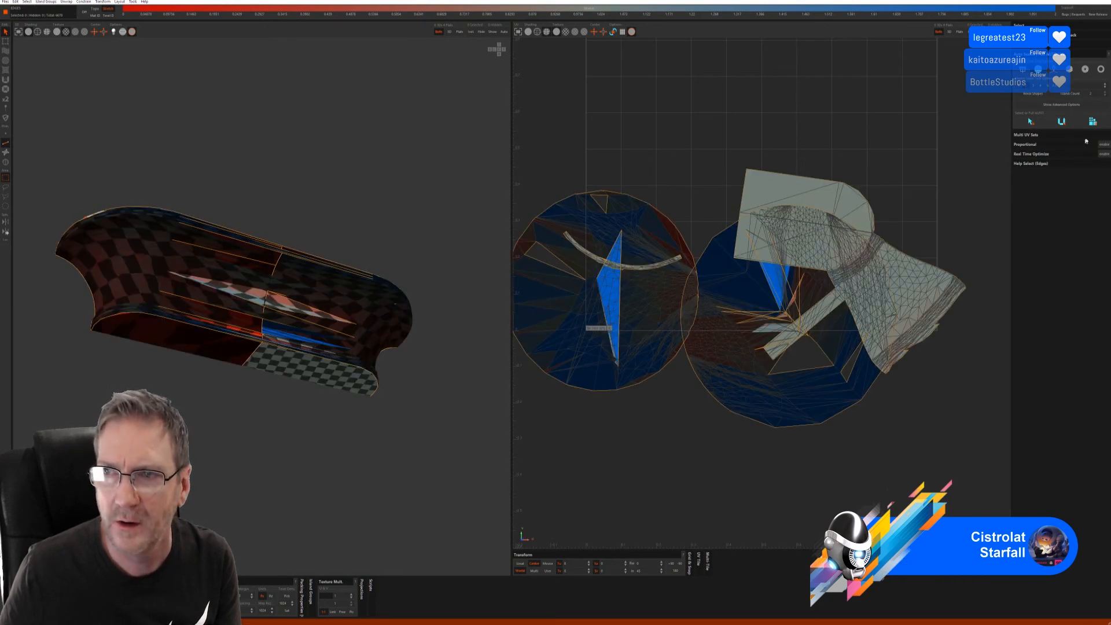
pyautogui.hotkey('ctrl', 'z')
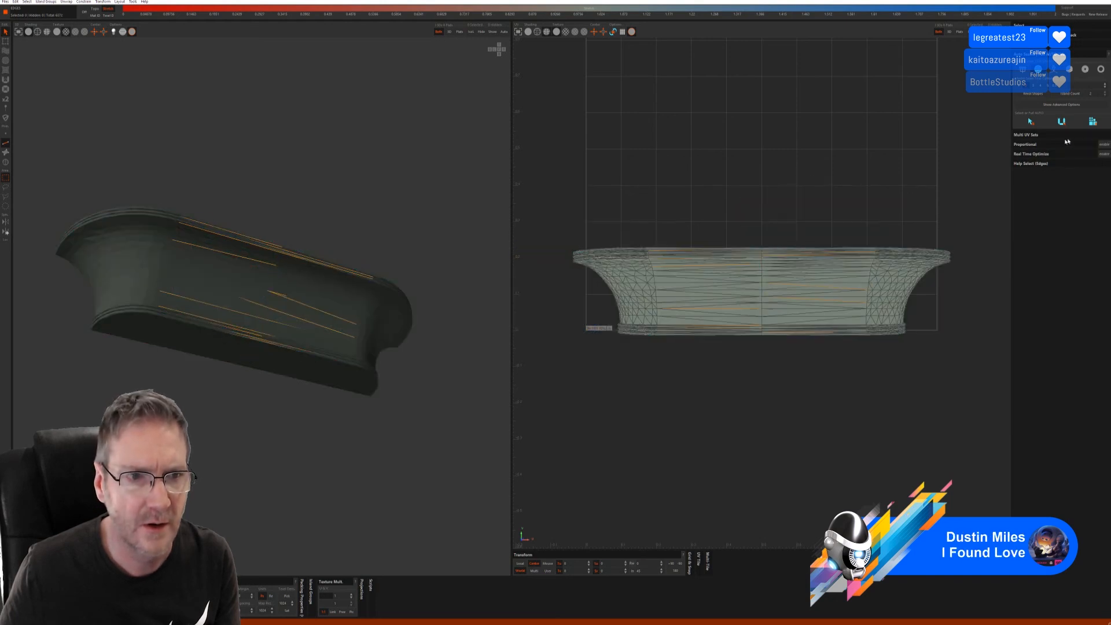
# Step: Select the panel as an island to check its connectivity, clear the selection, and return to edge selection
pyautogui.moveTo(332, 240); pyautogui.dragTo(268, 129, button='middle')
pyautogui.click(5, 162)
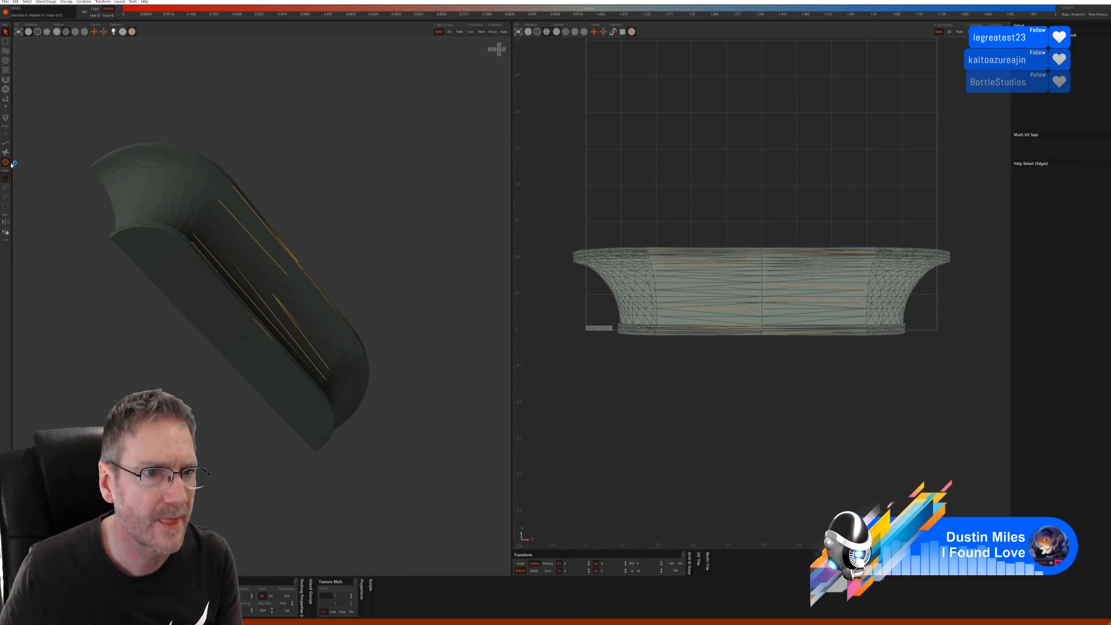
pyautogui.click(188, 271)
pyautogui.moveTo(182, 275); pyautogui.dragTo(314, 242, button='middle')
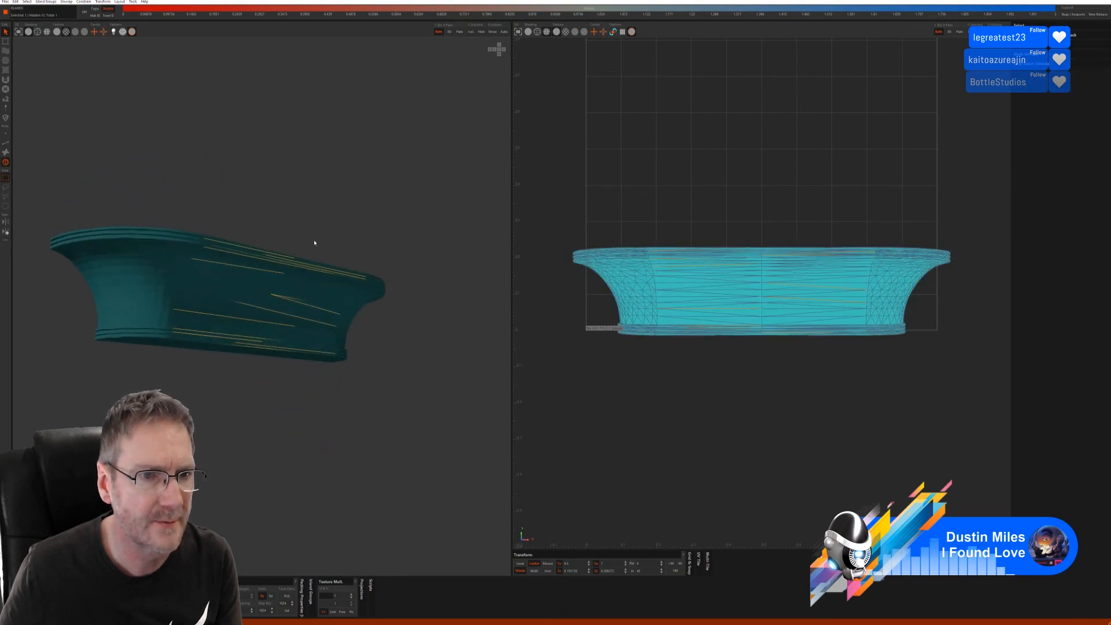
pyautogui.click(217, 185)
pyautogui.click(6, 143)
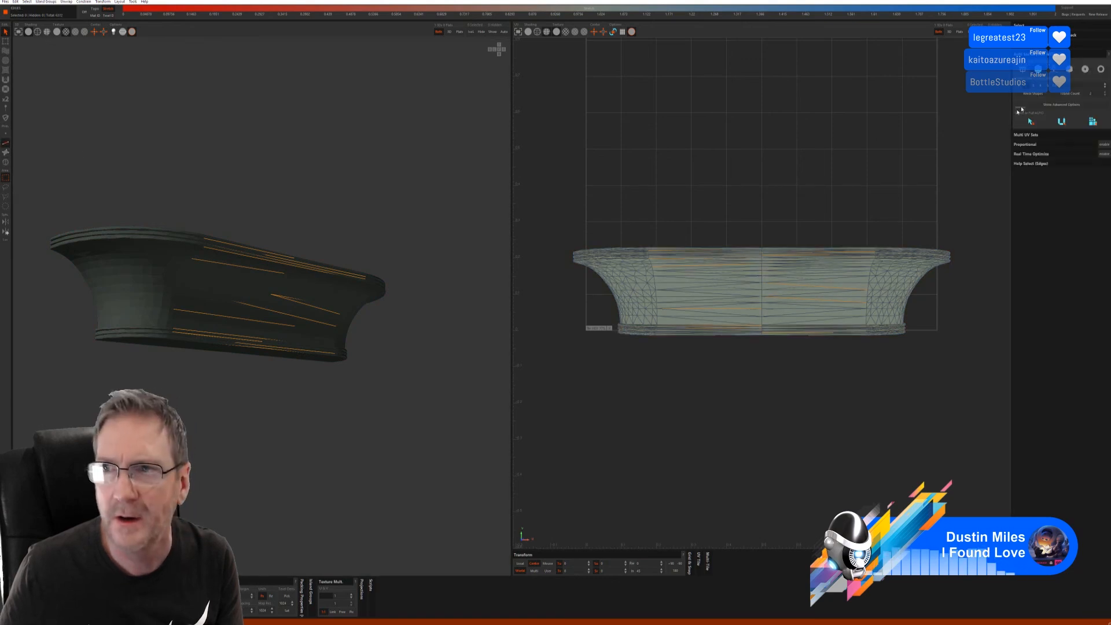
# Step: Try unwrapping the panel with the current automatic seam method and packing, and undo the result
pyautogui.click(1061, 113)
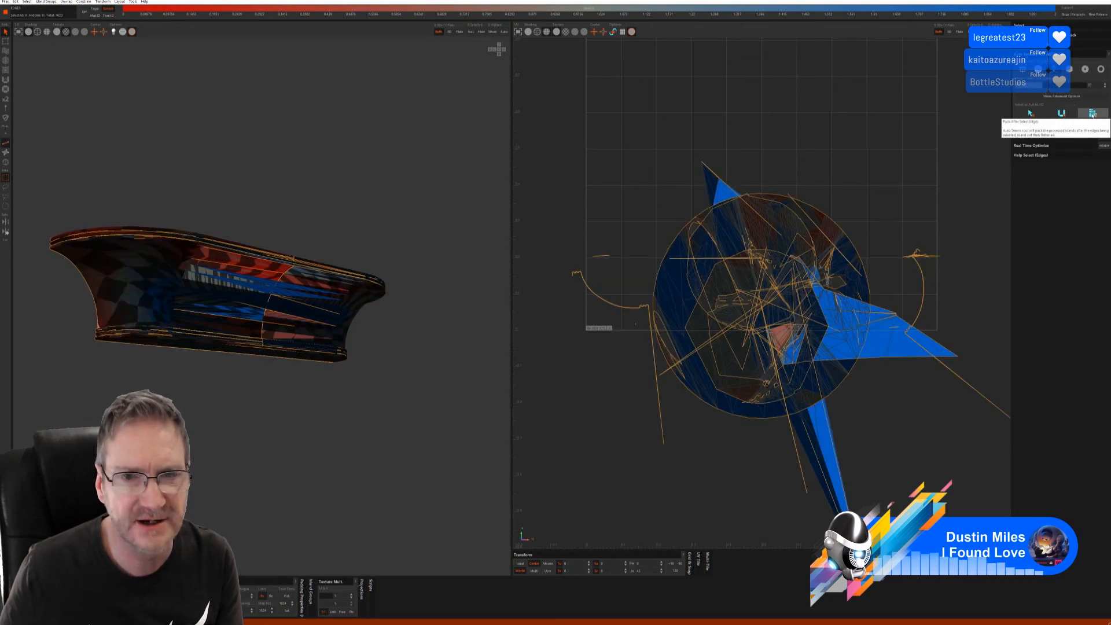
pyautogui.hotkey('ctrl', 'z')
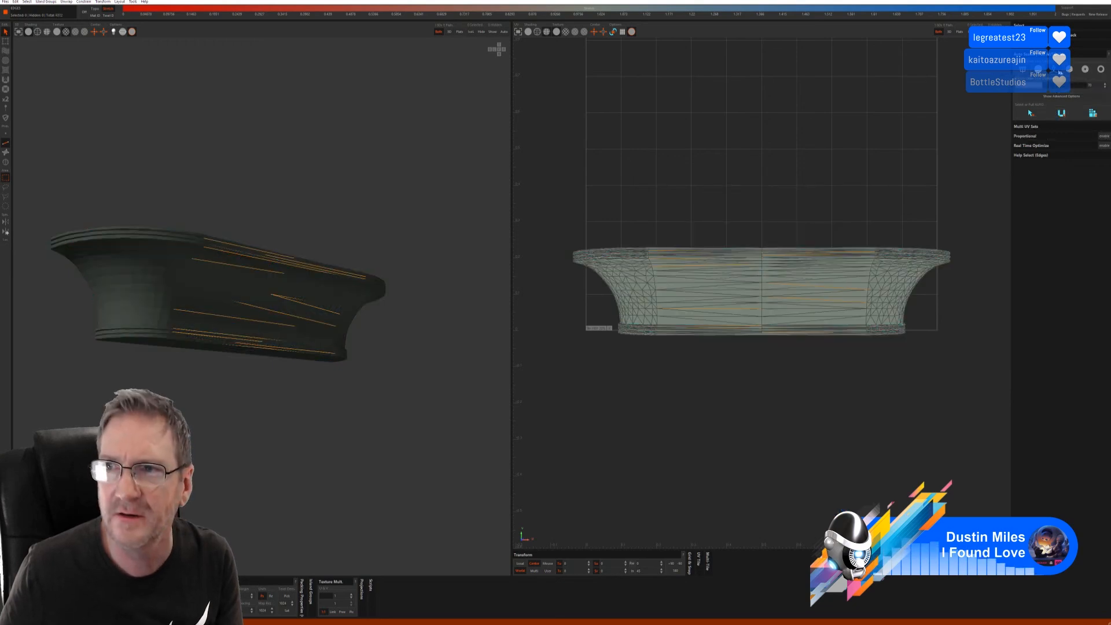
# Step: Unwrap the panel with the next automatic seam selection method, pack its UV islands, and save the file
pyautogui.click(1069, 69)
pyautogui.click(1033, 129)
pyautogui.click(1043, 129)
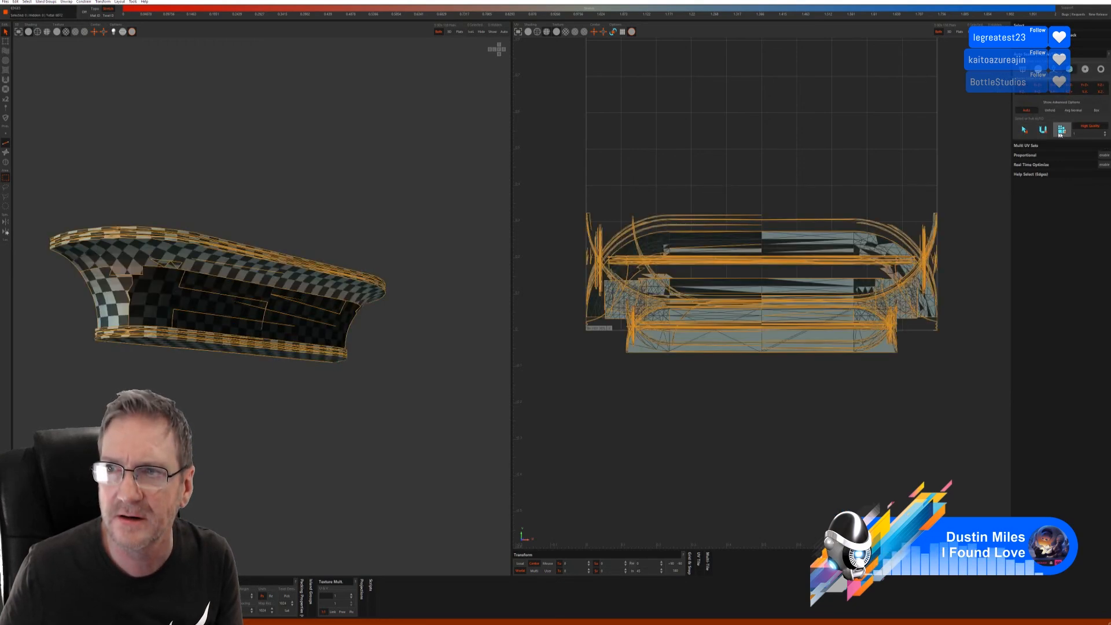
pyautogui.click(1062, 130)
pyautogui.moveTo(340, 186)
pyautogui.mouseDown(button='middle')
pyautogui.moveTo(346, 173)
pyautogui.moveTo(354, 179)
pyautogui.moveTo(342, 159)
pyautogui.moveTo(350, 191)
pyautogui.moveTo(331, 189)
pyautogui.moveTo(347, 192)
pyautogui.mouseUp(button='middle')
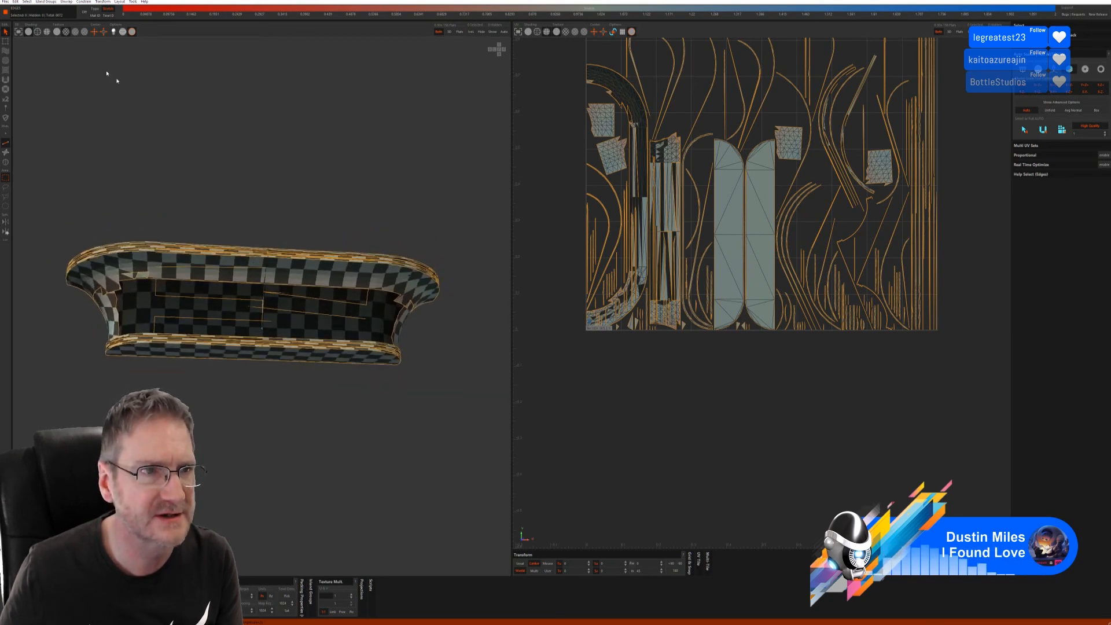
pyautogui.click(5, 3)
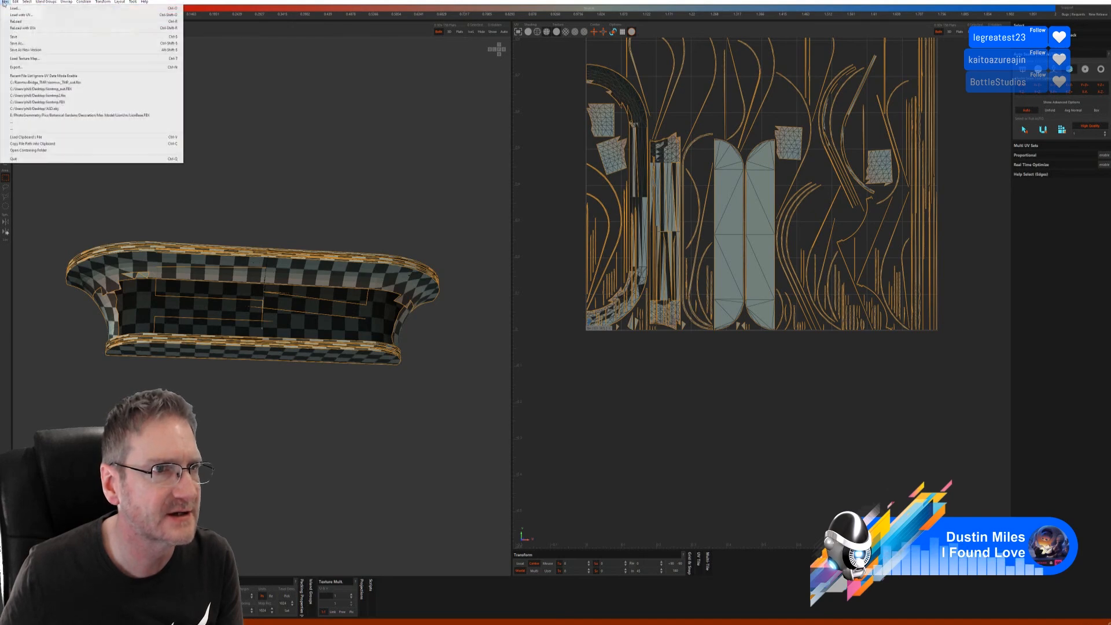
pyautogui.click(15, 37)
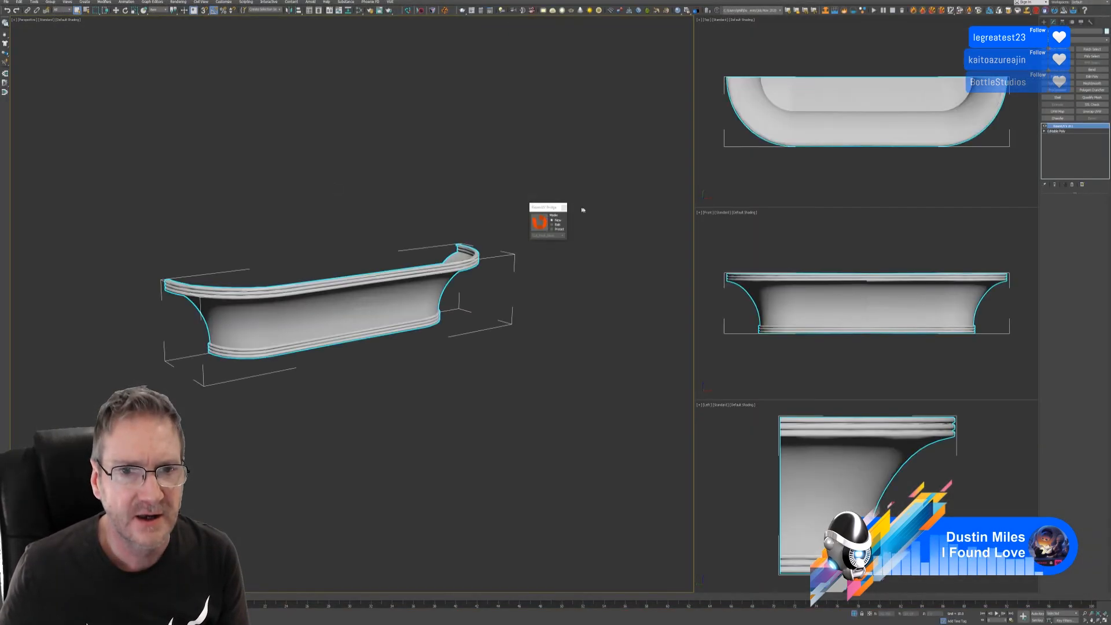
# Step: In 3ds Max, close the RizomUV bridge window and exit isolation so the whole cabinet is shown
pyautogui.click(563, 208)
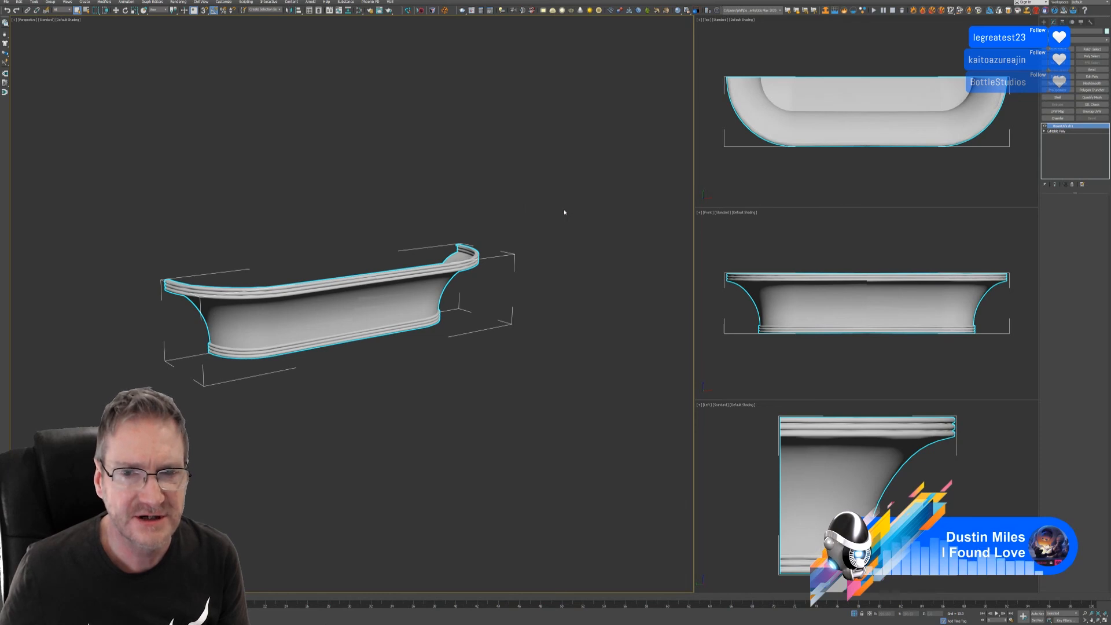
pyautogui.click(855, 615)
pyautogui.moveTo(478, 337); pyautogui.dragTo(490, 331, button='middle')
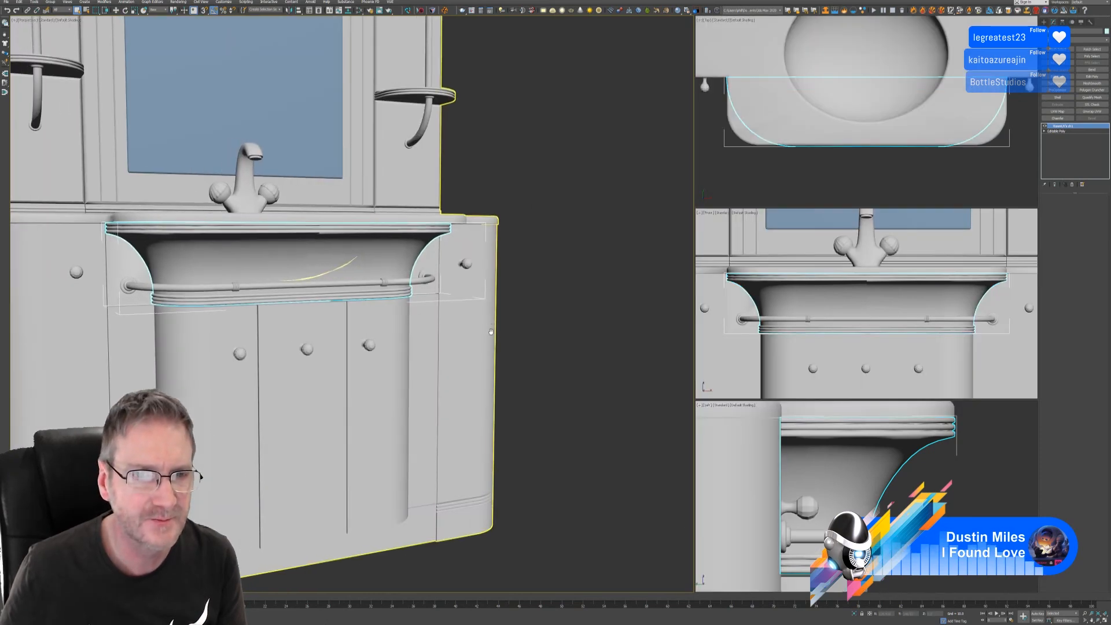
# Step: Centre the curved panel's pivot to the object, try moving the panel sideways, and undo the move
pyautogui.click(115, 10)
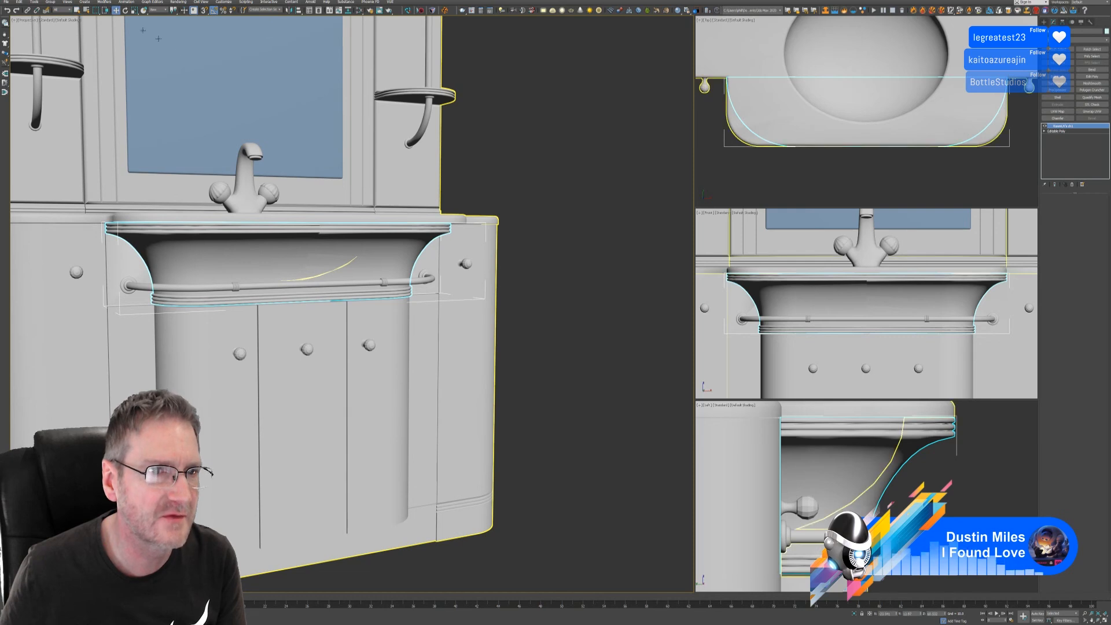
pyautogui.click(1063, 22)
pyautogui.click(1078, 63)
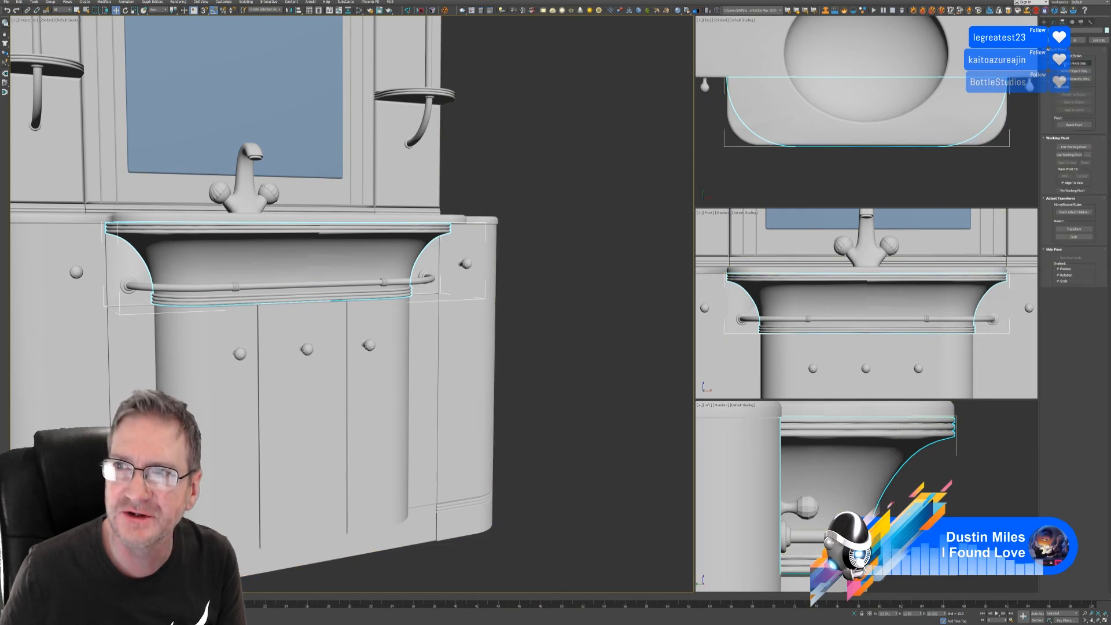
pyautogui.click(1072, 95)
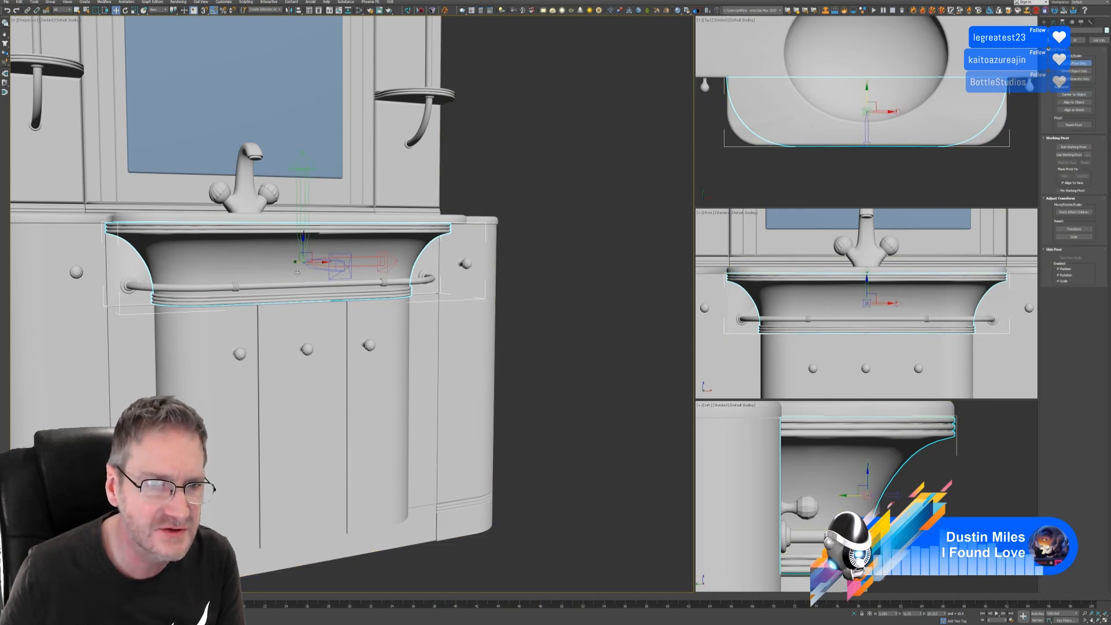
pyautogui.click(1080, 61)
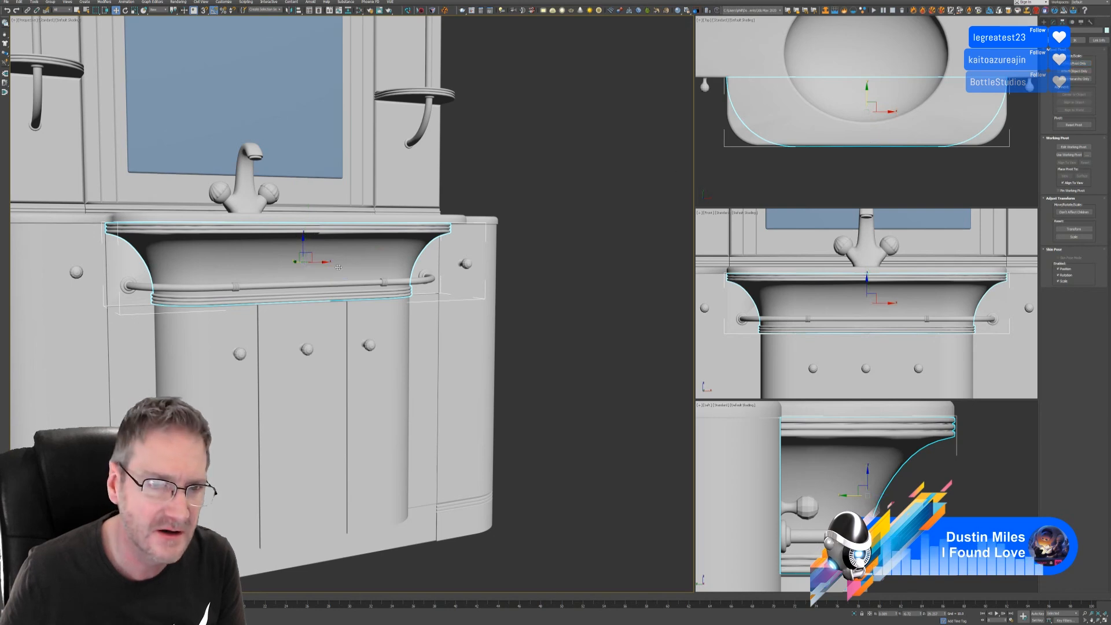
pyautogui.moveTo(323, 260); pyautogui.dragTo(618, 257)
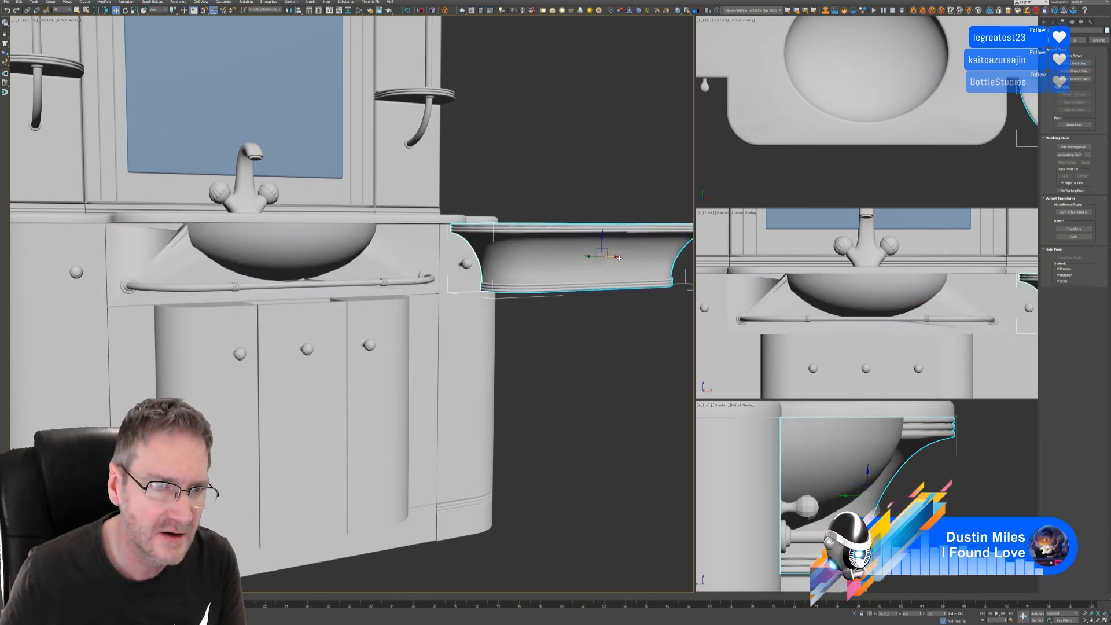
pyautogui.hotkey('ctrl', 'z')
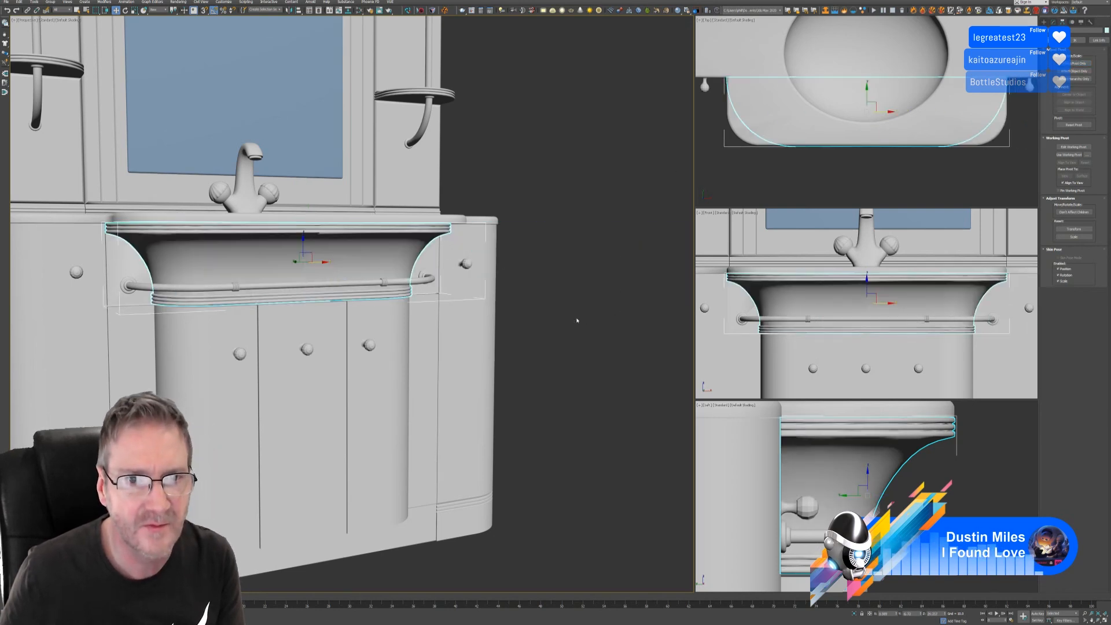
# Step: Attach the curved panel to the main cabinet mesh
pyautogui.click(480, 359)
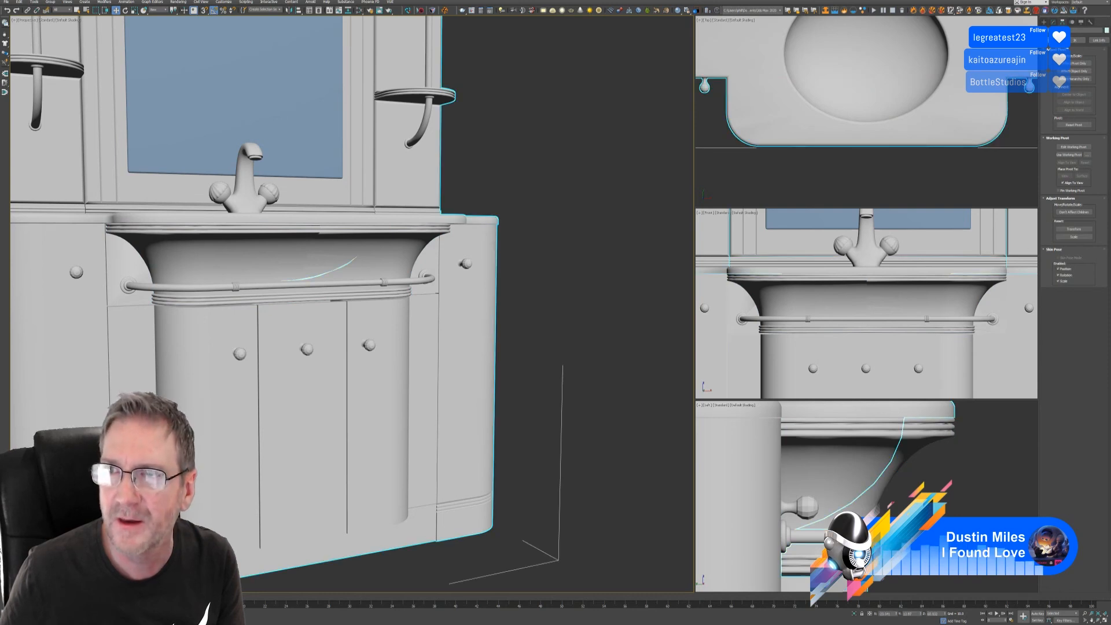
pyautogui.click(1053, 22)
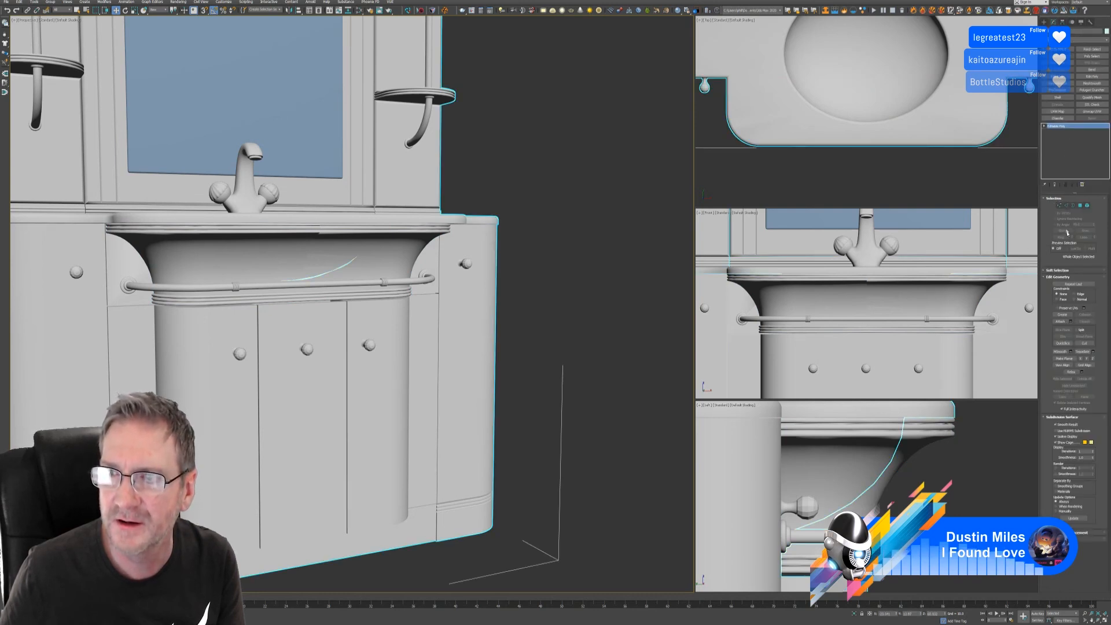
pyautogui.click(1059, 322)
pyautogui.click(375, 269)
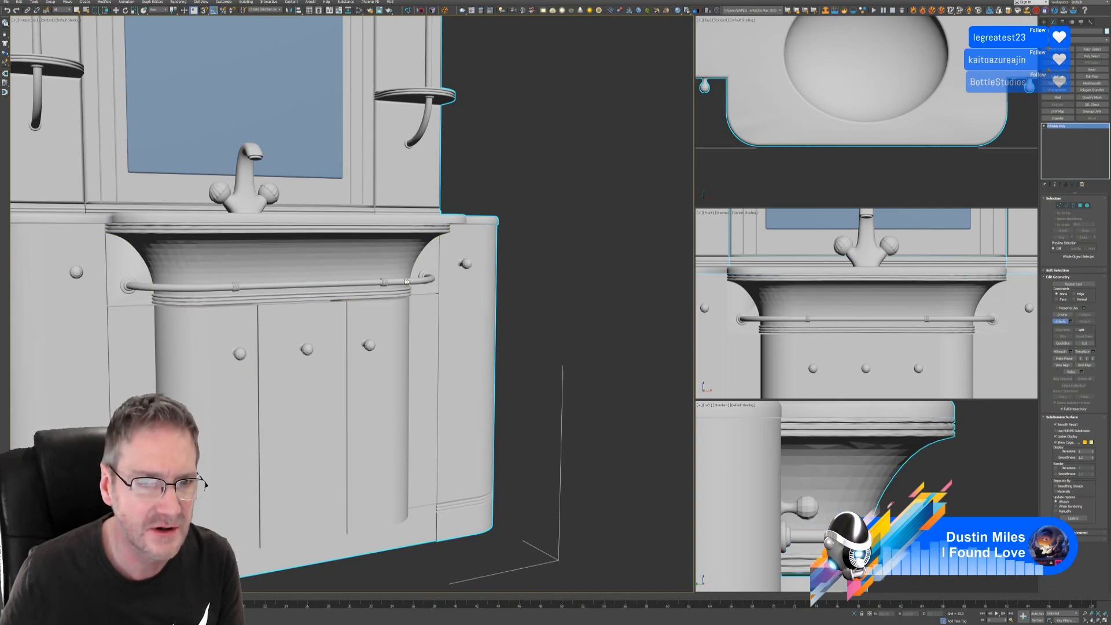
pyautogui.click(1059, 322)
# Step: Check the attached panel in Element sub-object mode, and reselect the whole cabinet
pyautogui.click(1088, 205)
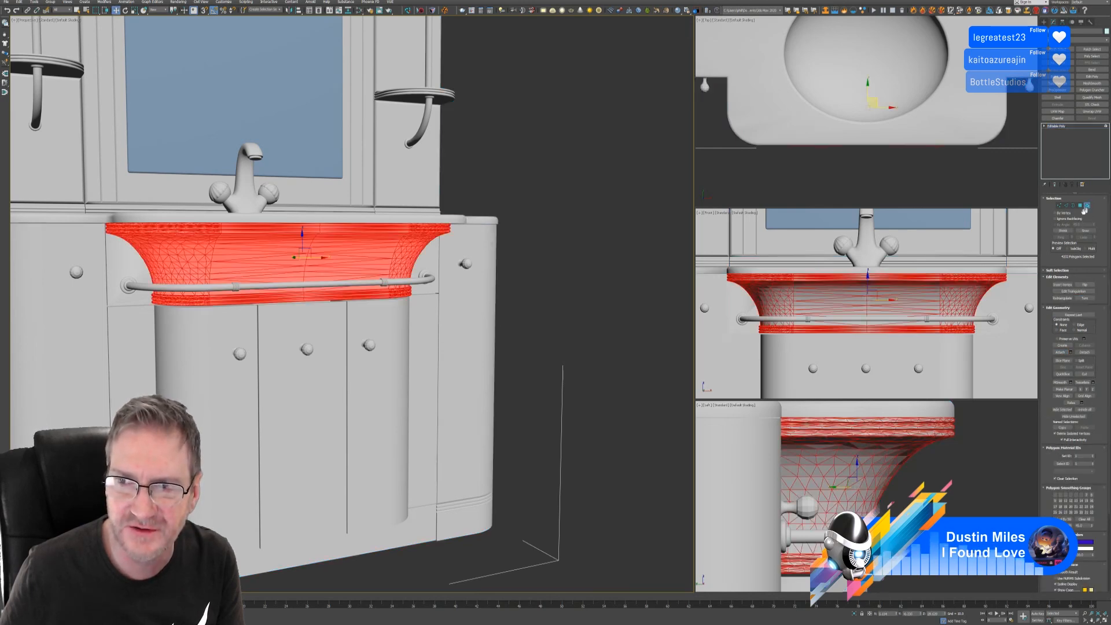
pyautogui.click(532, 216)
pyautogui.click(360, 261)
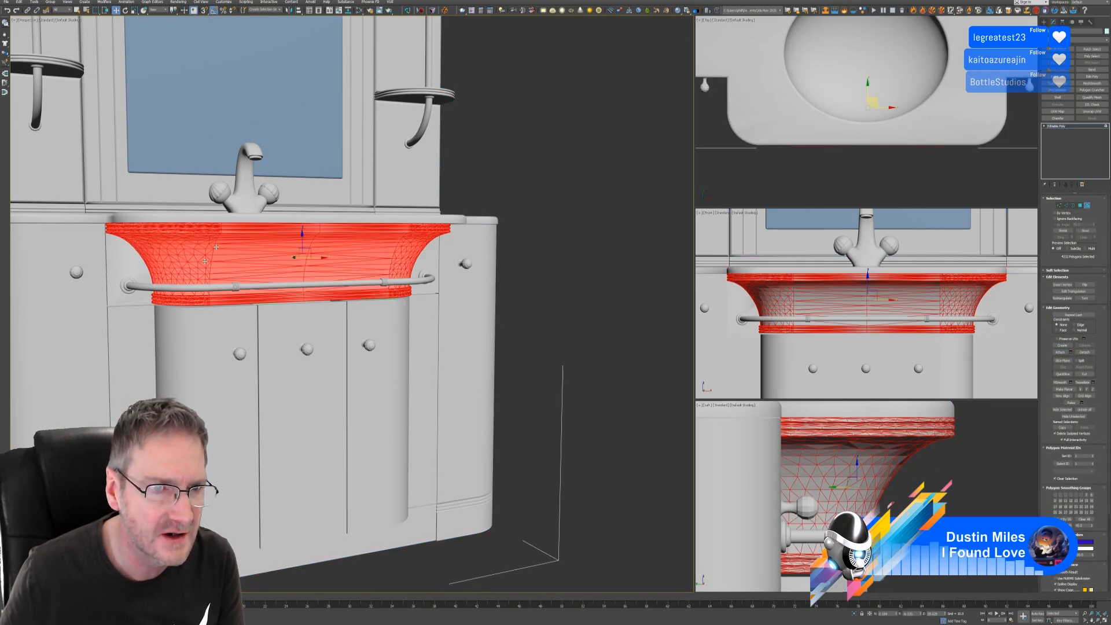
pyautogui.click(1088, 206)
pyautogui.click(567, 301)
pyautogui.click(463, 315)
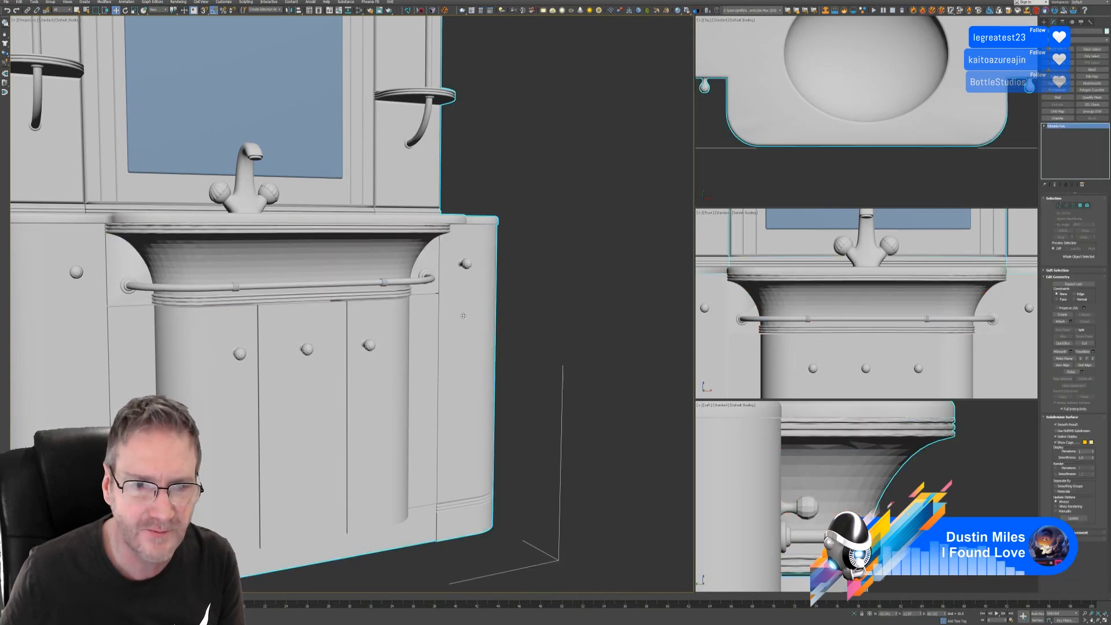
# Step: Turn on Vertex Channel Display in the cabinet's object properties to show its vertex colours
pyautogui.rightClick(463, 315)
pyautogui.click(483, 353)
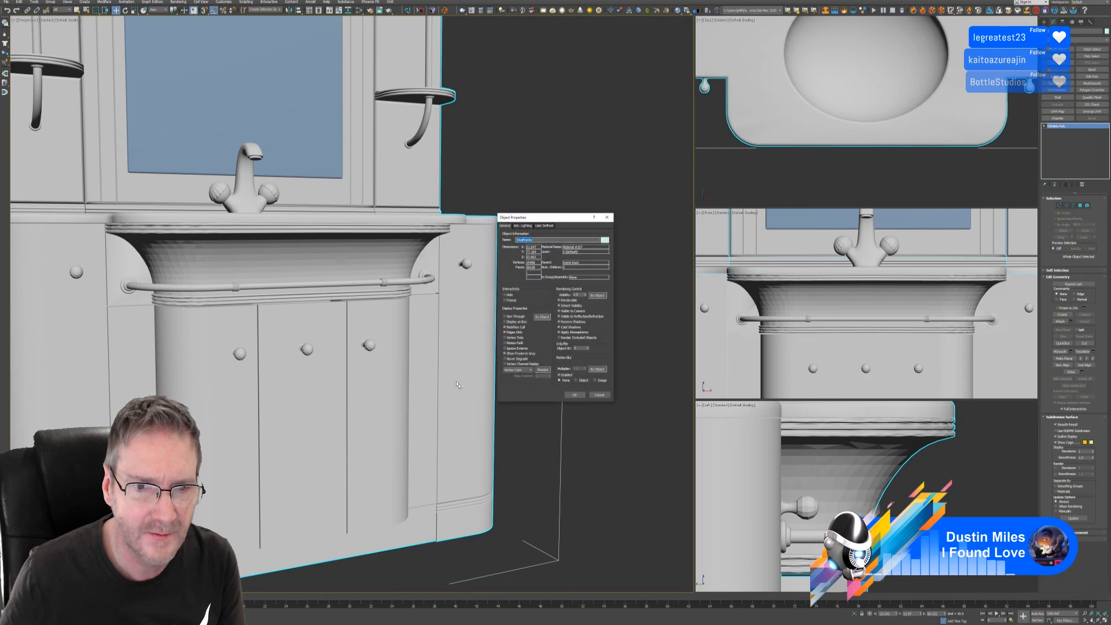
pyautogui.click(509, 364)
pyautogui.click(575, 395)
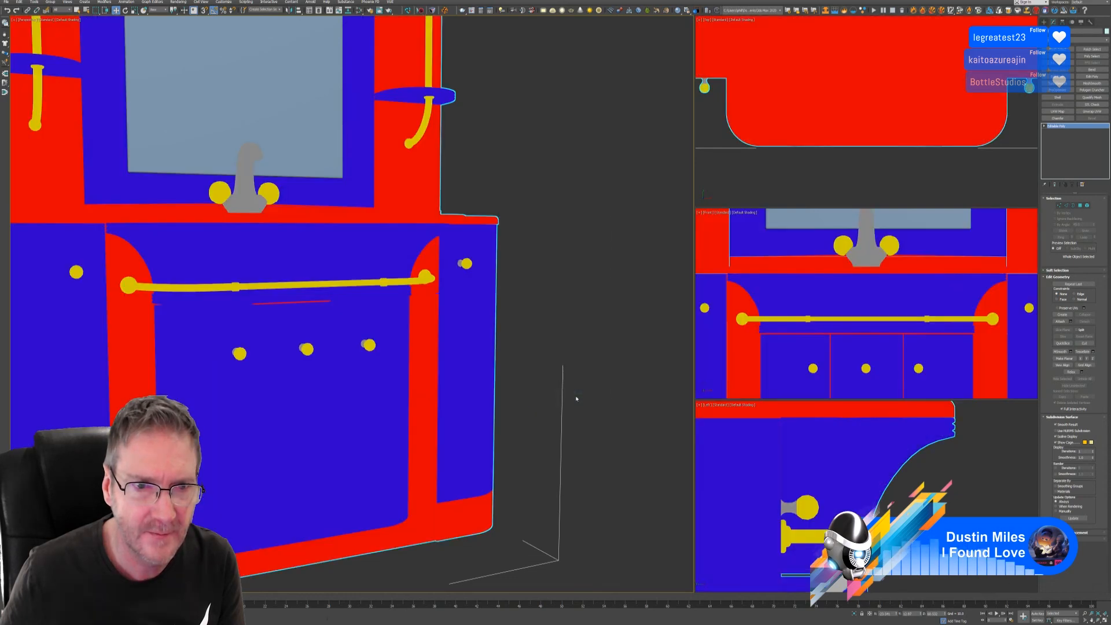
# Step: Export the selected cabinet as FBX, overwriting Small_Vanity.fbx
pyautogui.press('z')
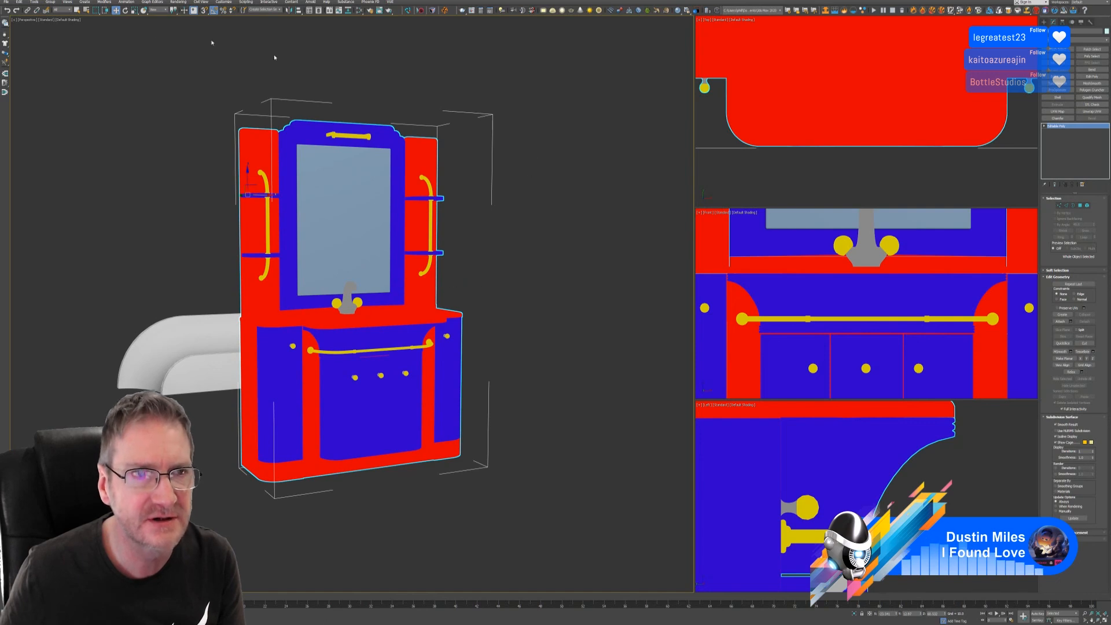
pyautogui.click(5, 2)
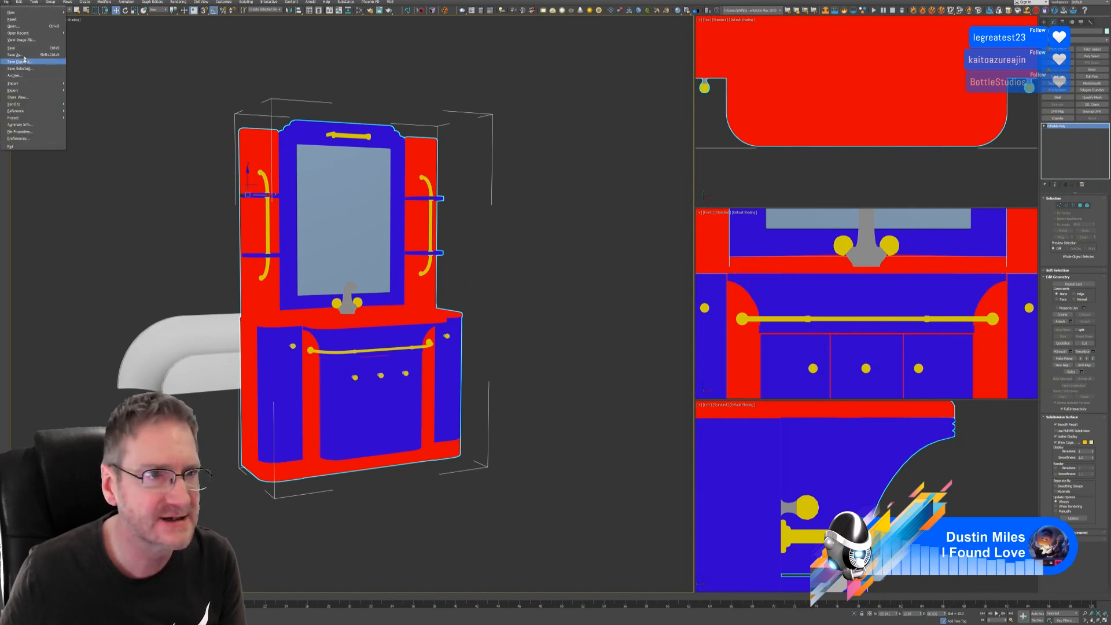
pyautogui.click(87, 97)
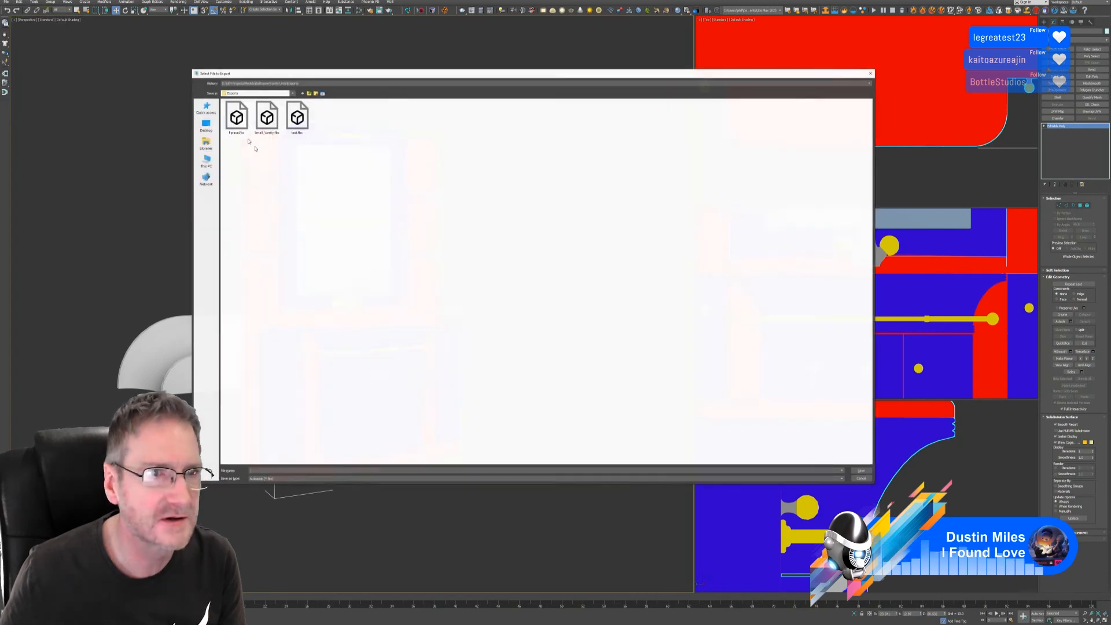
pyautogui.click(269, 122)
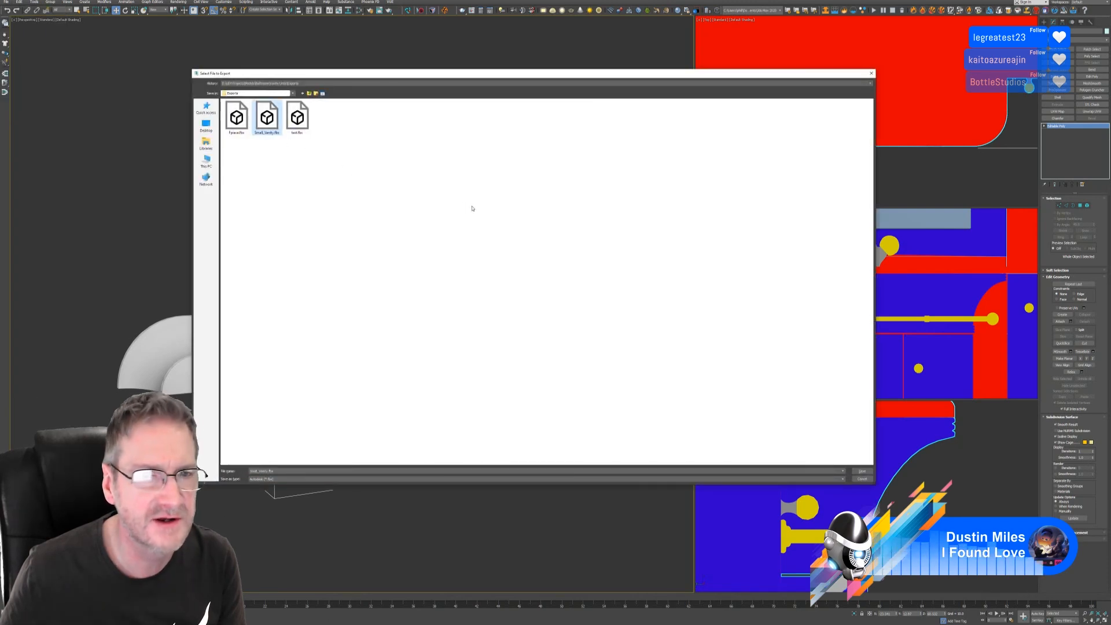
pyautogui.press('Return')
pyautogui.click(587, 321)
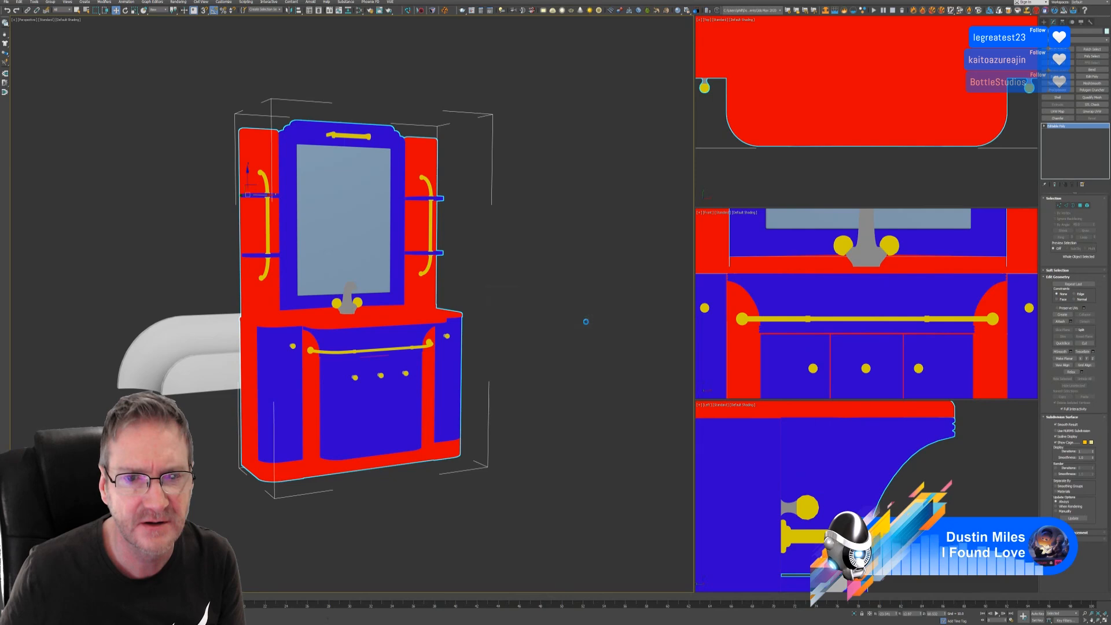
pyautogui.click(667, 390)
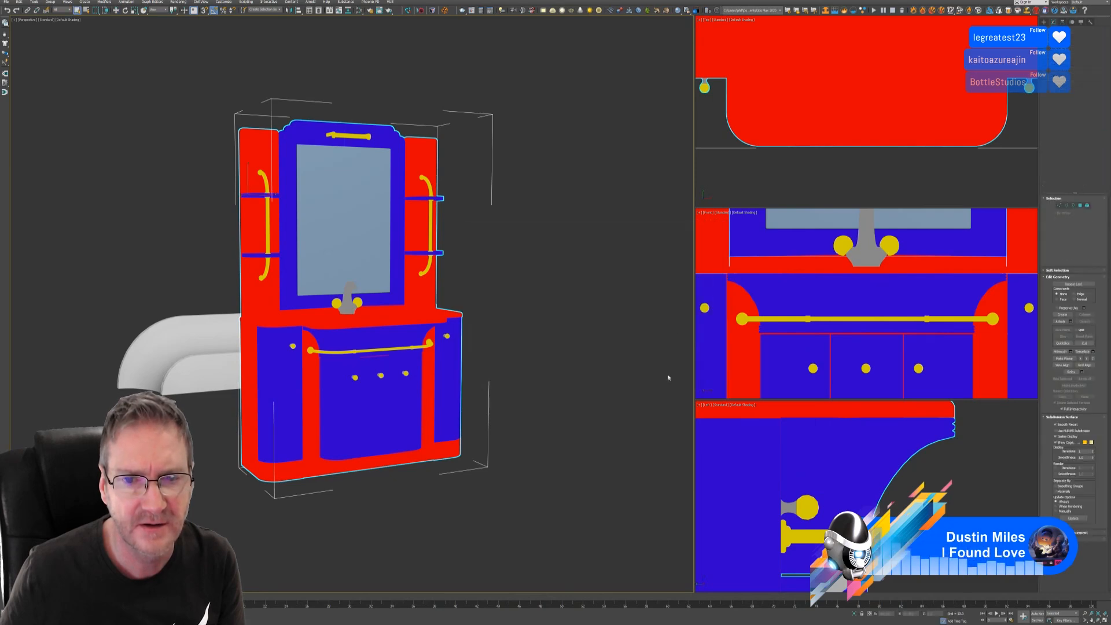
# Step: Switch to Substance Painter and create a new project from Small_Vanity.fbx with a new document resolution, discarding the open project's changes
pyautogui.press('super+d')
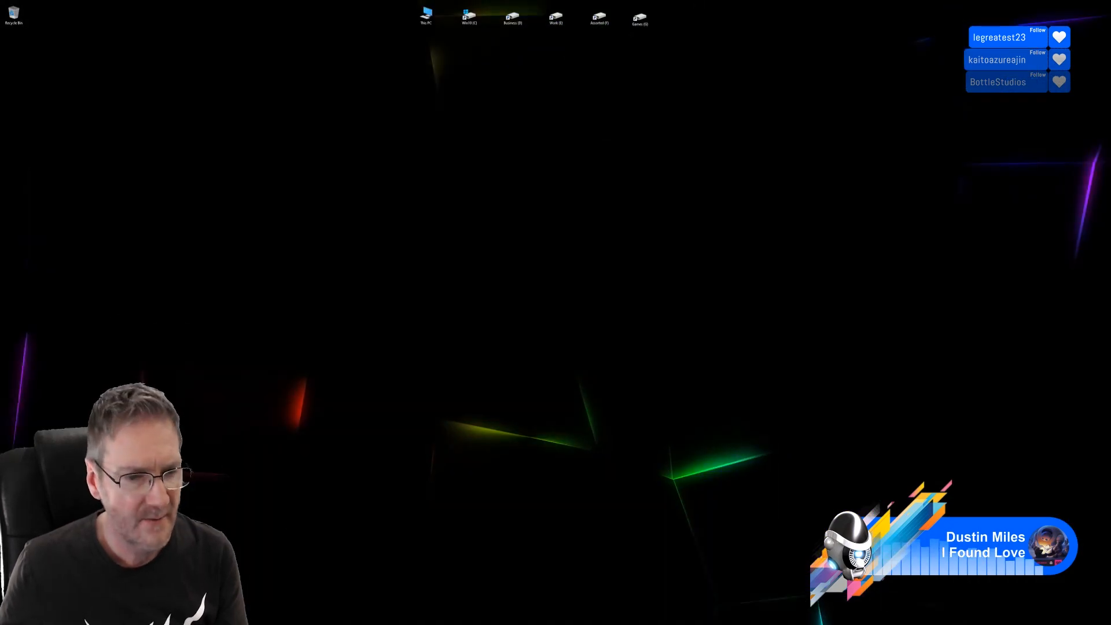
pyautogui.hotkey('alt', 'Tab')
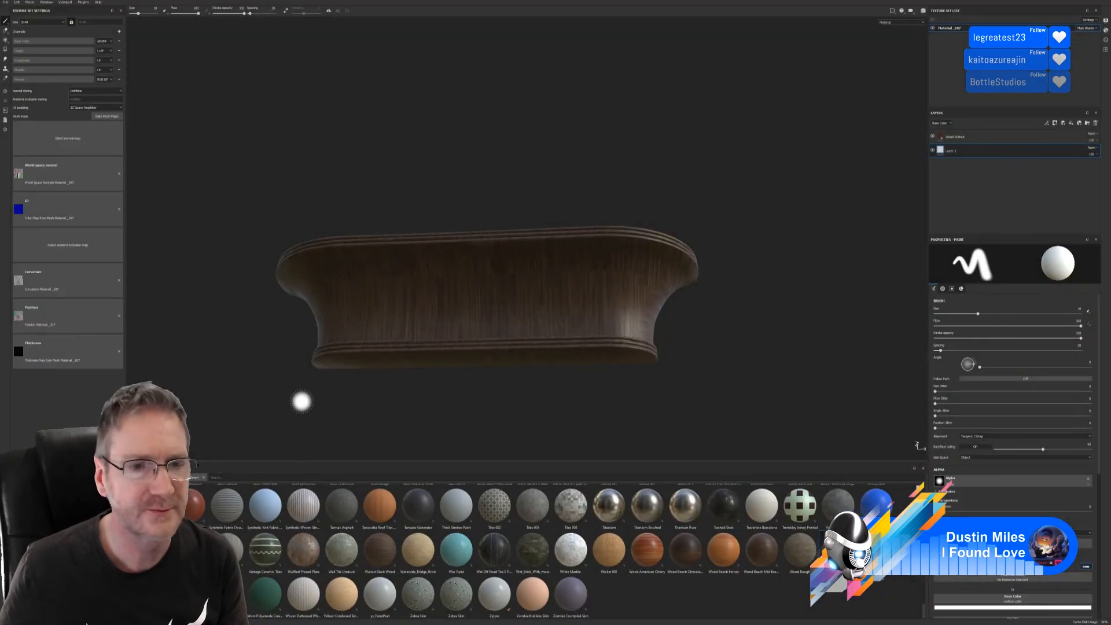
pyautogui.click(5, 1)
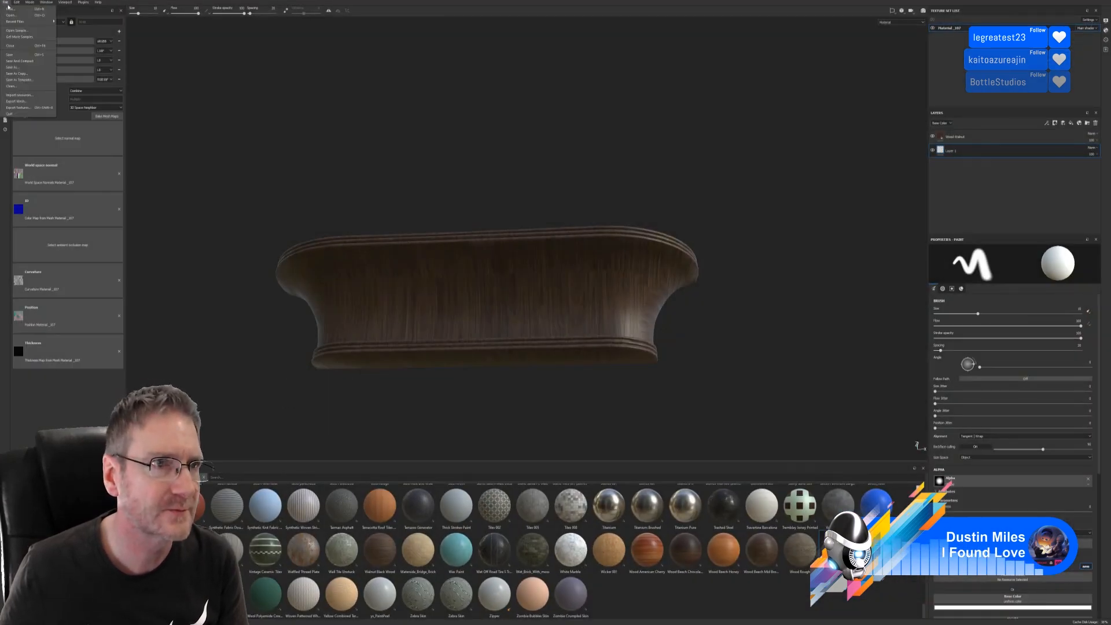
pyautogui.click(17, 11)
pyautogui.click(612, 253)
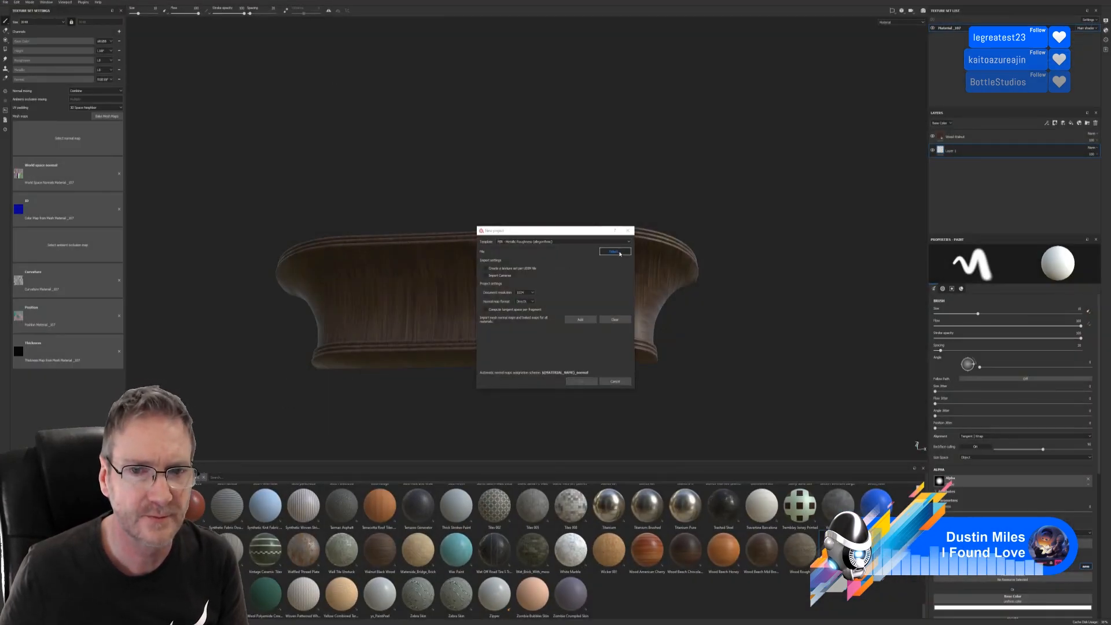
pyautogui.doubleClick(632, 264)
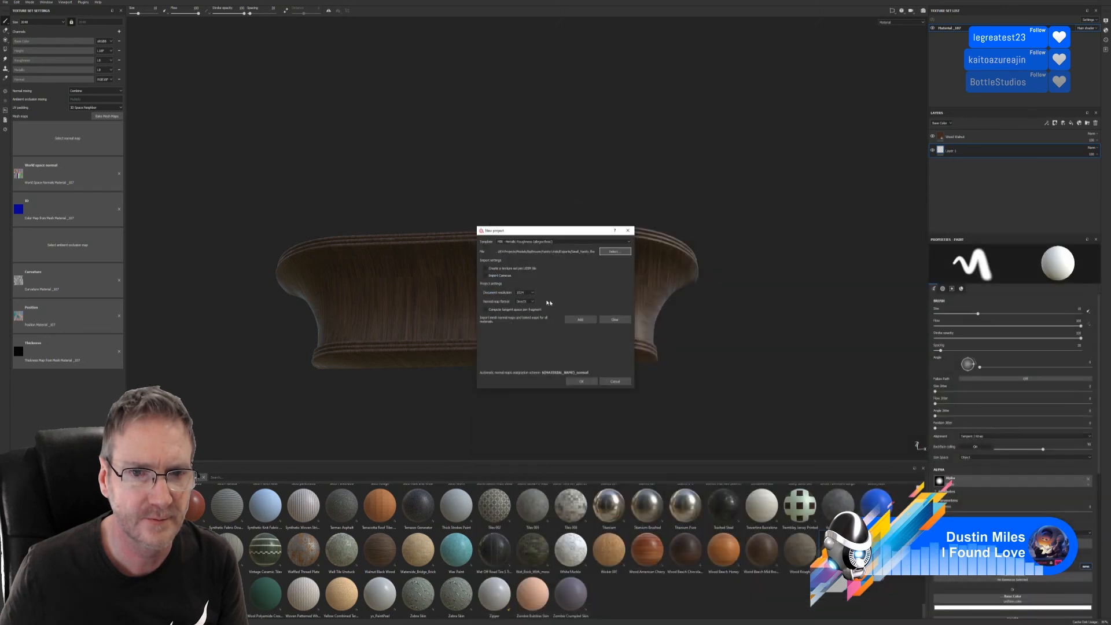
pyautogui.click(523, 294)
pyautogui.click(519, 313)
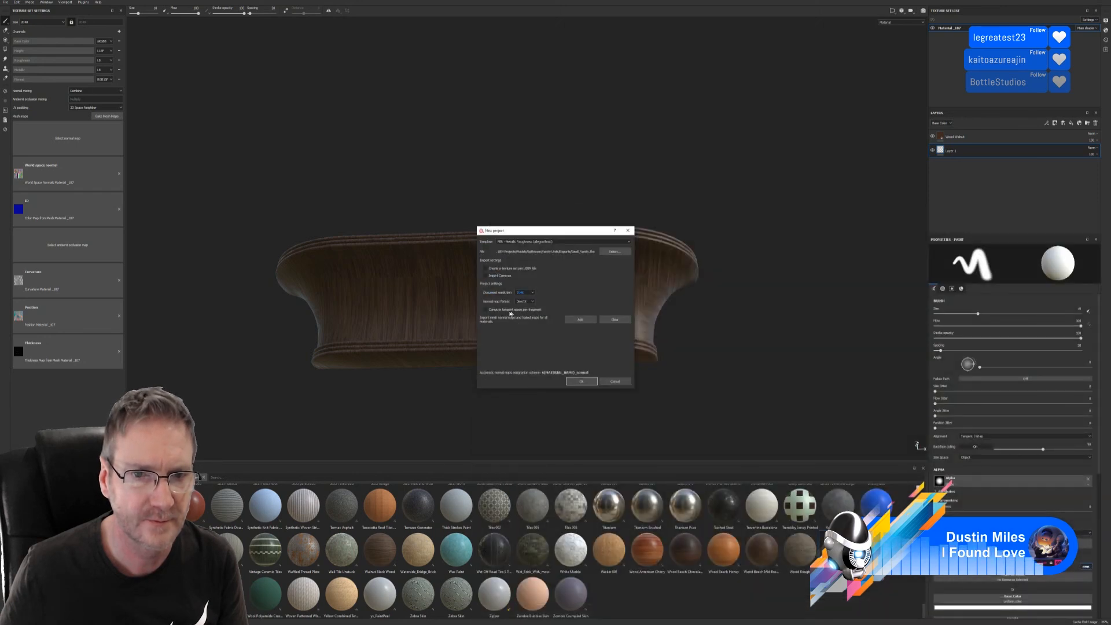
pyautogui.click(589, 382)
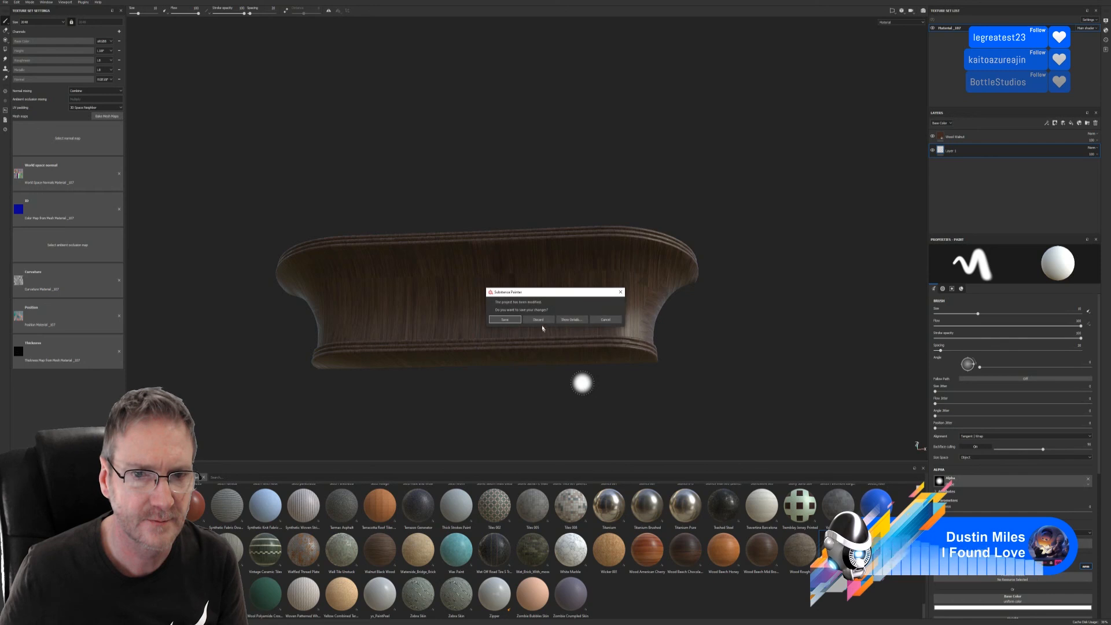
# Step: Change the bake output size, bake all the vanity's mesh maps, and remove the ambient occlusion and normal maps from the texture set
pyautogui.click(107, 117)
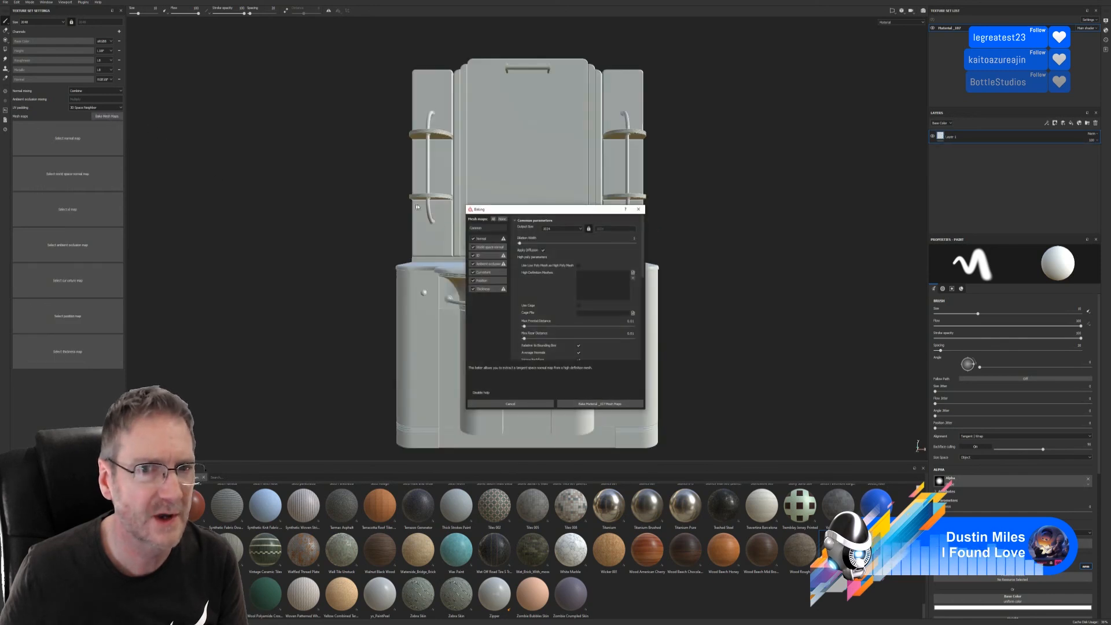
pyautogui.click(571, 229)
pyautogui.click(576, 257)
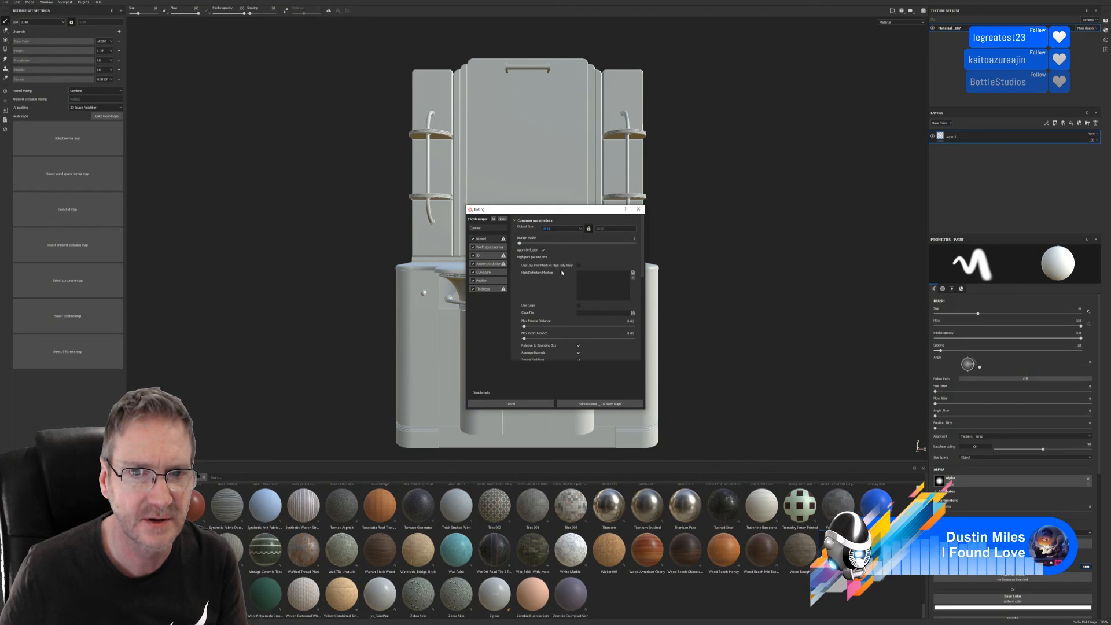
pyautogui.click(600, 404)
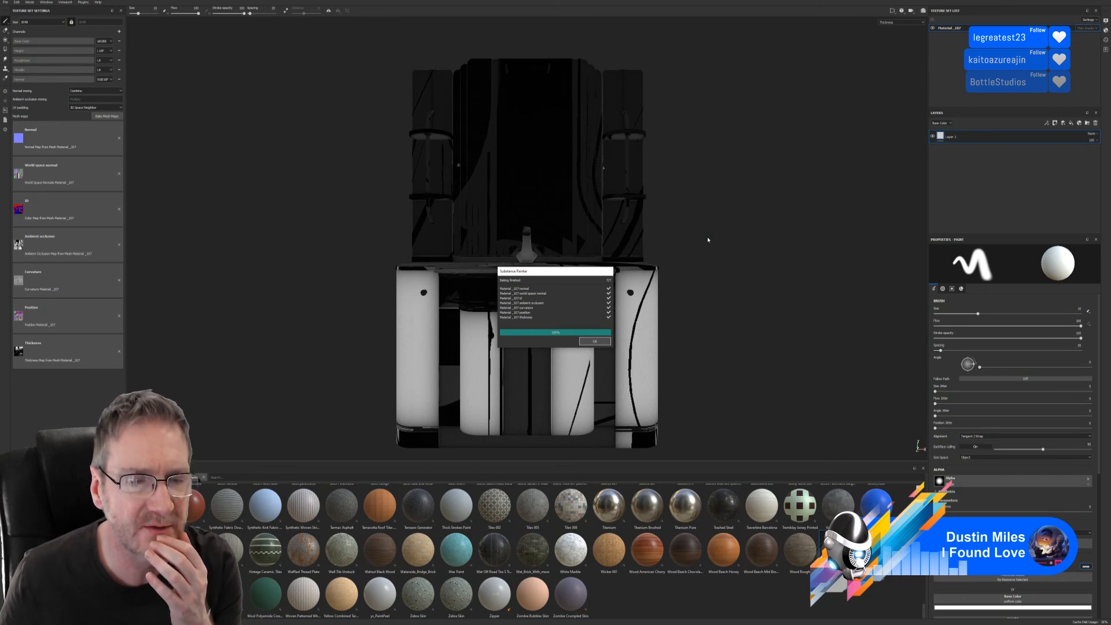
pyautogui.click(595, 341)
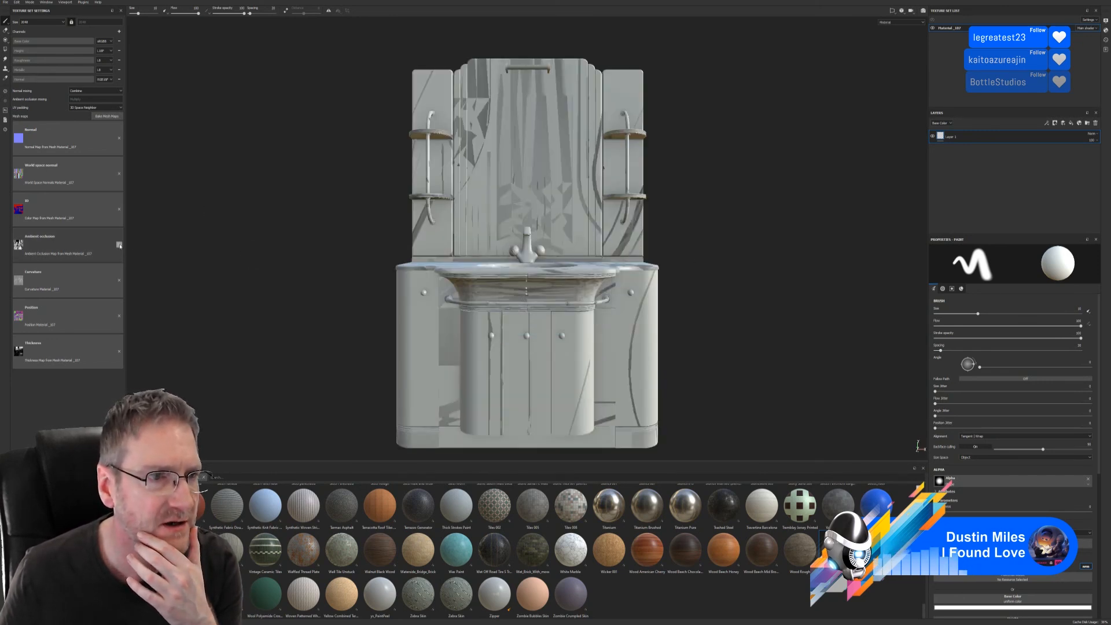
pyautogui.click(120, 245)
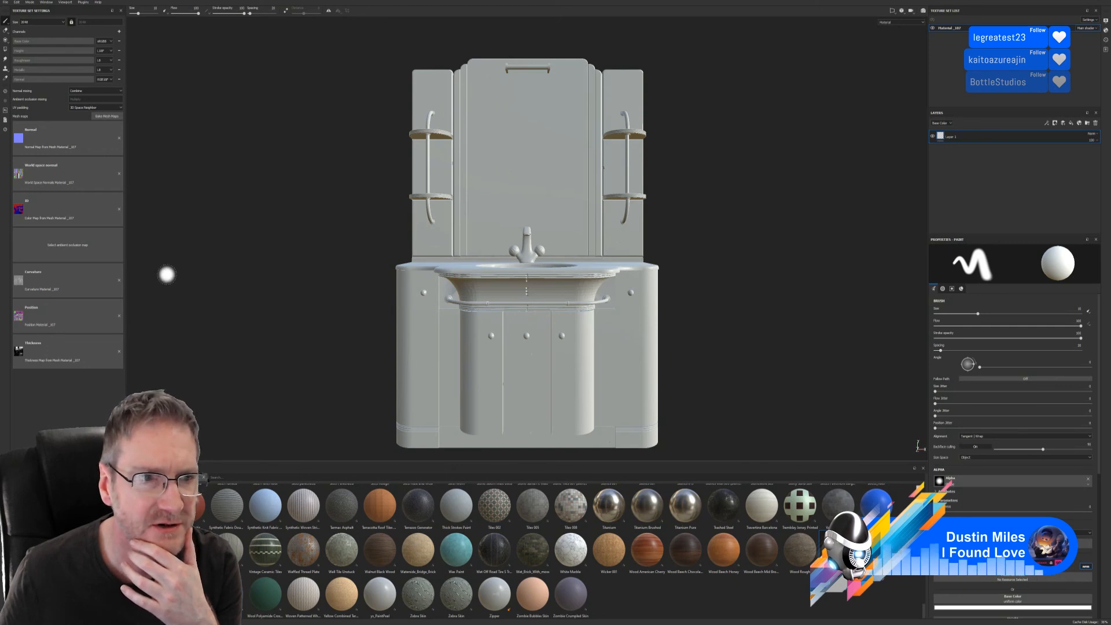
pyautogui.click(119, 138)
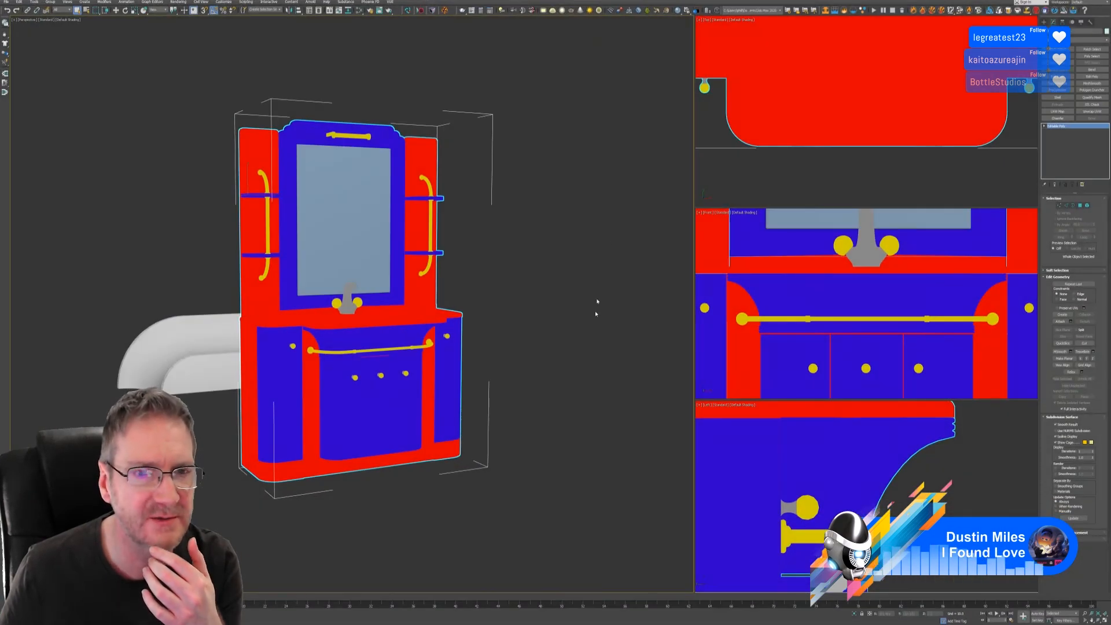
# Step: Switch to 3ds Max, add an Unwrap UVW modifier to the cabinet, and pack all its UV shells together in the UV editor
pyautogui.click(1092, 111)
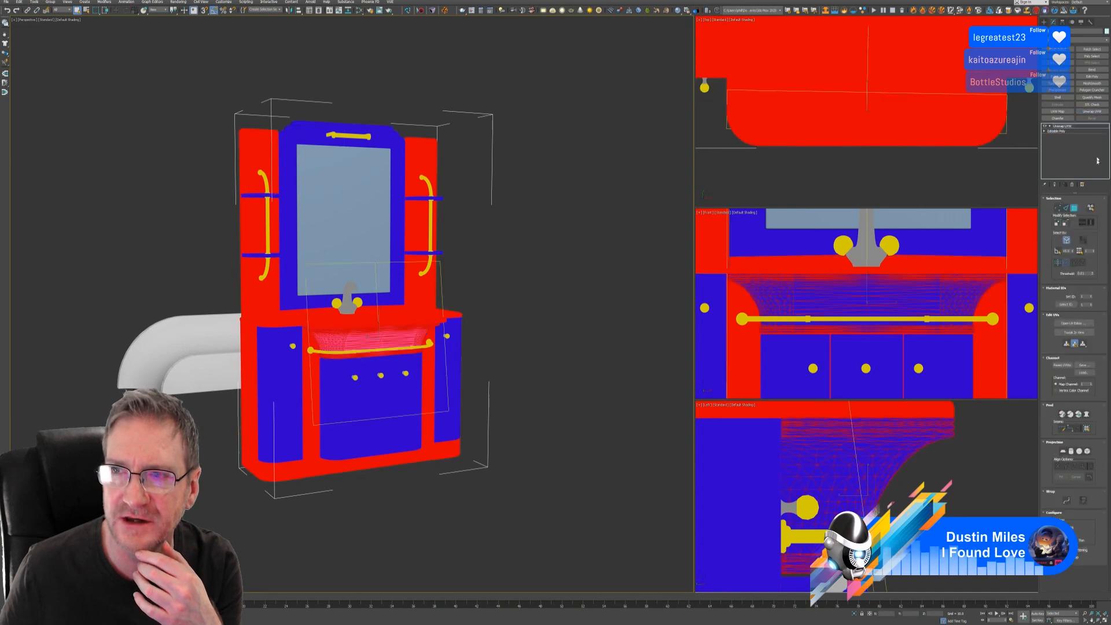
pyautogui.click(1074, 323)
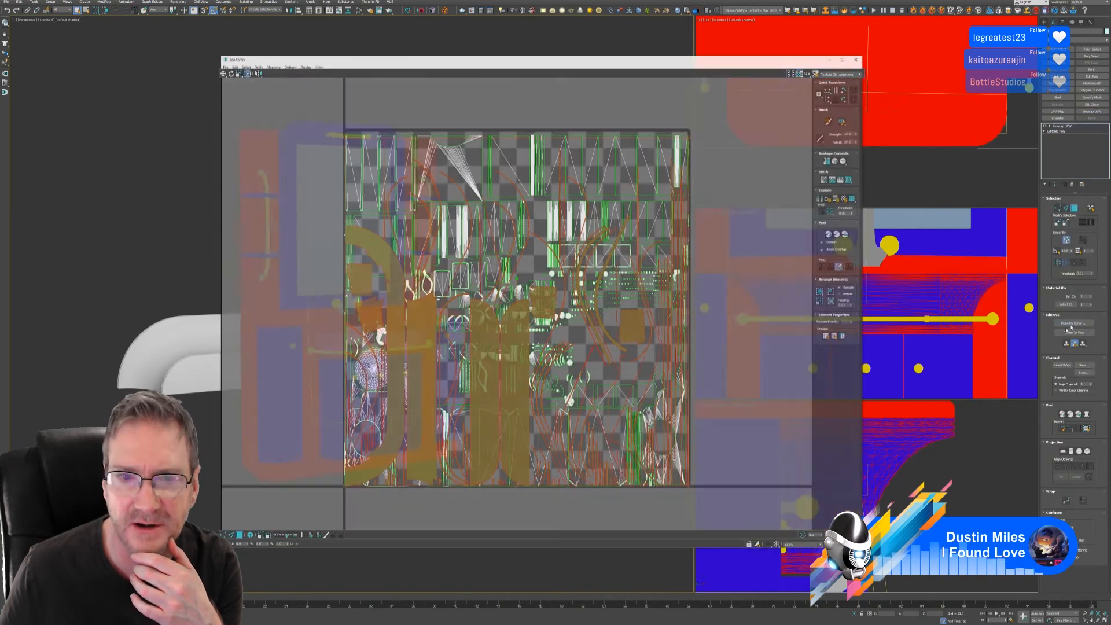
pyautogui.scroll(-3, 753, 329)
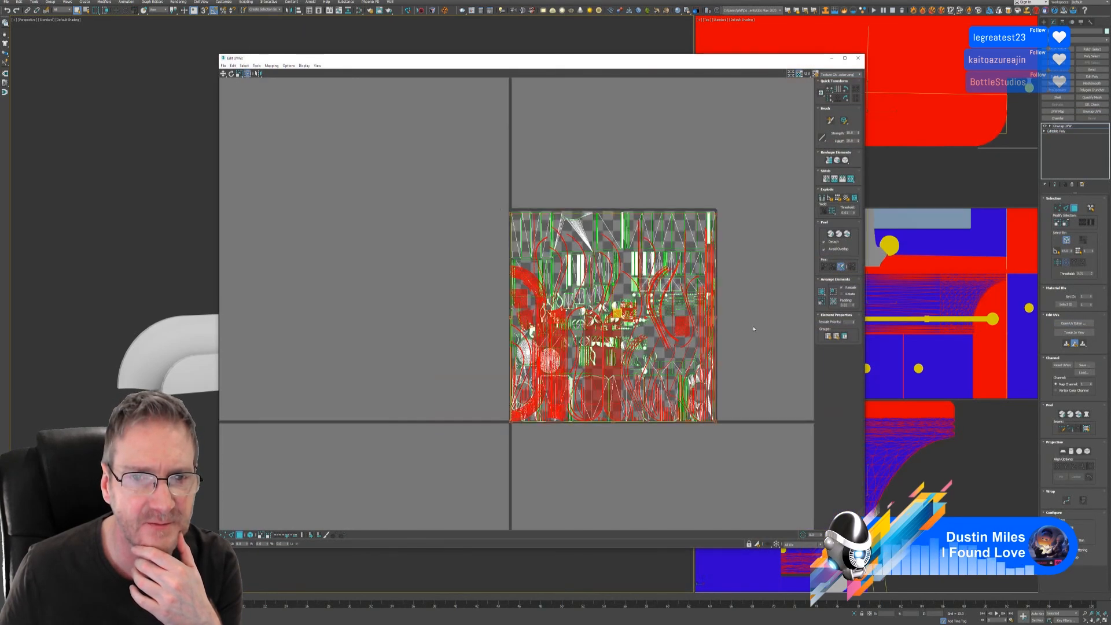
pyautogui.moveTo(482, 190); pyautogui.dragTo(732, 474)
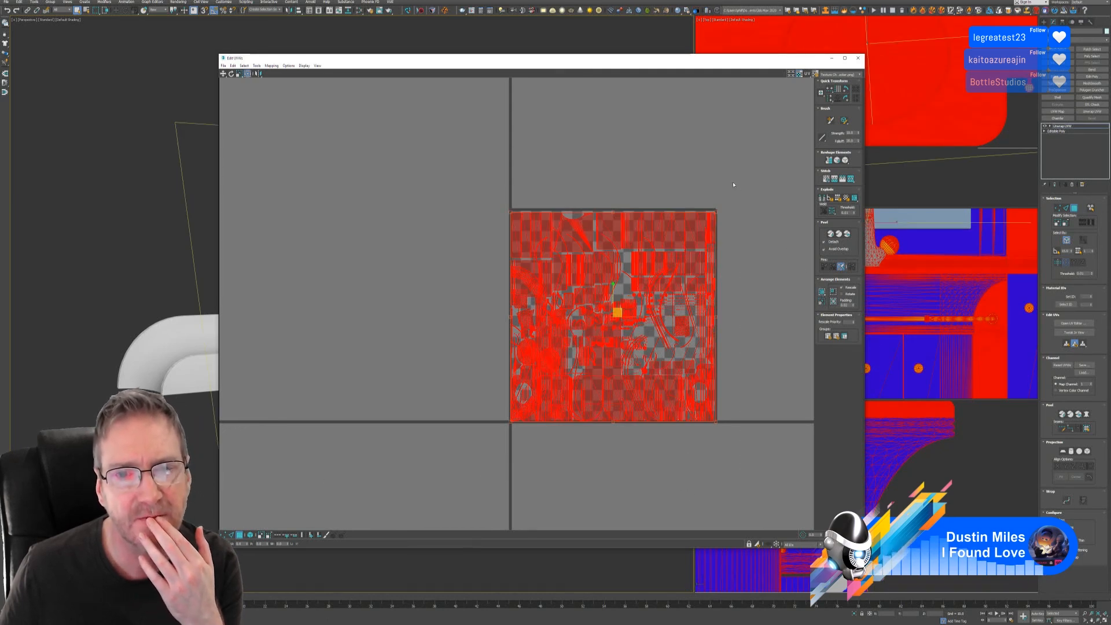
pyautogui.hotkey('ctrl', 'shift', 'p')
pyautogui.click(725, 165)
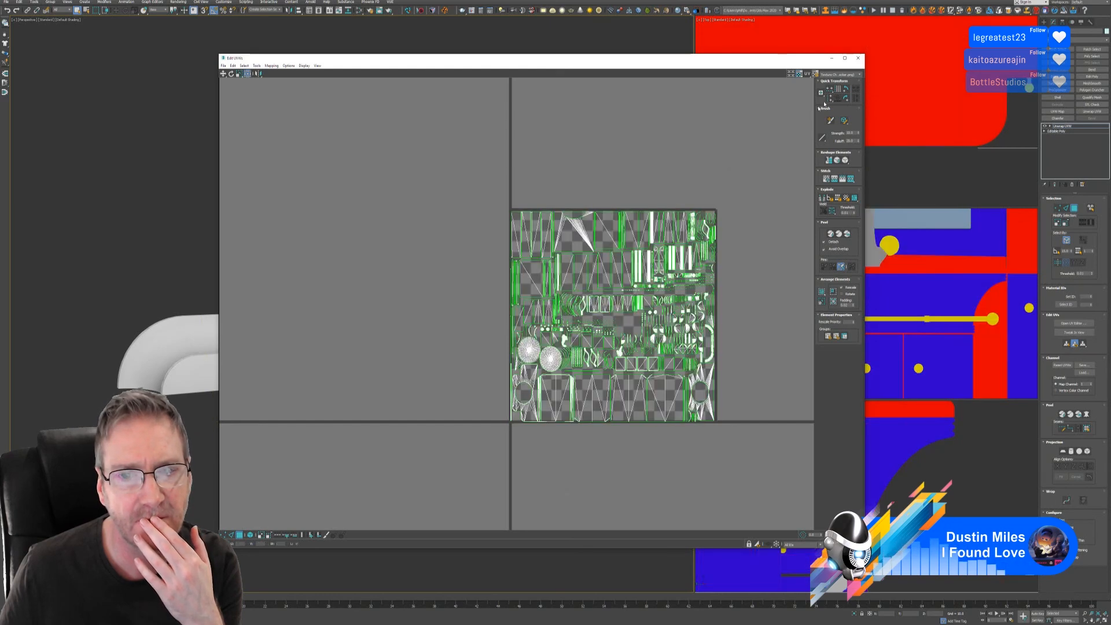
pyautogui.click(858, 58)
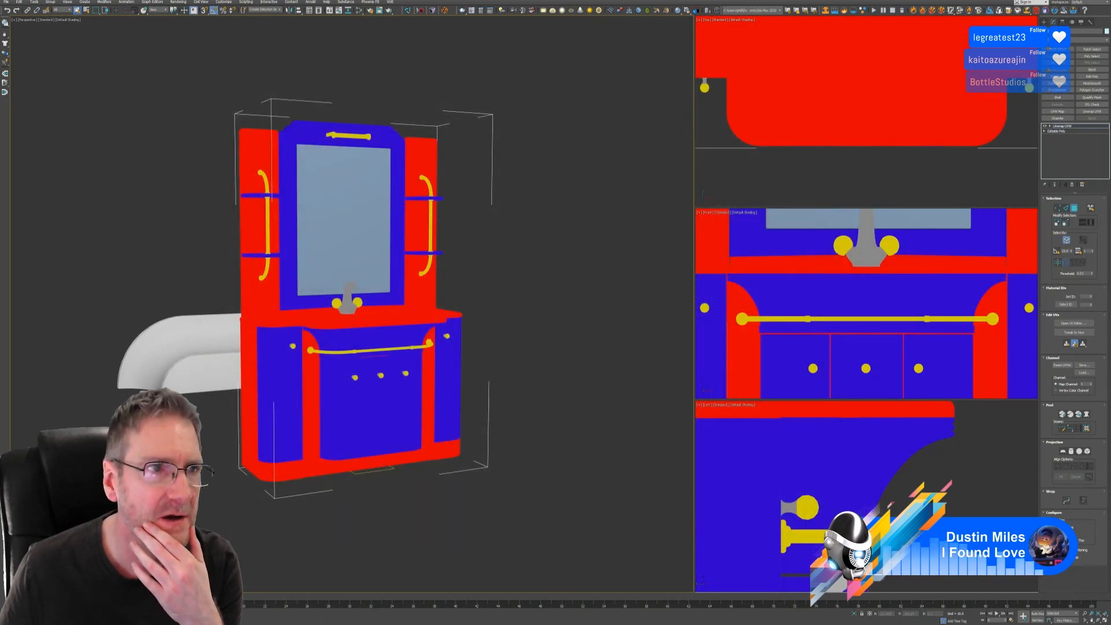
# Step: Export the repacked cabinet selection as FBX, overwriting Small_Vanity.fbx
pyautogui.click(10, 3)
pyautogui.moveTo(26, 90)
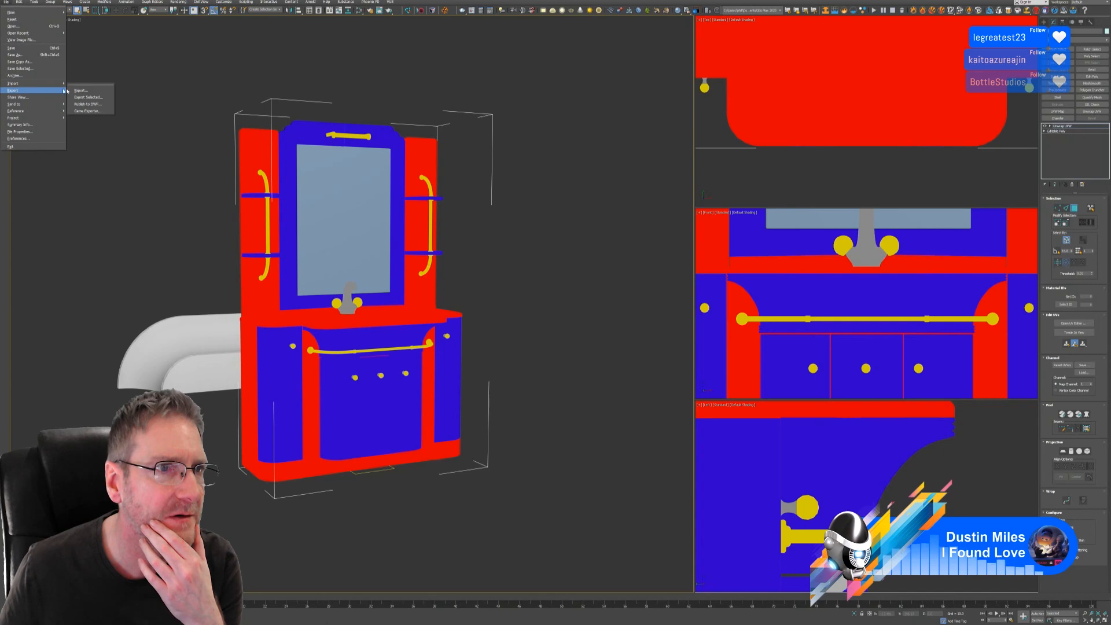
pyautogui.click(90, 98)
pyautogui.click(266, 119)
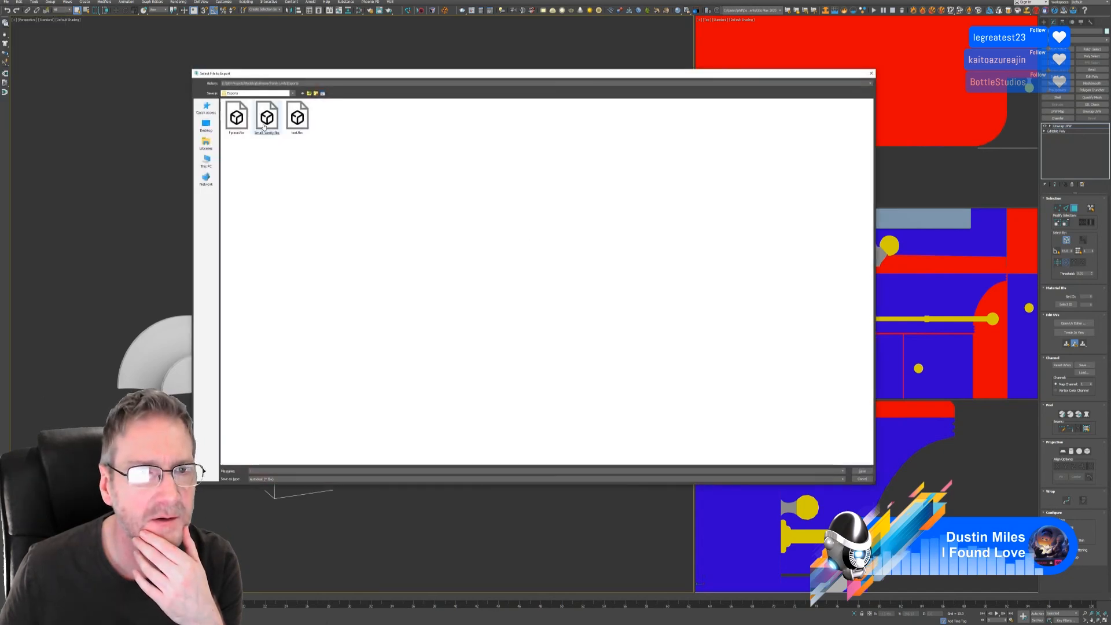
pyautogui.press('Return')
pyautogui.click(589, 318)
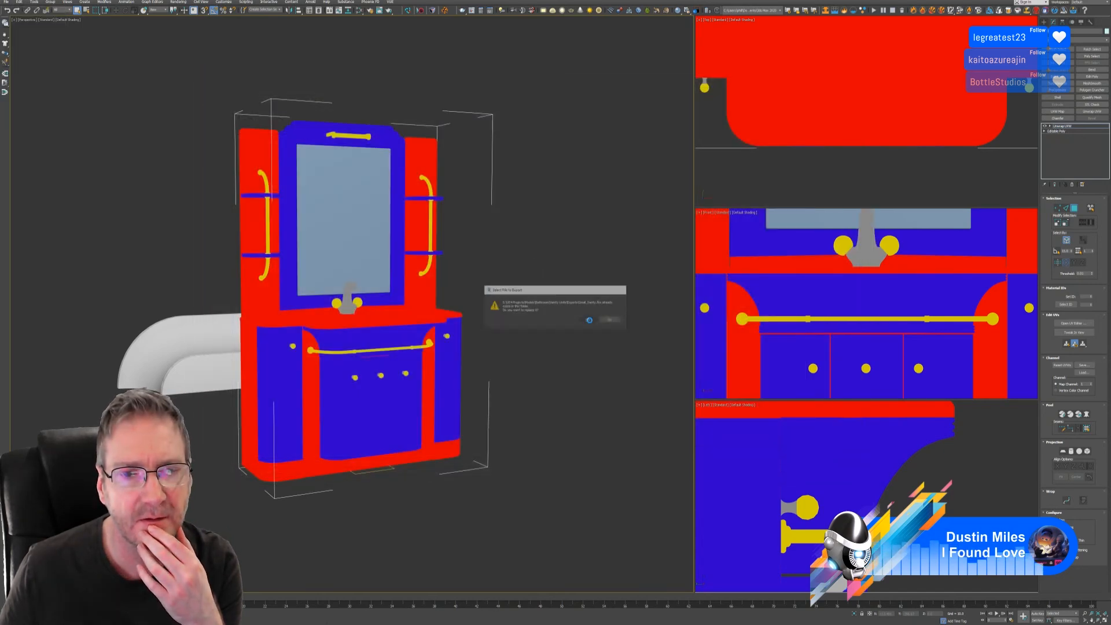
pyautogui.click(666, 389)
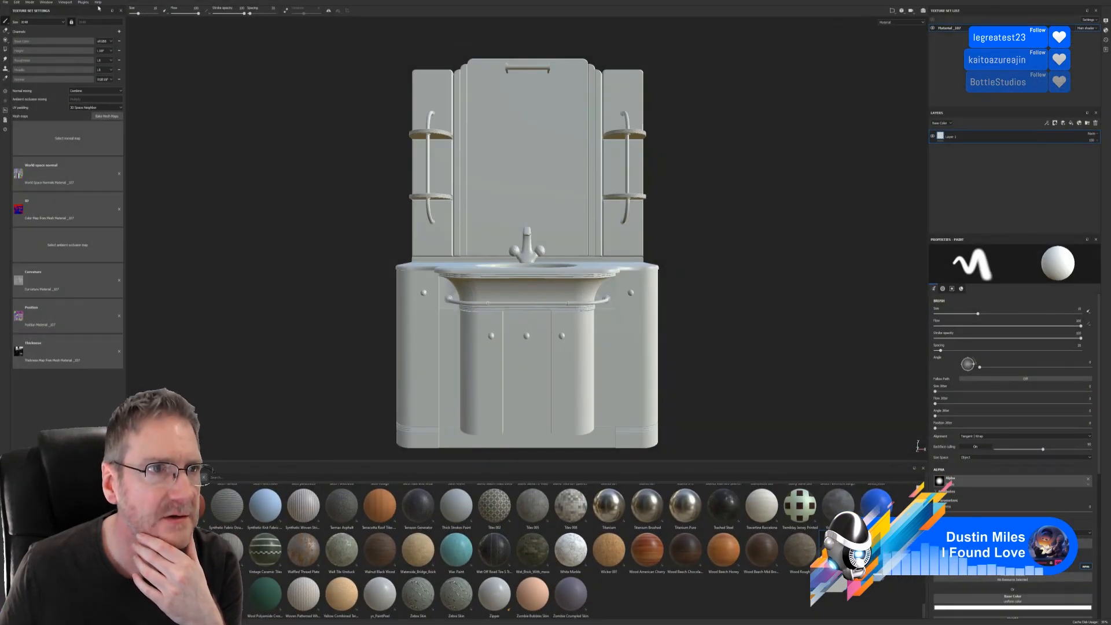
# Step: Return to Substance Painter and reload the updated Small_Vanity.fbx mesh through the project configuration
pyautogui.click(18, 4)
pyautogui.click(32, 25)
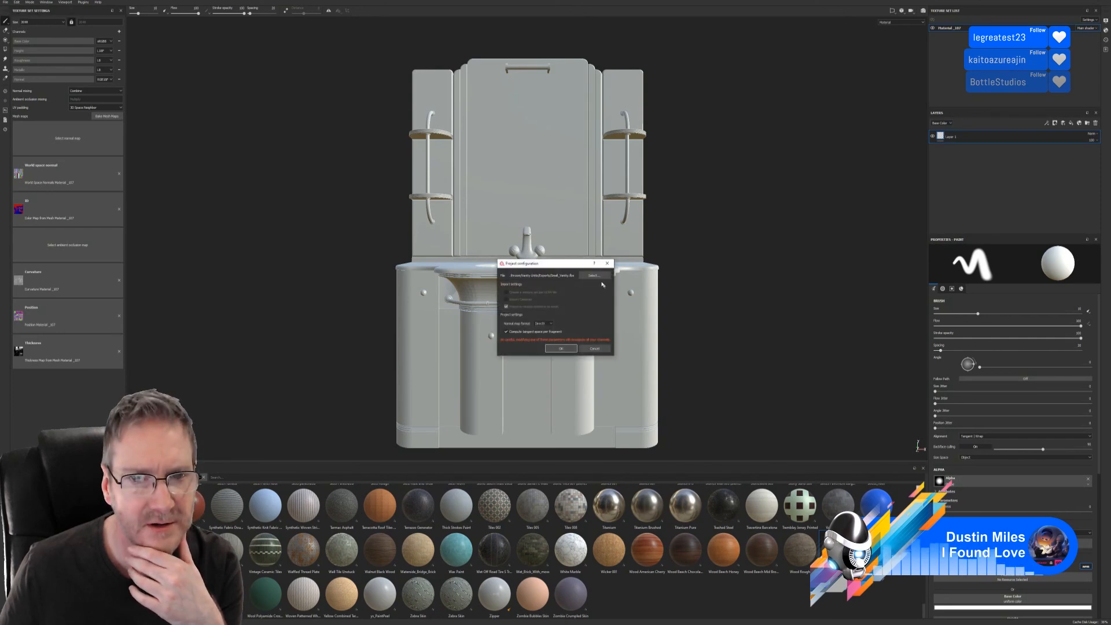
pyautogui.click(597, 276)
pyautogui.moveTo(617, 213); pyautogui.dragTo(456, 125)
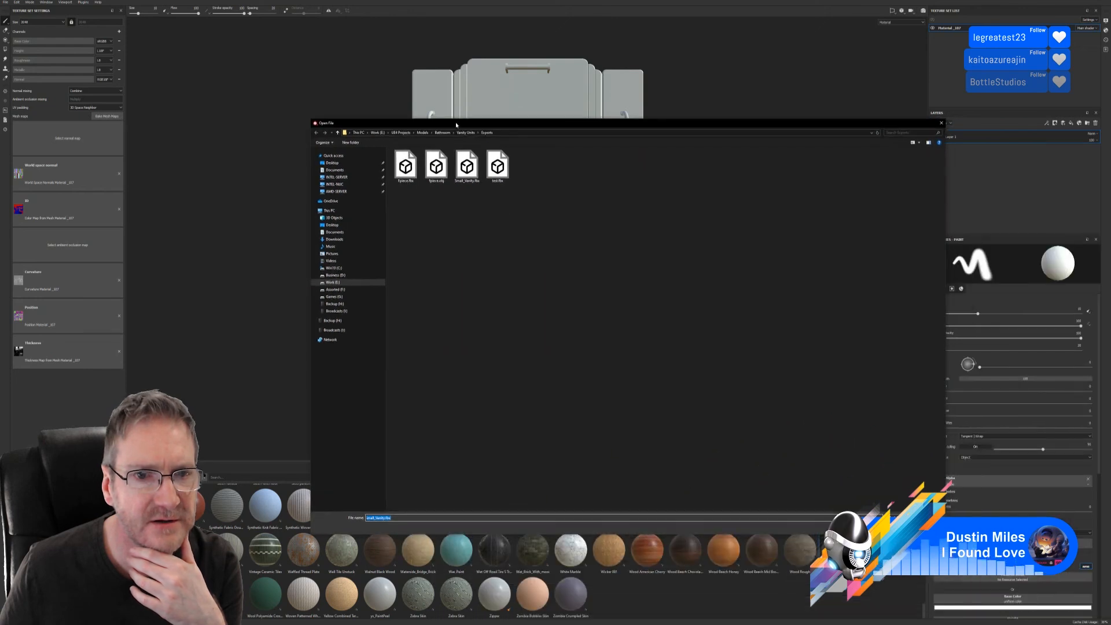
pyautogui.doubleClick(461, 171)
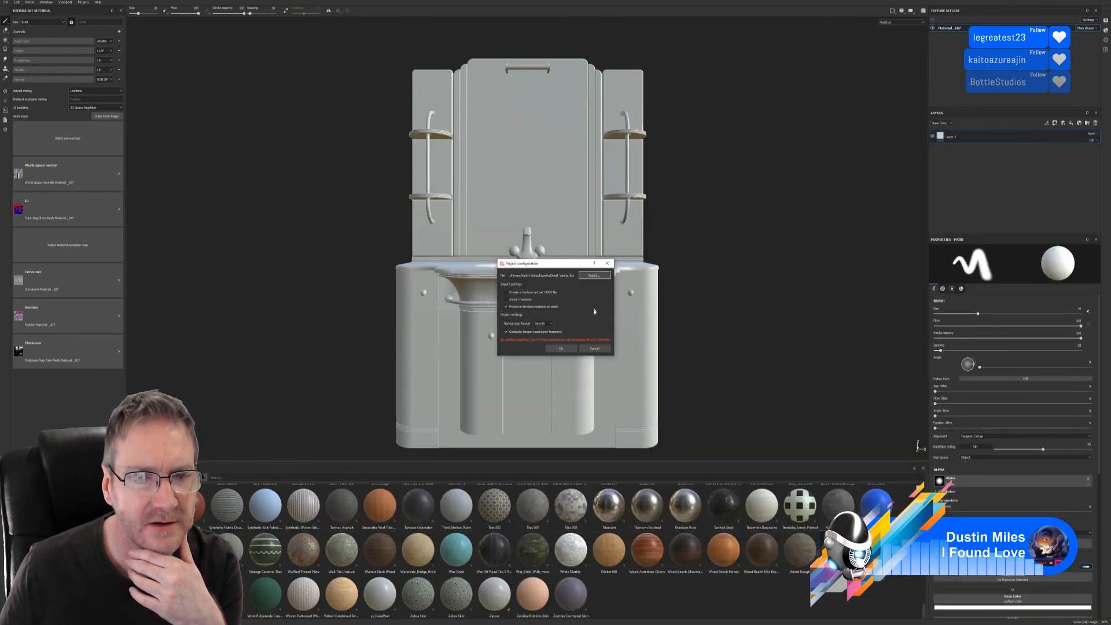
pyautogui.click(560, 349)
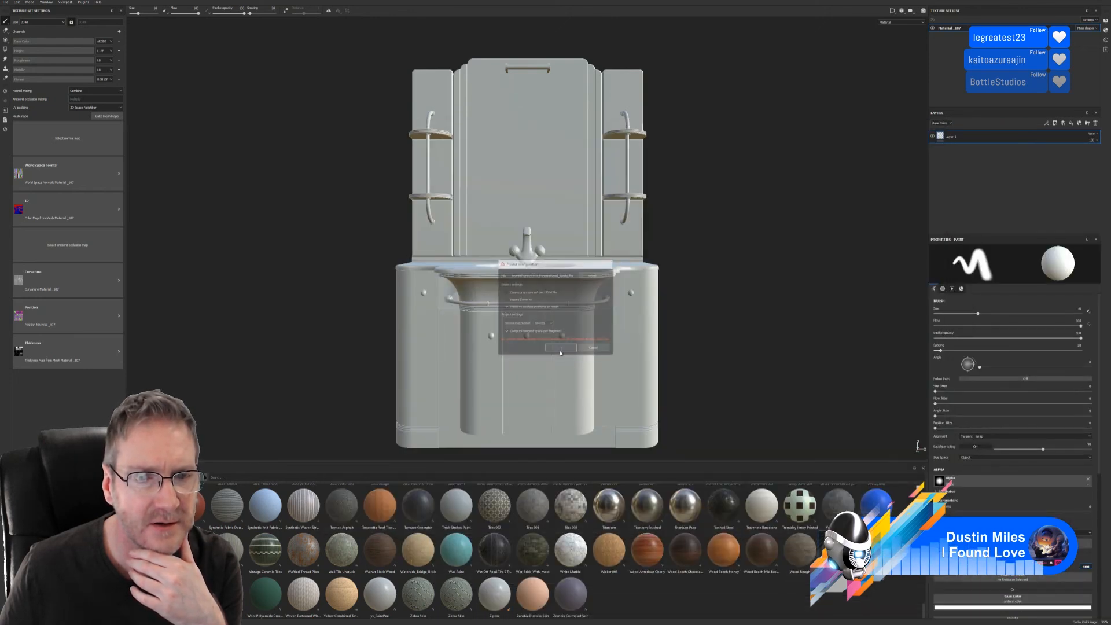
# Step: Rebake the mesh maps for the reloaded vanity and clear its ambient occlusion and normal maps
pyautogui.click(104, 117)
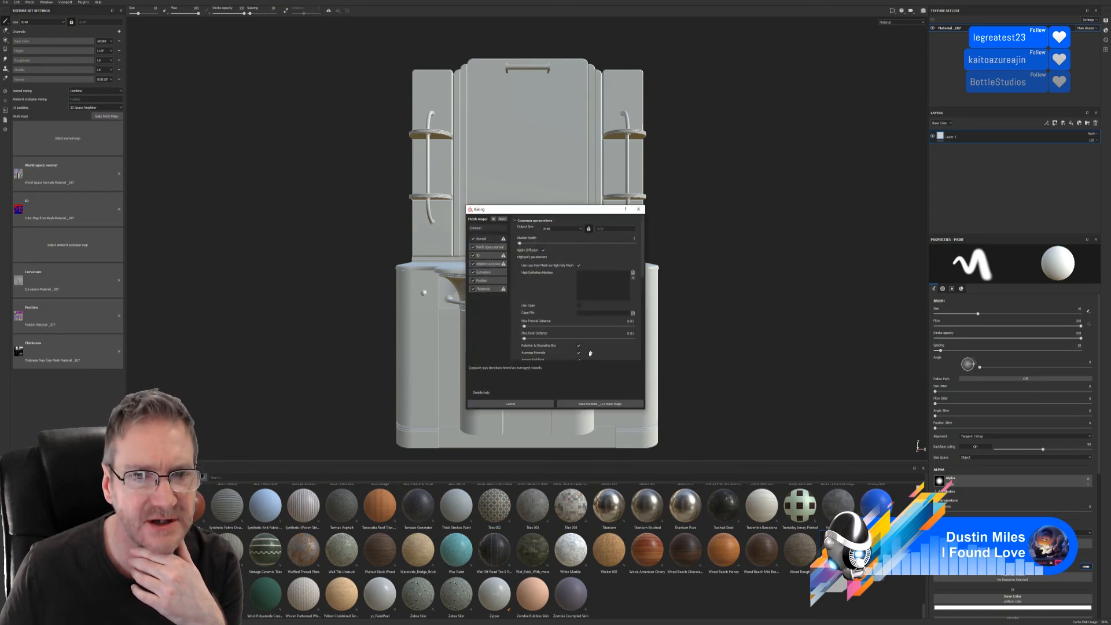
pyautogui.click(590, 403)
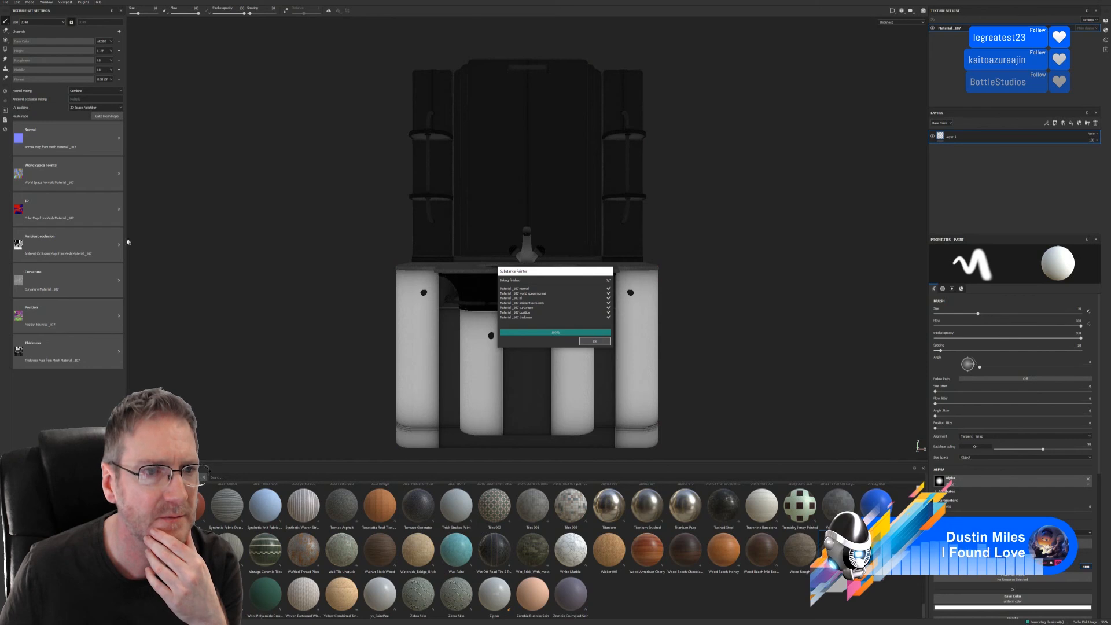
pyautogui.click(592, 341)
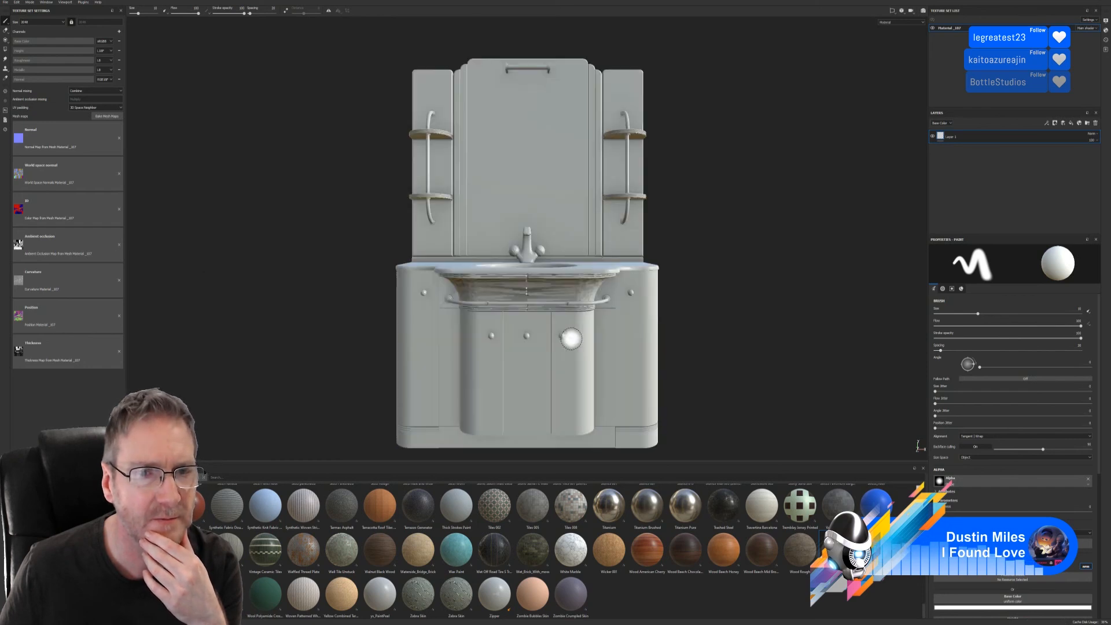
pyautogui.click(119, 244)
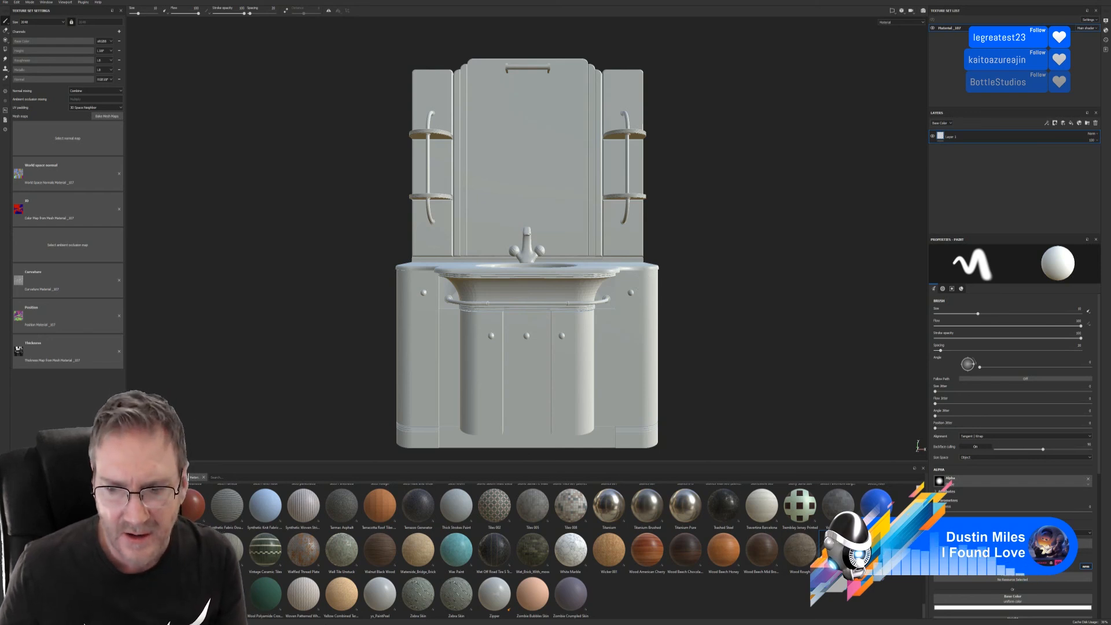
# Step: Apply the Wood Walnut material to the vanity and mask its layer with a colour selection picking the blue ID areas
pyautogui.moveTo(837, 550); pyautogui.dragTo(589, 375)
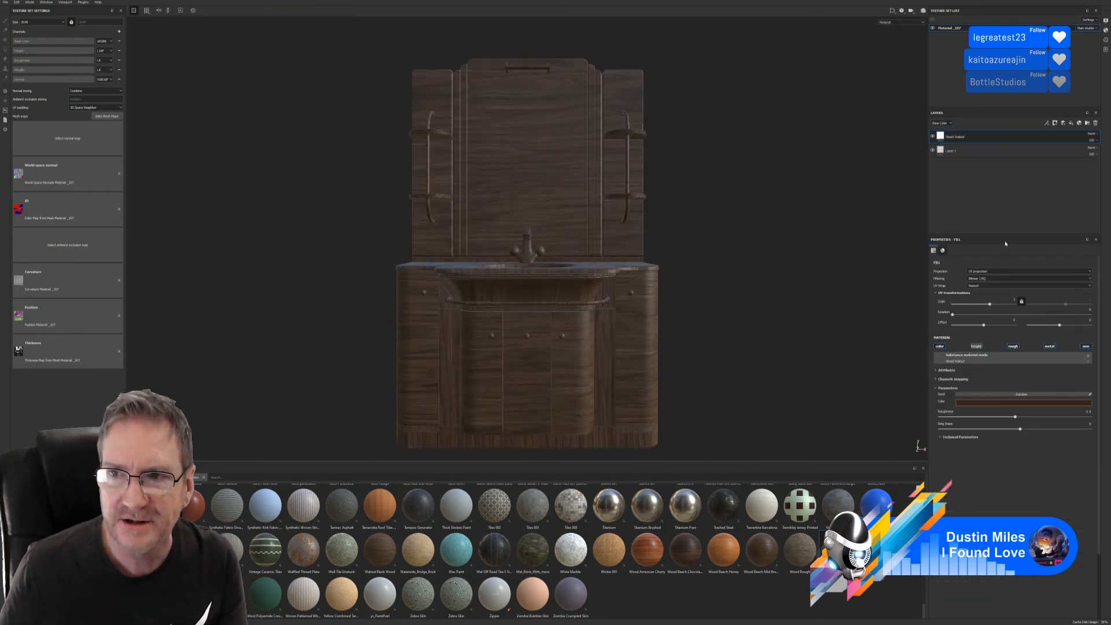
pyautogui.rightClick(974, 139)
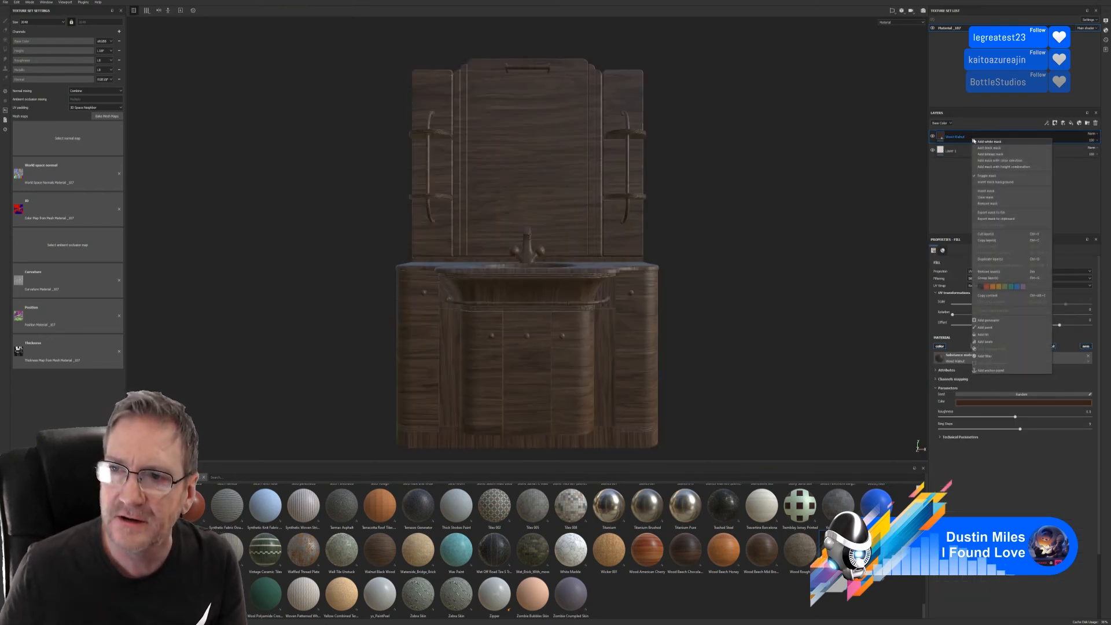
pyautogui.click(1003, 161)
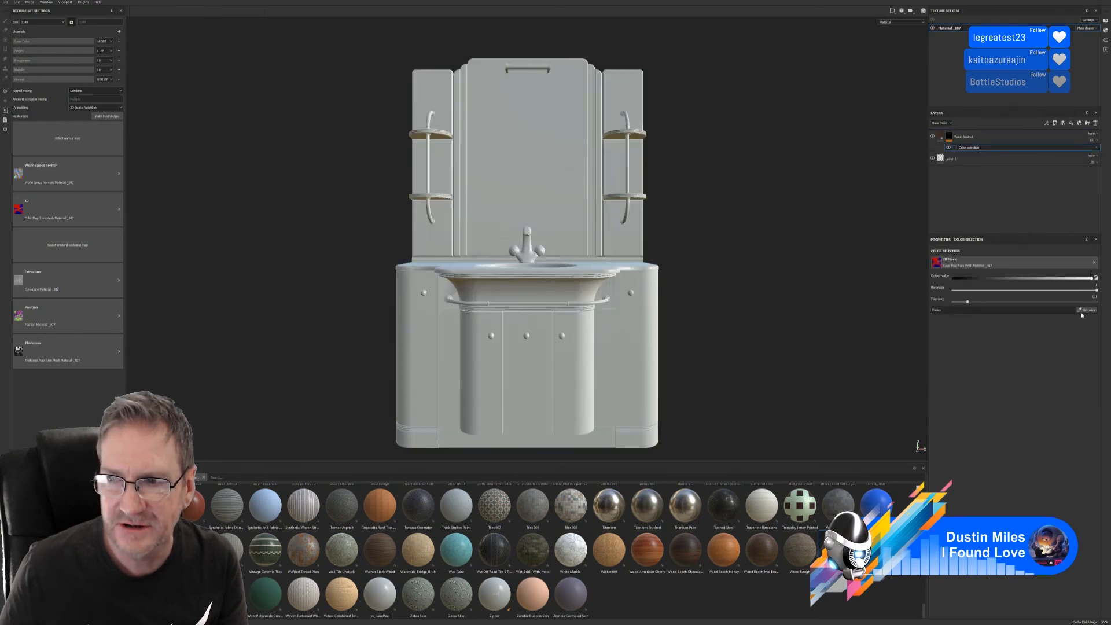
pyautogui.click(1086, 311)
pyautogui.click(576, 392)
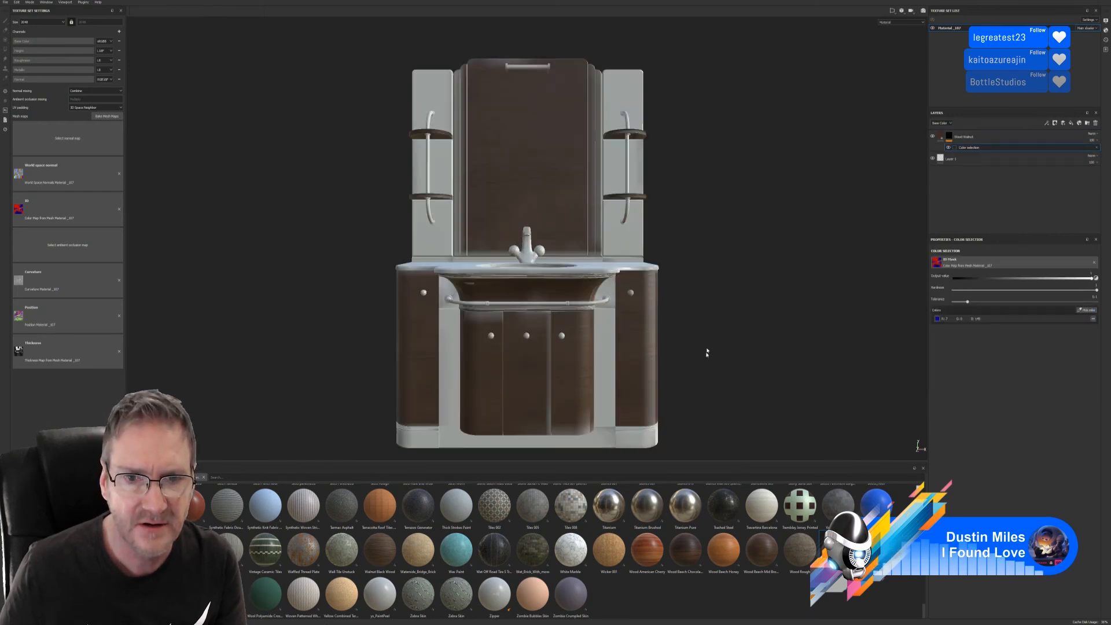
# Step: Inspect the walnut material's masked coverage on the vanity from several angles, closing in on the curved sink front and the trim around the towel rail
pyautogui.keyDown('alt'); pyautogui.moveTo(711, 287); pyautogui.dragTo(712, 347); pyautogui.keyUp('alt')
pyautogui.scroll(2, 516, 315)
pyautogui.scroll(3, 550, 323)
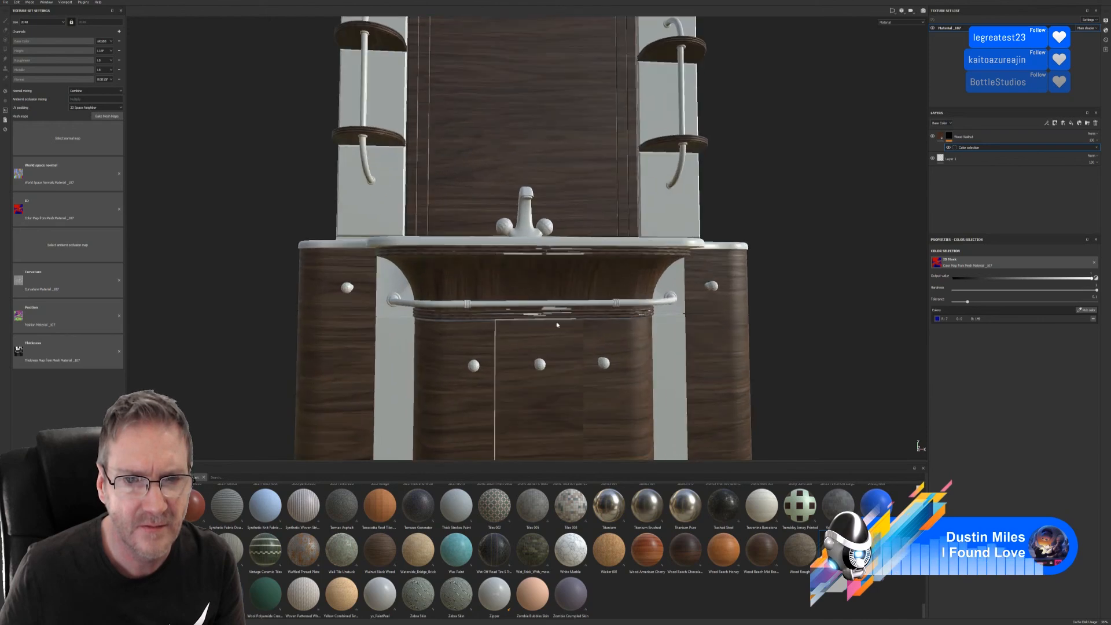
pyautogui.scroll(-4, 624, 330)
pyautogui.scroll(-2, 670, 310)
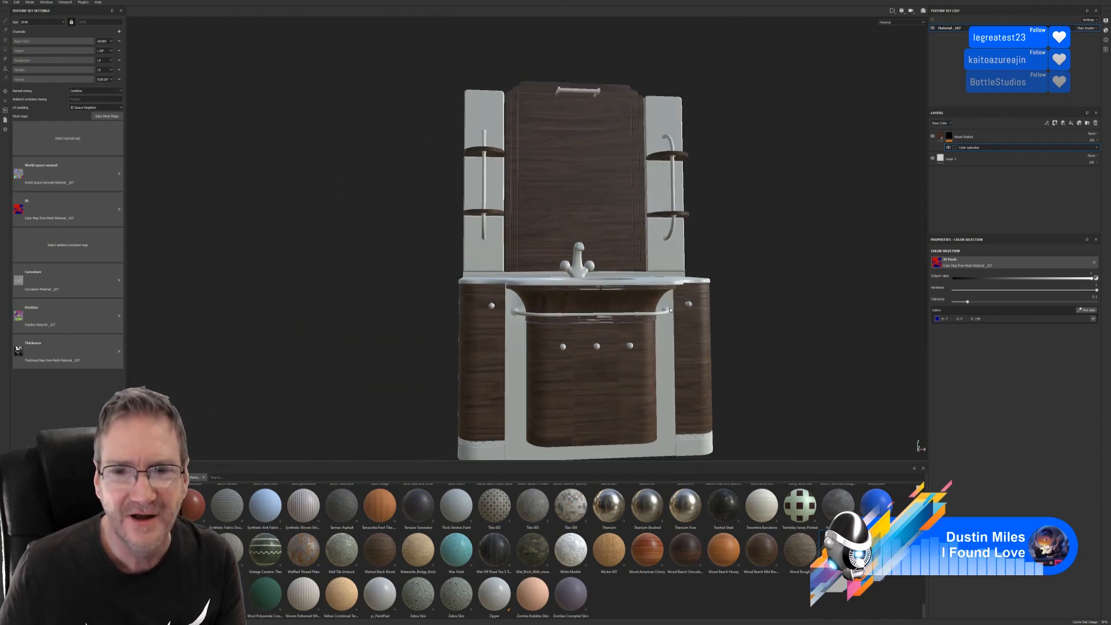
pyautogui.moveTo(742, 300)
pyautogui.keyDown('alt'); pyautogui.mouseDown()
pyautogui.moveTo(786, 300)
pyautogui.moveTo(697, 287)
pyautogui.moveTo(641, 236)
pyautogui.moveTo(722, 291)
pyautogui.mouseUp(); pyautogui.keyUp('alt')
pyautogui.scroll(5, 563, 273)
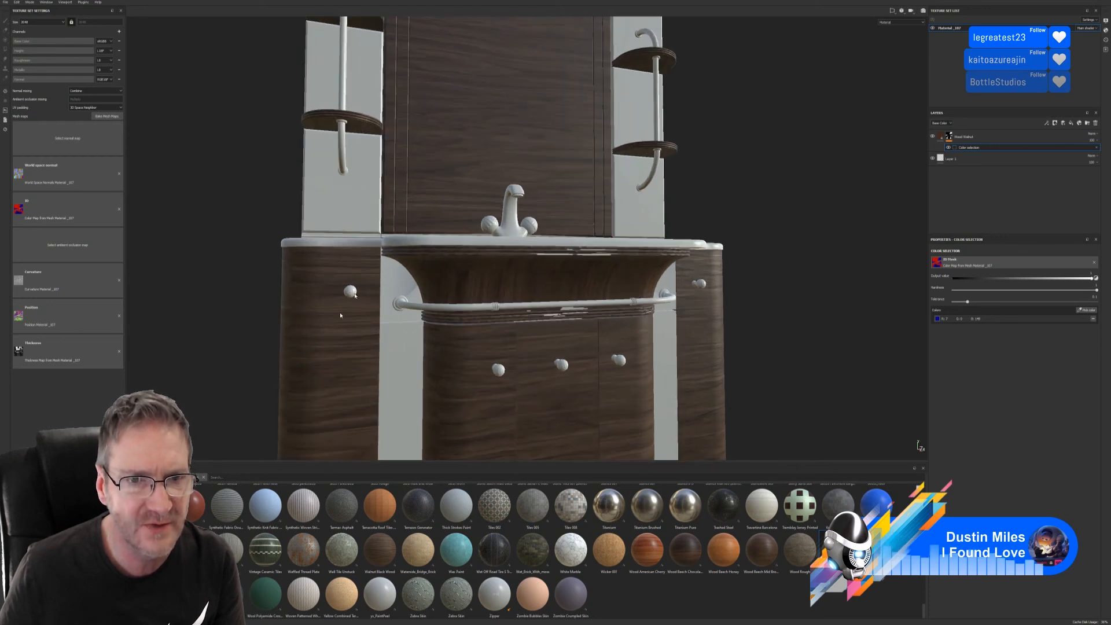
pyautogui.scroll(3, 618, 275)
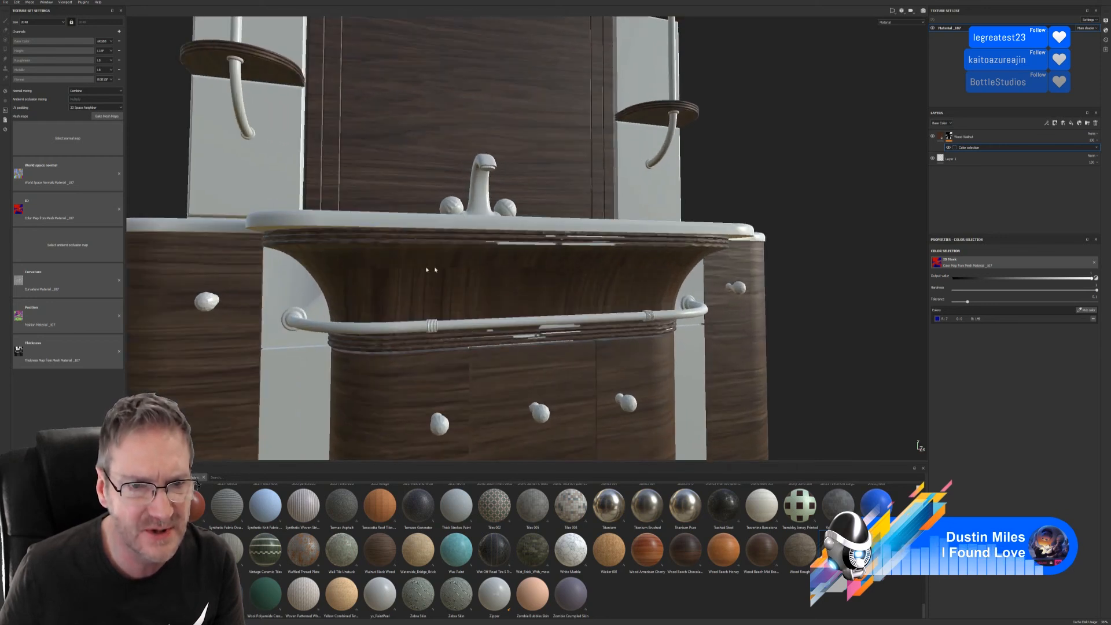
pyautogui.keyDown('alt'); pyautogui.moveTo(608, 262); pyautogui.dragTo(550, 329); pyautogui.keyUp('alt')
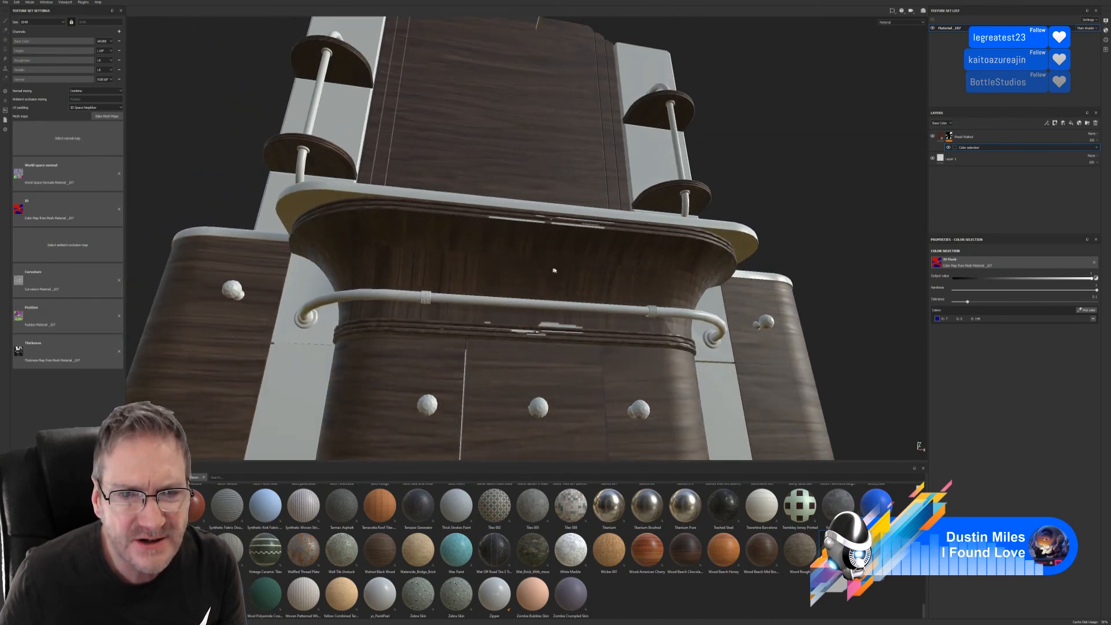
pyautogui.scroll(4, 543, 335)
pyautogui.scroll(3, 543, 334)
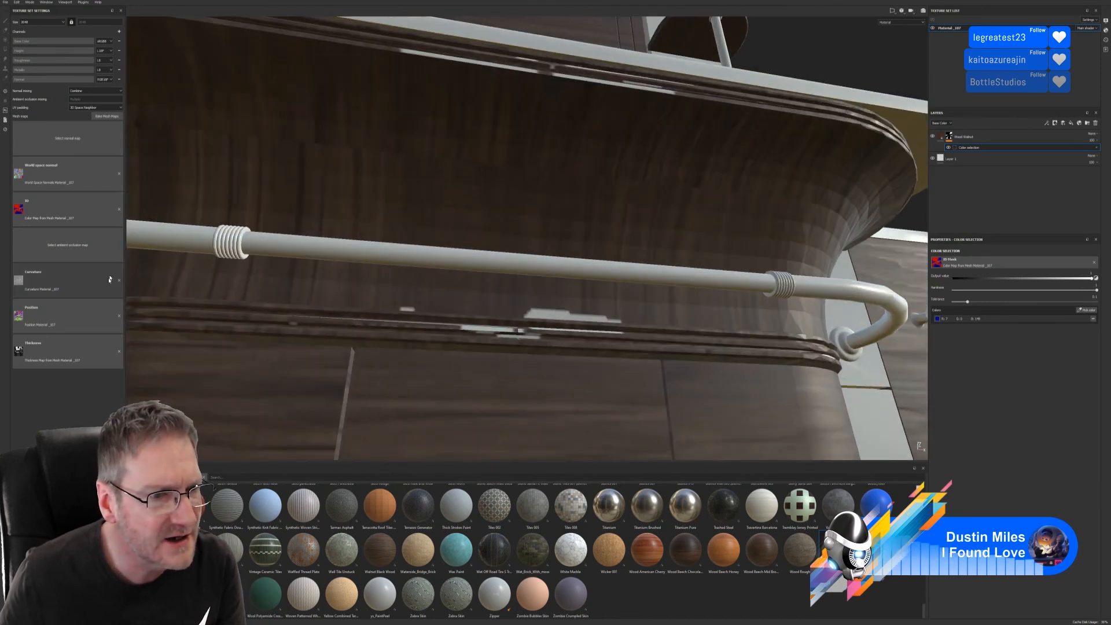
# Step: Remove the curvature, position, thickness and world space normal mesh maps, and undo a trial removal of the ID map
pyautogui.click(119, 281)
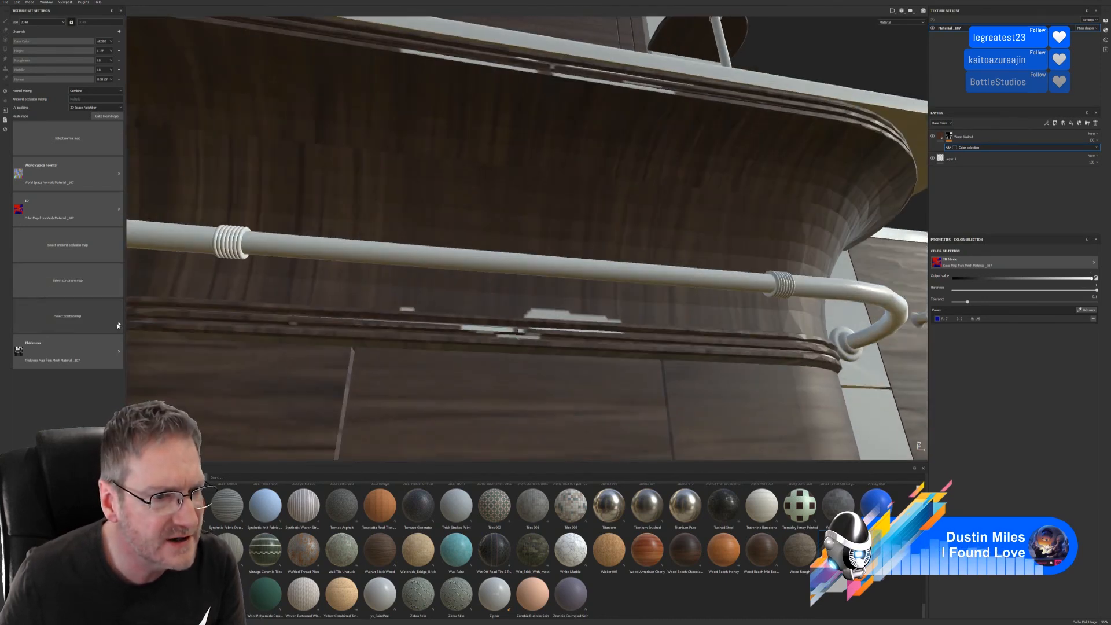
pyautogui.click(119, 351)
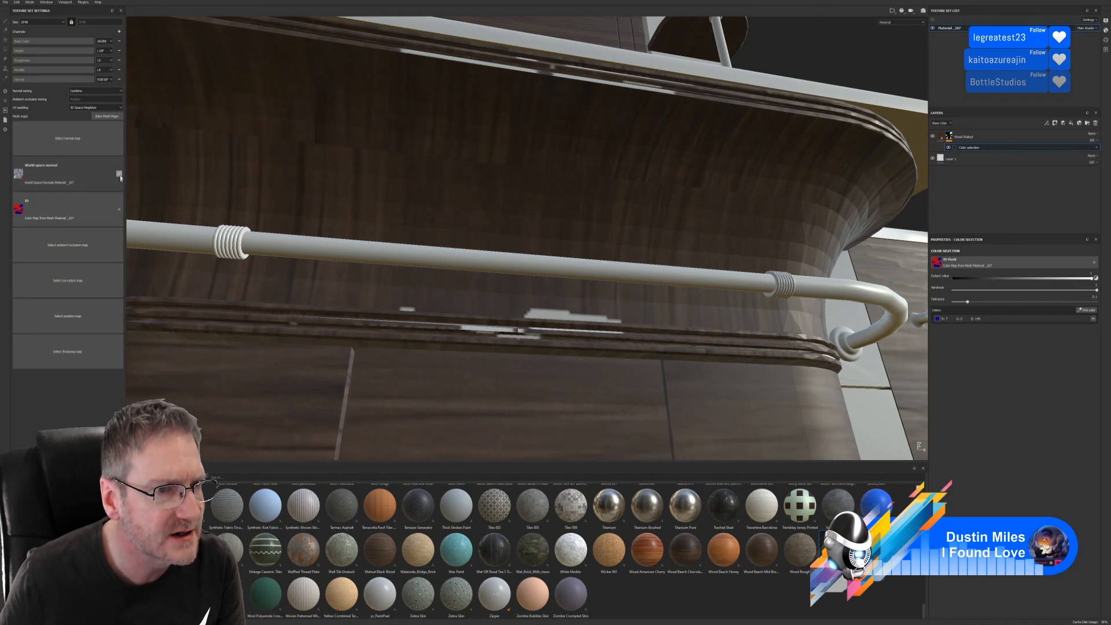
pyautogui.click(119, 210)
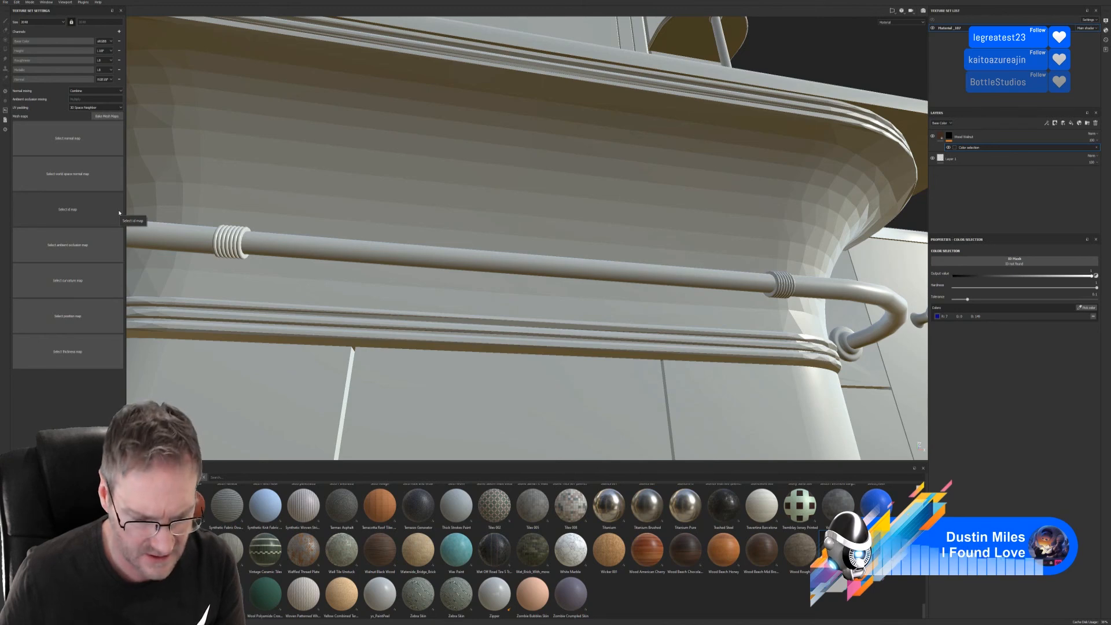
pyautogui.hotkey('ctrl', 'z')
pyautogui.keyDown('alt'); pyautogui.moveTo(567, 329); pyautogui.dragTo(493, 331, button='right'); pyautogui.keyUp('alt')
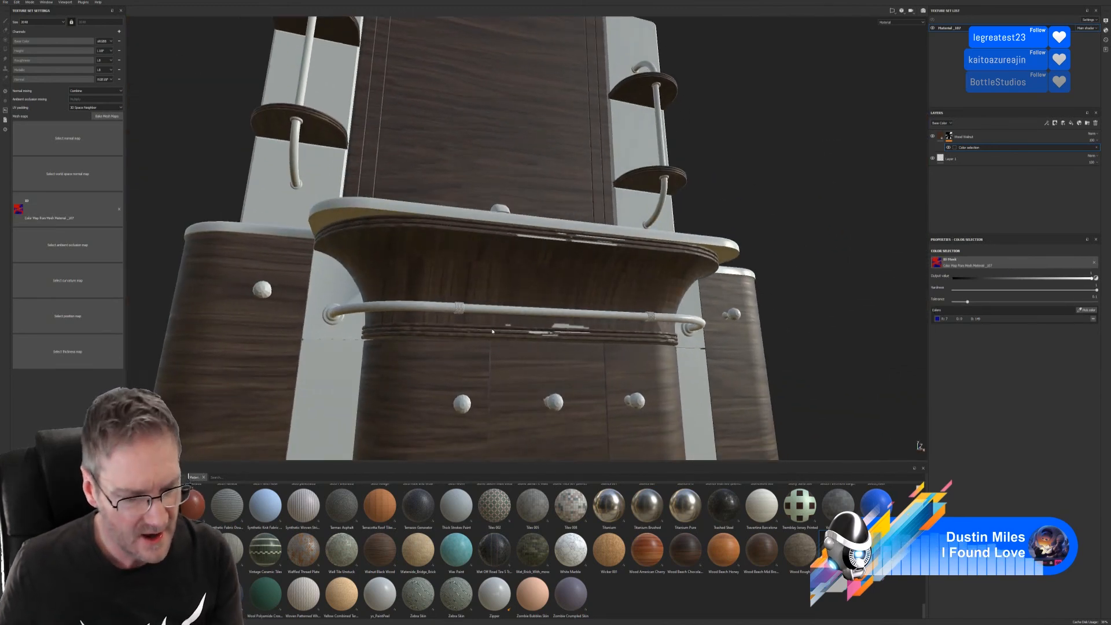